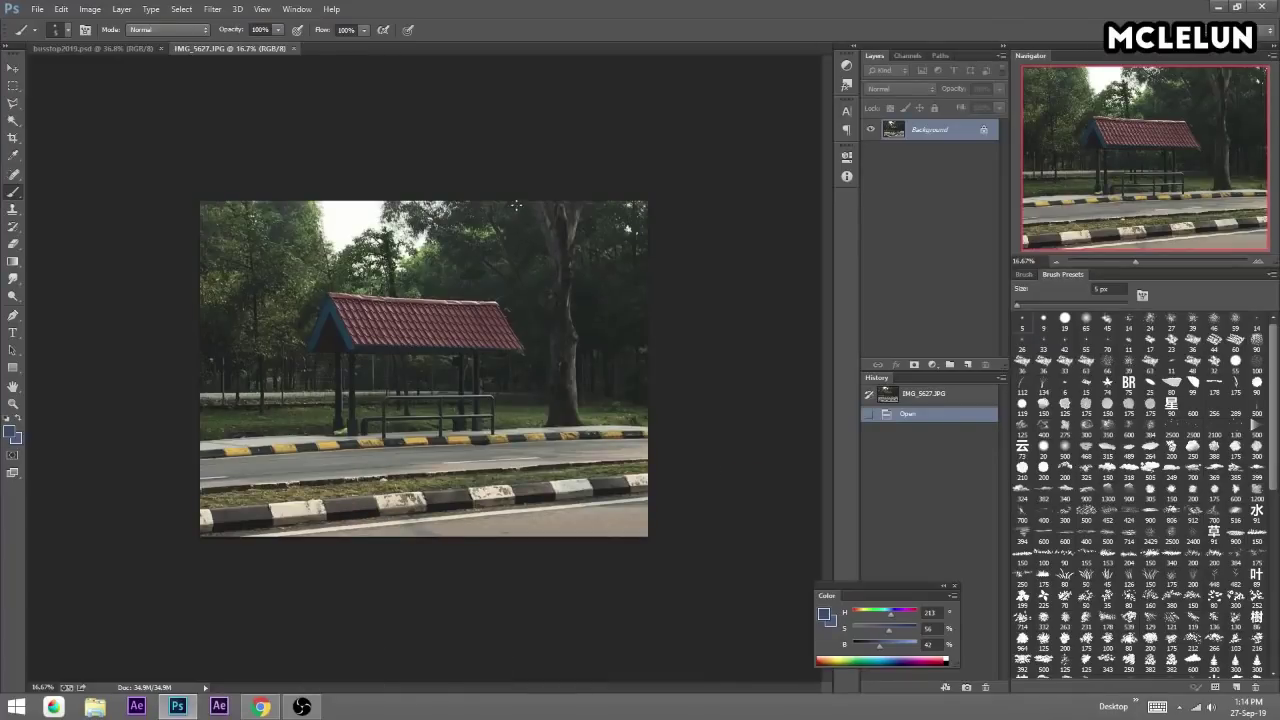
Paste the copied bus stop photo into busstop2019.psd as a new layer.
click(125, 53)
key(ctrl+v)
key(v)
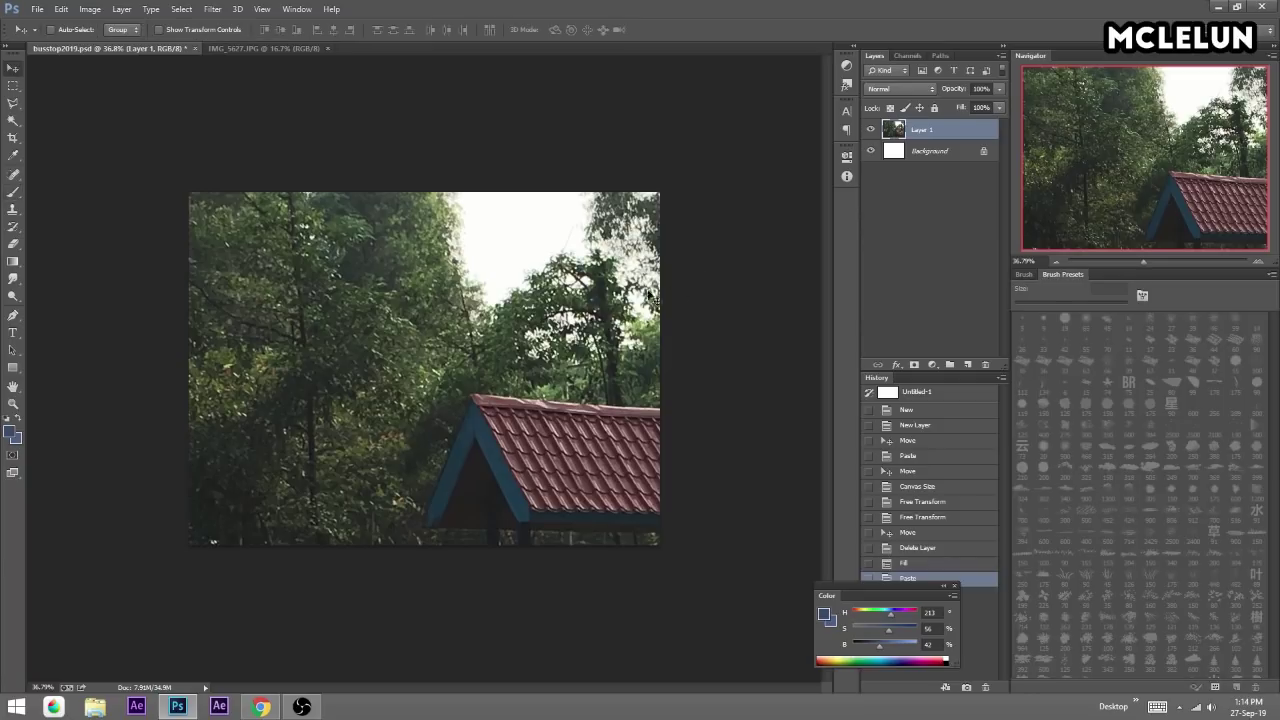
drag(1137, 264, 1125, 263)
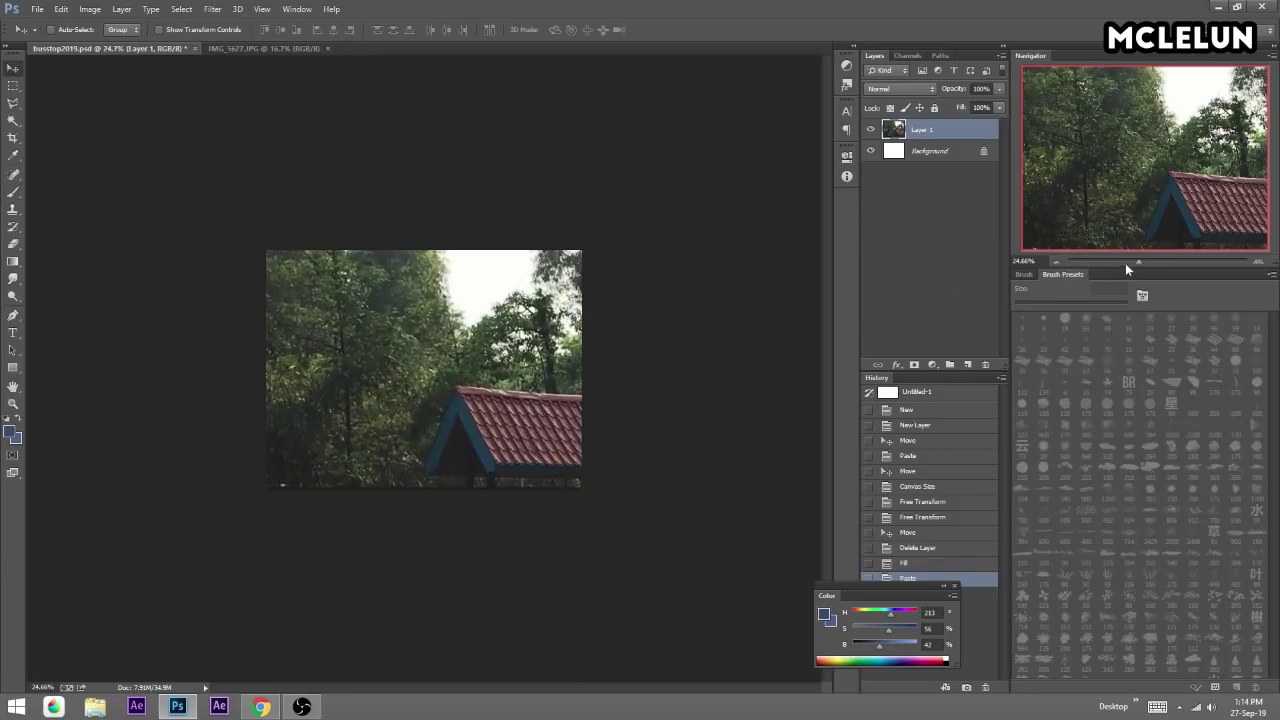
Scale the pasted photo to about 57% and position it to fill the canvas.
key(ctrl+t)
mouse_move(558, 390)
mouse_down()
mouse_move(475, 327)
mouse_move(508, 239)
mouse_up()
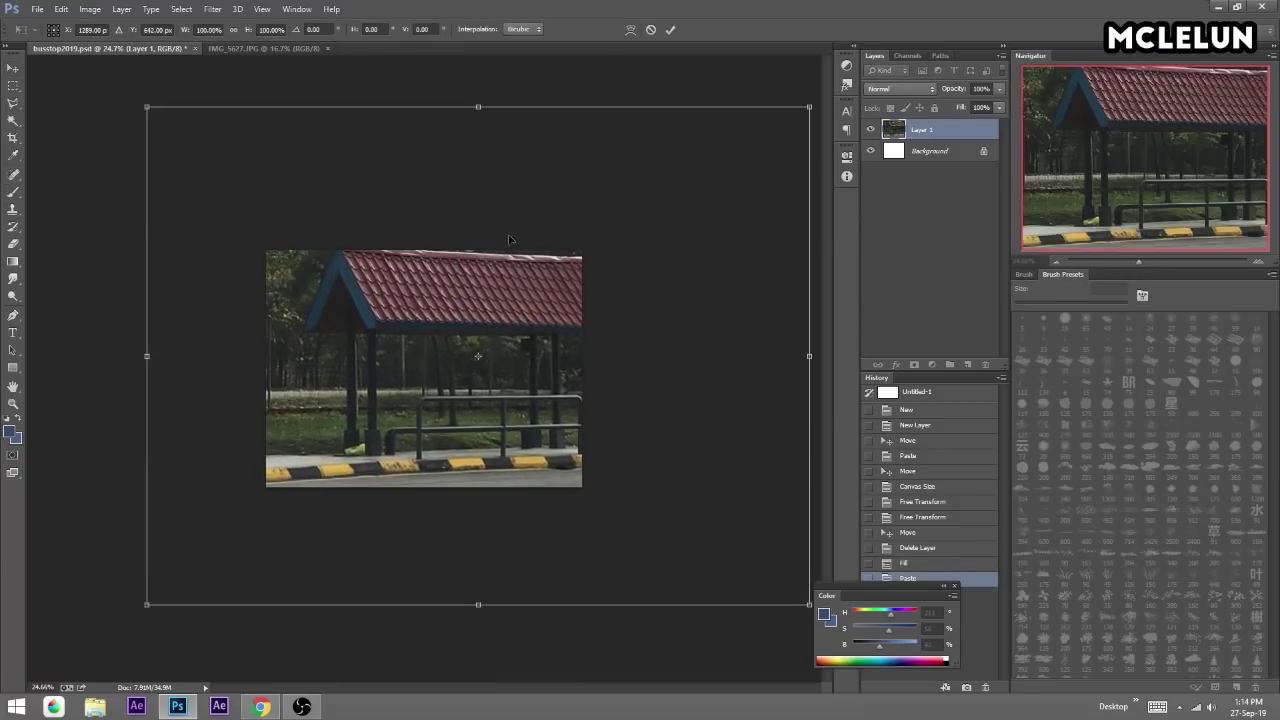
drag(810, 108, 541, 334)
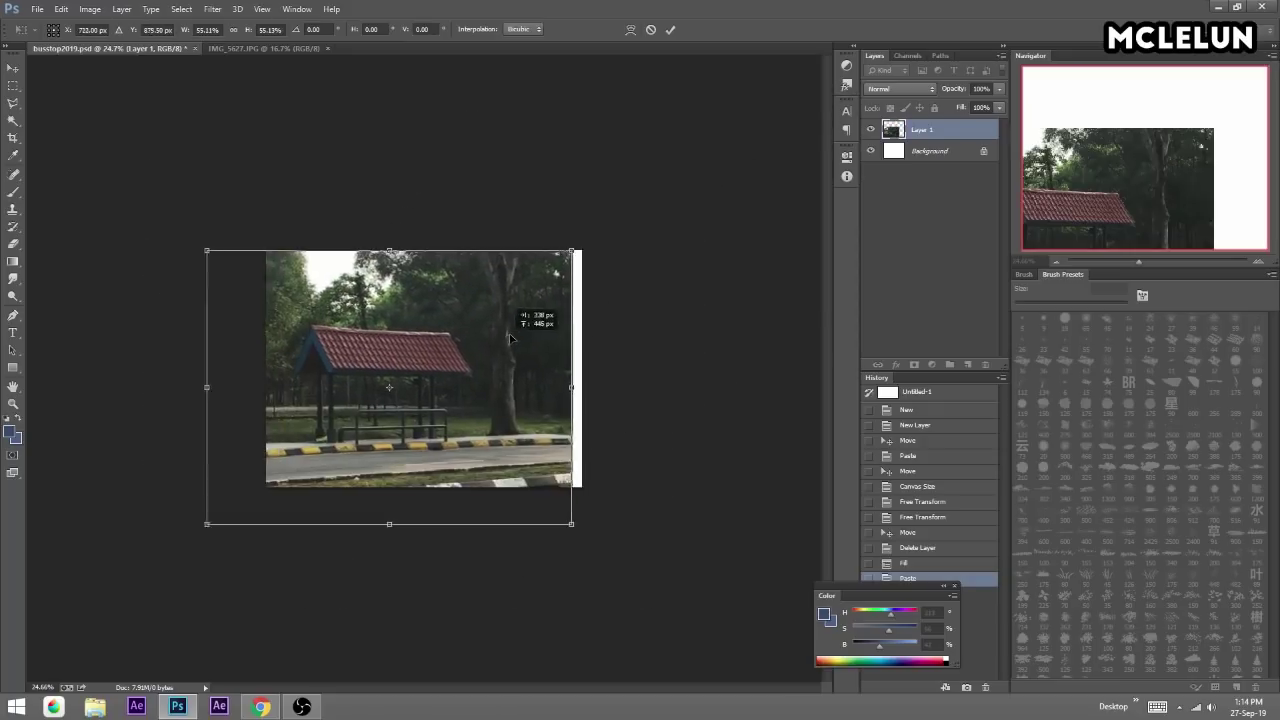
drag(585, 318, 573, 325)
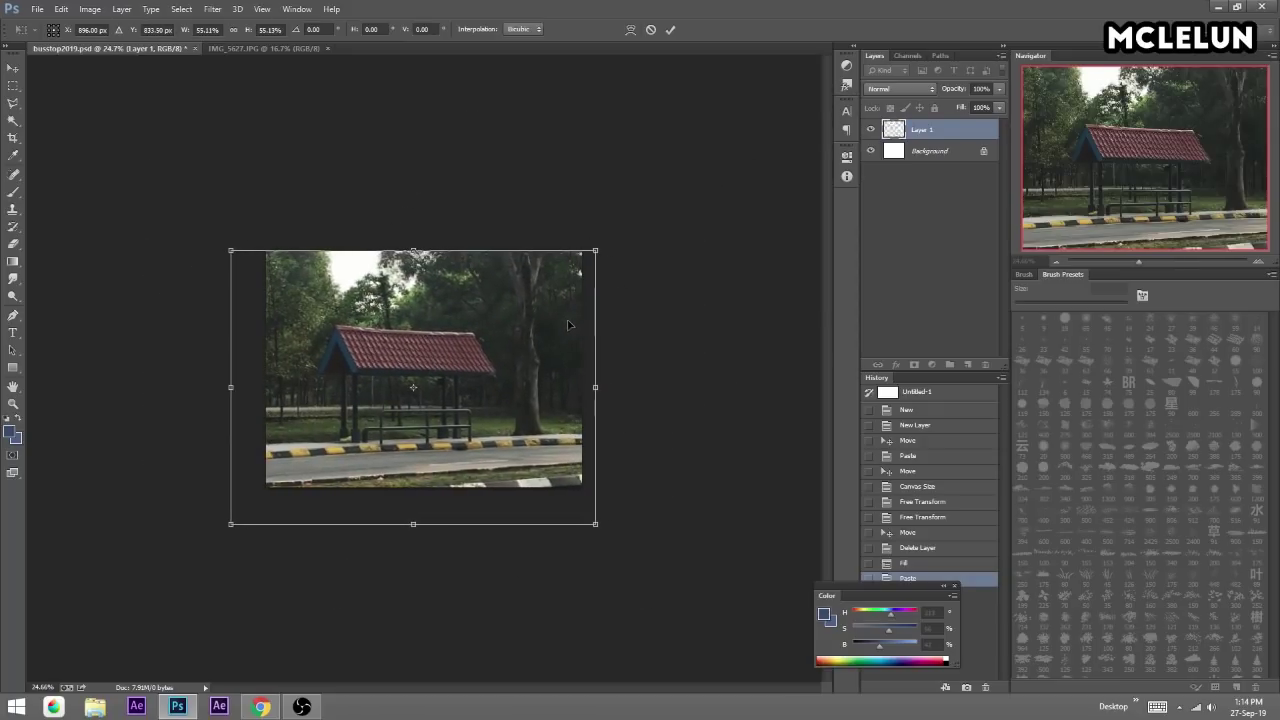
drag(596, 524, 629, 543)
drag(586, 451, 548, 489)
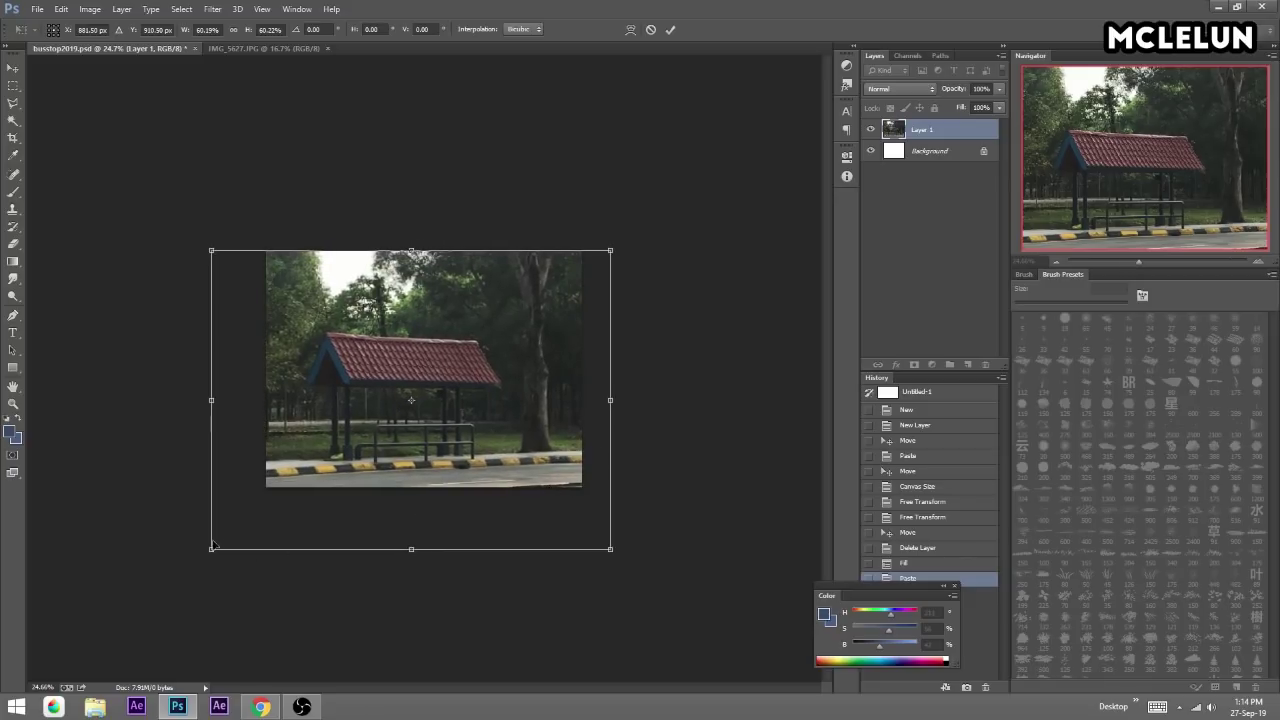
drag(212, 548, 250, 513)
drag(417, 373, 411, 353)
Commit the photo's transform and delete the white Background layer.
key(Return)
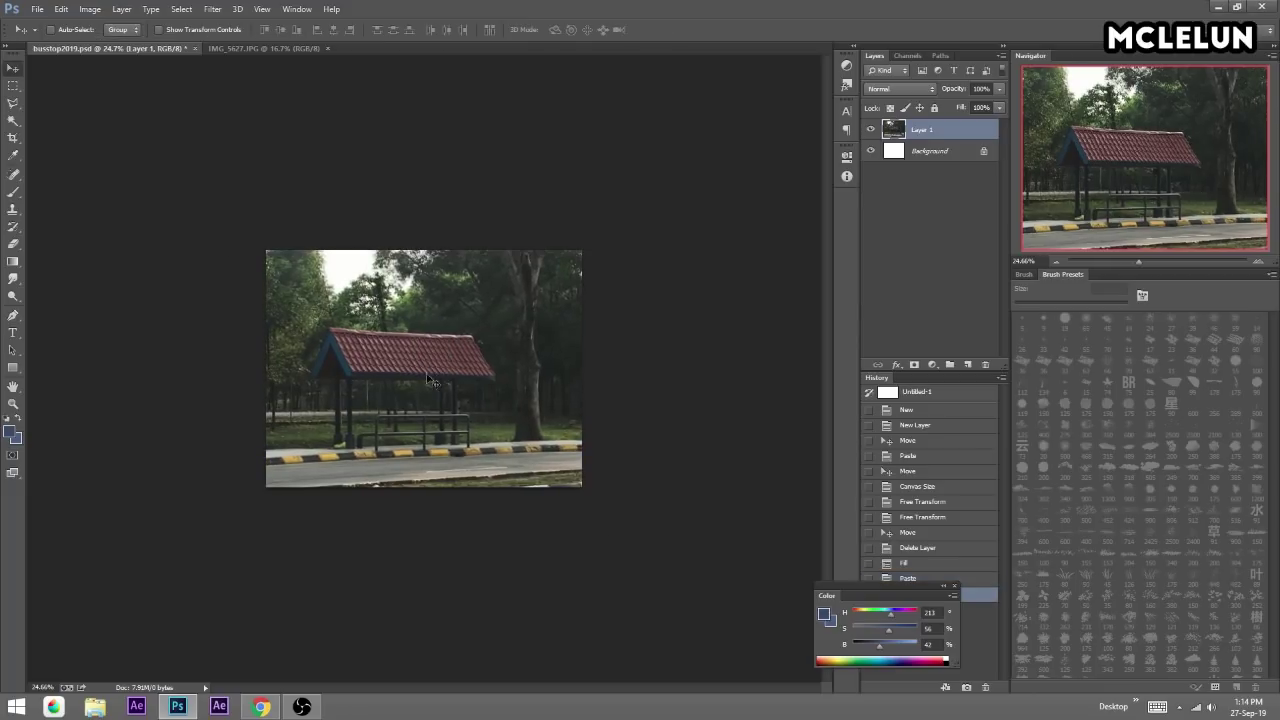
click(985, 364)
click(616, 260)
key(ctrl+z)
click(930, 150)
click(985, 364)
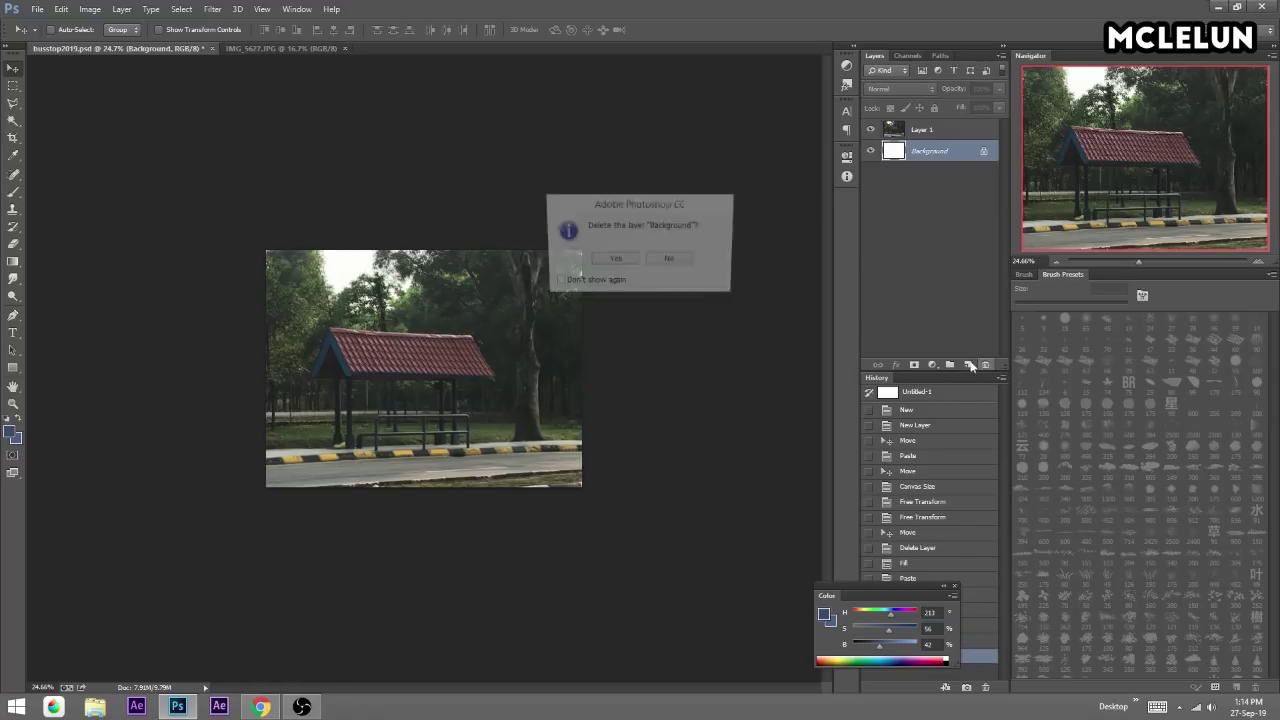
click(616, 260)
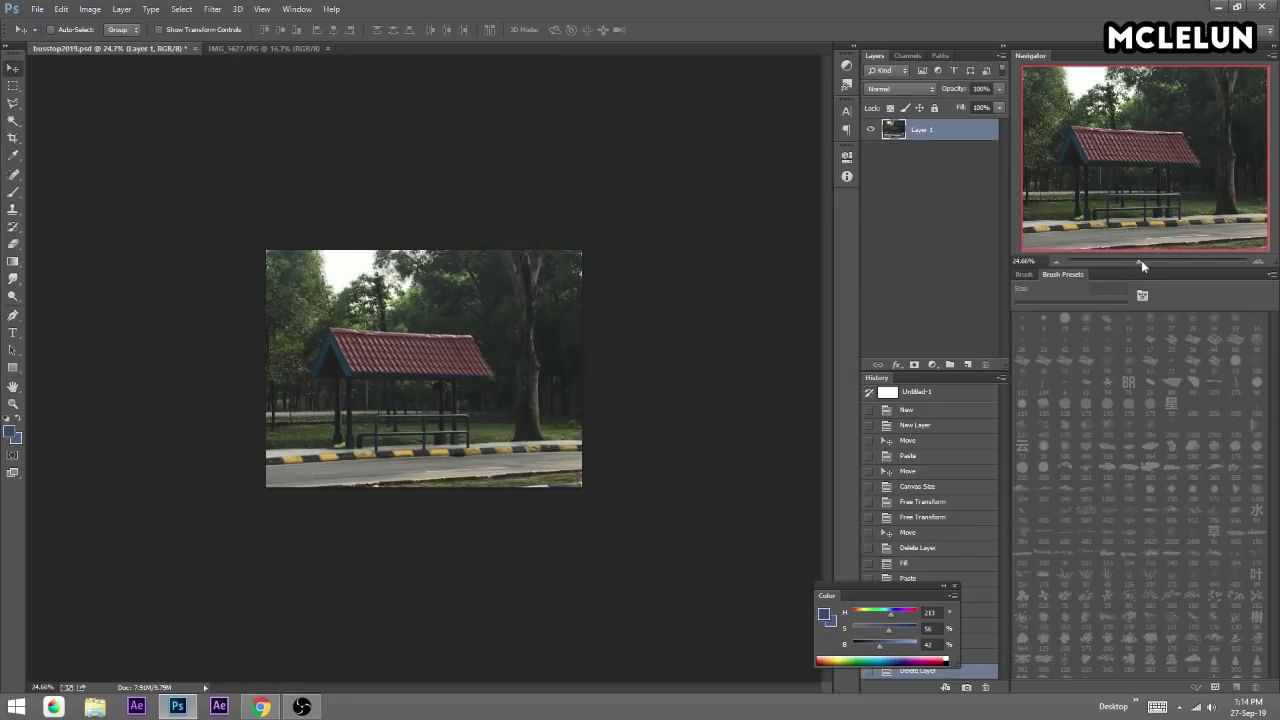
Rename Layer 1 to PHOTO.
drag(1141, 260, 1146, 258)
double_click(920, 129)
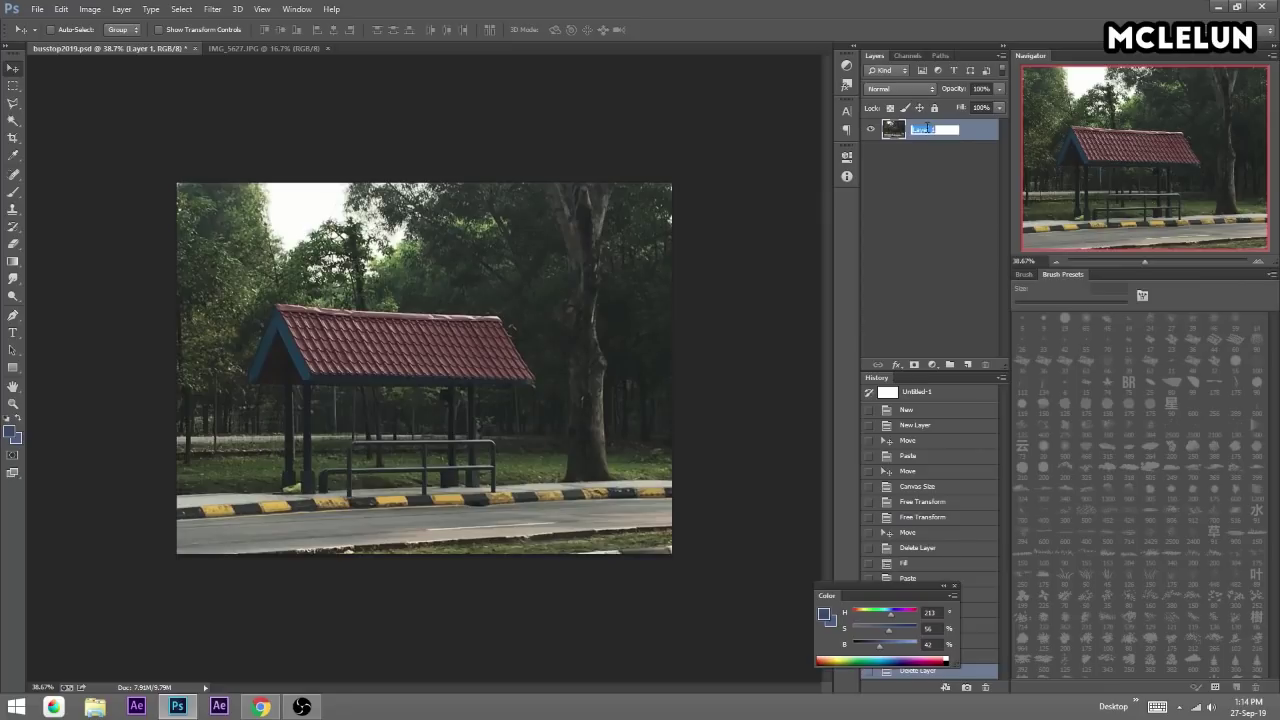
text(PHOTO)
key(Return)
Check the brush tip settings and duplicate the PHOTO layer as PHOTO copy.
key(e)
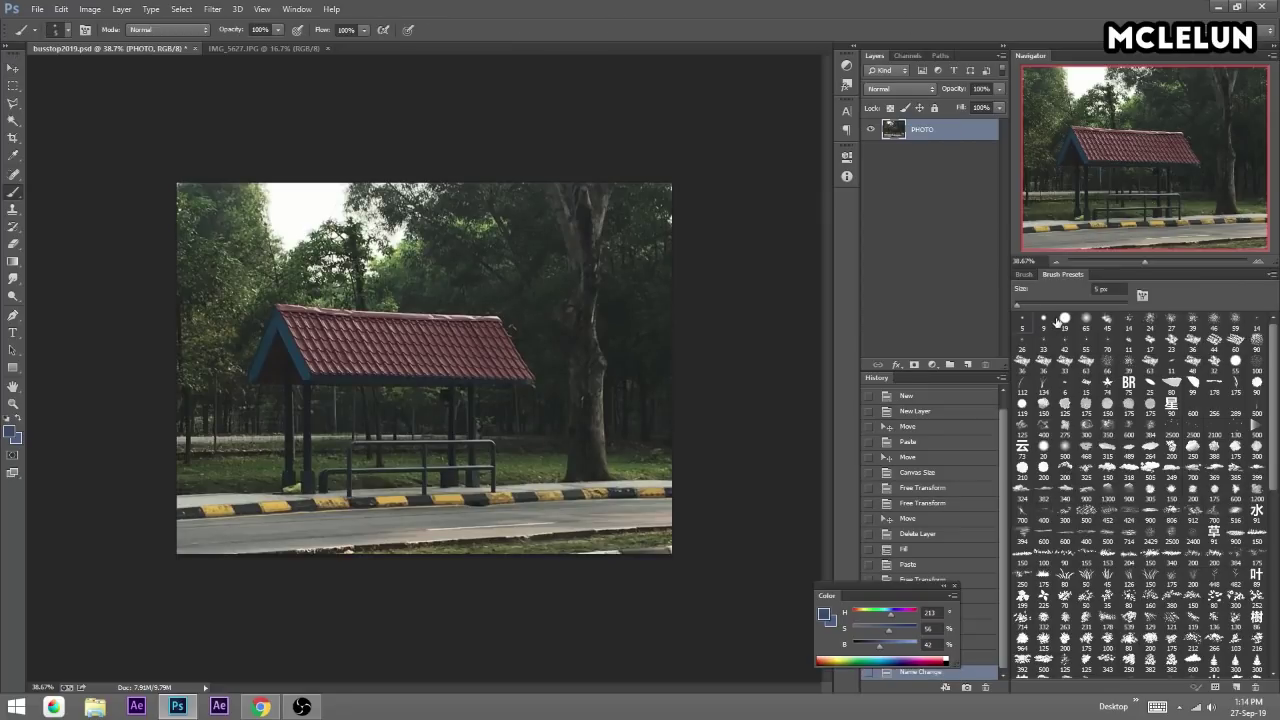
click(1024, 275)
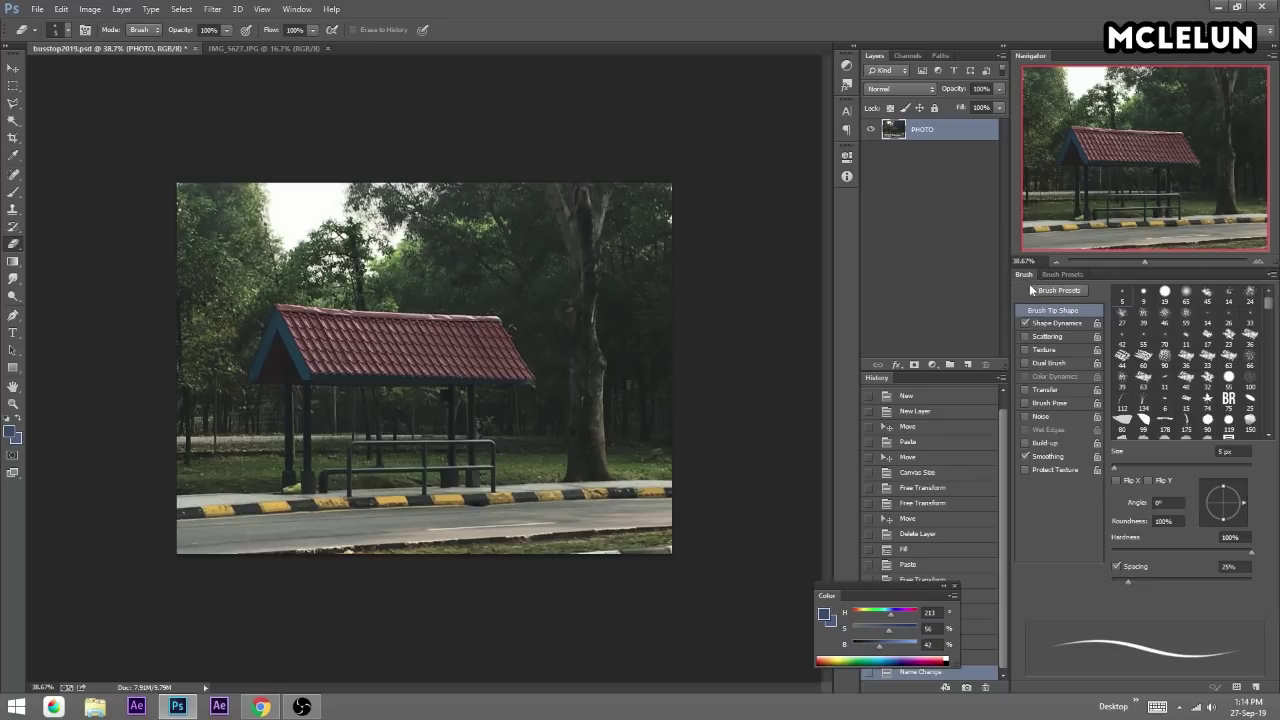
key(b)
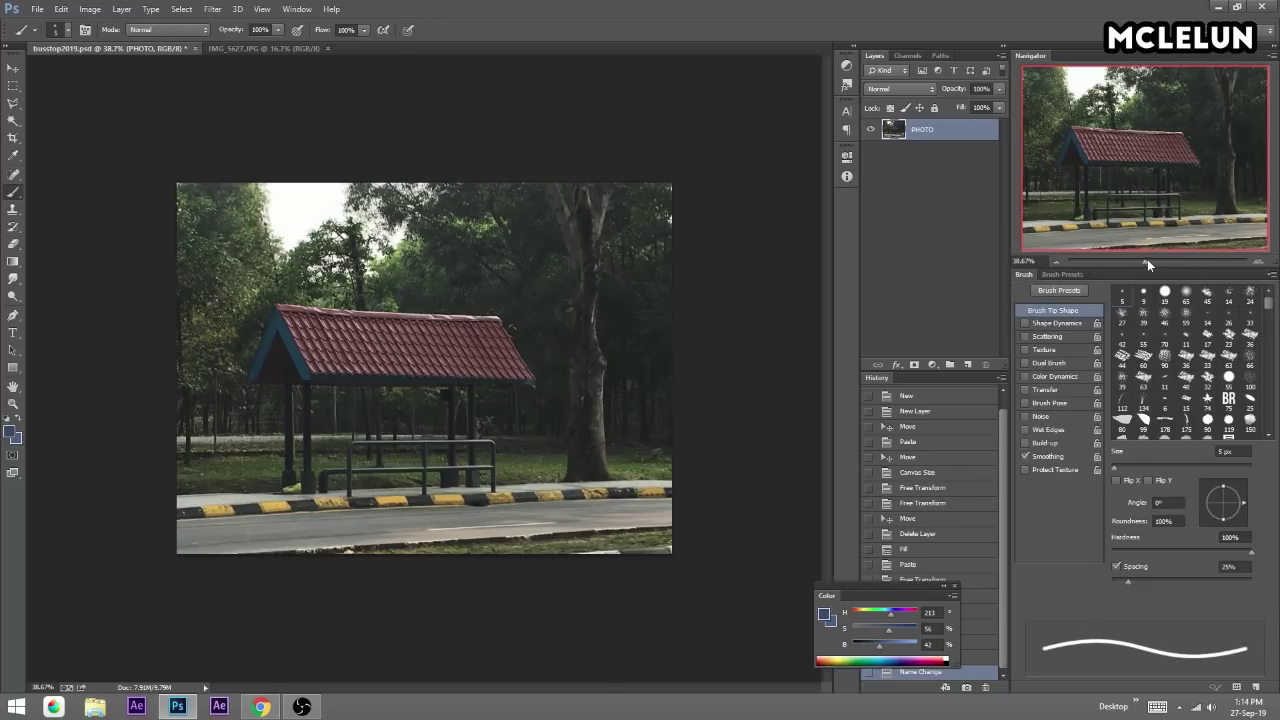
drag(1147, 262, 1146, 253)
drag(925, 140, 950, 364)
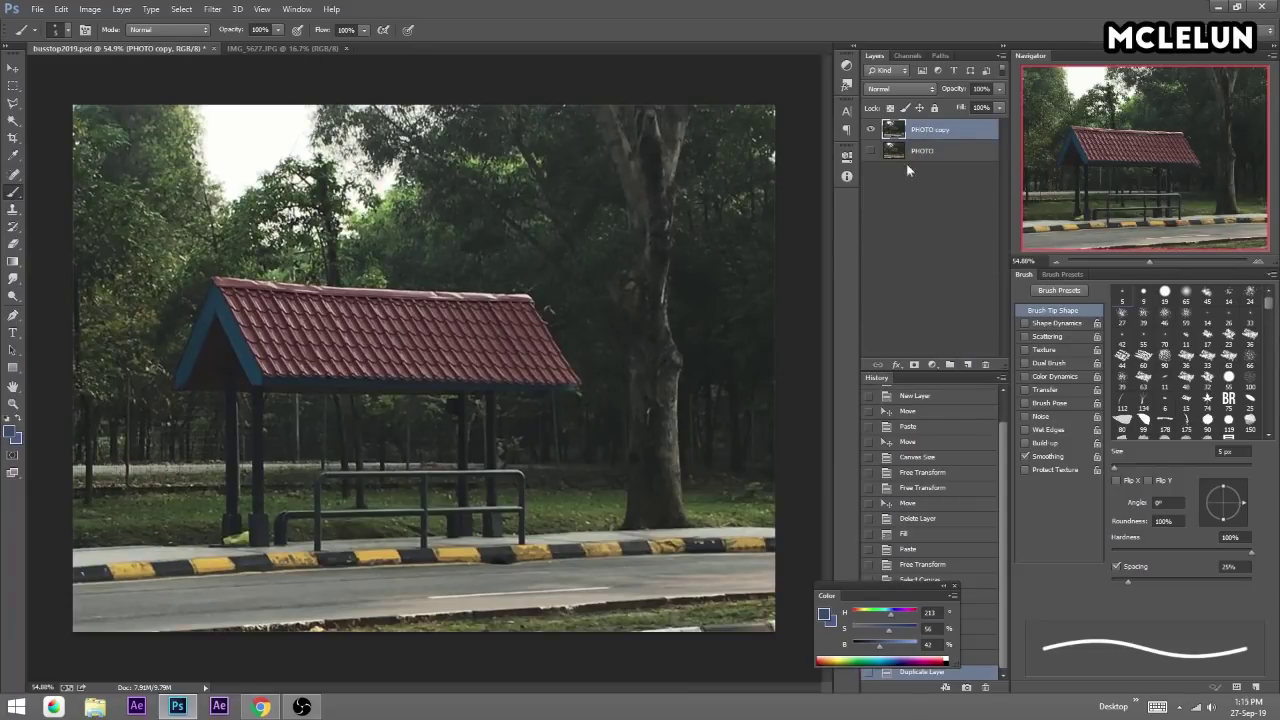
Add a layer mask to PHOTO copy and zoom in on the shelter roof.
click(914, 365)
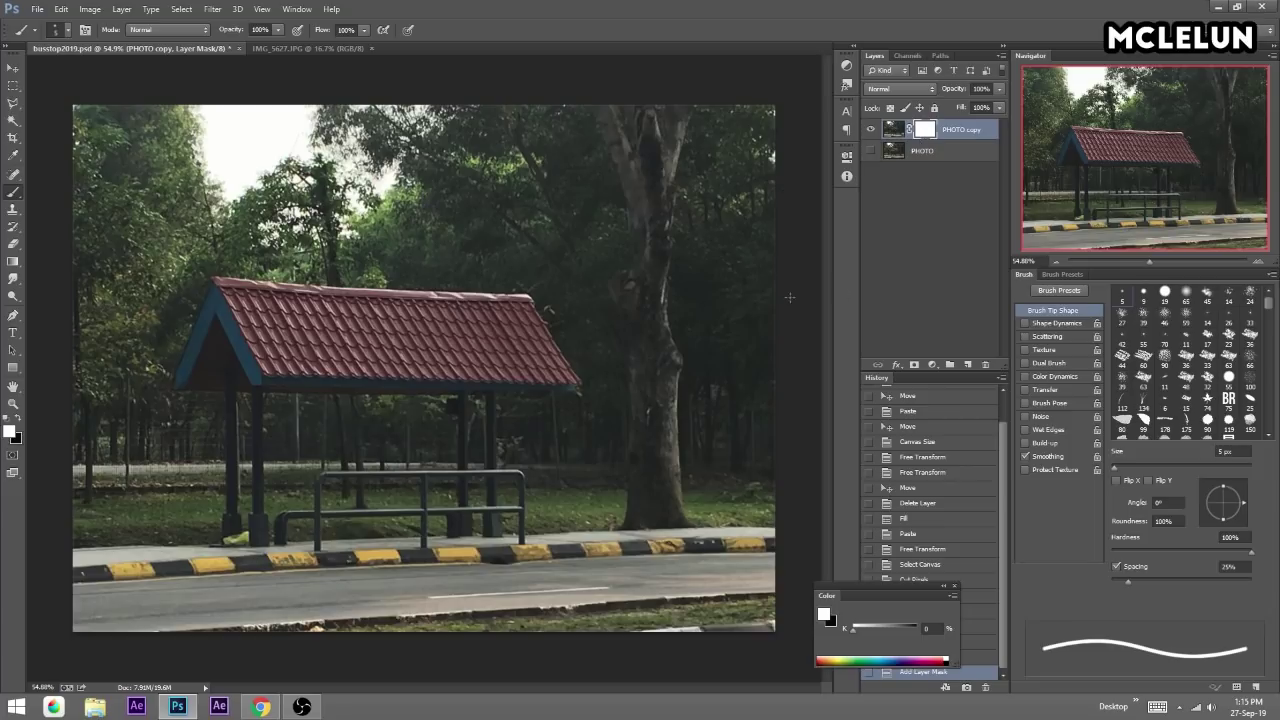
drag(1150, 260, 1163, 260)
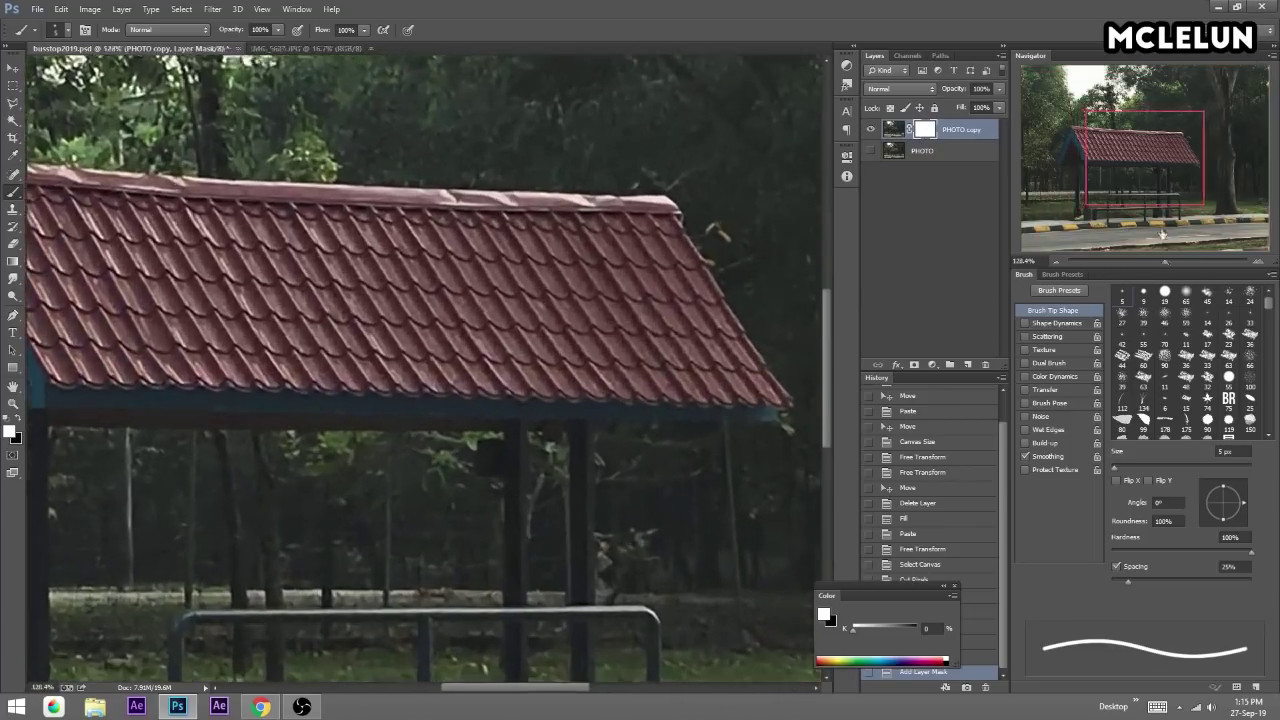
drag(1160, 174, 1160, 209)
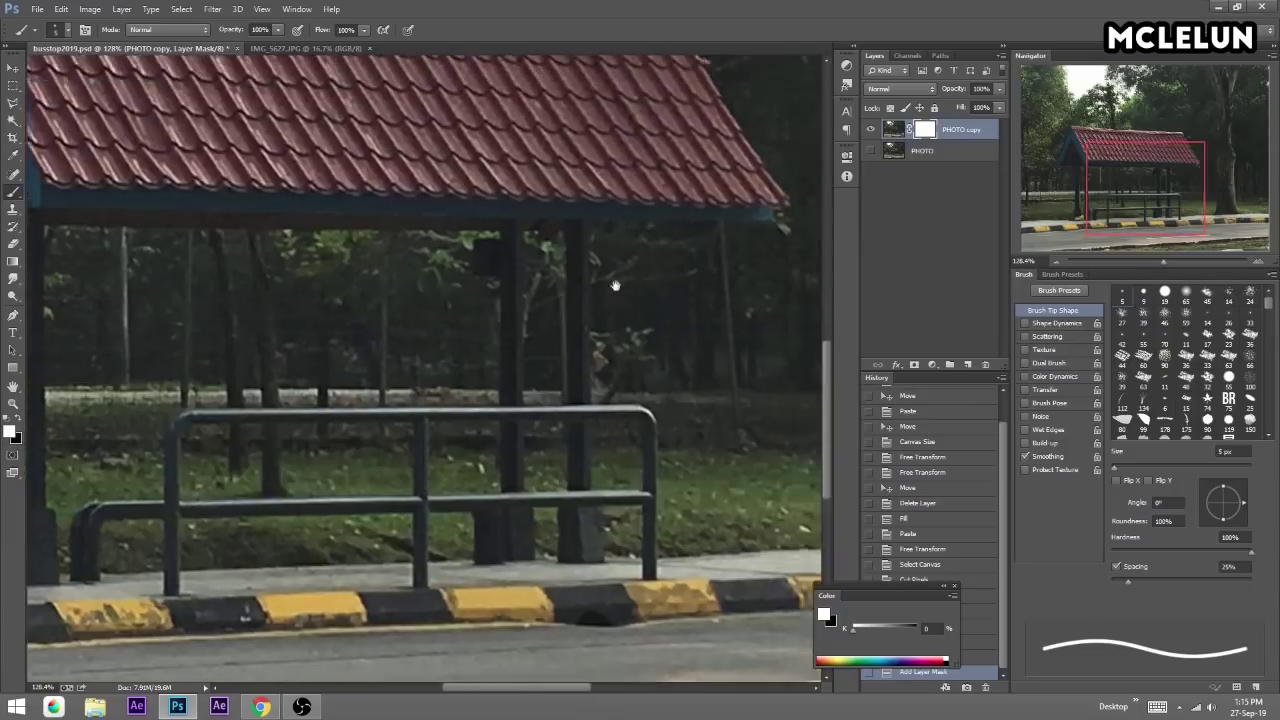
drag(606, 176, 543, 446)
Erase a patch of trees right of the roof with a 40 px eraser.
key(e)
drag(640, 205, 726, 317)
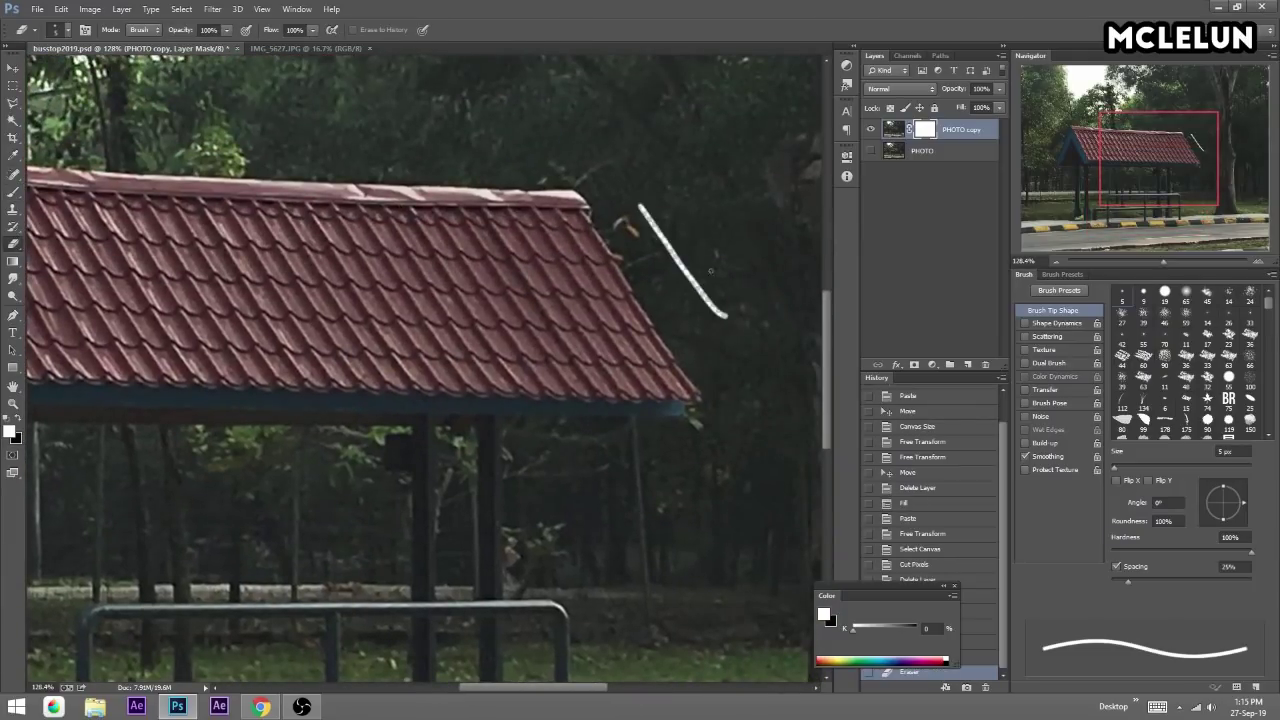
key(bracketright)
key(bracketright)
key(bracketright)
mouse_move(695, 268)
mouse_down()
mouse_move(738, 332)
mouse_move(720, 358)
mouse_up()
click(738, 337)
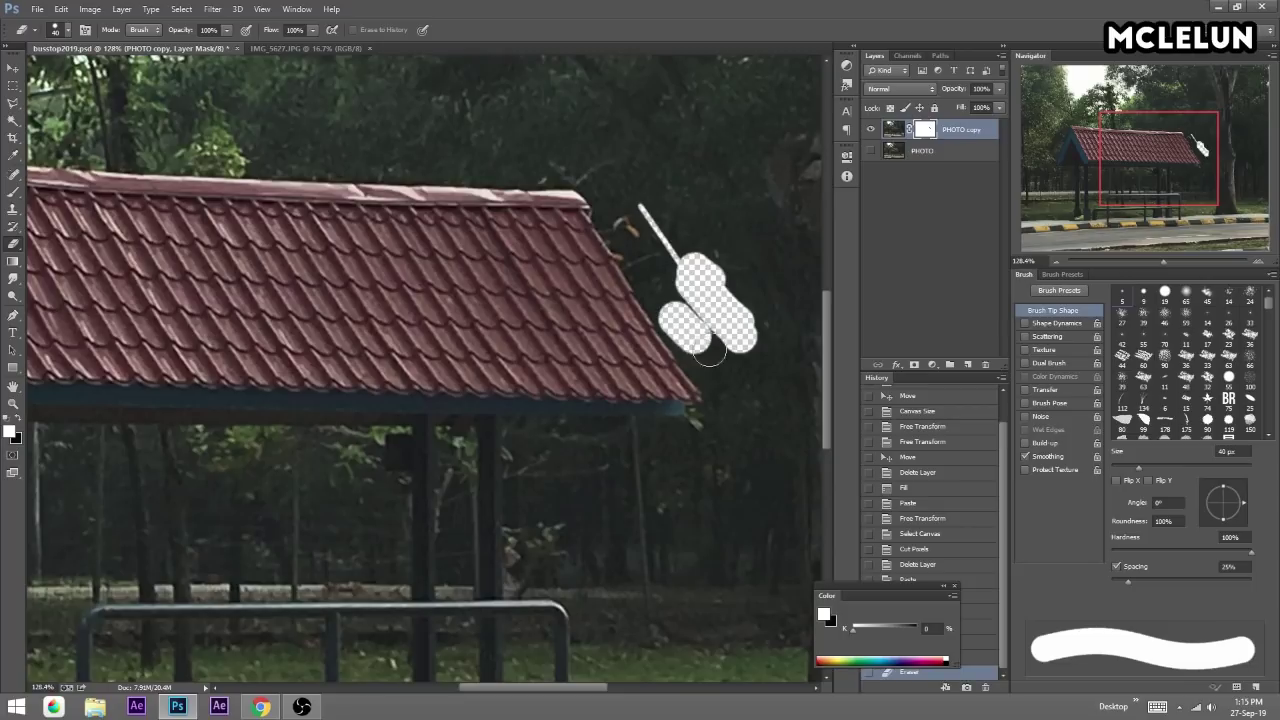
drag(1164, 262, 1182, 262)
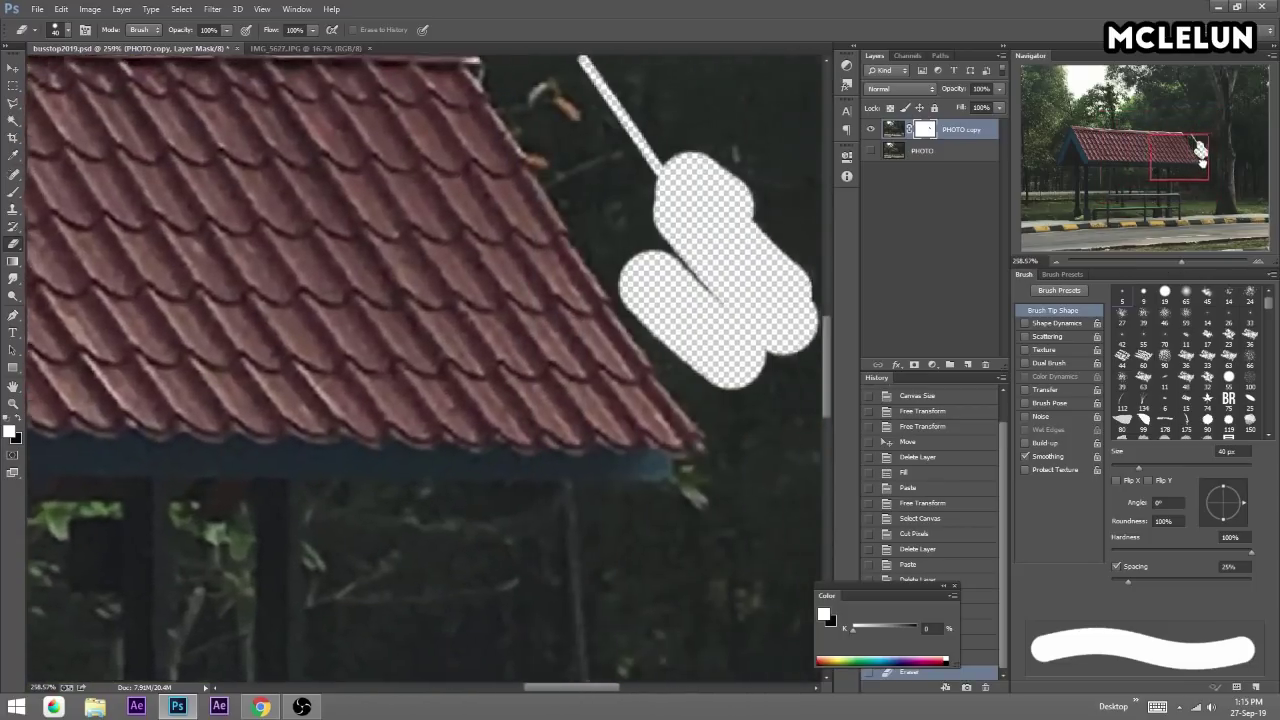
drag(1176, 165, 1205, 165)
drag(600, 318, 632, 368)
With a 9 px eraser, trace down from the roof's right corner and up its right edge.
key(bracketleft)
key(bracketleft)
key(bracketleft)
click(579, 386)
shift+click(629, 444)
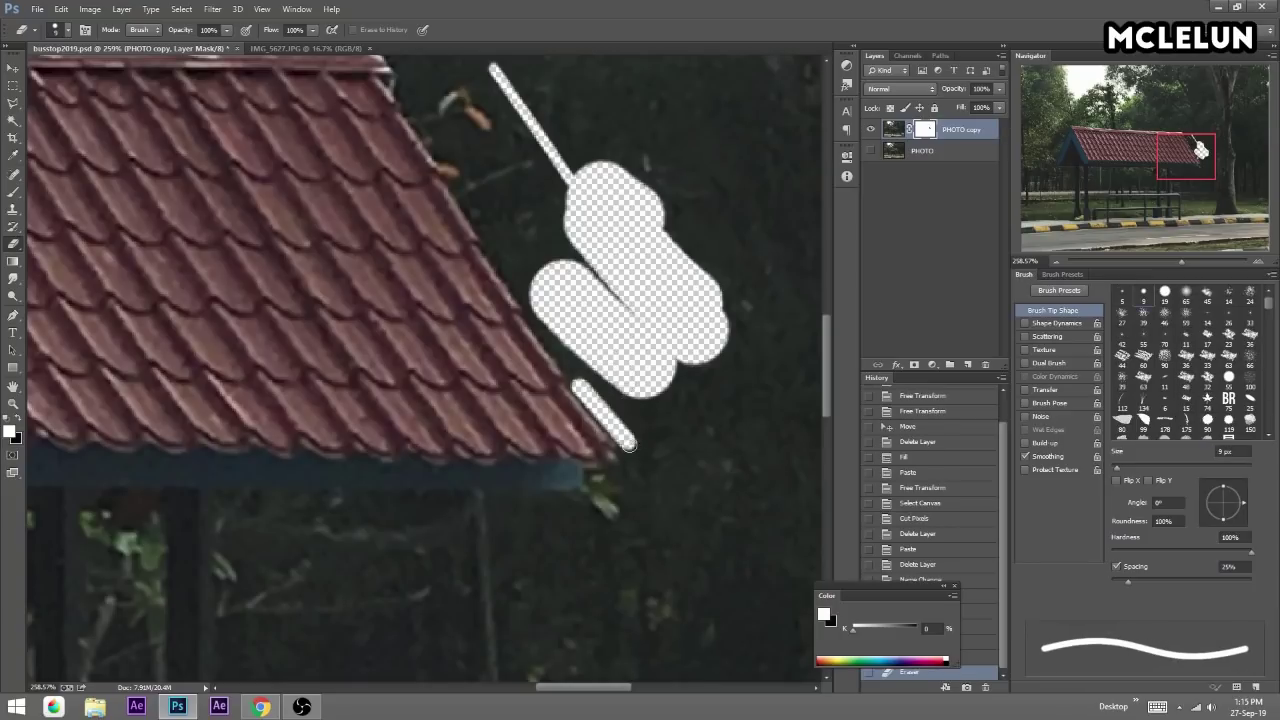
drag(580, 390, 617, 497)
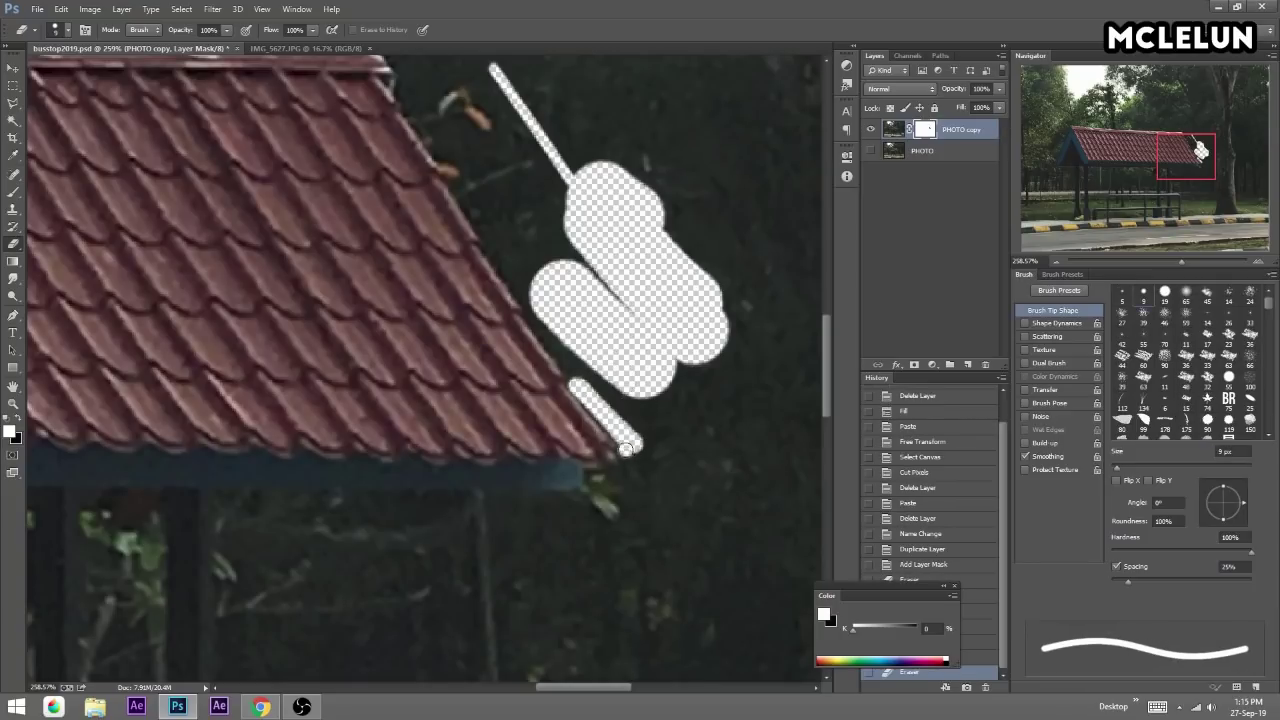
drag(578, 377, 530, 297)
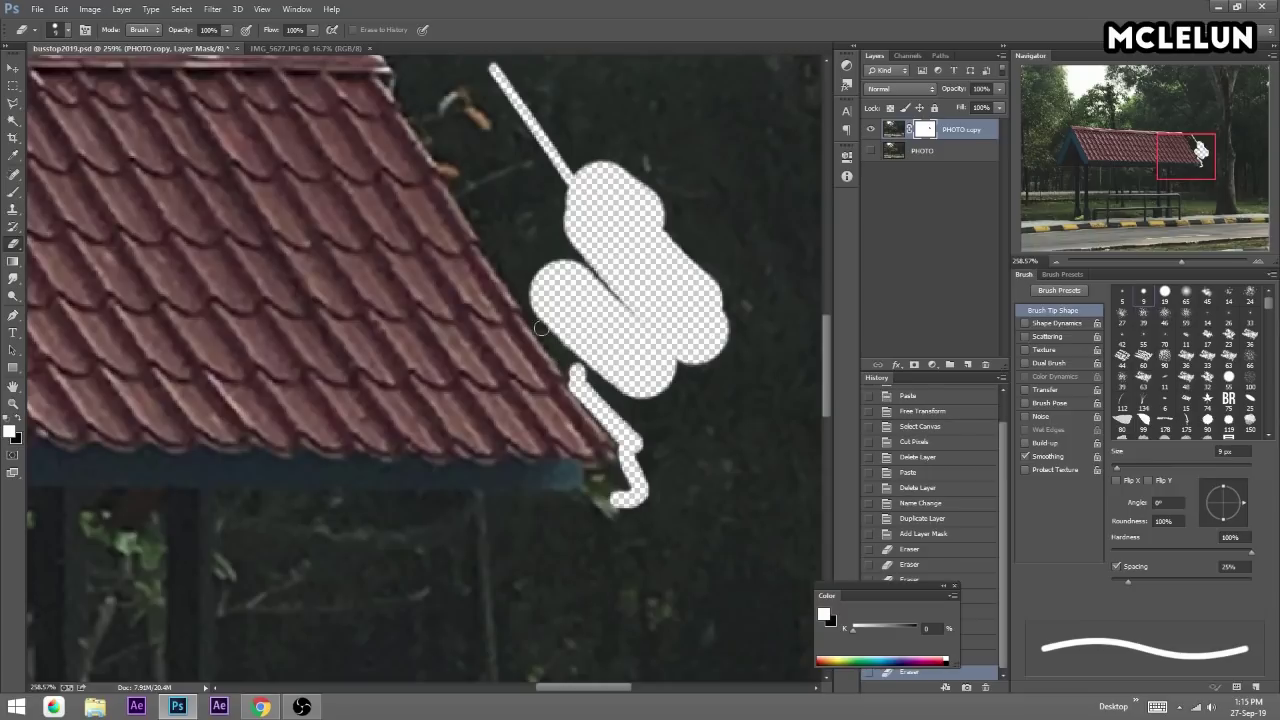
shift+click(495, 252)
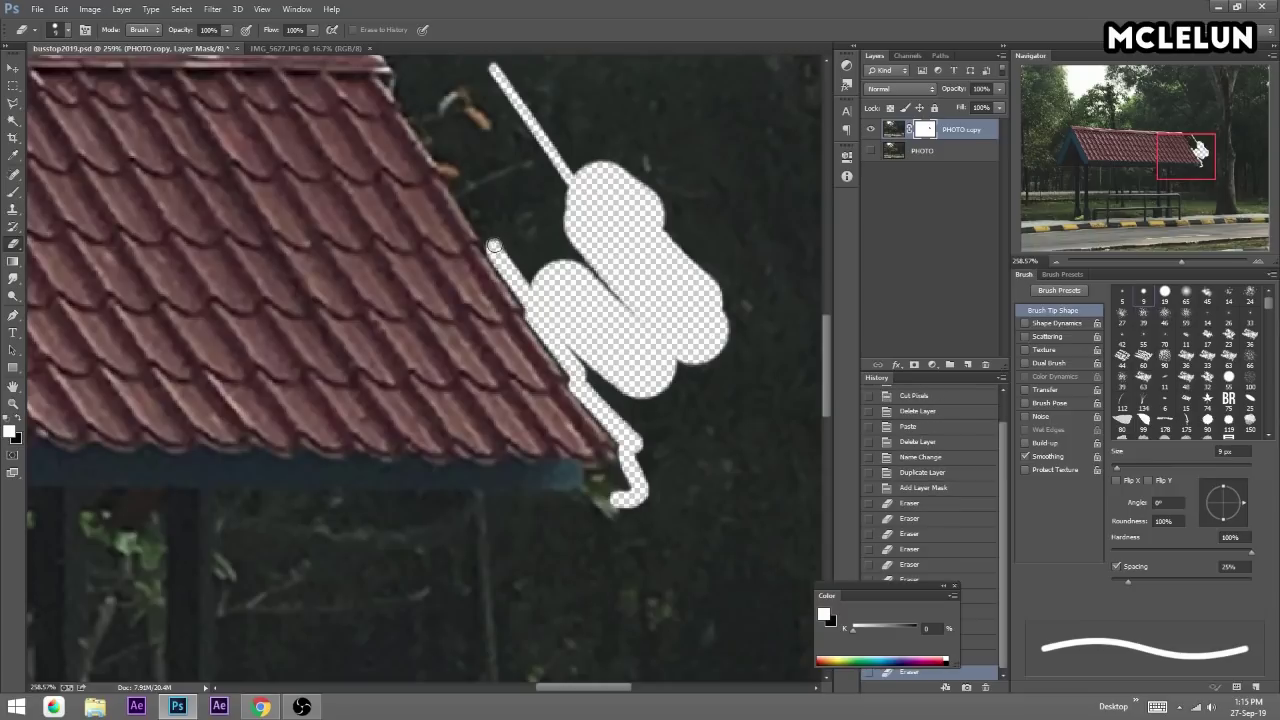
shift+click(450, 175)
drag(452, 161, 547, 326)
click(550, 340)
shift+click(502, 268)
drag(500, 259, 476, 201)
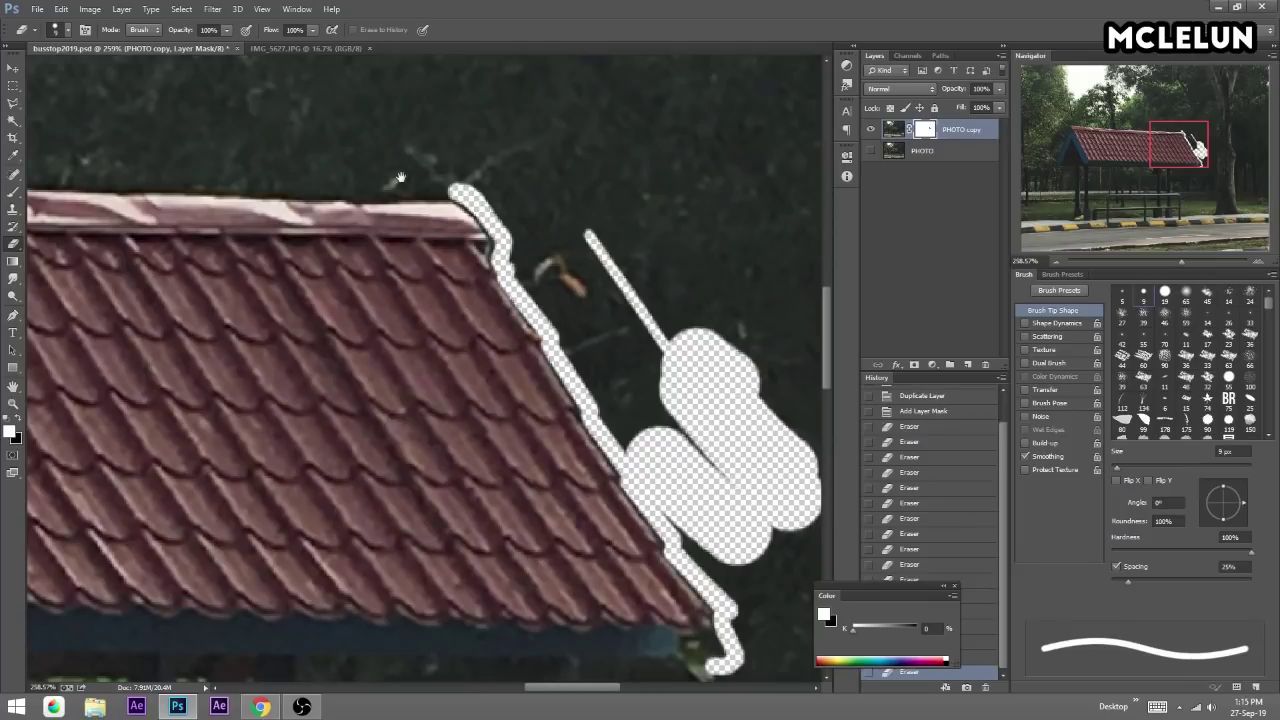
Erase a strip along the roof's top ridge to its top left corner.
drag(378, 187, 639, 215)
drag(371, 220, 815, 214)
drag(70, 205, 414, 272)
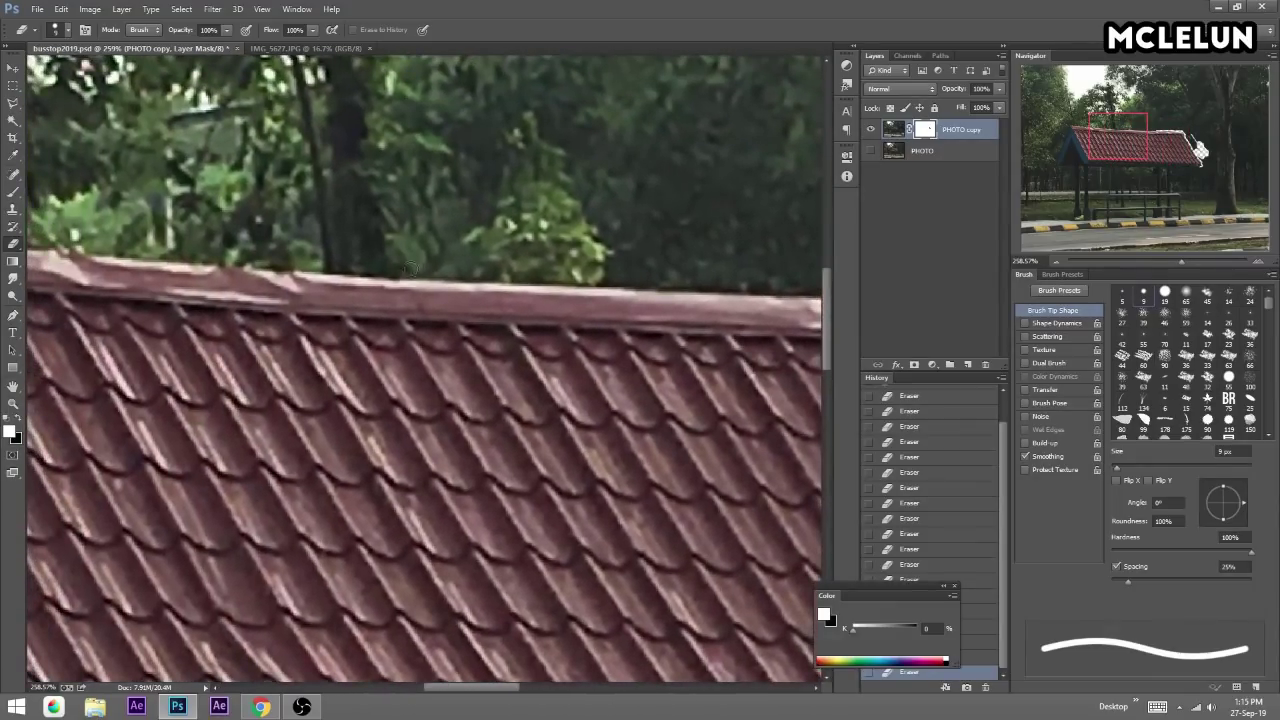
shift+click(410, 268)
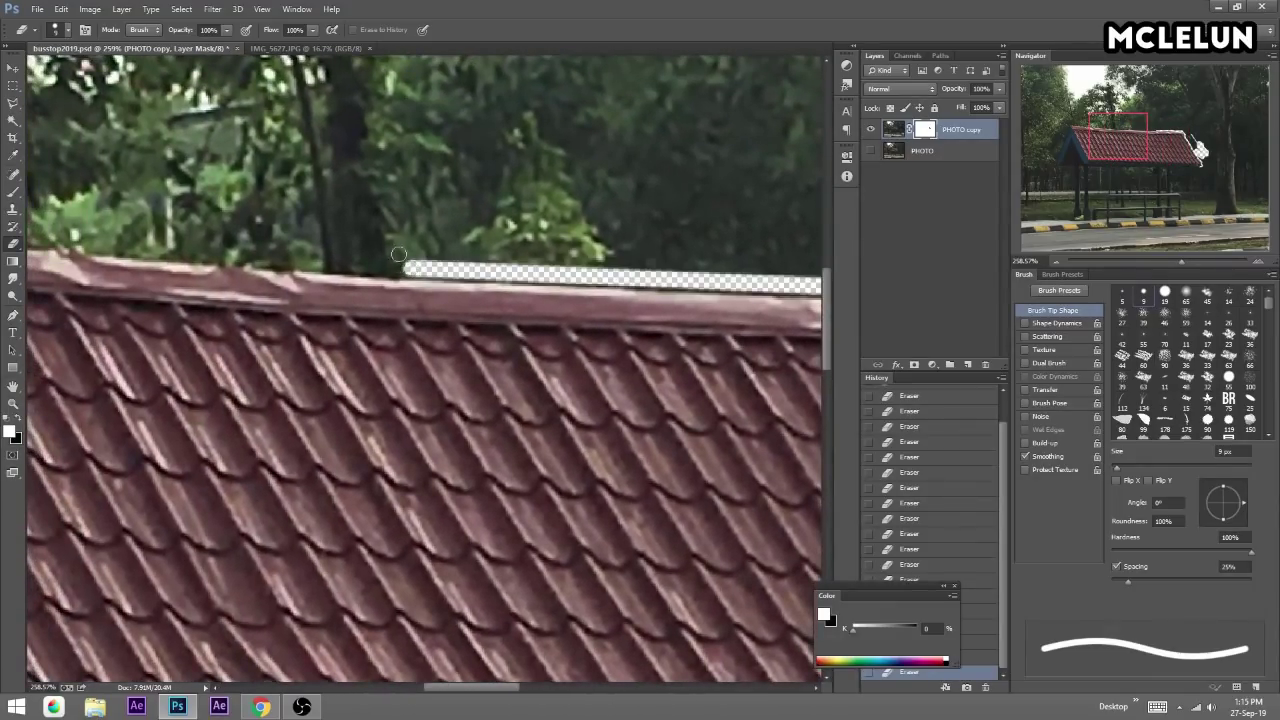
drag(55, 253, 467, 220)
shift+click(467, 220)
shift+click(368, 212)
mouse_move(205, 185)
mouse_down()
mouse_move(385, 240)
mouse_move(336, 268)
mouse_up()
shift+click(383, 244)
shift+click(338, 246)
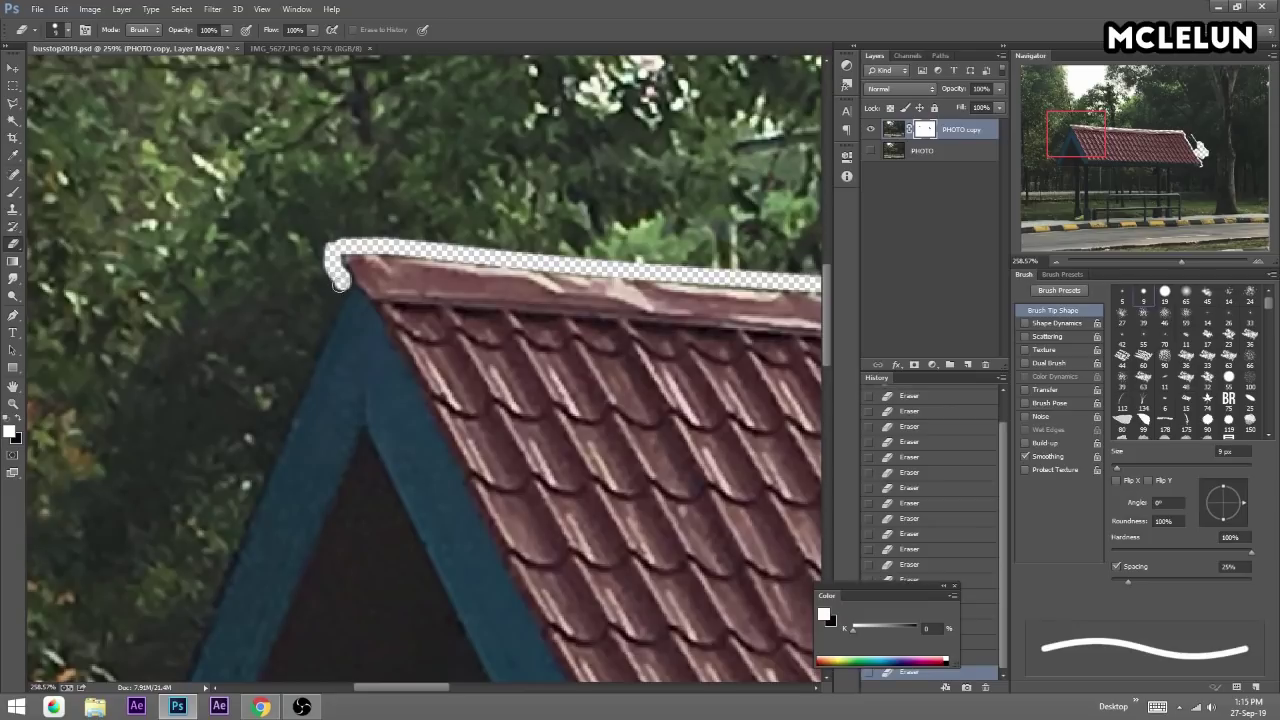
Erase down the gable's left edge past its lower corner.
drag(309, 314, 495, 40)
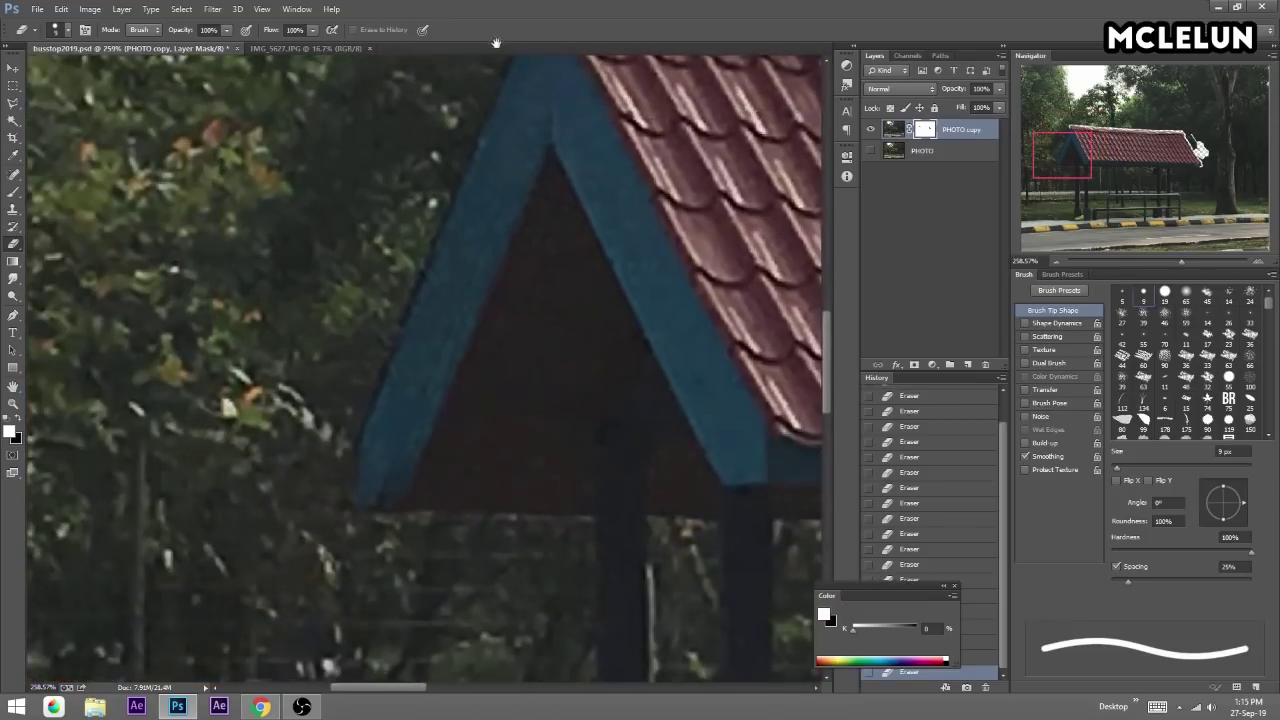
shift+click(338, 453)
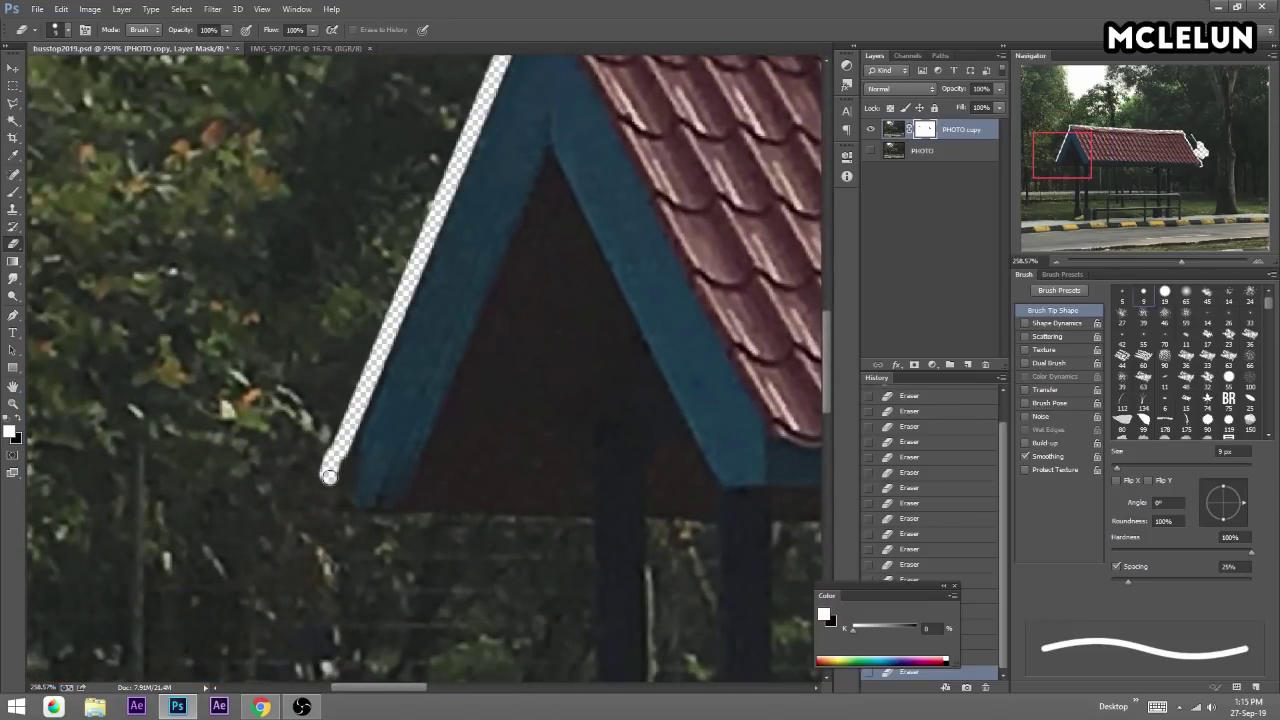
mouse_move(345, 487)
mouse_down()
mouse_move(350, 515)
mouse_move(295, 363)
mouse_up()
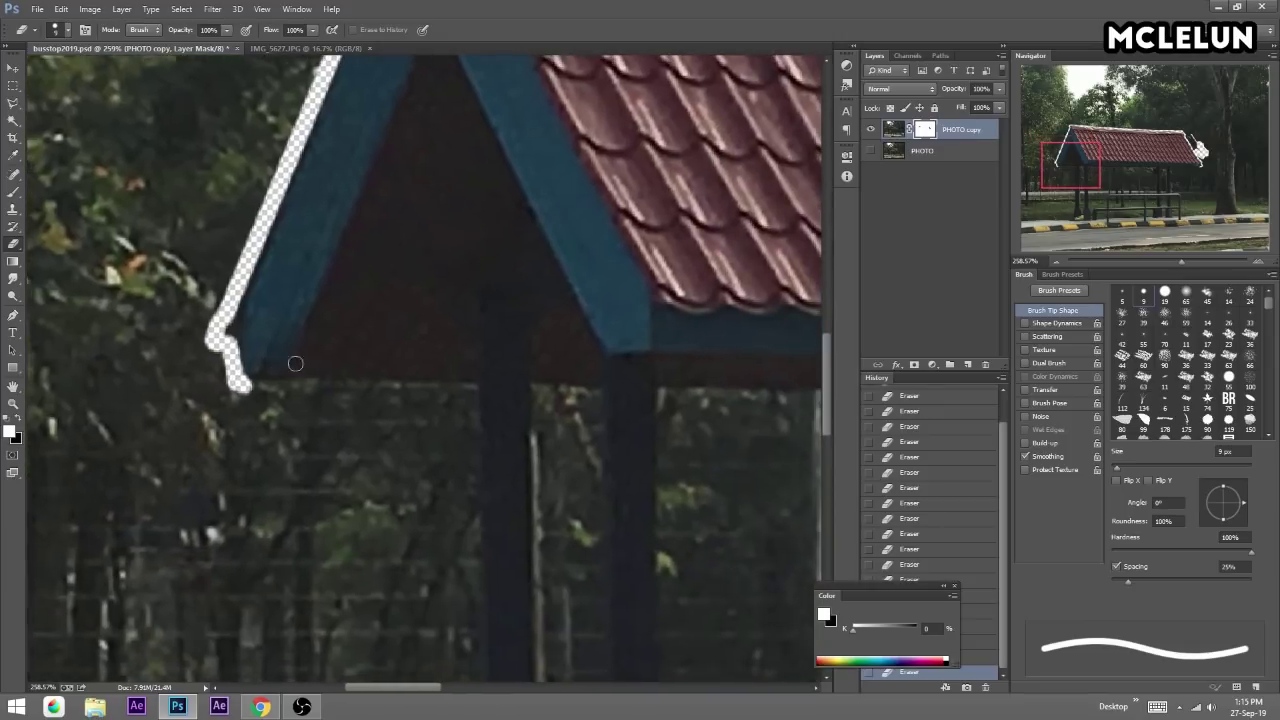
Erase a straight line along the roof's underside and touch up one spot.
shift+click(486, 389)
key(b)
click(486, 390)
key(e)
Erase a strip beside the left pillar down to the curb.
drag(465, 445, 441, 401)
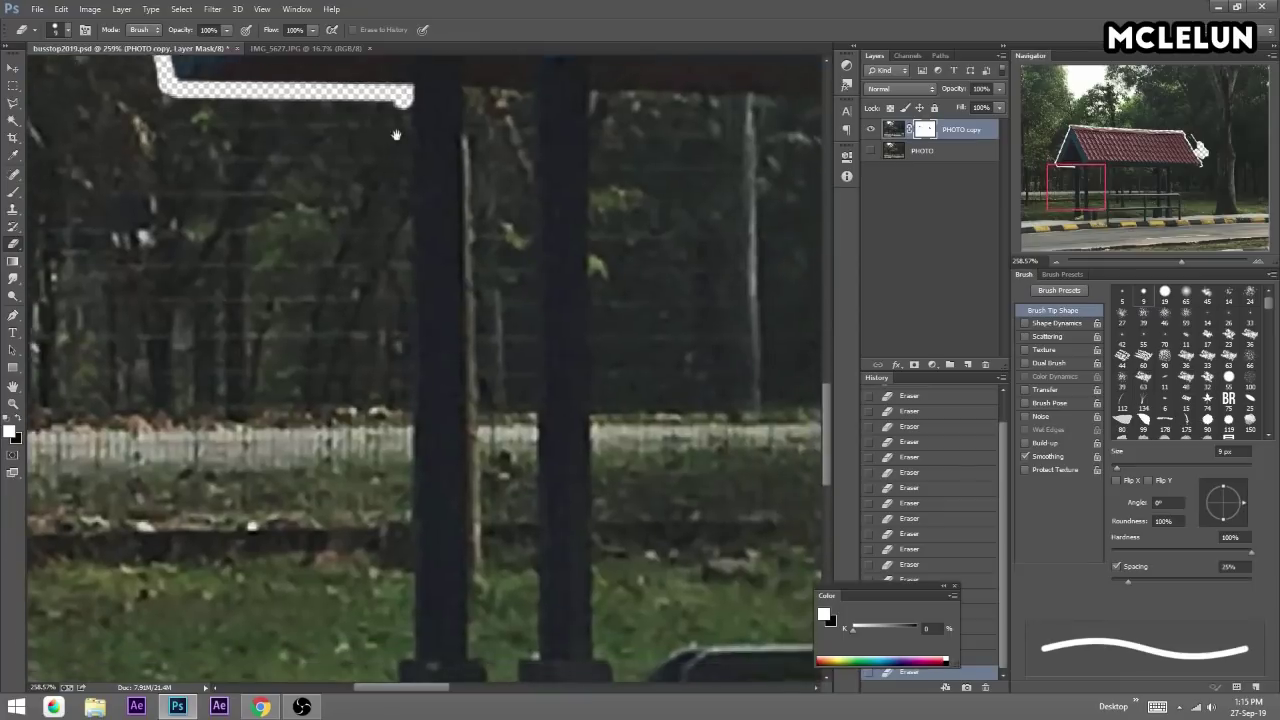
shift+click(441, 426)
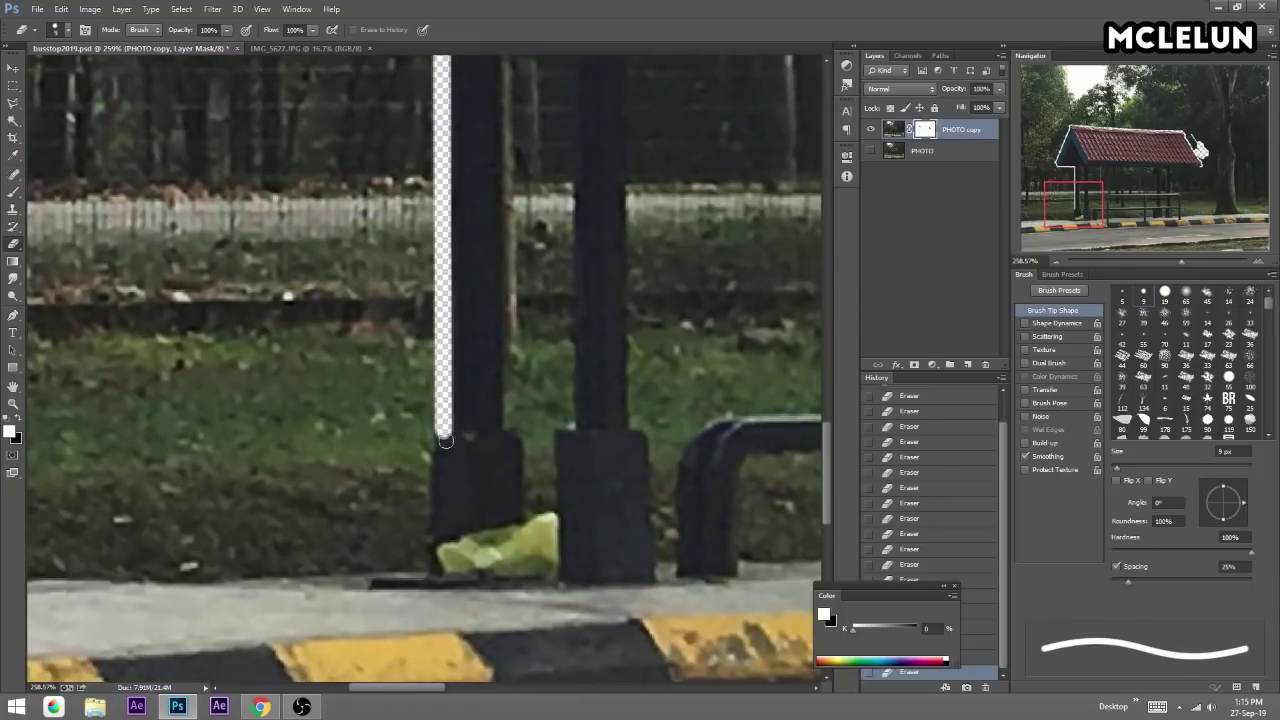
key(b)
click(453, 437)
key(e)
click(427, 425)
shift+click(422, 564)
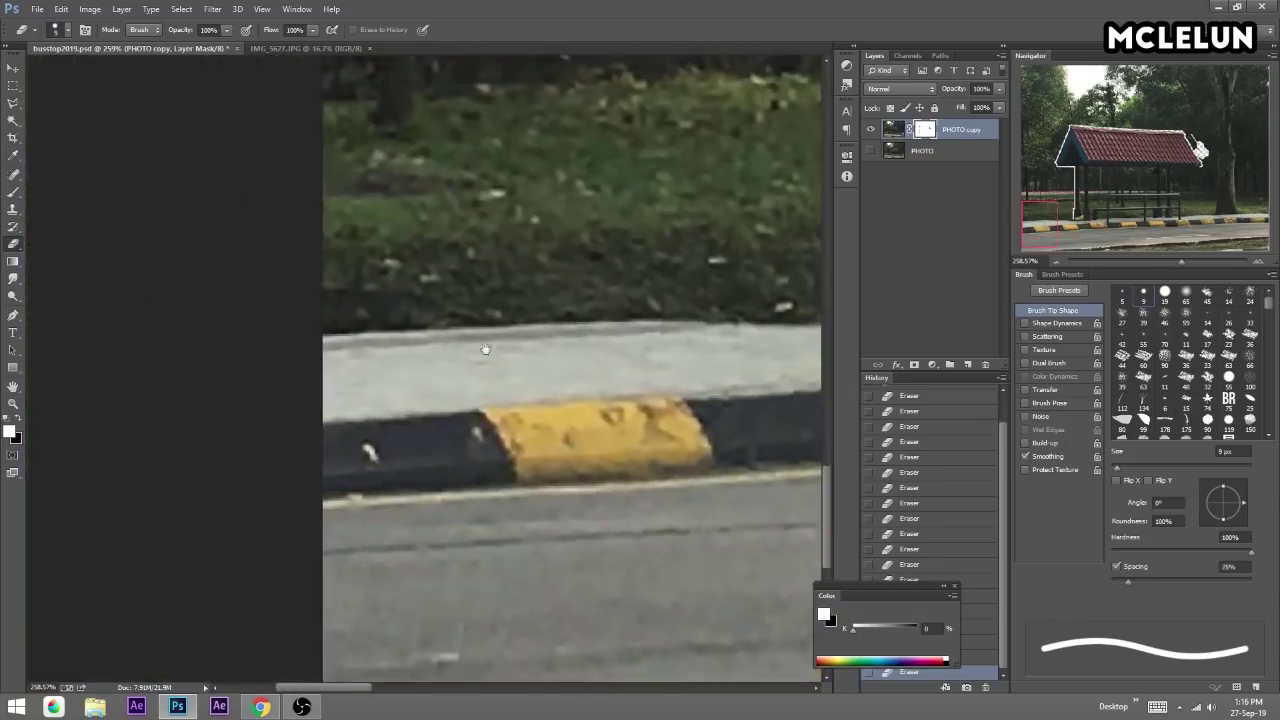
Erase a straight line along the curb edge to the image's left side.
drag(561, 345, 316, 349)
shift+click(506, 345)
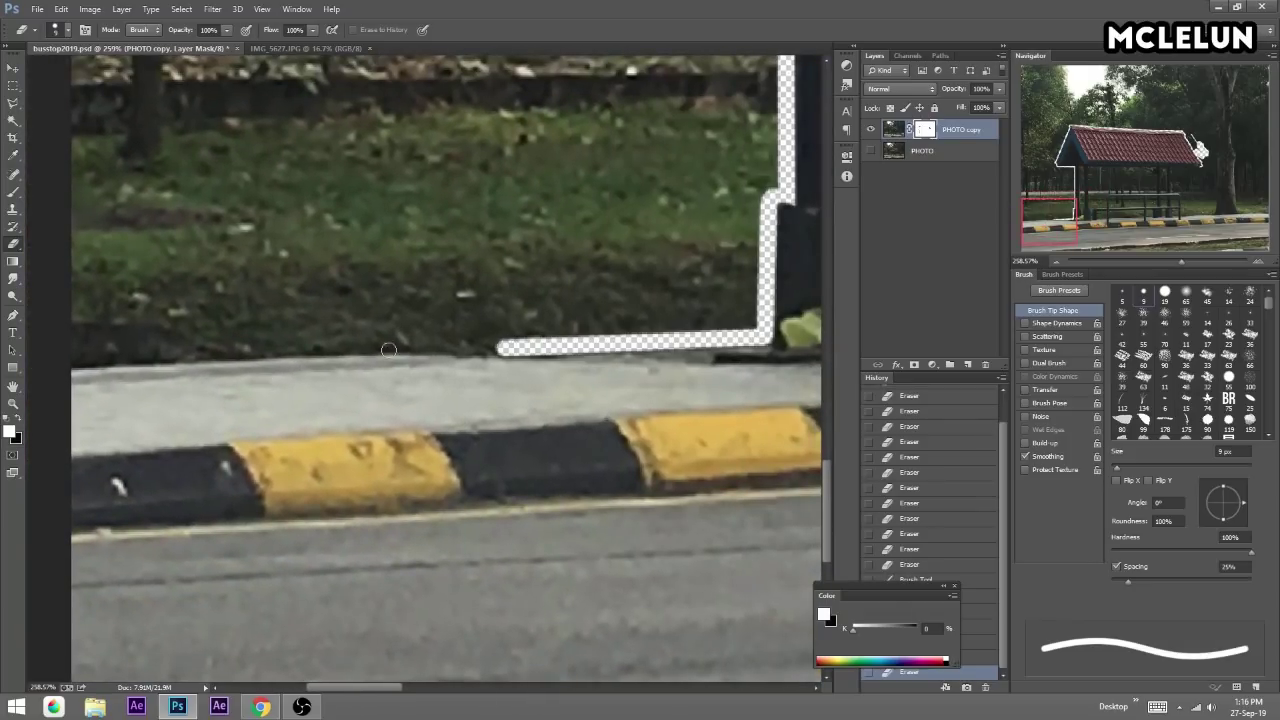
shift+click(456, 345)
shift+click(237, 351)
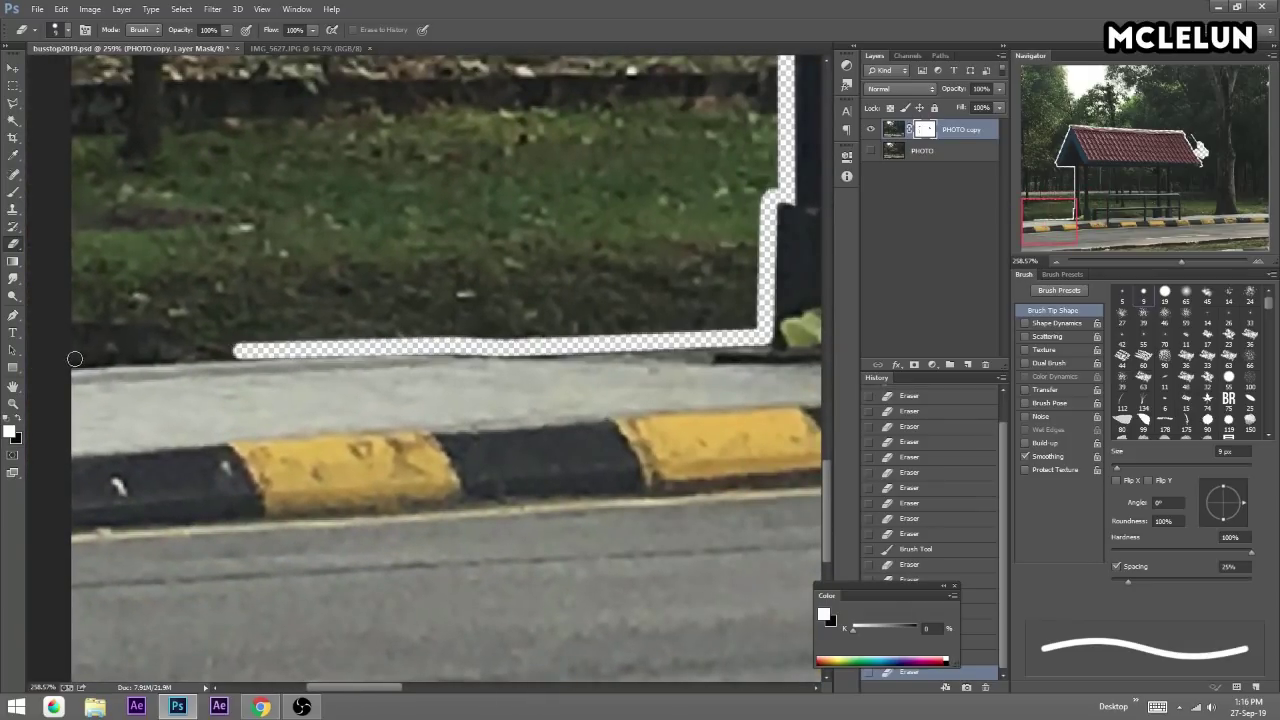
shift+click(60, 359)
Erase beside the post base, paint back over the yellow bag, and widen the gap between bases.
mouse_move(628, 194)
mouse_down()
mouse_move(480, 245)
mouse_move(614, 294)
mouse_up()
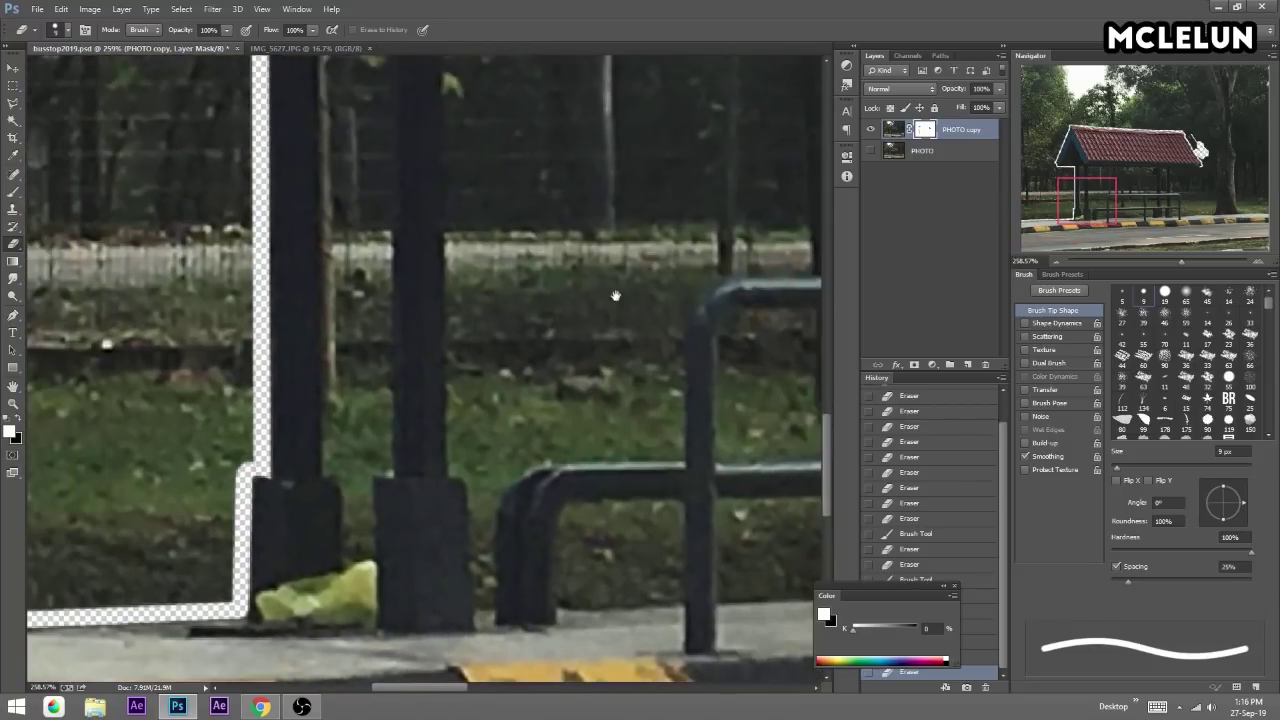
drag(405, 499, 466, 454)
click(444, 482)
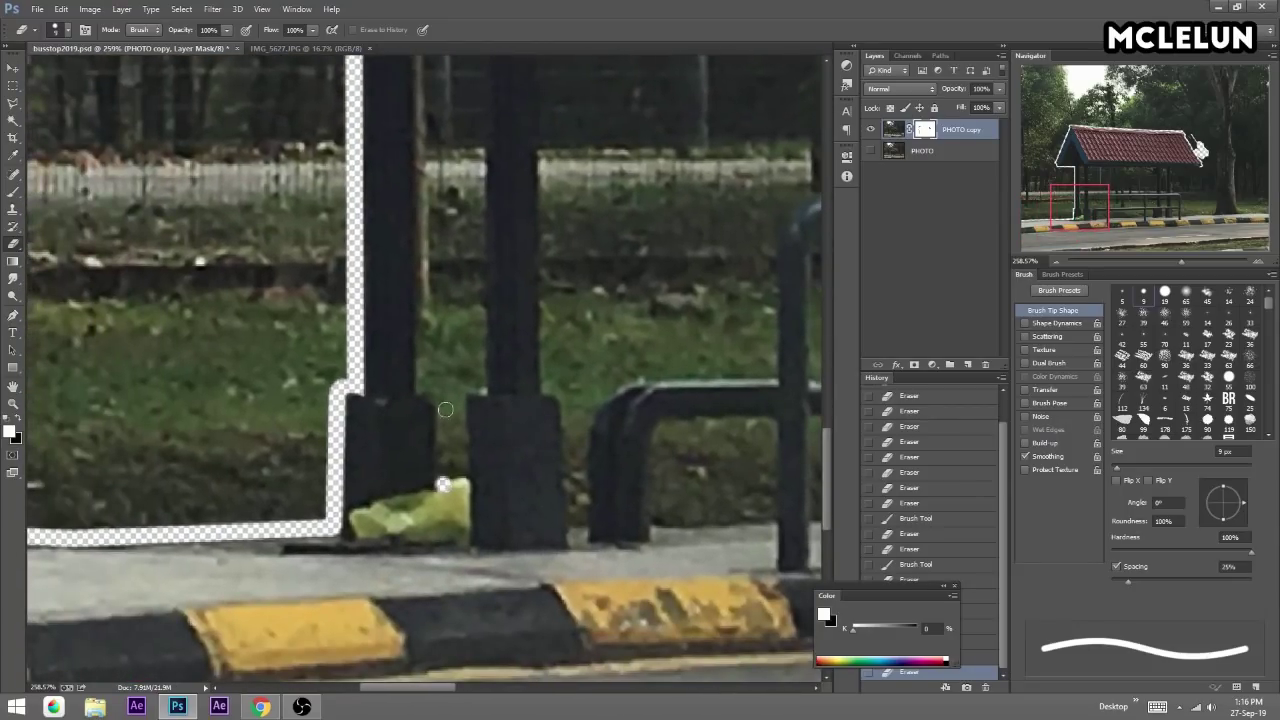
shift+click(442, 400)
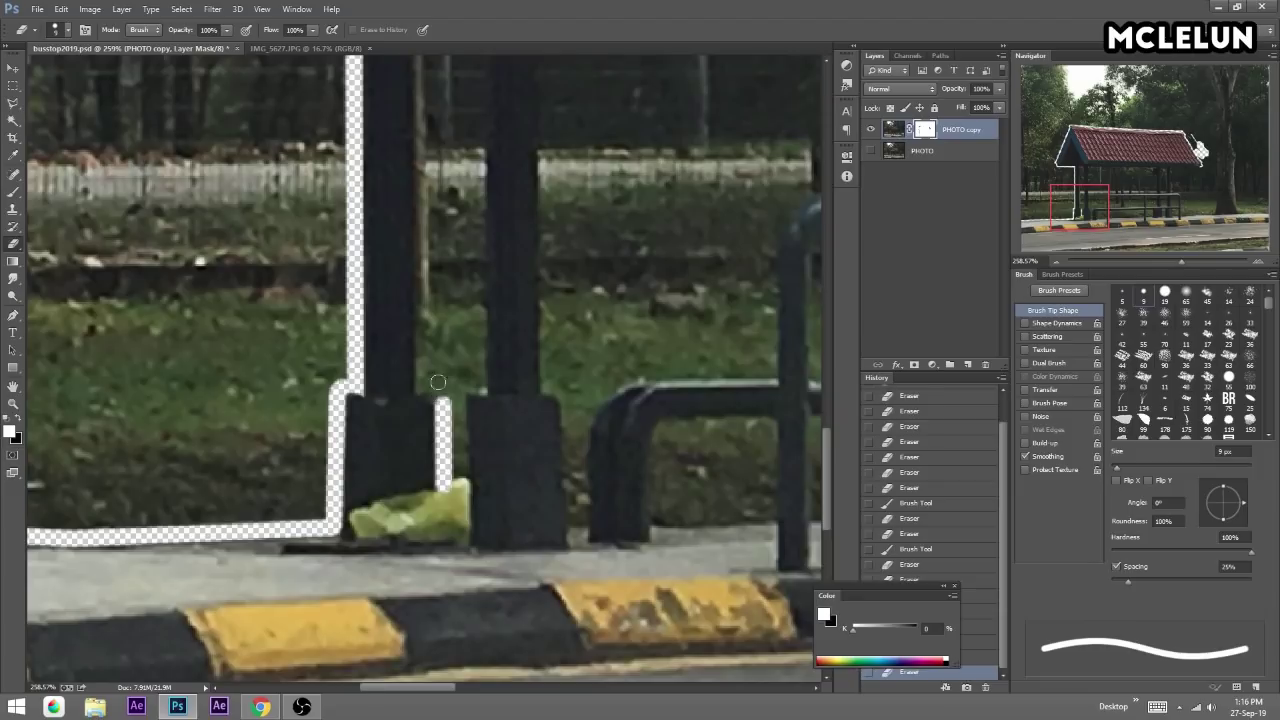
scroll(438, 382, down, 3)
mouse_move(448, 296)
mouse_down()
mouse_move(558, 421)
mouse_move(558, 455)
mouse_move(565, 318)
mouse_up()
key(b)
key(e)
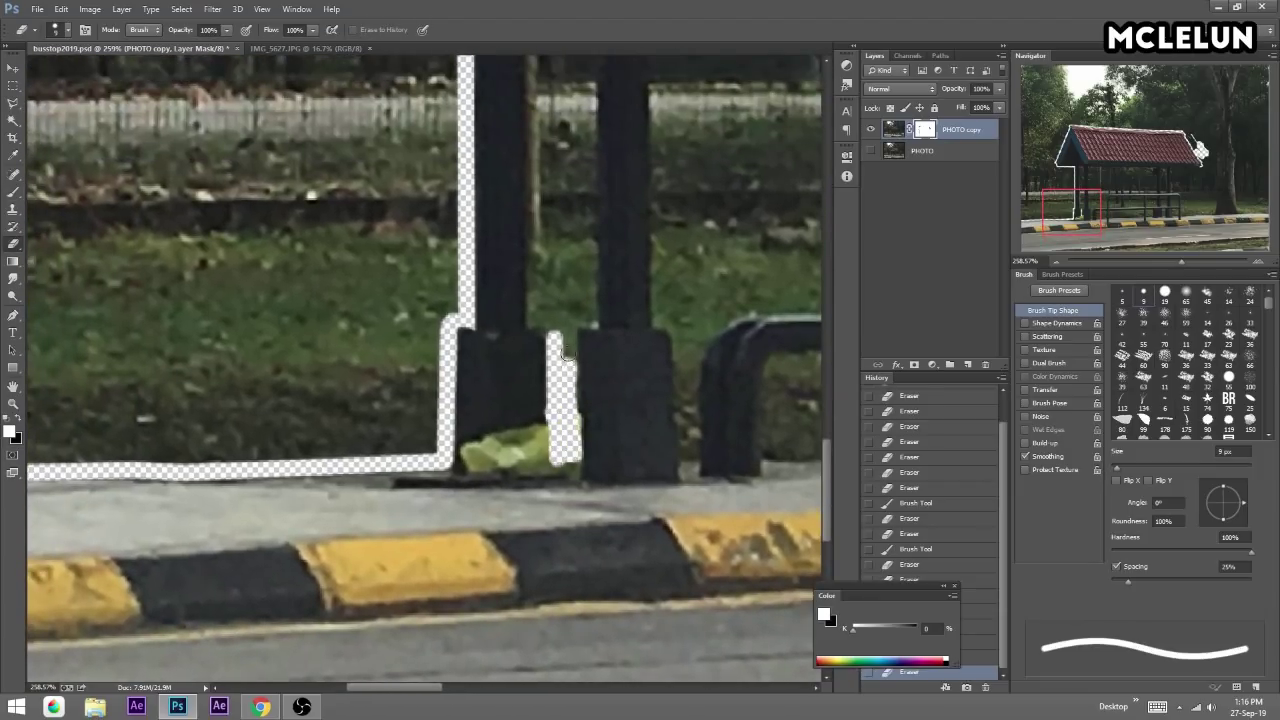
key(b)
drag(549, 463, 580, 462)
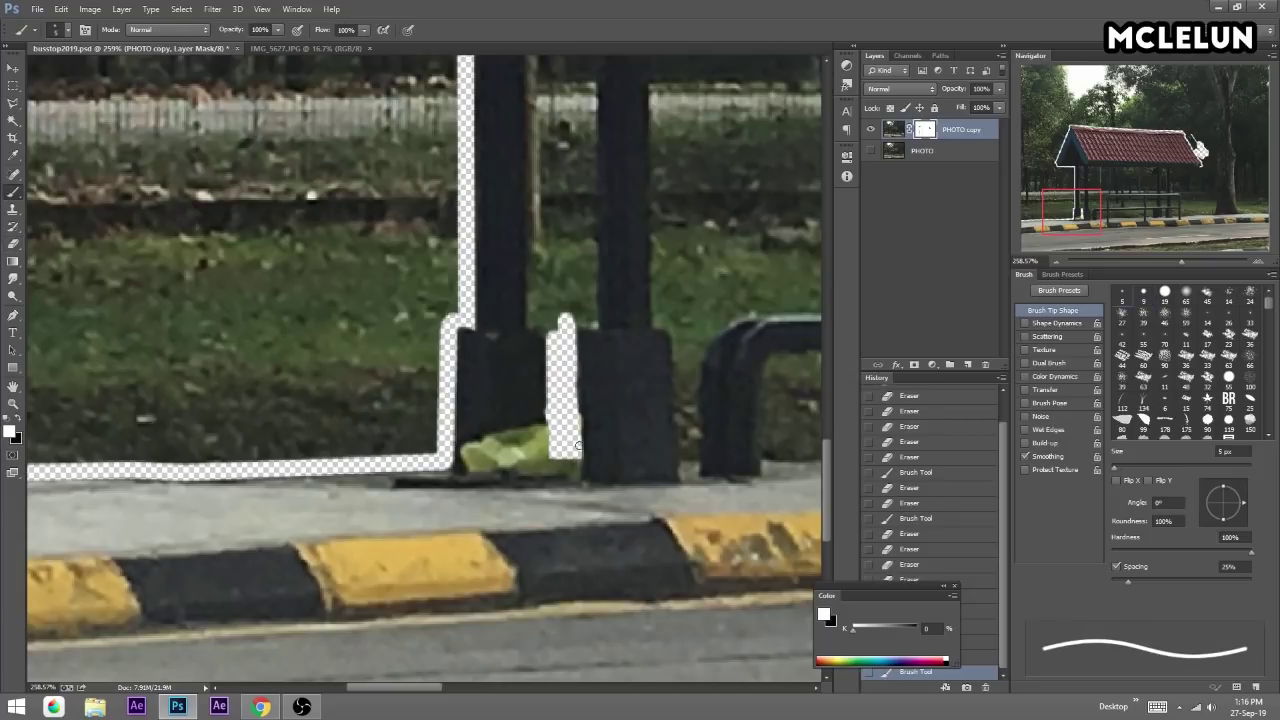
key(e)
drag(550, 342, 551, 323)
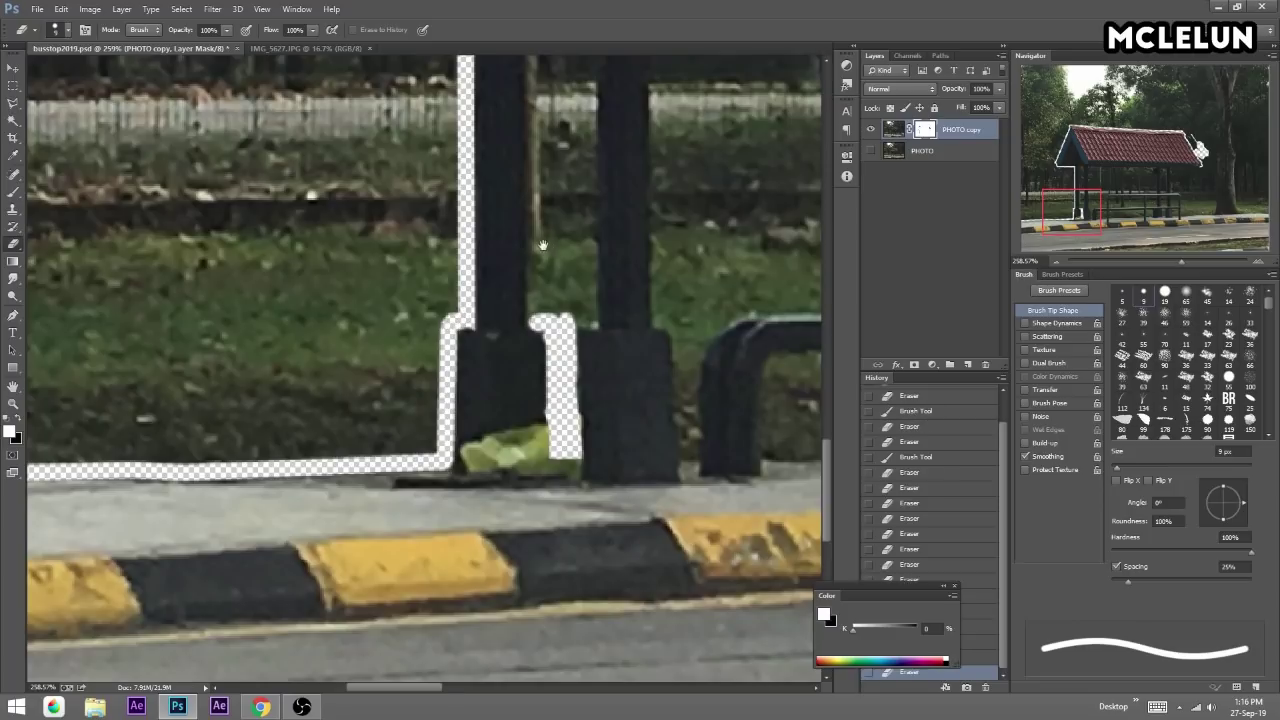
Erase a straight strip beside the next post, capping its top.
drag(543, 278, 498, 373)
scroll(490, 415, up, 3)
scroll(498, 385, up, 2)
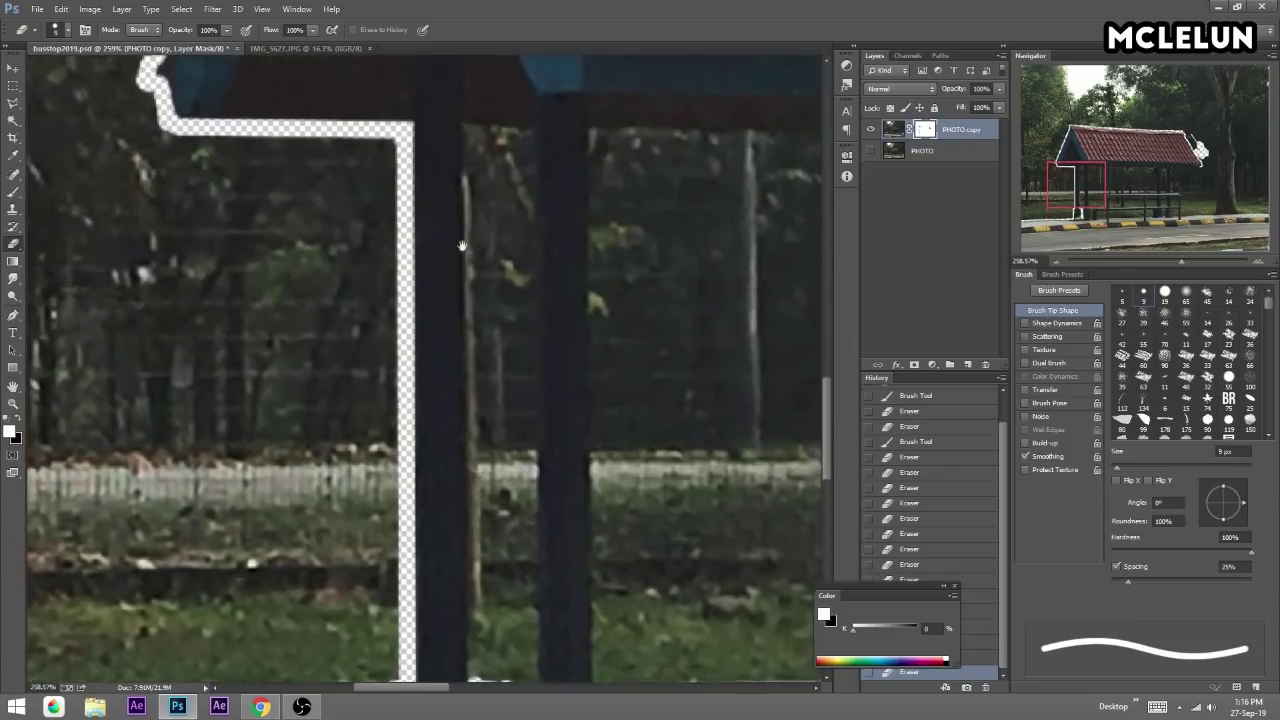
scroll(507, 354, up, 4)
shift+click(507, 307)
key(b)
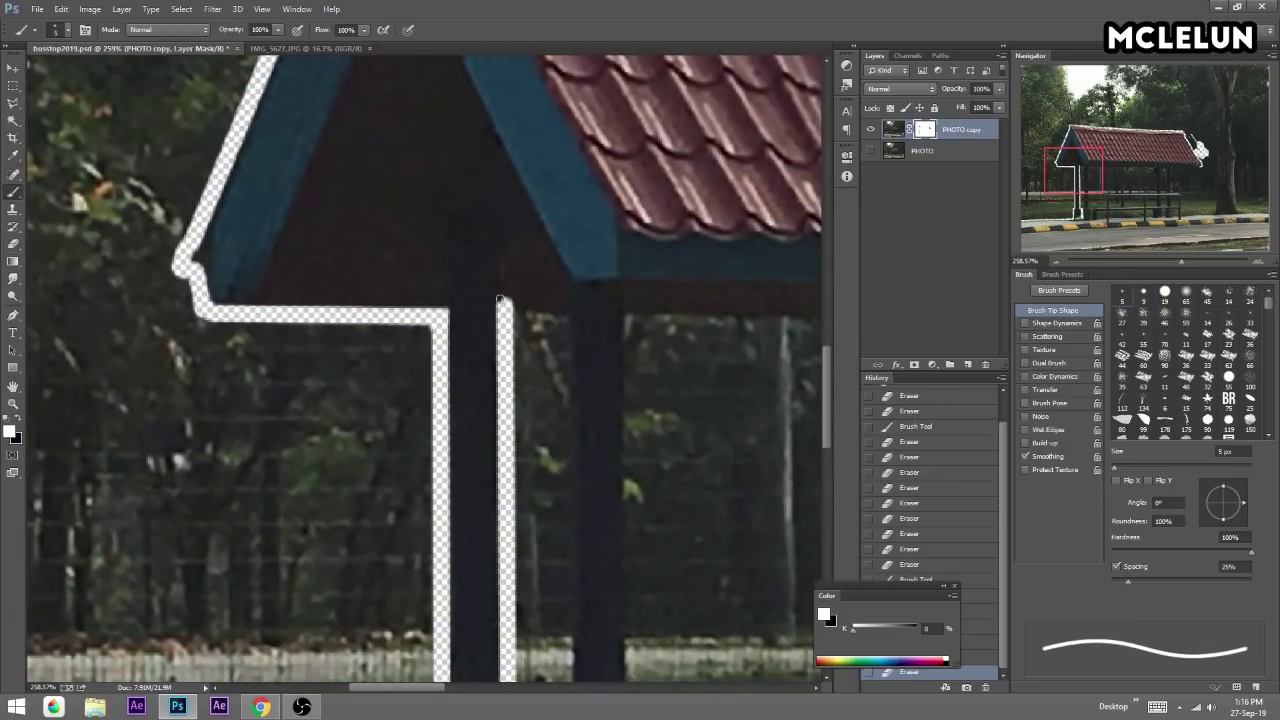
key(e)
drag(507, 310, 566, 321)
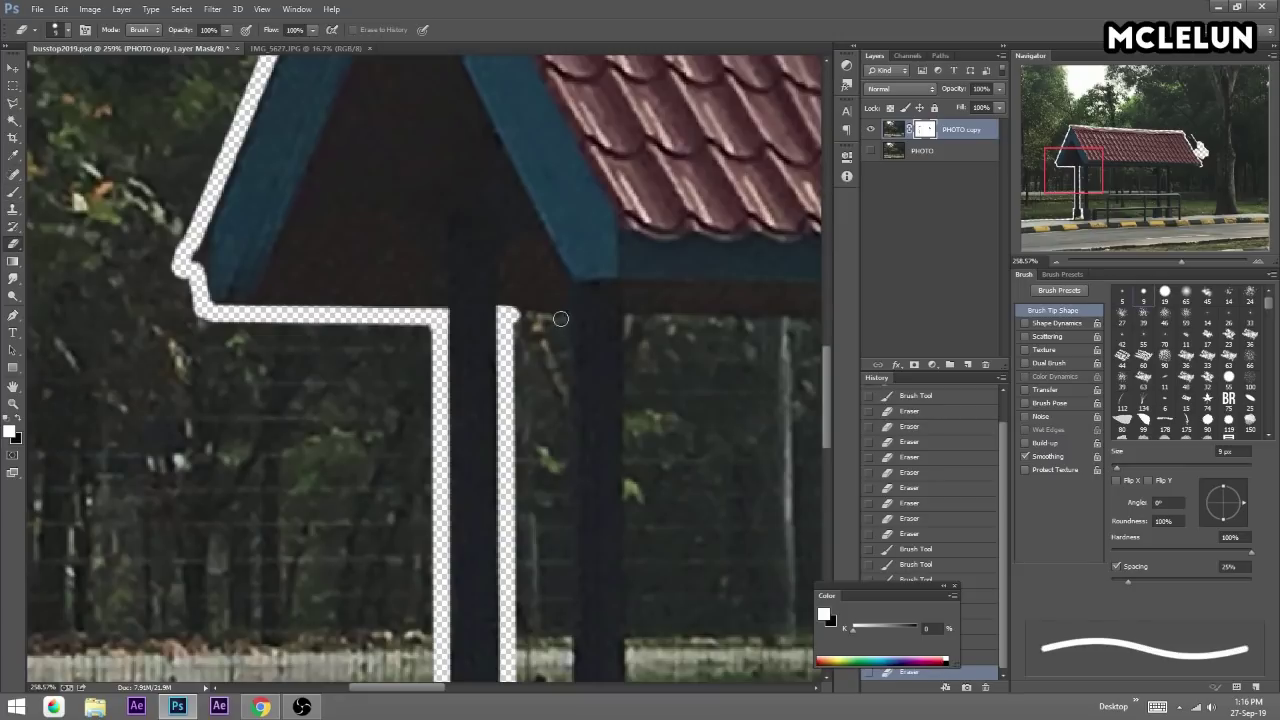
Erase along the post's right edge and clean up the gap between the post bases.
scroll(484, 540, down, 6)
scroll(484, 540, right, 2)
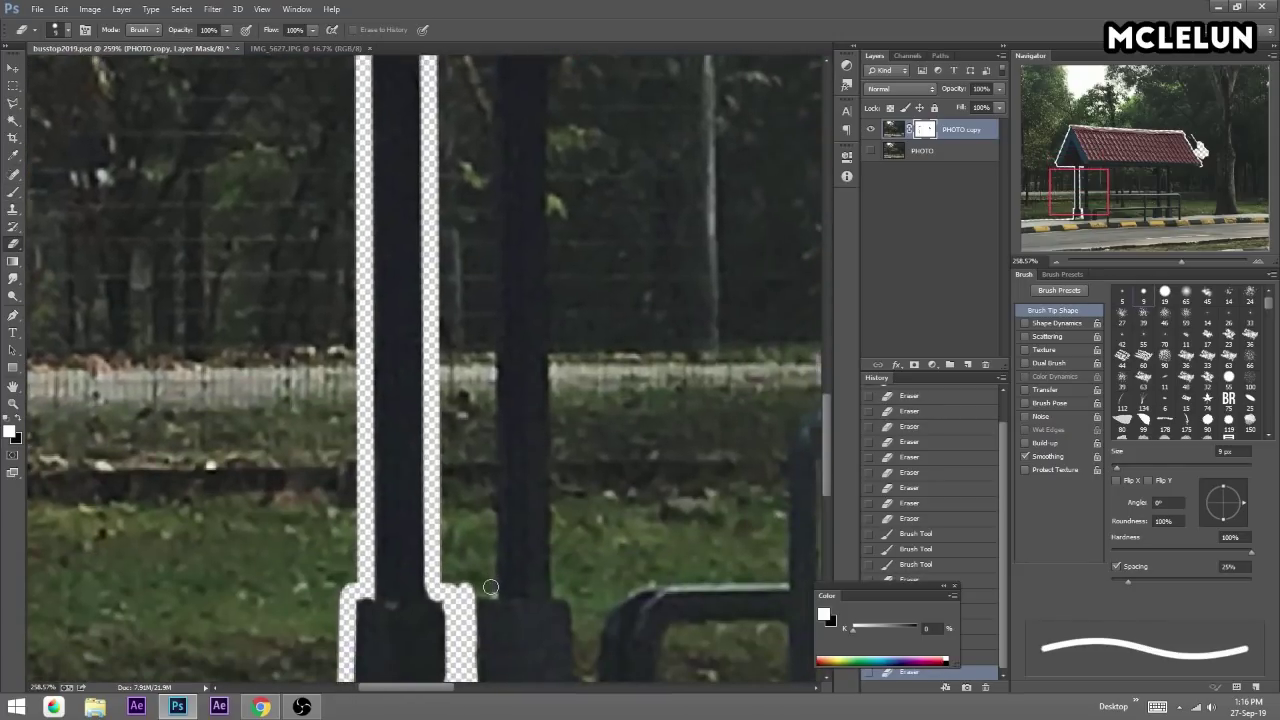
shift+click(491, 587)
scroll(409, 391, down, 2)
scroll(409, 391, right, 2)
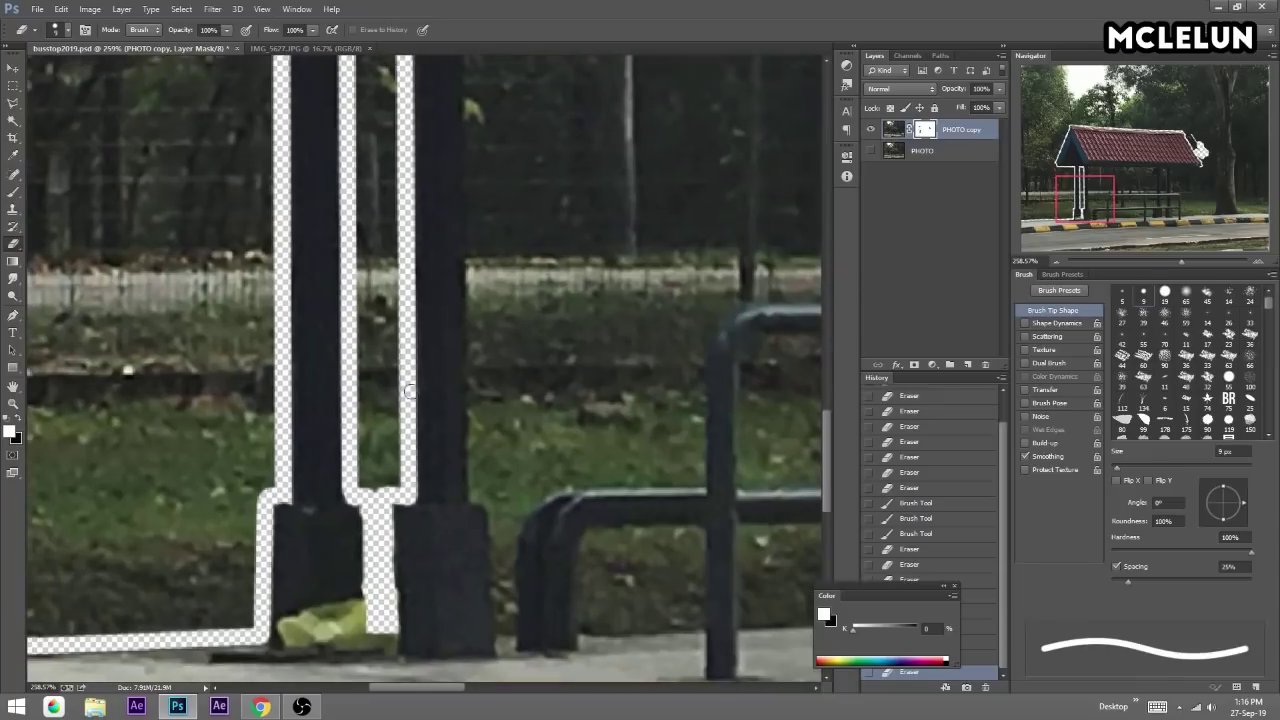
key(b)
drag(478, 497, 500, 497)
key(e)
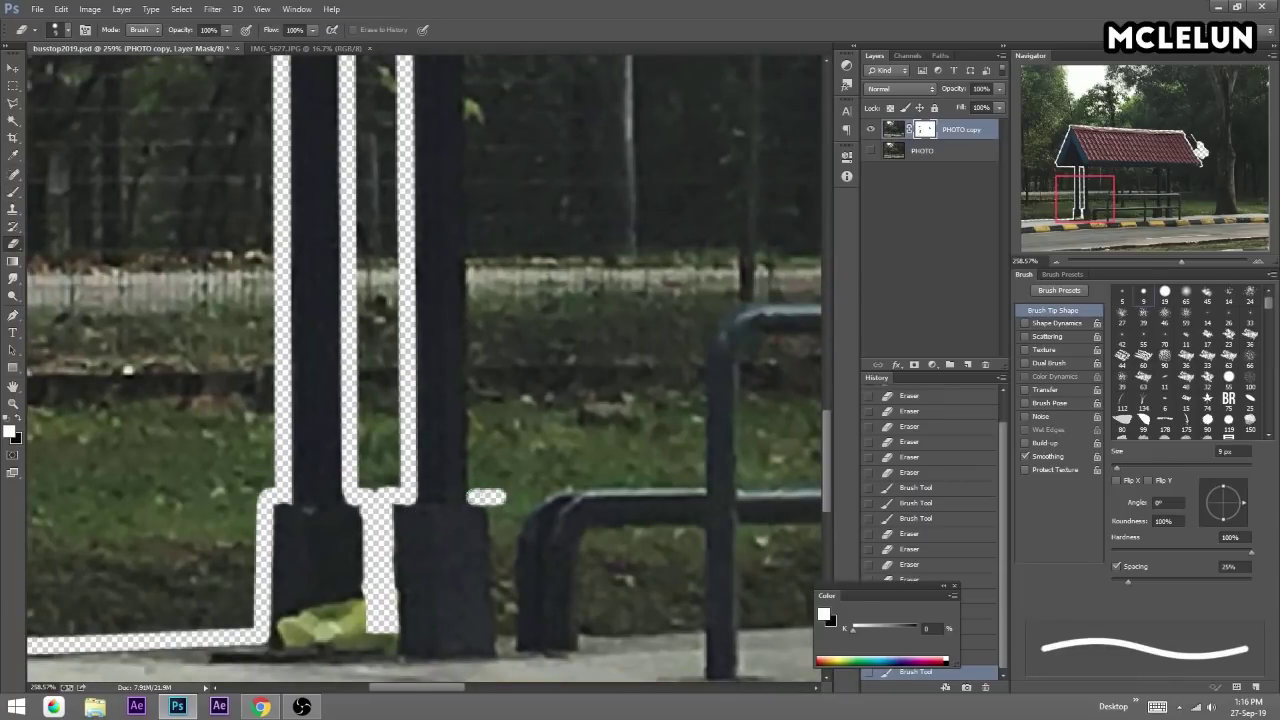
Erase a straight strip down the third post and touch up its edge.
scroll(452, 479, up, 5)
scroll(452, 479, up, 2)
shift+click(478, 277)
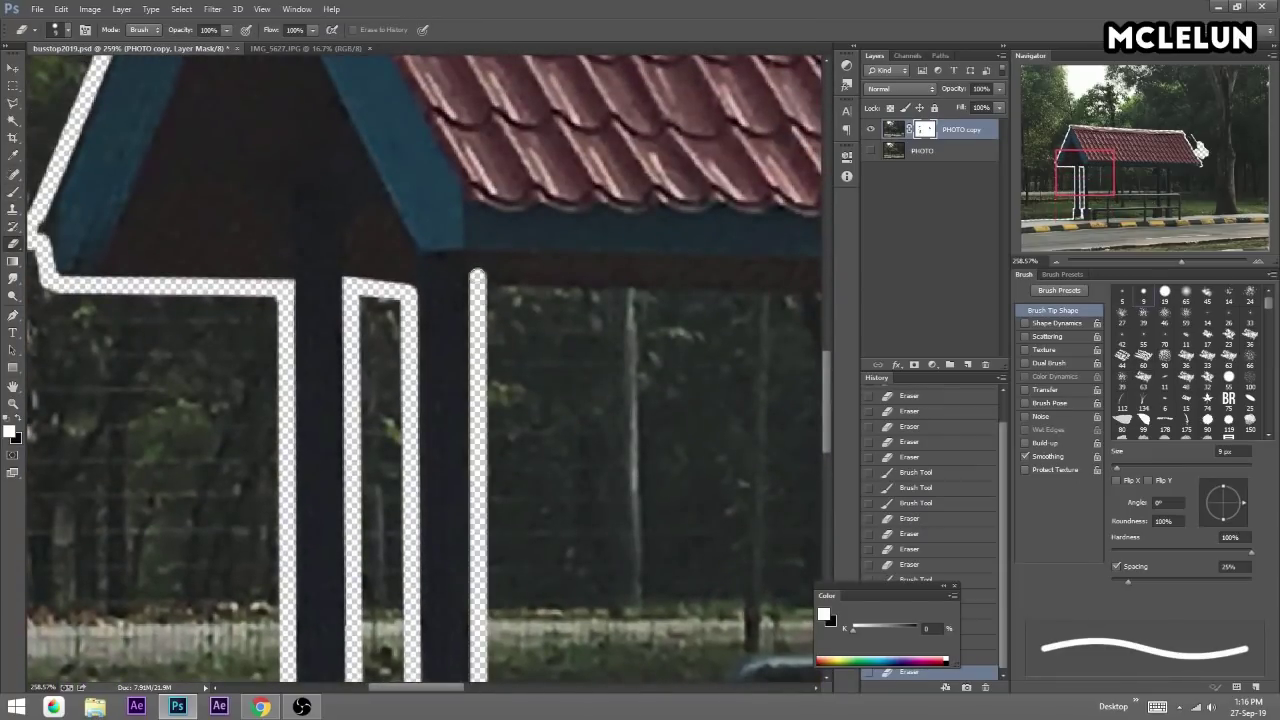
key(b)
click(505, 277)
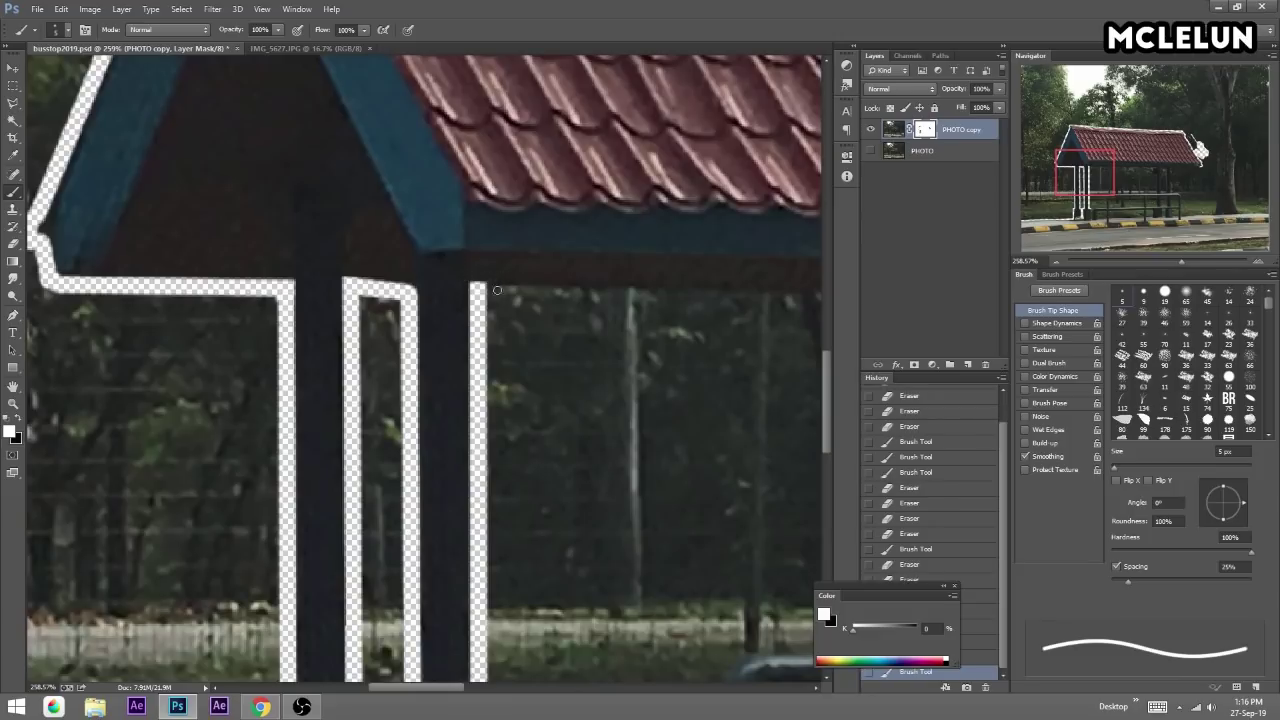
key(e)
click(480, 292)
mouse_move(820, 281)
mouse_down()
mouse_move(625, 285)
mouse_move(414, 320)
mouse_move(438, 311)
mouse_up()
Erase under the roof beam, around the rear post, and down to the railing.
shift+click(487, 301)
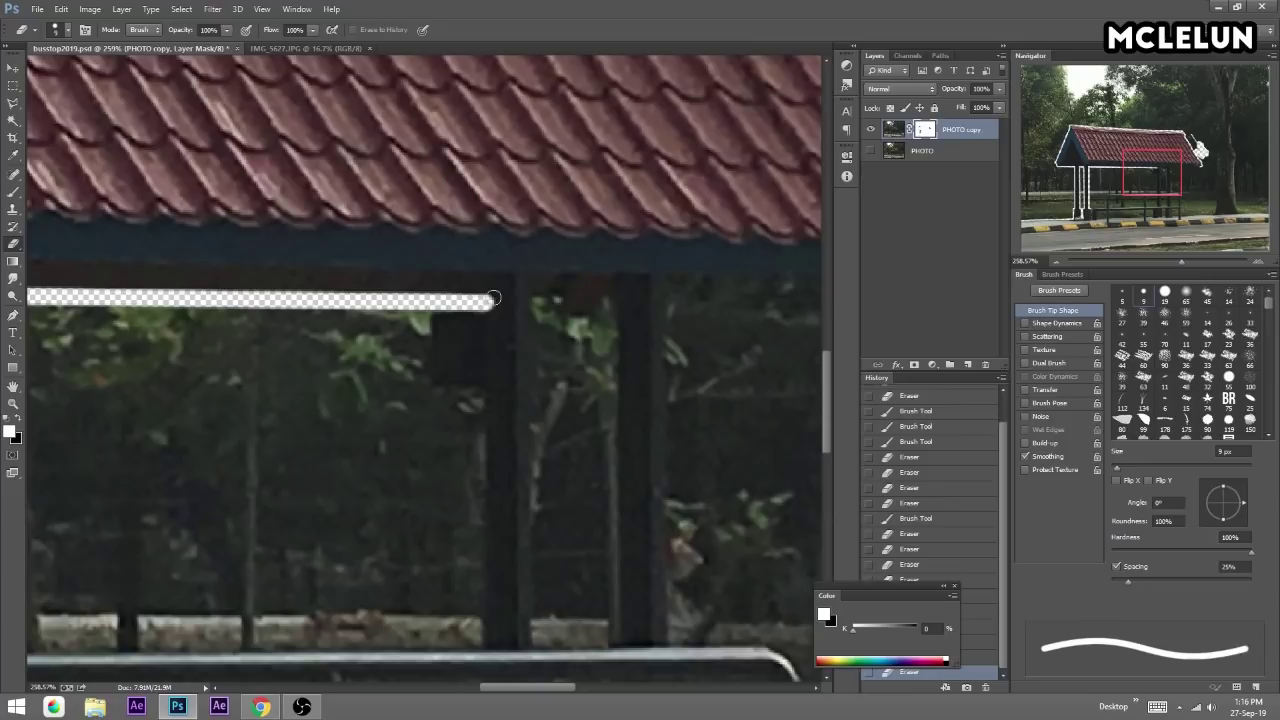
shift+click(425, 400)
shift+click(485, 398)
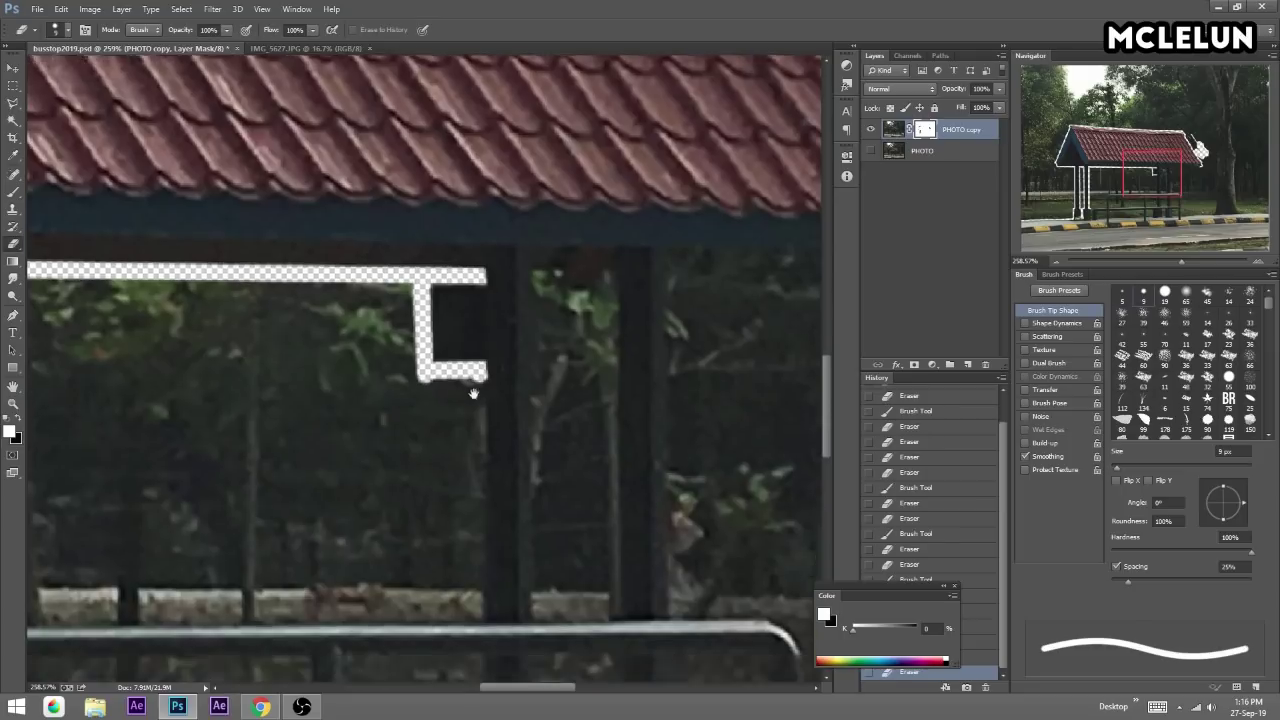
scroll(477, 400, down, 5)
shift+click(532, 398)
key(b)
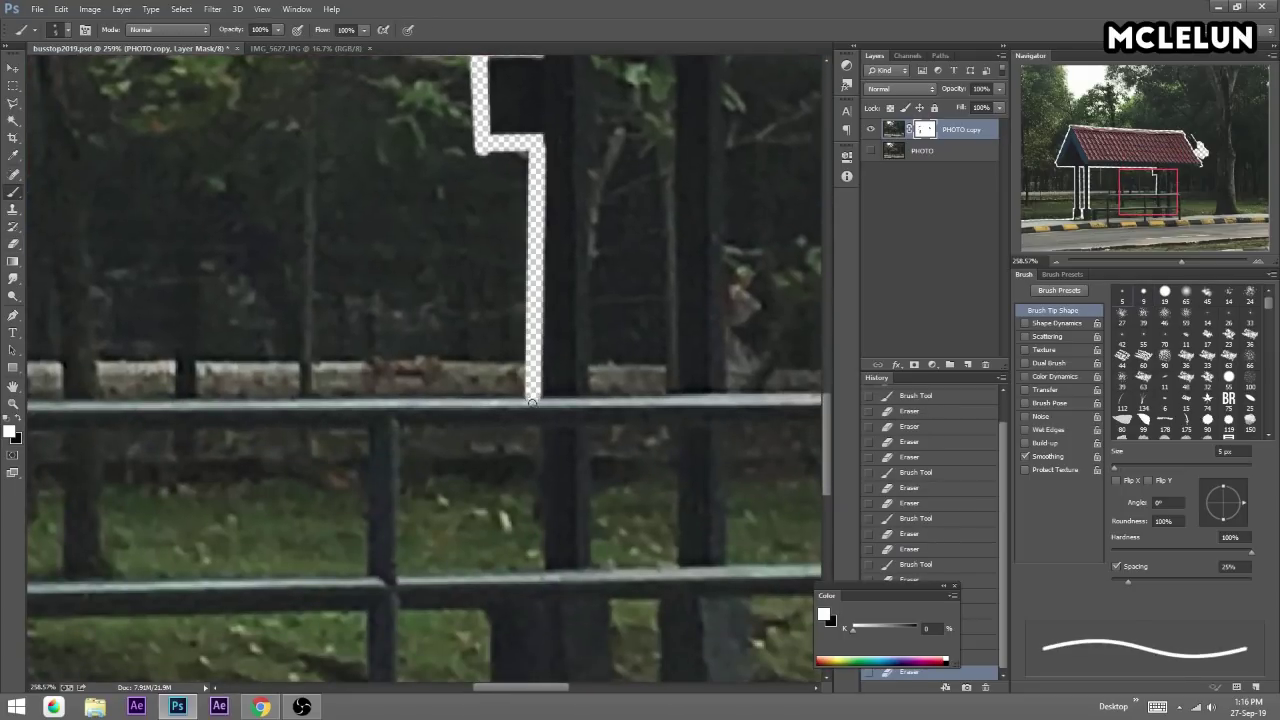
Erase a short line under the roof beam to the next post.
drag(537, 401, 472, 682)
key(e)
mouse_move(525, 396)
mouse_down()
mouse_move(485, 462)
mouse_move(423, 512)
mouse_up()
click(420, 504)
shift+click(499, 507)
drag(452, 467, 506, 234)
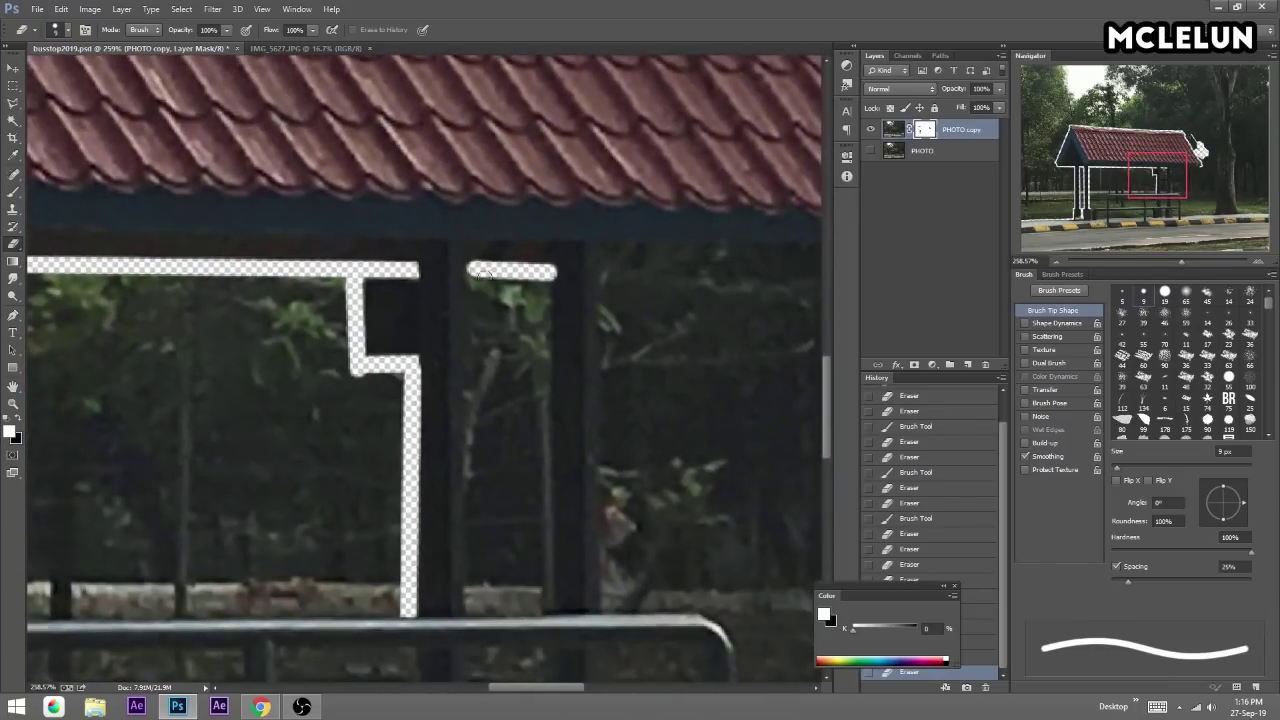
Erase a strip down to the railing, across the bottom, and up to the roof beam.
key(b)
key(e)
scroll(470, 280, down, 3)
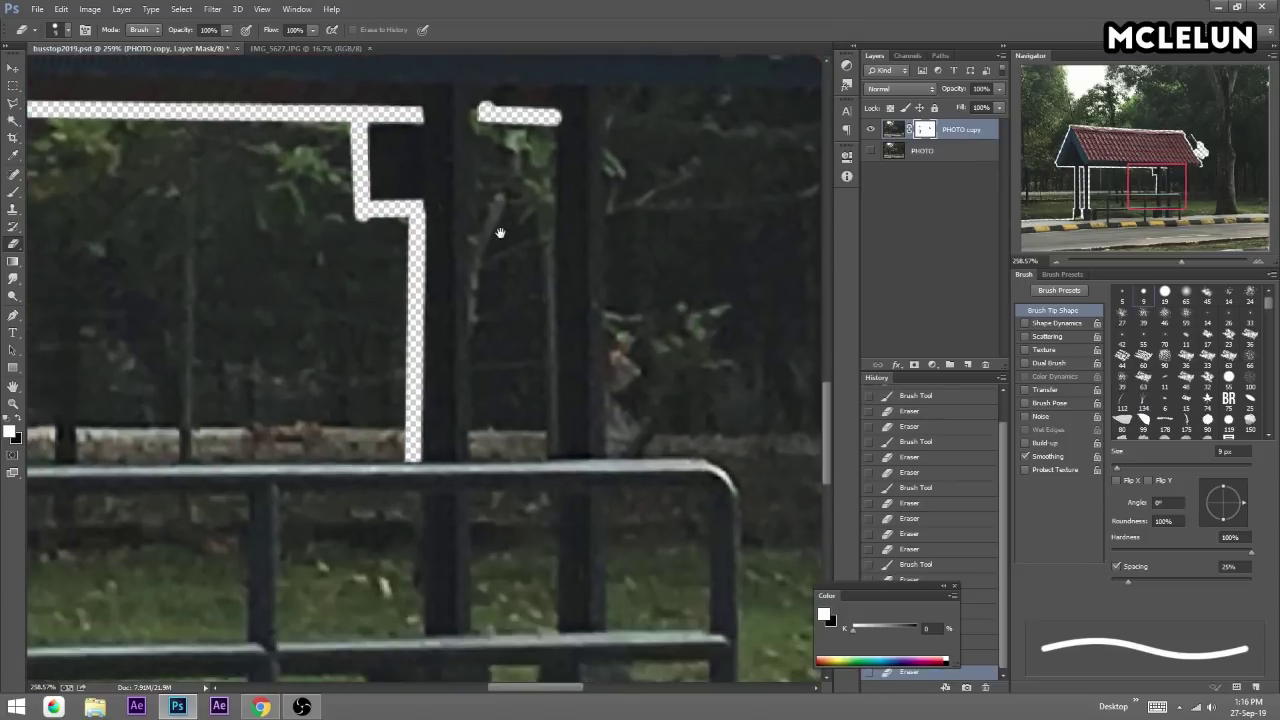
shift+click(478, 461)
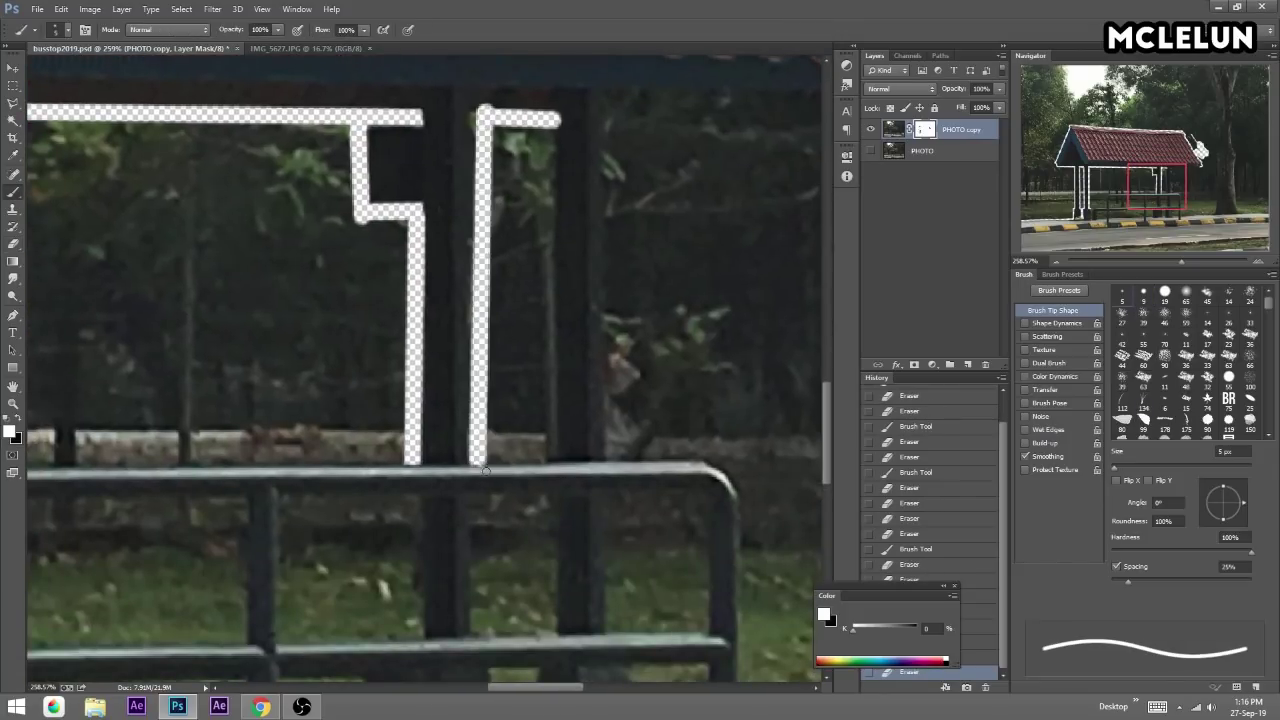
shift+click(543, 455)
mouse_move(550, 118)
mouse_down()
mouse_move(538, 246)
mouse_move(550, 234)
mouse_up()
shift+click(538, 246)
Zoom out to show the whole right slope of the roof.
key(b)
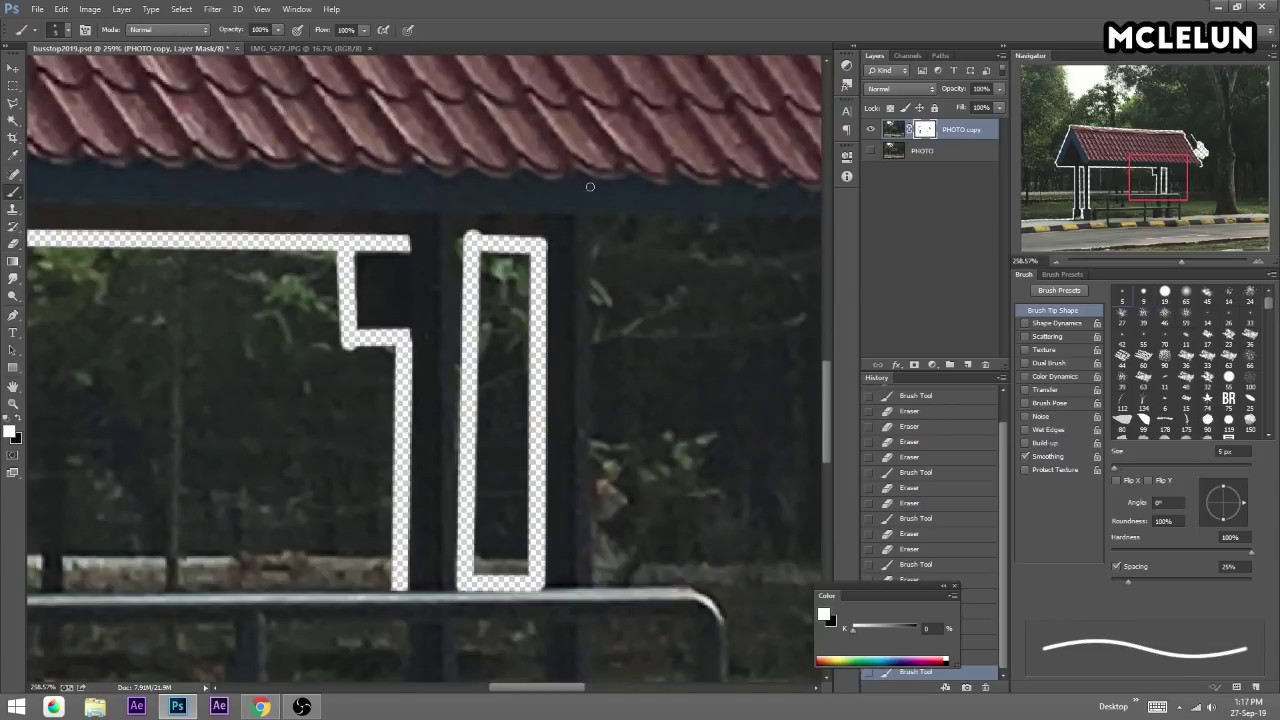
mouse_move(363, 304)
mouse_down()
mouse_move(388, 289)
mouse_move(477, 445)
mouse_move(647, 427)
mouse_move(451, 420)
mouse_move(443, 431)
mouse_up()
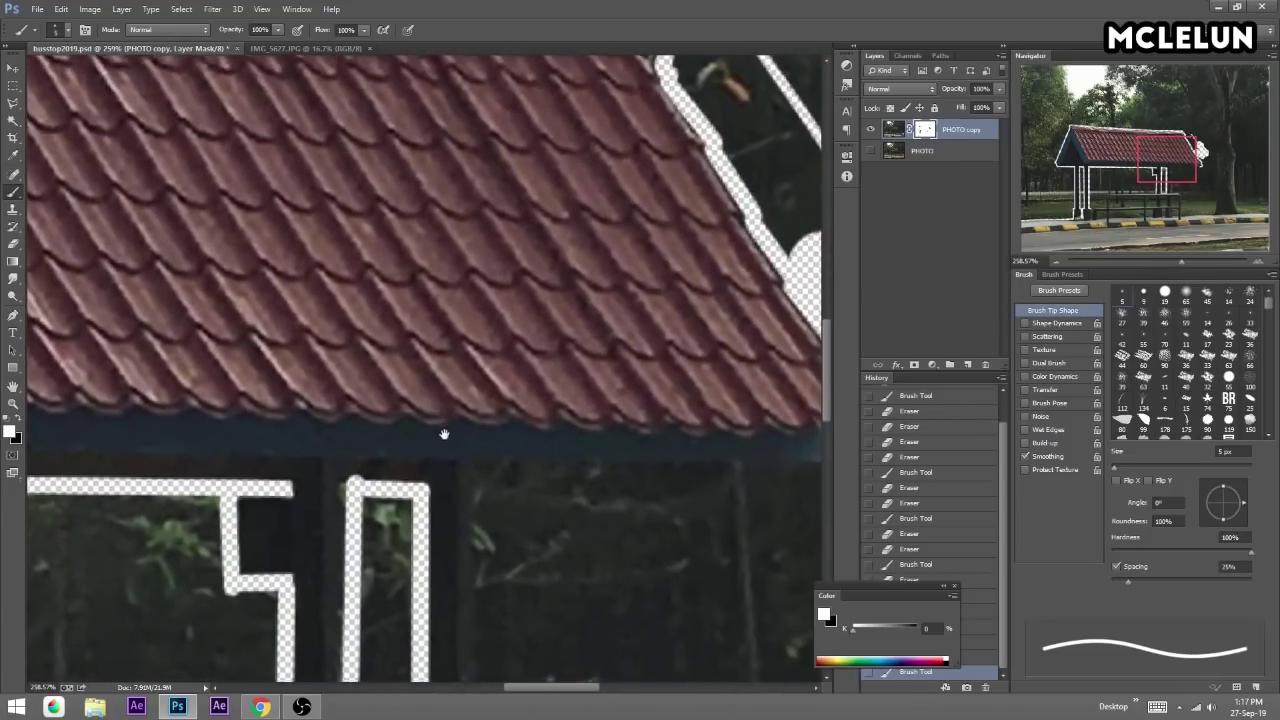
mouse_move(1181, 262)
mouse_down()
mouse_move(1153, 262)
mouse_move(1171, 263)
mouse_up()
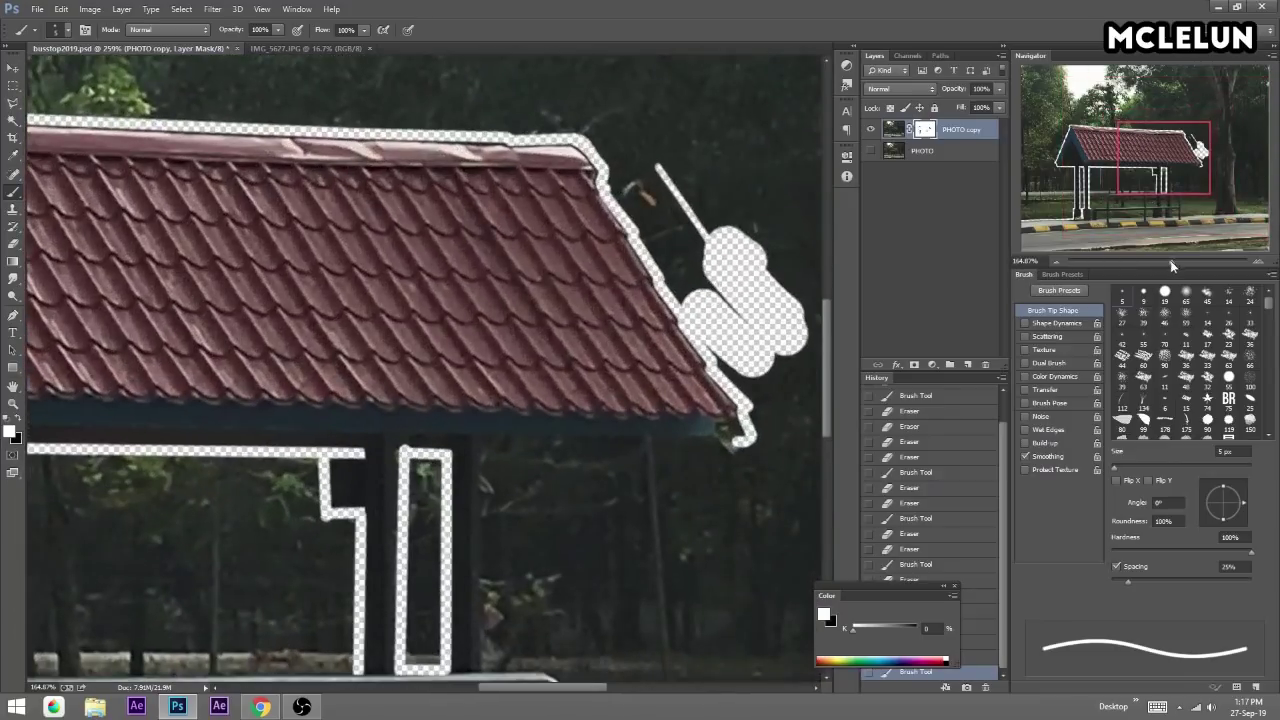
Erase straight outline strips along the roof edge to its right corner and under the eave's right end.
key(e)
click(478, 459)
shift+click(625, 461)
shift+click(650, 443)
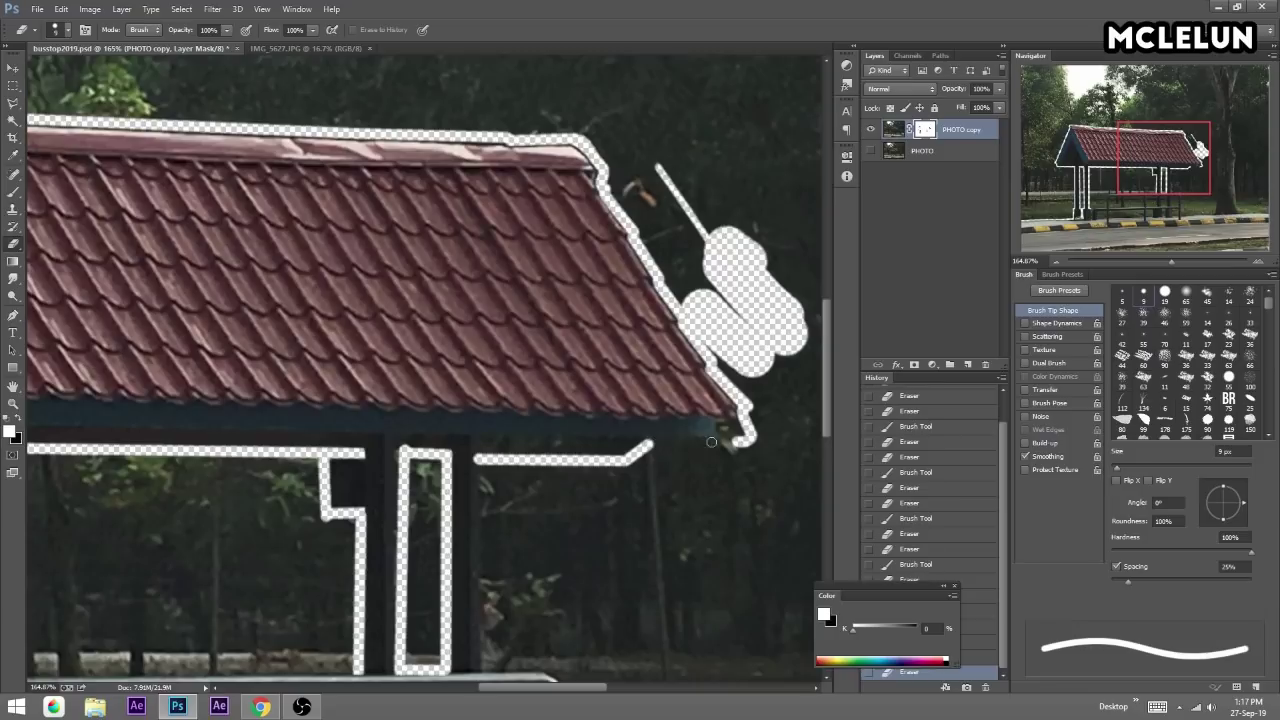
shift+click(718, 440)
drag(732, 437, 721, 452)
mouse_move(1172, 261)
mouse_down()
mouse_move(1144, 260)
mouse_move(1159, 260)
mouse_up()
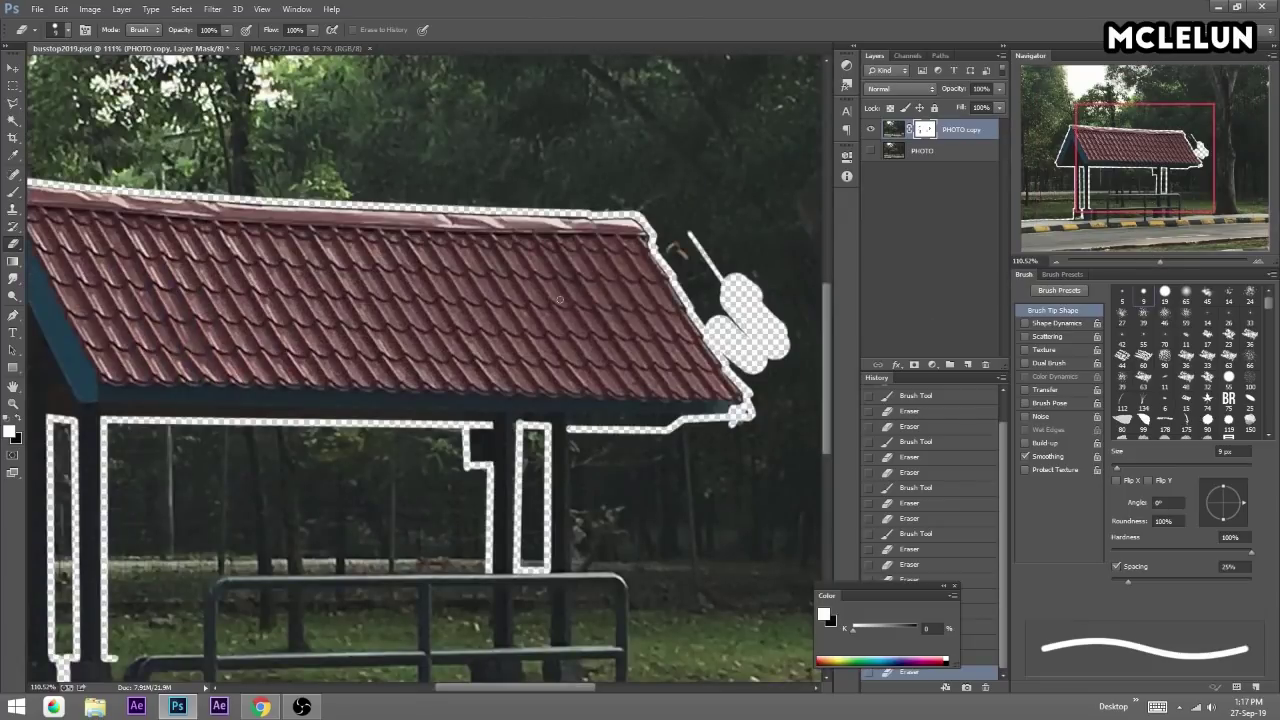
drag(626, 261, 751, 179)
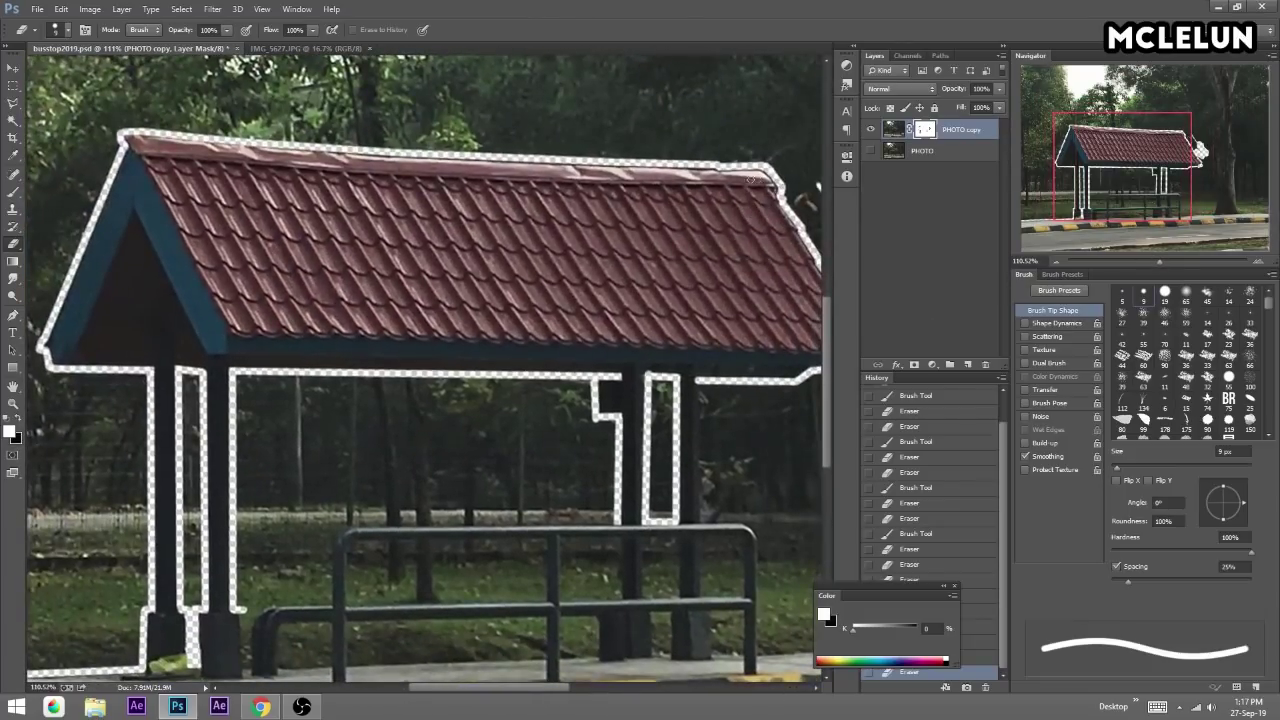
mouse_move(738, 373)
mouse_down()
mouse_move(815, 375)
mouse_move(696, 373)
mouse_move(790, 365)
mouse_up()
Touch up the mask near the roof's right end and zoom in on the bench.
key(b)
click(728, 363)
key(e)
drag(702, 333, 345, 333)
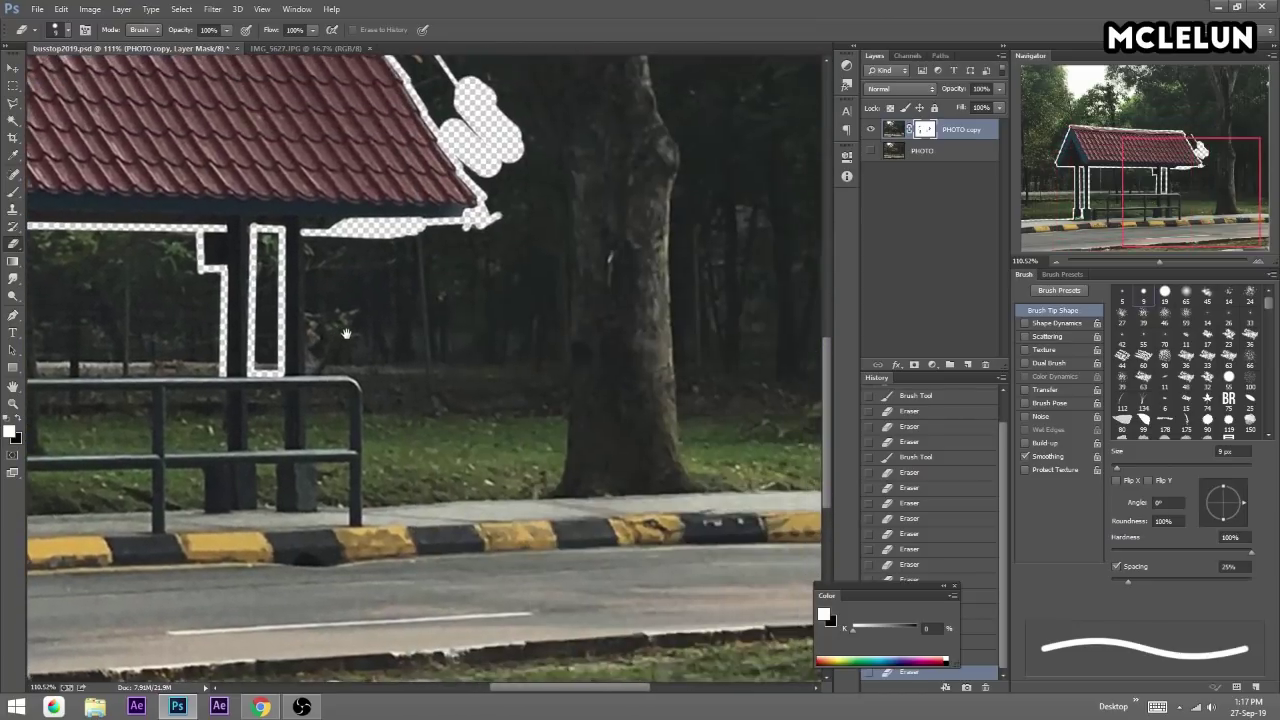
drag(1088, 188, 1043, 203)
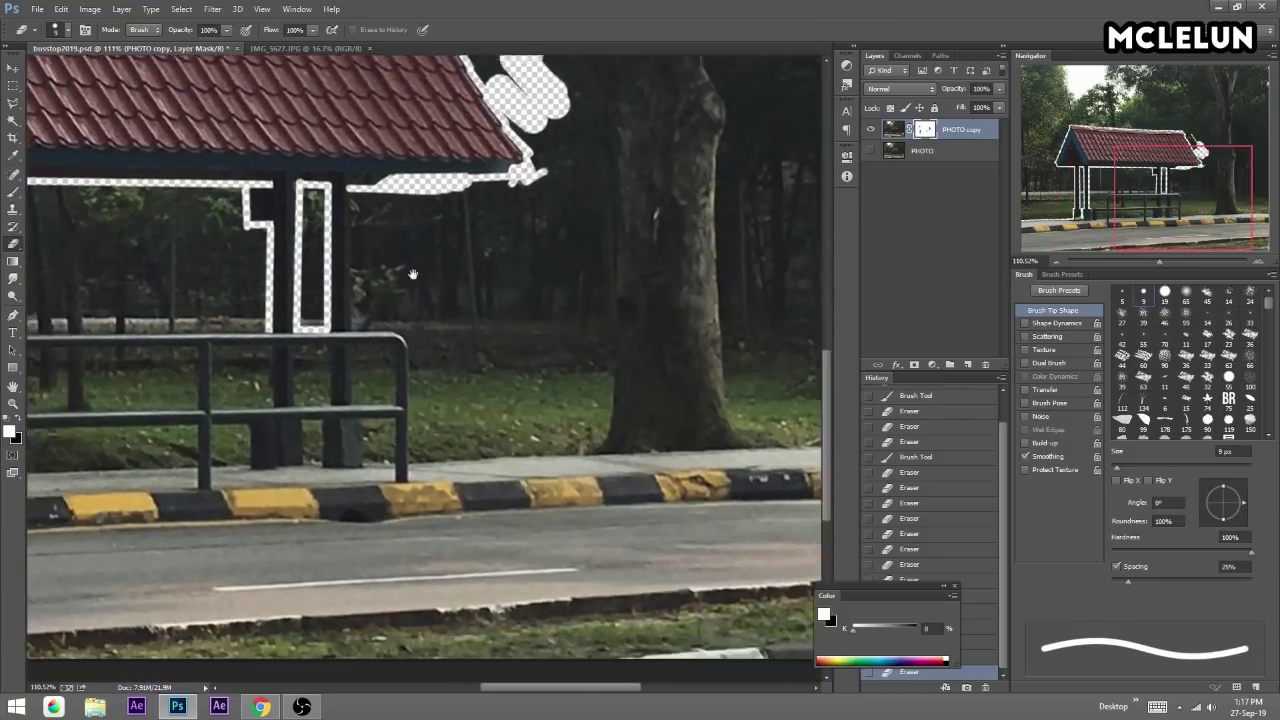
drag(1159, 261, 1181, 261)
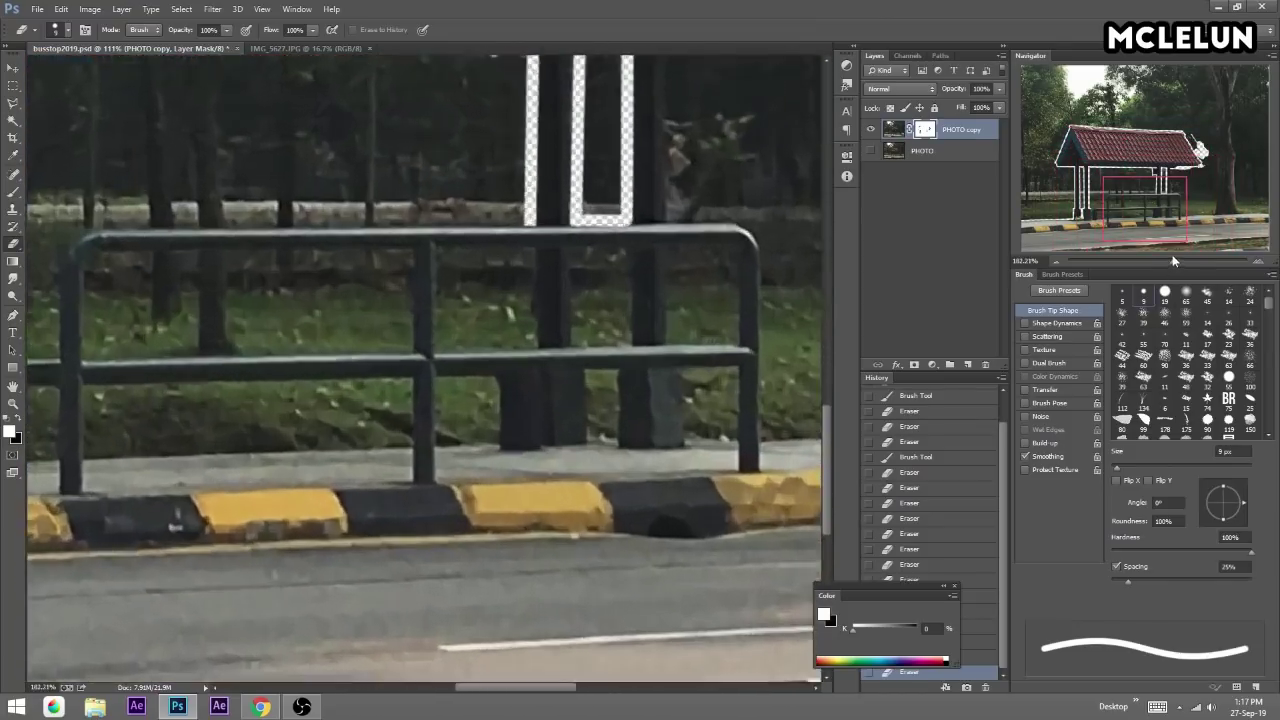
mouse_move(566, 421)
mouse_down()
mouse_move(491, 462)
mouse_move(631, 402)
mouse_up()
Erase and touch up a strip along the left pillar's right edge down to its base.
drag(460, 414, 640, 397)
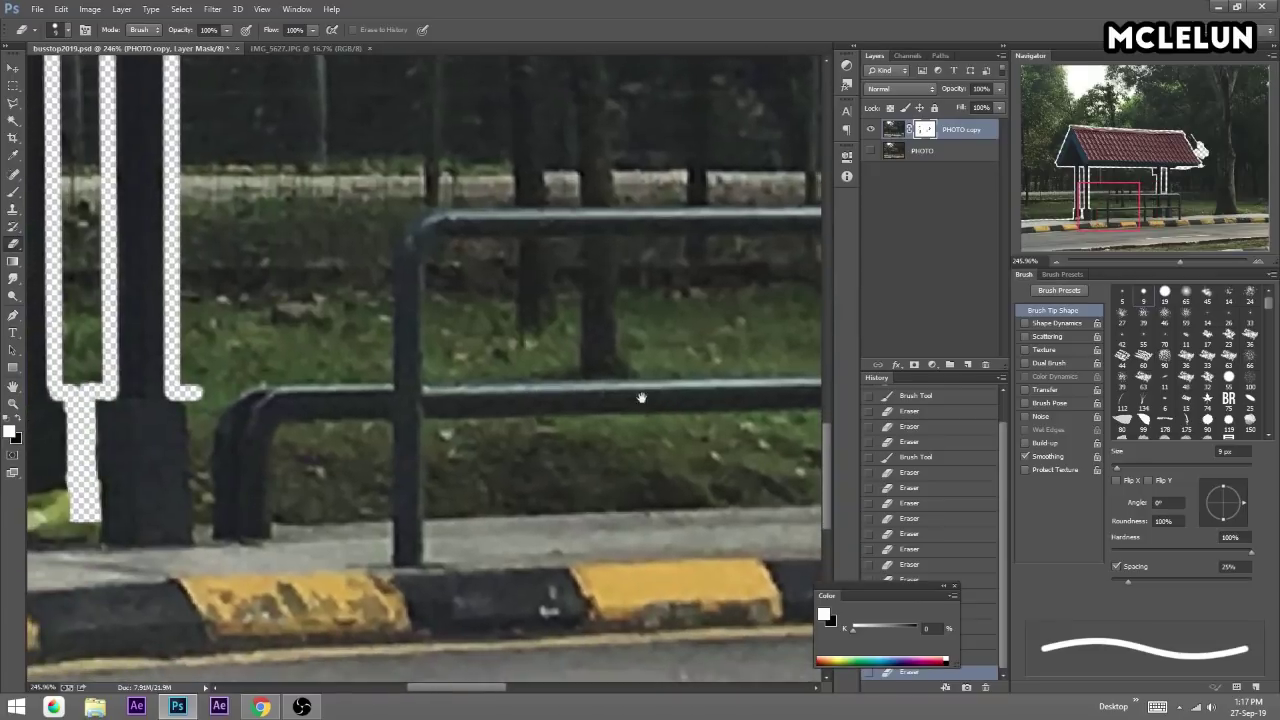
drag(510, 384, 609, 380)
drag(297, 370, 302, 378)
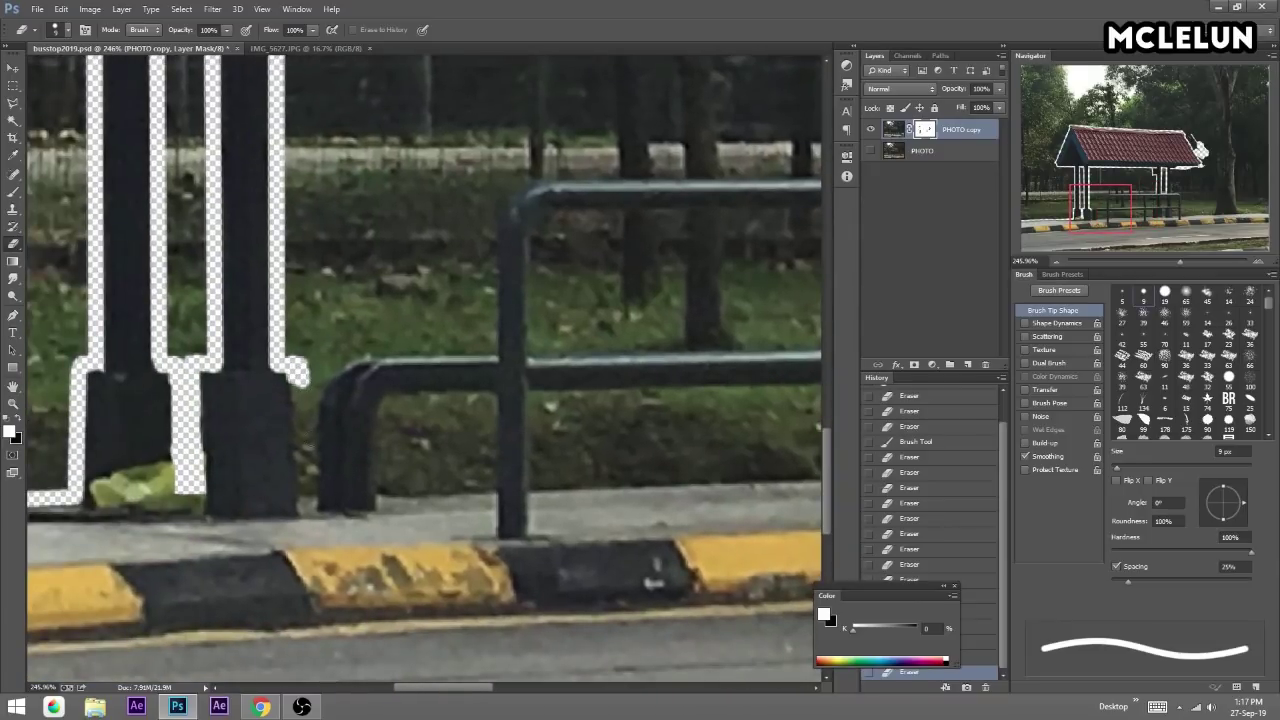
drag(308, 498, 305, 384)
key(b)
mouse_move(310, 496)
mouse_down()
mouse_move(318, 385)
mouse_move(384, 348)
mouse_up()
key(e)
Erase straight strips along the lower railing and beside the pillar, joining the U-shaped outline.
mouse_move(512, 296)
mouse_down()
mouse_move(498, 318)
mouse_move(223, 321)
mouse_up()
shift+click(406, 428)
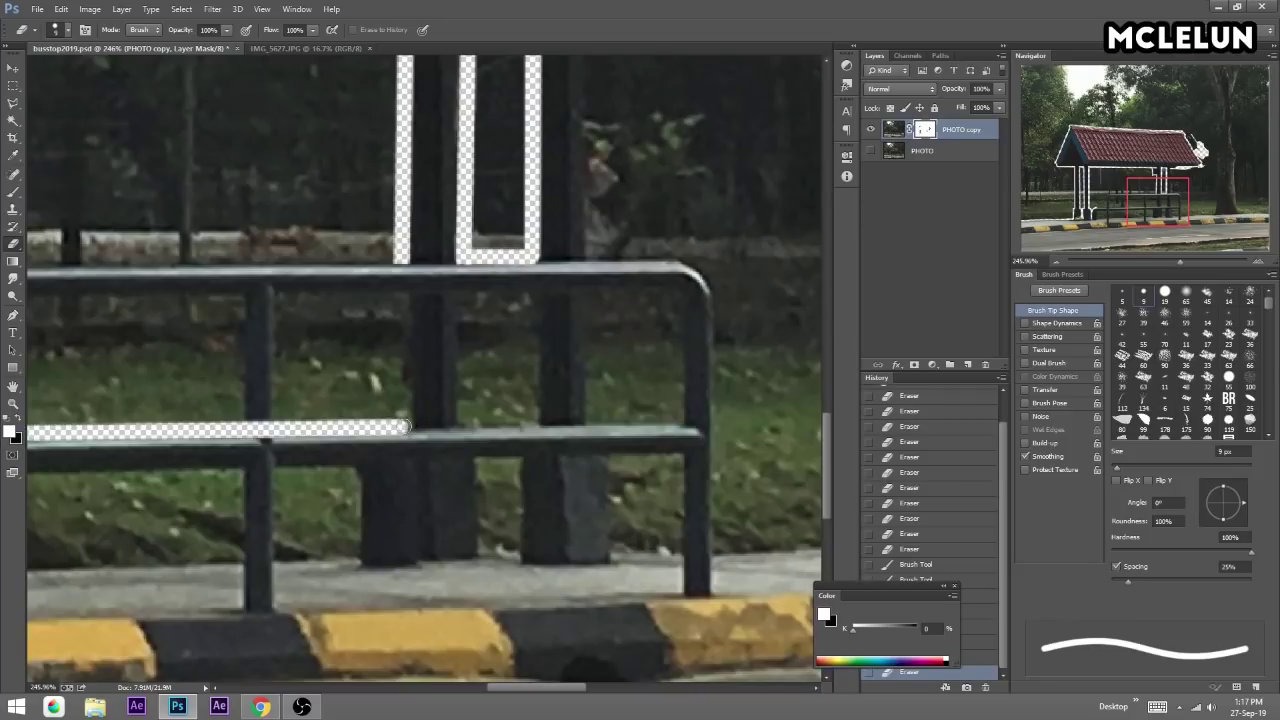
shift+click(399, 262)
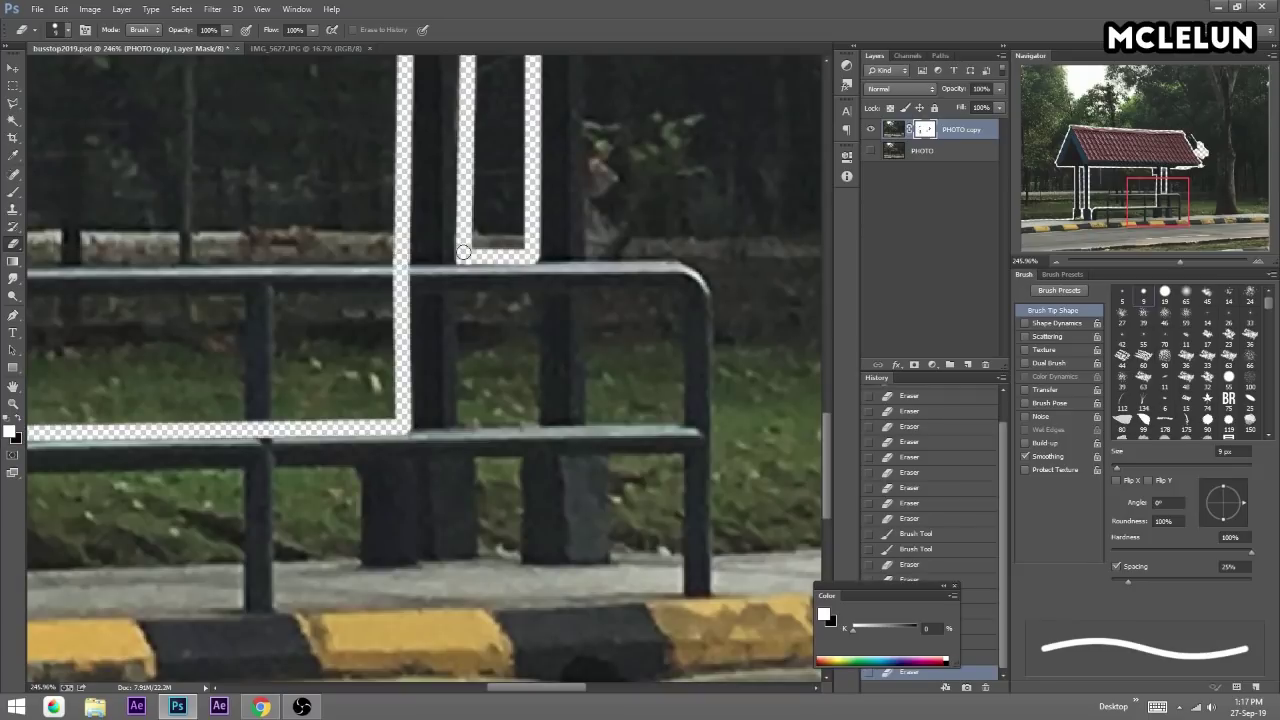
shift+click(464, 422)
scroll(455, 220, up, 5)
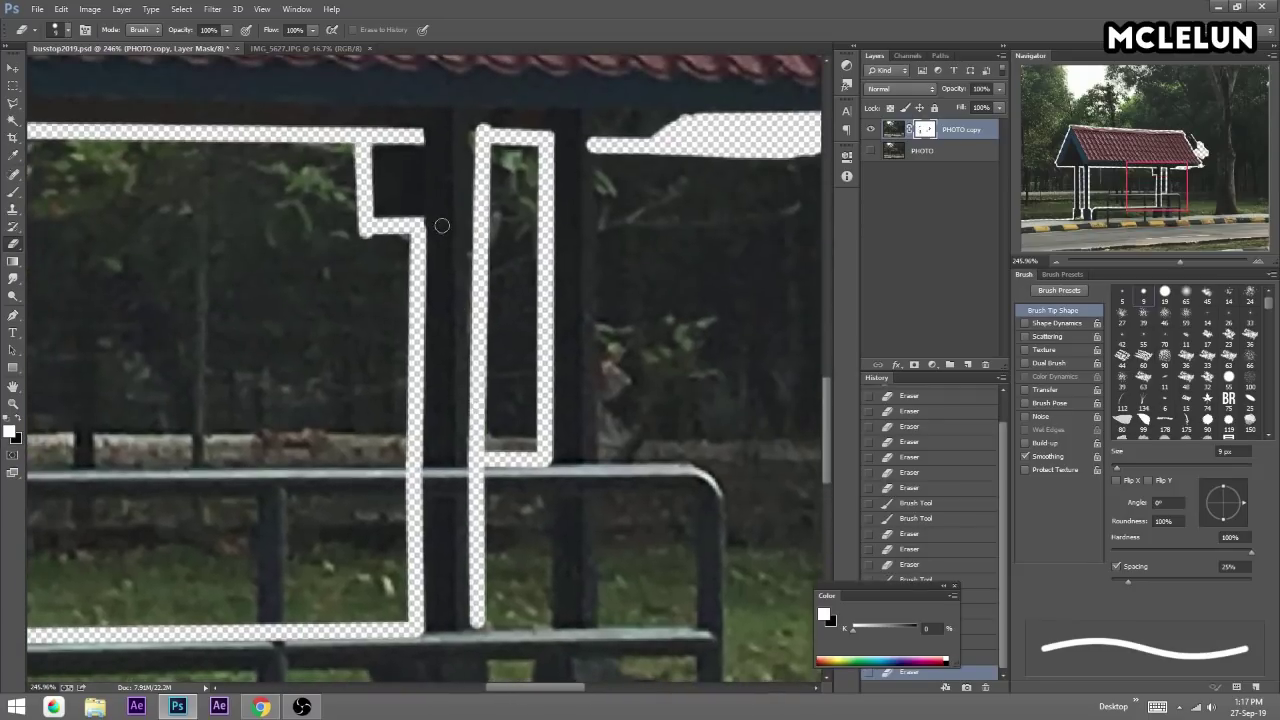
key(b)
click(433, 586)
mouse_move(427, 628)
mouse_down()
mouse_move(496, 386)
mouse_move(503, 417)
mouse_up()
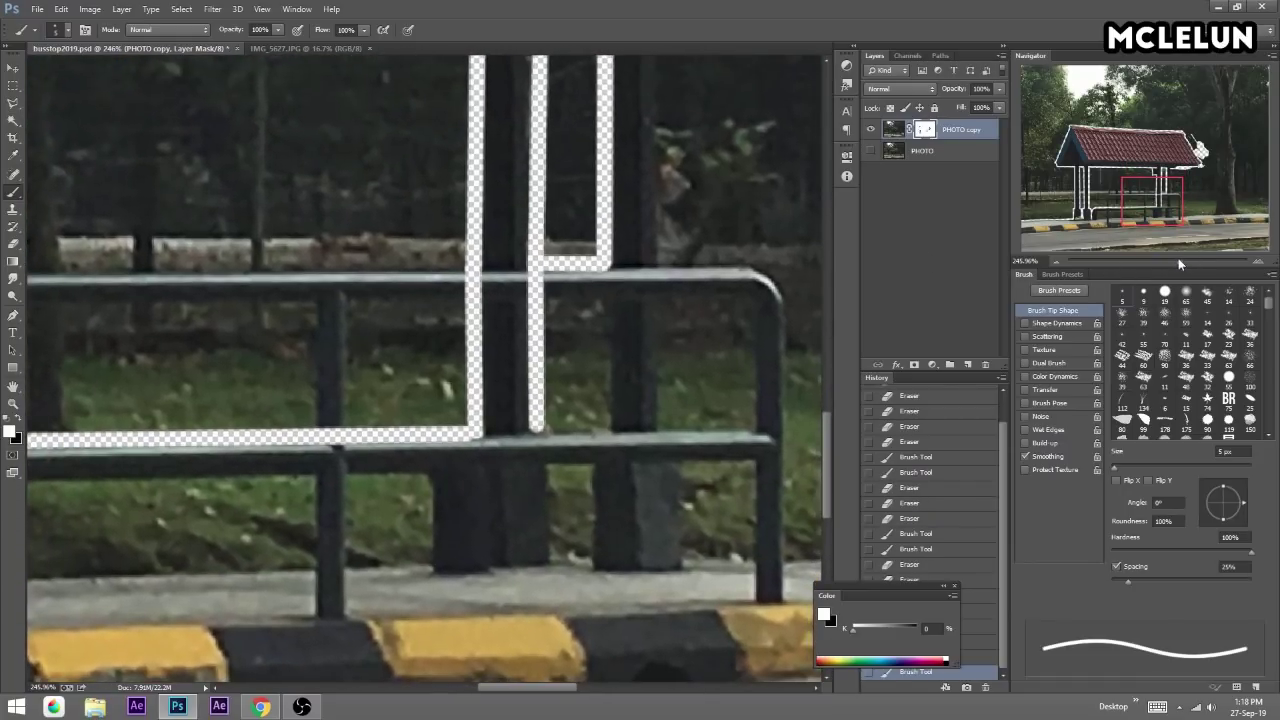
drag(1179, 261, 1157, 258)
Hide the PHOTO layer and zoom in on the right-hand bench area.
click(871, 150)
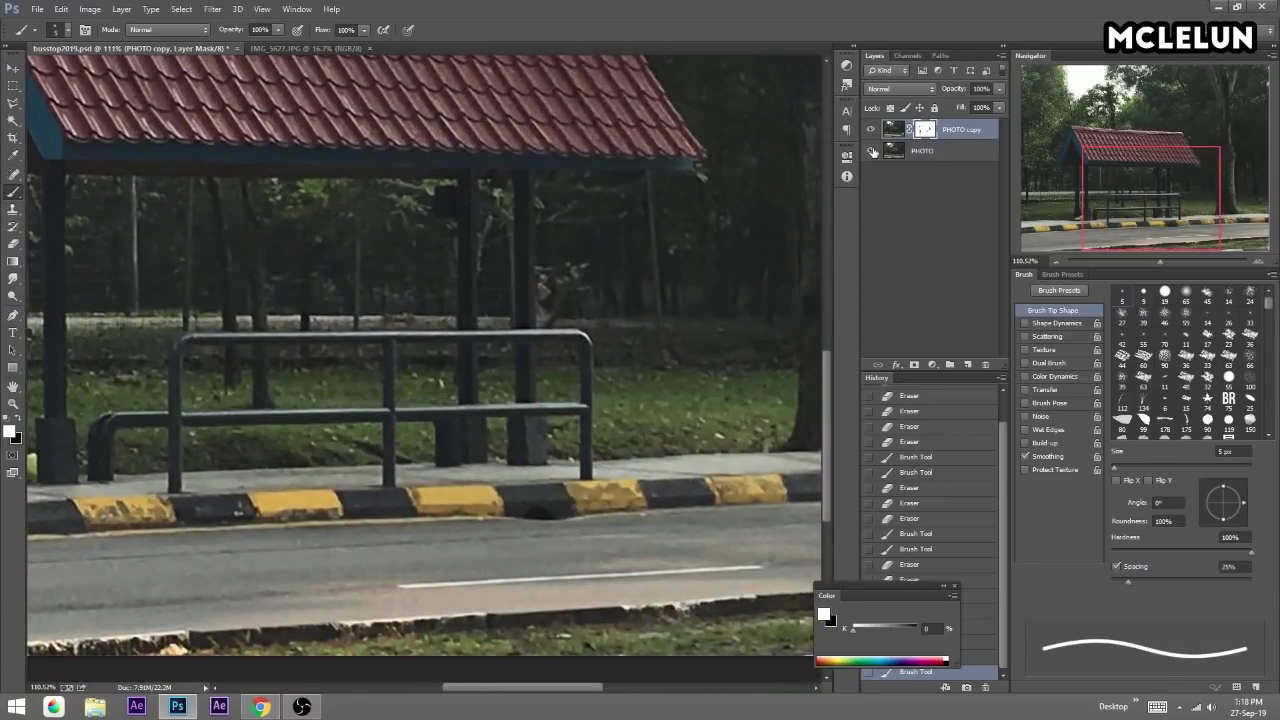
click(871, 150)
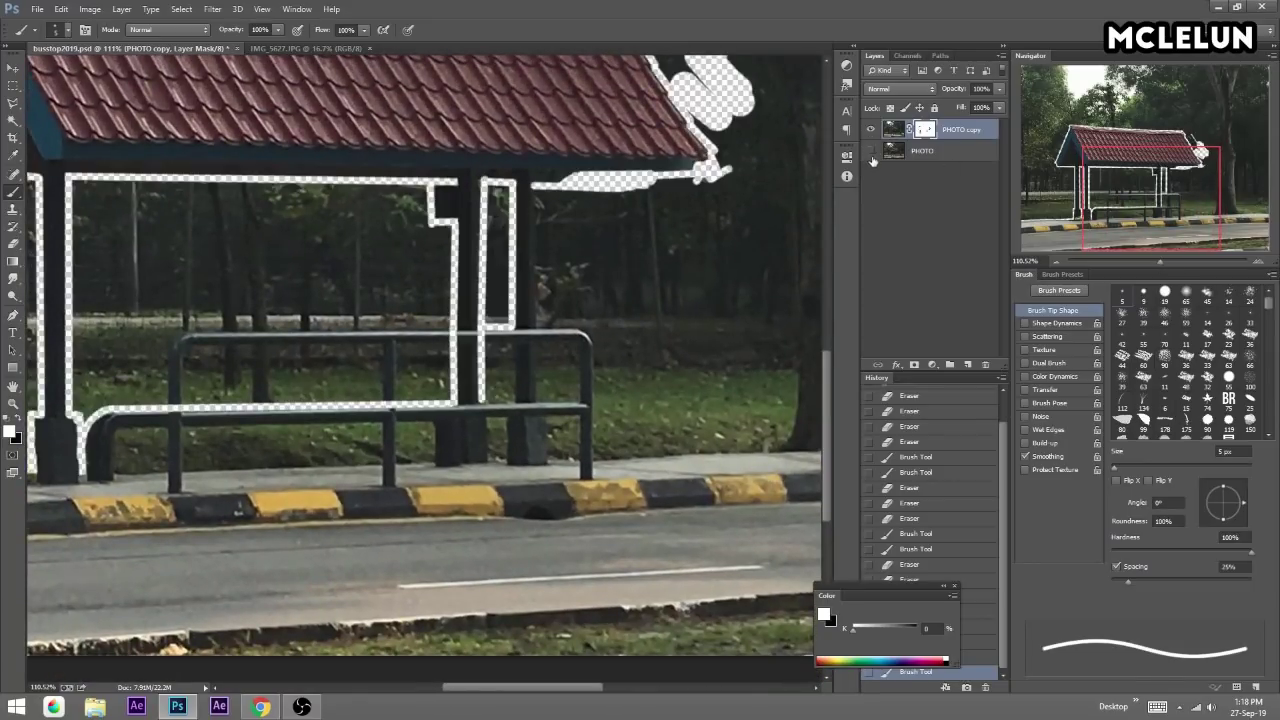
drag(1137, 201, 1130, 213)
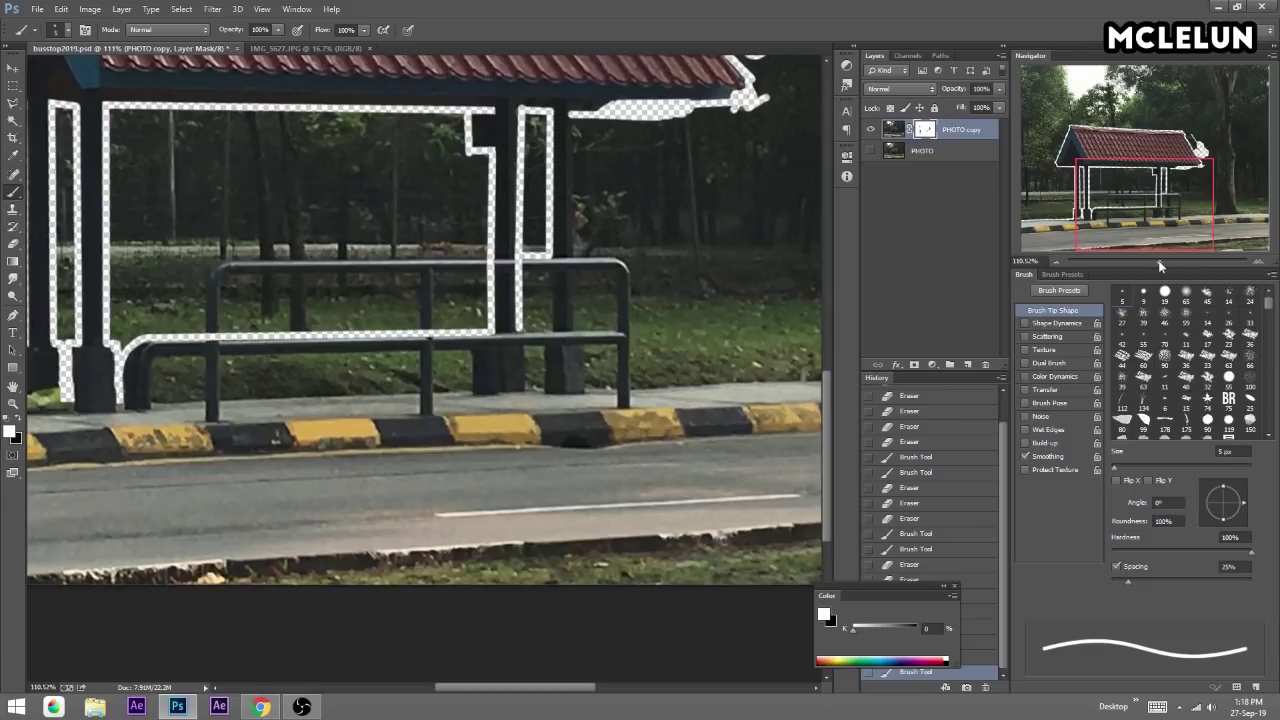
drag(1158, 260, 1176, 258)
Erase a line down past the bench seat, across the post bottom and up its far side.
key(e)
drag(612, 304, 618, 311)
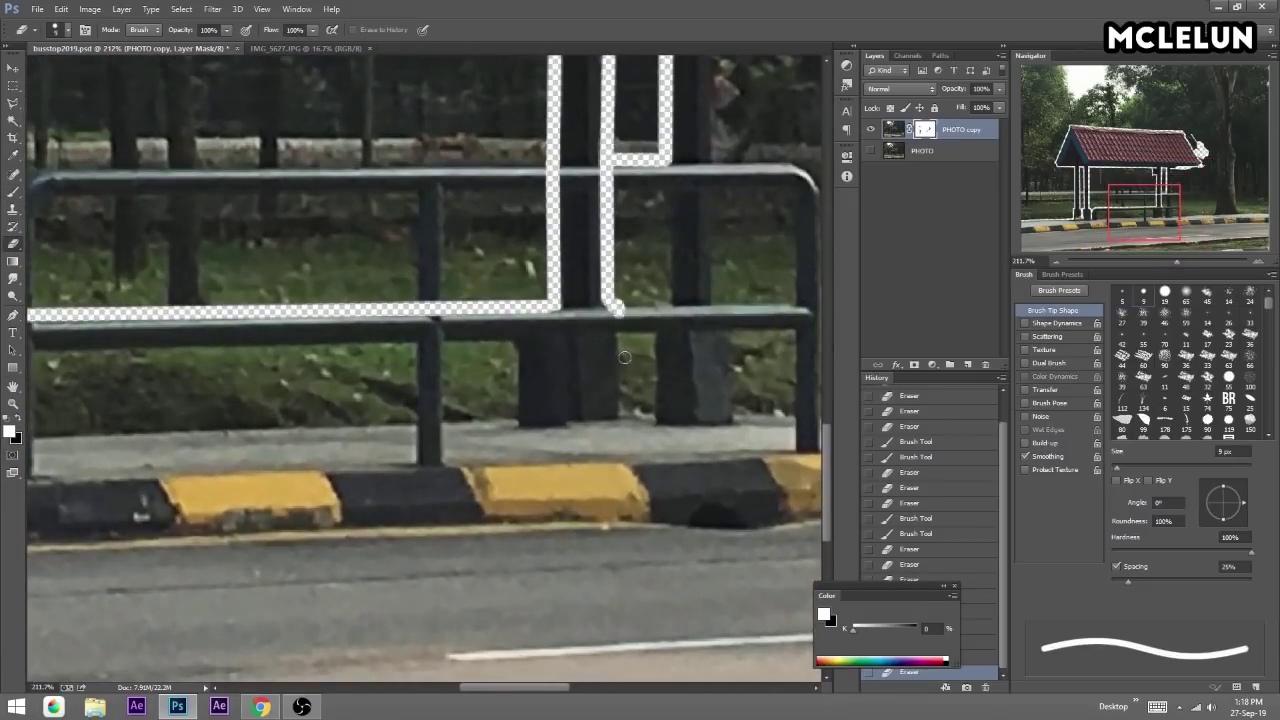
shift+click(623, 410)
shift+click(653, 410)
shift+click(652, 318)
shift+click(667, 312)
shift+click(667, 158)
mouse_move(678, 328)
mouse_down()
mouse_move(506, 428)
mouse_move(494, 422)
mouse_up()
Erase a straight line up the post to the roof beam and touch up the mask nearby.
key(b)
key(e)
click(544, 412)
scroll(541, 330, up, 3)
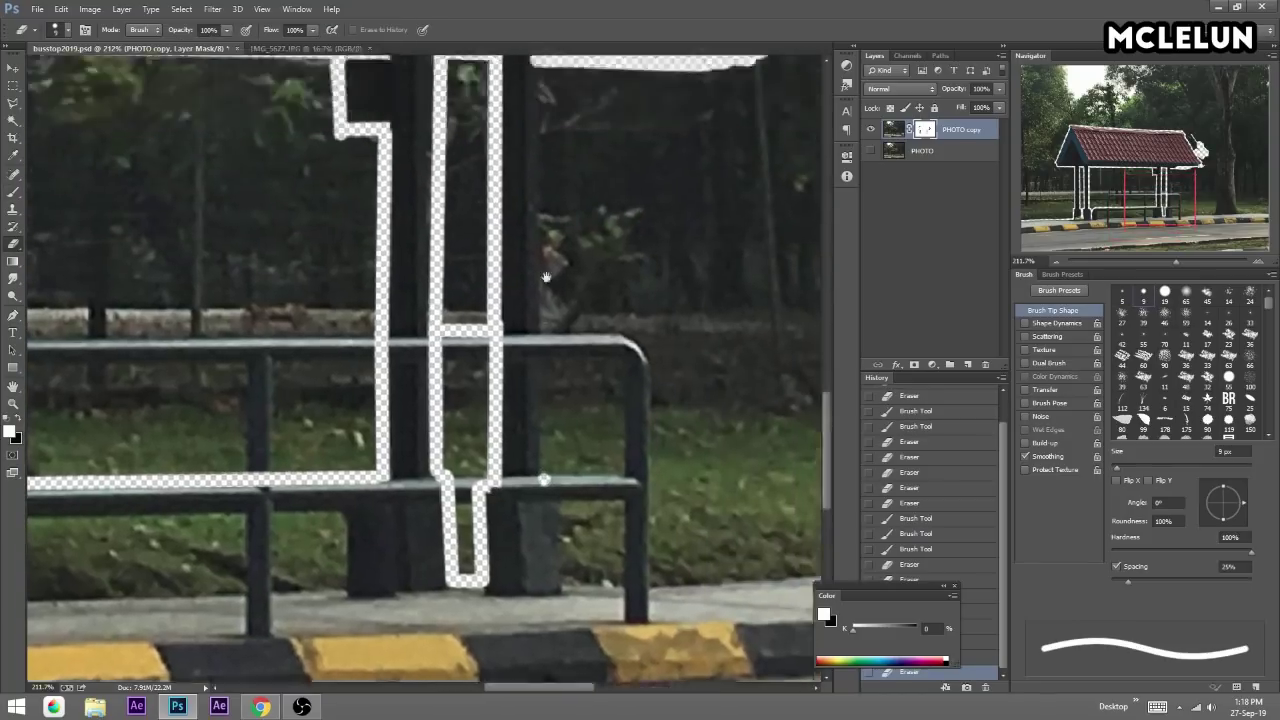
scroll(538, 240, up, 2)
shift+click(544, 215)
key(b)
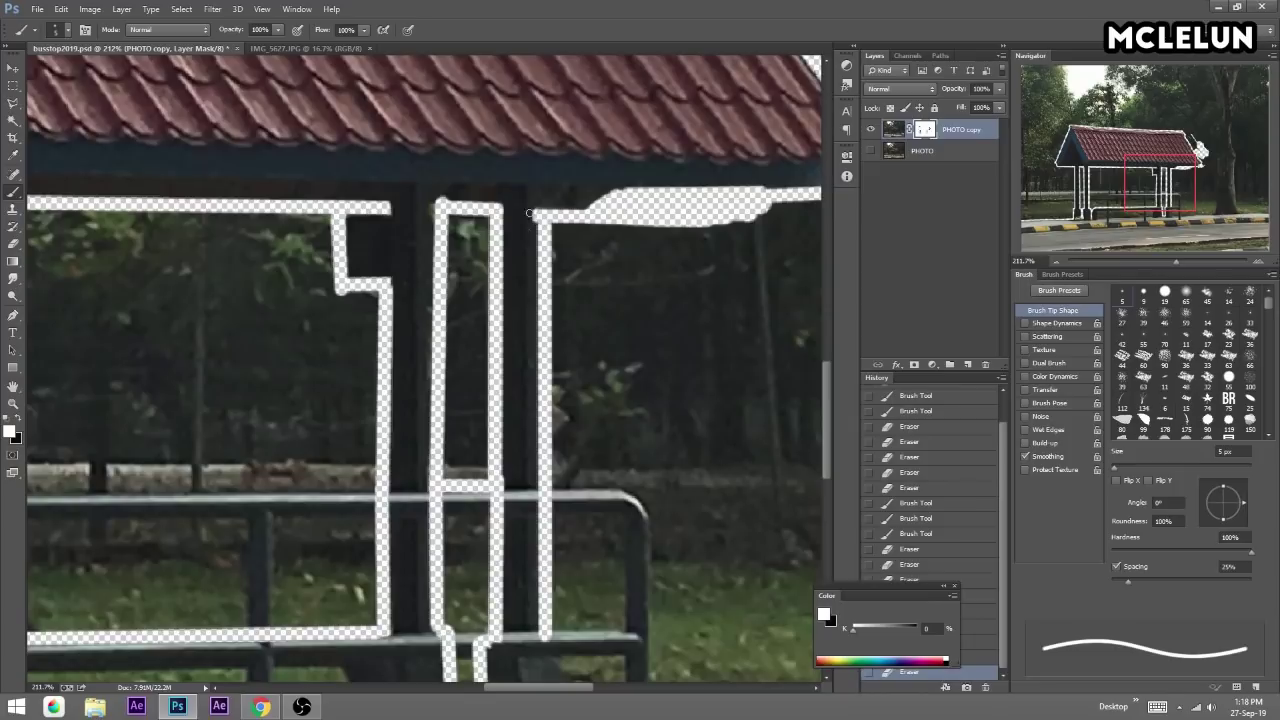
click(452, 196)
scroll(509, 286, down, 4)
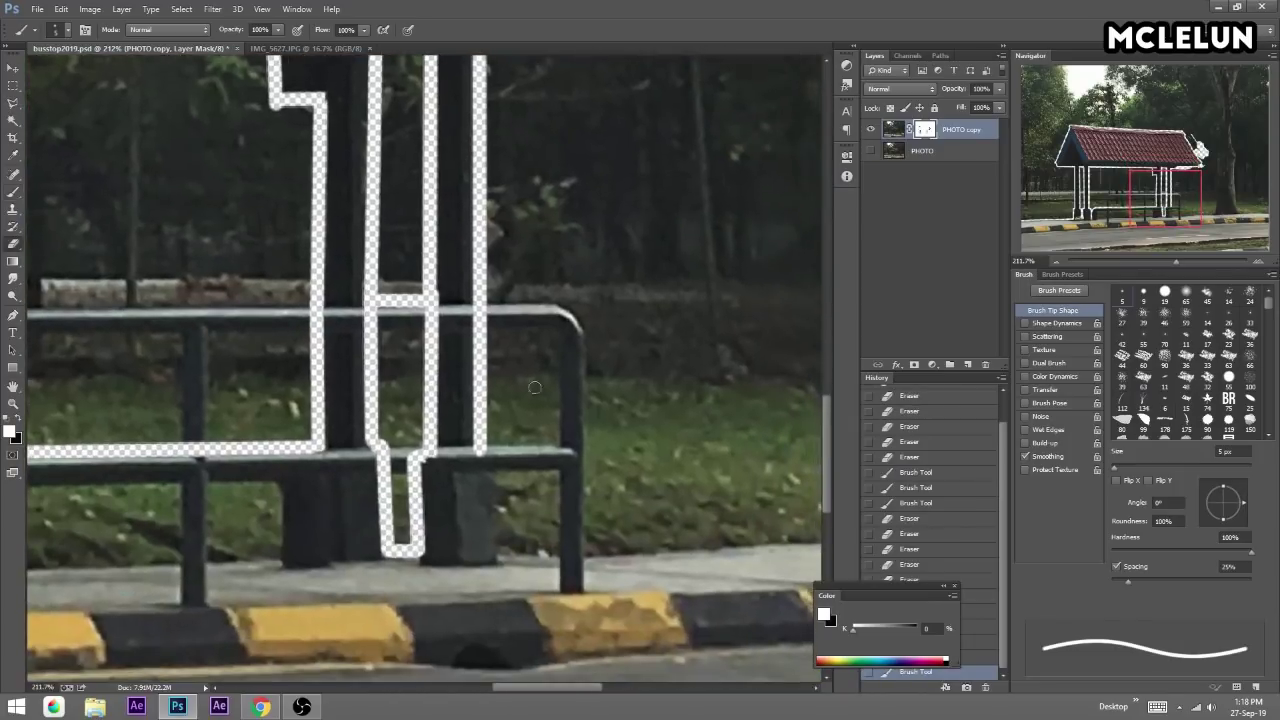
Erase the post outline to the ground and a kerb line under the tree to the image edge.
key(e)
click(494, 453)
shift+click(502, 549)
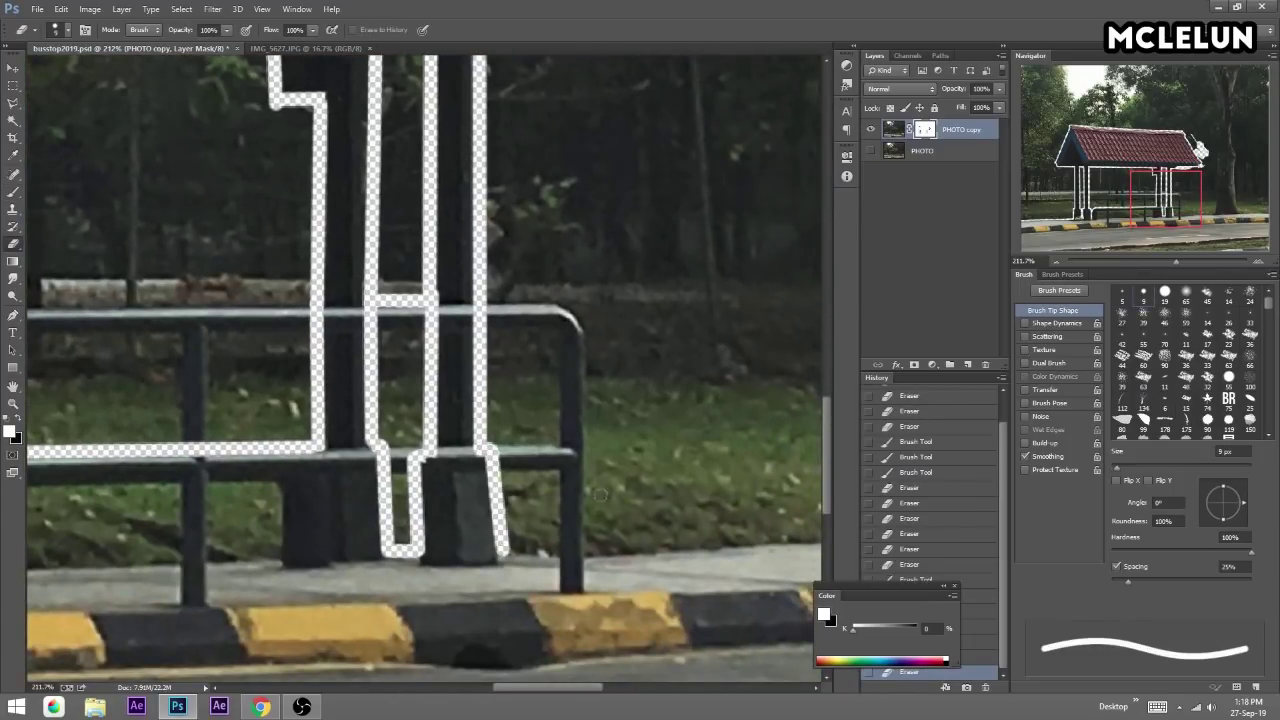
scroll(540, 530, right, 5)
shift+click(569, 518)
scroll(569, 518, right, 6)
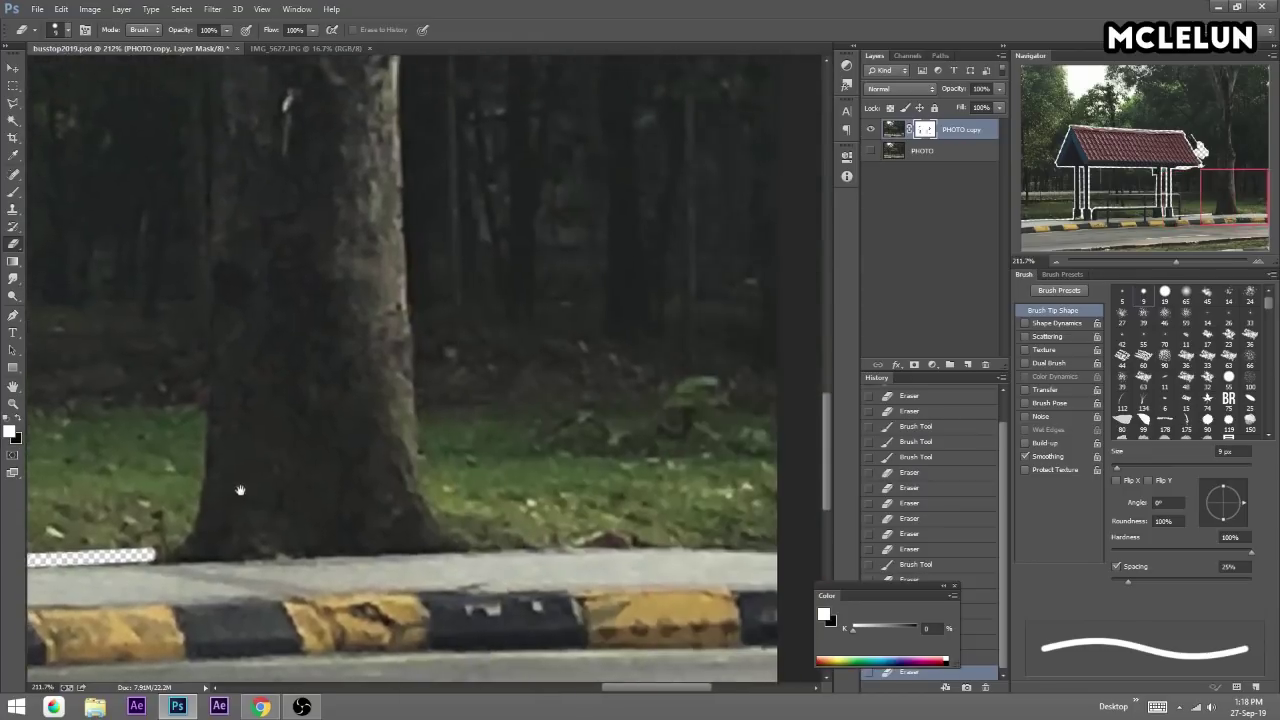
shift+click(589, 535)
shift+click(768, 537)
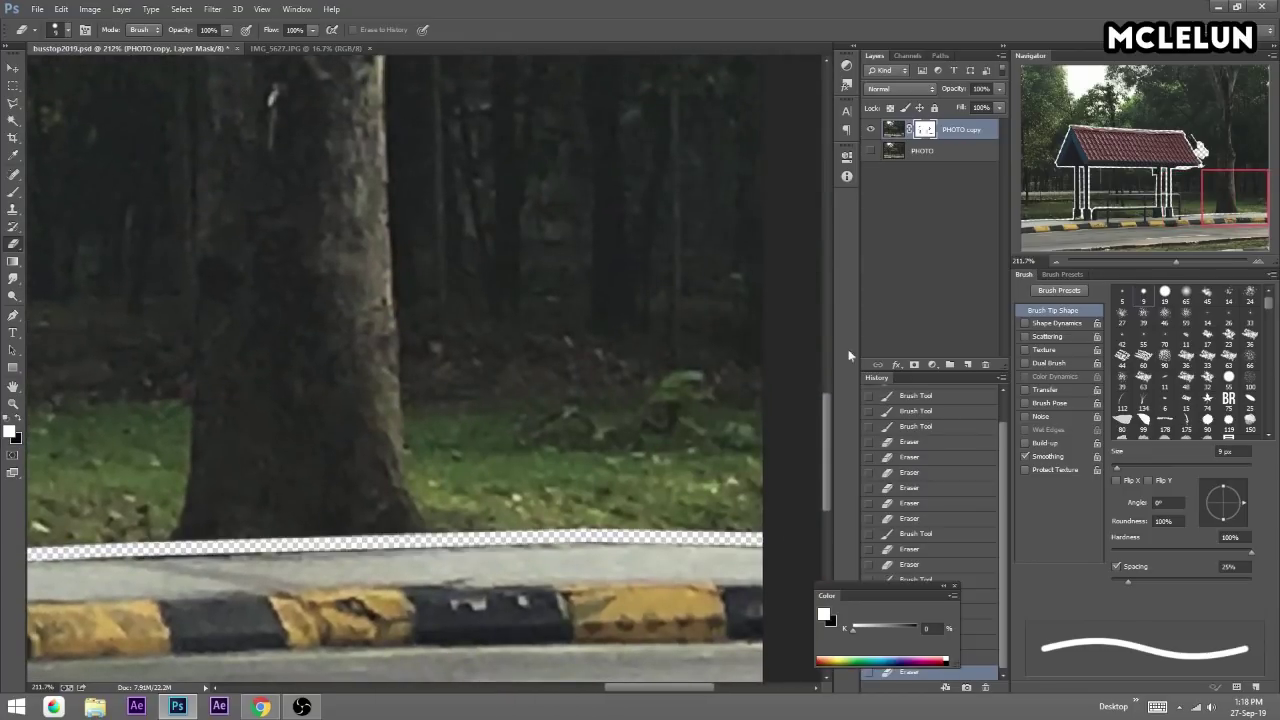
drag(1196, 264, 1164, 259)
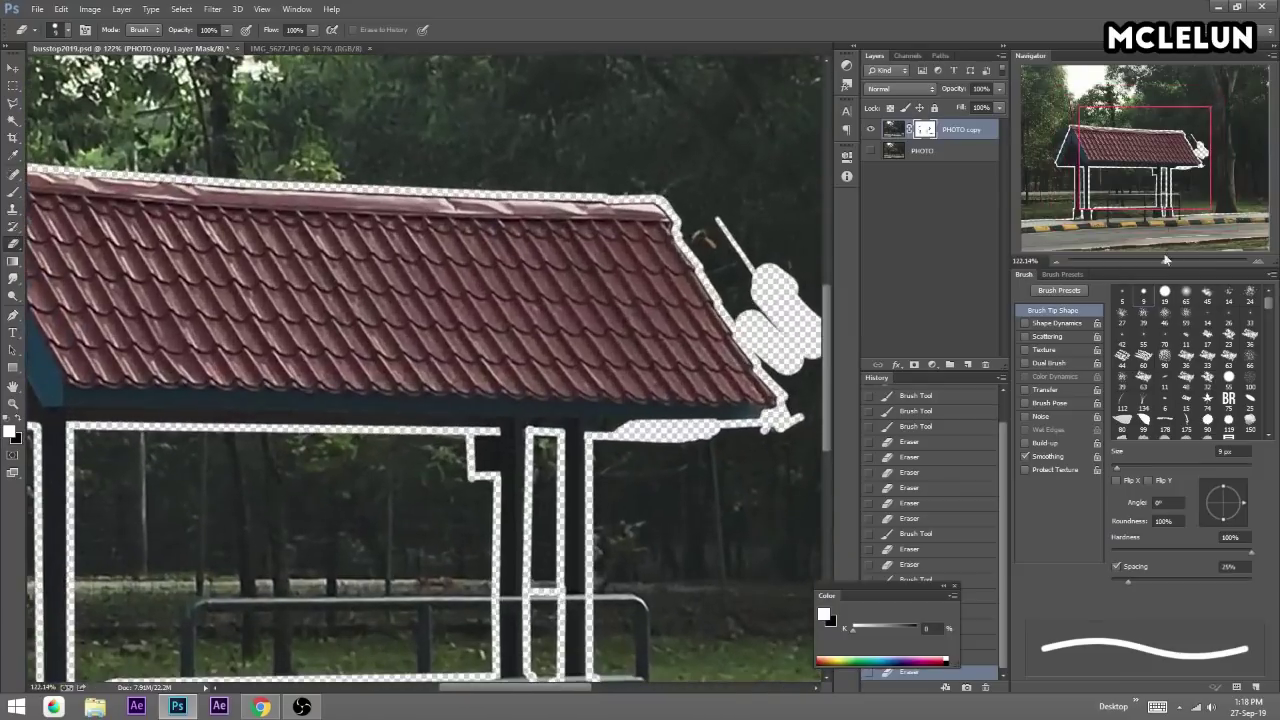
Restore the mask at the pipe bend and erase a closed loop around the lower bench pipe.
drag(1146, 165, 1118, 205)
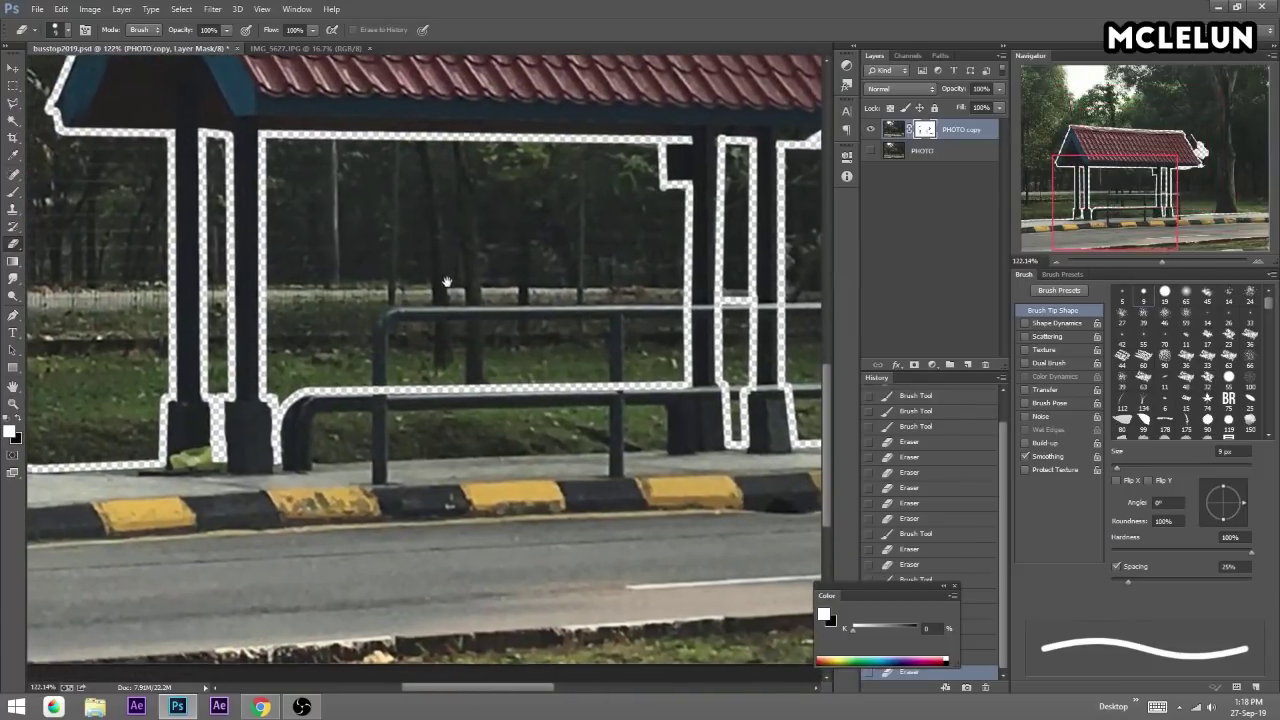
key(b)
drag(313, 409, 295, 402)
key(e)
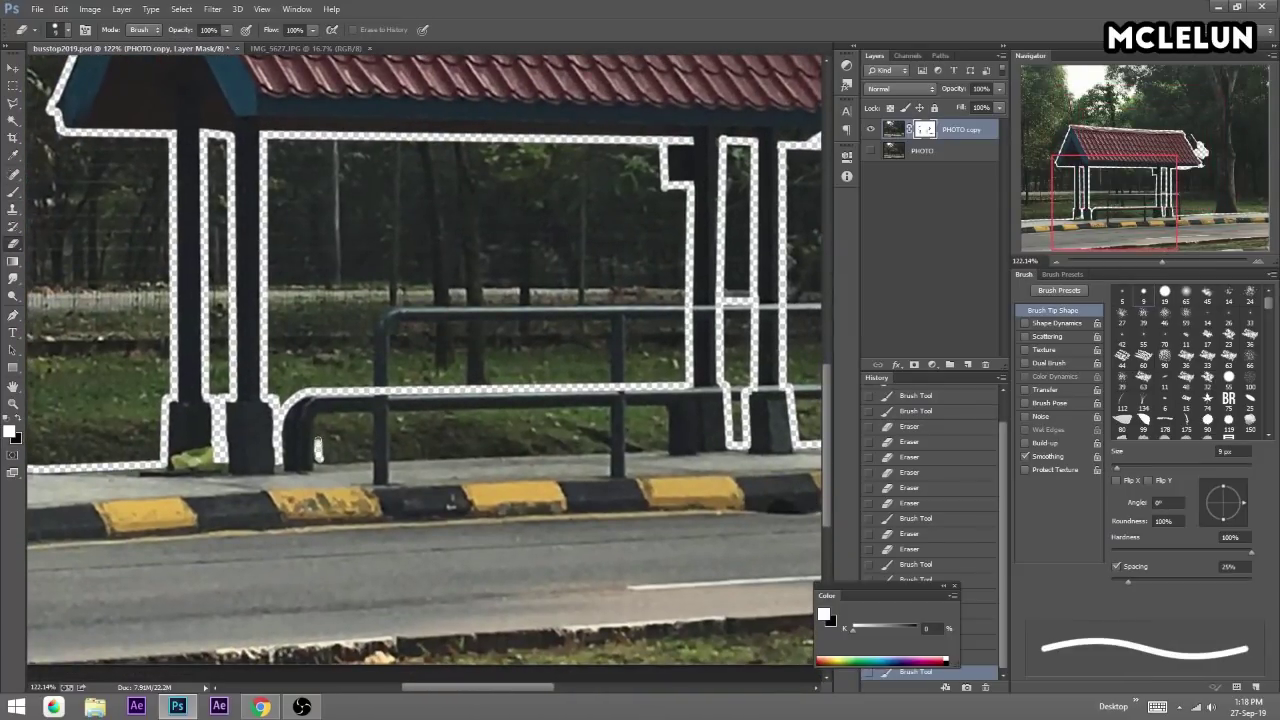
drag(321, 420, 334, 416)
shift+click(661, 410)
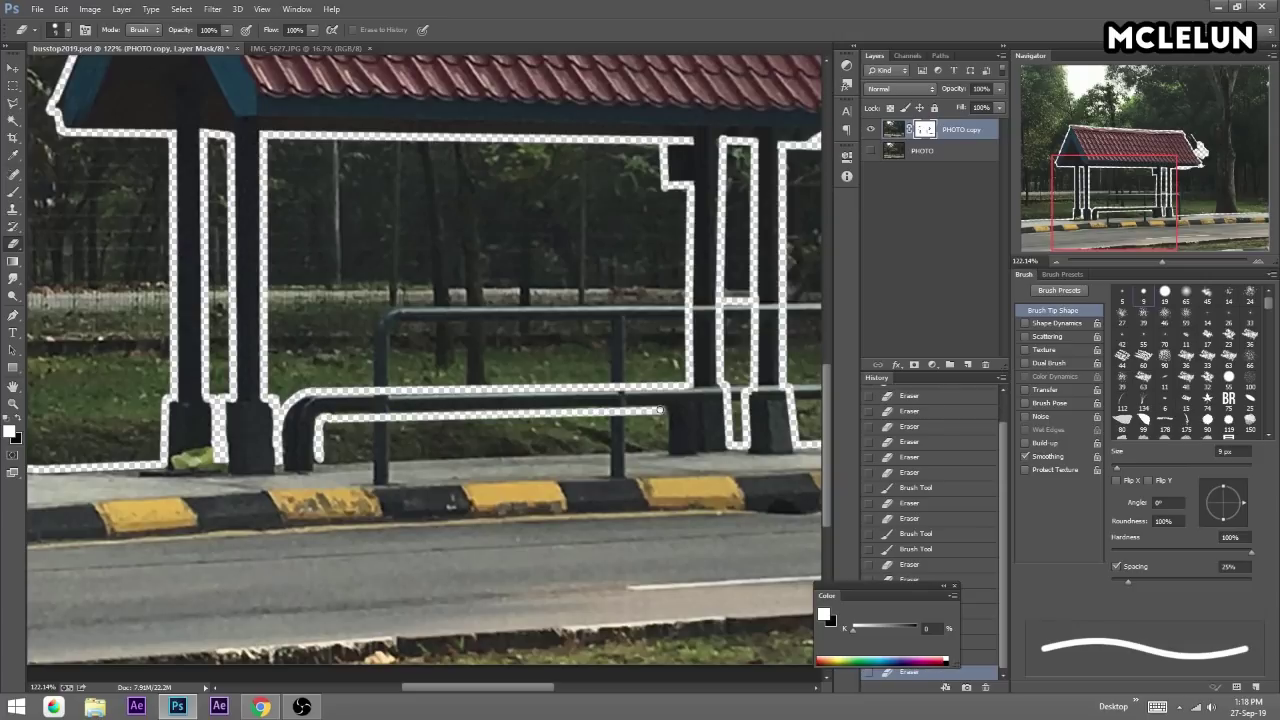
shift+click(665, 450)
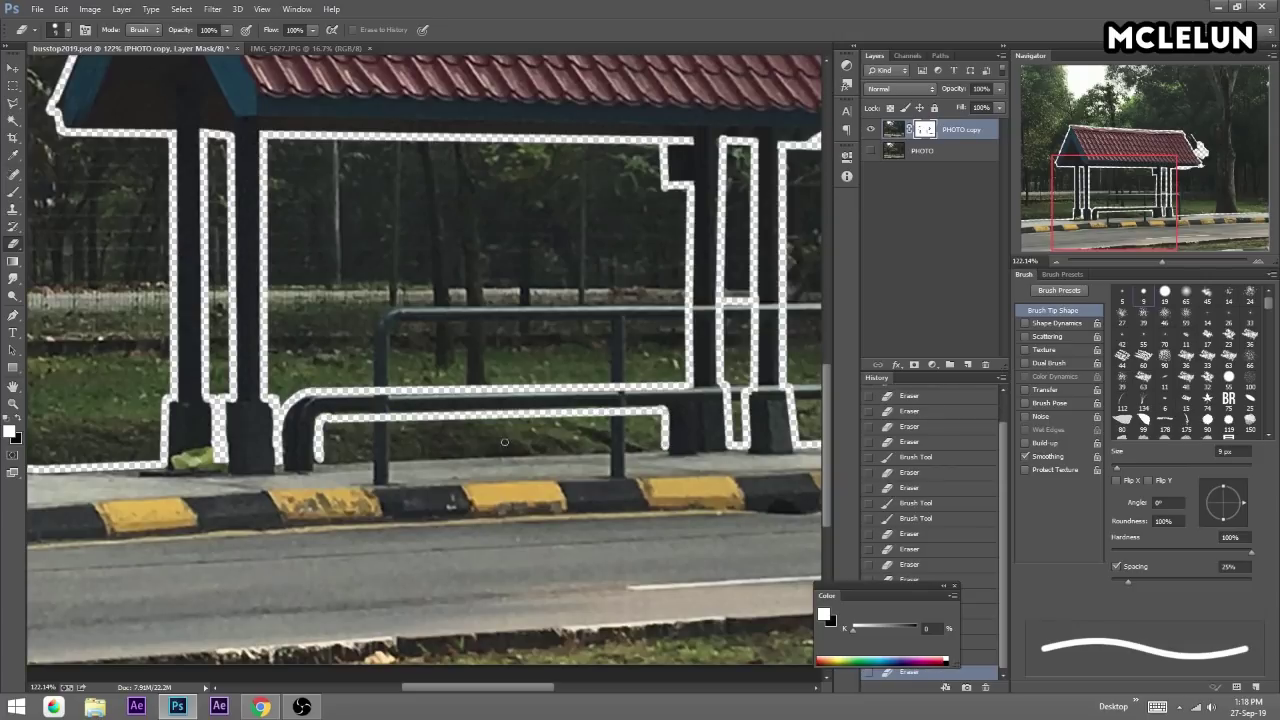
shift+click(319, 459)
click(15, 101)
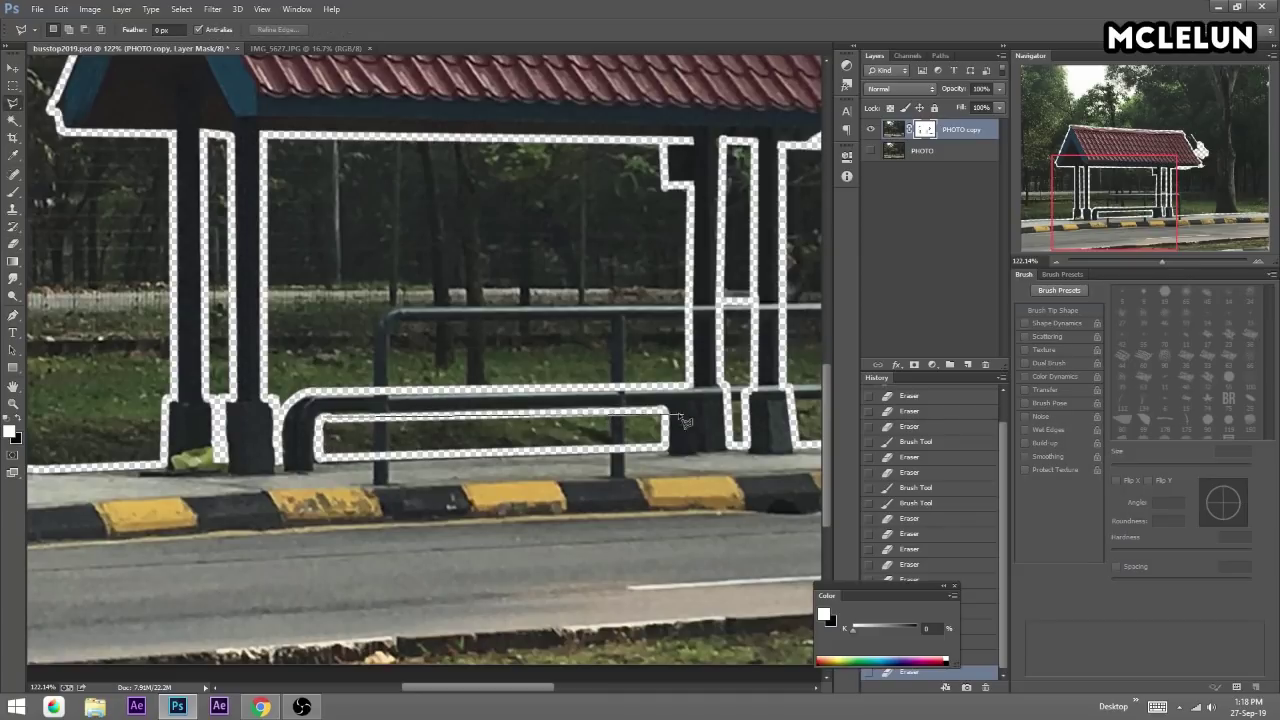
Clear the area inside the lower pipe outline to transparency and deselect.
click(667, 450)
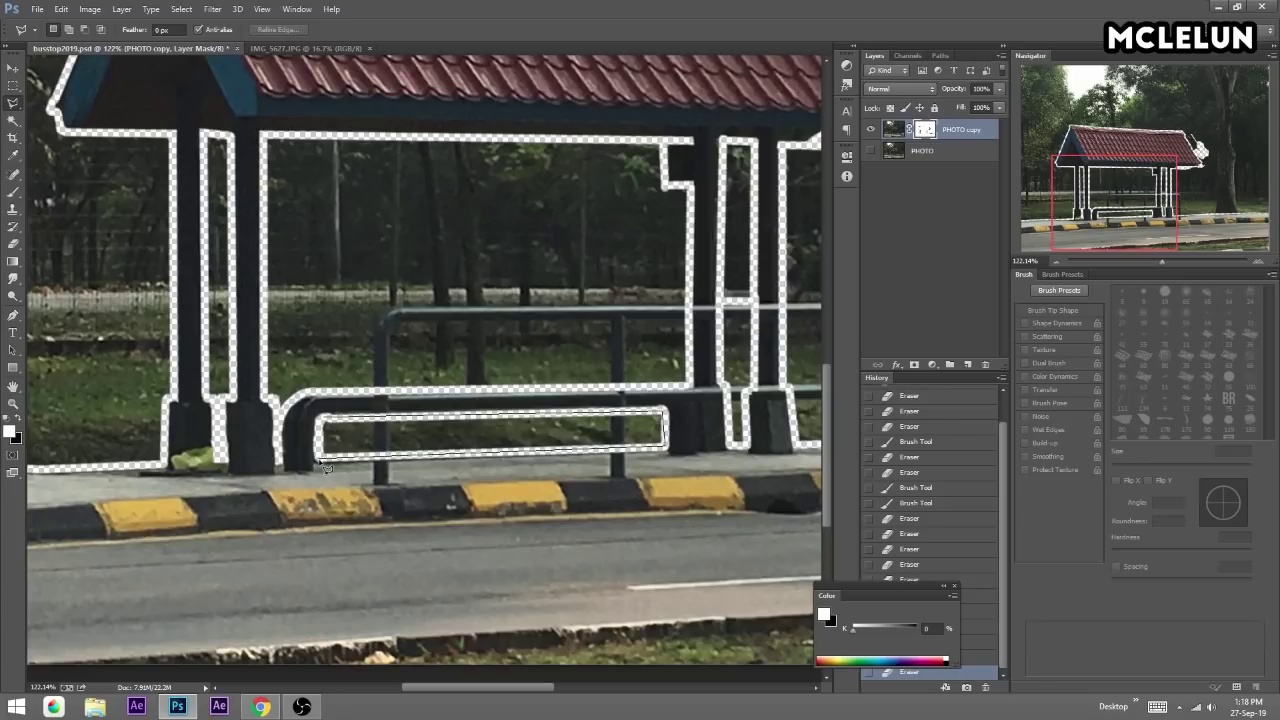
click(327, 425)
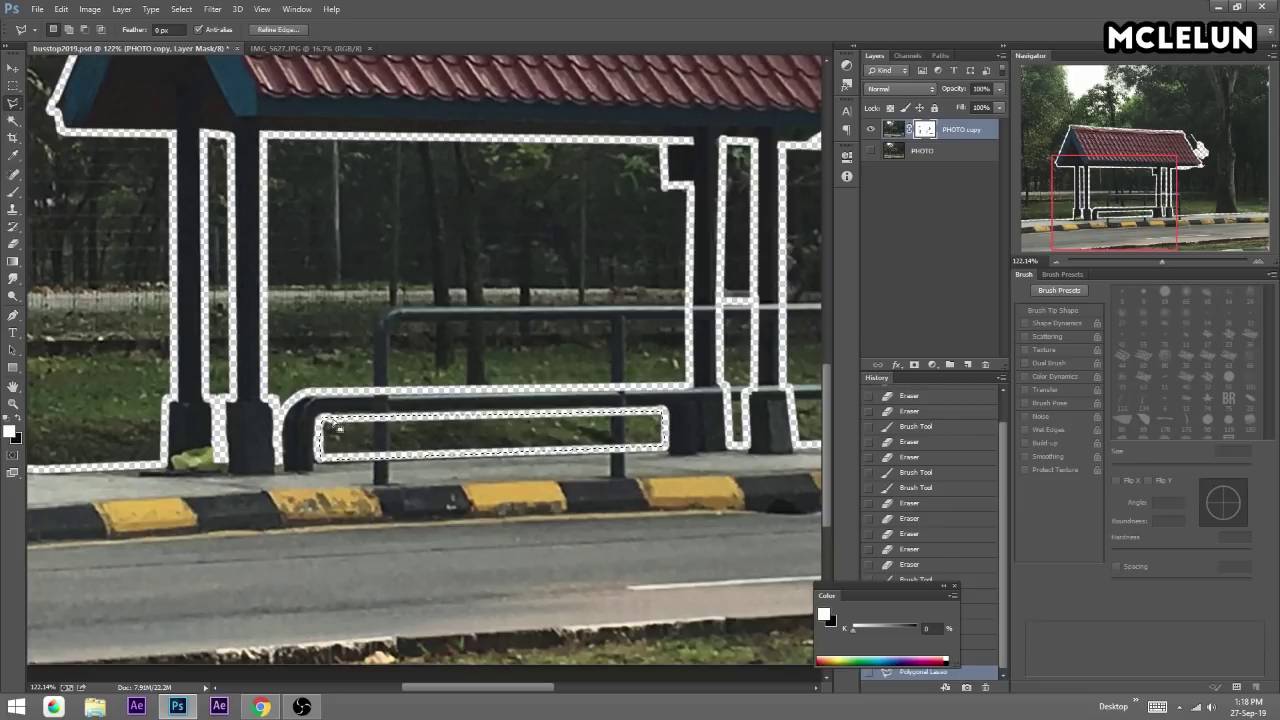
key(Delete)
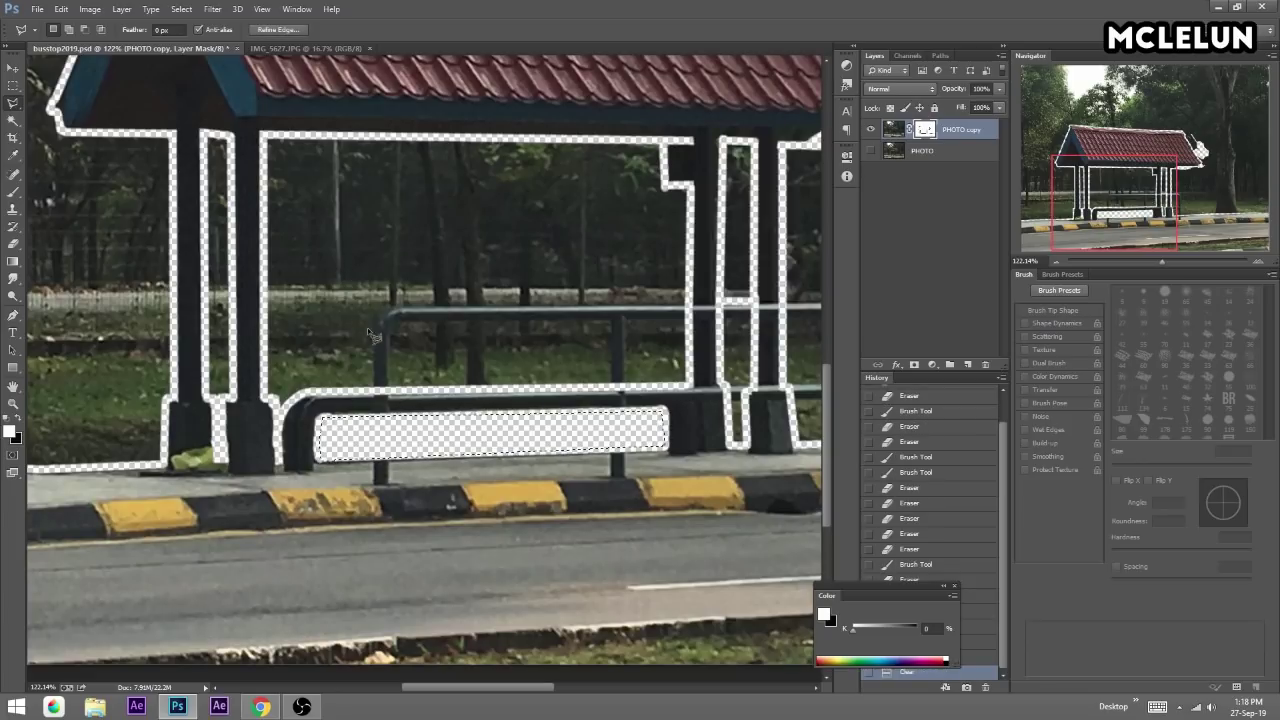
key(ctrl+d)
Clear the background beside the left pillar and the strip inside the left post.
mouse_move(572, 248)
mouse_down()
mouse_move(488, 210)
mouse_move(513, 302)
mouse_up()
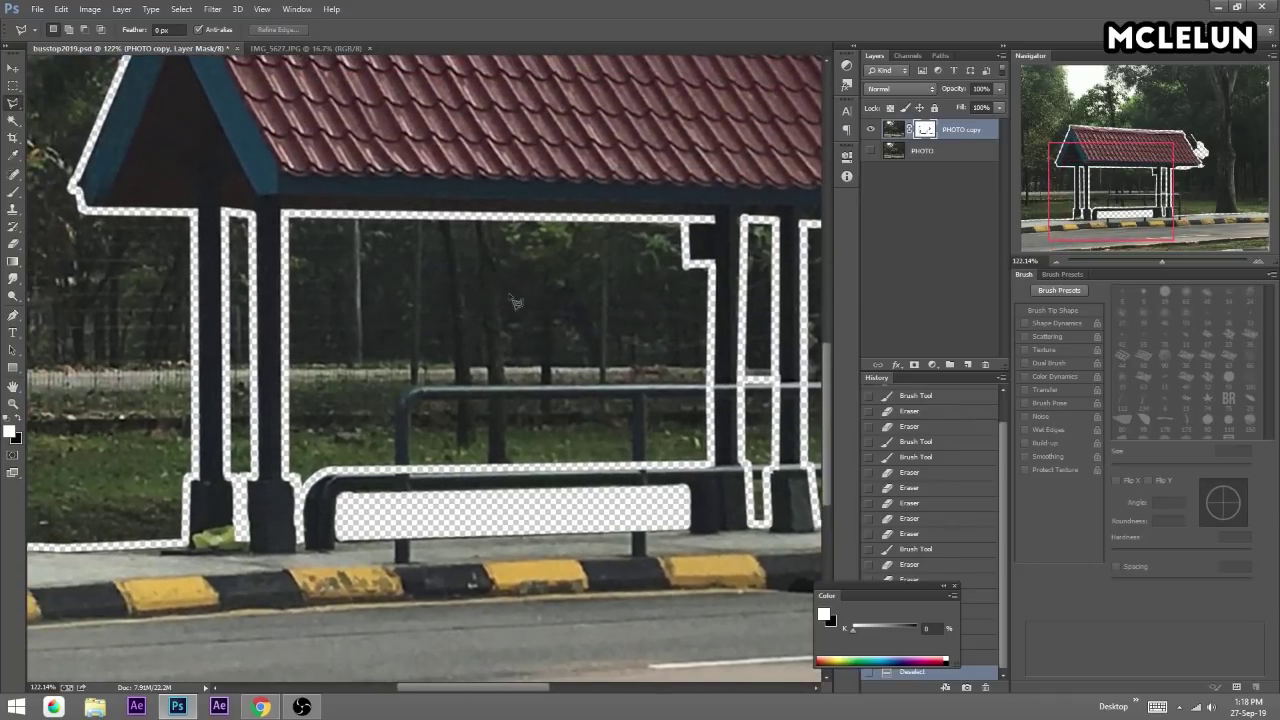
drag(287, 217, 296, 491)
mouse_move(333, 479)
mouse_down()
mouse_move(696, 464)
mouse_move(712, 262)
mouse_move(686, 224)
mouse_move(286, 214)
mouse_move(291, 228)
mouse_move(229, 280)
mouse_move(230, 478)
mouse_up()
key(Delete)
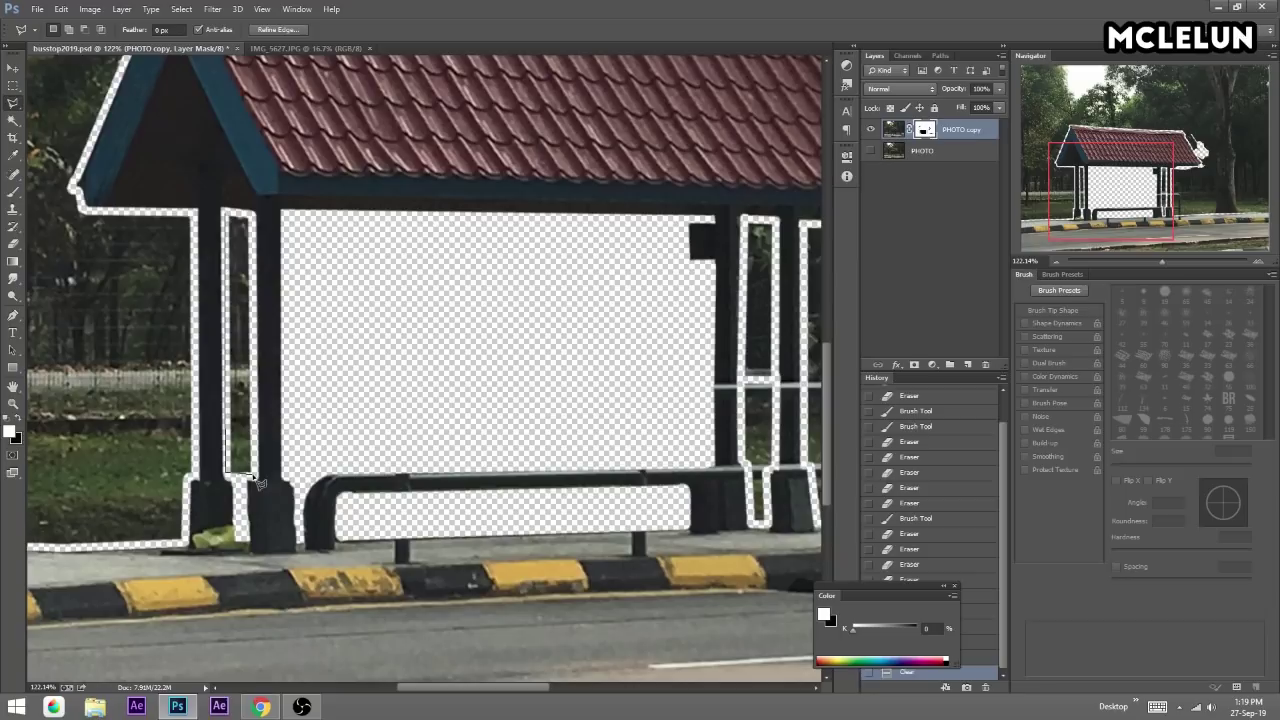
click(254, 212)
click(228, 214)
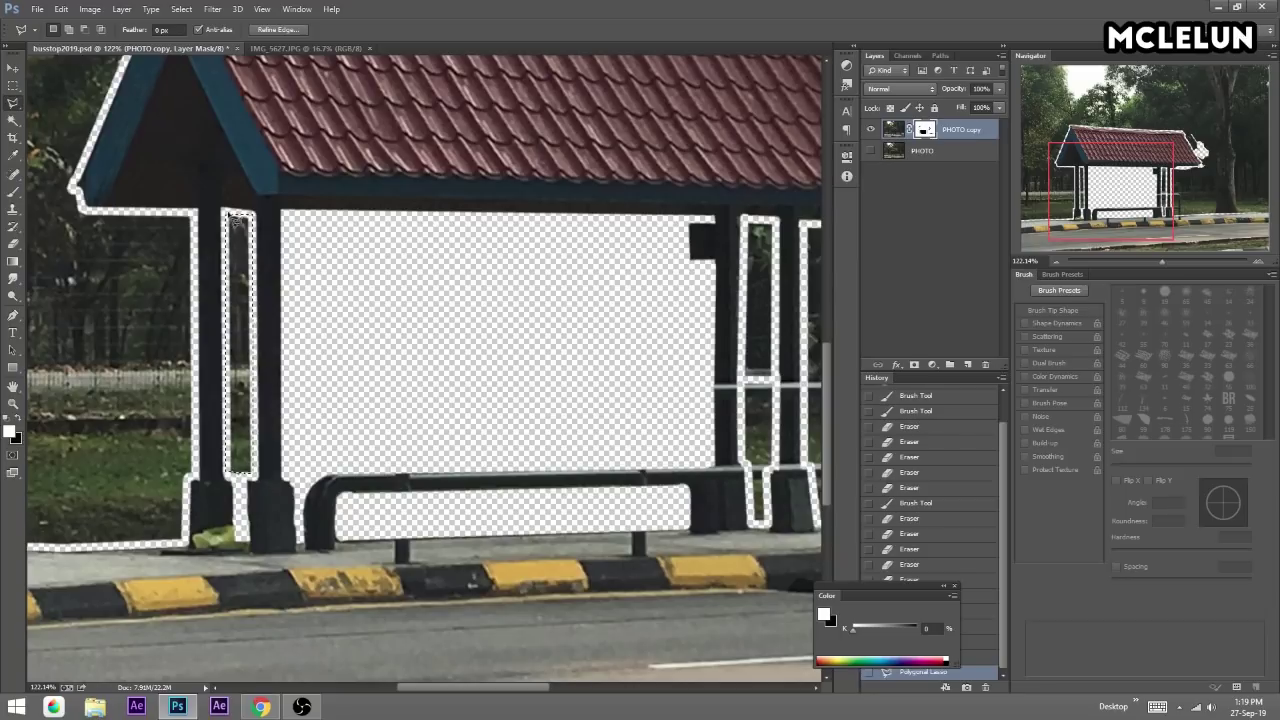
key(Delete)
Clear the narrow background gap beside the right-hand post.
drag(434, 249, 201, 242)
click(499, 204)
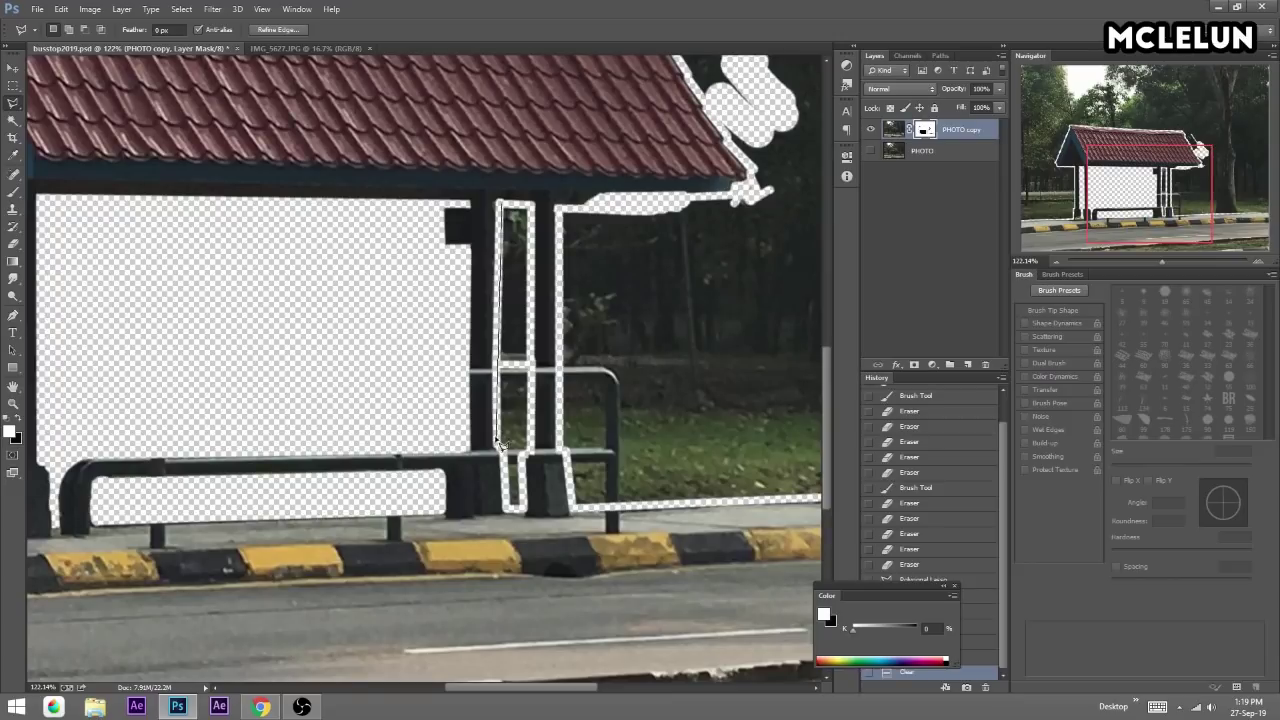
click(506, 457)
click(531, 454)
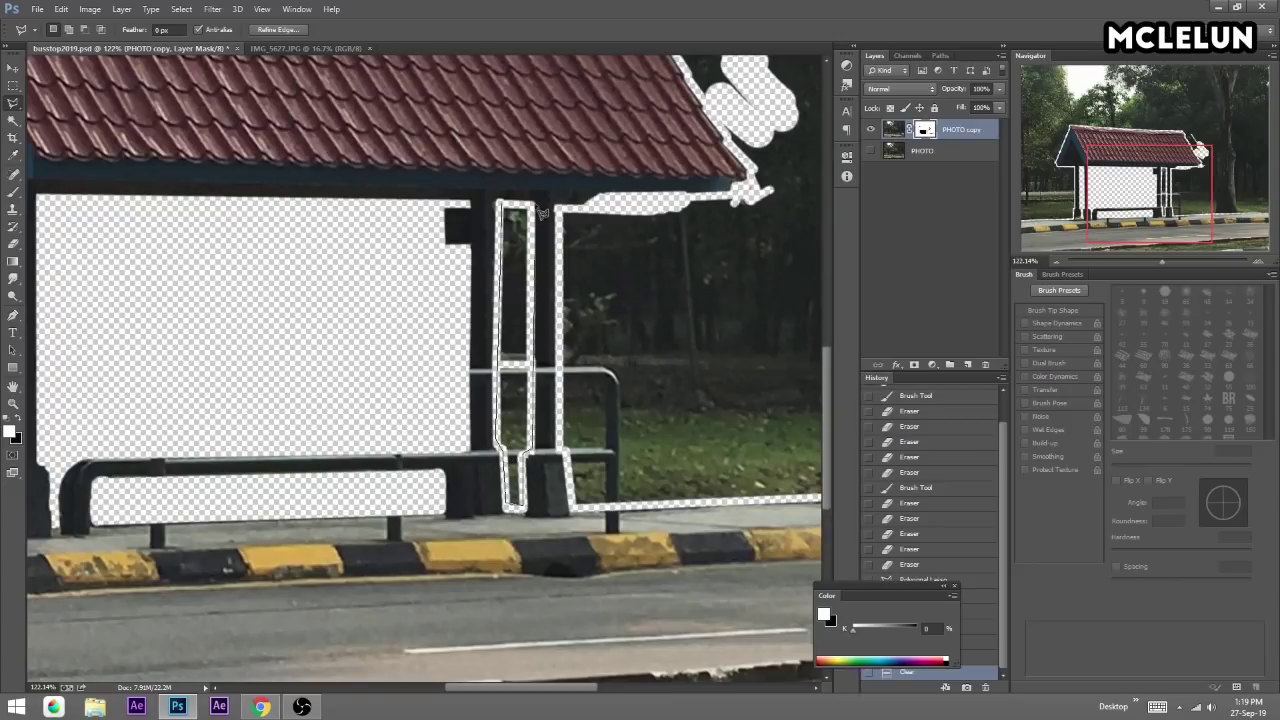
double_click(531, 212)
key(Delete)
click(557, 210)
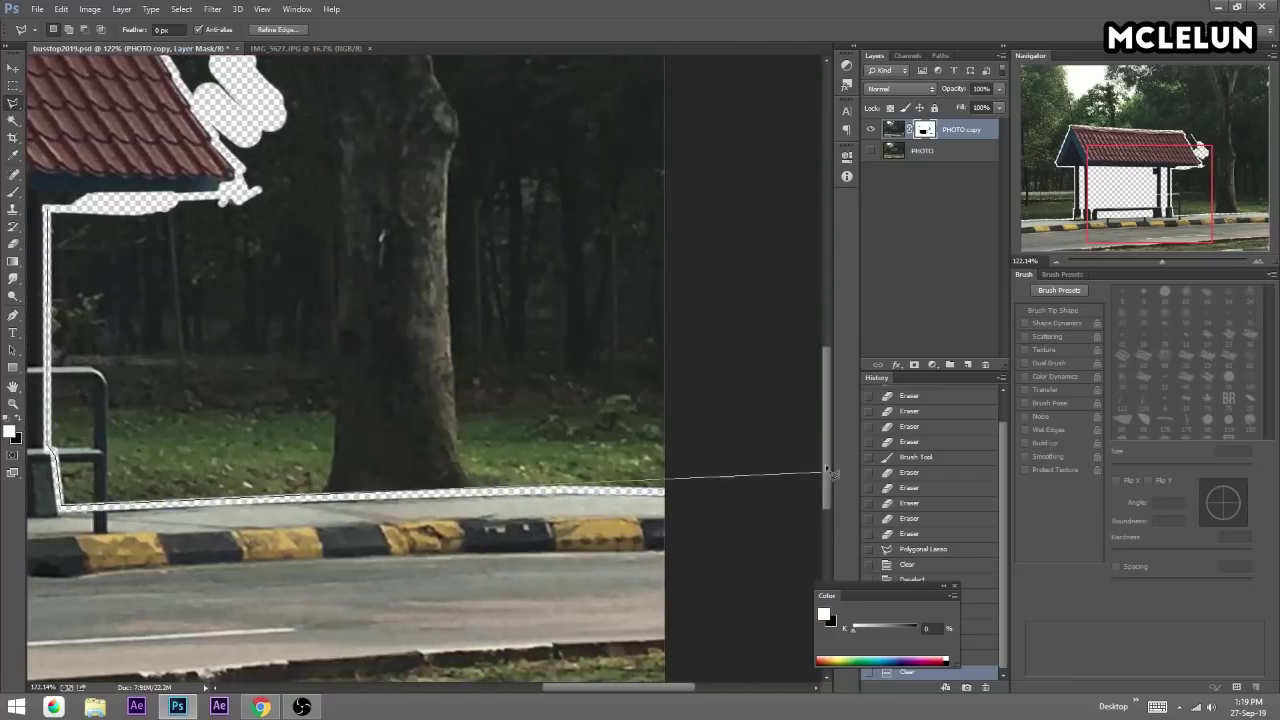
Delete the trees to the right of the shelter roof, then zoom out and deselect.
click(699, 495)
click(727, 99)
click(105, 280)
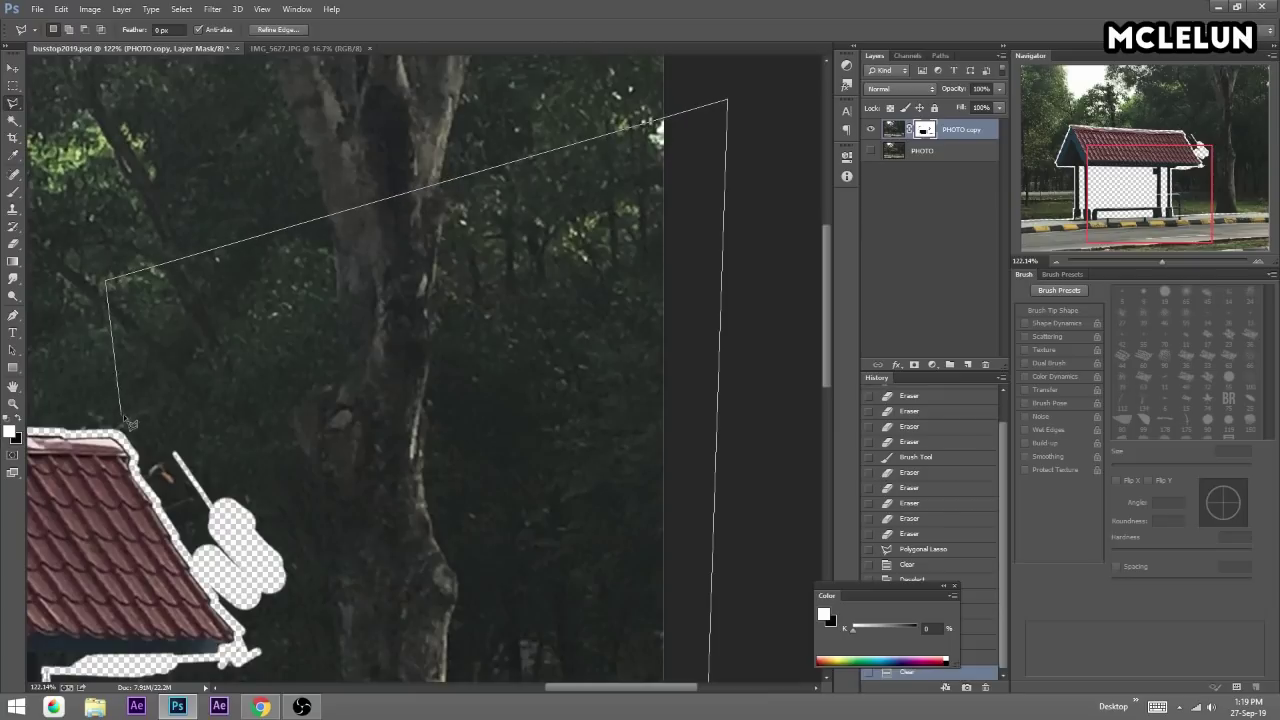
click(136, 468)
drag(222, 660, 342, 495)
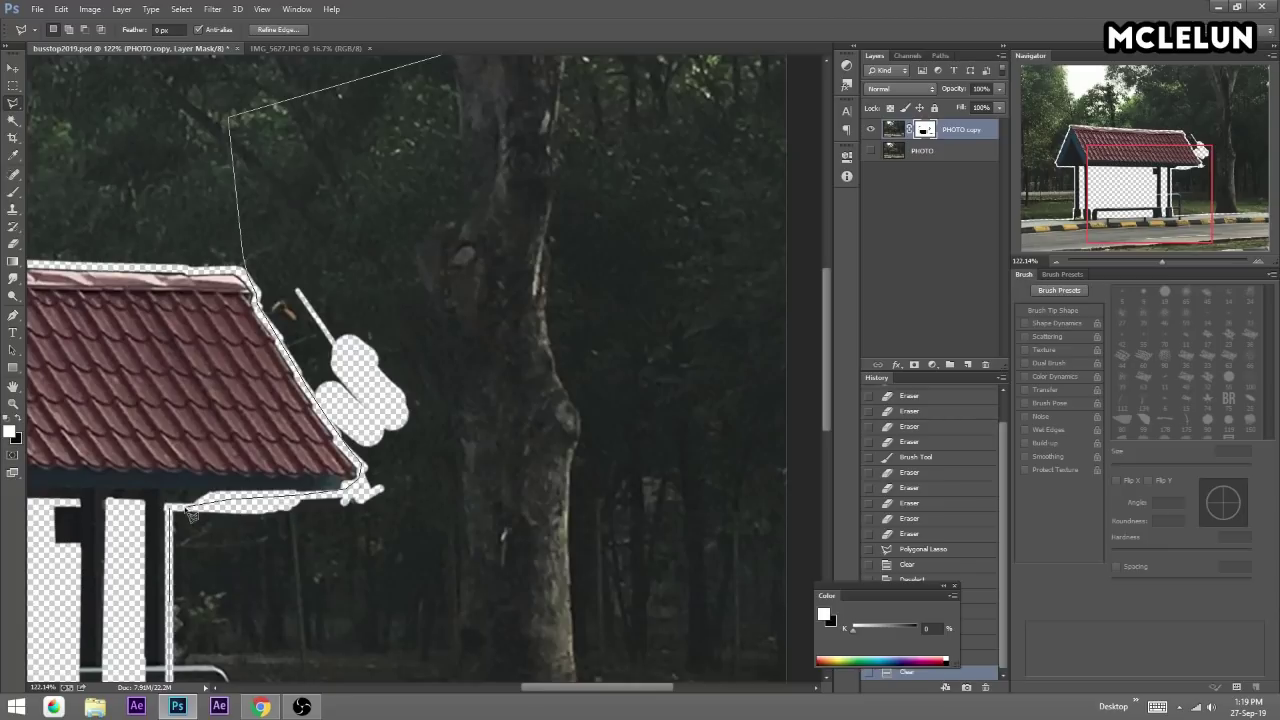
key(Return)
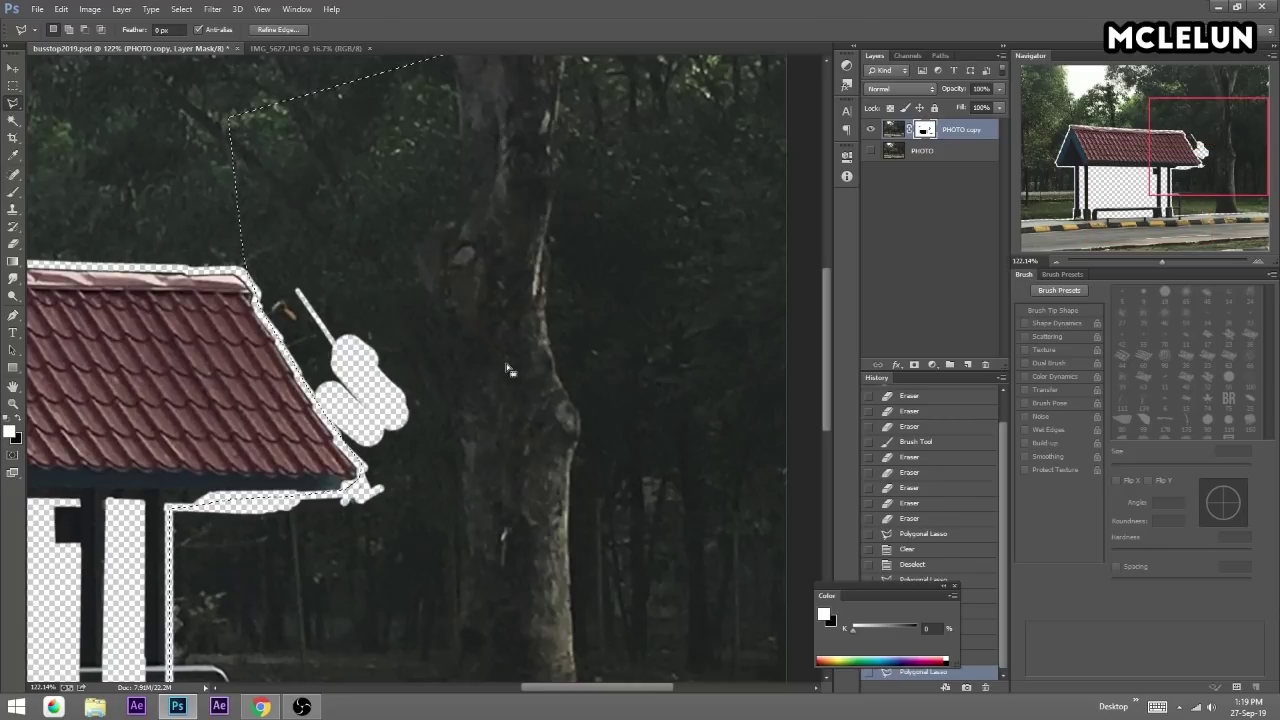
key(Delete)
drag(1152, 264, 1150, 262)
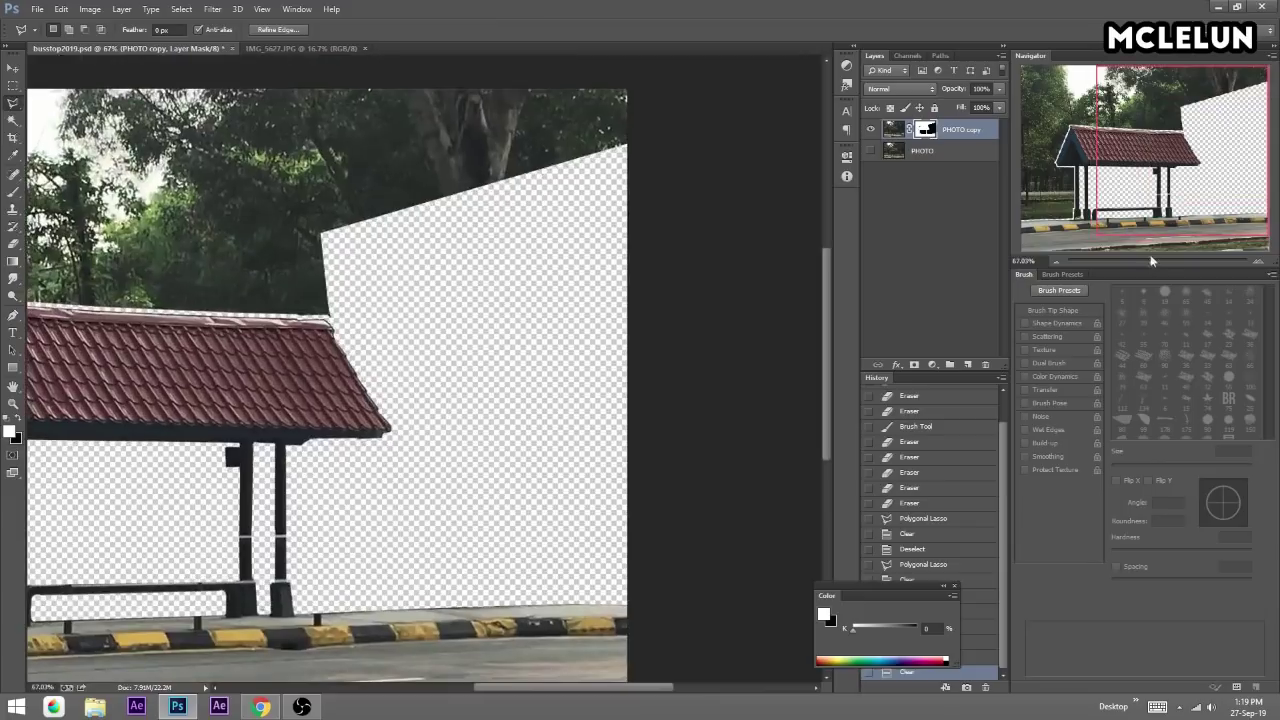
key(ctrl+d)
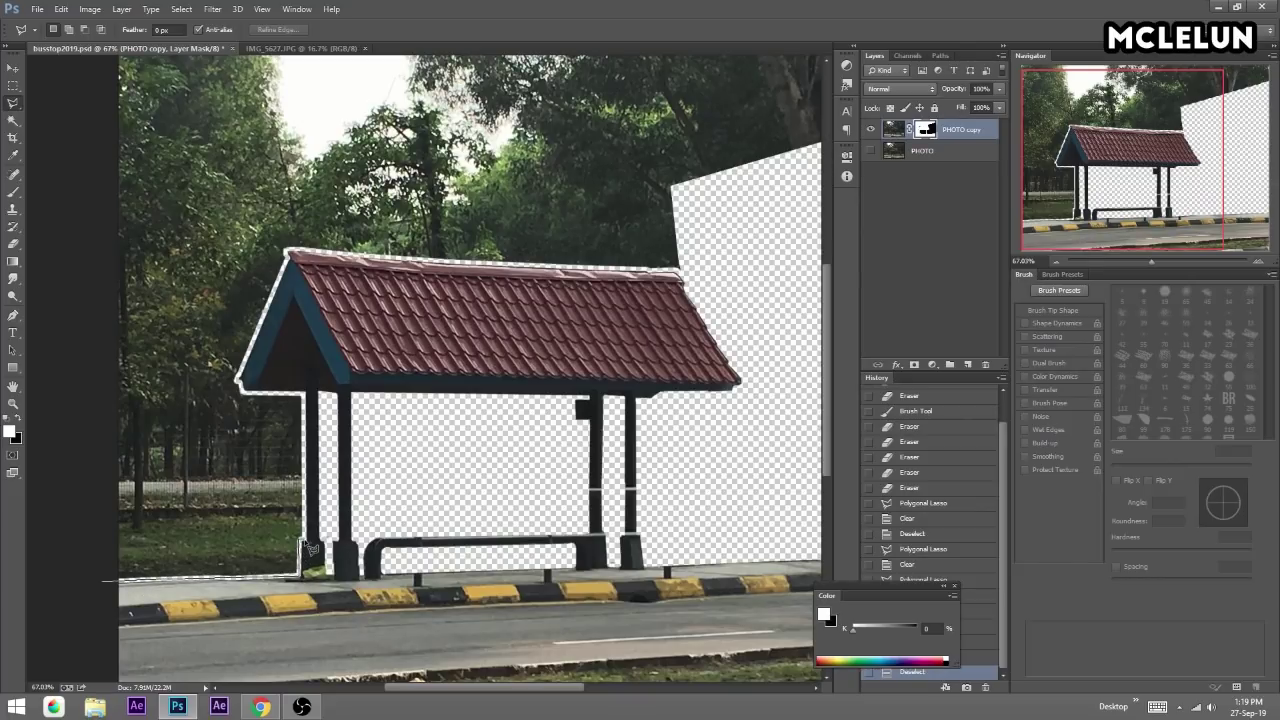
Lasso and delete the trees and grass behind and left of the shelter.
click(303, 393)
click(290, 250)
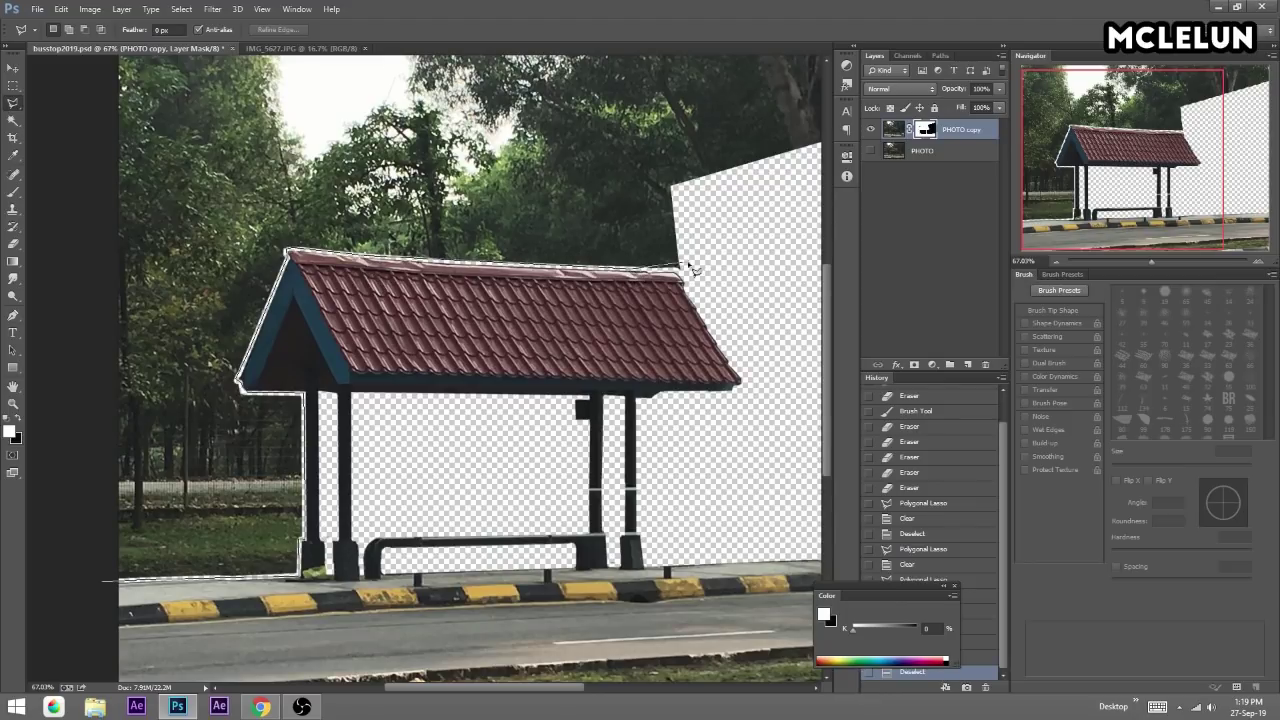
scroll(755, 140, right, 5)
scroll(745, 170, up, 3)
click(750, 258)
click(735, 118)
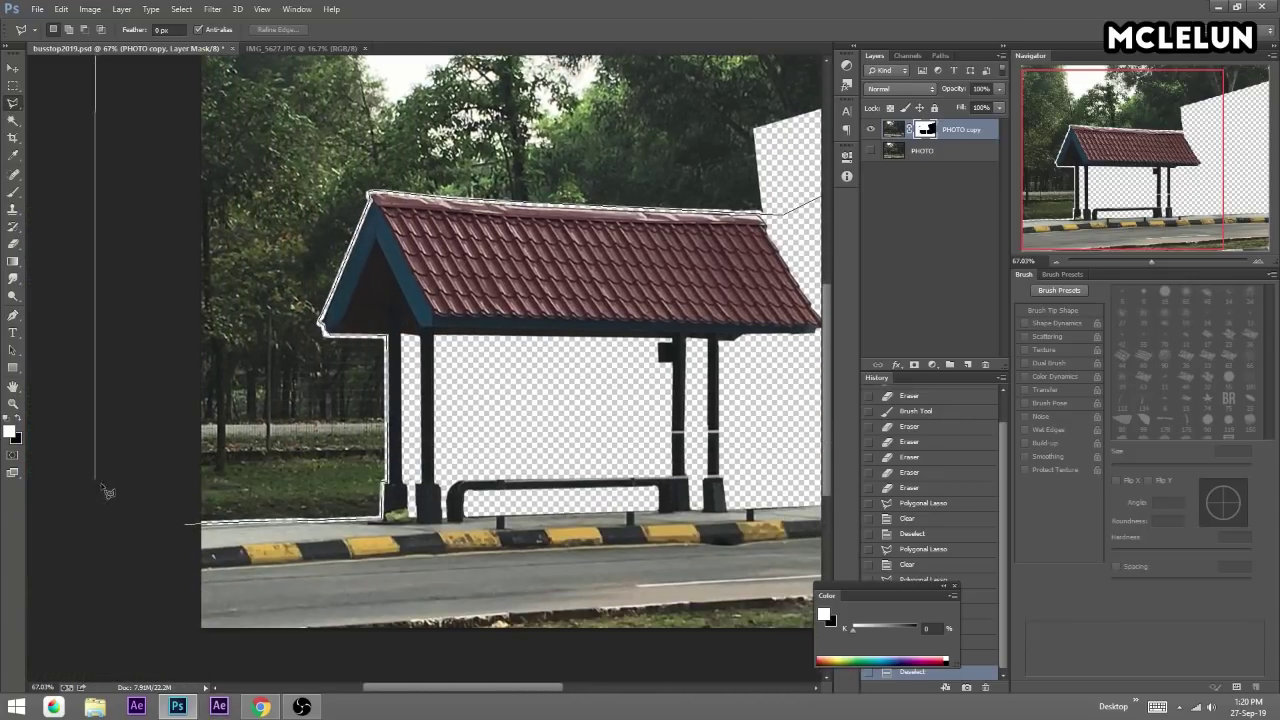
click(118, 488)
click(189, 524)
key(Delete)
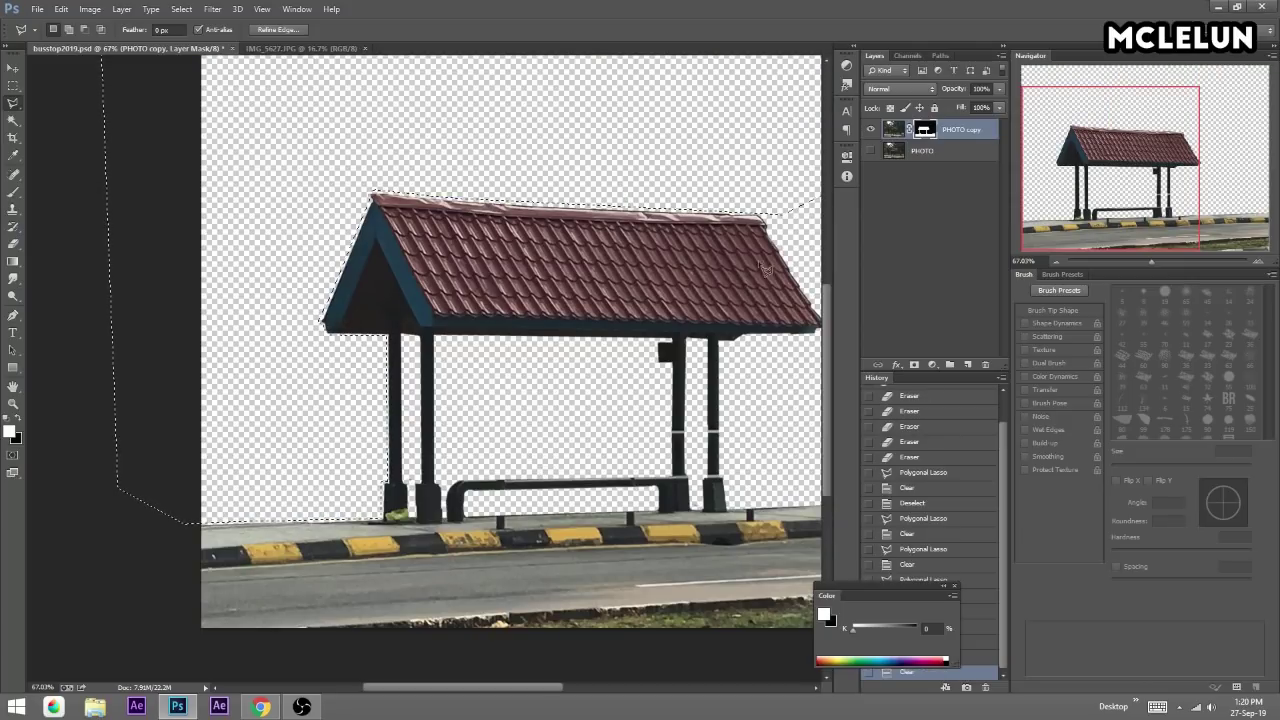
Erase the leftover gap beside the pillar and touch up the mask there.
key(ctrl+d)
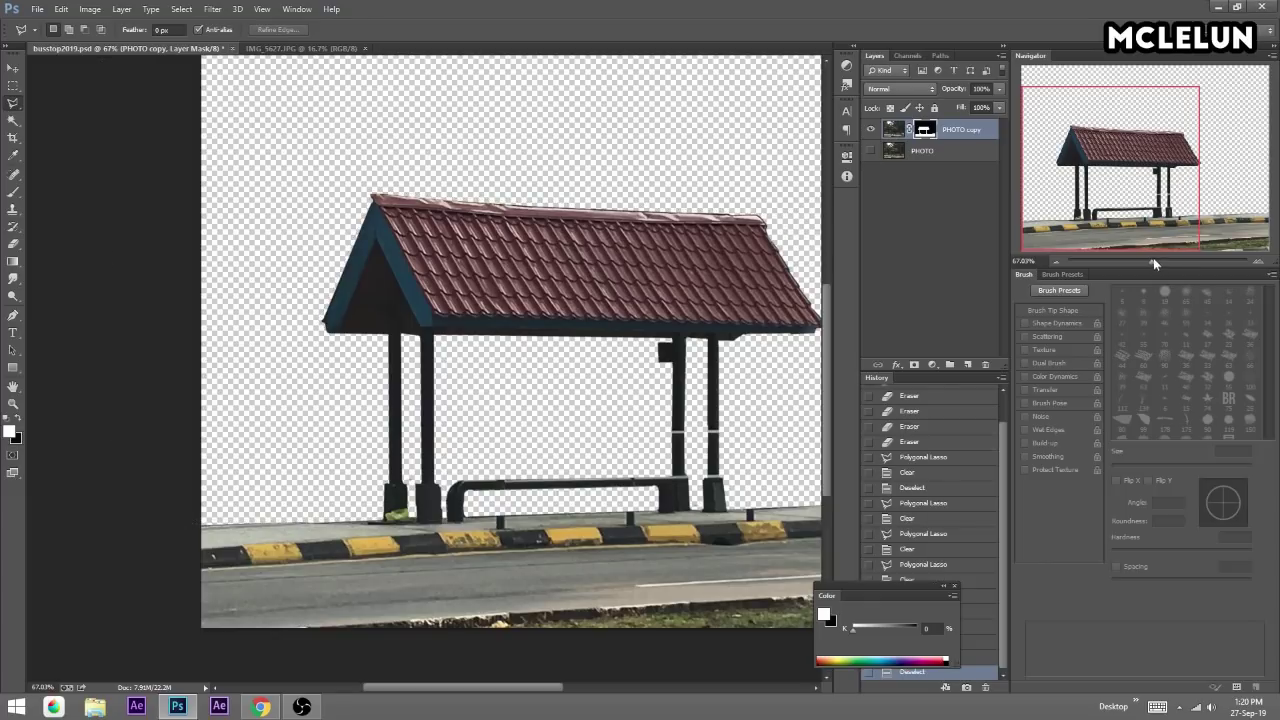
drag(1153, 263, 1177, 263)
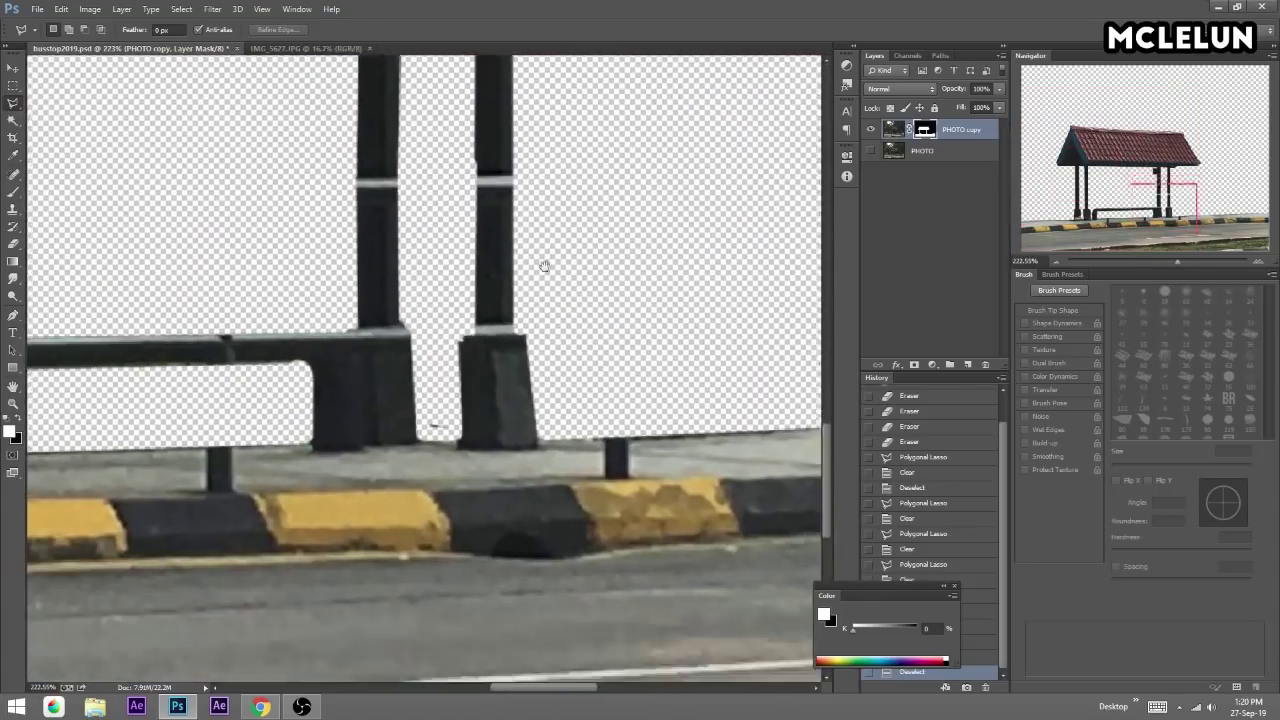
drag(544, 266, 642, 191)
key(e)
click(530, 346)
key(b)
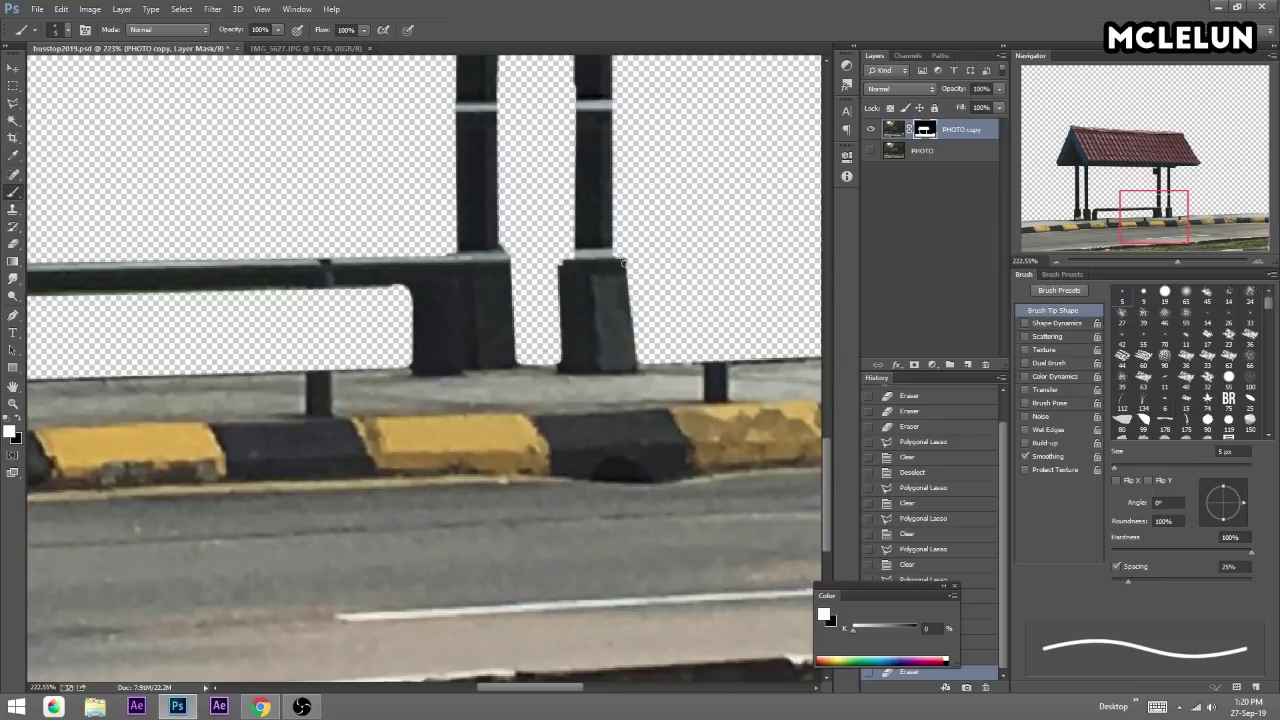
click(630, 357)
Show the original PHOTO layer, touch up the mask near the rail, and duplicate PHOTO.
click(870, 150)
click(870, 150)
click(870, 150)
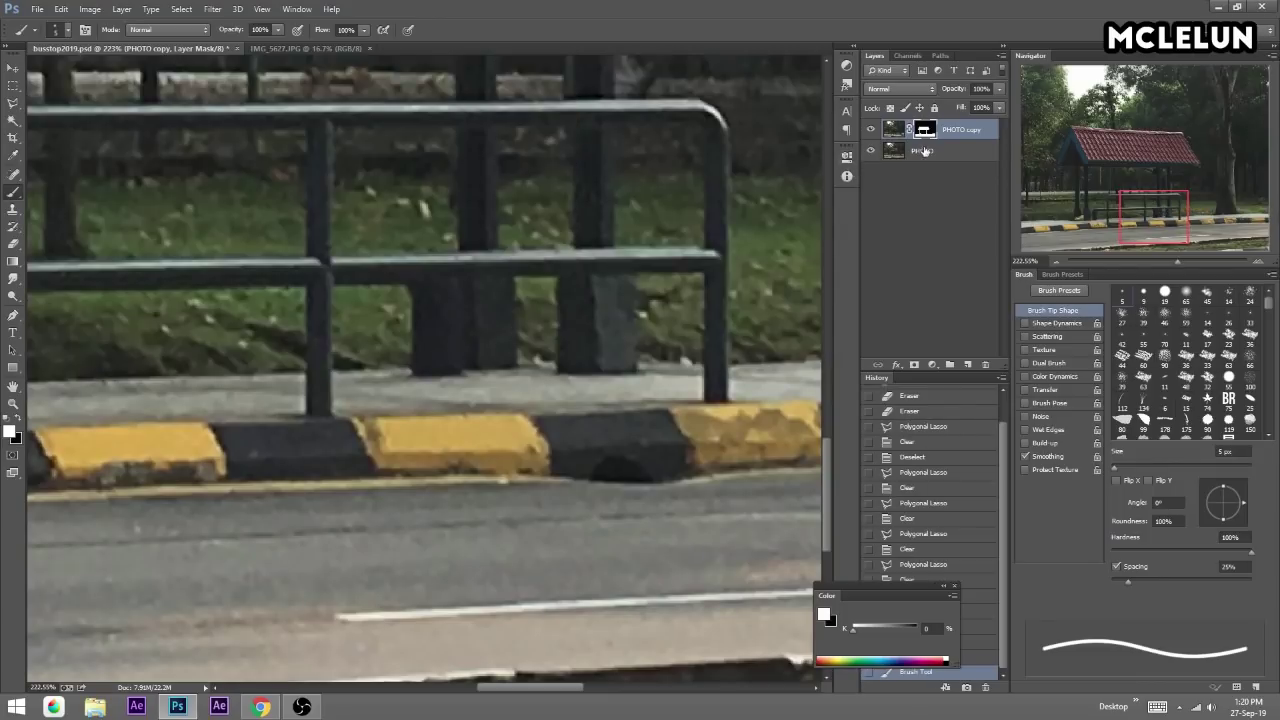
click(685, 260)
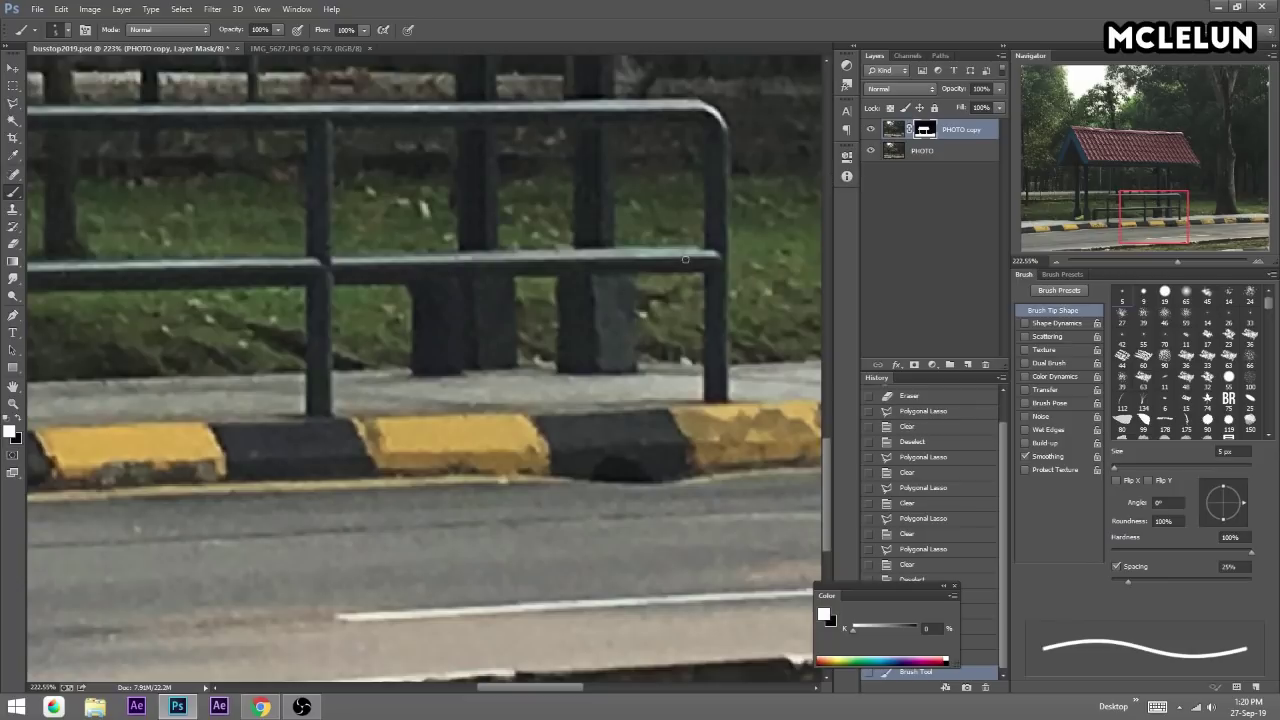
drag(940, 152, 950, 364)
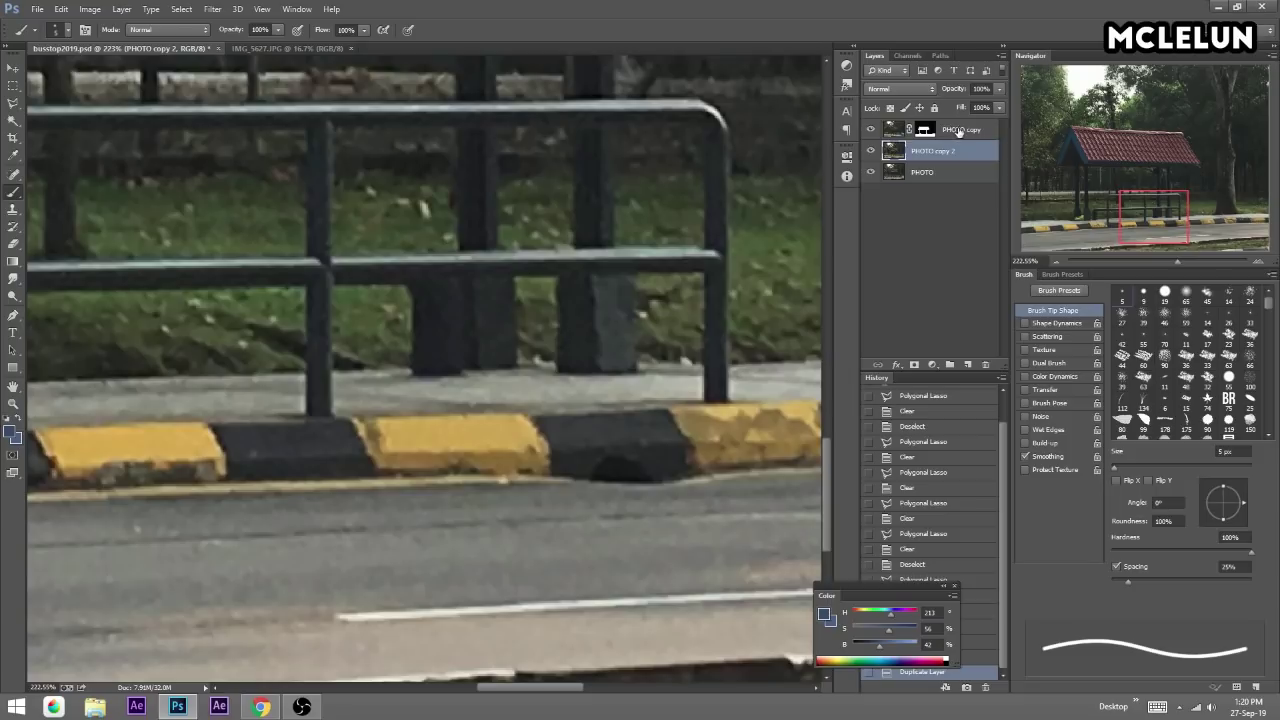
Rename the shelter cut-out layer BUSSTOP.
double_click(958, 131)
text(Bu)
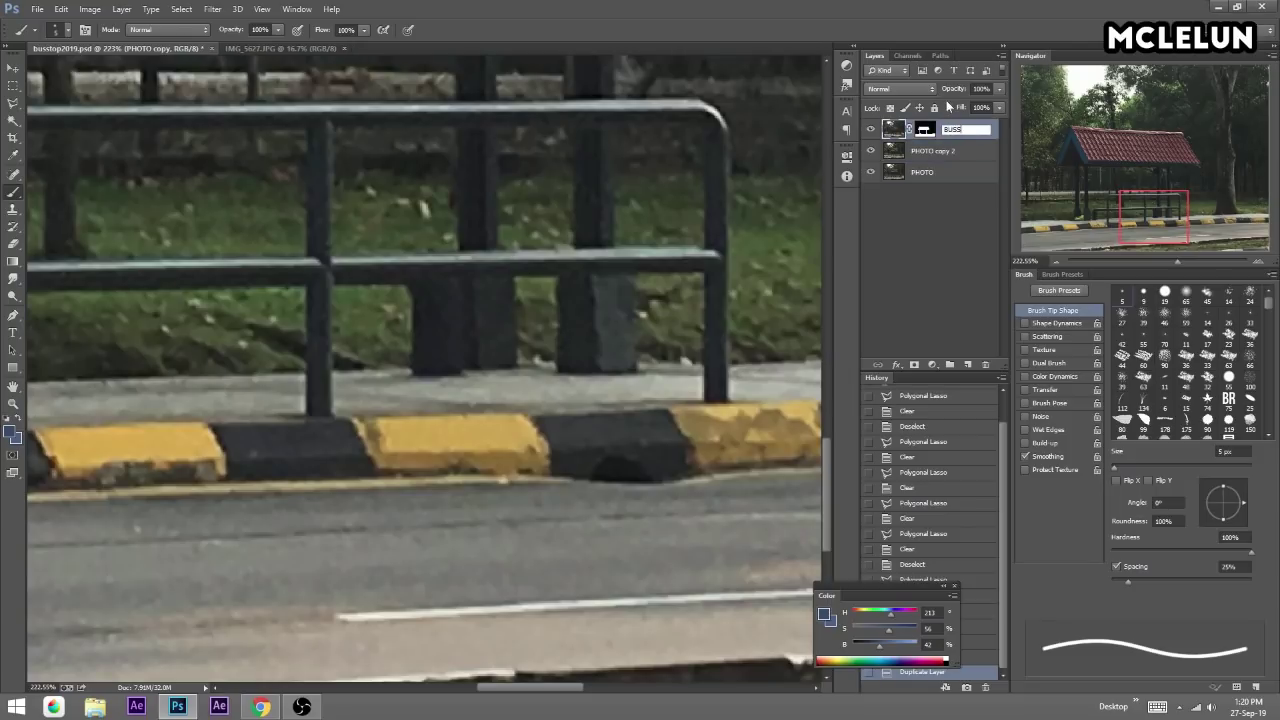
key(Return)
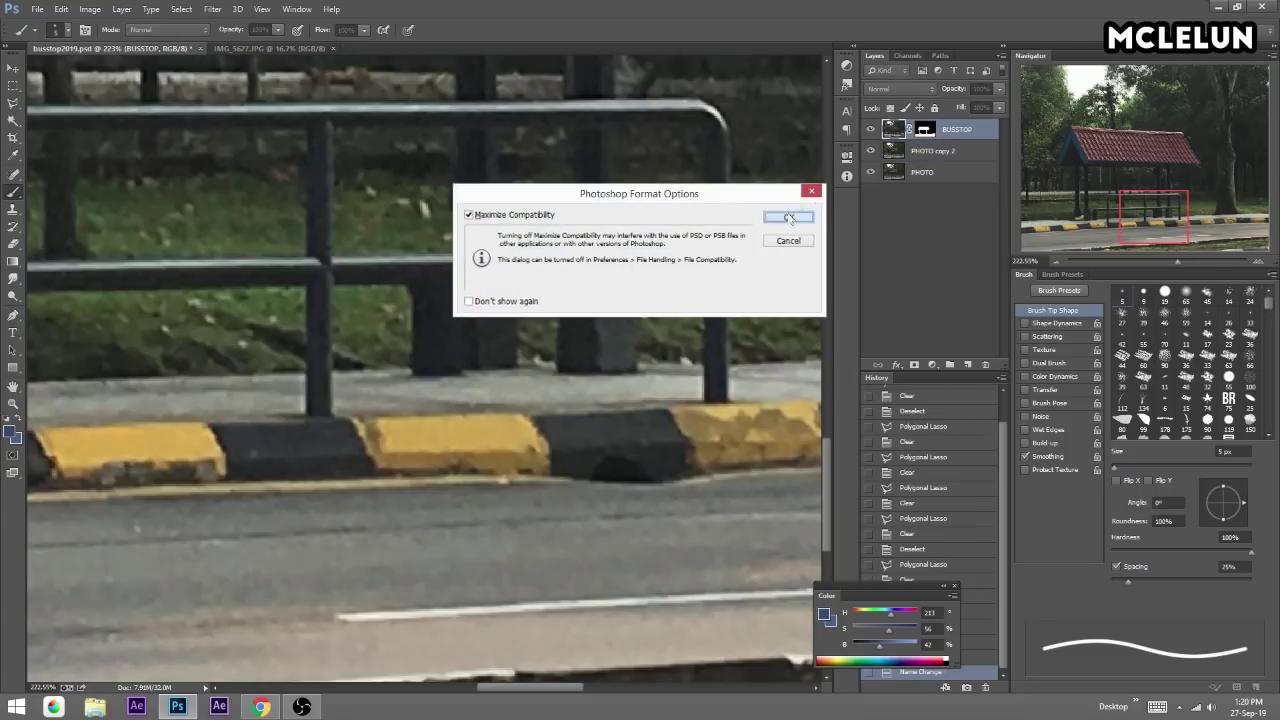
click(794, 217)
Rename the PHOTO copy 2 layer FENCE and give it a layer mask.
double_click(924, 150)
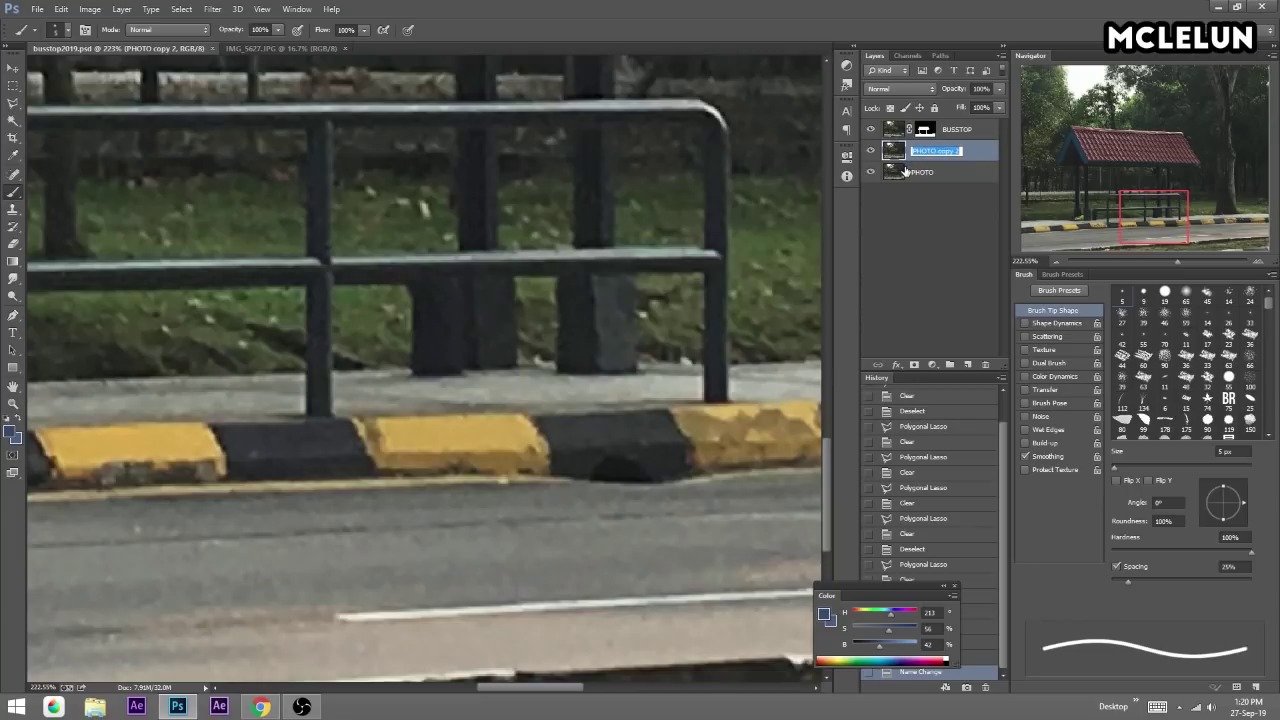
text(FENCE)
key(Return)
click(914, 364)
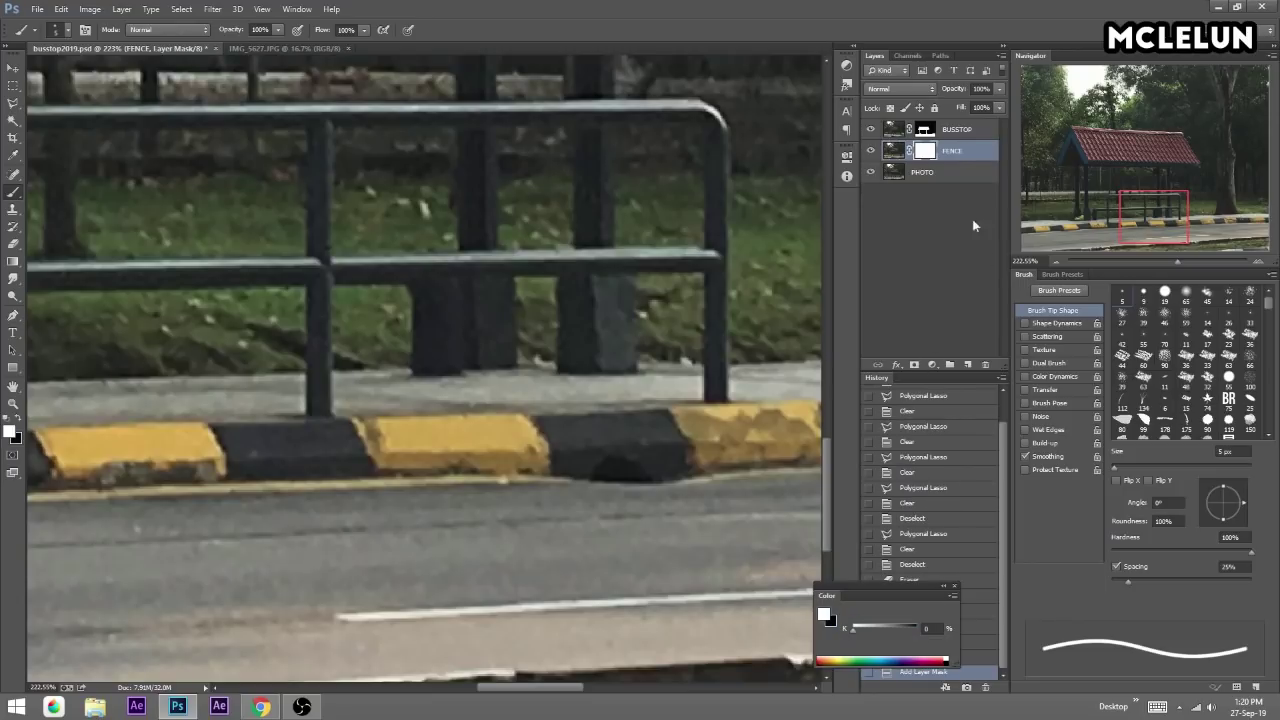
Fill the FENCE mask with black and compare with PHOTO and BUSSTOP hidden and shown.
key(ctrl+BackSpace)
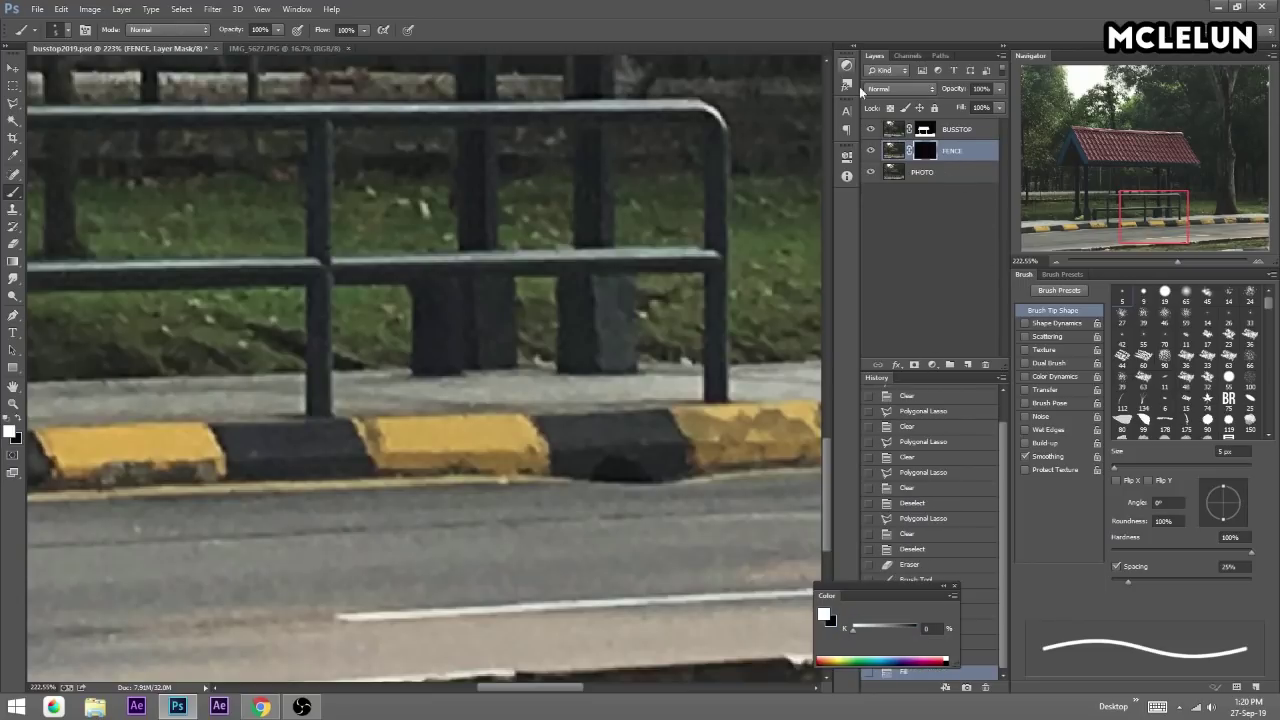
click(870, 172)
click(870, 129)
click(870, 129)
click(870, 129)
click(870, 129)
click(870, 172)
Set FENCE's fill to 60% and add a blue-grey Layer 1 at the bottom of the stack.
shift+click(940, 172)
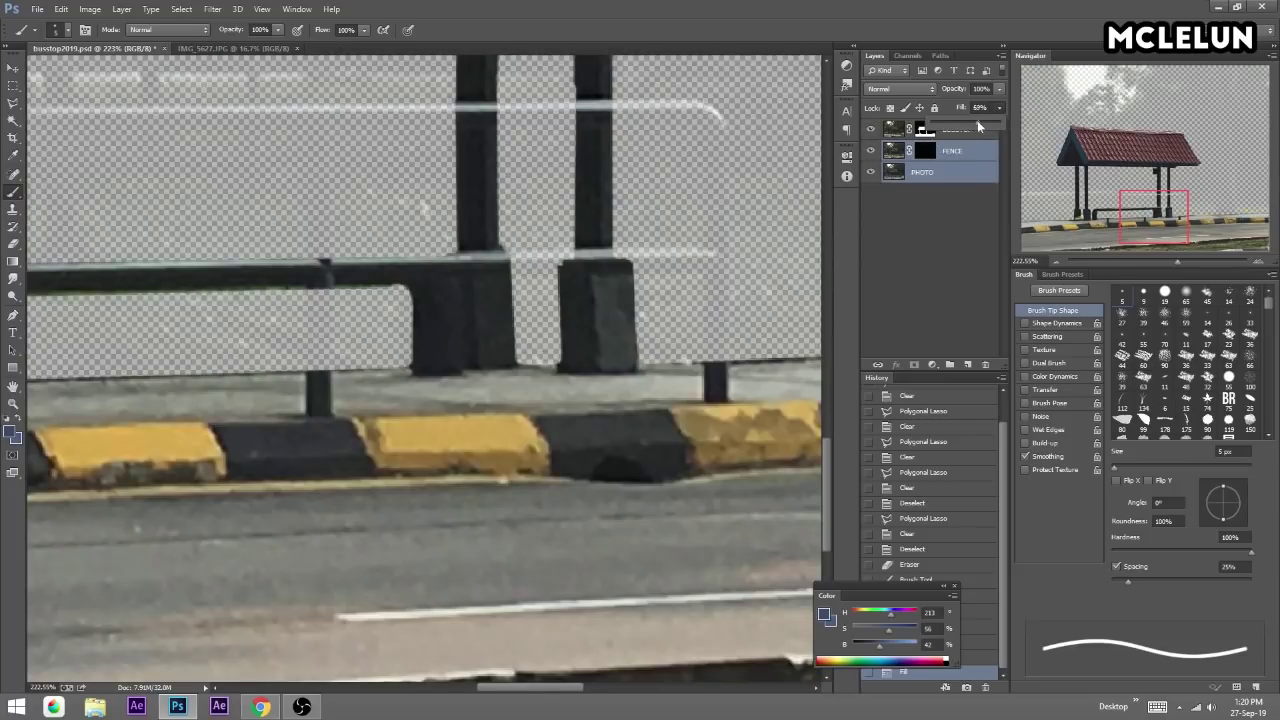
drag(957, 125, 977, 120)
click(969, 364)
drag(920, 150, 899, 198)
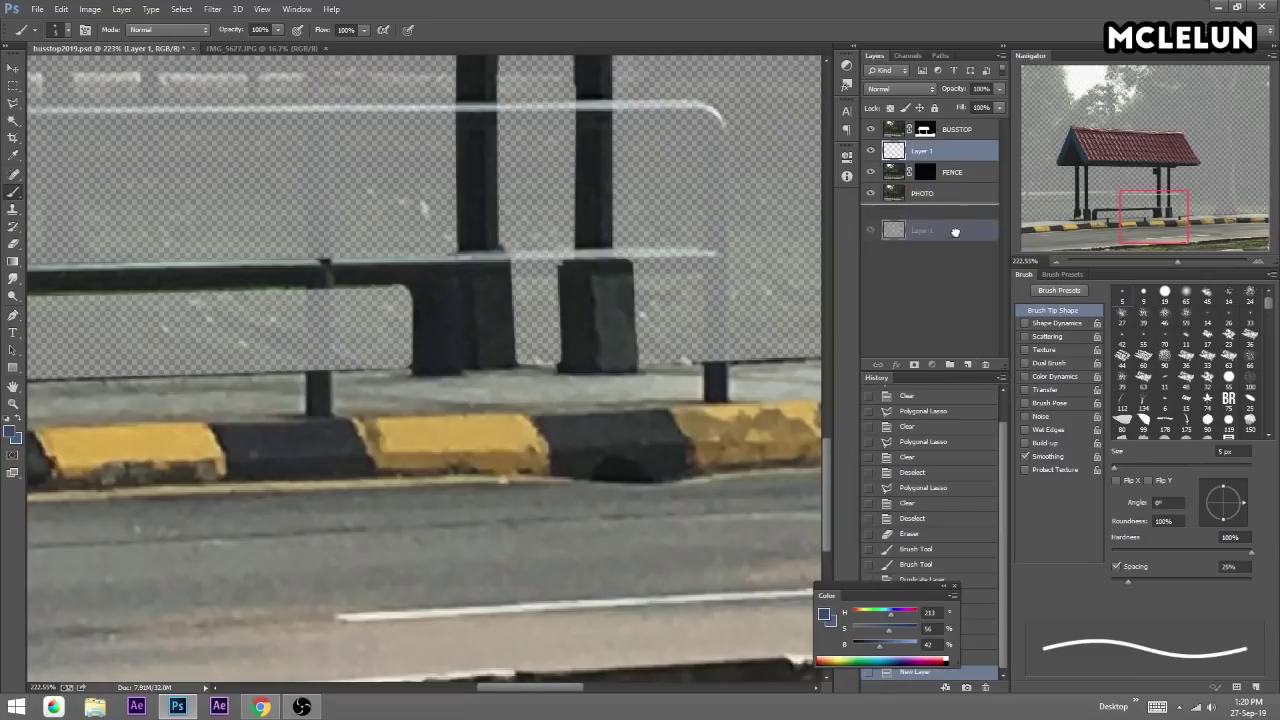
key(alt+BackSpace)
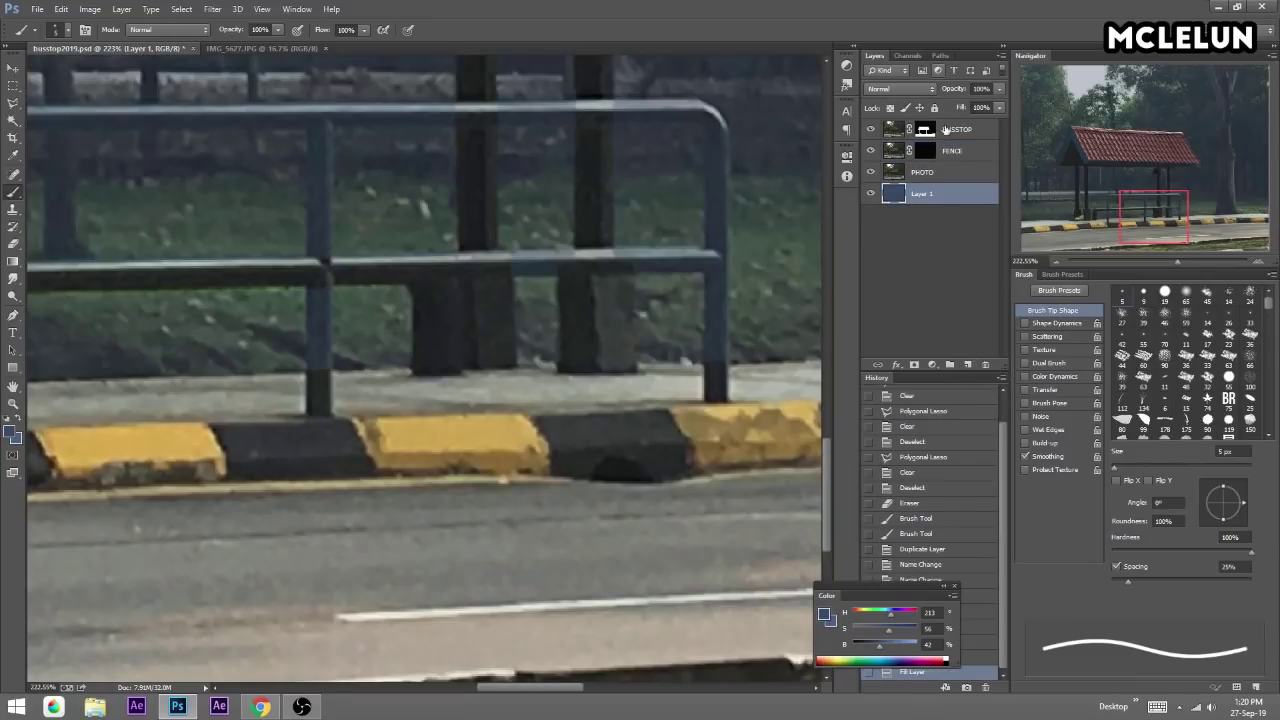
Target the FENCE layer mask, paint a first dab and enlarge the brush.
click(931, 150)
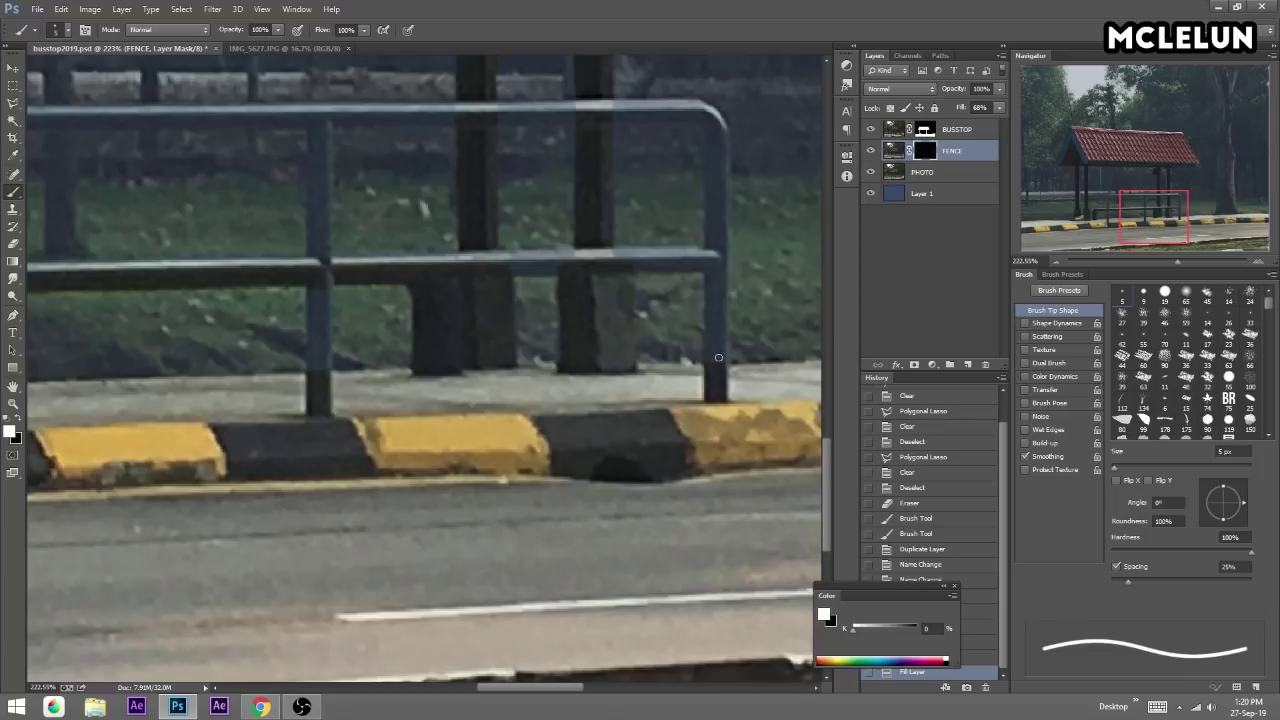
click(708, 362)
key(bracketright)
key(bracketright)
key(bracketright)
key(bracketright)
key(bracketright)
key(bracketright)
Paint the fence corner and pole into the FENCE mask.
click(715, 359)
mouse_move(716, 133)
mouse_down()
mouse_move(723, 194)
mouse_move(705, 258)
mouse_move(625, 268)
mouse_up()
mouse_move(194, 251)
mouse_down()
mouse_move(479, 231)
mouse_move(478, 256)
mouse_up()
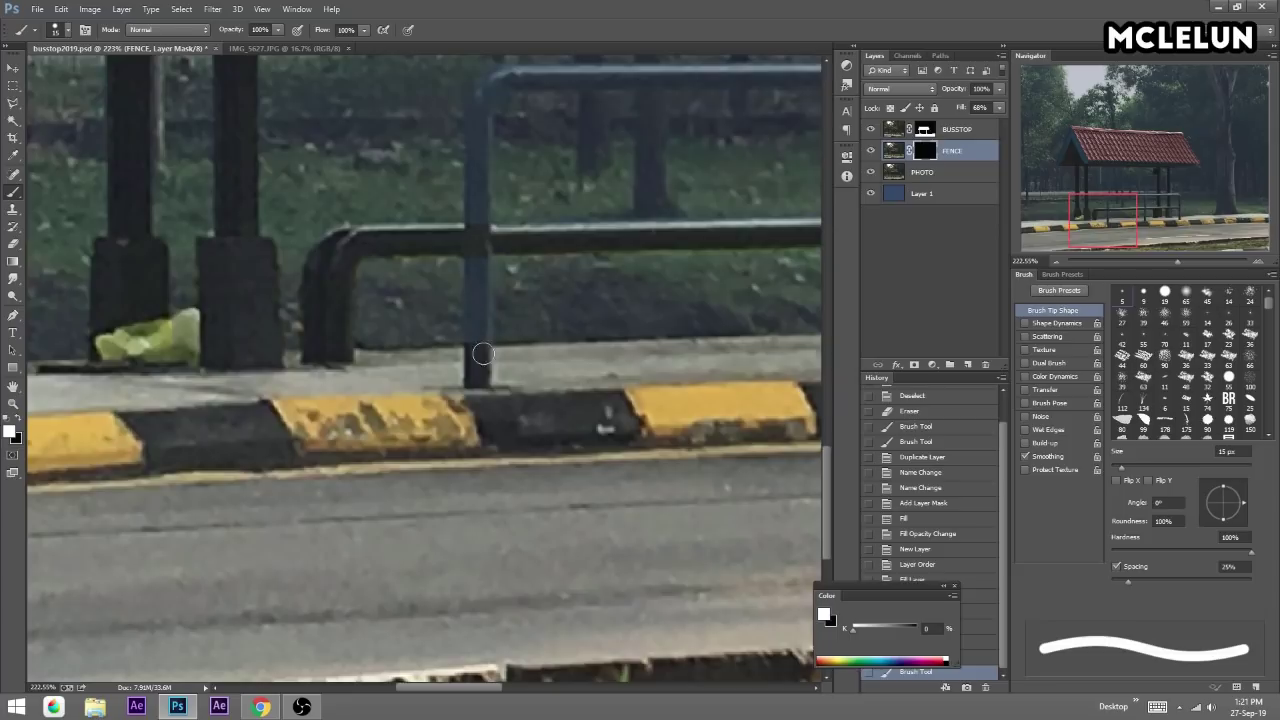
drag(478, 352, 476, 382)
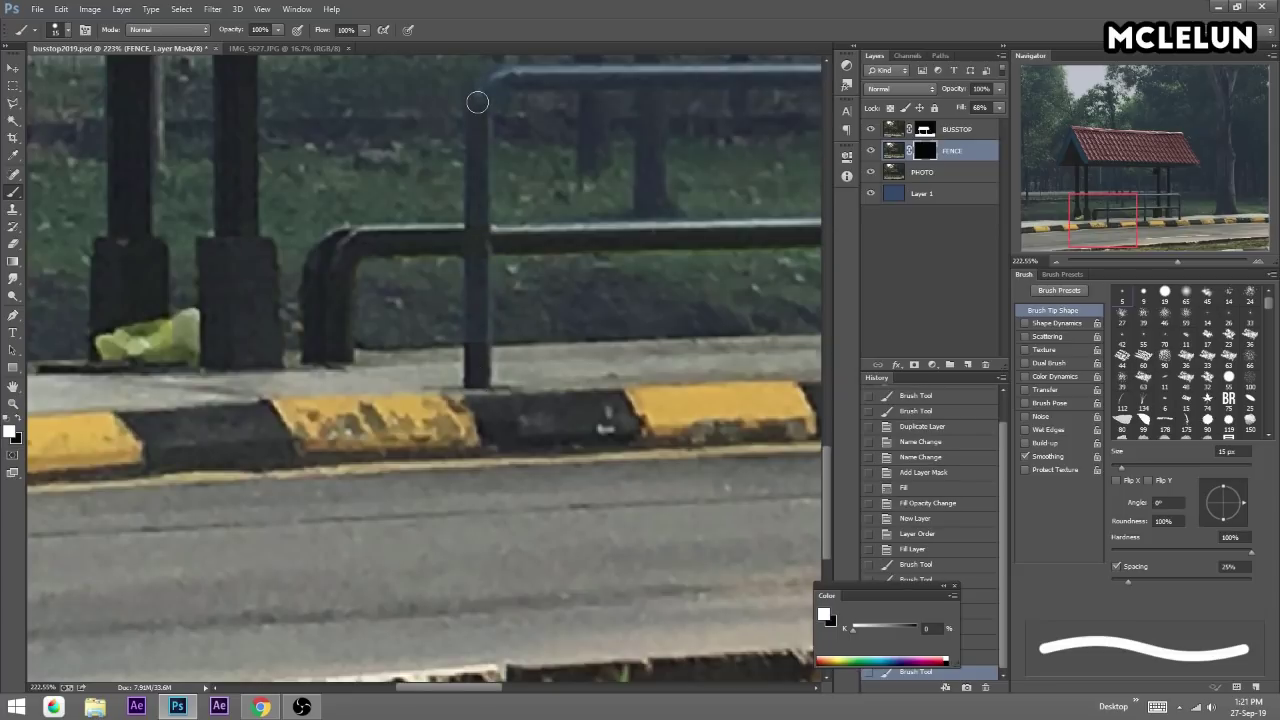
drag(477, 102, 389, 251)
click(420, 231)
scroll(177, 206, right, 5)
scroll(486, 183, right, 4)
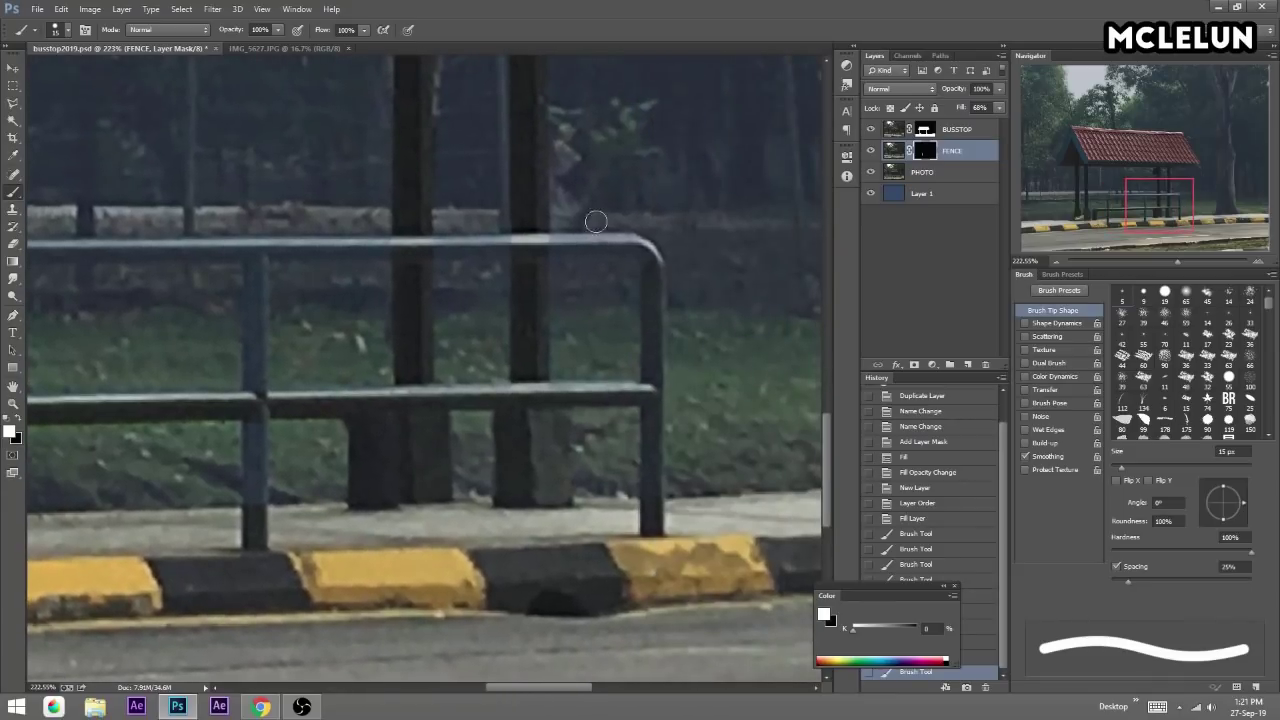
Paint the top rail and vertical fence post into the mask.
shift+click(623, 241)
drag(631, 246, 655, 262)
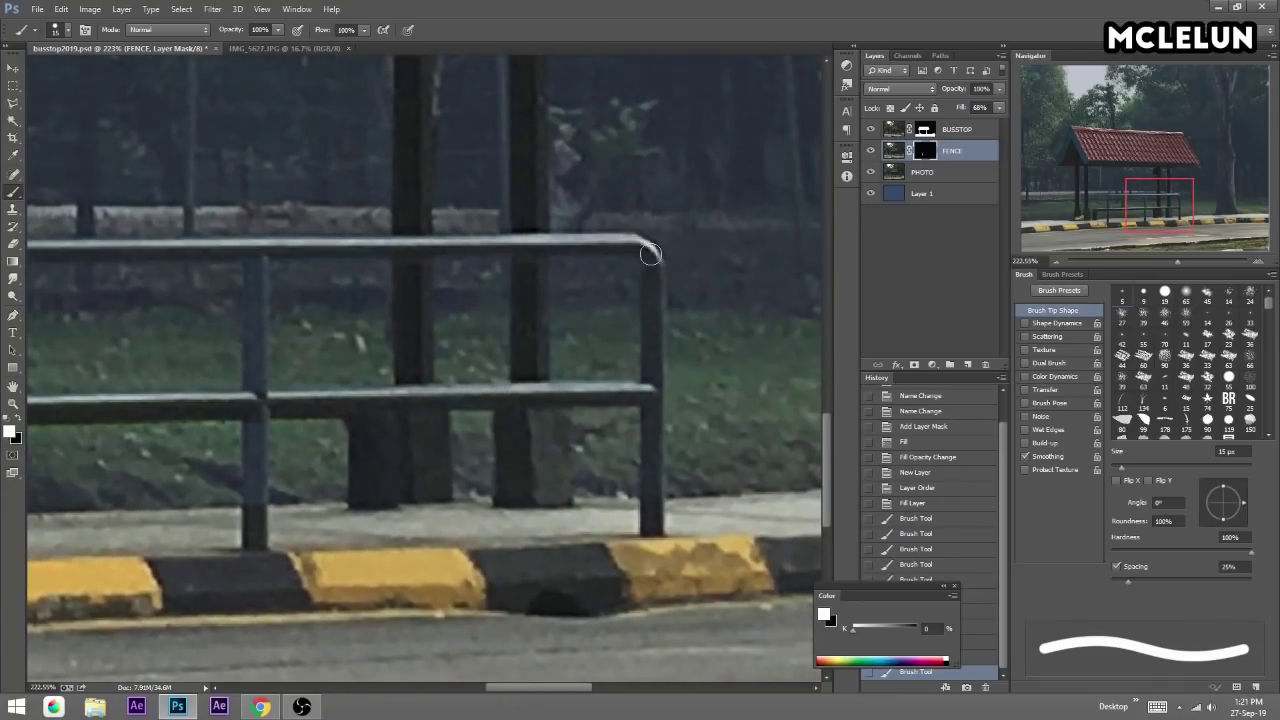
drag(450, 257, 605, 187)
drag(410, 186, 412, 340)
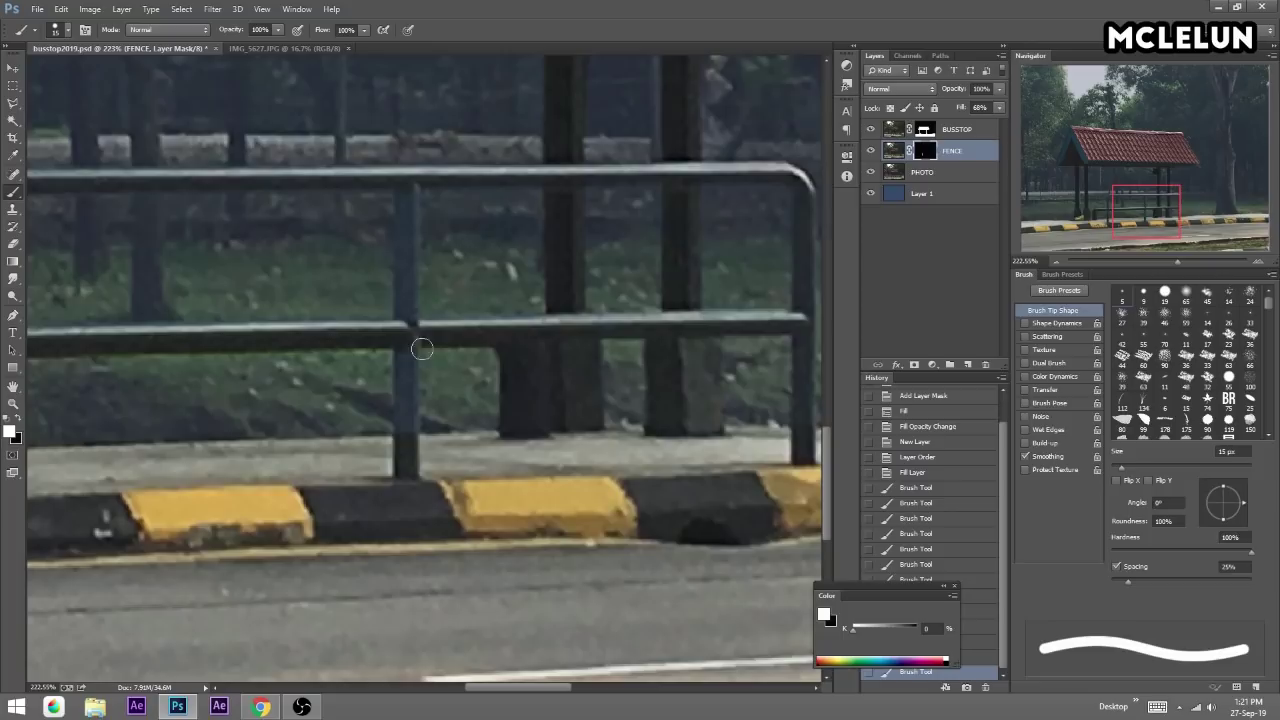
drag(408, 429, 406, 238)
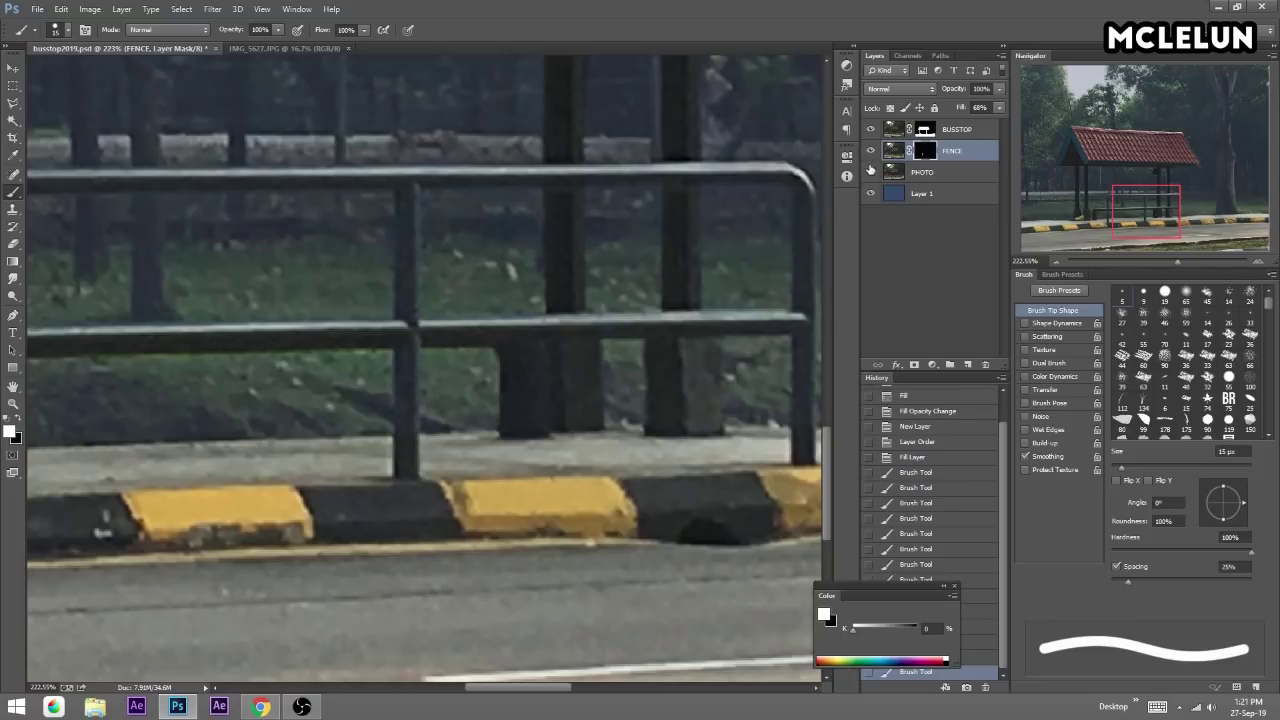
Toggle PHOTO to check the cutout, then lower PHOTO's fill to 37%.
click(870, 171)
drag(571, 194, 946, 159)
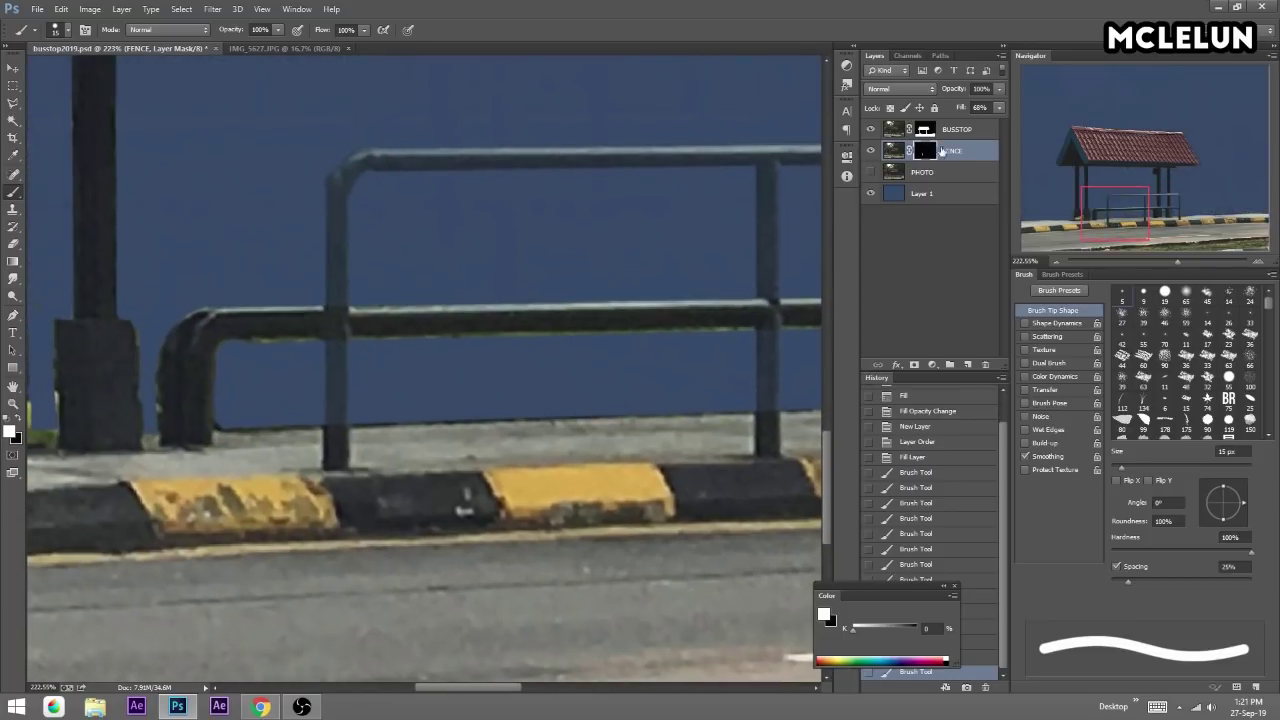
click(870, 171)
click(870, 171)
click(870, 171)
click(940, 172)
click(999, 107)
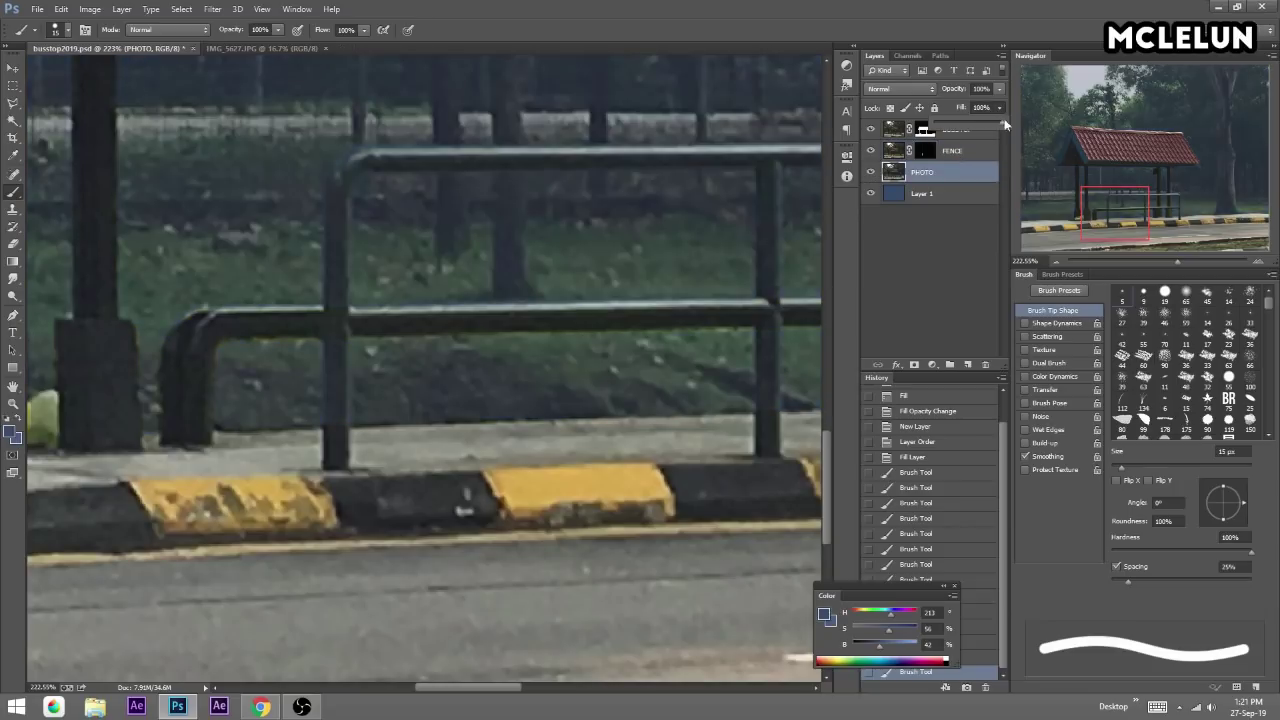
drag(1006, 122, 959, 130)
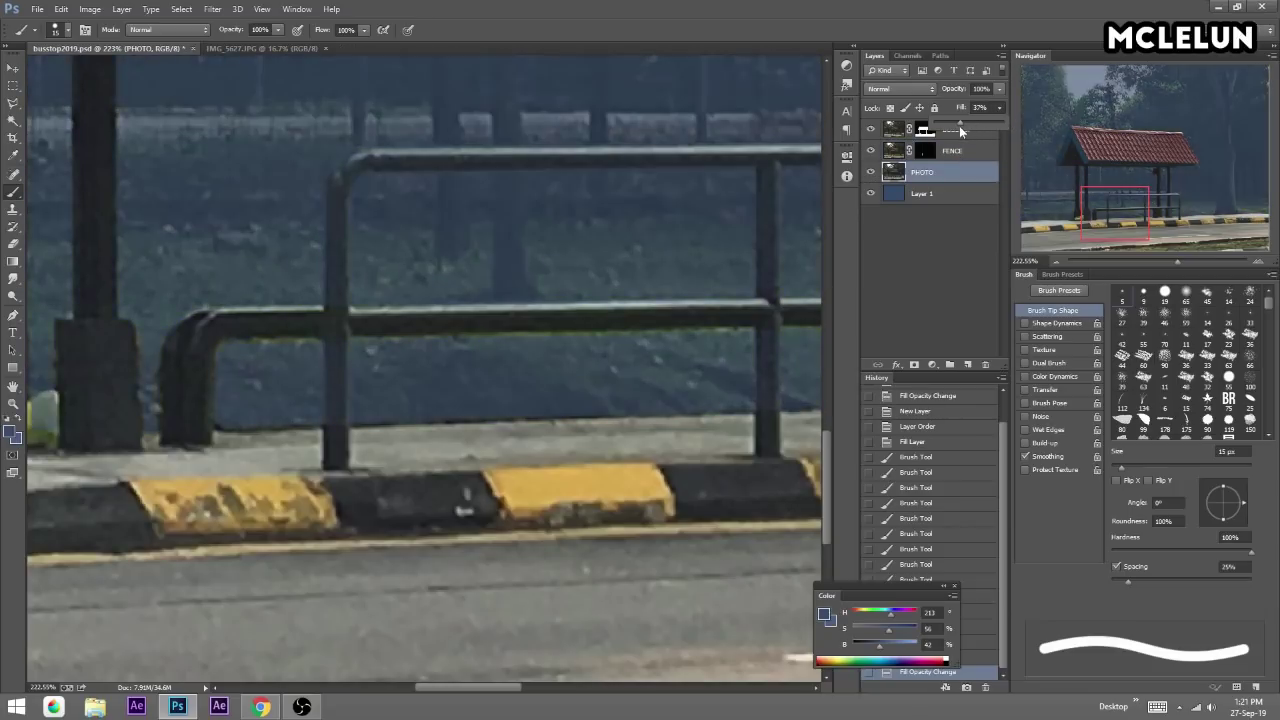
Hide BUSSTOP and paint the middle fence post and middle rail on the FENCE mask.
click(924, 150)
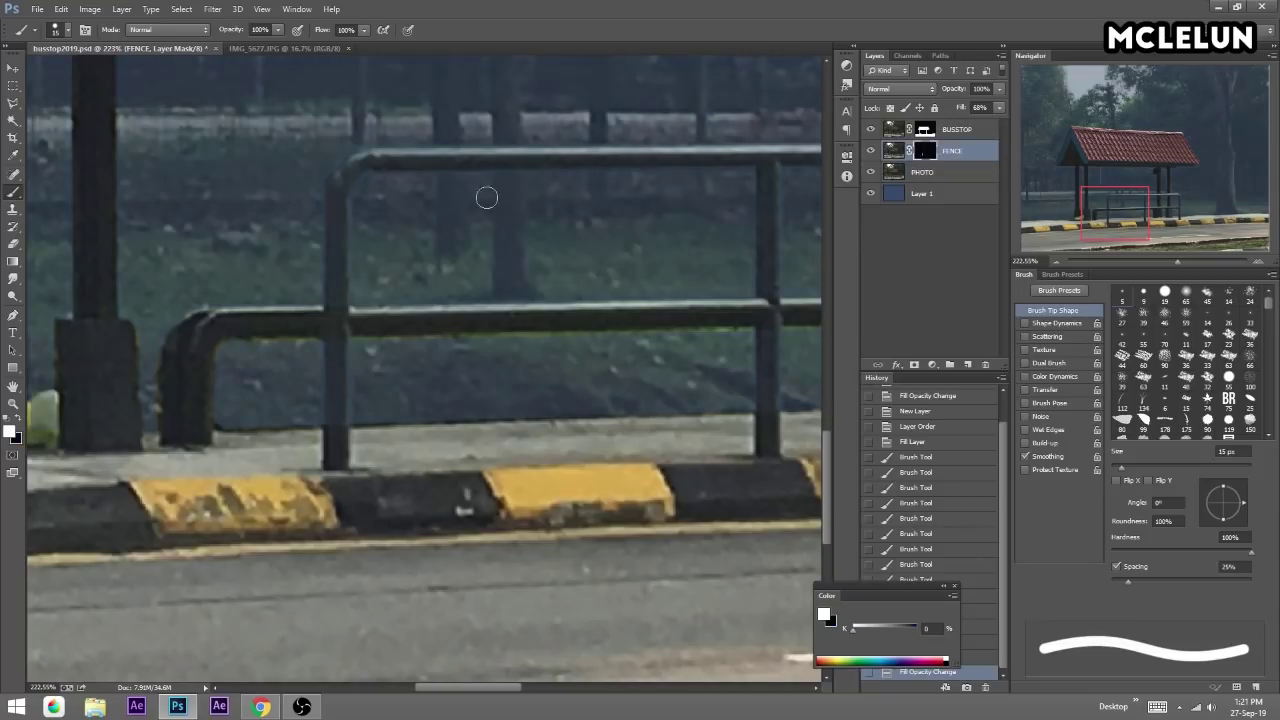
click(874, 129)
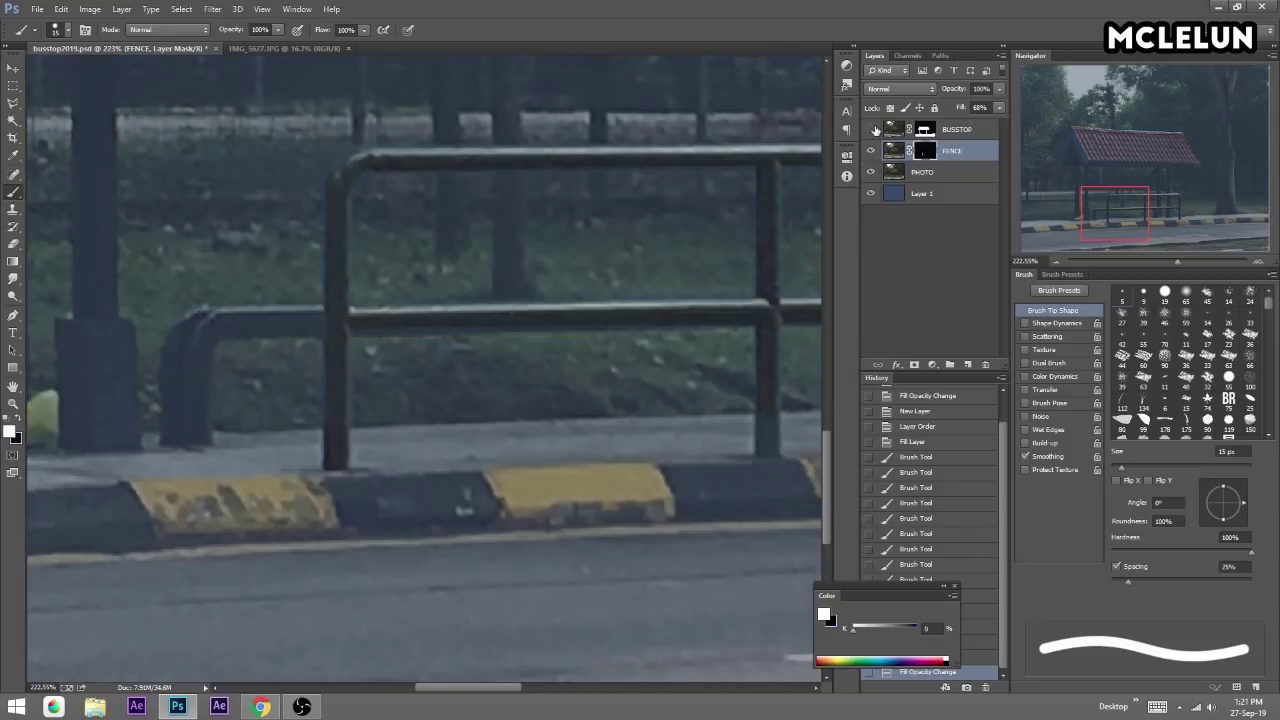
mouse_move(334, 460)
mouse_down()
mouse_move(334, 193)
mouse_move(338, 206)
mouse_move(229, 314)
mouse_up()
click(177, 460)
shift+click(591, 447)
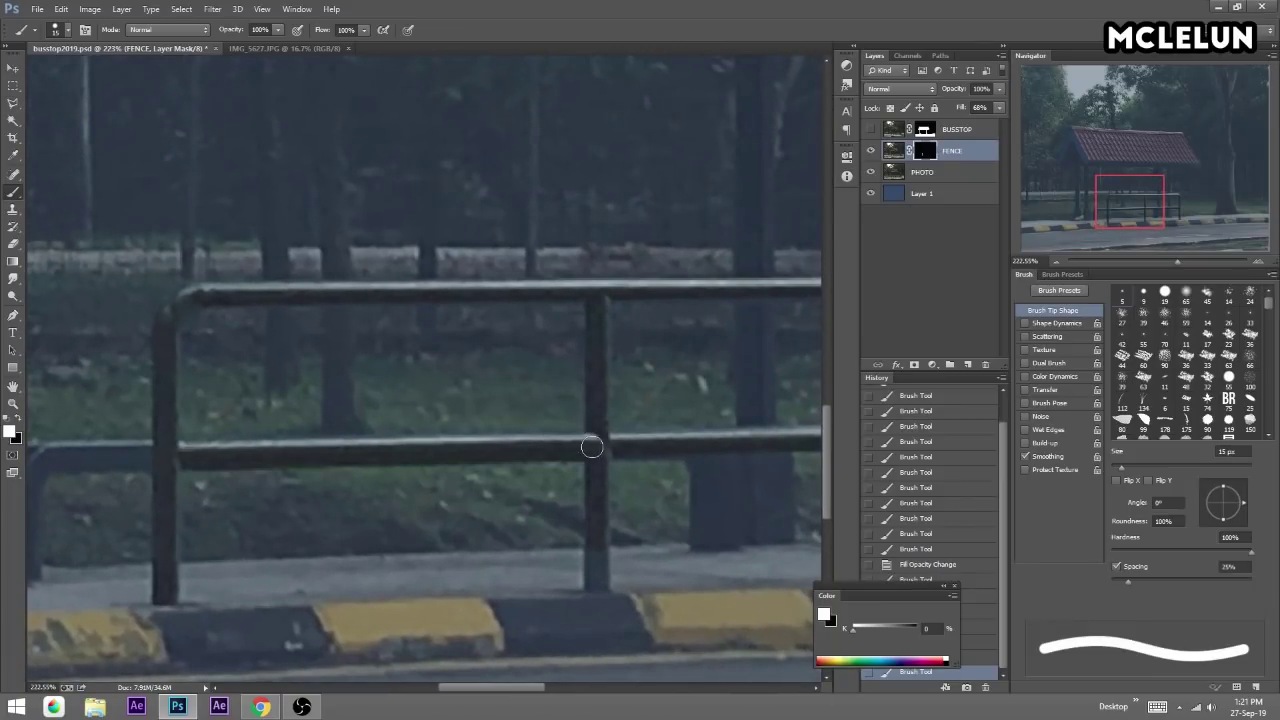
drag(591, 447, 380, 423)
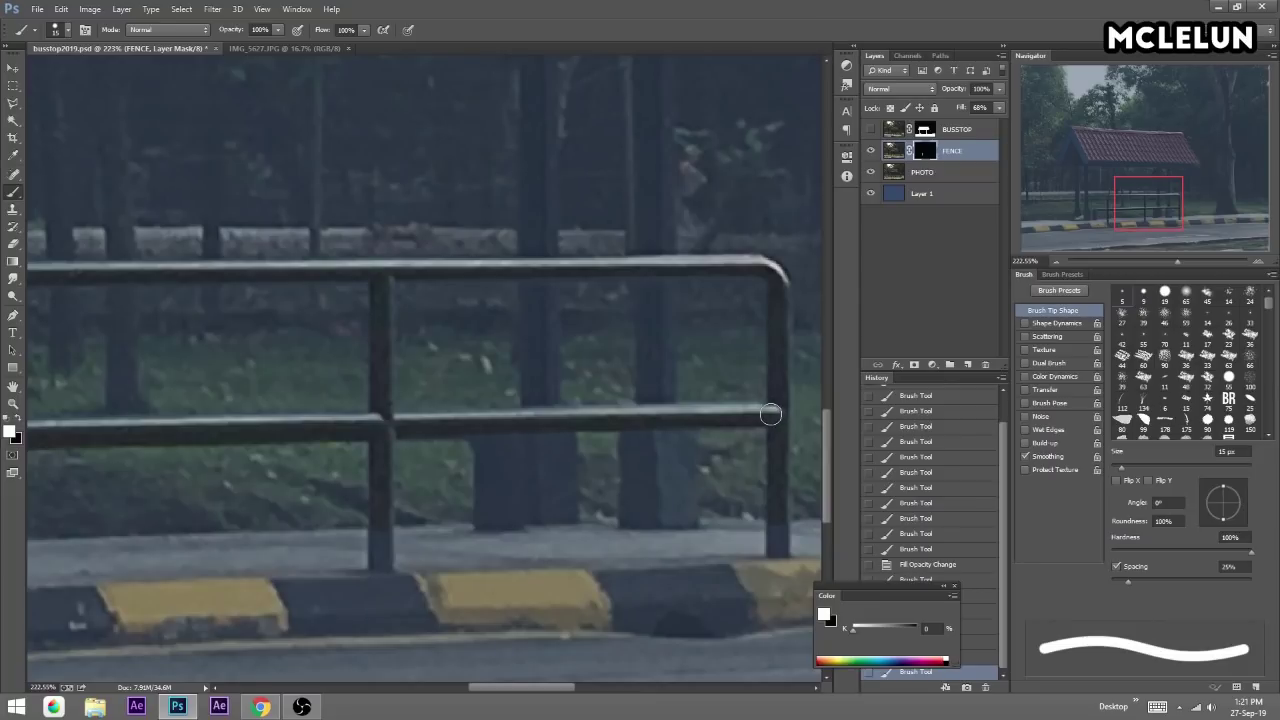
Paint the rest of the middle rail and the vertical post into the mask.
shift+click(392, 414)
drag(302, 420, 618, 380)
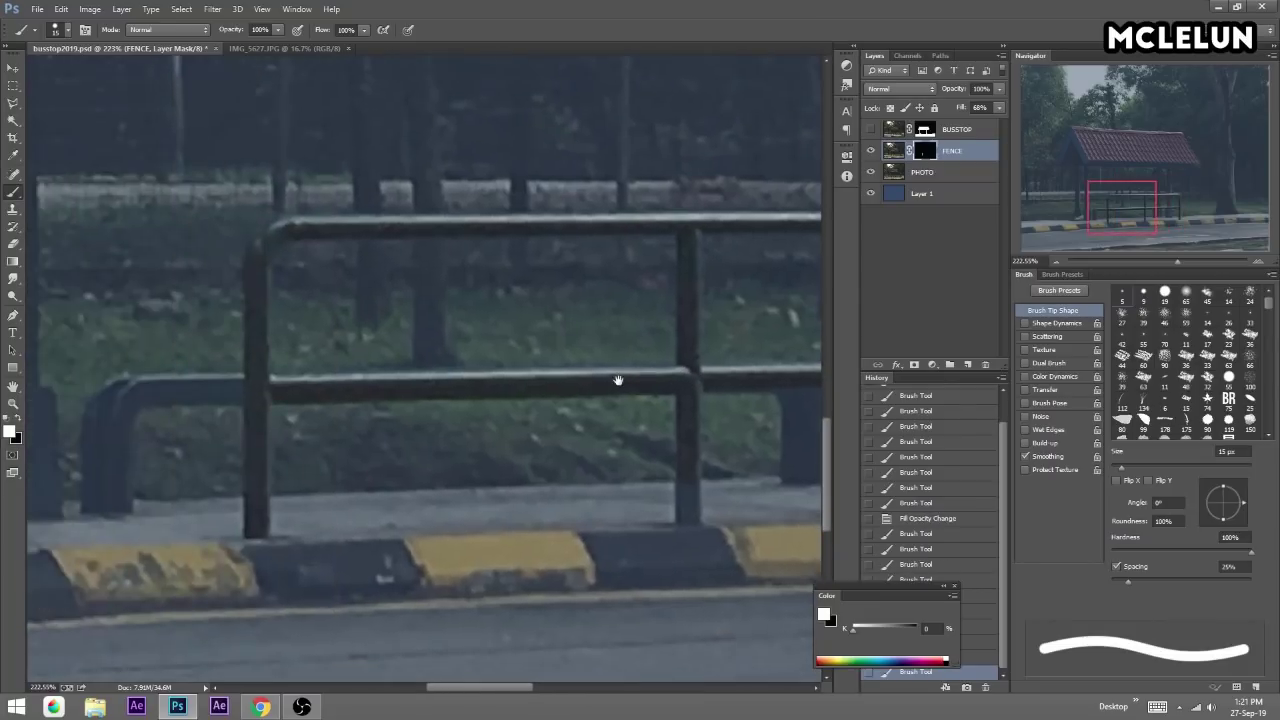
shift+click(275, 386)
shift+click(681, 236)
click(687, 232)
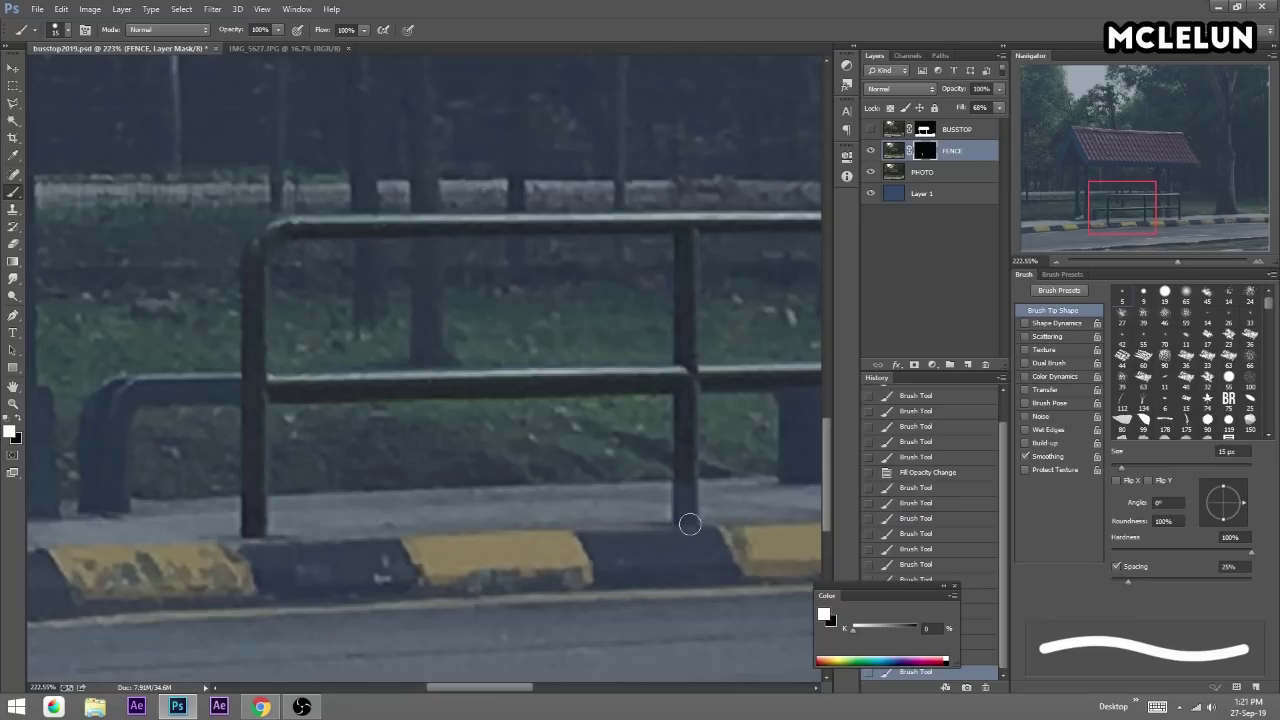
shift+click(684, 536)
Clean stray mask paint around the fence, alternating Eraser and Brush.
key(e)
click(689, 536)
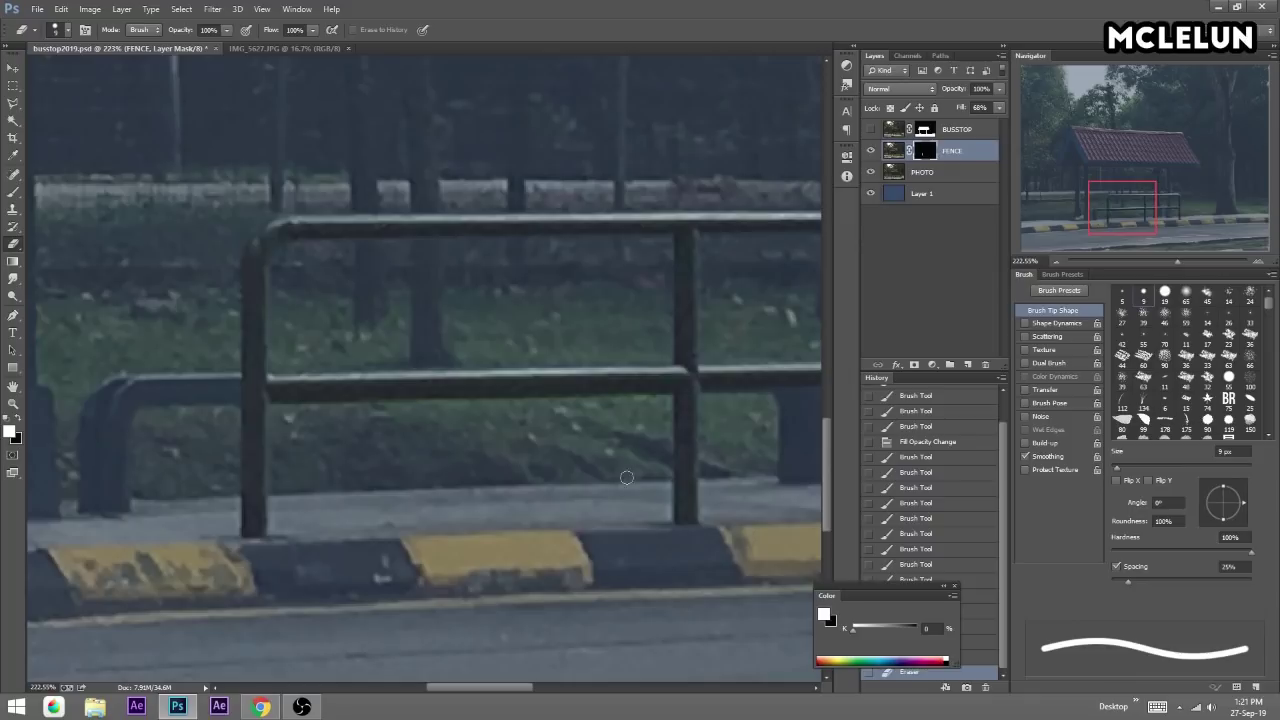
drag(705, 361, 658, 445)
key(b)
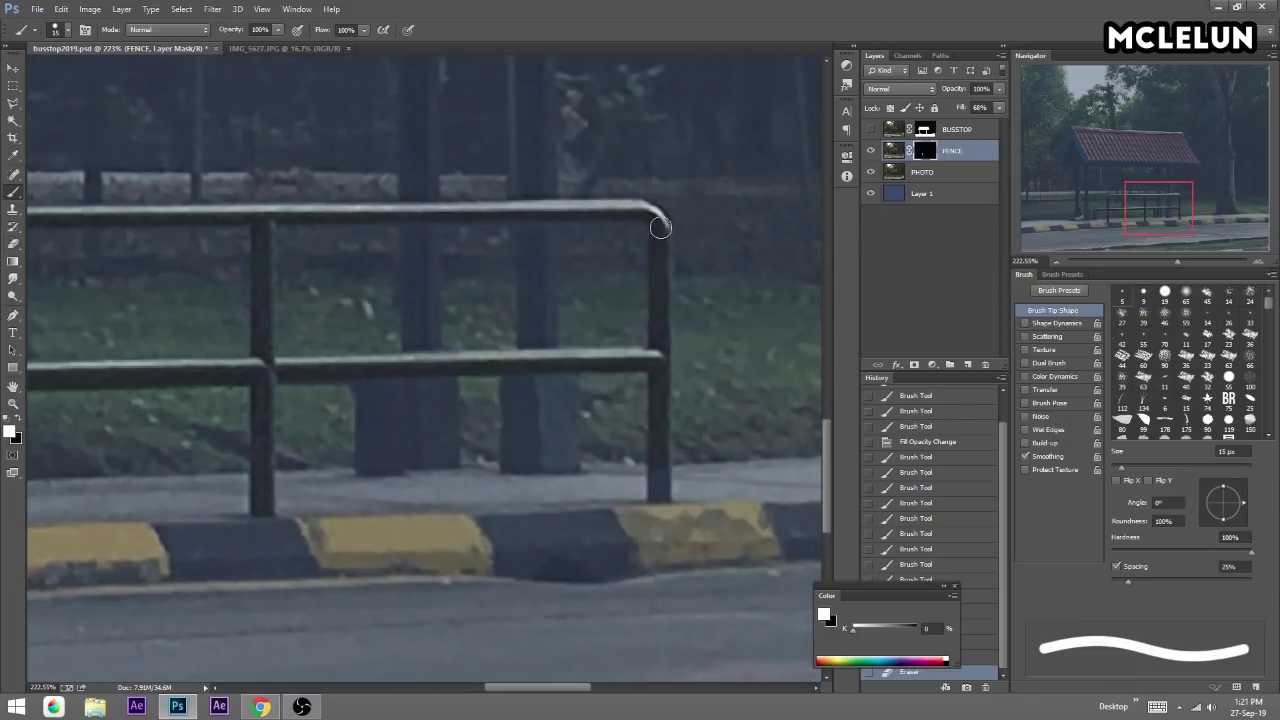
key(e)
mouse_move(619, 208)
mouse_down()
mouse_move(658, 228)
mouse_move(664, 252)
mouse_up()
key(b)
Paint in the post's base, then reset the view to about 74% zoom.
drag(659, 502, 660, 478)
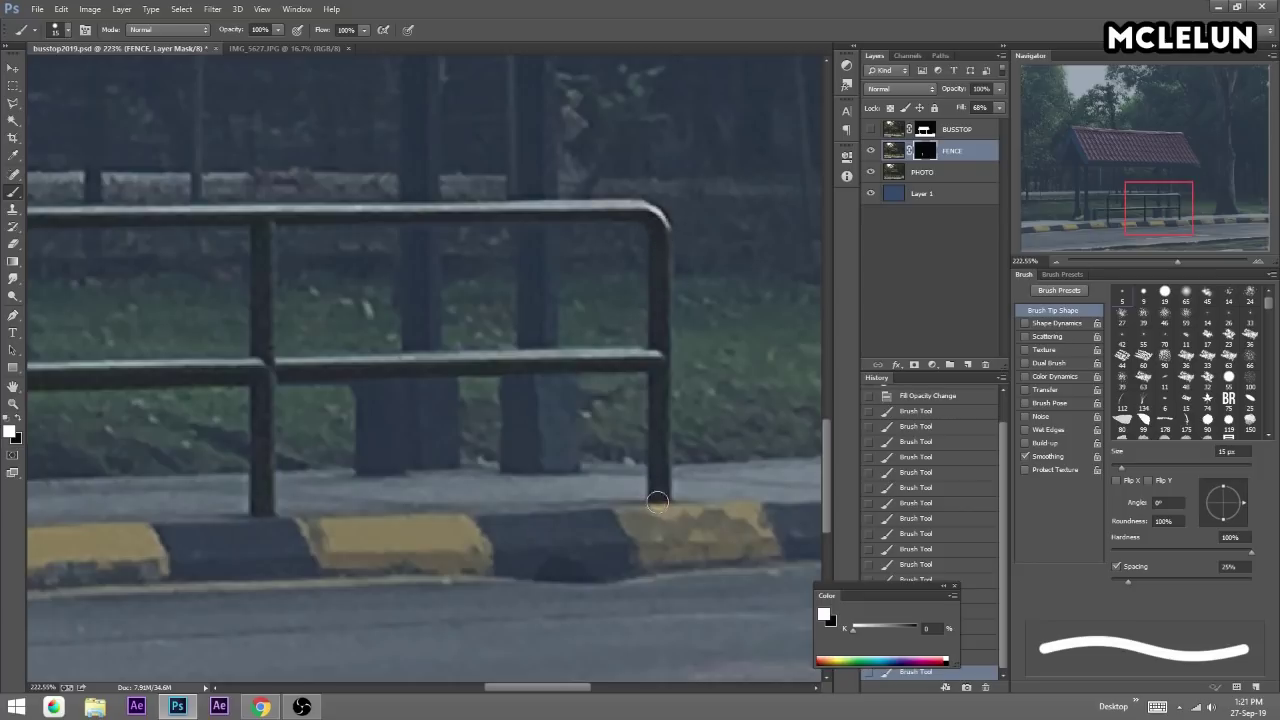
key(e)
drag(1179, 256, 1153, 256)
click(997, 110)
Lower PHOTO's fill to 27% and make BUSSTOP visible again.
drag(1012, 121, 1002, 124)
click(959, 175)
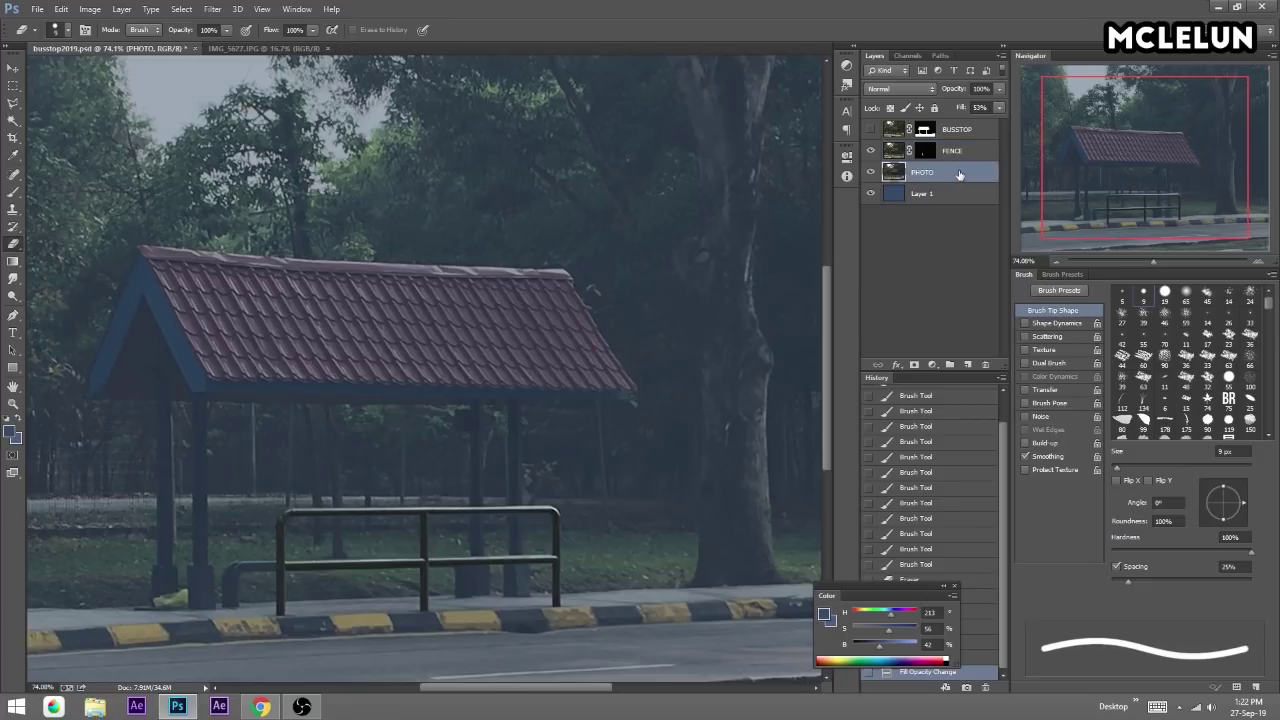
click(997, 107)
drag(969, 123, 898, 160)
click(871, 129)
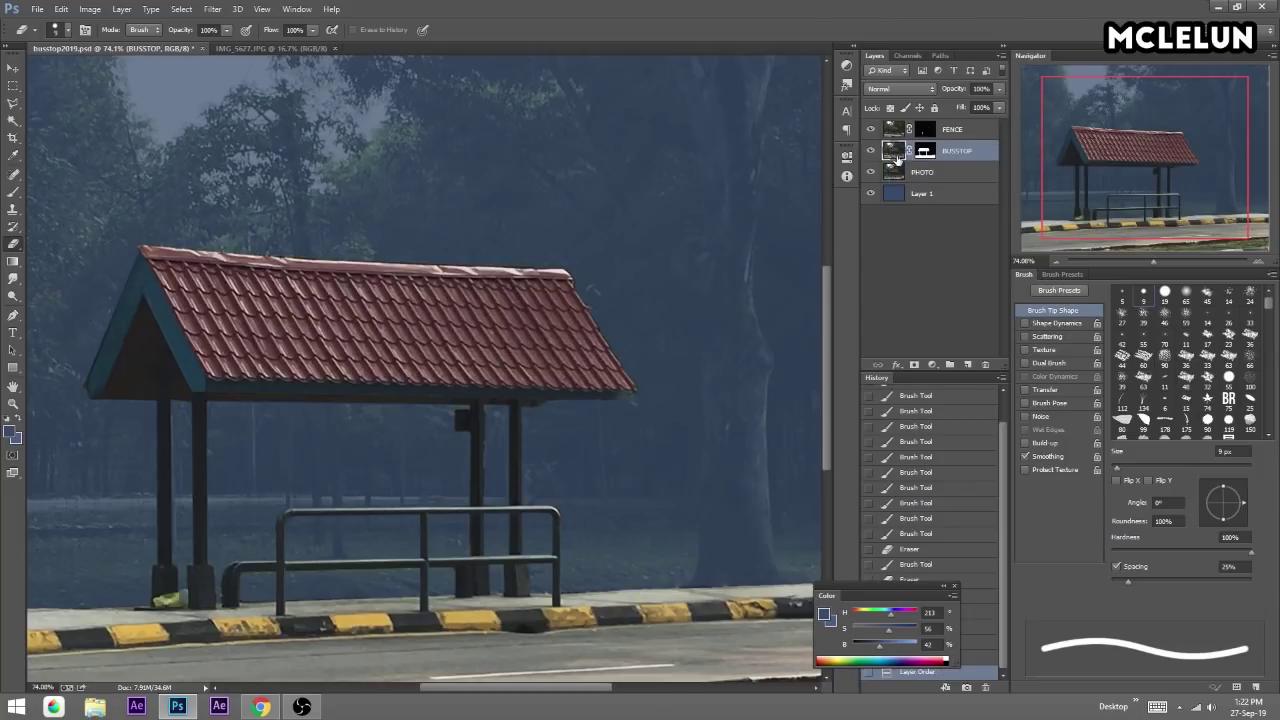
Frame the bus stop roof and duplicate PHOTO as PHOTO copy.
drag(1063, 163, 1004, 157)
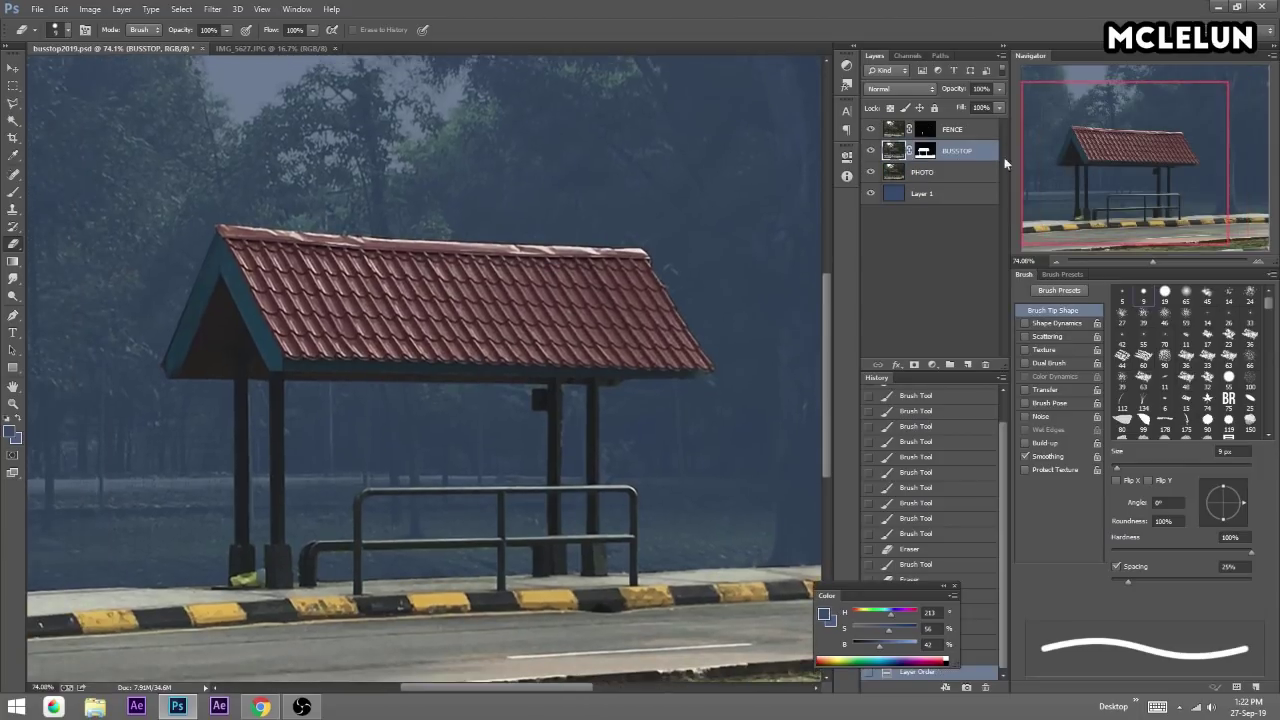
mouse_move(608, 184)
mouse_down()
mouse_move(618, 220)
mouse_move(801, 323)
mouse_up()
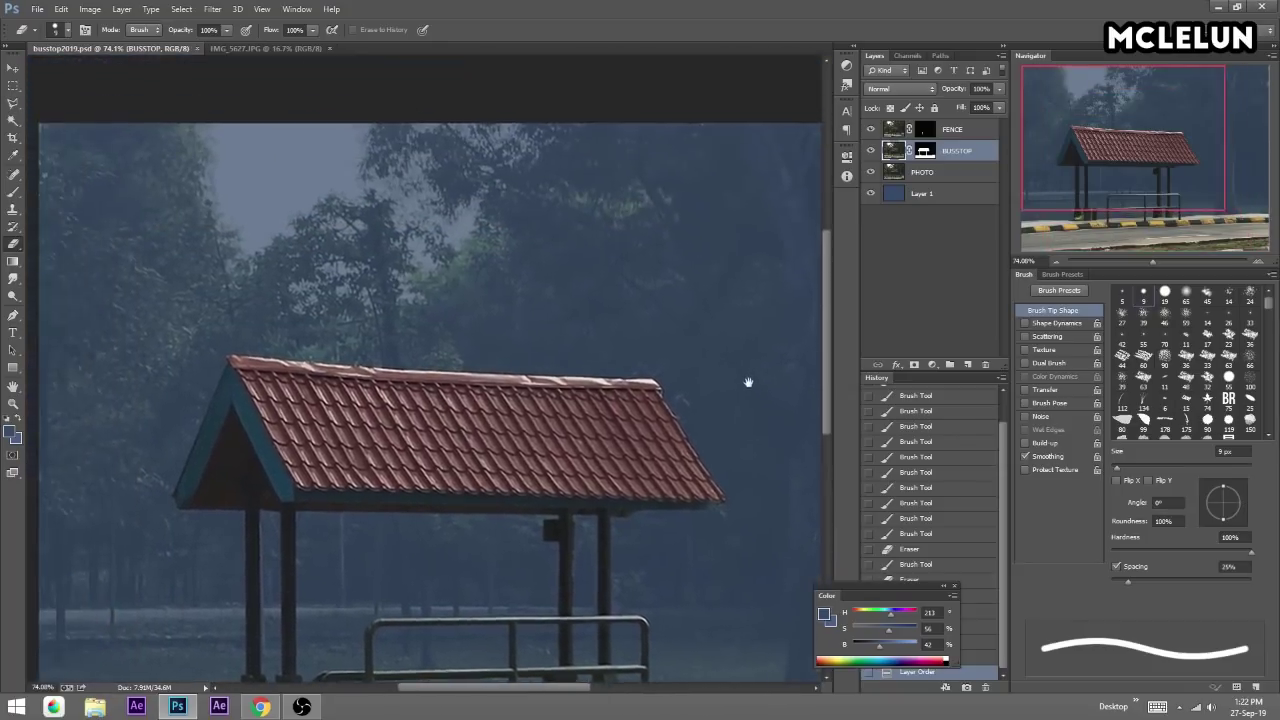
mouse_move(801, 323)
mouse_down()
mouse_move(564, 311)
mouse_move(563, 278)
mouse_up()
drag(918, 170, 949, 364)
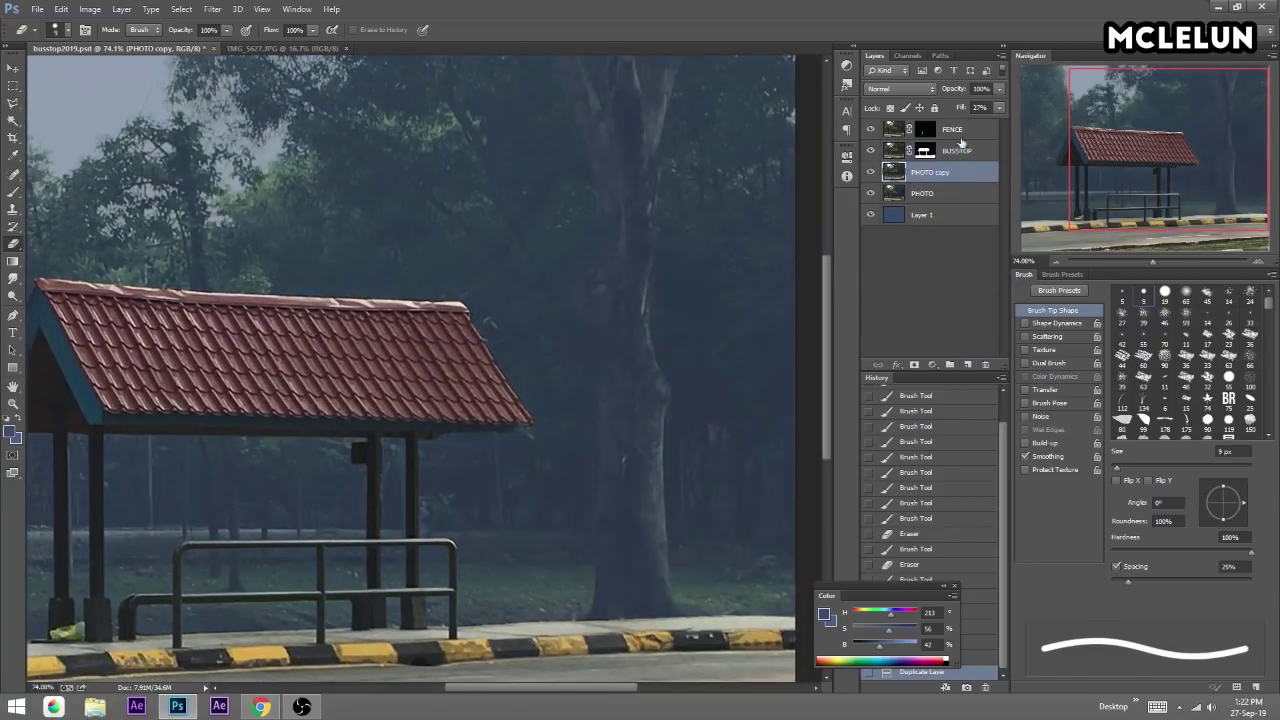
Set PHOTO copy's fill back to 100% and compare against the original PHOTO.
click(958, 150)
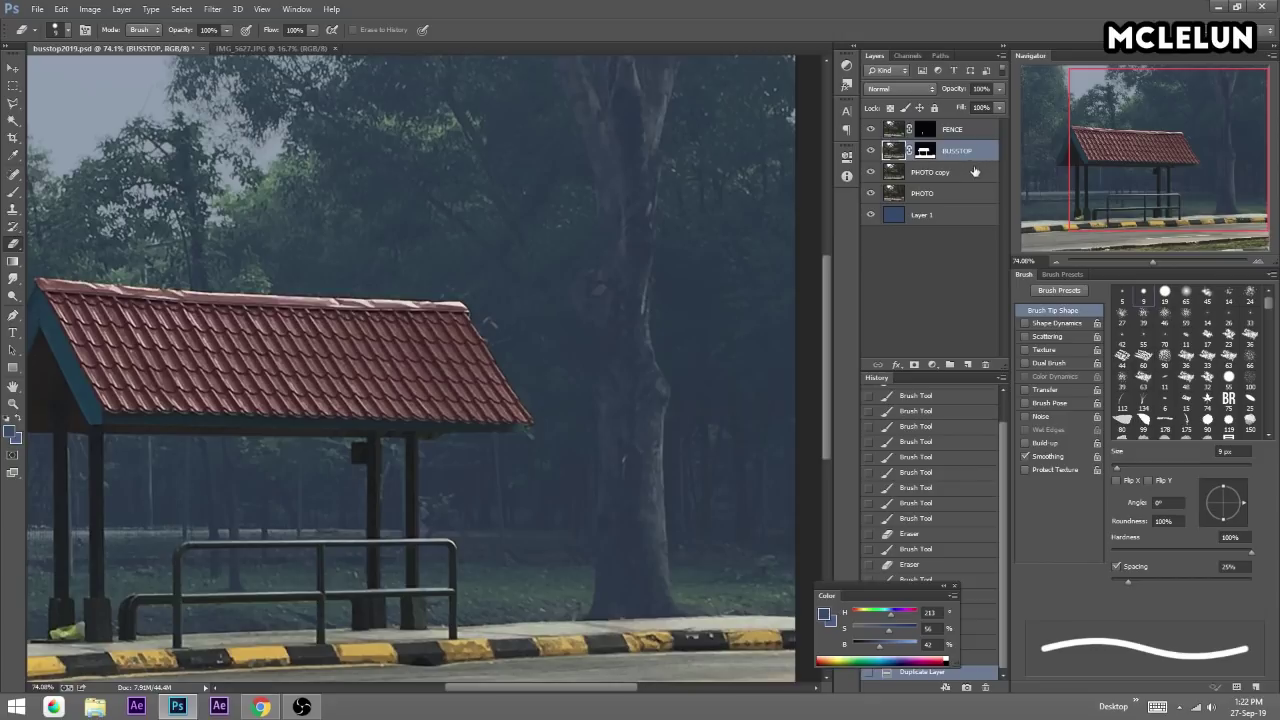
click(975, 172)
click(999, 107)
drag(995, 121, 1002, 127)
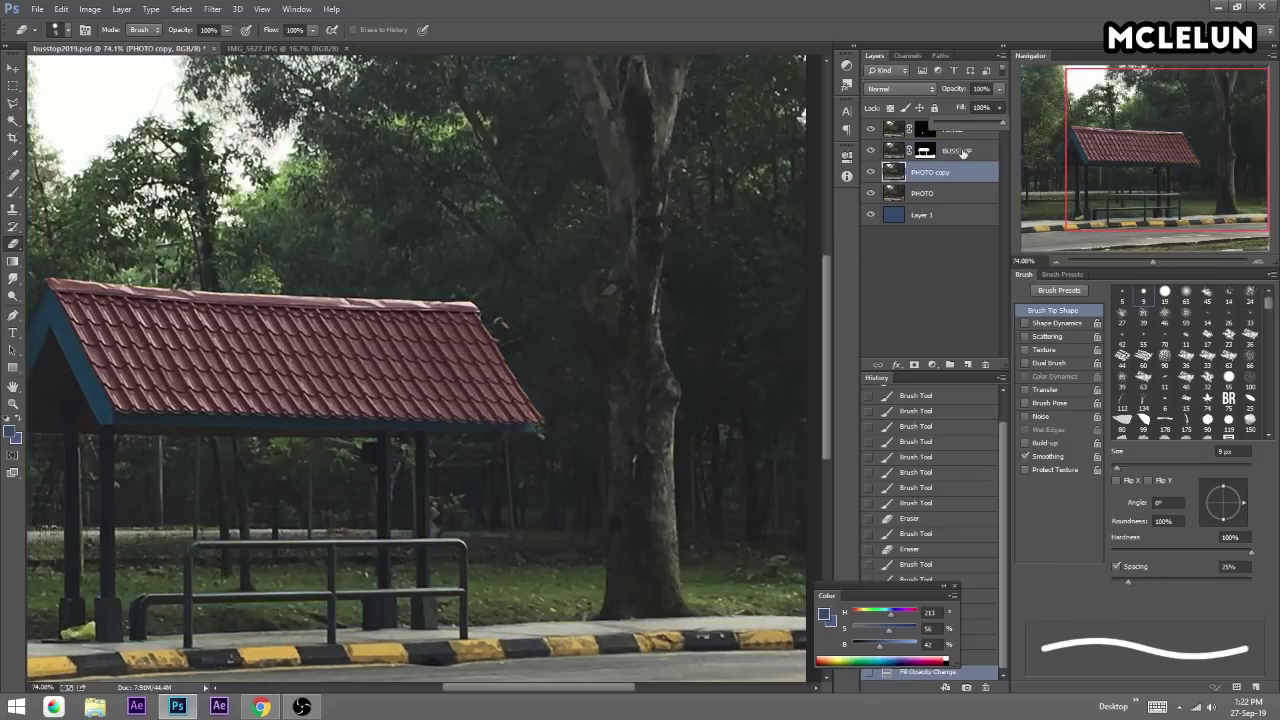
click(870, 189)
click(870, 189)
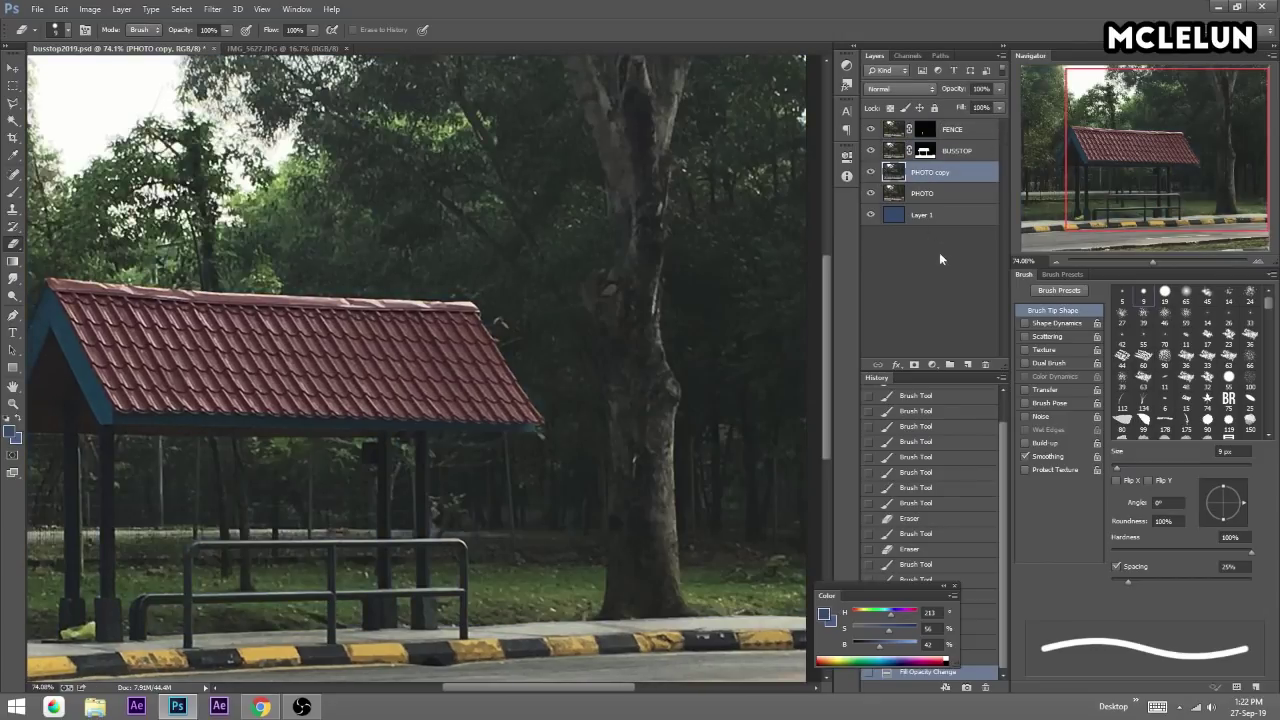
Add a black-filled layer mask to PHOTO copy and start painting with a larger brush.
click(913, 364)
key(ctrl+BackSpace)
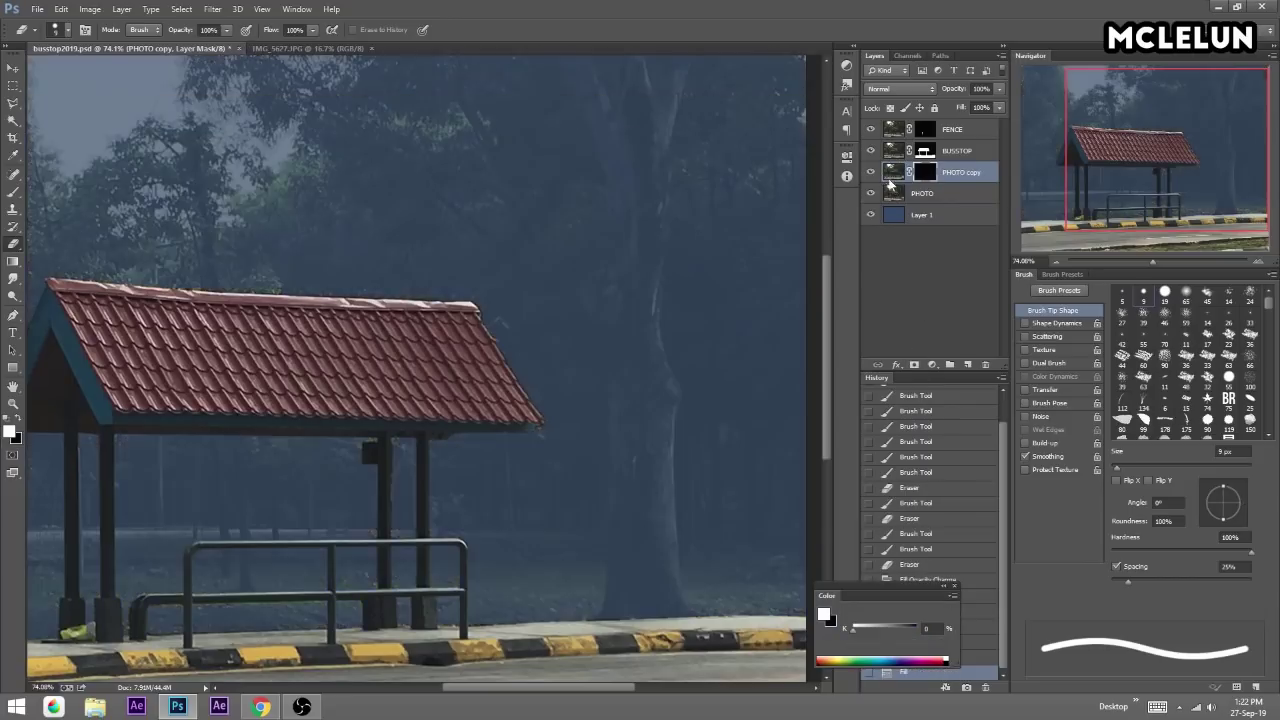
drag(649, 291, 596, 249)
key(b)
drag(590, 535, 582, 568)
key(bracketright)
key(bracketright)
key(bracketright)
key(bracketright)
key(bracketright)
Reveal the tree trunk up to the top edge on the PHOTO copy mask.
mouse_move(556, 578)
mouse_down()
mouse_move(579, 541)
mouse_move(592, 370)
mouse_up()
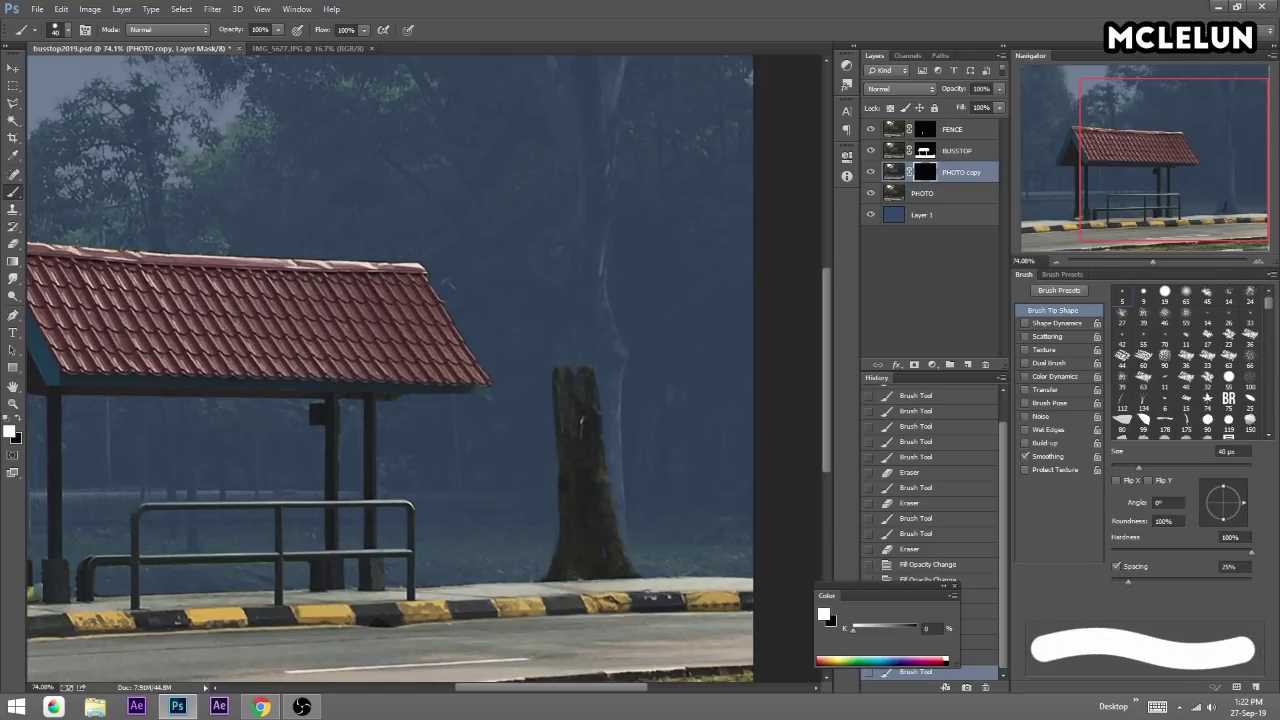
mouse_move(604, 418)
mouse_down()
mouse_move(604, 364)
mouse_move(615, 362)
mouse_move(586, 277)
mouse_up()
key(bracketleft)
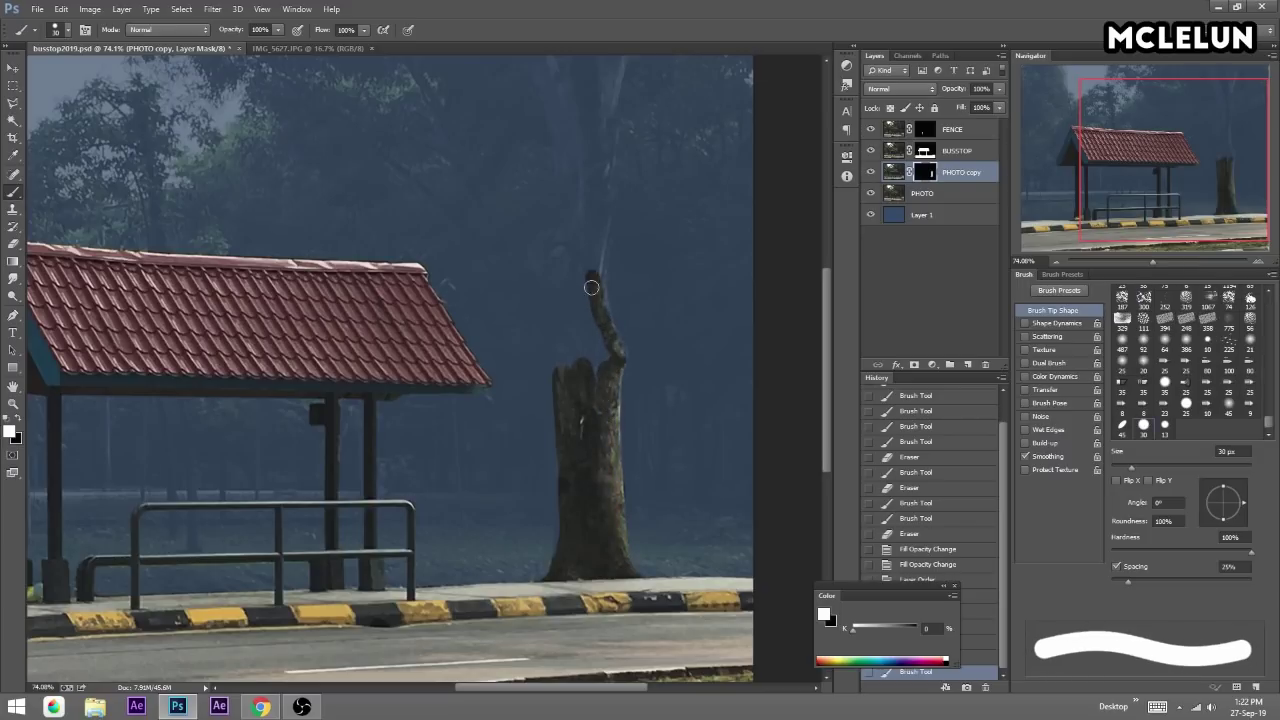
key(bracketright)
key(bracketright)
drag(580, 337, 586, 340)
scroll(583, 425, up, 3)
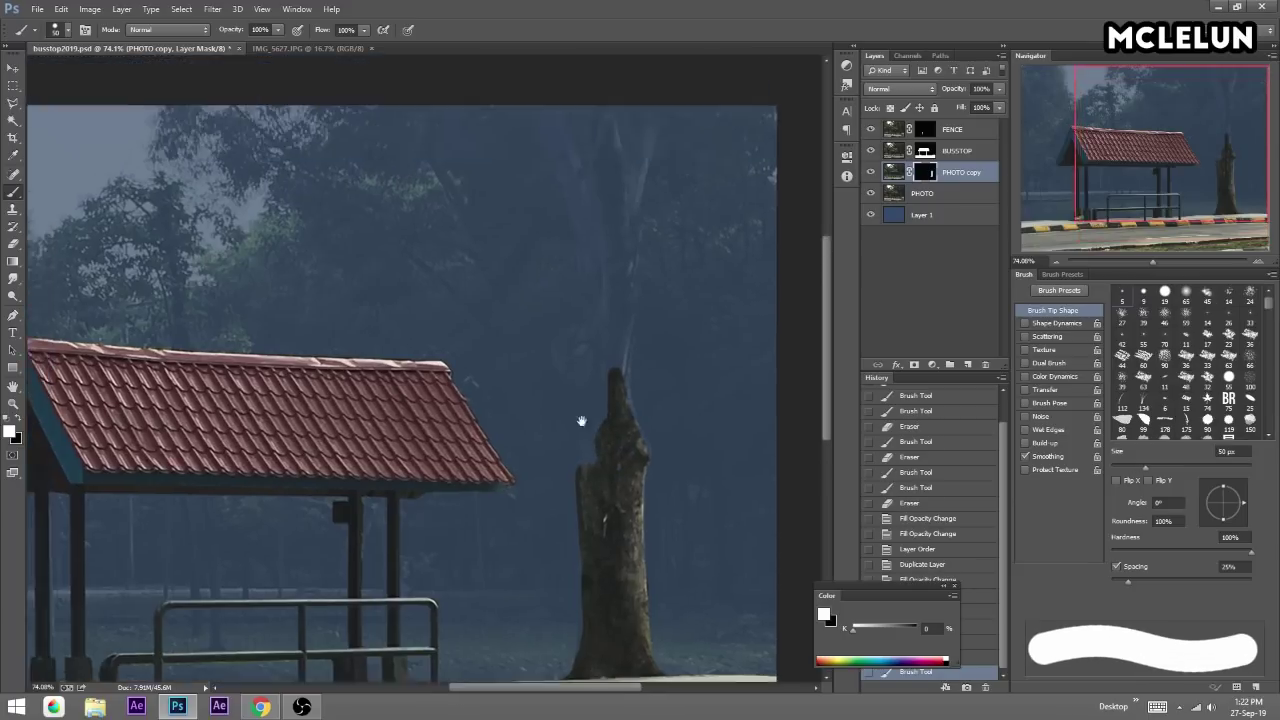
scroll(620, 480, up, 2)
mouse_move(632, 530)
mouse_down()
mouse_move(626, 343)
mouse_move(565, 190)
mouse_move(632, 272)
mouse_up()
key(bracketleft)
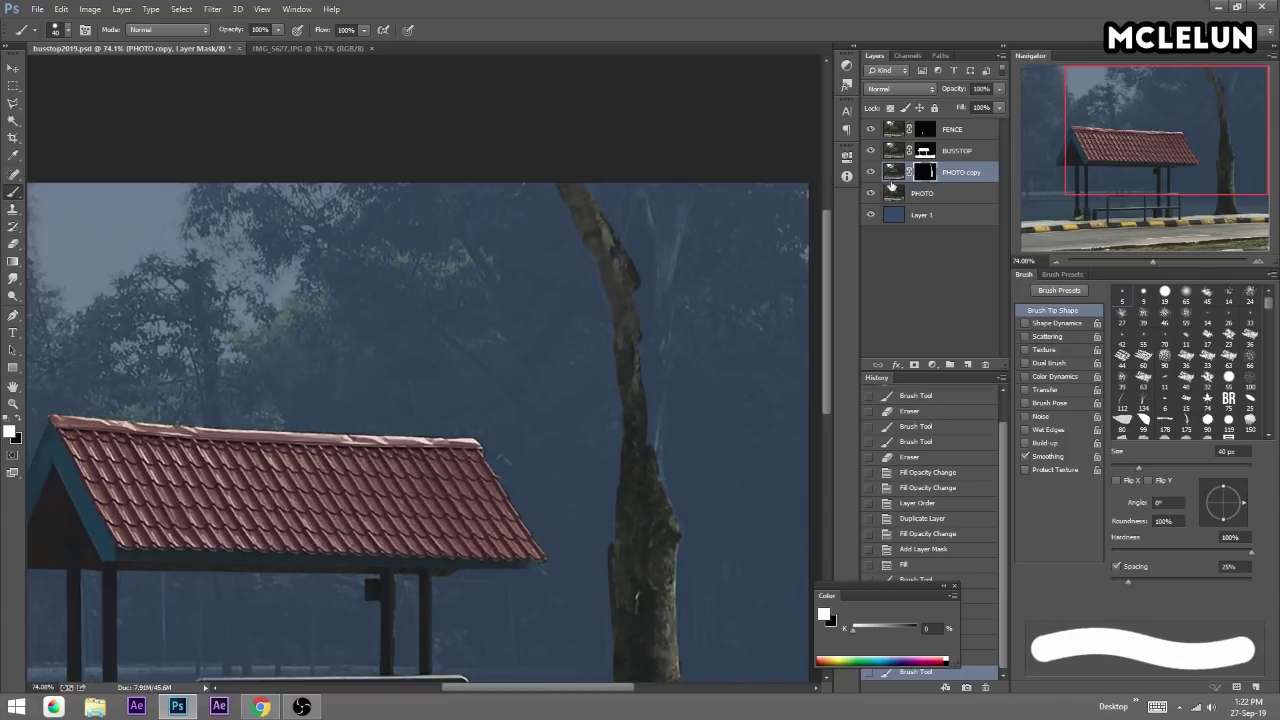
Fade PHOTO's fill to check coverage, then paint more of the trunk.
click(922, 196)
click(1000, 107)
drag(987, 121, 1000, 125)
click(924, 172)
mouse_move(623, 271)
mouse_down()
mouse_move(633, 205)
mouse_move(651, 271)
mouse_move(684, 192)
mouse_move(646, 256)
mouse_move(640, 434)
mouse_move(606, 429)
mouse_move(624, 438)
mouse_up()
Raise PHOTO's fill to 100% and go back to the PHOTO copy mask.
click(928, 194)
click(997, 108)
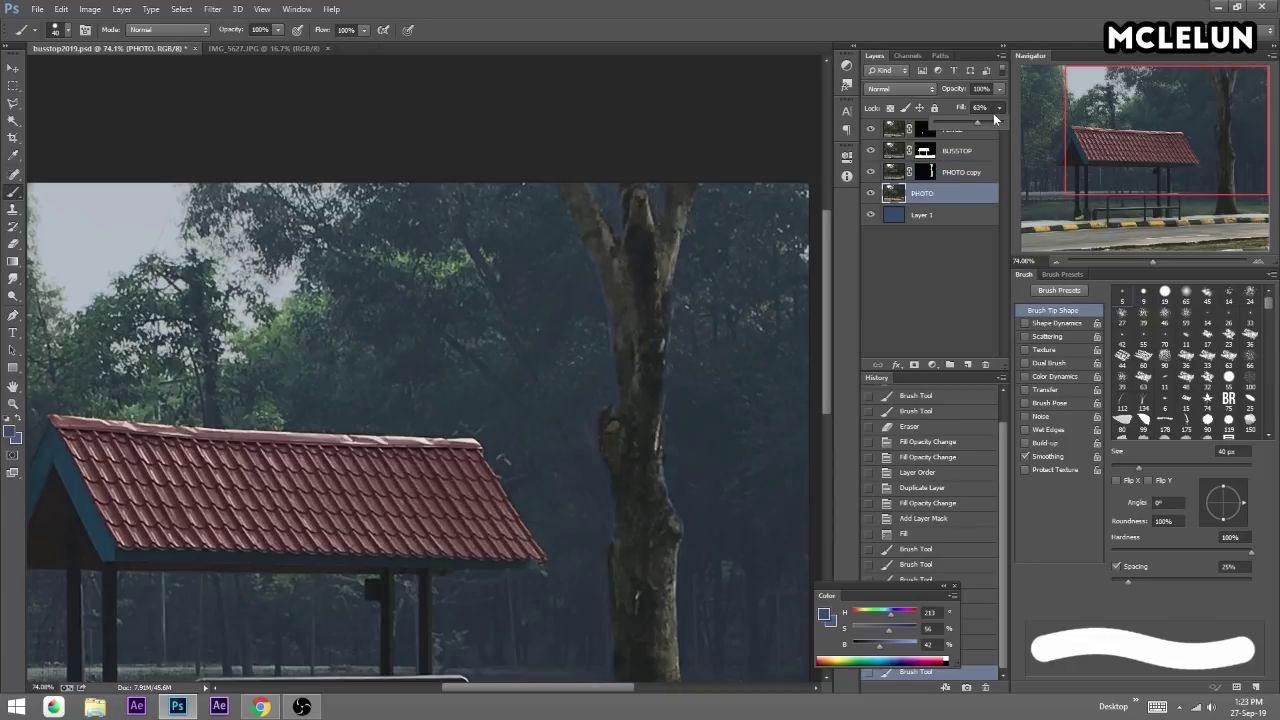
drag(999, 120, 1004, 122)
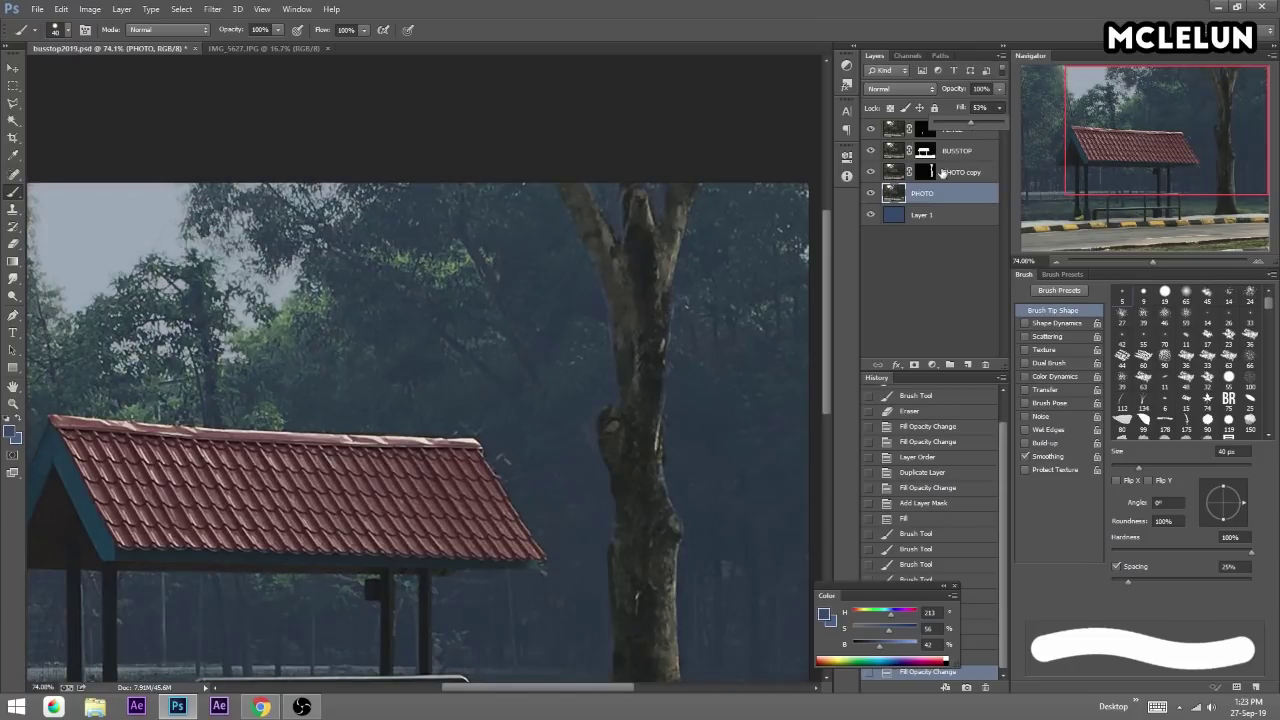
click(918, 174)
Repaint the trunk's edges and erase the excess along its left side.
drag(591, 429, 595, 438)
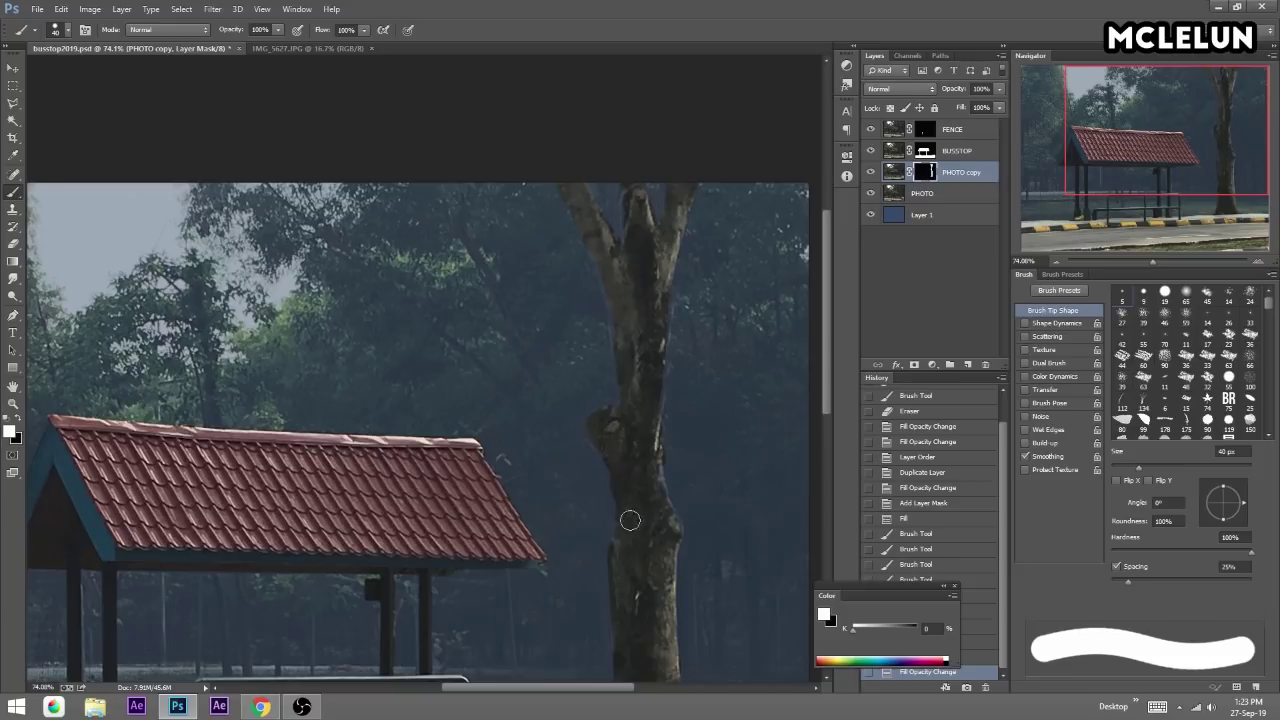
drag(655, 304, 629, 289)
mouse_move(634, 423)
mouse_down()
mouse_move(641, 245)
mouse_move(610, 280)
mouse_up()
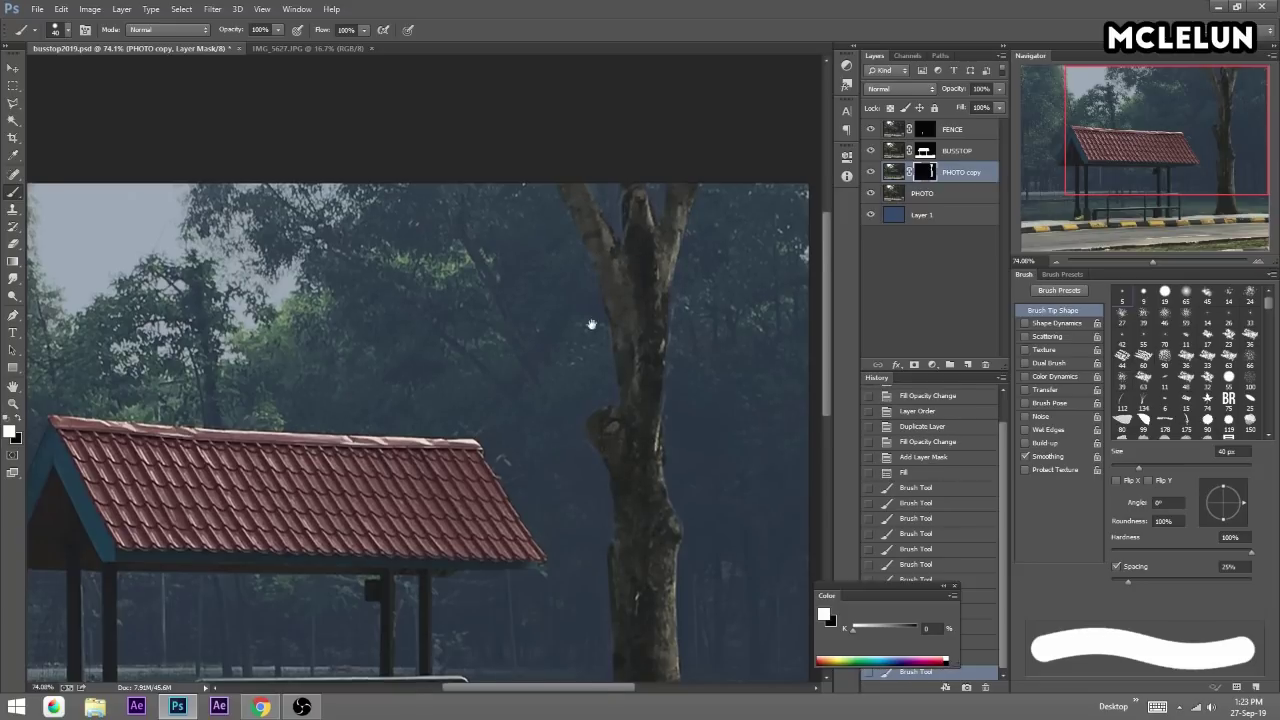
drag(591, 324, 593, 189)
mouse_move(634, 588)
mouse_down()
mouse_move(601, 357)
mouse_move(622, 560)
mouse_up()
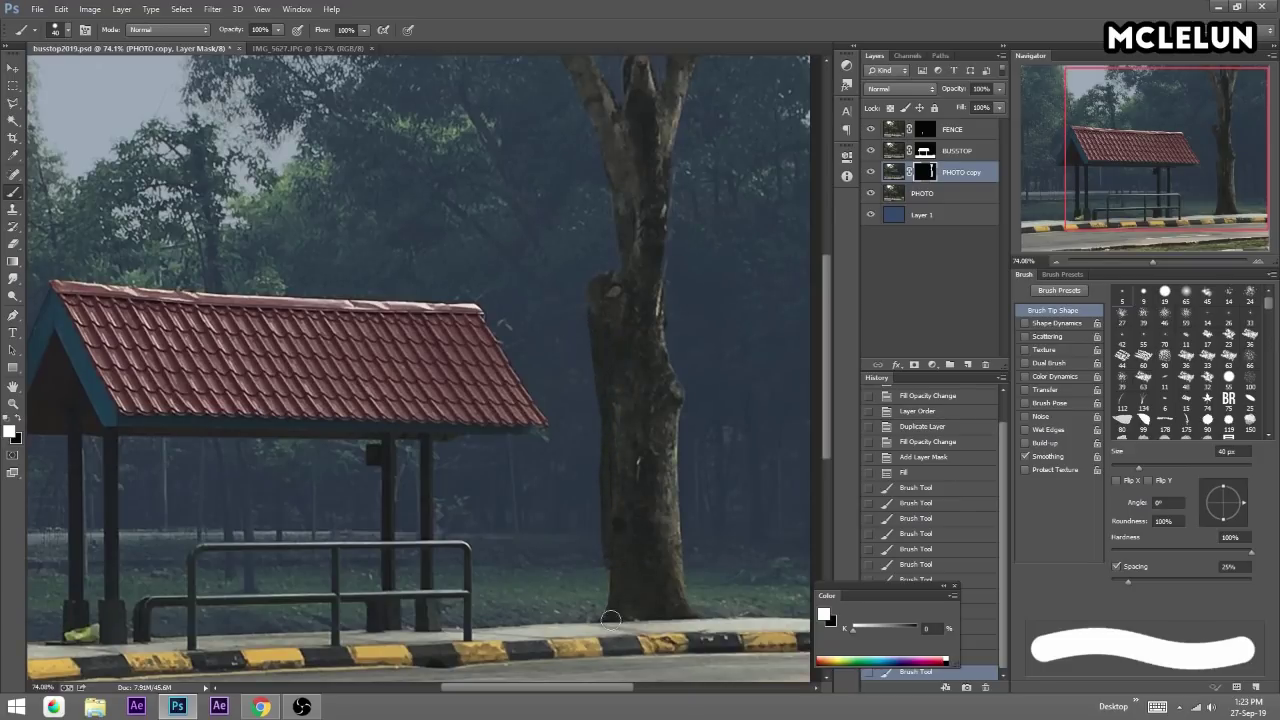
key(e)
drag(599, 457, 606, 566)
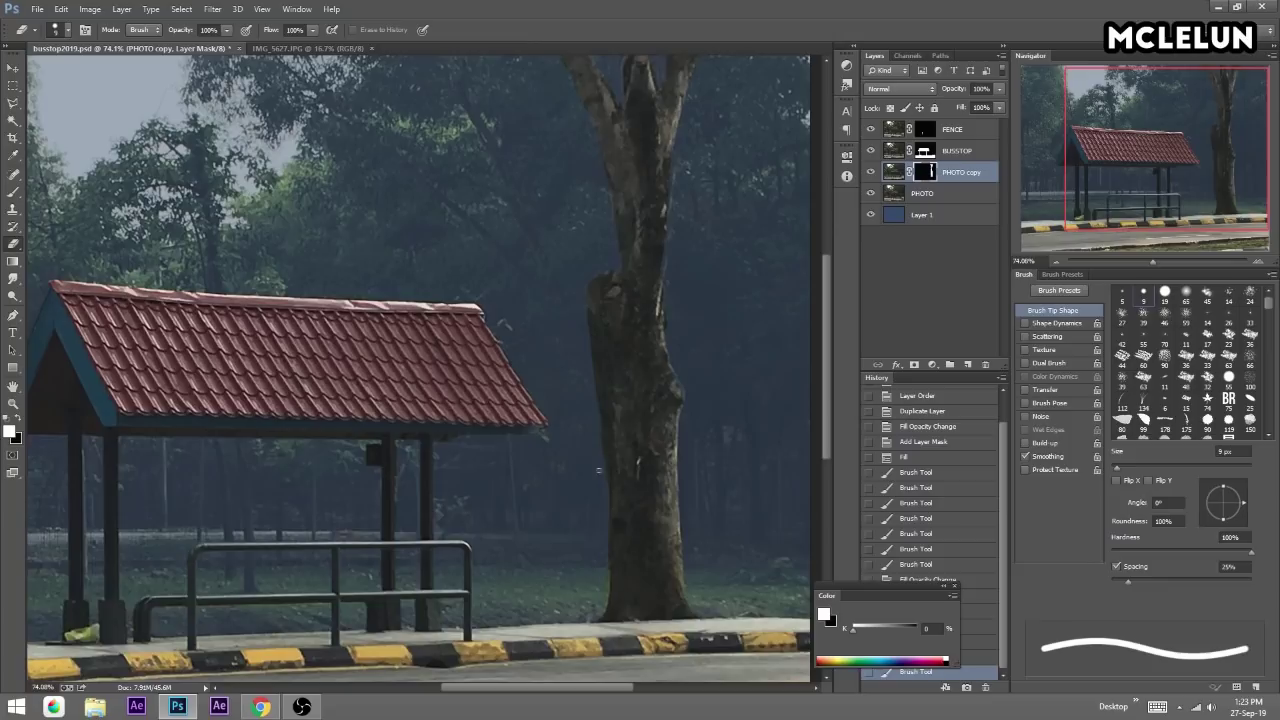
drag(586, 466, 610, 572)
key(b)
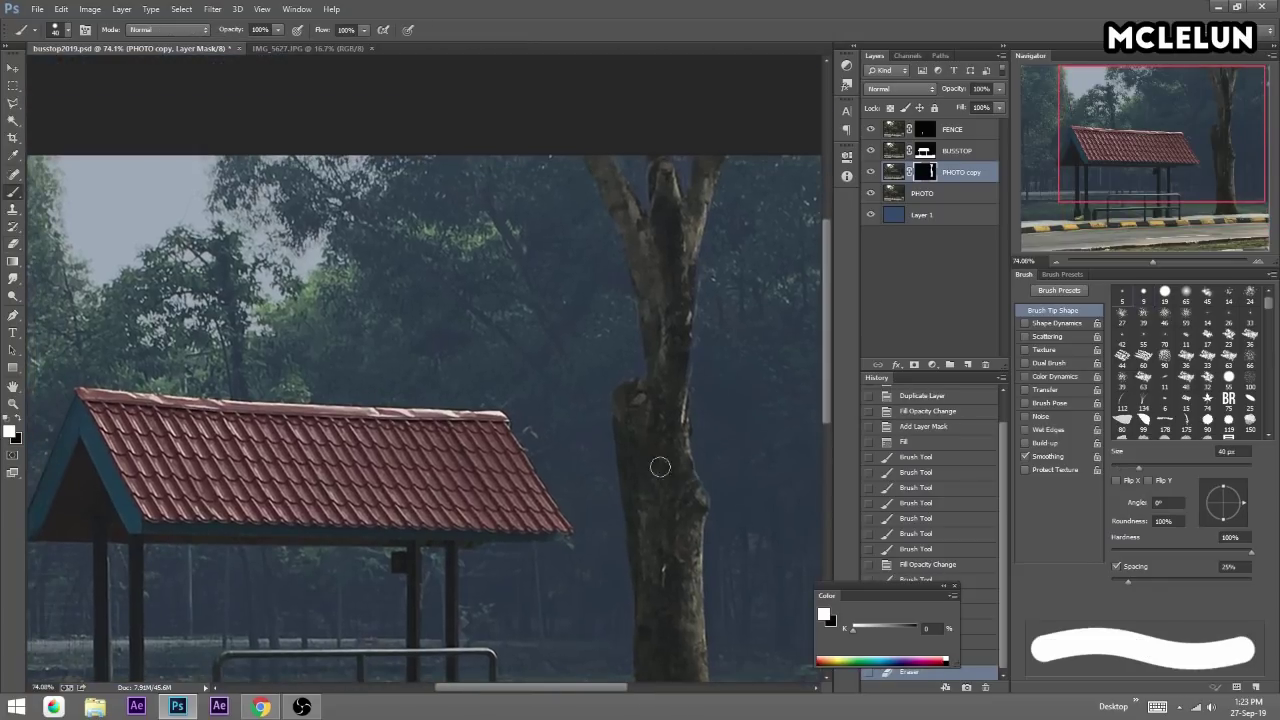
Paint the branch running up-left from the trunk with a progressively smaller brush.
key(bracketleft)
key(bracketleft)
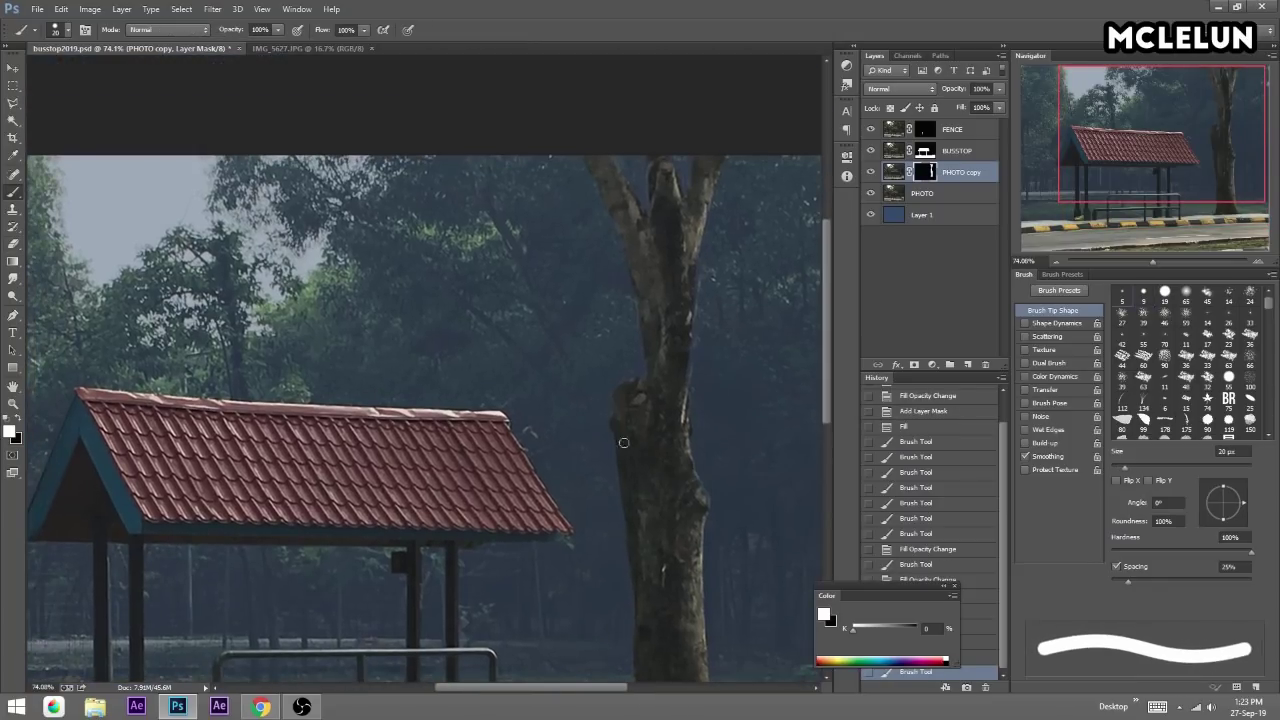
drag(602, 413, 534, 294)
key(bracketleft)
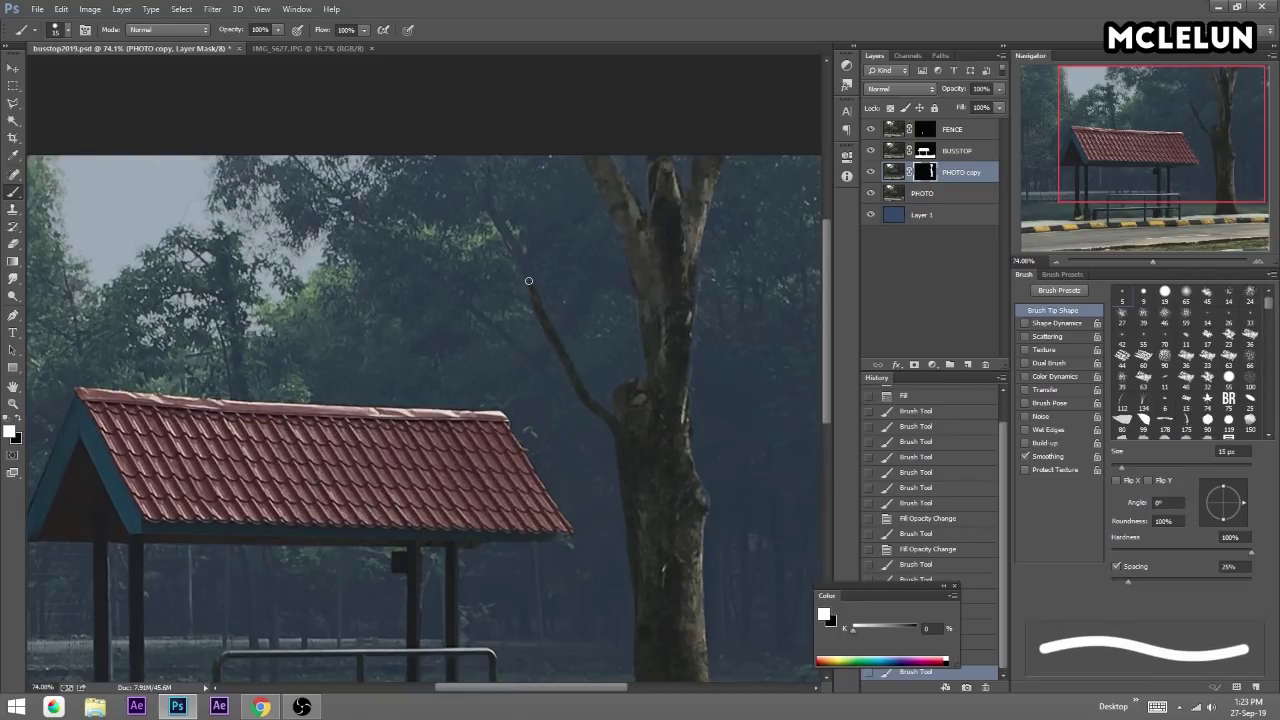
key(bracketleft)
drag(486, 210, 487, 208)
key(bracketleft)
key(bracketright)
key(bracketright)
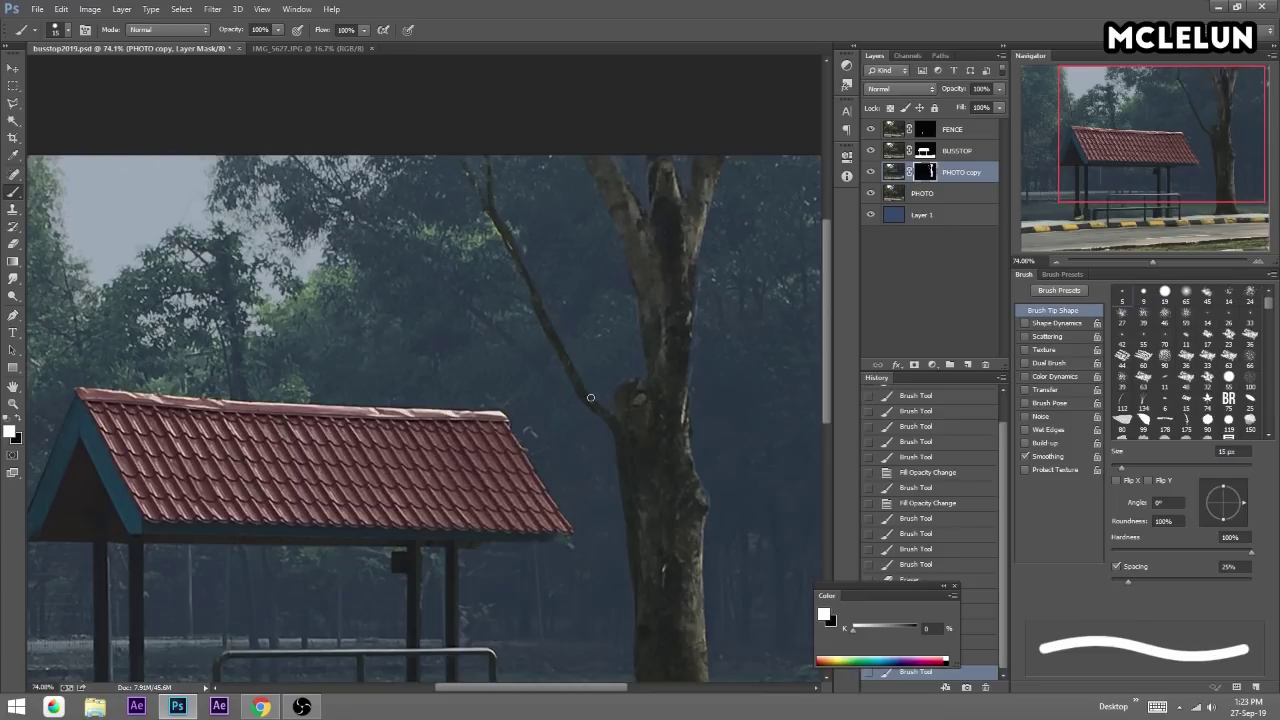
key(bracketleft)
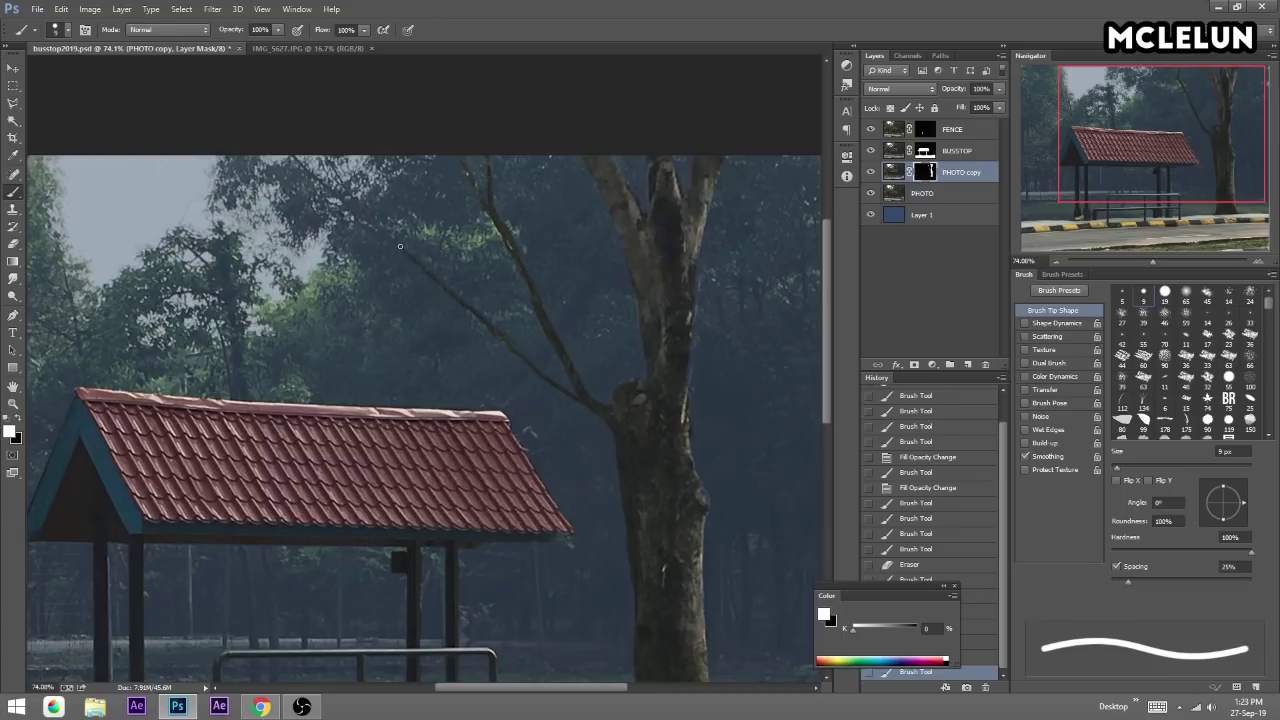
Dab in the thin branches, finishing with a 25 px brush.
click(376, 226)
key(bracketleft)
key(bracketleft)
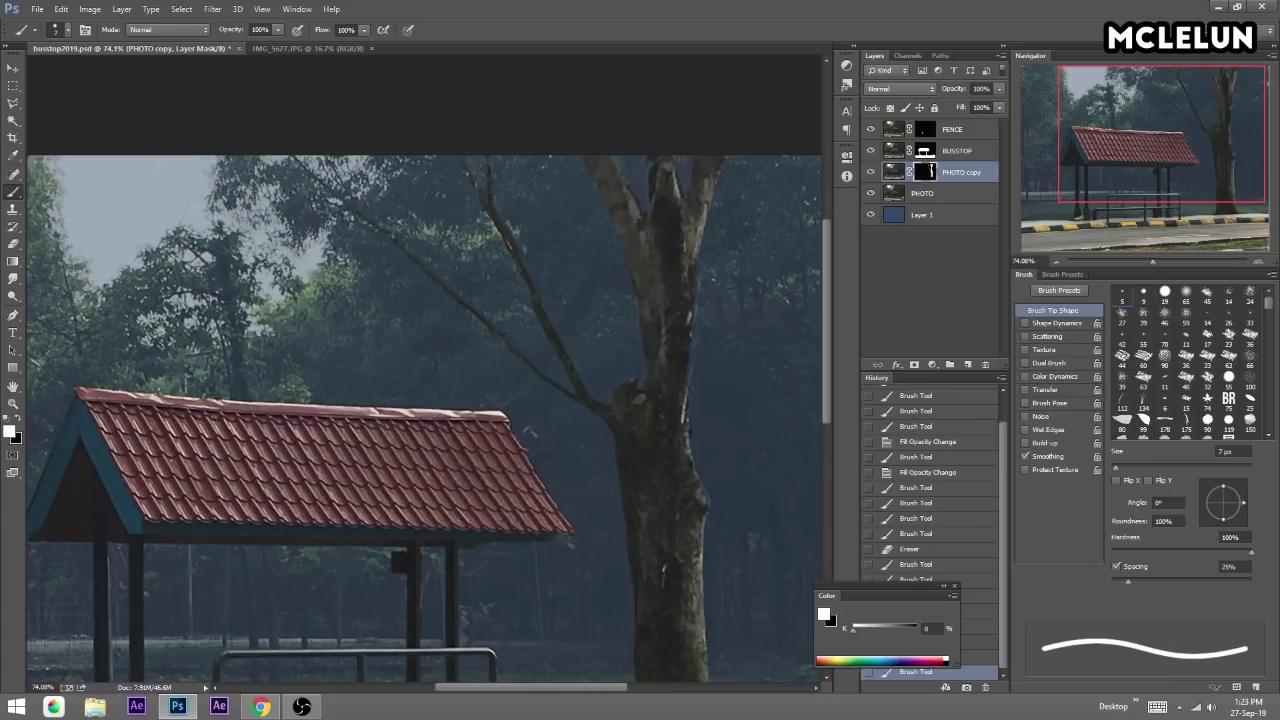
click(527, 432)
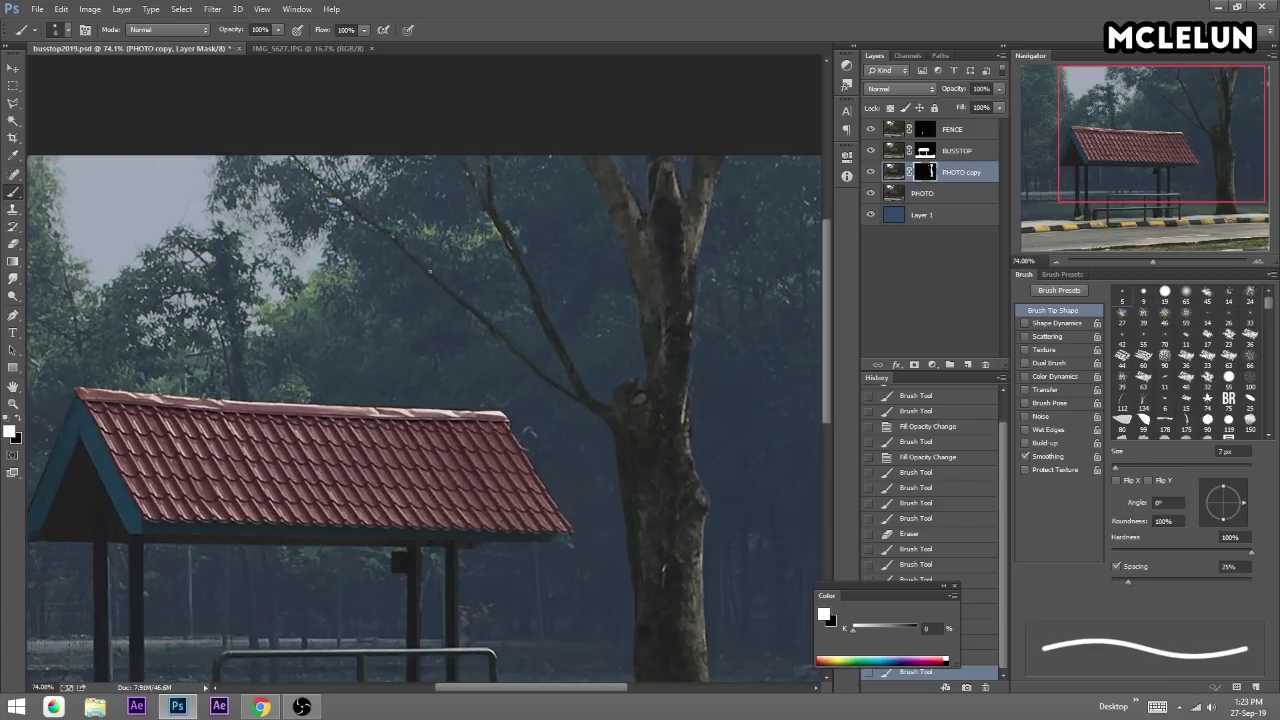
click(386, 234)
click(609, 386)
click(619, 398)
key(bracketright)
key(bracketright)
key(bracketright)
key(bracketright)
key(bracketright)
key(bracketright)
Restore PHOTO's fill to full, move it to the top of the stack and hide it.
click(913, 195)
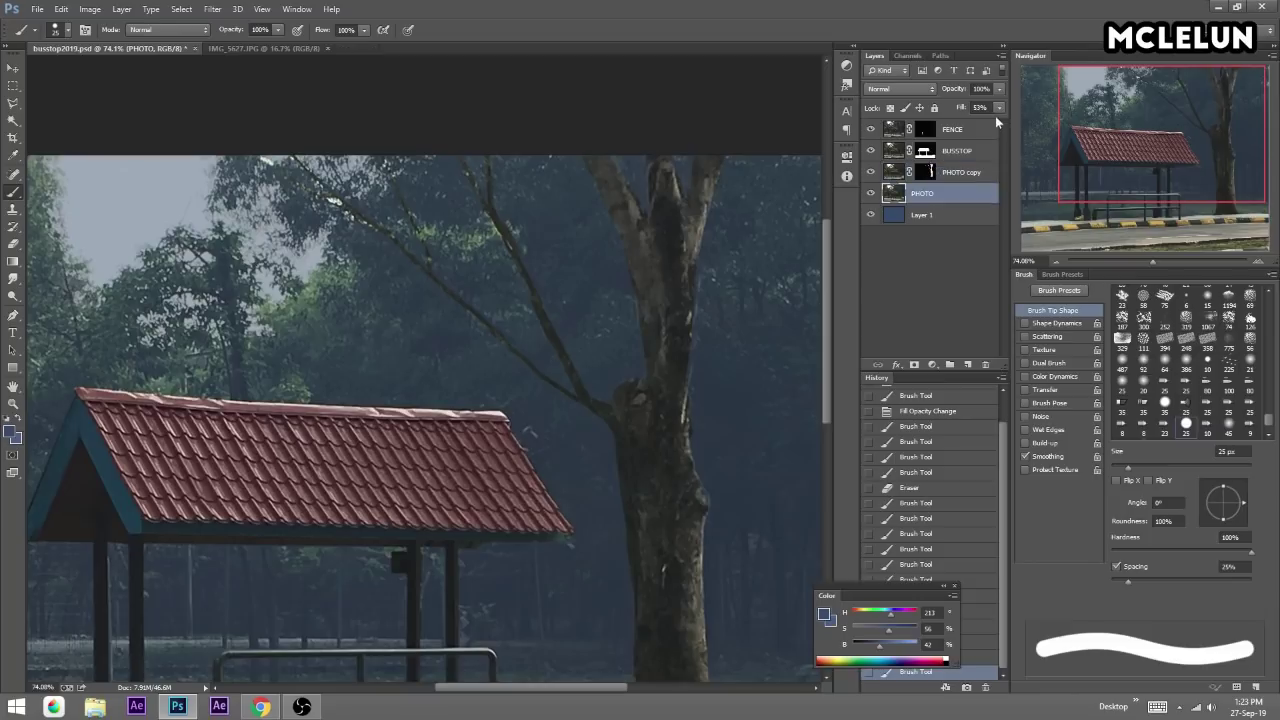
drag(994, 120, 966, 122)
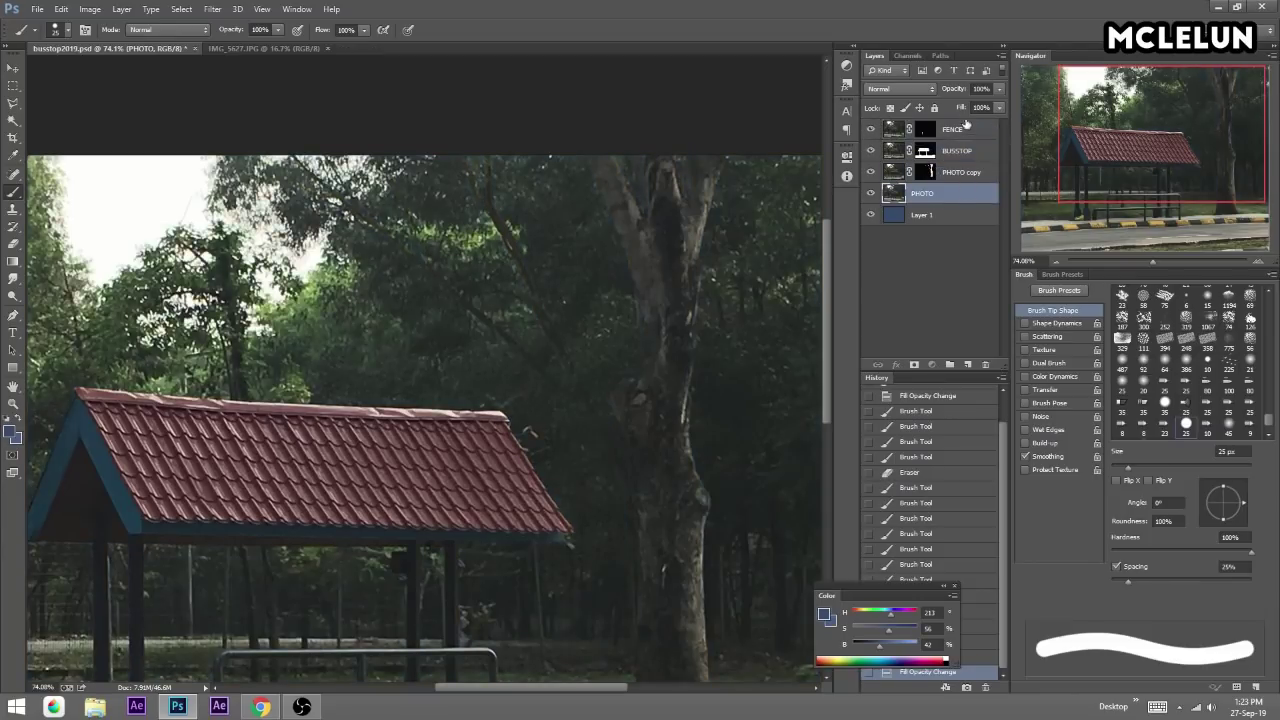
drag(908, 199, 916, 124)
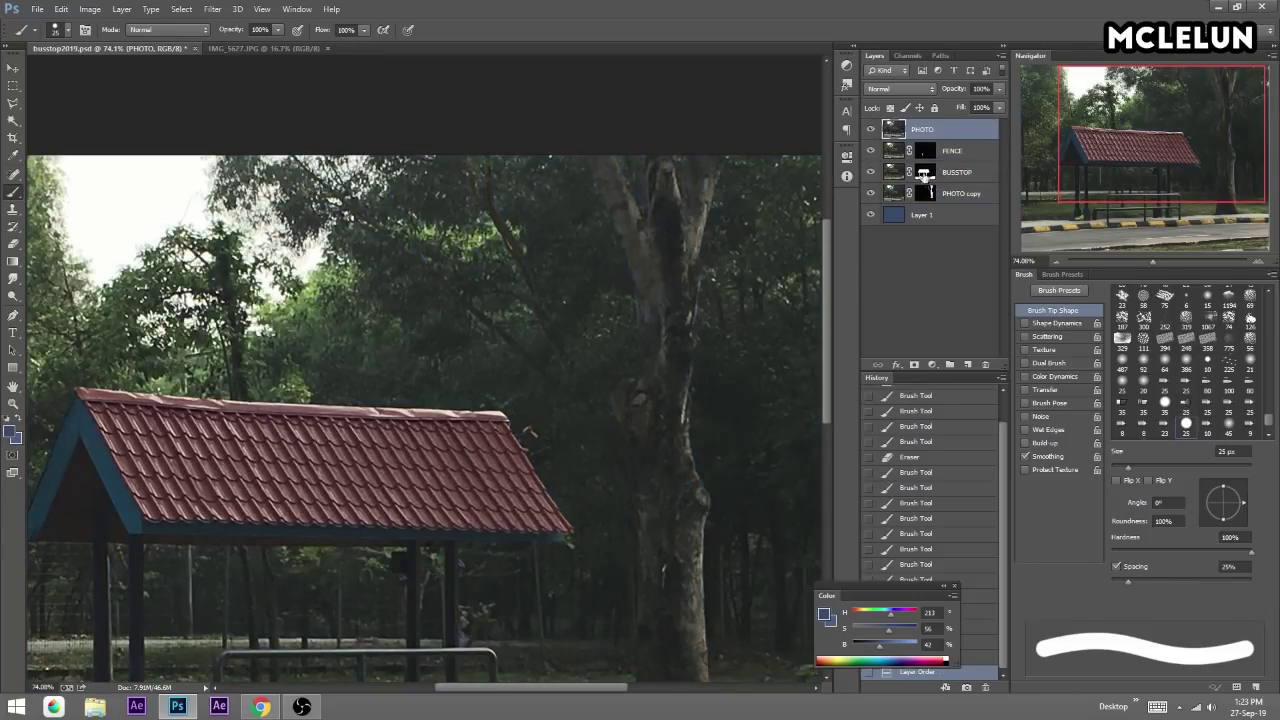
click(871, 128)
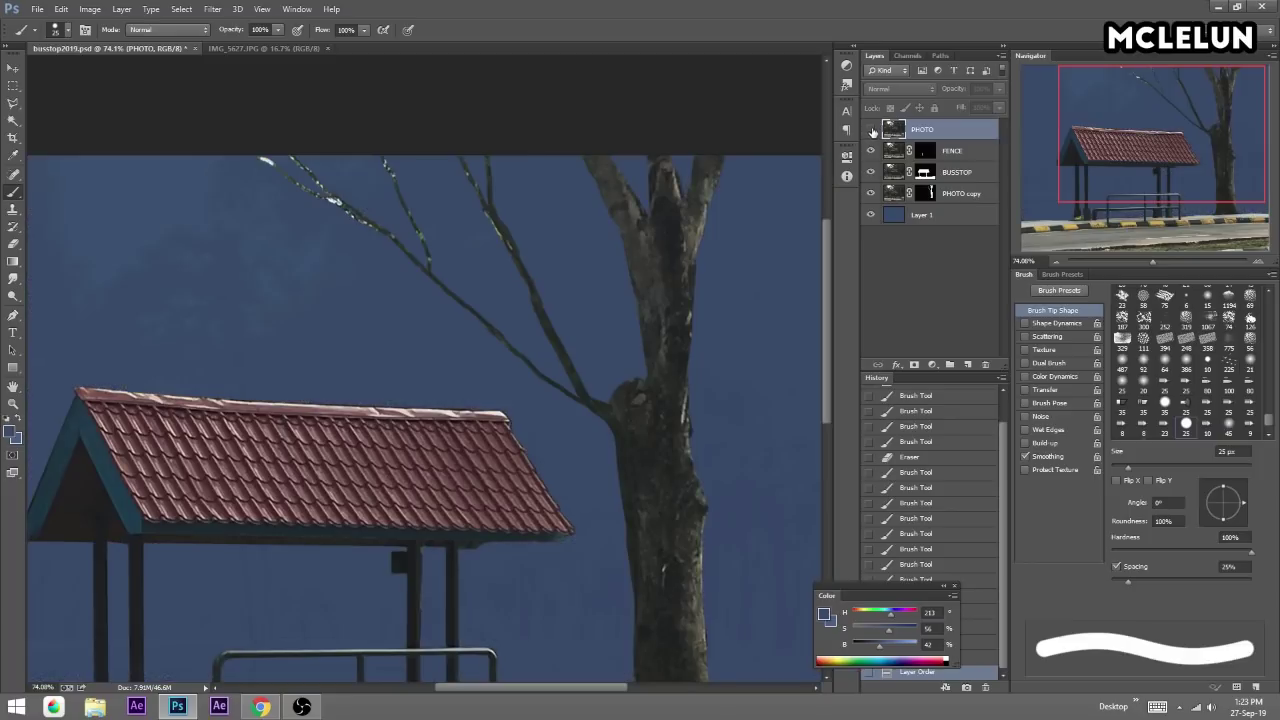
Paint and erase the trunk's left edge on the PHOTO copy mask.
click(928, 193)
key(bracketright)
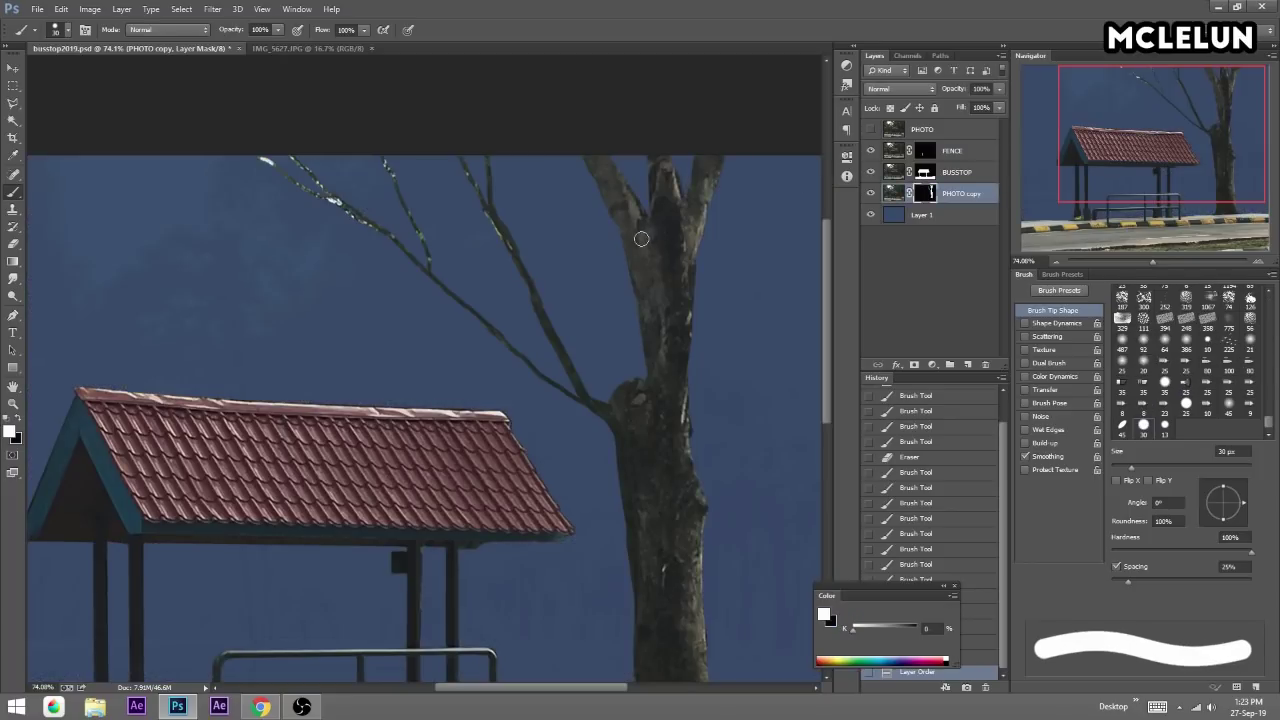
drag(640, 294, 633, 390)
mouse_move(630, 262)
mouse_down()
mouse_move(632, 426)
mouse_move(700, 426)
mouse_up()
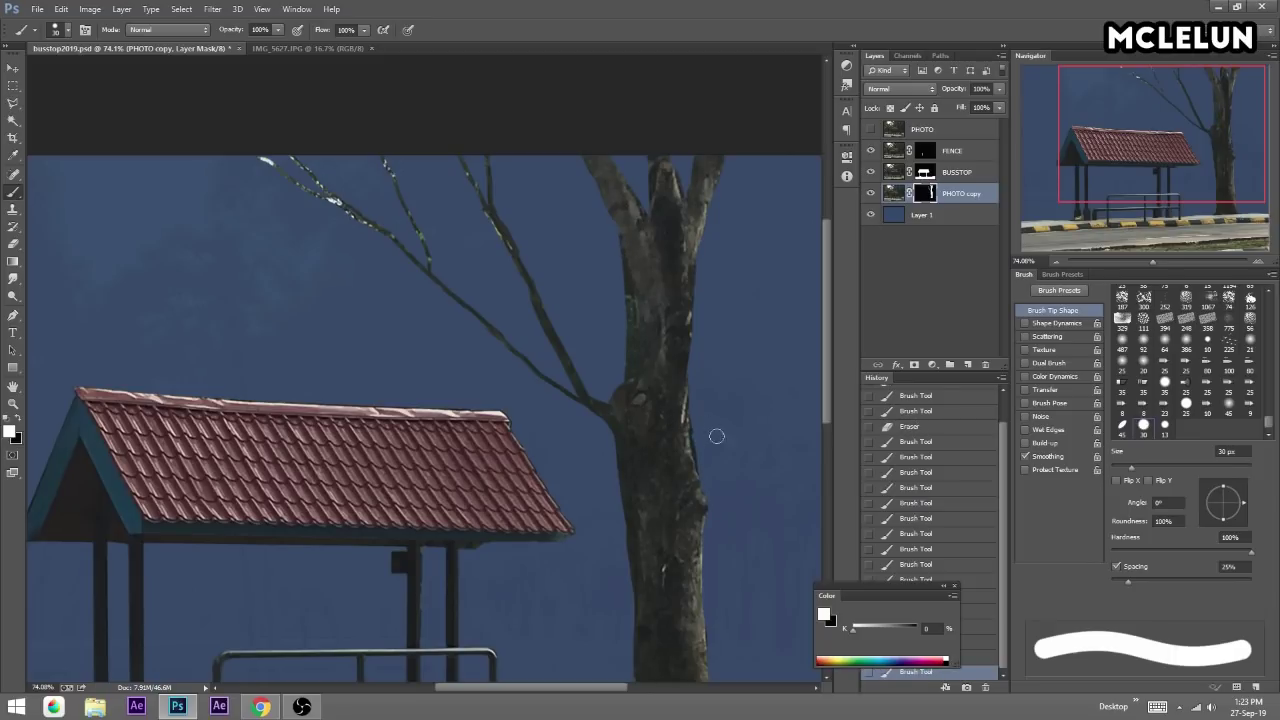
key(e)
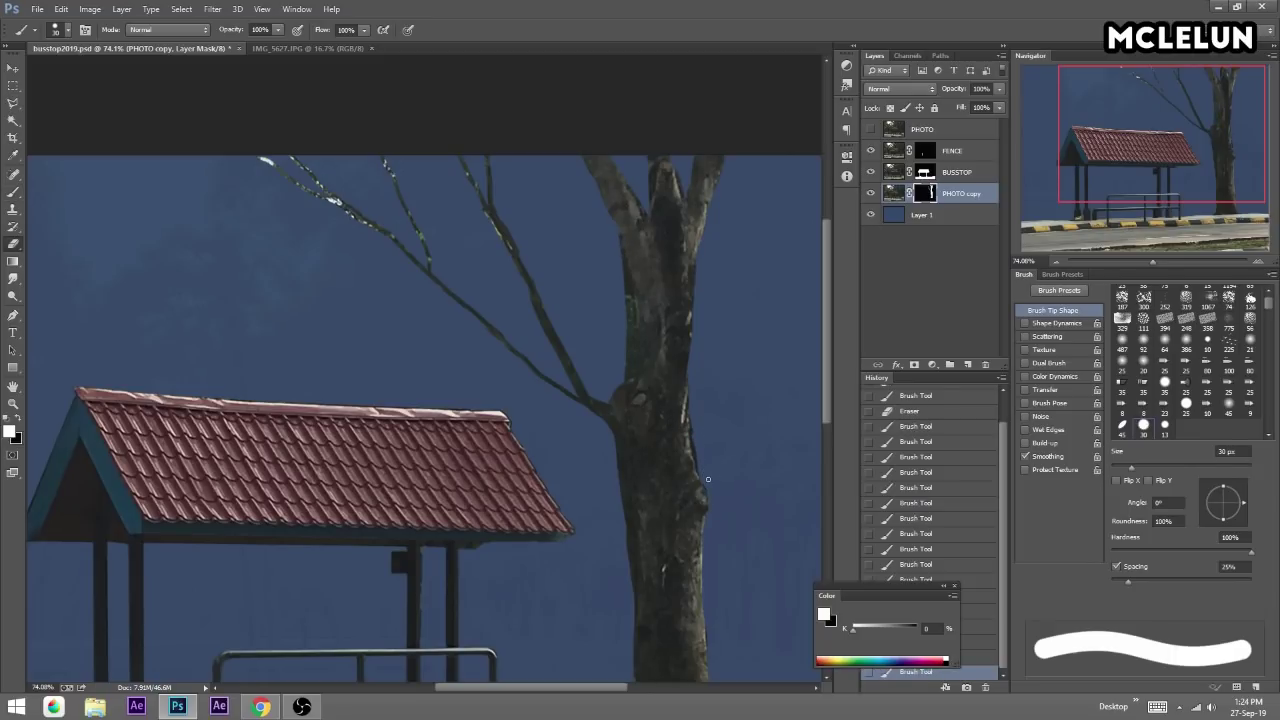
drag(689, 420, 688, 396)
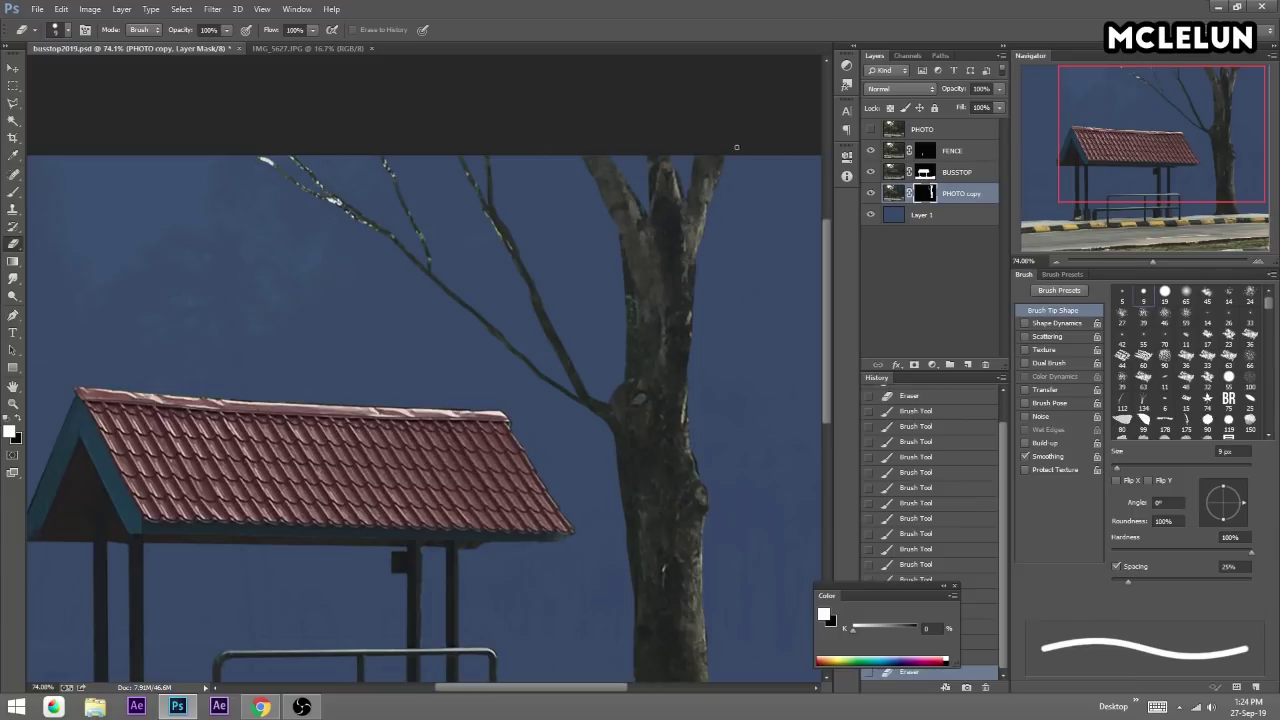
drag(708, 228, 676, 149)
key(b)
mouse_move(671, 263)
mouse_down()
mouse_move(640, 350)
mouse_move(659, 249)
mouse_up()
key(bracketleft)
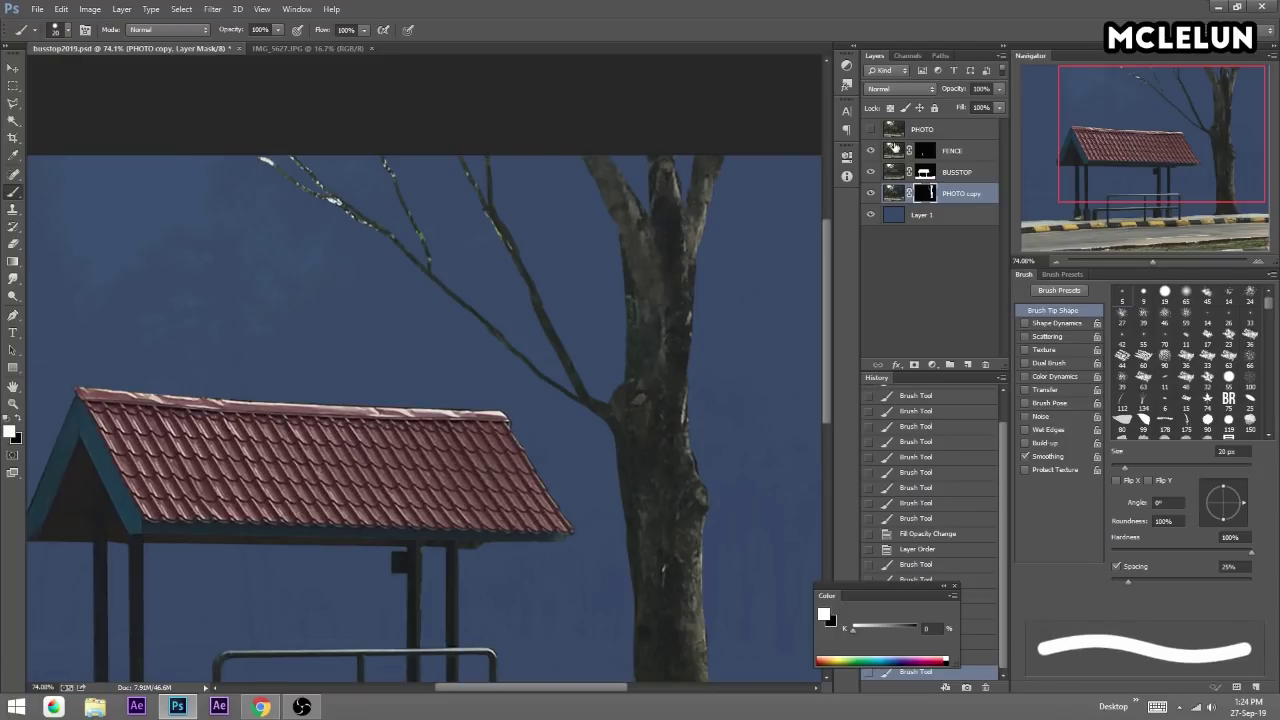
Compare against PHOTO, then paint down the trunk edge and erase stray mask around it.
click(869, 129)
click(869, 129)
drag(688, 318, 688, 470)
key(e)
click(695, 441)
key(b)
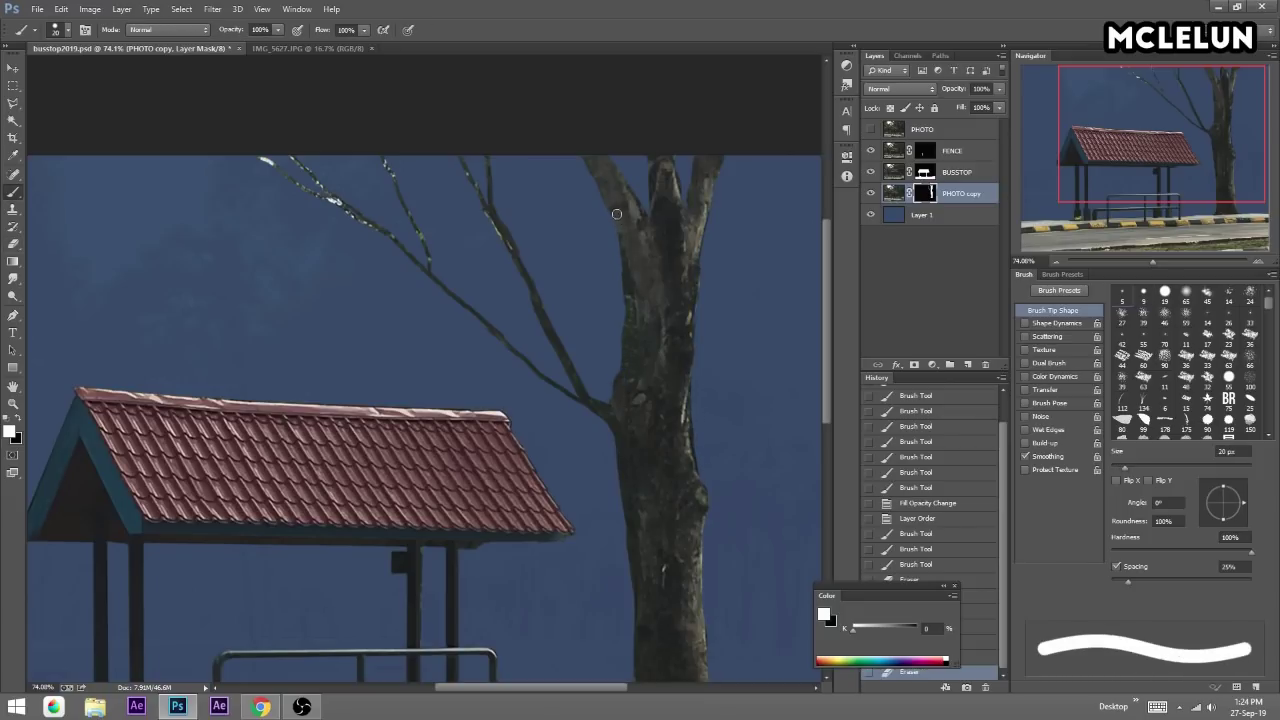
click(616, 213)
key(e)
click(651, 366)
mouse_move(650, 468)
mouse_down()
mouse_move(654, 205)
mouse_move(688, 322)
mouse_move(625, 245)
mouse_up()
key(b)
Refine the thin branches on the mask with finer brush and eraser strokes.
drag(603, 52, 656, 190)
key(e)
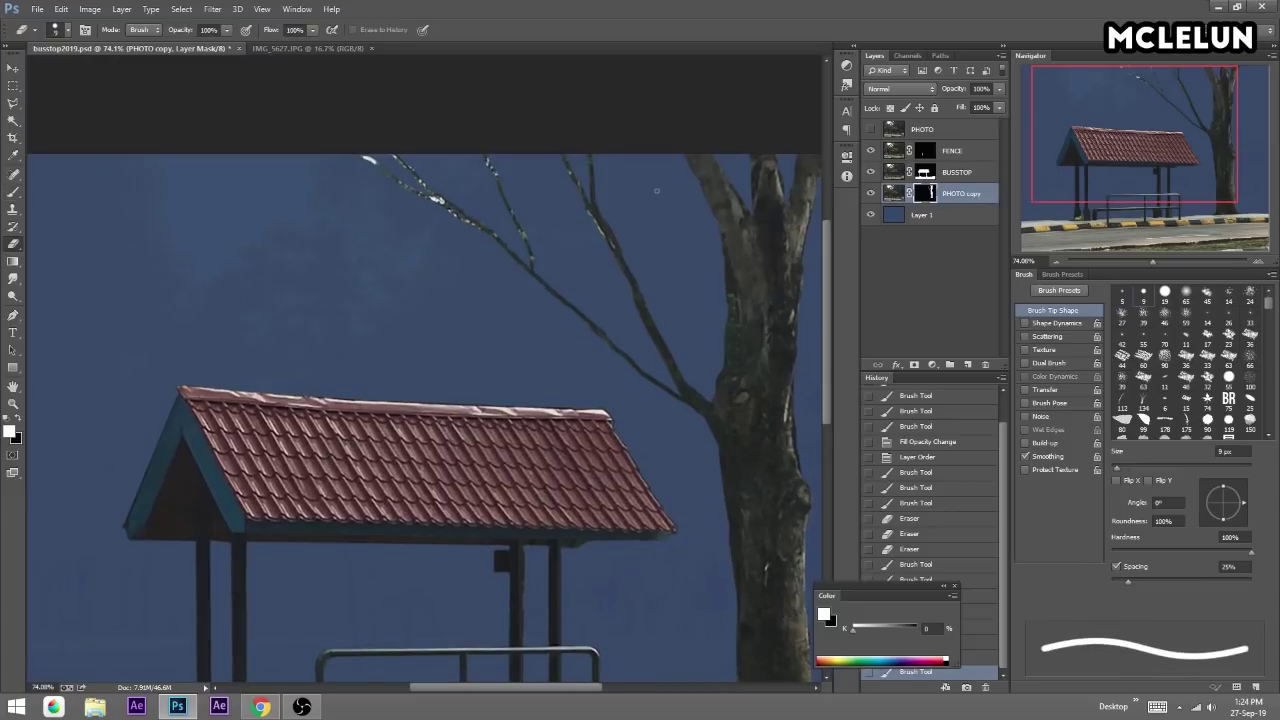
key(bracketleft)
key(bracketleft)
key(bracketleft)
drag(646, 234, 646, 280)
key(bracketright)
key(bracketright)
key(b)
key(bracketleft)
key(bracketleft)
key(bracketleft)
drag(640, 204, 640, 168)
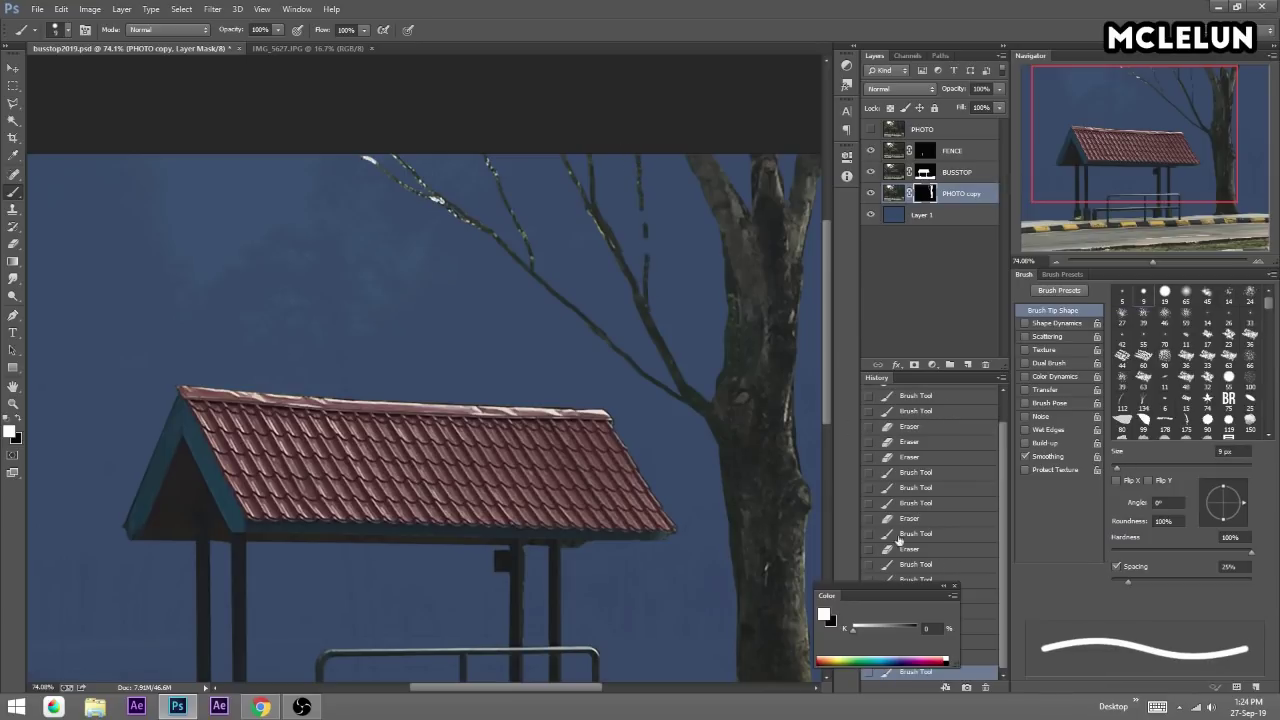
drag(912, 585, 707, 585)
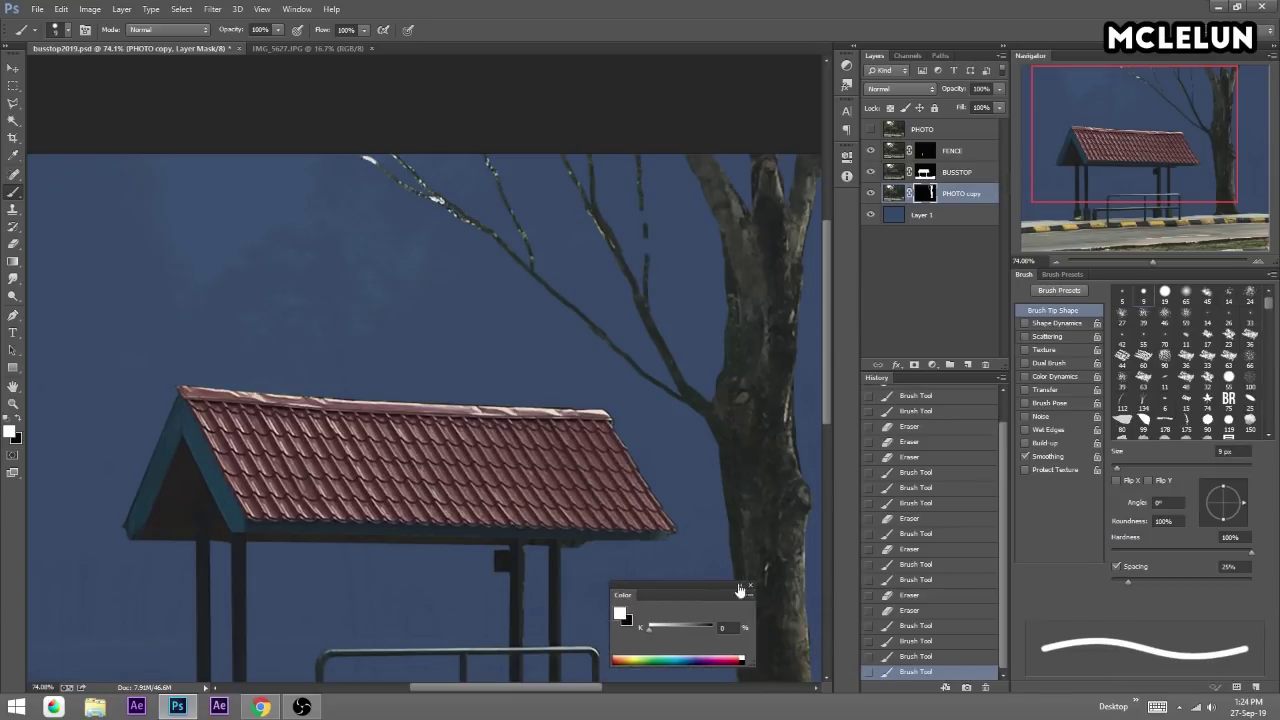
click(920, 626)
key(bracketleft)
key(bracketleft)
mouse_move(645, 256)
mouse_down()
mouse_move(634, 180)
mouse_move(642, 290)
mouse_up()
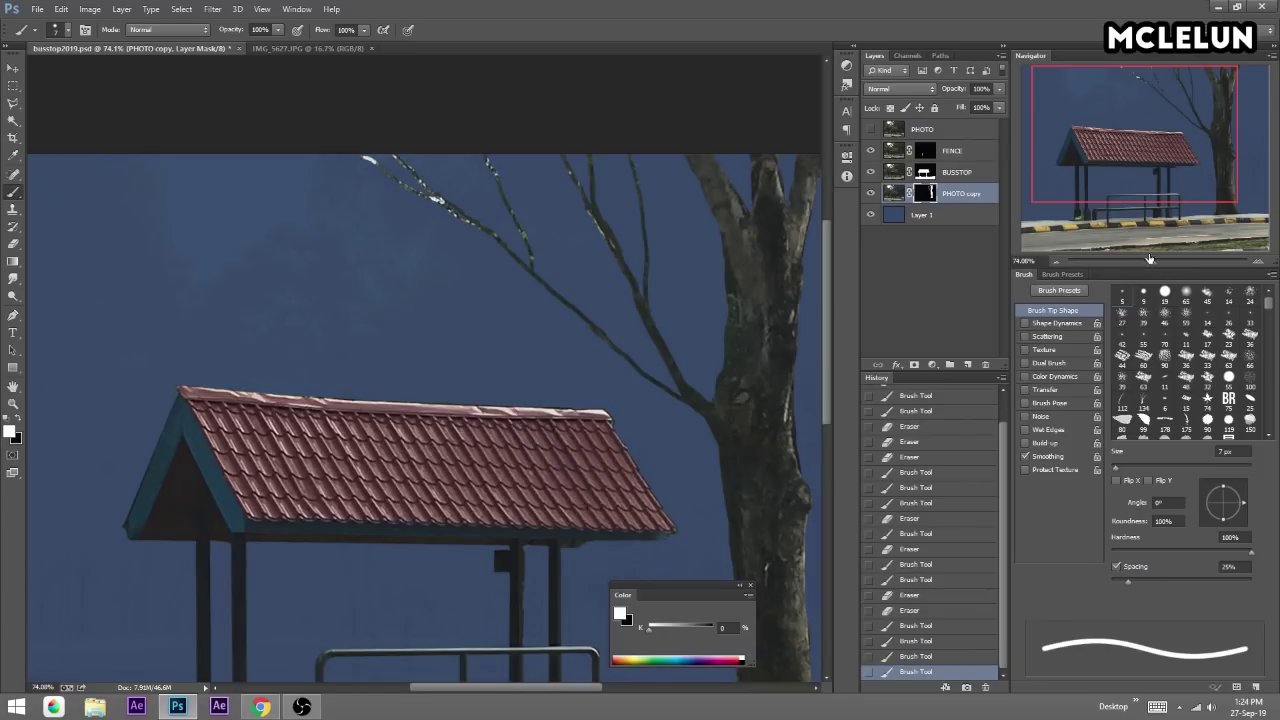
Zoom out to the whole image and toggle PHOTO to compare the composite.
drag(1149, 258, 1145, 261)
click(871, 130)
click(871, 130)
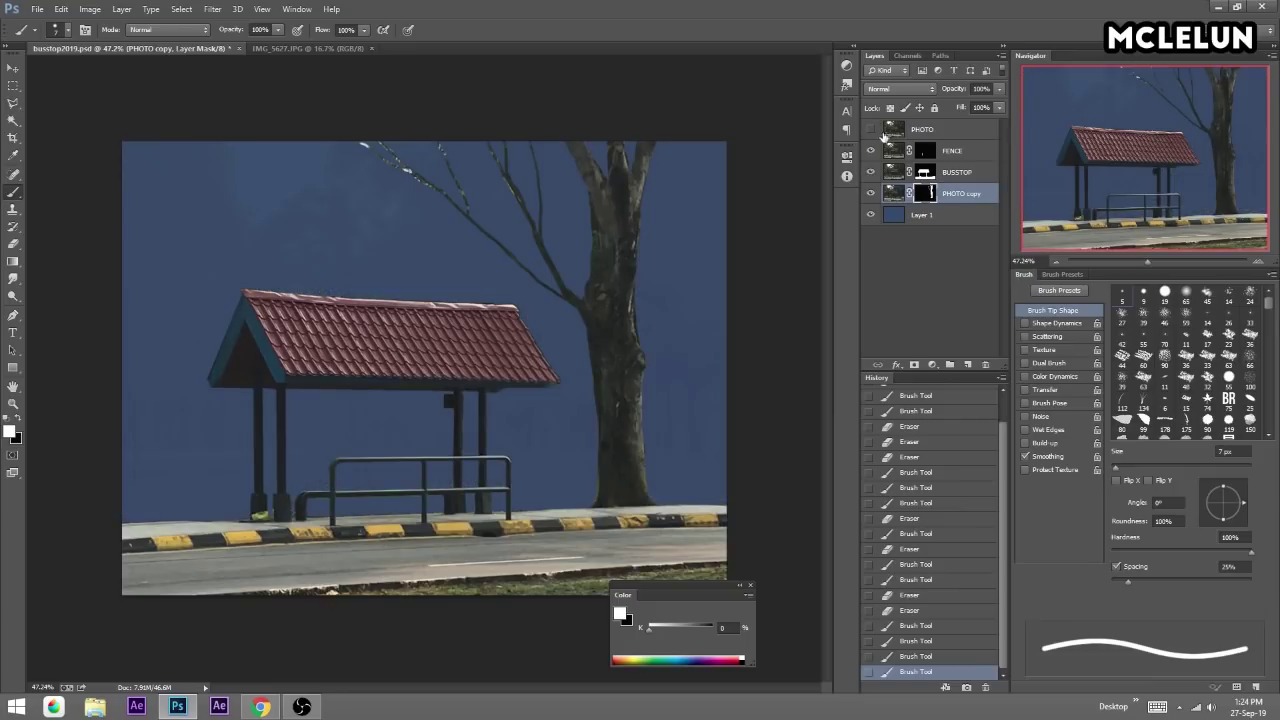
shift+click(962, 174)
Load a selection from the layers and hide the tree and bus stop, leaving only the fence.
shift+click(970, 150)
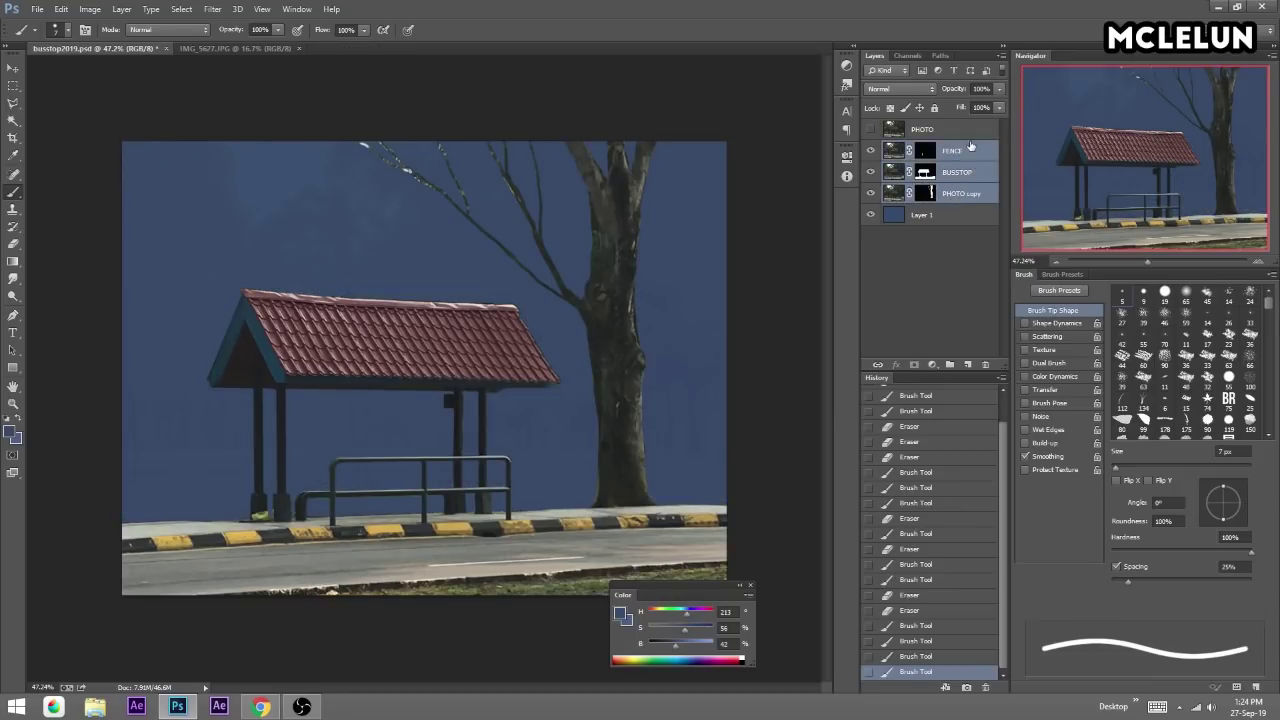
shift+click(965, 218)
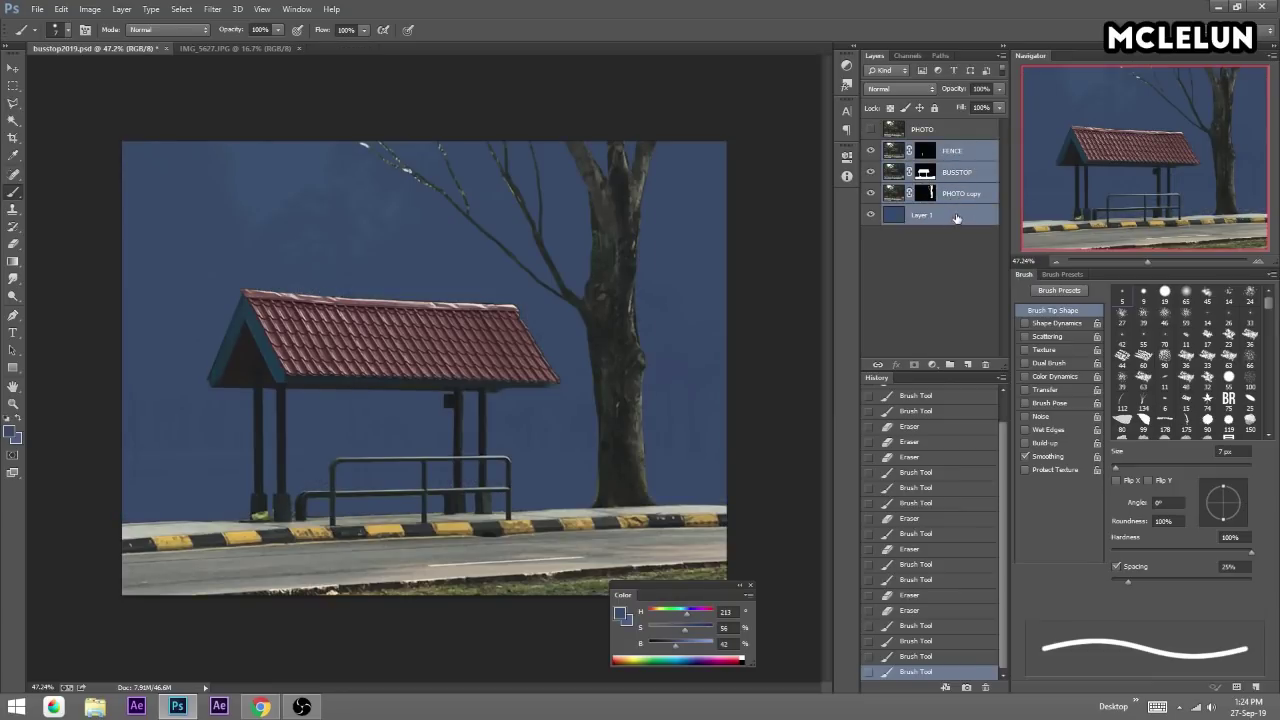
ctrl+click(895, 193)
click(870, 193)
mouse_move(870, 172)
mouse_down()
mouse_move(870, 150)
mouse_move(871, 172)
mouse_up()
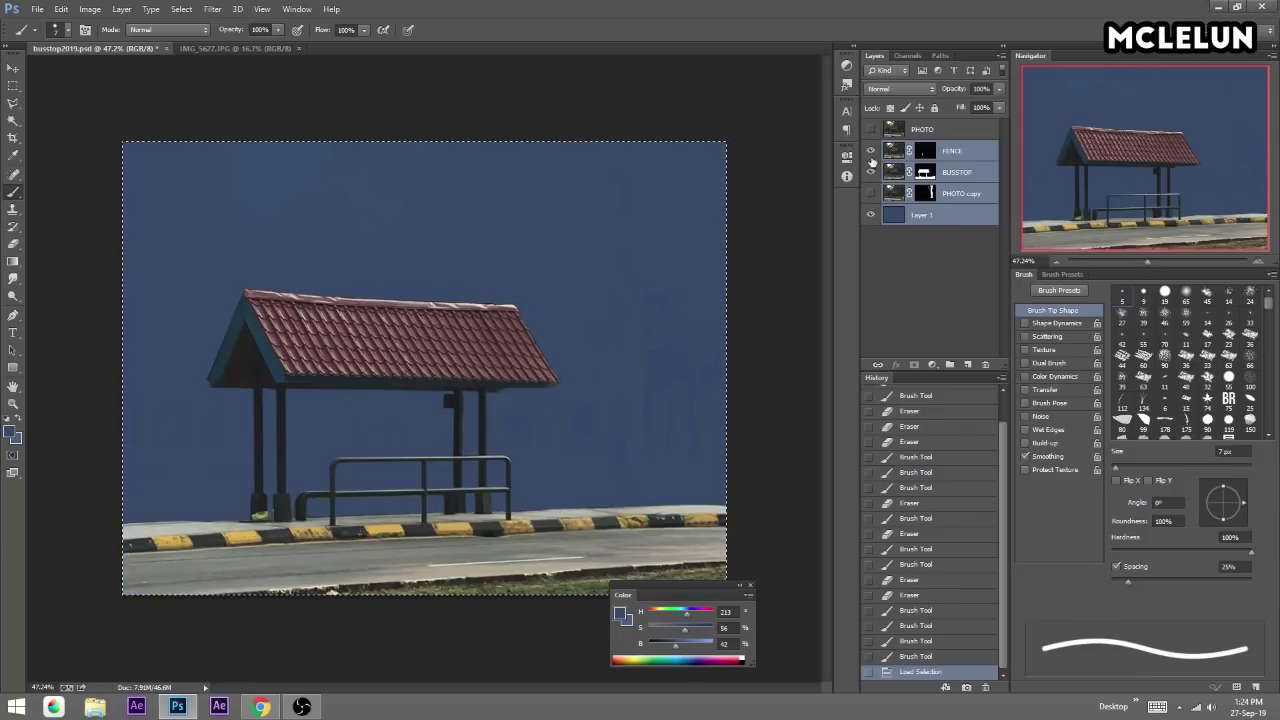
click(870, 172)
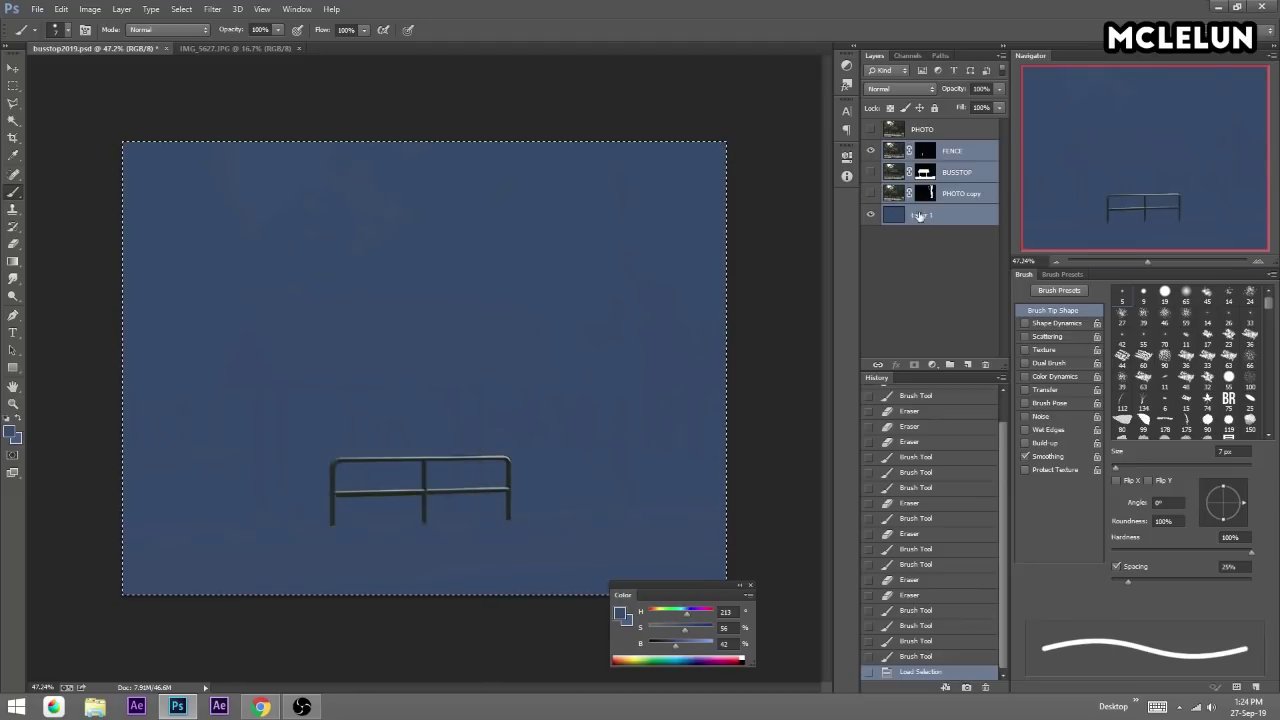
Target the FENCE mask, zoom in, clear the selection and pick the Gradient tool.
click(870, 150)
click(870, 150)
click(925, 150)
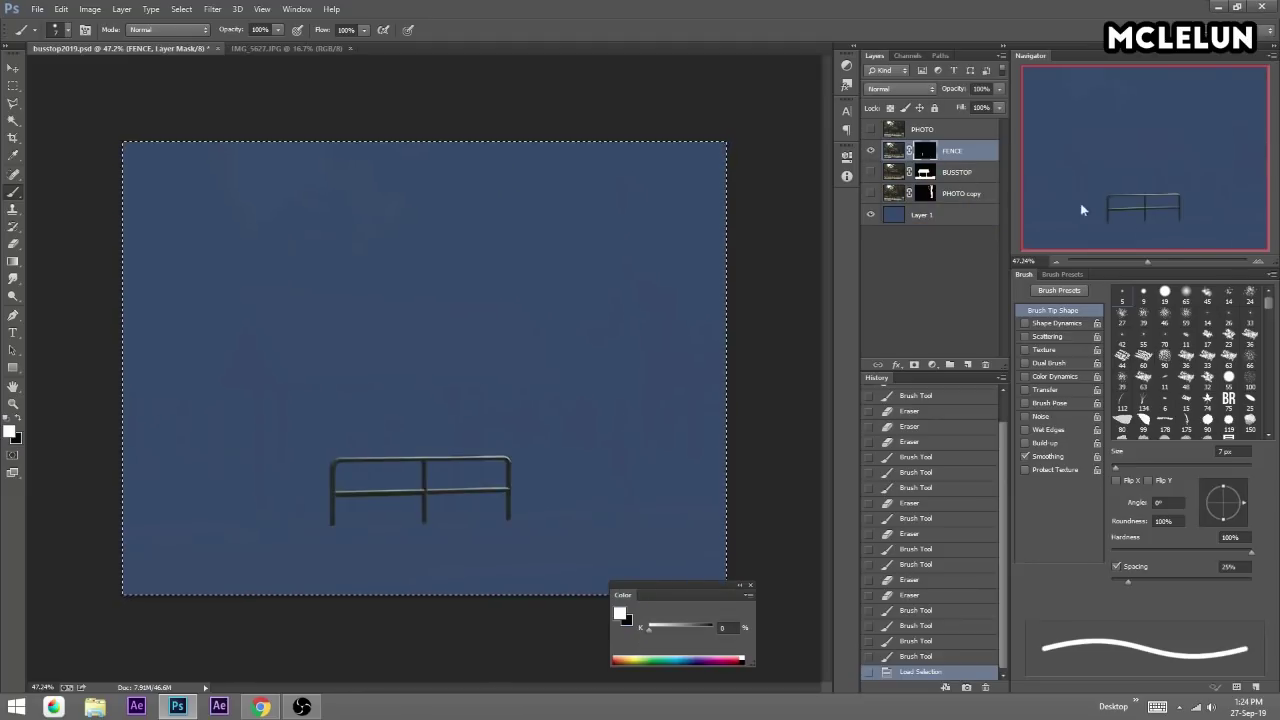
drag(1148, 260, 1160, 260)
key(ctrl+d)
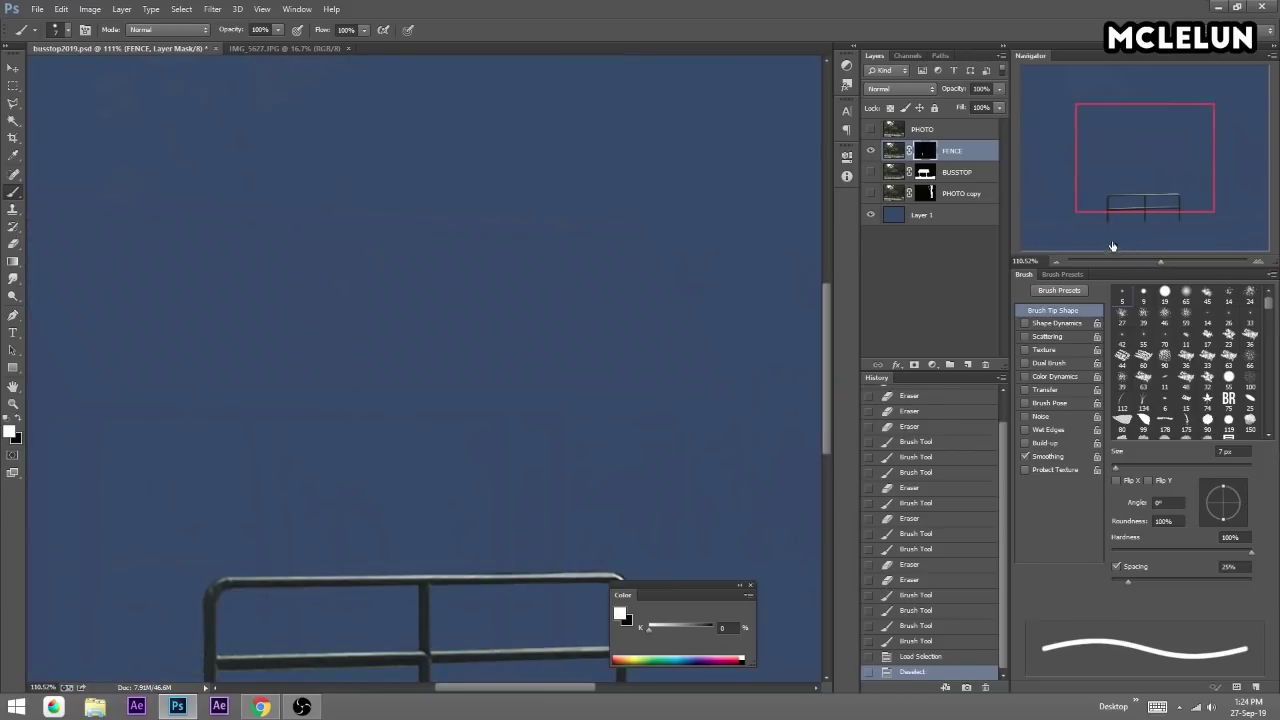
drag(671, 320, 586, 233)
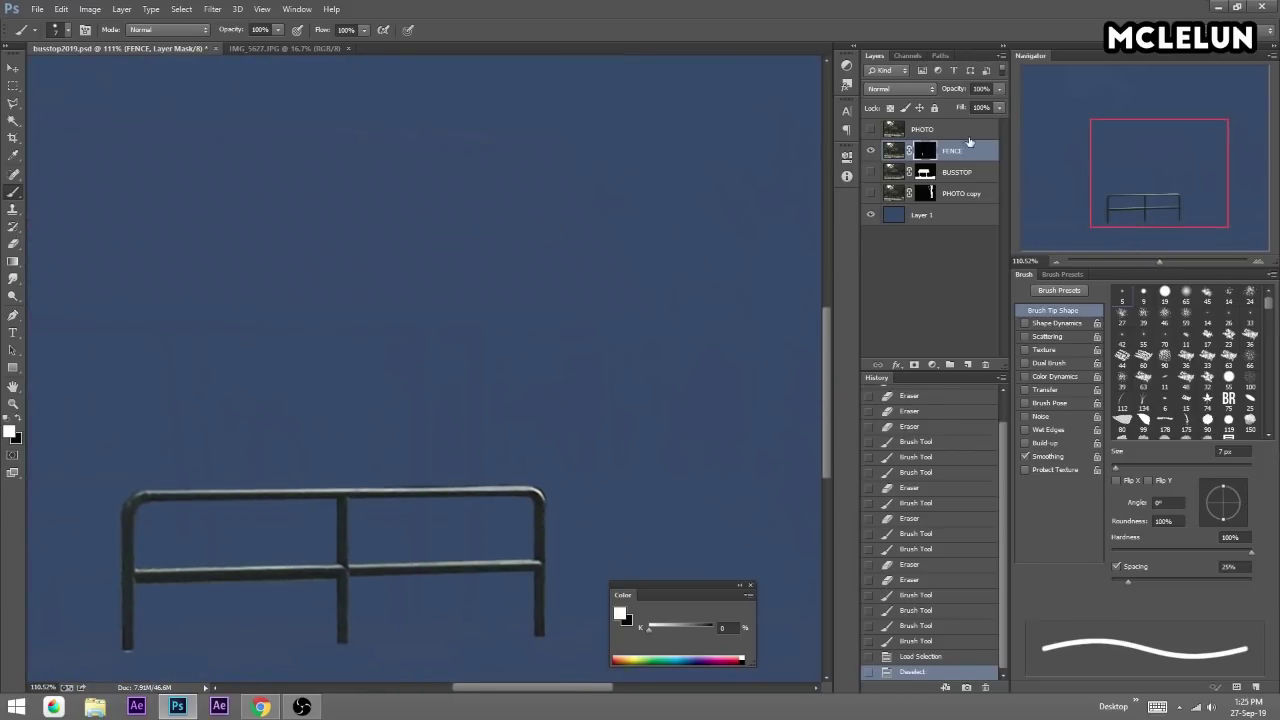
key(ctrl+2)
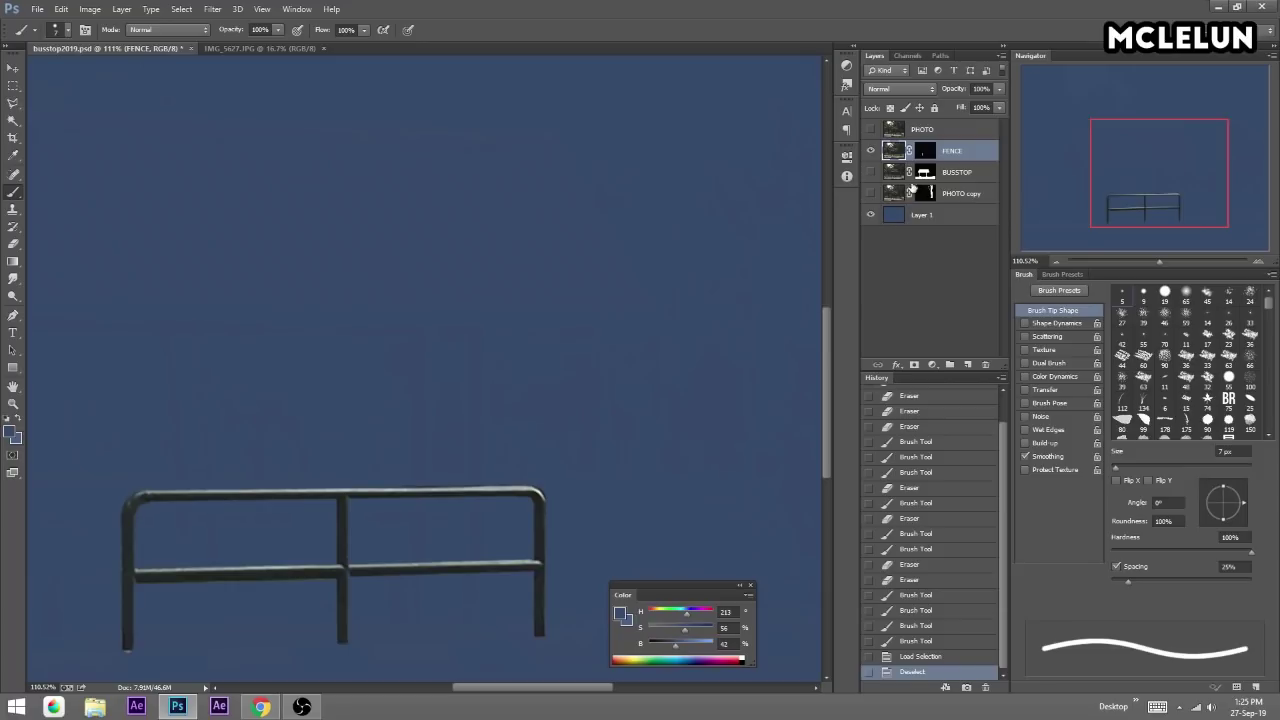
click(922, 152)
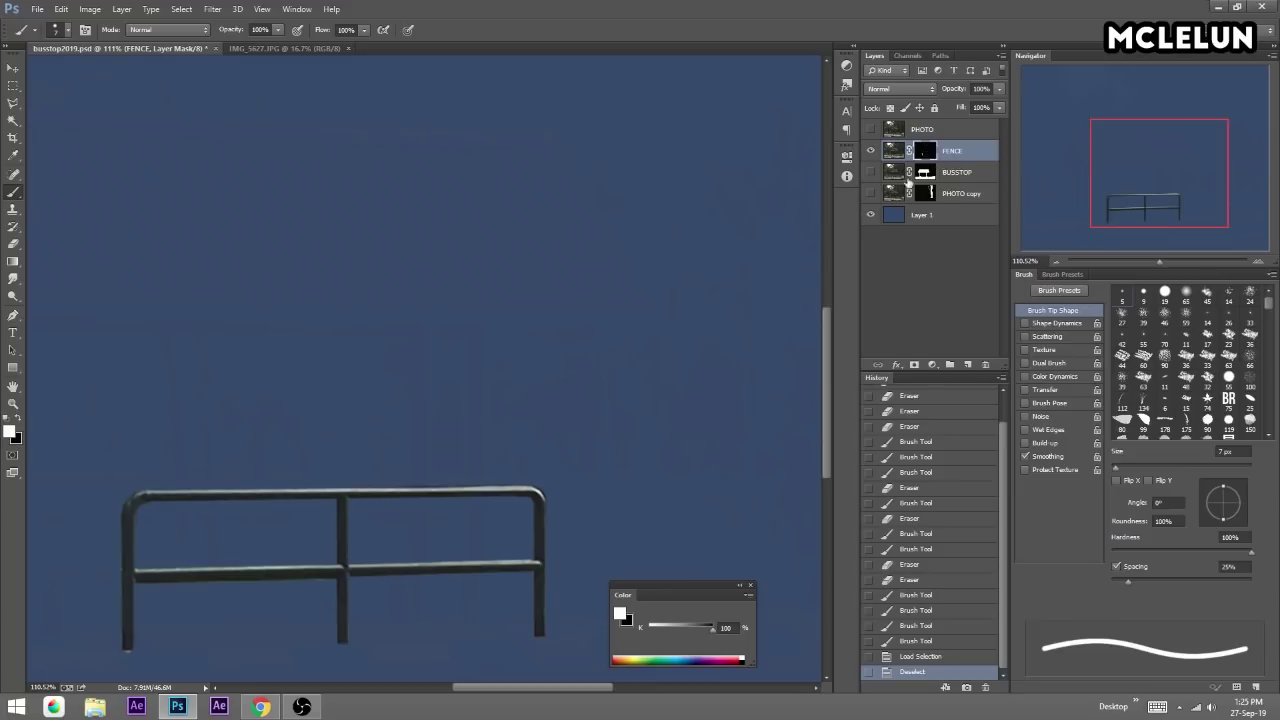
key(g)
Zoom out and toggle the blue fill layer to compare the fence's transparency.
drag(1157, 261, 1145, 261)
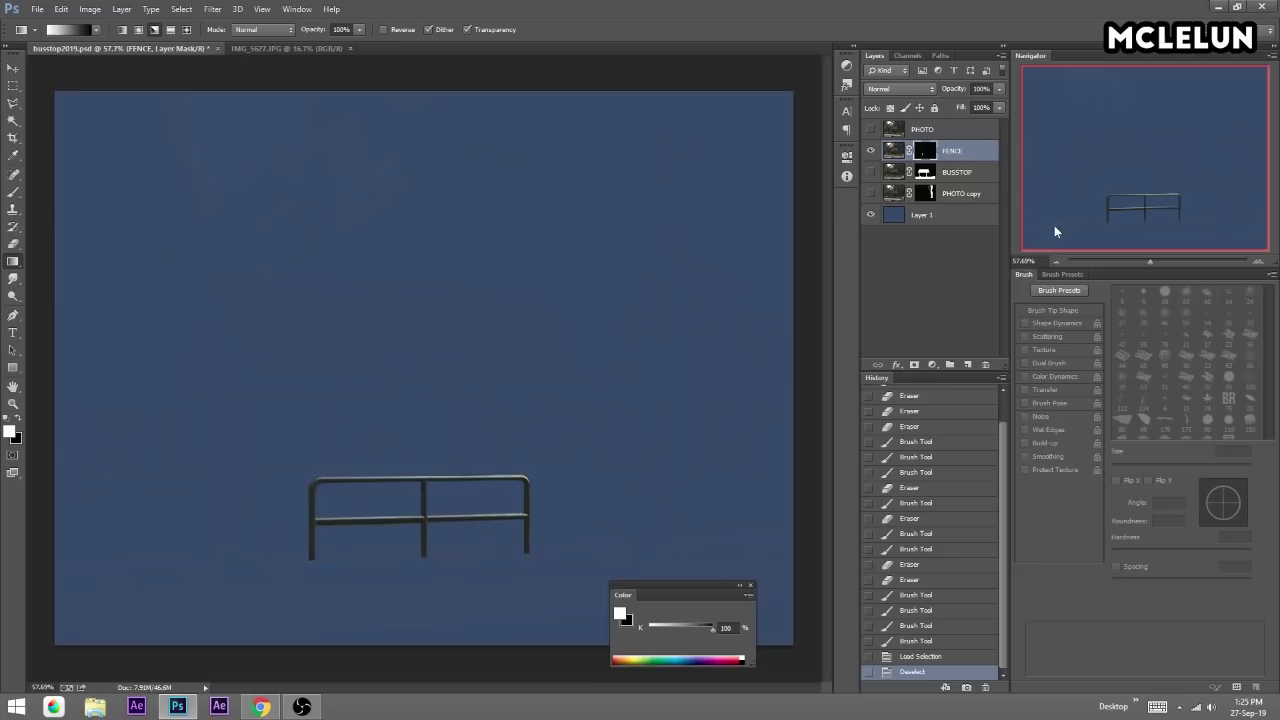
click(870, 215)
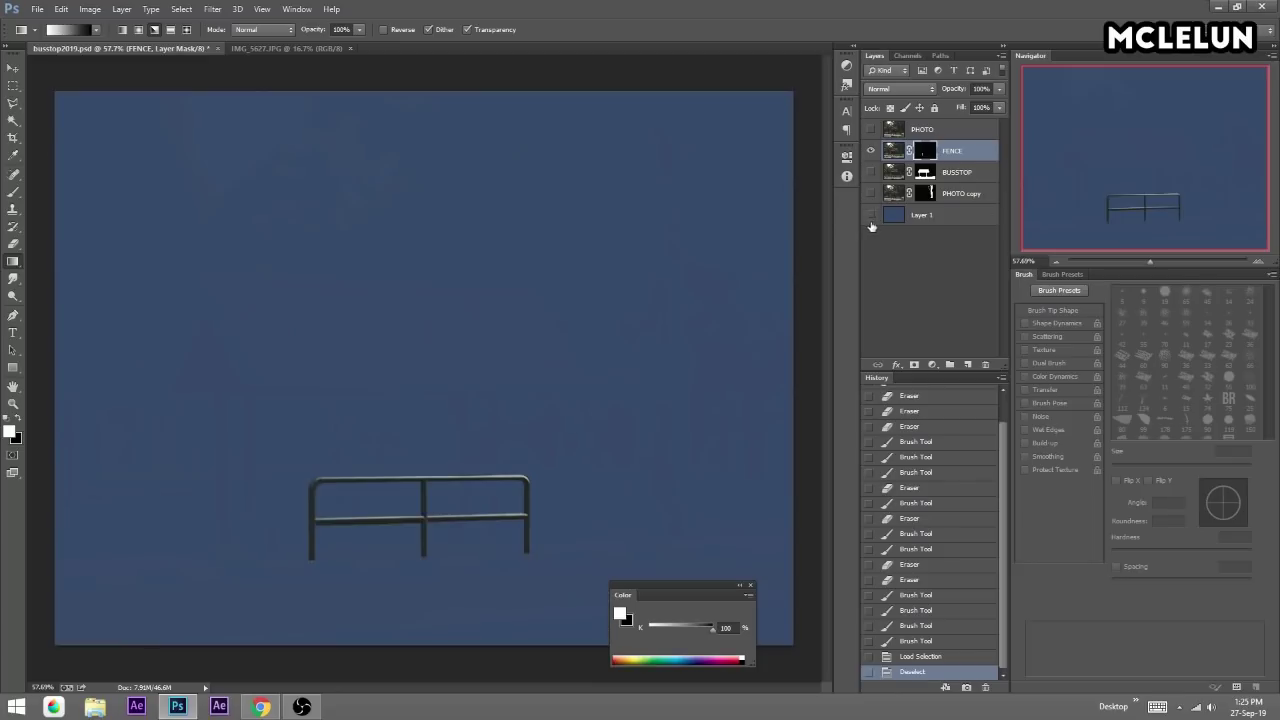
click(870, 222)
click(870, 224)
click(870, 226)
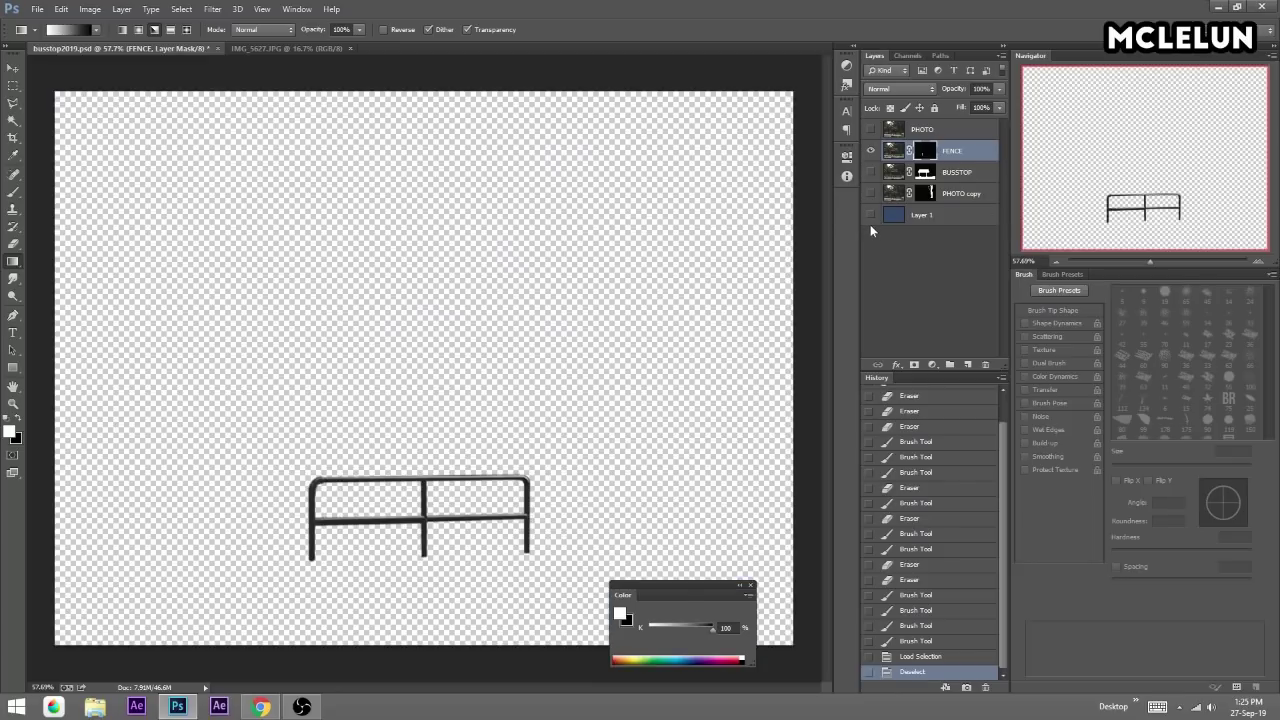
click(870, 228)
click(870, 216)
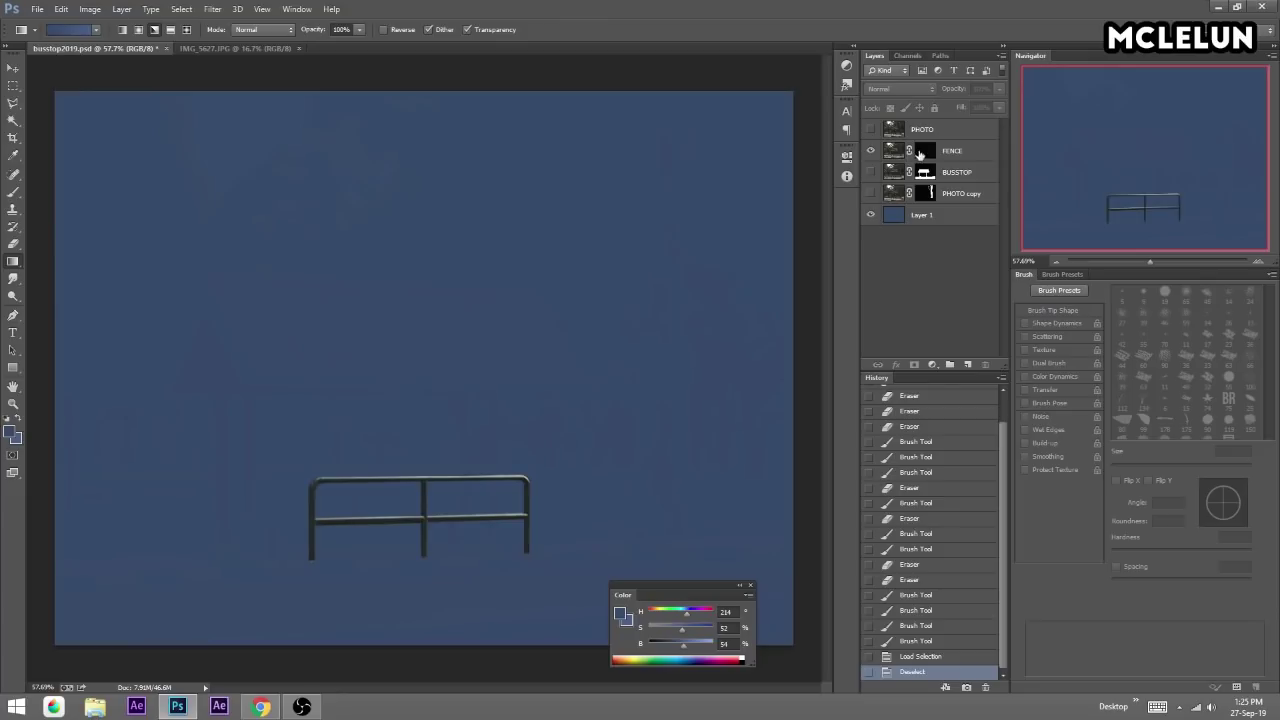
Re-target the FENCE mask, keep bus stop and tree hidden, and set black as foreground.
click(920, 152)
click(870, 172)
click(870, 193)
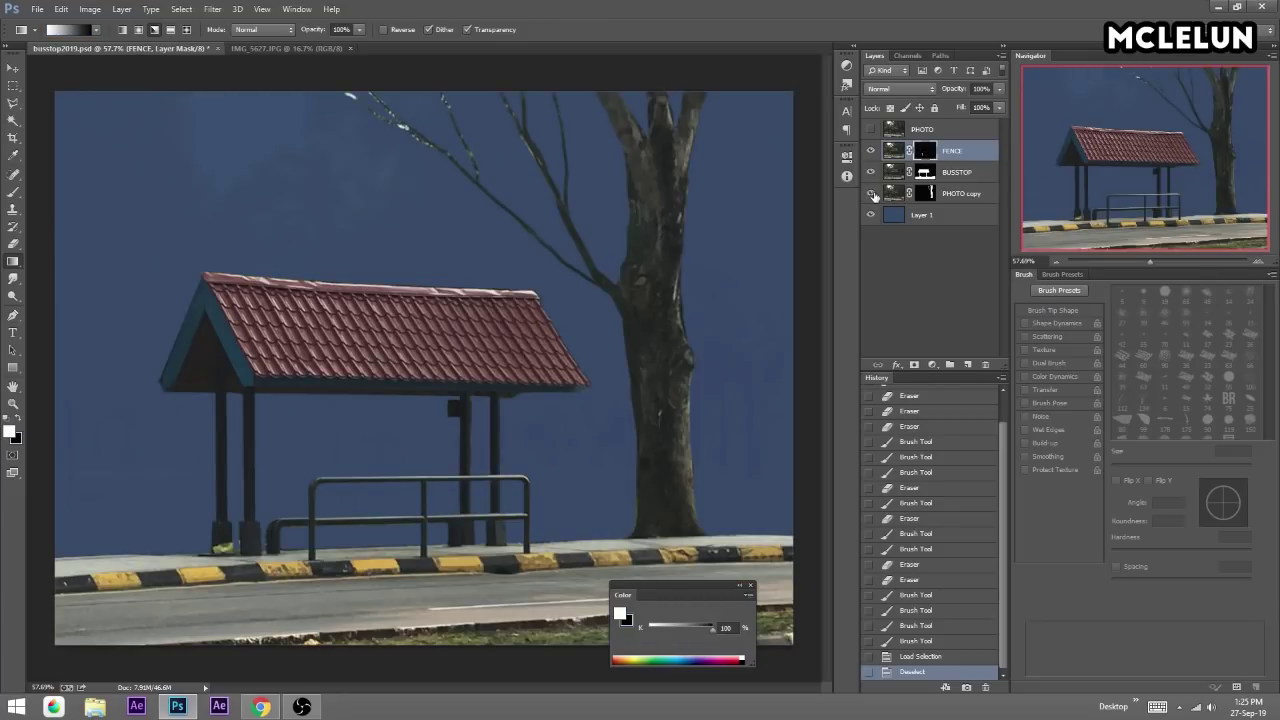
drag(870, 193, 870, 172)
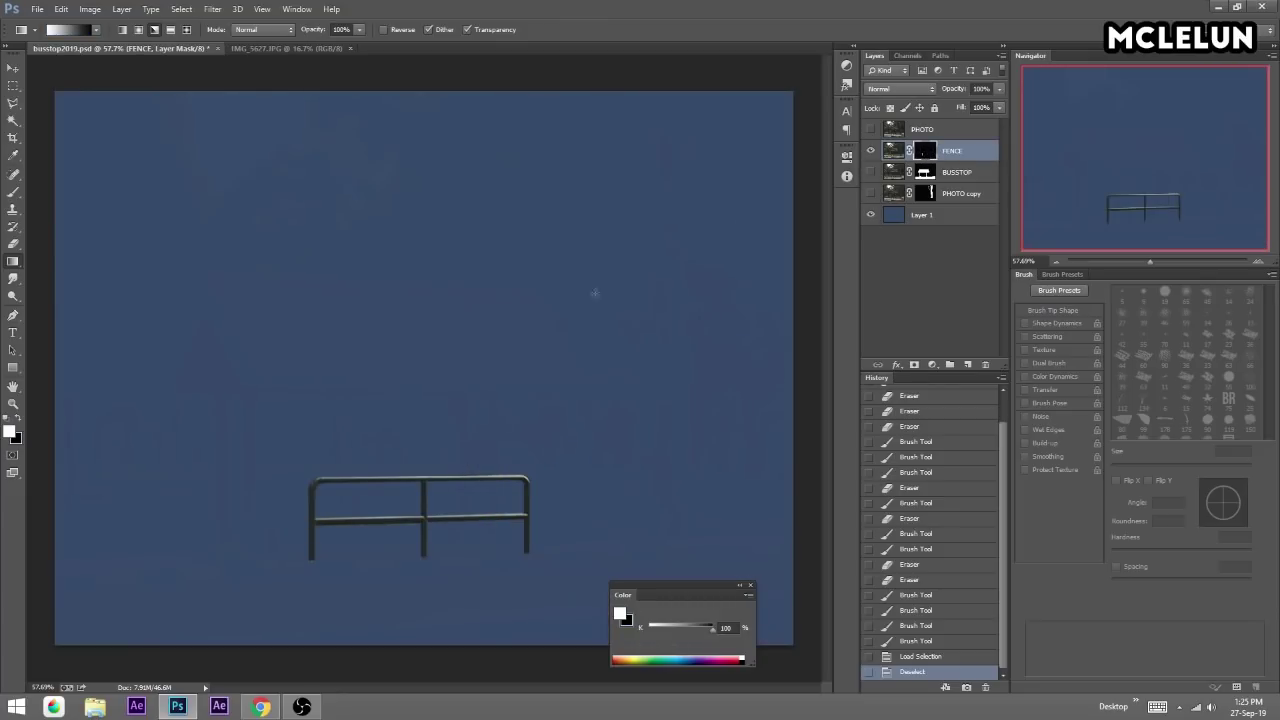
click(17, 418)
click(10, 431)
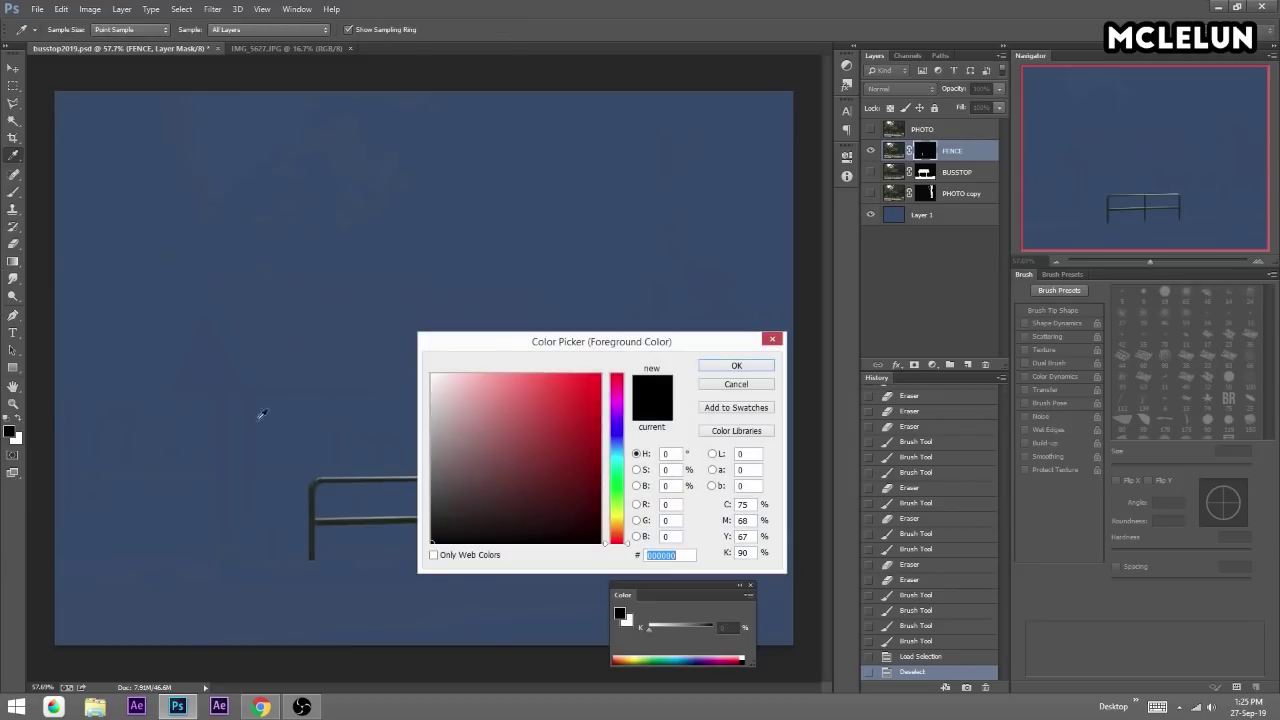
click(760, 367)
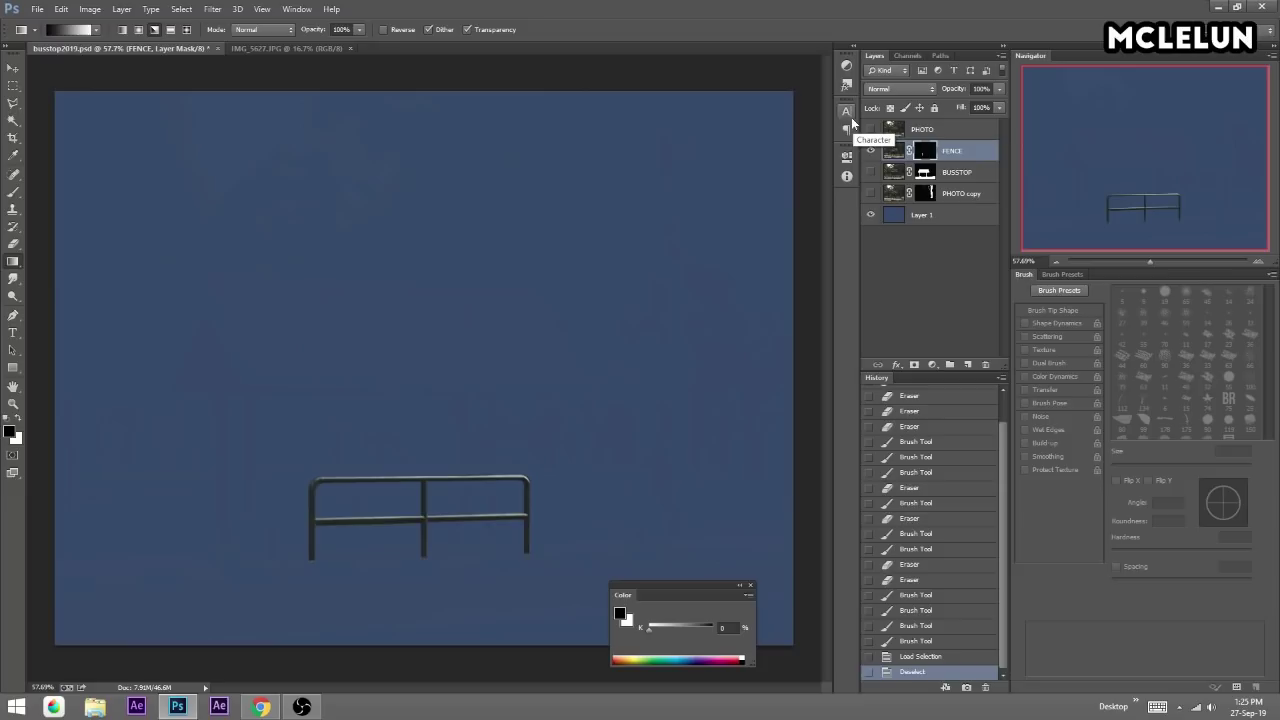
Show the bus stop and tree again and set the tree mask's Levels midtone to 0.48.
key(ctrl+l)
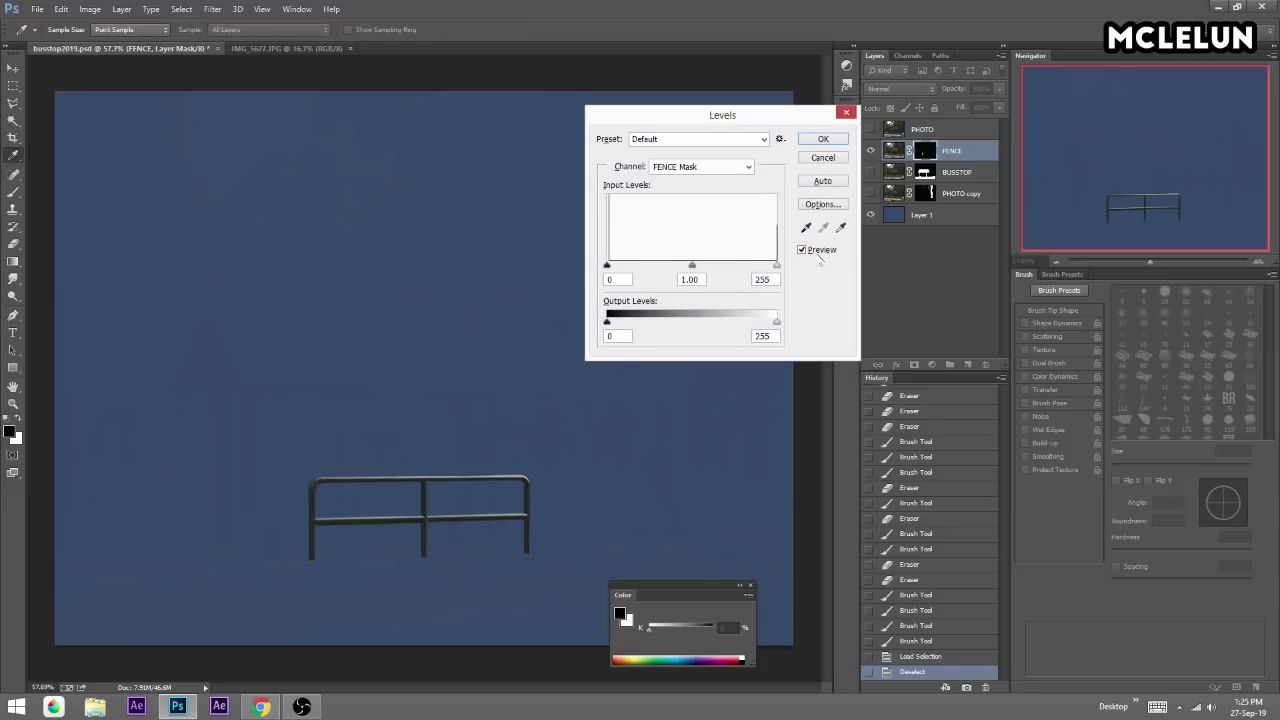
click(835, 158)
drag(870, 172, 870, 193)
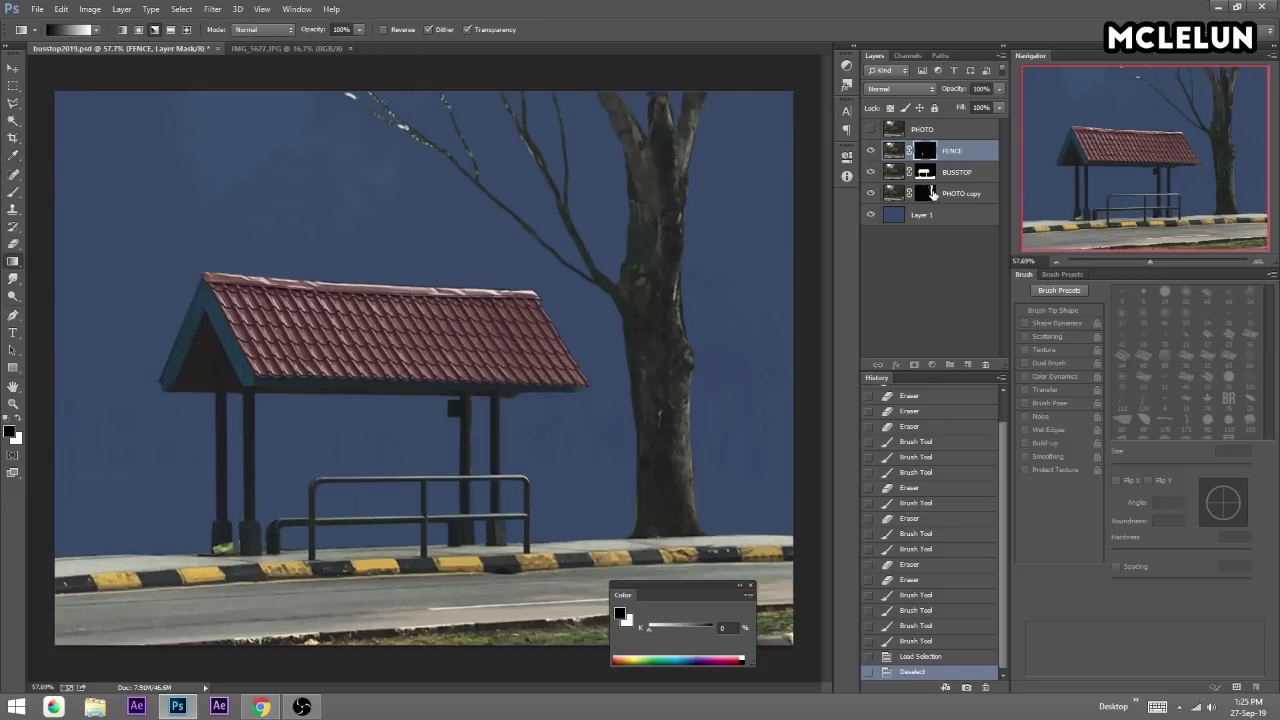
click(924, 193)
key(ctrl+l)
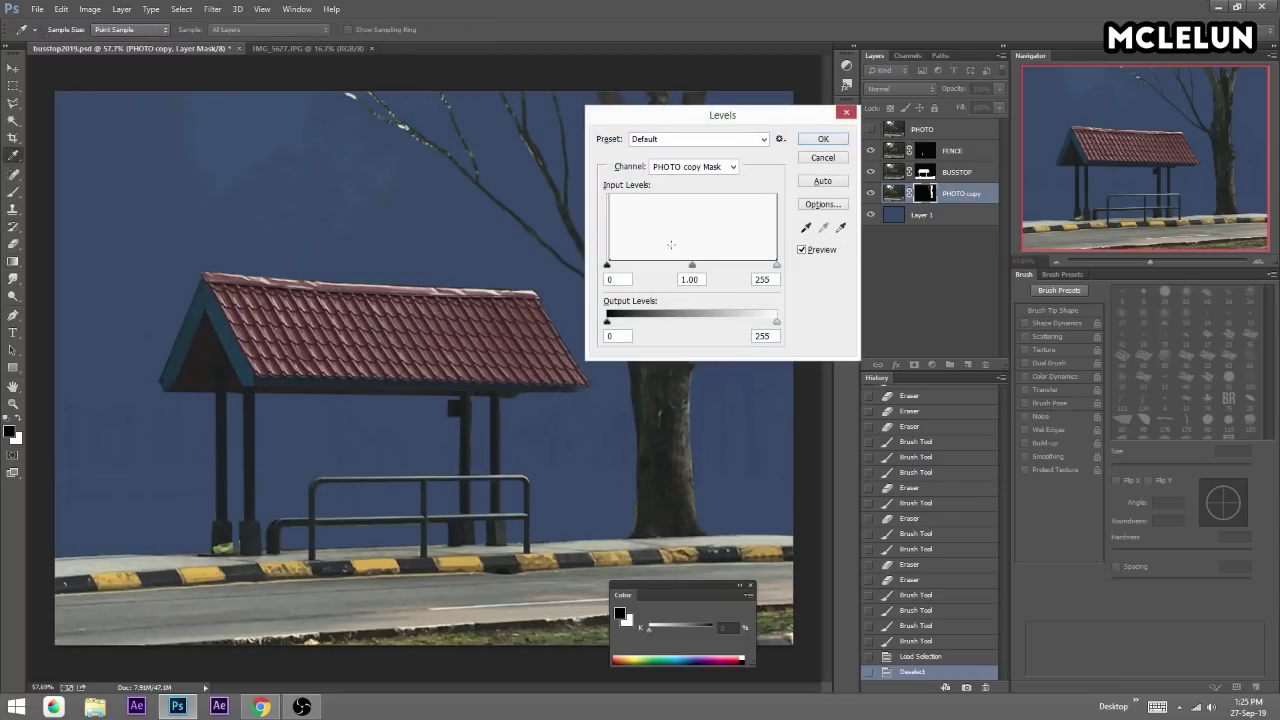
click(607, 265)
mouse_move(692, 265)
mouse_down()
mouse_move(731, 266)
mouse_move(719, 266)
mouse_up()
click(830, 145)
Darken the BUSSTOP and FENCE masks' midtones with Levels, FENCE at 0.66.
click(923, 175)
key(ctrl+l)
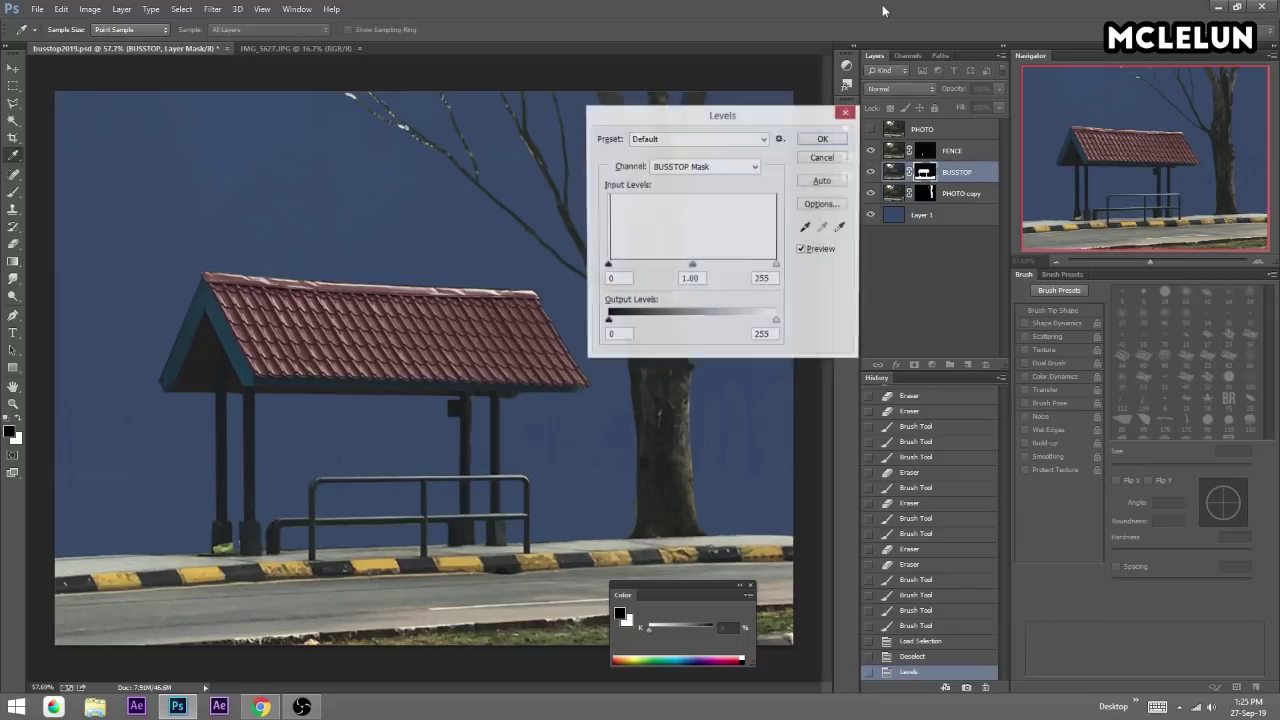
drag(692, 266, 730, 266)
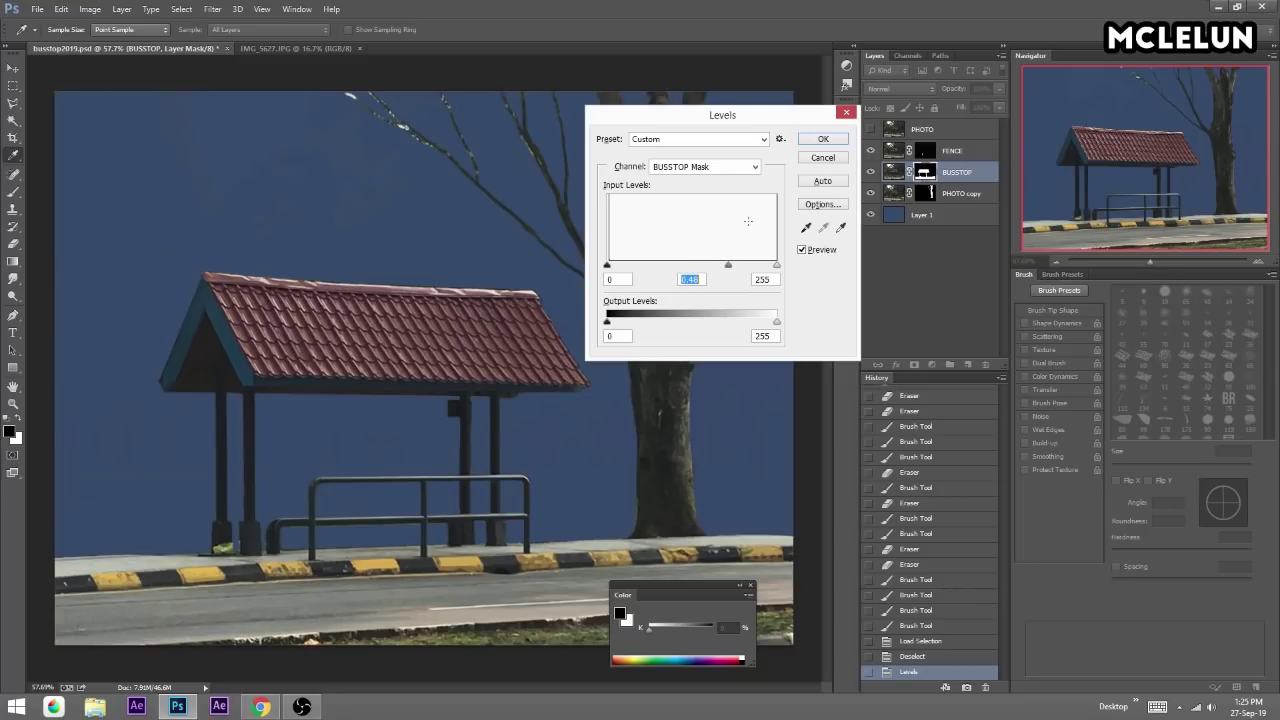
click(823, 139)
click(920, 150)
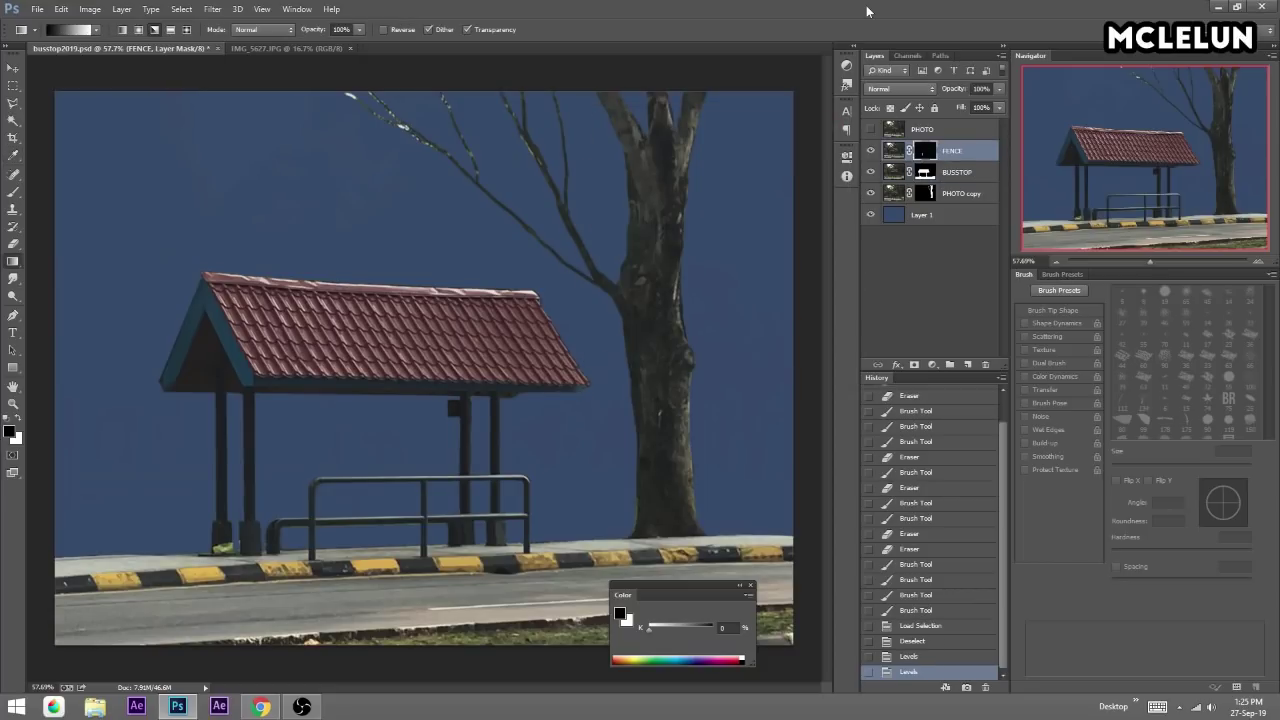
key(ctrl+l)
drag(693, 264, 720, 264)
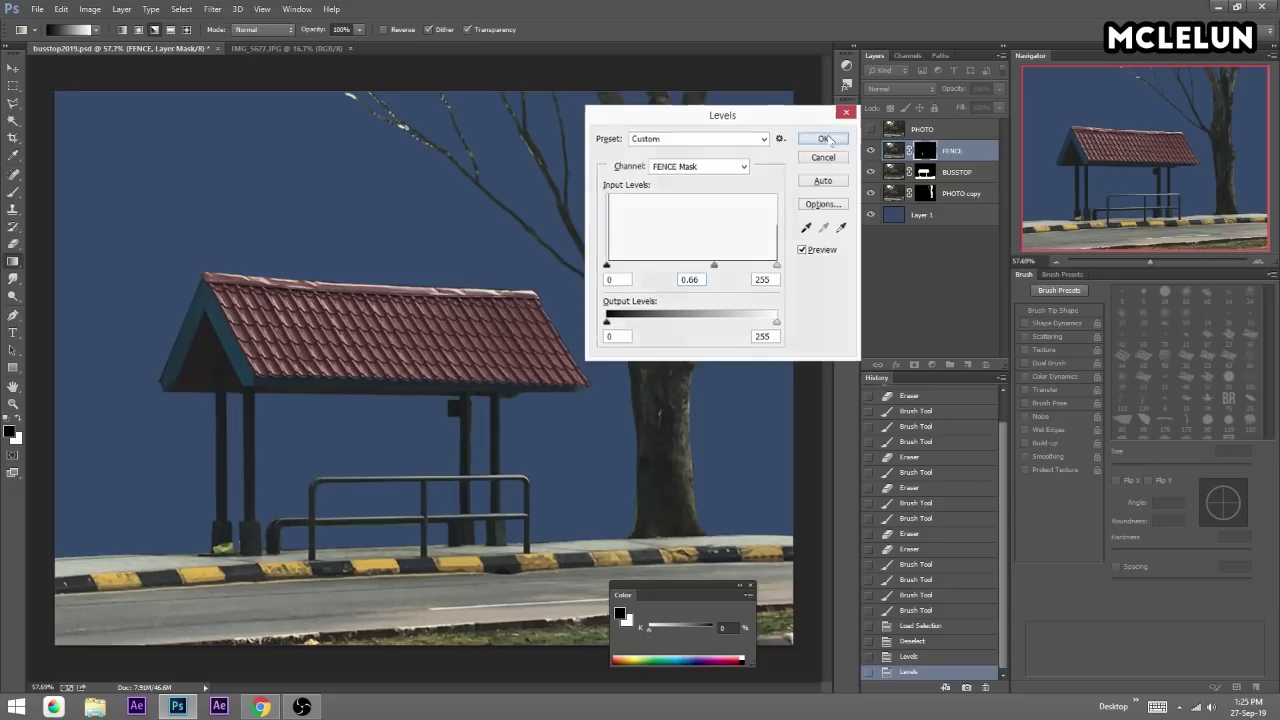
click(823, 138)
Toggle the original PHOTO layer to compare the cutouts, leaving it hidden.
click(870, 129)
click(870, 129)
click(870, 129)
click(870, 129)
click(870, 129)
click(870, 129)
click(870, 129)
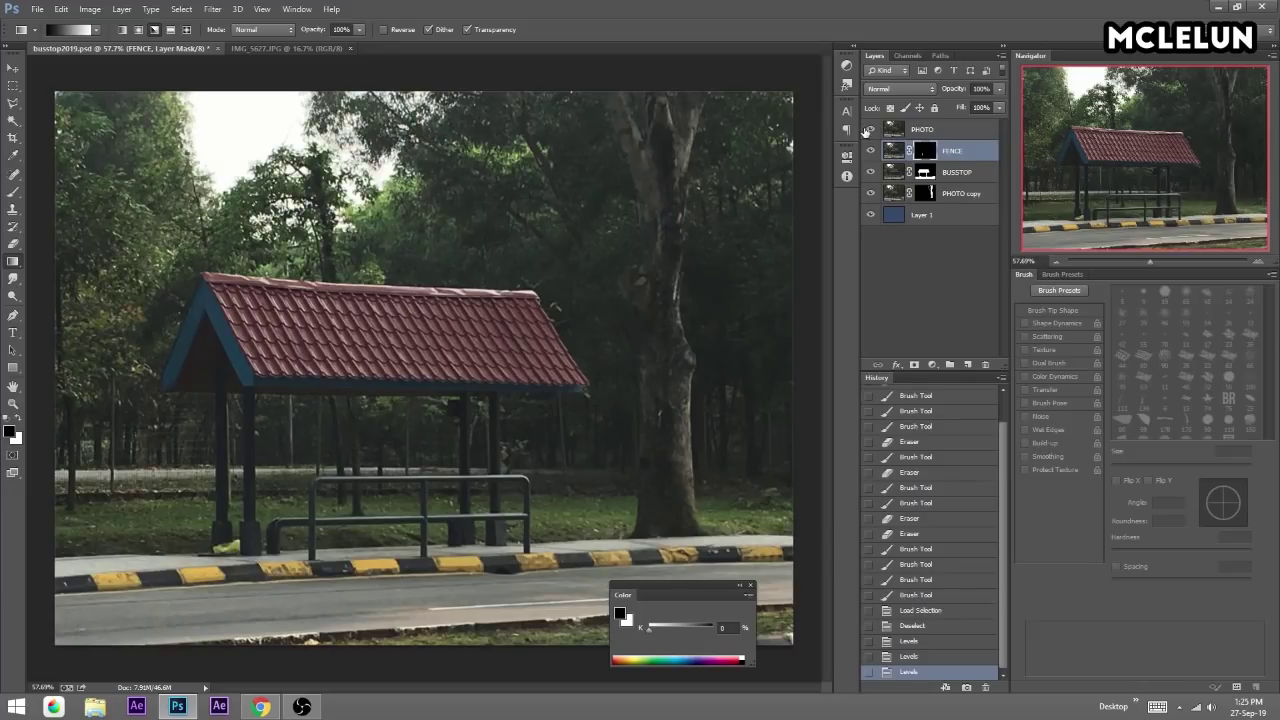
click(870, 129)
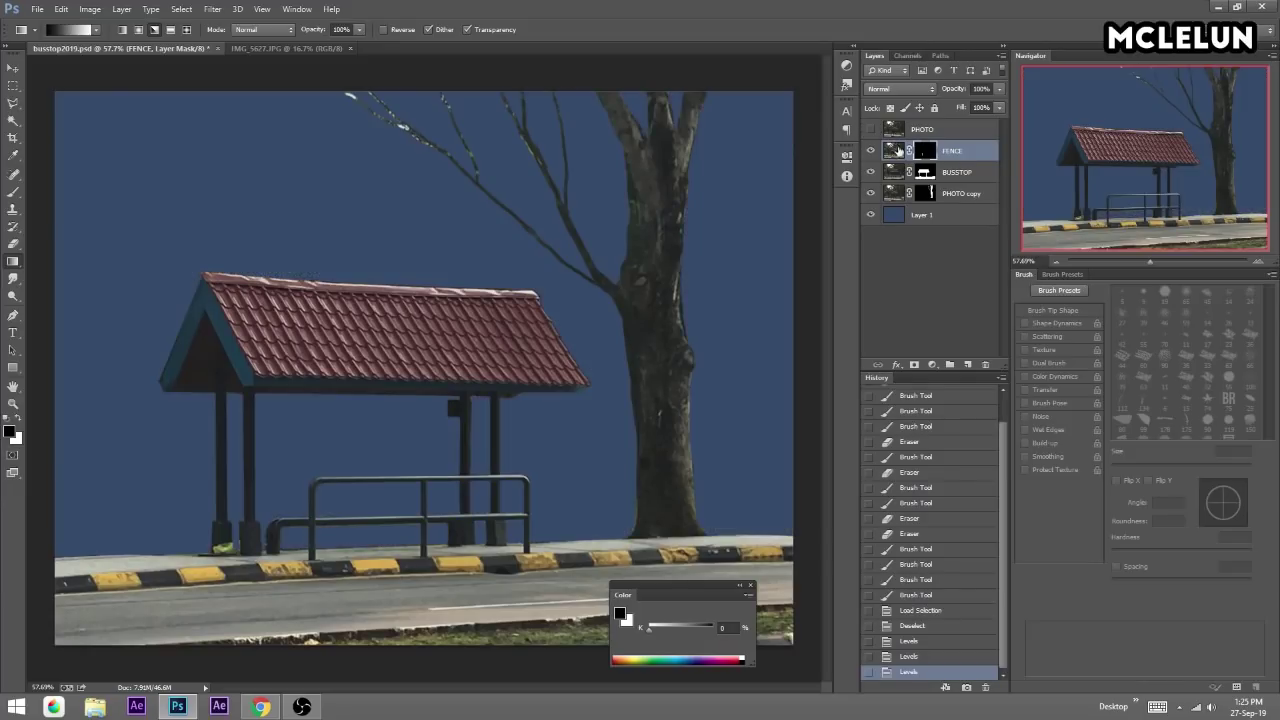
With a 20 px white brush and eraser, touch up the trunk and branch junction on the tree mask.
click(930, 193)
key(b)
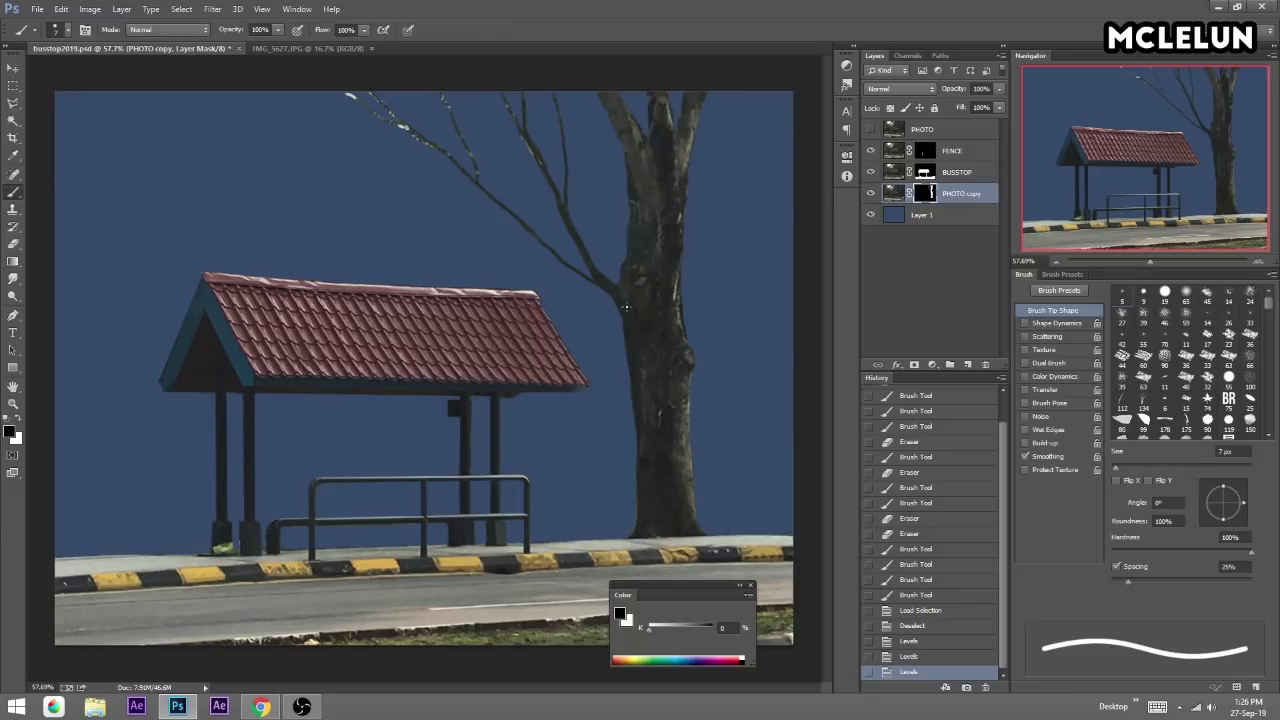
key(bracketright)
key(bracketright)
key(bracketright)
drag(606, 290, 625, 312)
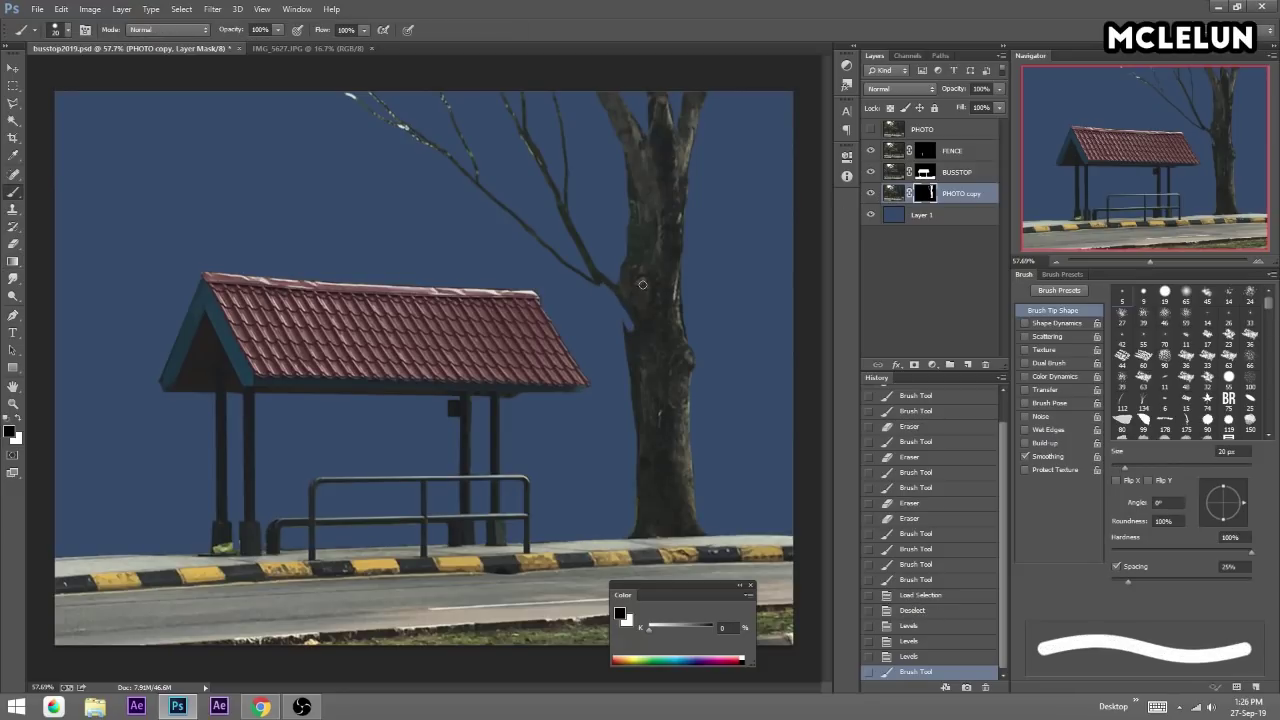
key(ctrl+z)
click(22, 420)
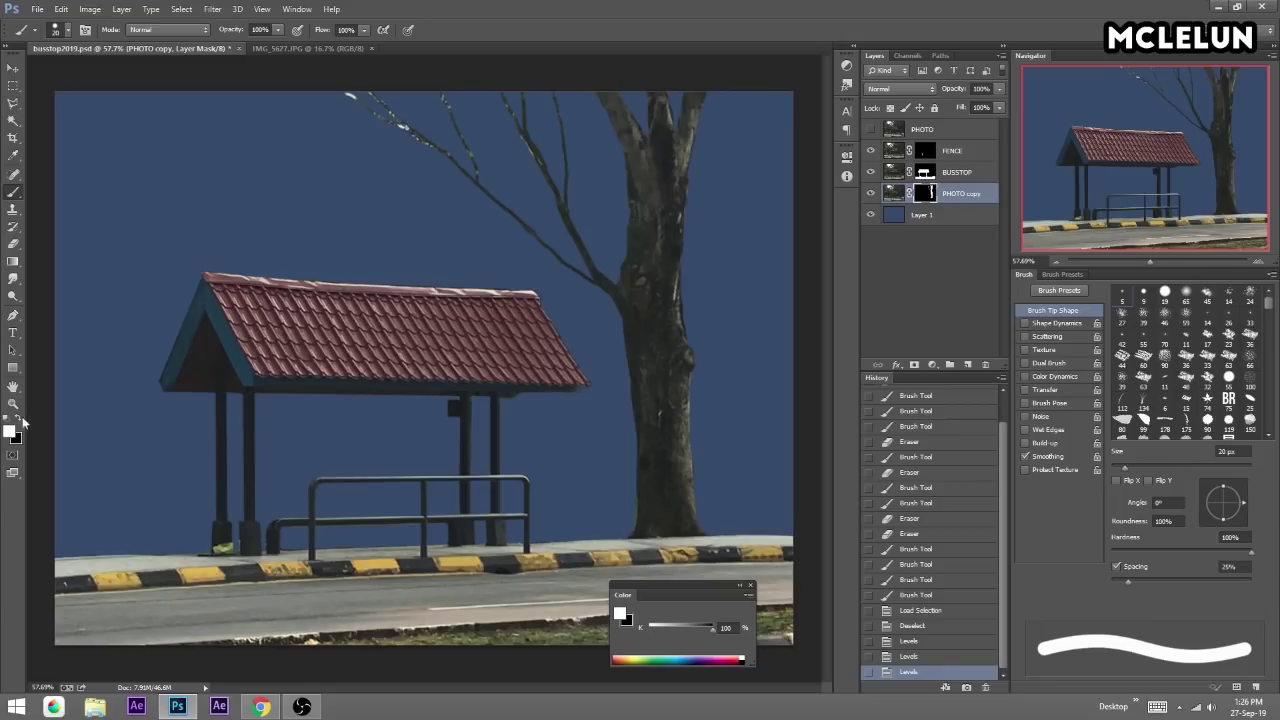
mouse_move(605, 299)
mouse_down()
mouse_move(630, 345)
mouse_move(626, 290)
mouse_up()
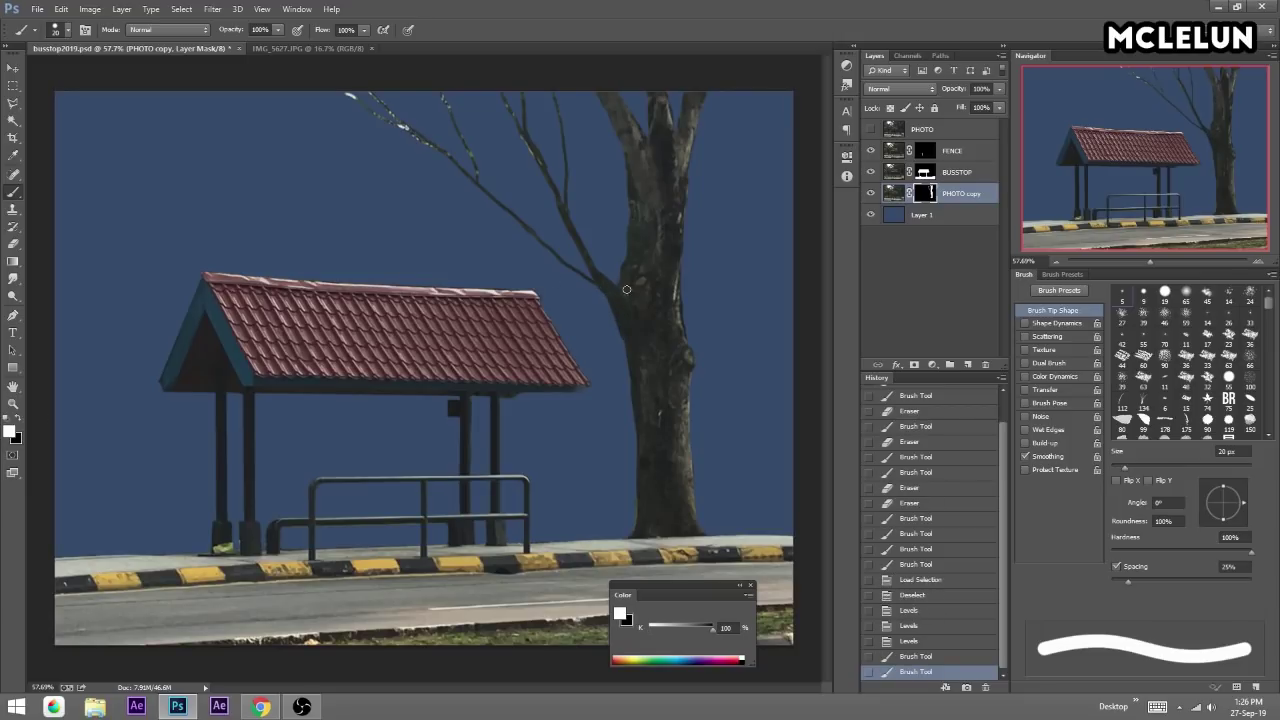
key(e)
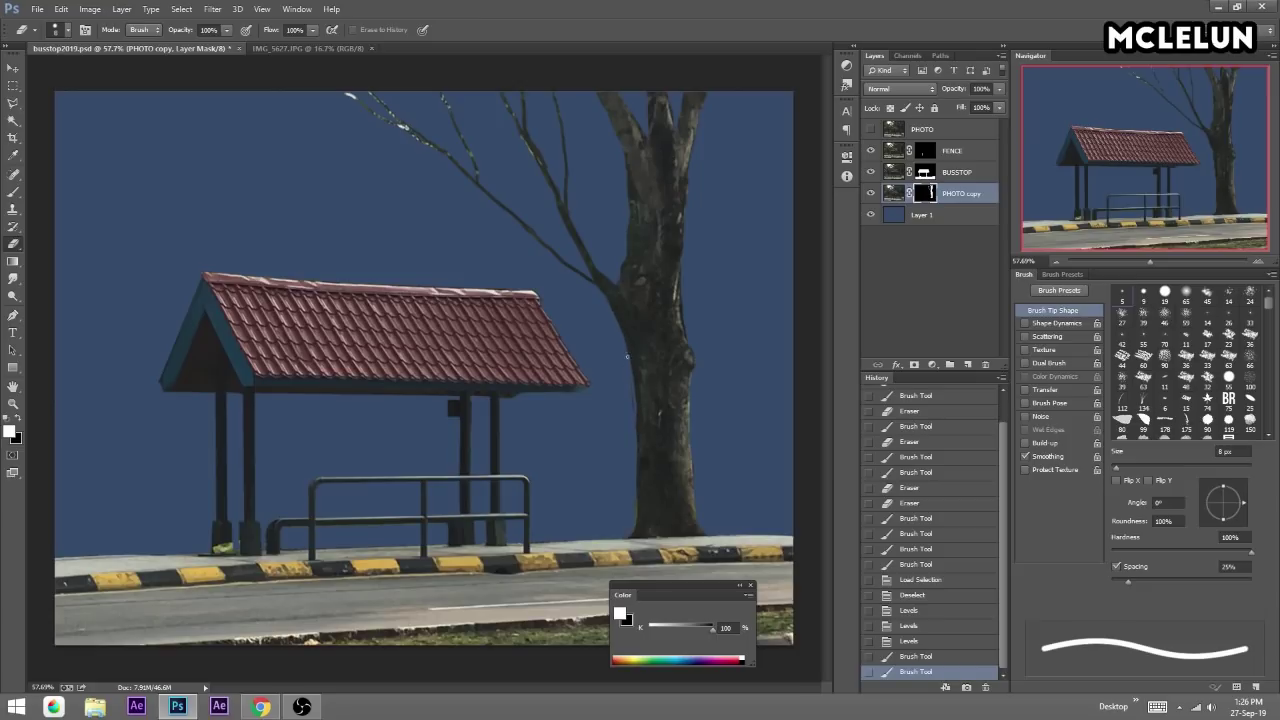
mouse_move(635, 396)
mouse_down()
mouse_move(635, 374)
mouse_move(641, 426)
mouse_up()
key(b)
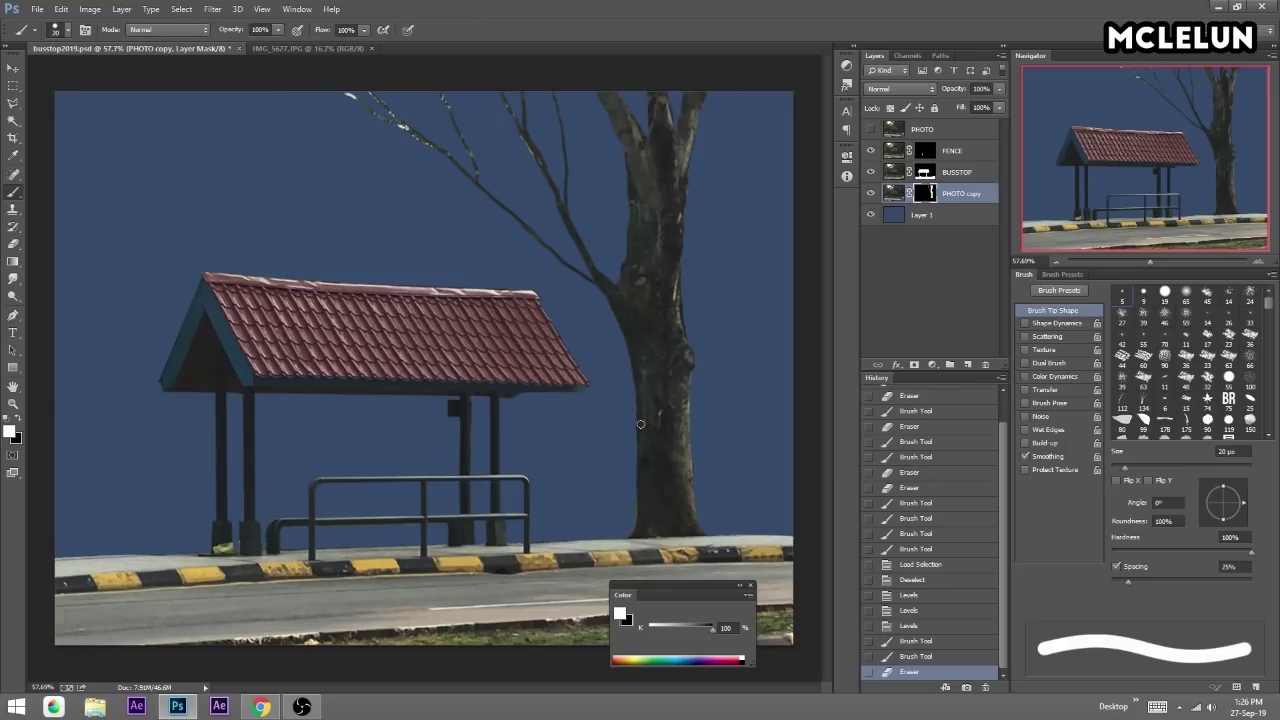
key(e)
Toggle the original PHOTO layer to check the tree cutout, ending with it hidden.
click(870, 129)
click(870, 129)
click(870, 129)
click(870, 129)
click(870, 129)
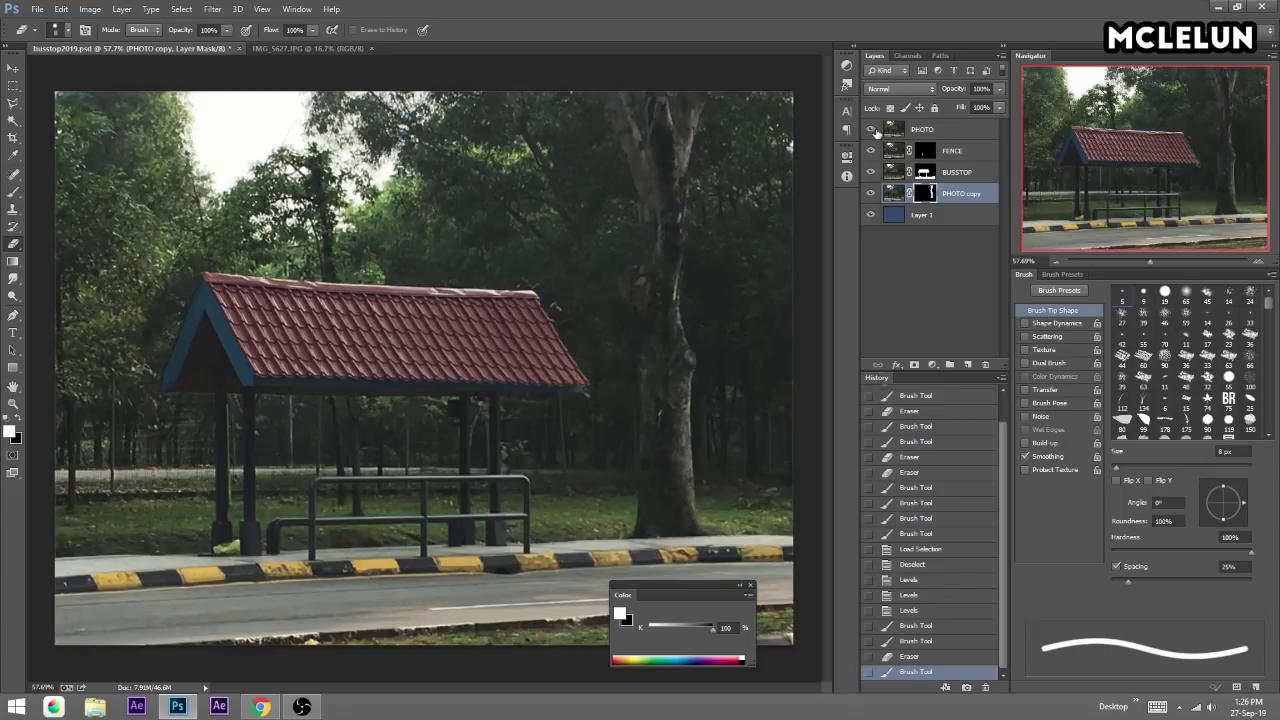
click(871, 129)
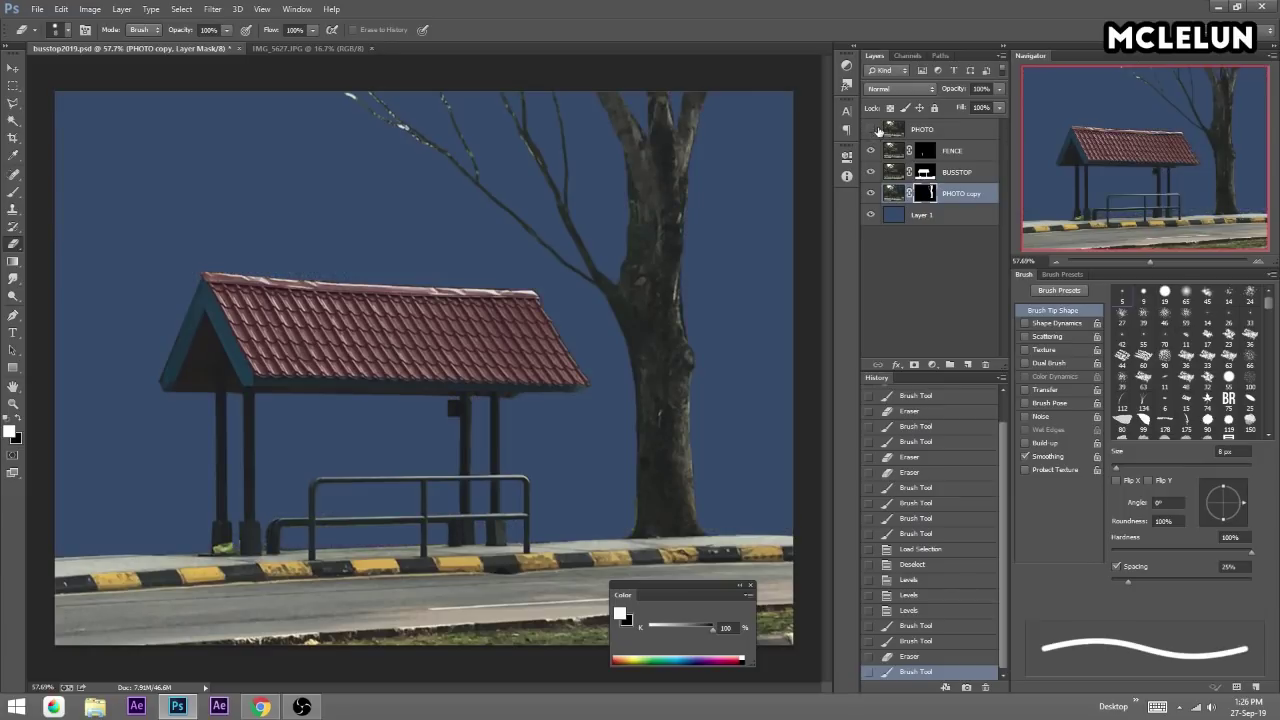
click(871, 129)
click(871, 130)
Rename the PHOTO copy layer to TREETRUNK.
double_click(958, 193)
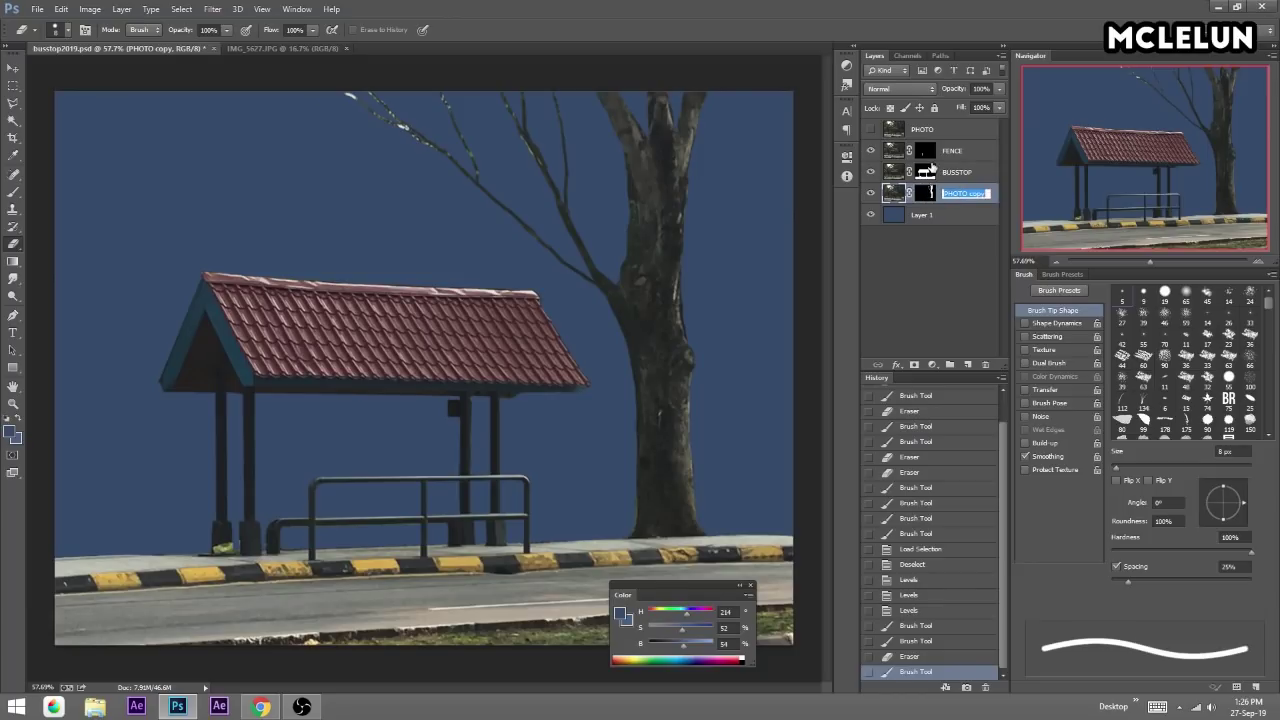
text(TREETRUNK)
key(Return)
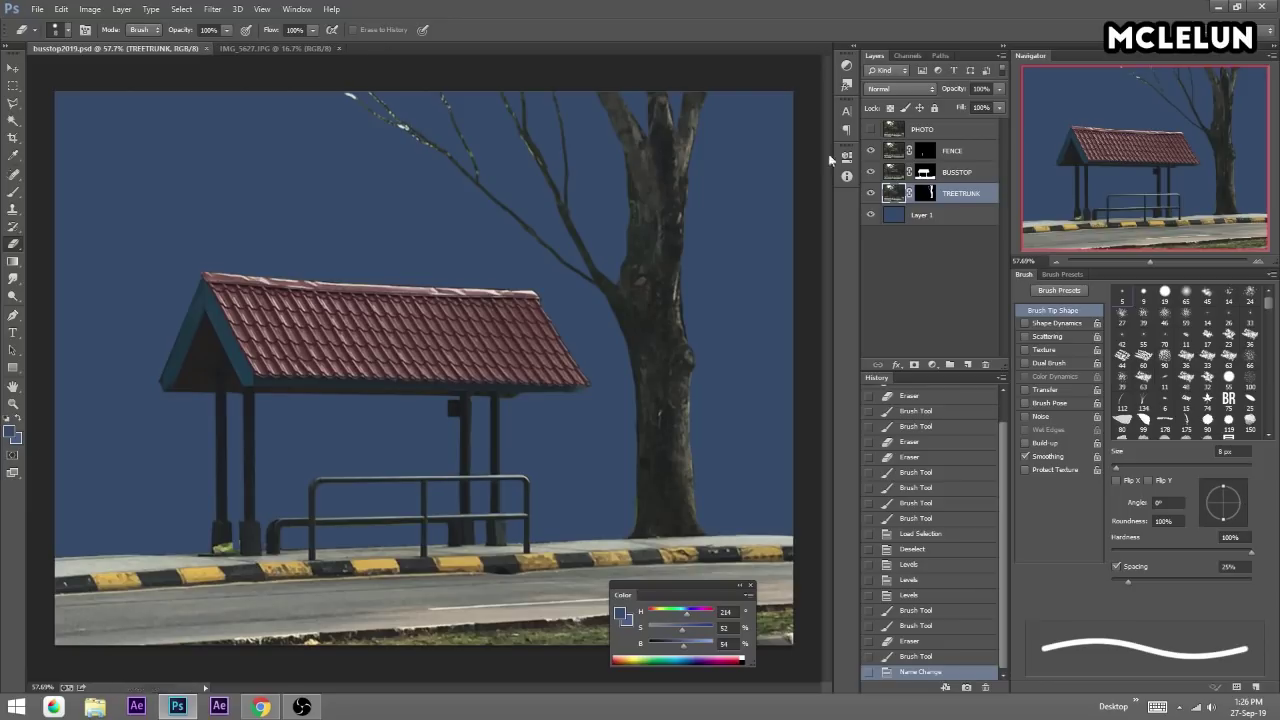
Apply the TREETRUNK, BUSSTOP and FENCE masks, then check against the original photo.
drag(926, 193, 985, 365)
click(615, 259)
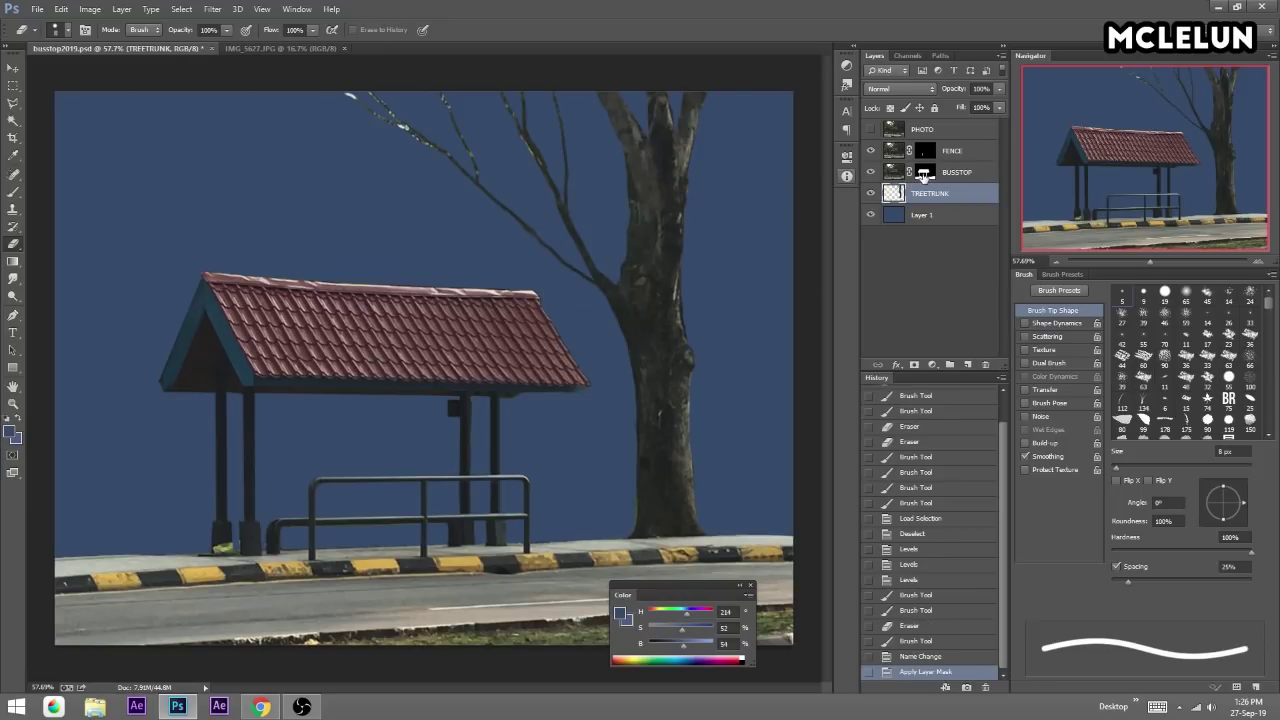
drag(925, 172, 985, 365)
click(614, 260)
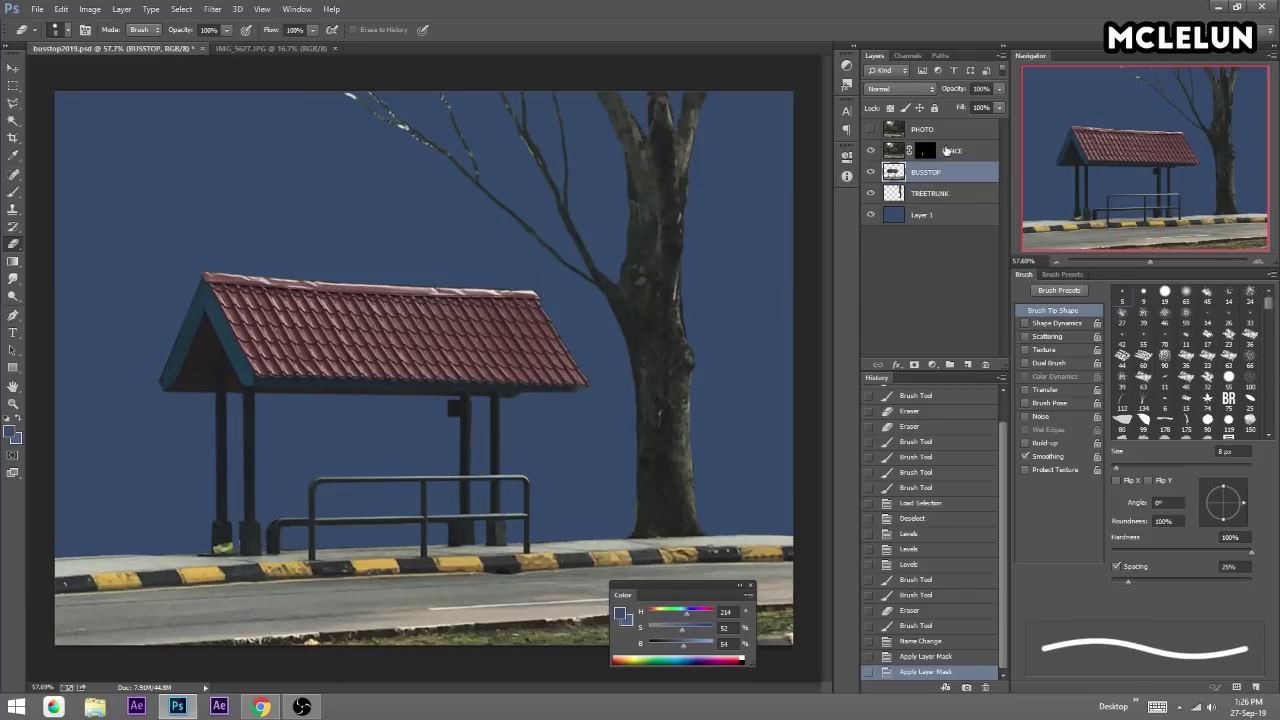
drag(925, 150, 988, 366)
key(Return)
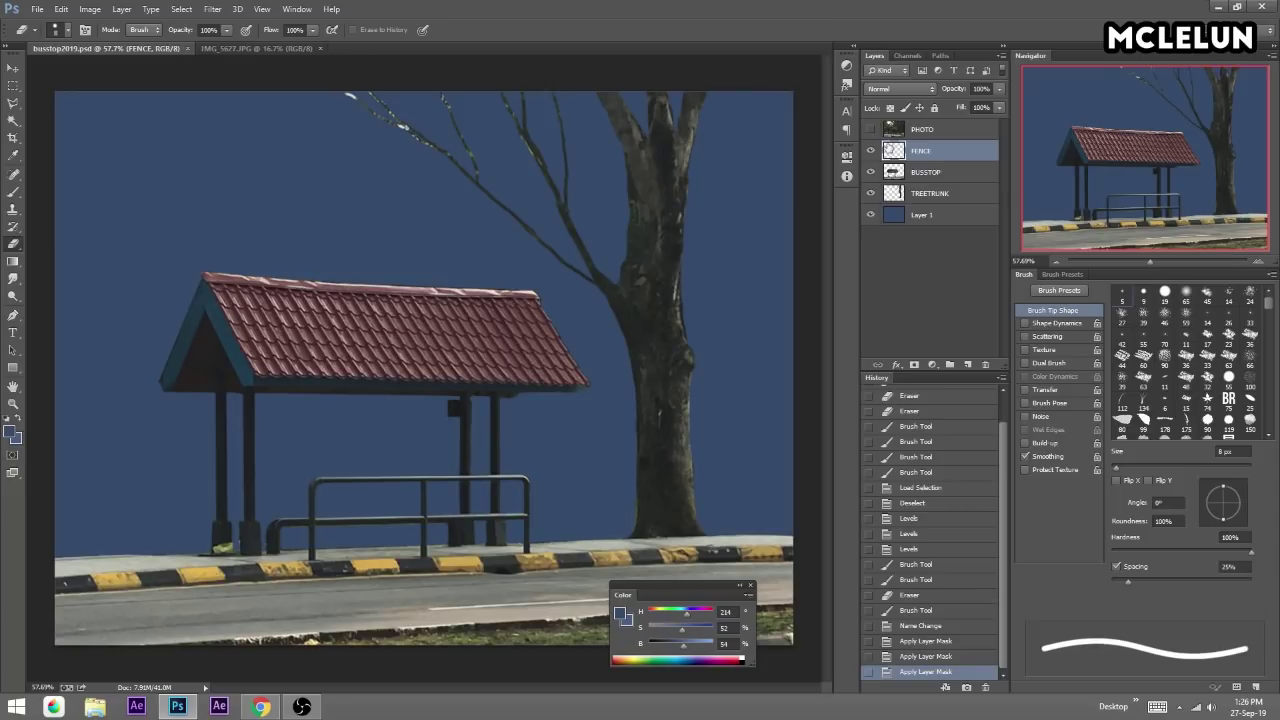
click(868, 129)
click(868, 129)
Fill the background Layer 1 with white (#ffffff).
click(949, 220)
key(b)
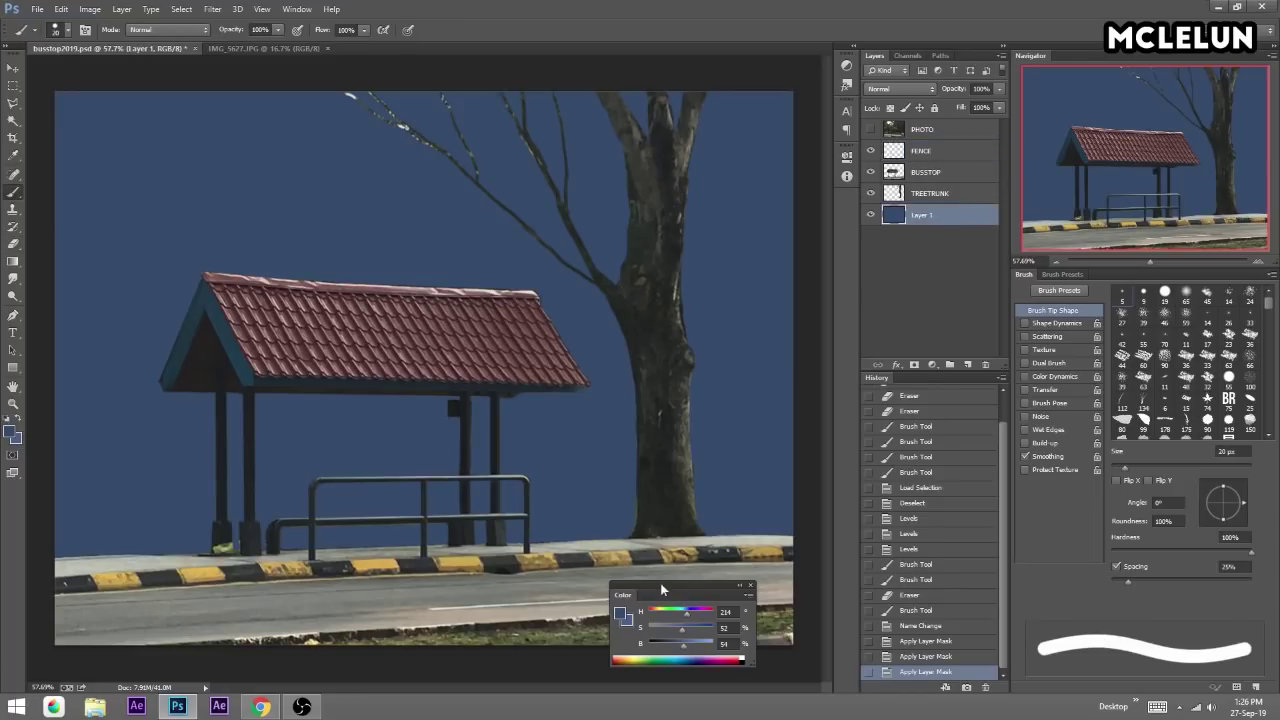
click(621, 613)
text(ffffff)
click(736, 368)
key(alt+BackSpace)
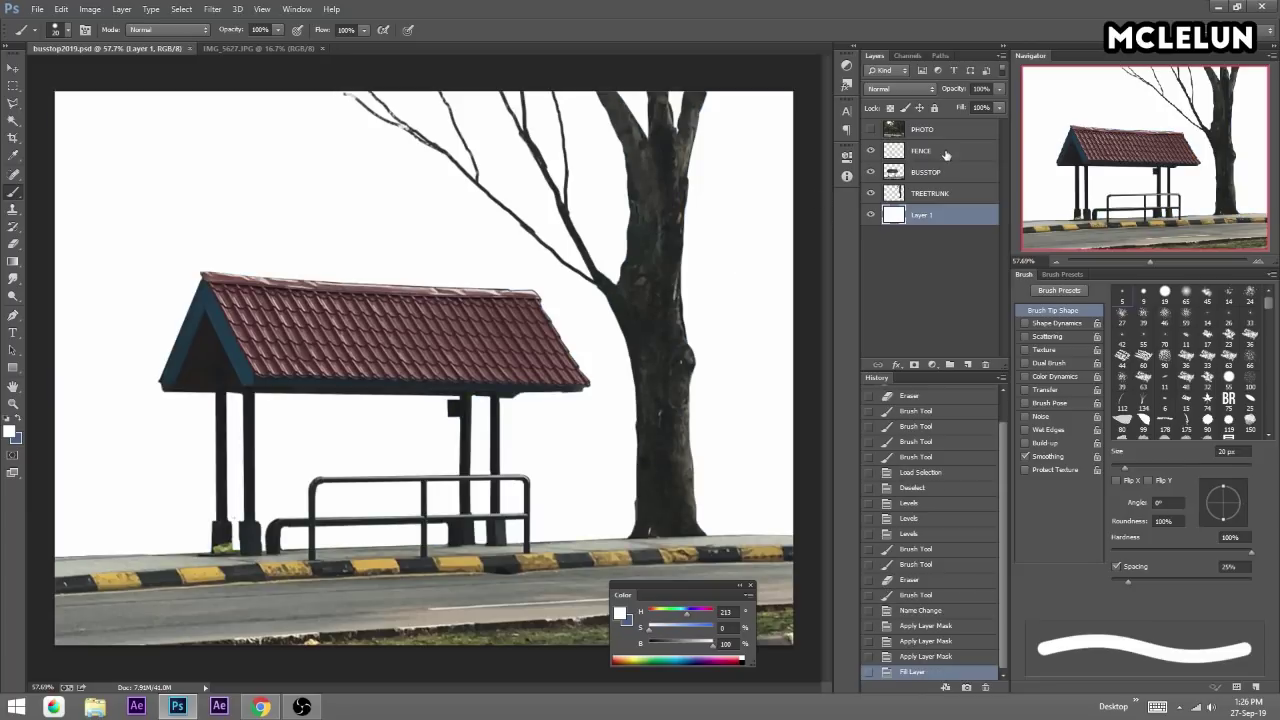
Add a Vibrance layer above FENCE with vibrance +100, saturation +7, and delete its mask.
click(946, 152)
click(932, 364)
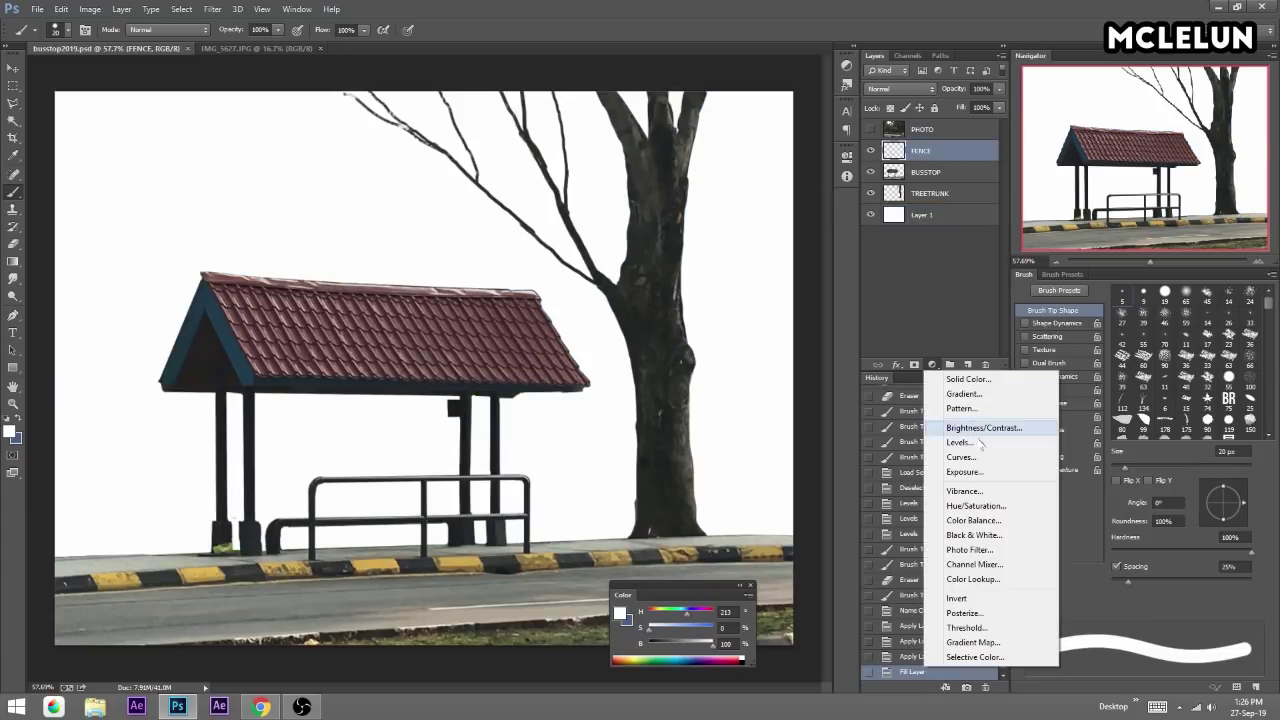
click(964, 491)
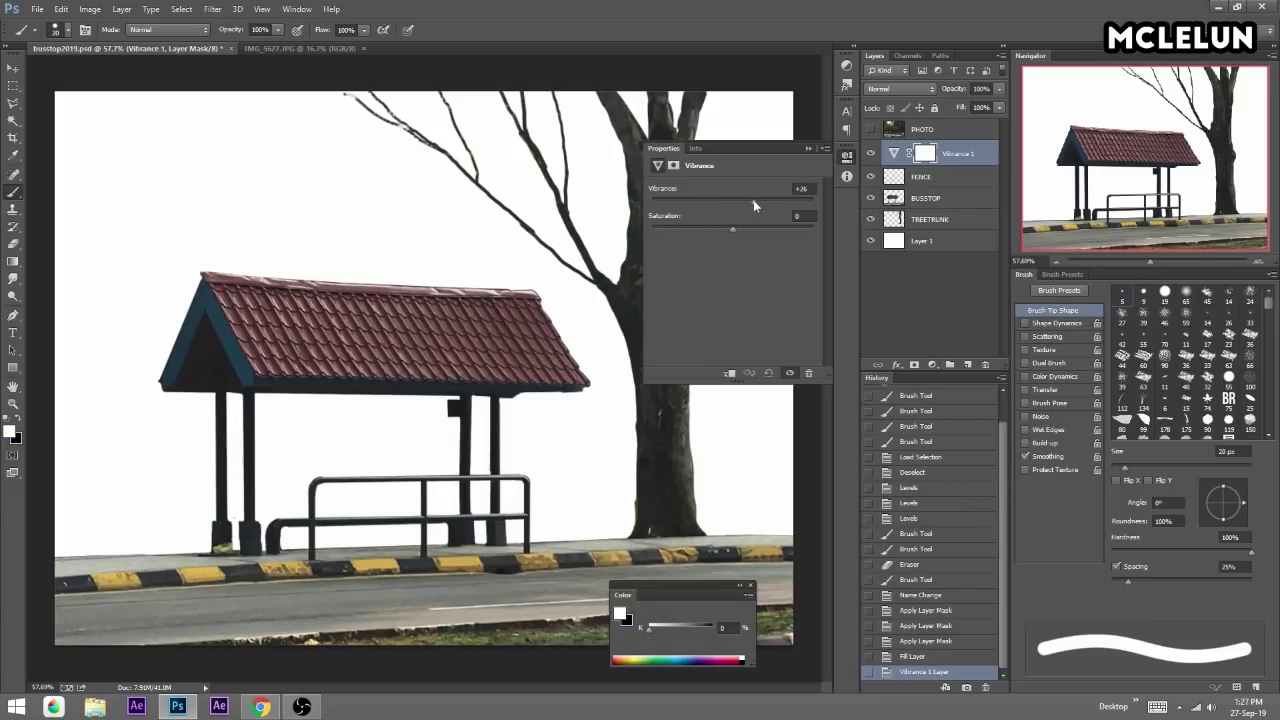
drag(748, 204, 816, 212)
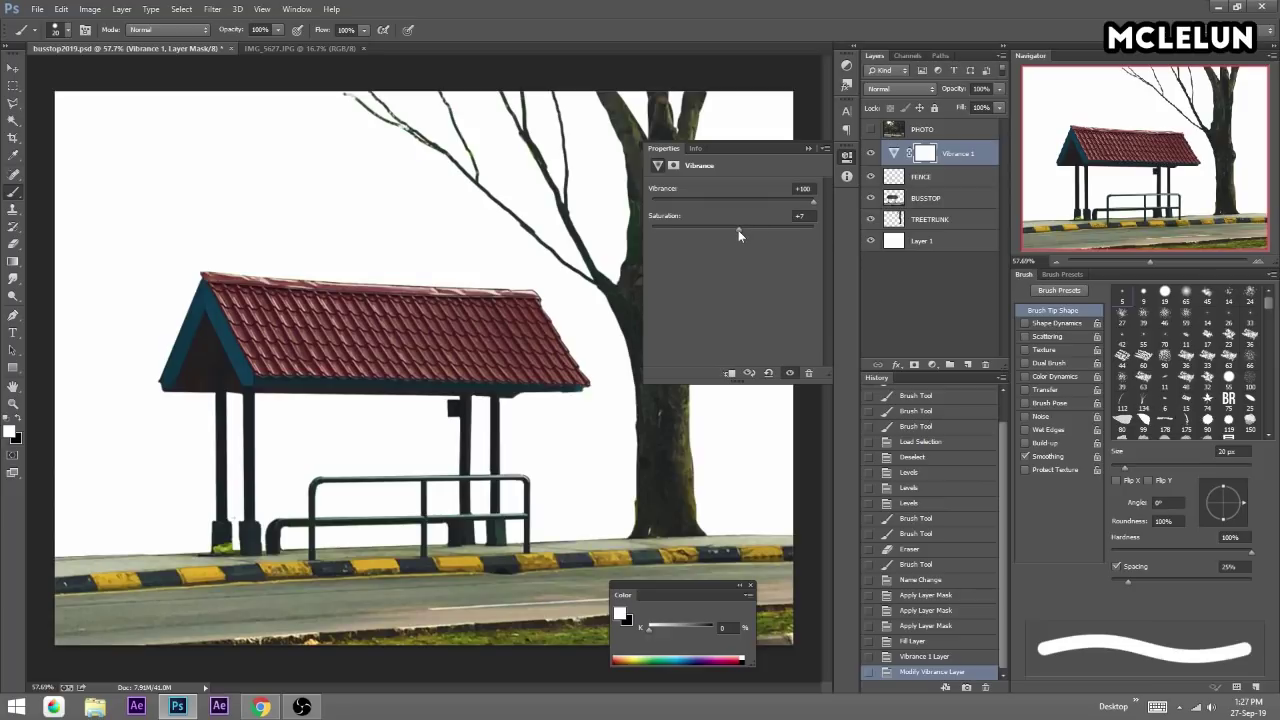
click(924, 153)
click(987, 366)
click(626, 262)
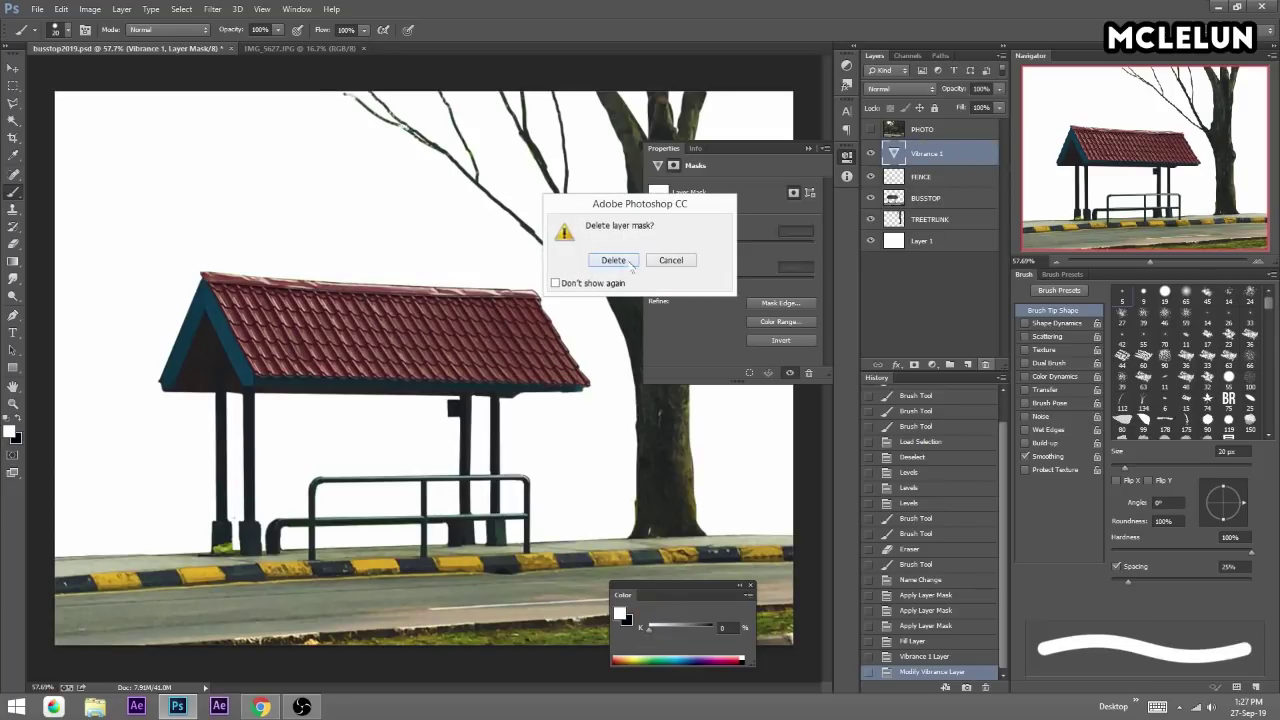
Add a Levels adjustment layer set to 13 / 1.24 / 255.
click(932, 365)
click(960, 442)
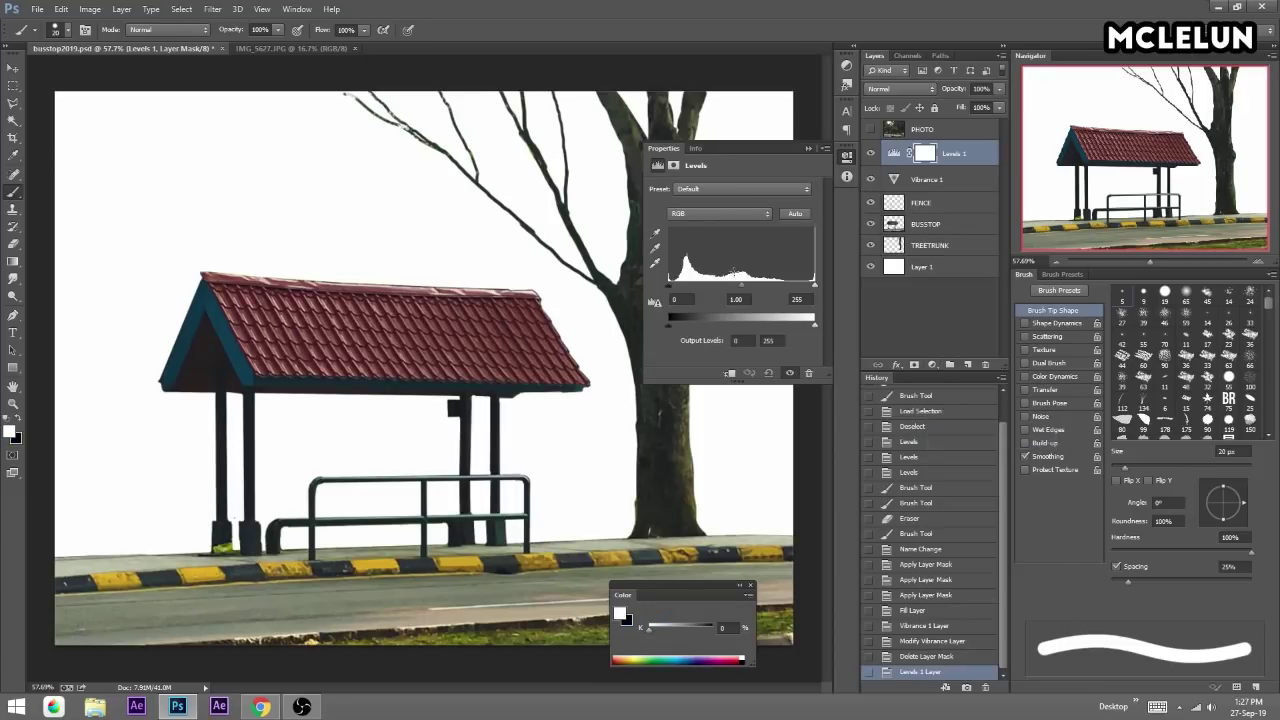
drag(742, 285, 654, 290)
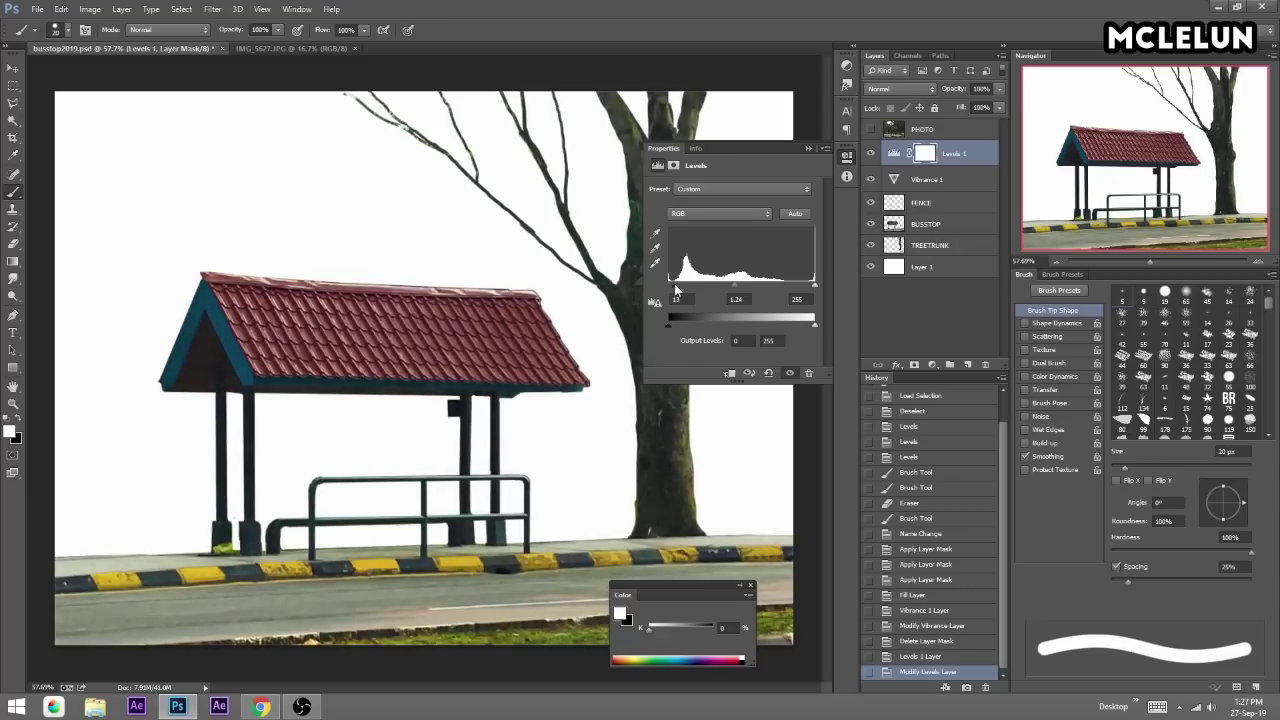
Set Levels to midtones 1.17 and white point 224, lifting output black to 10.
drag(732, 292, 725, 288)
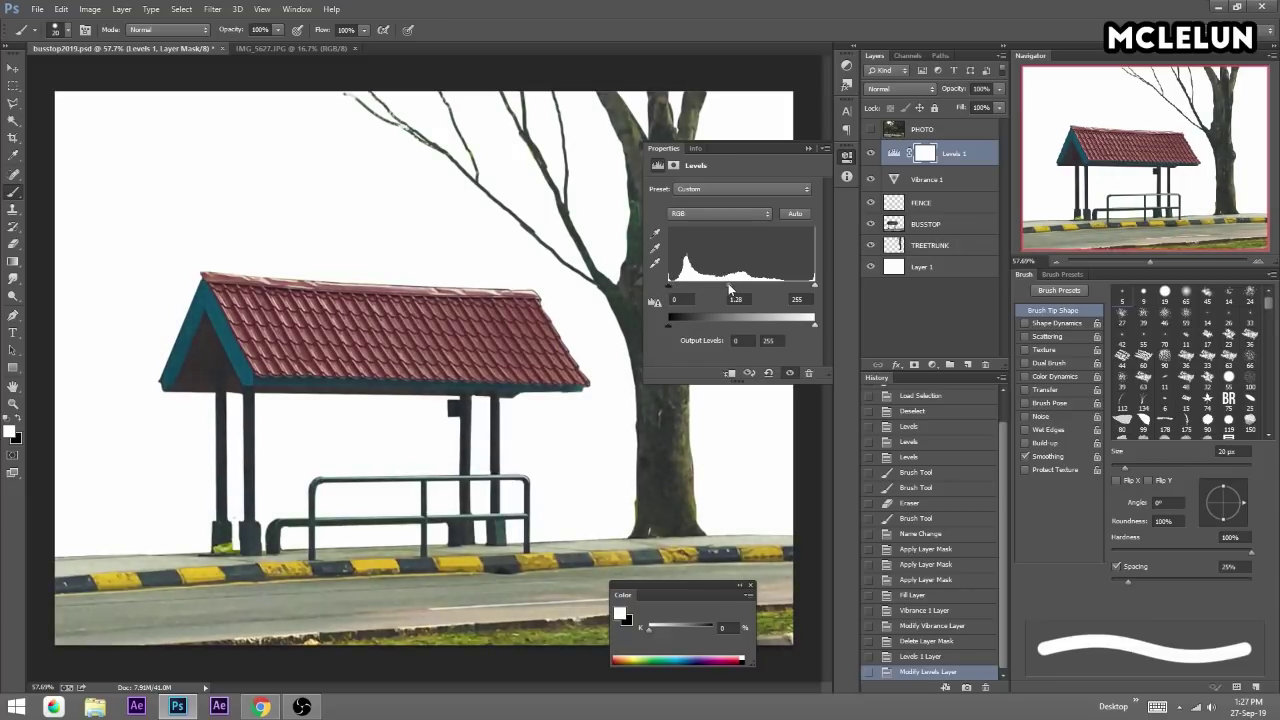
drag(815, 285, 793, 289)
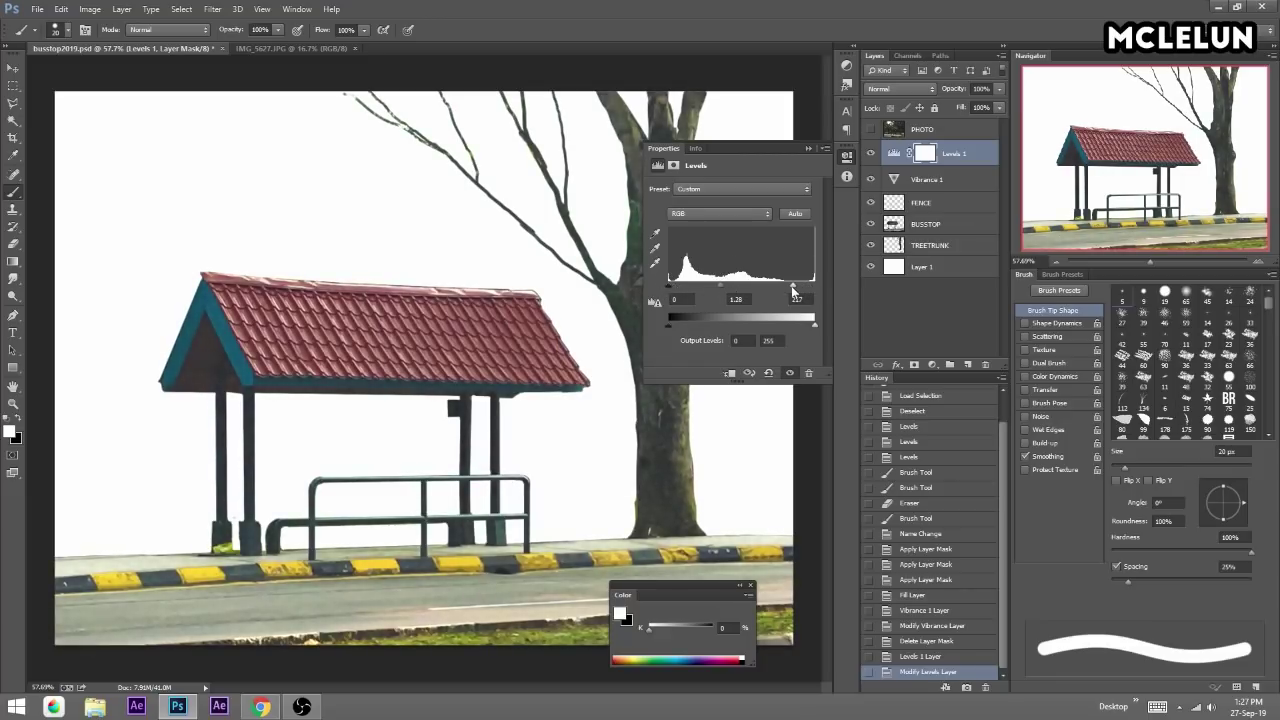
drag(669, 327, 677, 327)
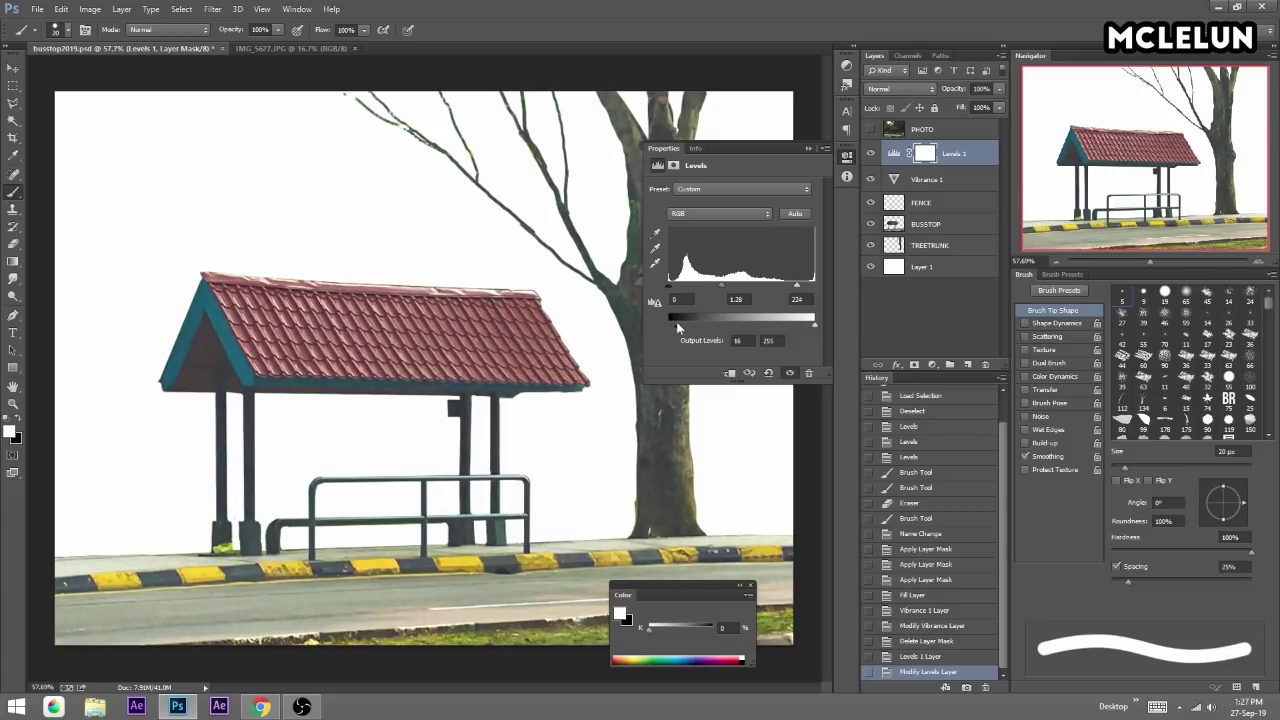
drag(728, 285, 732, 285)
Delete the Levels mask and push Vibrance 1 up to +100.
click(925, 153)
click(985, 364)
click(614, 261)
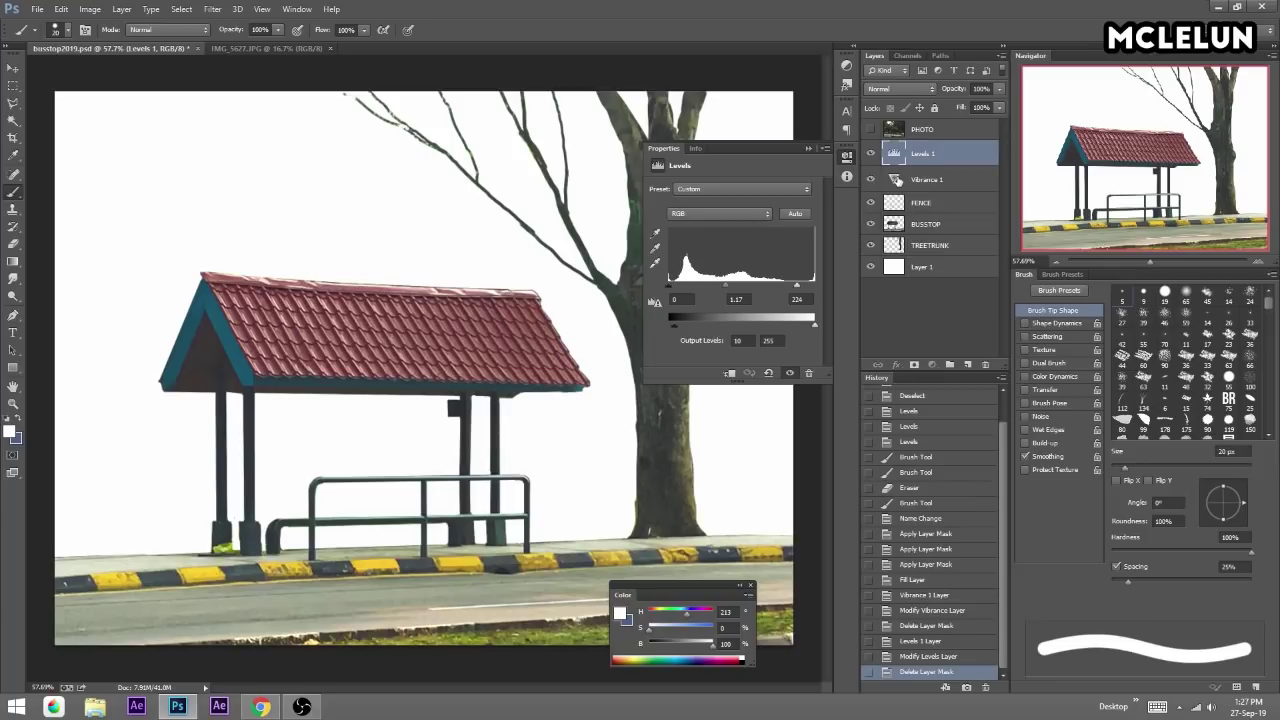
click(897, 180)
drag(736, 228, 746, 231)
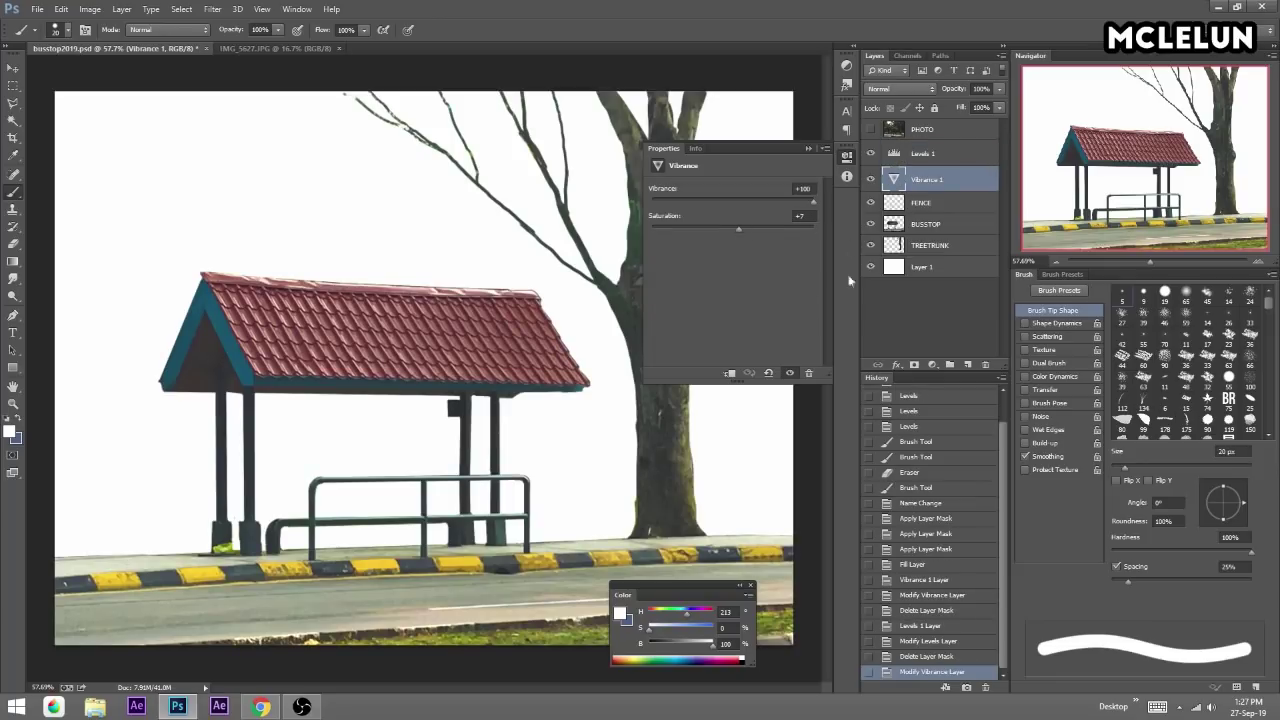
click(945, 158)
Add a Curves adjustment layer and raise the Blue channel shadows for a cool tint.
click(939, 366)
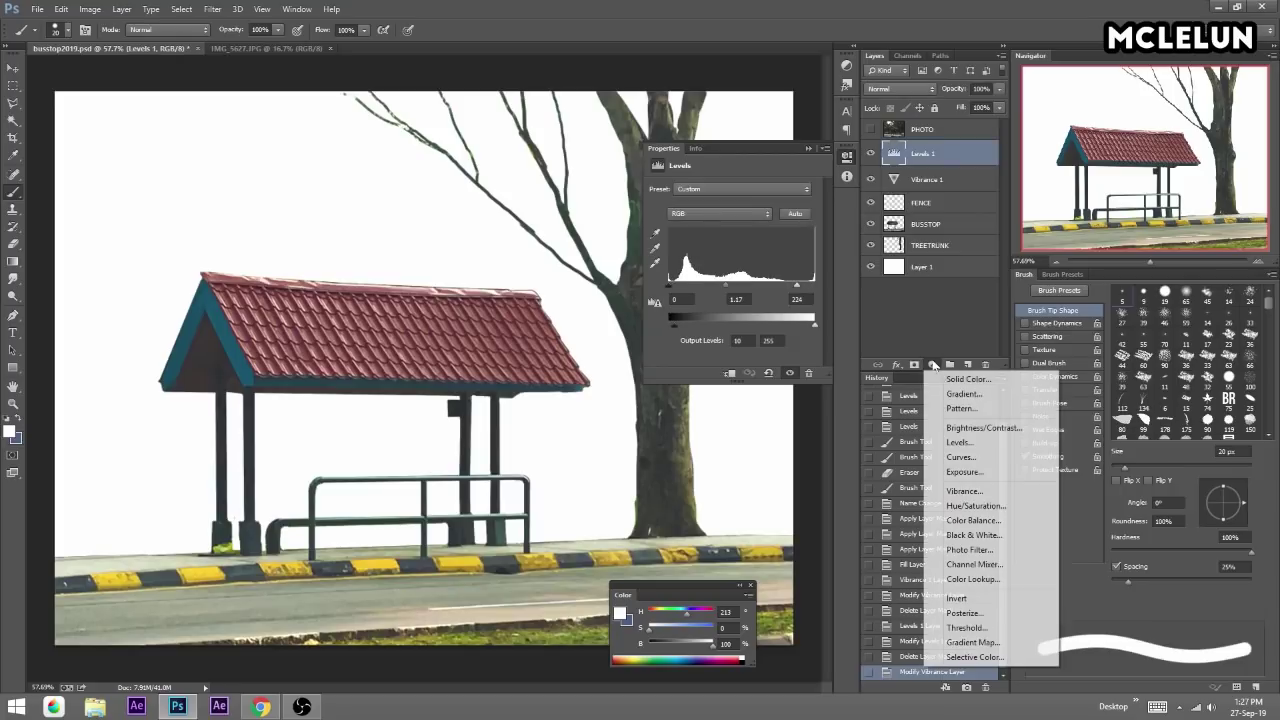
click(960, 457)
click(726, 206)
click(715, 252)
drag(679, 352, 671, 325)
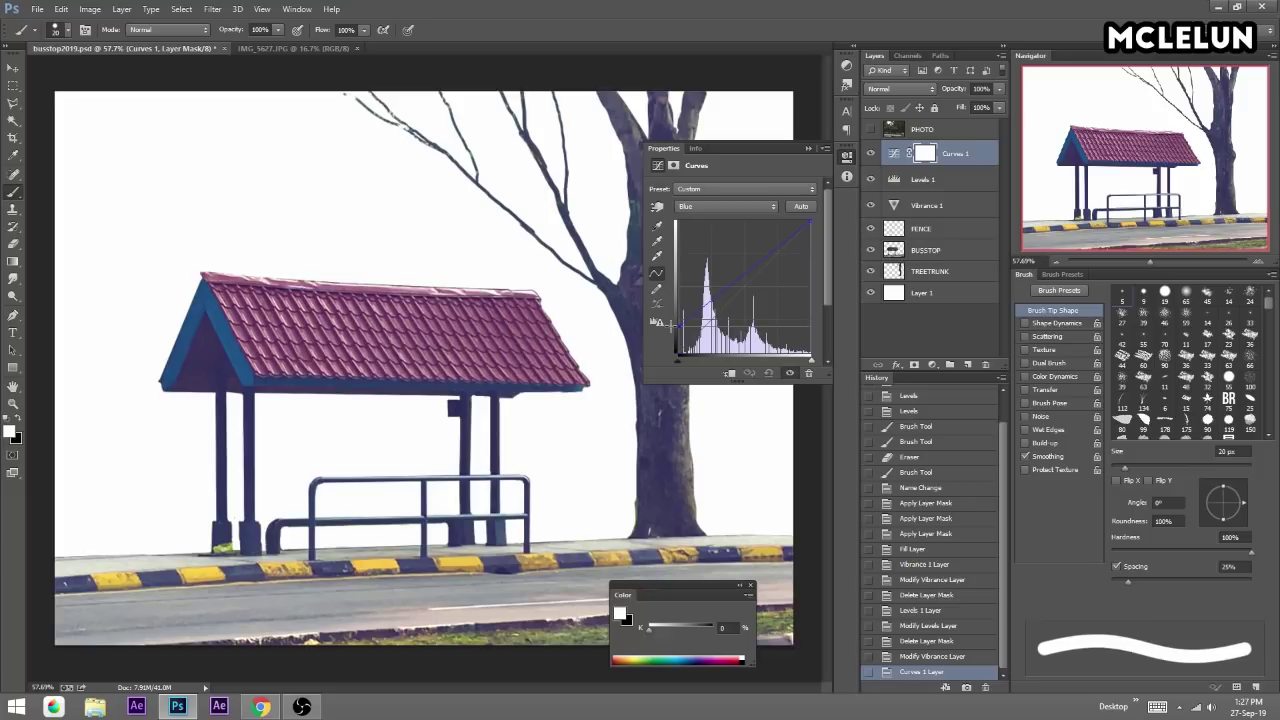
drag(671, 325, 674, 328)
click(705, 318)
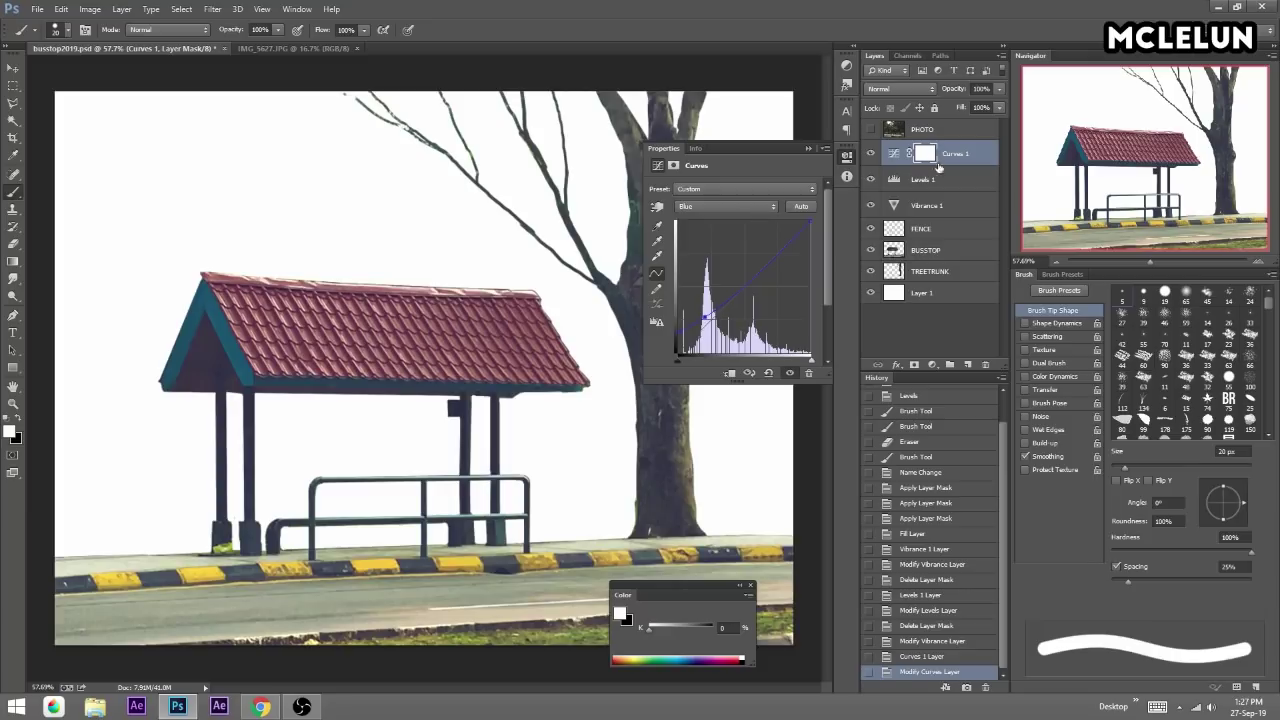
Delete the Curves mask and toggle the adjustment to compare before and after.
click(987, 364)
click(612, 254)
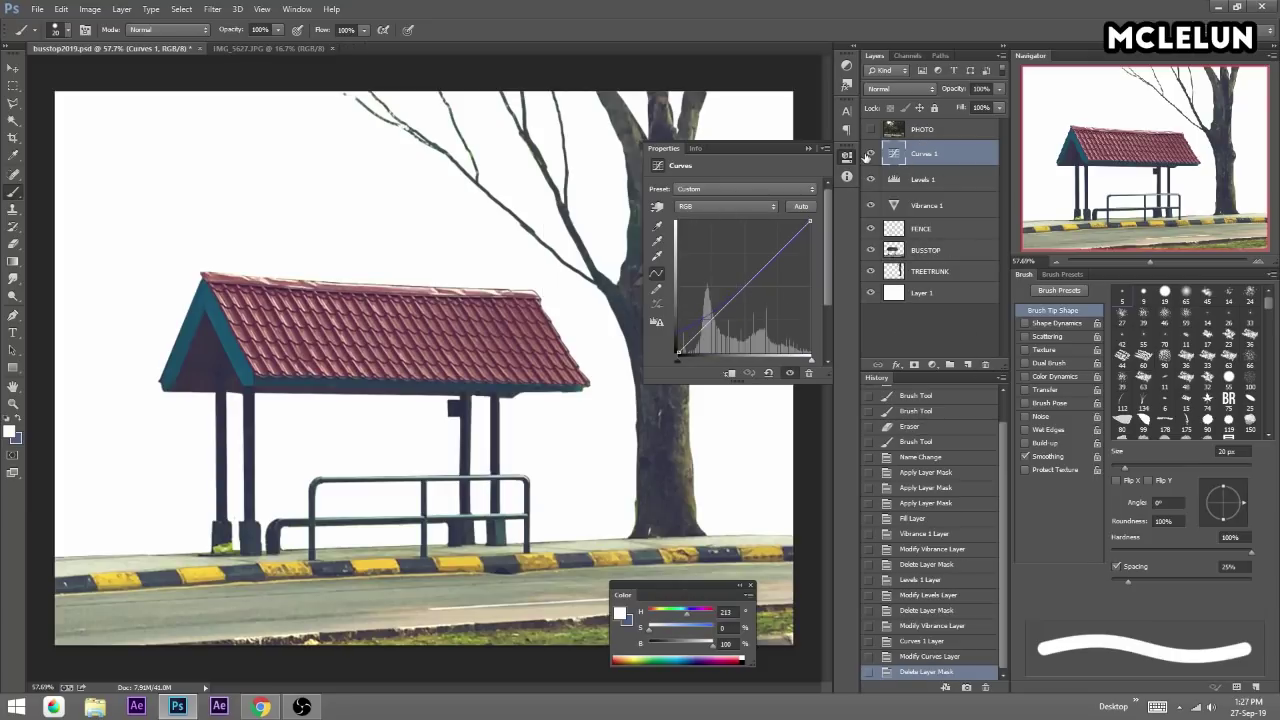
click(869, 155)
click(869, 155)
click(869, 155)
Lift the Green channel shadows, switch to the Red curve, and compare the result.
click(730, 208)
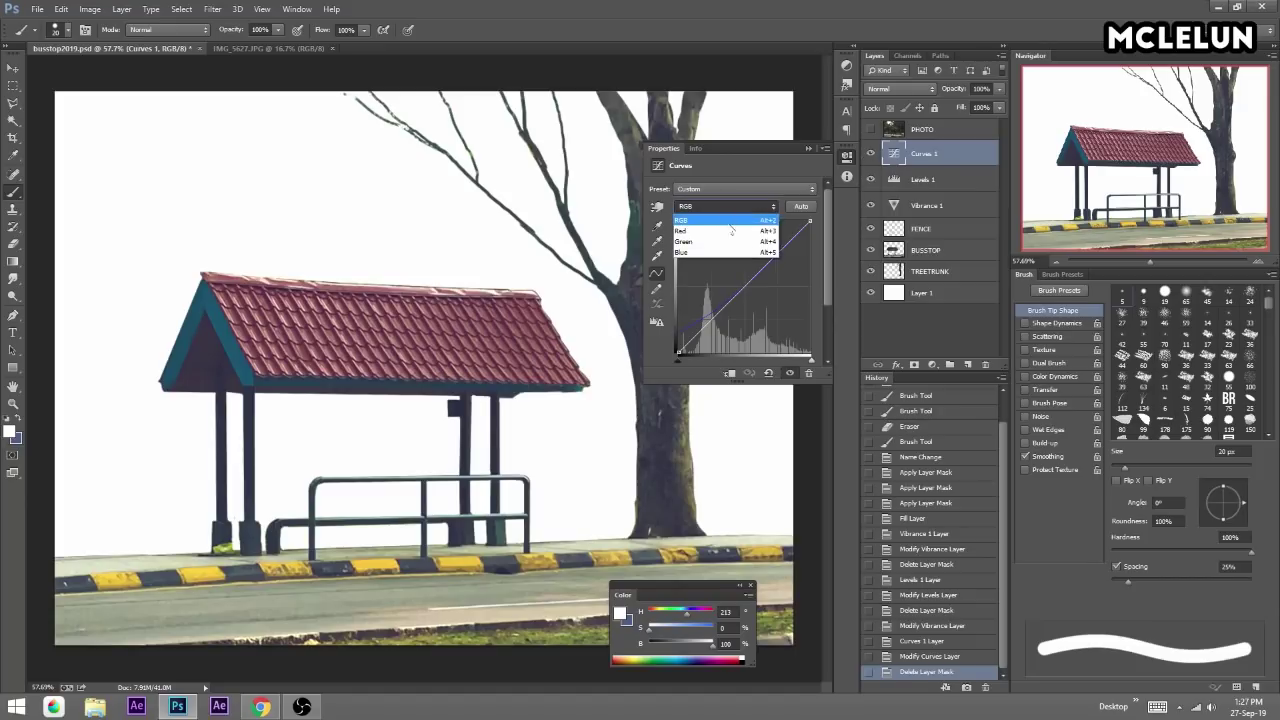
click(724, 243)
drag(677, 349, 679, 340)
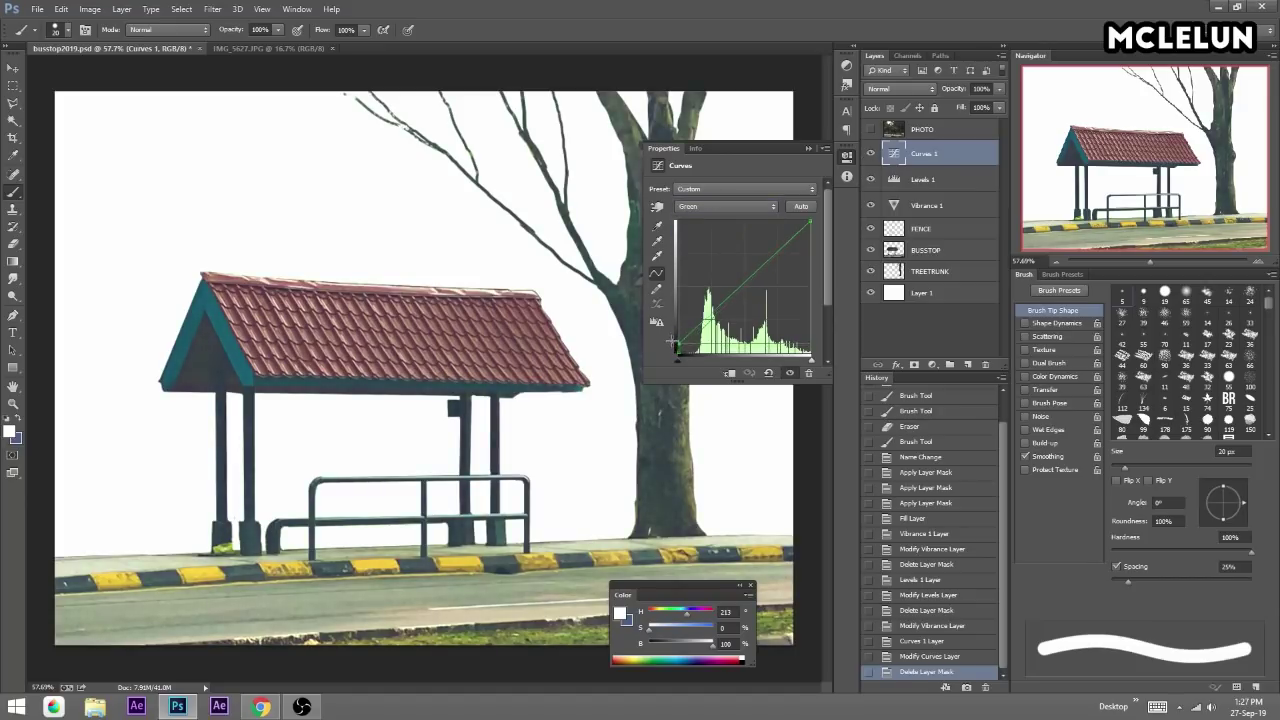
click(756, 205)
click(747, 229)
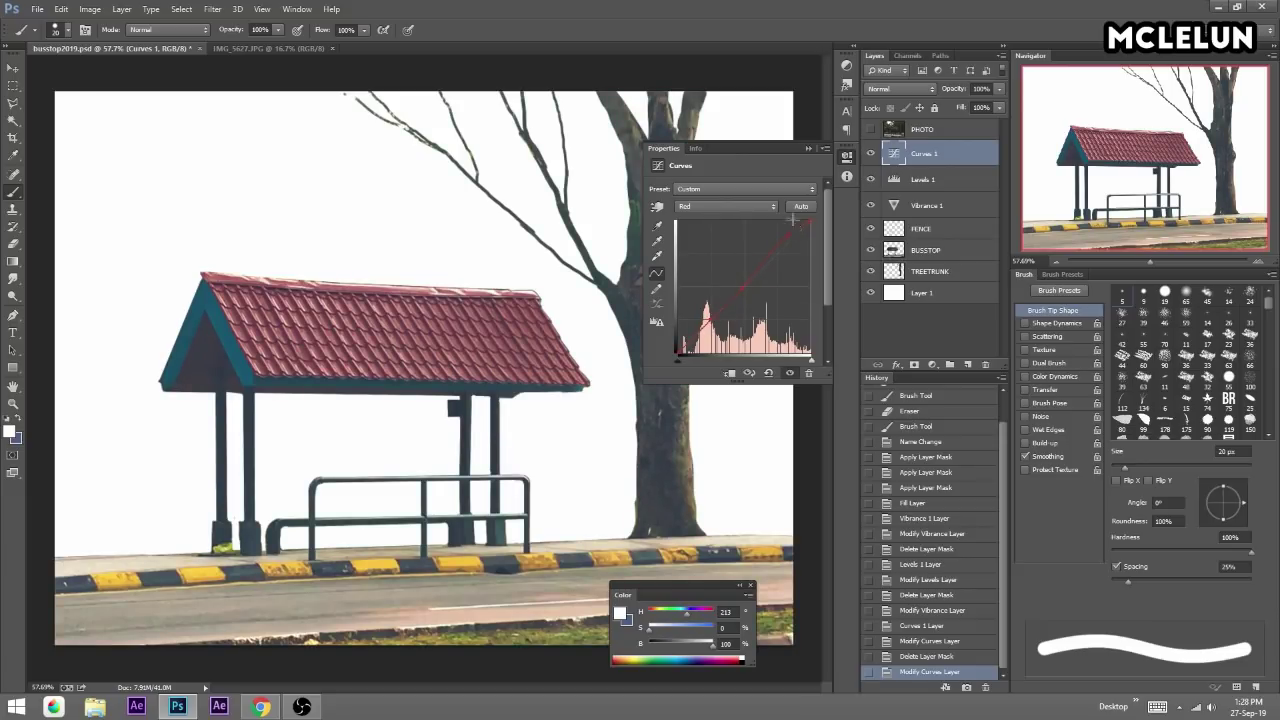
click(873, 155)
click(873, 155)
Sample the shelter's dark gable colours and move Curves 1 beneath Vibrance 1 and Levels 1.
alt+click(213, 357)
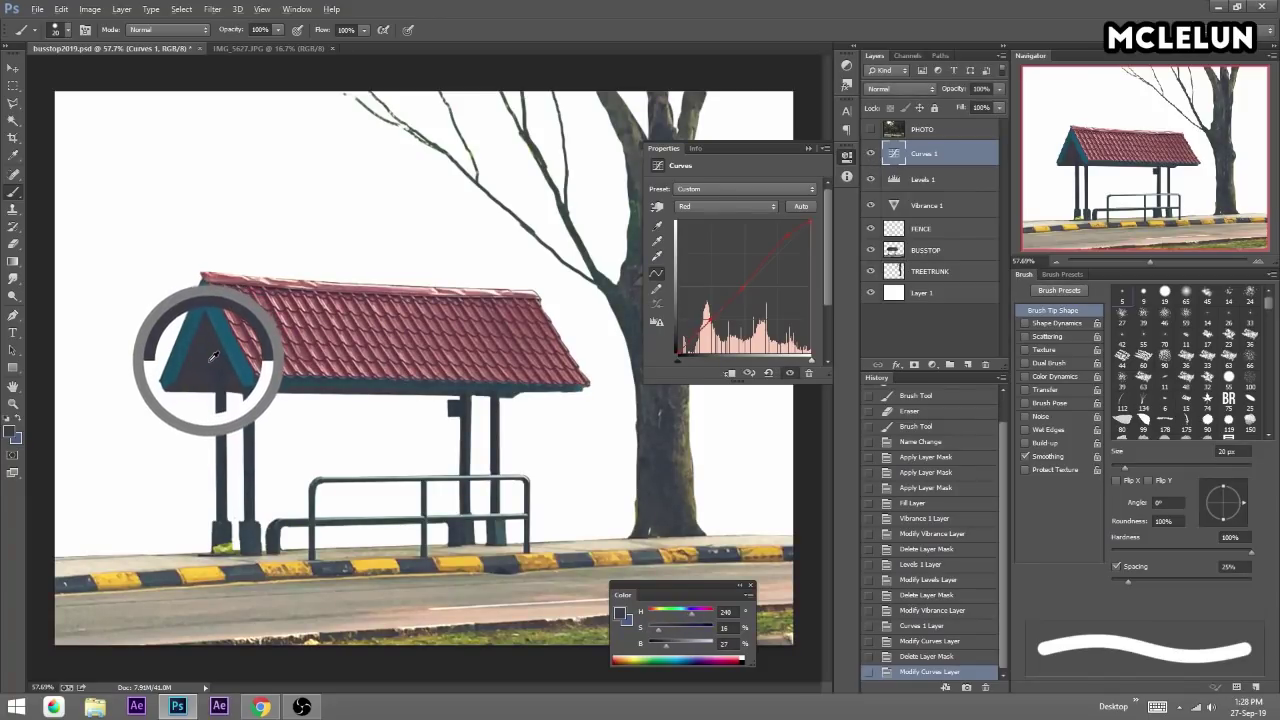
drag(213, 357, 188, 345)
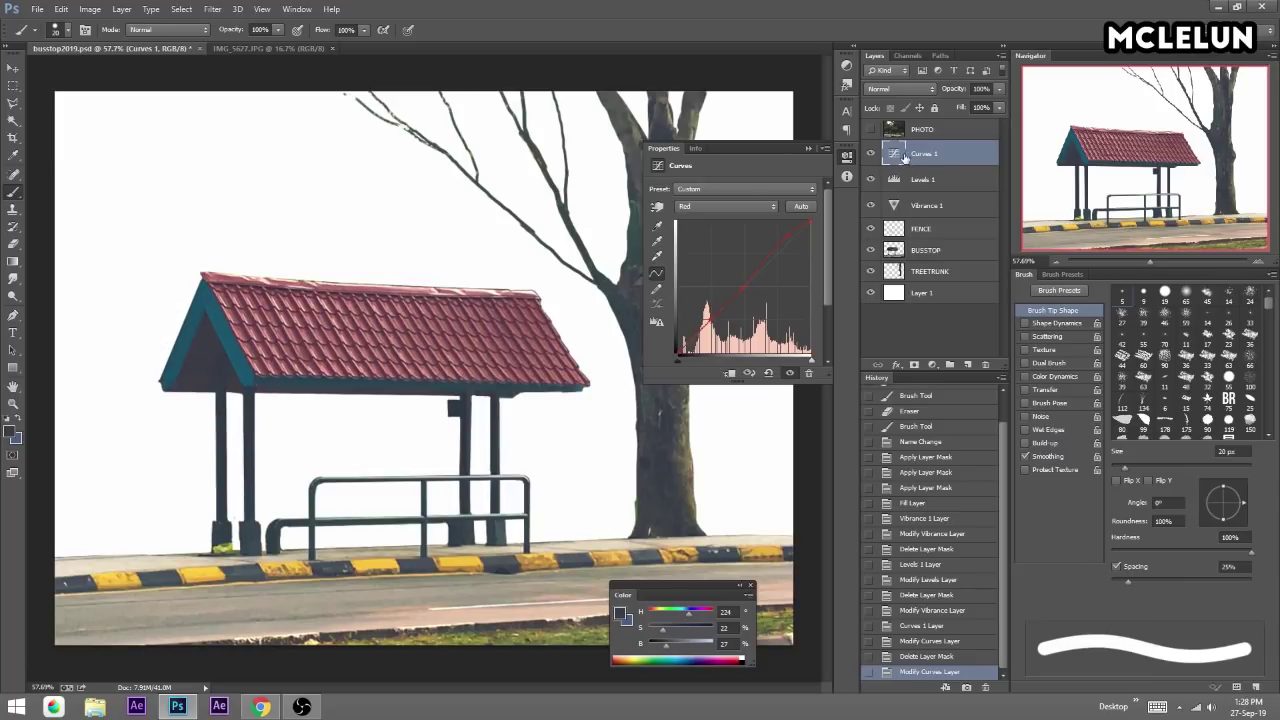
mouse_move(904, 157)
mouse_down()
mouse_move(948, 195)
mouse_move(940, 180)
mouse_up()
drag(213, 357, 240, 358)
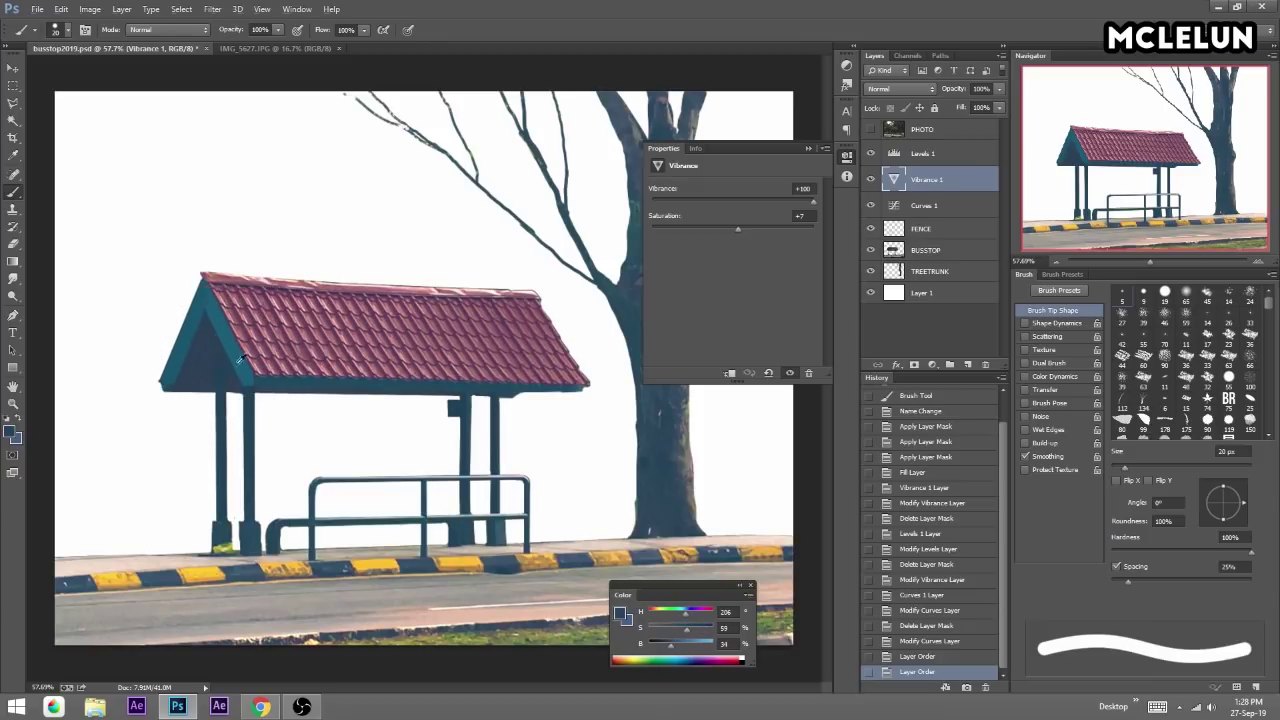
Sample the tree trunk colour and move Vibrance 1 above Levels 1.
alt+click(678, 447)
click(929, 158)
drag(940, 177, 948, 160)
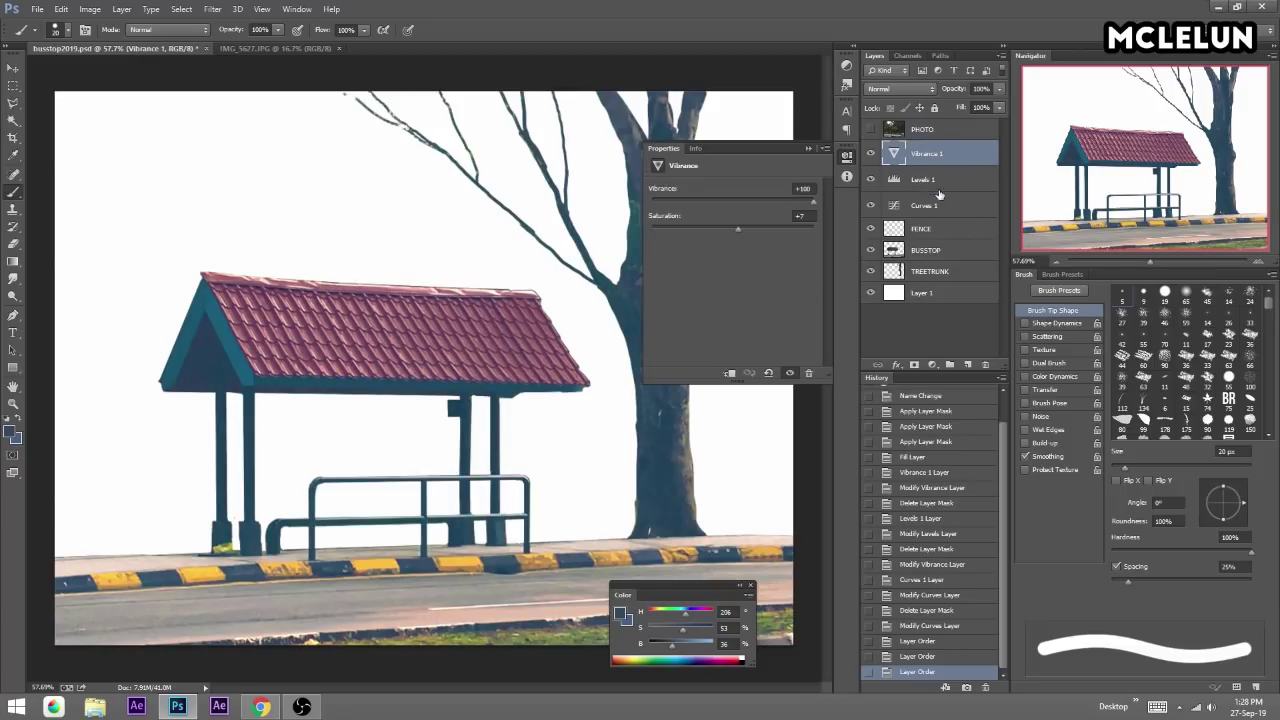
Retune Levels 1 to 0/1.29/239 with output black at 0.
click(930, 181)
mouse_move(730, 291)
mouse_down()
mouse_move(717, 290)
mouse_move(806, 288)
mouse_up()
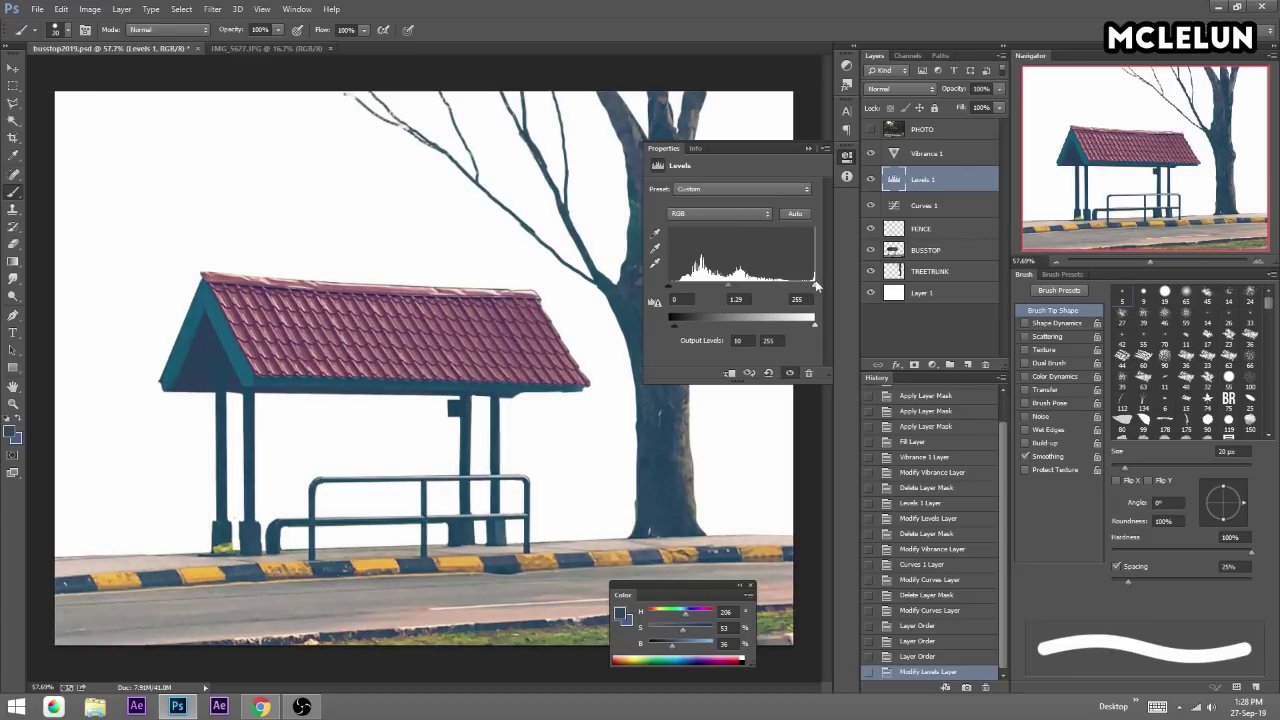
mouse_move(680, 324)
mouse_down()
mouse_move(669, 322)
mouse_move(676, 288)
mouse_move(663, 289)
mouse_up()
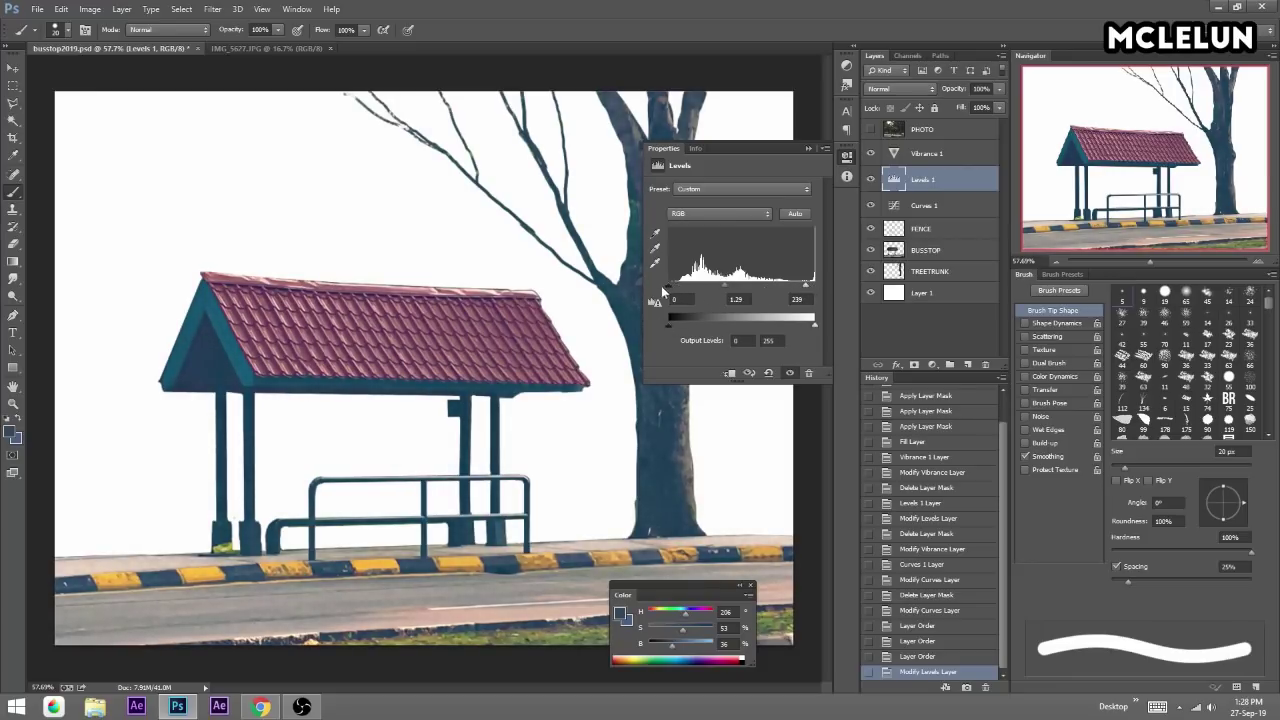
click(809, 149)
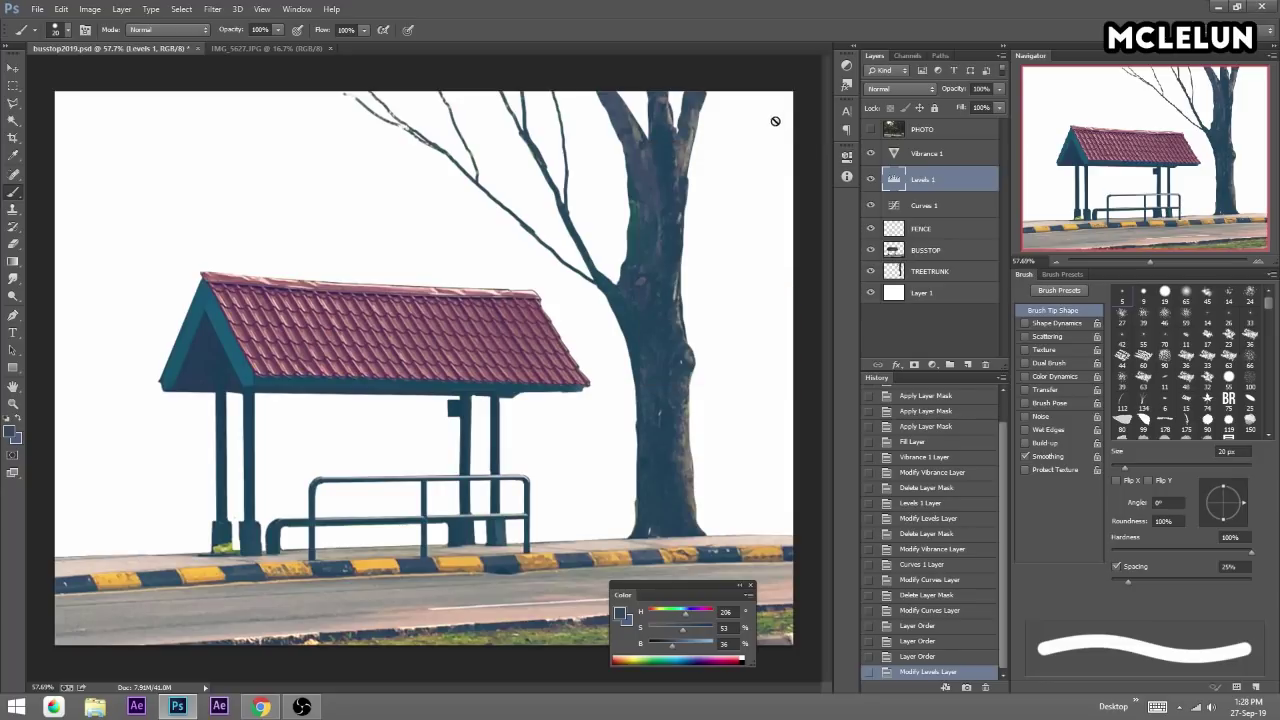
Sample the bus stop gable colour and select all three adjustment layers together.
alt+click(211, 346)
click(939, 160)
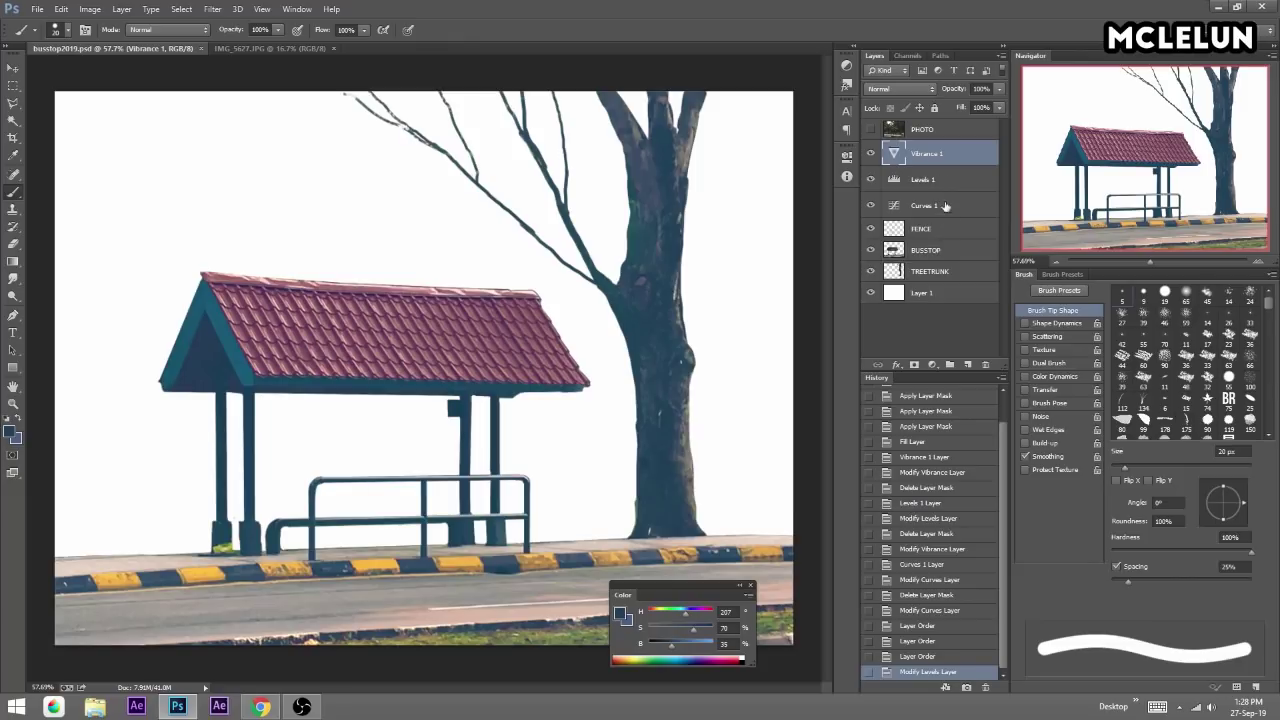
shift+click(947, 206)
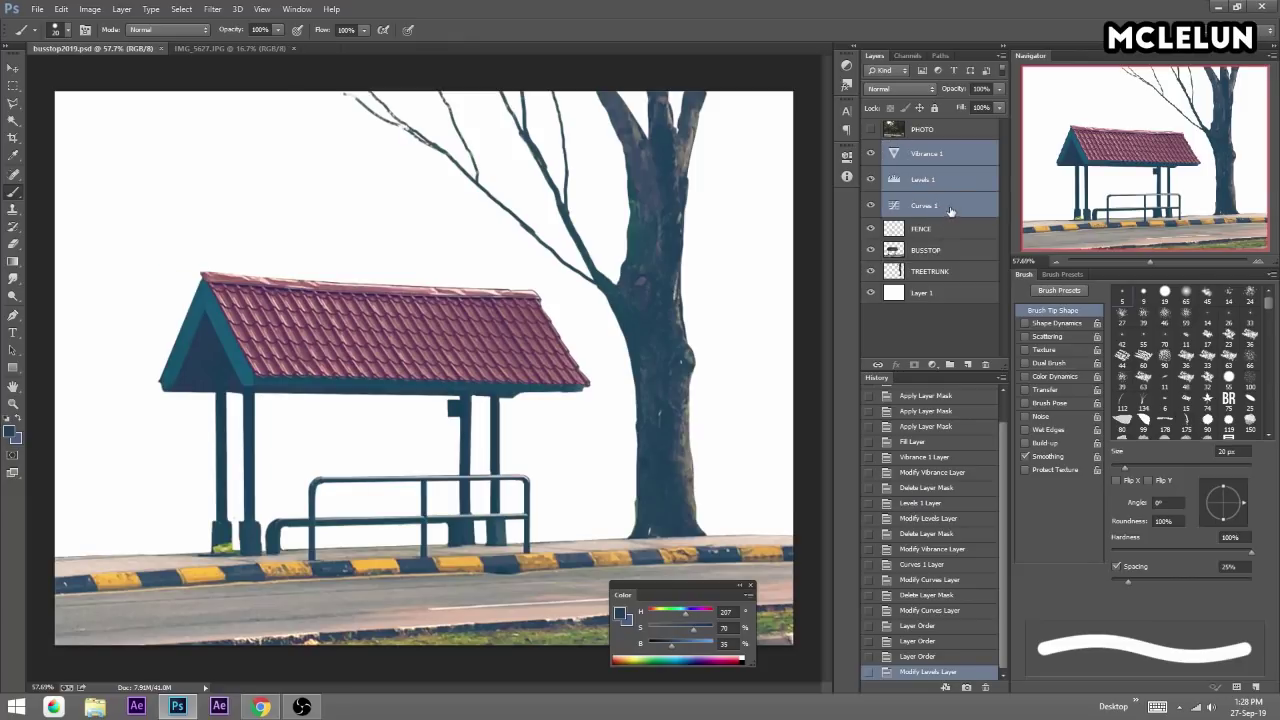
Duplicate the Vibrance, Levels and Curves layers and hide the copies.
drag(950, 210, 968, 364)
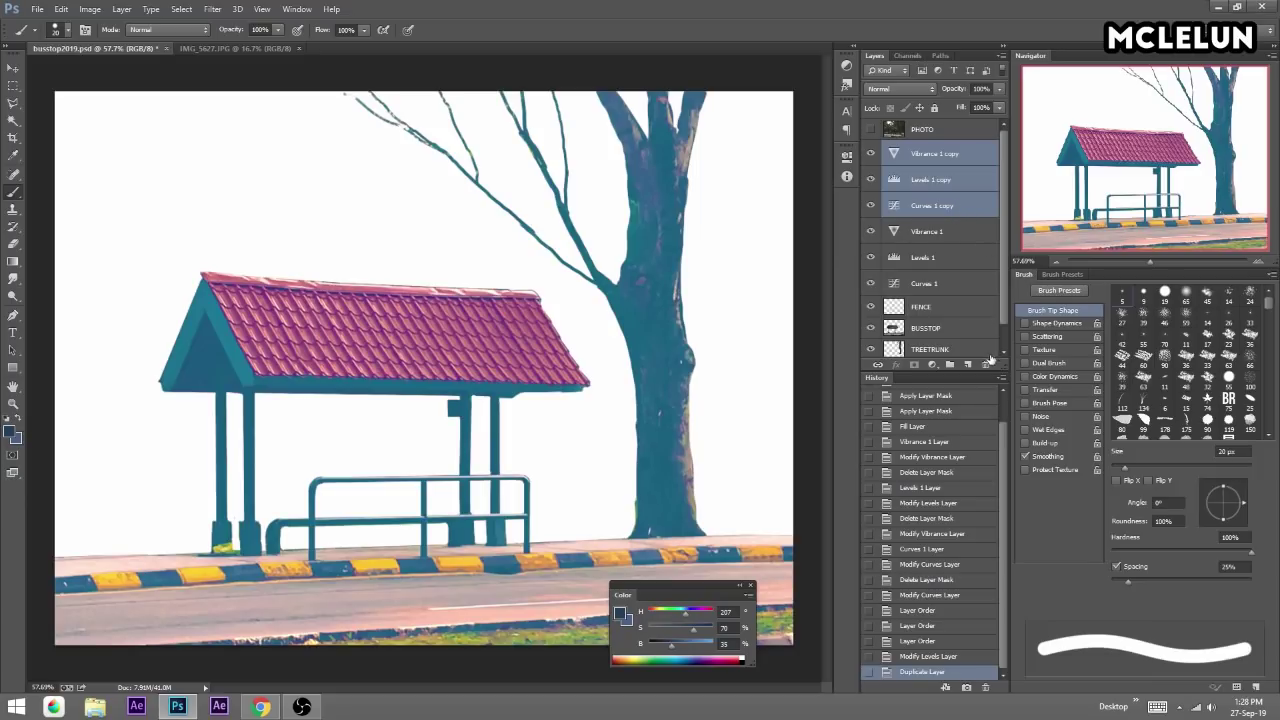
drag(870, 153, 870, 205)
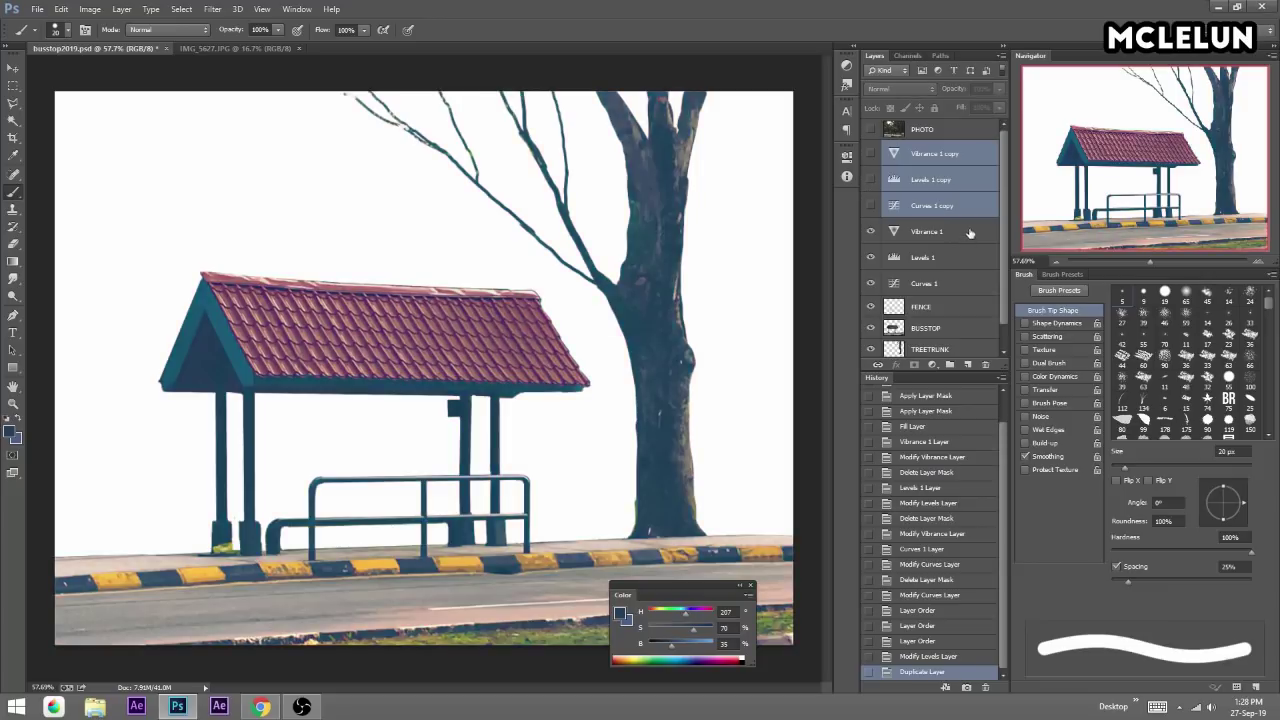
click(966, 234)
Group the original three adjustments together with the FENCE layer in Group 1.
shift+click(954, 308)
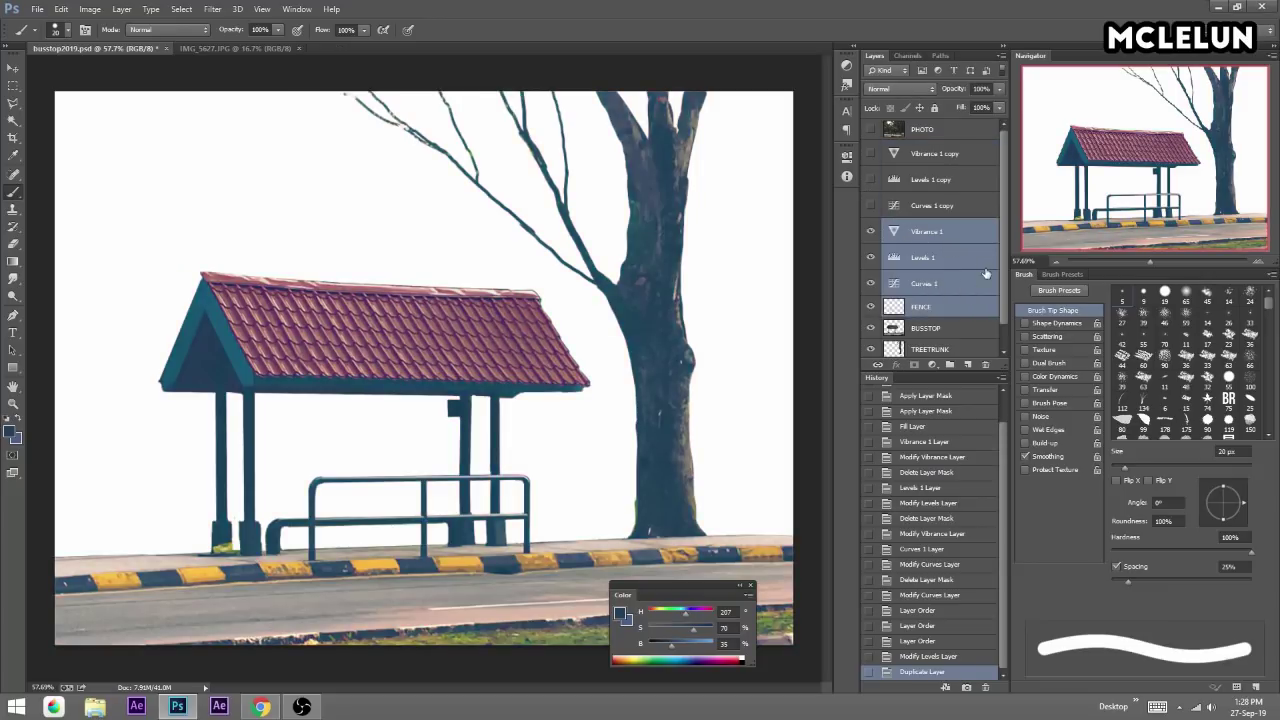
scroll(1003, 302, down, 1)
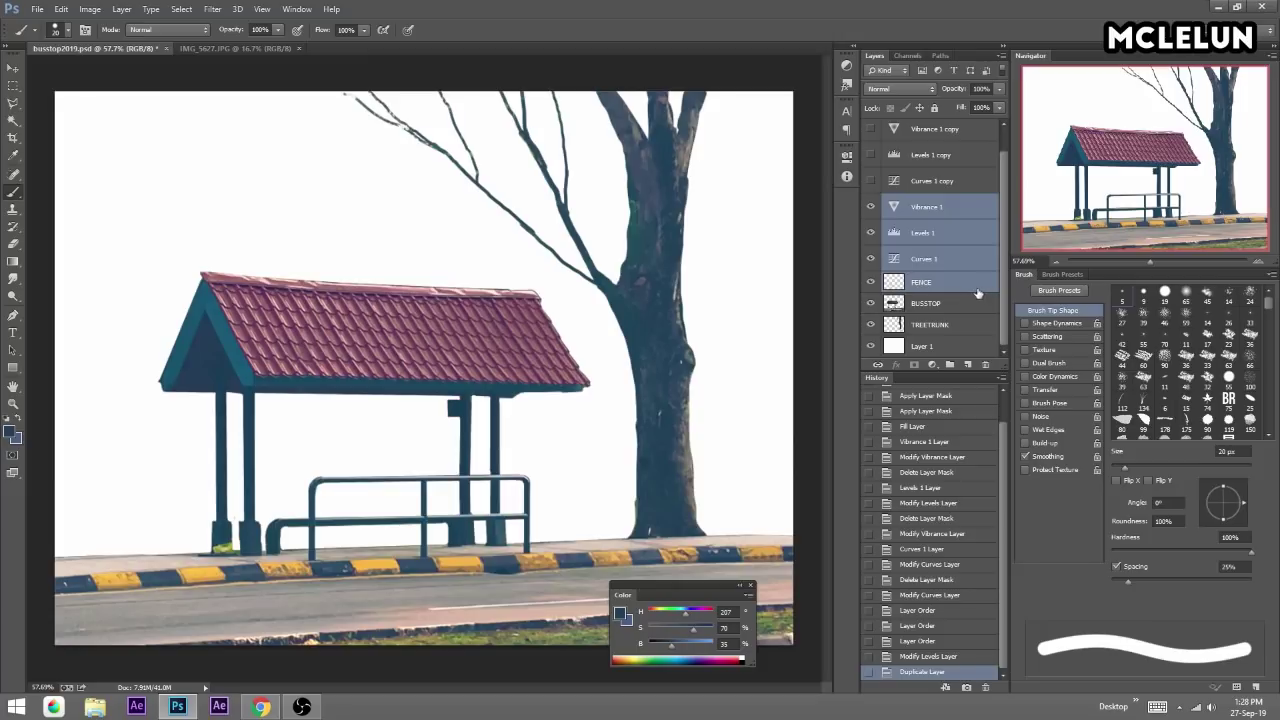
scroll(975, 292, up, 1)
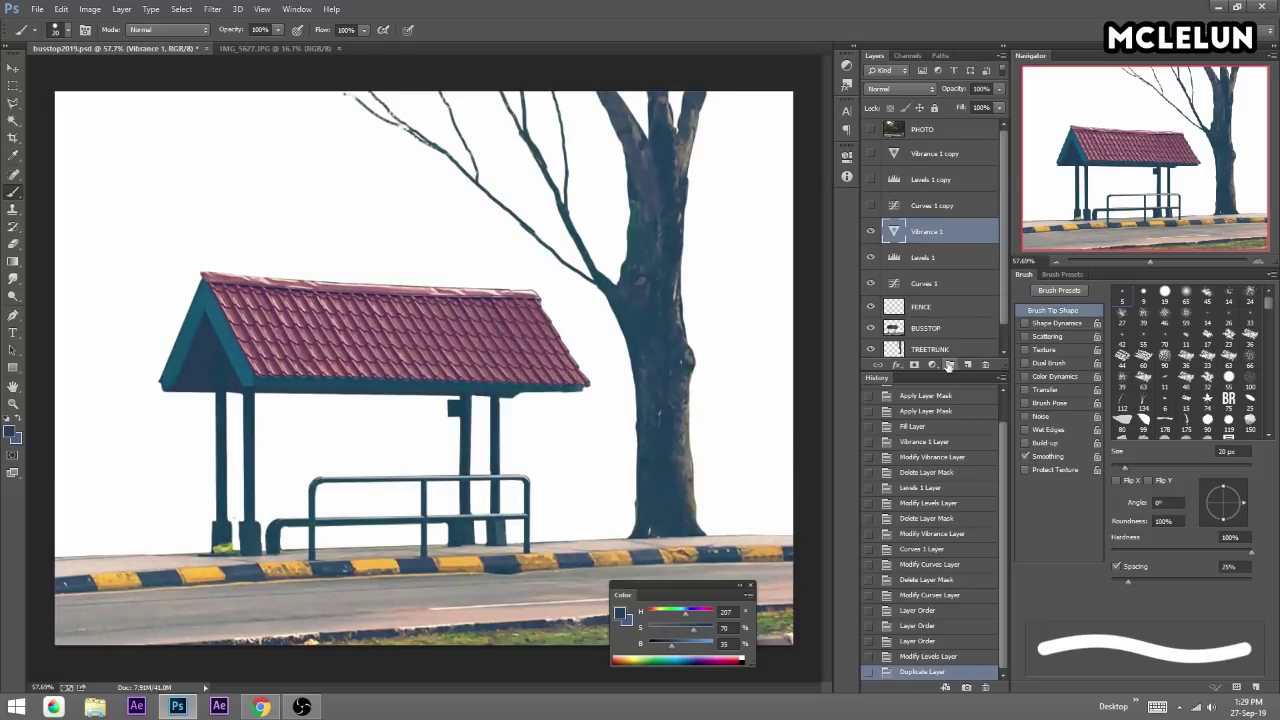
drag(959, 238, 949, 364)
drag(947, 250, 950, 228)
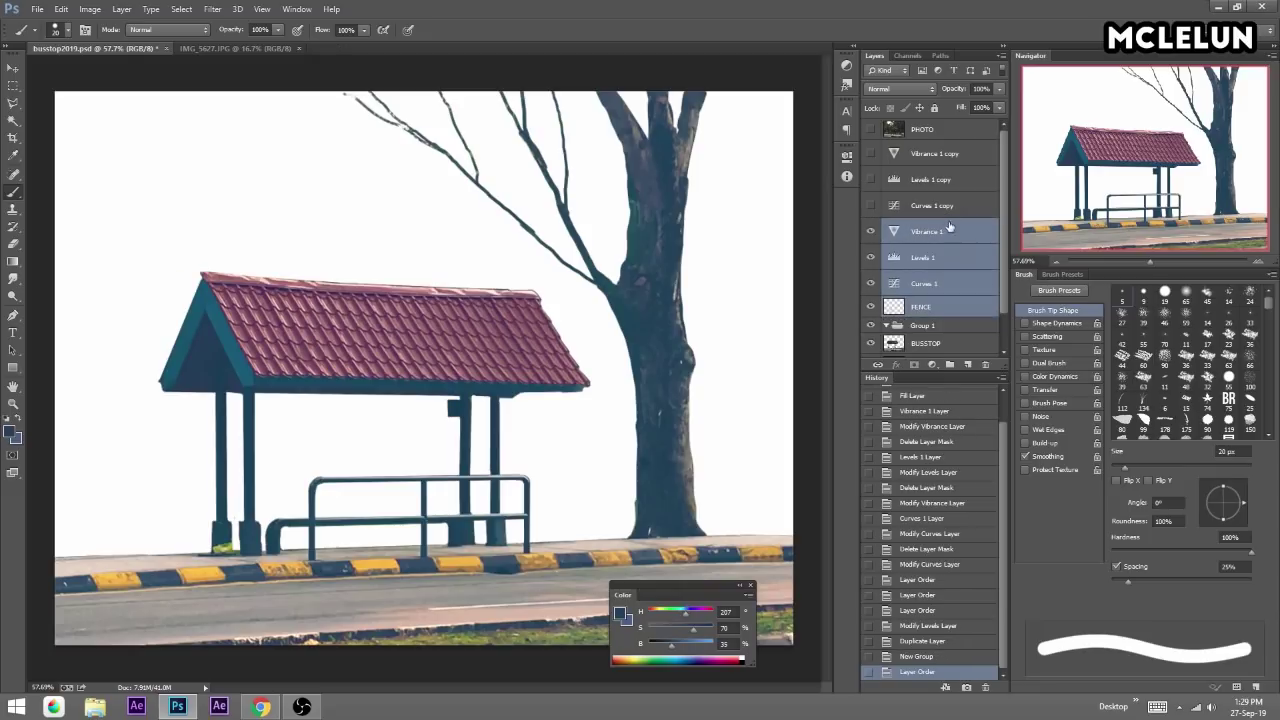
drag(952, 280, 950, 326)
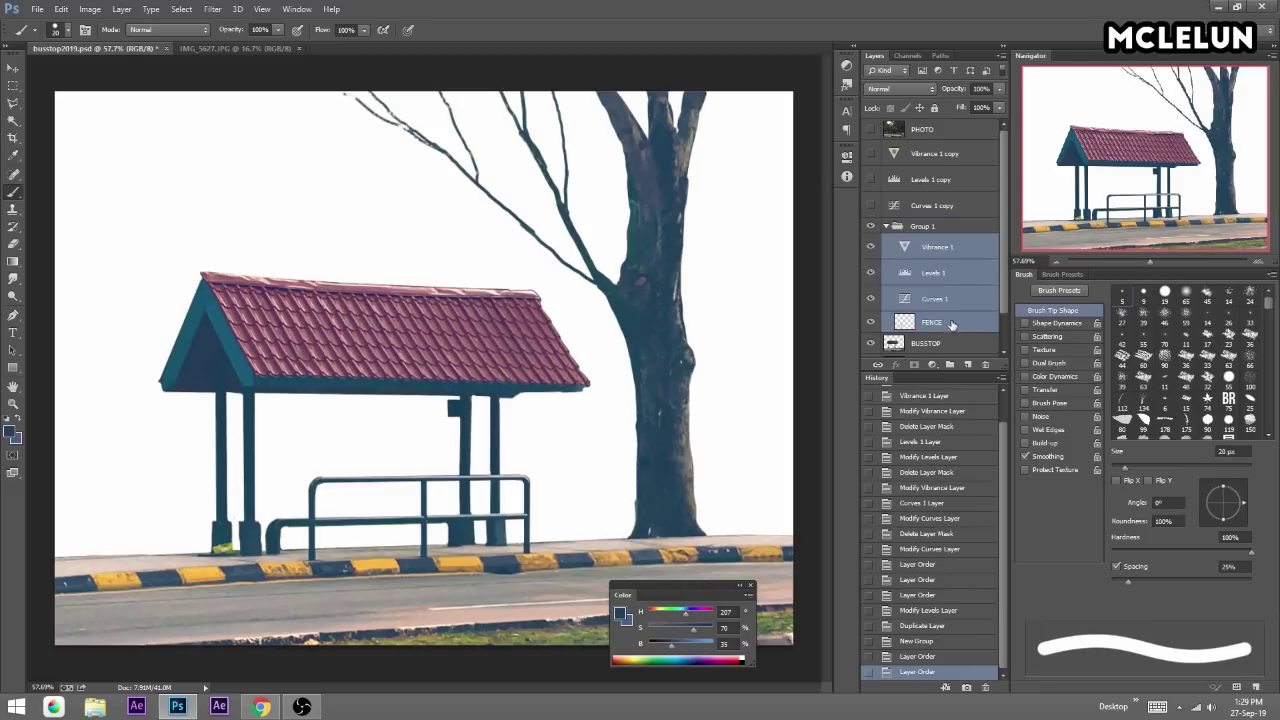
click(886, 226)
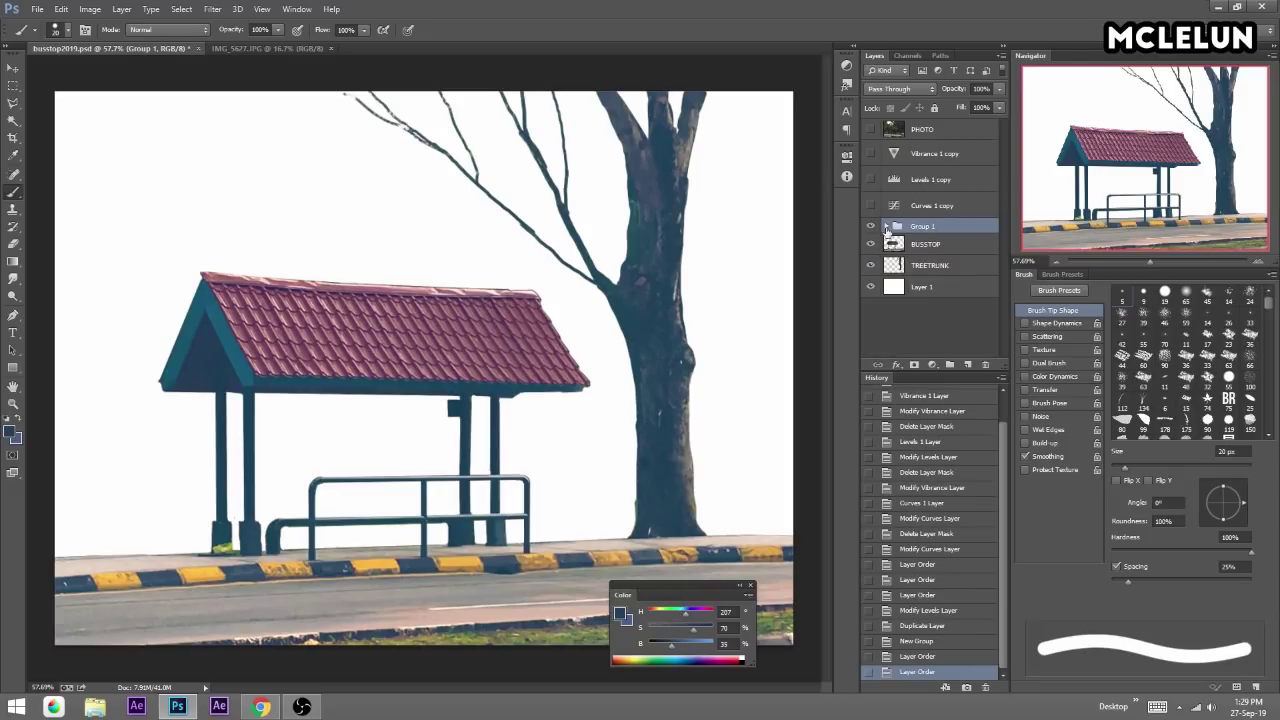
Merge Group 1 with Ctrl+E and name the merged layer FENCE.
key(ctrl+e)
double_click(922, 230)
text(Fi)
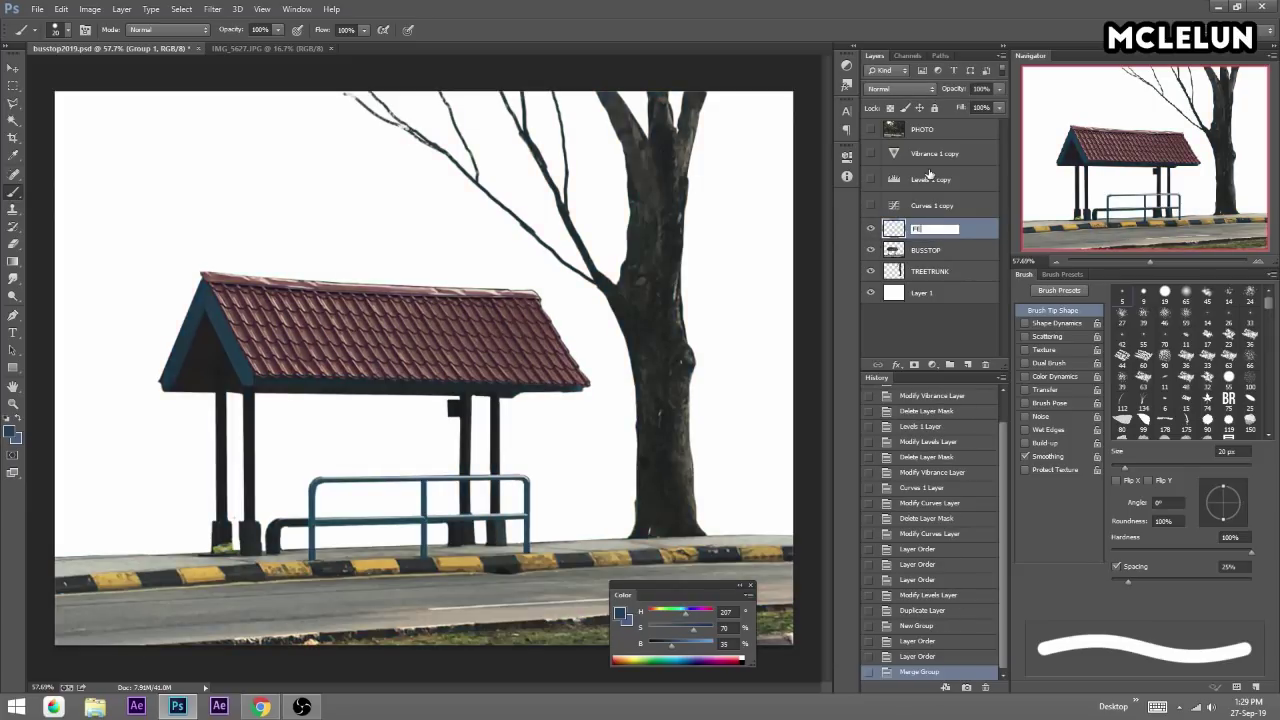
text(E)
key(Return)
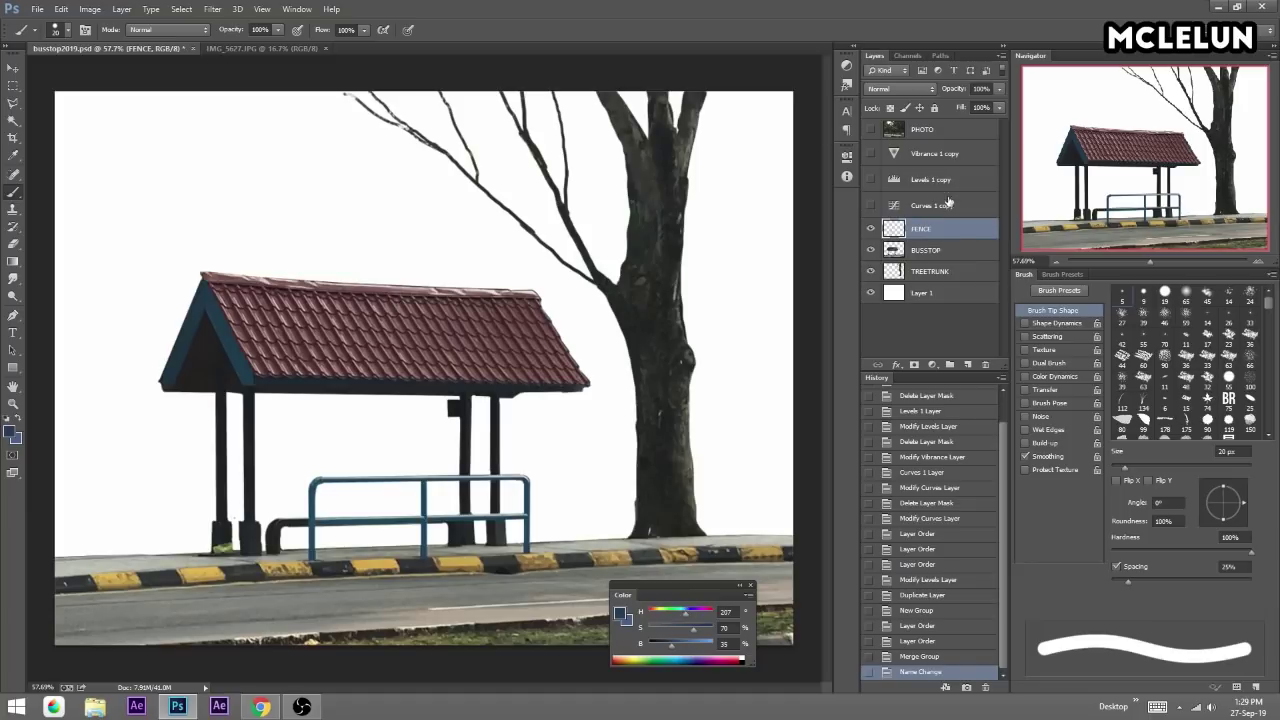
Show the copied adjustments, duplicate them, and place the duplicates directly above BUSSTOP.
drag(870, 153, 870, 205)
click(946, 206)
shift+click(940, 153)
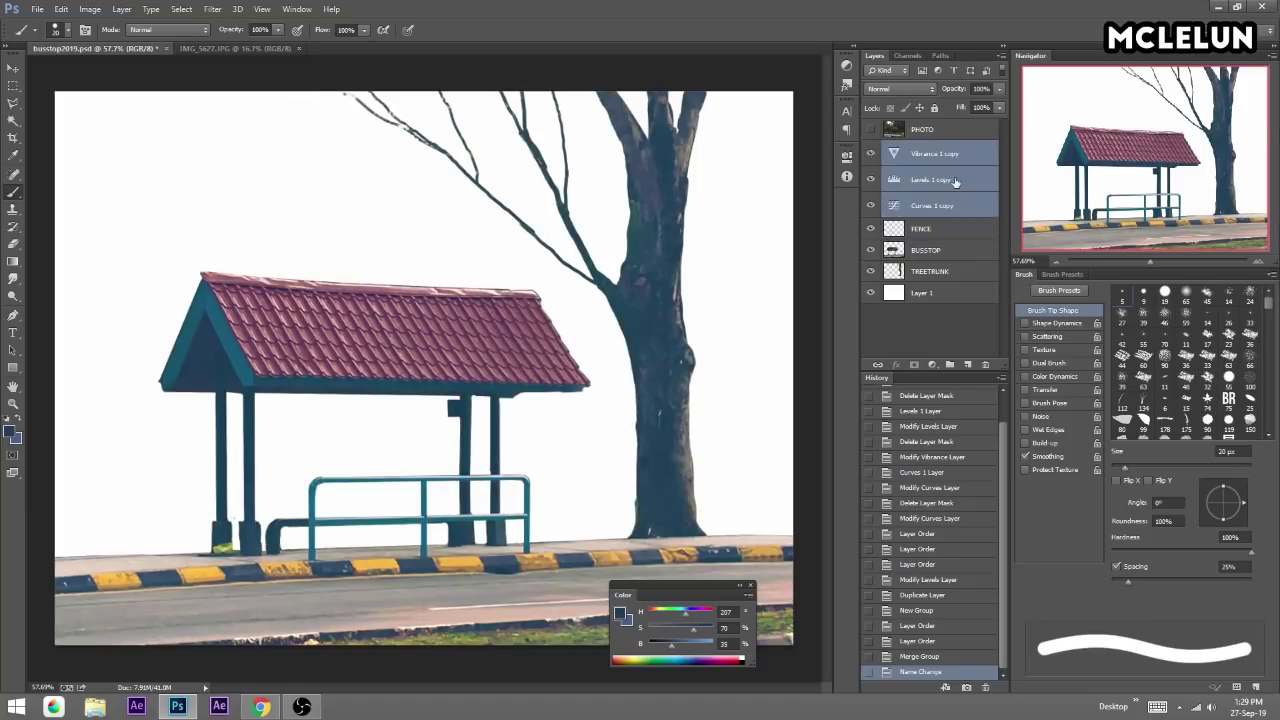
key(ctrl+j)
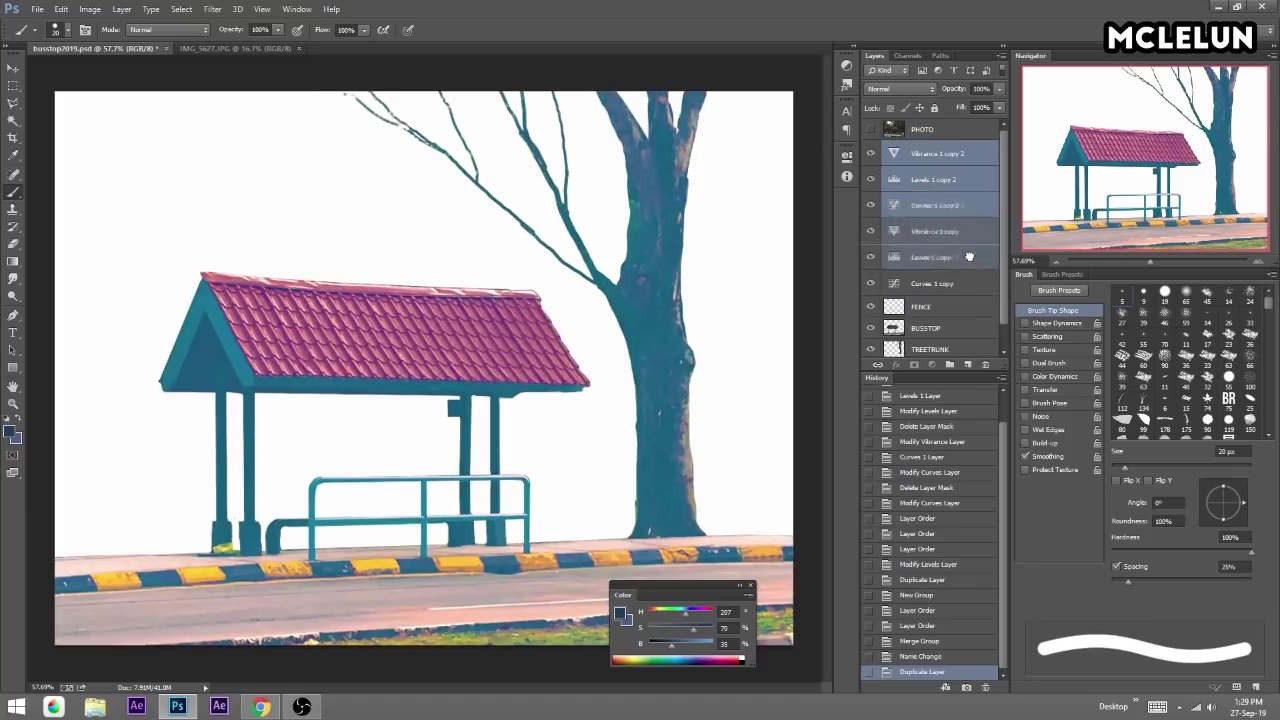
drag(977, 221, 961, 310)
drag(870, 153, 870, 205)
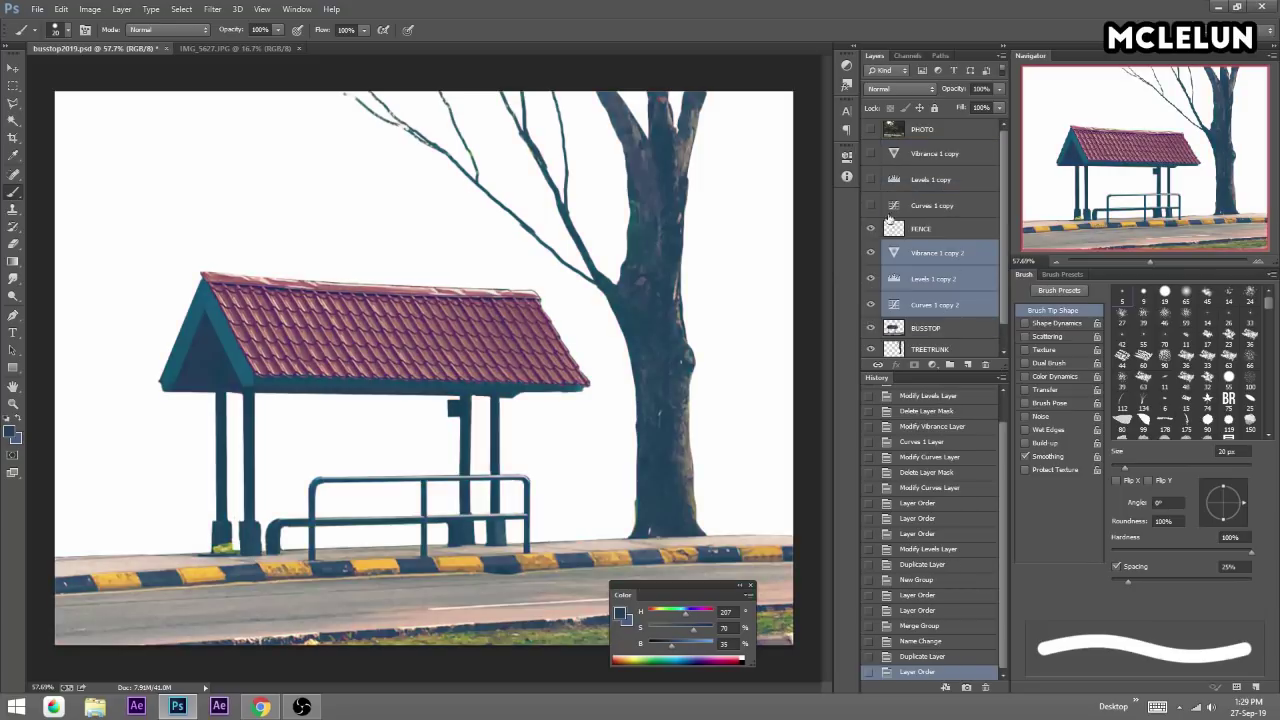
Merge the duplicates into the bus stop layer and name it BUSSTOP.
shift+click(948, 330)
key(ctrl+e)
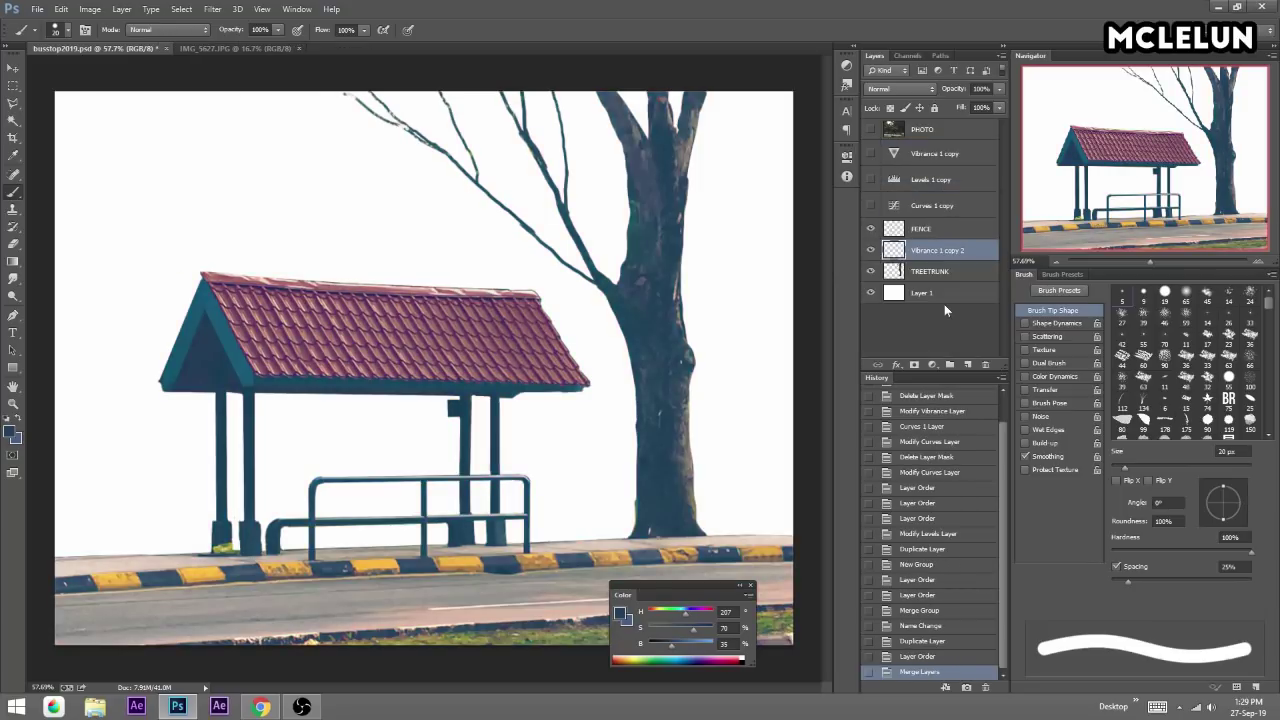
double_click(948, 250)
text(BUSS)
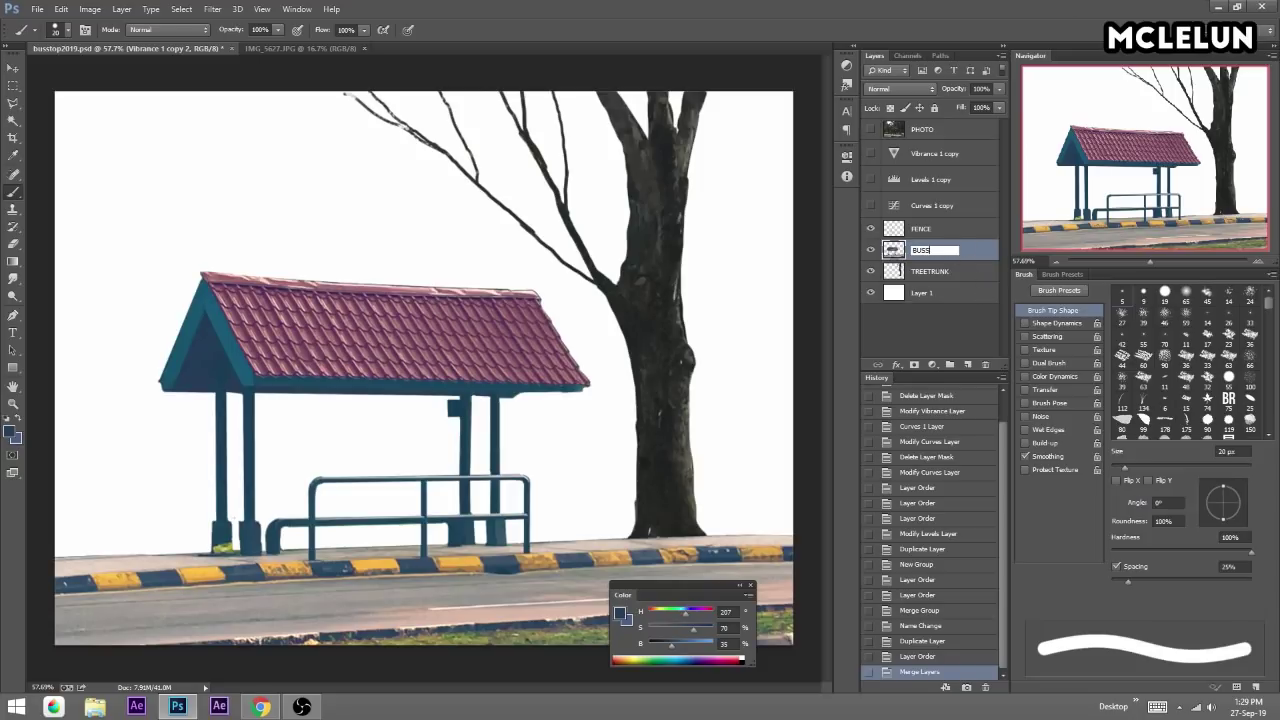
key(Return)
Move the remaining adjustment copies just above TREETRUNK and make them visible.
click(943, 165)
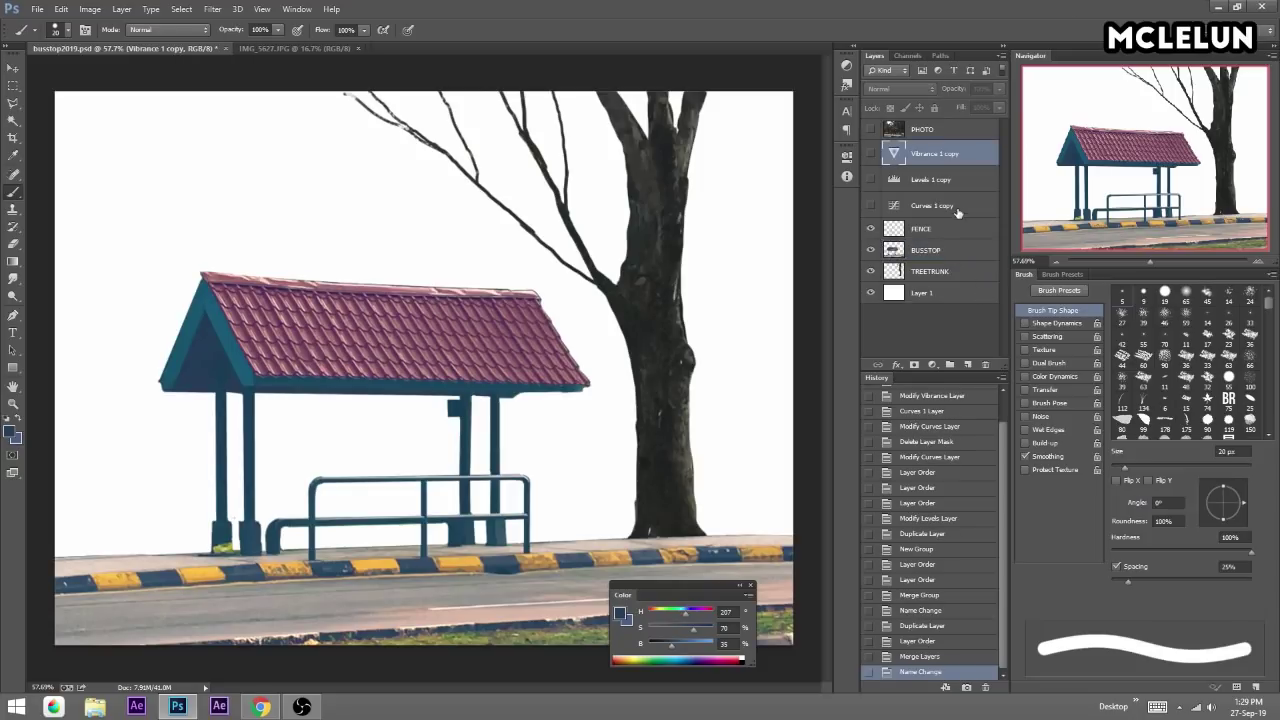
shift+click(955, 212)
drag(955, 212, 955, 265)
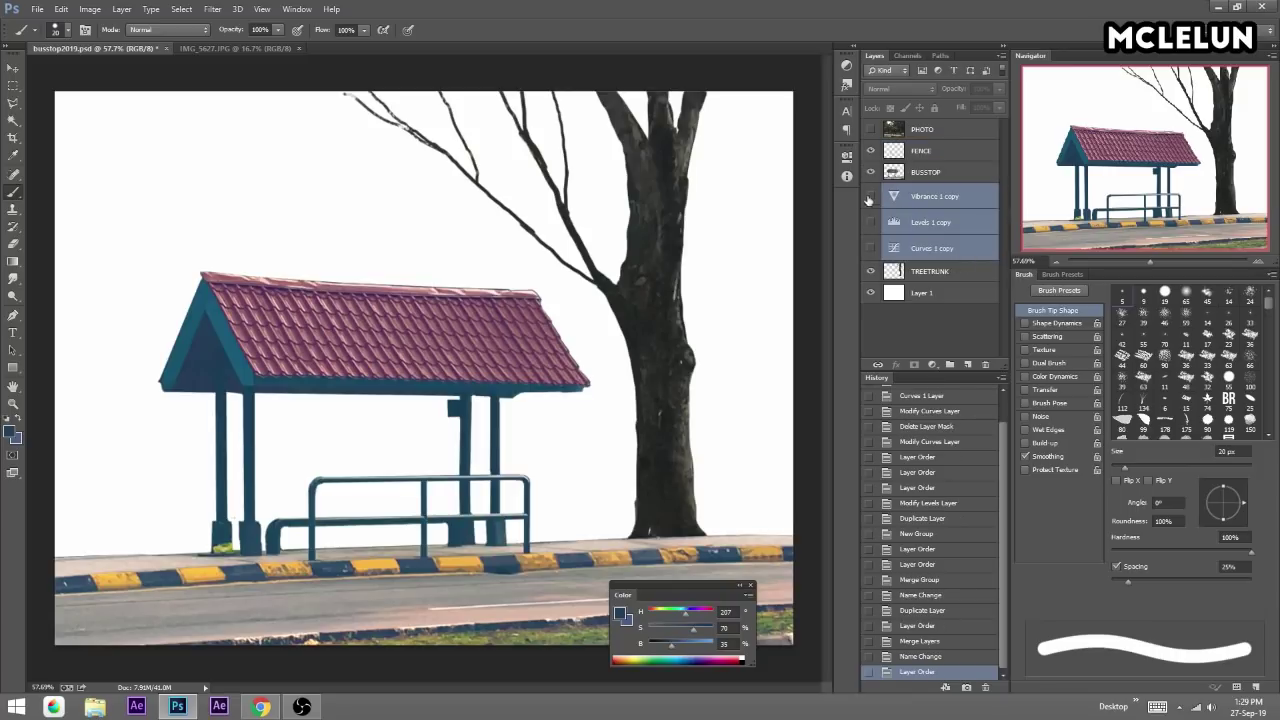
drag(870, 196, 870, 248)
click(936, 271)
Merge the copies into the tree layer and name it TREE TRUNK.
shift+click(943, 200)
key(ctrl+e)
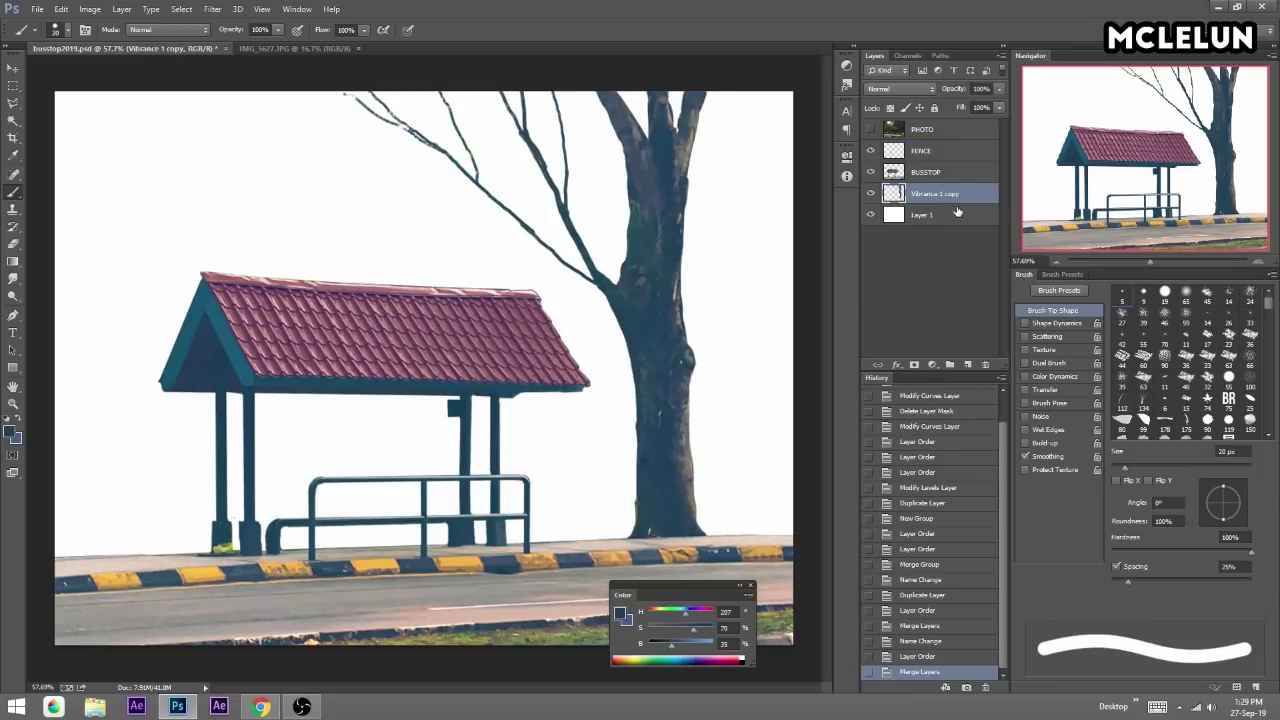
double_click(945, 194)
text(TREE TRUNK)
key(Return)
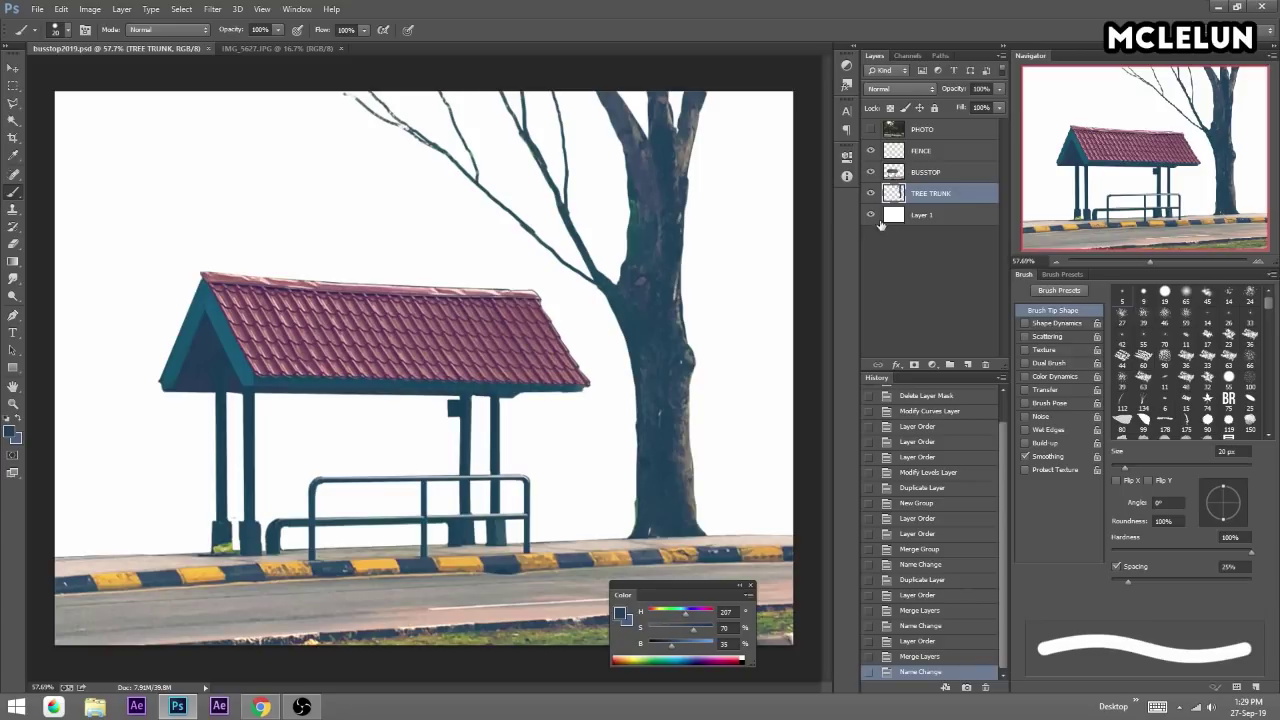
Create a group named MAIN above BUSSTOP and move FENCE into it.
click(950, 174)
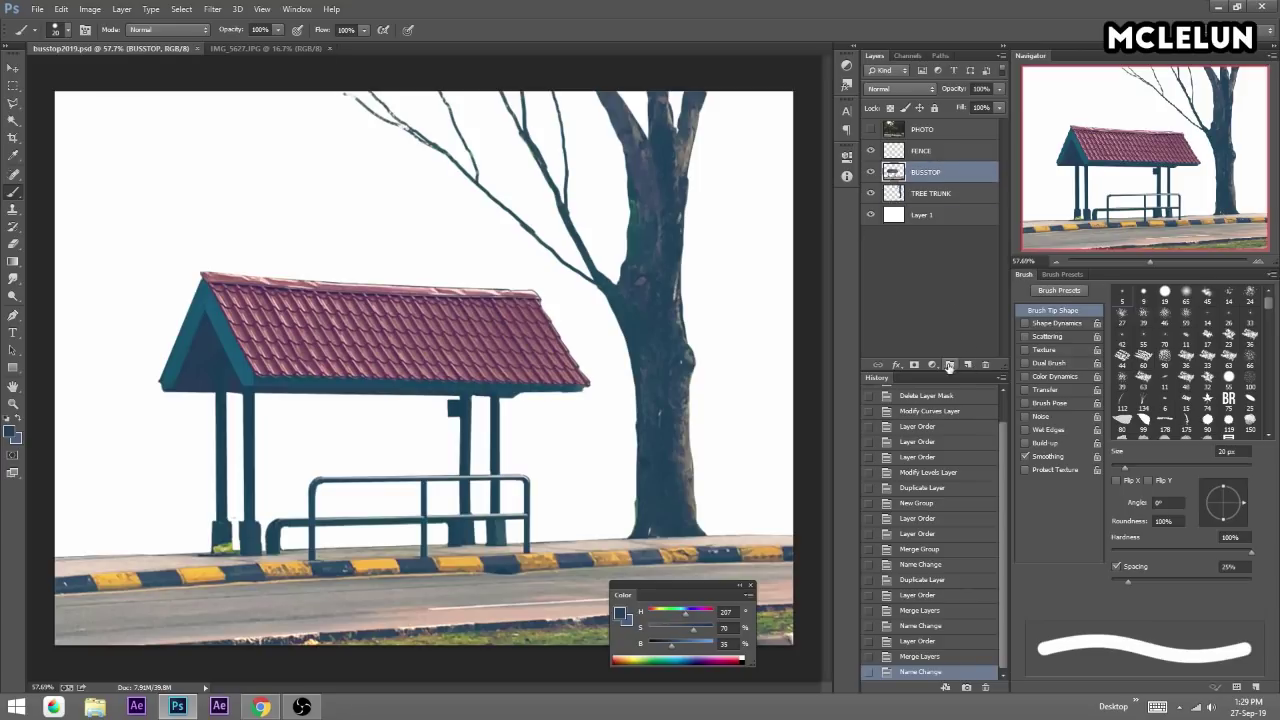
click(948, 365)
double_click(929, 169)
text(MA)
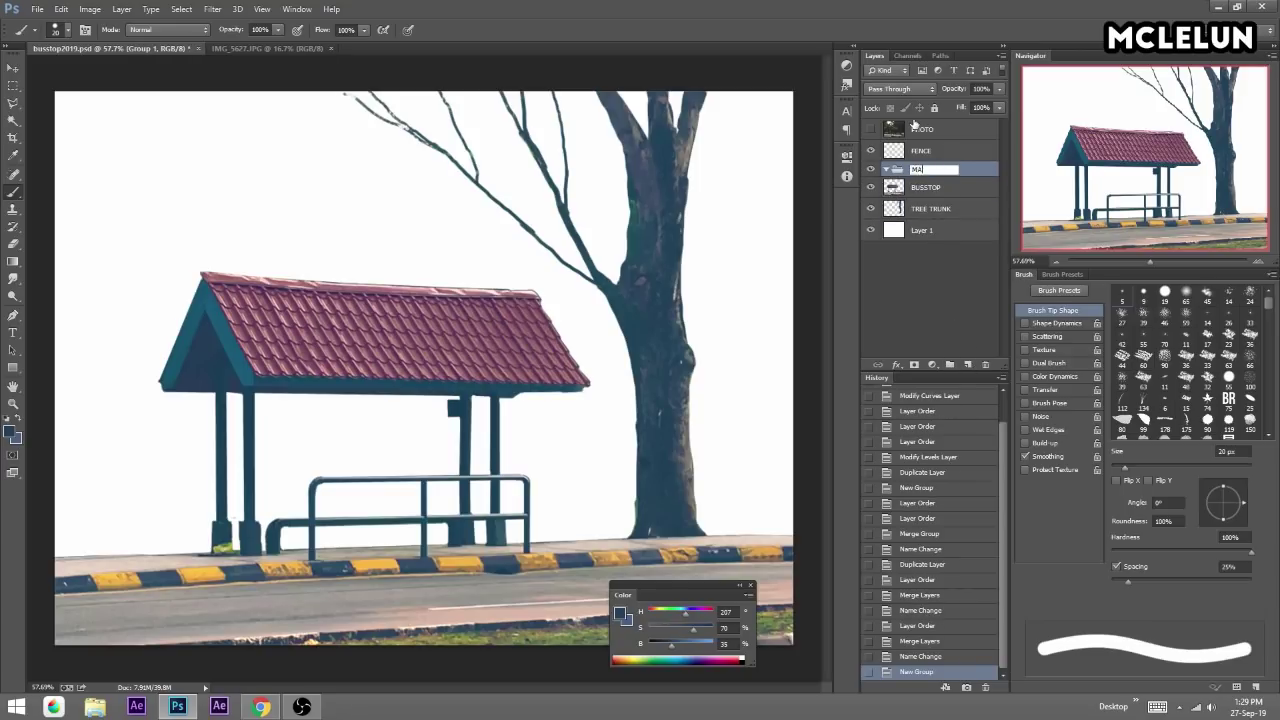
key(Return)
drag(934, 152, 948, 162)
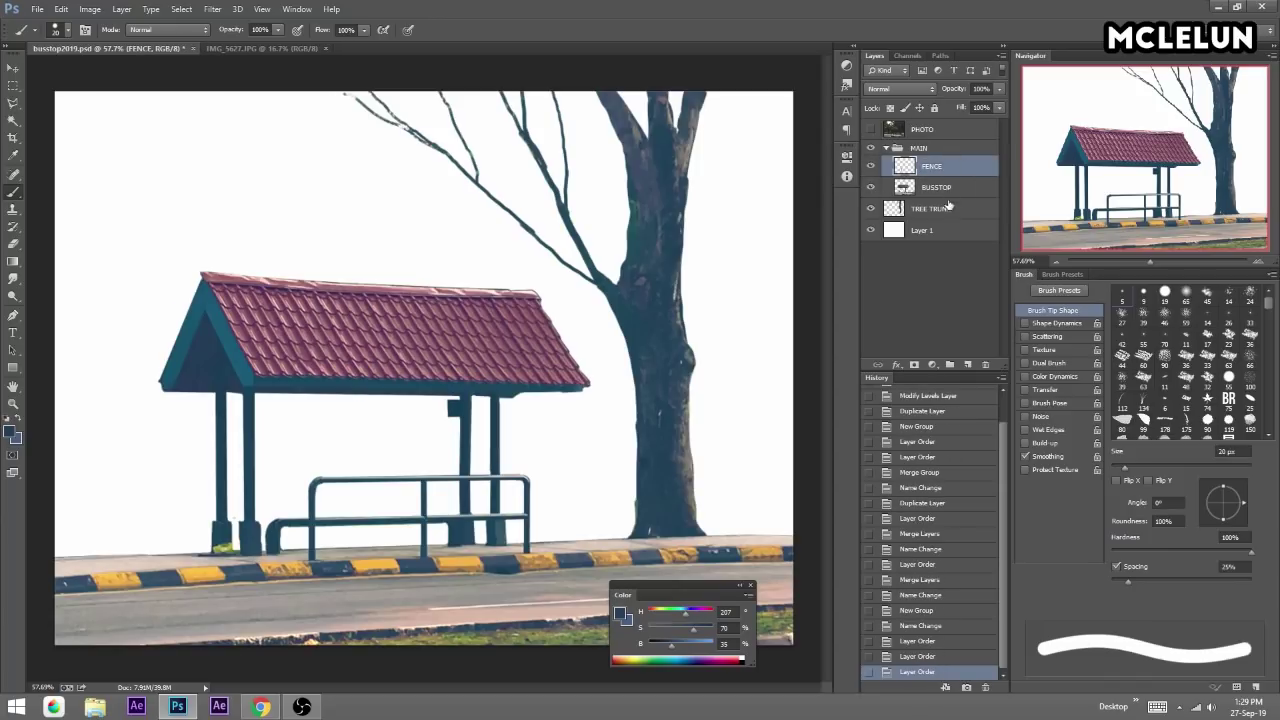
Create a group named BG and move the TREE TRUNK layer into it.
click(946, 208)
click(950, 364)
double_click(922, 206)
text(BG)
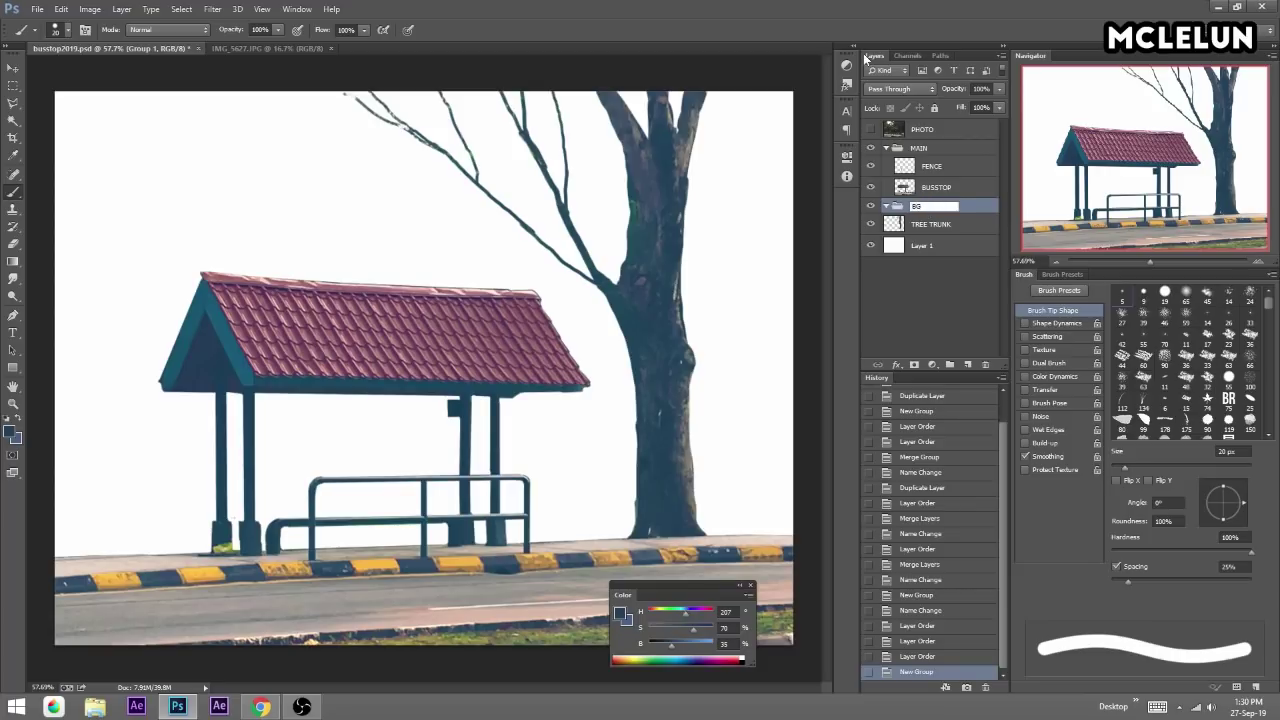
drag(930, 226, 930, 207)
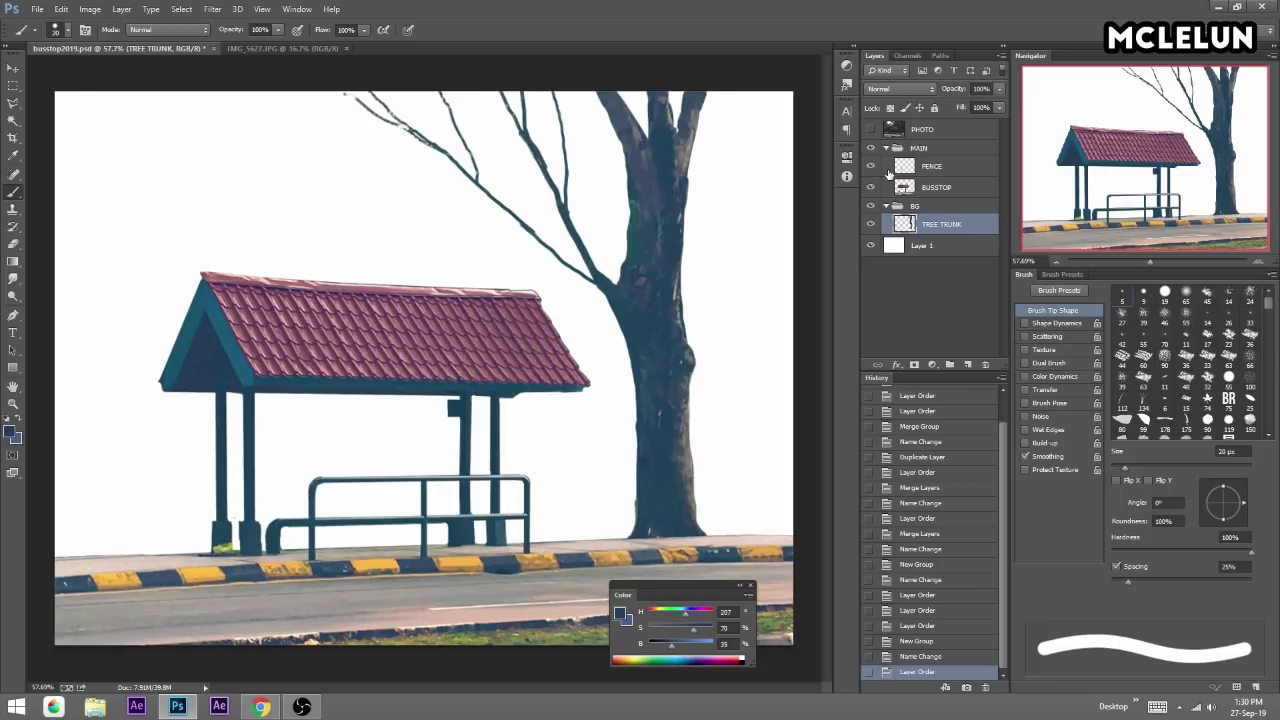
key(e)
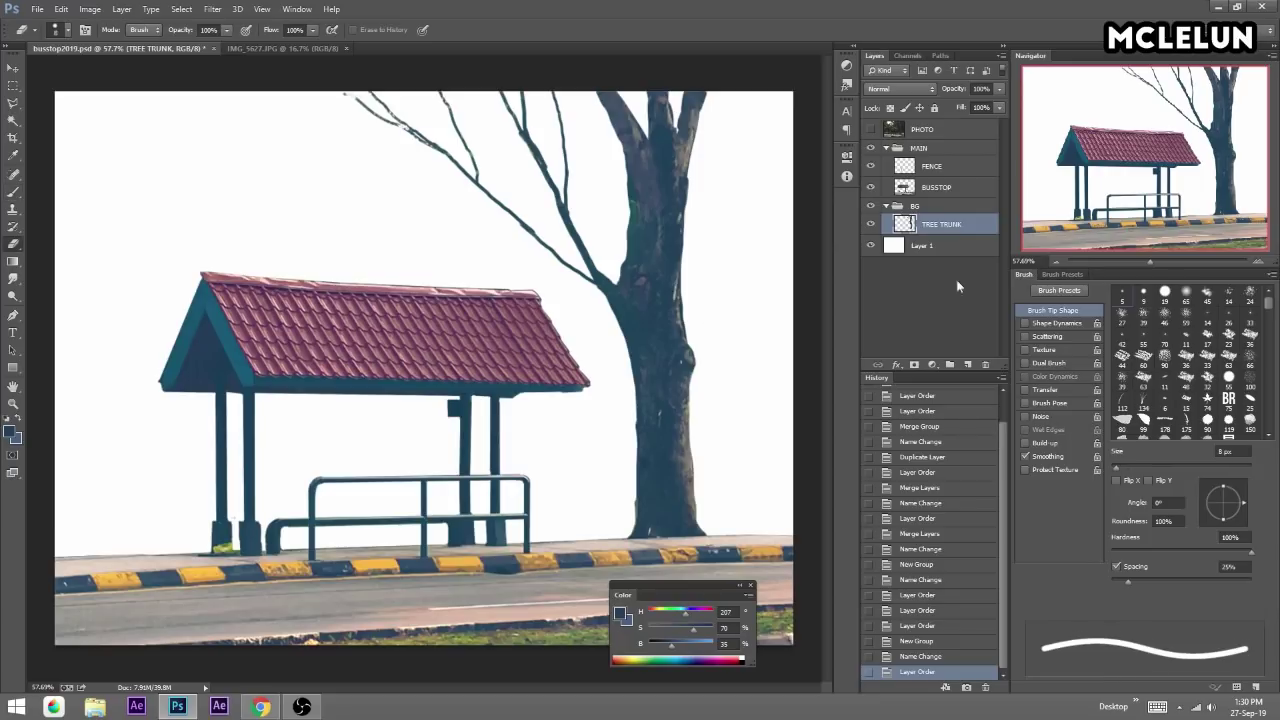
click(1066, 273)
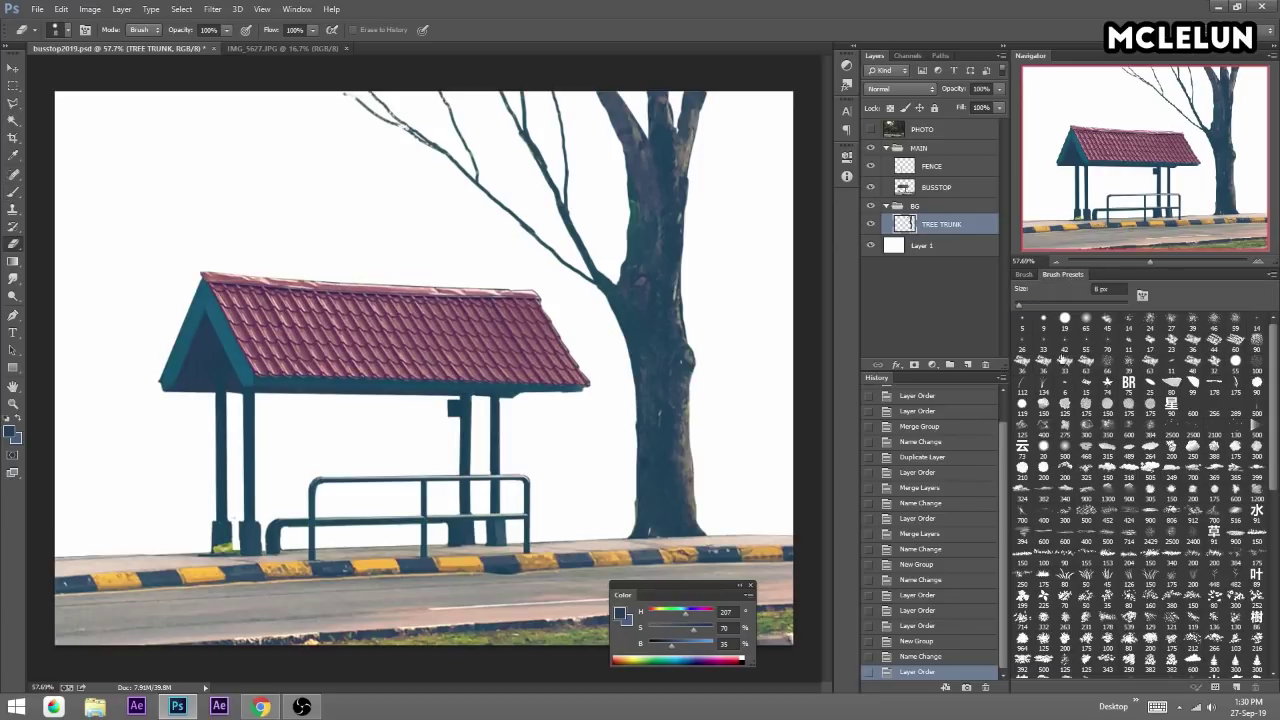
click(1022, 322)
drag(1150, 262, 1168, 262)
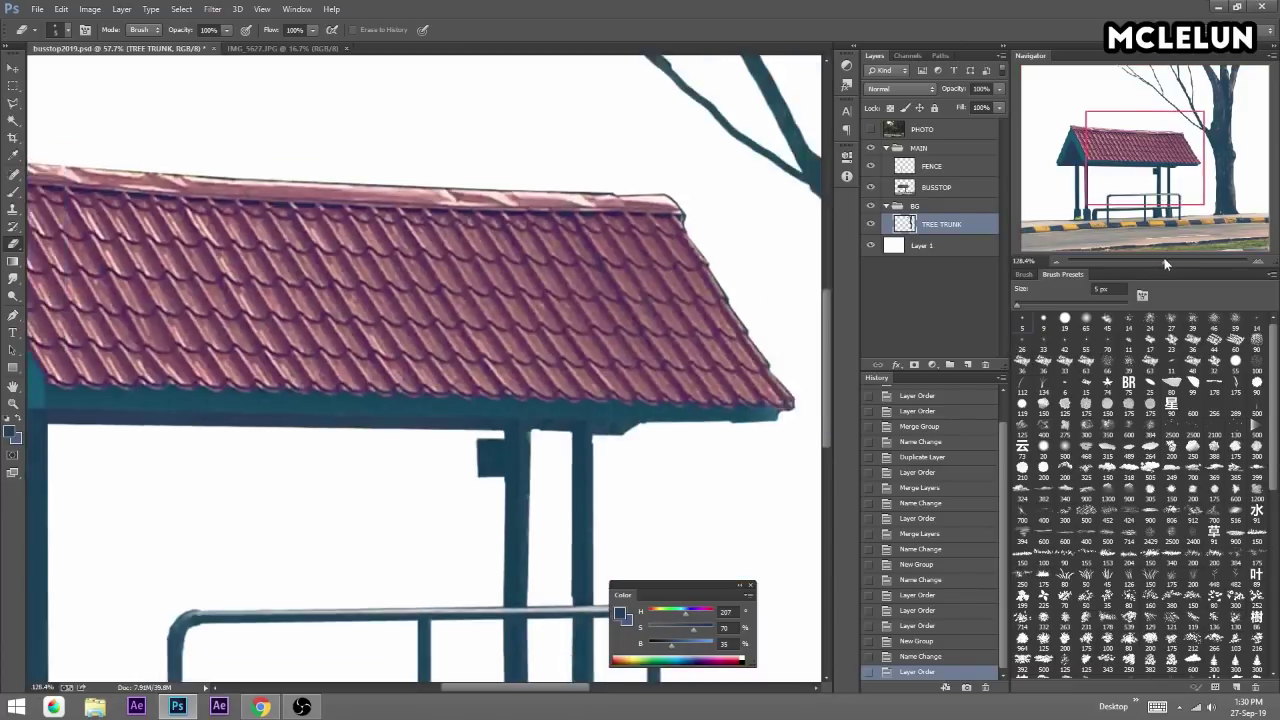
mouse_move(1137, 172)
mouse_down()
mouse_move(1071, 187)
mouse_move(1093, 177)
mouse_up()
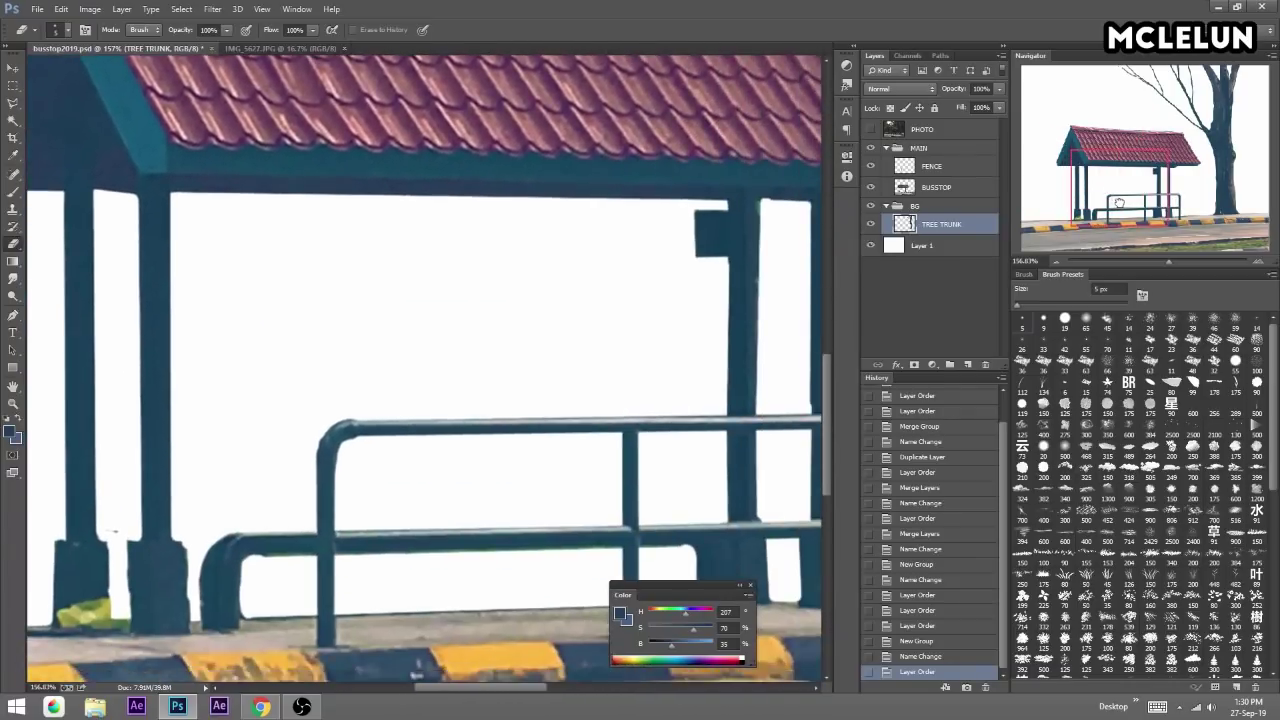
drag(1093, 177, 1116, 195)
key(b)
alt+click(755, 182)
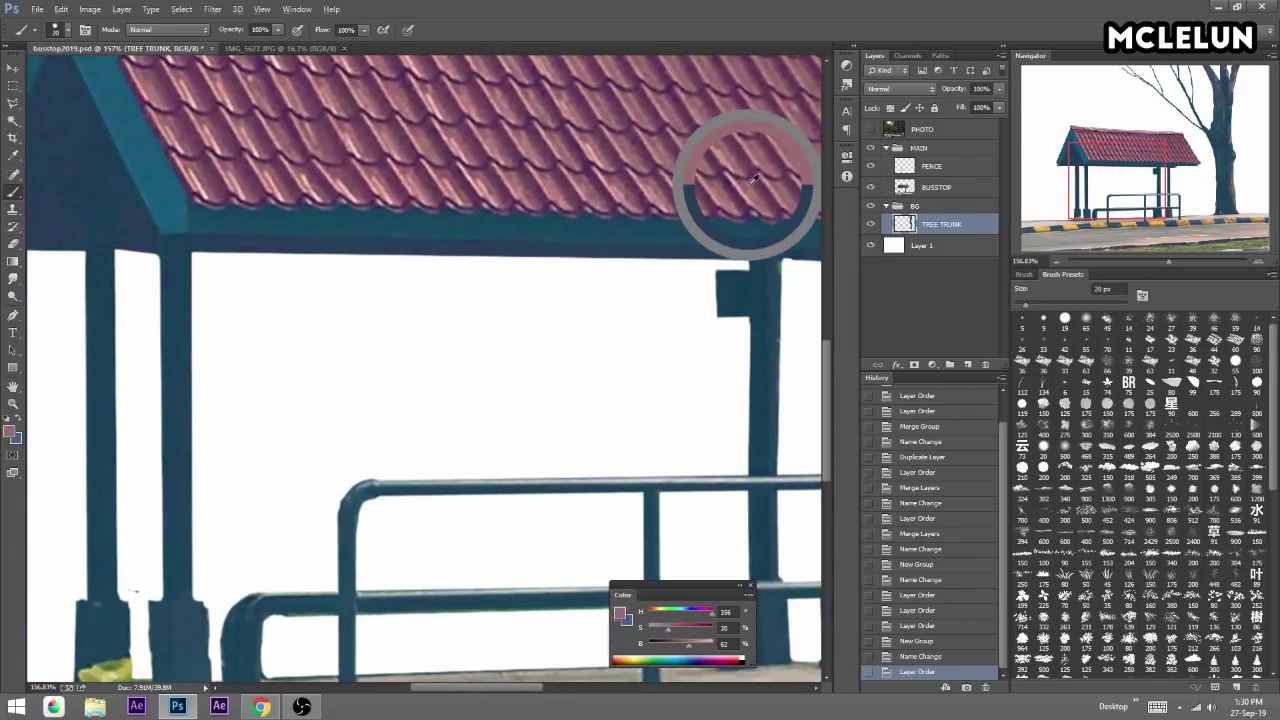
drag(755, 182, 752, 179)
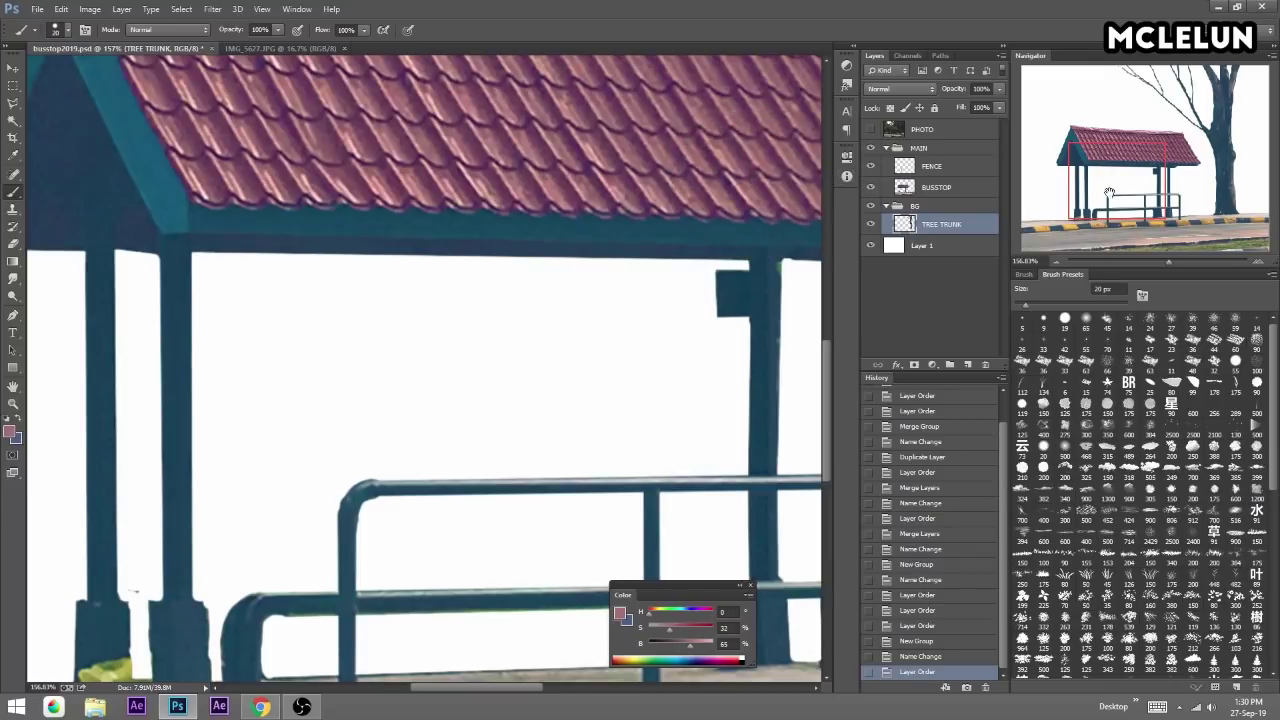
drag(1167, 230, 1205, 210)
alt+click(675, 419)
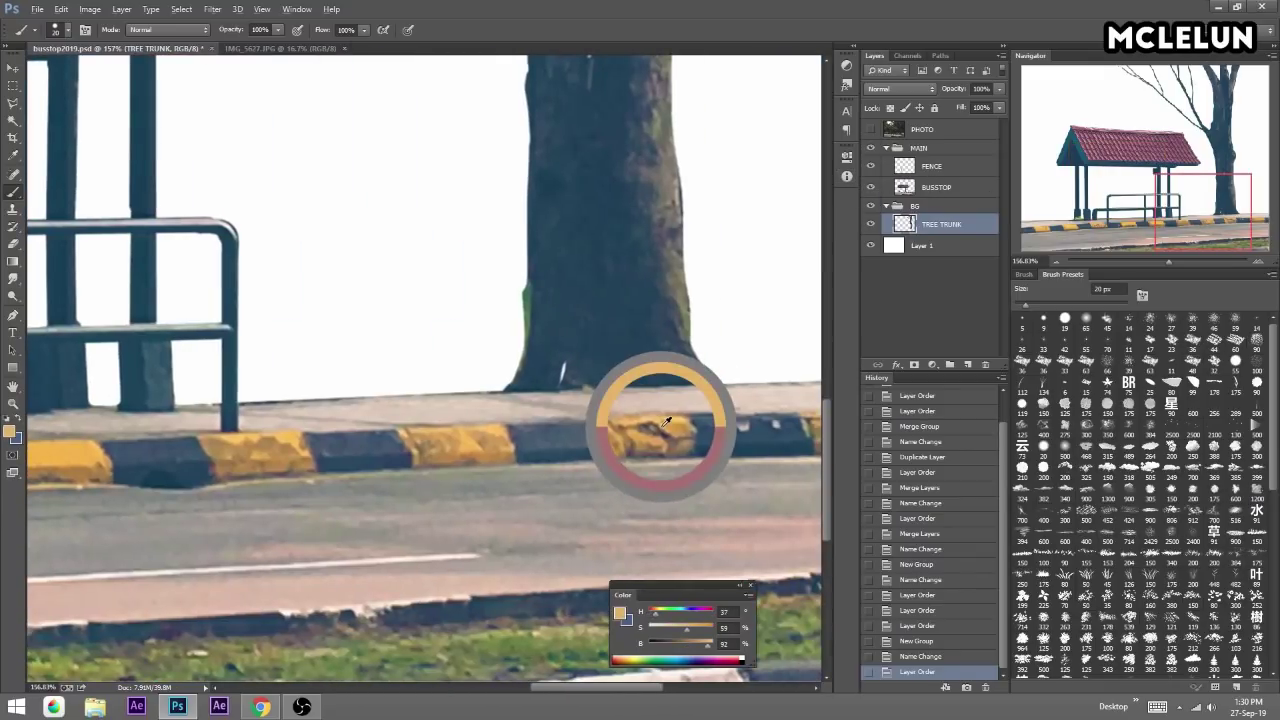
click(1106, 153)
mouse_move(434, 398)
mouse_down()
mouse_move(447, 381)
mouse_move(651, 423)
mouse_up()
click(1220, 180)
alt+click(514, 423)
alt+click(485, 388)
drag(485, 388, 463, 398)
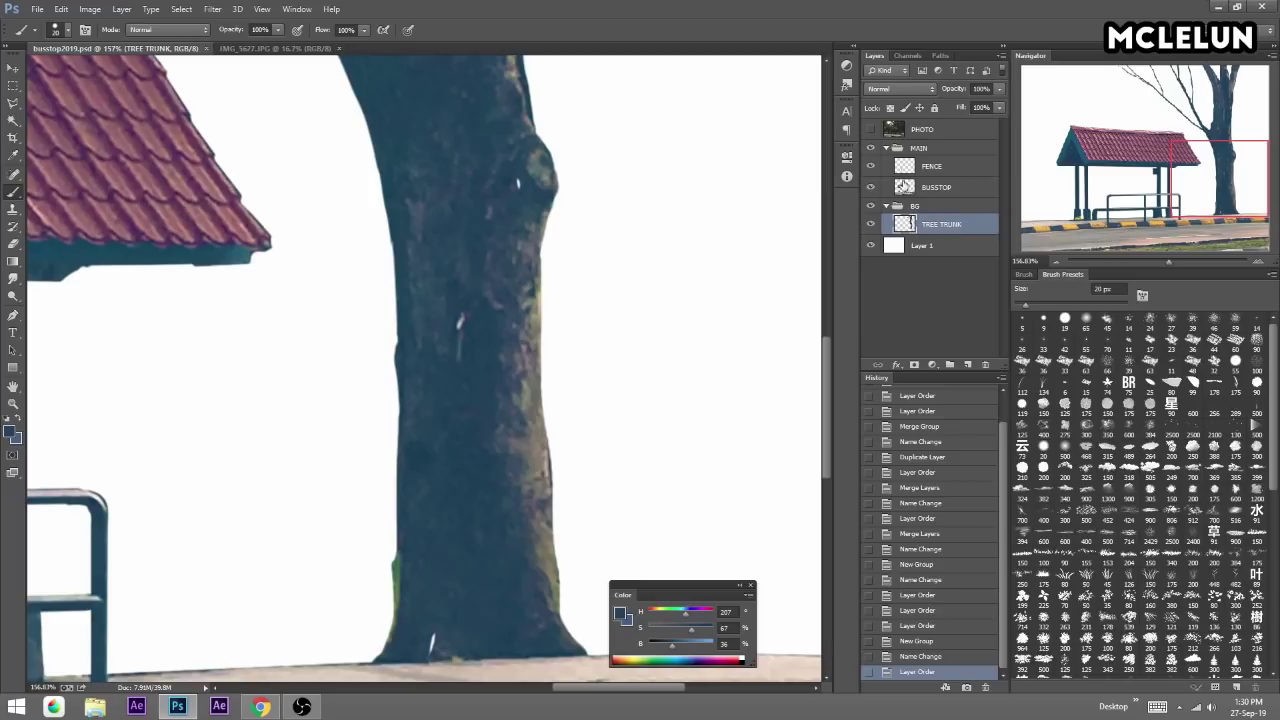
drag(944, 170, 948, 180)
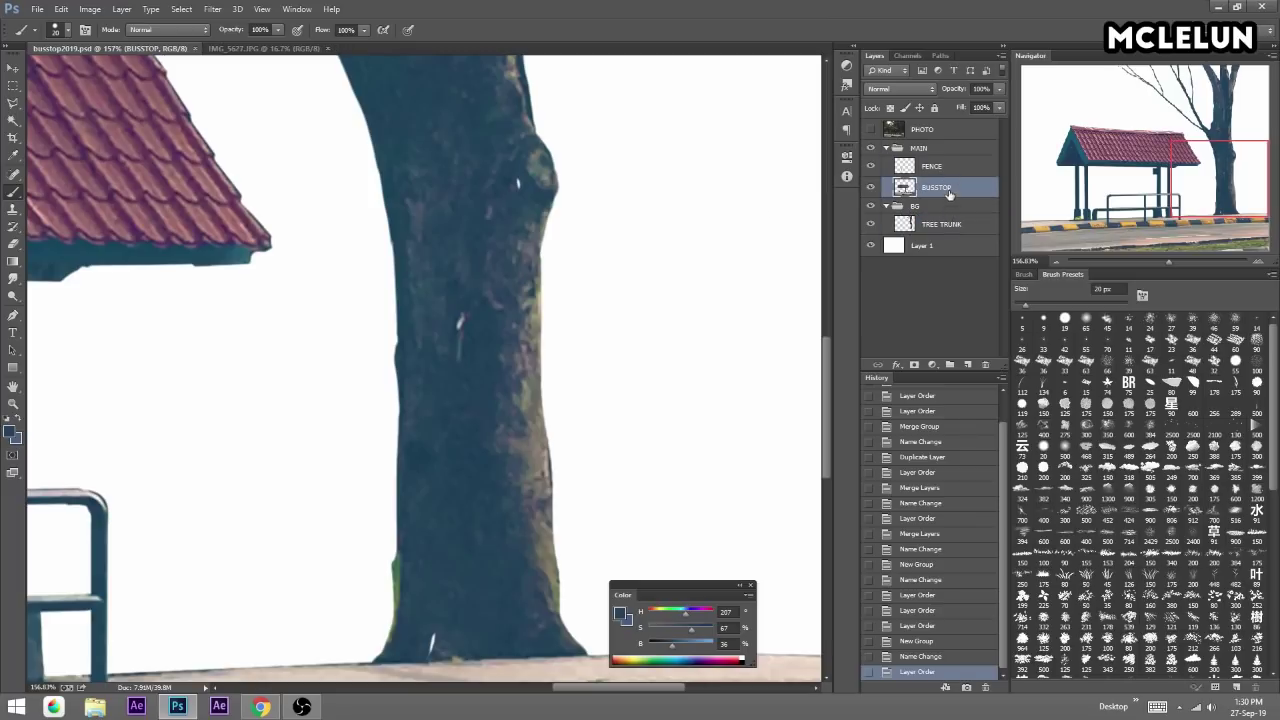
Add a new layer named P and zoom in on the lower road curb.
click(968, 366)
double_click(934, 188)
text(P)
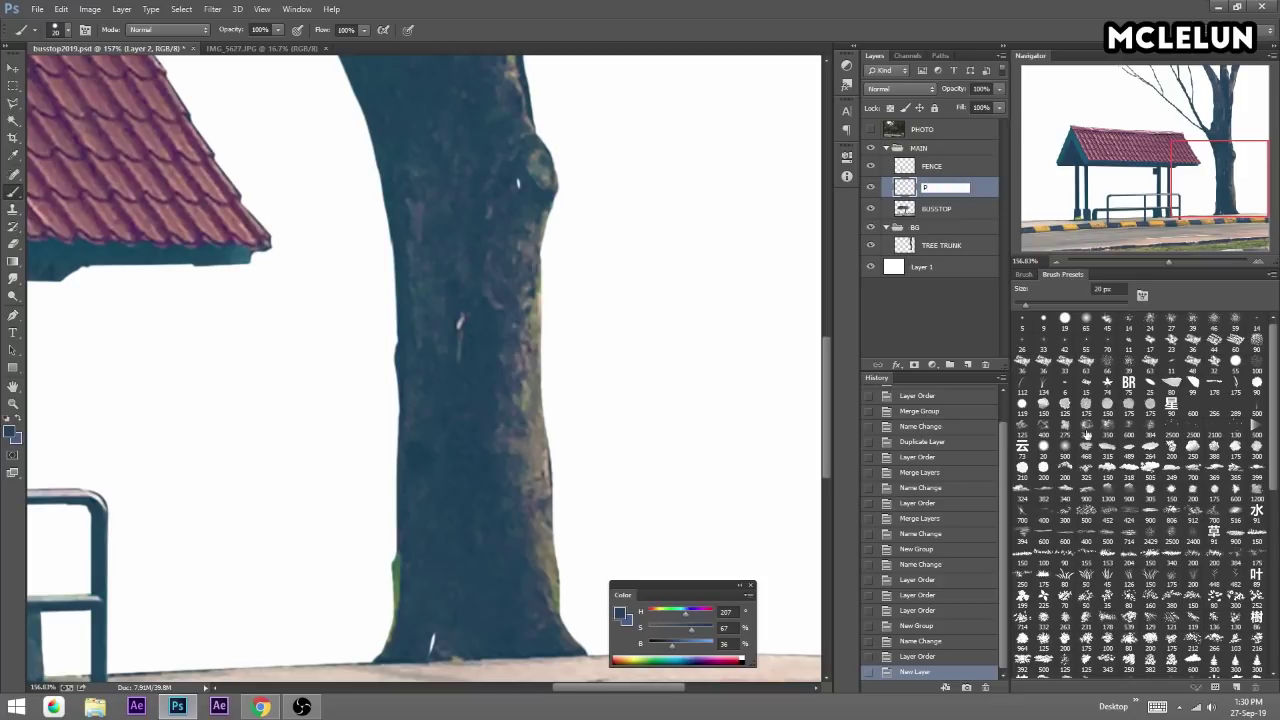
drag(1100, 262, 1140, 262)
click(1195, 230)
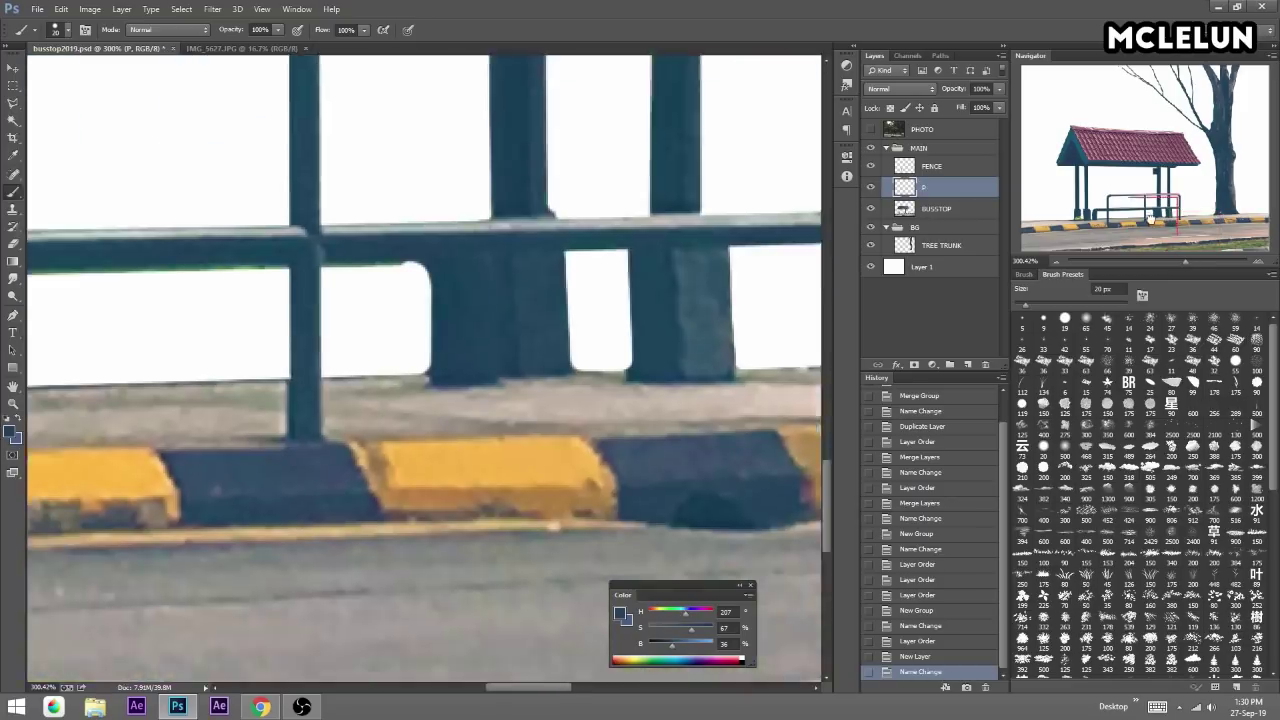
drag(1170, 220, 1126, 215)
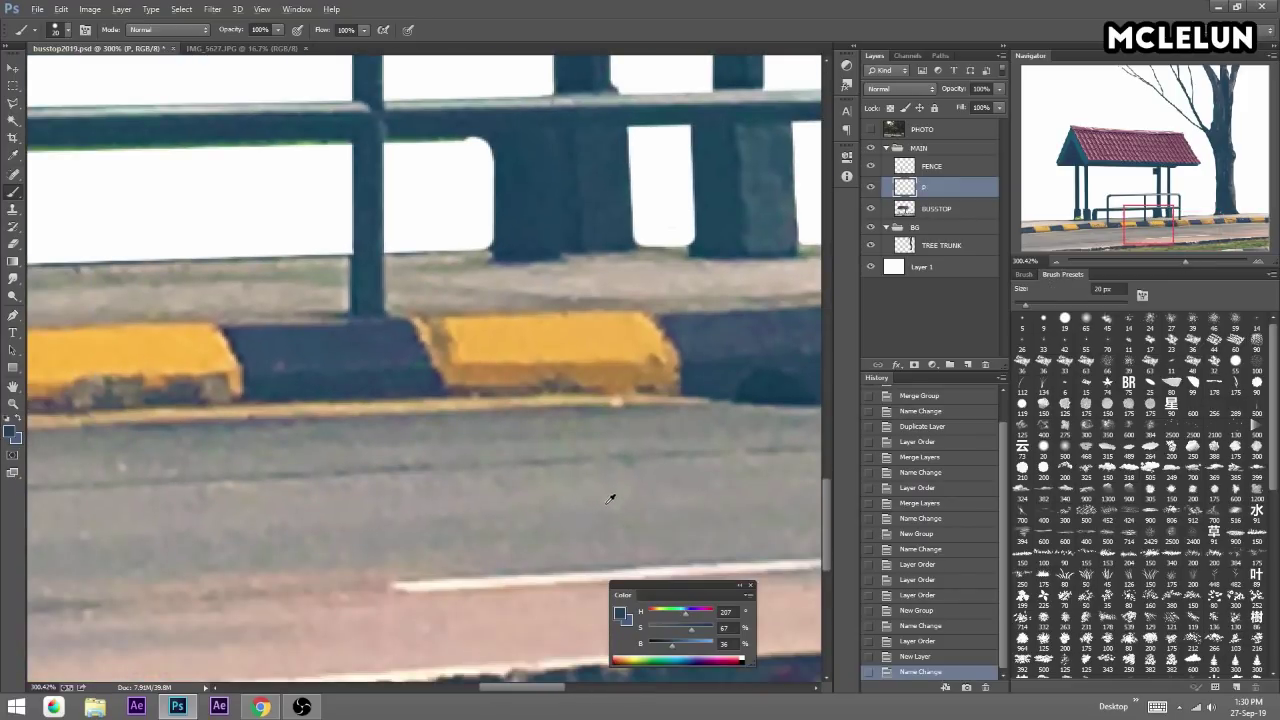
drag(610, 497, 475, 318)
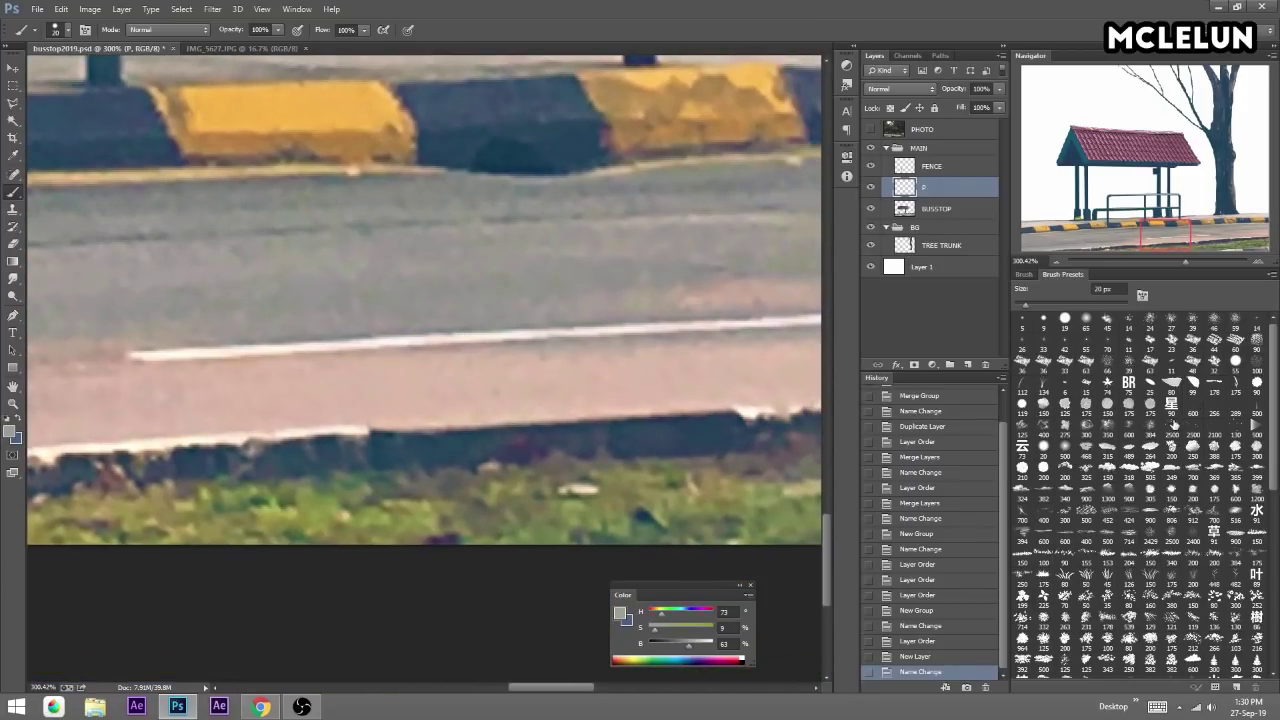
With a 19 px brush, sample pale pink from the road and paint along the lower curb.
click(1065, 320)
click(1024, 275)
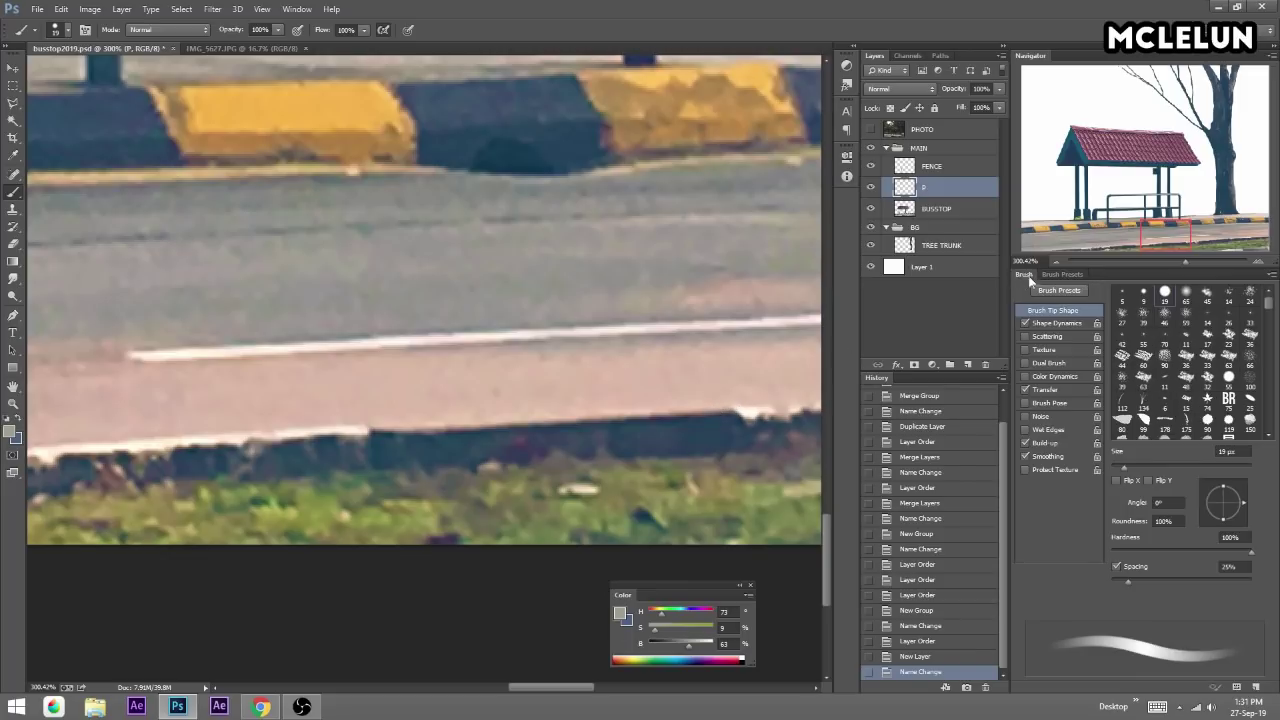
click(1062, 274)
alt+click(750, 395)
drag(757, 395, 785, 412)
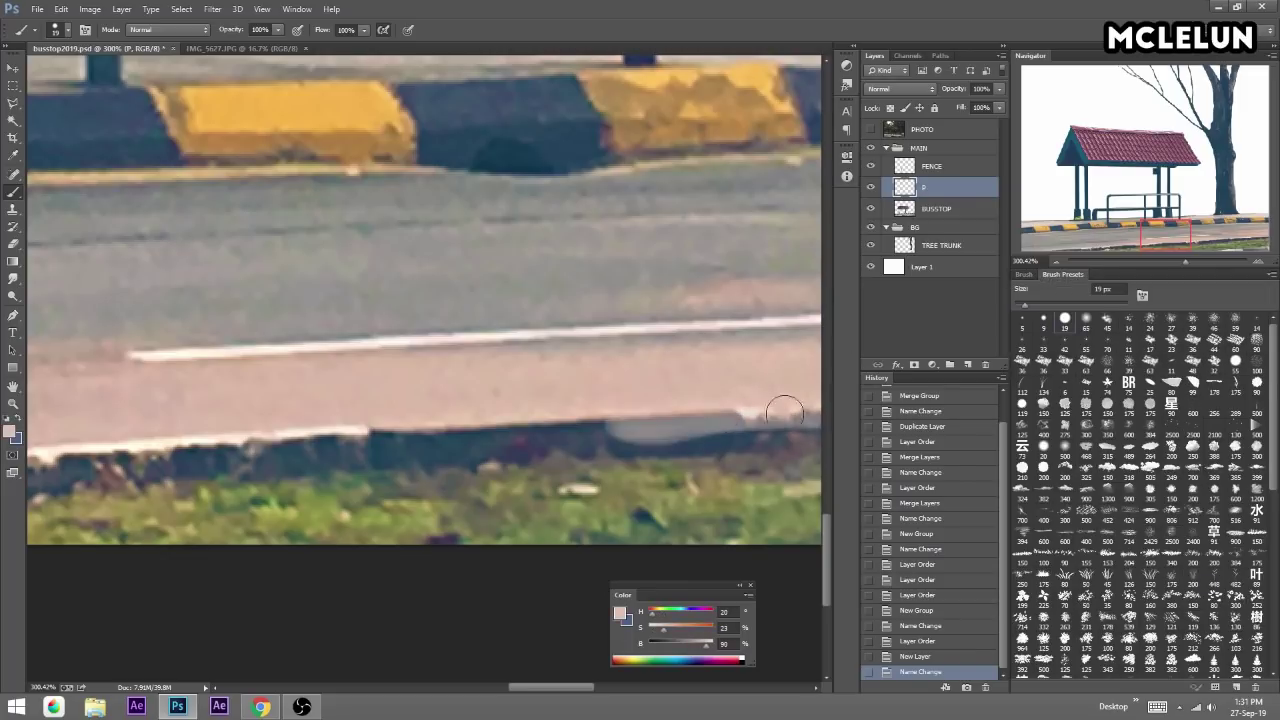
drag(1185, 262, 1149, 262)
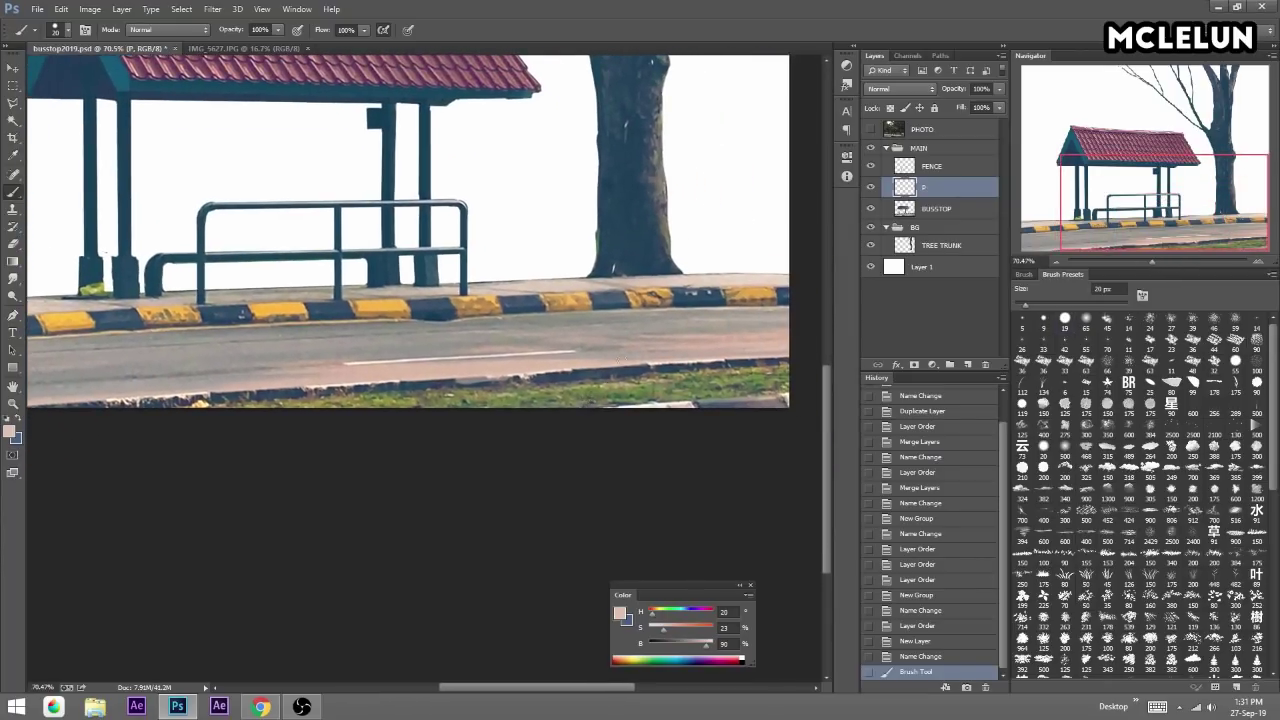
With an 80 px brush, paint light colour over the grass strip and the road's lower strip.
key(bracketright)
key(bracketright)
key(bracketright)
mouse_move(735, 392)
mouse_down()
mouse_move(737, 380)
mouse_move(686, 374)
mouse_move(610, 392)
mouse_up()
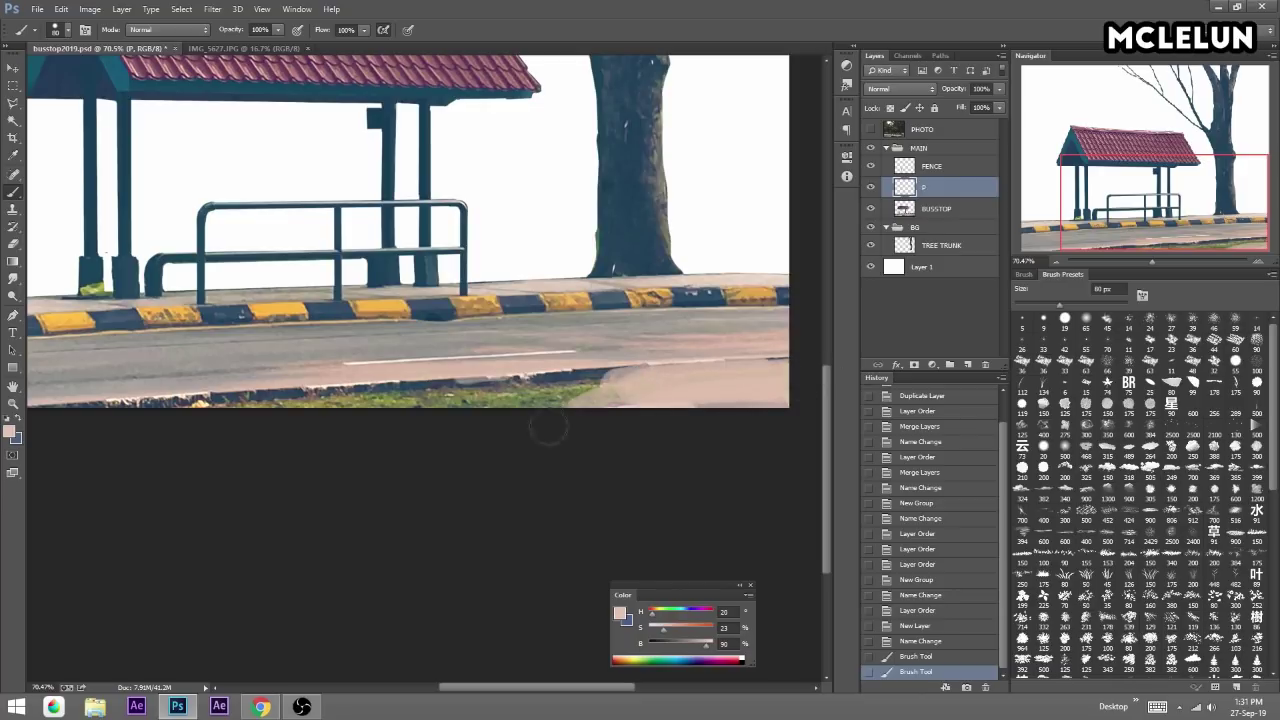
mouse_move(779, 375)
mouse_down()
mouse_move(609, 371)
mouse_move(549, 377)
mouse_move(634, 380)
mouse_move(460, 400)
mouse_move(649, 374)
mouse_move(295, 405)
mouse_move(651, 380)
mouse_move(463, 408)
mouse_up()
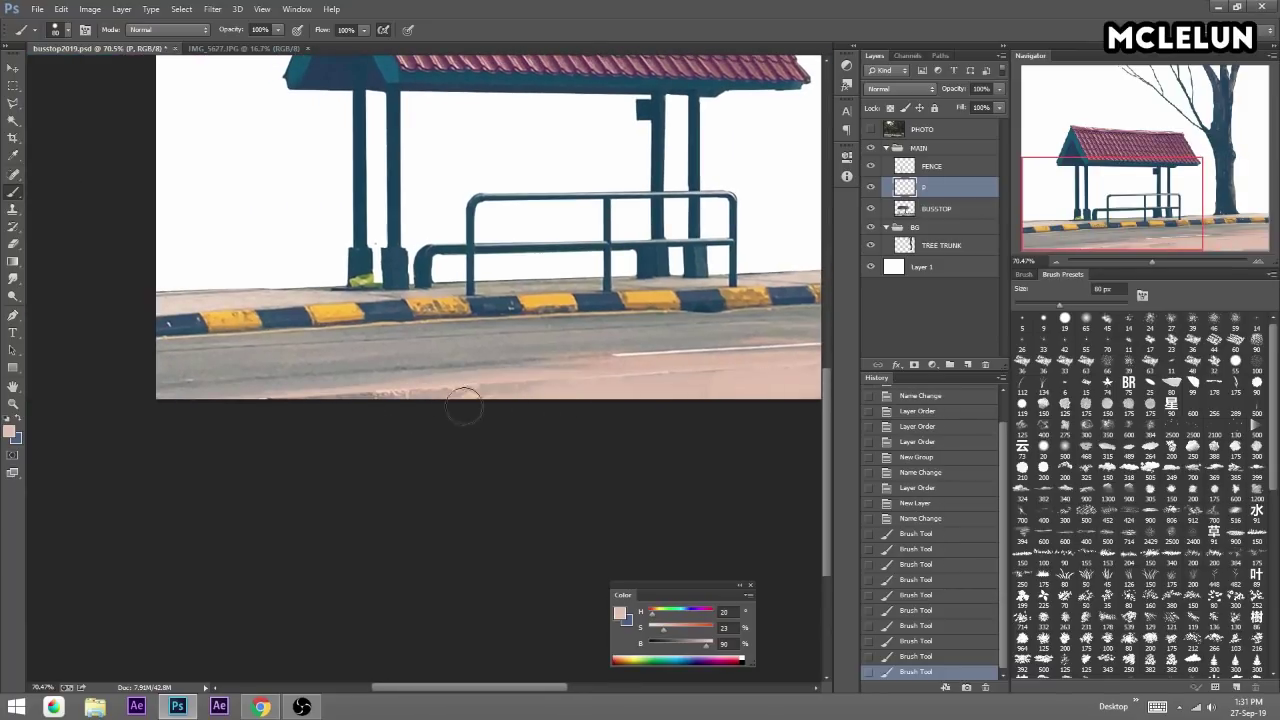
drag(719, 377, 614, 371)
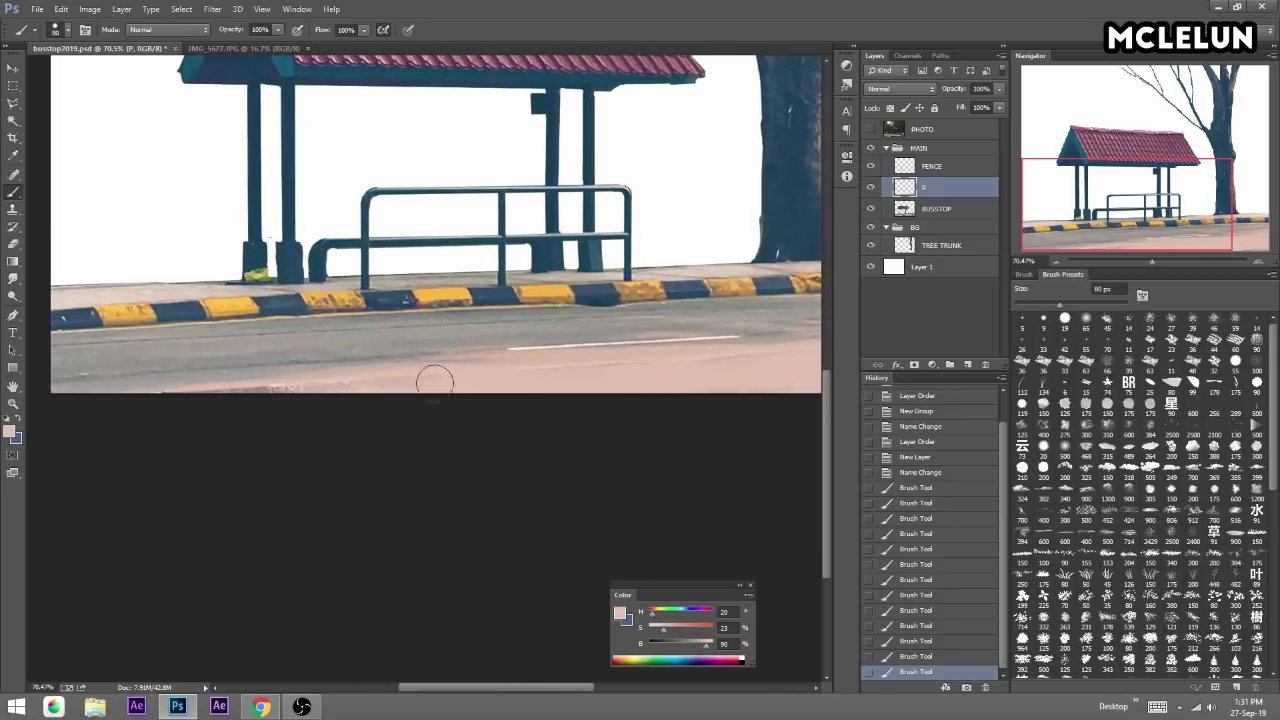
mouse_move(181, 401)
mouse_down()
mouse_move(191, 363)
mouse_move(472, 364)
mouse_up()
Sample beige and grey road tones and paint them over the road surface.
alt+click(185, 378)
alt+click(586, 358)
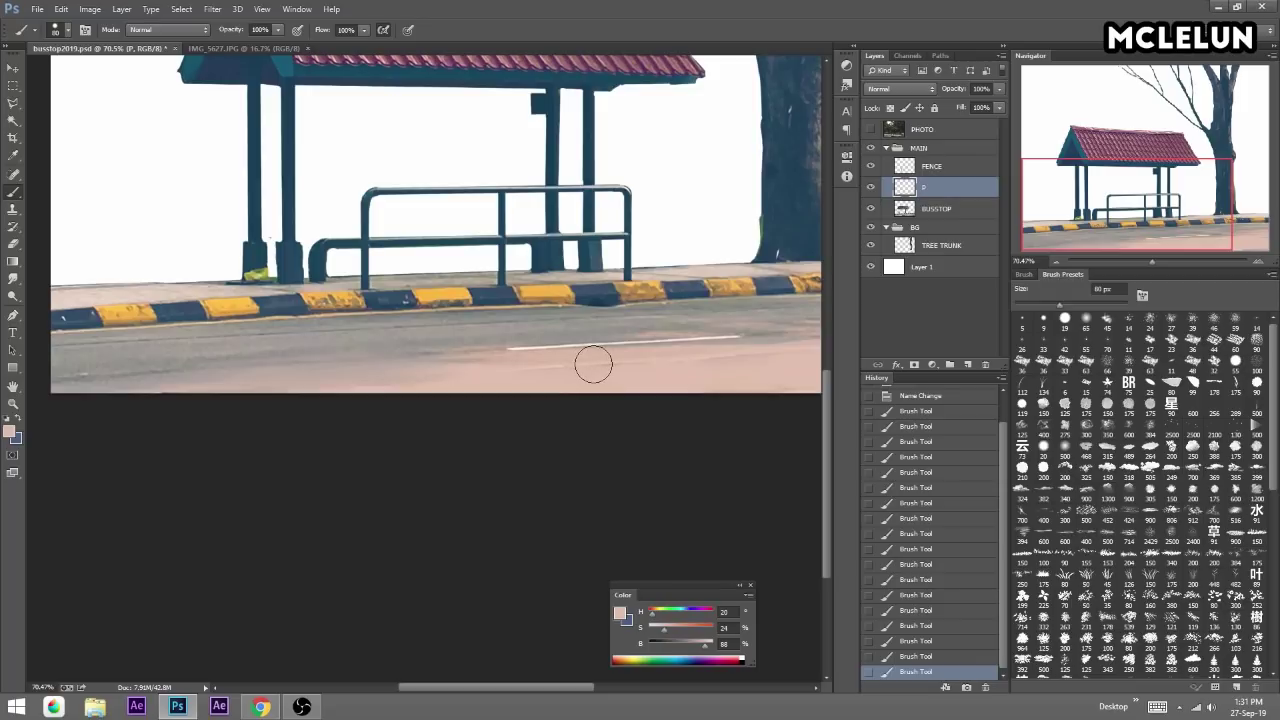
drag(587, 361, 633, 365)
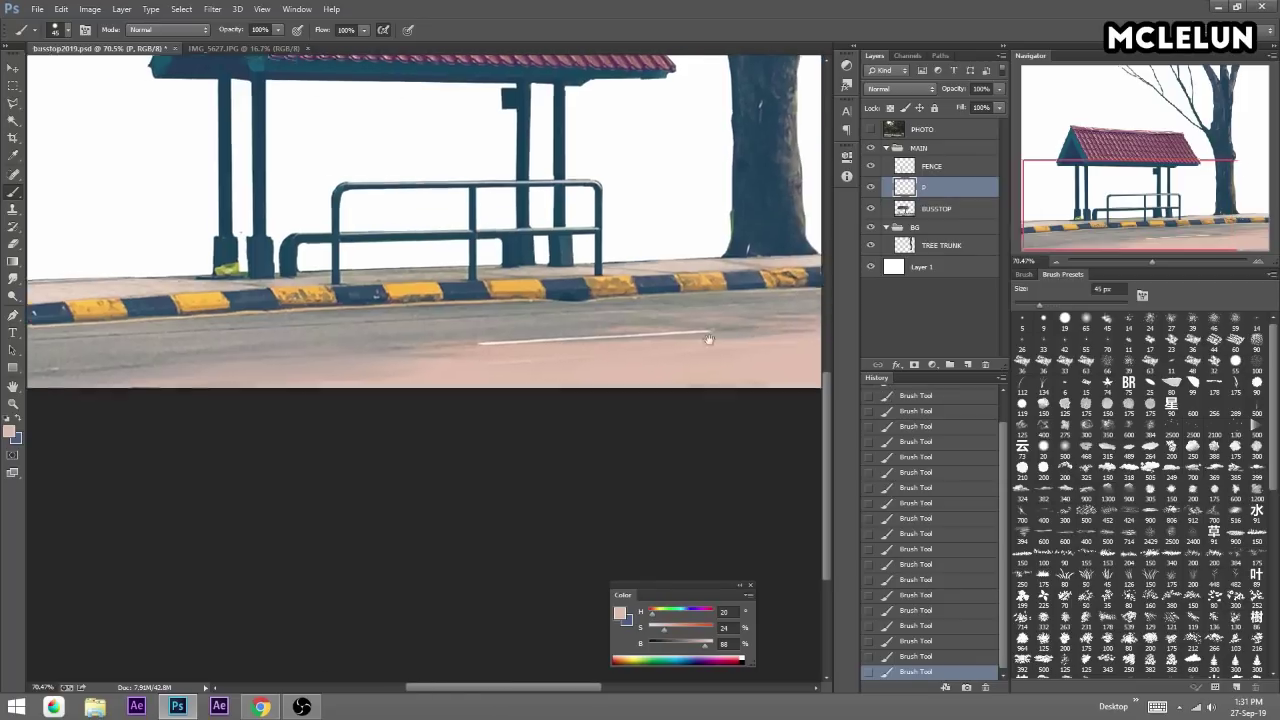
drag(786, 354, 566, 344)
alt+click(554, 336)
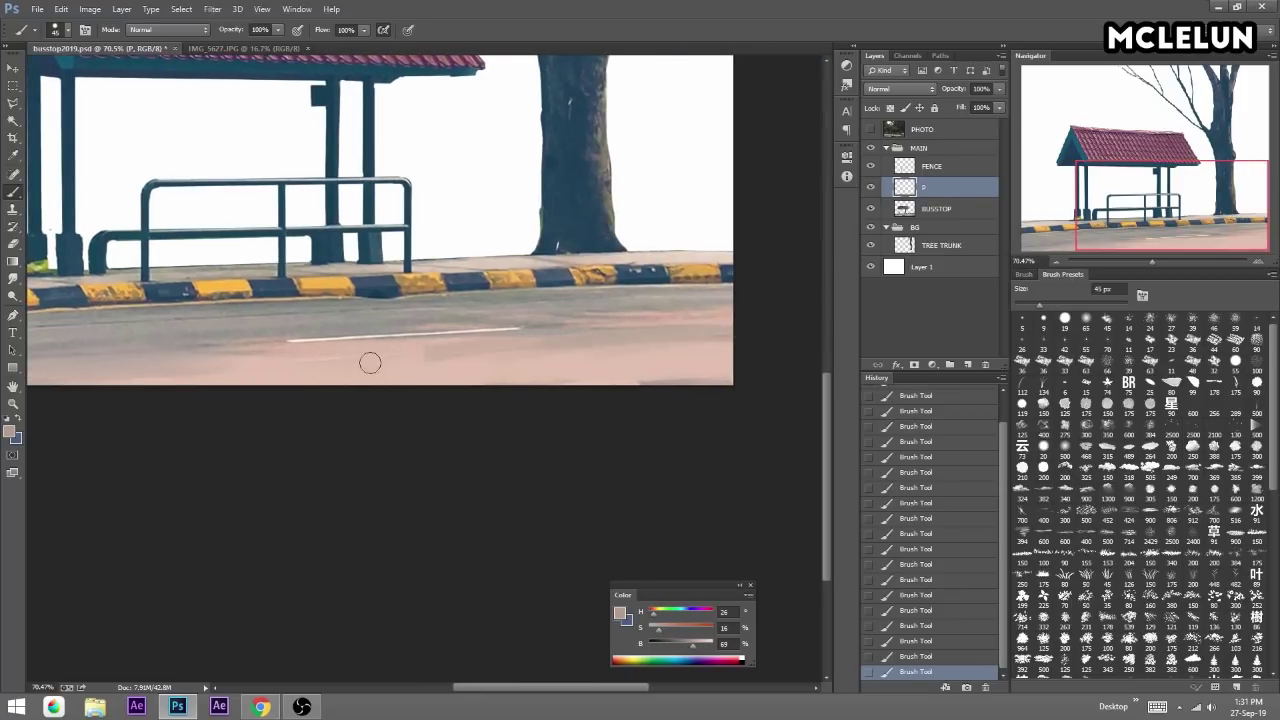
alt+click(355, 316)
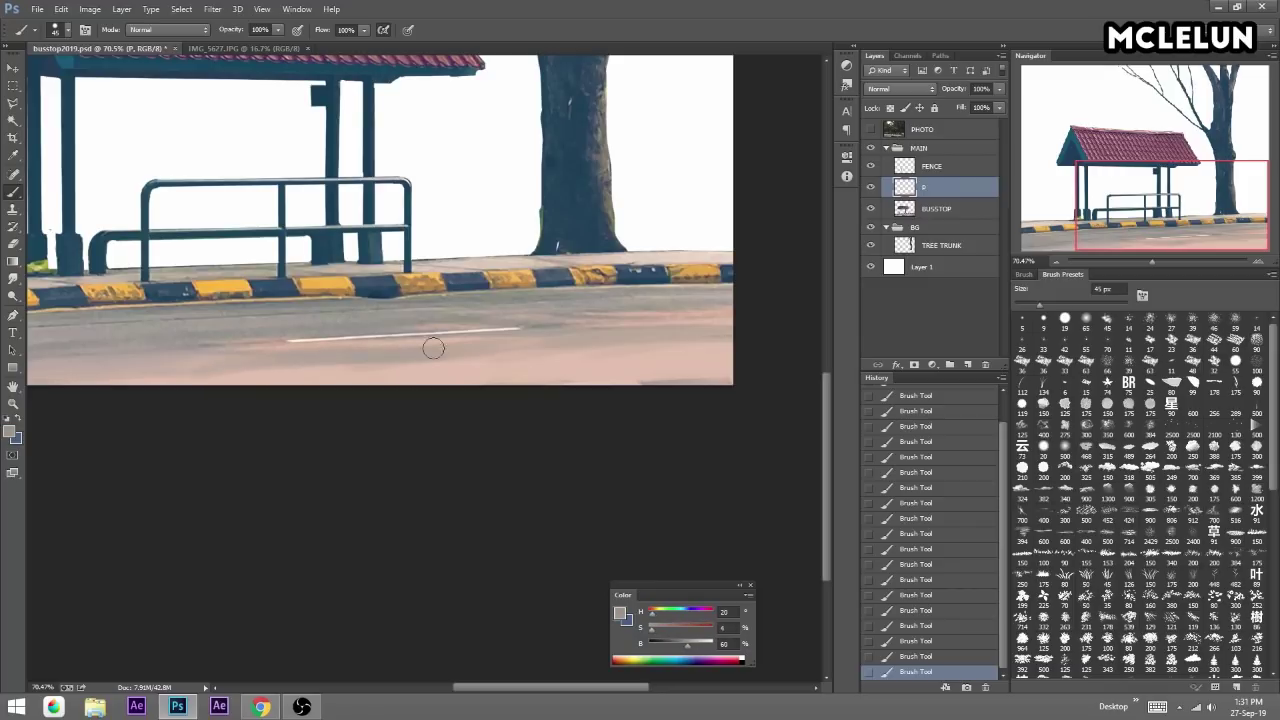
alt+click(569, 307)
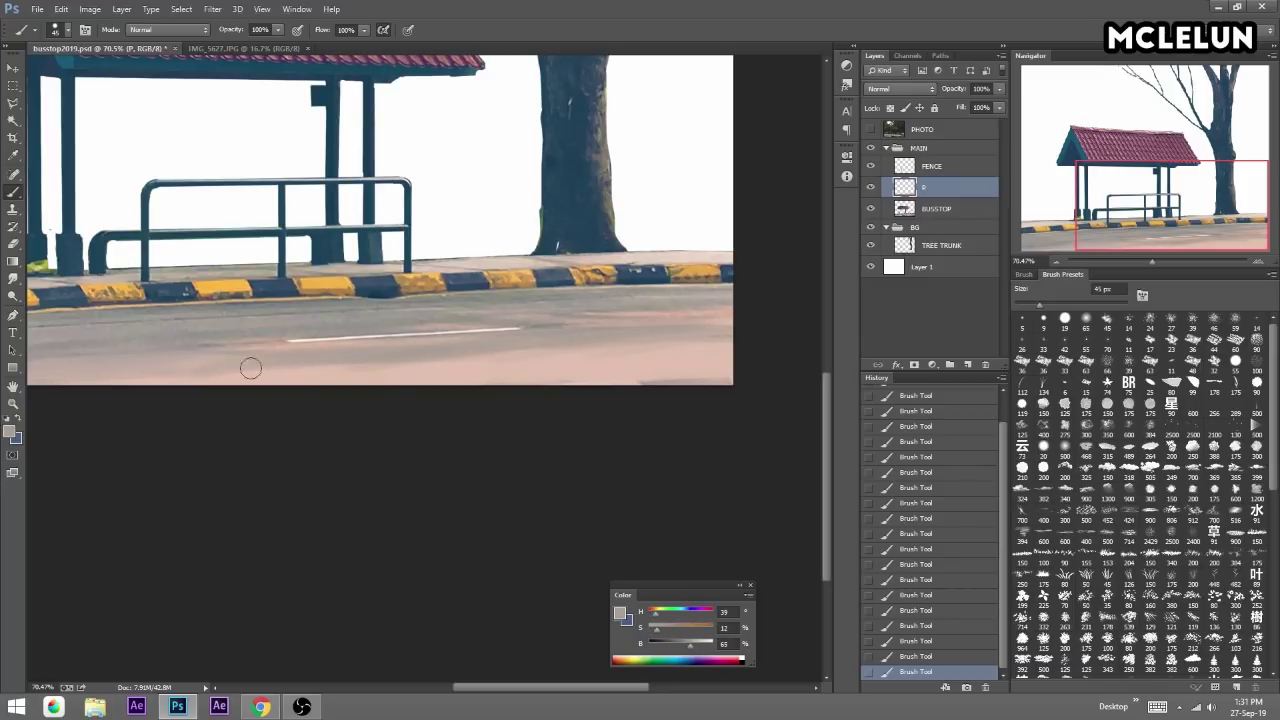
alt+click(528, 311)
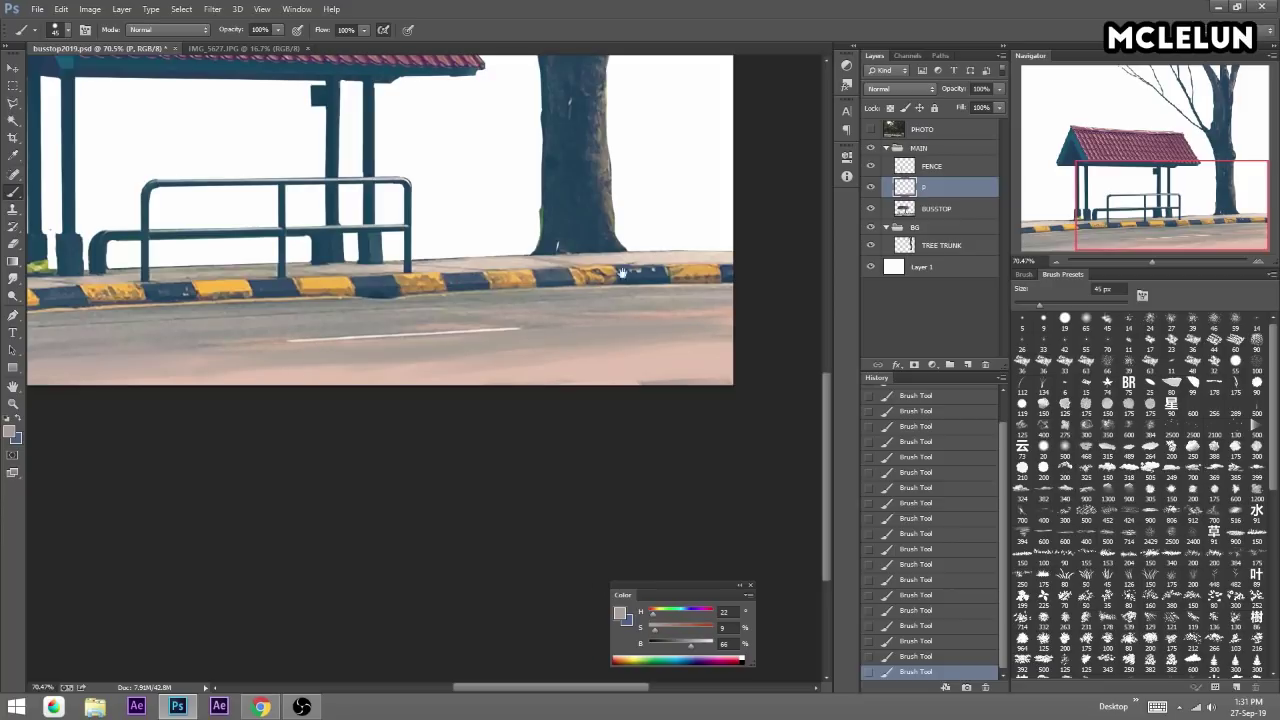
alt+click(663, 368)
alt+click(612, 336)
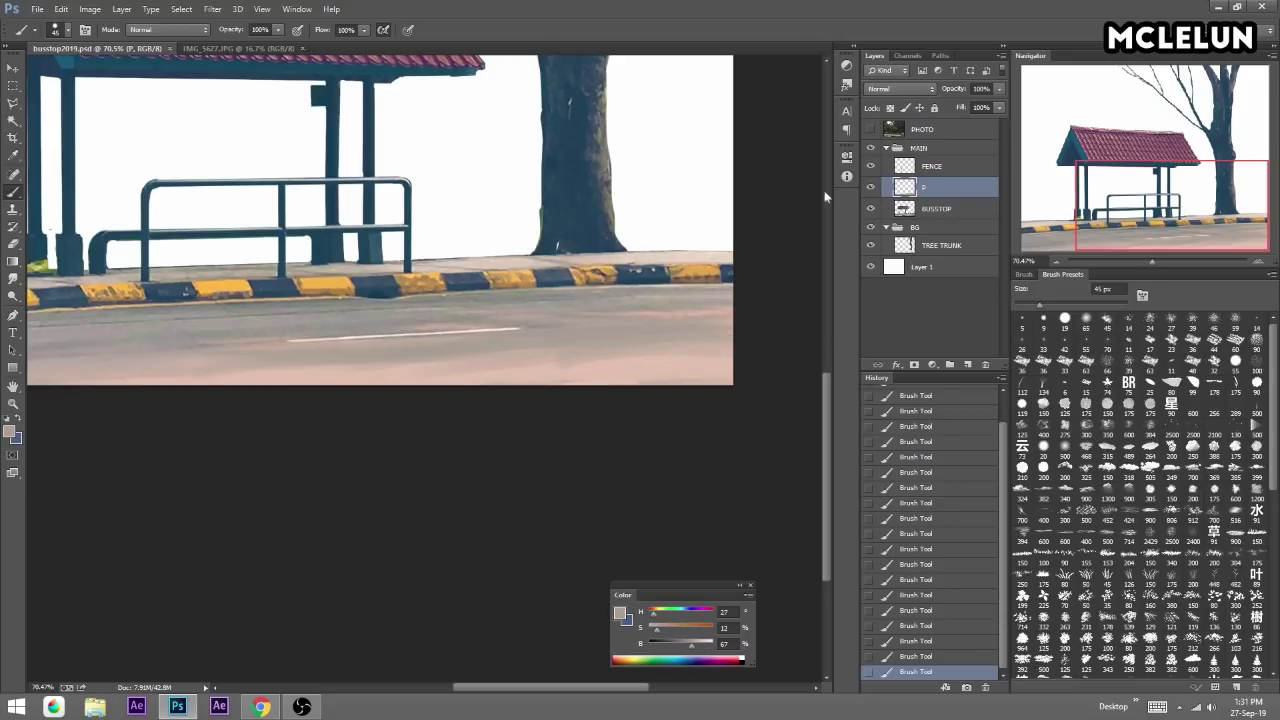
mouse_move(398, 178)
mouse_down()
mouse_move(668, 338)
mouse_move(706, 323)
mouse_up()
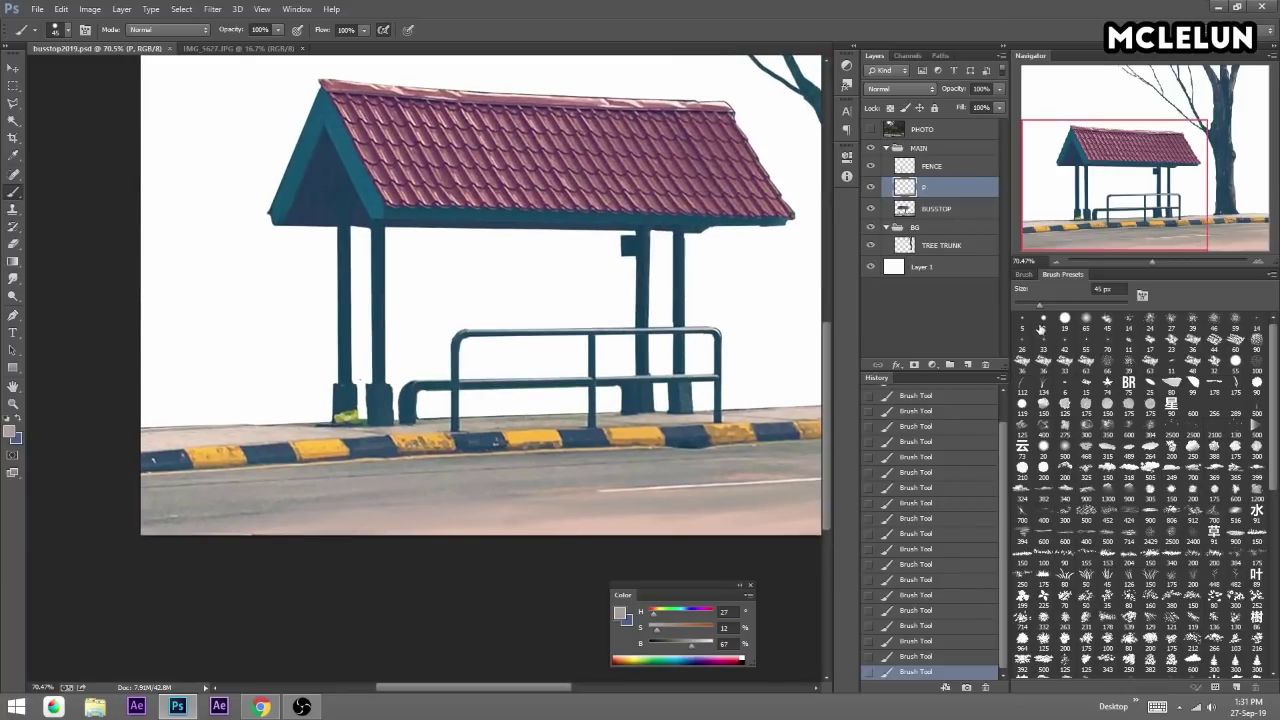
Zoom in on the posts and erase a stray spot on the BUSSTOP layer with a 5 px eraser.
drag(1155, 261, 1190, 261)
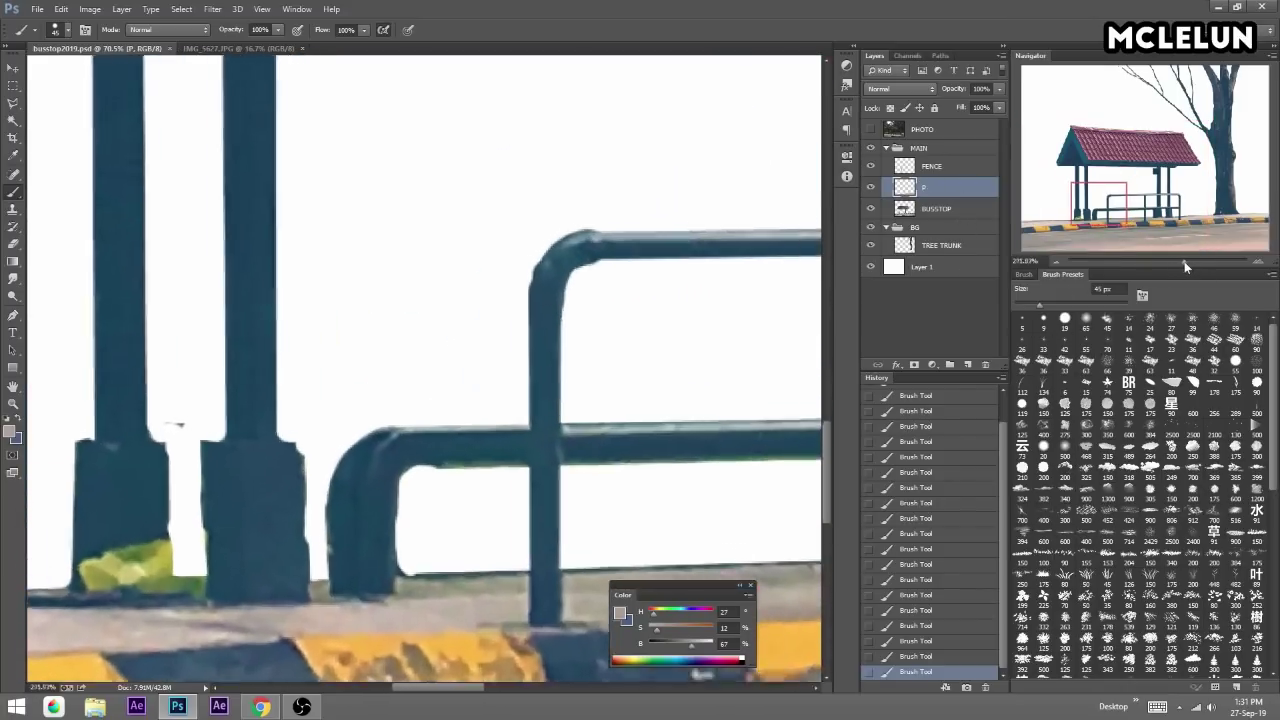
drag(1127, 211, 1112, 222)
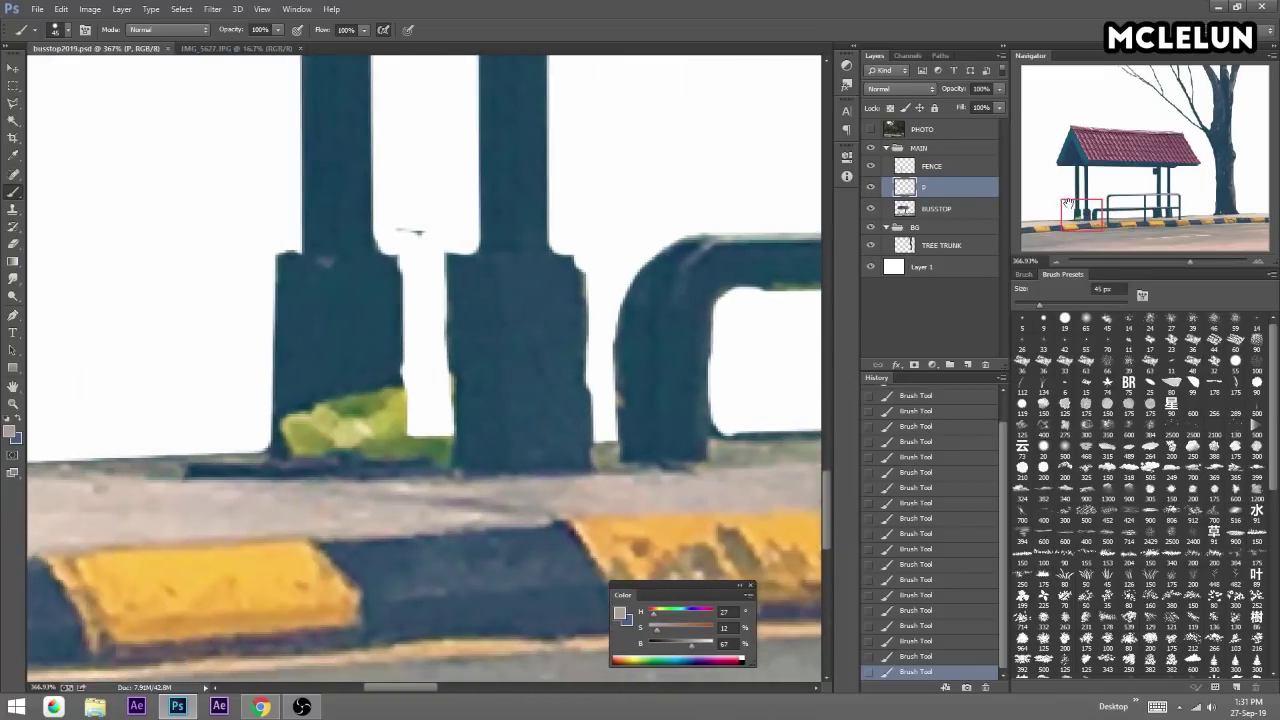
click(936, 211)
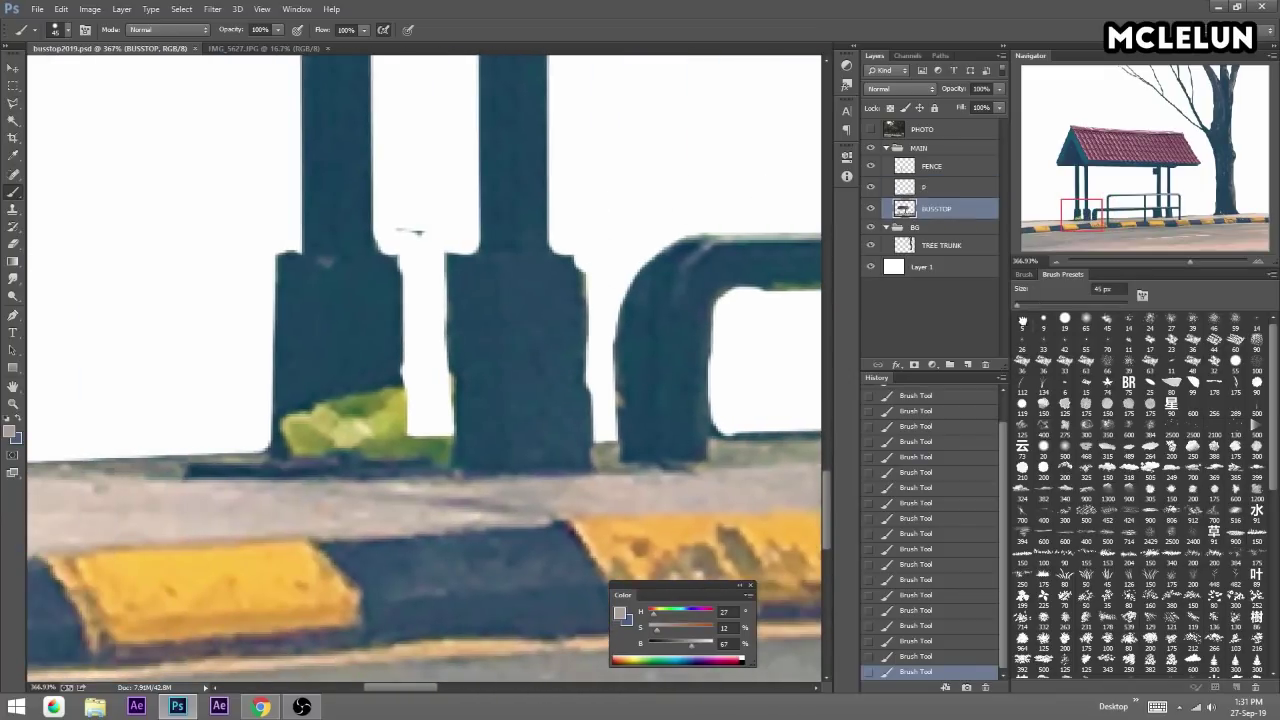
click(1022, 320)
key(e)
drag(400, 230, 423, 226)
On layer P, paint sampled dark blue at the post base with a 3 px brush, Shape Dynamics off.
key(b)
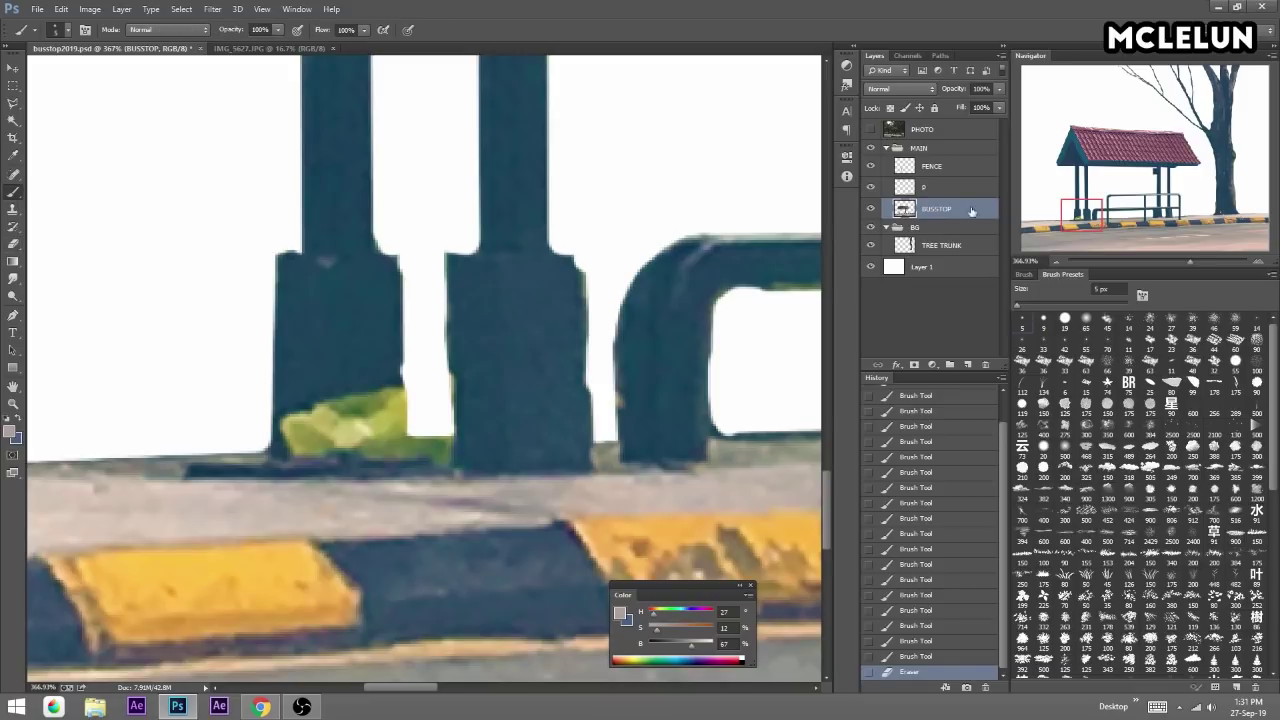
click(940, 187)
alt+click(374, 258)
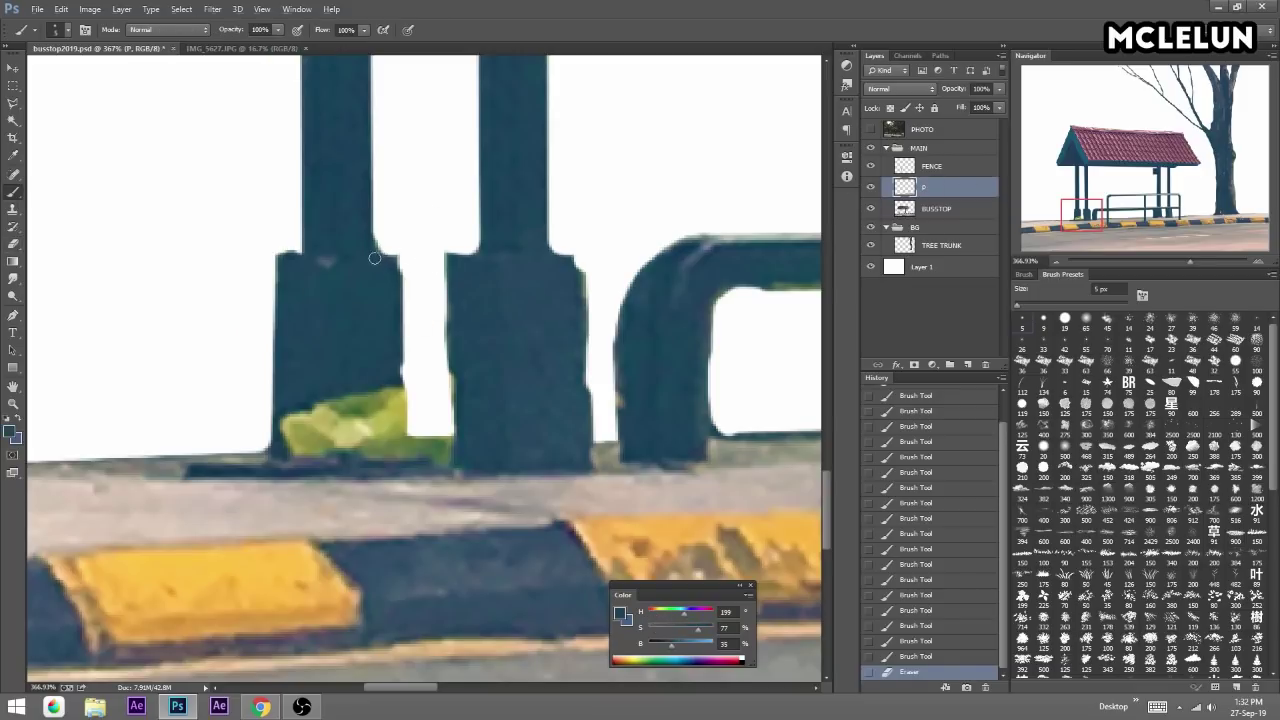
drag(396, 258, 401, 318)
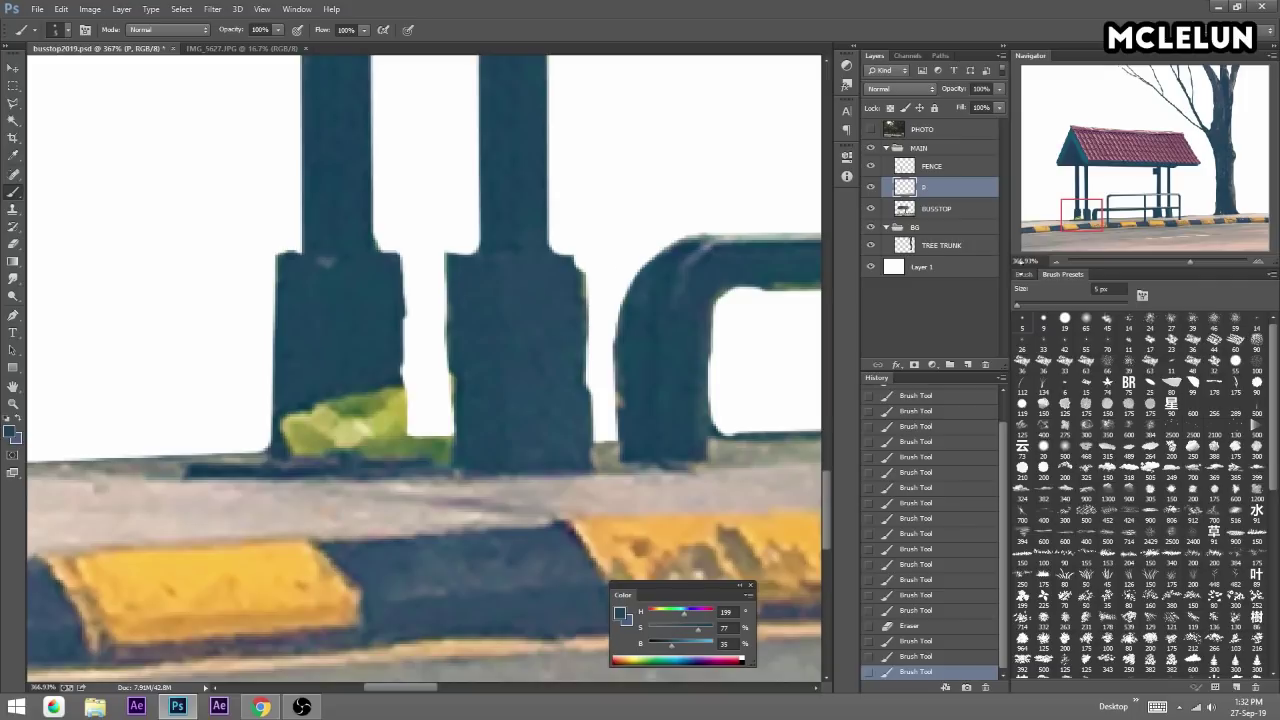
click(1024, 274)
click(1025, 323)
key(bracketleft)
key(bracketleft)
key(bracketleft)
key(bracketright)
drag(395, 257, 404, 446)
With a 7 px brush, cover the green patch in dark blue and fill the gap between posts with road grey.
key(bracketright)
key(bracketright)
key(bracketright)
key(bracketright)
mouse_move(292, 445)
mouse_down()
mouse_move(306, 400)
mouse_move(390, 392)
mouse_up()
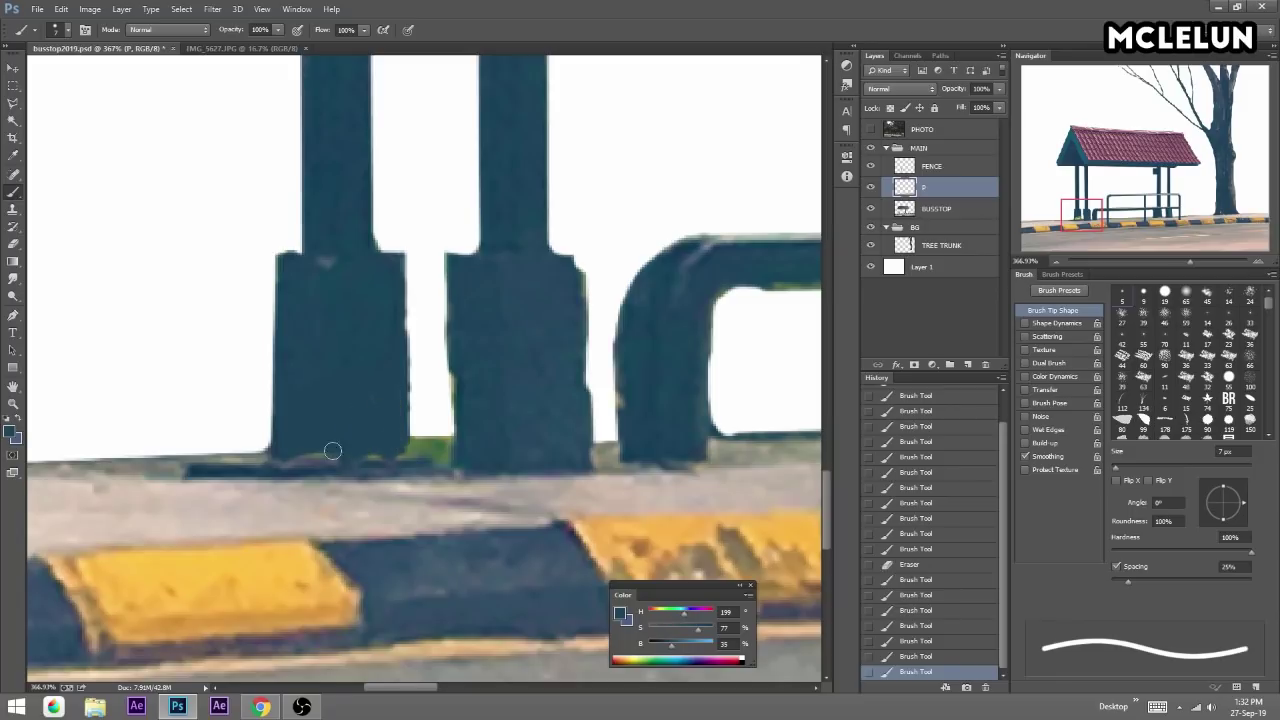
alt+click(426, 495)
click(411, 453)
drag(422, 452, 434, 423)
key(e)
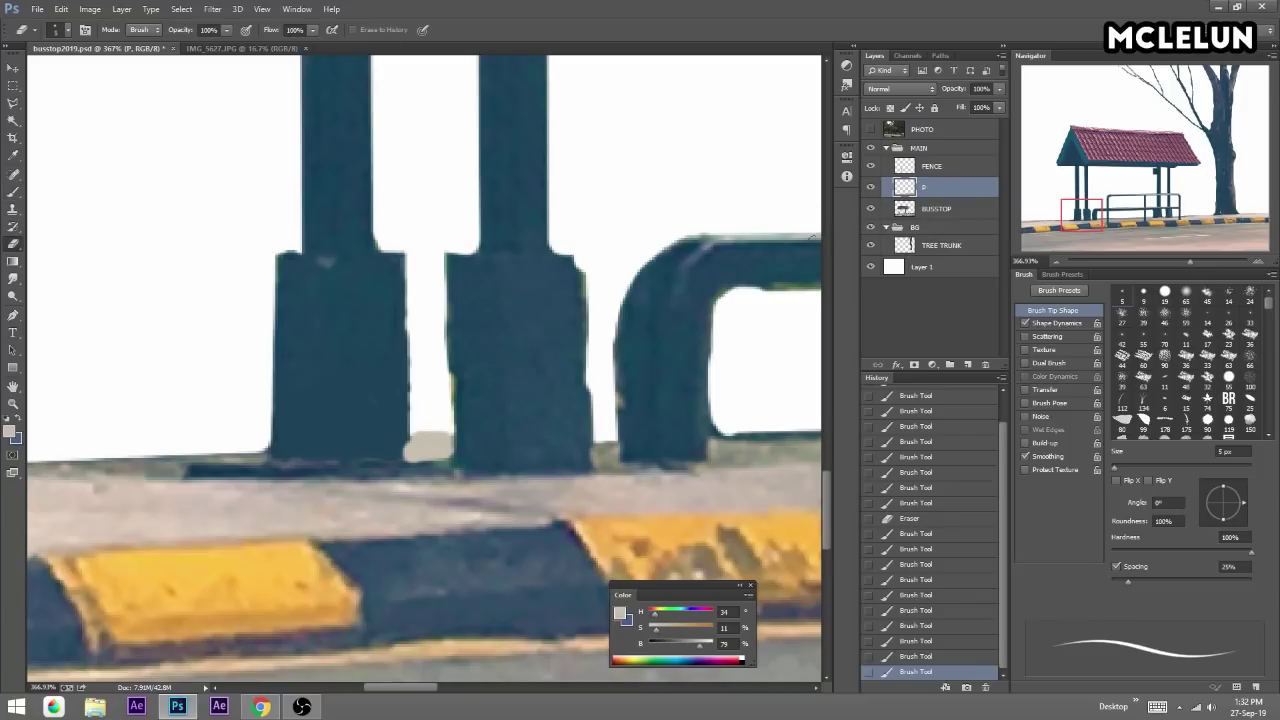
mouse_move(424, 433)
mouse_down()
mouse_move(448, 440)
mouse_move(398, 442)
mouse_move(404, 466)
mouse_up()
key(b)
alt+click(391, 407)
Resample the post blue and darken the second post's left and top edges with a smaller brush.
alt+click(329, 257)
drag(329, 258, 335, 274)
key(bracketleft)
key(bracketleft)
key(bracketleft)
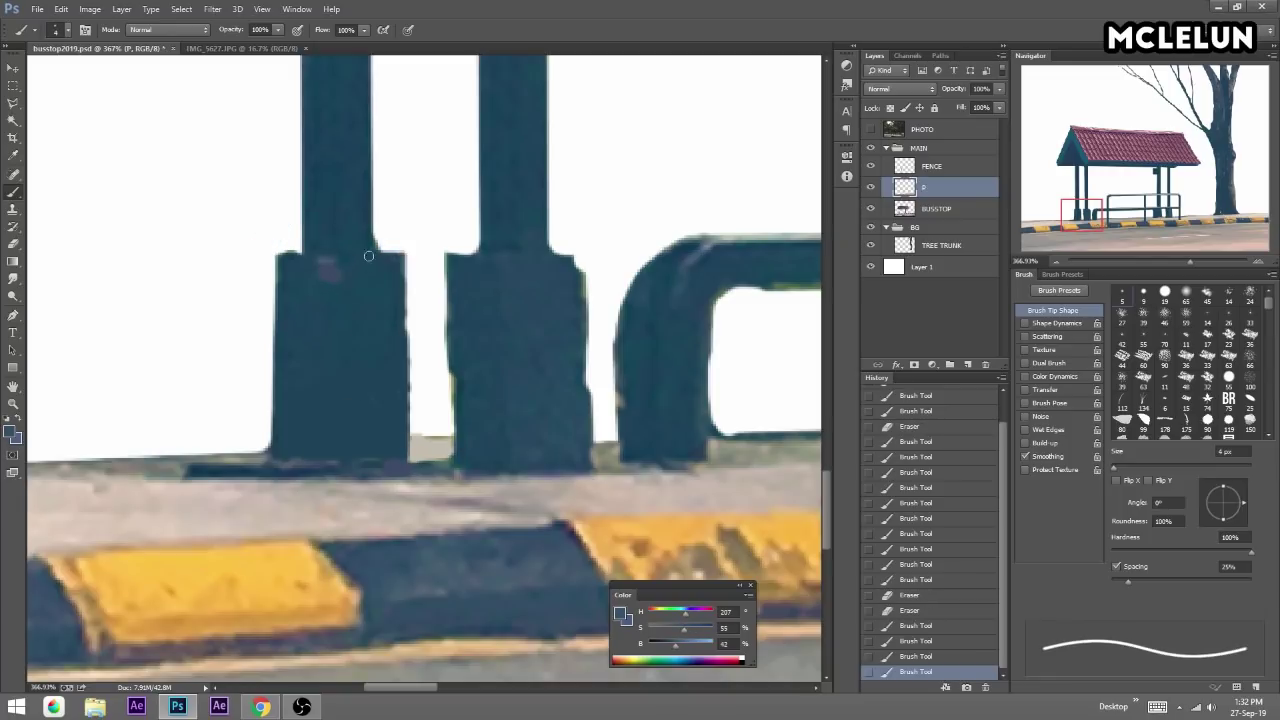
mouse_move(491, 293)
mouse_down()
mouse_move(504, 318)
mouse_move(472, 302)
mouse_move(474, 327)
mouse_up()
key(bracketleft)
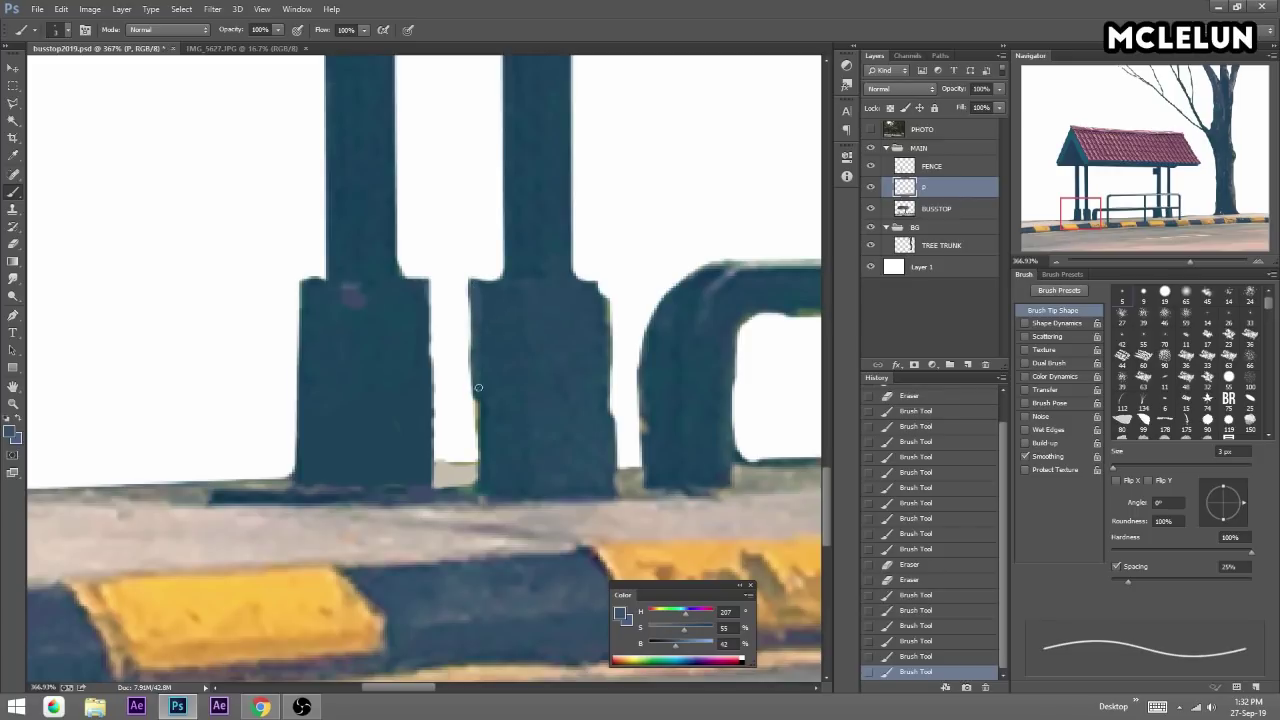
drag(477, 377, 479, 486)
mouse_move(468, 290)
mouse_down()
mouse_move(488, 279)
mouse_move(606, 292)
mouse_up()
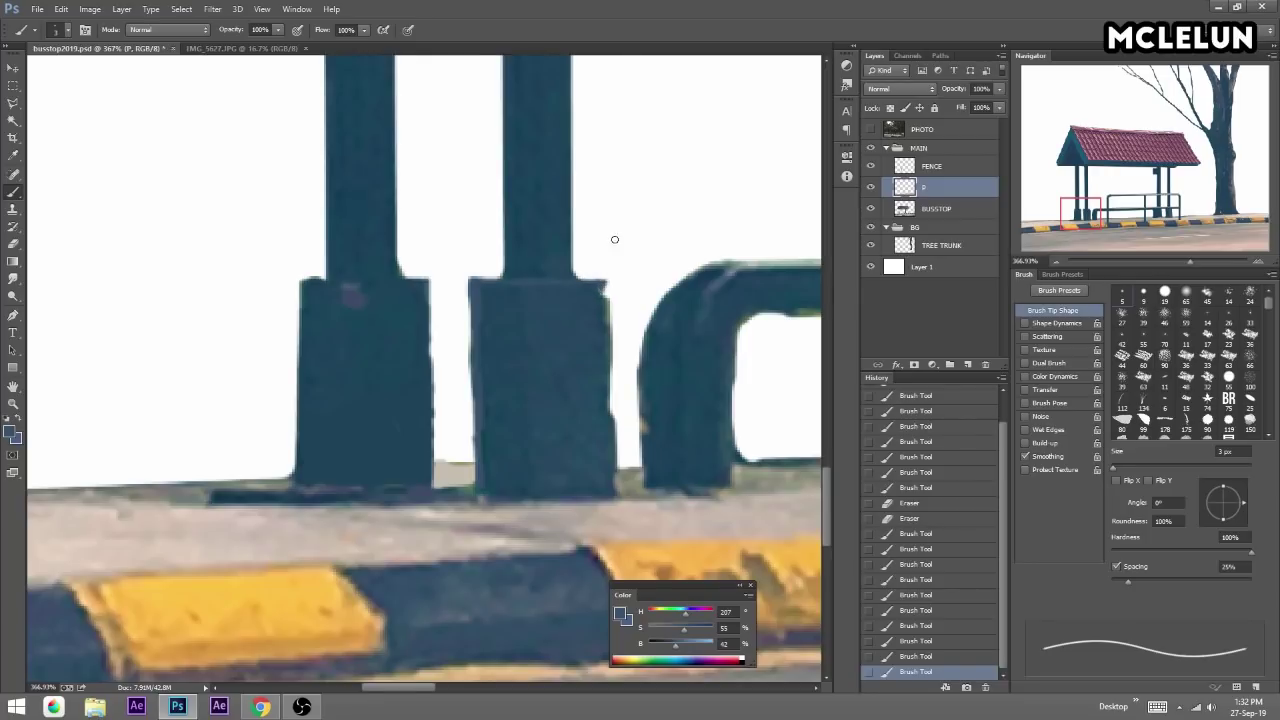
Darken the first post's top-left corner and left edge.
drag(615, 239, 705, 309)
drag(394, 355, 460, 420)
shift+click(389, 546)
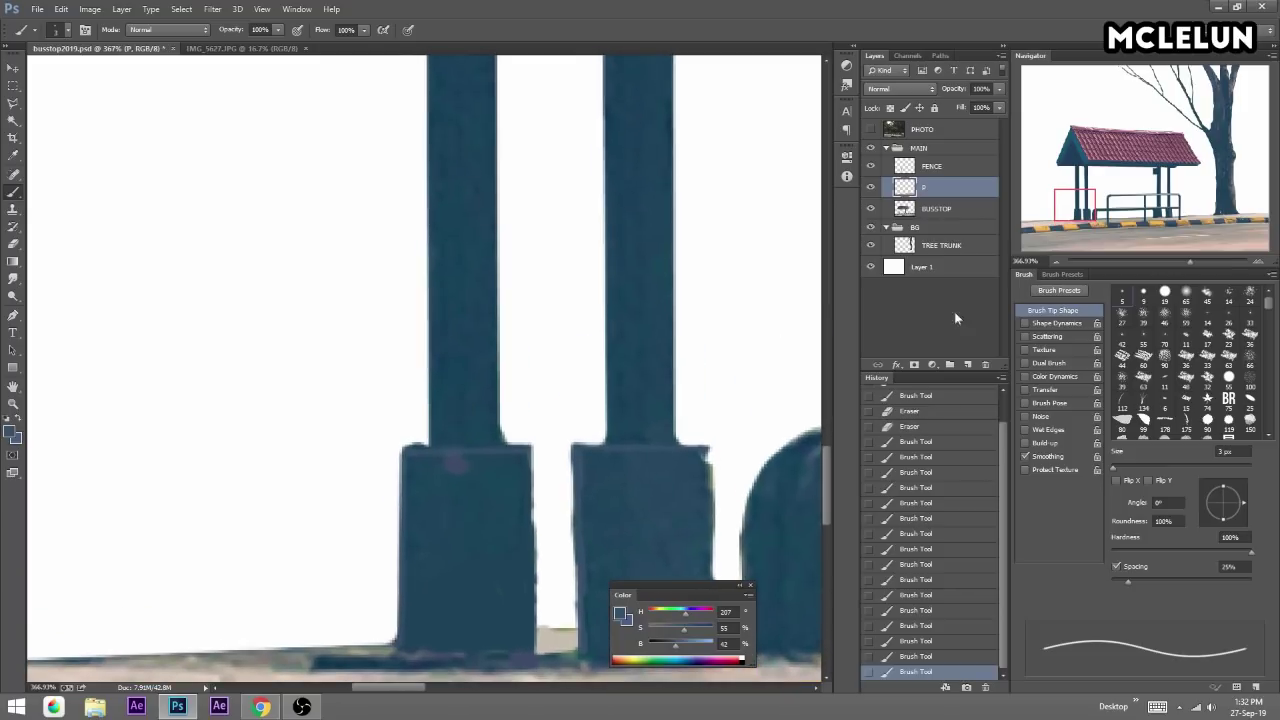
drag(1202, 268, 1183, 262)
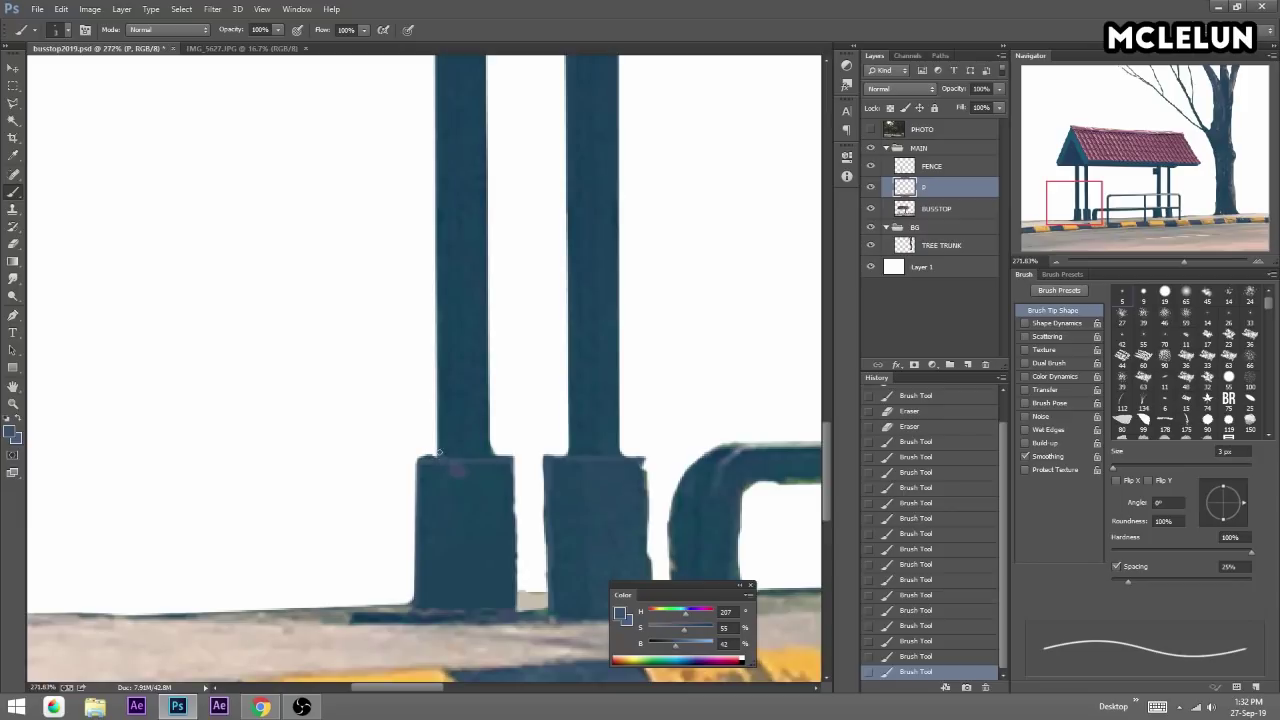
drag(443, 334, 446, 529)
Draw thin straight dark lines down the posts below the roof.
mouse_move(452, 160)
mouse_down()
mouse_move(451, 394)
mouse_move(455, 345)
mouse_up()
shift+click(449, 312)
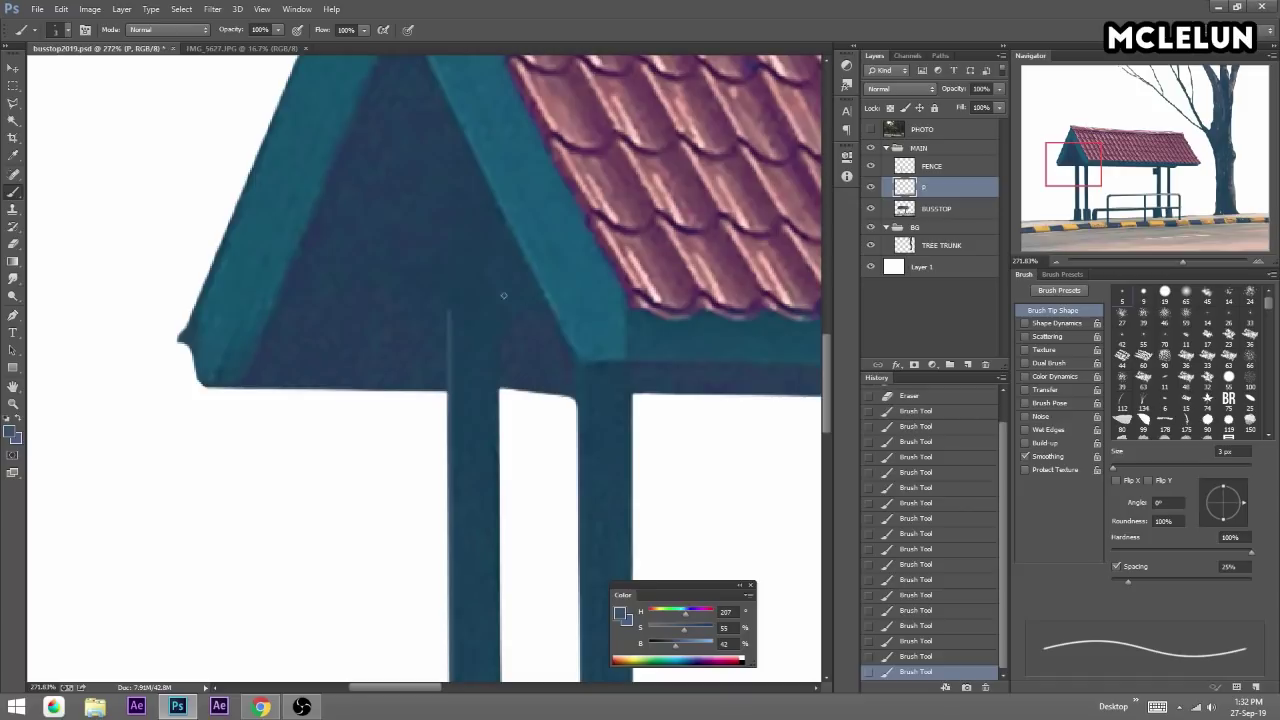
drag(503, 295, 431, 150)
scroll(502, 220, down, 5)
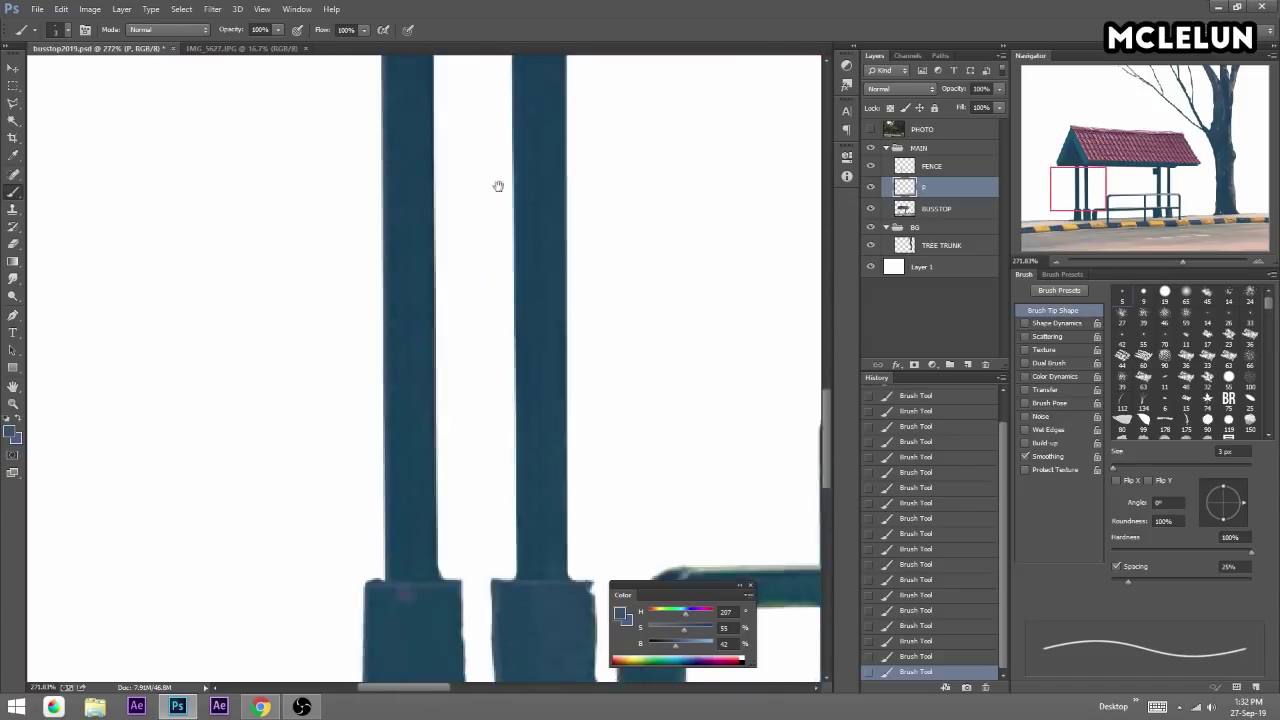
scroll(523, 312, down, 3)
shift+click(525, 430)
scroll(509, 229, up, 6)
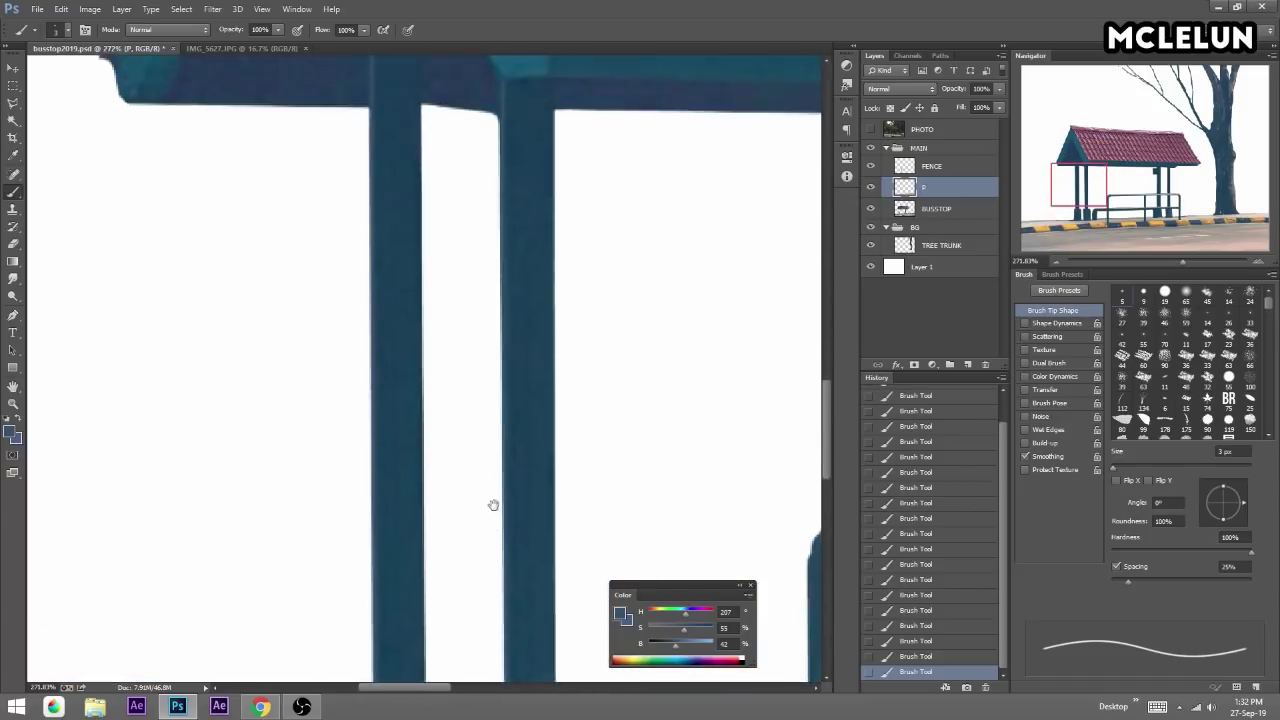
scroll(491, 503, up, 3)
scroll(500, 409, up, 4)
drag(474, 469, 484, 509)
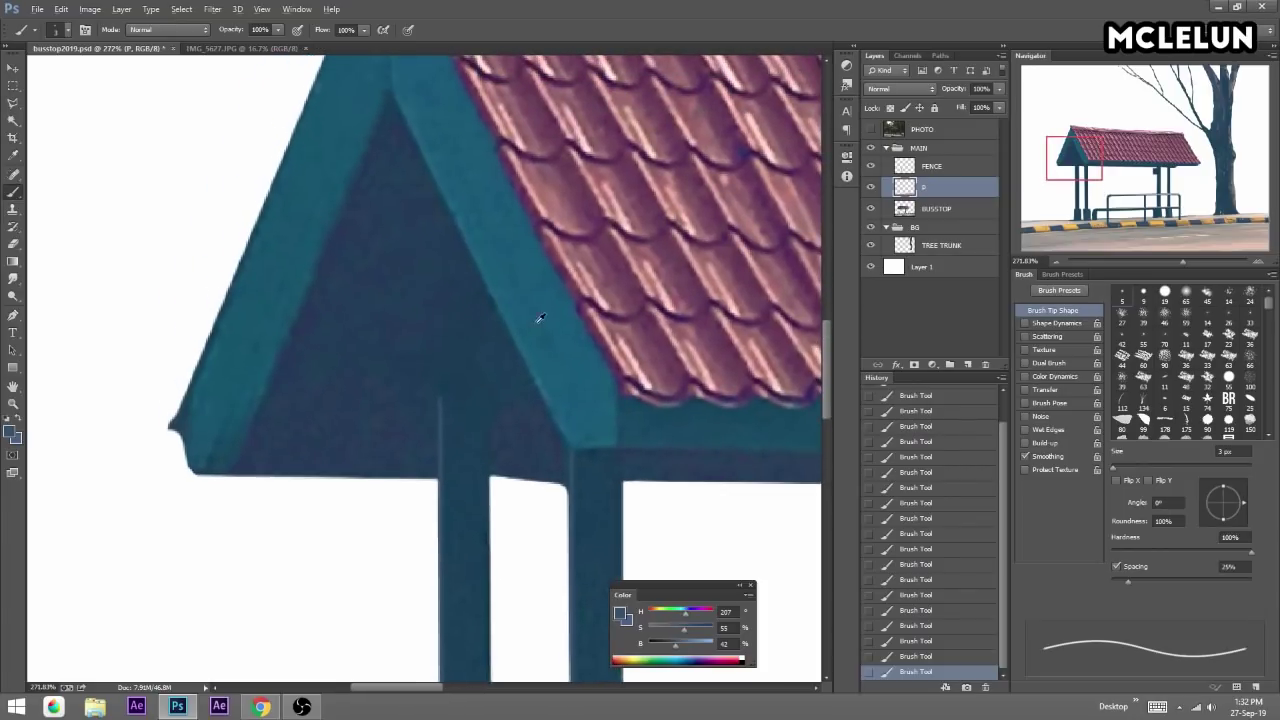
Sample the roof-frame teal, brighten it and draw a light teal highlight line down the gable.
alt+click(542, 371)
drag(696, 647, 698, 649)
drag(516, 347, 621, 512)
shift+click(494, 255)
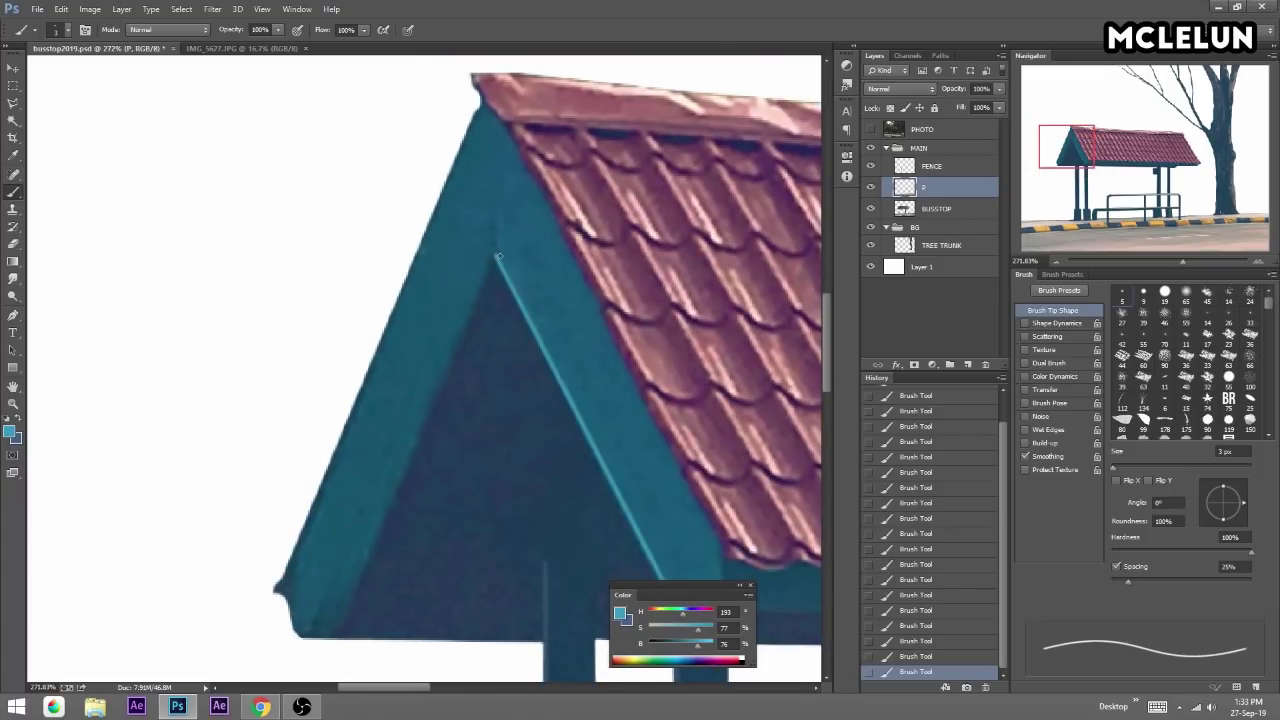
Draw a highlight line up the gable edge with a 3 px brush, then remove it using a 65 px eraser.
key(e)
click(1070, 274)
click(1086, 318)
mouse_move(588, 371)
mouse_down()
mouse_move(497, 241)
mouse_move(586, 451)
mouse_move(474, 257)
mouse_up()
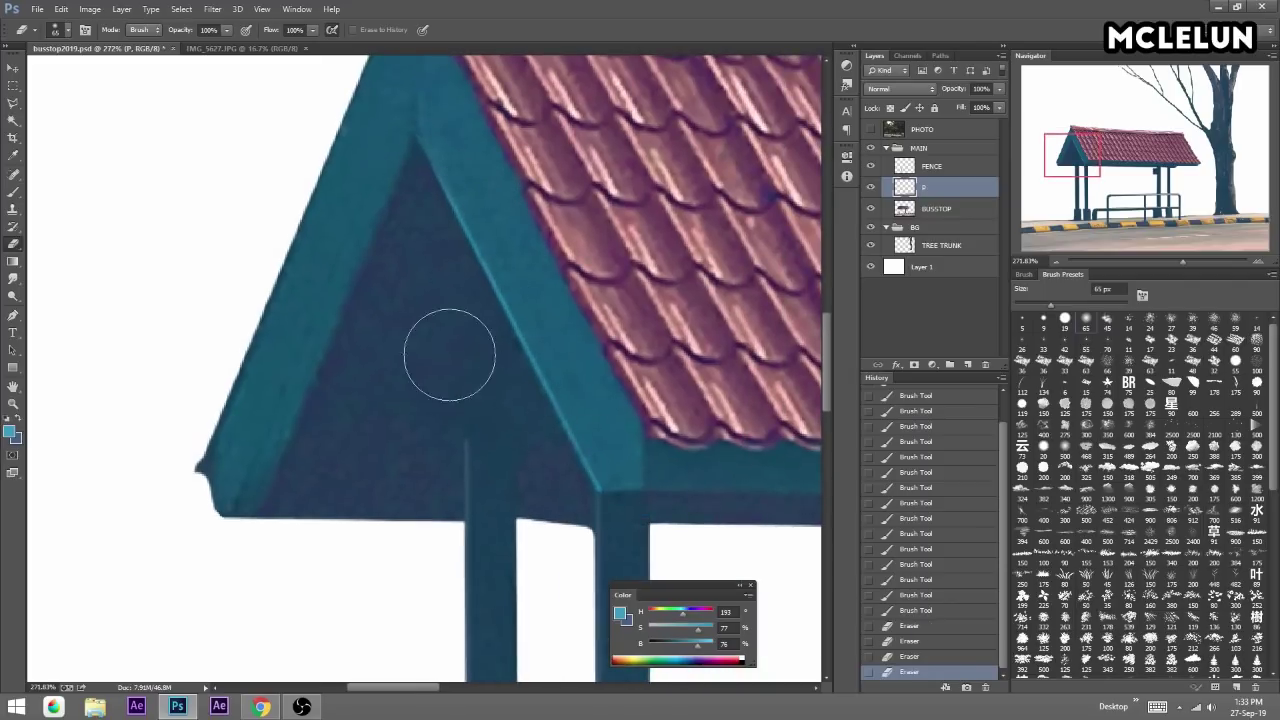
key(b)
click(257, 512)
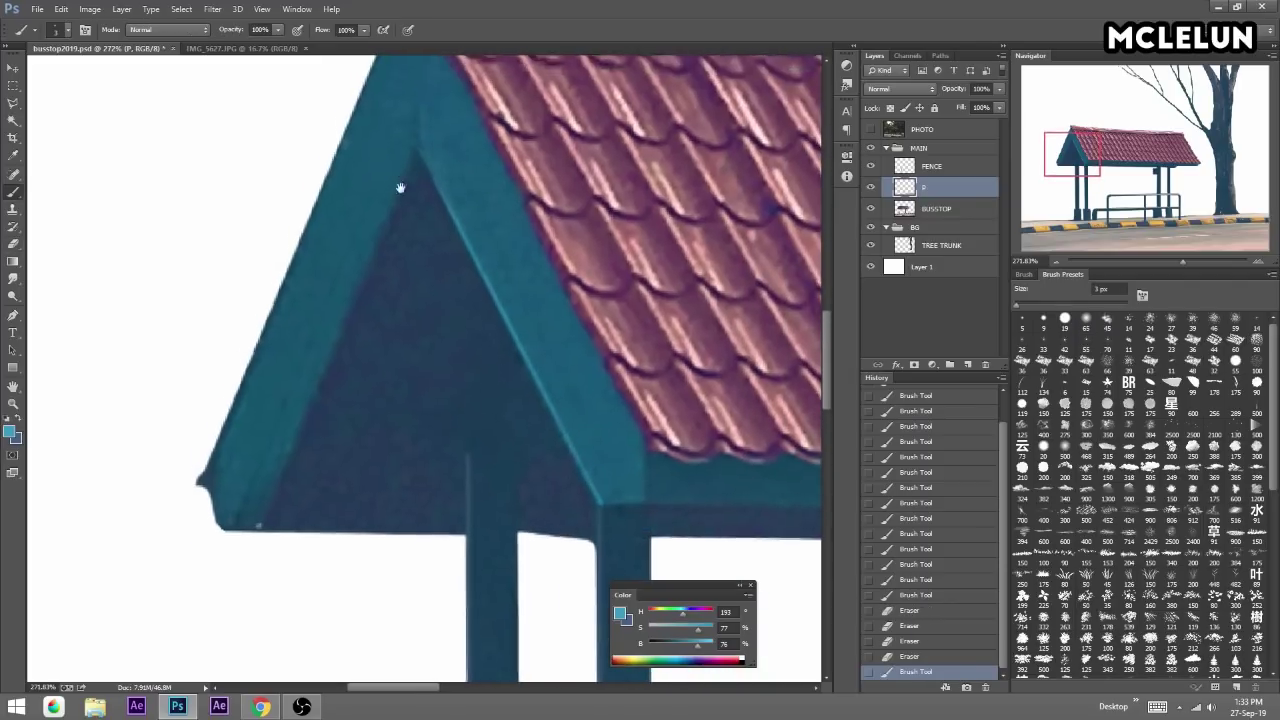
scroll(400, 190, up, 3)
shift+click(411, 225)
key(e)
drag(400, 214, 268, 580)
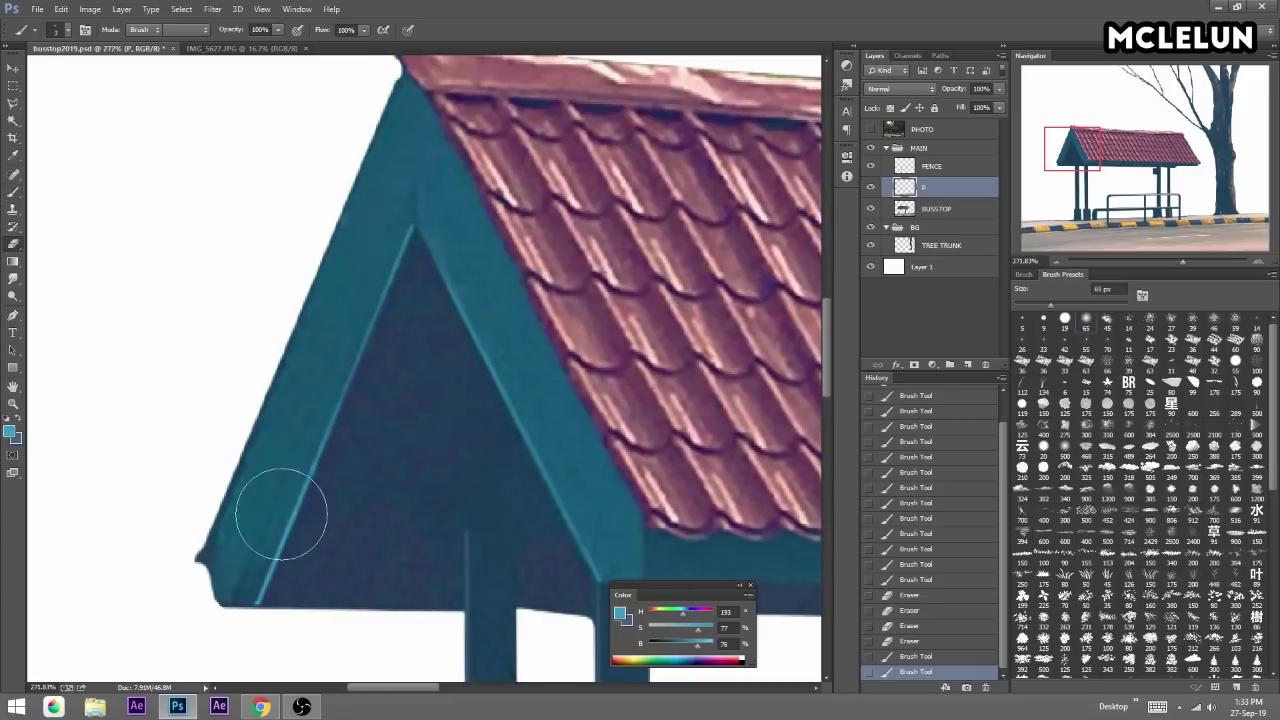
key(b)
Paint sampled pink lines along the left roof edge, lightening its upper part.
alt+click(536, 222)
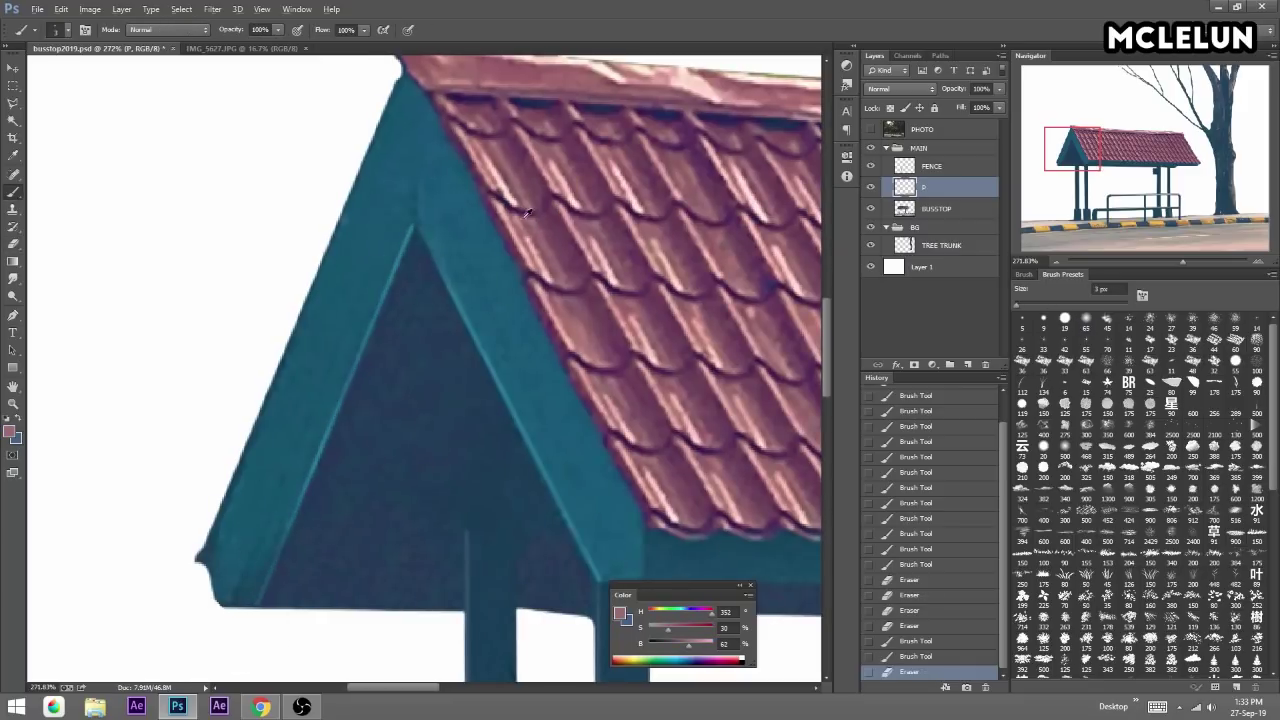
drag(412, 107, 449, 155)
click(441, 139)
shift+click(244, 594)
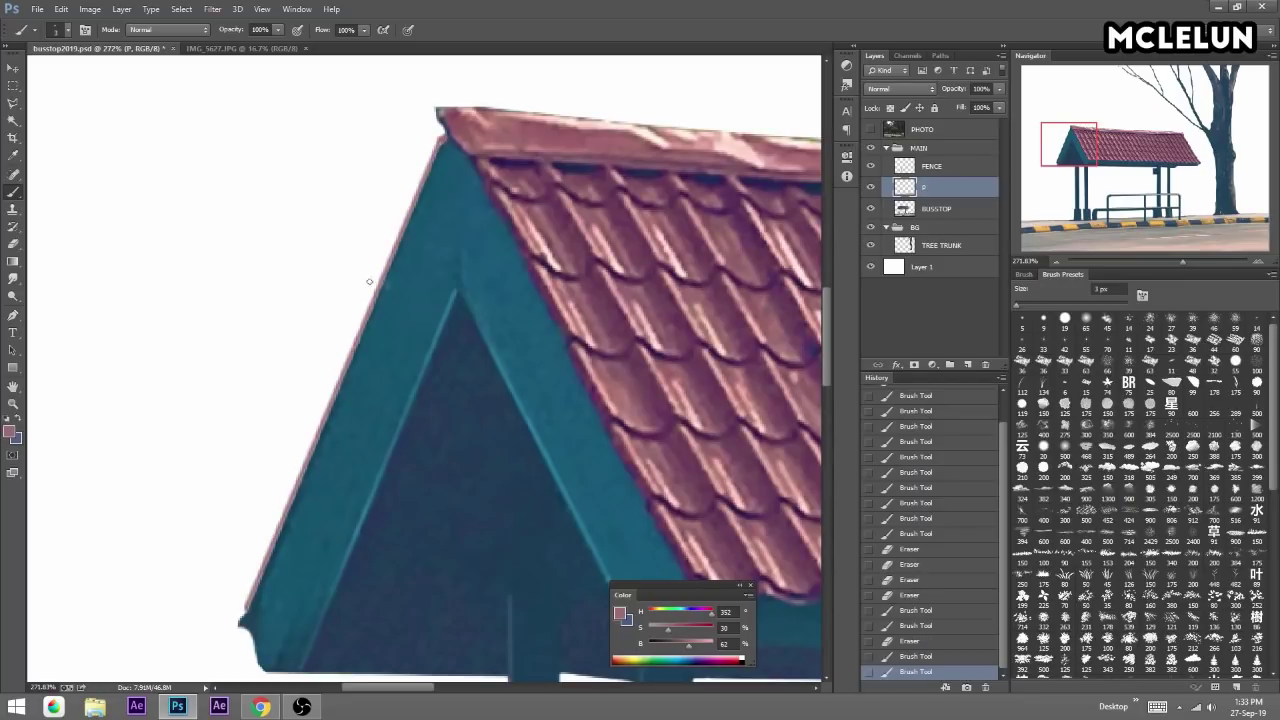
shift+click(441, 137)
click(244, 619)
alt+click(616, 400)
shift+click(440, 138)
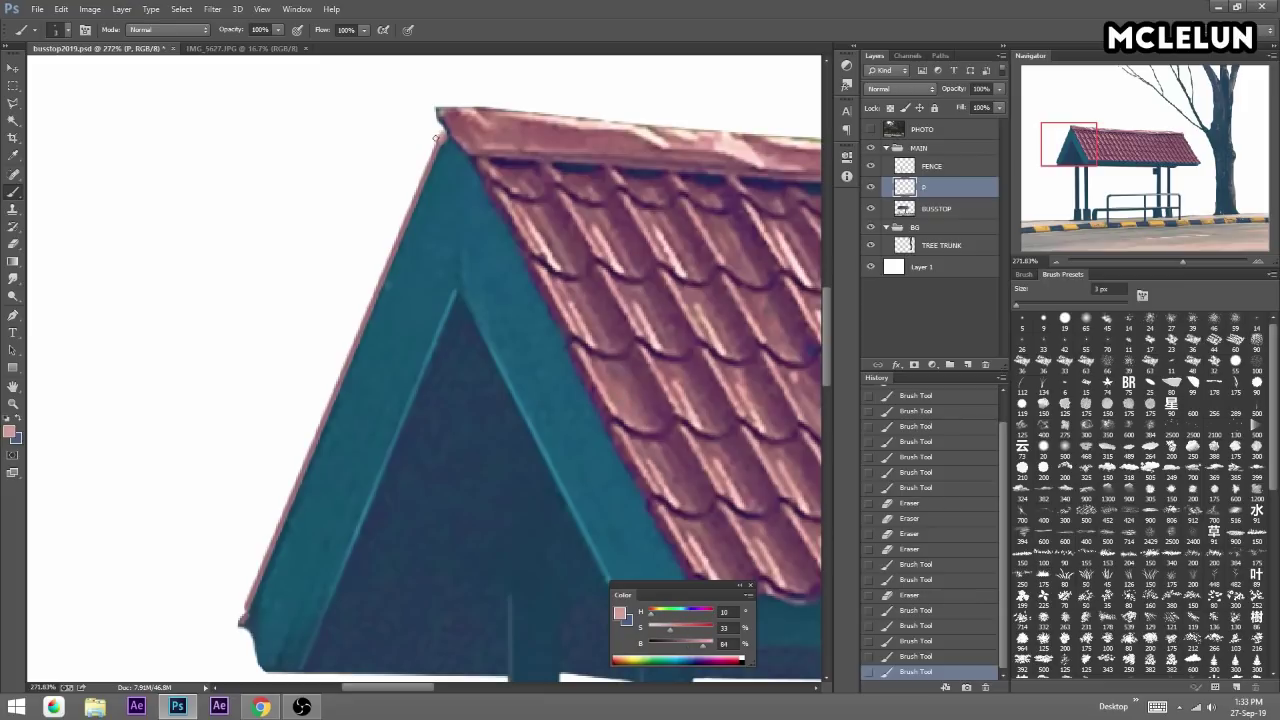
shift+click(418, 194)
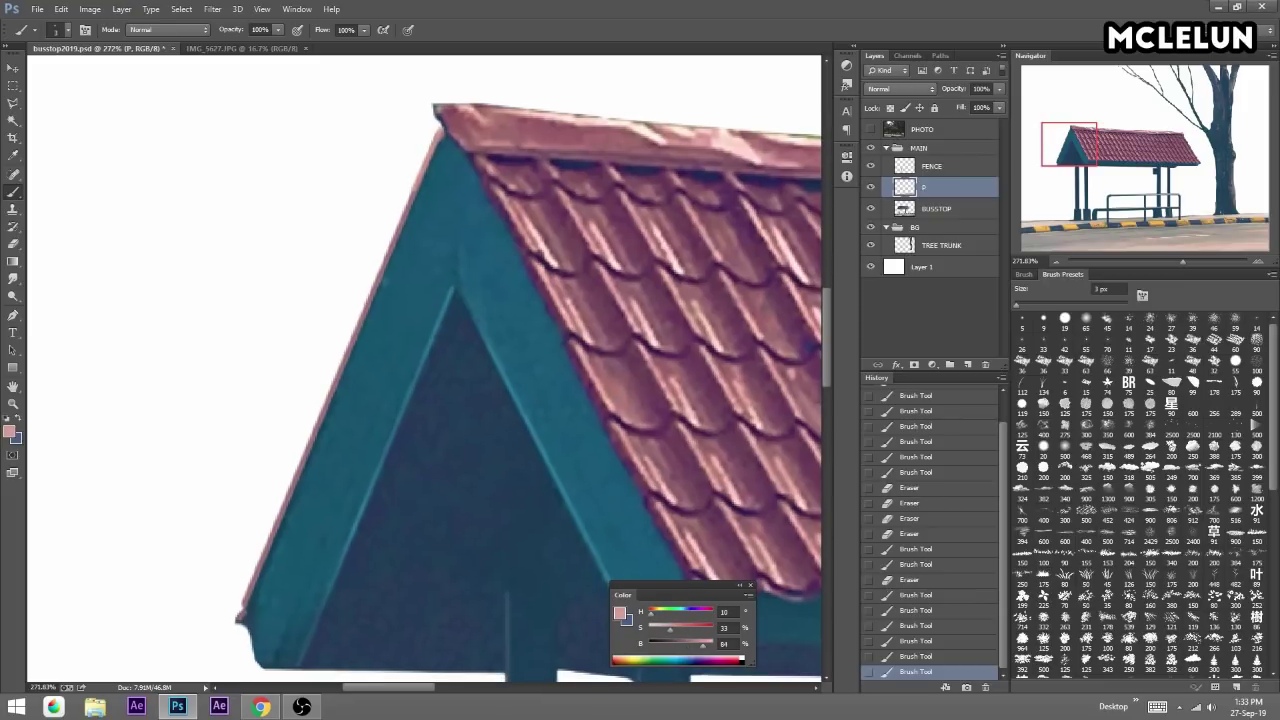
Add desaturated dark purple shading strokes along the roof's lower edge.
alt+click(515, 152)
click(452, 138)
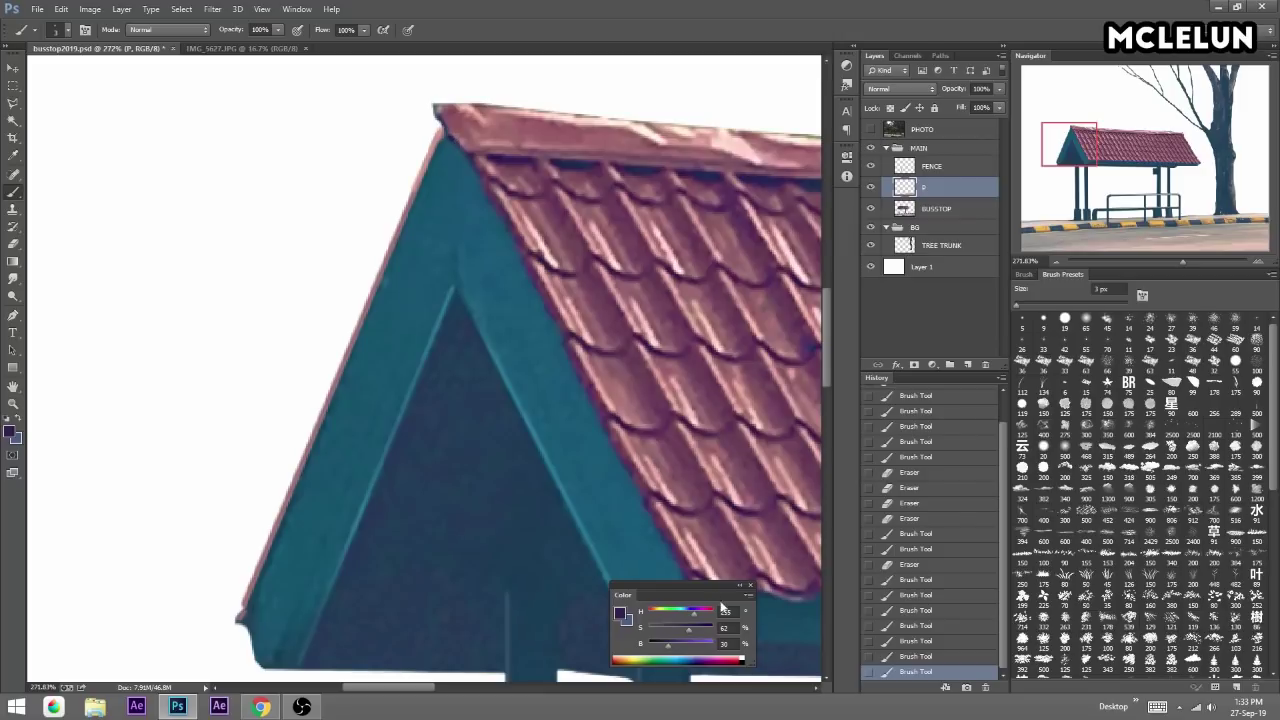
drag(683, 631, 676, 633)
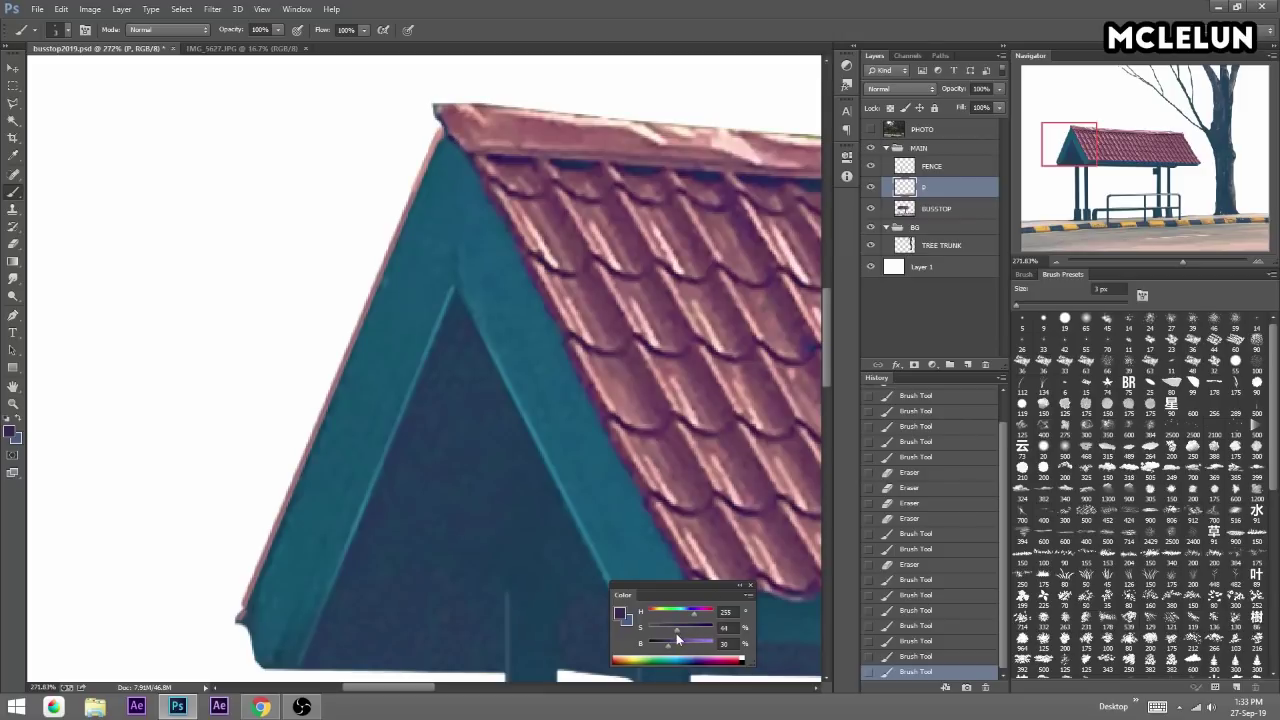
click(437, 143)
click(252, 608)
click(249, 613)
drag(362, 409, 336, 345)
Touch up the frame in teal and erase stray paint along the inner rafter edge.
alt+click(437, 228)
click(437, 228)
key(e)
drag(415, 287, 349, 480)
mouse_move(610, 297)
mouse_down()
mouse_move(577, 260)
mouse_move(389, 211)
mouse_up()
mouse_move(660, 262)
mouse_down()
mouse_move(583, 266)
mouse_move(547, 320)
mouse_up()
mouse_move(1182, 262)
mouse_down()
mouse_move(1159, 264)
mouse_move(1178, 263)
mouse_up()
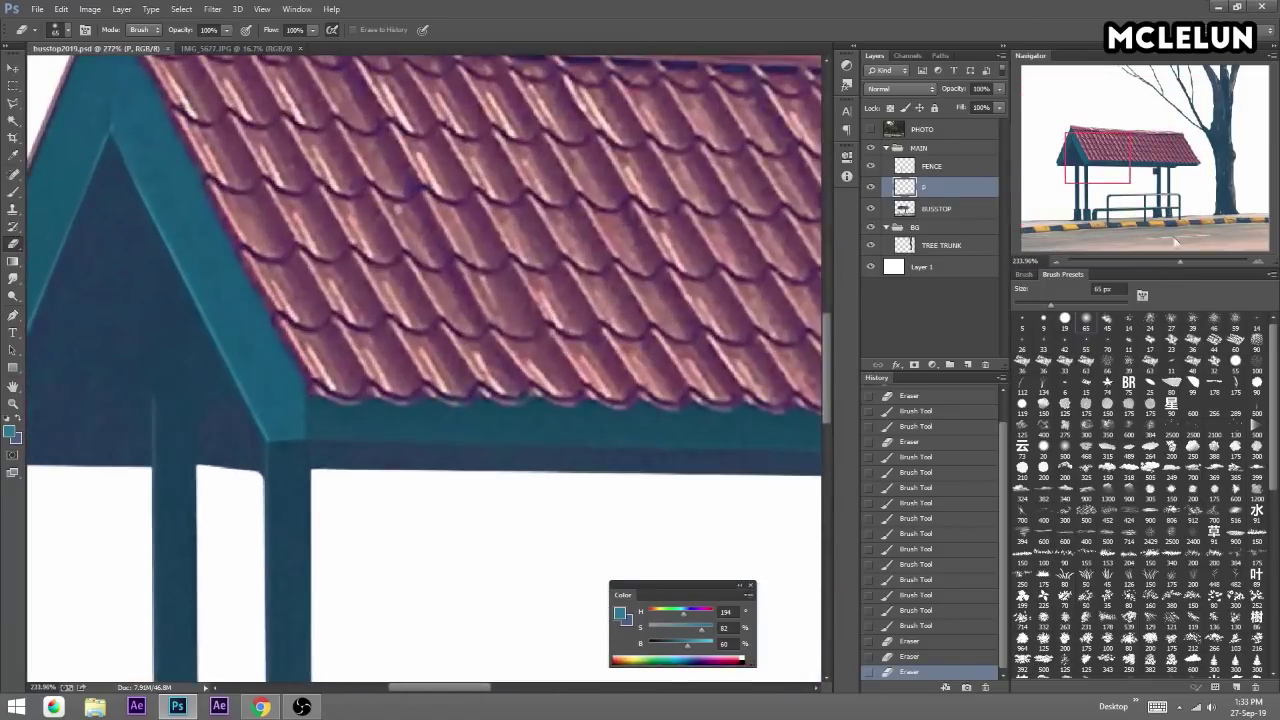
drag(1110, 175, 1073, 232)
Touch up the post with a small dark stroke, undoing an erase that exposed green.
key(b)
alt+click(426, 306)
click(424, 313)
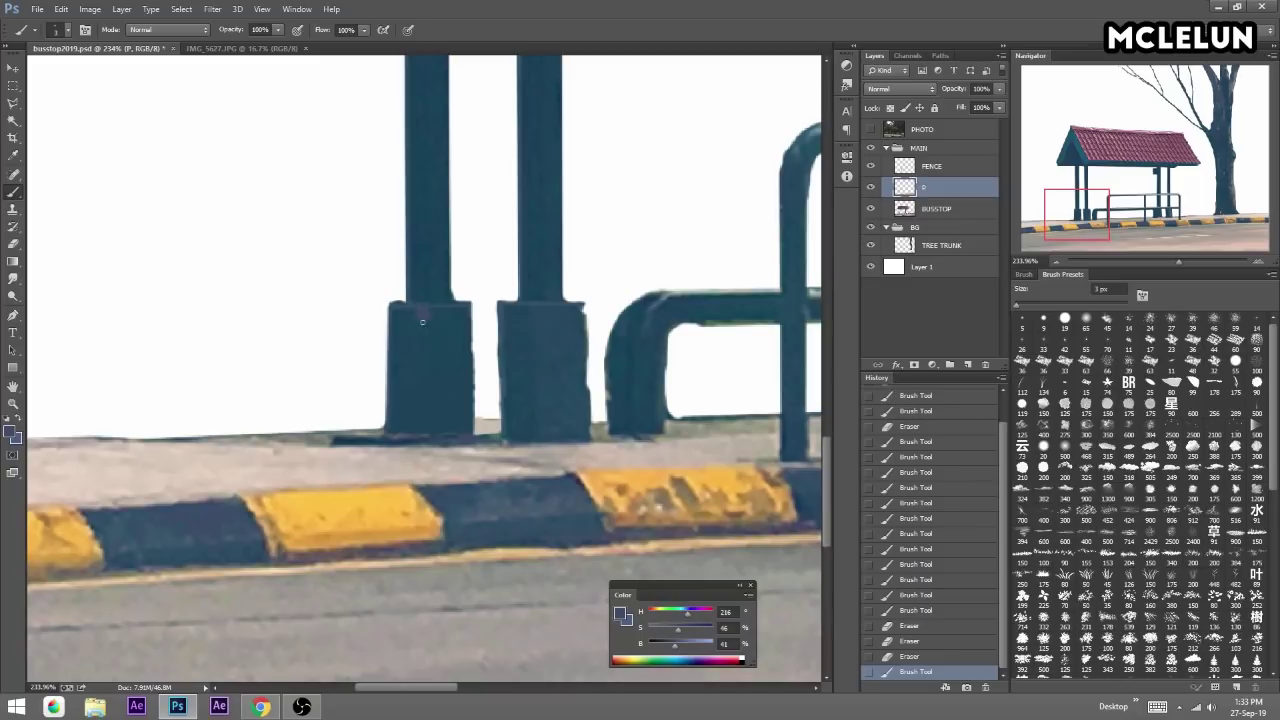
key(e)
drag(405, 418, 462, 402)
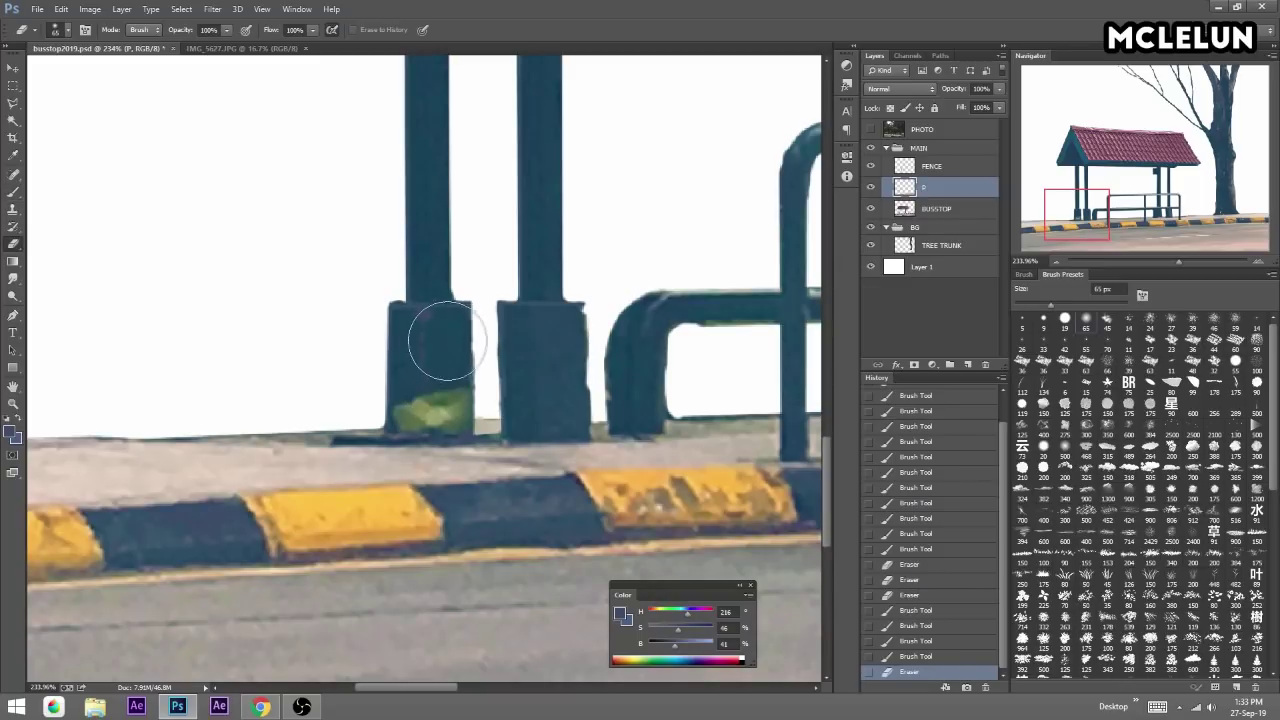
key(ctrl+z)
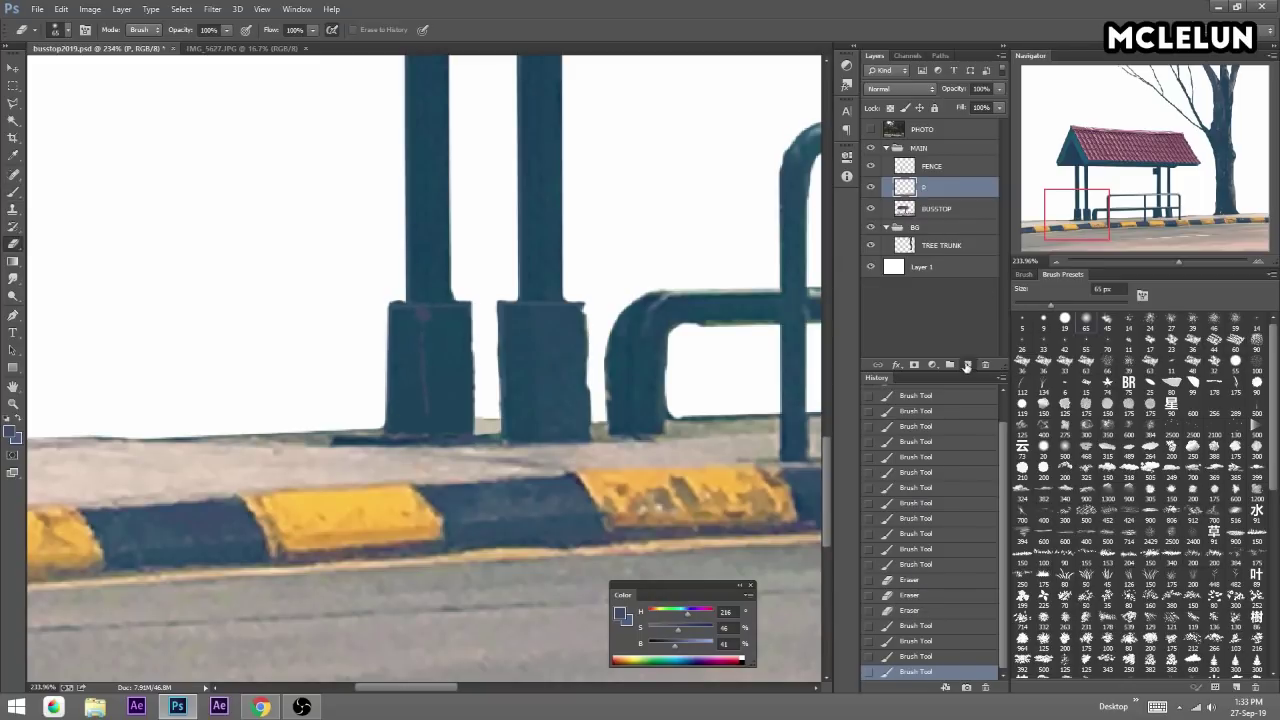
On a new layer above P, paint and tidy strokes on the left post base.
click(966, 366)
key(b)
click(423, 345)
click(423, 345)
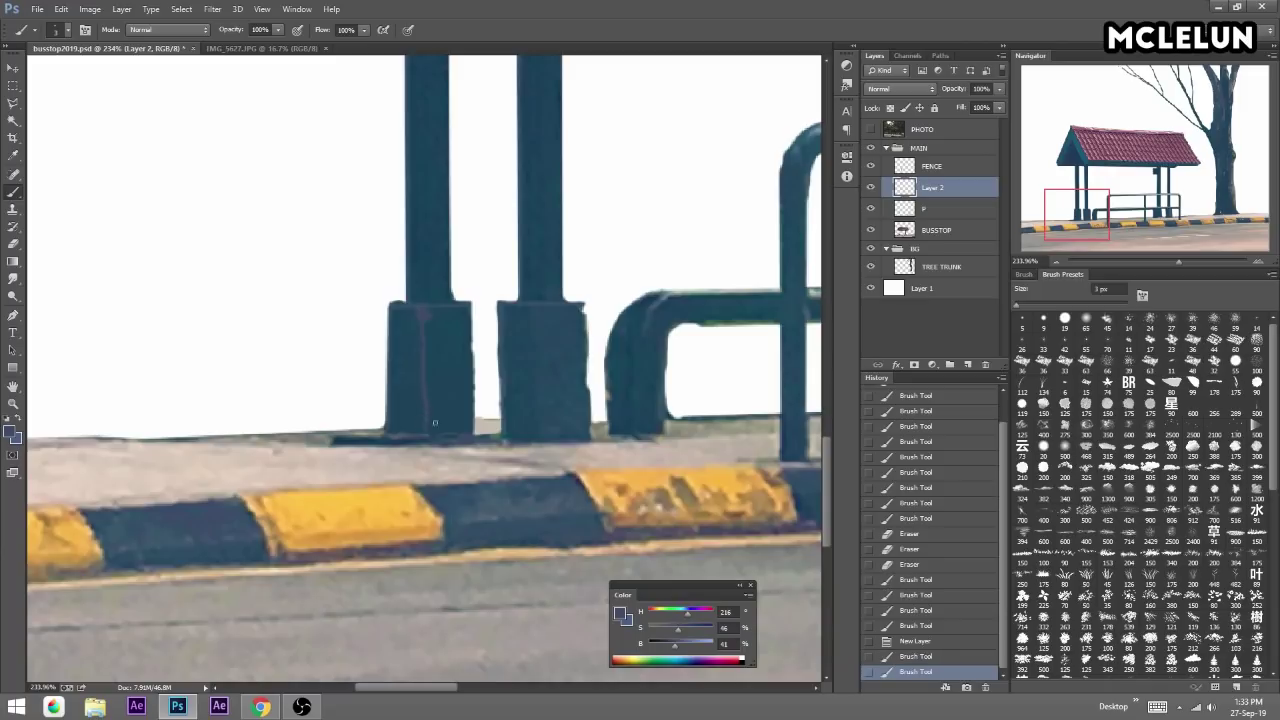
key(e)
drag(443, 380, 458, 390)
Paint thin strokes down the pillar base and erase the excess.
key(b)
drag(533, 313, 538, 393)
click(538, 325)
key(e)
drag(538, 330, 543, 434)
Sample the pavement's light grey, lighten it, and merge the strokes down into P.
key(b)
alt+click(647, 444)
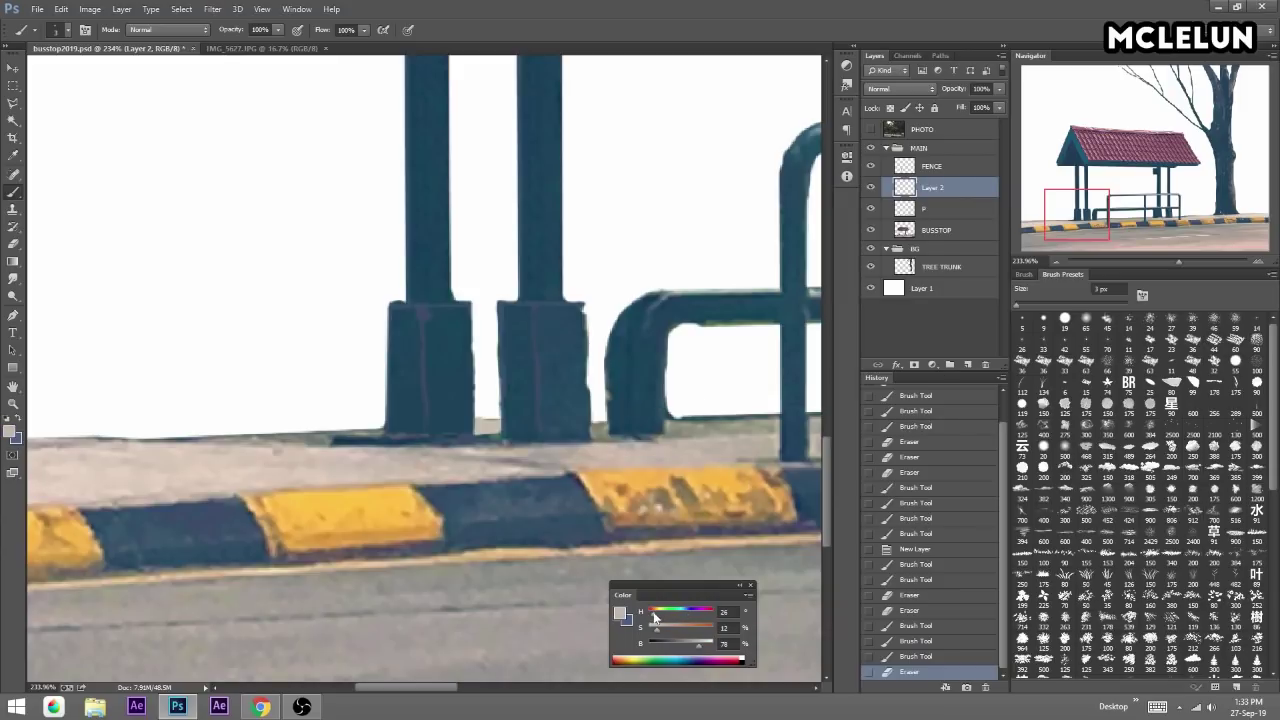
drag(705, 648, 707, 648)
key(ctrl+e)
On a fresh layer above P, paint a pale highlight down the left post base's right edge.
click(968, 366)
drag(466, 309, 466, 336)
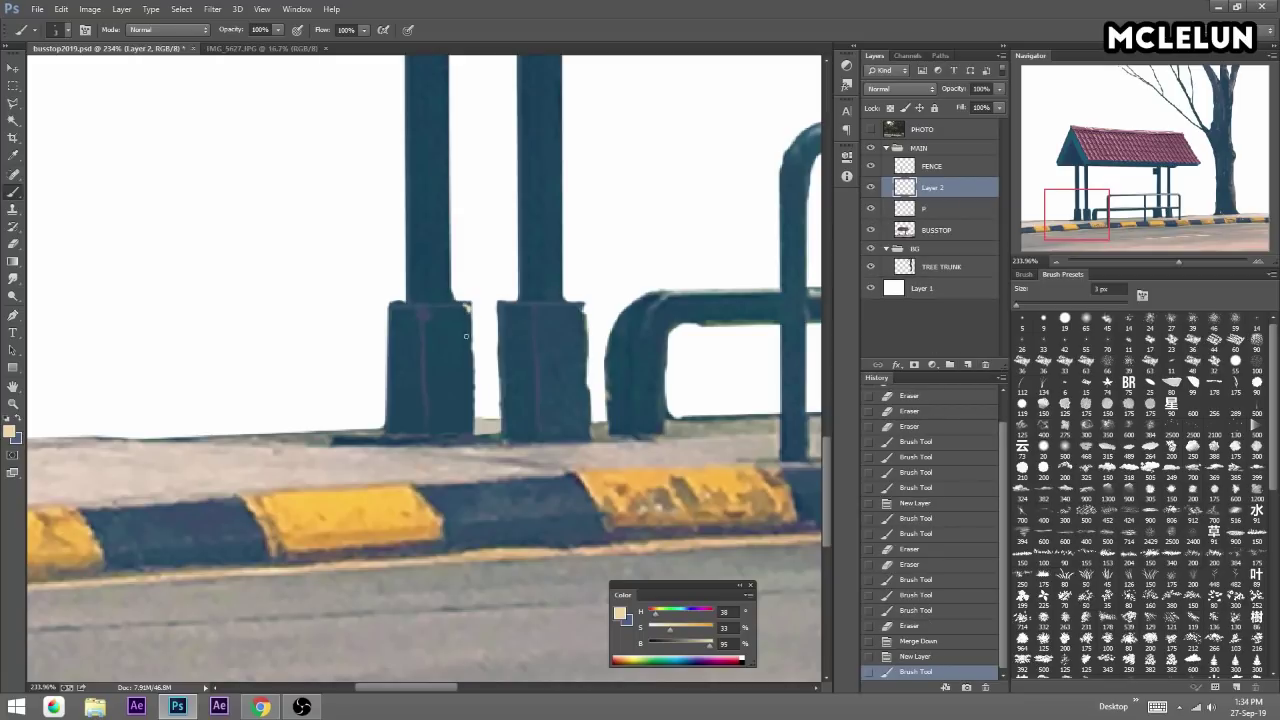
shift+click(470, 431)
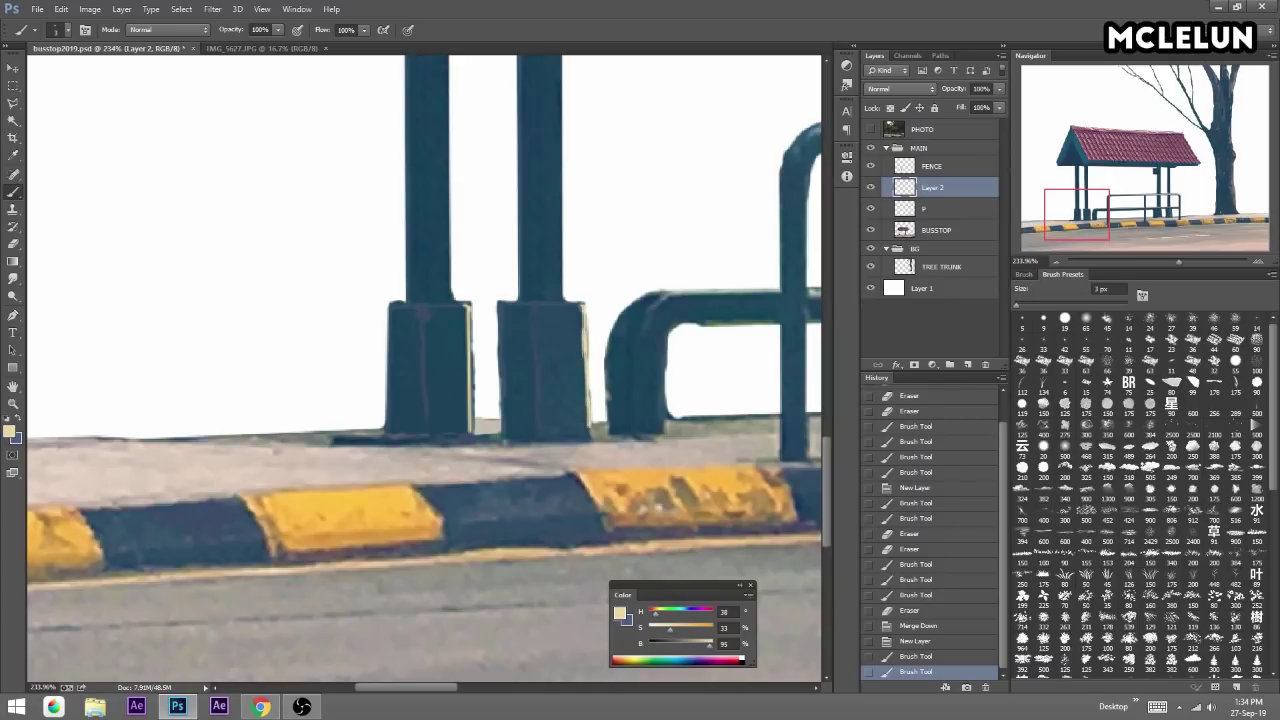
key(e)
drag(470, 434, 466, 314)
drag(470, 396, 469, 318)
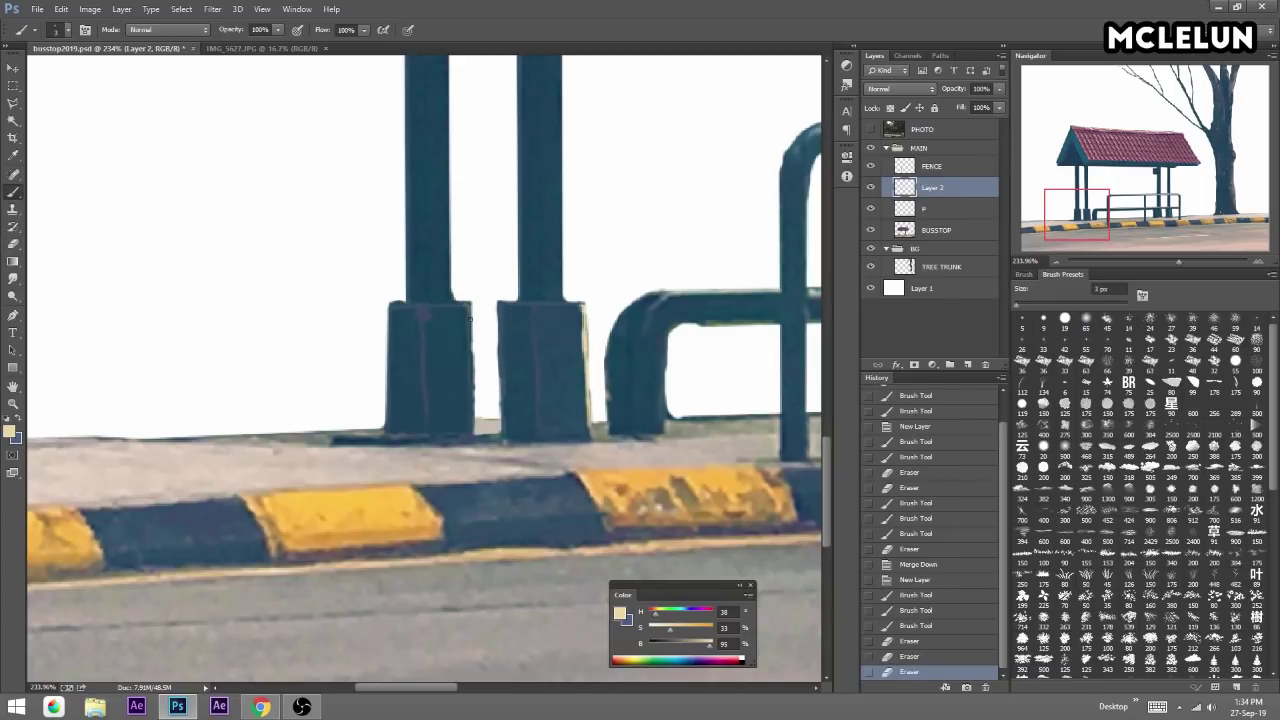
drag(475, 401, 472, 432)
Erase the highlight fringe off the right post base.
key(e)
drag(566, 381, 552, 297)
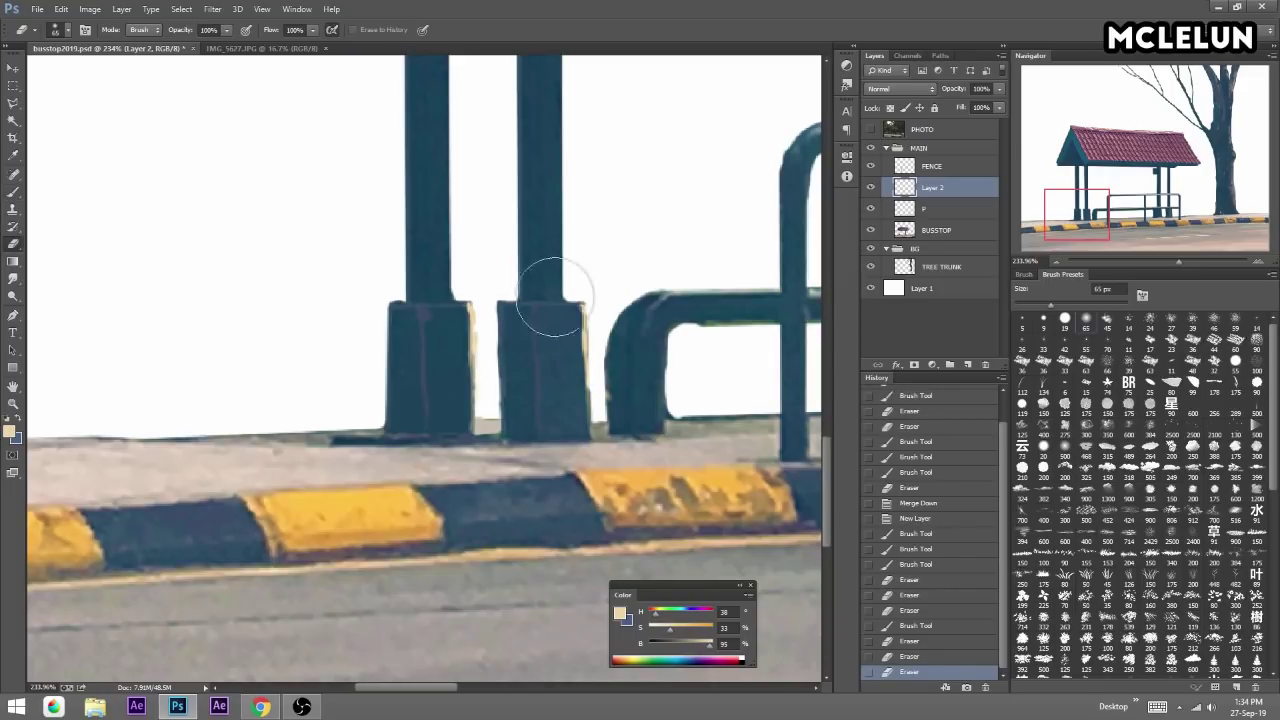
drag(637, 170, 548, 531)
key(b)
mouse_move(1195, 262)
mouse_down()
mouse_move(1151, 260)
mouse_move(1165, 255)
mouse_up()
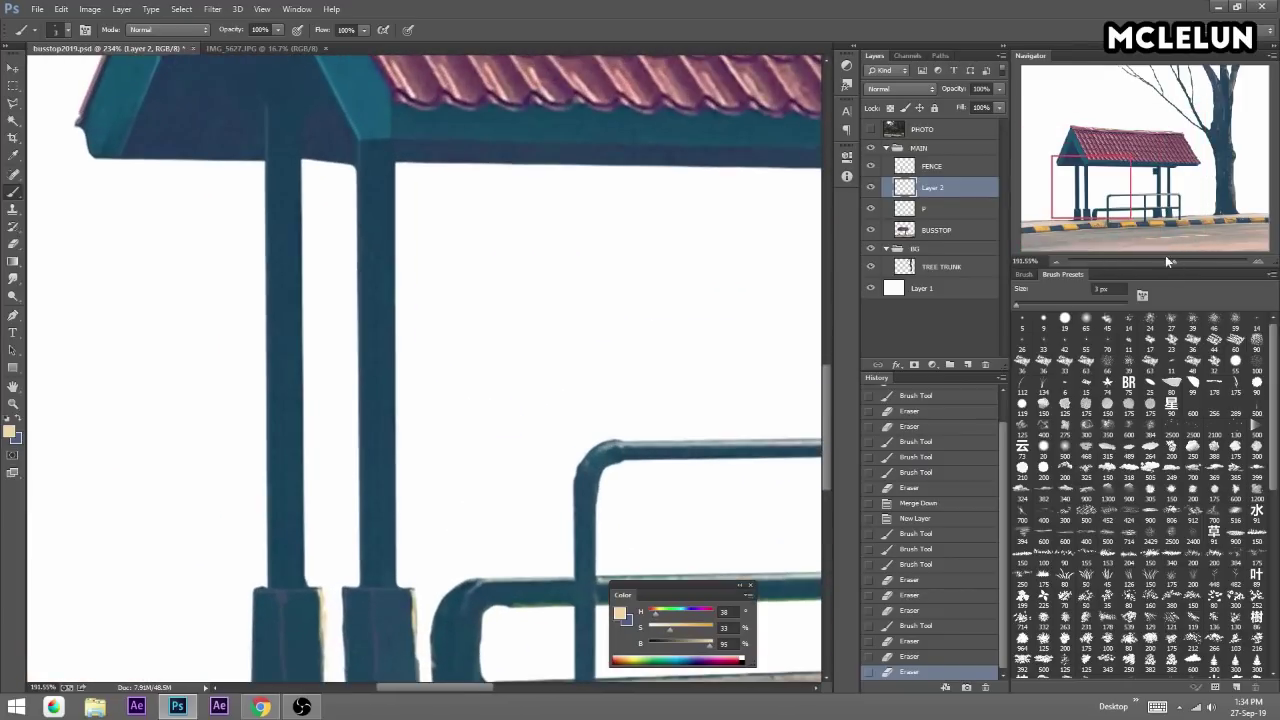
Sample the roof frame's teal and paint it along the eave's lower edge.
drag(404, 168, 491, 394)
alt+click(448, 362)
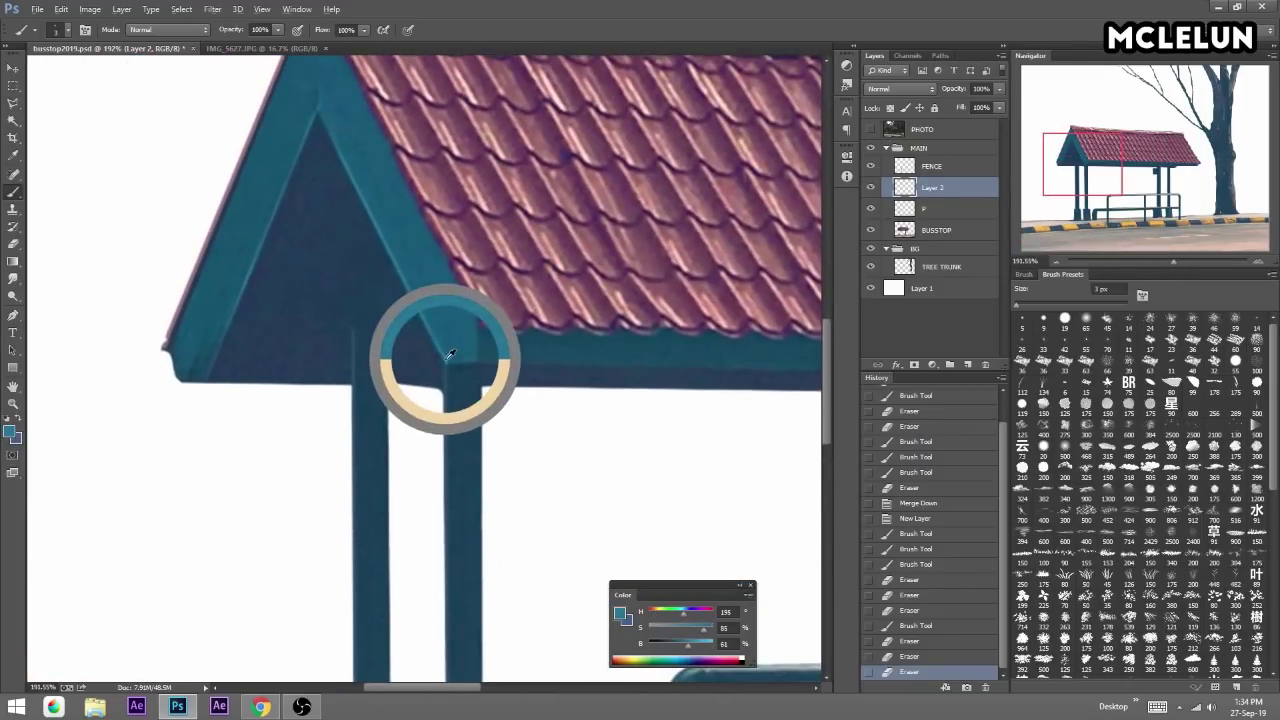
click(478, 360)
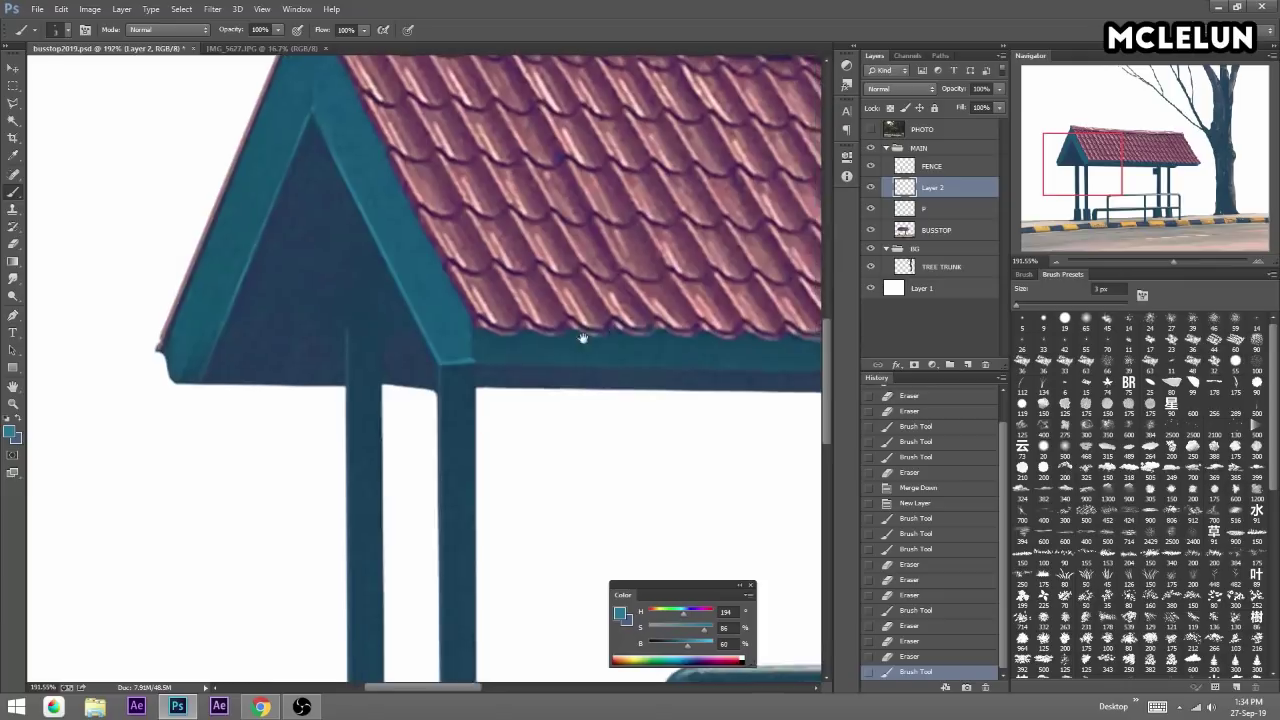
drag(580, 334, 354, 326)
drag(444, 316, 436, 318)
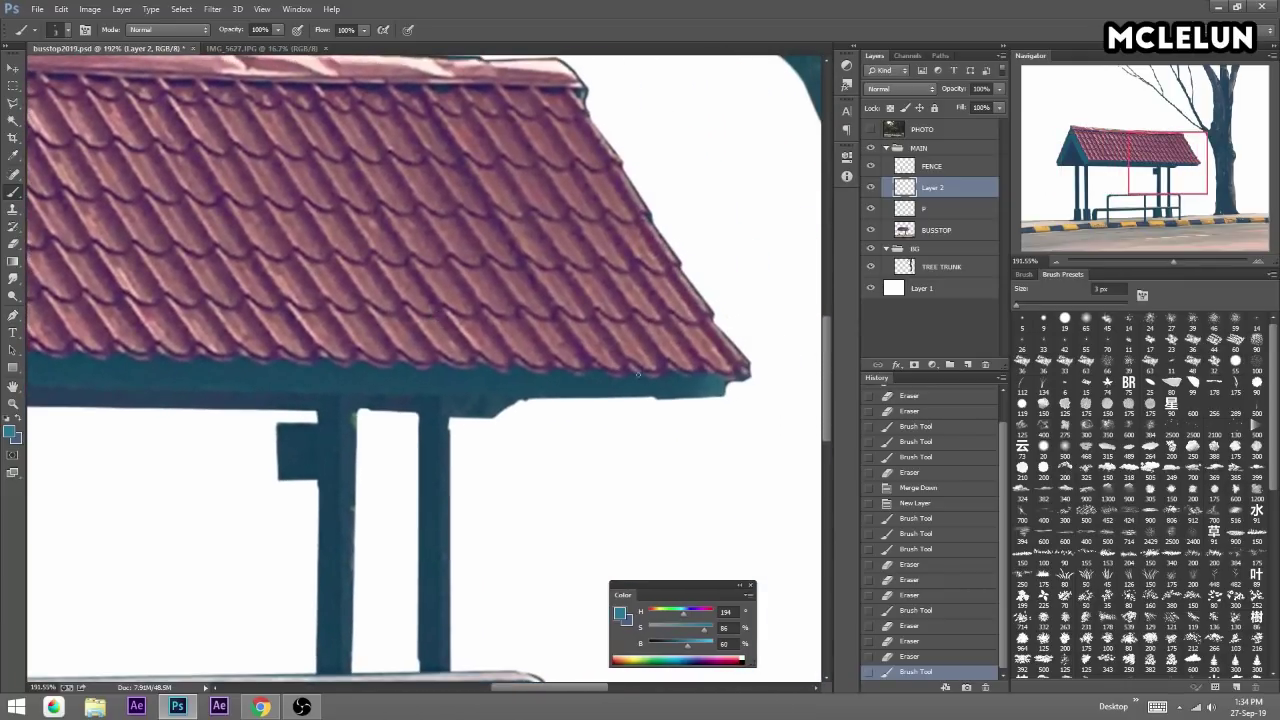
shift+click(656, 397)
mouse_move(658, 397)
mouse_down()
mouse_move(700, 396)
mouse_move(714, 428)
mouse_up()
click(724, 383)
Erase excess teal around the eave's right end and under the beam.
key(e)
click(714, 428)
drag(503, 209, 815, 205)
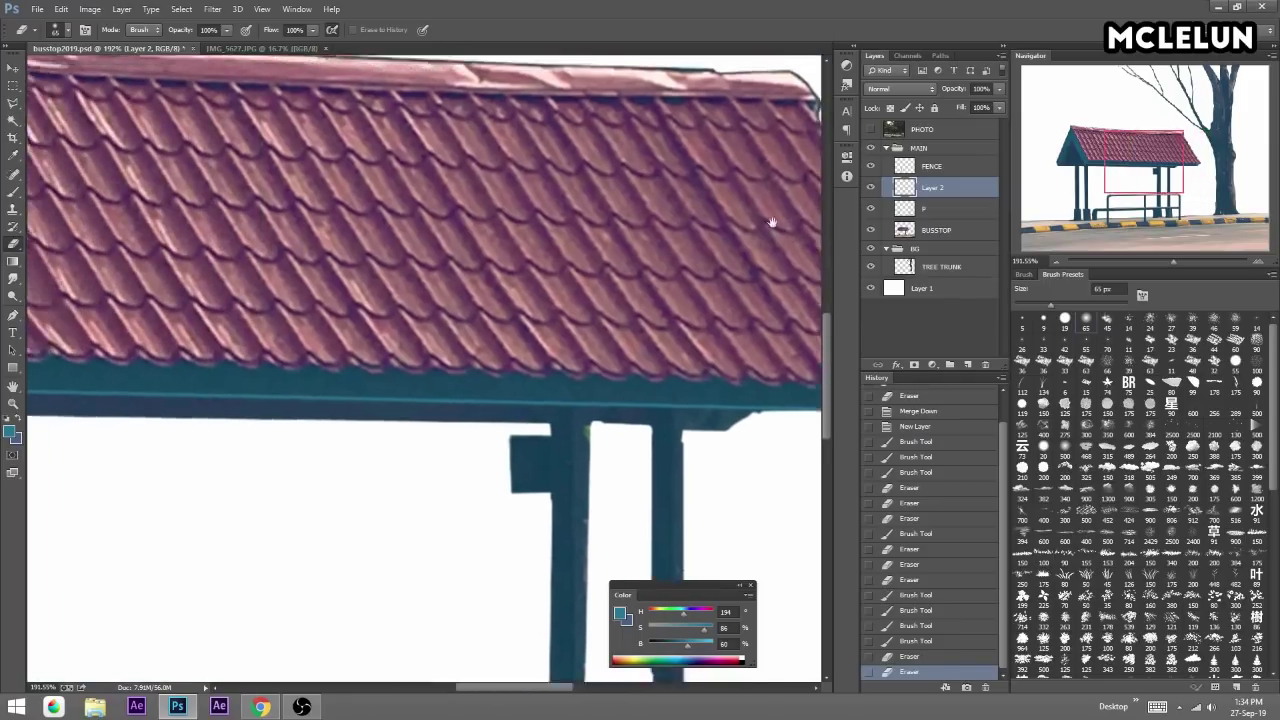
drag(678, 213, 768, 210)
click(641, 408)
drag(641, 408, 594, 380)
click(754, 385)
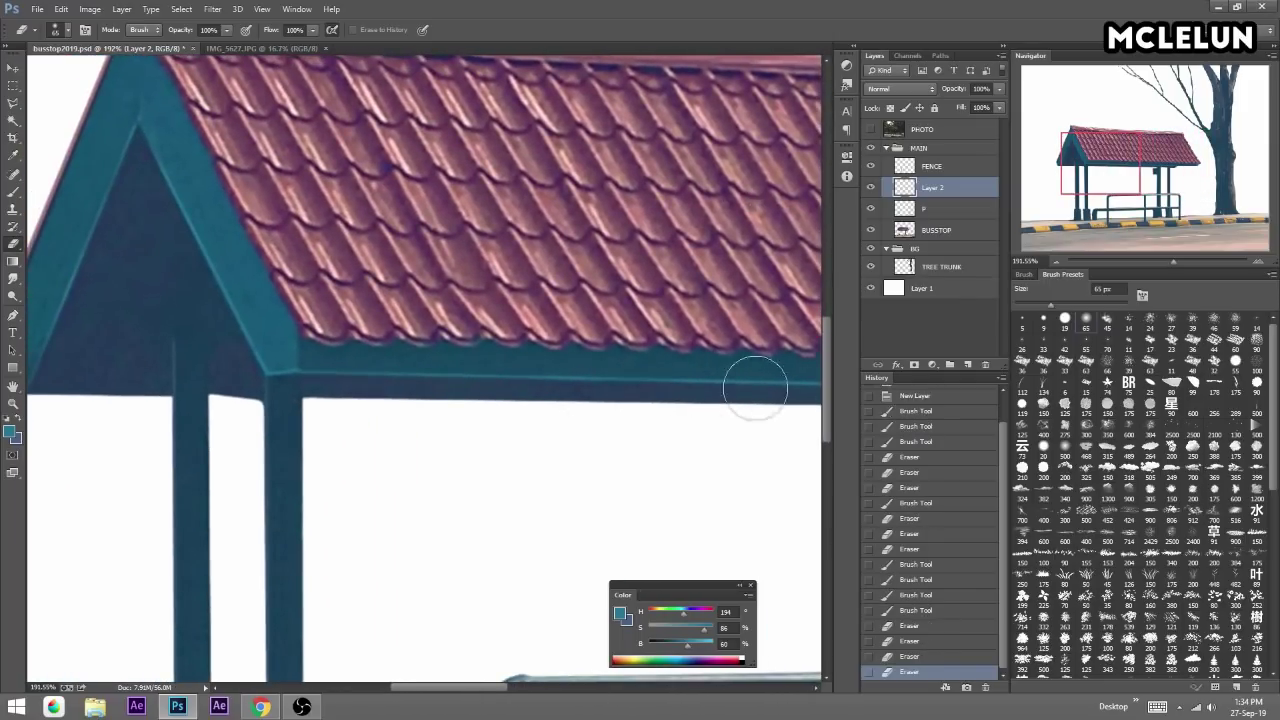
drag(644, 289, 556, 289)
drag(586, 391, 620, 375)
Sample the post's darker blue-grey and paint strokes at the post top and edge.
drag(544, 219, 580, 129)
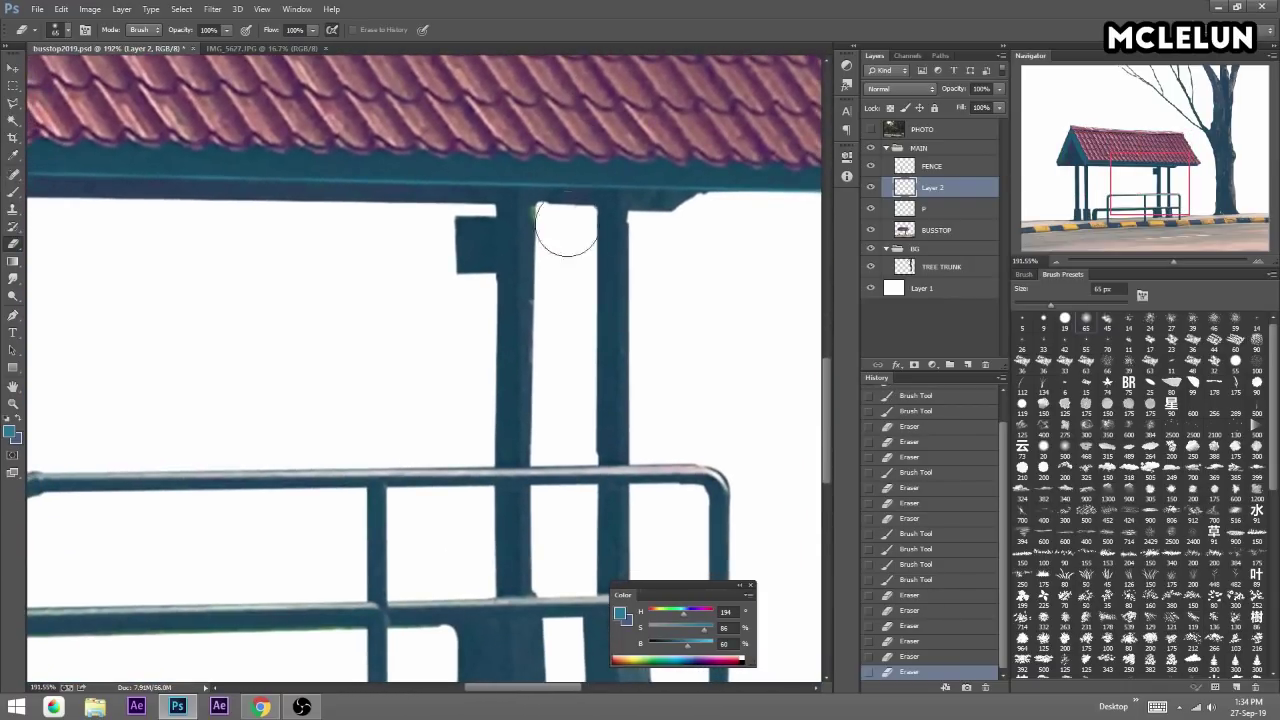
key(b)
drag(1178, 257, 1190, 264)
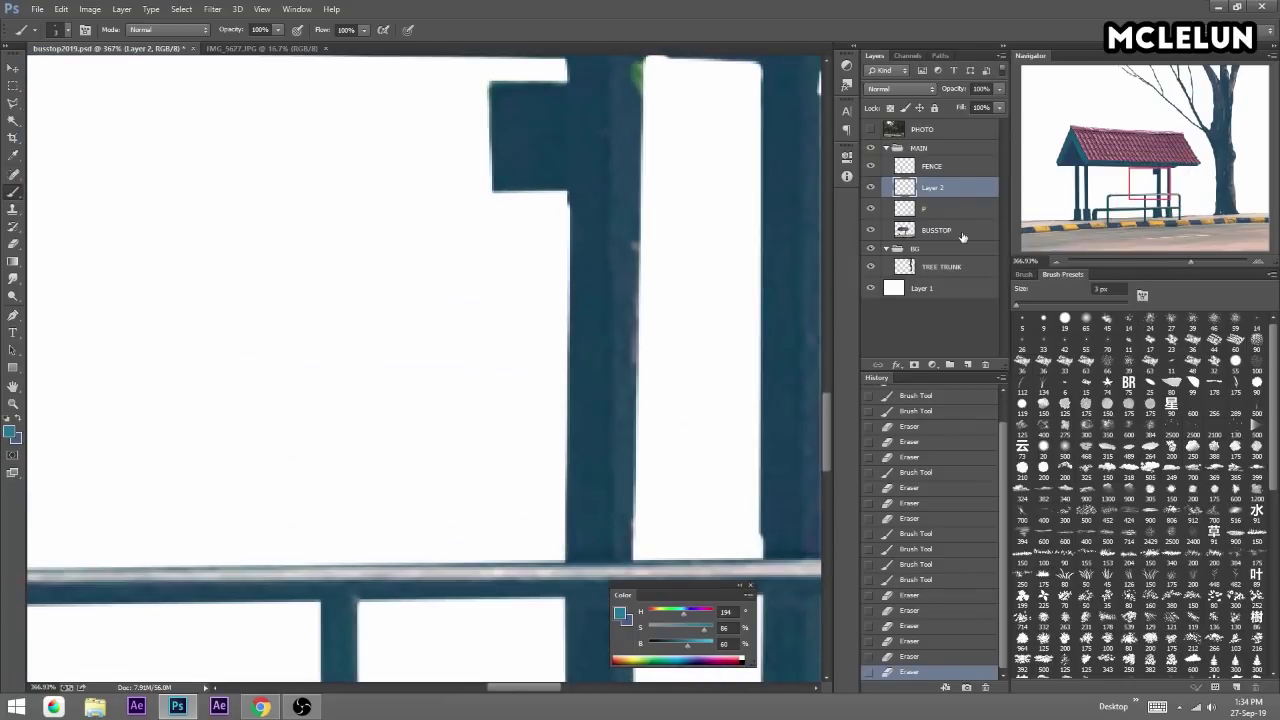
drag(585, 140, 580, 237)
alt+click(628, 345)
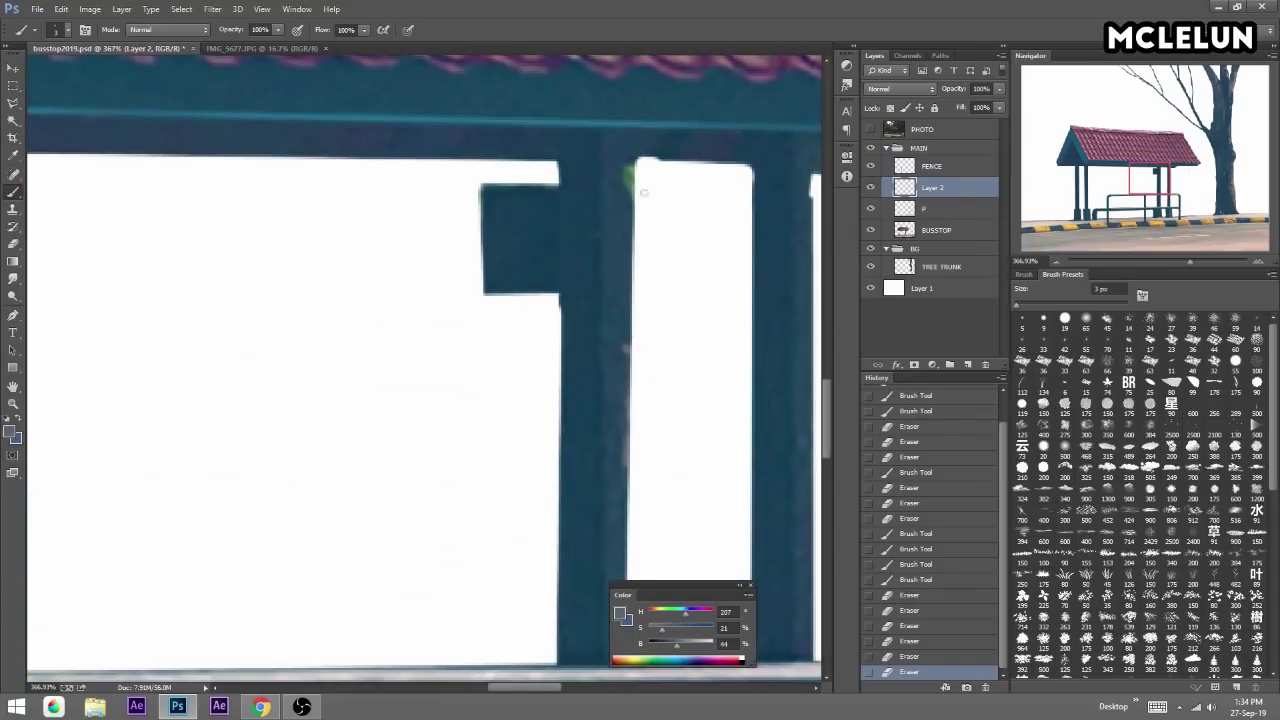
click(628, 168)
scroll(610, 300, down, 5)
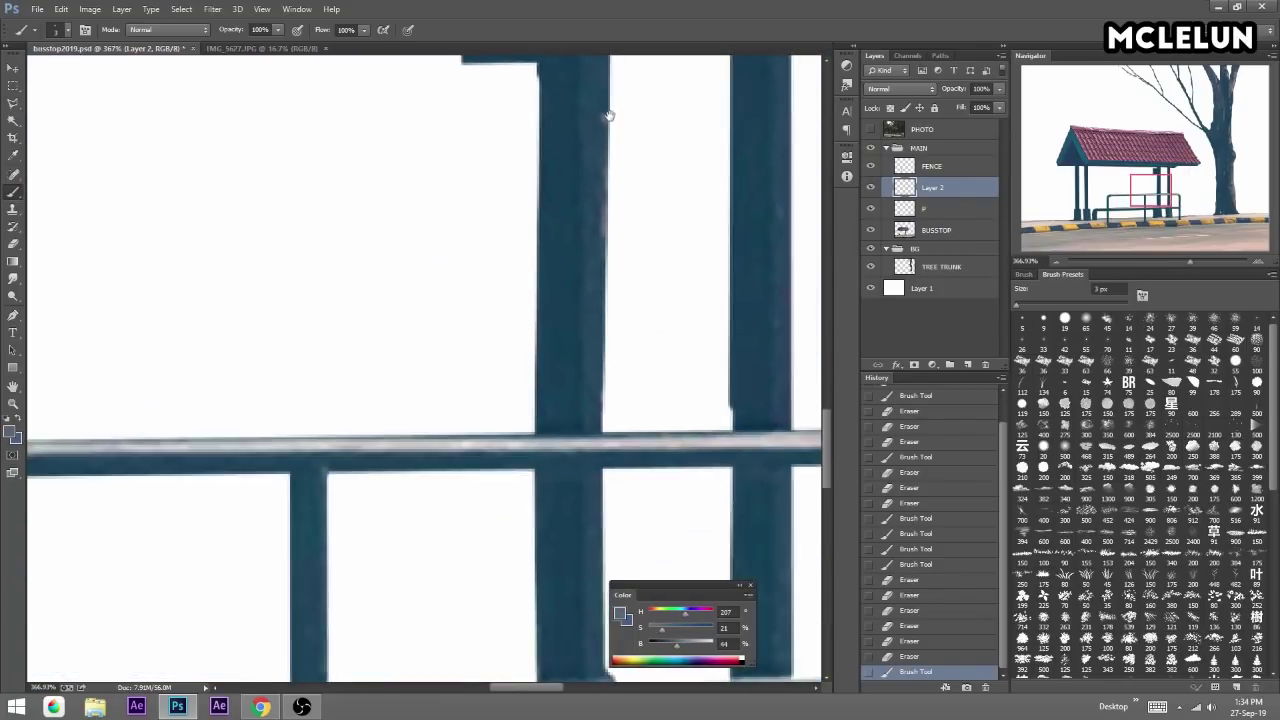
shift+click(602, 437)
scroll(600, 420, up, 4)
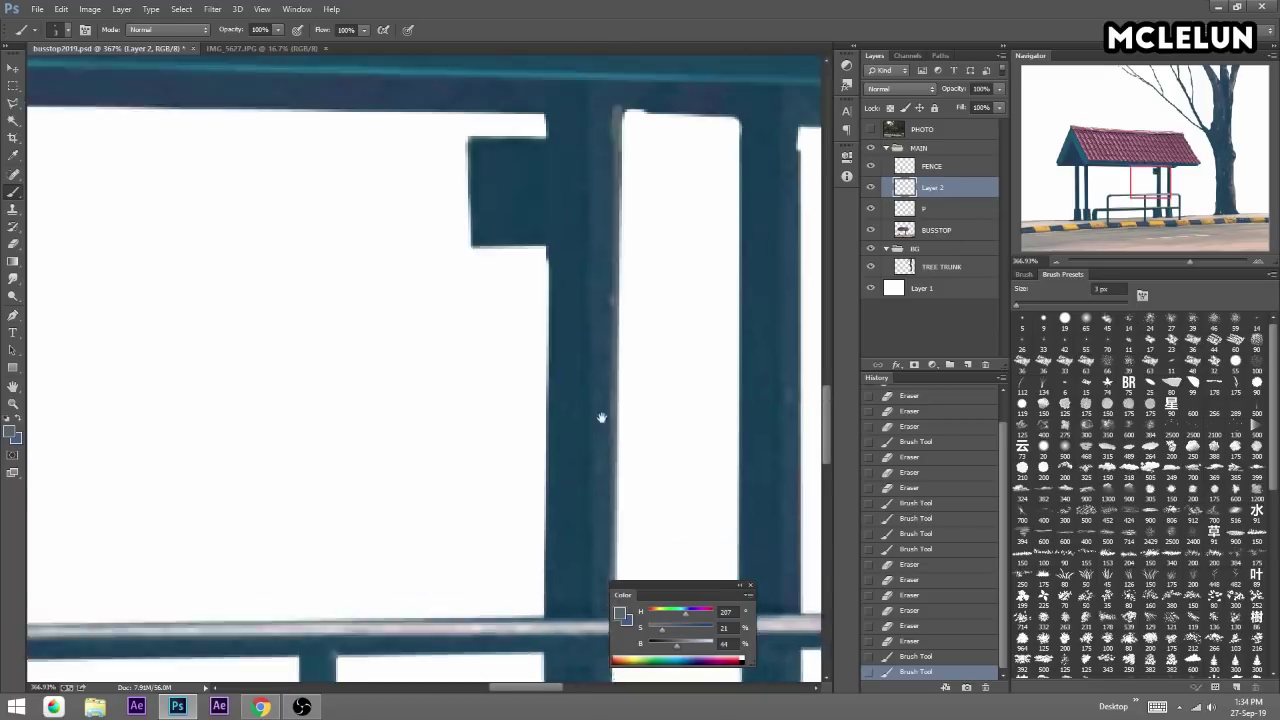
scroll(709, 203, up, 1)
Draw dark lines down the post's right edge and two fence uprights, then zoom out.
drag(735, 149, 655, 139)
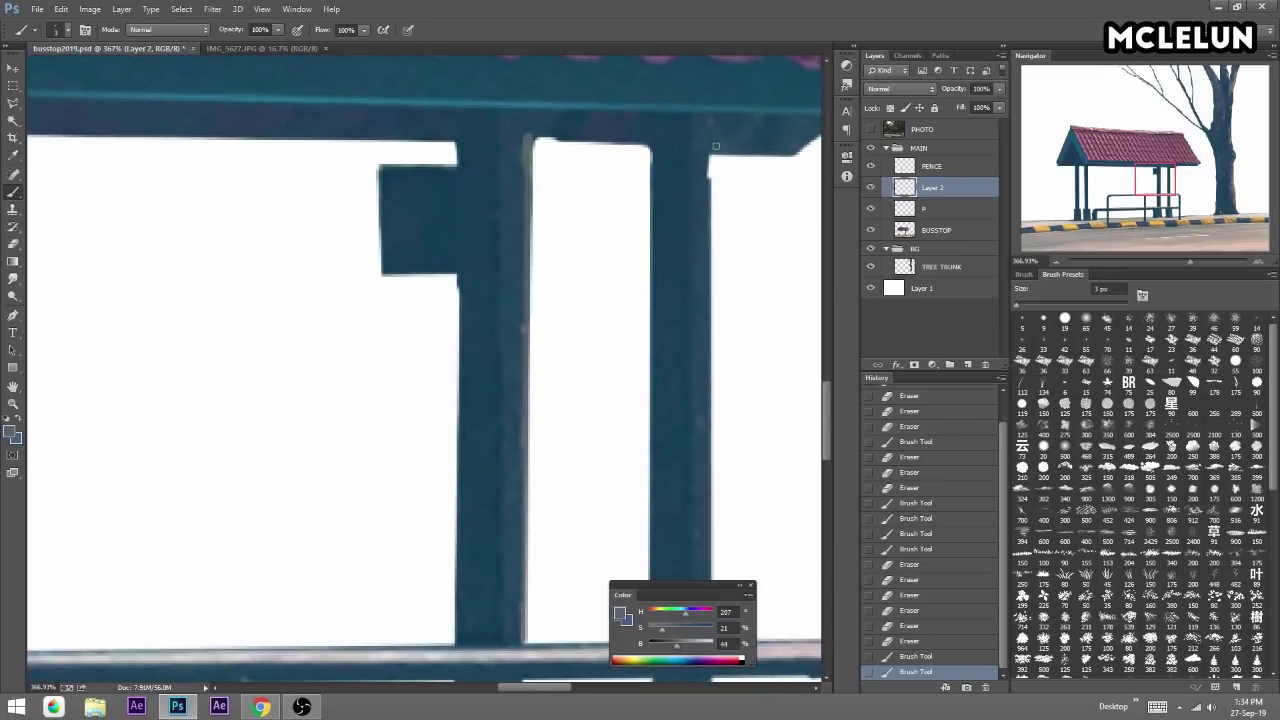
click(715, 146)
scroll(680, 300, down, 3)
shift+click(656, 478)
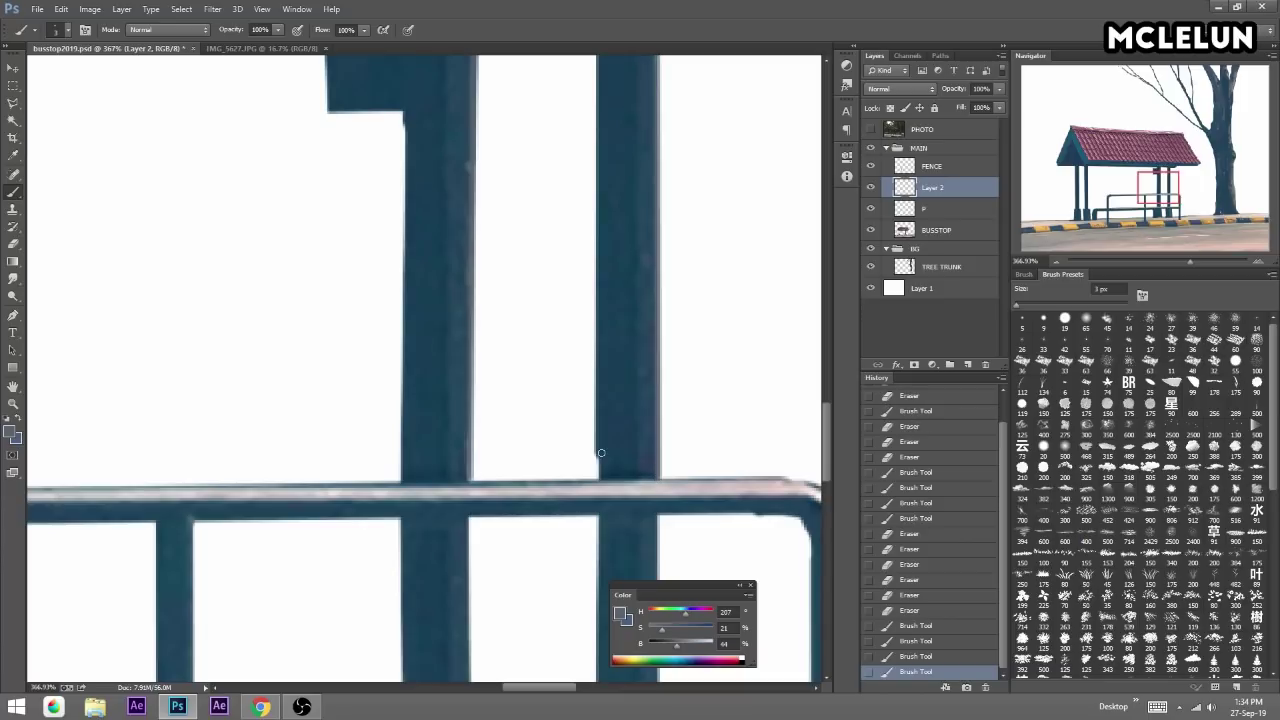
drag(600, 452, 594, 332)
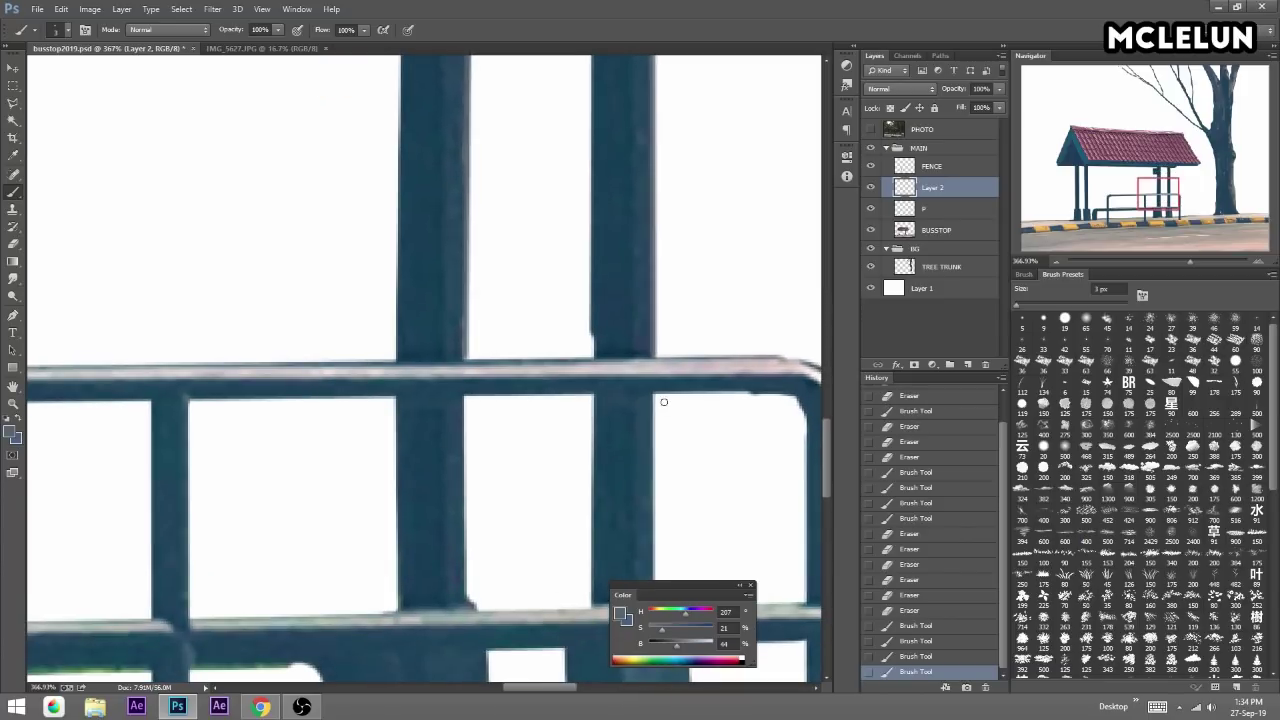
drag(653, 395, 657, 245)
shift+click(660, 458)
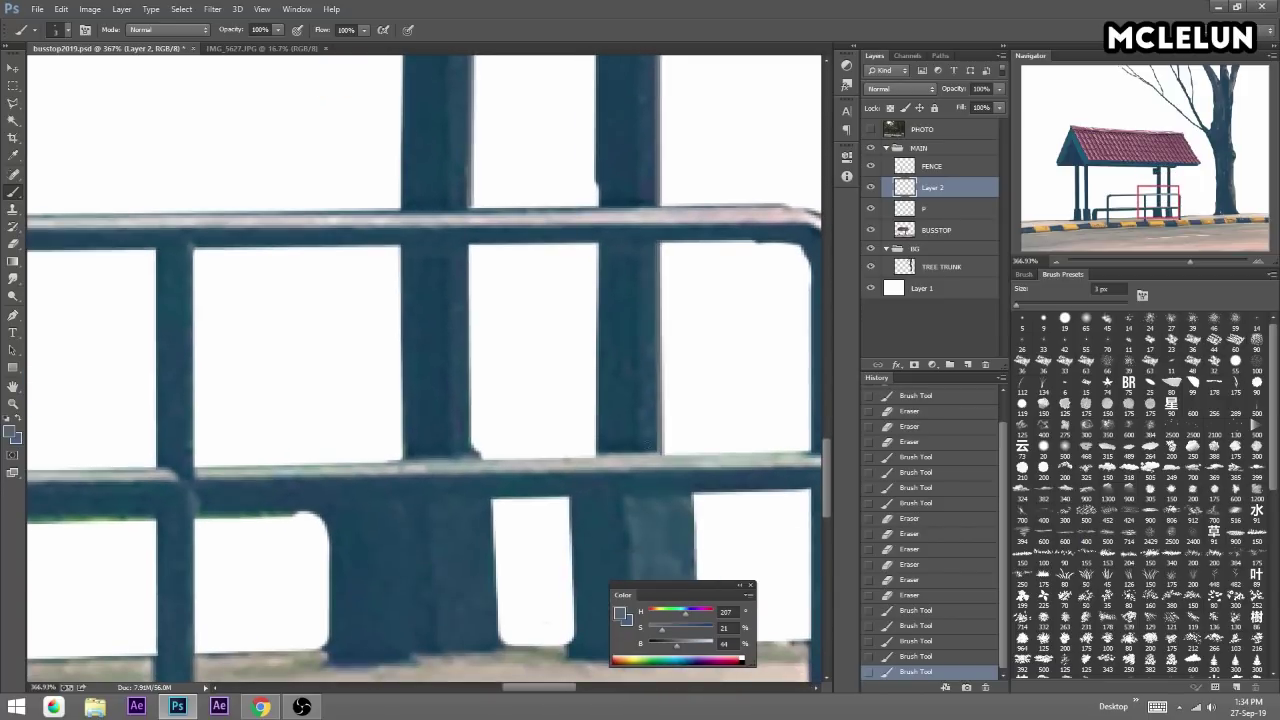
shift+click(465, 244)
mouse_move(465, 244)
mouse_down()
mouse_move(876, 262)
mouse_move(388, 381)
mouse_up()
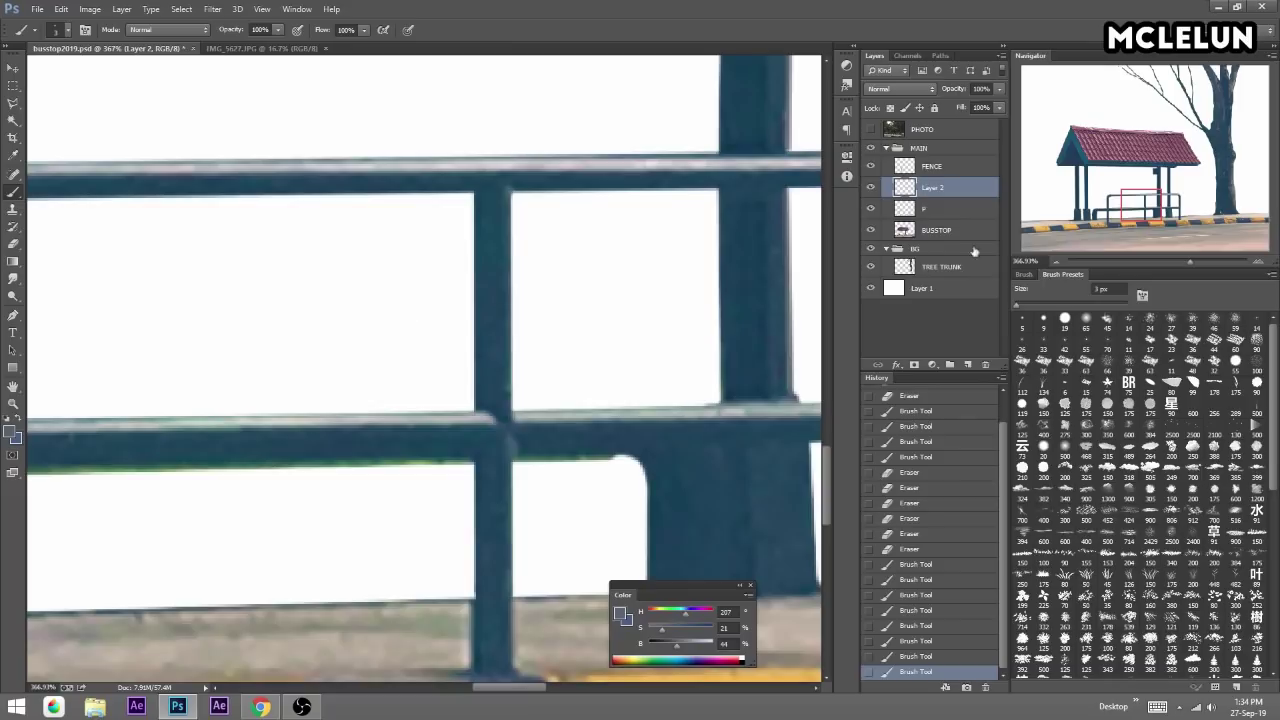
mouse_move(1160, 261)
mouse_down()
mouse_move(1179, 261)
mouse_move(1158, 257)
mouse_up()
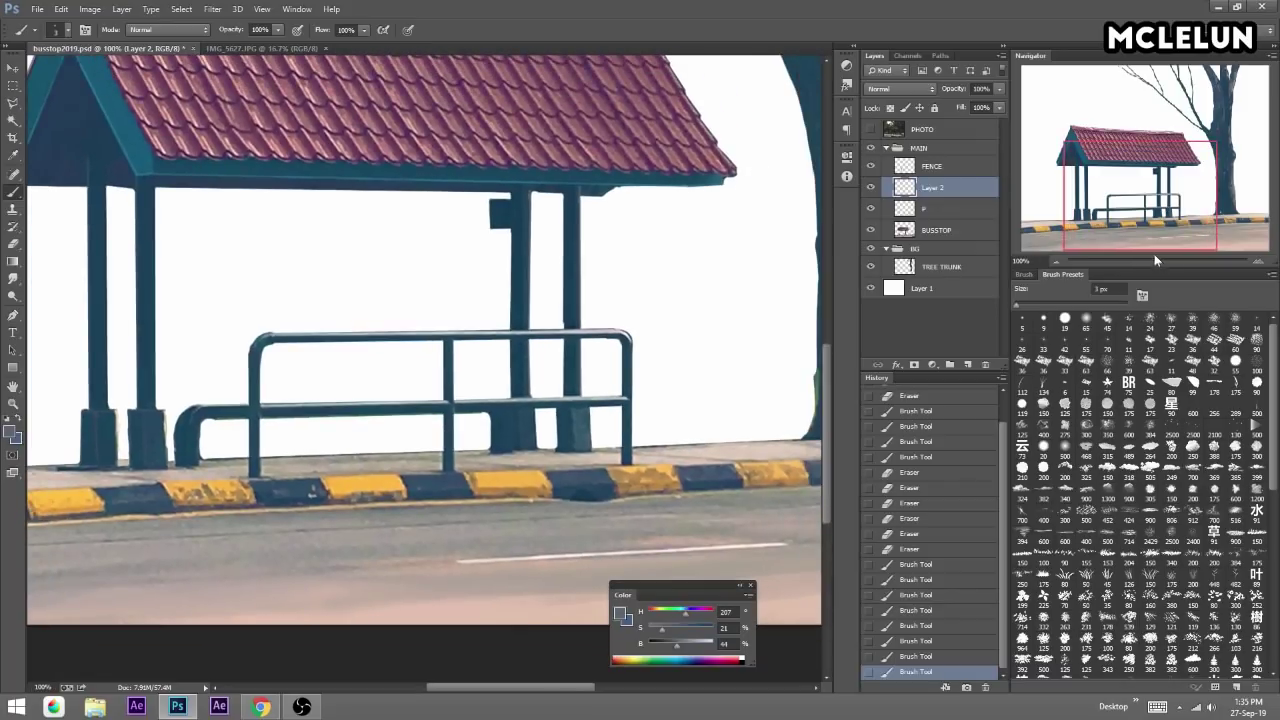
Merge the shading into layer P, then zoom to about 234% on the front post bases and kerb.
key(ctrl+e)
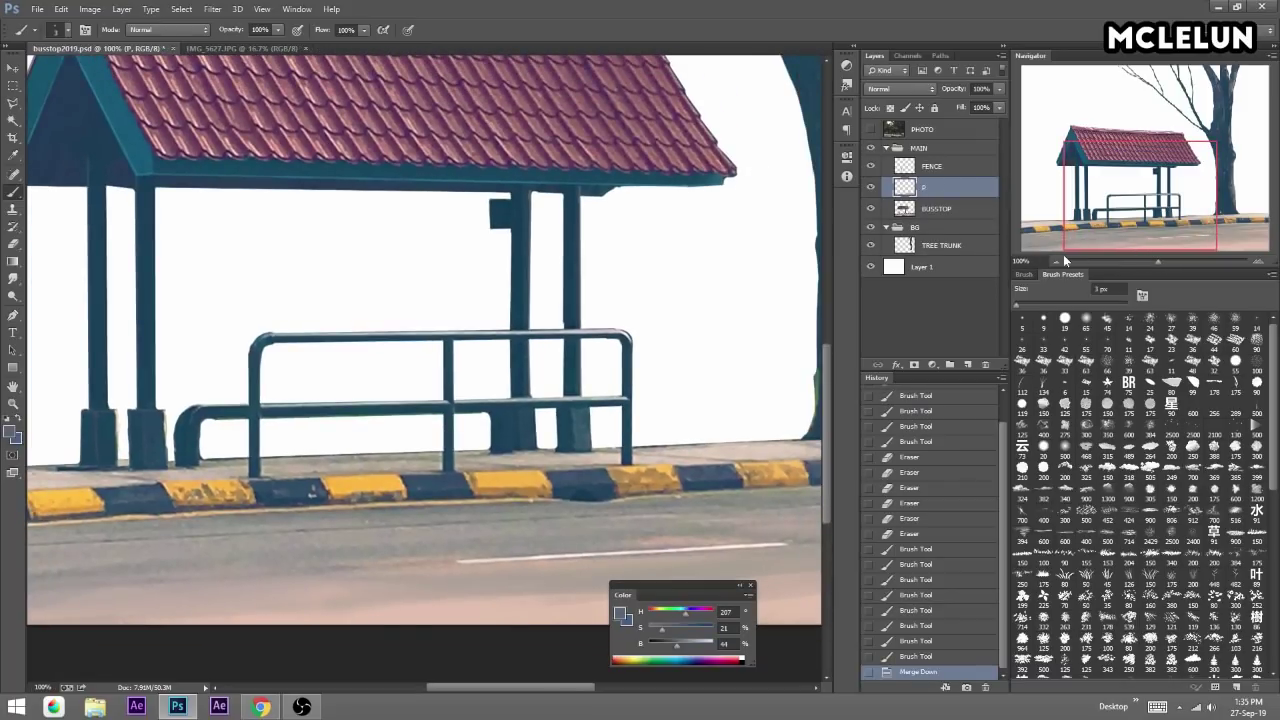
drag(472, 194, 689, 326)
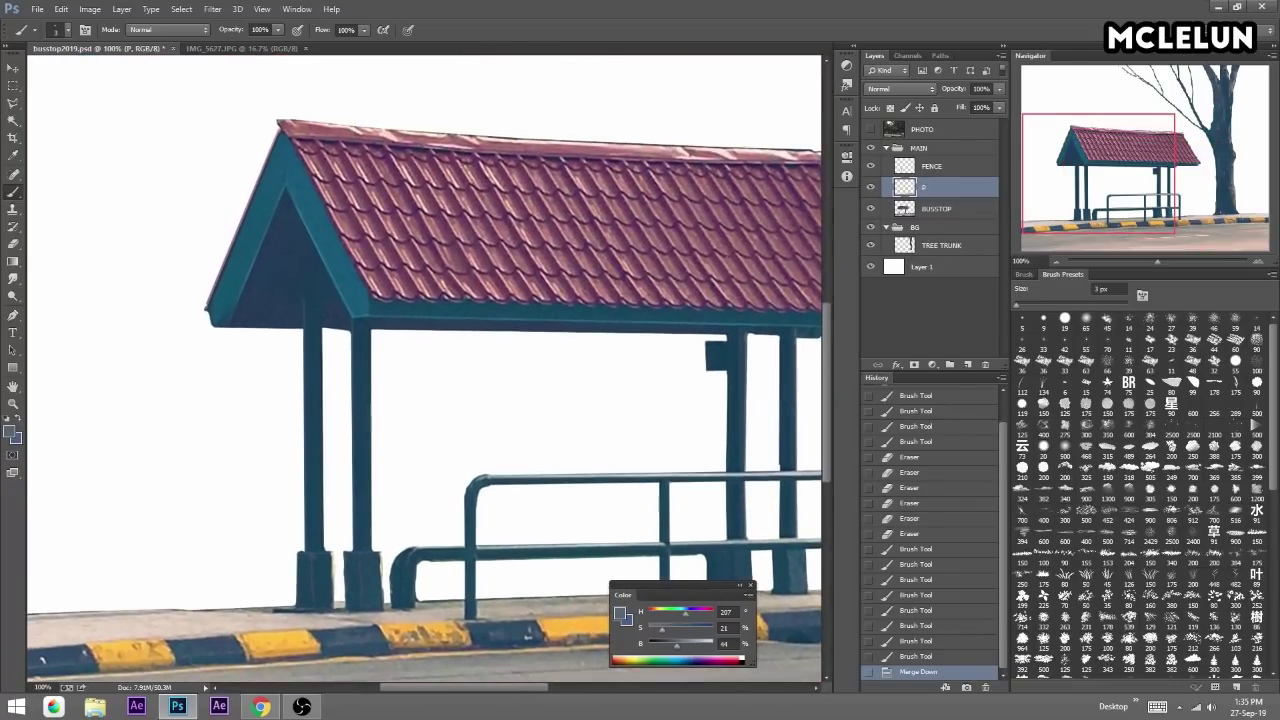
drag(1160, 263, 1178, 263)
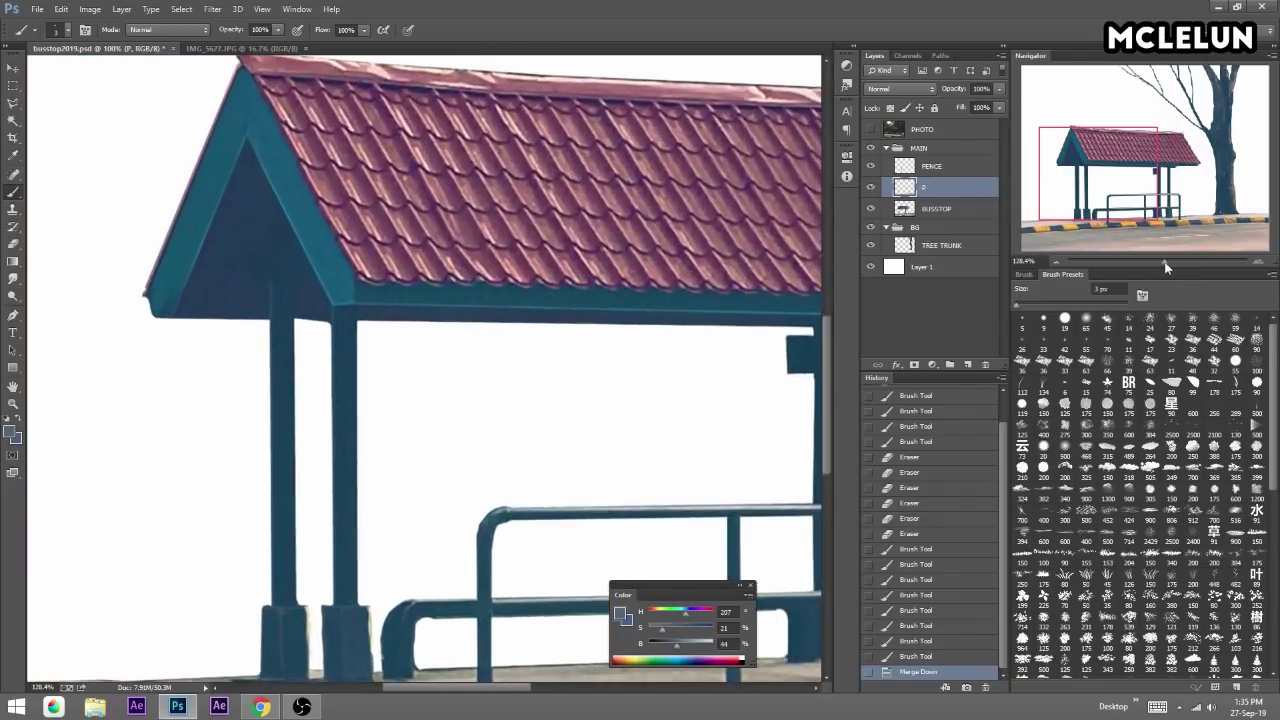
drag(1079, 156, 1076, 152)
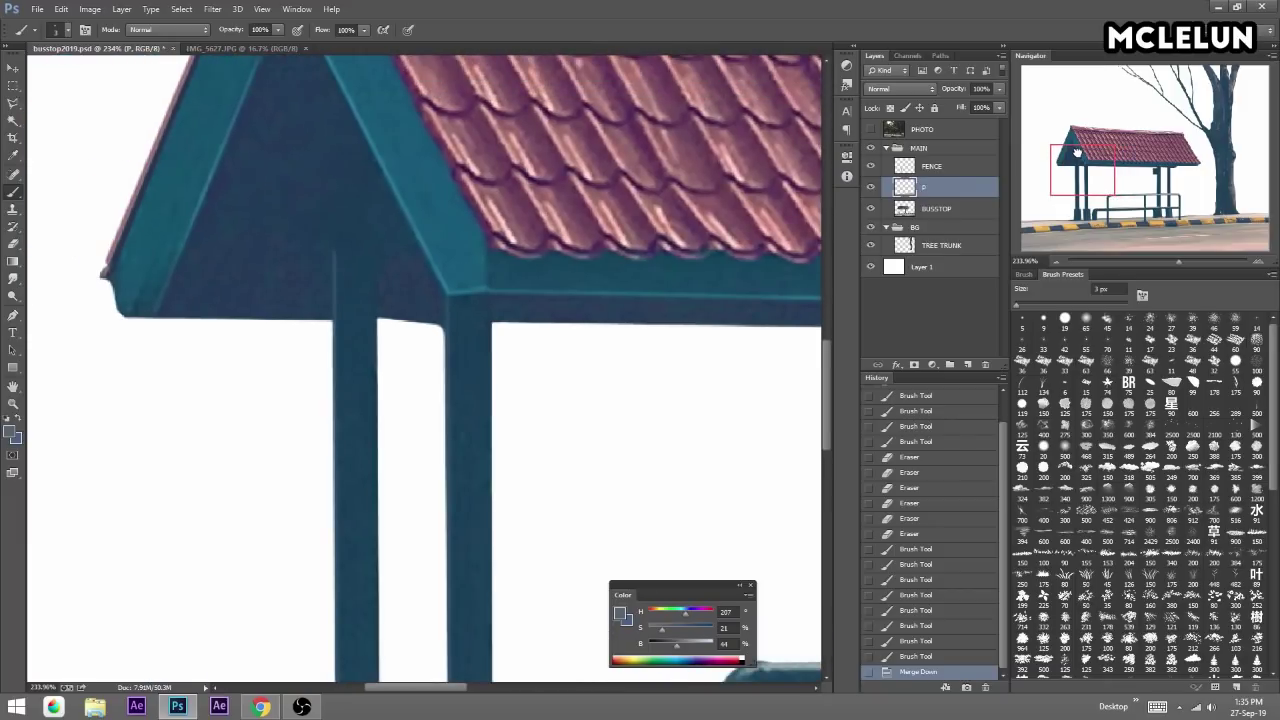
mouse_move(536, 297)
mouse_down()
mouse_move(671, 229)
mouse_move(611, 149)
mouse_up()
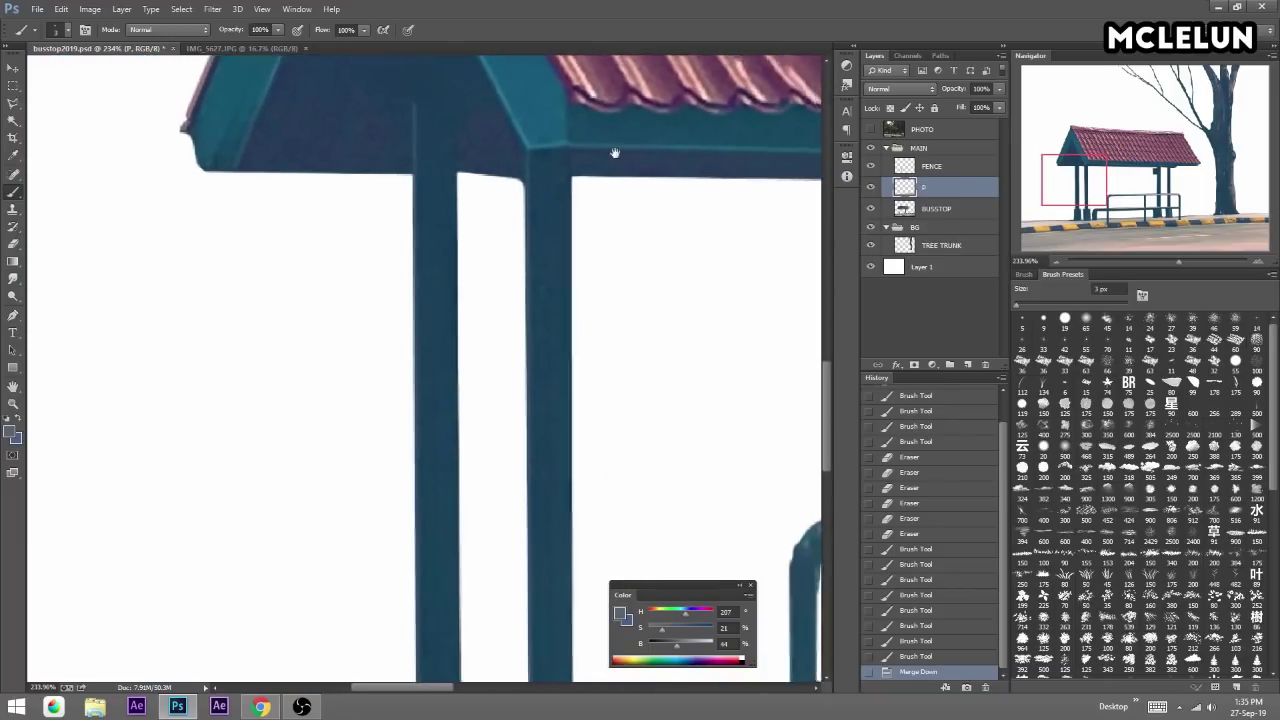
drag(560, 520, 557, 174)
drag(558, 297, 628, 185)
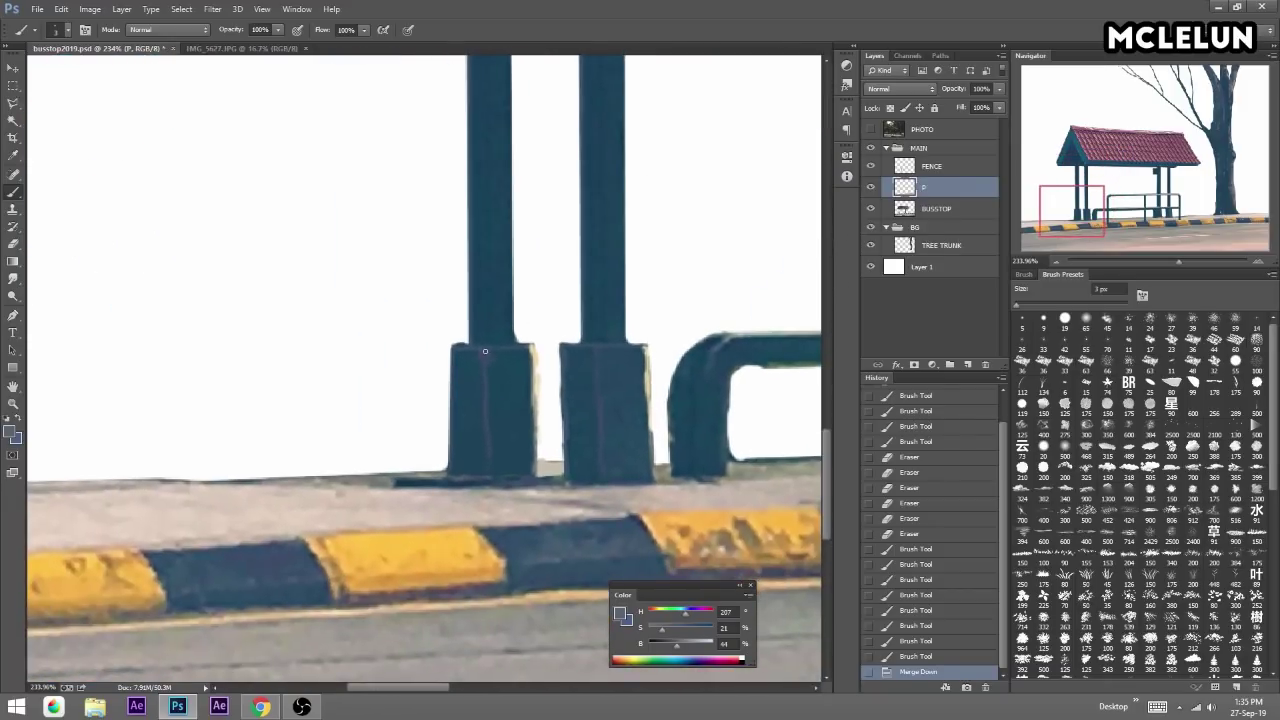
Add a new layer above P and paint a line down the front post's edge.
drag(563, 343, 612, 342)
click(968, 366)
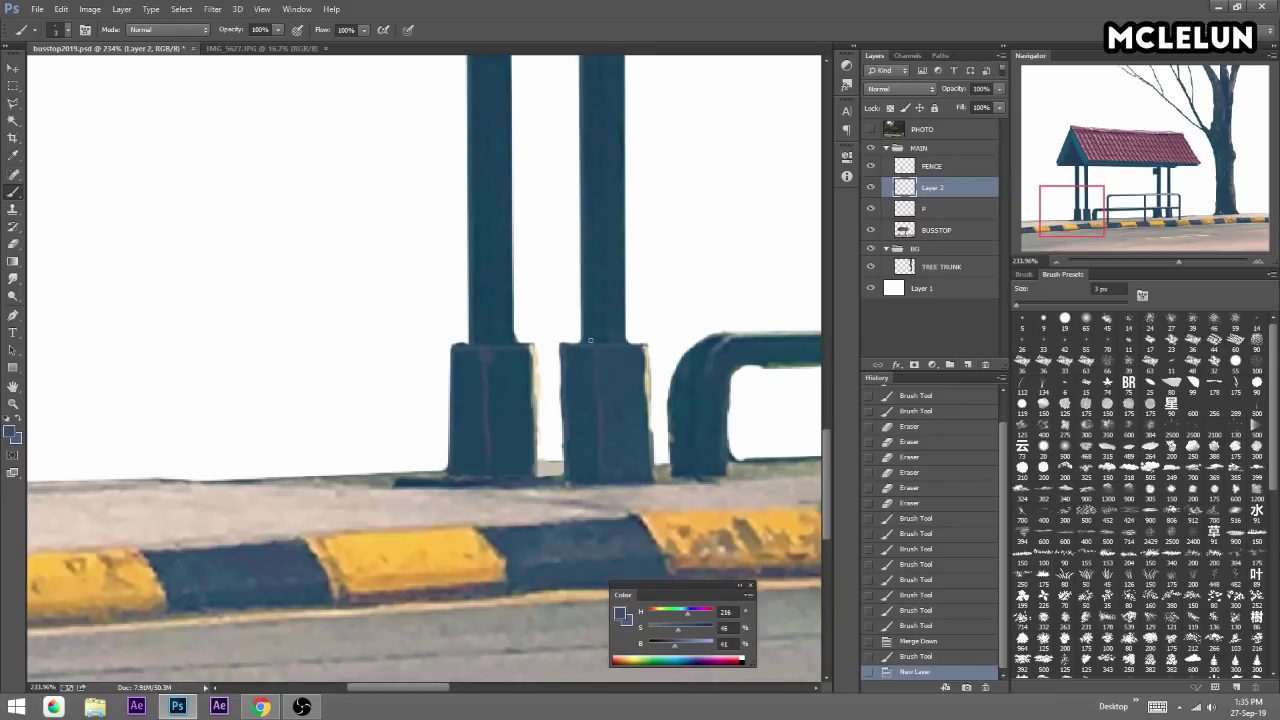
click(597, 346)
scroll(603, 429, up, 2)
scroll(600, 237, up, 2)
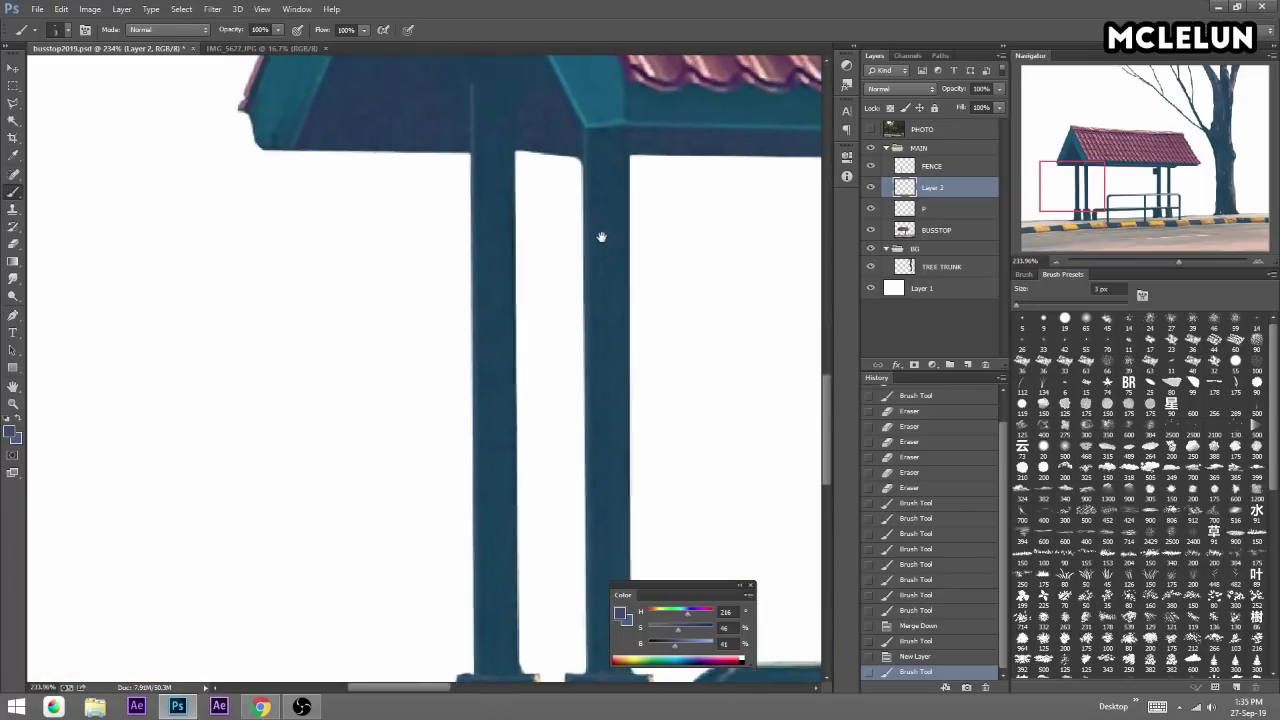
scroll(607, 167, up, 1)
drag(607, 167, 611, 290)
Erase the overshoot and stray paint from the front post's edge line.
key(e)
mouse_move(614, 152)
mouse_down()
mouse_move(629, 251)
mouse_move(621, 345)
mouse_up()
drag(494, 114, 510, 120)
drag(623, 377, 623, 440)
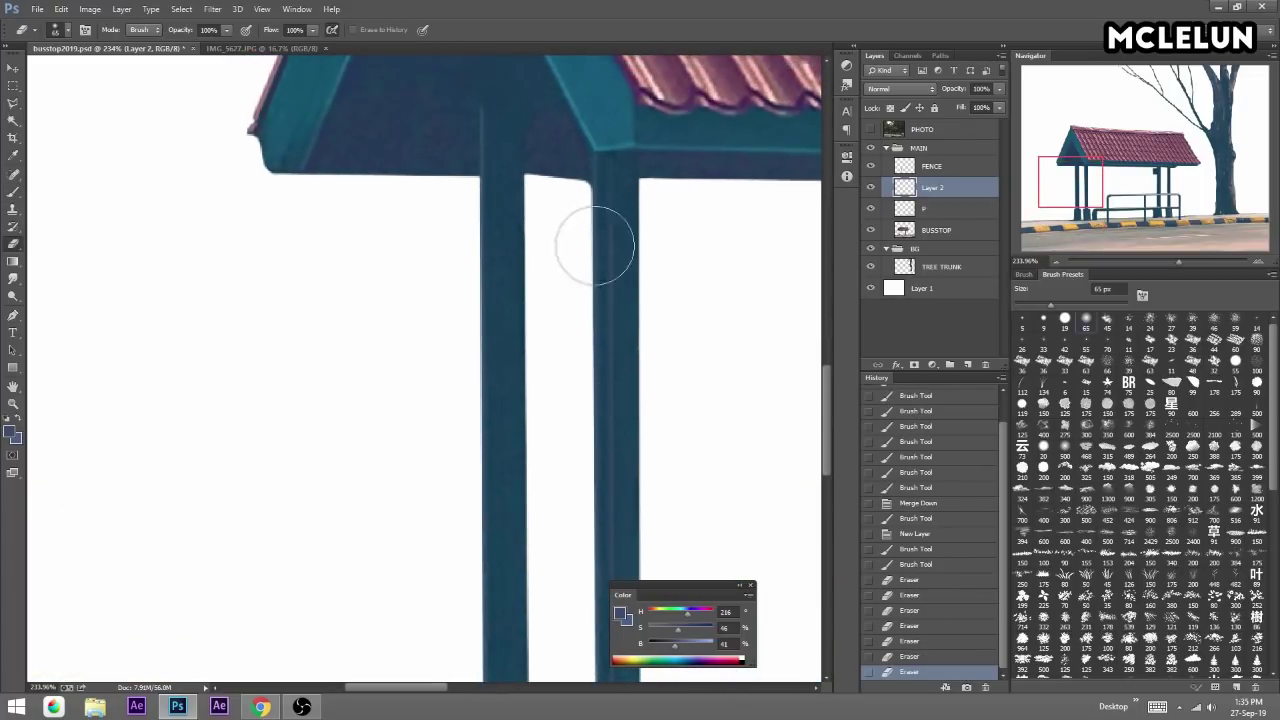
key(b)
drag(495, 368, 485, 358)
Paint another line along the left post and trim away its excess.
scroll(485, 358, down, 2)
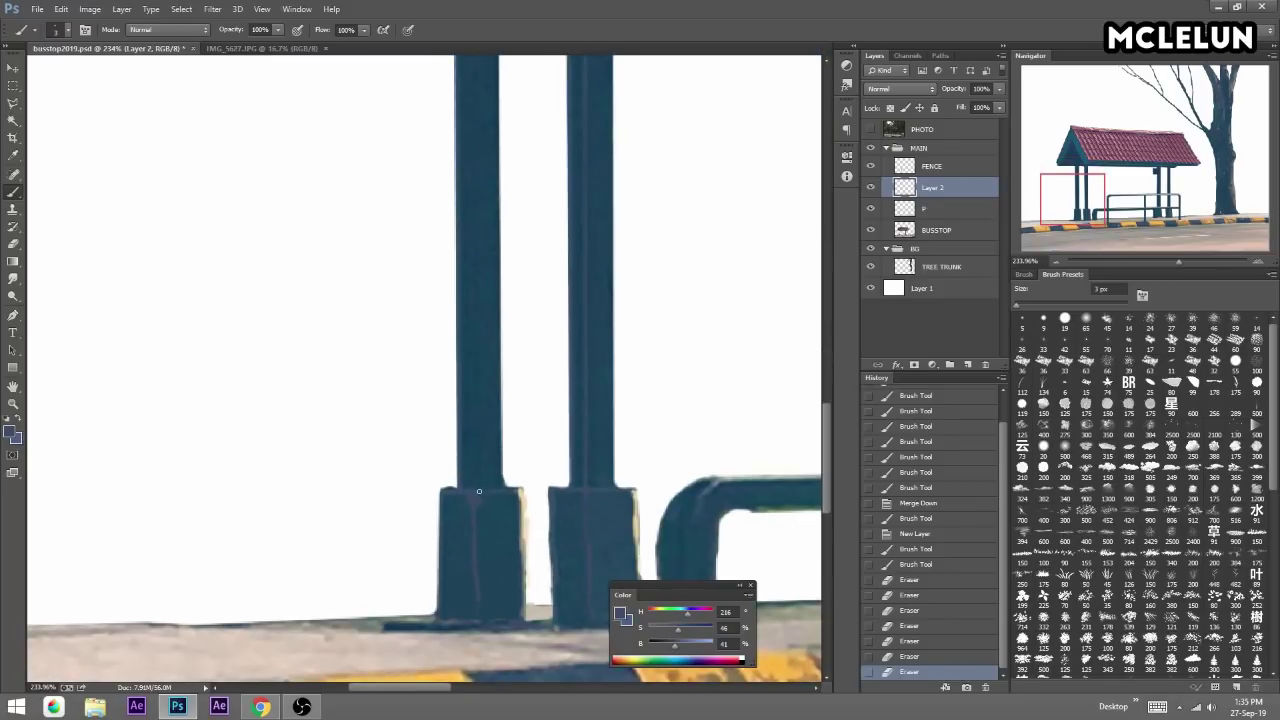
click(469, 483)
scroll(463, 400, up, 1)
scroll(458, 260, up, 2)
shift+click(458, 118)
key(e)
drag(466, 114, 486, 557)
mouse_move(679, 210)
mouse_down()
mouse_move(641, 220)
mouse_move(261, 120)
mouse_up()
Paint a straight line down a post's right edge beside the fence and trim the overshoot.
mouse_move(637, 354)
mouse_down()
mouse_move(489, 263)
mouse_move(246, 186)
mouse_up()
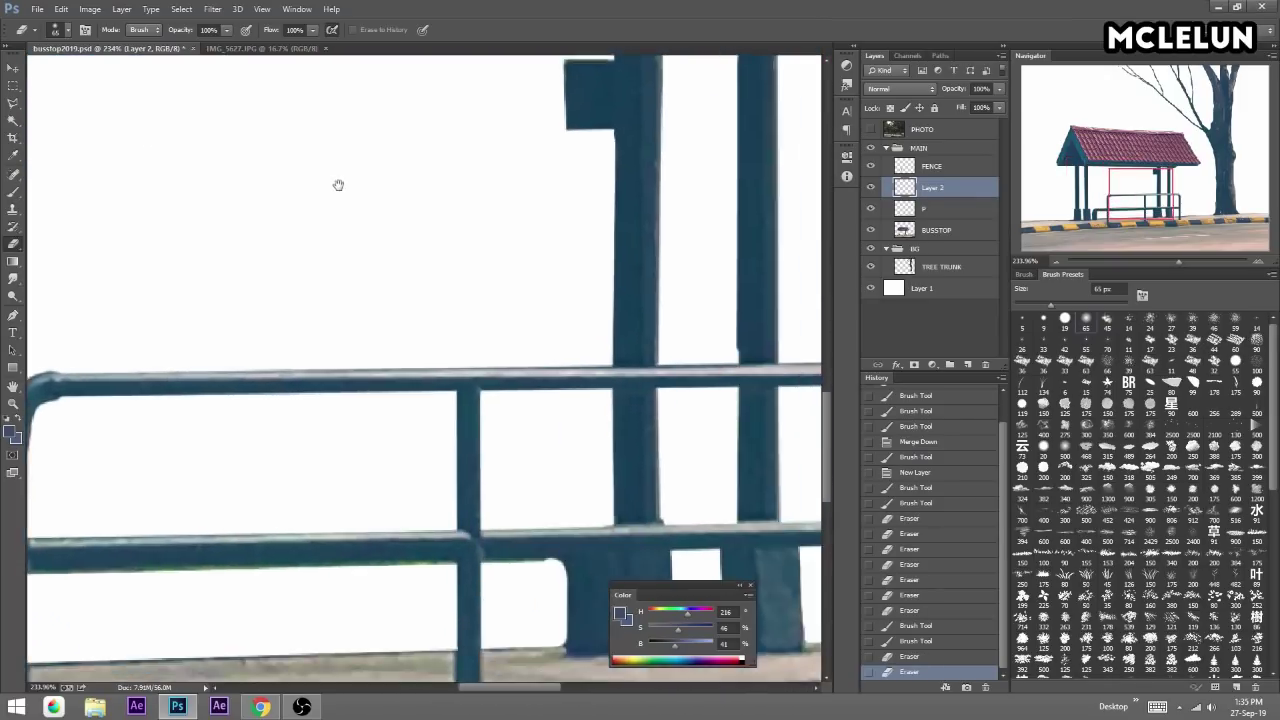
drag(338, 185, 321, 172)
key(b)
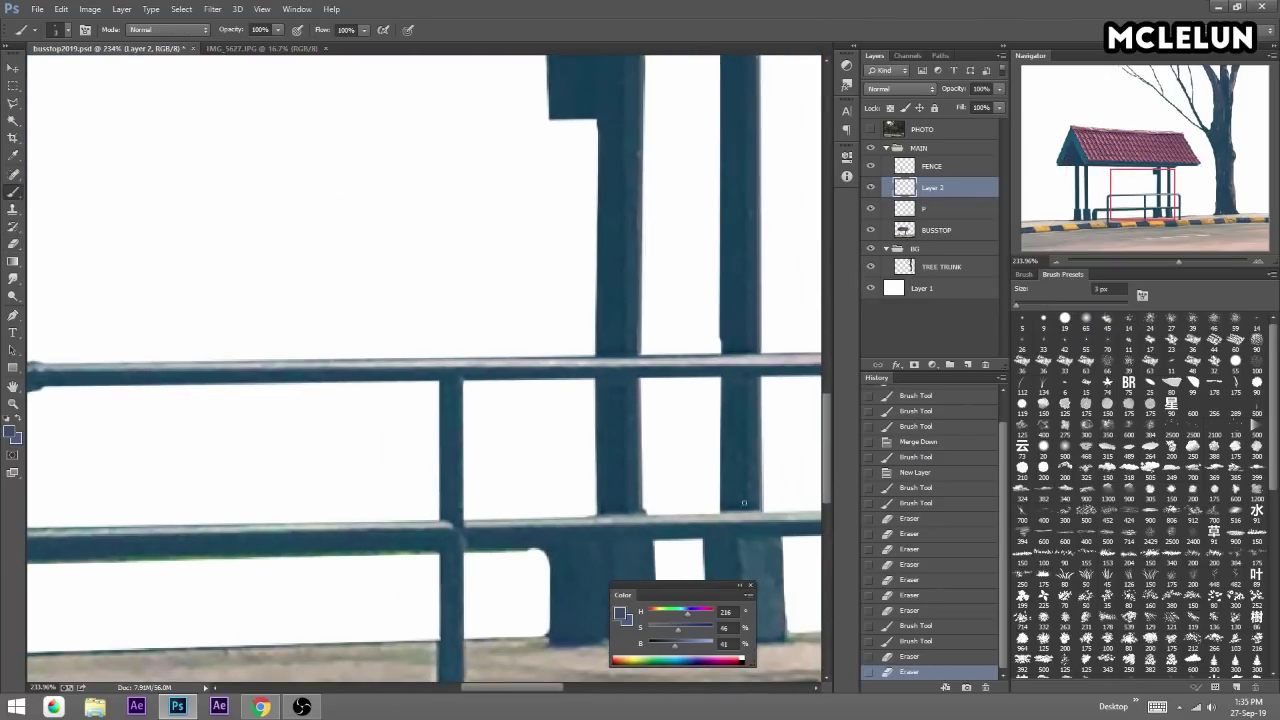
drag(692, 268, 667, 418)
click(716, 580)
shift+click(715, 165)
key(e)
mouse_move(714, 271)
mouse_down()
mouse_move(720, 377)
mouse_move(686, 243)
mouse_up()
drag(733, 500, 632, 518)
Paint a straight line along the next post and erase its overrun.
key(b)
click(563, 521)
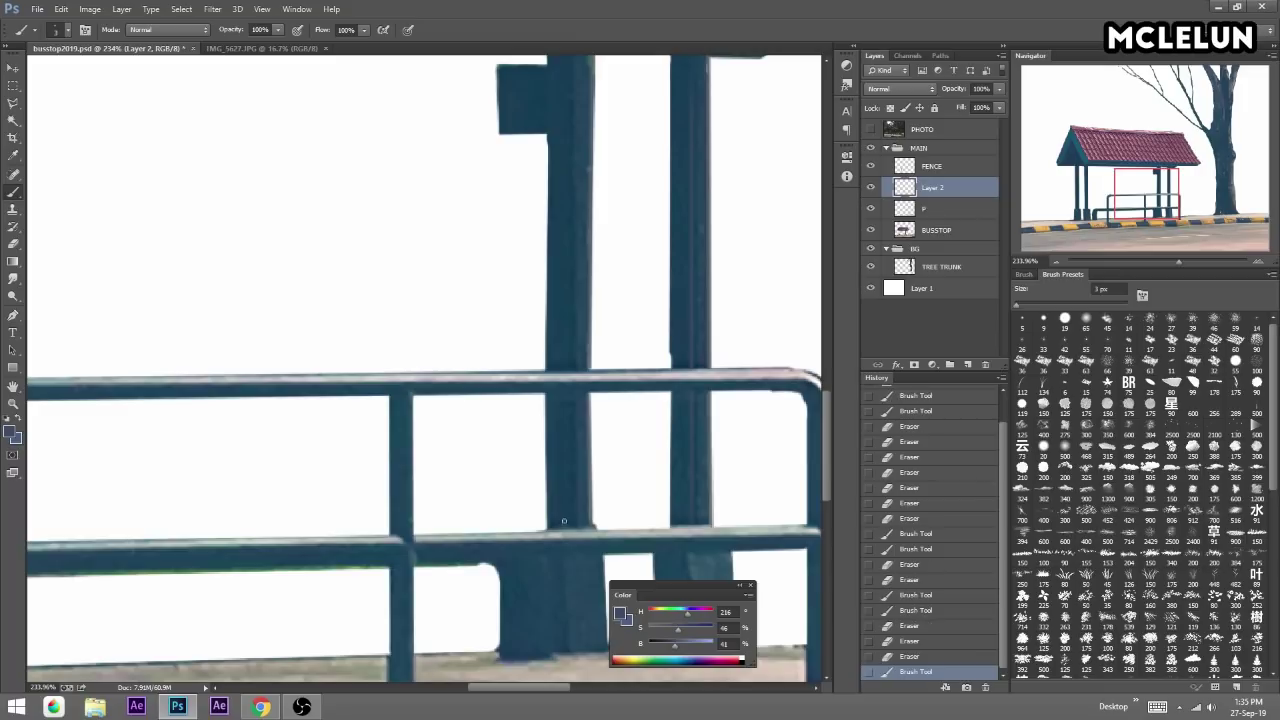
drag(585, 346, 600, 420)
shift+click(586, 114)
key(e)
drag(580, 129, 589, 210)
mouse_move(589, 307)
mouse_down()
mouse_move(594, 240)
mouse_move(571, 363)
mouse_up()
Paint one more straight post line and erase its top end.
key(b)
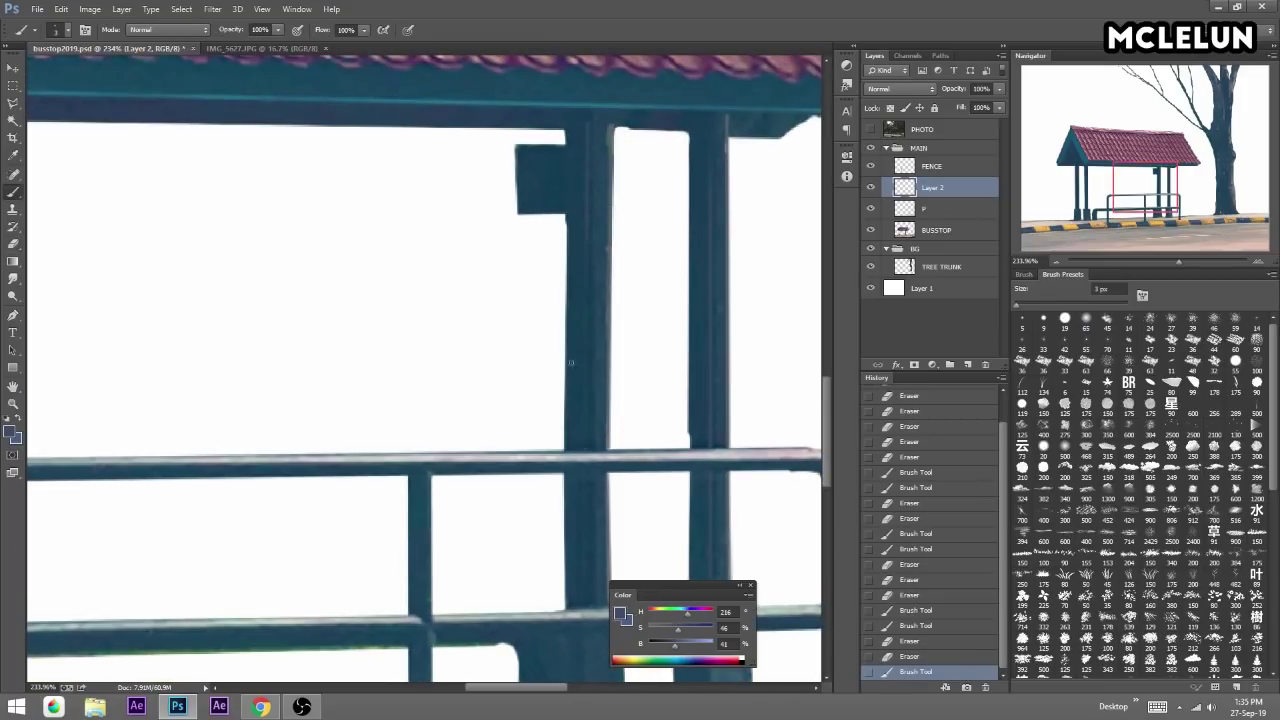
shift+click(592, 127)
key(e)
drag(586, 114, 586, 170)
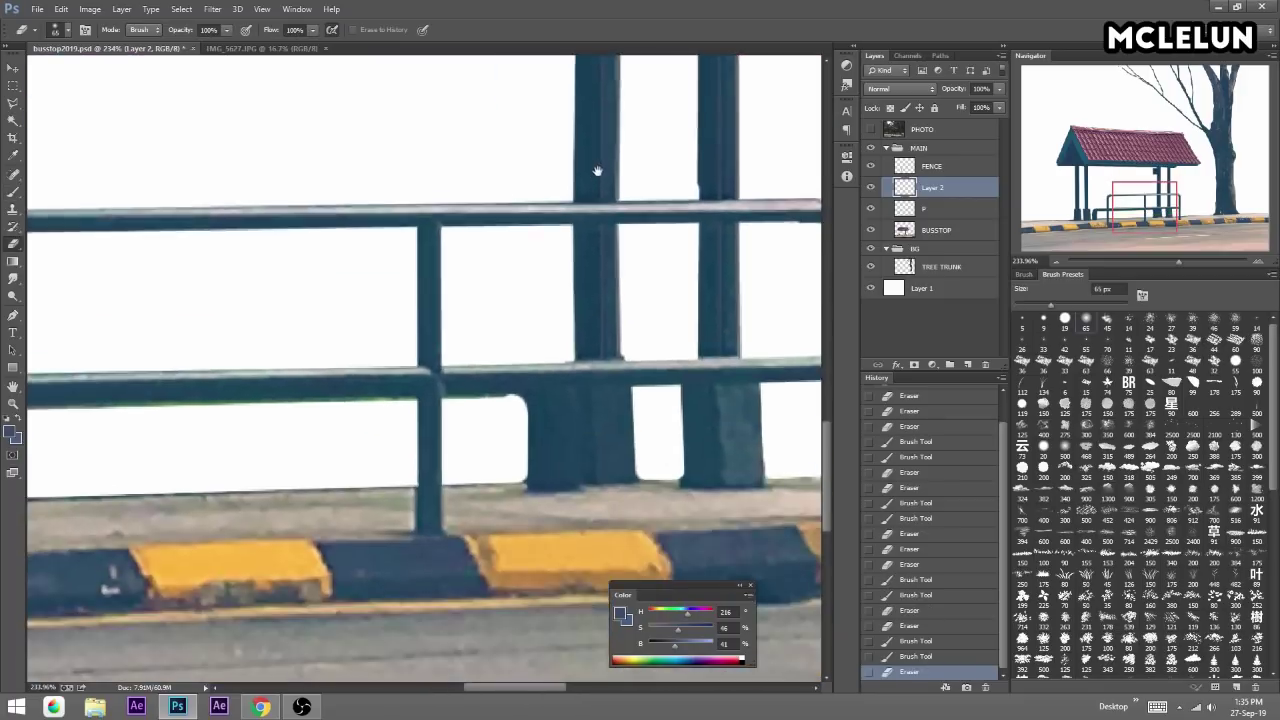
drag(590, 423, 583, 143)
Paint and trim light blue-grey highlight lines down the fence post bases.
key(b)
drag(1178, 261, 1187, 261)
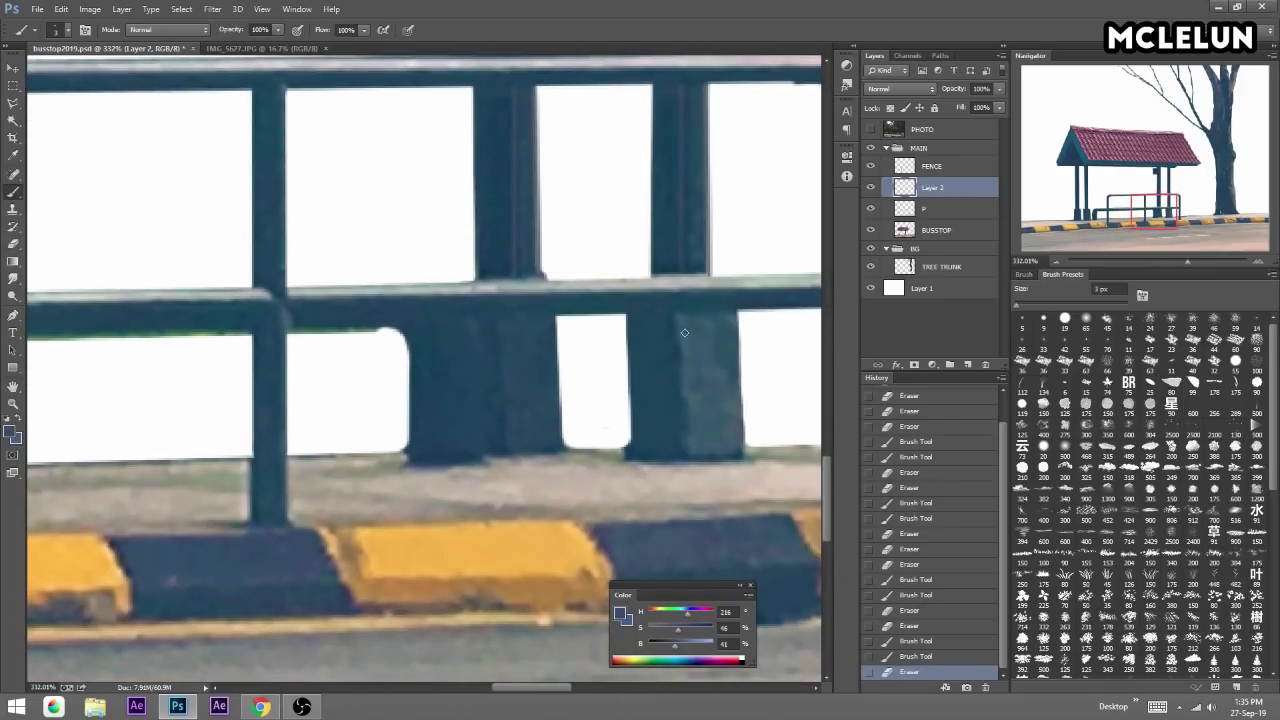
alt+click(684, 330)
mouse_move(682, 343)
mouse_down()
mouse_move(686, 405)
mouse_move(663, 309)
mouse_up()
key(e)
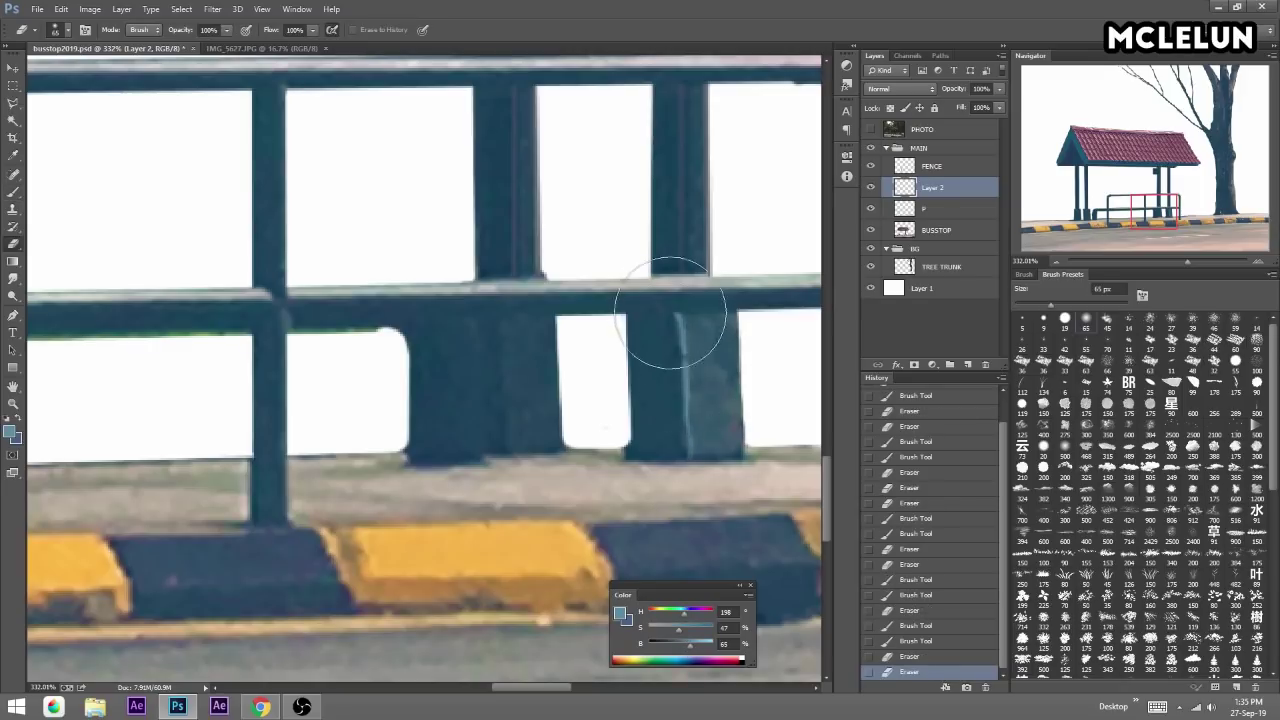
key(b)
drag(499, 320, 505, 440)
key(e)
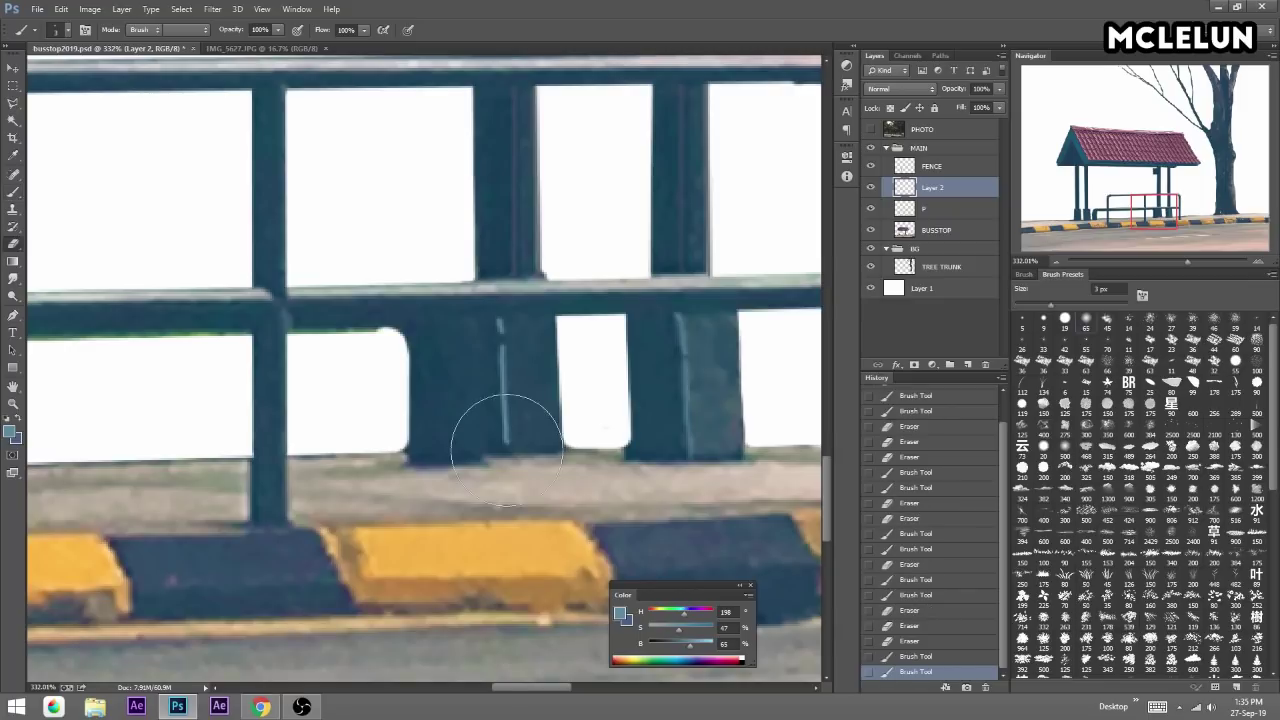
drag(500, 314, 492, 488)
key(b)
click(479, 460)
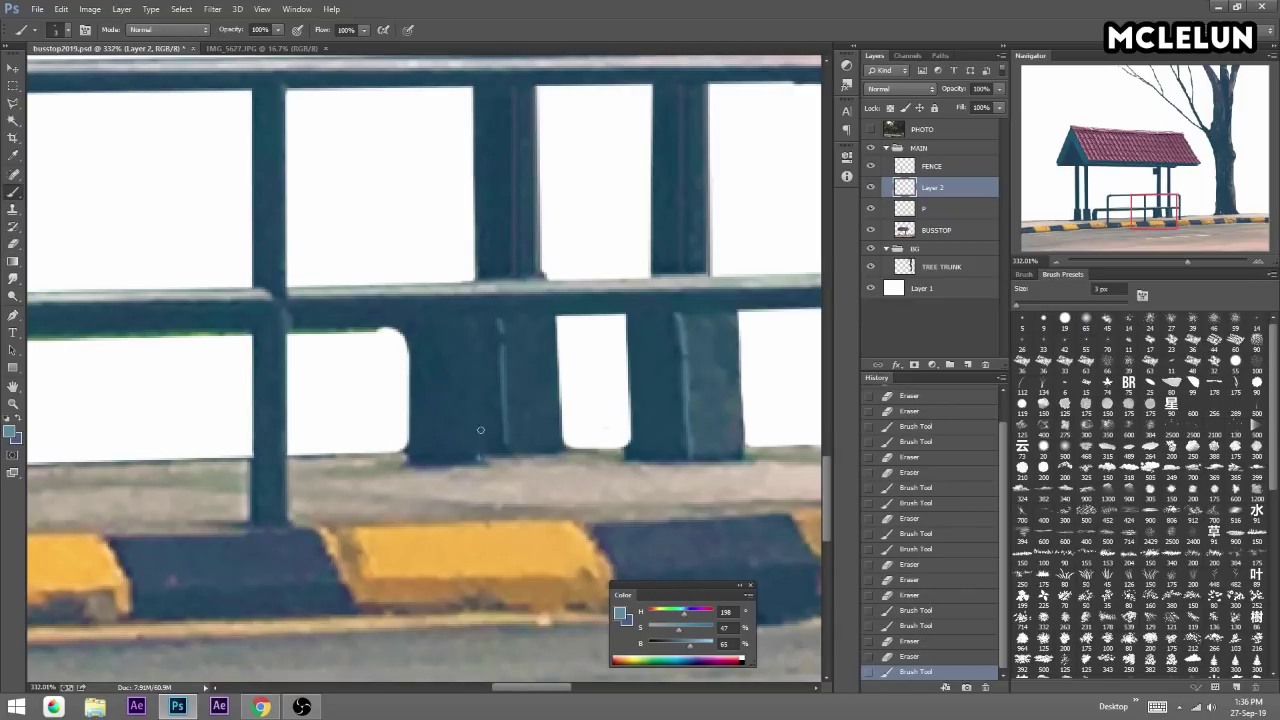
shift+click(475, 329)
key(e)
drag(486, 434, 486, 357)
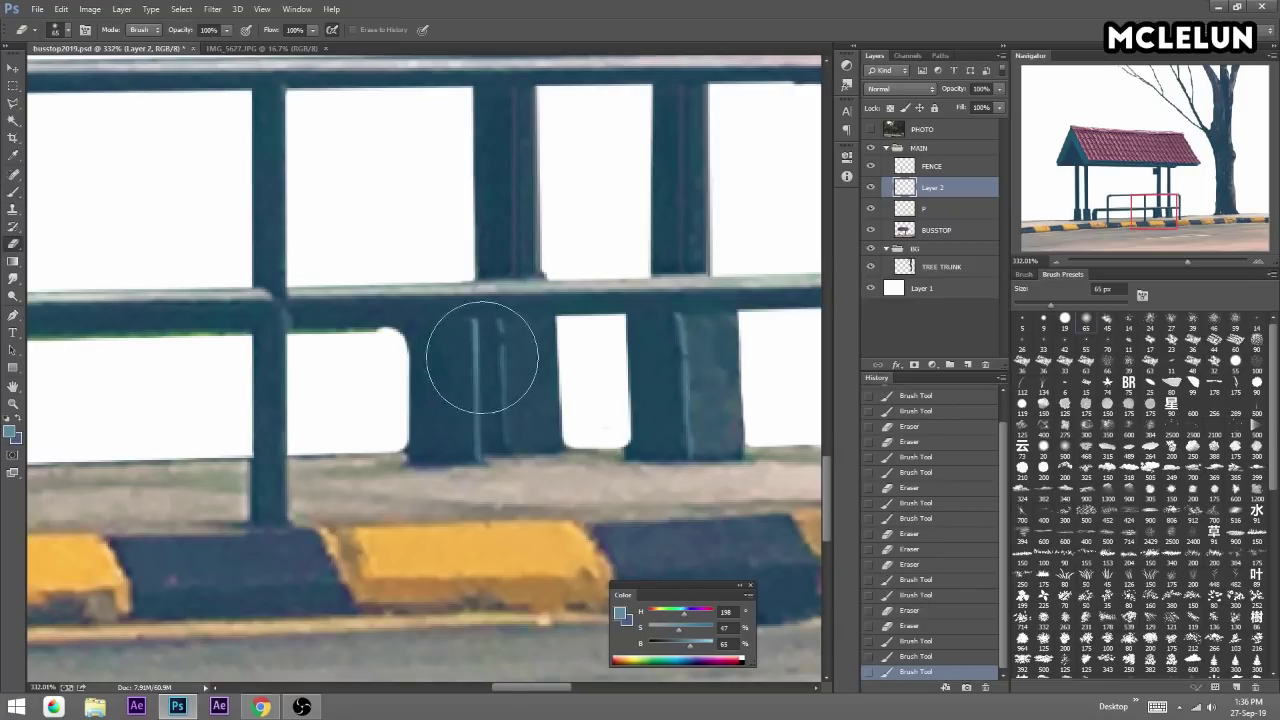
key(b)
Add a light grey highlight along the curved fence rail, then merge Layer 2 into P.
drag(406, 271, 609, 294)
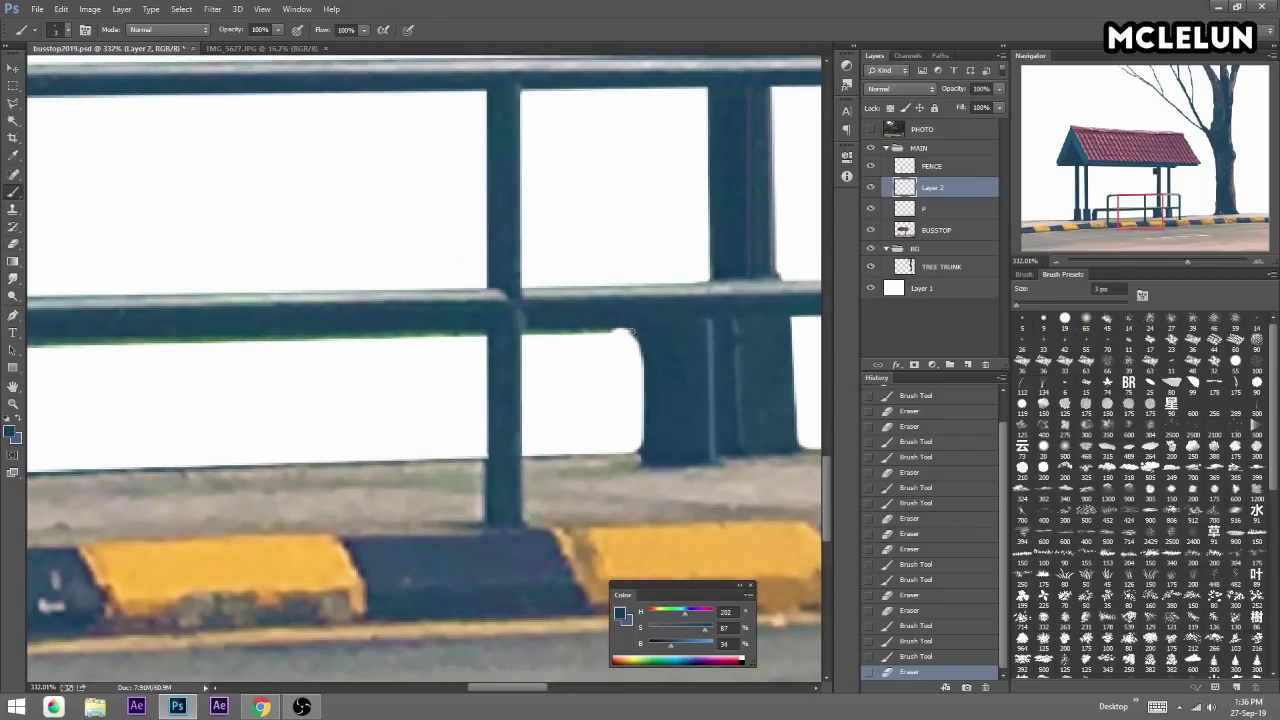
click(599, 329)
drag(599, 329, 831, 297)
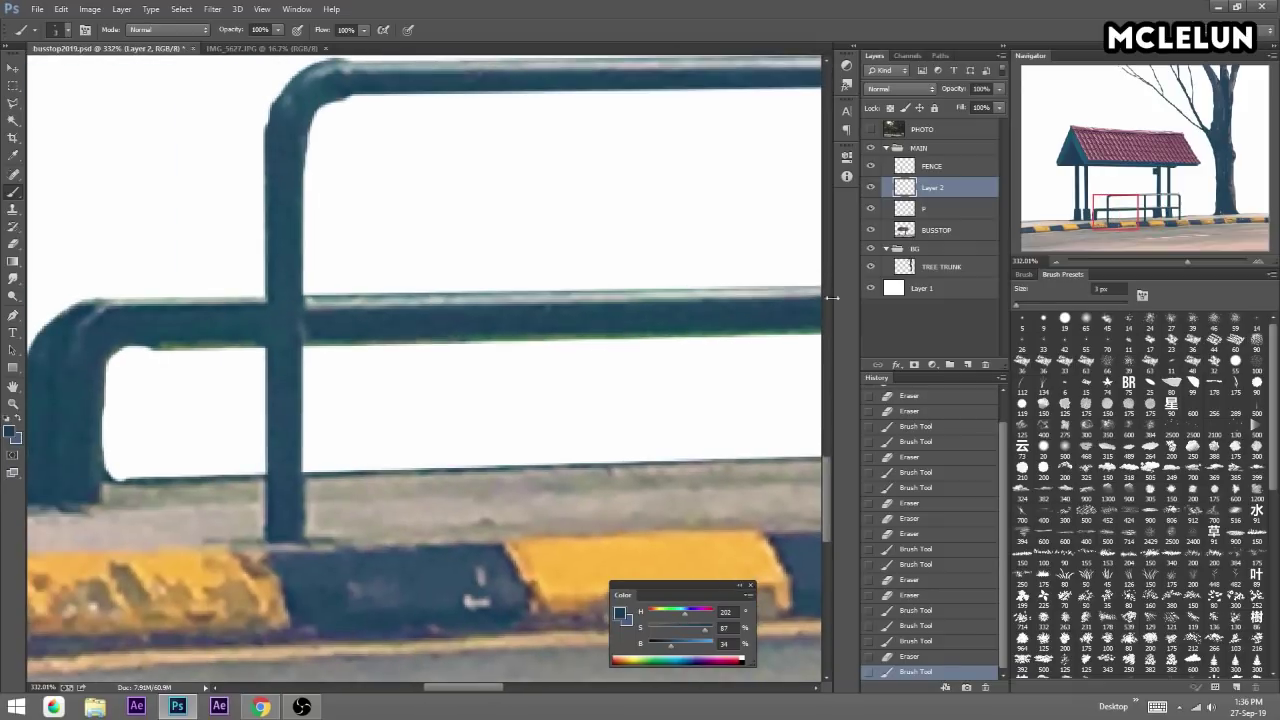
shift+click(146, 347)
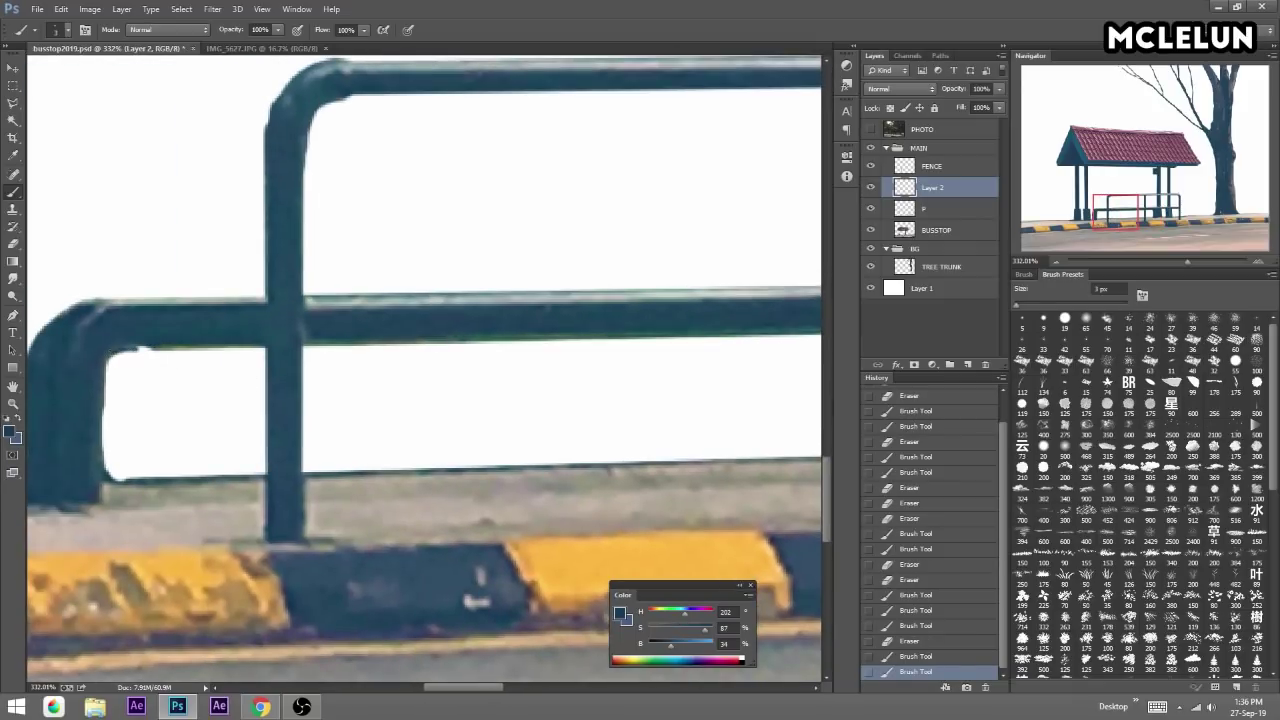
click(150, 357)
mouse_move(140, 363)
mouse_down()
mouse_move(365, 328)
mouse_move(356, 279)
mouse_up()
alt+click(379, 267)
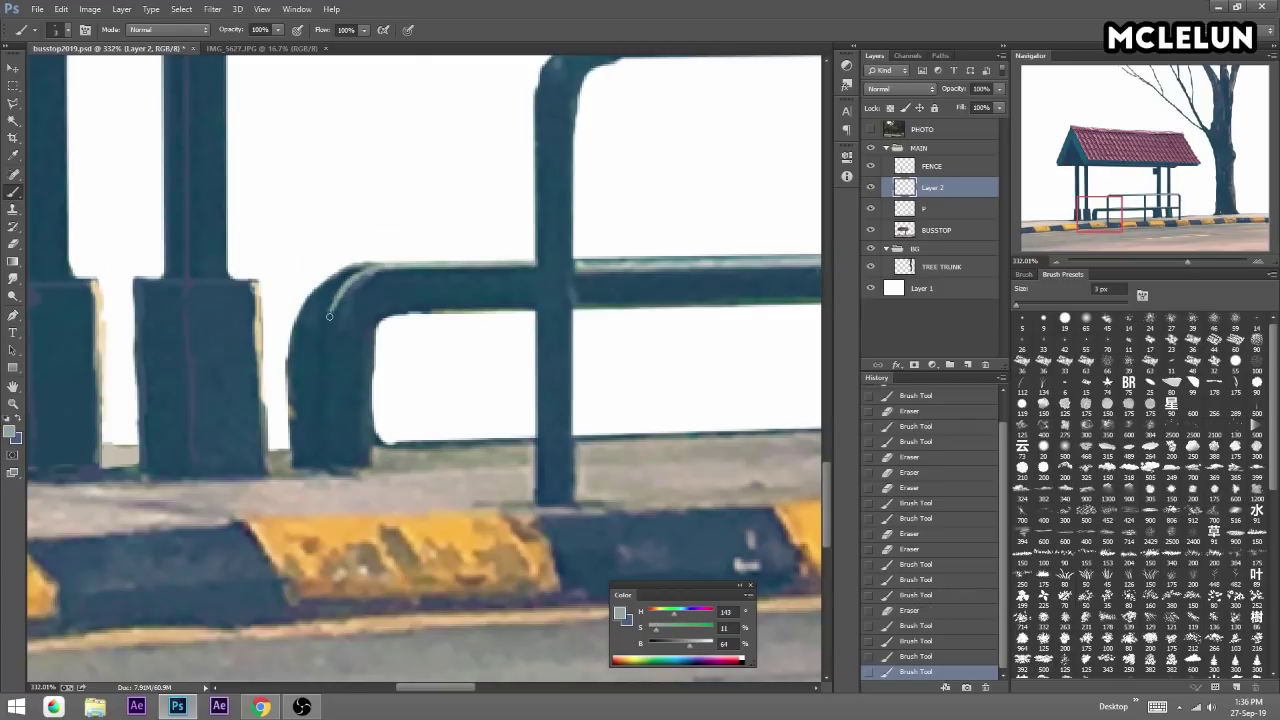
key(e)
mouse_move(323, 425)
mouse_down()
mouse_move(380, 337)
mouse_move(310, 400)
mouse_up()
key(b)
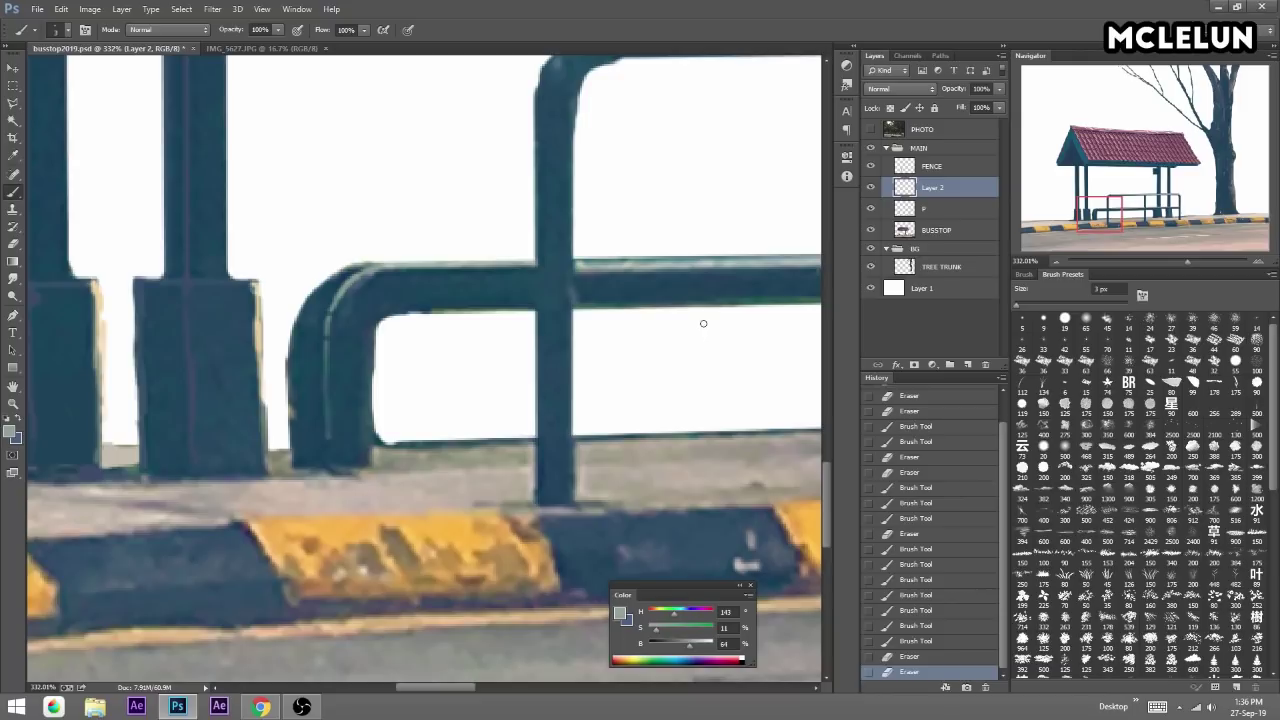
key(ctrl+e)
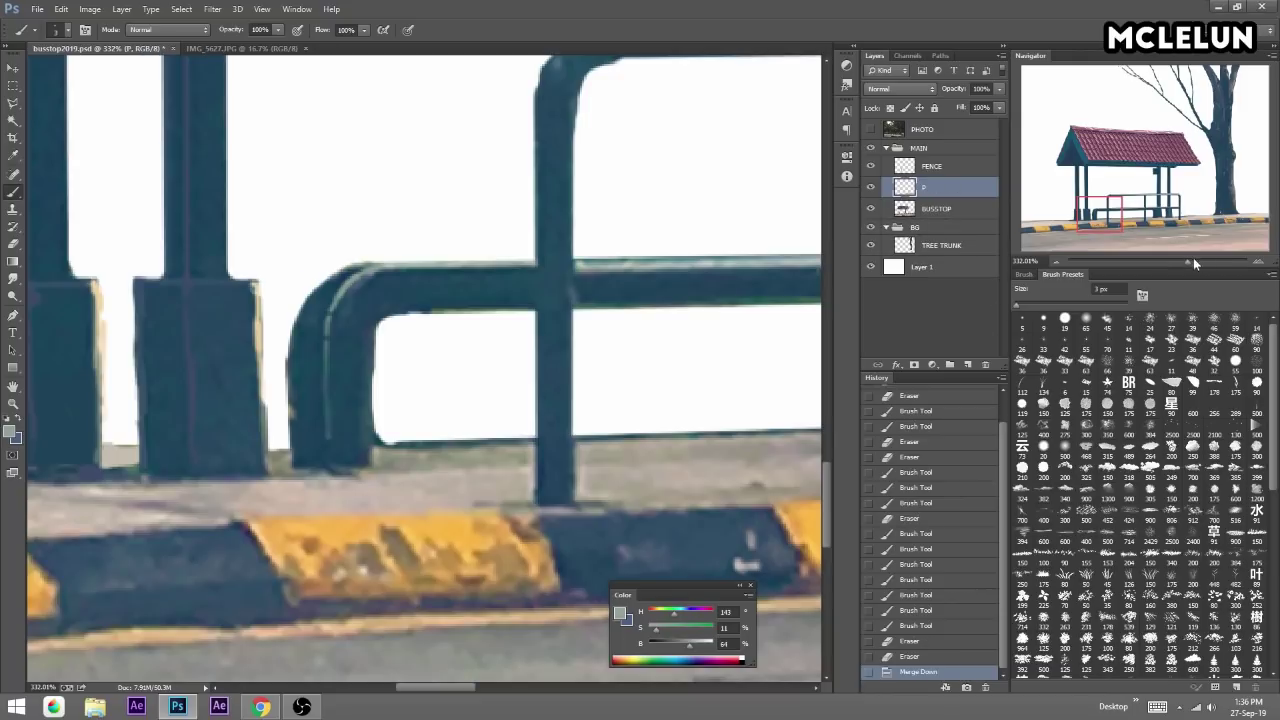
Compare against the original photo and sample the pole's dark blue as paint colour.
drag(1188, 262, 1160, 261)
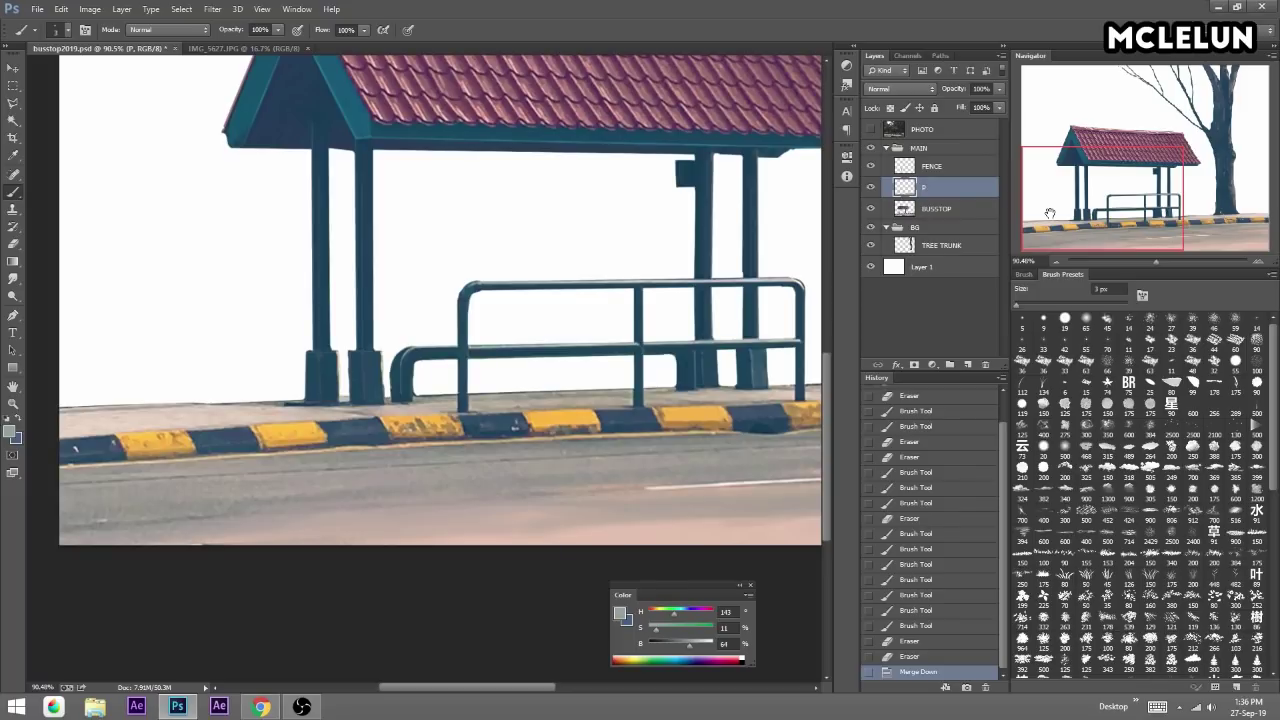
drag(1158, 265, 1188, 262)
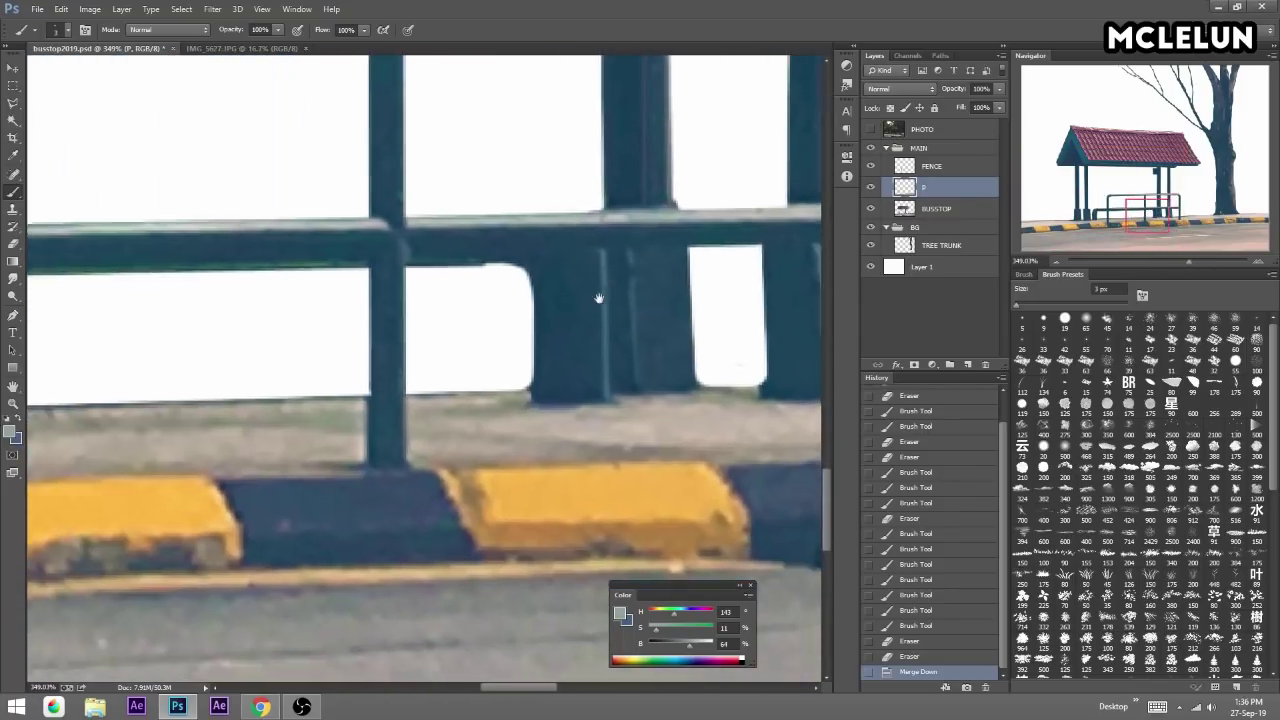
drag(598, 298, 628, 316)
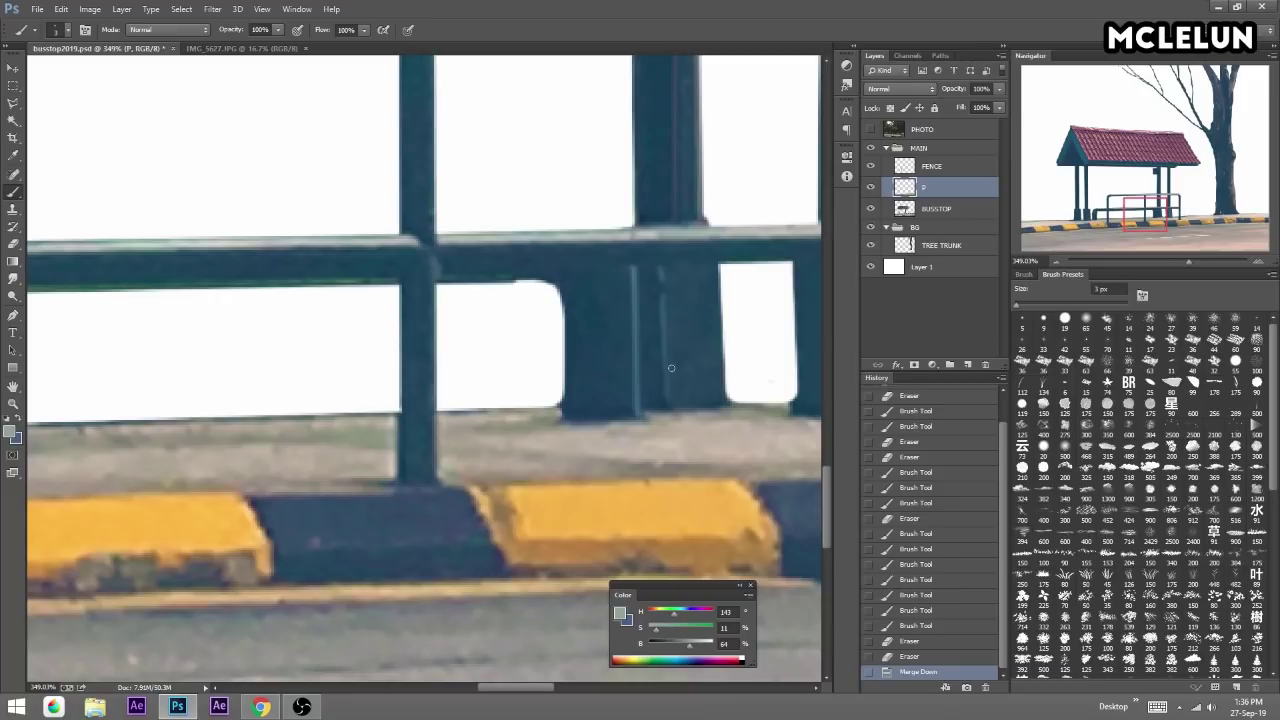
click(870, 129)
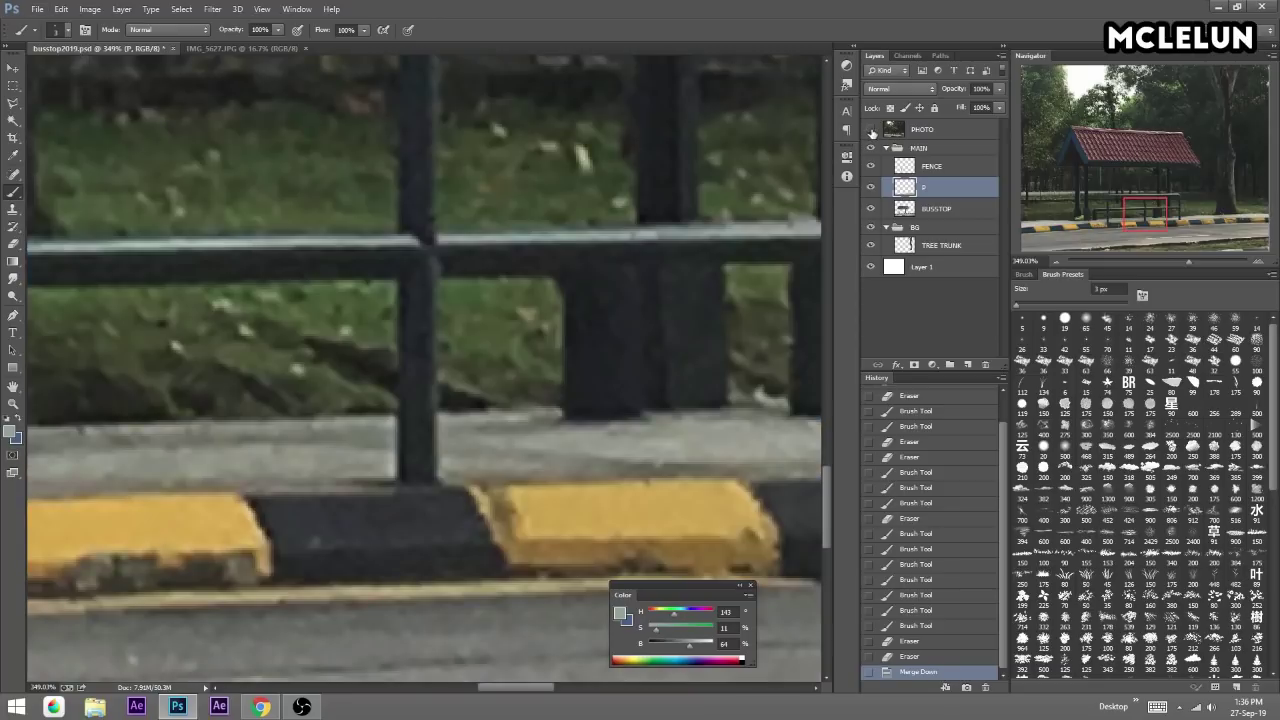
click(870, 129)
alt+click(614, 404)
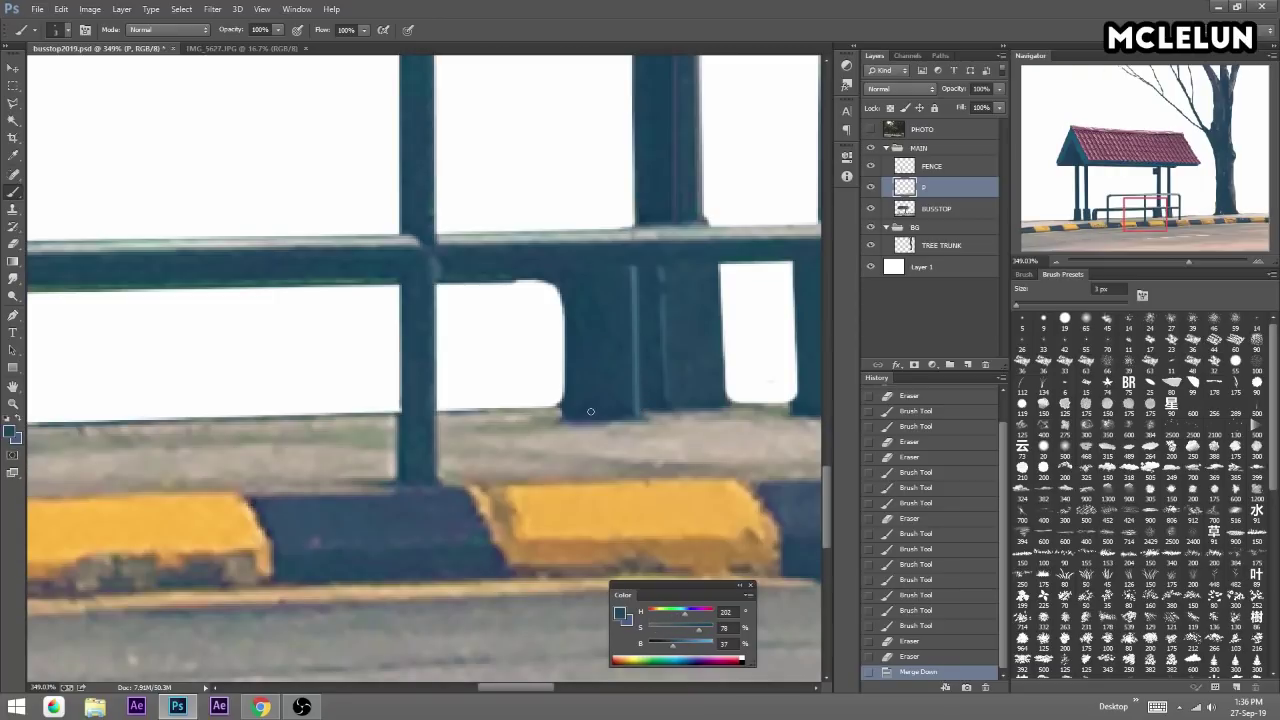
click(576, 285)
Shade the bent rail's curved left edge in dark blue and erase the overspill.
drag(1145, 210, 1092, 208)
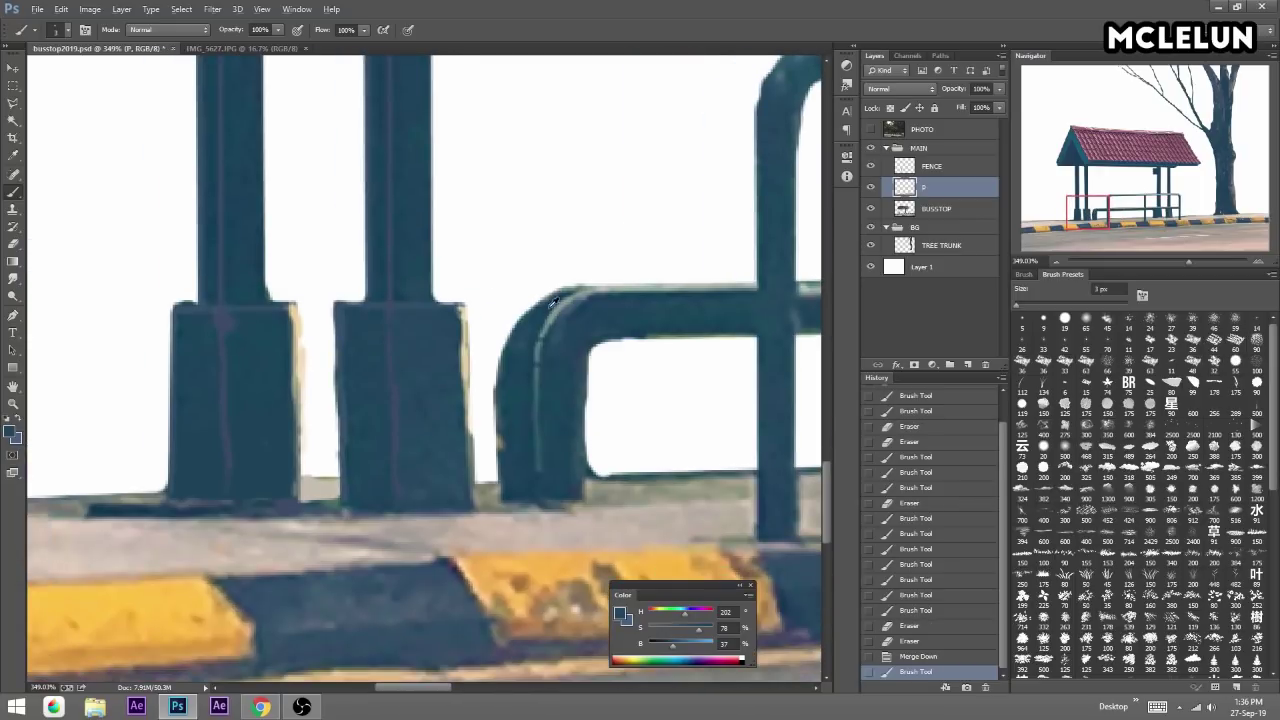
click(541, 298)
mouse_move(533, 307)
mouse_down()
mouse_move(497, 360)
mouse_move(496, 396)
mouse_up()
drag(506, 334, 495, 460)
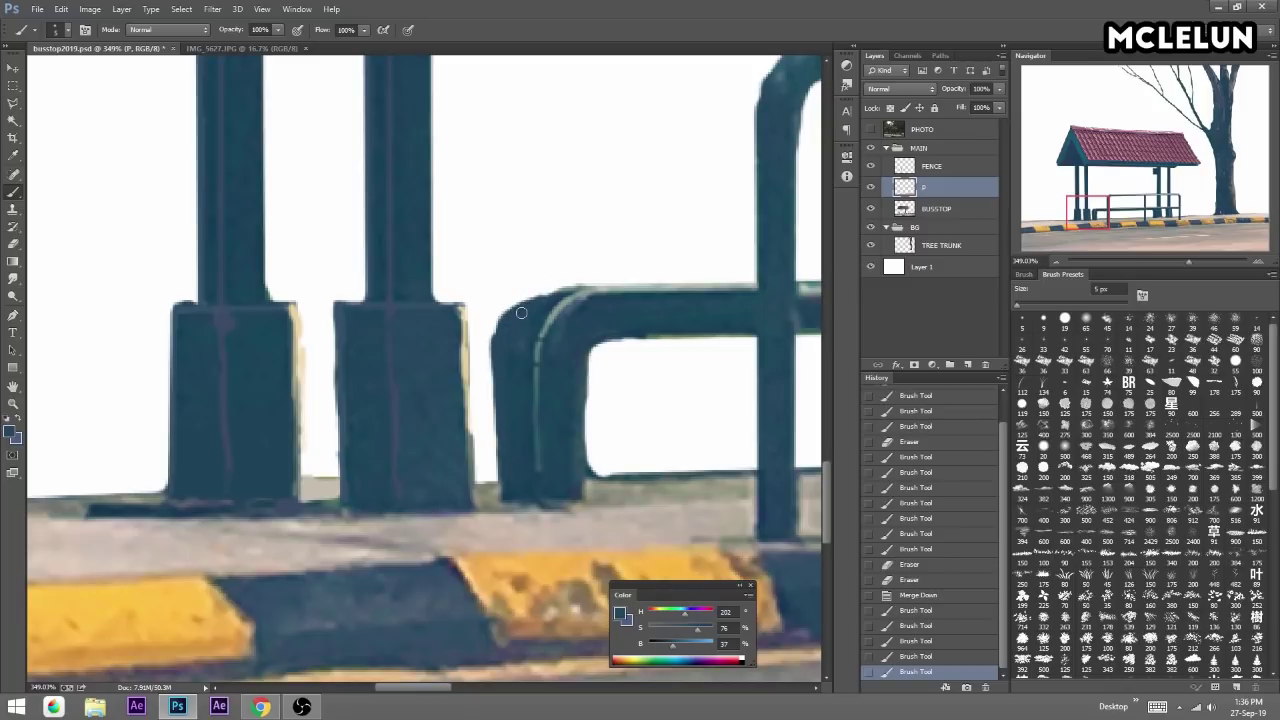
key(w)
key(e)
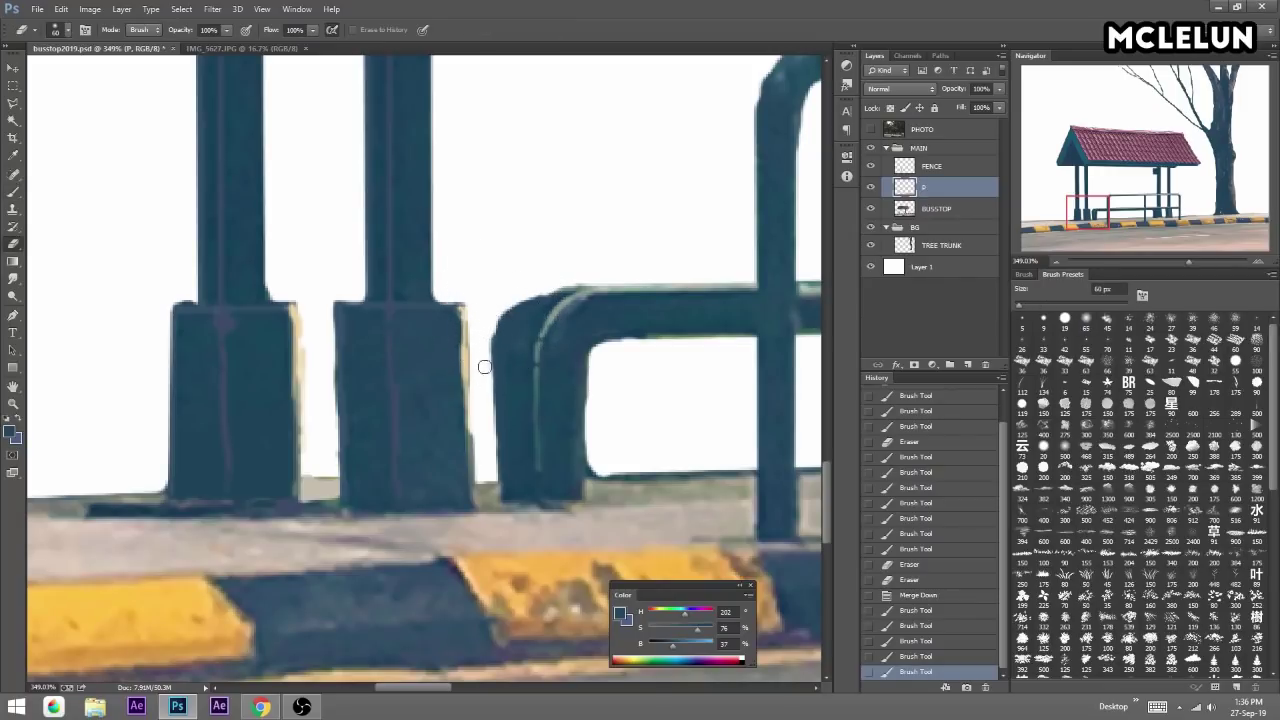
click(489, 434)
key(b)
Move the view to the roof and zoom in on the sign bracket, checking the original photo.
drag(574, 251, 474, 177)
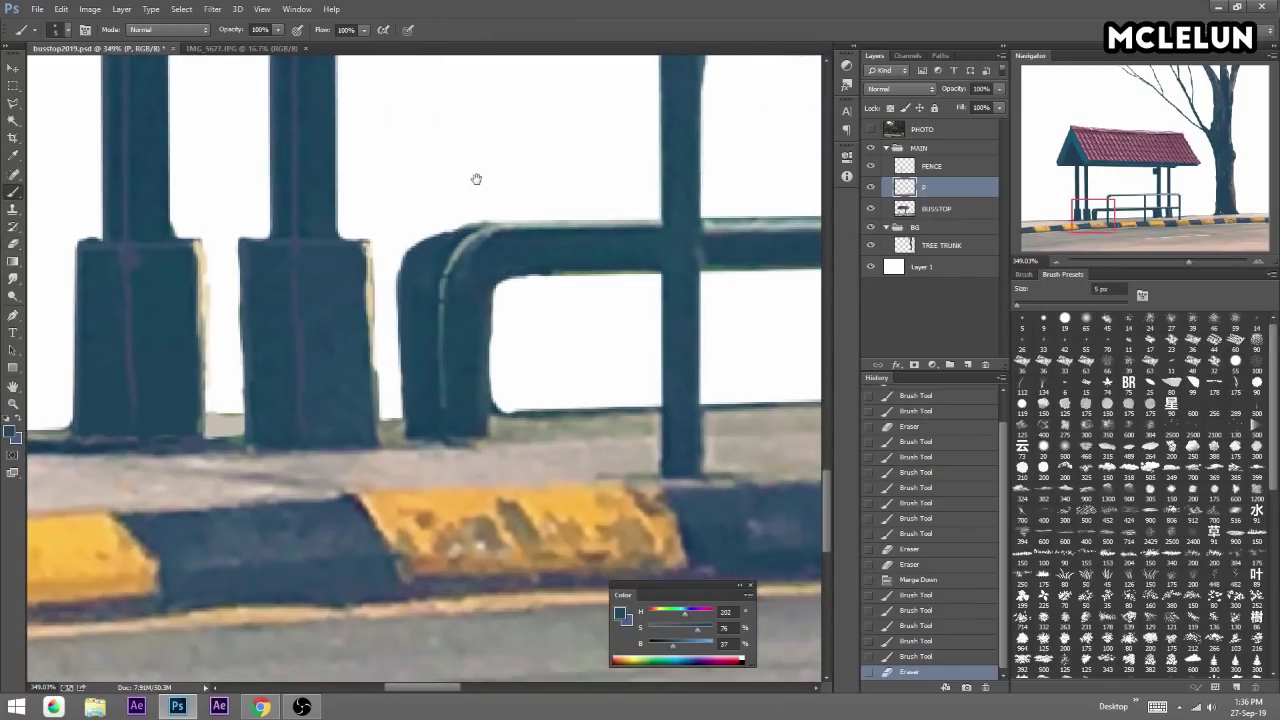
drag(1186, 259, 1147, 254)
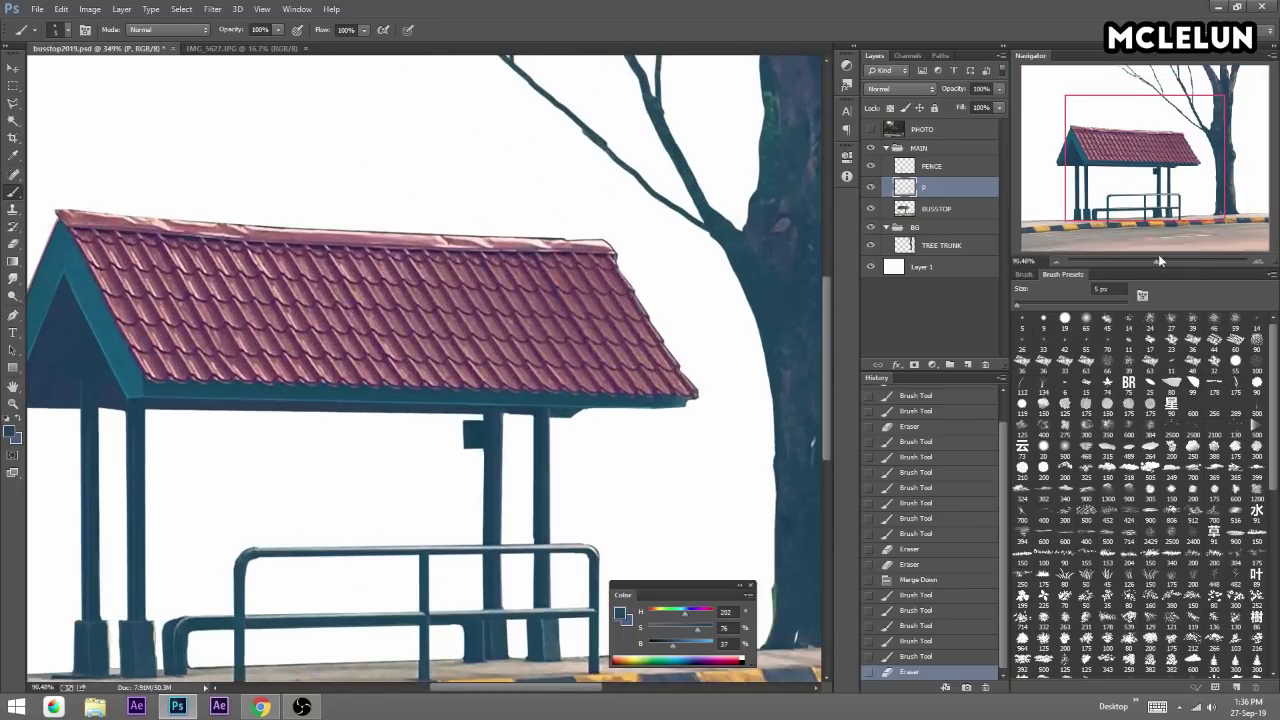
drag(1148, 261, 1157, 261)
drag(632, 298, 866, 150)
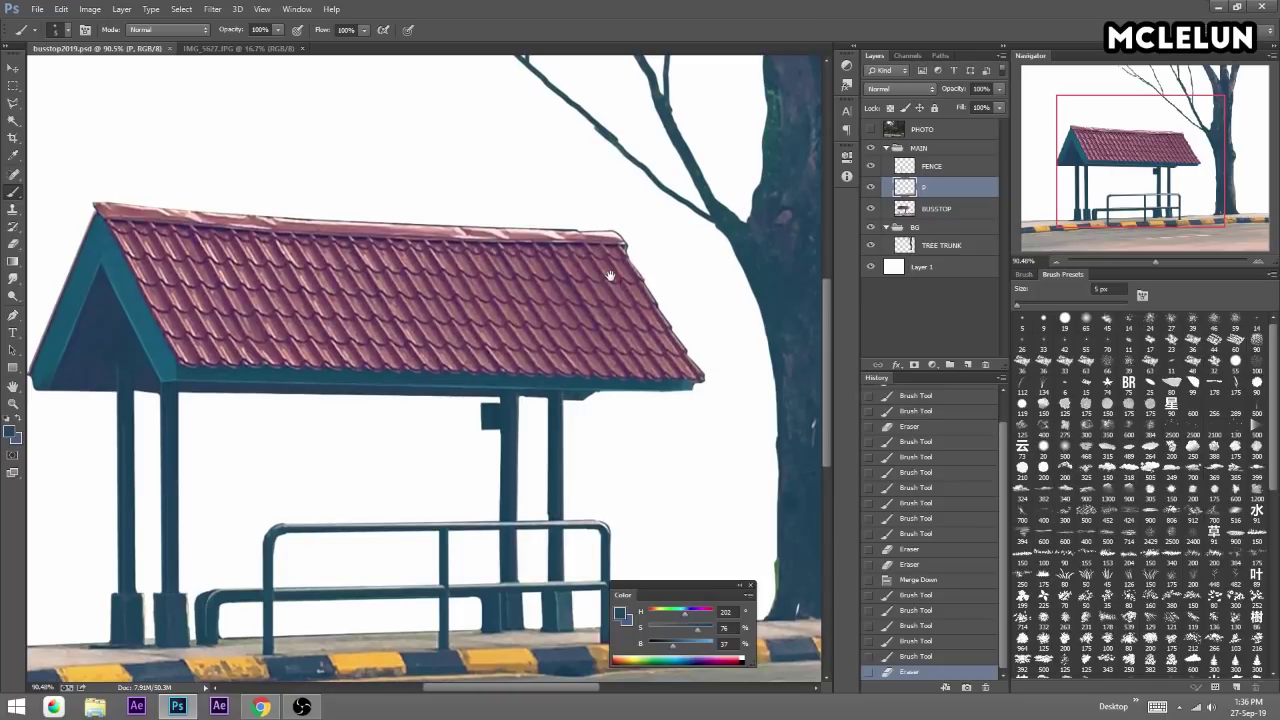
click(871, 130)
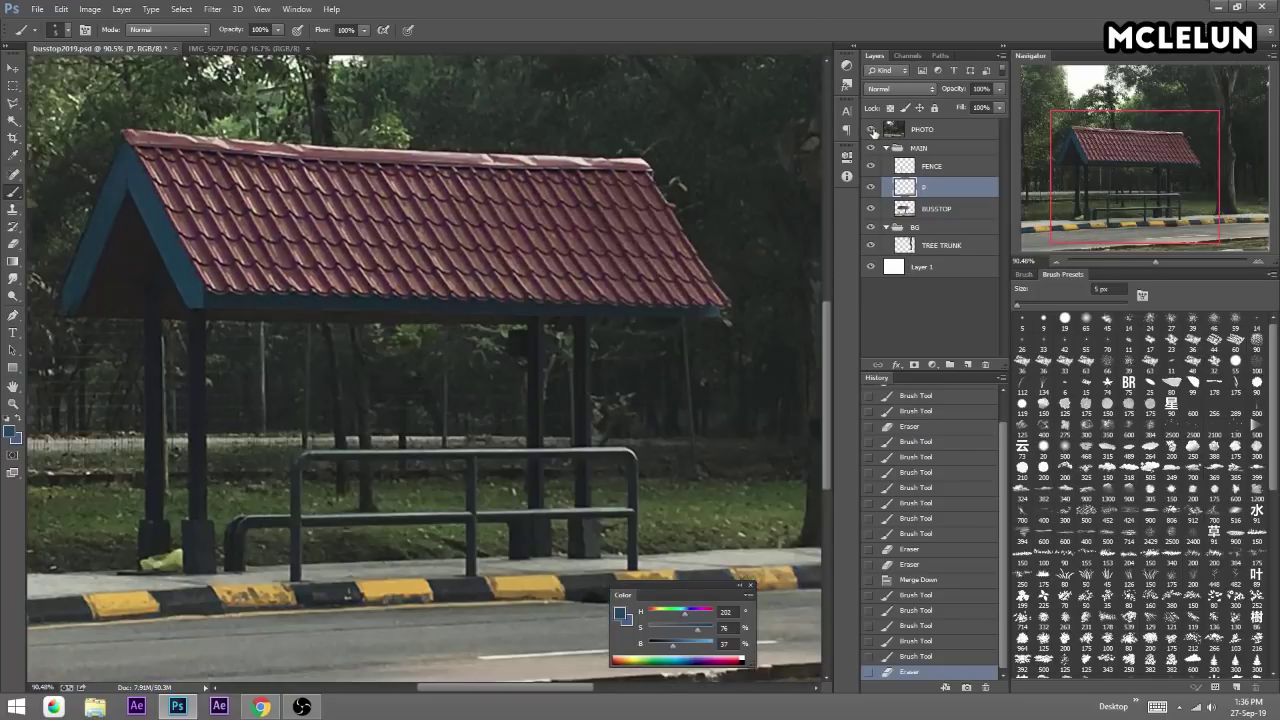
click(871, 130)
drag(1161, 258, 1192, 261)
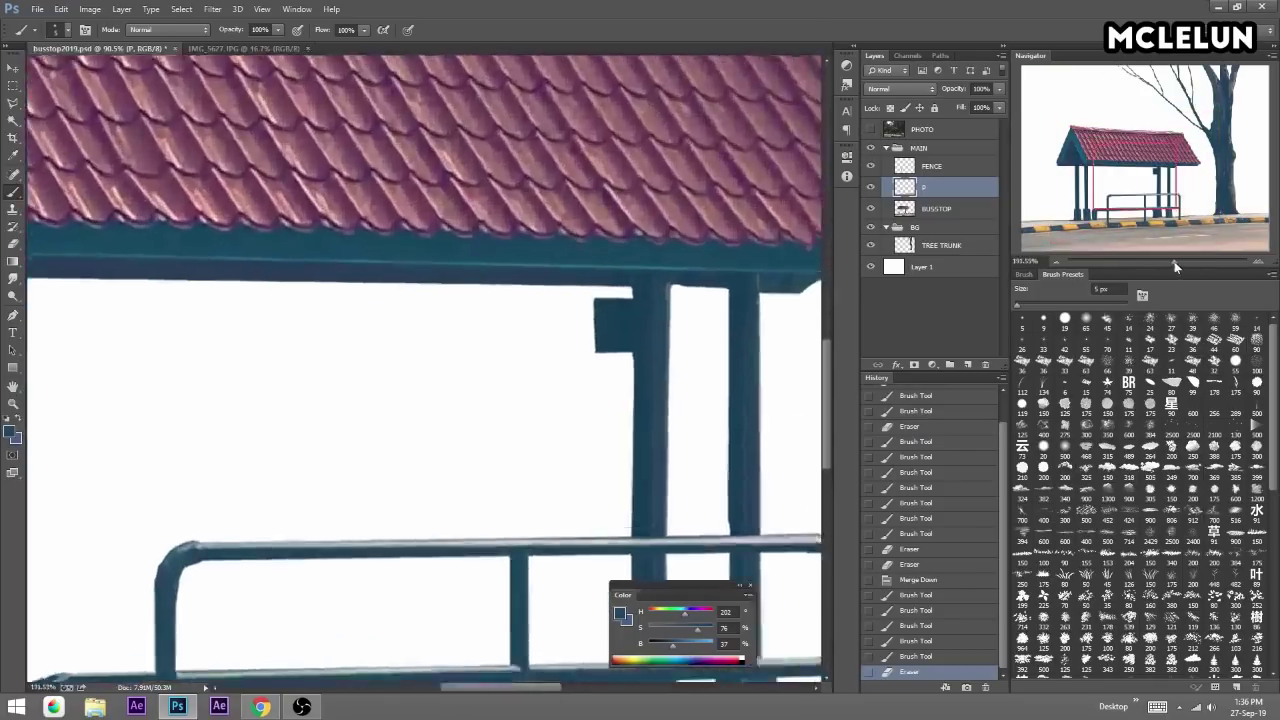
drag(1150, 165, 1158, 160)
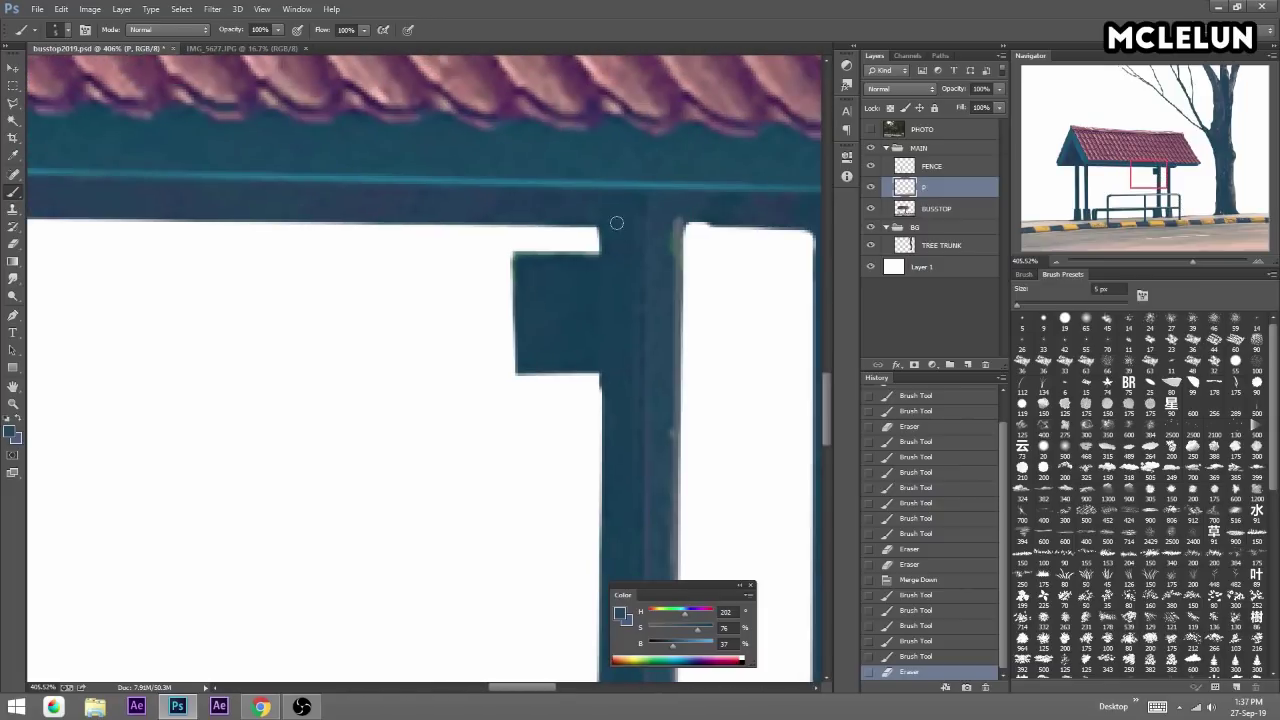
Paint a light-blue bracket highlight on a new layer at 44% fill, cleaning it with a 65 px eraser.
alt+click(655, 180)
click(967, 364)
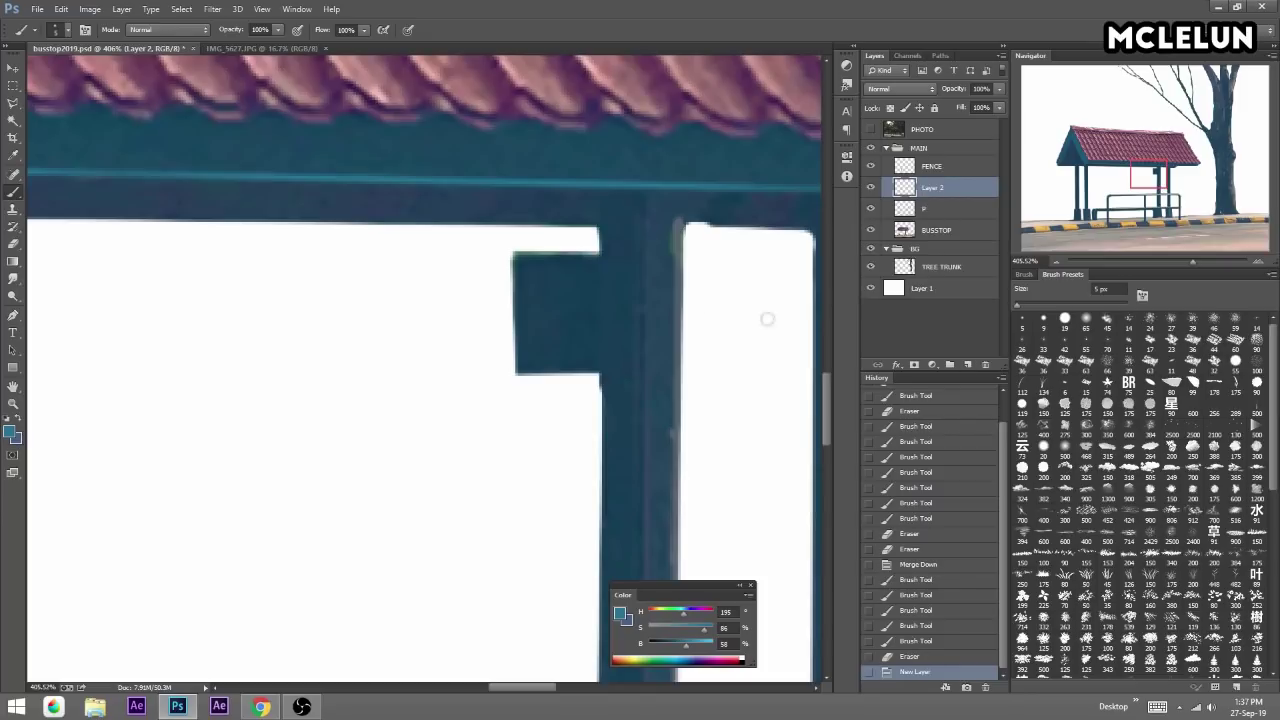
drag(570, 262, 568, 348)
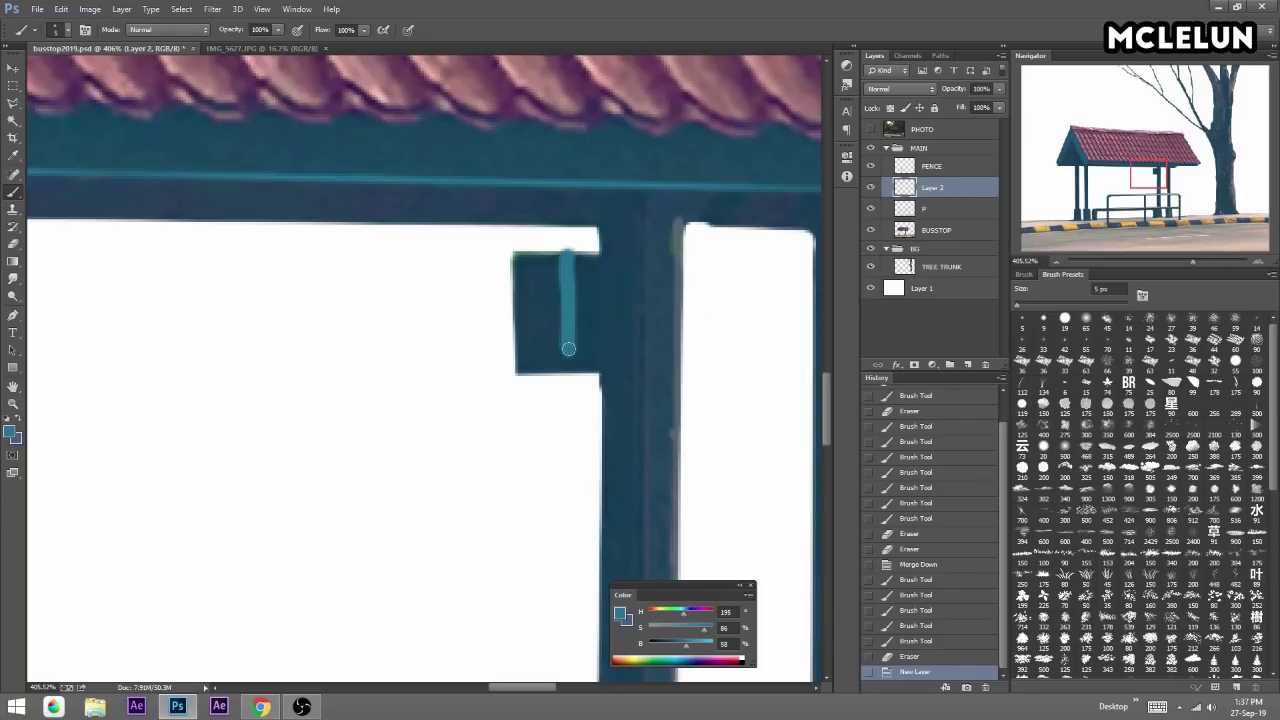
mouse_move(594, 282)
mouse_down()
mouse_move(575, 355)
mouse_move(592, 262)
mouse_move(576, 340)
mouse_up()
drag(983, 129, 957, 122)
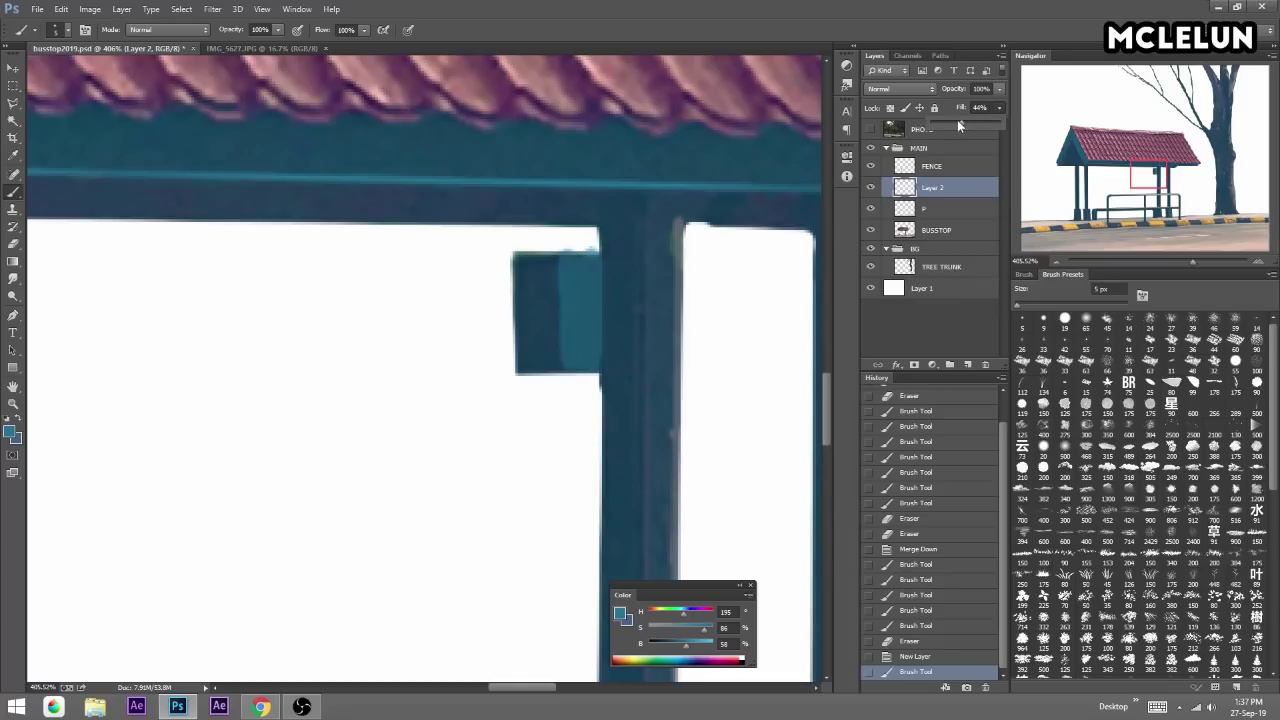
key(e)
mouse_move(617, 249)
mouse_down()
mouse_move(611, 346)
mouse_move(560, 271)
mouse_up()
key(b)
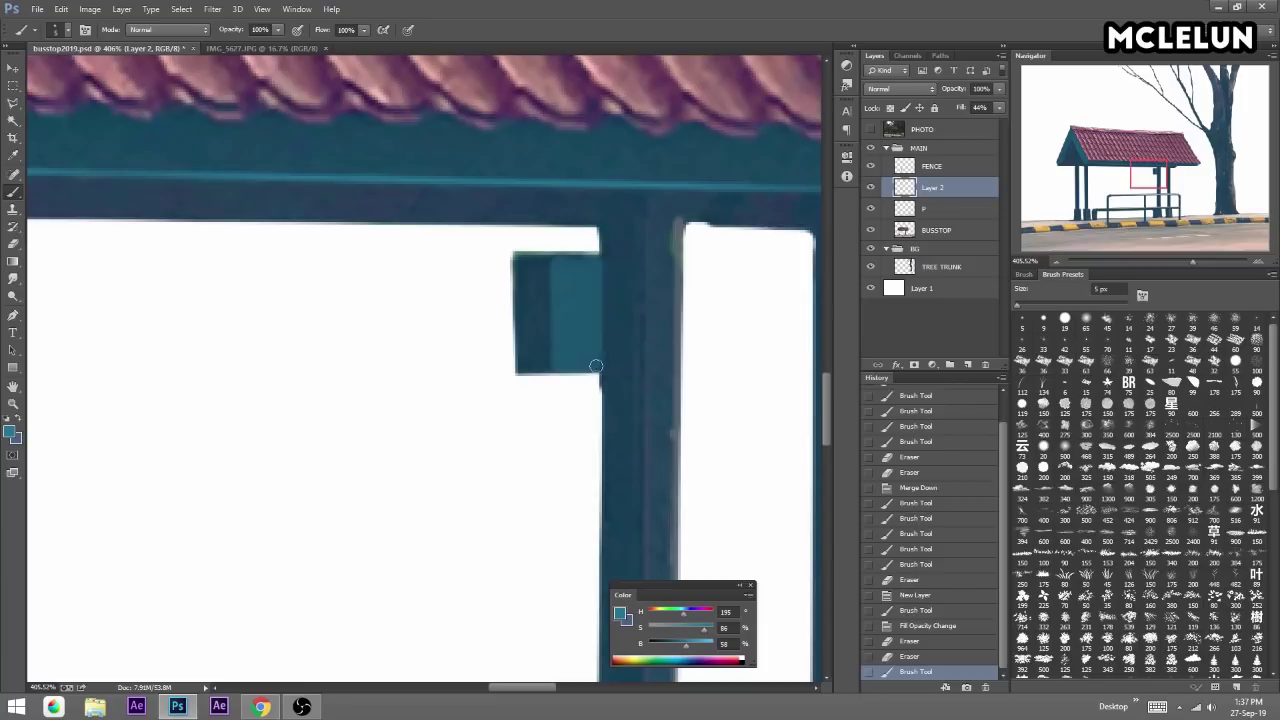
click(595, 366)
key(e)
click(1085, 323)
drag(557, 366, 614, 300)
mouse_move(487, 339)
mouse_down()
mouse_move(500, 257)
mouse_move(557, 471)
mouse_up()
key(b)
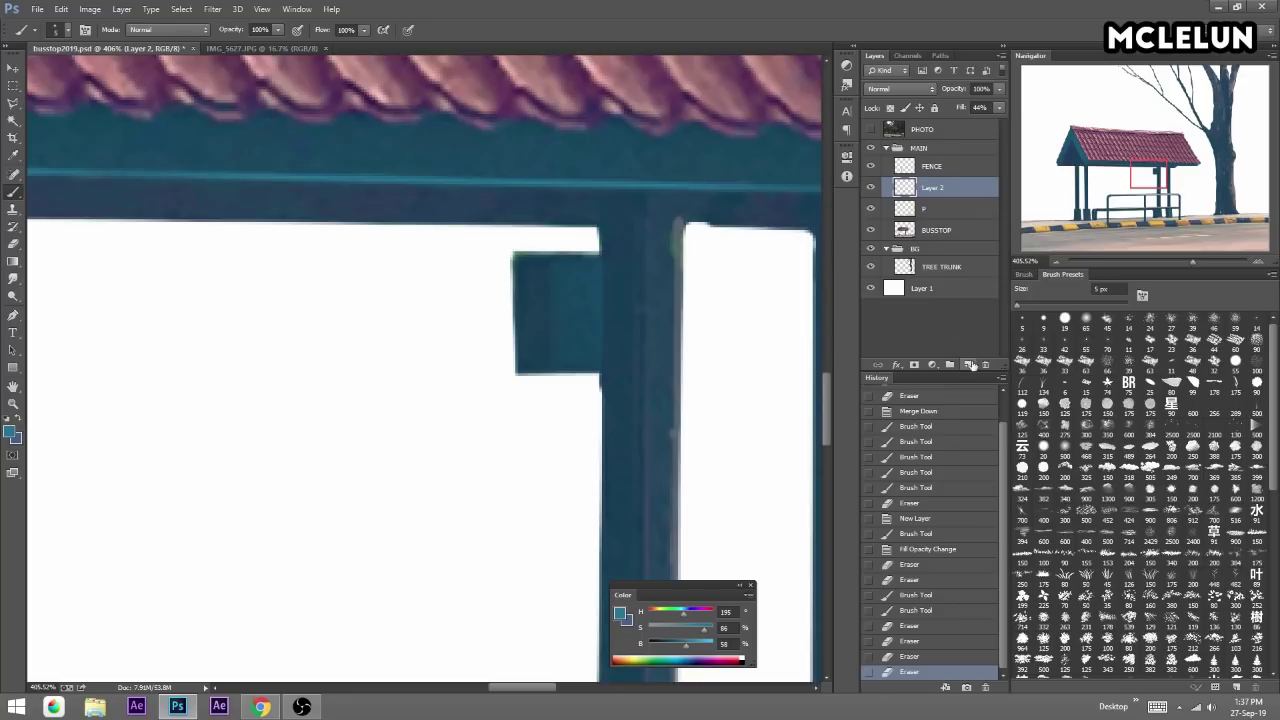
Add another layer and try a thin line down the bracket, then erase it.
click(967, 364)
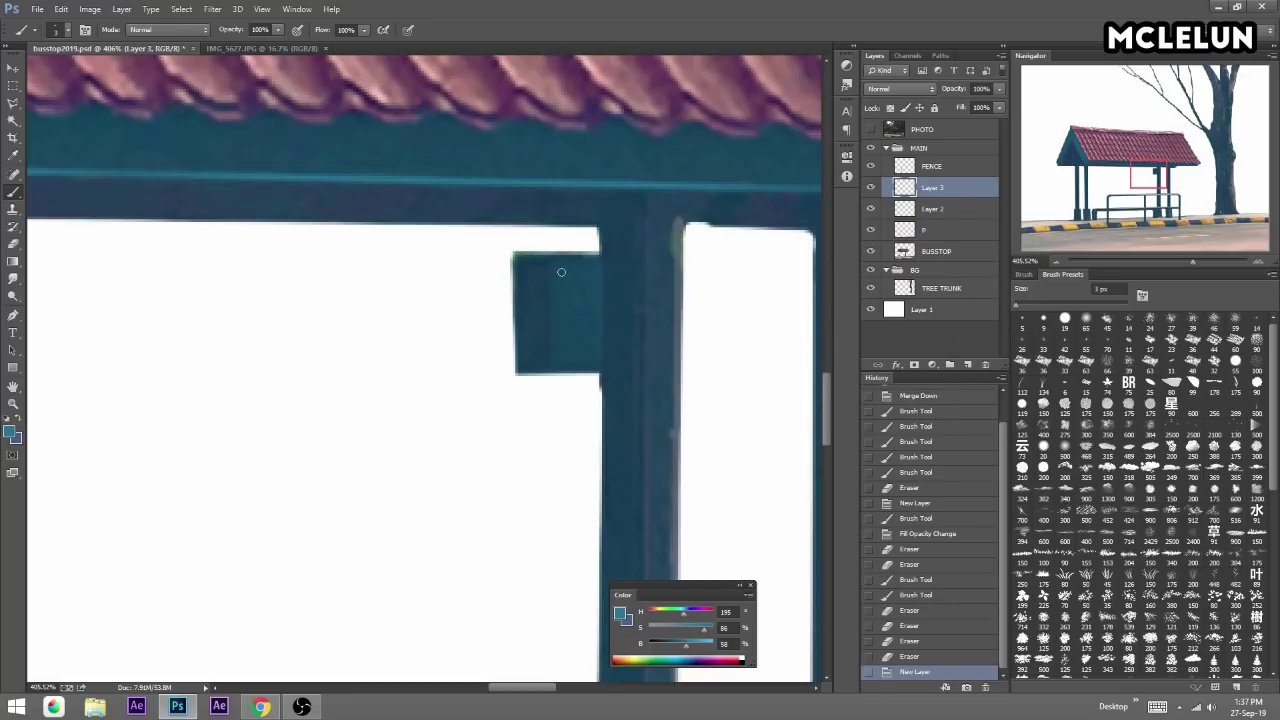
click(550, 262)
shift+click(548, 372)
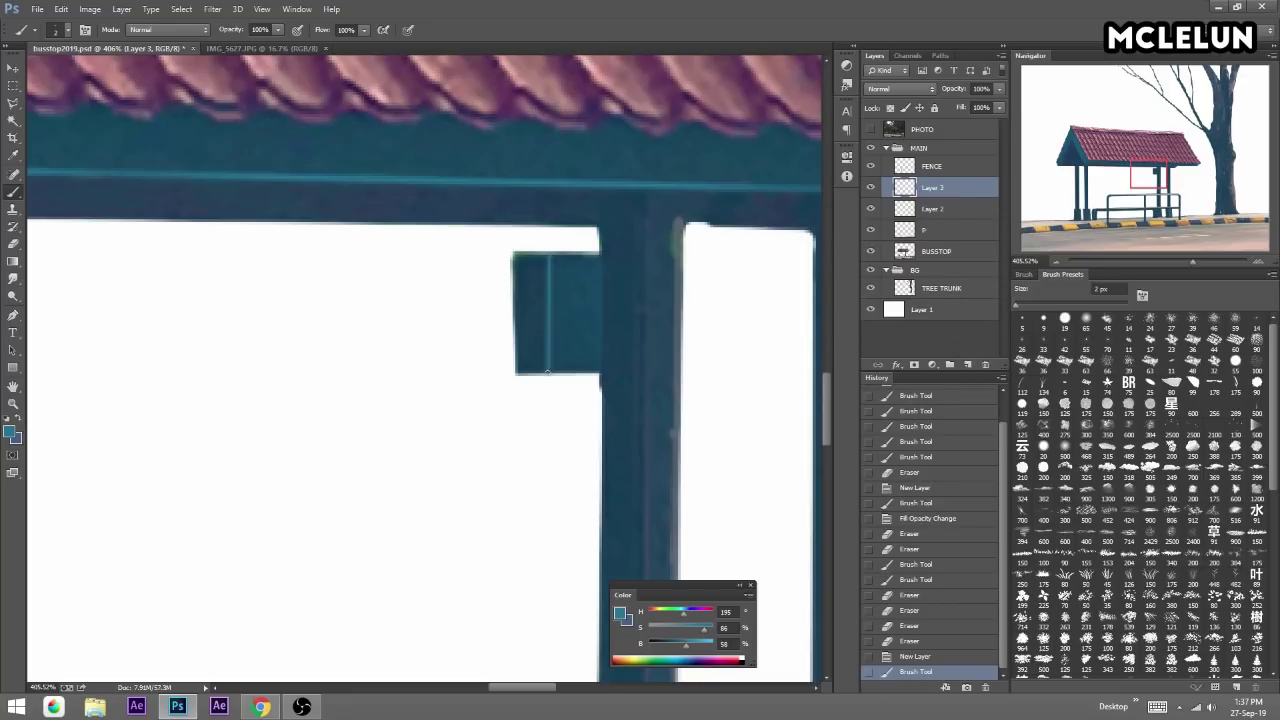
key(e)
click(543, 400)
mouse_move(538, 237)
mouse_down()
mouse_move(529, 423)
mouse_move(529, 171)
mouse_up()
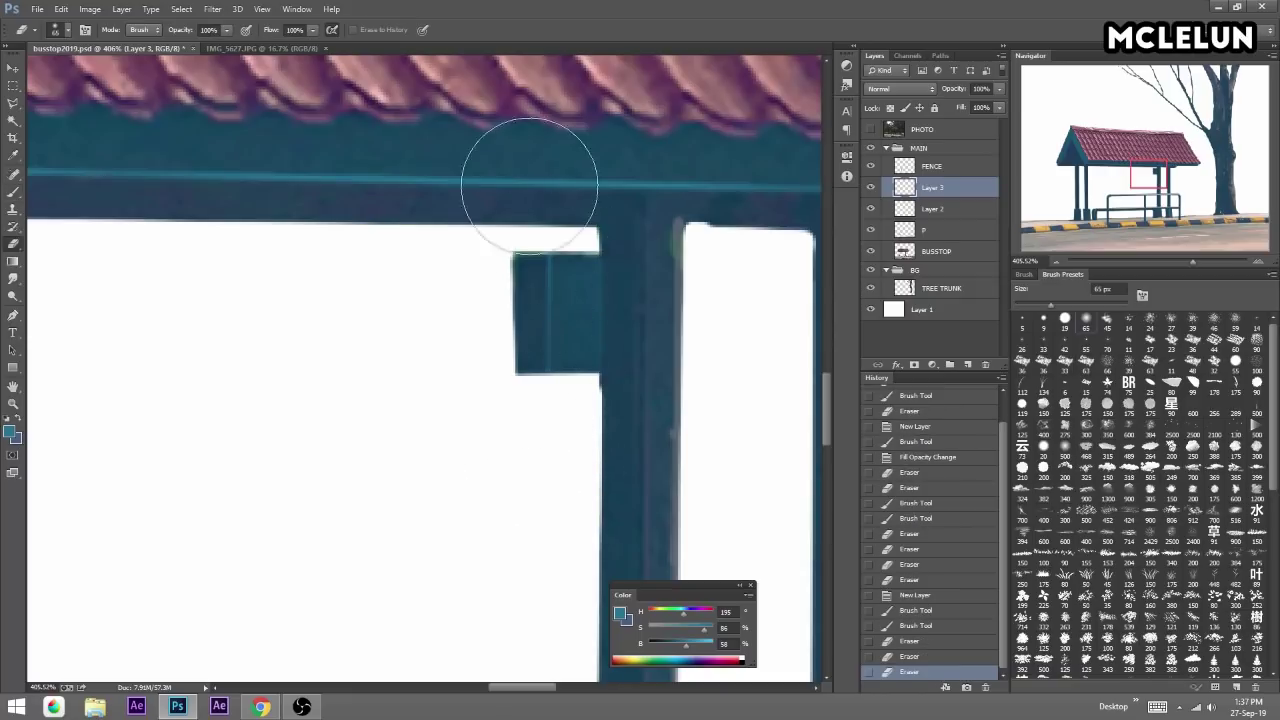
key(b)
Sample a darker teal and paint dark edge lines on the post and pole.
alt+click(718, 217)
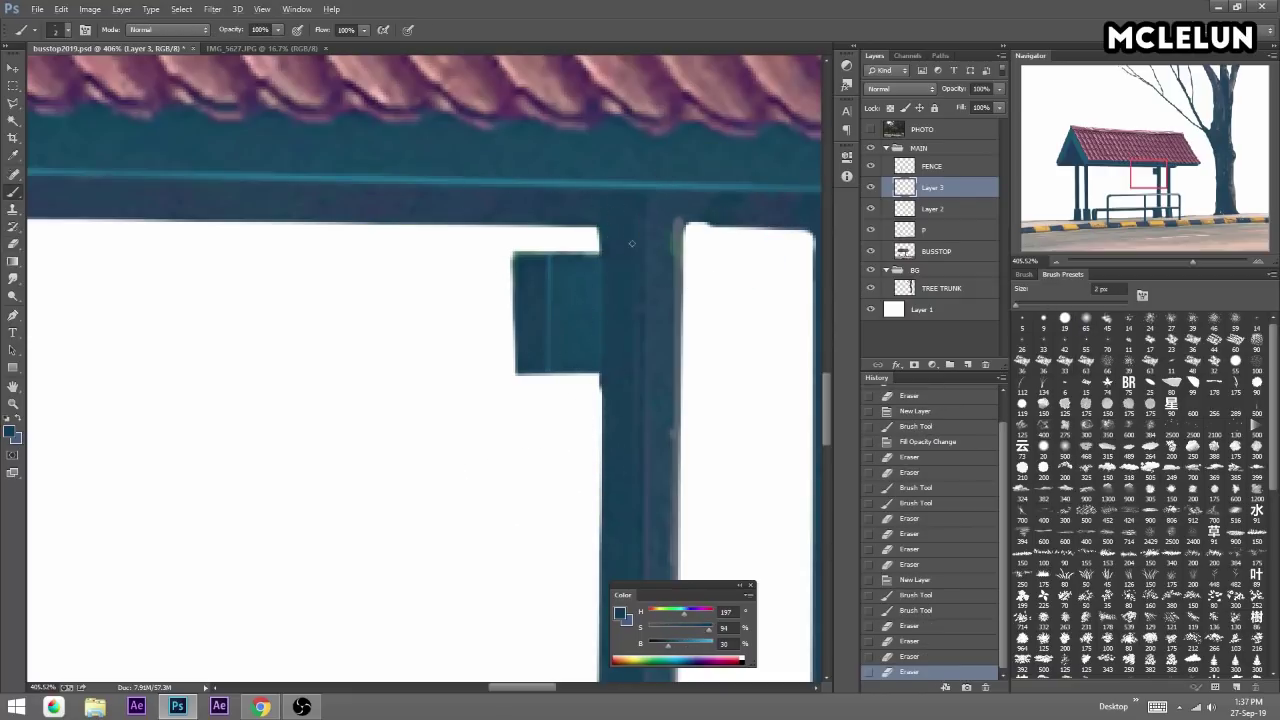
click(601, 226)
shift+click(602, 377)
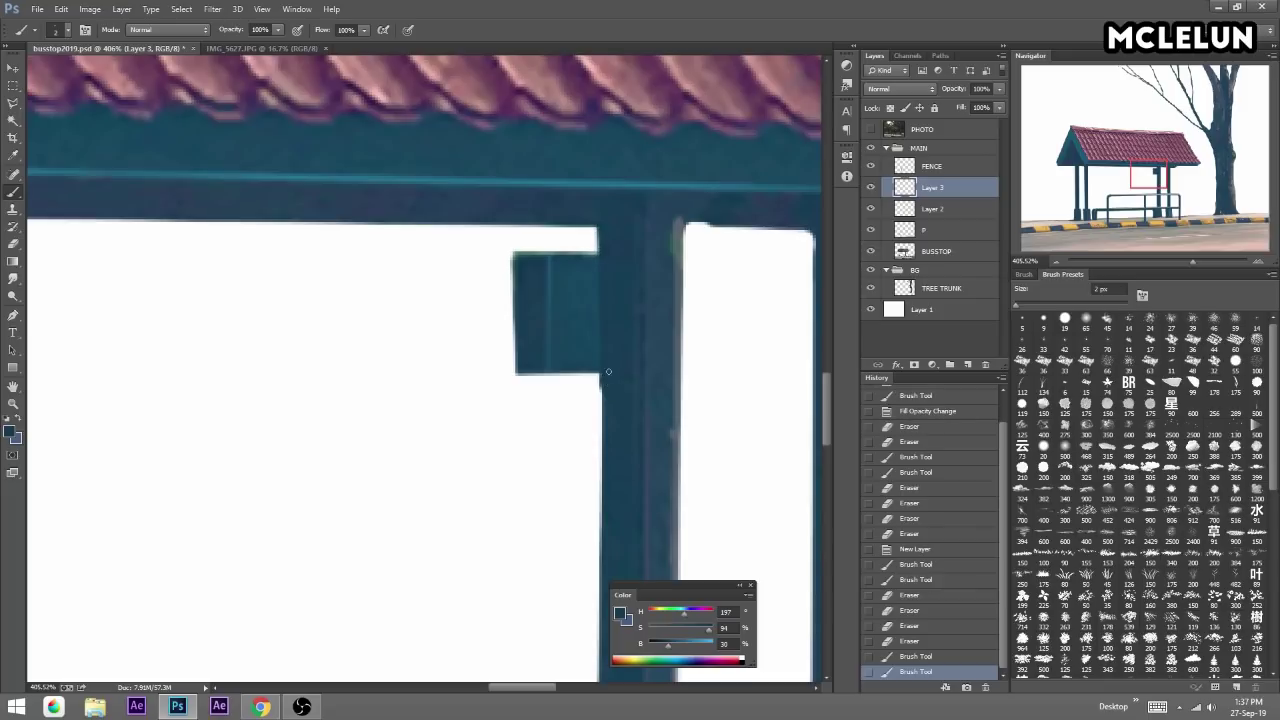
drag(602, 377, 588, 110)
shift+click(577, 360)
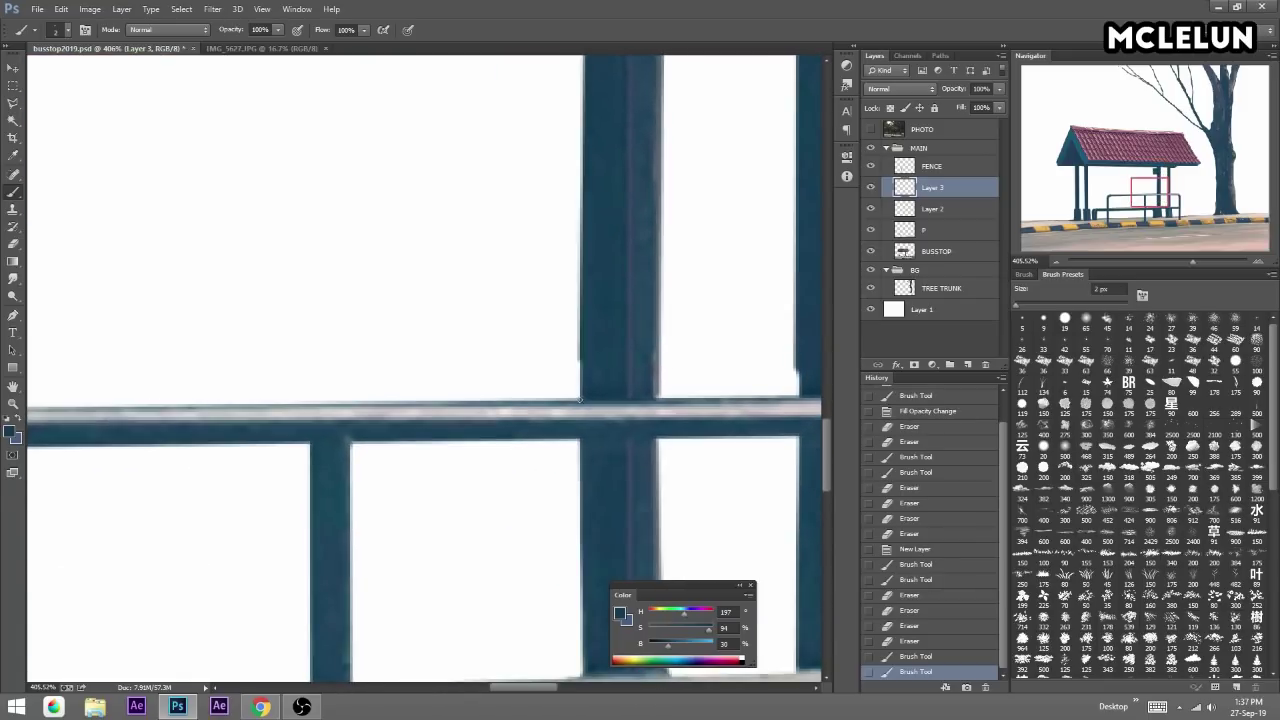
scroll(586, 337, down, 5)
shift+click(579, 492)
drag(579, 492, 517, 596)
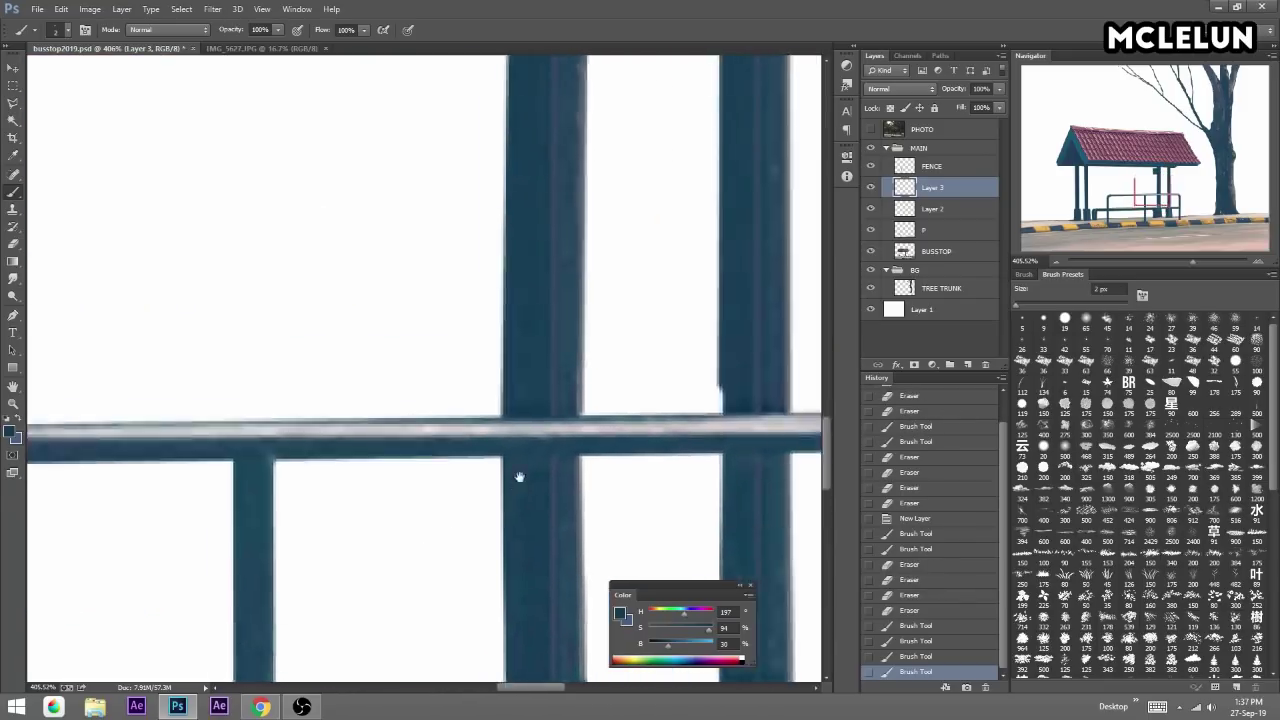
scroll(530, 480, up, 5)
drag(543, 371, 552, 426)
Outline the sign bracket's rectangle with dark teal lines.
click(479, 245)
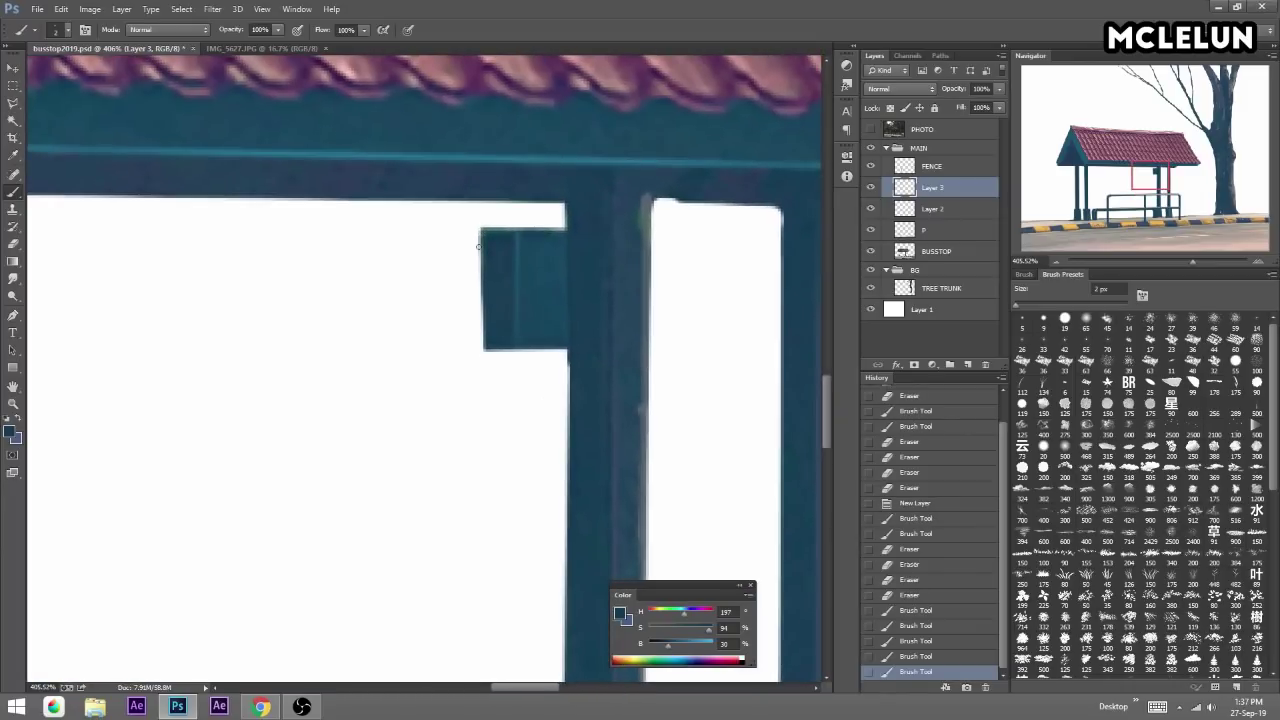
shift+click(483, 352)
shift+click(570, 352)
shift+click(569, 231)
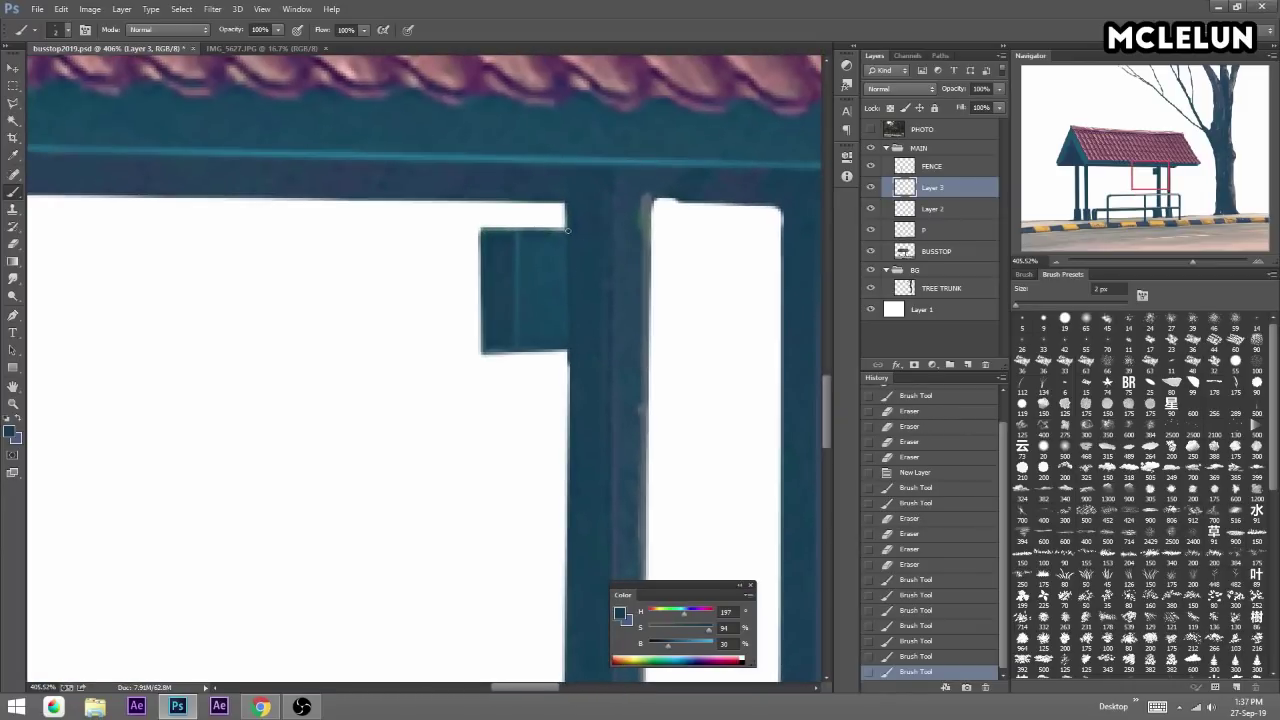
shift+click(476, 230)
Draw a dark line along the right window's top edge.
scroll(615, 195, right, 2)
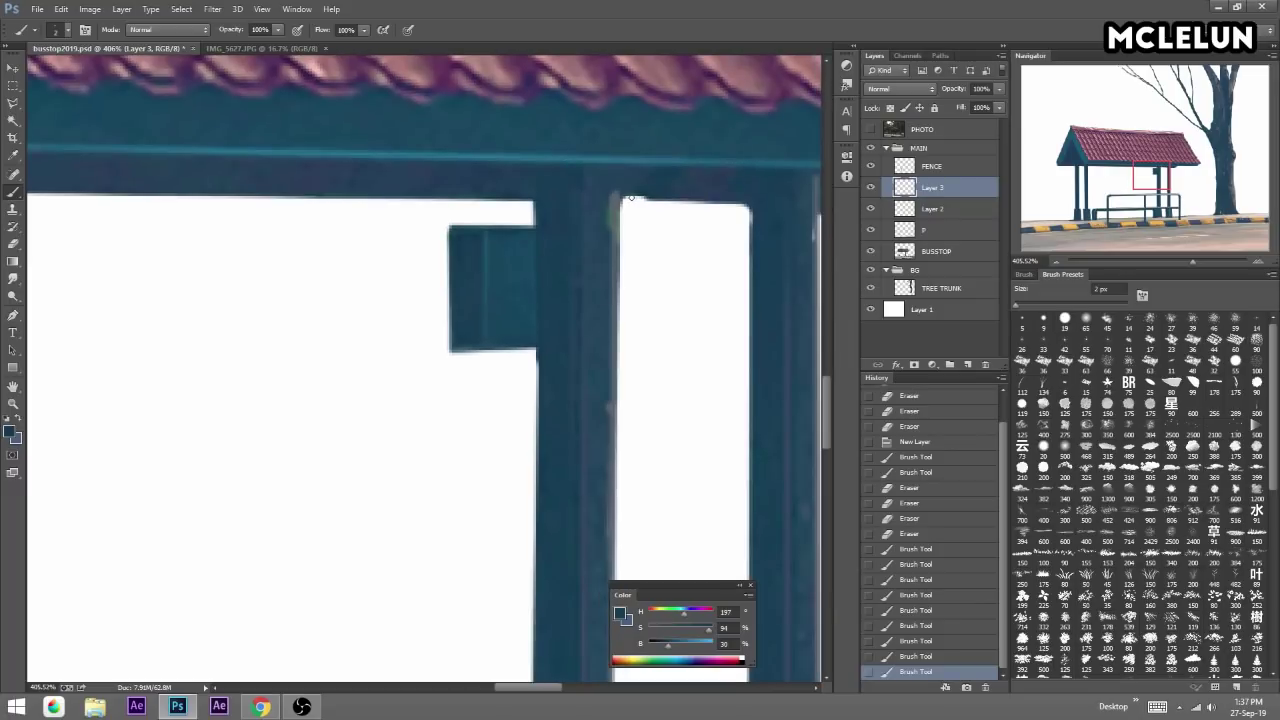
click(615, 197)
shift+click(752, 207)
shift+click(752, 207)
click(751, 185)
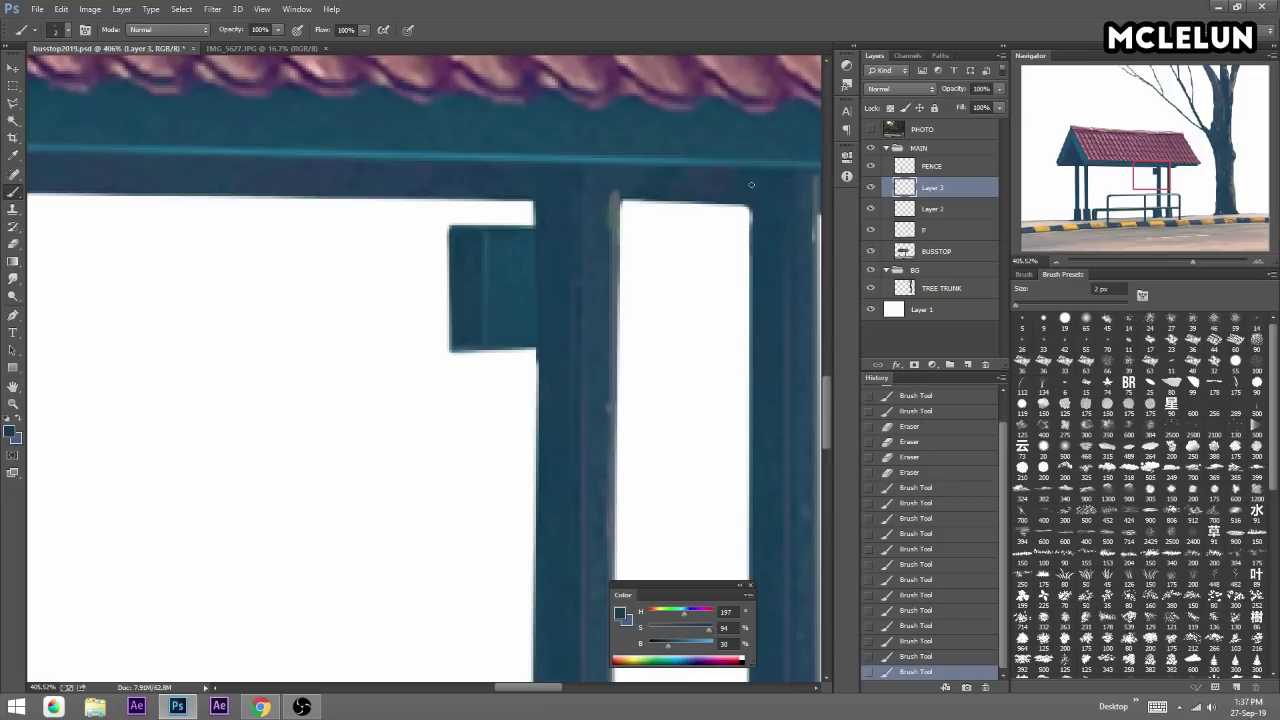
scroll(720, 140, down, 3)
scroll(680, 170, down, 3)
scroll(655, 400, down, 2)
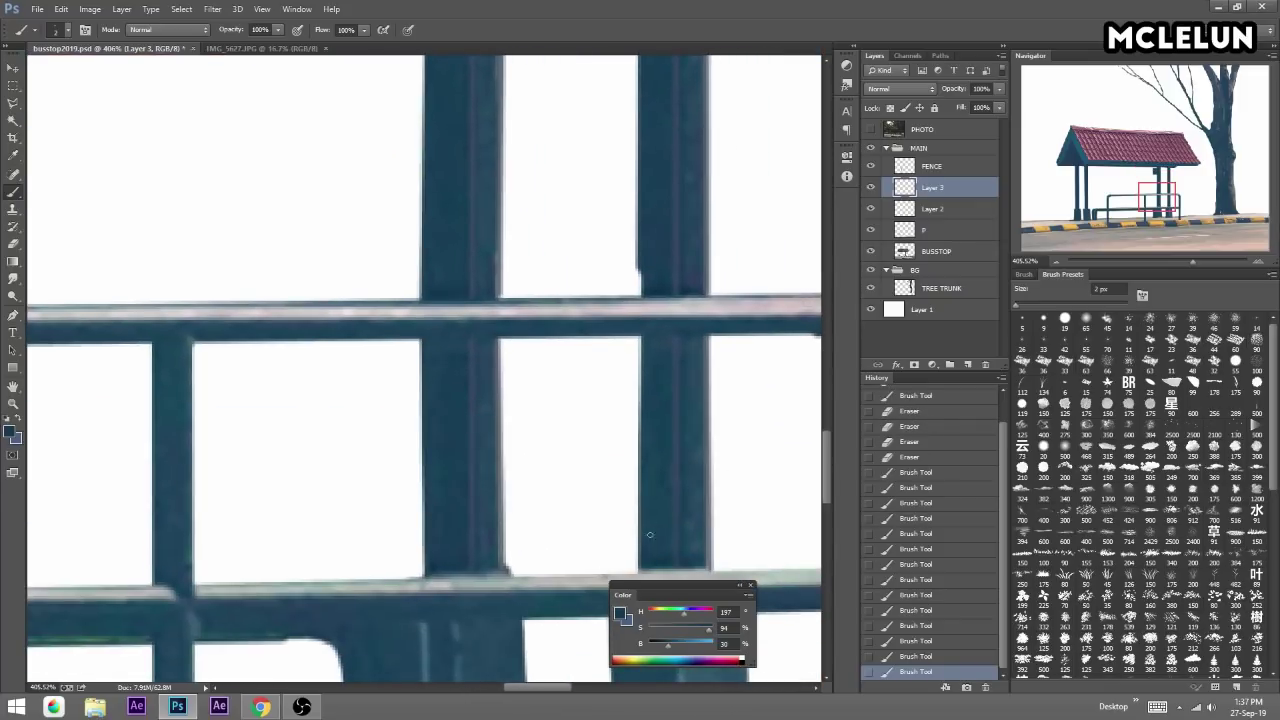
Paint dark vertical lines down the post and column edges, undoing a stray fence-corner line.
shift+click(638, 576)
scroll(649, 463, up, 3)
scroll(657, 317, up, 3)
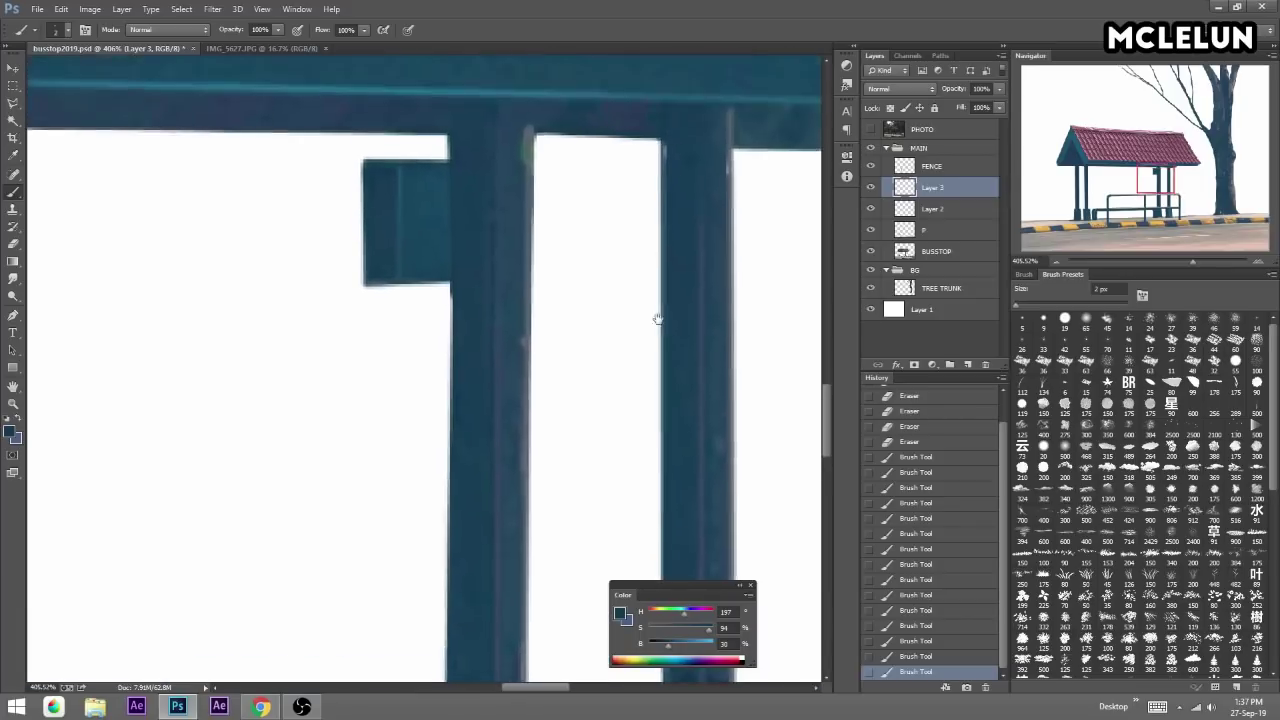
scroll(666, 197, up, 2)
shift+click(663, 165)
scroll(663, 163, up, 1)
scroll(655, 190, right, 1)
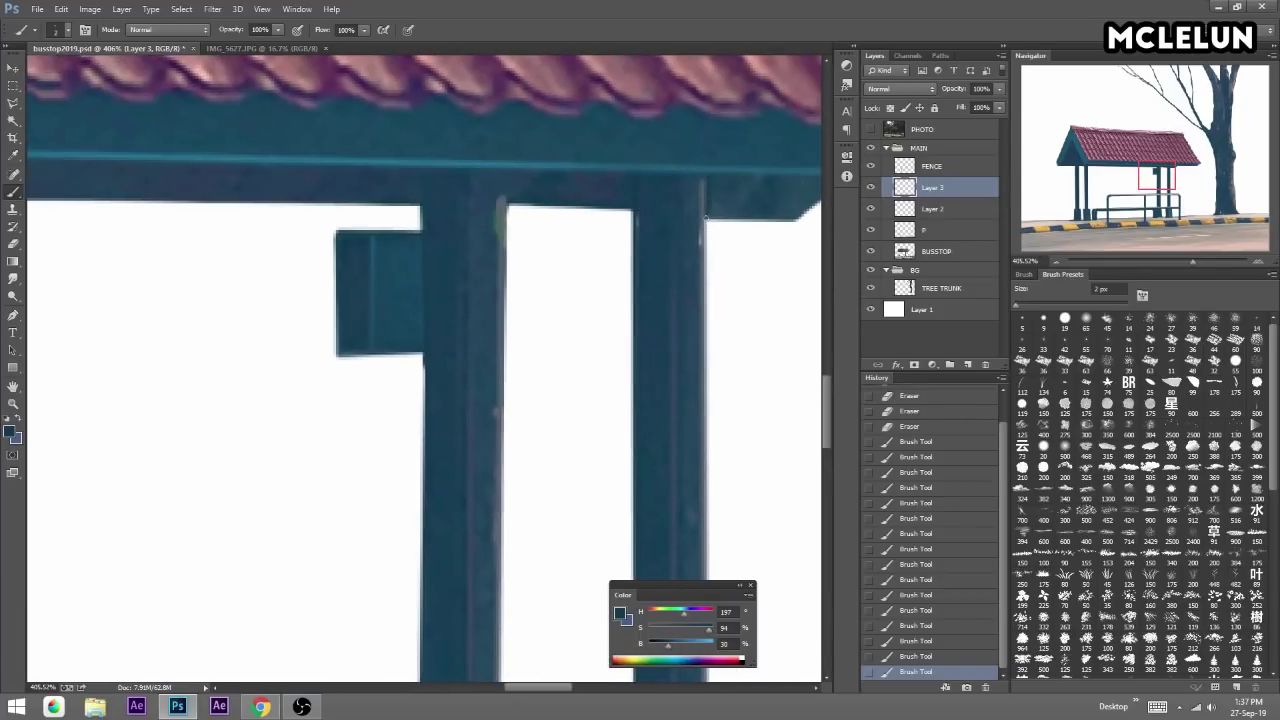
scroll(640, 130, down, 5)
scroll(634, 166, down, 3)
shift+click(635, 419)
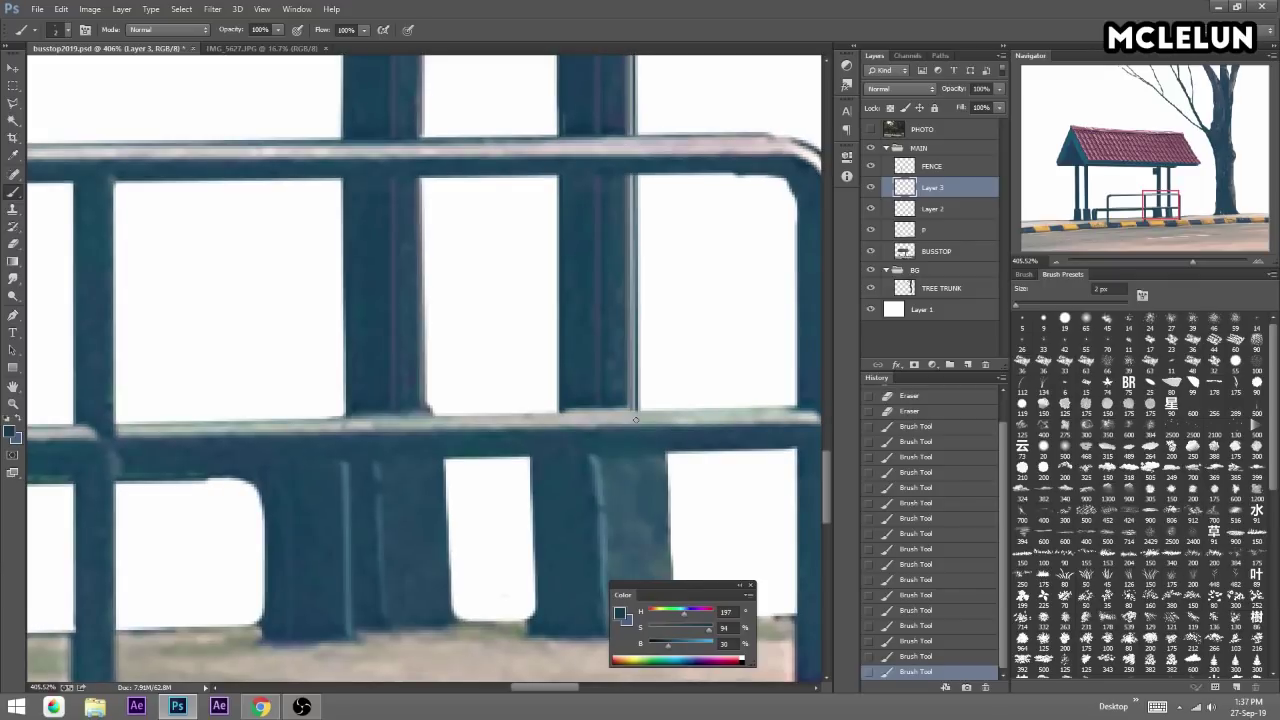
key(ctrl+z)
drag(1192, 261, 1159, 258)
Merge Layer 3 and Layer 2 down into P.
drag(521, 273, 694, 309)
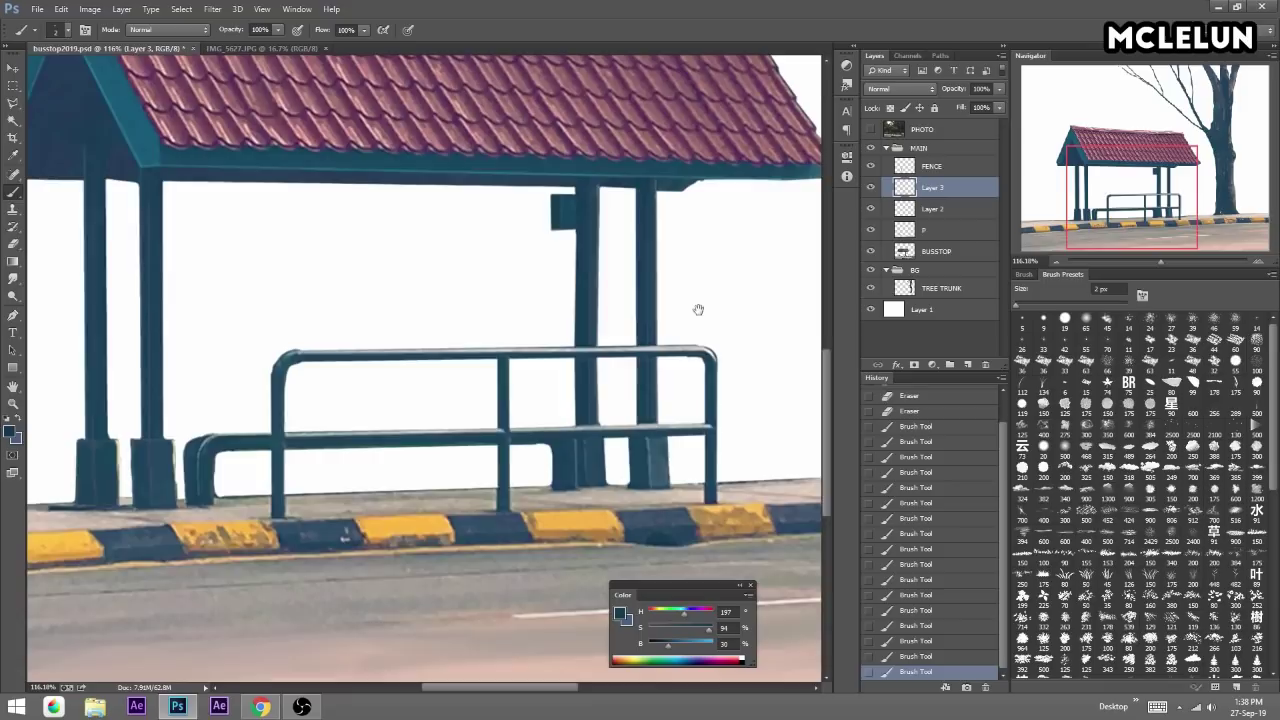
click(948, 205)
key(ctrl+e)
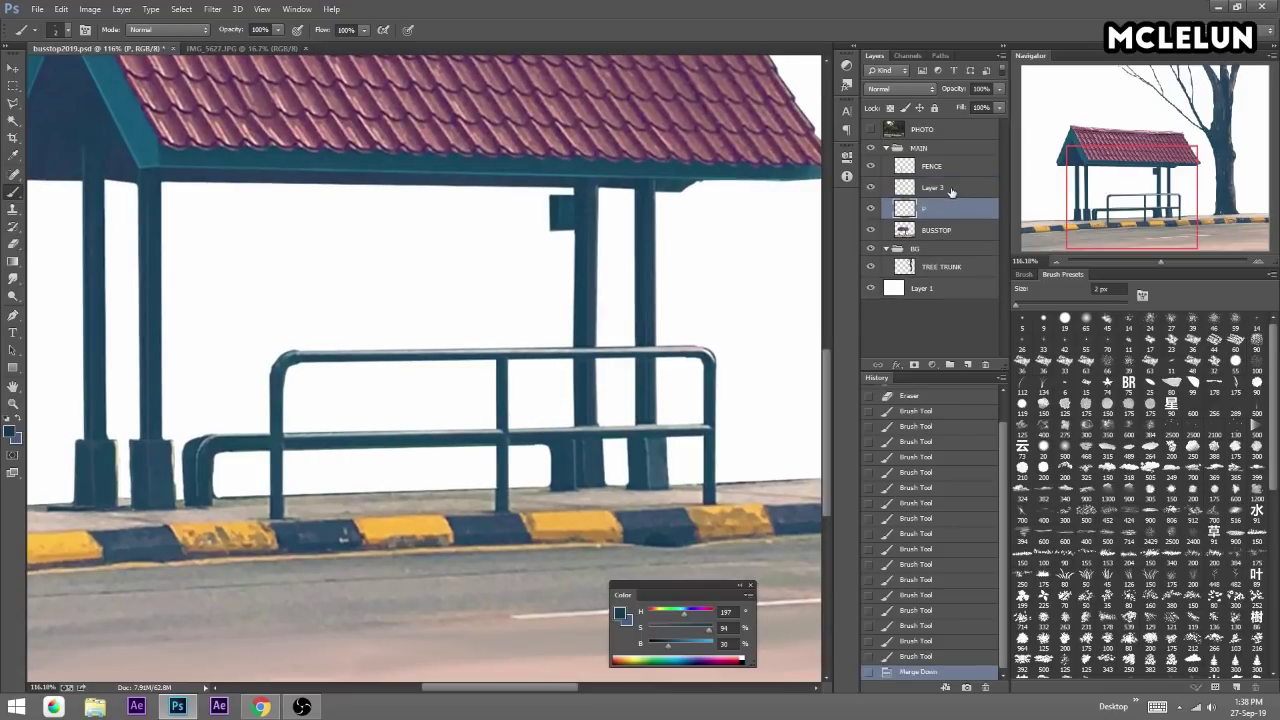
click(903, 187)
key(ctrl+e)
Erase stray dark paint beside the left post bases and sample the post's dark blue.
drag(593, 238, 686, 169)
key(e)
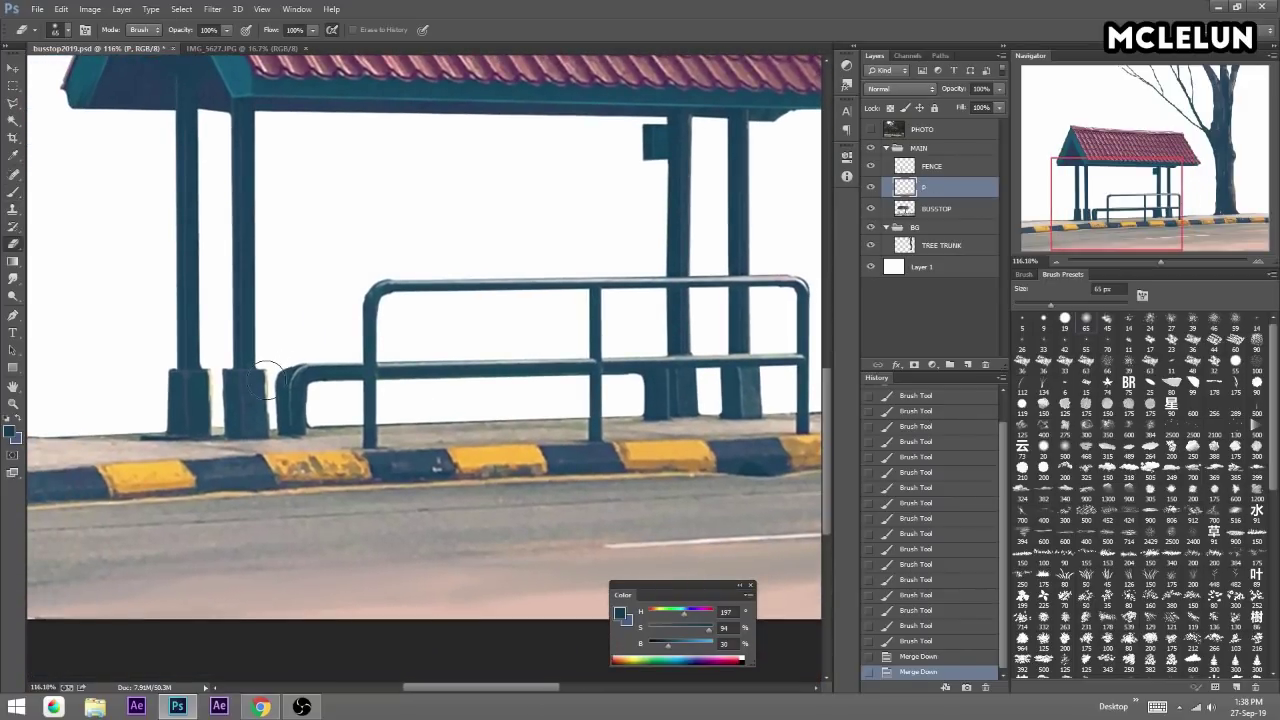
key(bracketleft)
key(bracketleft)
drag(212, 370, 214, 418)
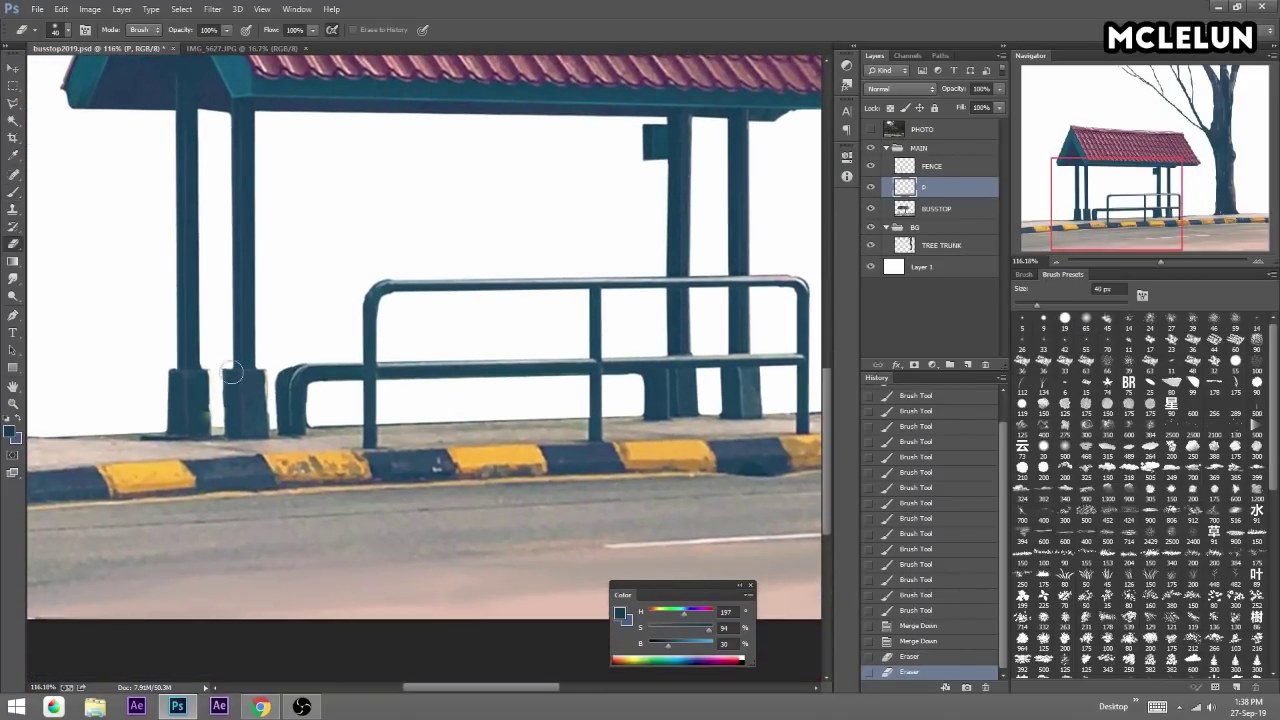
drag(225, 357, 210, 400)
key(b)
alt+click(263, 375)
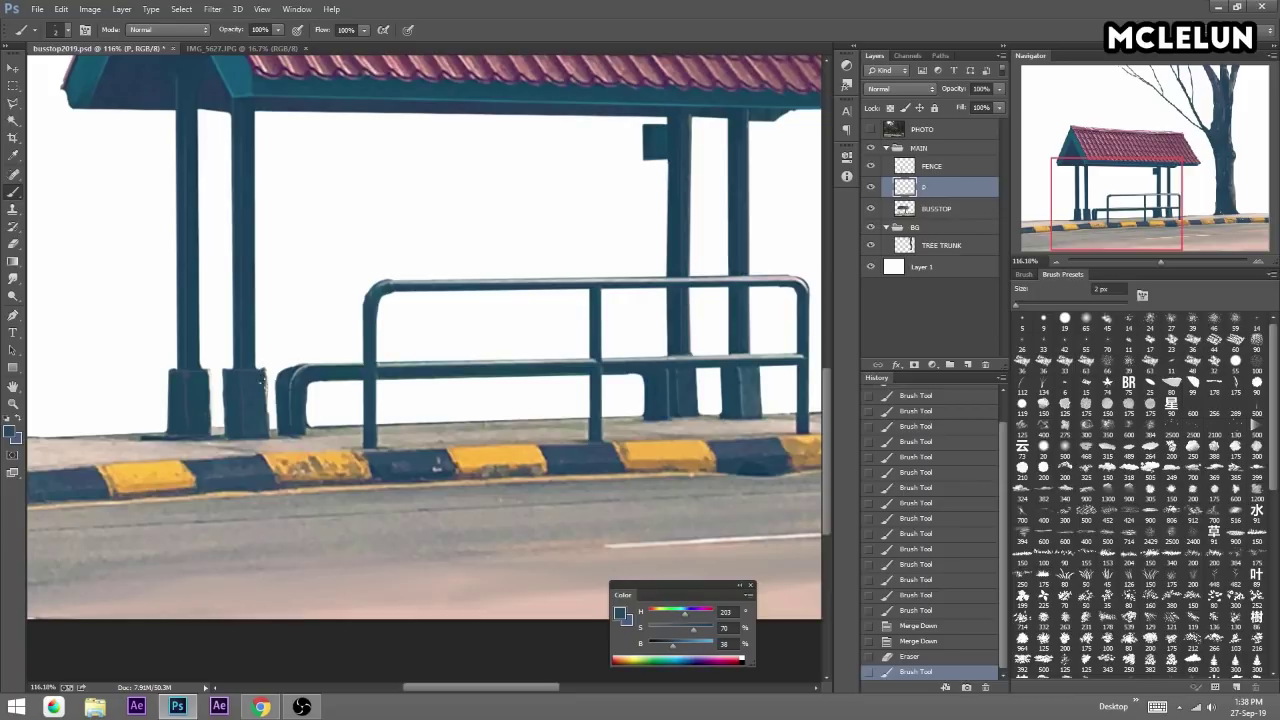
Darken the middle post's right edge and tidy its top with the eraser.
drag(265, 412, 266, 378)
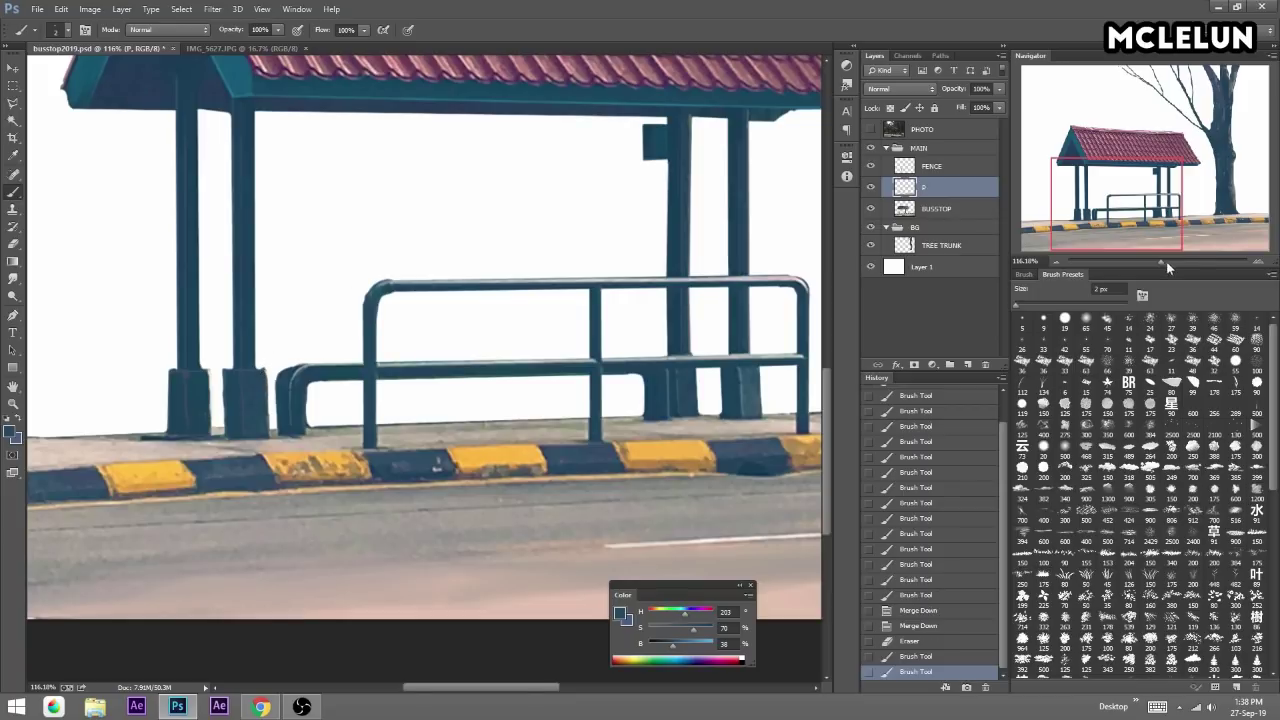
drag(1166, 261, 1192, 261)
key(e)
drag(598, 244, 586, 251)
key(b)
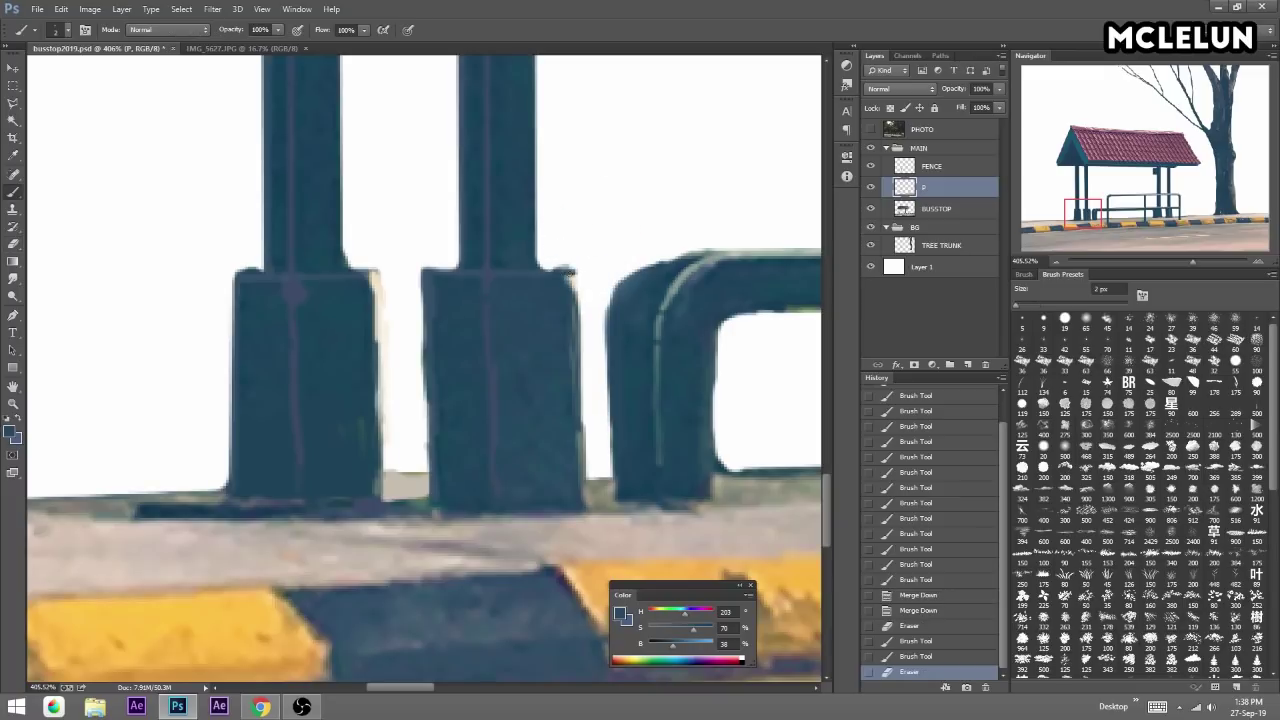
drag(575, 275, 580, 420)
drag(570, 344, 567, 368)
Sample a cream colour and paint a highlight along a fence post on a new layer.
alt+click(377, 278)
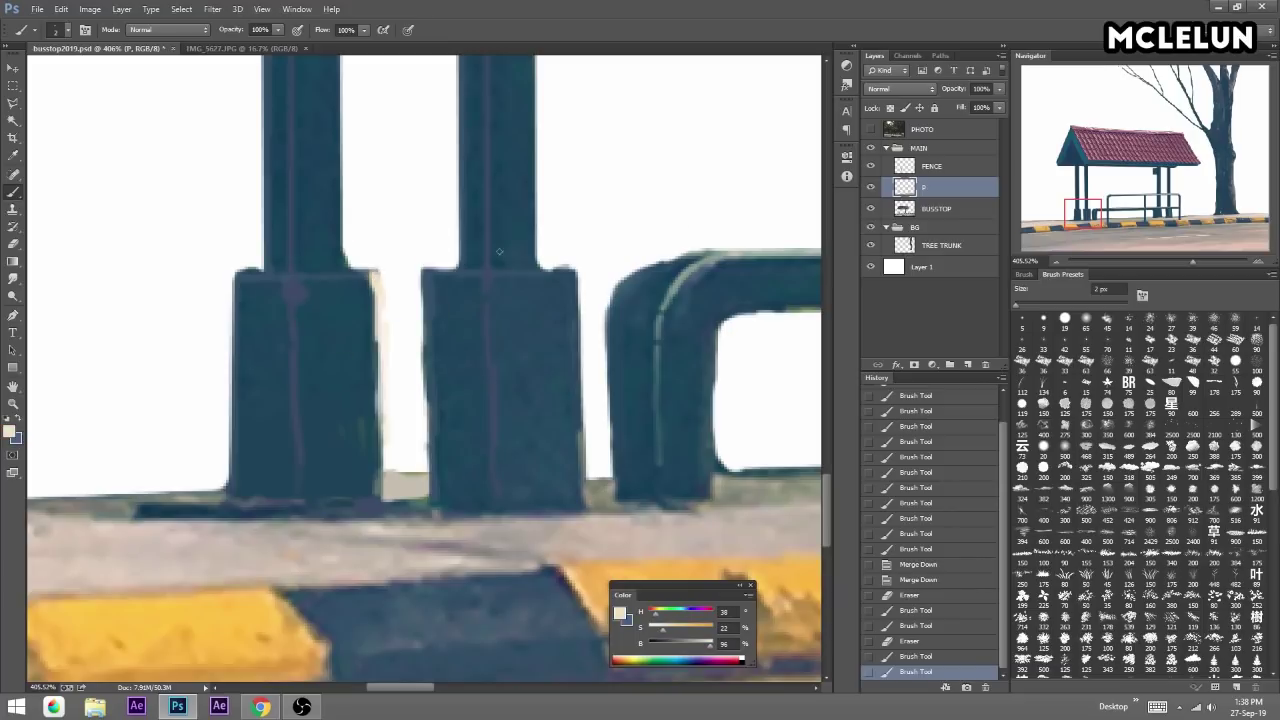
drag(1180, 195, 1167, 208)
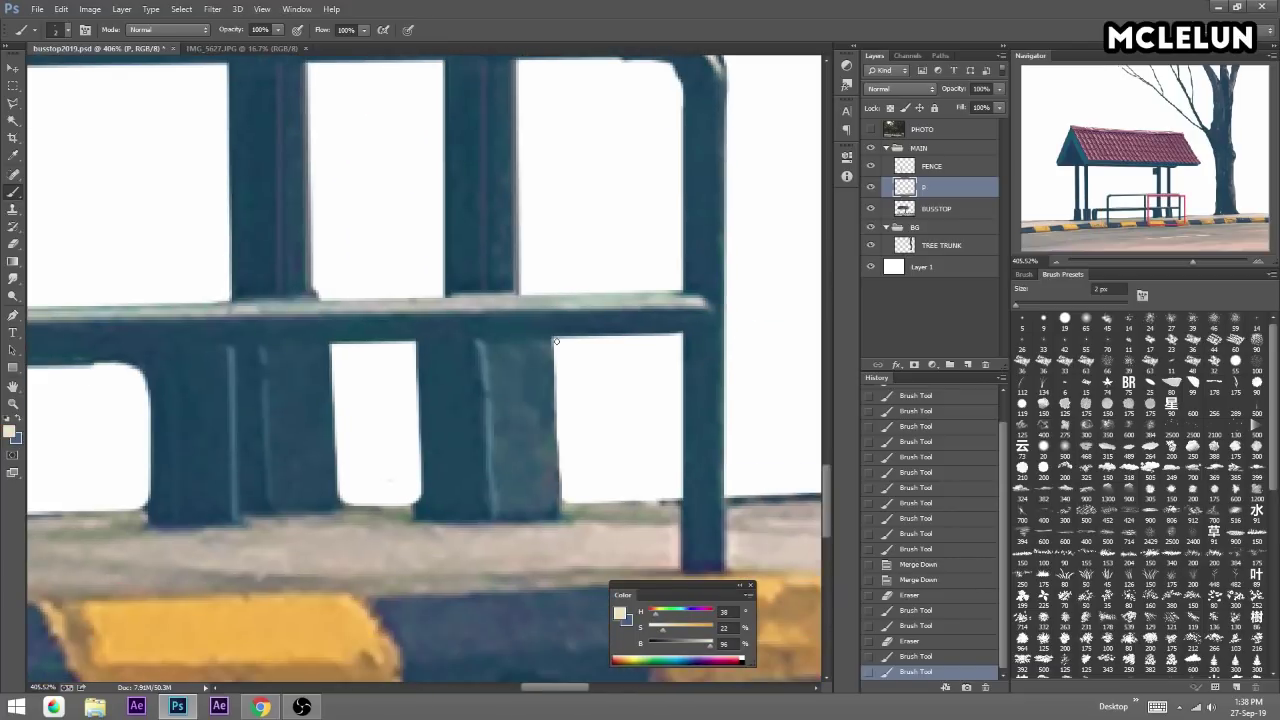
click(950, 364)
drag(559, 513, 561, 492)
Draw straight 3 px cream highlight lines down the shelter post edges.
click(561, 510)
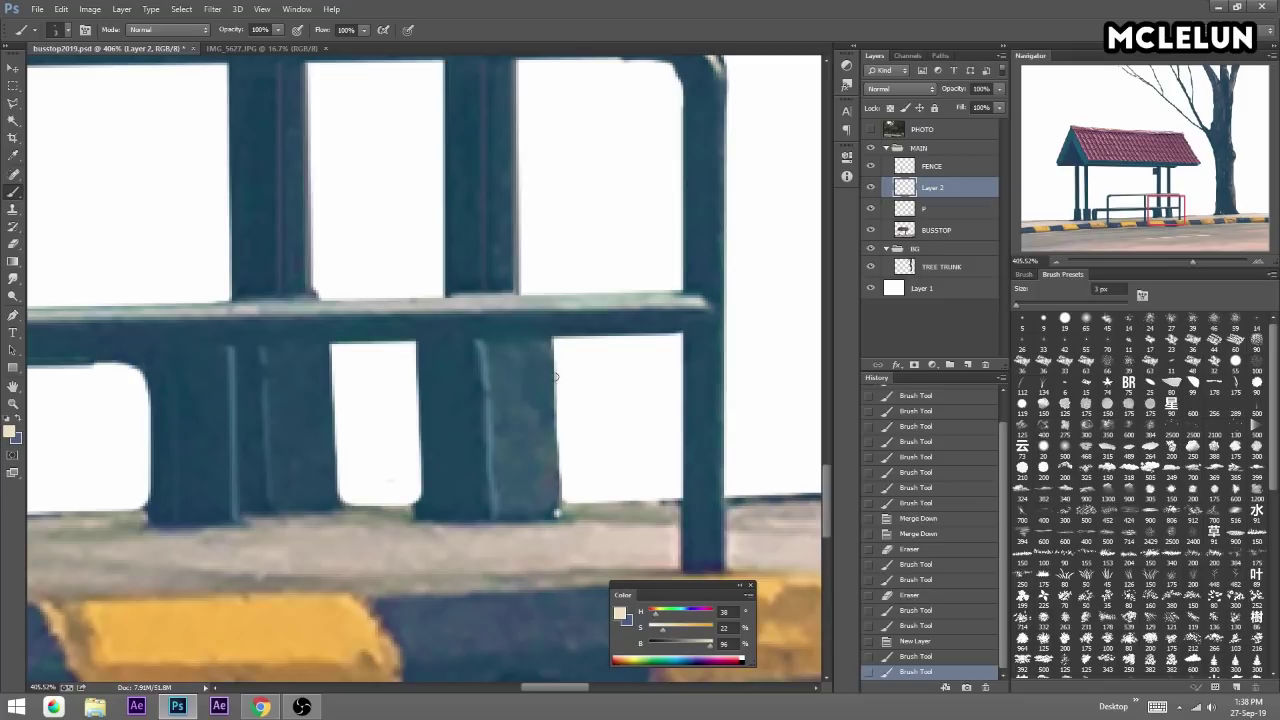
shift+click(552, 341)
click(558, 512)
shift+click(554, 375)
scroll(526, 309, up, 5)
scroll(520, 431, up, 5)
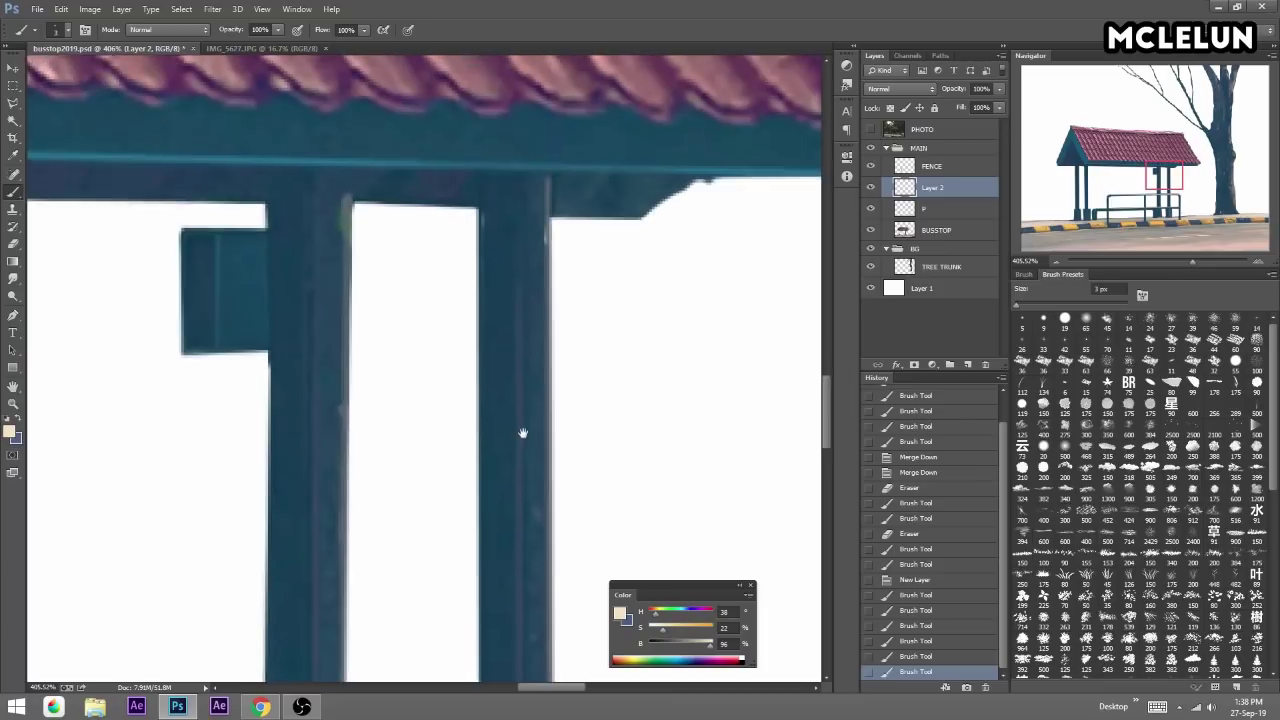
shift+click(553, 172)
Erase the top of the post highlight where it meets the roof.
key(e)
click(557, 143)
click(556, 200)
mouse_move(1194, 262)
mouse_down()
mouse_move(1163, 260)
mouse_move(1194, 262)
mouse_up()
Dab a cream highlight on the fence and erase a stray highlight stroke.
key(b)
click(390, 215)
mouse_move(356, 404)
mouse_down()
mouse_move(381, 184)
mouse_move(463, 283)
mouse_up()
scroll(381, 184, down, 5)
key(e)
drag(557, 171, 540, 215)
mouse_move(520, 94)
mouse_down()
mouse_move(459, 300)
mouse_move(523, 194)
mouse_up()
Paint a light line along the central opening's left edge, replacing a misplaced one.
key(b)
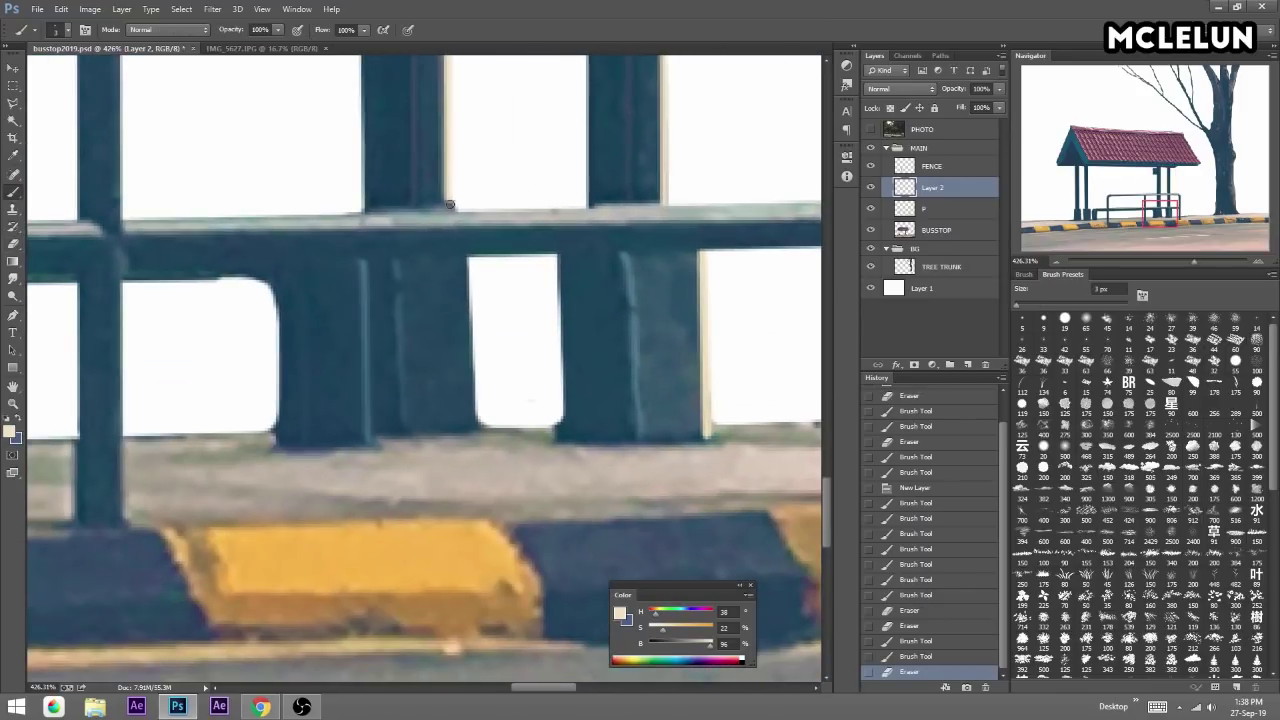
click(455, 207)
shift+click(476, 430)
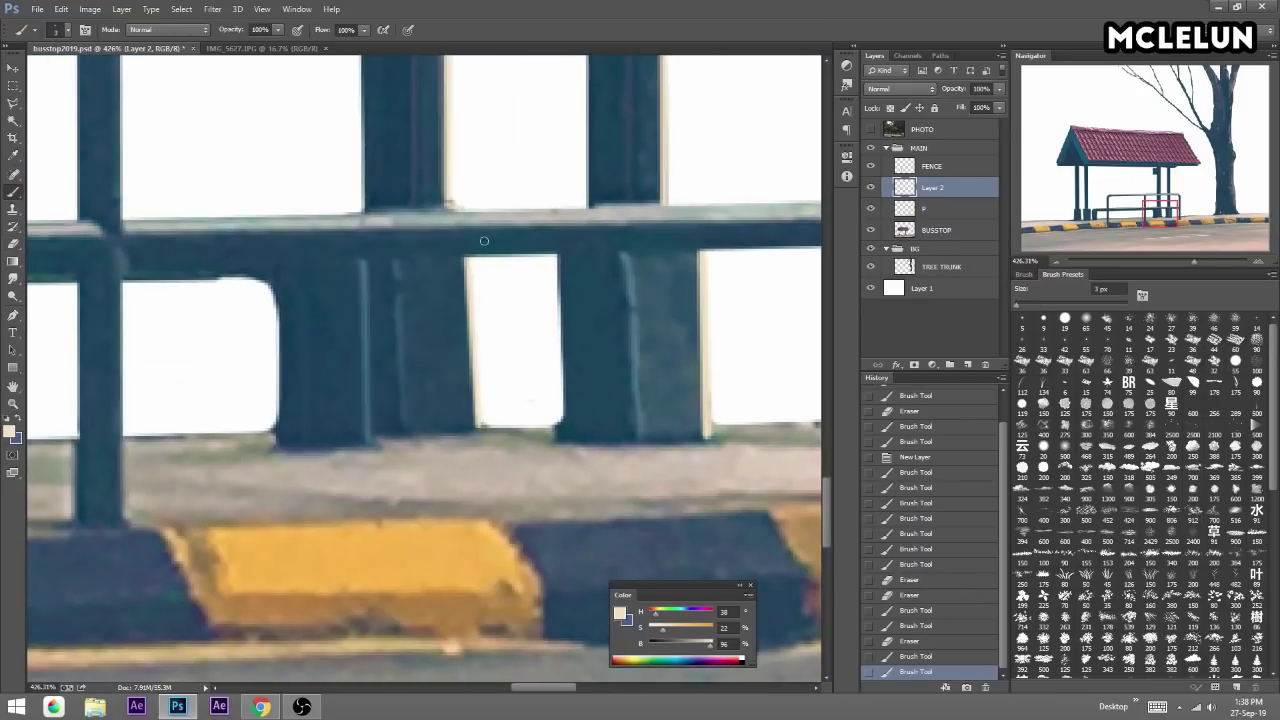
key(e)
drag(495, 450, 495, 235)
key(b)
click(463, 399)
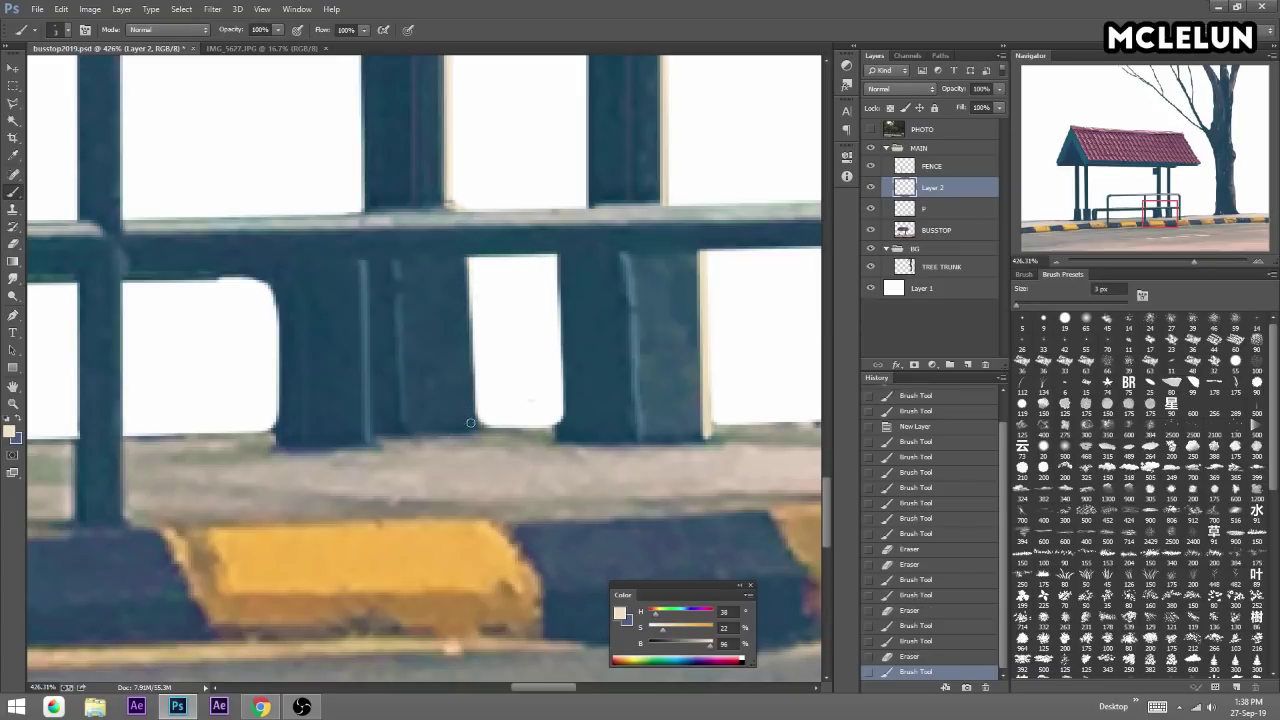
drag(470, 423, 470, 258)
Highlight the right edges of the left and middle posts in cream, undoing one stray stroke.
drag(1066, 214, 1007, 207)
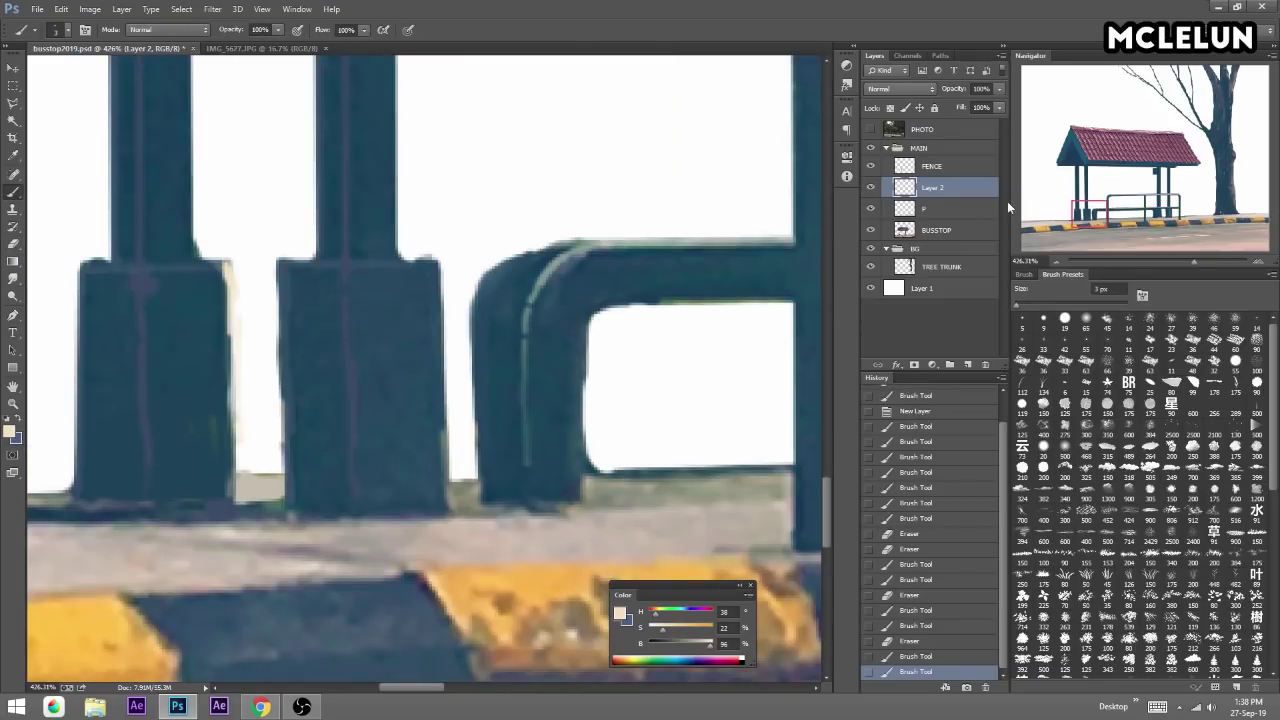
drag(232, 496, 232, 264)
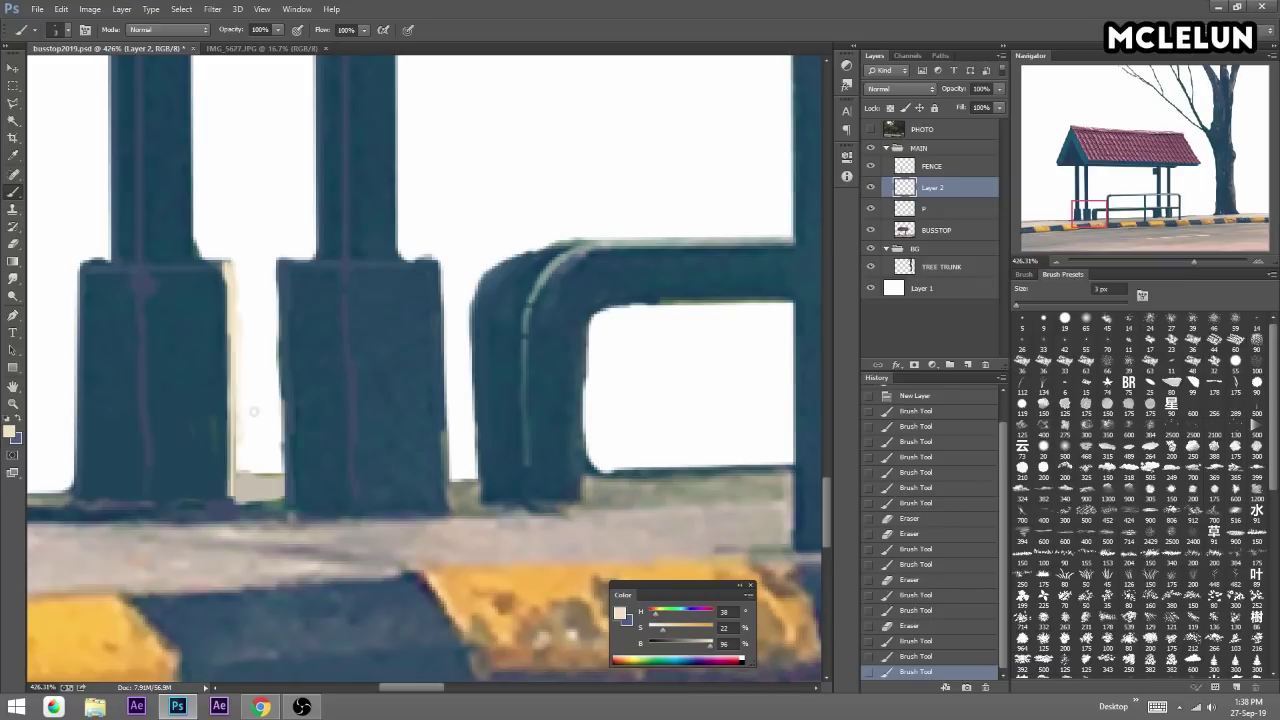
drag(445, 262, 448, 510)
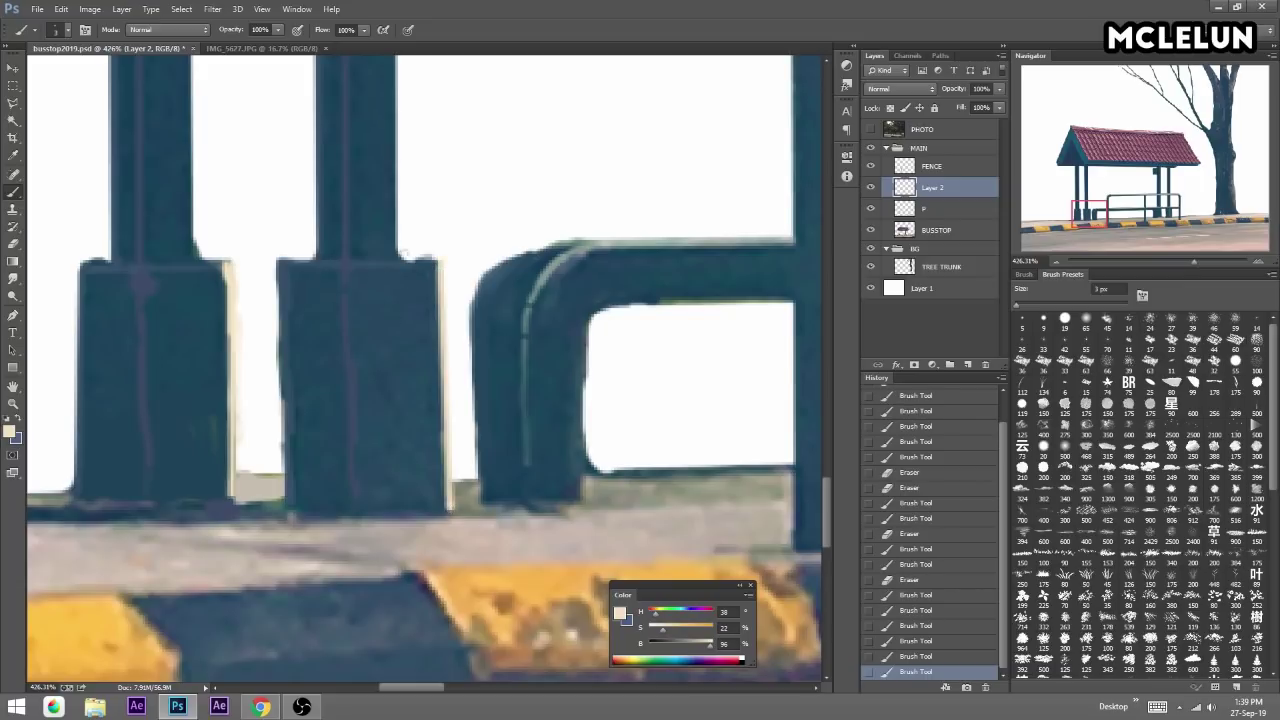
drag(326, 238, 466, 468)
scroll(366, 457, up, 3)
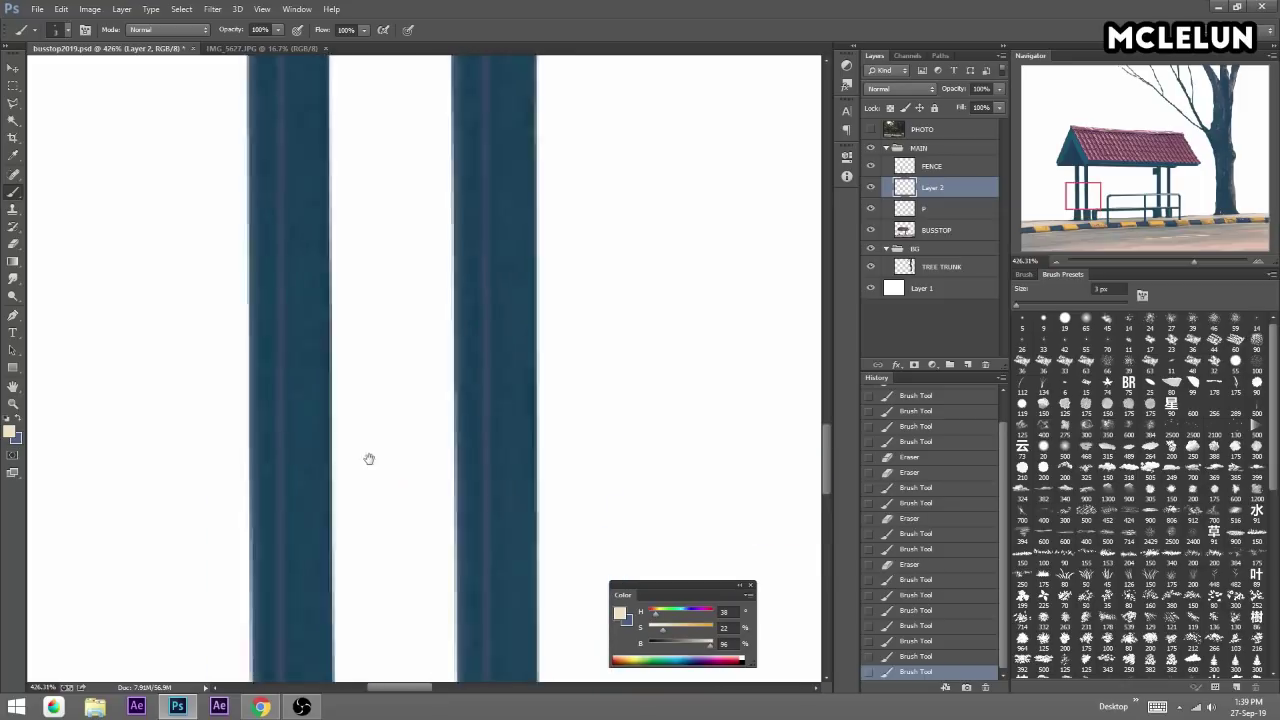
scroll(366, 457, up, 3)
shift+click(351, 172)
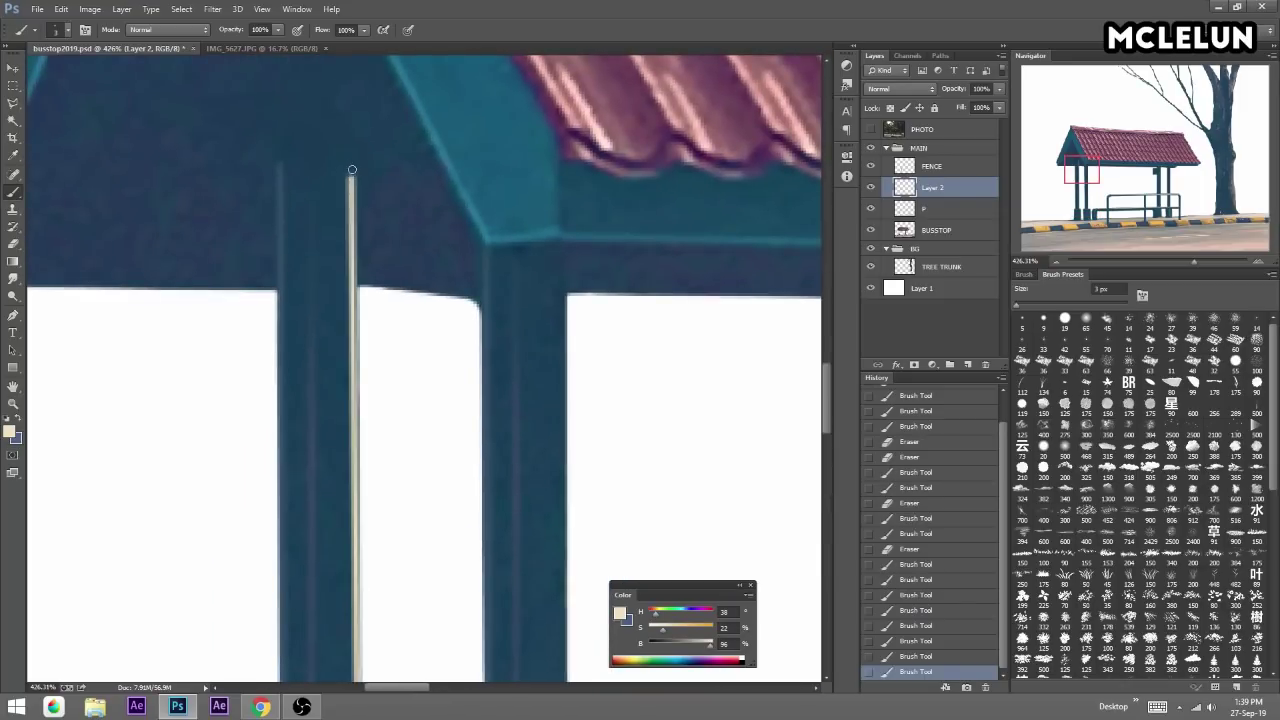
key(ctrl+z)
Draw a cream highlight up another post edge and trim its top under the roof.
scroll(357, 380, down, 5)
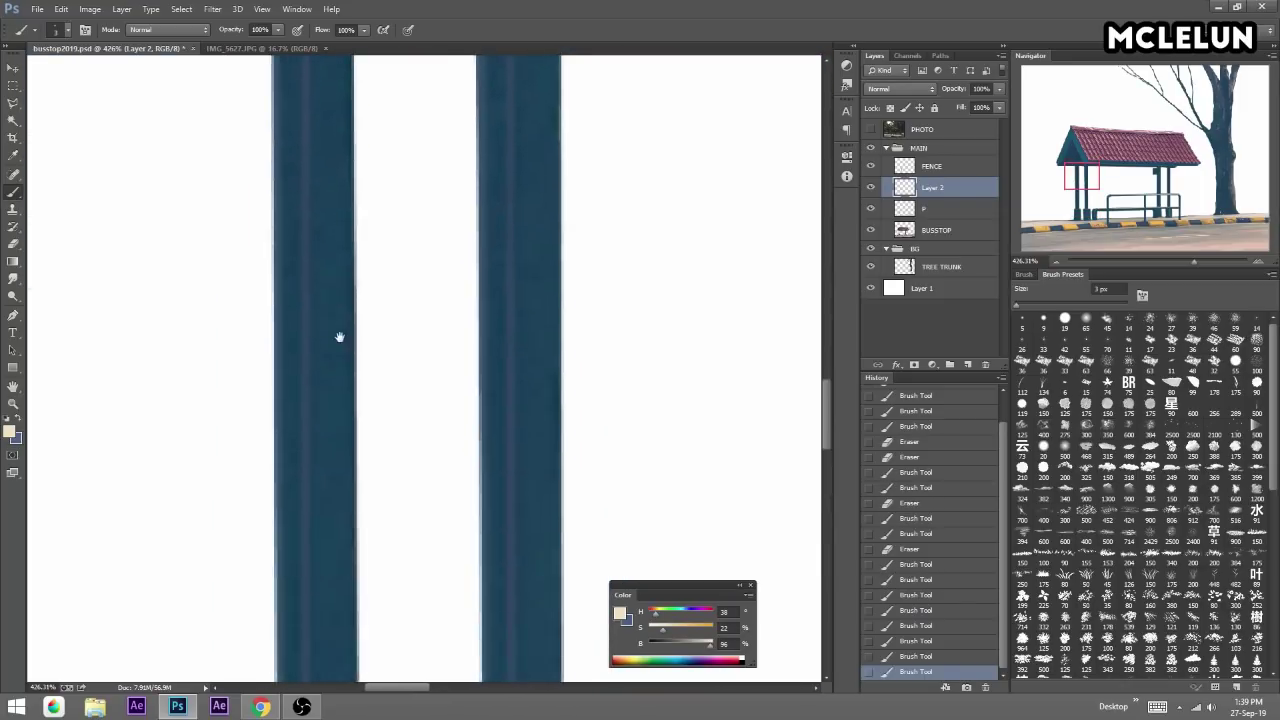
drag(363, 283, 370, 268)
shift+click(371, 512)
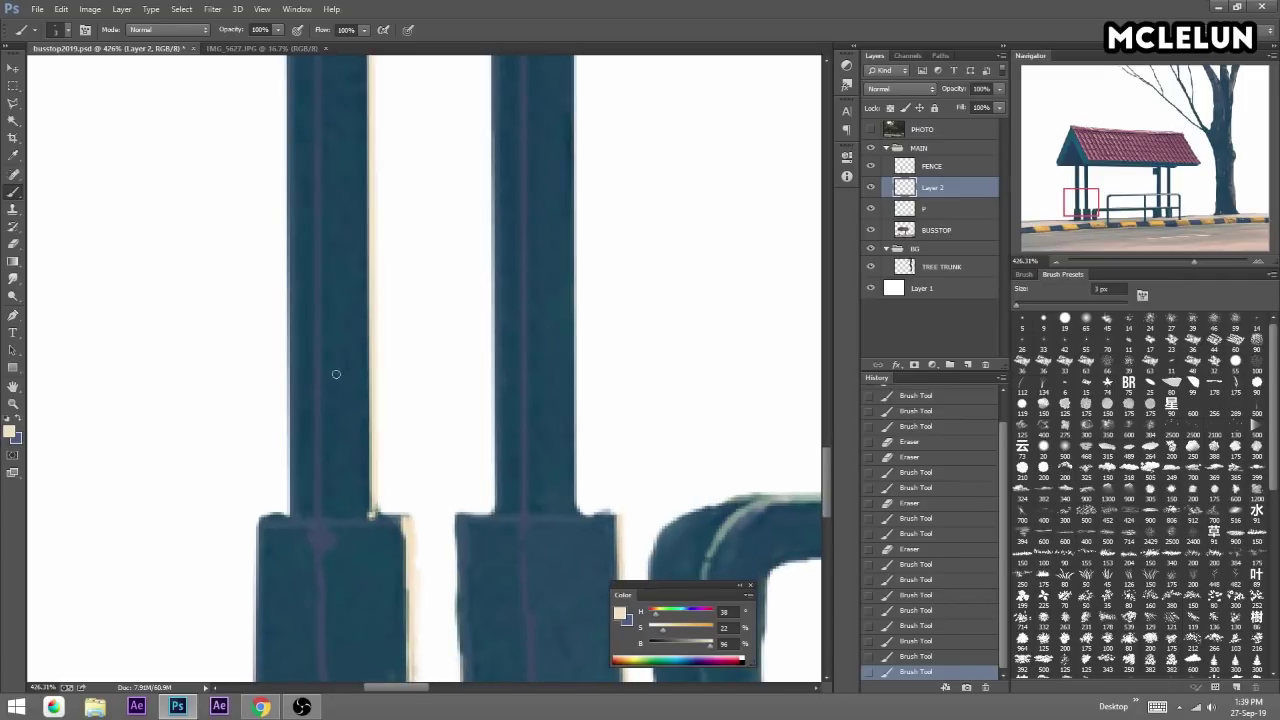
scroll(337, 371, up, 3)
scroll(391, 251, up, 3)
key(e)
drag(443, 217, 423, 120)
click(443, 262)
Draw two more straight cream highlight lines along the posts.
key(b)
scroll(474, 191, down, 2)
scroll(474, 191, right, 3)
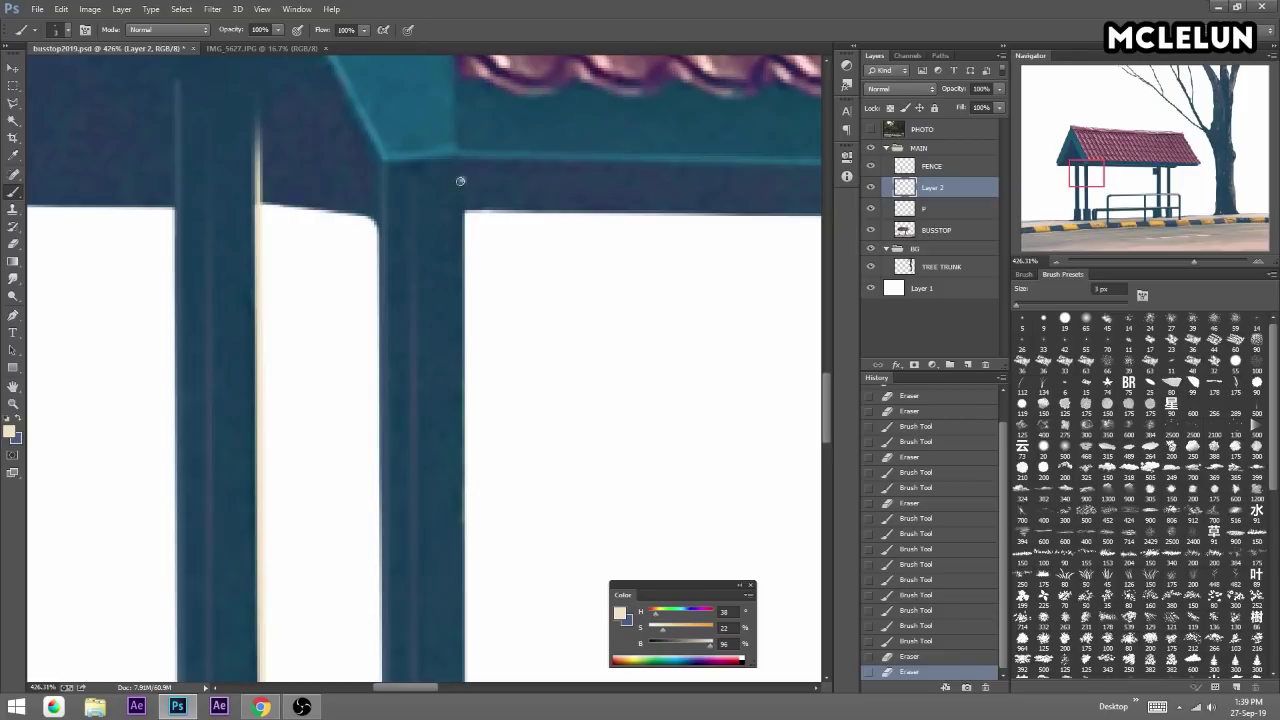
click(460, 181)
scroll(411, 126, down, 2)
scroll(406, 257, down, 2)
scroll(414, 428, down, 2)
shift+click(414, 455)
Trim the last highlight's top at the roof and zoom out to review the painting.
scroll(437, 286, up, 3)
scroll(486, 400, up, 3)
key(e)
click(506, 217)
mouse_move(1193, 262)
mouse_down()
mouse_move(1142, 262)
mouse_move(1200, 268)
mouse_up()
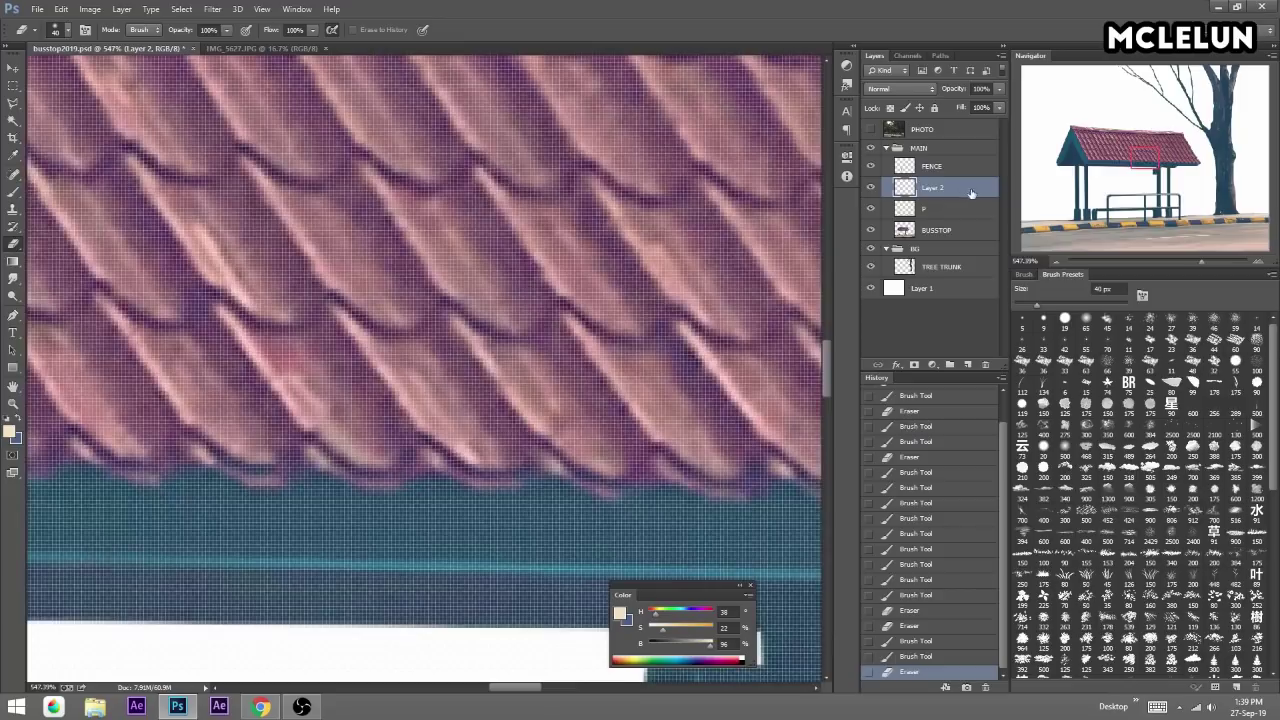
Merge the highlight layer down, then add a new layer named P.
key(ctrl+e)
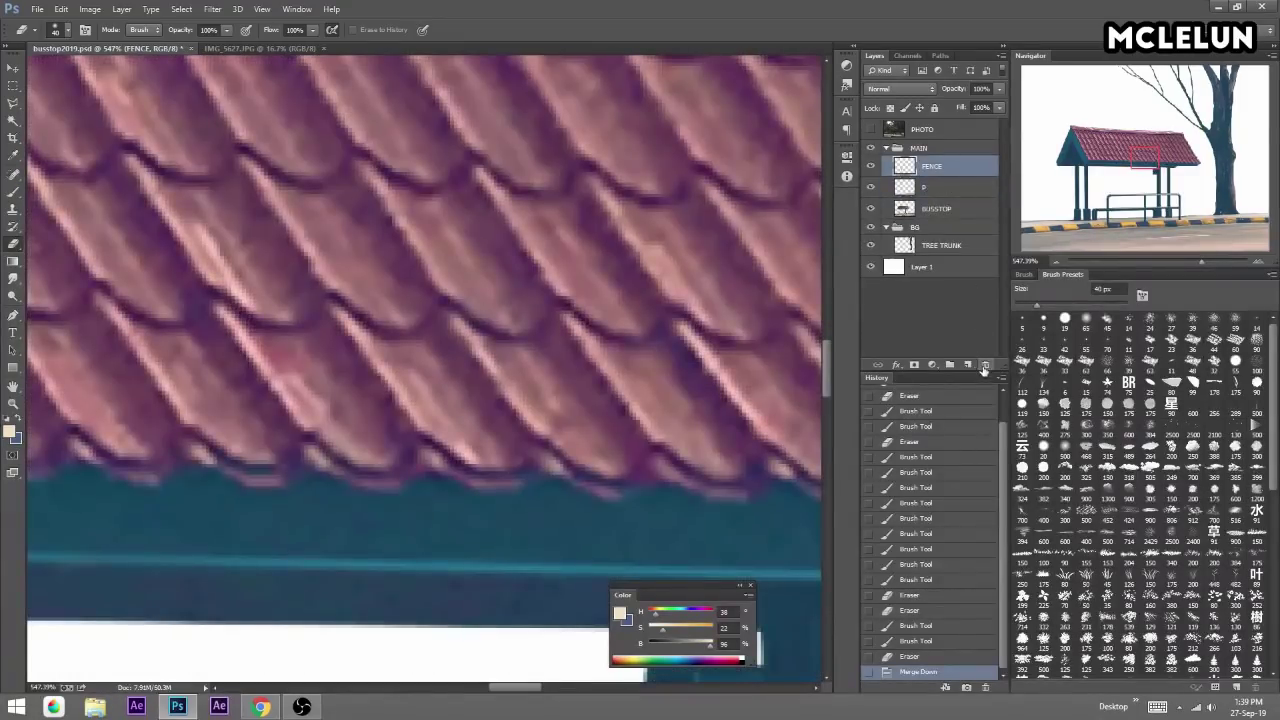
click(968, 364)
drag(1172, 200, 1172, 212)
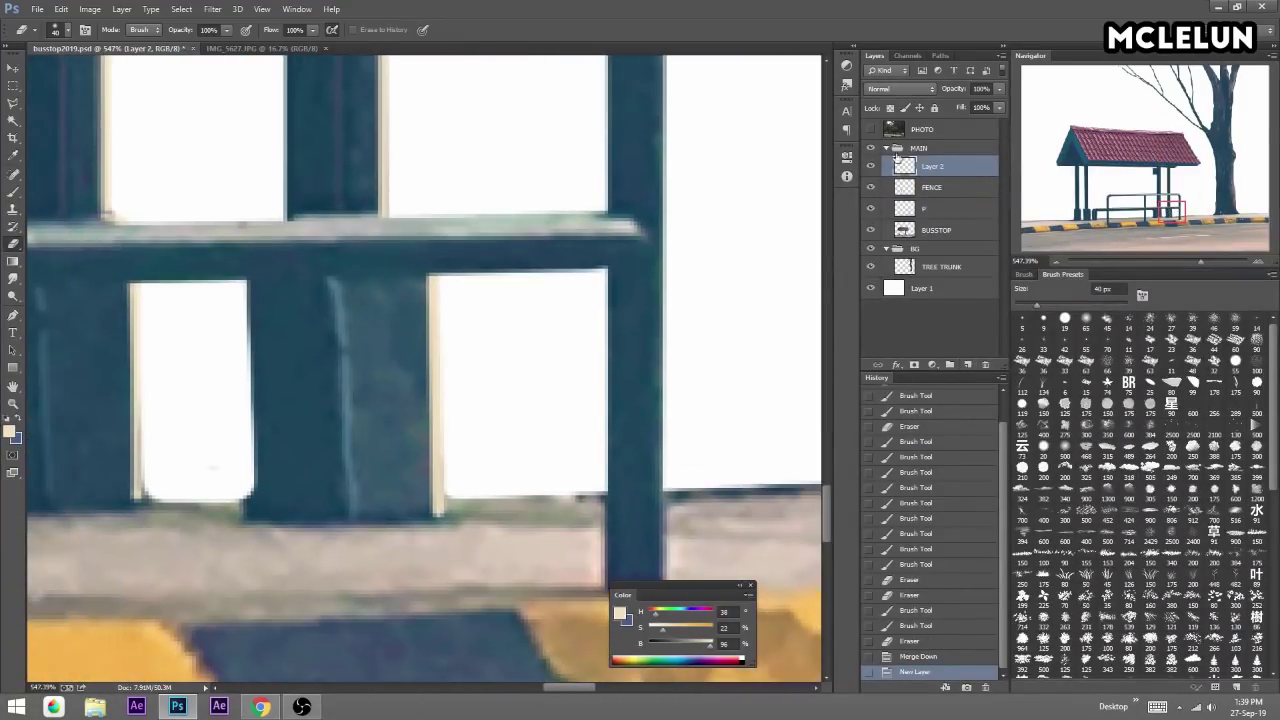
double_click(933, 166)
text(P)
key(Return)
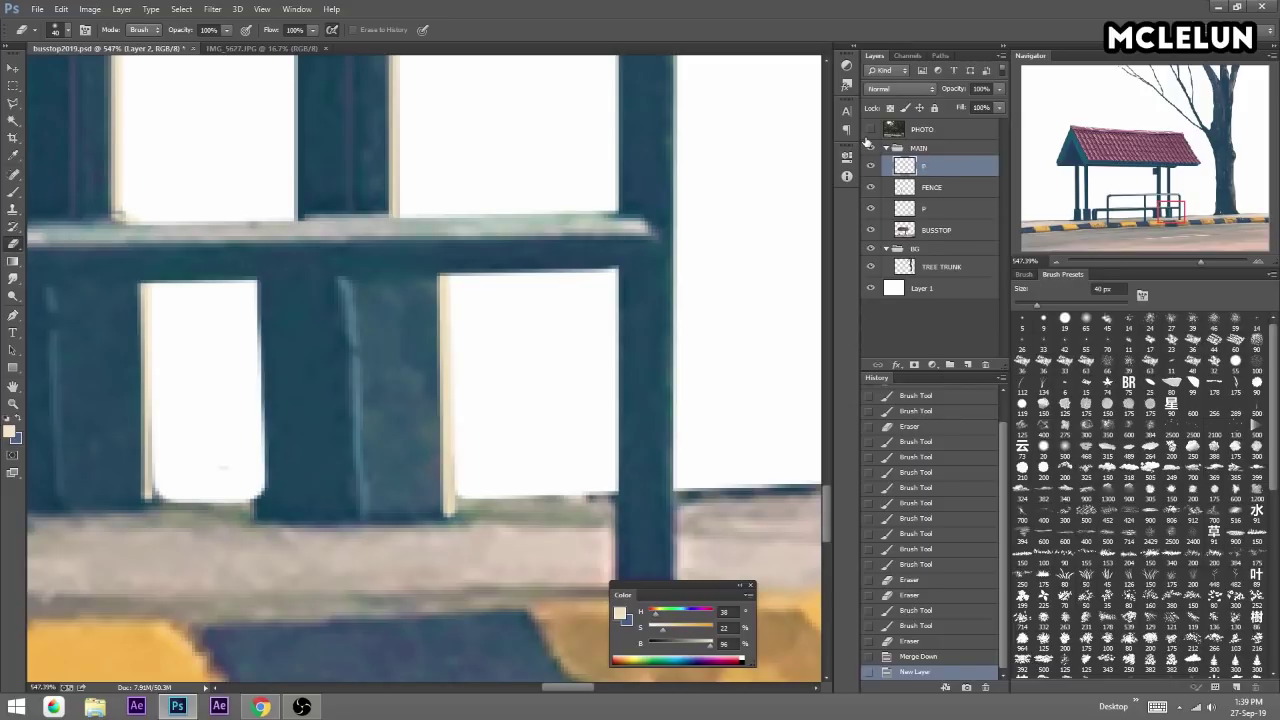
Paint cream highlights down the fence's right edge and around its curved top corner.
key(b)
drag(582, 316, 523, 249)
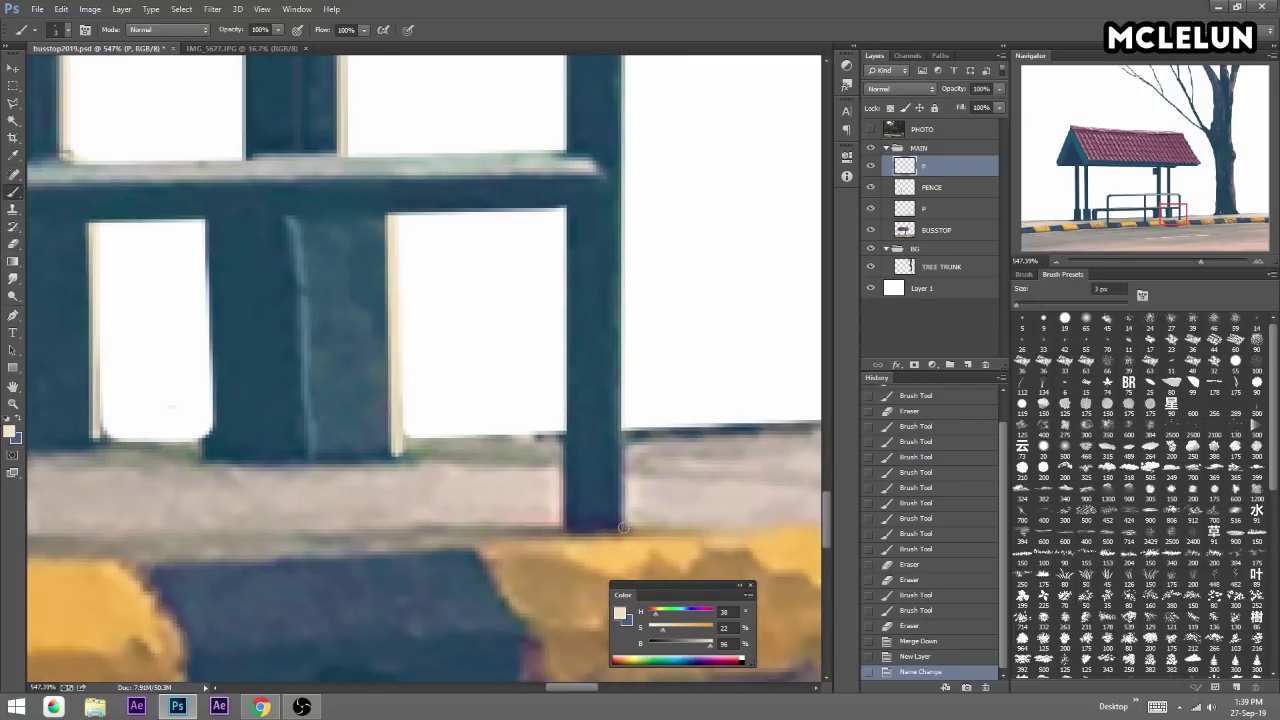
scroll(623, 300, up, 5)
shift+click(649, 276)
shift+click(624, 243)
mouse_move(651, 281)
mouse_down()
mouse_move(579, 219)
mouse_move(752, 257)
mouse_up()
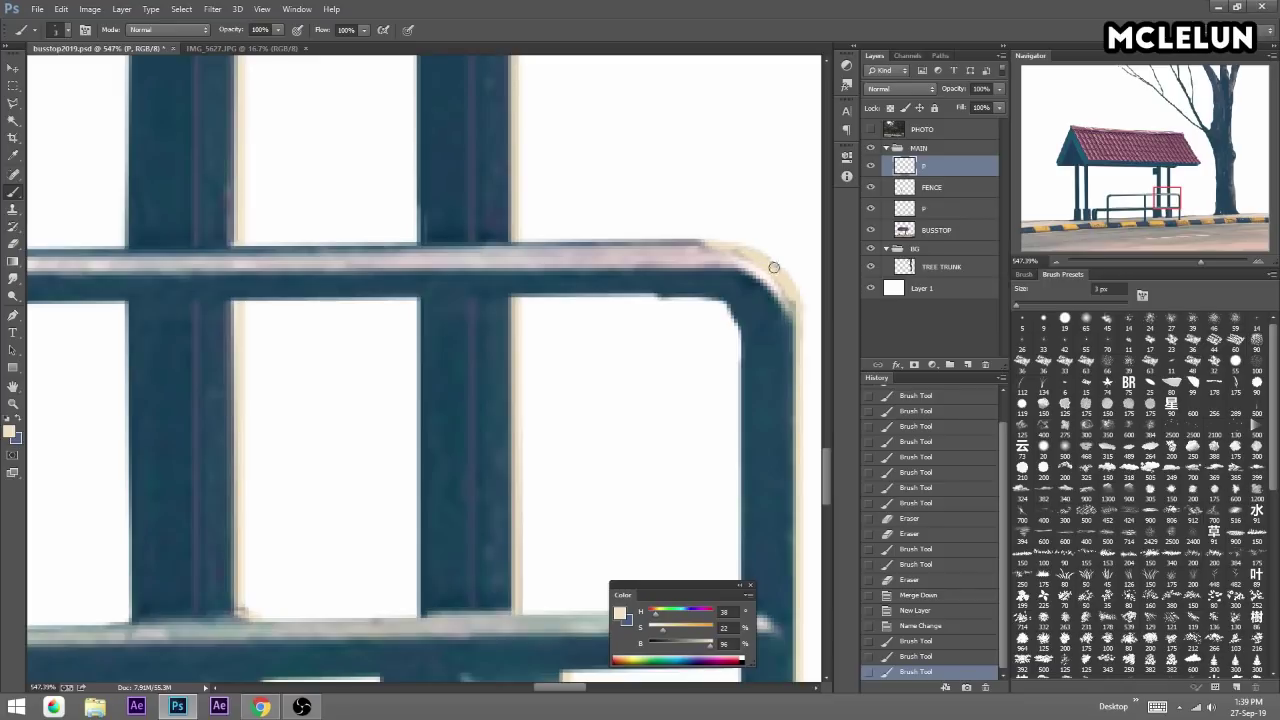
click(699, 242)
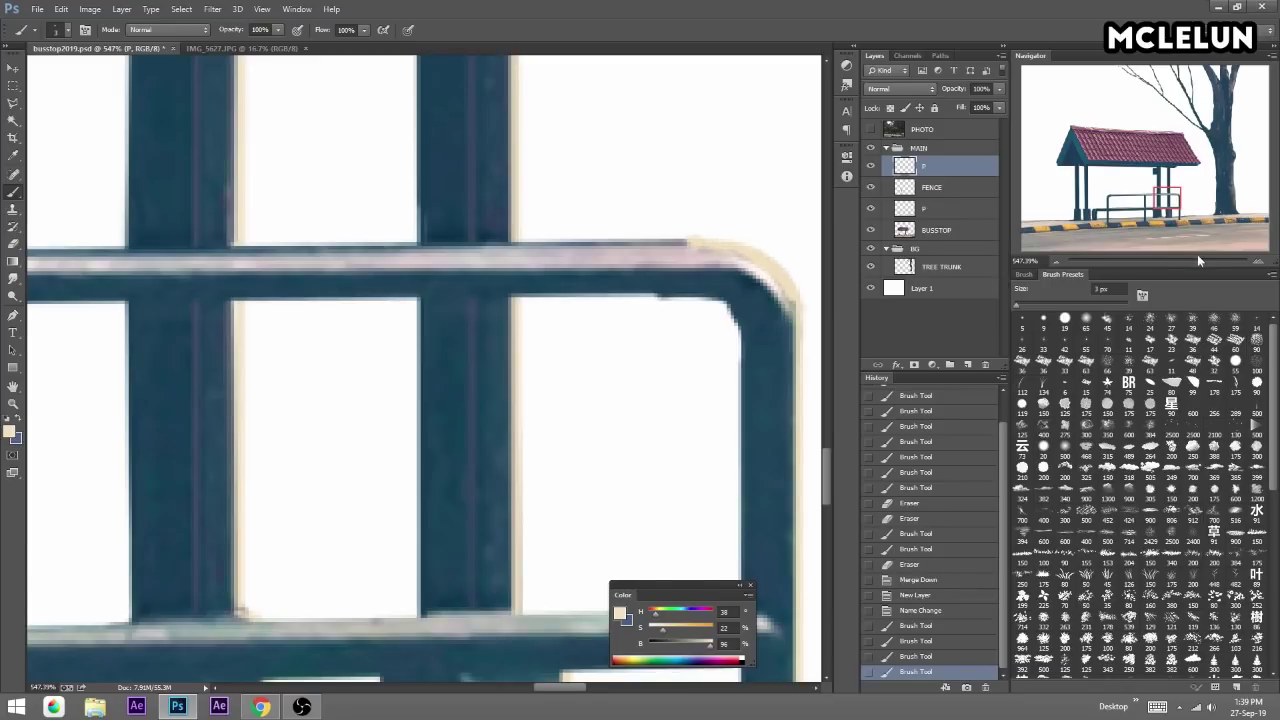
Paint a long light highlight along the upper rail.
drag(1199, 261, 1187, 262)
drag(1150, 200, 1103, 200)
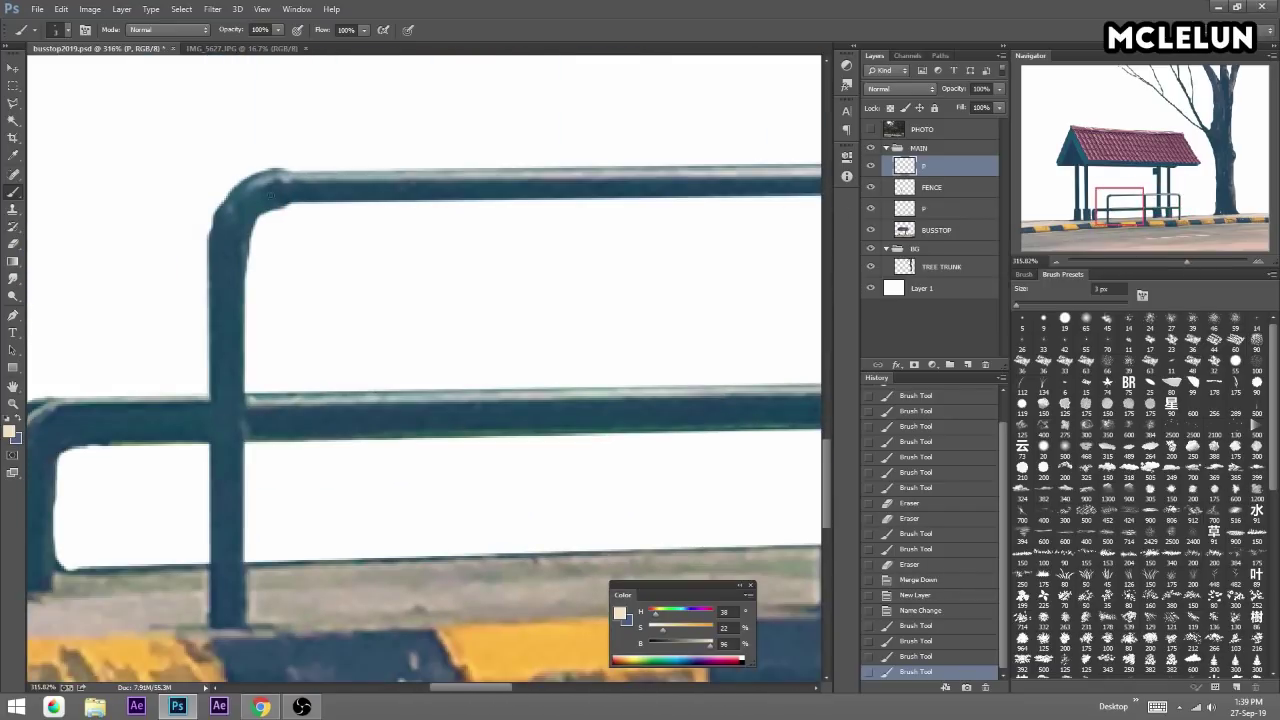
drag(283, 172, 820, 167)
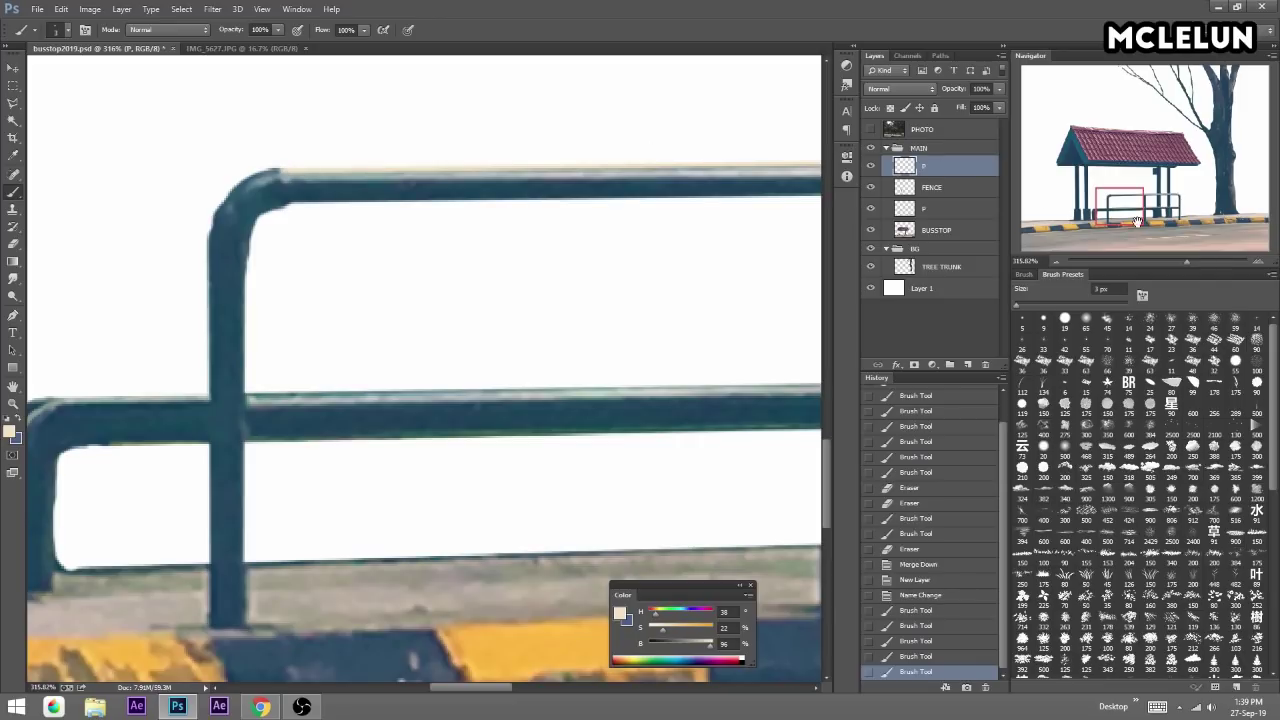
drag(1176, 261, 1165, 262)
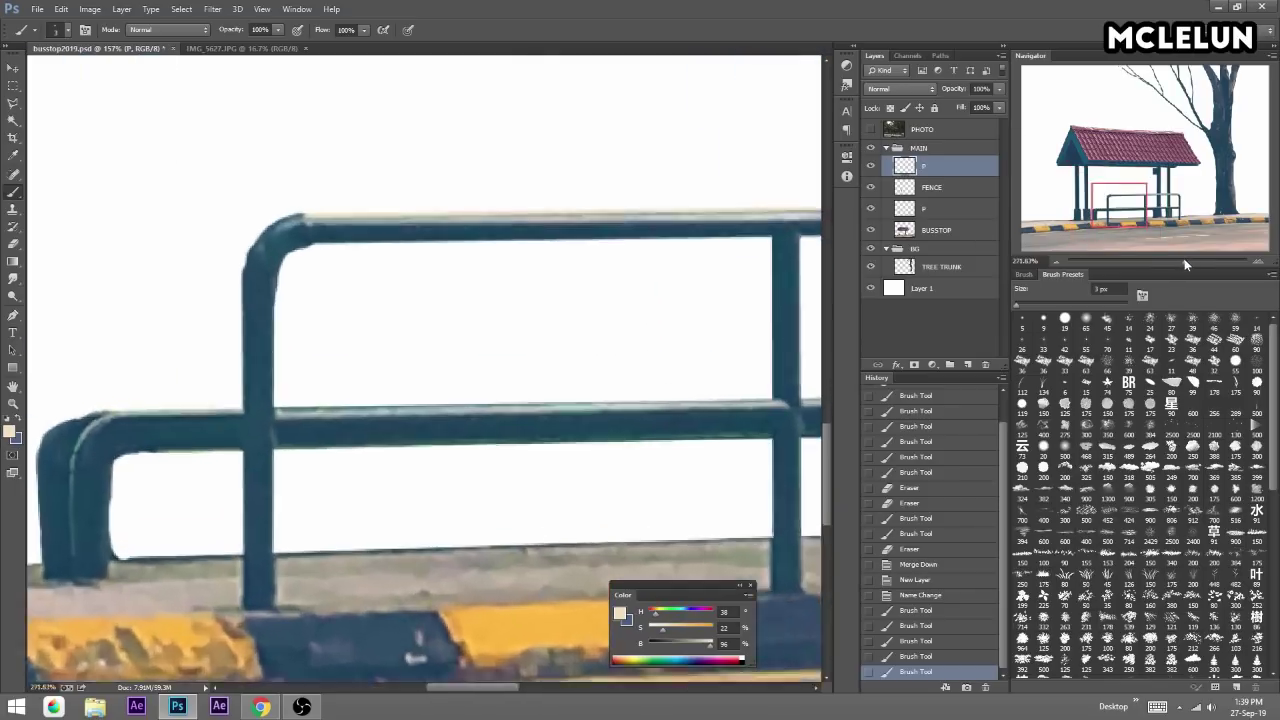
Draw a highlight line down a railing post and erase it where the rails cross.
drag(1174, 258, 1188, 262)
mouse_move(1120, 205)
mouse_down()
mouse_move(1185, 207)
mouse_move(1166, 197)
mouse_up()
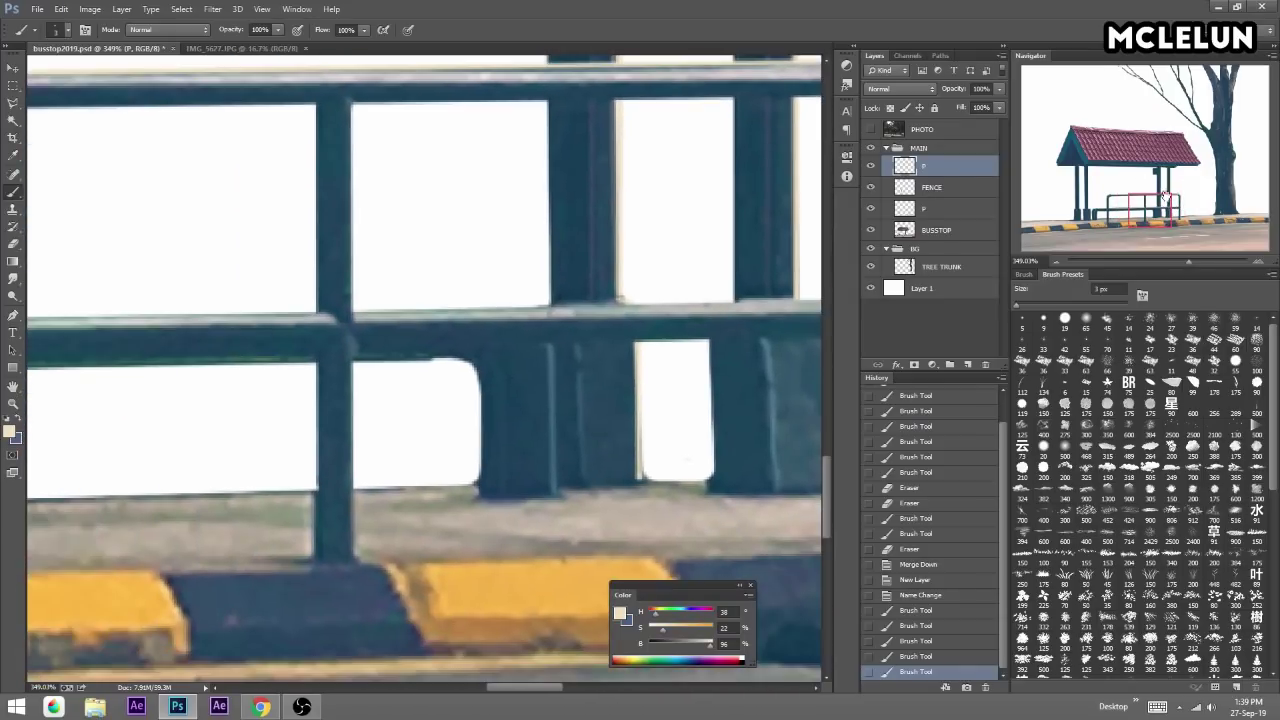
drag(353, 103, 350, 97)
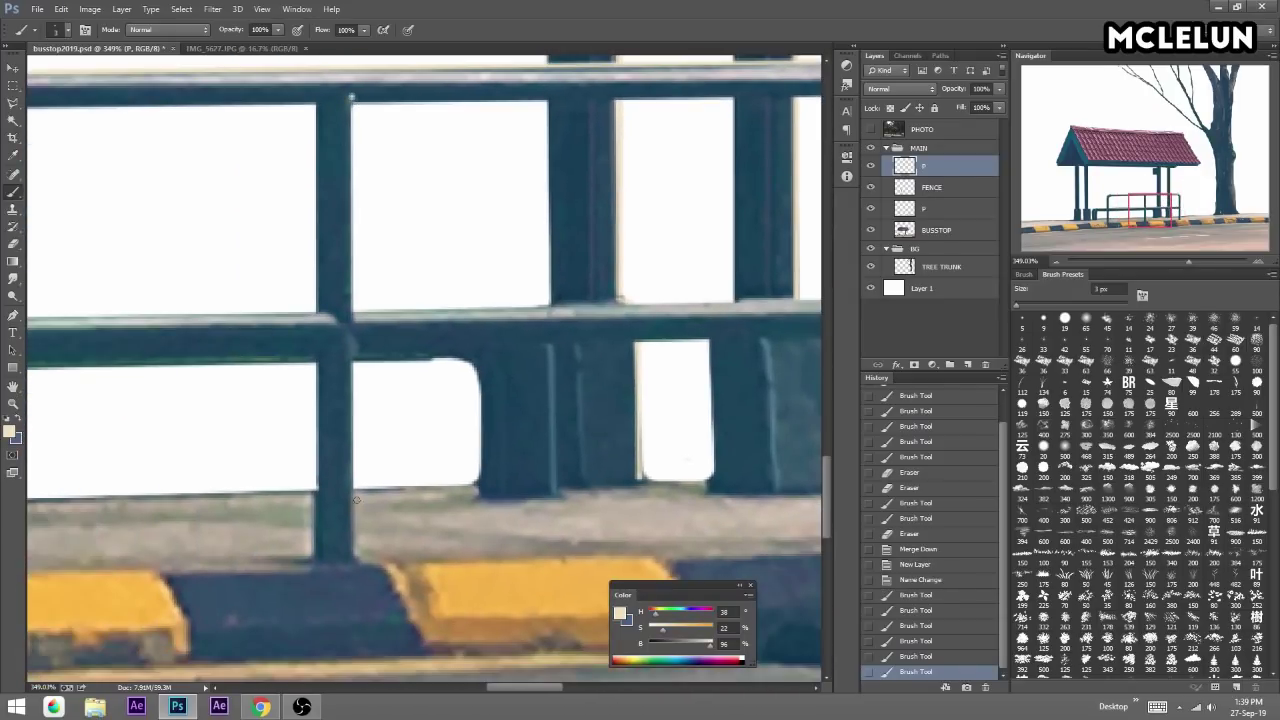
shift+click(353, 559)
key(e)
click(355, 318)
click(350, 328)
click(345, 335)
mouse_move(346, 333)
mouse_down()
mouse_move(371, 251)
mouse_move(343, 200)
mouse_move(531, 175)
mouse_up()
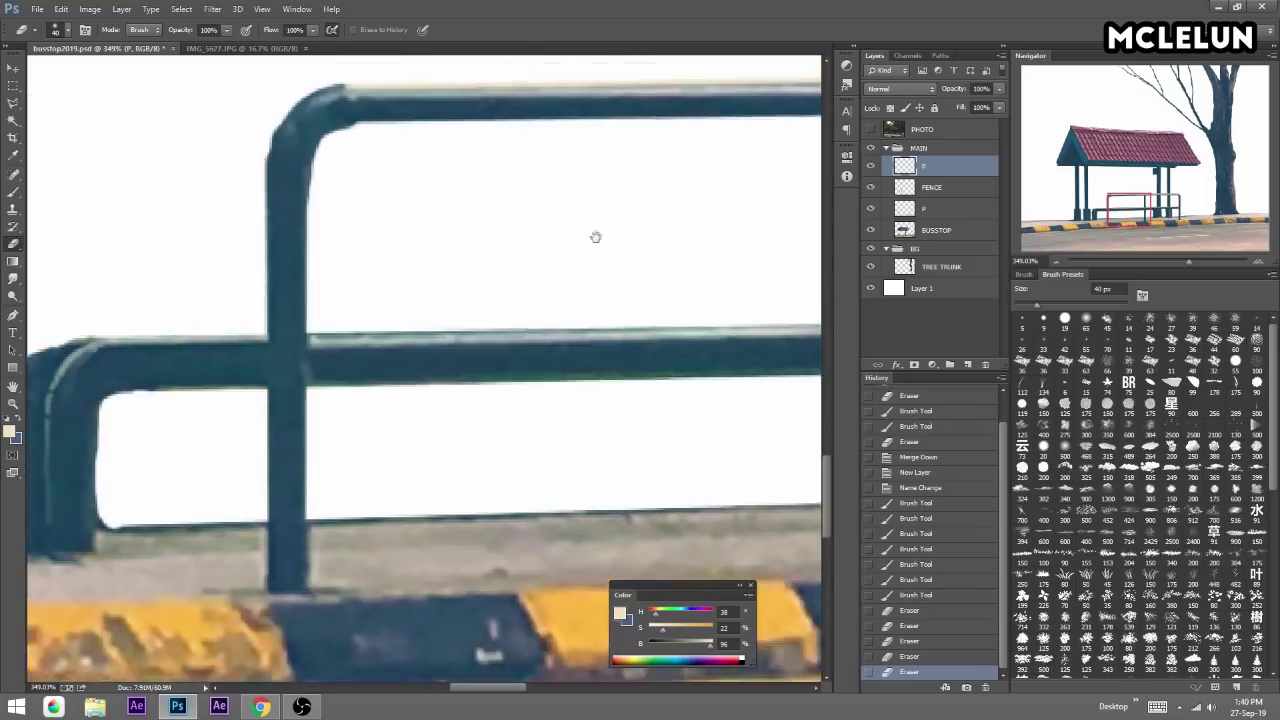
Highlight the post's right edge, then touch up its edges and pipe corner in dark blue.
key(b)
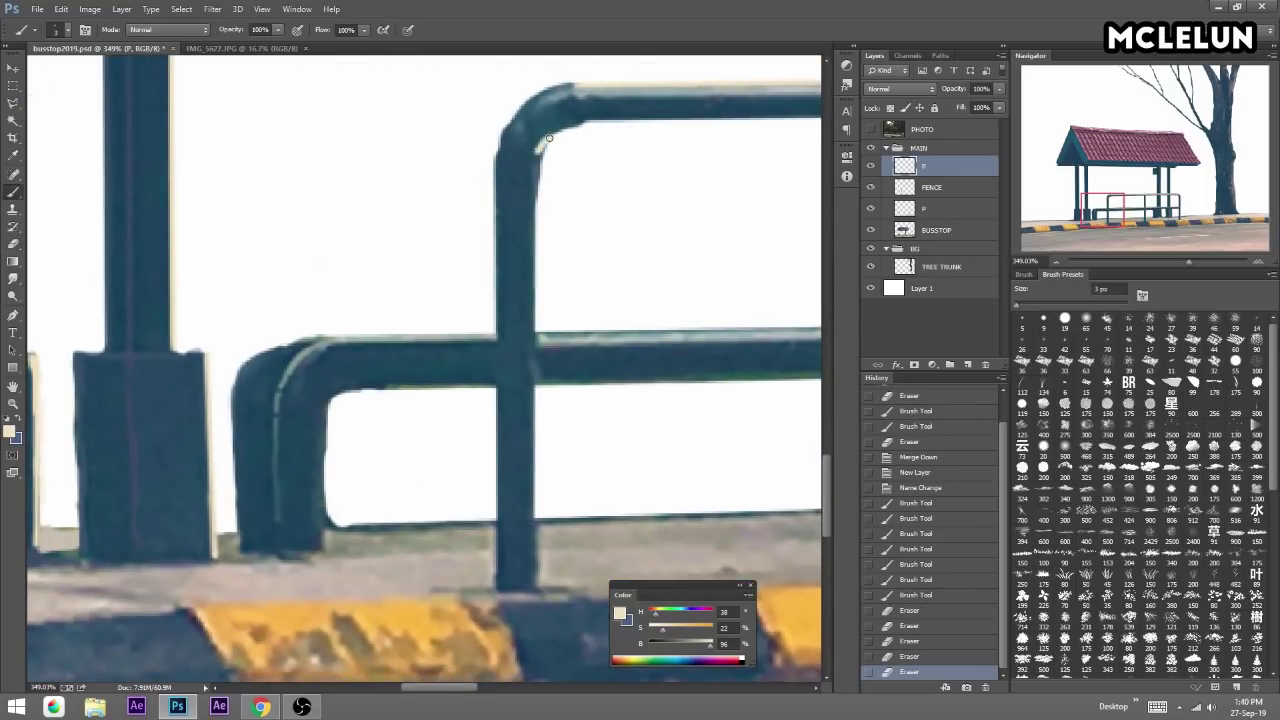
shift+click(537, 567)
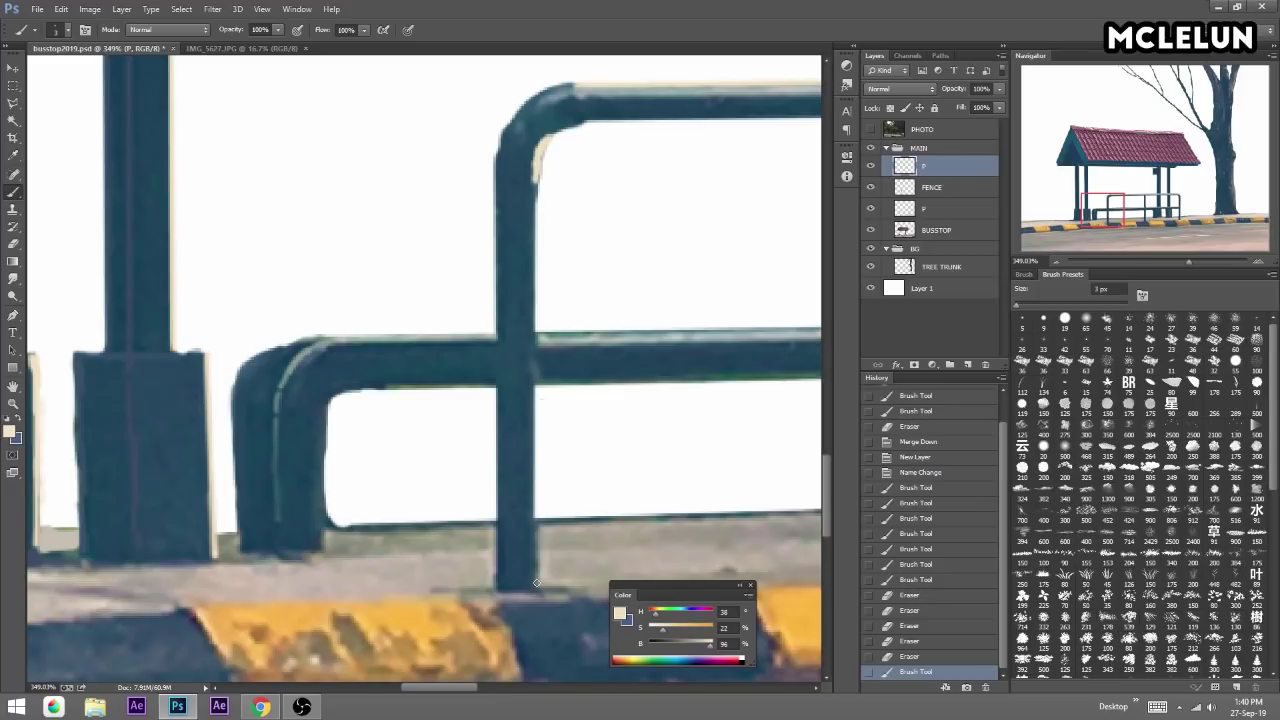
shift+click(533, 175)
click(535, 162)
alt+click(515, 136)
click(496, 158)
drag(560, 88, 502, 130)
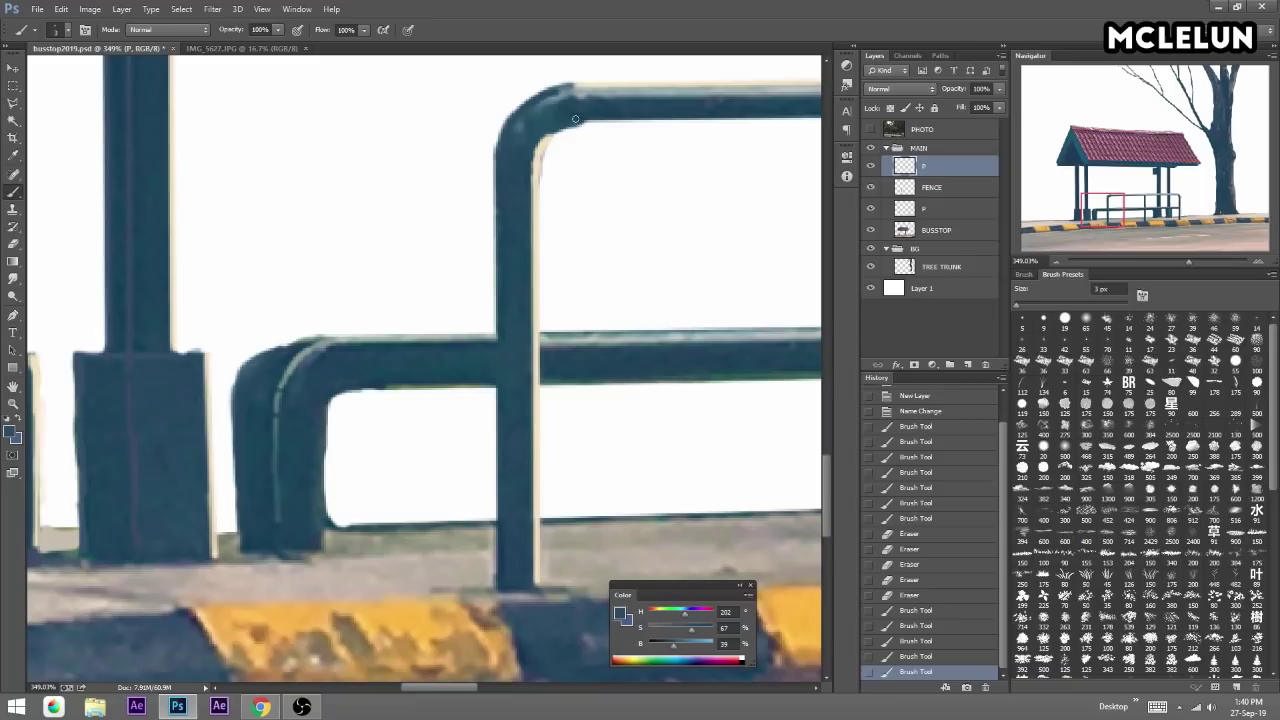
Re-sample the cream highlight colour and brighten the fence sill corner.
mouse_move(1184, 261)
mouse_down()
mouse_move(1153, 263)
mouse_move(1203, 262)
mouse_up()
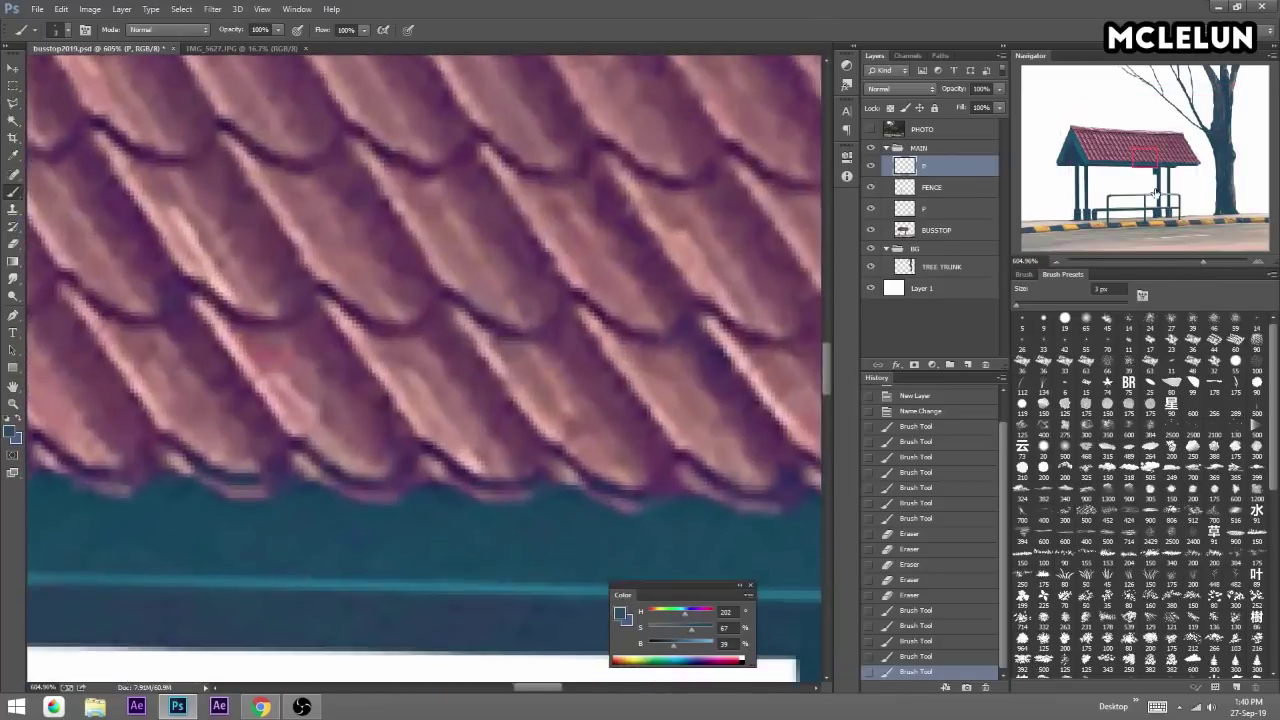
click(1160, 205)
drag(1160, 205, 1168, 200)
alt+click(705, 231)
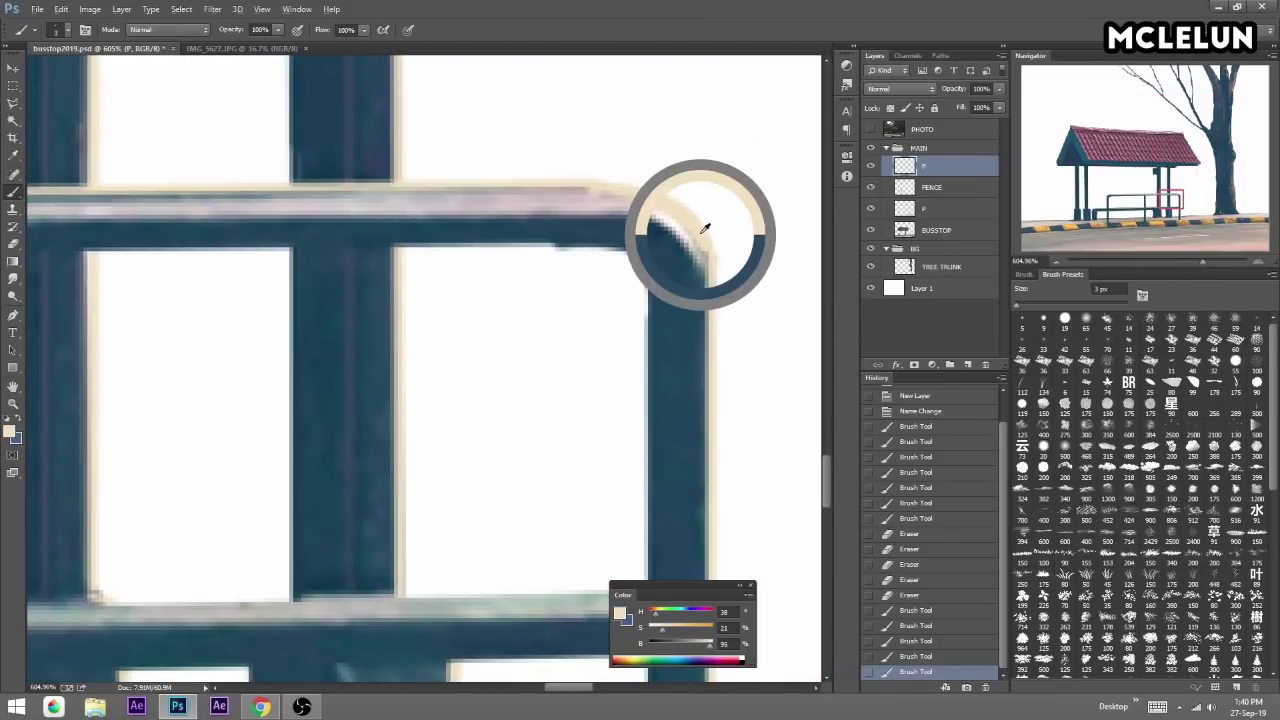
scroll(497, 177, down, 5)
drag(694, 446, 679, 449)
Paint a cream highlight along the top of the horizontal fence bar.
scroll(626, 360, left, 10)
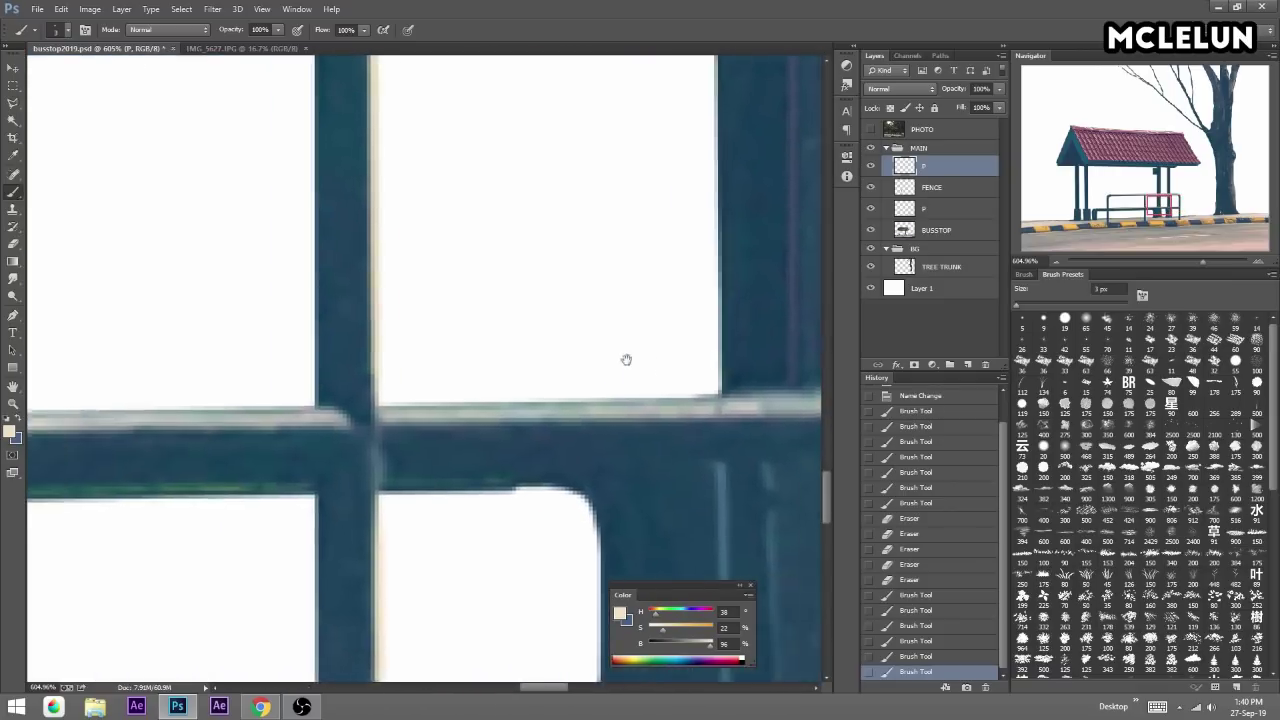
drag(354, 400, 717, 354)
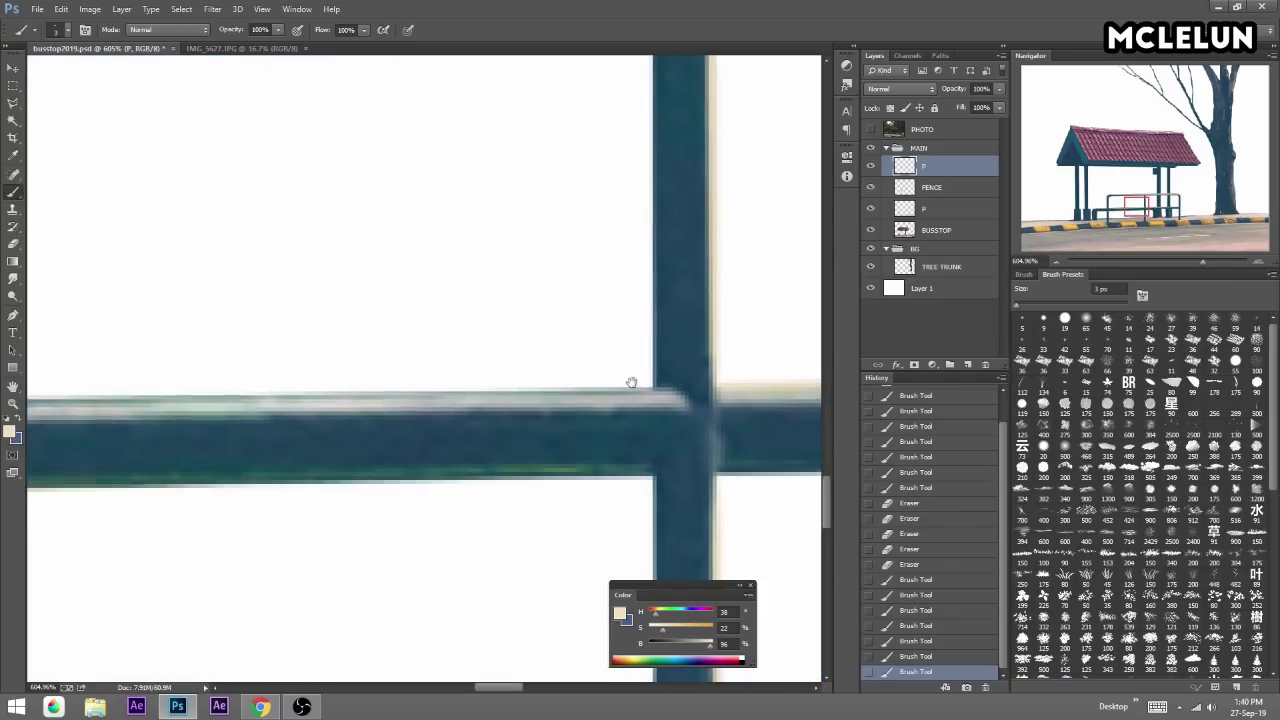
scroll(717, 354, left, 10)
drag(390, 342, 800, 338)
scroll(500, 266, left, 5)
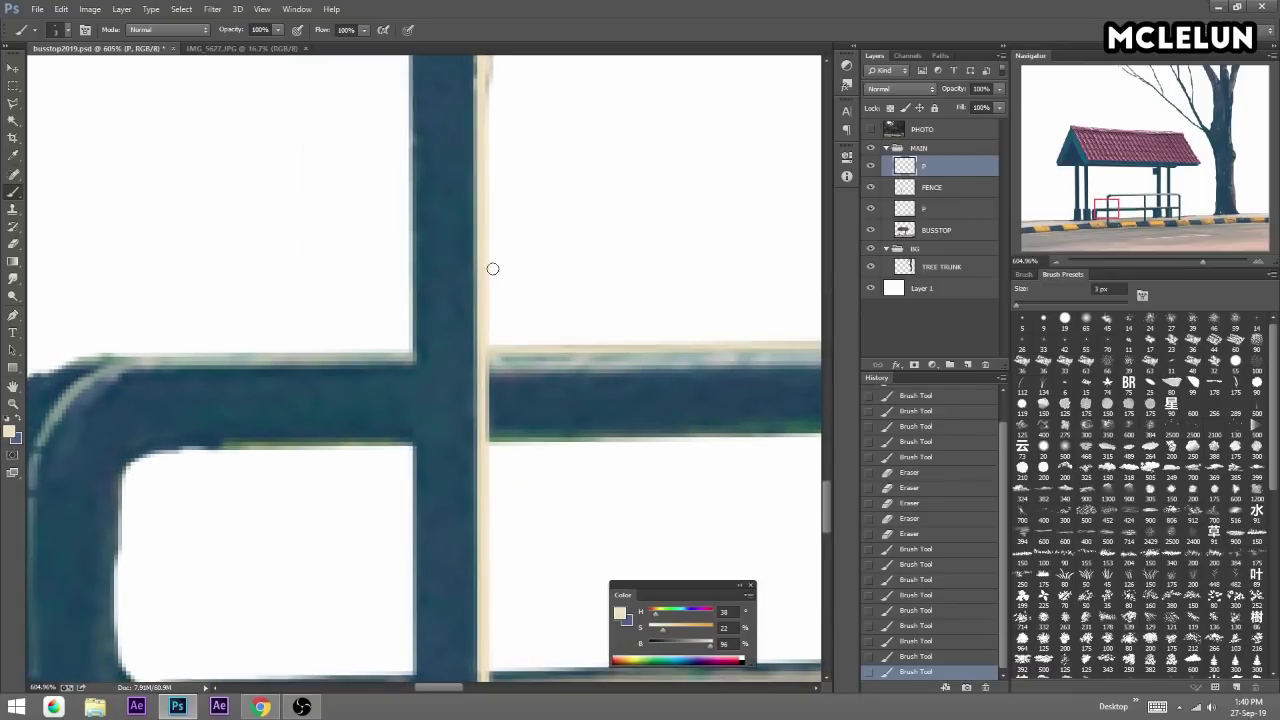
drag(1193, 262, 1155, 262)
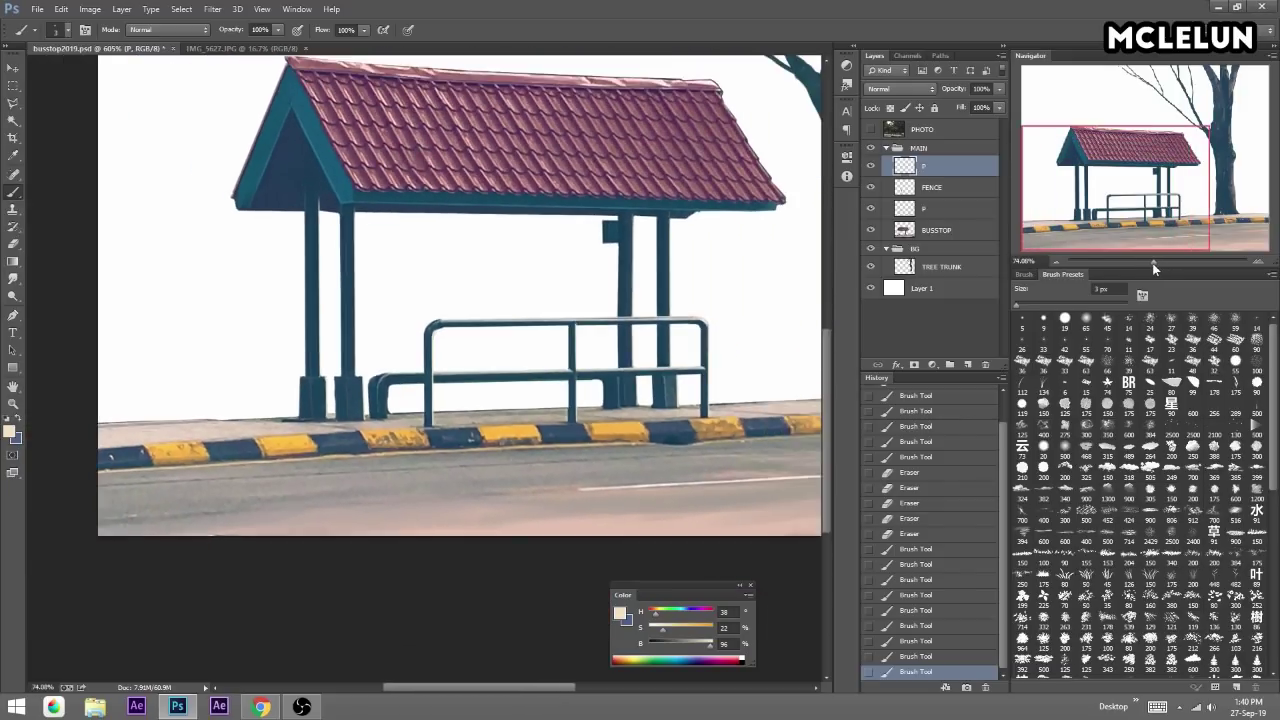
drag(1155, 262, 1189, 262)
drag(1106, 207, 1170, 217)
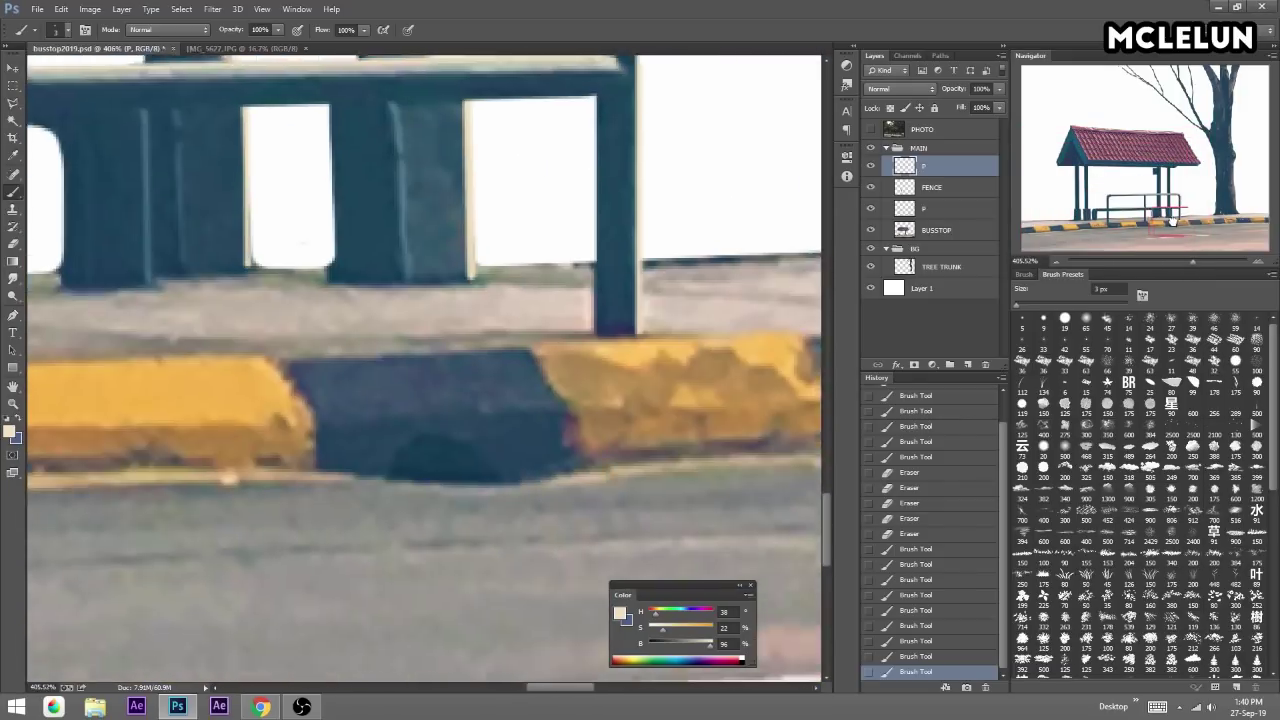
On a new layer above P, paint straight dark blue-grey lines along the fence post edge.
click(967, 363)
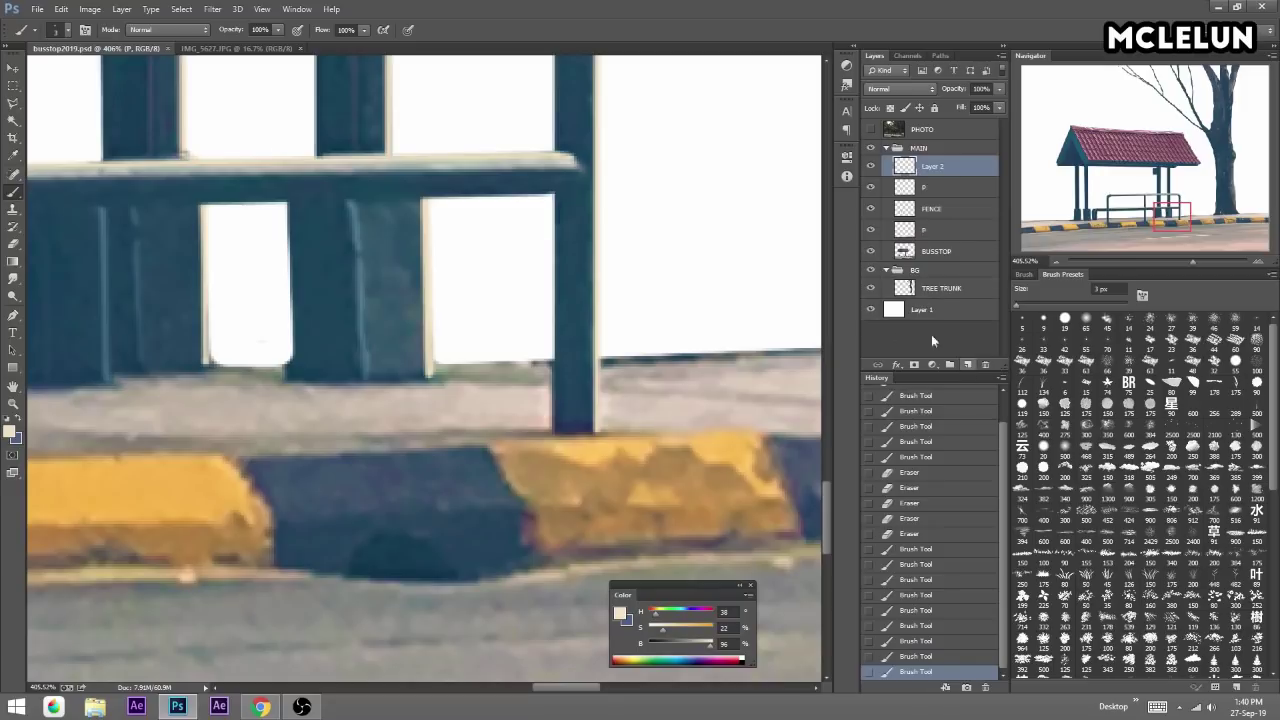
alt+click(363, 211)
click(557, 193)
shift+click(554, 429)
scroll(554, 340, up, 2)
scroll(565, 350, up, 2)
shift+click(571, 213)
shift+click(561, 150)
scroll(570, 260, up, 3)
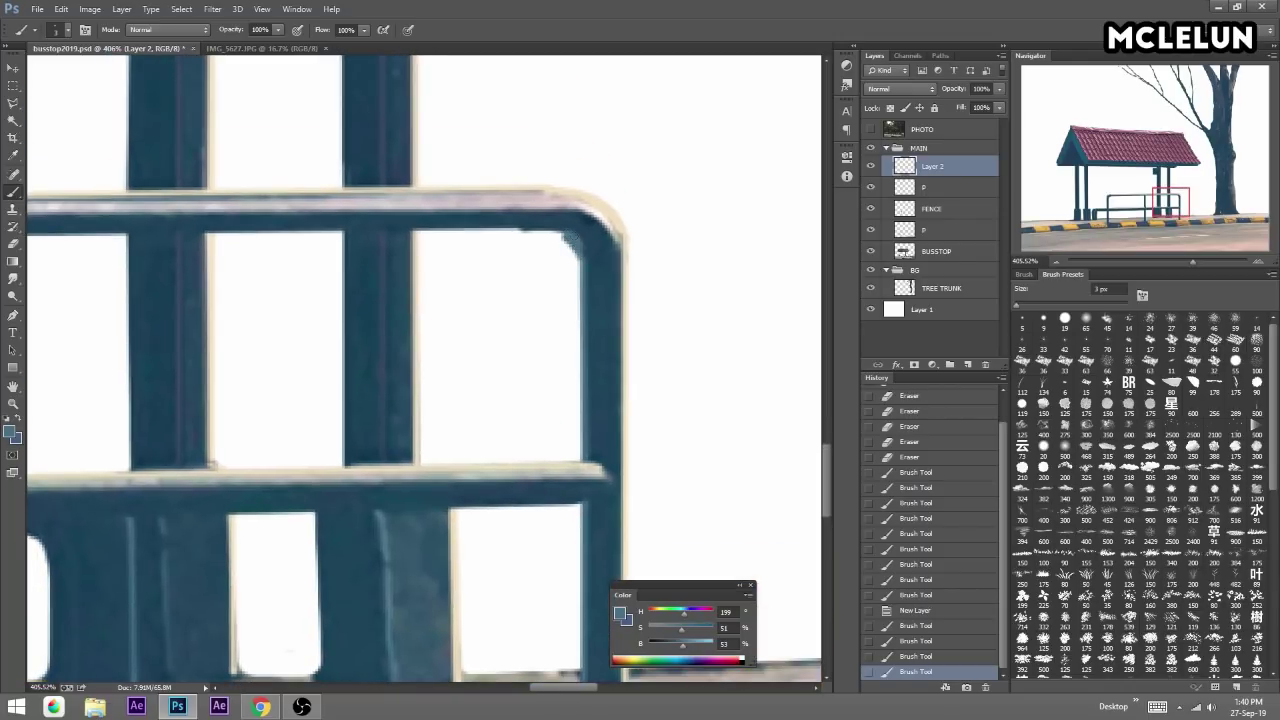
Erase the railing's inner corner with a halved eraser, then darken the top rail beside the post.
key(e)
drag(551, 263, 570, 262)
key(bracketleft)
key(bracketleft)
key(b)
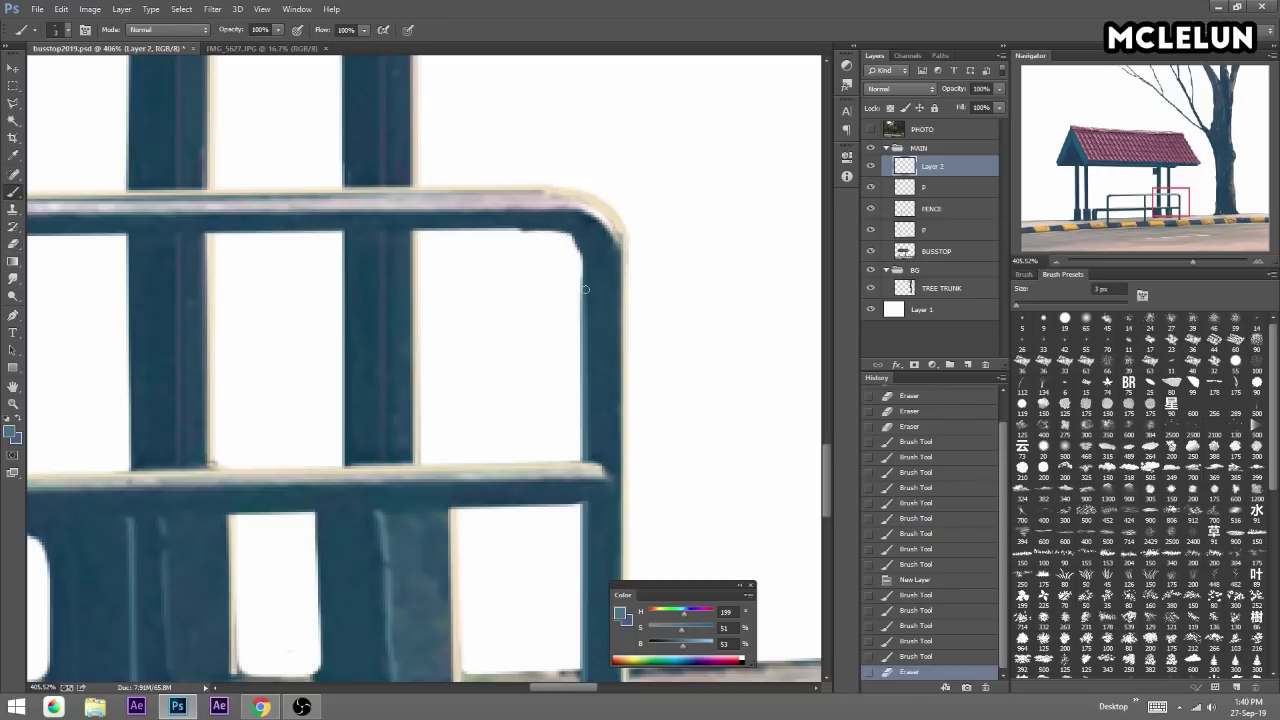
drag(551, 229, 563, 230)
drag(250, 230, 820, 236)
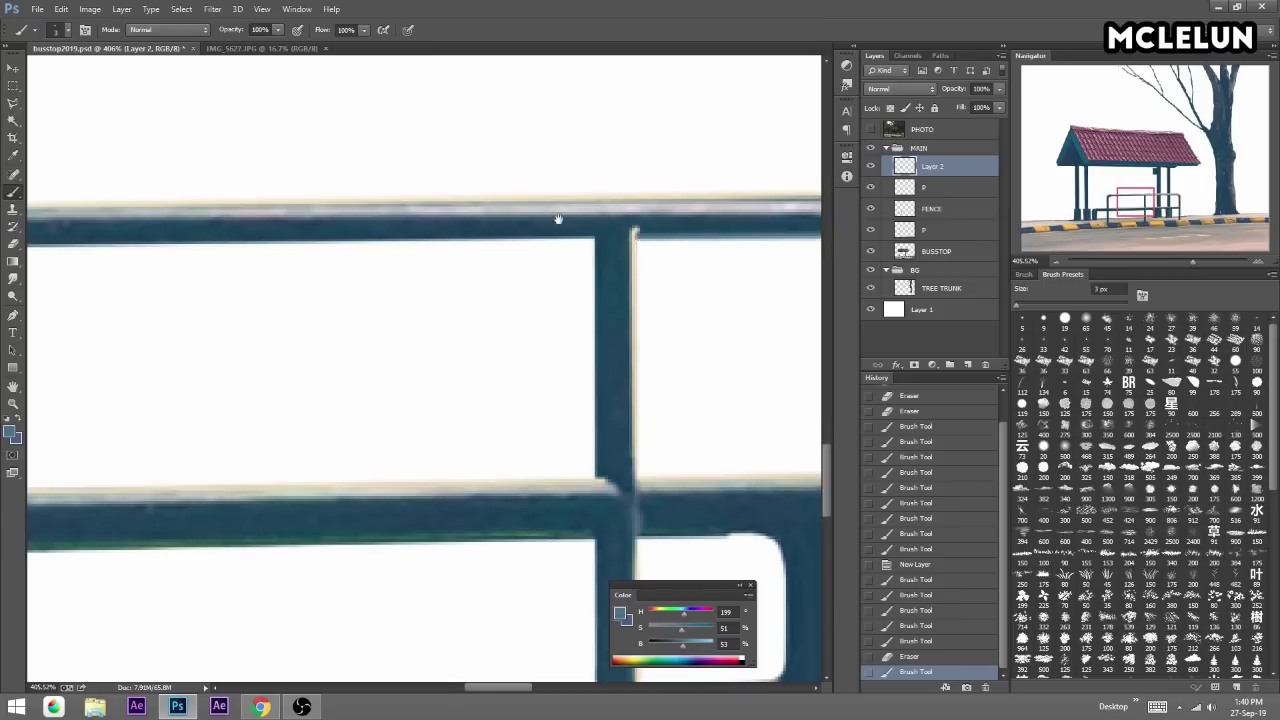
drag(557, 225, 668, 223)
drag(500, 236, 665, 211)
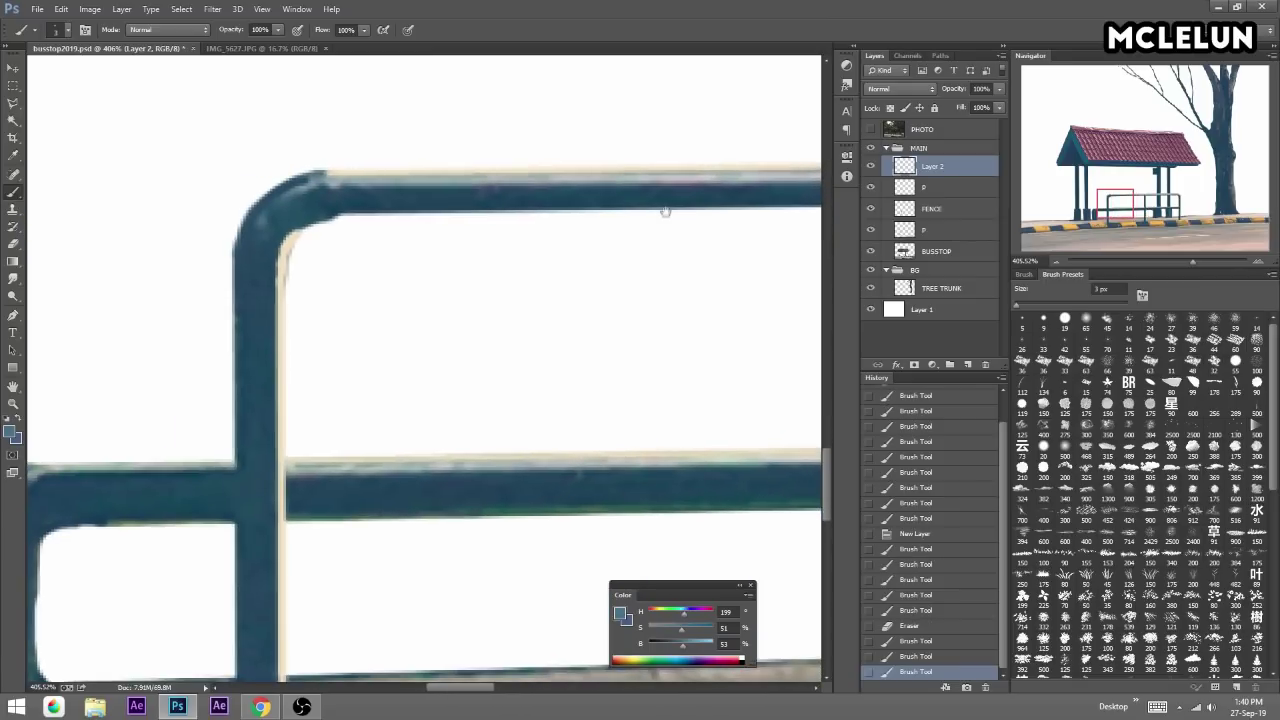
mouse_move(343, 213)
mouse_down()
mouse_move(310, 226)
mouse_move(384, 172)
mouse_move(340, 180)
mouse_move(332, 212)
mouse_up()
Darken the fence post's left edge, erasing excess paint along it.
key(e)
key(b)
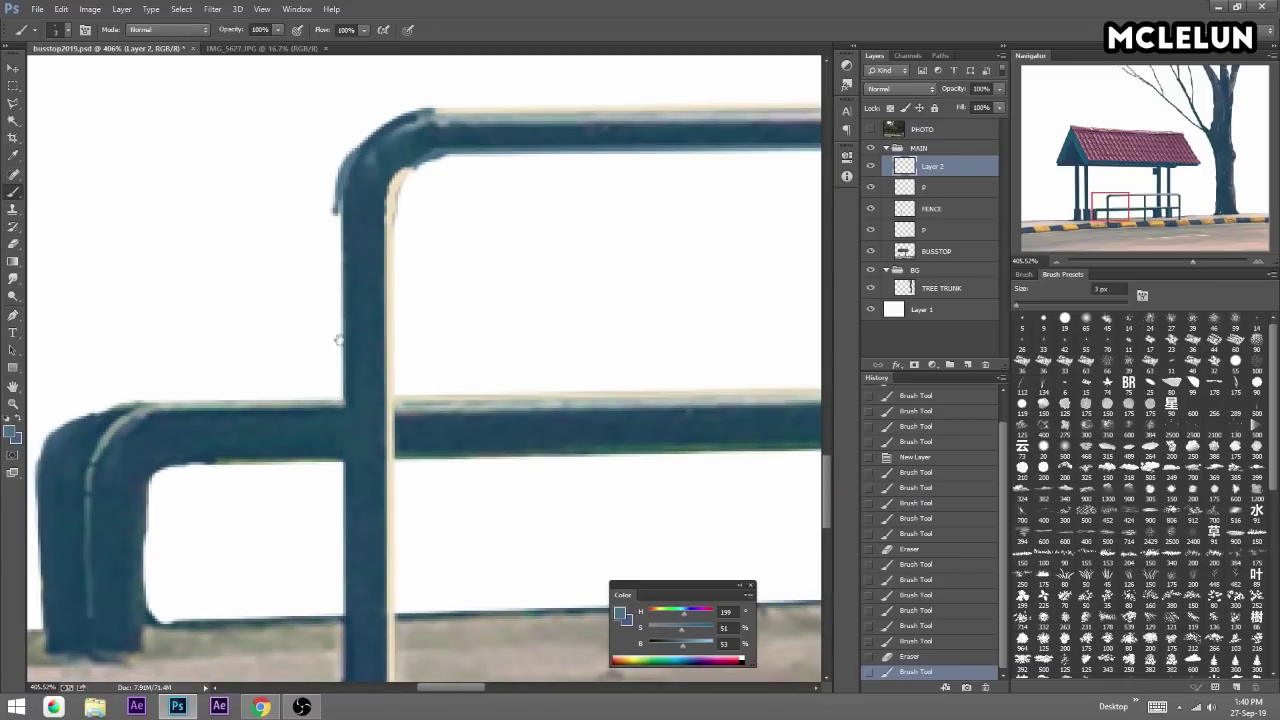
drag(381, 494, 388, 349)
drag(356, 535, 355, 58)
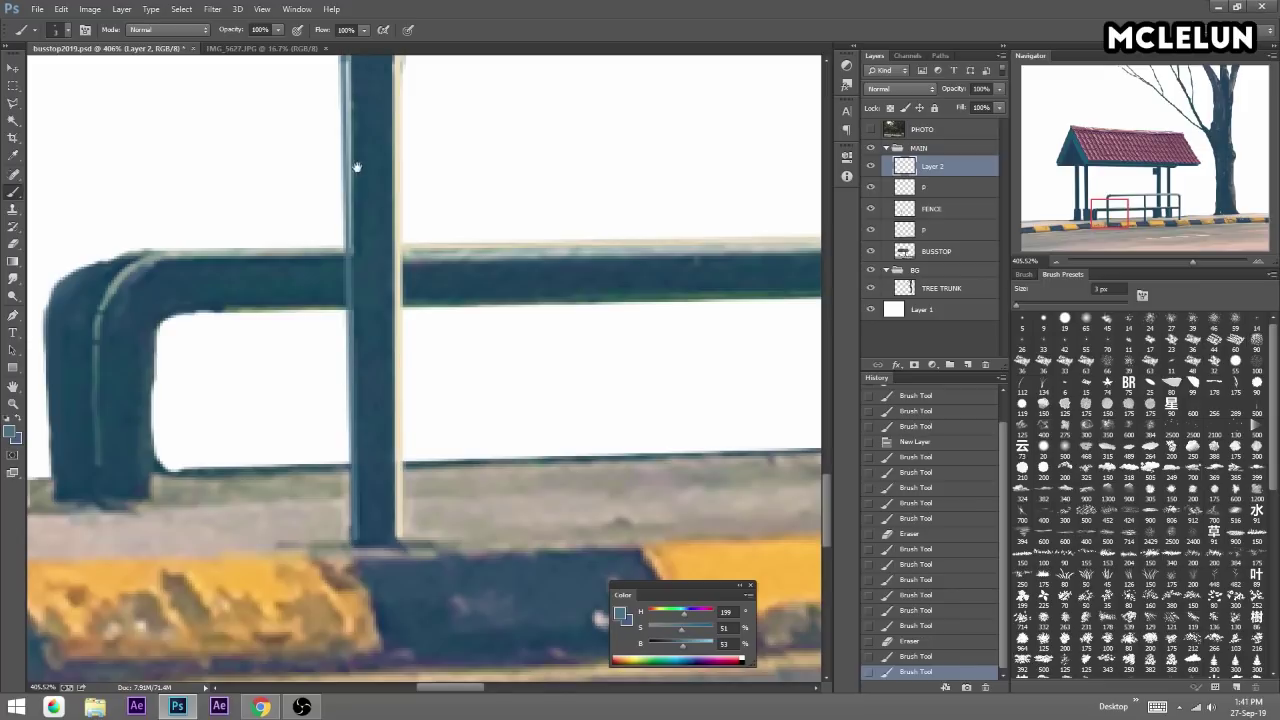
drag(357, 168, 372, 263)
key(e)
mouse_move(358, 523)
mouse_down()
mouse_move(362, 100)
mouse_move(382, 92)
mouse_move(362, 142)
mouse_up()
key(b)
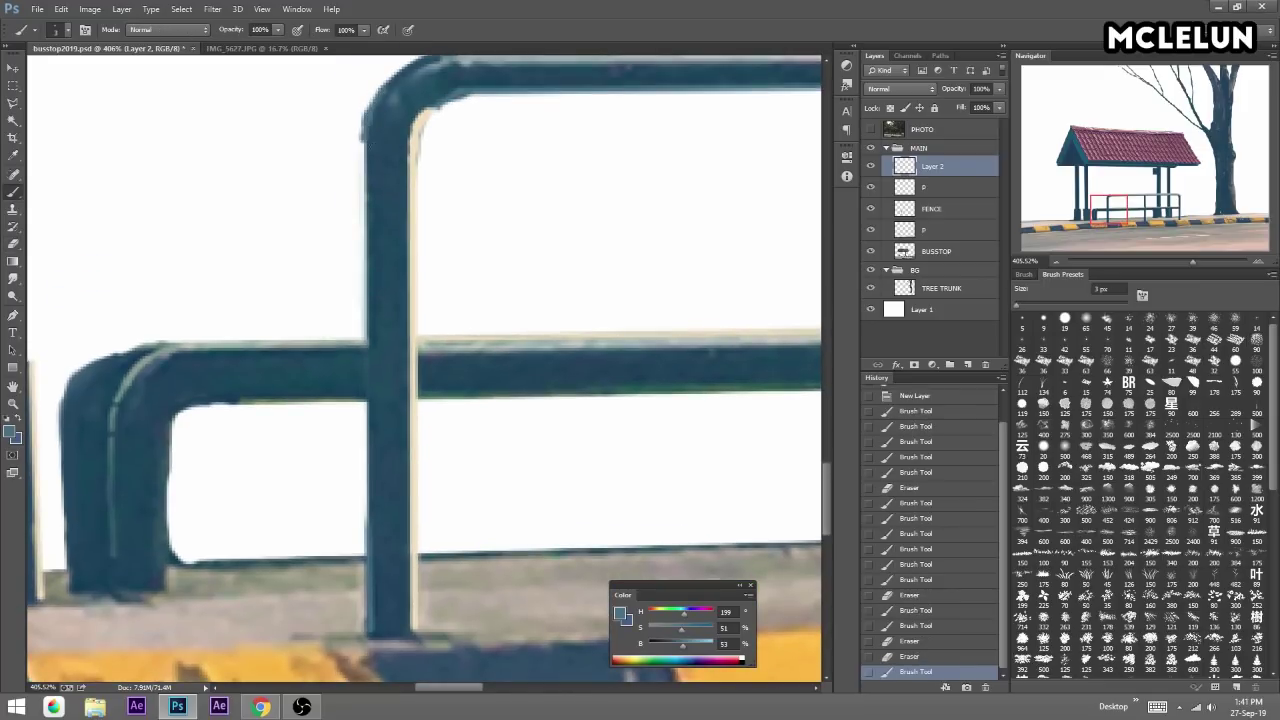
mouse_move(372, 632)
mouse_down()
mouse_move(360, 135)
mouse_move(368, 290)
mouse_up()
Erase stray paint on the fence post.
drag(468, 290, 378, 280)
key(e)
mouse_move(292, 578)
mouse_down()
mouse_move(292, 542)
mouse_move(275, 522)
mouse_move(101, 400)
mouse_up()
drag(511, 349, 380, 237)
key(b)
Replace an uneven stroke with a straight darker line down the post's left edge.
drag(502, 322, 500, 530)
key(ctrl+z)
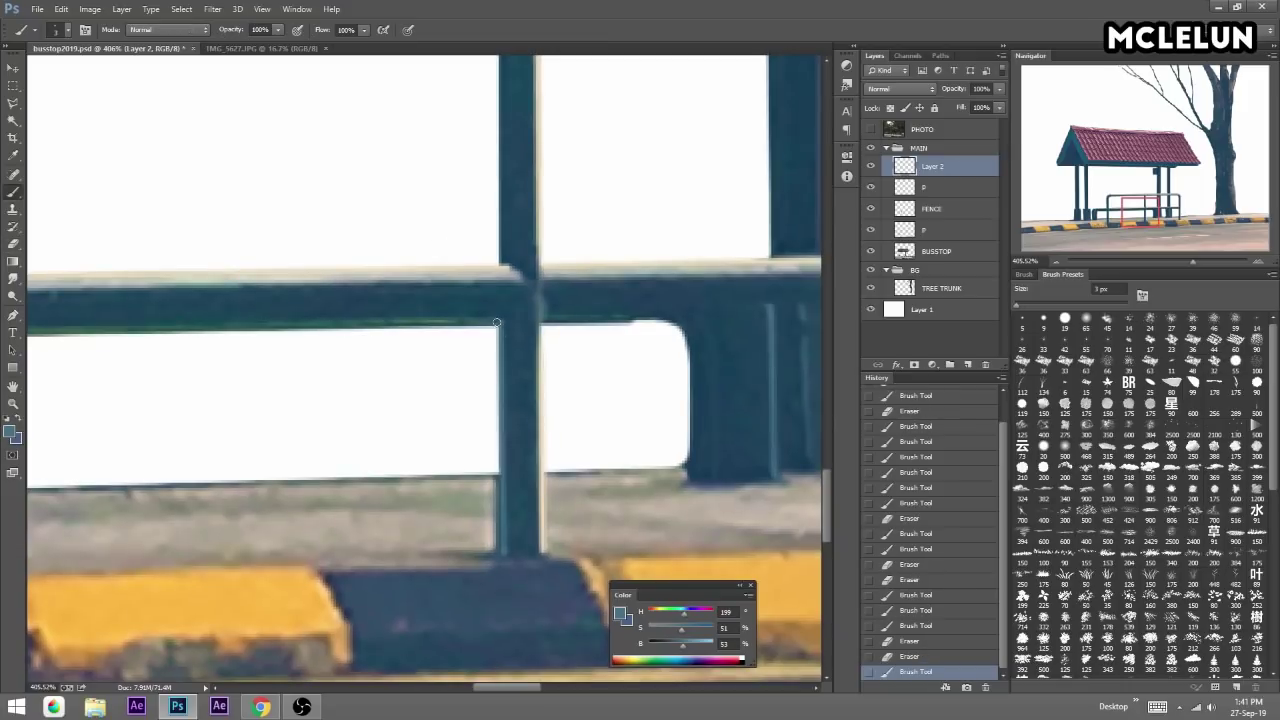
shift+click(500, 324)
shift+click(500, 550)
drag(500, 324, 501, 552)
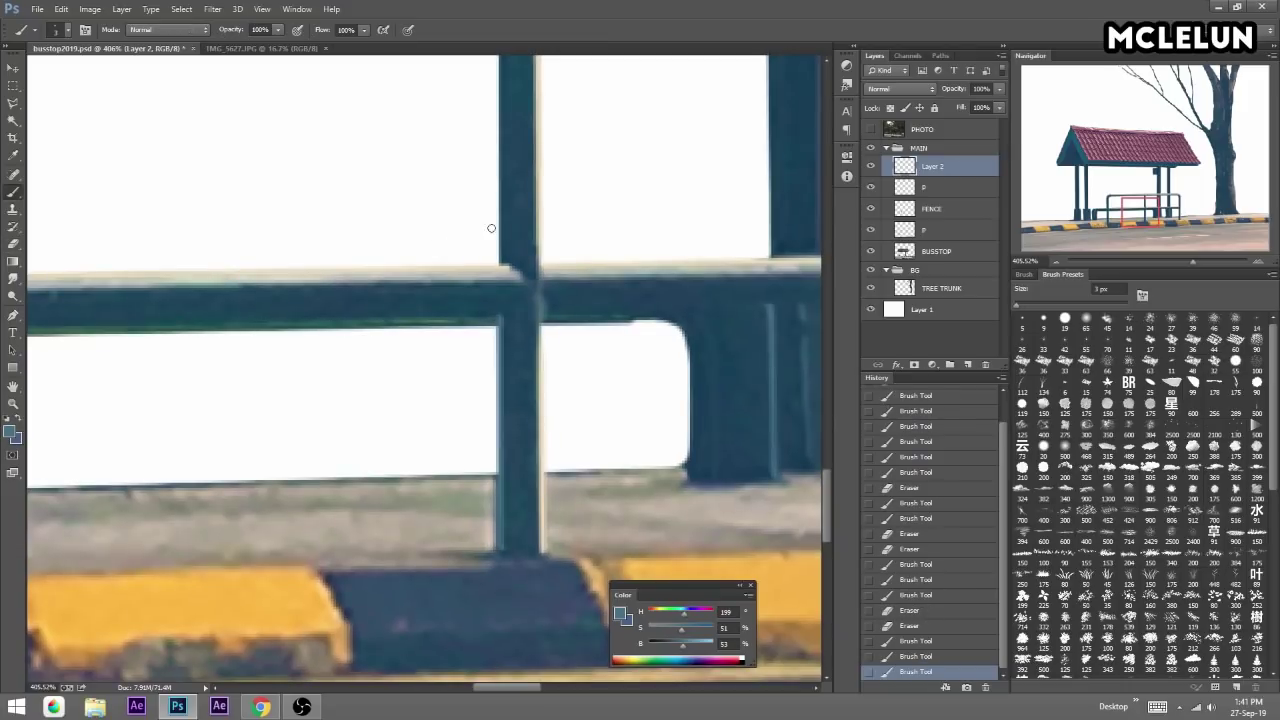
drag(491, 228, 499, 398)
click(510, 424)
shift+click(504, 188)
Paint straight highlights along the rail's lower edge near the rounded post top, erasing strays.
mouse_move(503, 188)
mouse_down()
mouse_move(220, 286)
mouse_move(171, 271)
mouse_up()
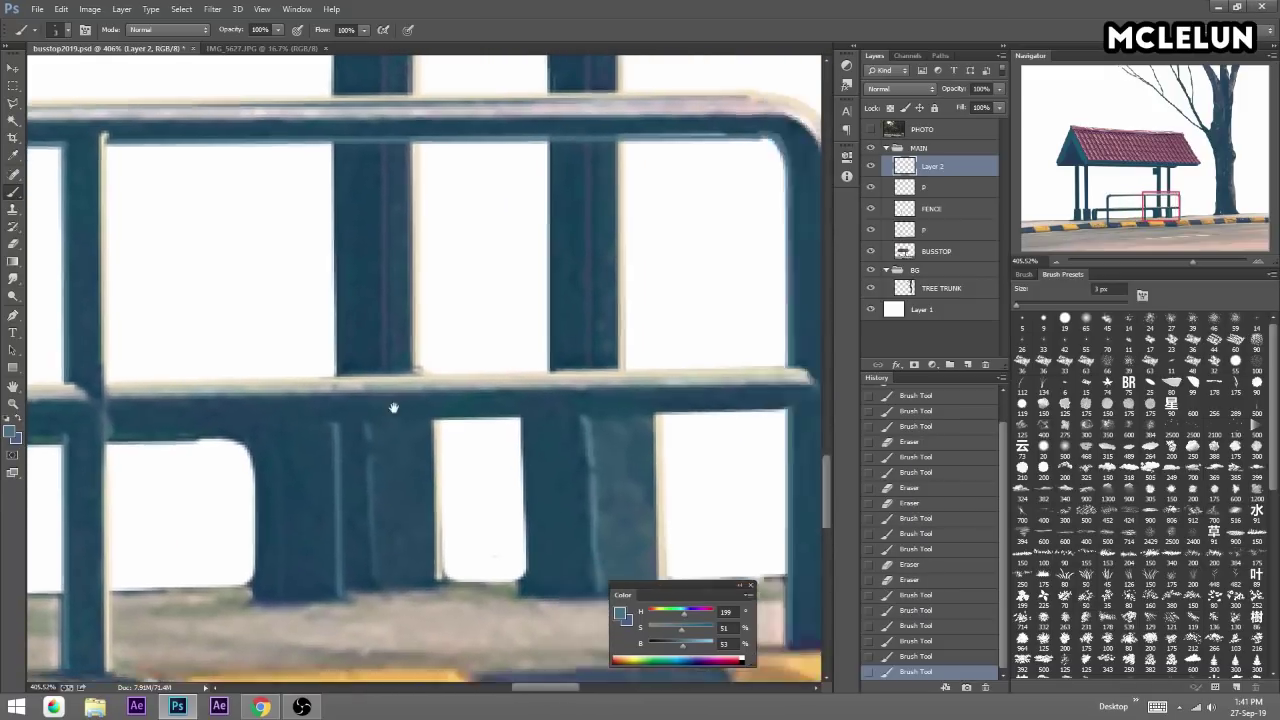
mouse_move(615, 410)
mouse_down()
mouse_move(373, 415)
mouse_move(443, 366)
mouse_up()
shift+click(610, 424)
drag(335, 362, 331, 358)
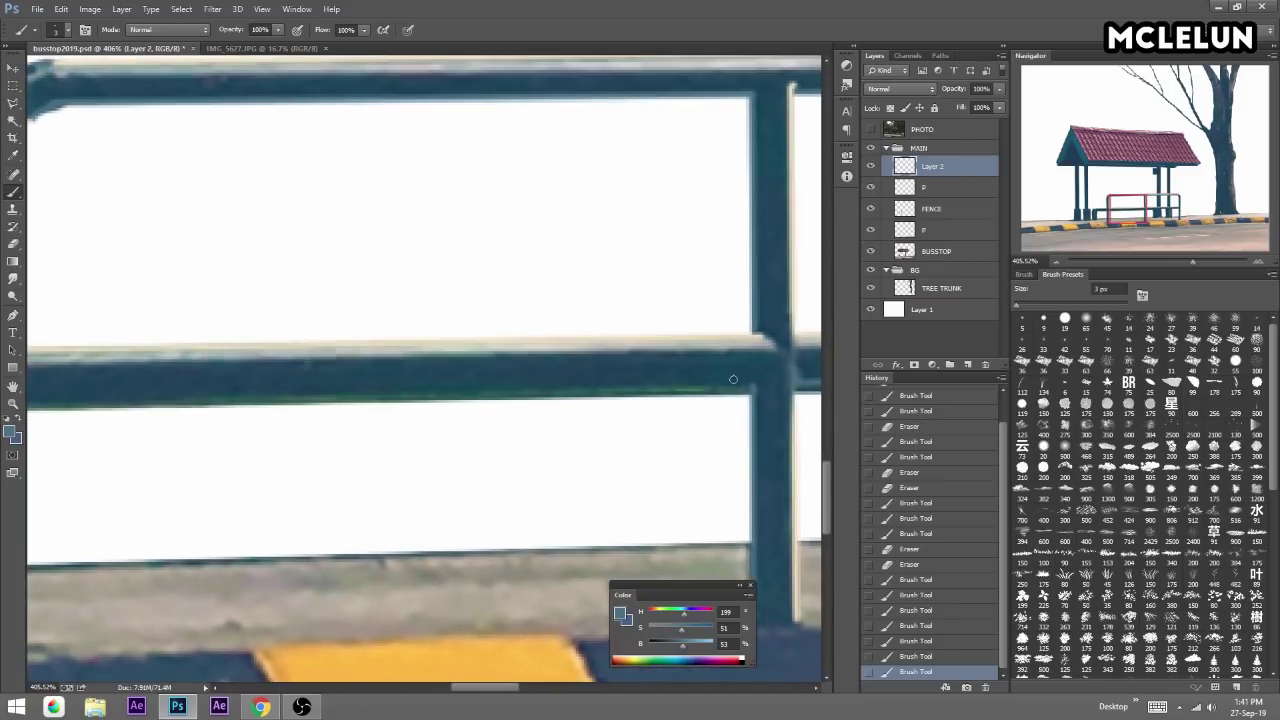
drag(744, 383, 328, 402)
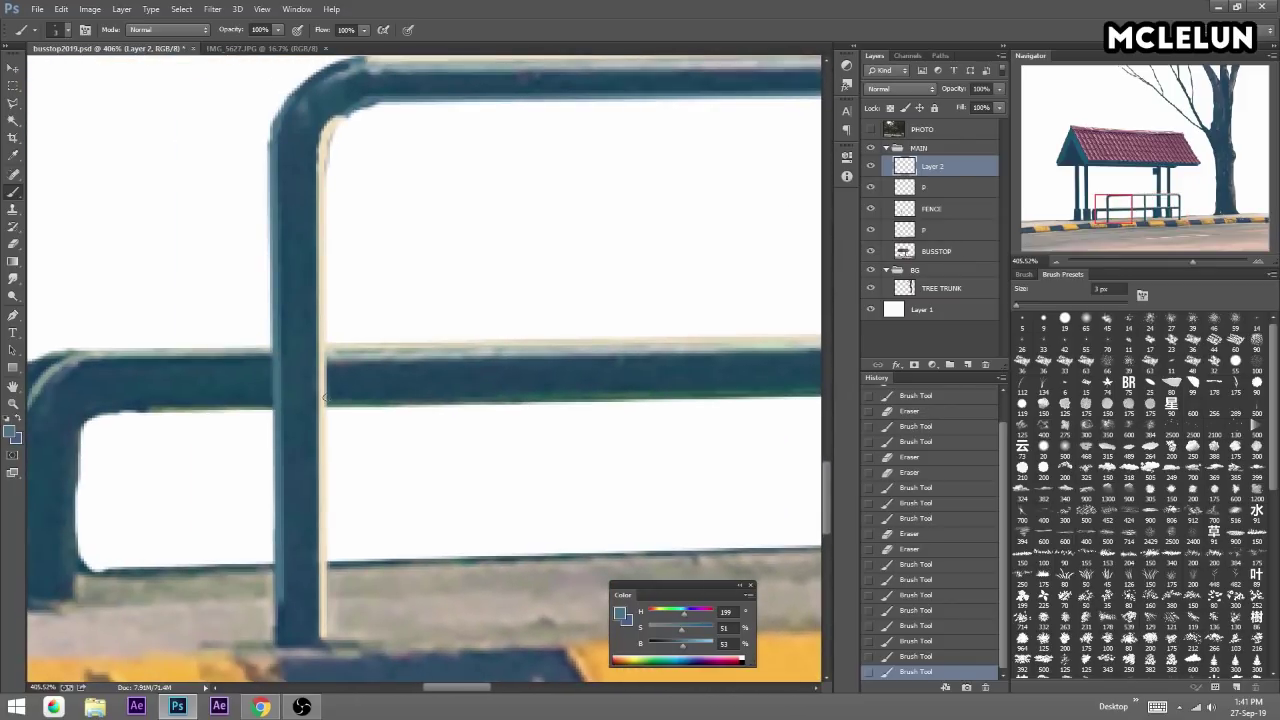
shift+click(323, 398)
key(e)
click(325, 405)
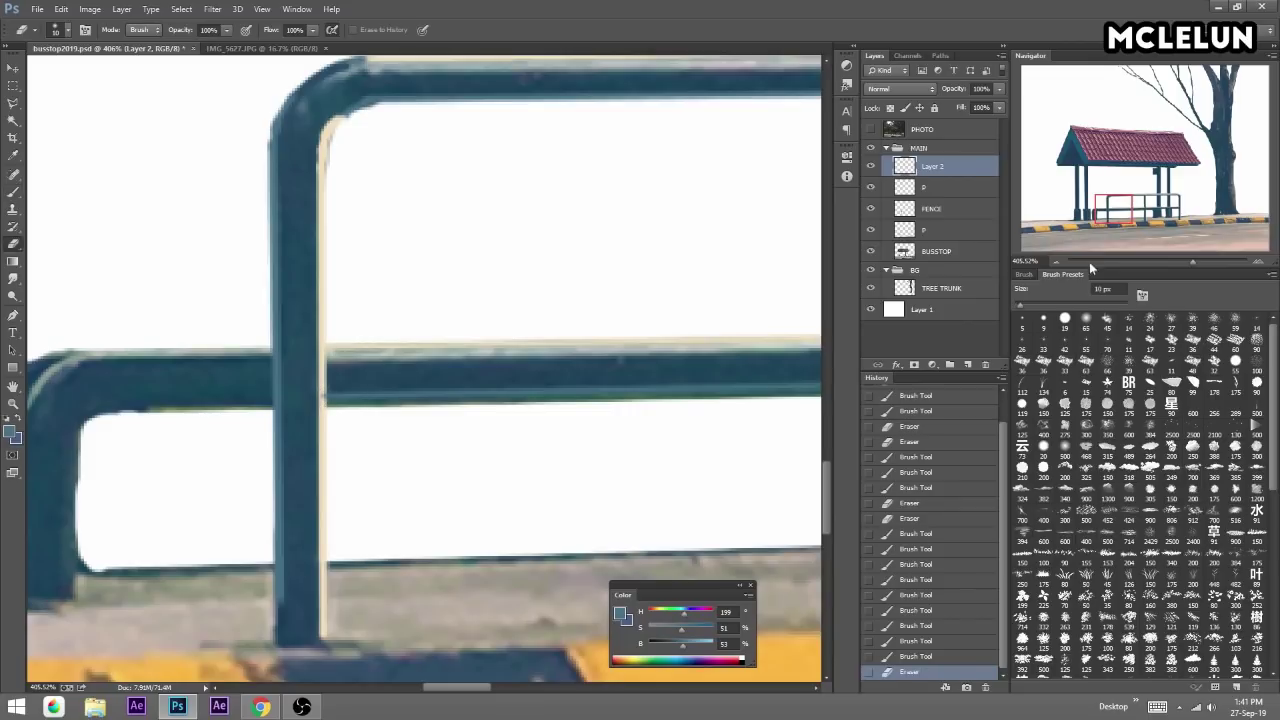
drag(1188, 260, 1192, 260)
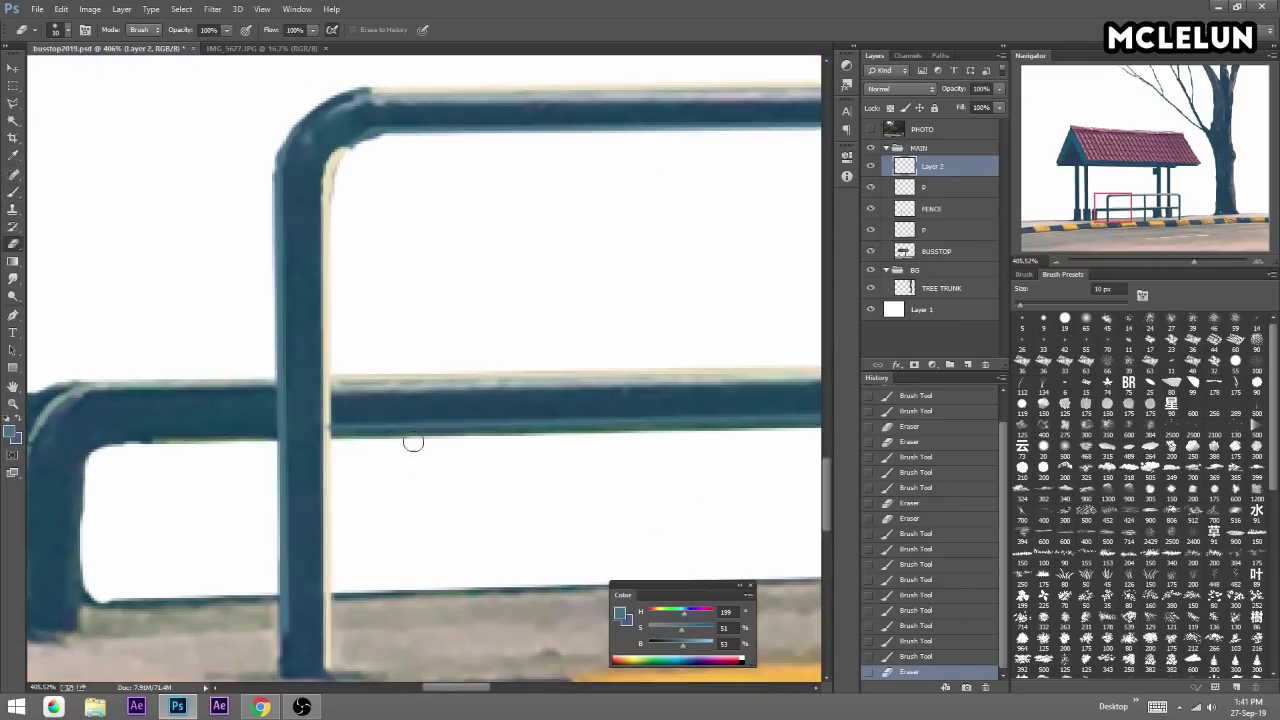
click(325, 427)
Merge the fence layer down into P and erase leftover specks at the post-rail junction.
key(ctrl+e)
drag(318, 430, 318, 394)
click(336, 416)
click(318, 430)
key(b)
drag(1191, 261, 1153, 253)
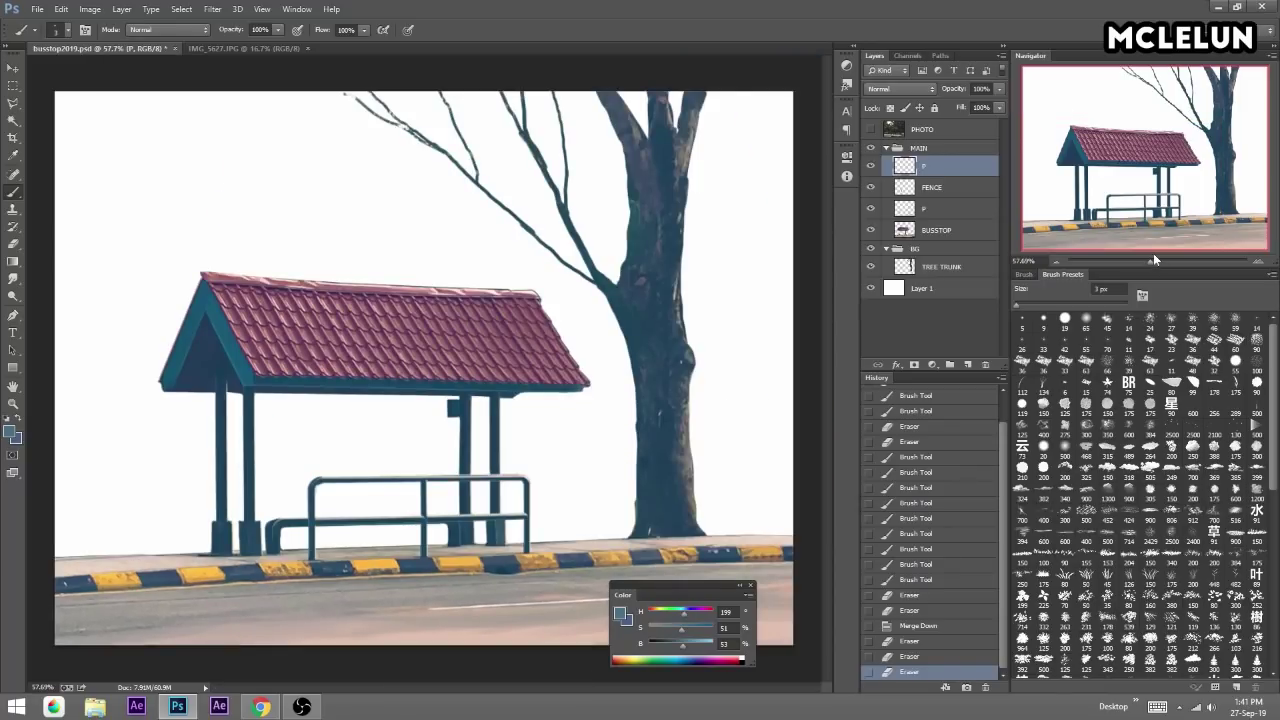
Sample the roof's pink and lighten it to a pale warm peach.
click(1153, 260)
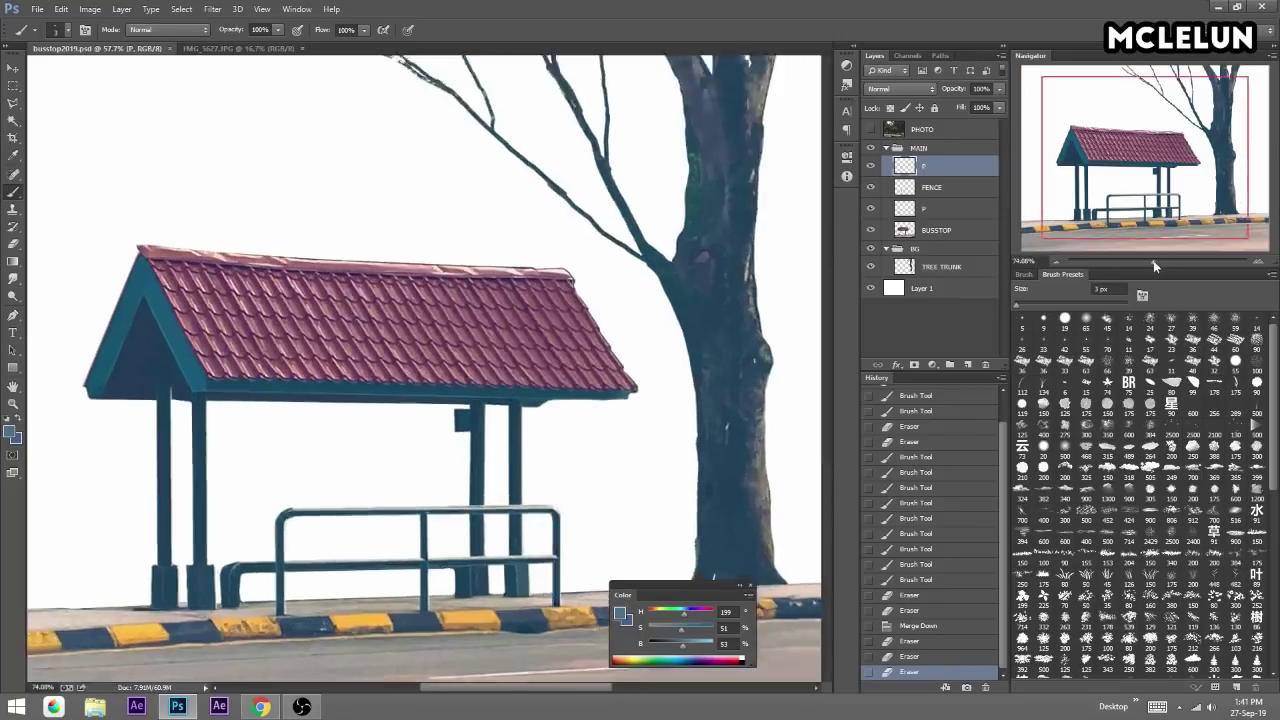
drag(1153, 260, 1166, 260)
mouse_move(1150, 200)
mouse_down()
mouse_move(1186, 203)
mouse_move(1208, 261)
mouse_up()
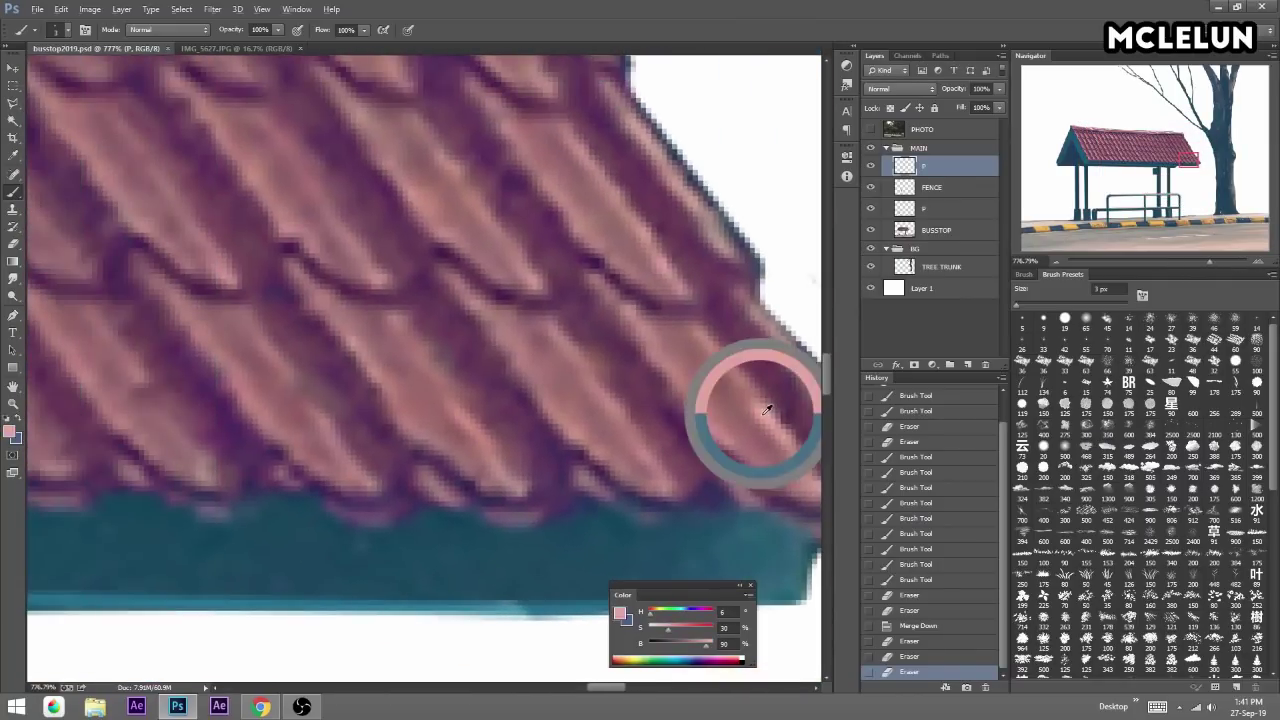
alt+click(757, 400)
drag(652, 618, 716, 646)
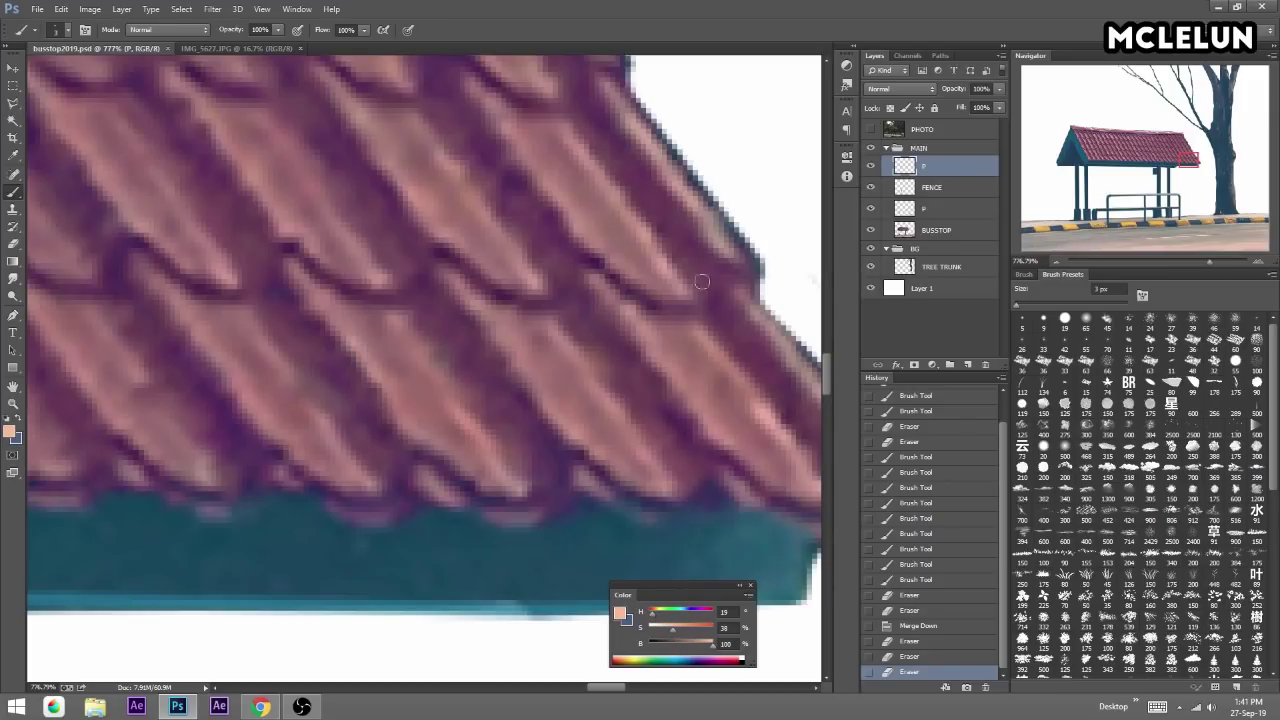
Add a new layer above the lower P layer and test a peach highlight on a roof tile.
key(e)
key(alt+bracketleft)
key(alt+bracketleft)
click(968, 364)
key(b)
drag(690, 322, 728, 362)
click(1043, 318)
key(e)
key(b)
drag(571, 277, 620, 350)
key(e)
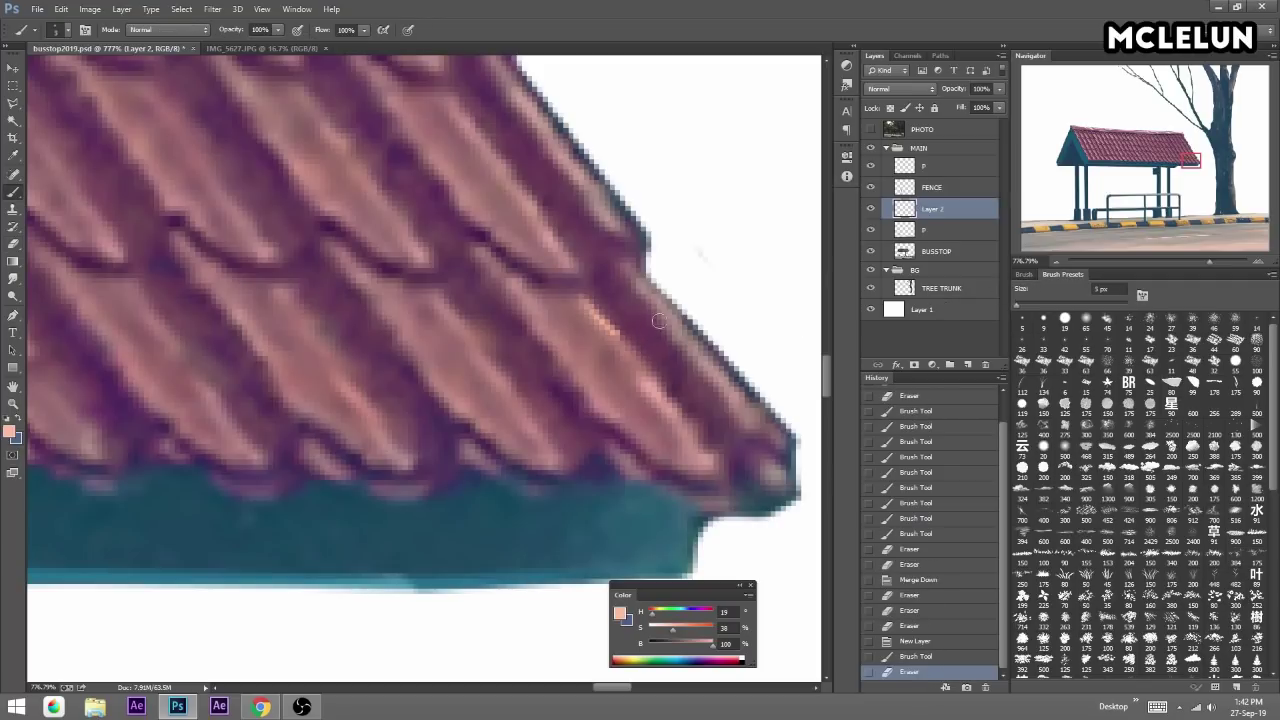
Paint pale peach highlight strokes along the tile curves at the roof's right edge.
click(1025, 274)
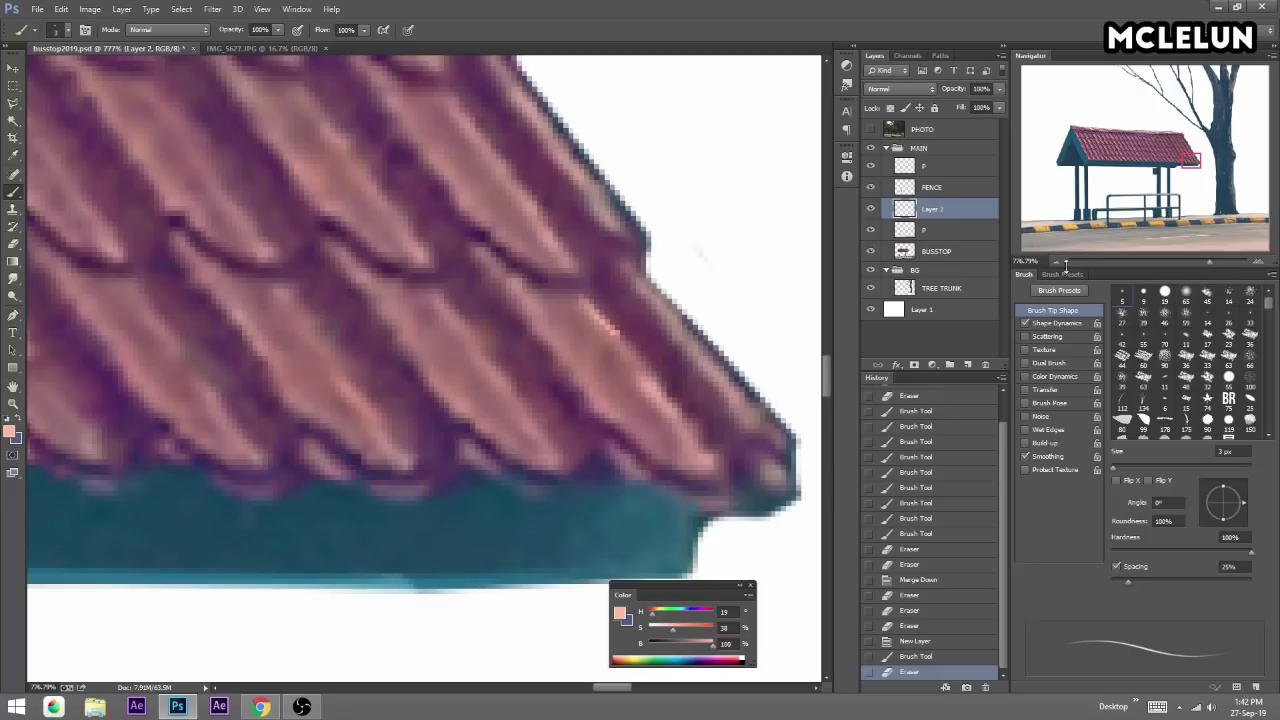
click(1063, 274)
drag(598, 318, 690, 425)
drag(642, 285, 785, 440)
drag(614, 246, 657, 401)
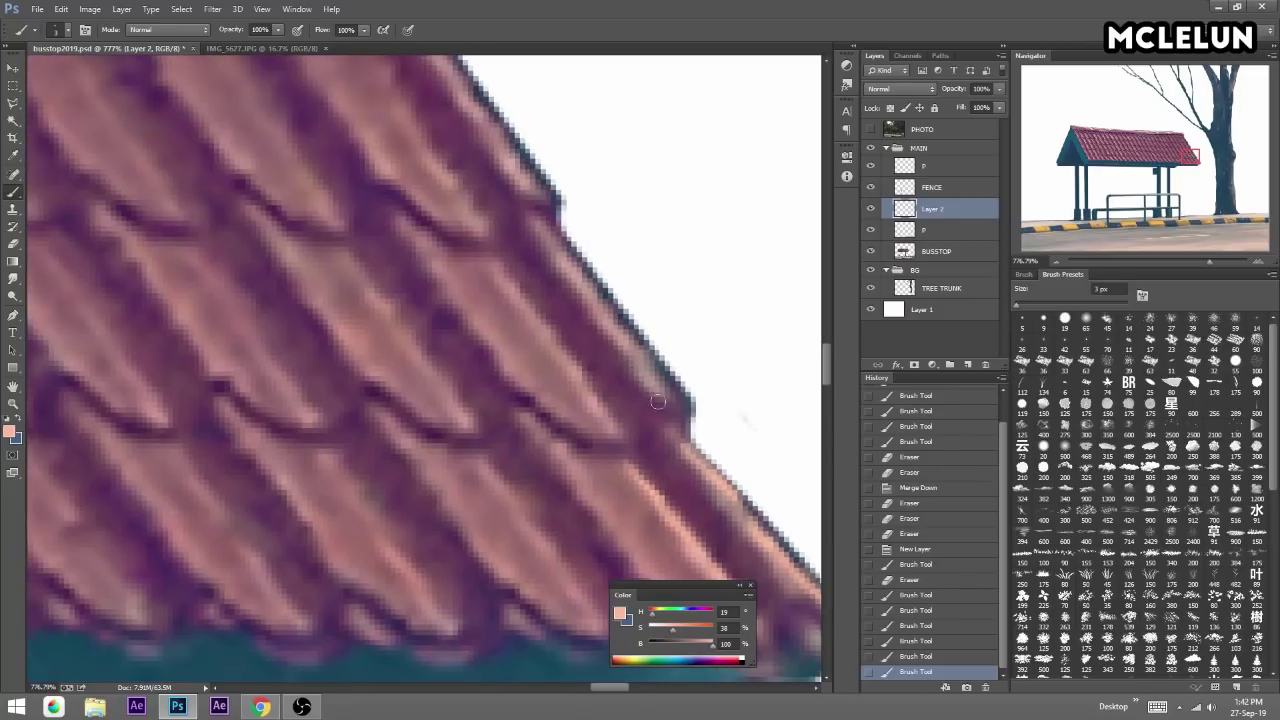
drag(541, 398, 670, 398)
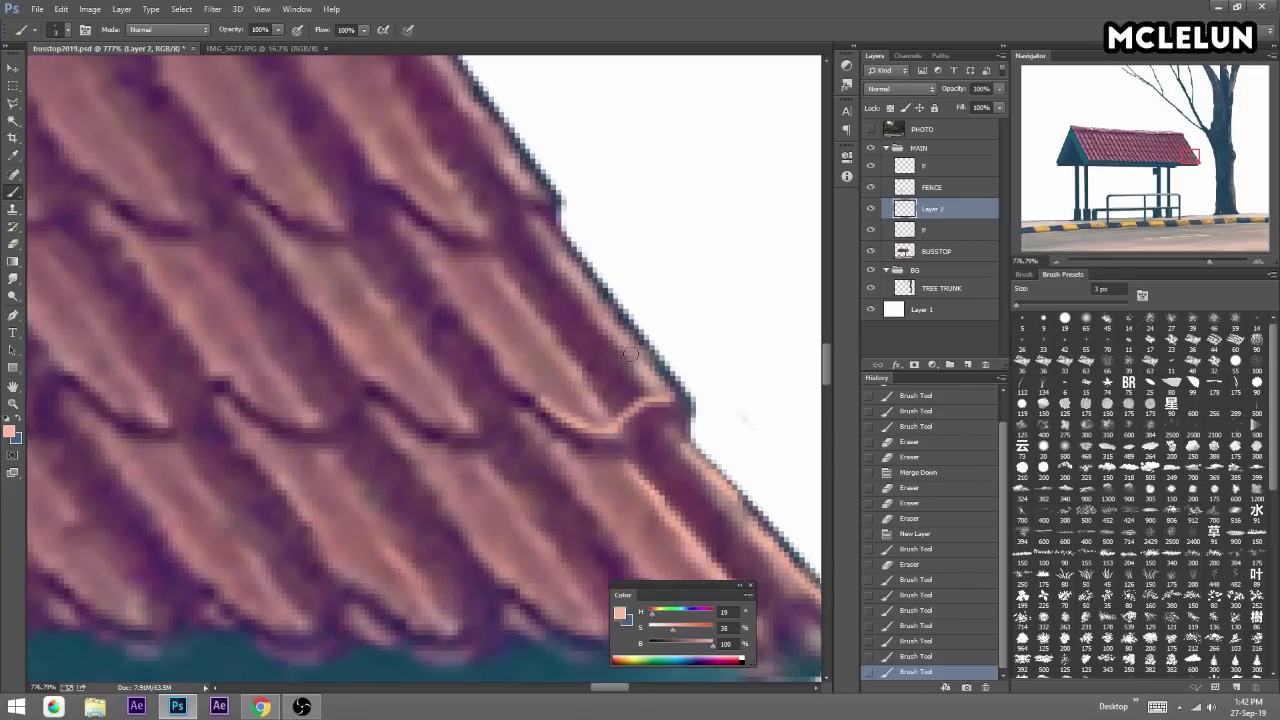
mouse_move(578, 283)
mouse_down()
mouse_move(553, 250)
mouse_move(605, 355)
mouse_up()
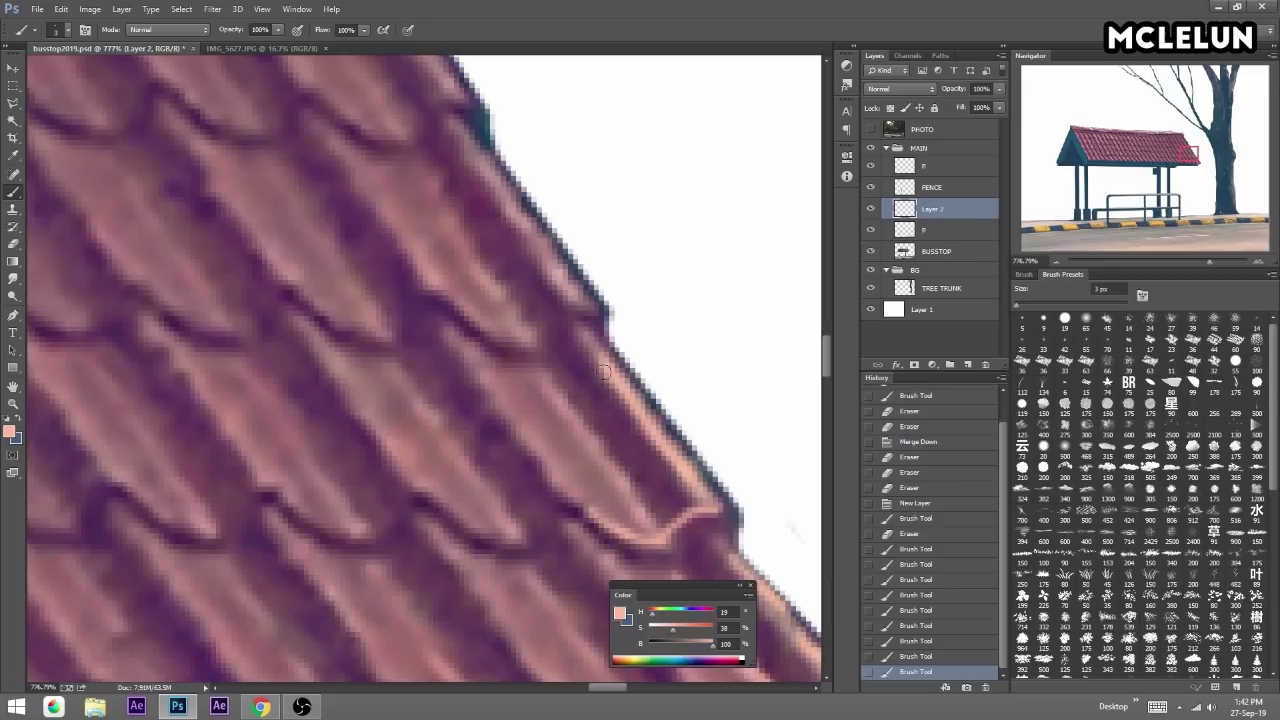
Trim the highlight overshoots with a 15 px eraser and add a short stroke on a tile edge.
key(e)
key(bracketleft)
key(bracketleft)
key(bracketleft)
key(bracketleft)
key(bracketleft)
drag(613, 370, 590, 340)
mouse_move(560, 290)
mouse_down()
mouse_move(494, 223)
mouse_move(523, 397)
mouse_up()
key(b)
mouse_move(485, 455)
mouse_down()
mouse_move(526, 486)
mouse_move(612, 452)
mouse_move(495, 303)
mouse_move(580, 506)
mouse_up()
key(e)
key(b)
mouse_move(540, 380)
mouse_down()
mouse_move(561, 413)
mouse_move(508, 490)
mouse_move(548, 410)
mouse_up()
Add more short highlights further down the roof edge and erase a stray stroke.
key(e)
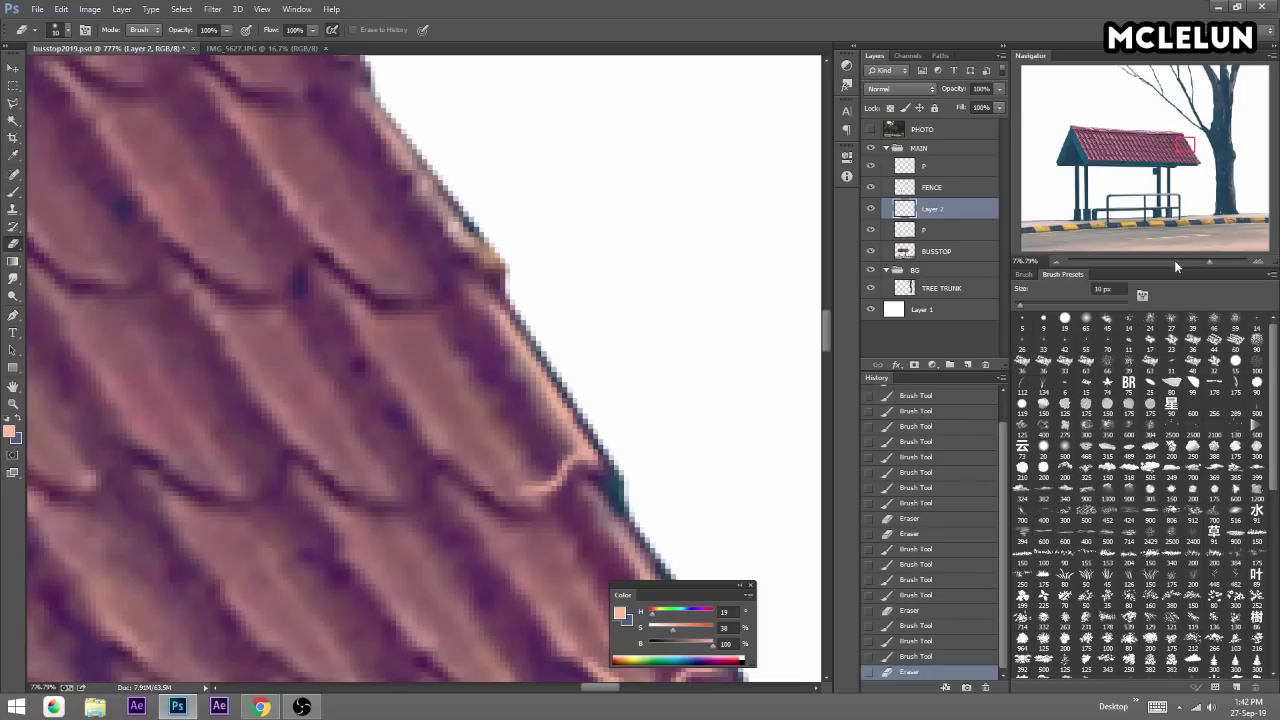
drag(1174, 260, 1185, 250)
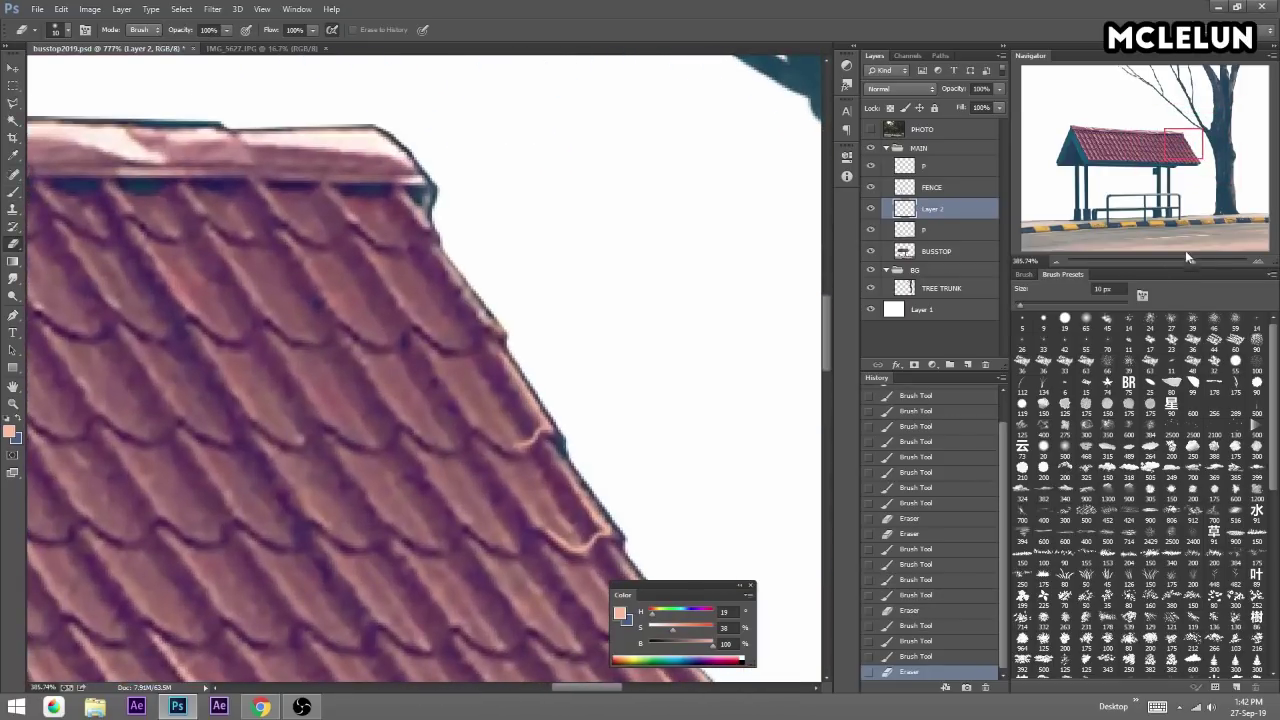
key(b)
drag(440, 250, 482, 310)
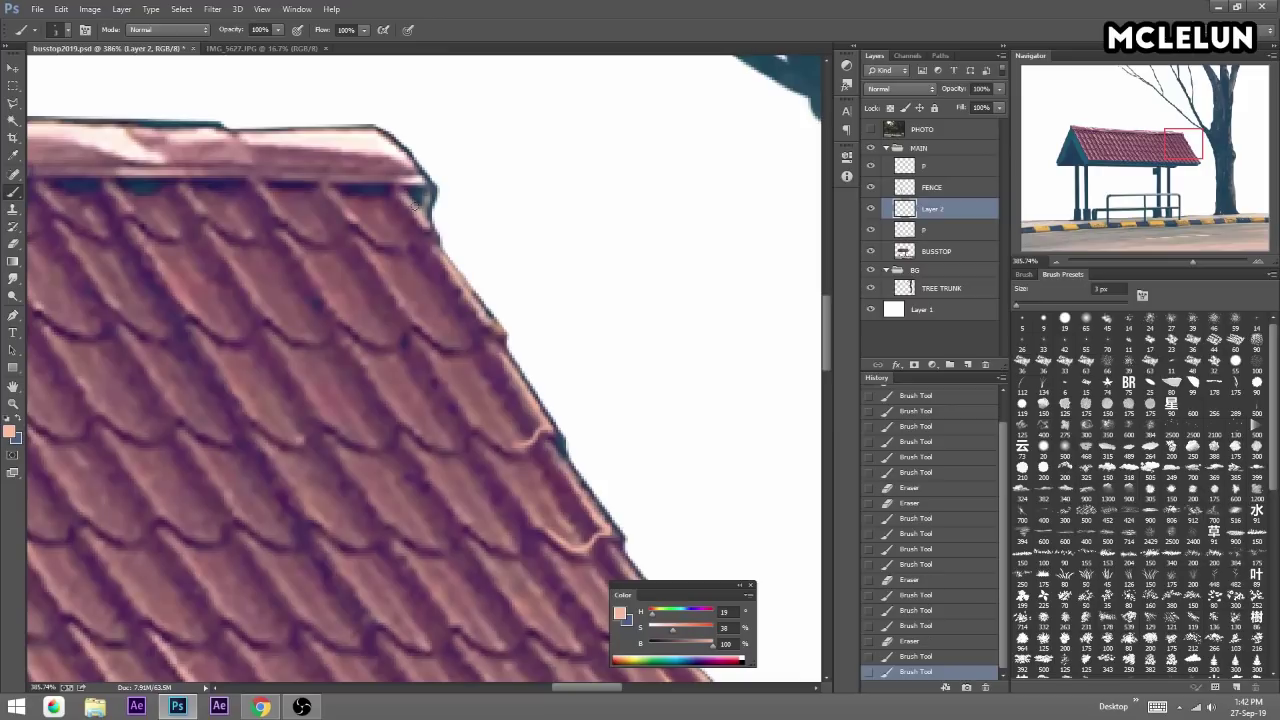
drag(400, 337, 408, 171)
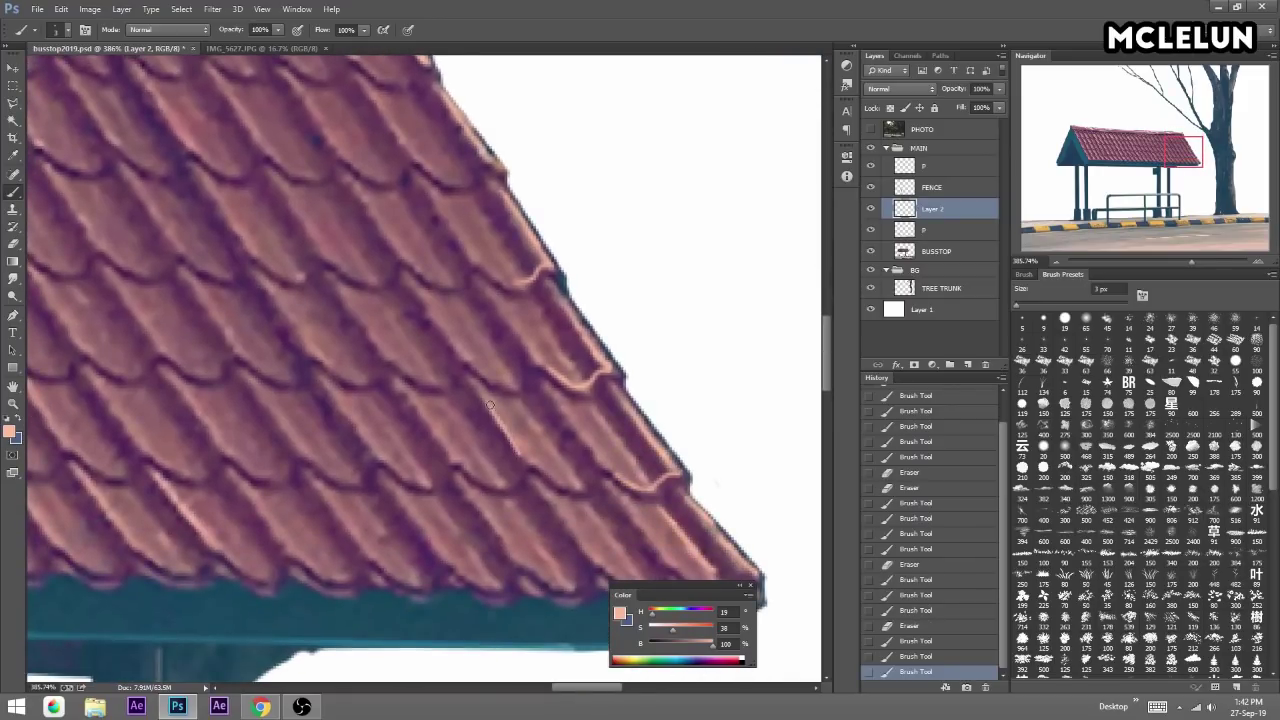
key(e)
drag(512, 440, 530, 472)
mouse_move(1193, 261)
mouse_down()
mouse_move(1148, 264)
mouse_move(1181, 261)
mouse_up()
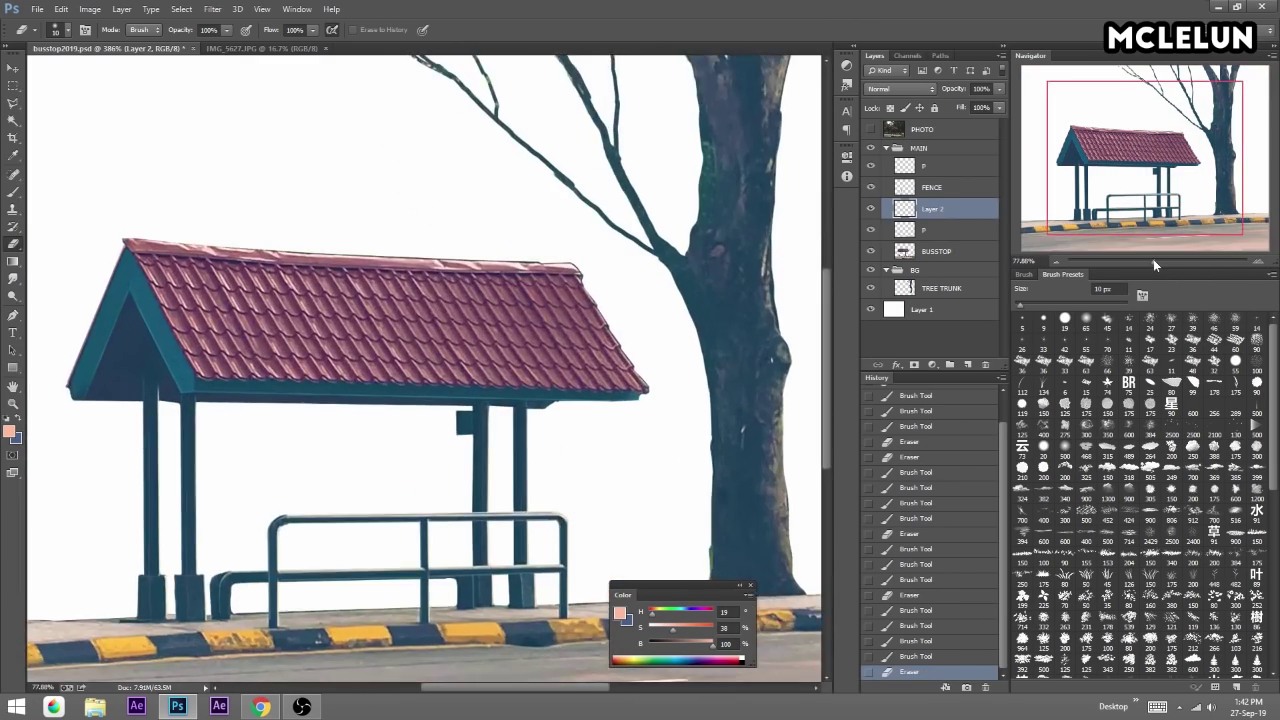
Paint small peach highlights on several central lower roof tiles, trimming with the eraser.
key(b)
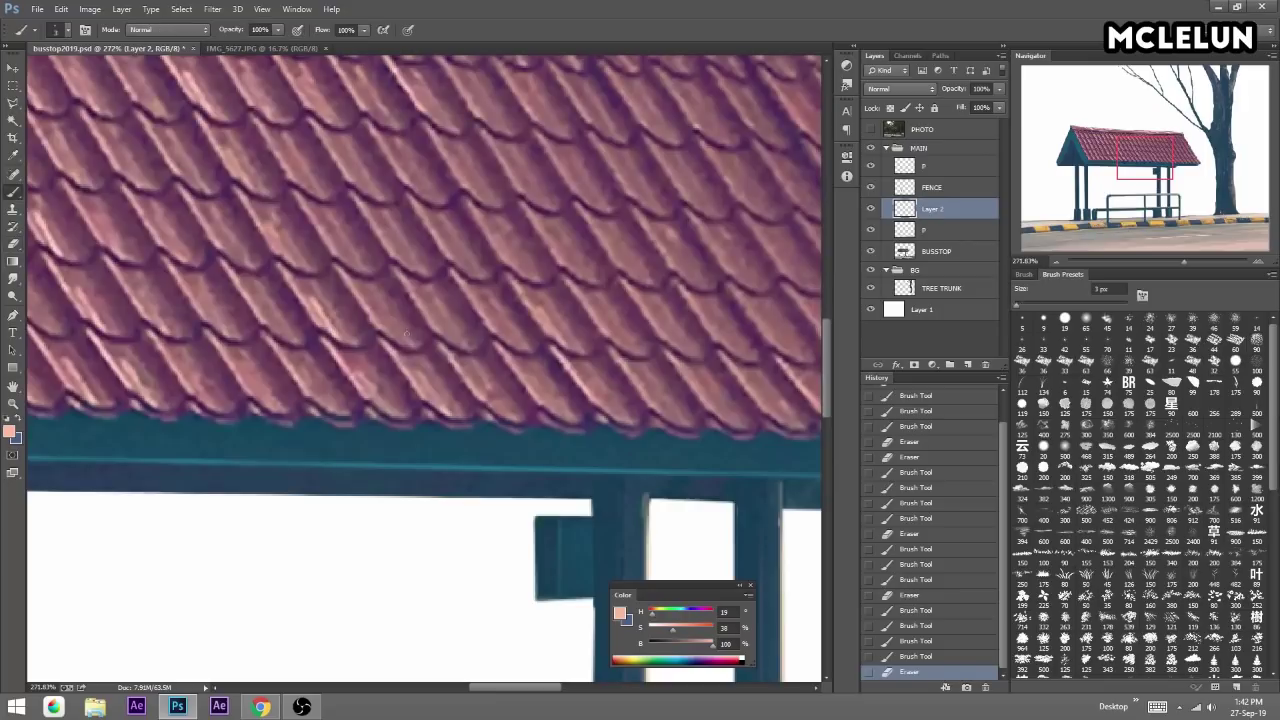
mouse_move(443, 347)
mouse_down()
mouse_move(463, 380)
mouse_move(440, 330)
mouse_up()
key(e)
key(b)
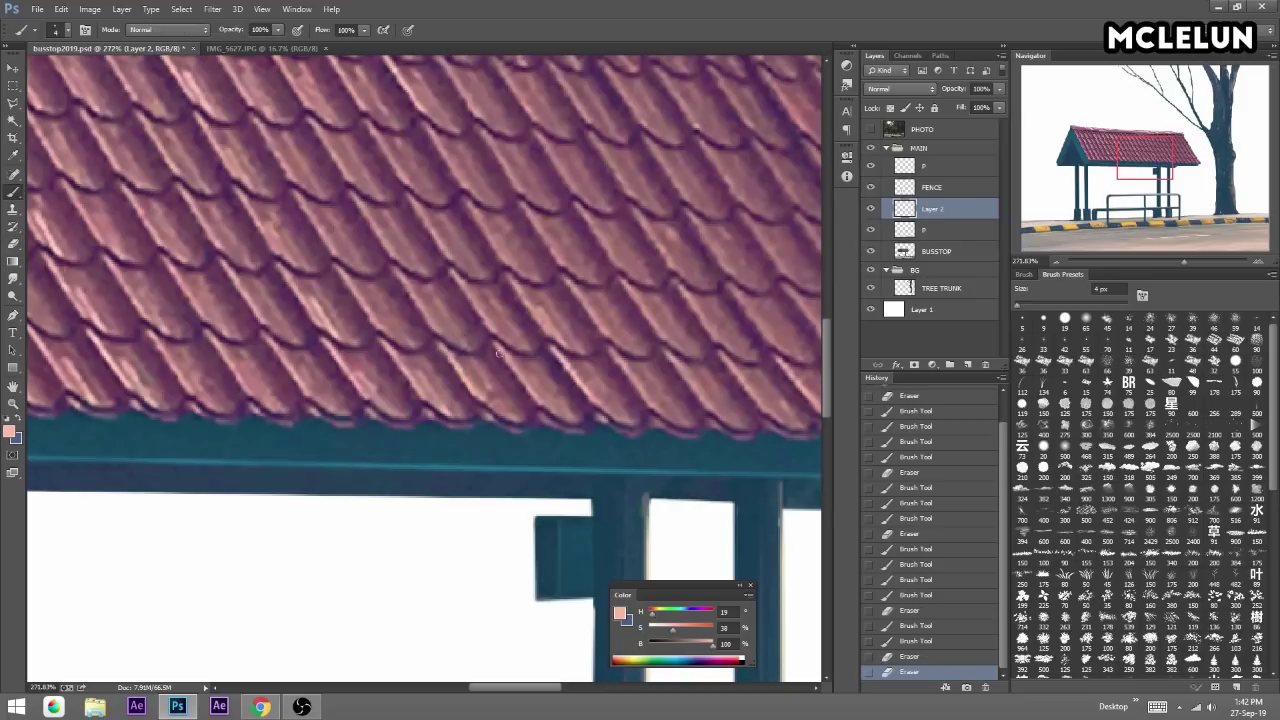
drag(528, 386, 538, 322)
mouse_move(480, 286)
mouse_down()
mouse_move(477, 316)
mouse_move(476, 305)
mouse_up()
click(568, 370)
key(e)
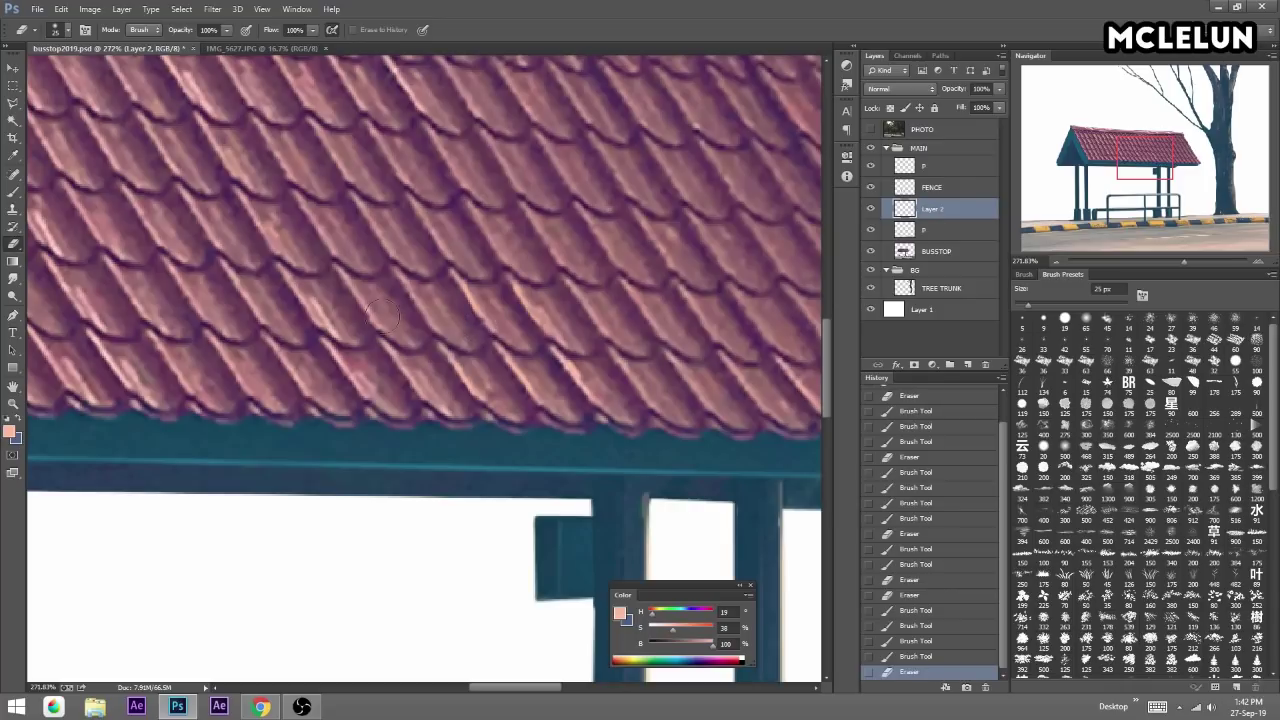
key(b)
Touch up tiles on the roof's left side and middle, then zoom back in on the ridge.
drag(110, 362, 90, 328)
key(e)
key(b)
mouse_move(51, 267)
mouse_down()
mouse_move(94, 310)
mouse_move(138, 304)
mouse_move(166, 270)
mouse_move(210, 330)
mouse_move(252, 280)
mouse_up()
key(e)
key(b)
key(e)
key(b)
key(e)
key(b)
key(e)
drag(362, 302, 378, 298)
mouse_move(1184, 263)
mouse_down()
mouse_move(1156, 265)
mouse_move(1190, 263)
mouse_up()
drag(1151, 172, 1170, 140)
Rotate the canvas and paint pale peach highlights along the roof's sloping edge trim.
key(r)
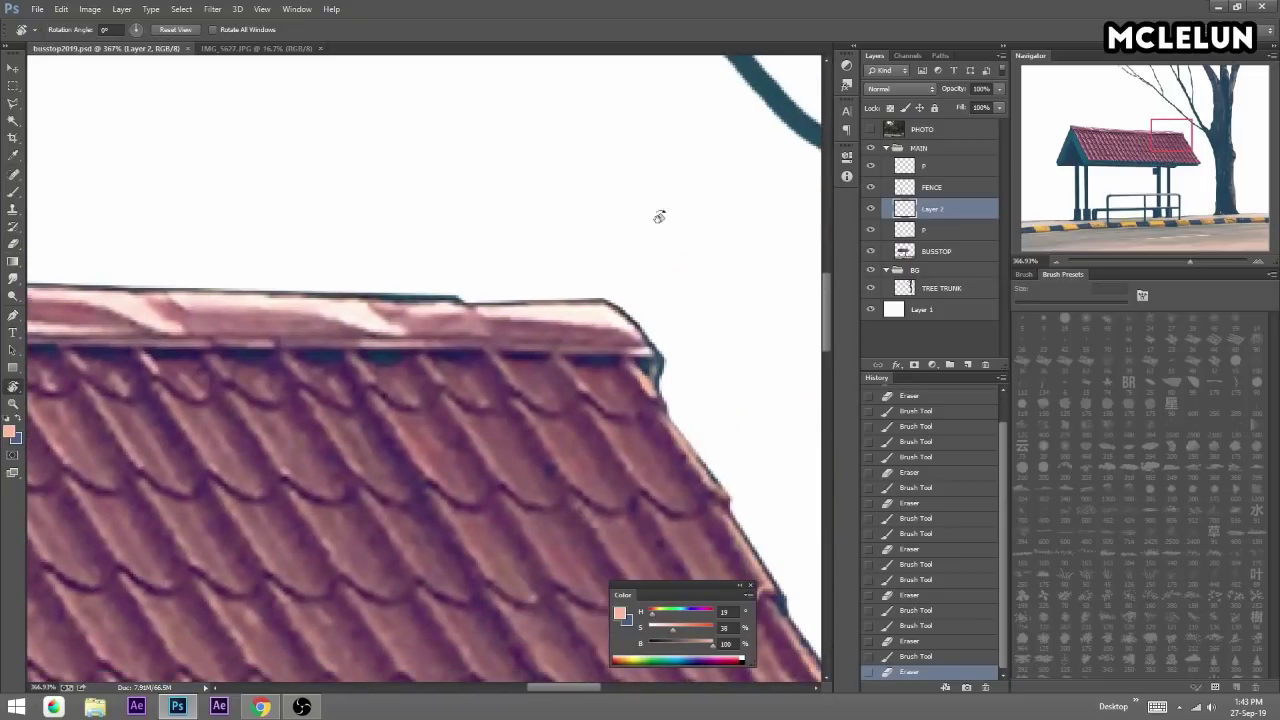
drag(659, 217, 643, 449)
key(b)
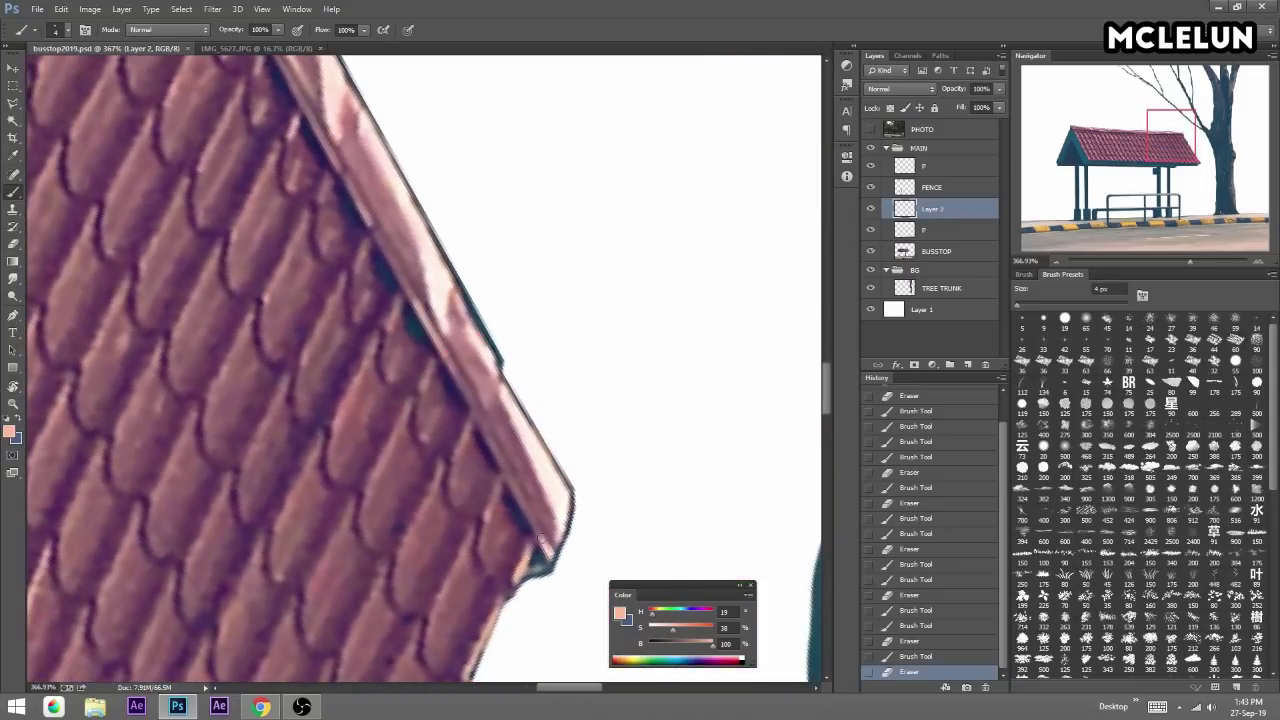
drag(495, 463, 483, 438)
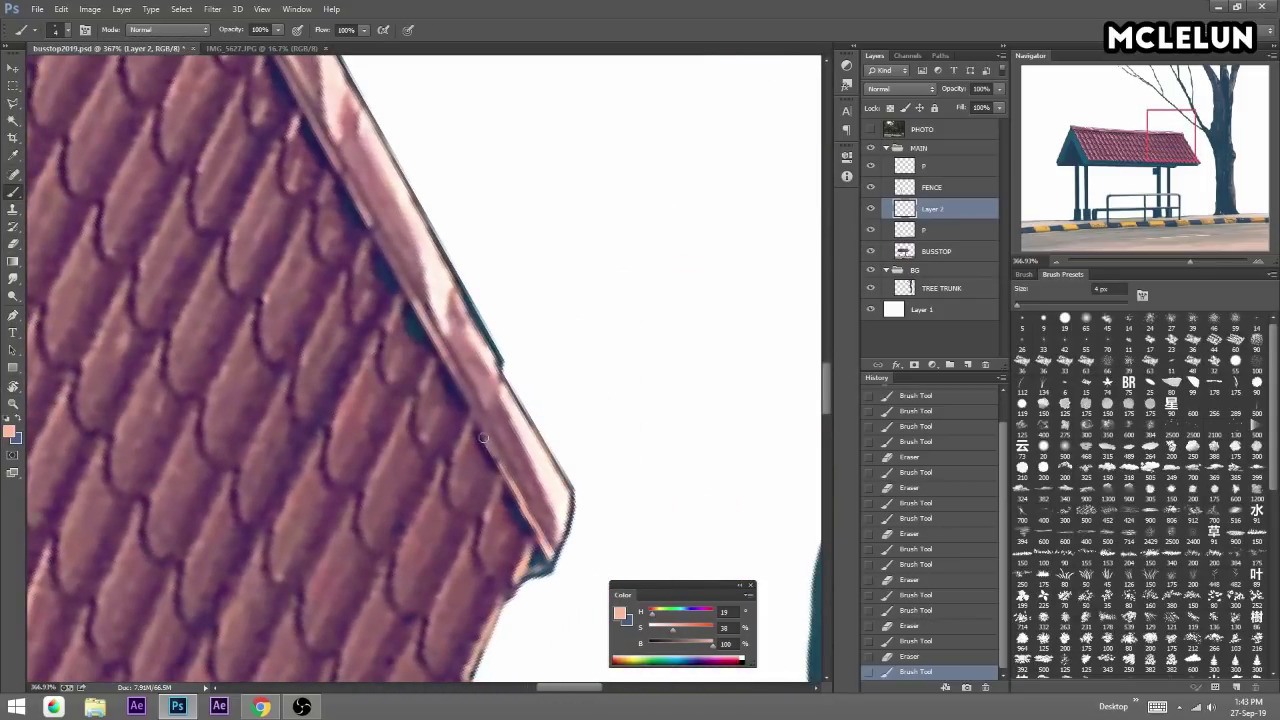
drag(440, 350, 434, 349)
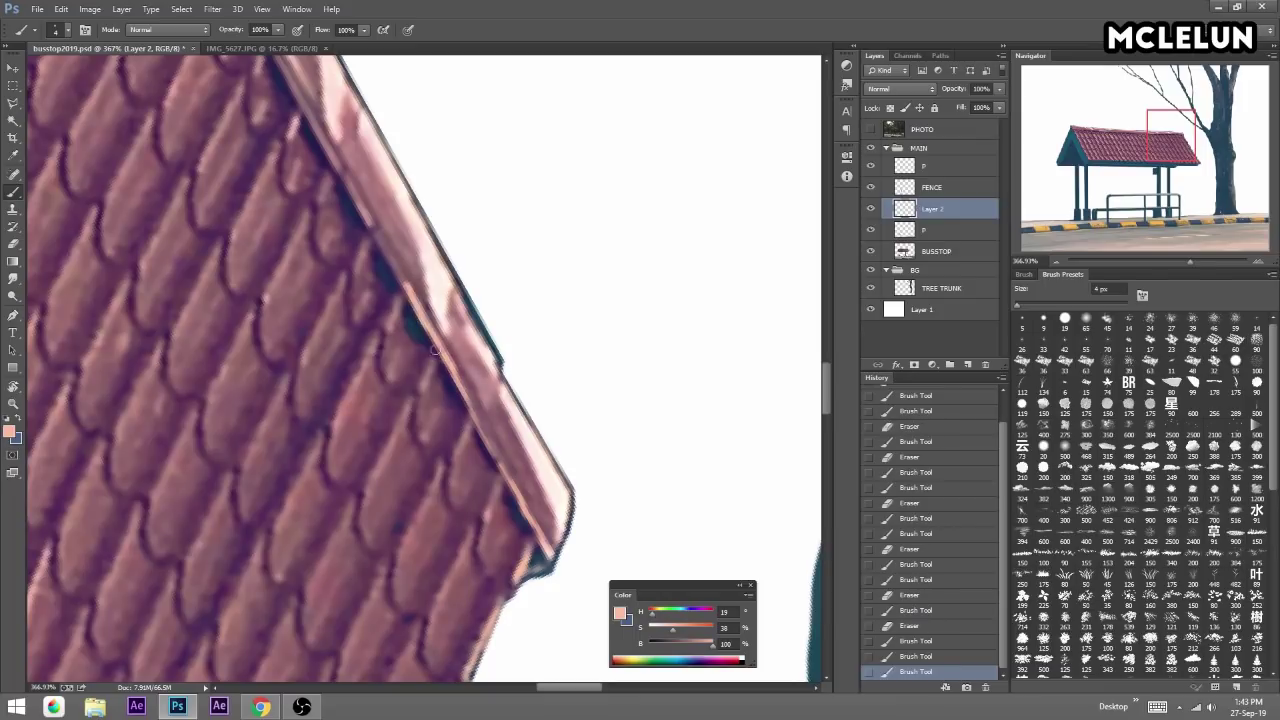
mouse_move(353, 200)
mouse_down()
mouse_move(386, 252)
mouse_move(305, 100)
mouse_up()
drag(318, 160, 332, 176)
drag(420, 302, 318, 118)
Erase overshooting edge strokes and extend the highlight up toward the roof peak.
key(e)
drag(529, 434, 500, 412)
mouse_move(380, 260)
mouse_down()
mouse_move(406, 310)
mouse_move(345, 200)
mouse_move(380, 260)
mouse_up()
key(b)
key(e)
drag(428, 366, 412, 350)
mouse_move(400, 260)
mouse_down()
mouse_move(451, 303)
mouse_move(380, 188)
mouse_up()
key(b)
mouse_move(350, 255)
mouse_down()
mouse_move(425, 290)
mouse_move(420, 334)
mouse_up()
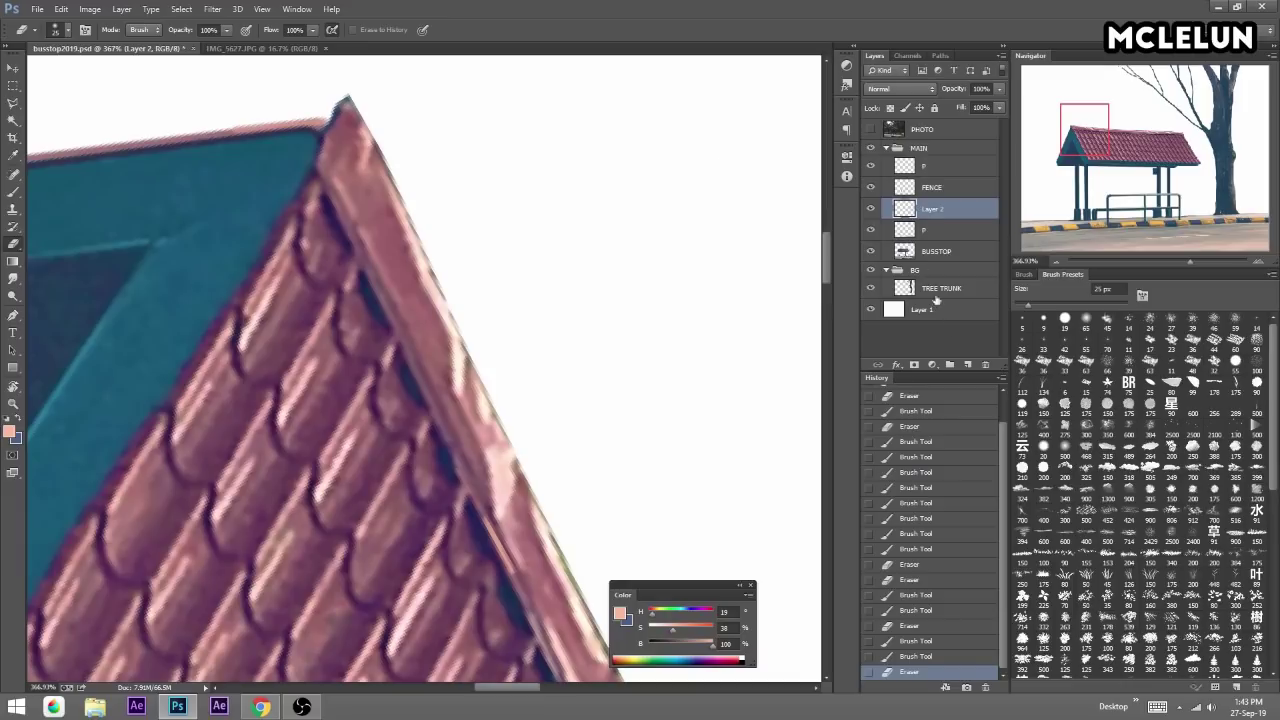
Merge the highlights down into P, add a new layer, and sample the peak's dark purple.
key(ctrl+e)
click(971, 367)
key(b)
alt+click(327, 212)
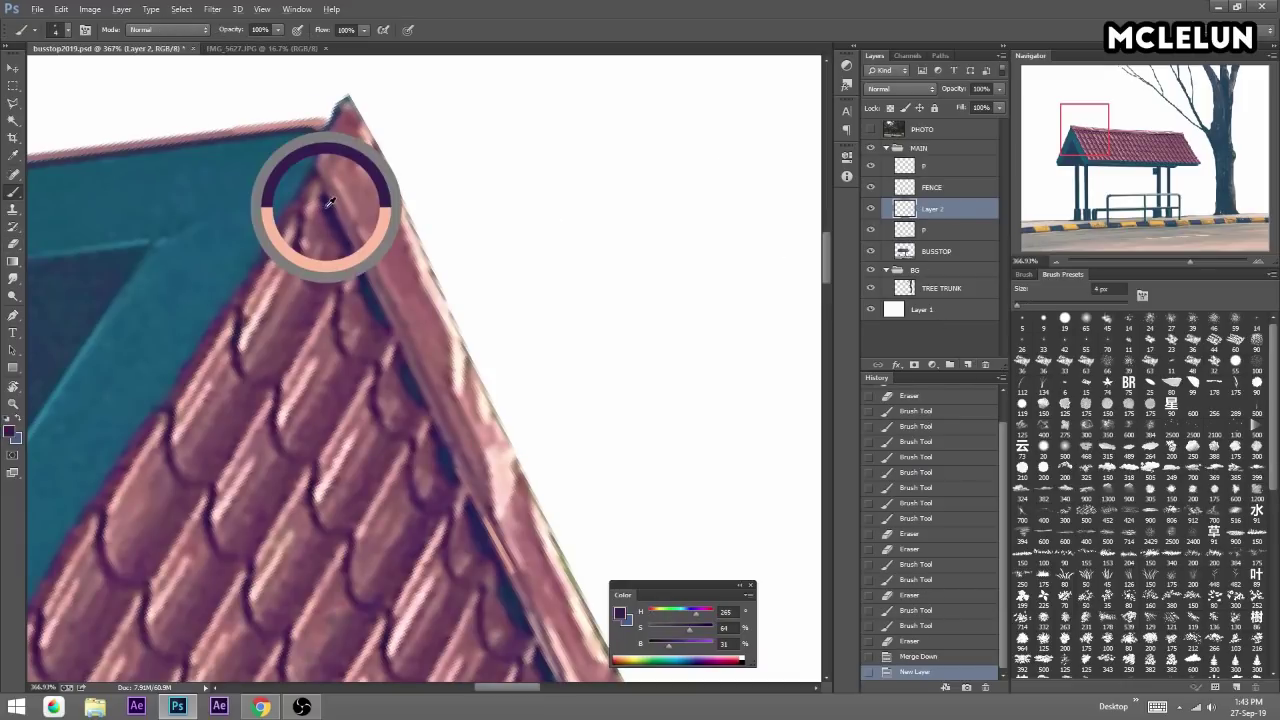
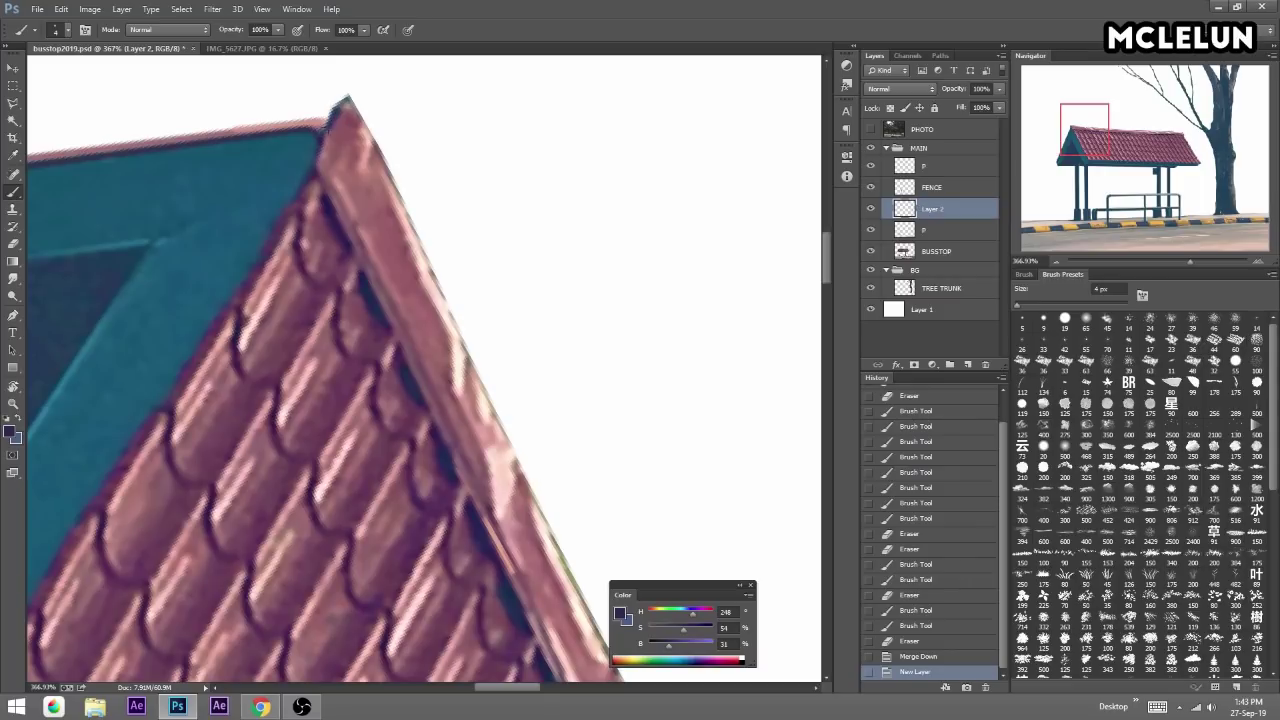
Dab a thin dark outline along the upper part of the roof's right slope.
drag(313, 172, 323, 198)
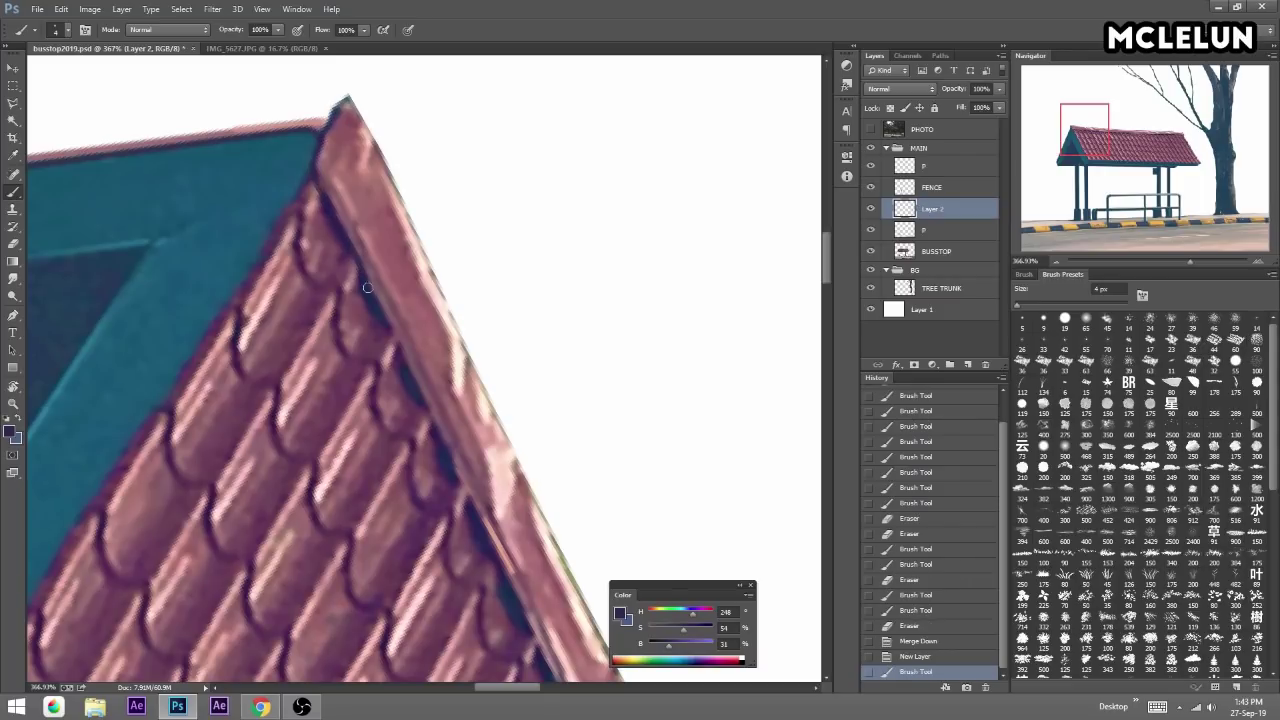
click(397, 343)
drag(397, 343, 352, 197)
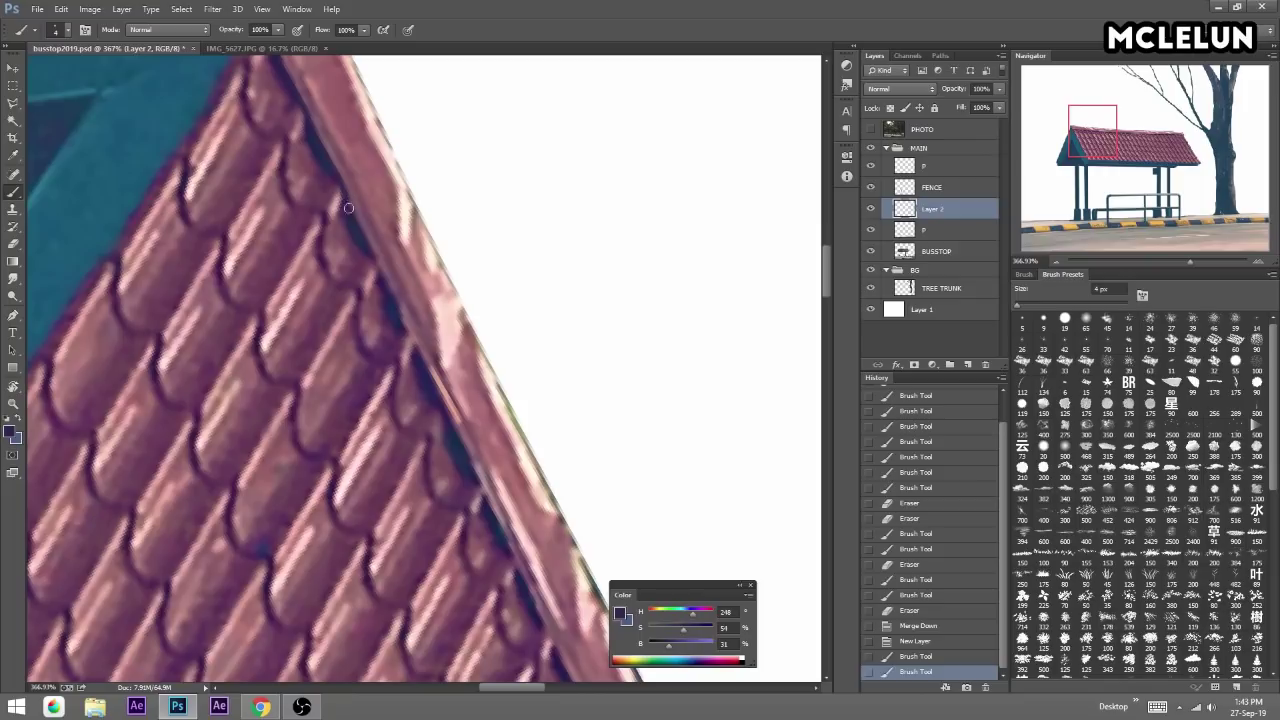
click(408, 339)
drag(408, 339, 357, 168)
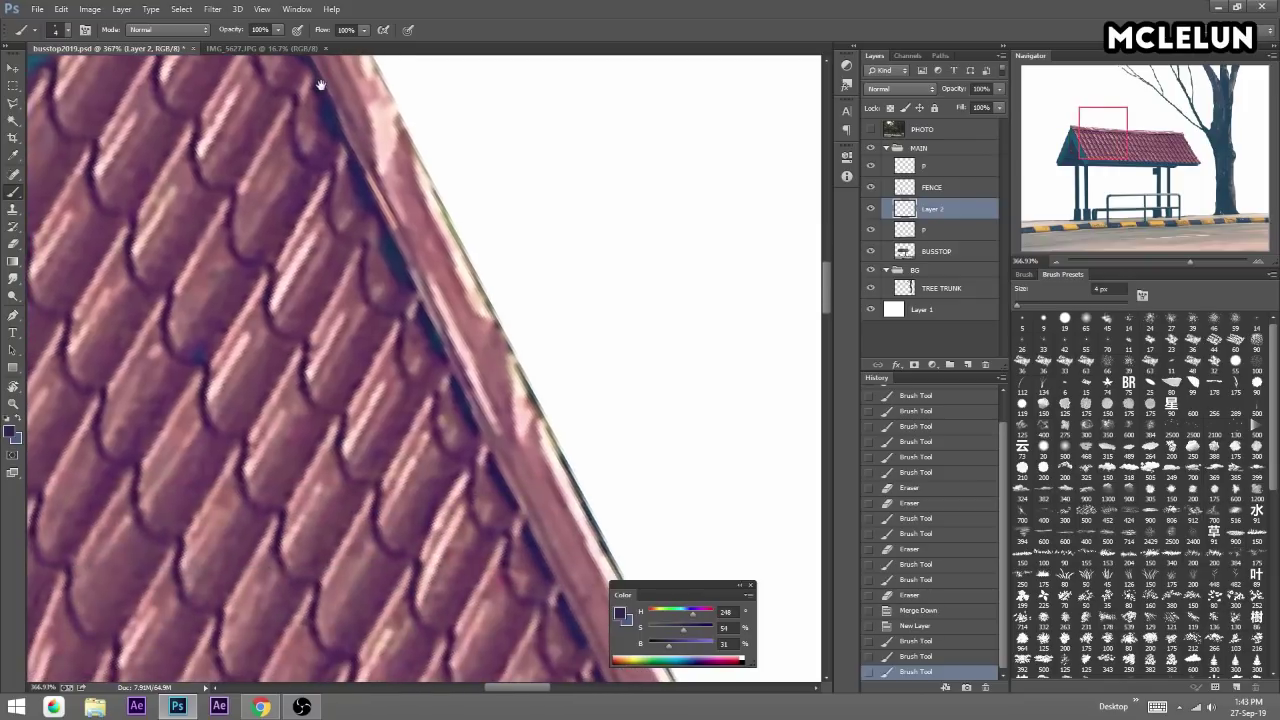
click(422, 315)
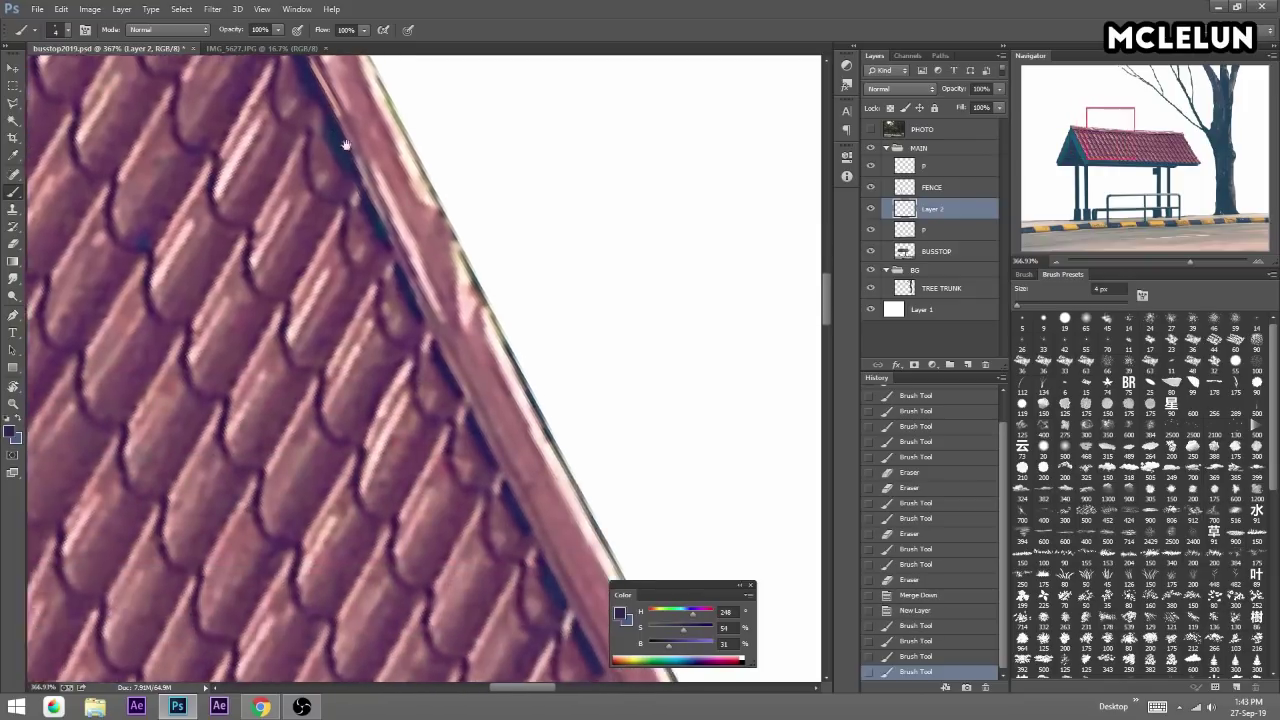
drag(422, 315, 358, 169)
click(409, 281)
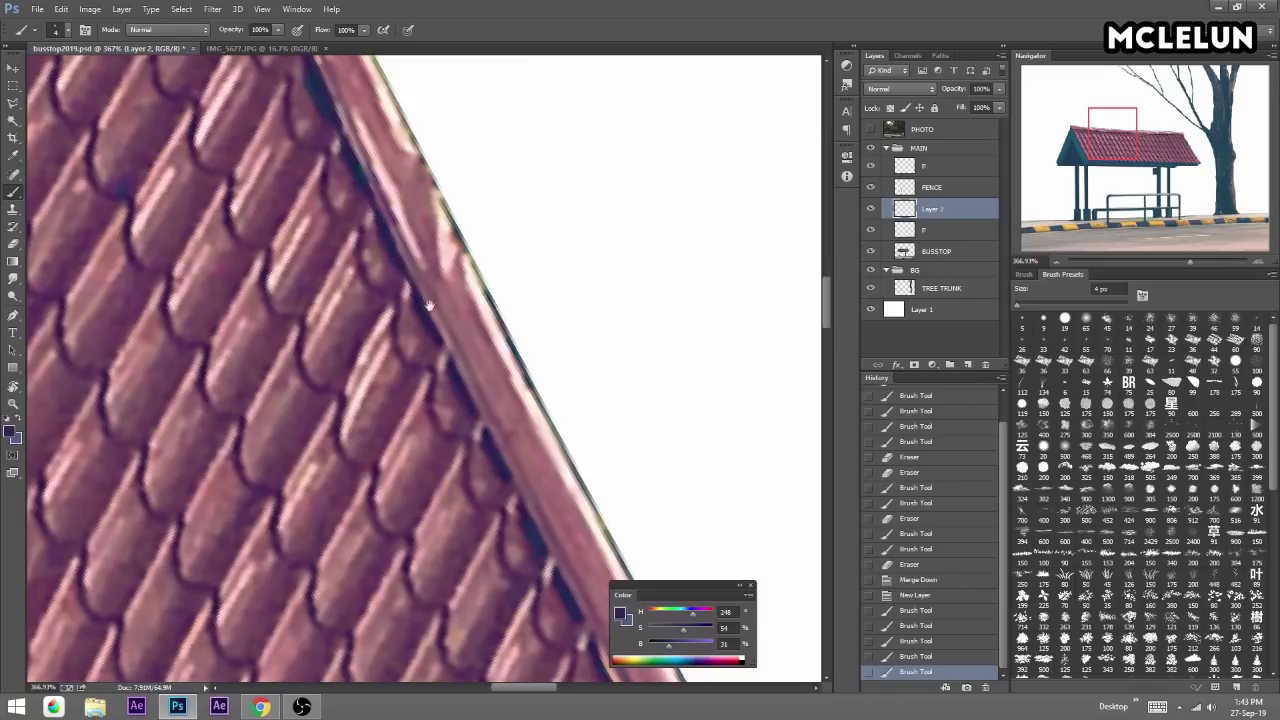
drag(428, 305, 302, 120)
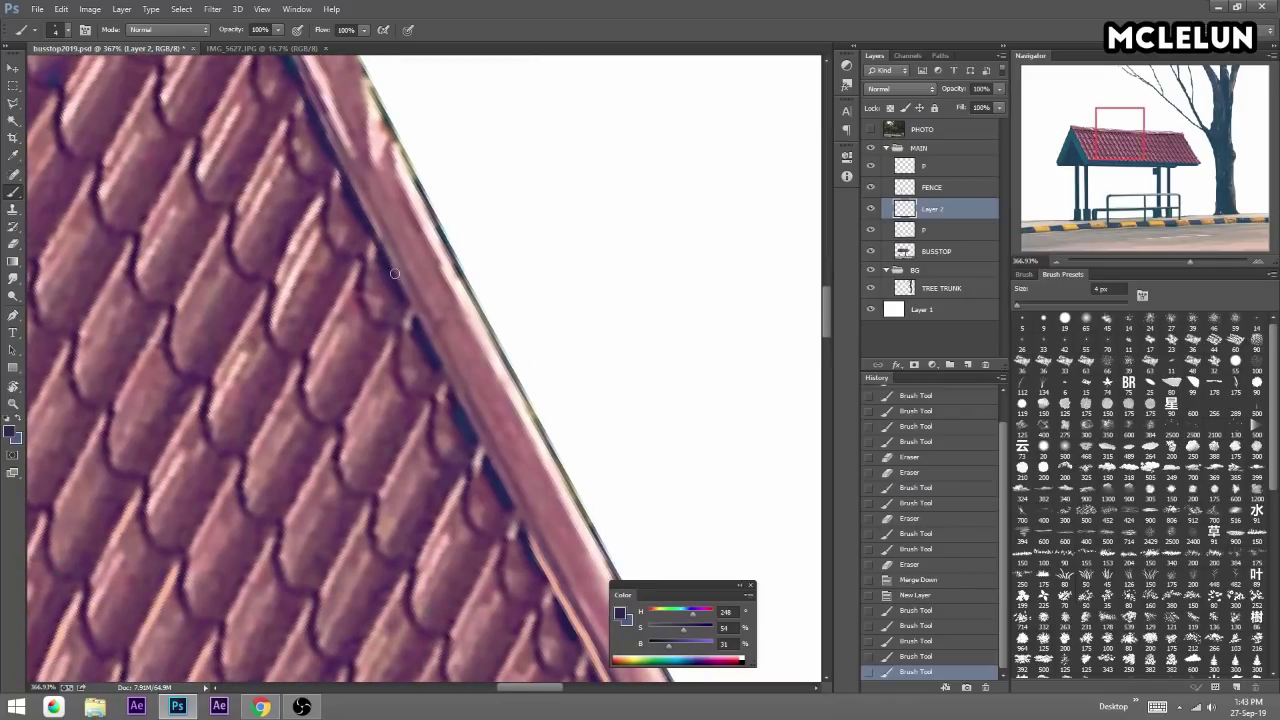
click(447, 380)
drag(447, 380, 411, 262)
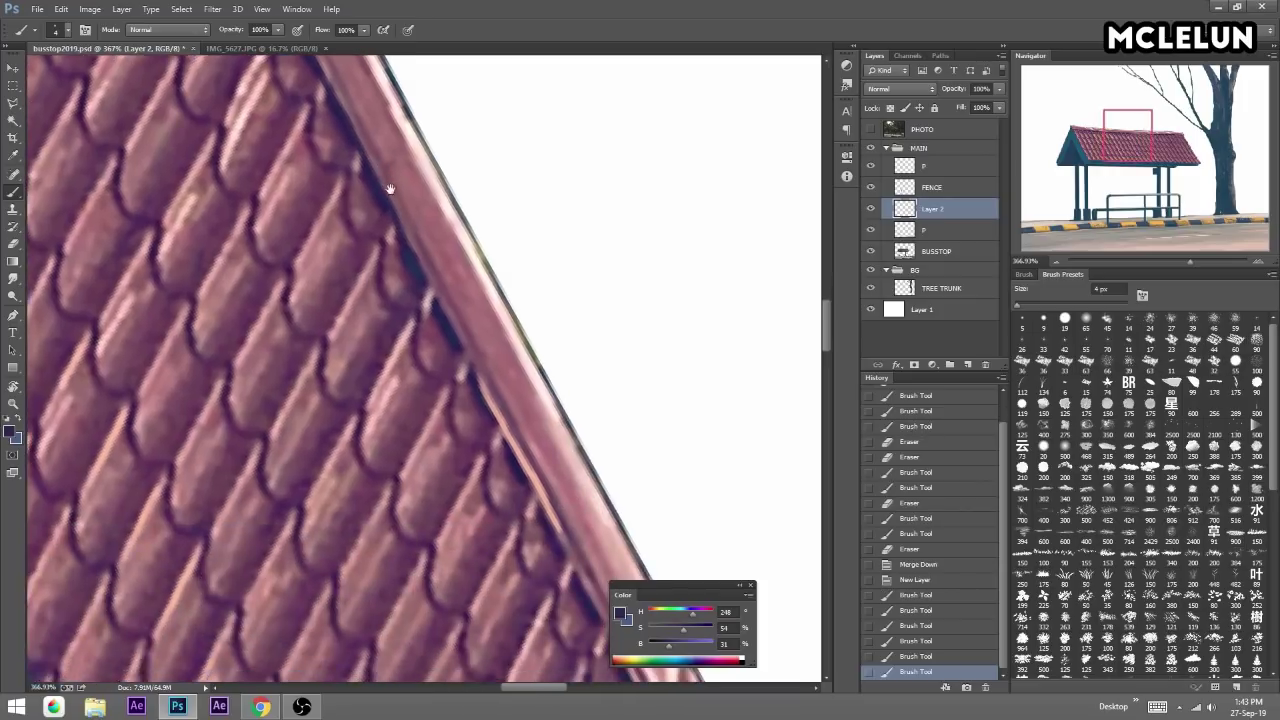
click(475, 383)
drag(475, 383, 390, 220)
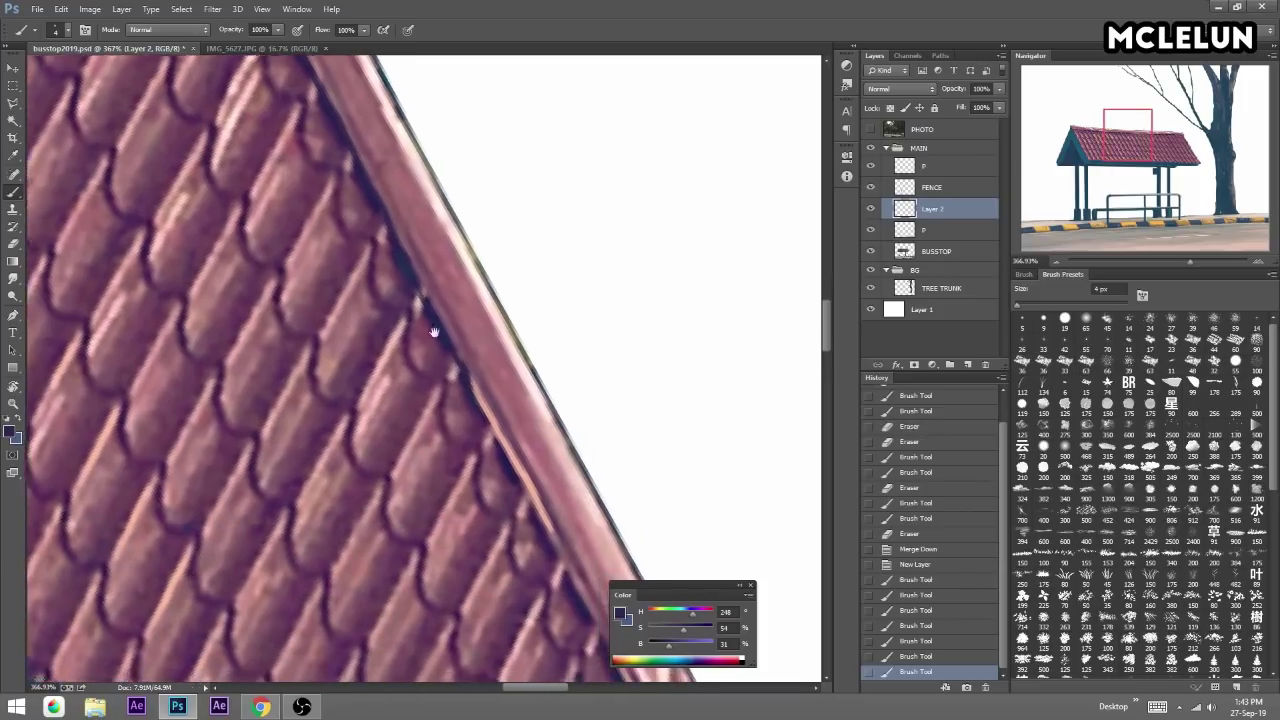
Extend the dark purple line down the lower roof edge, erasing one stray mark.
mouse_move(467, 368)
mouse_down()
mouse_move(506, 445)
mouse_move(444, 212)
mouse_up()
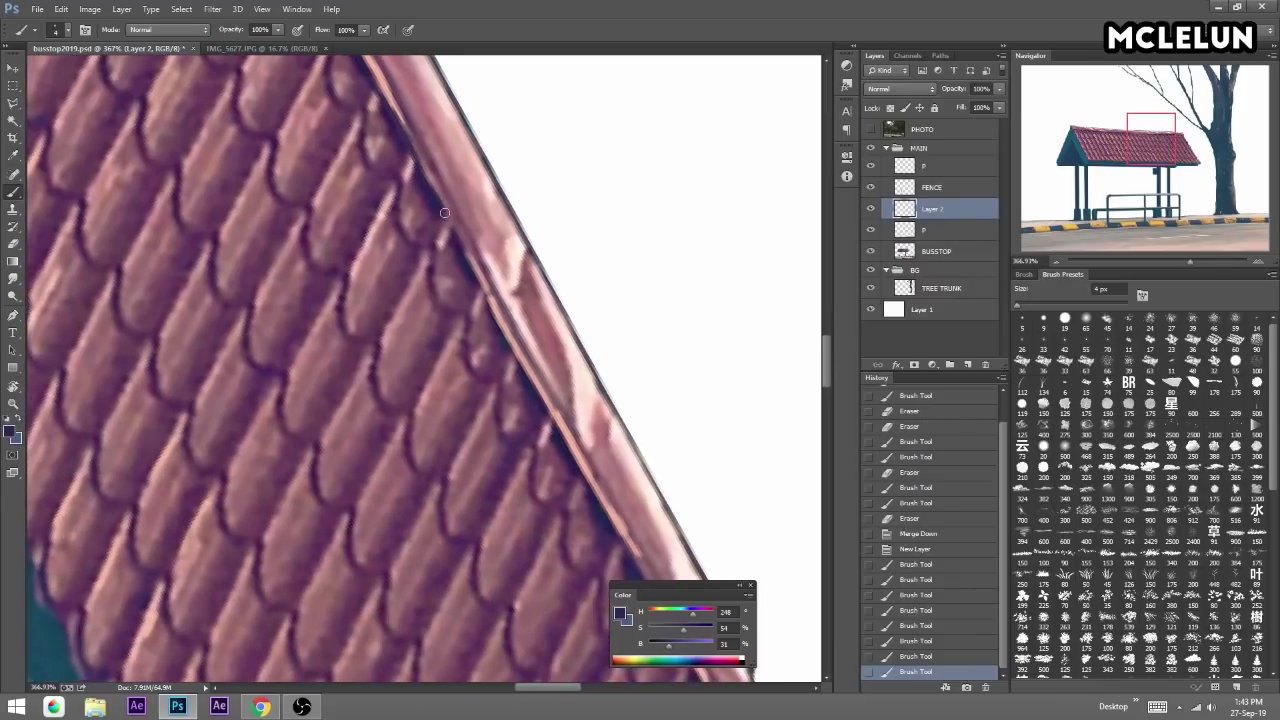
mouse_move(530, 386)
mouse_down()
mouse_move(548, 420)
mouse_move(449, 225)
mouse_up()
mouse_move(549, 398)
mouse_down()
mouse_move(558, 412)
mouse_move(498, 272)
mouse_up()
key(e)
click(465, 237)
key(b)
drag(588, 449, 636, 538)
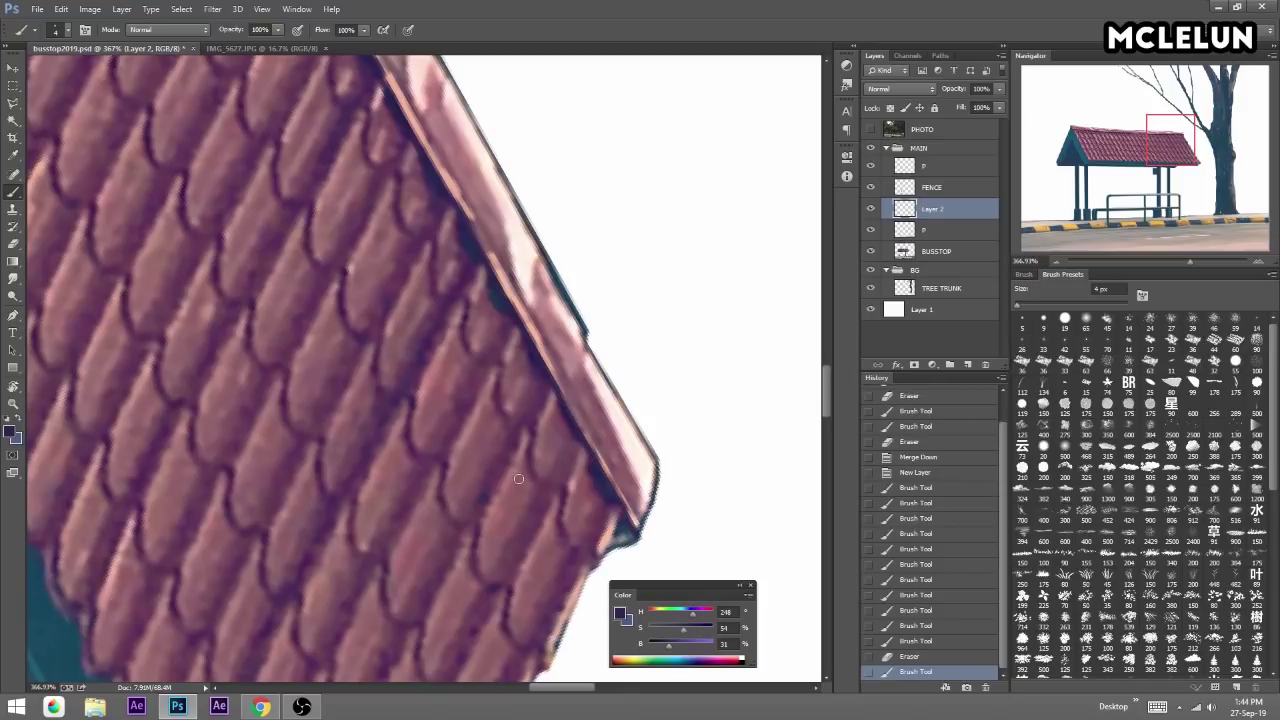
alt+click(556, 345)
drag(606, 451, 642, 520)
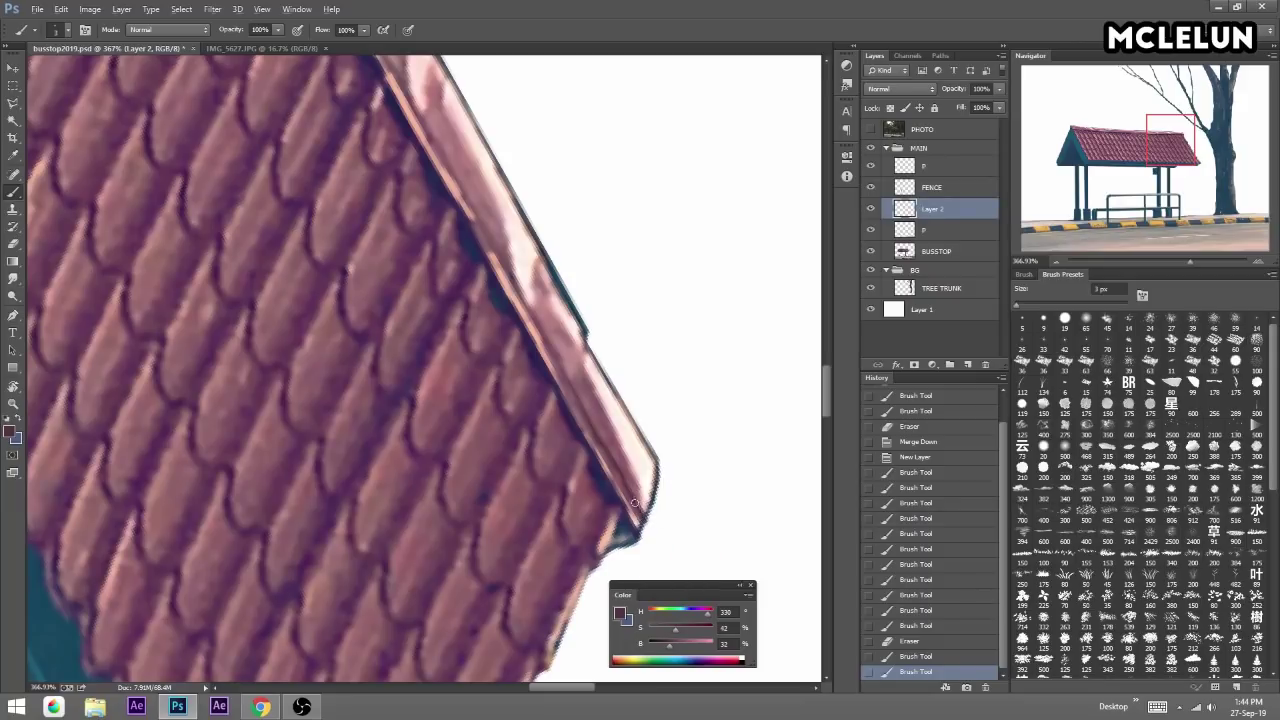
mouse_move(581, 411)
mouse_down()
mouse_move(515, 285)
mouse_move(574, 388)
mouse_move(597, 446)
mouse_move(511, 297)
mouse_move(599, 468)
mouse_move(478, 252)
mouse_move(569, 434)
mouse_up()
mouse_move(538, 392)
mouse_down()
mouse_move(466, 255)
mouse_move(569, 452)
mouse_move(480, 283)
mouse_move(555, 450)
mouse_move(458, 240)
mouse_move(530, 410)
mouse_move(450, 273)
mouse_up()
Rotate the view to the gable and clean up its edge in a darker blue-purple.
alt+click(451, 270)
key(r)
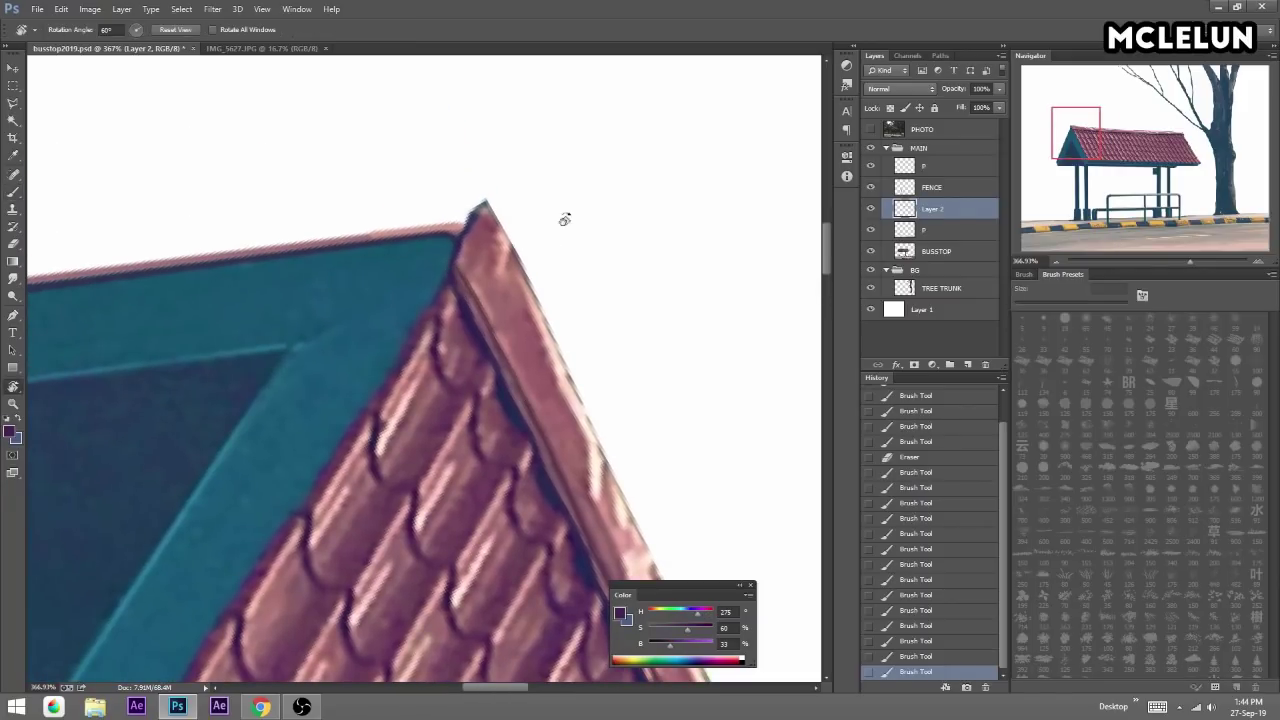
drag(563, 214, 393, 270)
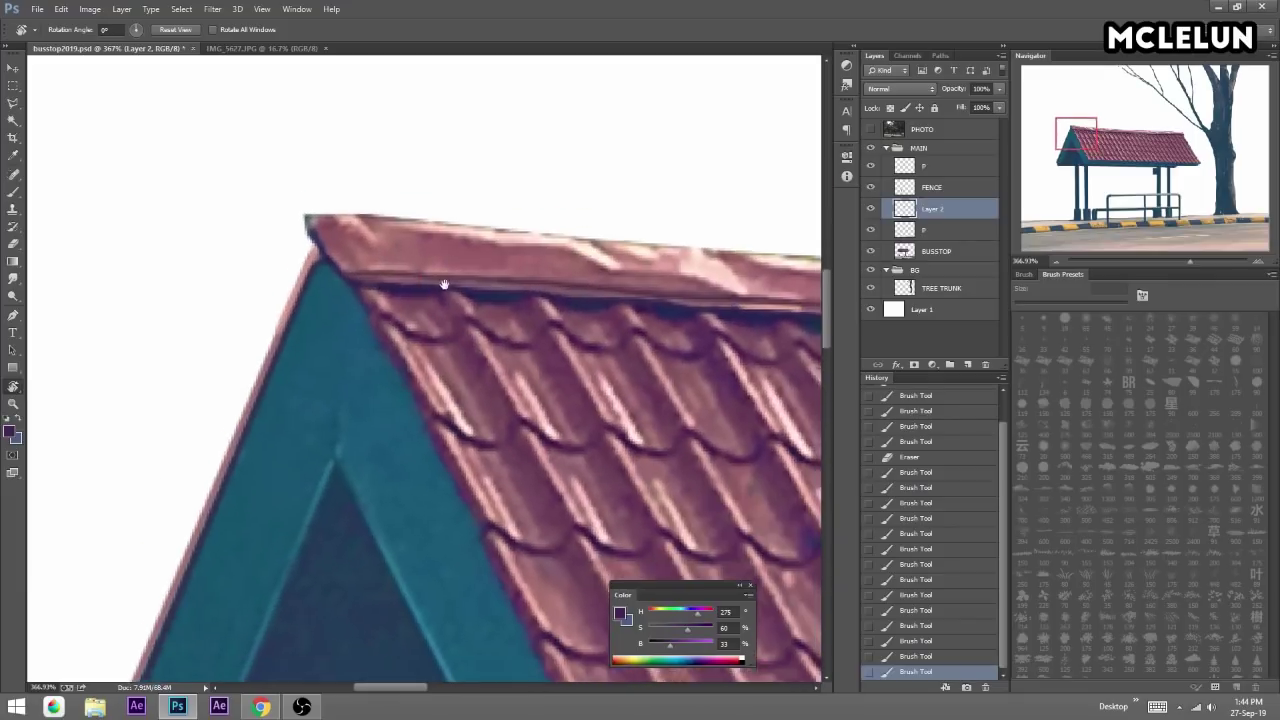
scroll(366, 289, down, 2)
alt+click(357, 197)
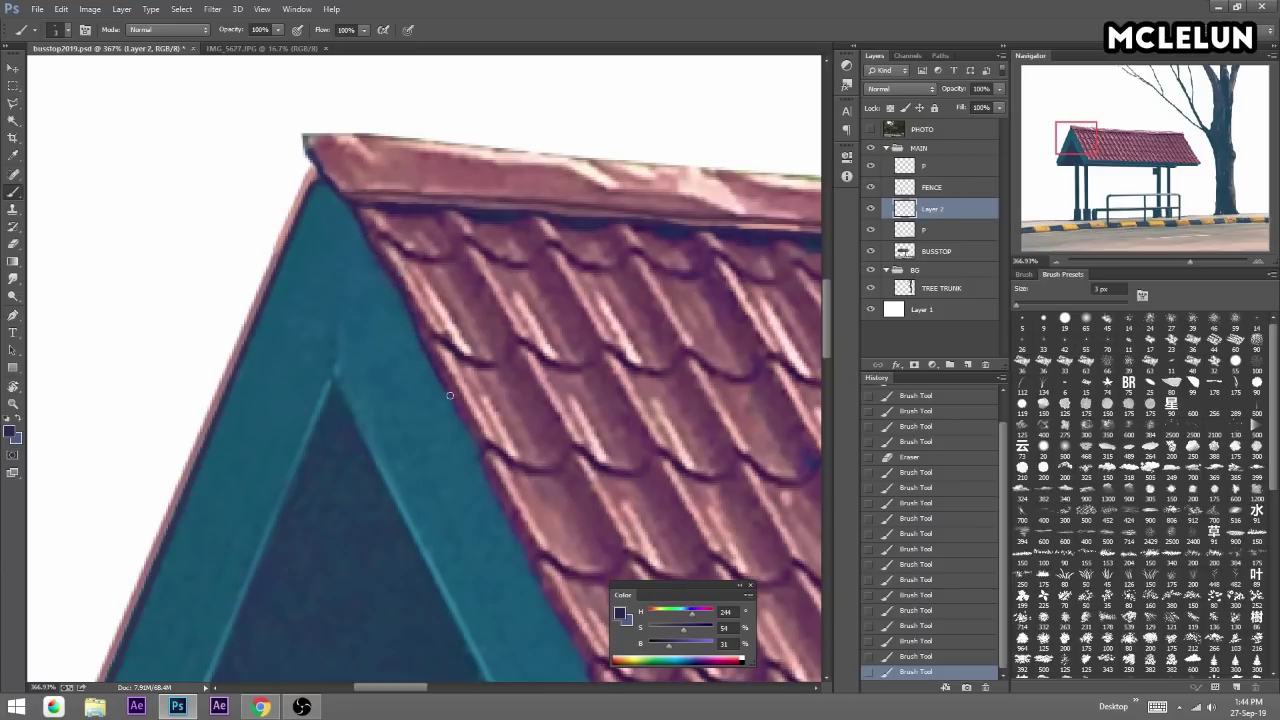
scroll(462, 408, down, 5)
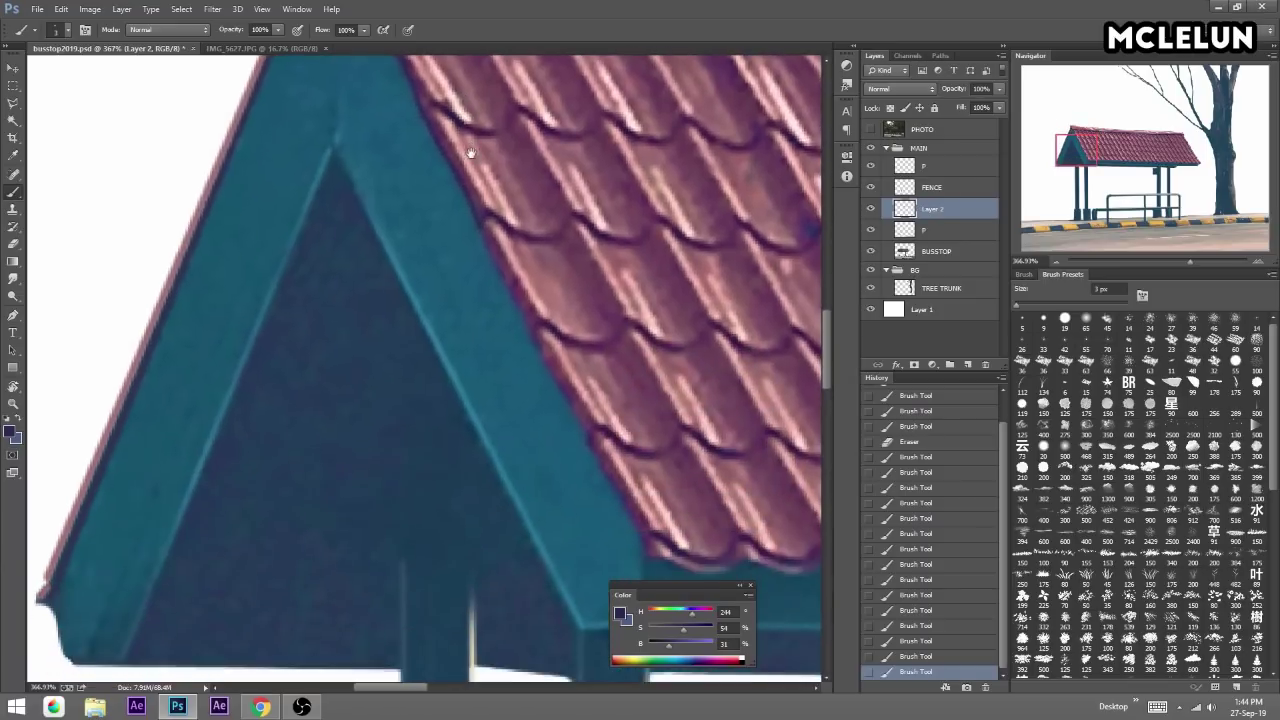
key(e)
drag(494, 271, 482, 235)
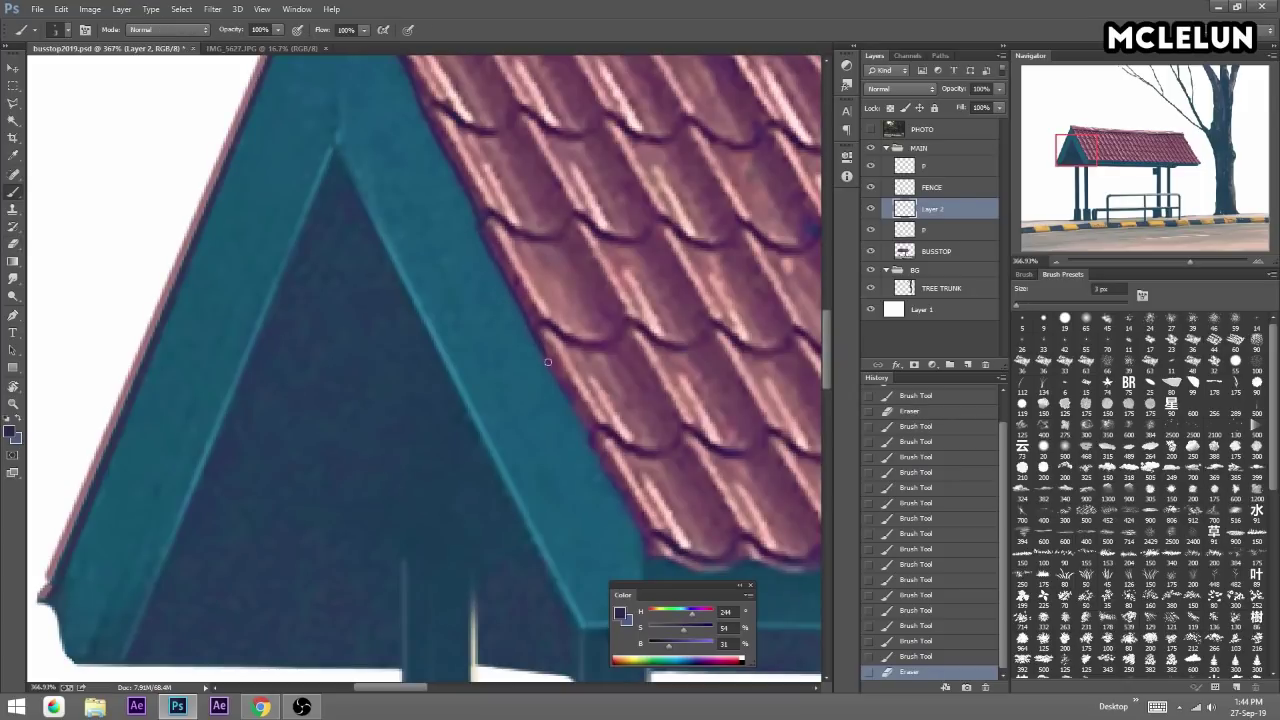
drag(575, 406, 590, 438)
key(r)
mouse_move(565, 388)
mouse_down()
mouse_move(575, 322)
mouse_move(480, 202)
mouse_up()
Paint the dark outline along the roof's lower edge and eave, erasing the excess.
key(b)
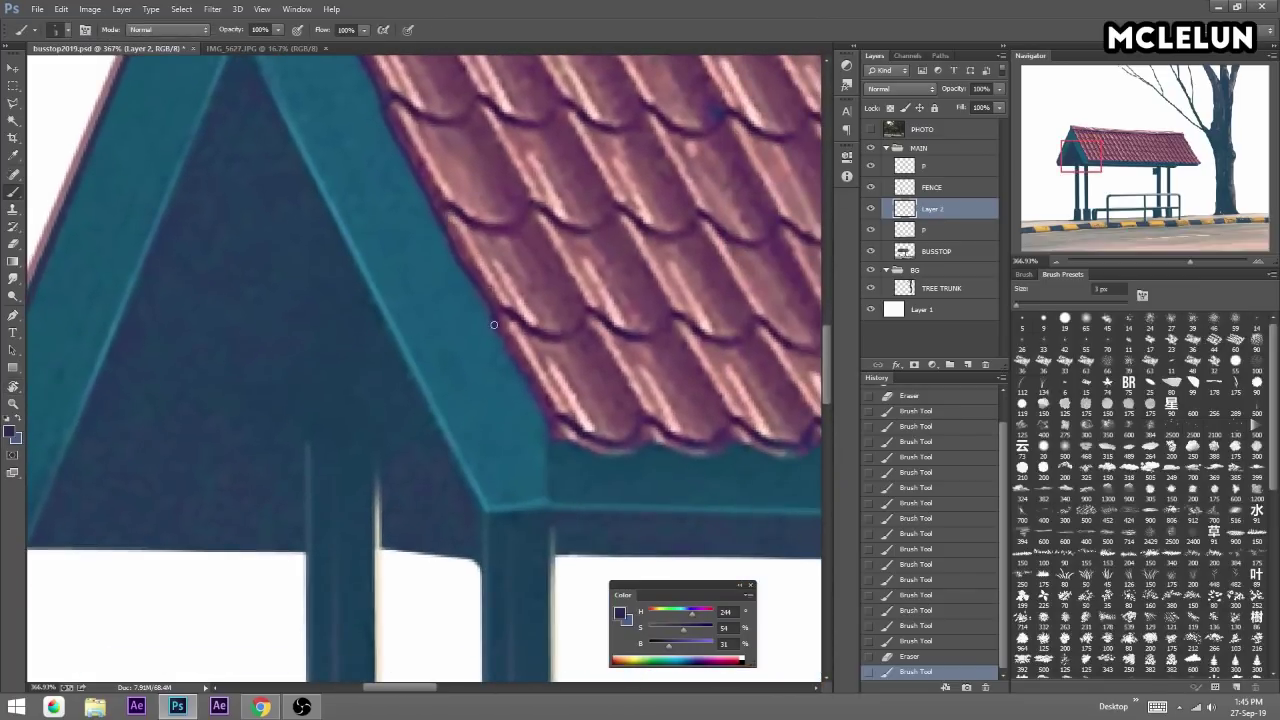
mouse_move(552, 436)
mouse_down()
mouse_move(584, 450)
mouse_move(434, 305)
mouse_up()
click(660, 446)
key(e)
click(434, 305)
key(b)
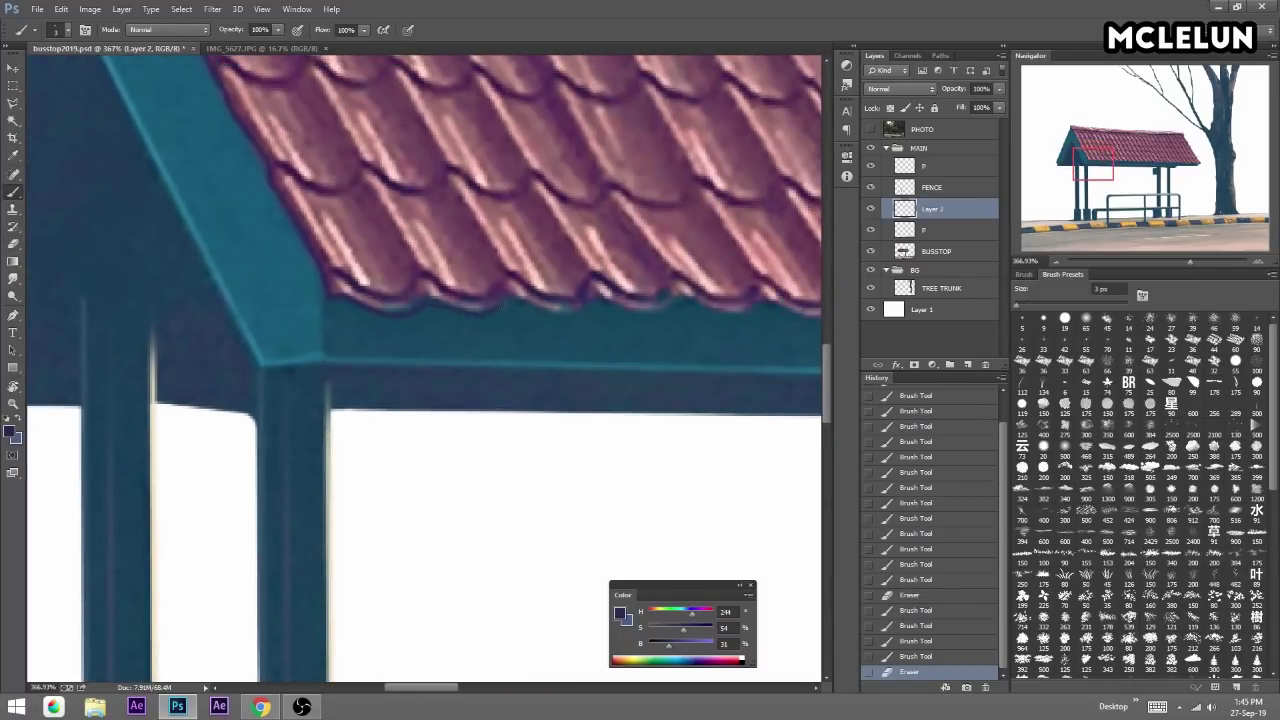
mouse_move(656, 312)
mouse_down()
mouse_move(674, 306)
mouse_move(450, 238)
mouse_up()
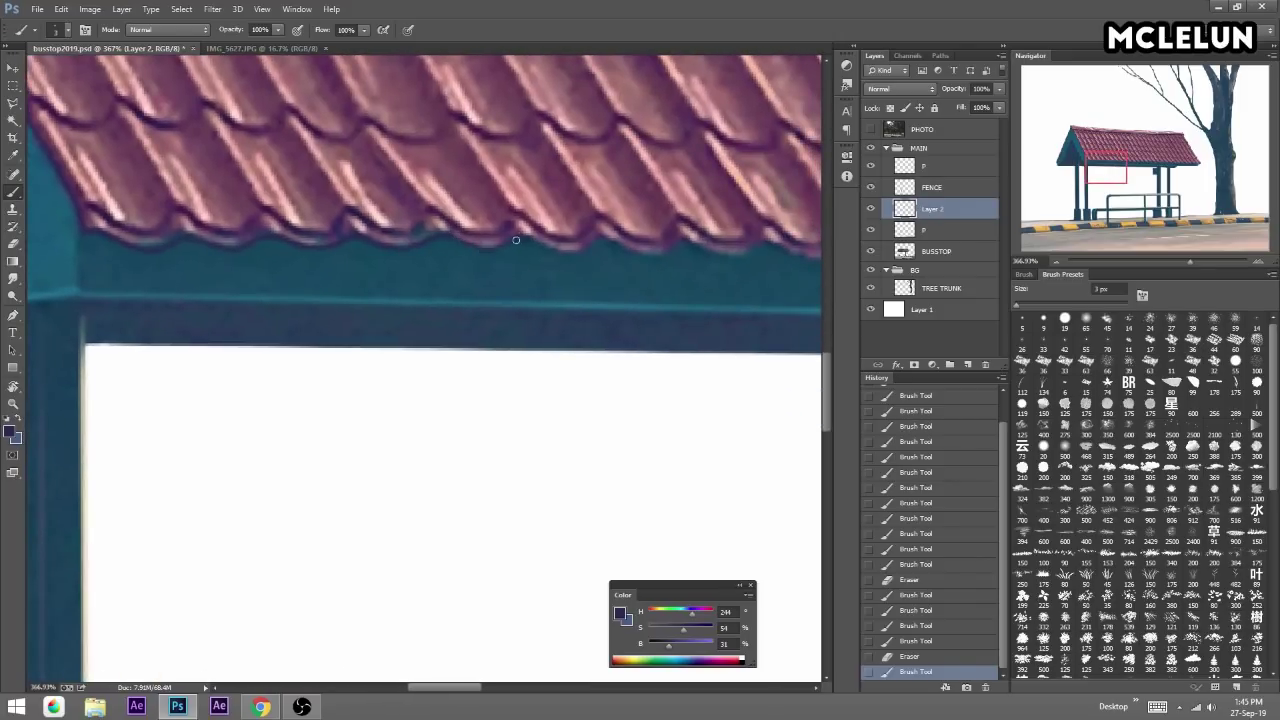
drag(565, 252, 705, 250)
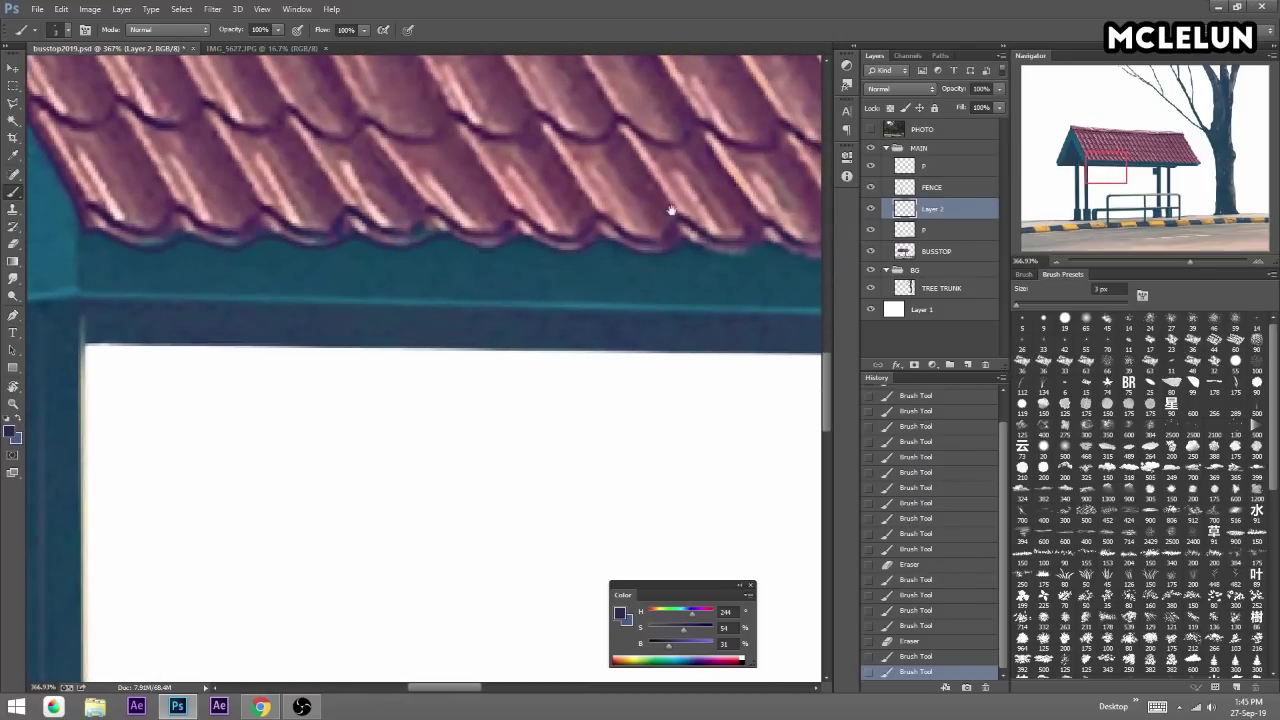
drag(671, 209, 392, 183)
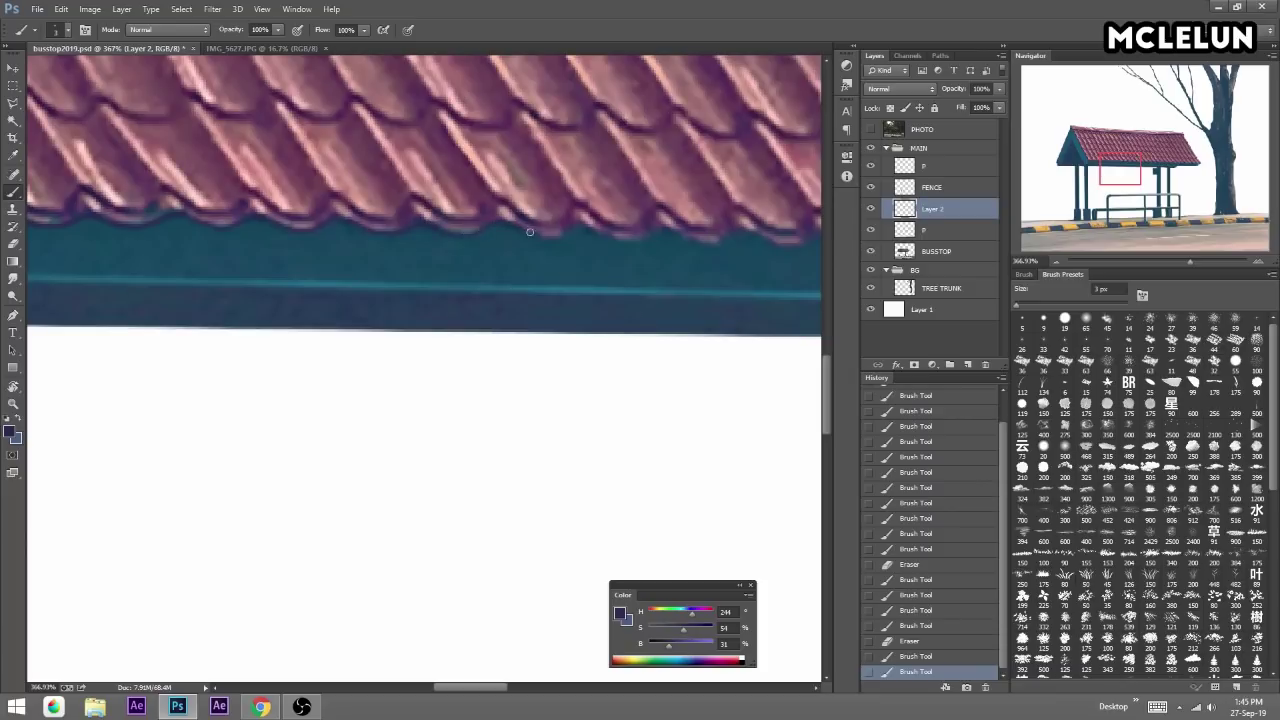
mouse_move(530, 232)
mouse_down()
mouse_move(670, 230)
mouse_move(436, 178)
mouse_move(456, 212)
mouse_up()
key(e)
key(b)
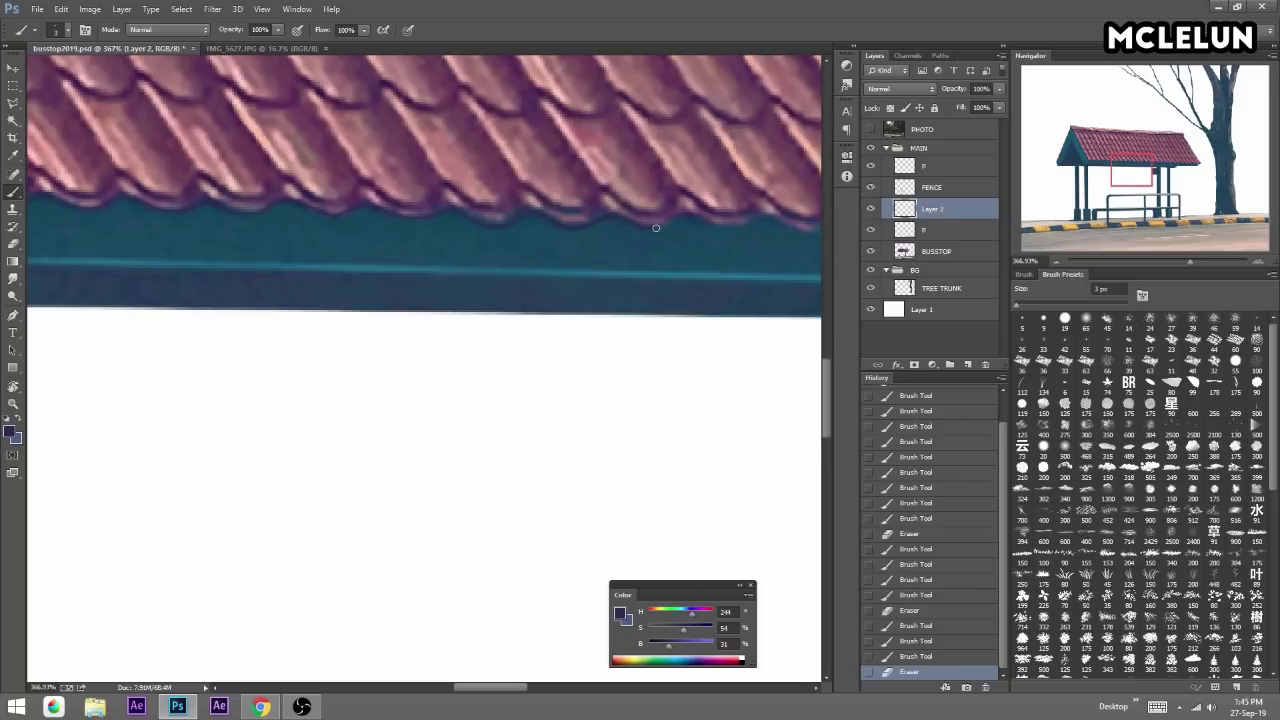
mouse_move(706, 224)
mouse_down()
mouse_move(730, 226)
mouse_move(403, 197)
mouse_up()
key(e)
mouse_move(477, 249)
mouse_down()
mouse_move(474, 236)
mouse_move(726, 242)
mouse_move(568, 200)
mouse_move(600, 233)
mouse_move(748, 236)
mouse_up()
key(b)
Refine the roof's bottom edge, repainting it in a slightly lighter dark blue.
key(e)
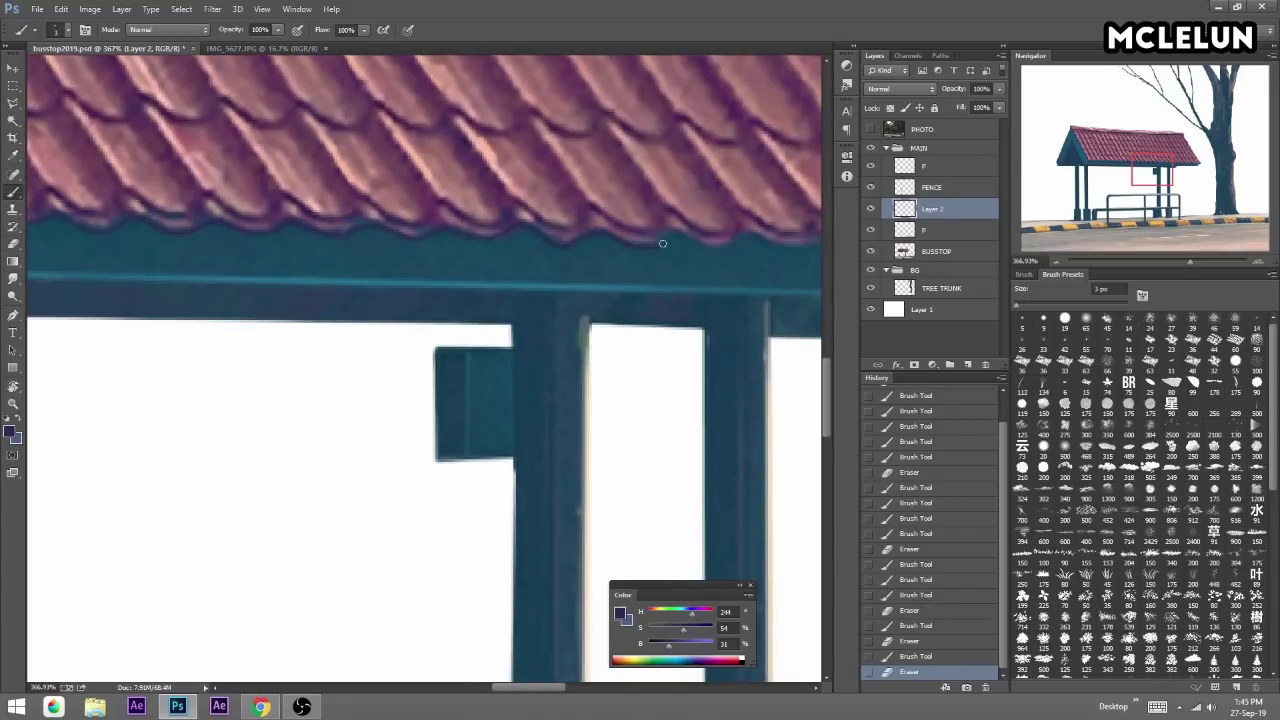
drag(714, 184, 282, 193)
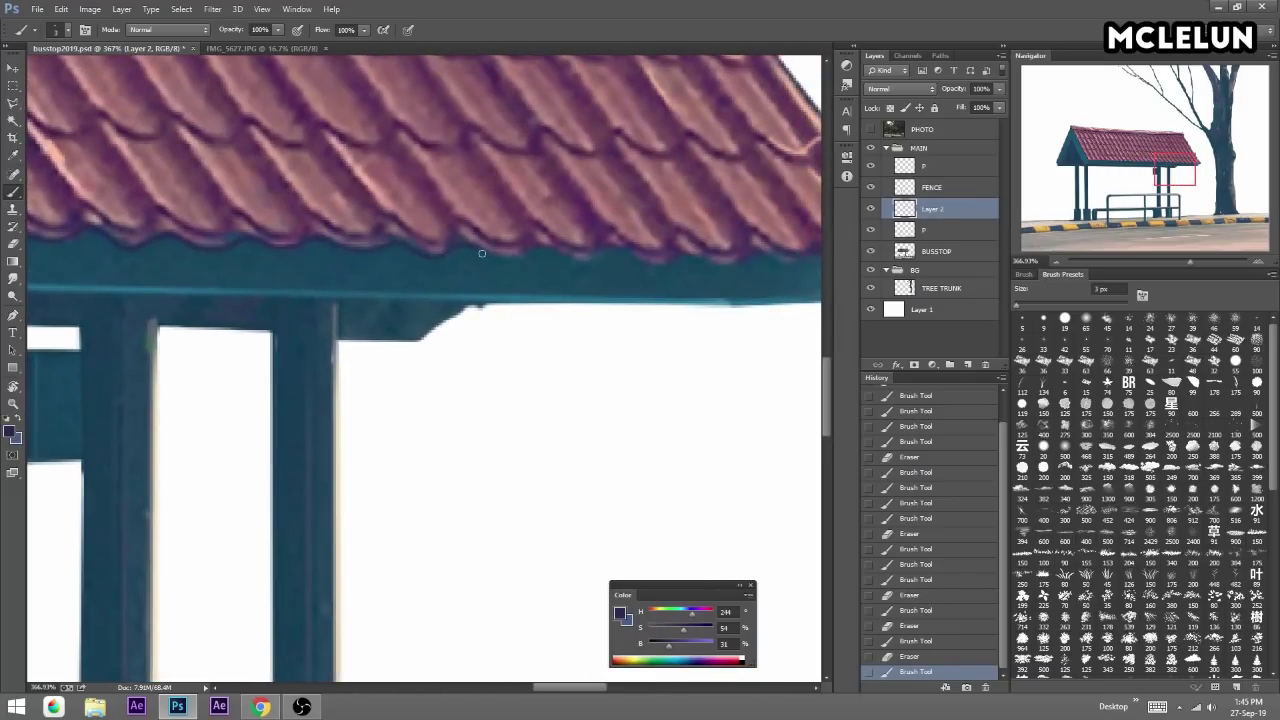
drag(482, 253, 630, 256)
drag(577, 194, 338, 220)
key(e)
drag(386, 272, 660, 290)
key(b)
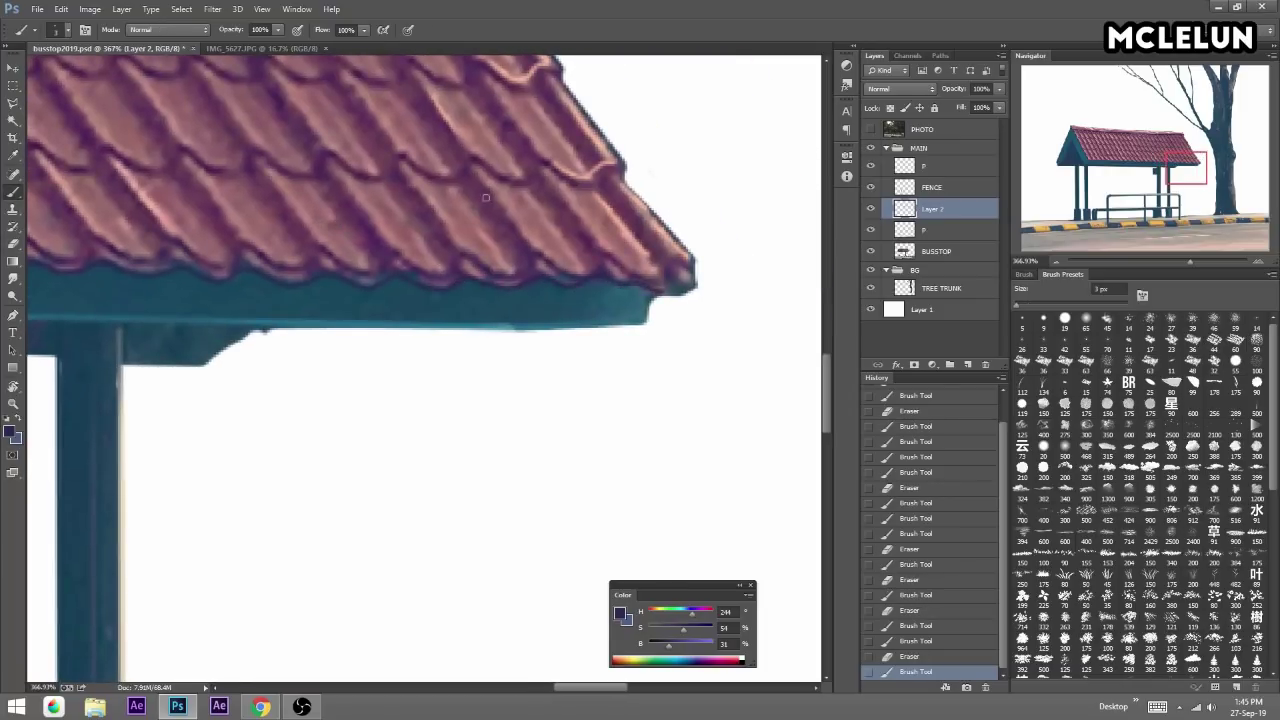
alt+click(581, 271)
drag(564, 274, 692, 263)
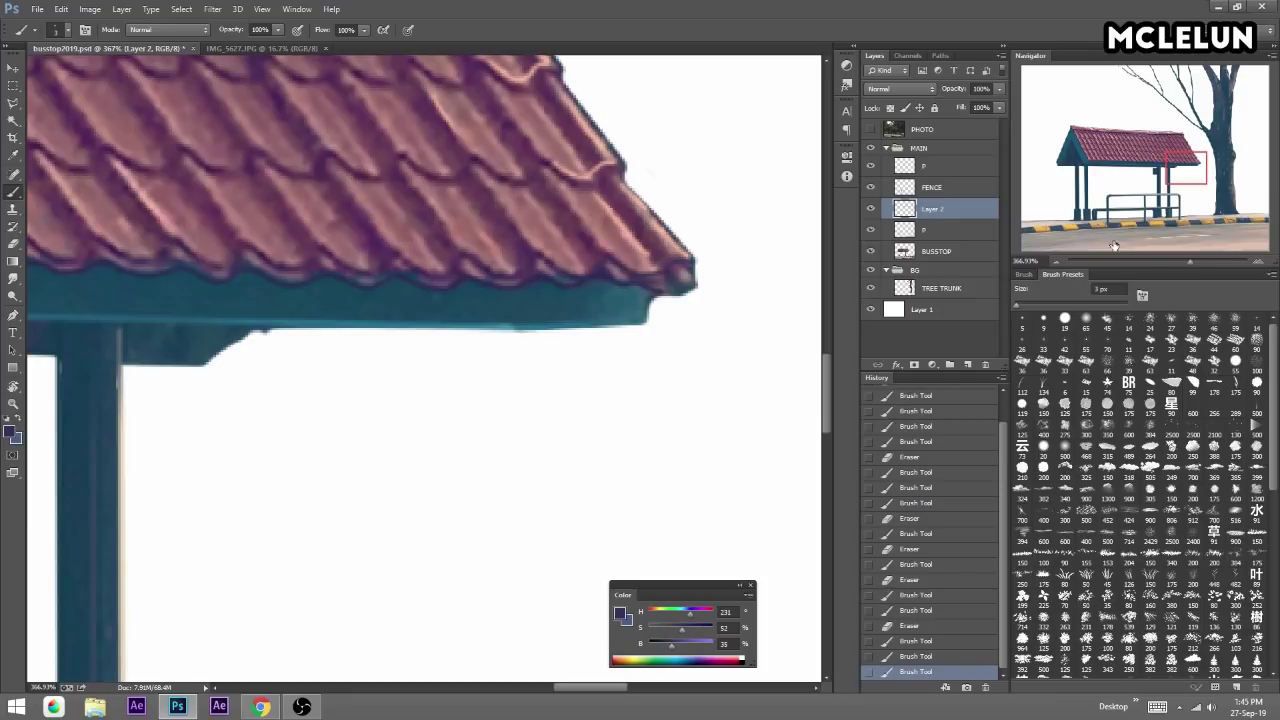
Merge the outline layer down into layer P and zoom out to the whole bus stop.
drag(1183, 257, 1156, 259)
key(ctrl+e)
drag(1157, 173, 1090, 176)
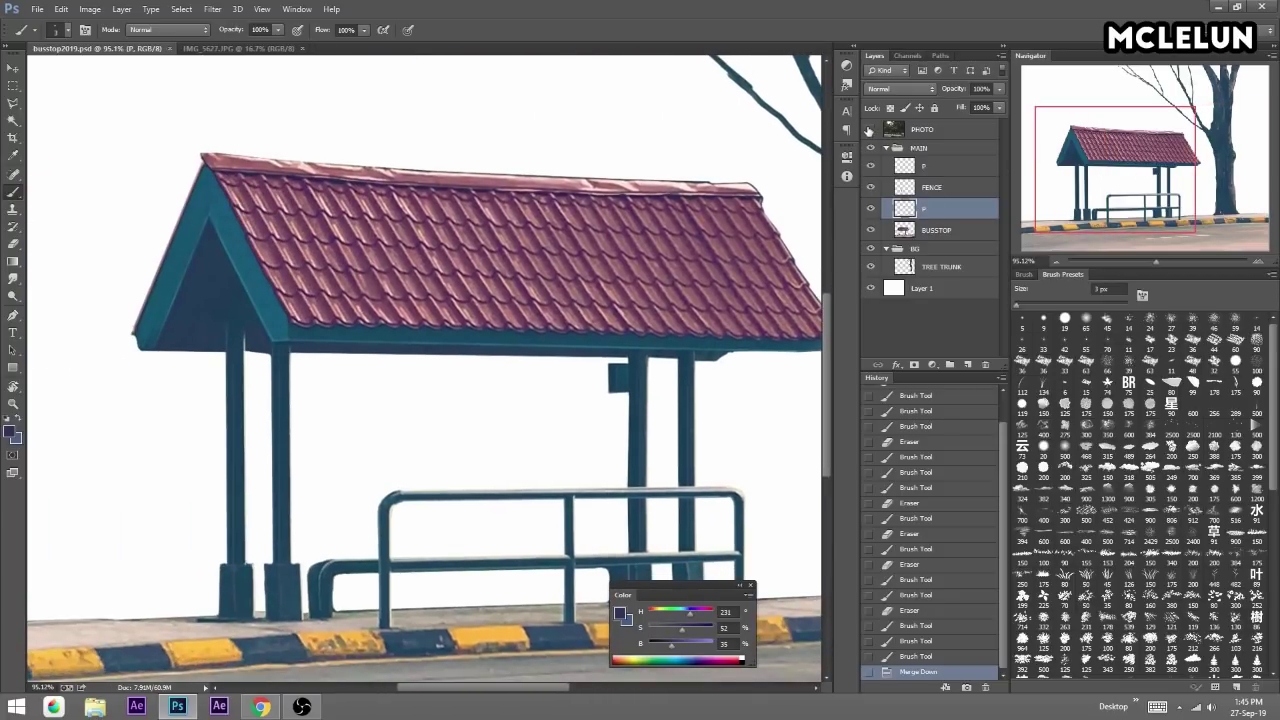
Toggle the background photo on and off to compare, leaving it hidden.
click(869, 130)
click(869, 130)
click(869, 130)
click(869, 130)
click(869, 130)
click(869, 130)
click(869, 130)
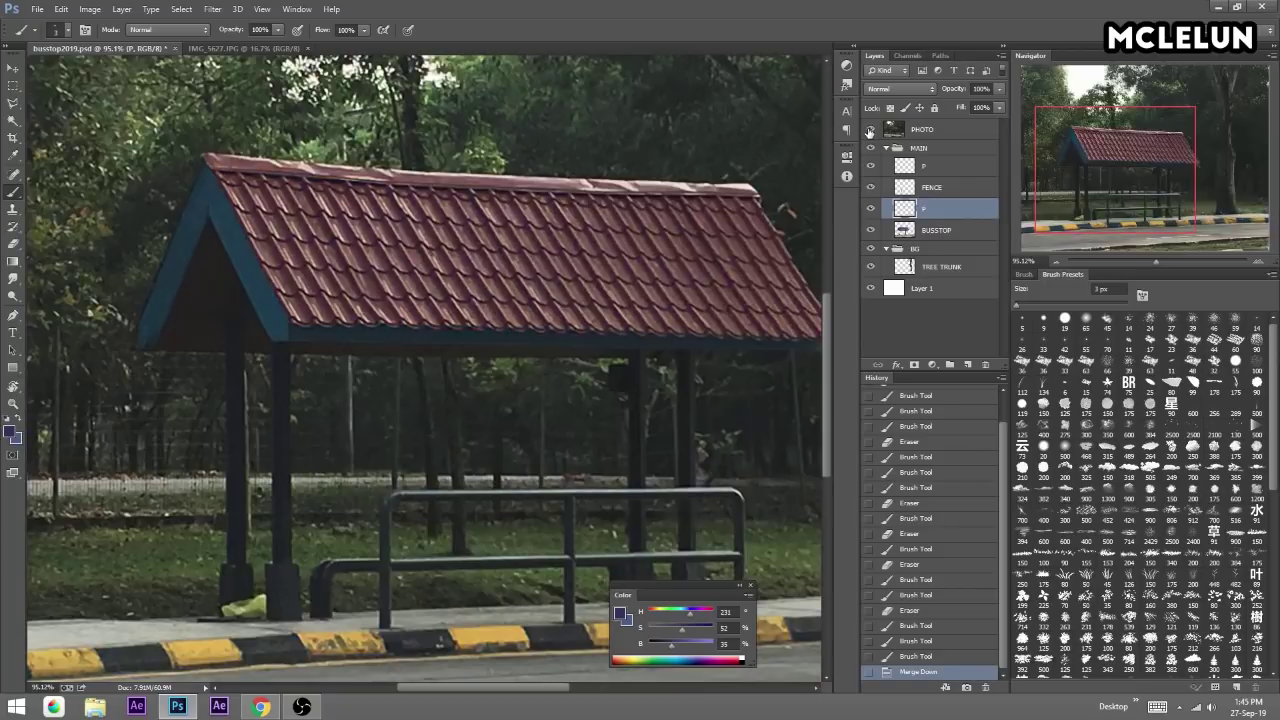
click(869, 130)
click(870, 131)
click(870, 131)
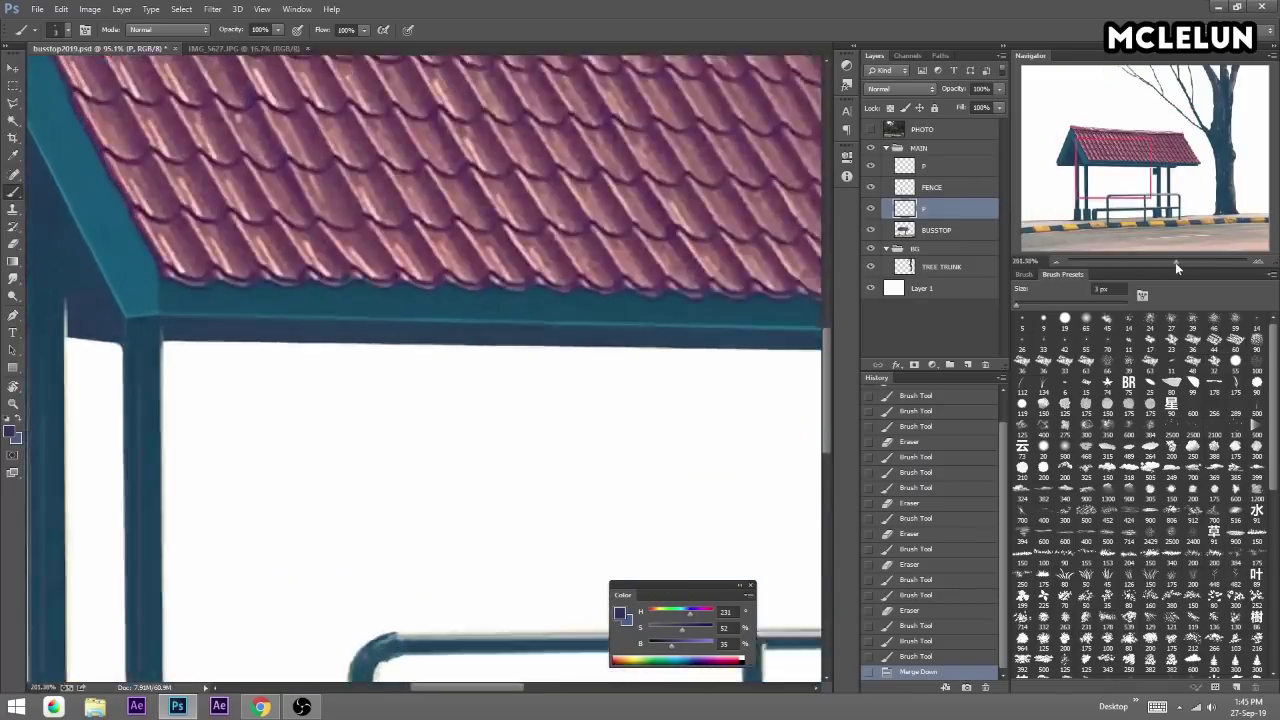
Paint sampled teal over the roof frame's lower-left corner and add a new layer above P.
drag(1149, 260, 1183, 262)
drag(1110, 160, 1052, 167)
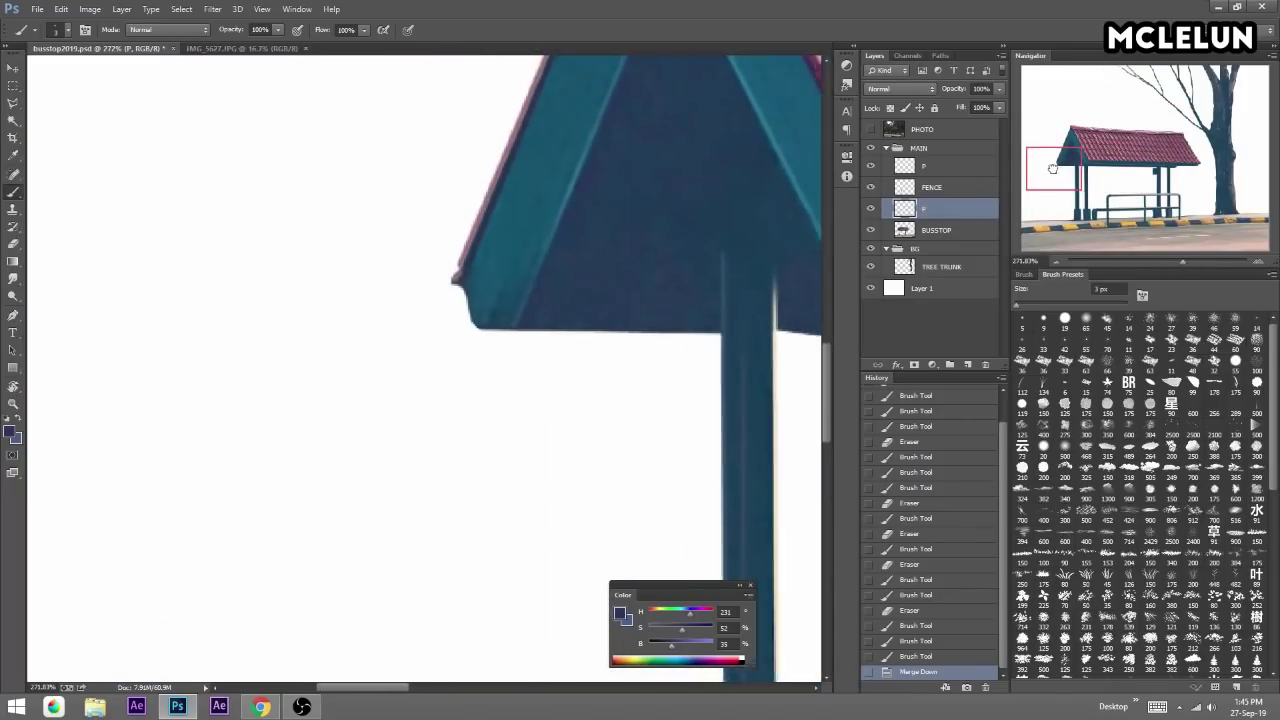
alt+click(518, 326)
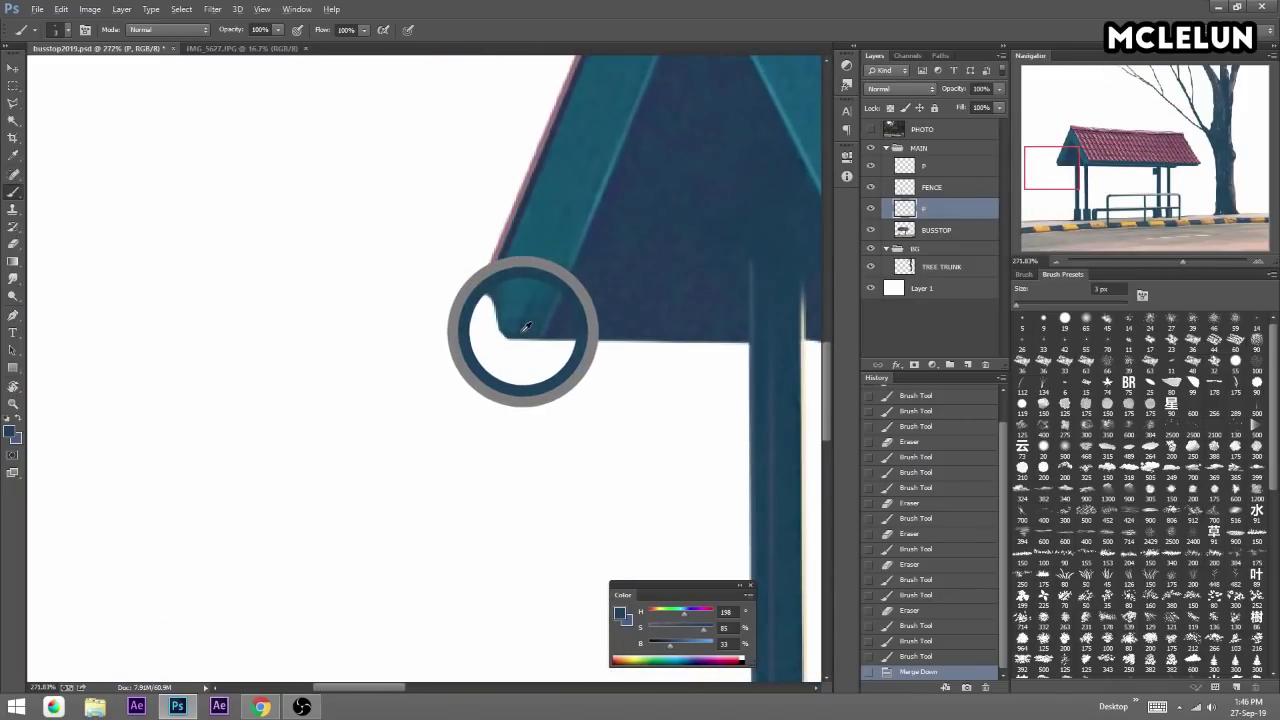
drag(525, 309, 543, 270)
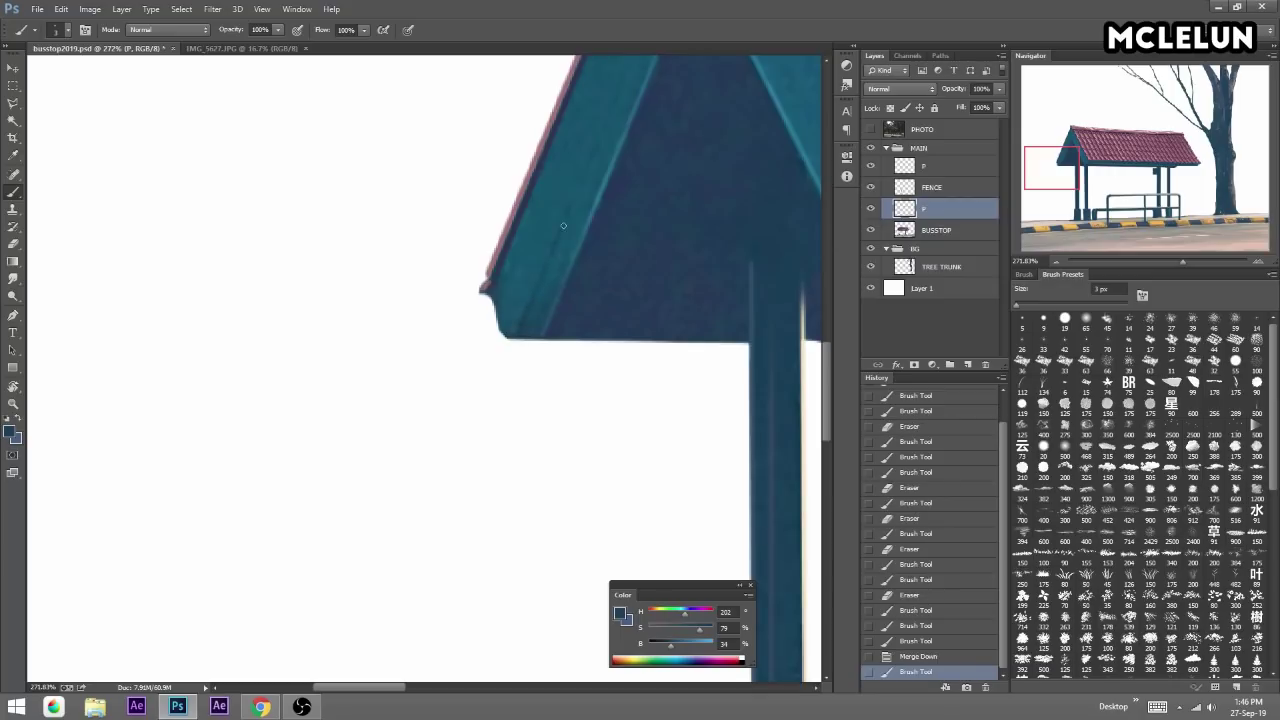
click(584, 180)
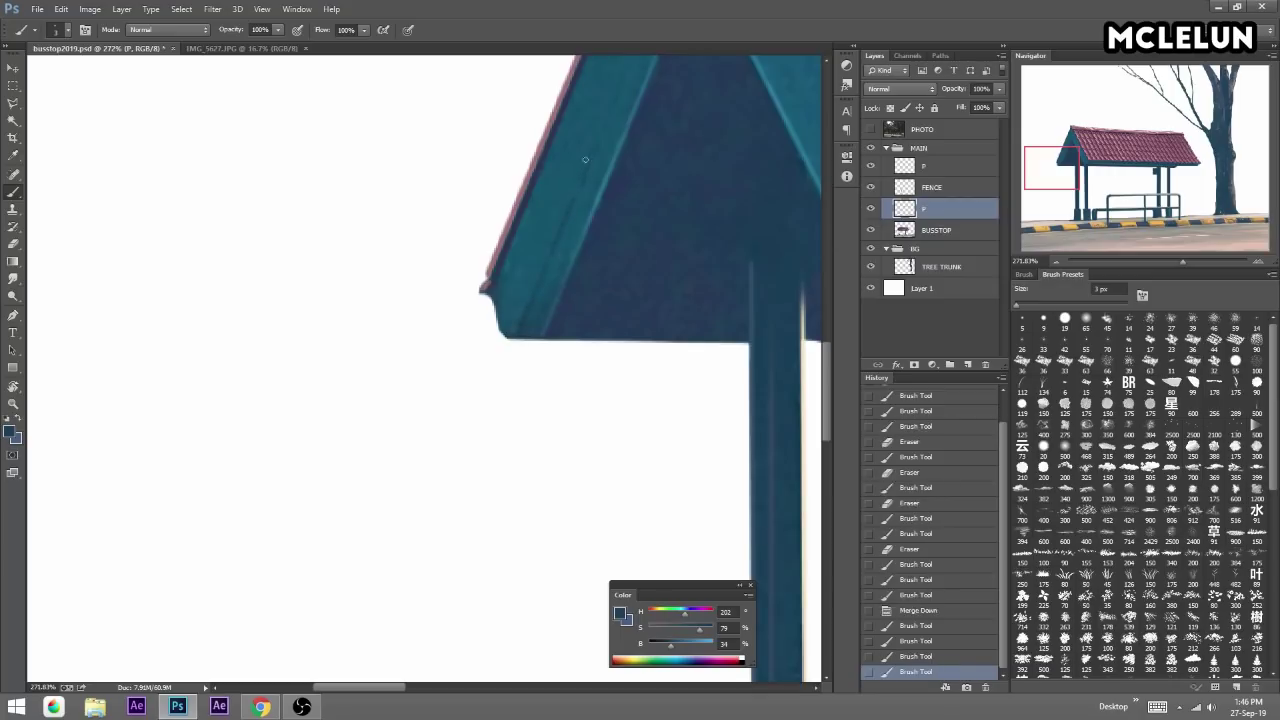
click(969, 365)
Draw a thin line along the roof edge and refine its lower-left edge in teal.
drag(596, 154, 594, 160)
key(e)
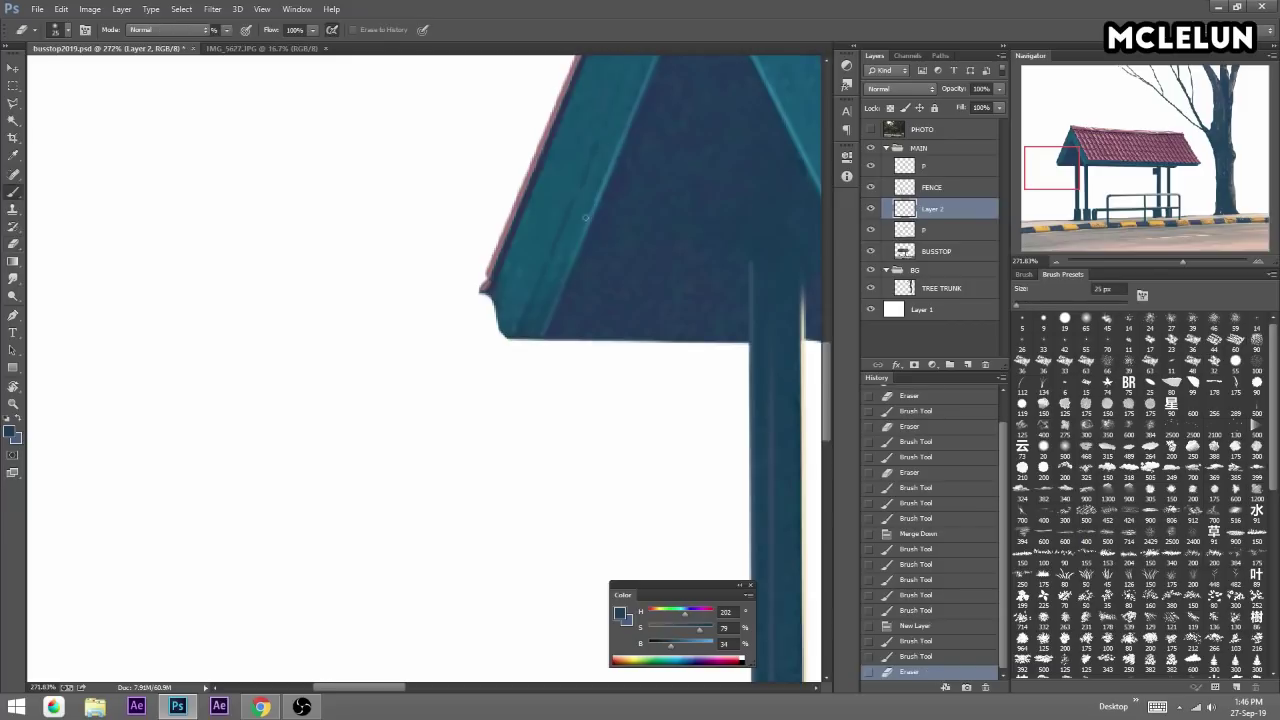
drag(595, 212, 562, 225)
drag(516, 317, 512, 315)
alt+click(808, 152)
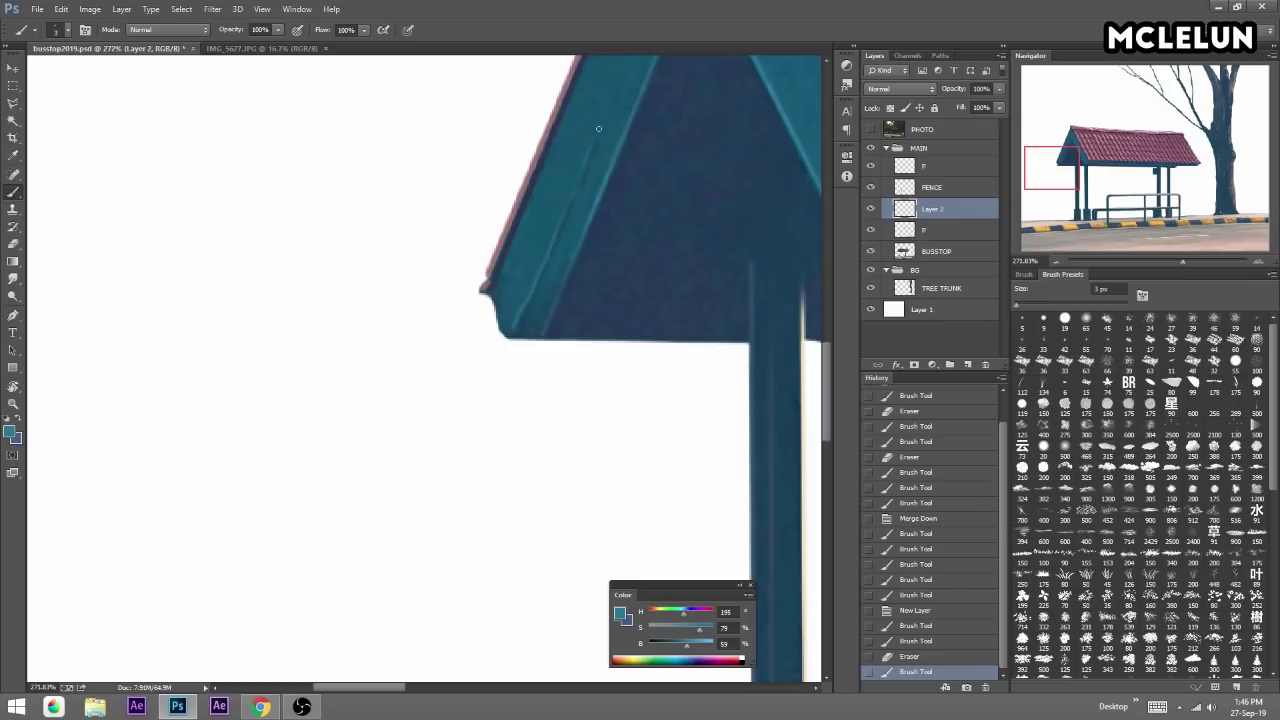
mouse_move(537, 243)
mouse_down()
mouse_move(501, 284)
mouse_move(497, 311)
mouse_up()
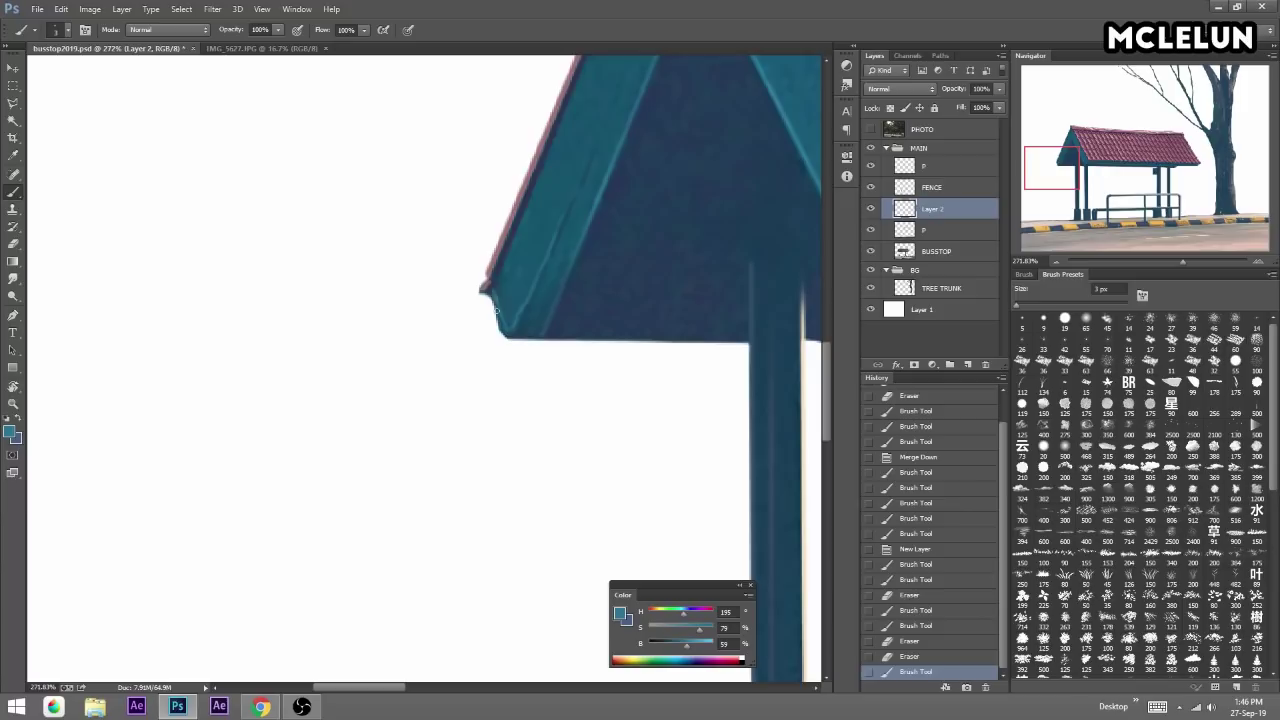
Add a stroke along the roof frame and erase stray paint on its edge.
scroll(522, 220, up, 5)
scroll(522, 220, left, 2)
key(e)
drag(505, 263, 516, 230)
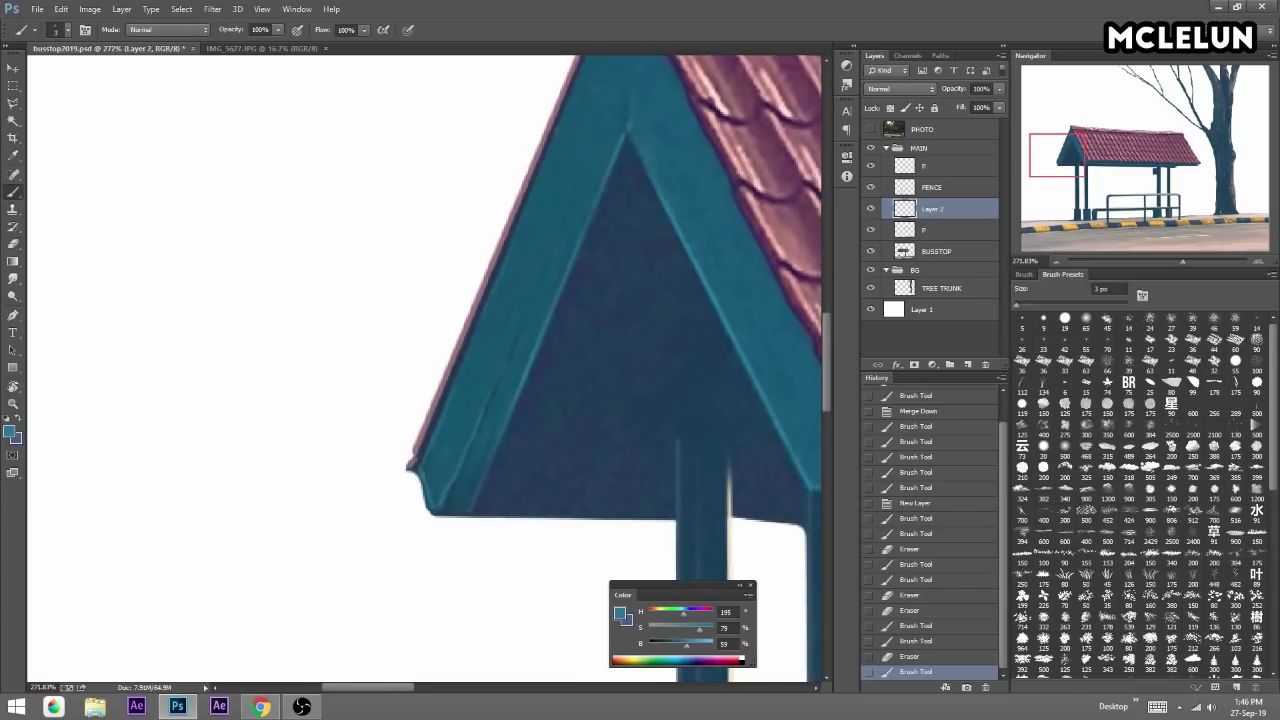
scroll(475, 346, up, 5)
scroll(475, 346, right, 2)
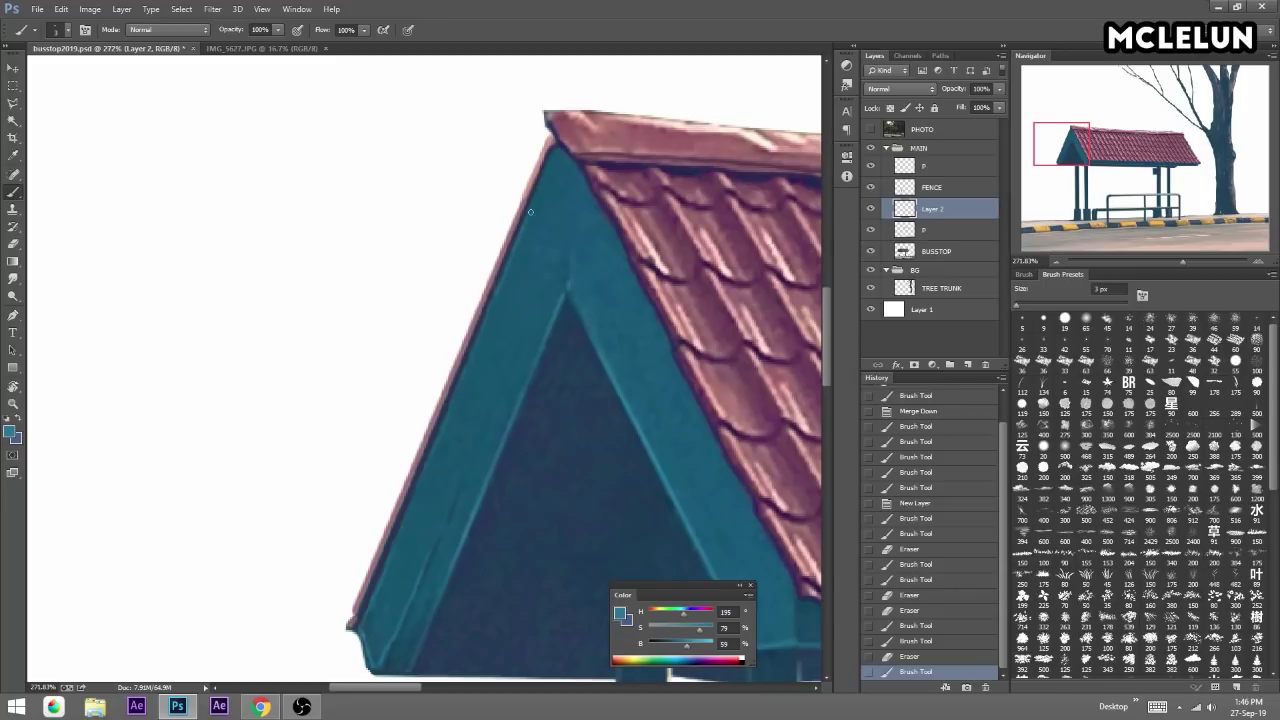
key(e)
drag(555, 158, 560, 146)
key(b)
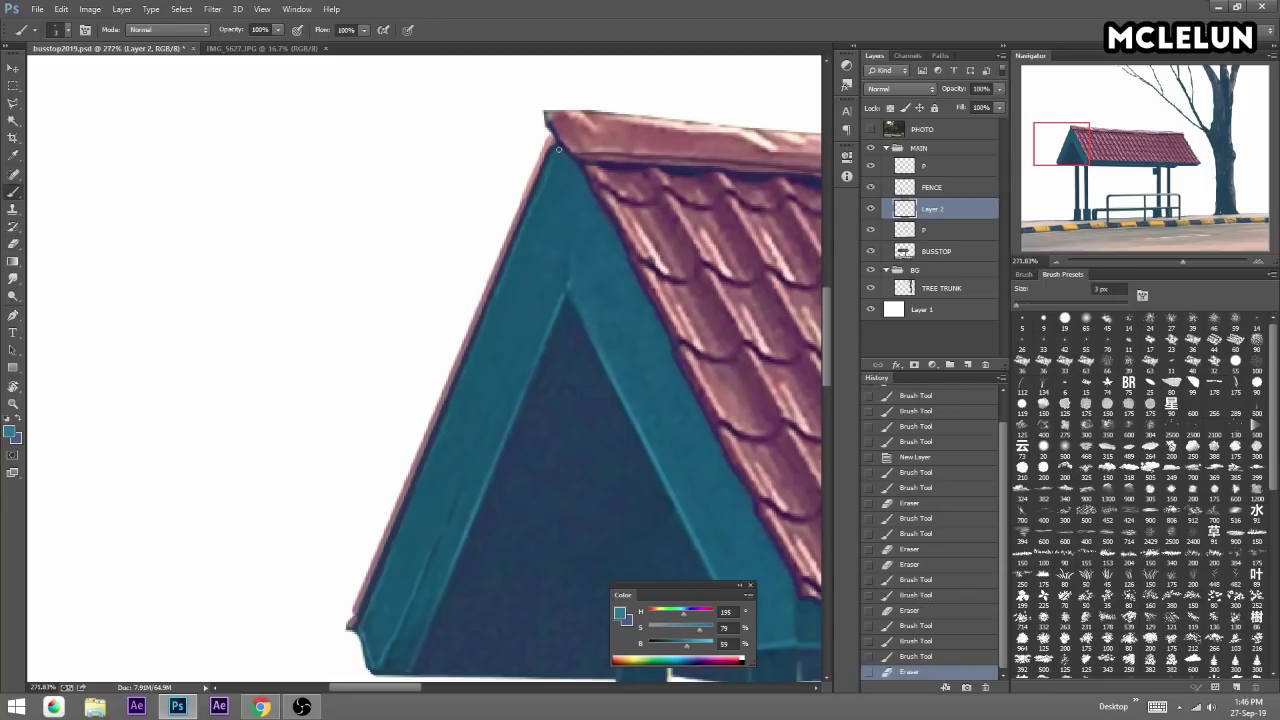
Pan across the roof and add a small dab on the roof frame.
key(e)
scroll(546, 126, down, 3)
scroll(546, 126, right, 1)
key(b)
click(357, 542)
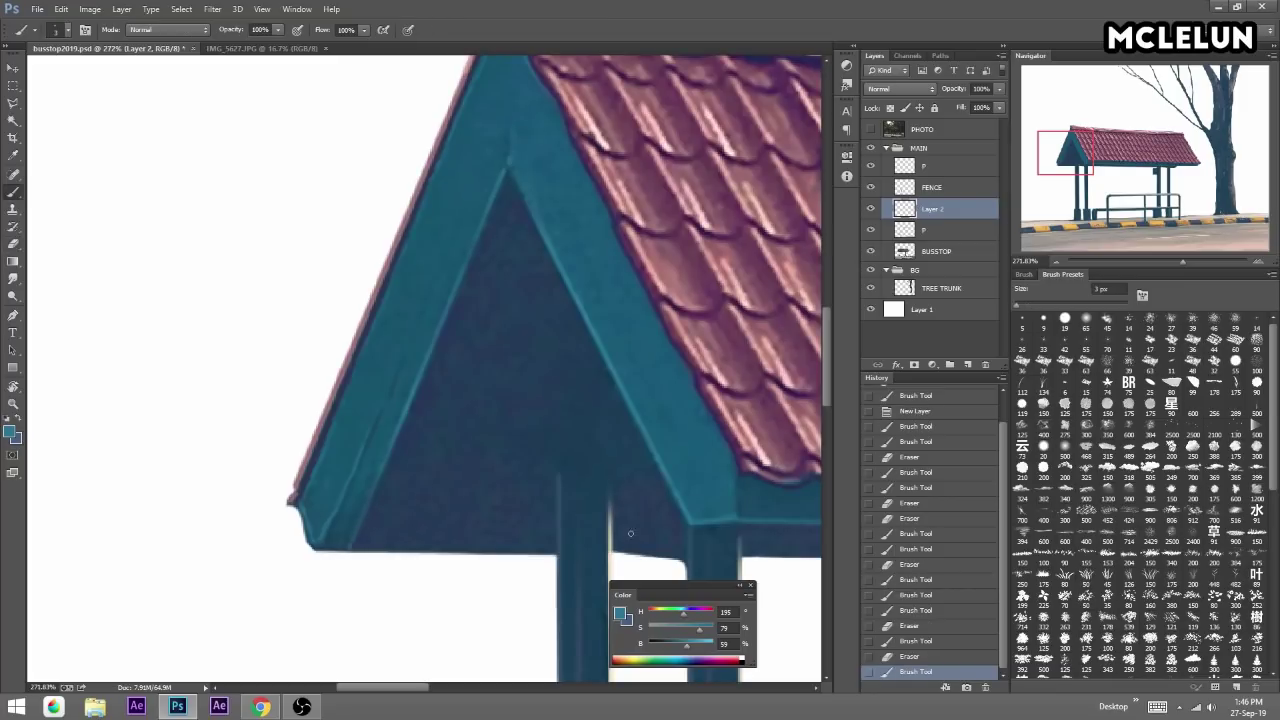
scroll(630, 533, down, 2)
scroll(630, 533, right, 1)
Draw a thin 3 px dark line along the roof's bottom edge and eave underside.
alt+click(524, 446)
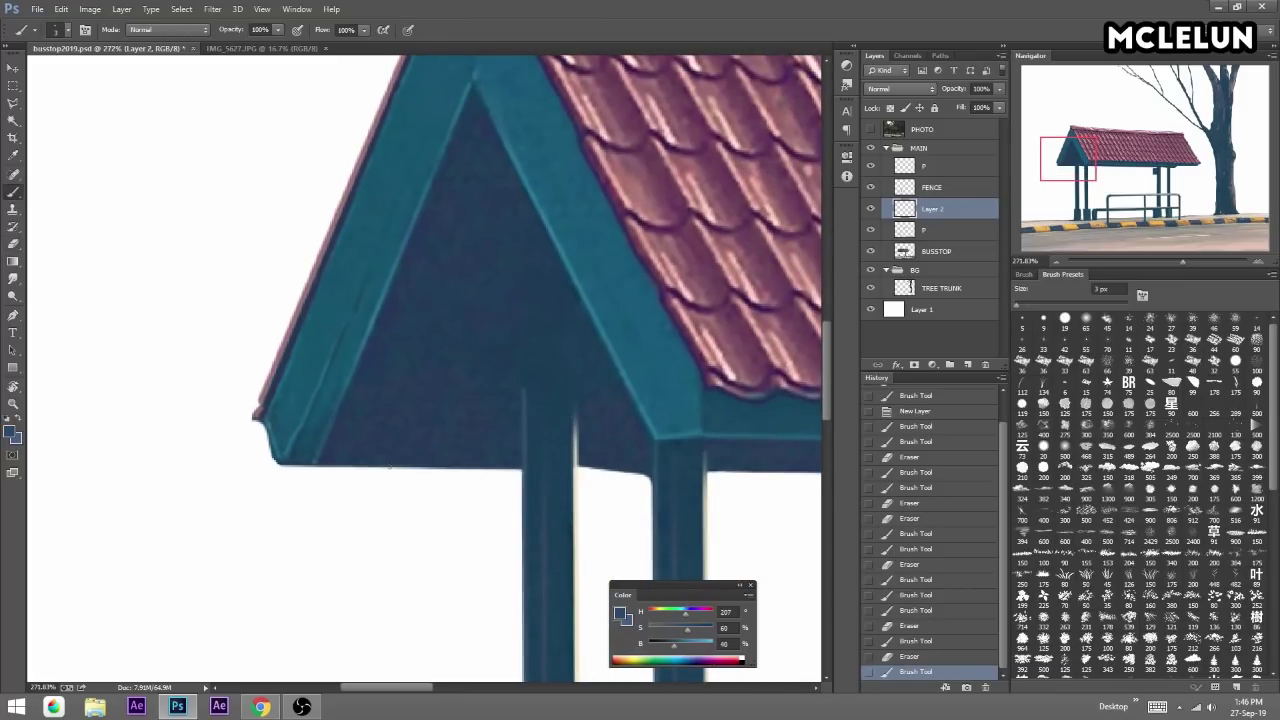
click(1023, 274)
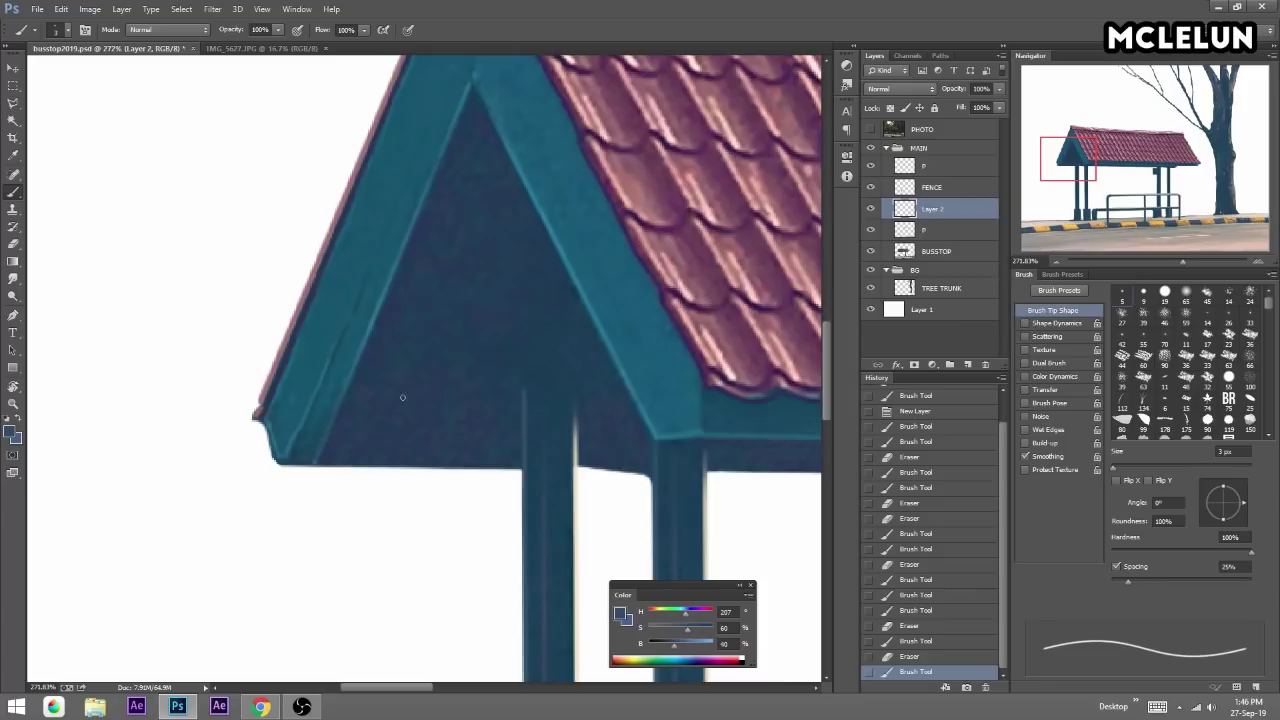
drag(314, 460, 349, 463)
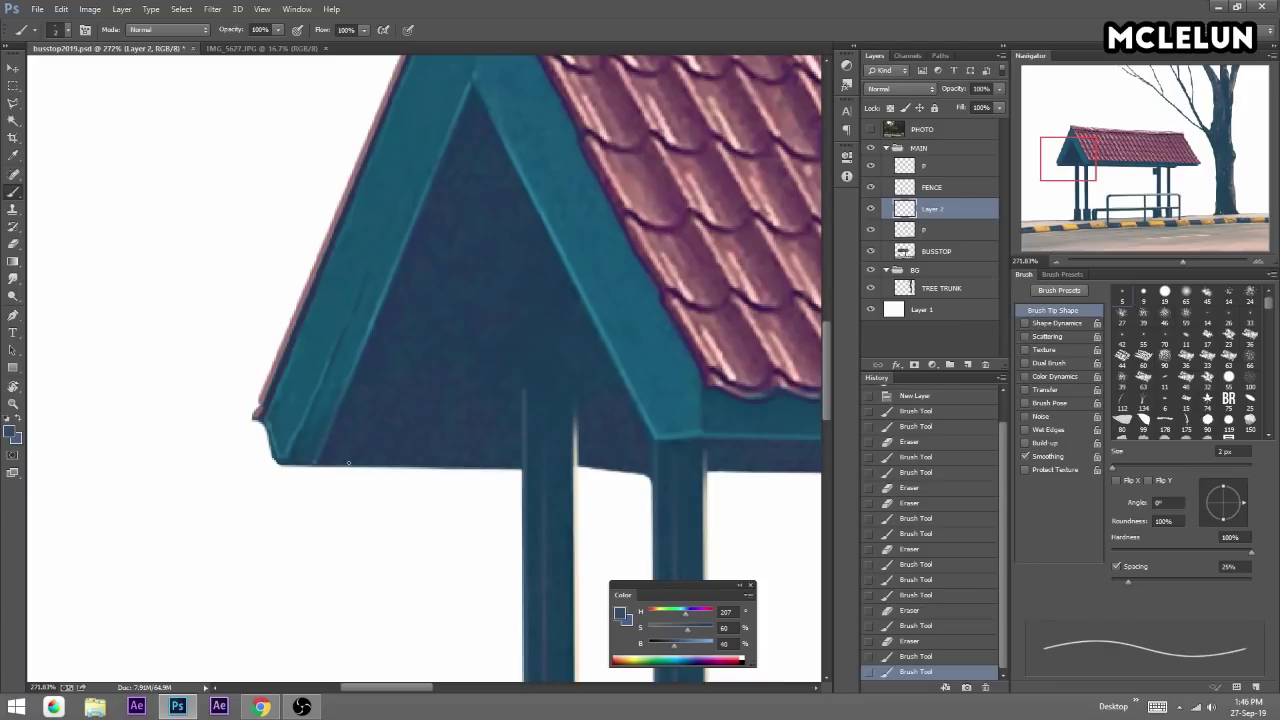
drag(522, 467, 314, 466)
key(bracketright)
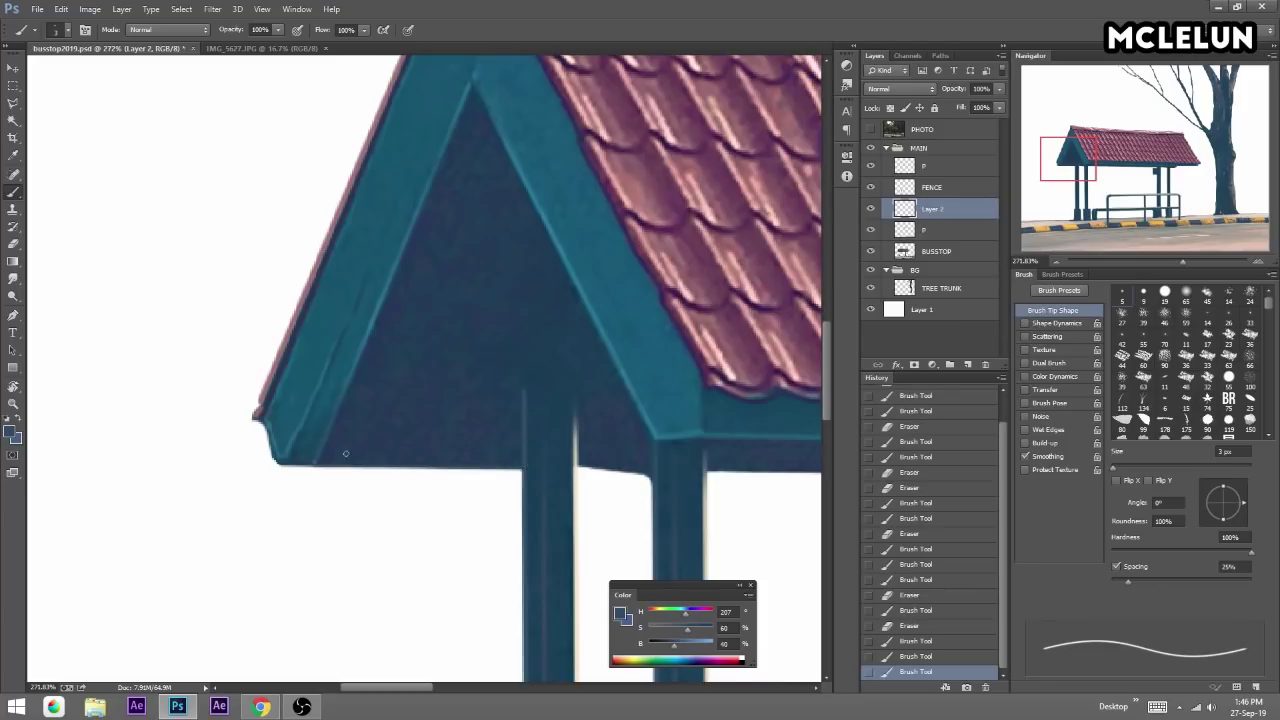
alt+click(530, 441)
shift+click(519, 466)
click(577, 467)
drag(578, 468, 624, 469)
click(580, 467)
Add strokes along the rest of the eave and touch up the pillar's edge.
drag(564, 380, 284, 323)
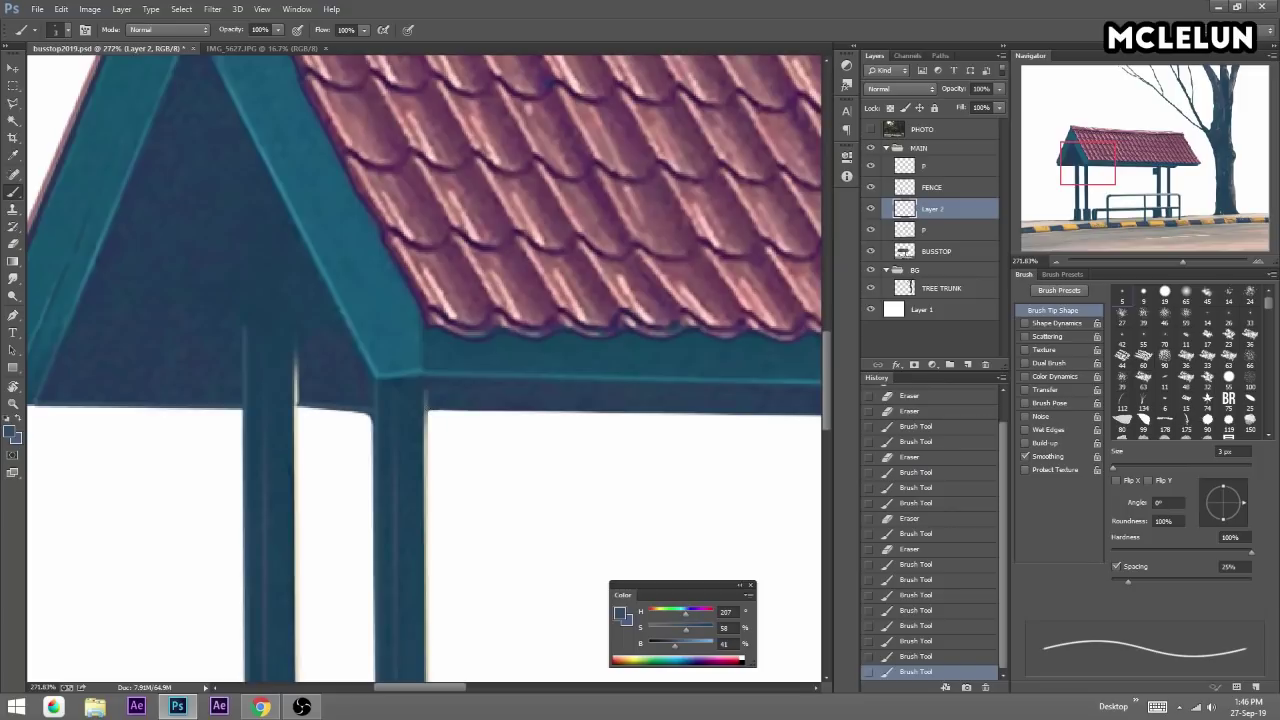
drag(470, 440, 277, 403)
mouse_move(640, 380)
mouse_down()
mouse_move(457, 366)
mouse_move(280, 380)
mouse_up()
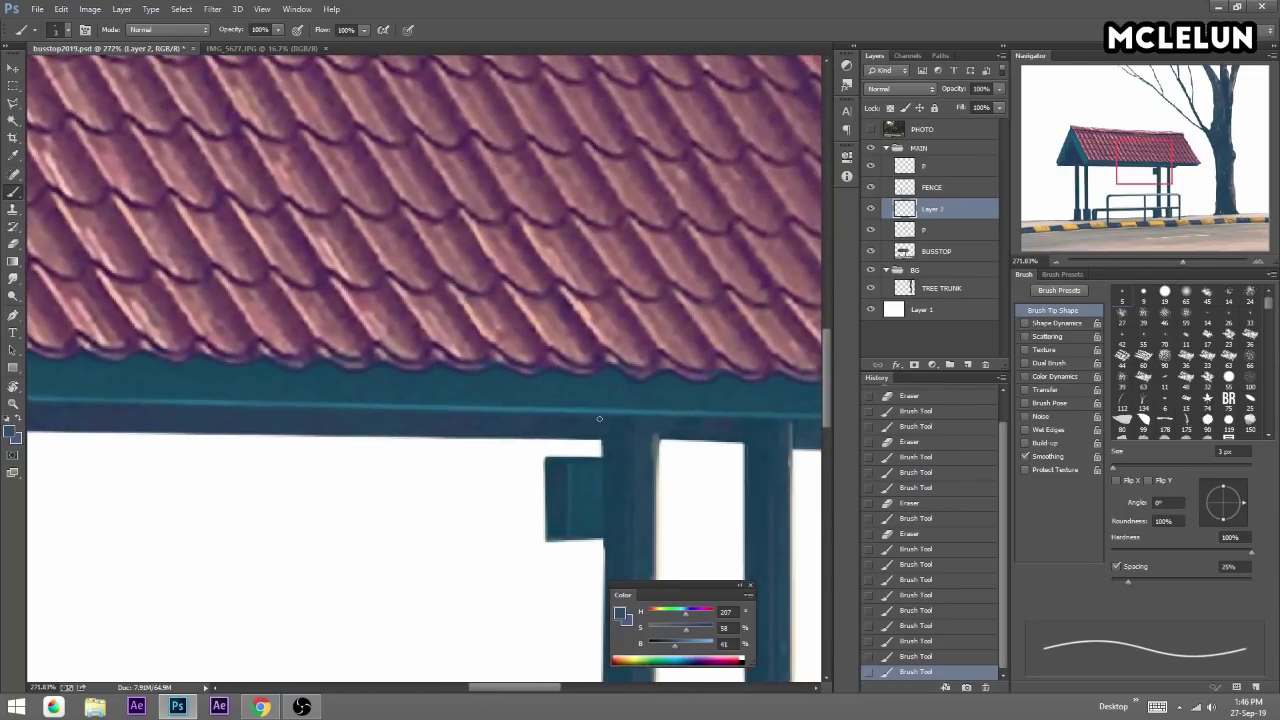
shift+click(601, 438)
drag(594, 383, 337, 394)
click(385, 446)
alt+click(385, 446)
click(386, 436)
shift+click(591, 428)
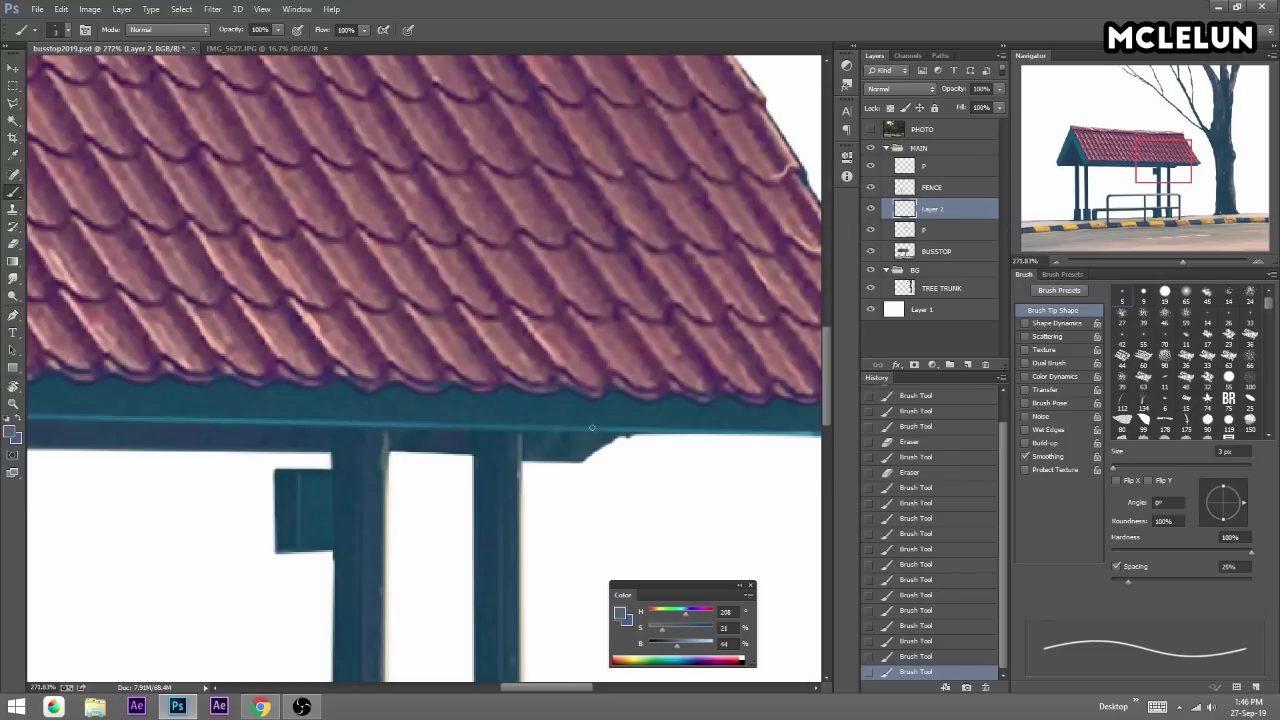
Paint a dark navy line along the bottom of the beam.
alt+click(409, 446)
click(392, 454)
shift+click(474, 456)
click(396, 452)
Merge the new layer down into P and frame the whole bus stop.
drag(605, 264, 380, 274)
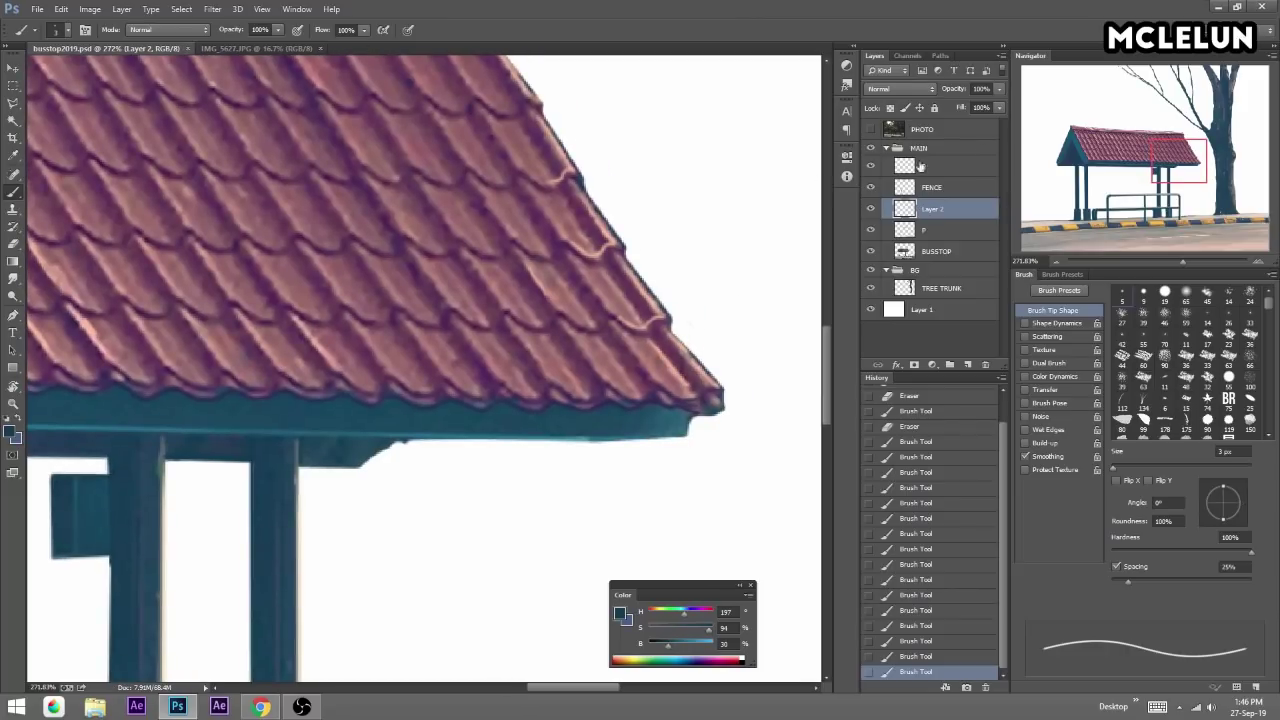
drag(1186, 260, 1154, 260)
key(ctrl+e)
mouse_move(1166, 172)
mouse_down()
mouse_move(1069, 192)
mouse_move(1134, 162)
mouse_up()
Toggle the PHOTO reference layer, leave it visible, and zoom in on the bench and posts.
click(871, 129)
click(871, 129)
click(871, 129)
click(871, 129)
click(871, 129)
drag(1160, 257, 1178, 257)
drag(702, 286, 746, 160)
Hide the PHOTO reference layer and erase a sliver off the bench rail's left edge.
click(871, 129)
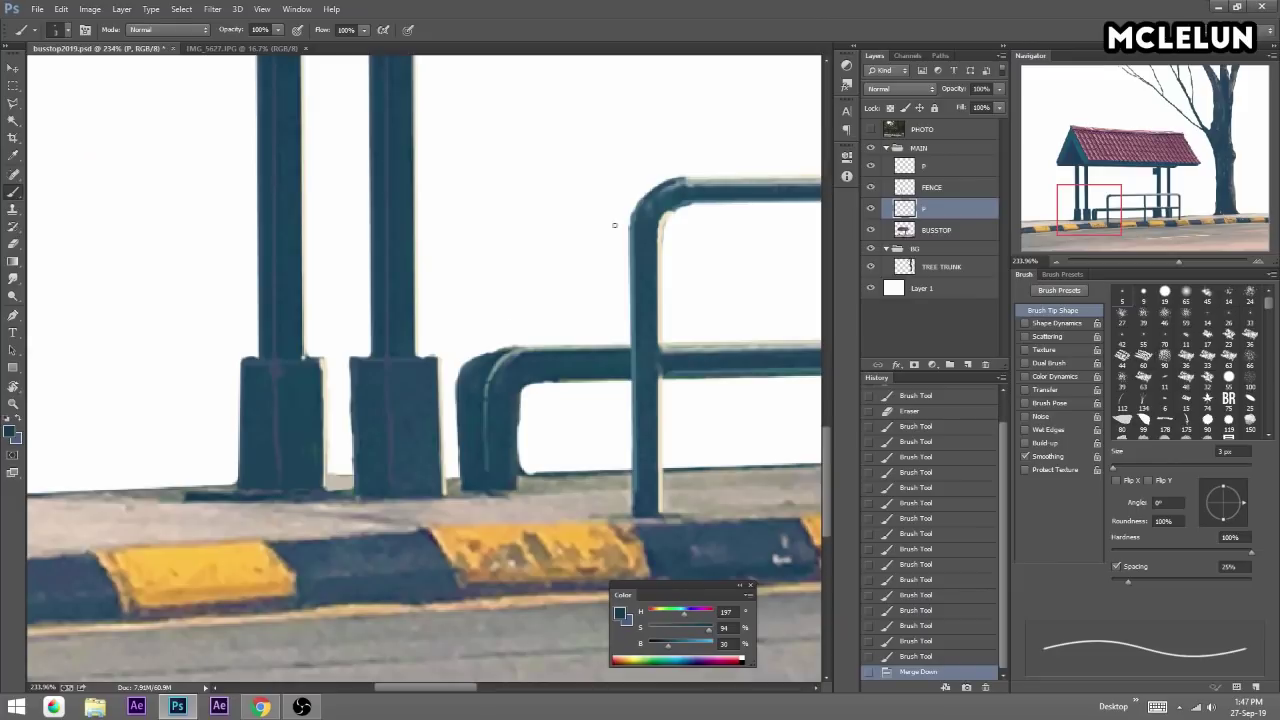
key(e)
click(1068, 273)
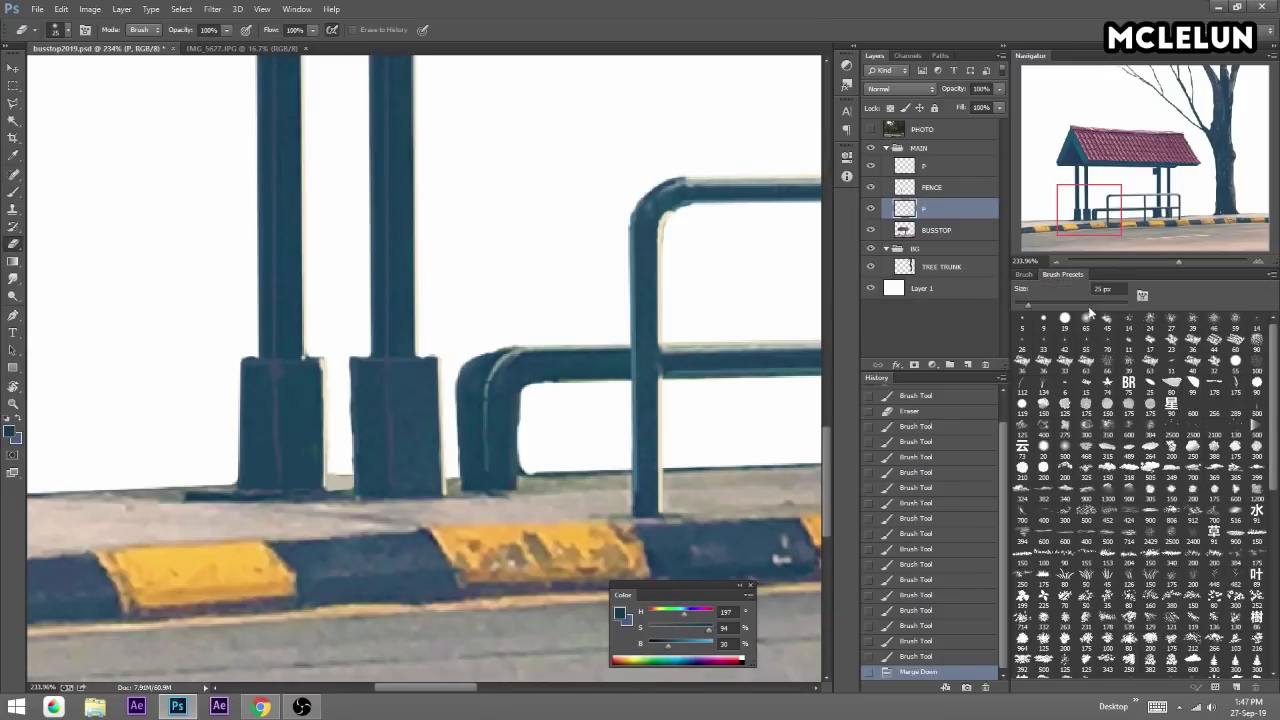
drag(460, 366, 454, 418)
Sample the pillar's blue and repaint the pillar base, then sample the grey pavement colour.
key(b)
click(464, 456)
alt+click(350, 486)
mouse_move(350, 488)
mouse_down()
mouse_move(322, 490)
mouse_move(352, 488)
mouse_move(350, 464)
mouse_up()
alt+click(340, 484)
Zoom out to the whole bus stop, then zoom back in on the curb and bench.
drag(1178, 262, 1152, 262)
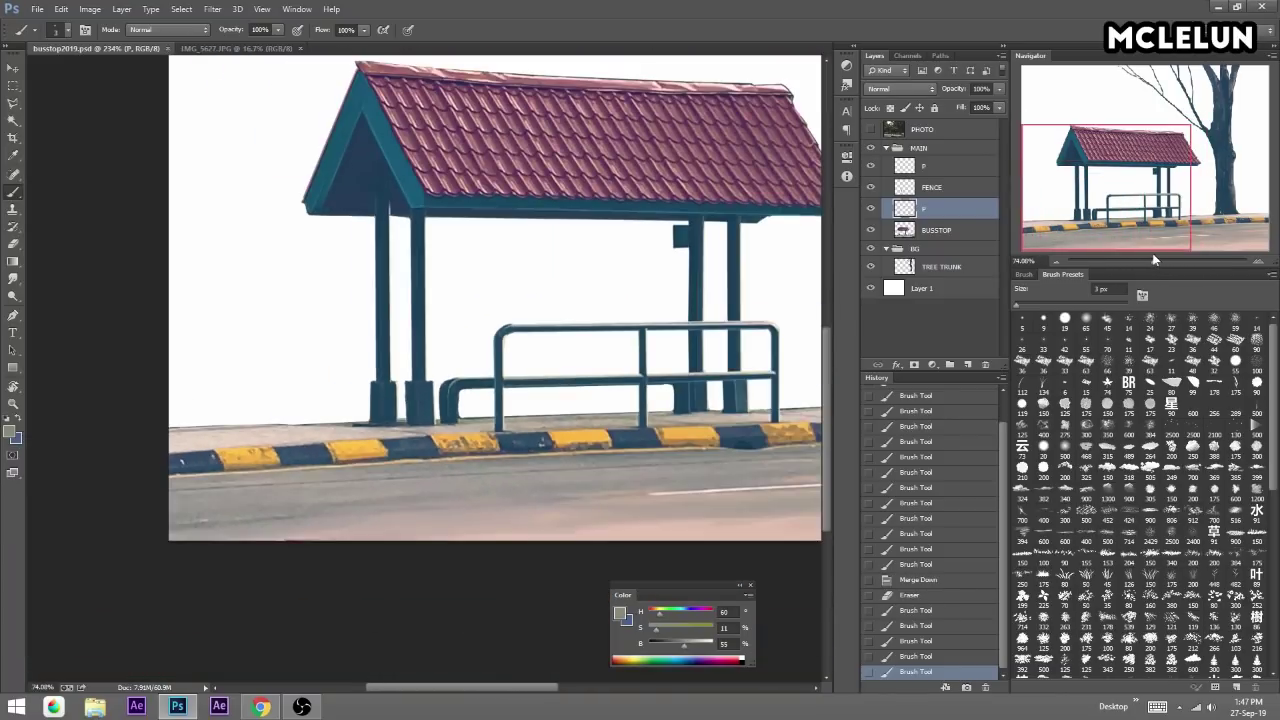
mouse_move(1127, 203)
mouse_down()
mouse_move(1163, 165)
mouse_move(1065, 202)
mouse_up()
drag(457, 286, 516, 311)
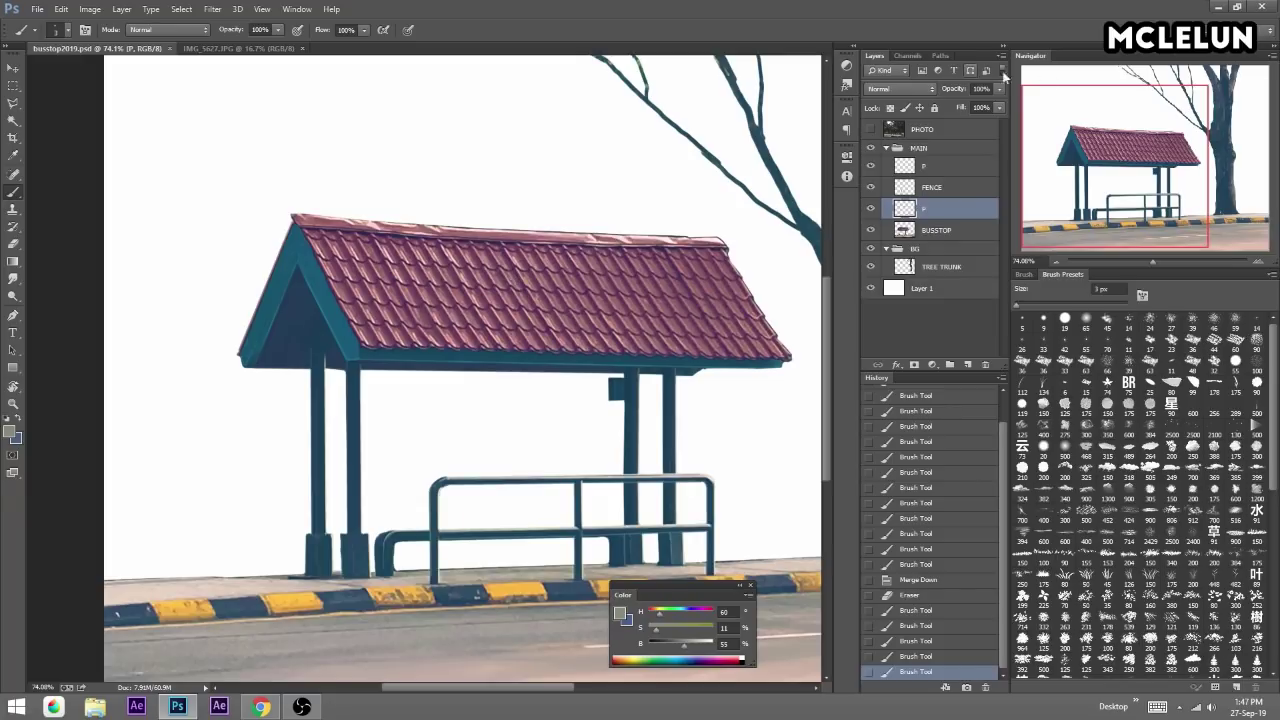
drag(1166, 260, 1182, 262)
click(1159, 226)
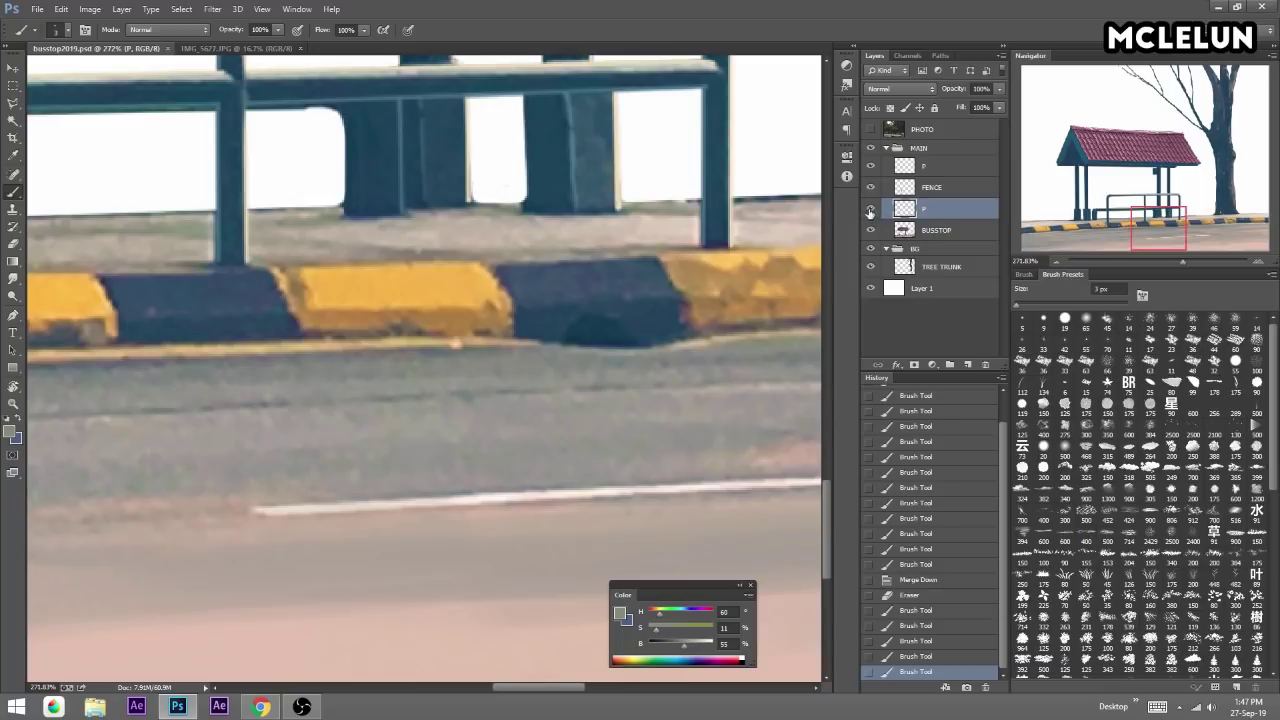
On a new layer, pick the curb yellow, paint the curb top and erase the white line.
click(950, 364)
alt+click(487, 275)
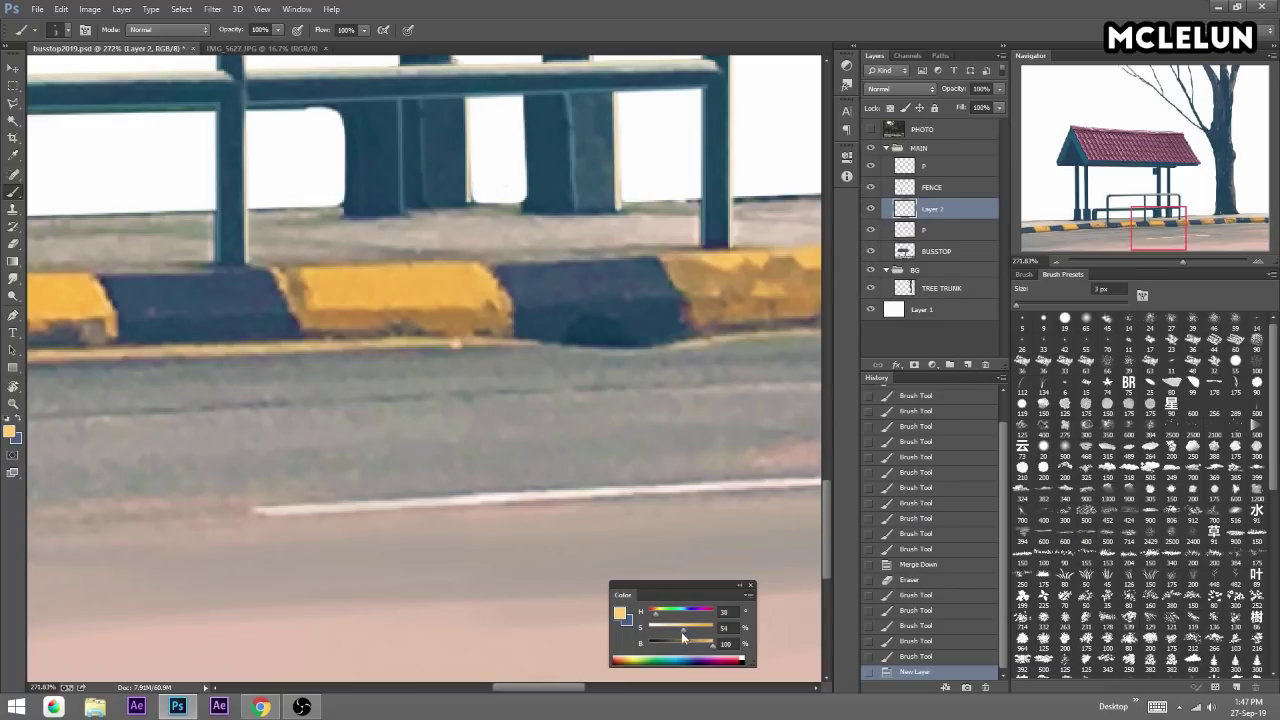
mouse_move(479, 264)
mouse_down()
mouse_move(512, 316)
mouse_move(474, 264)
mouse_move(525, 276)
mouse_move(495, 300)
mouse_up()
key(e)
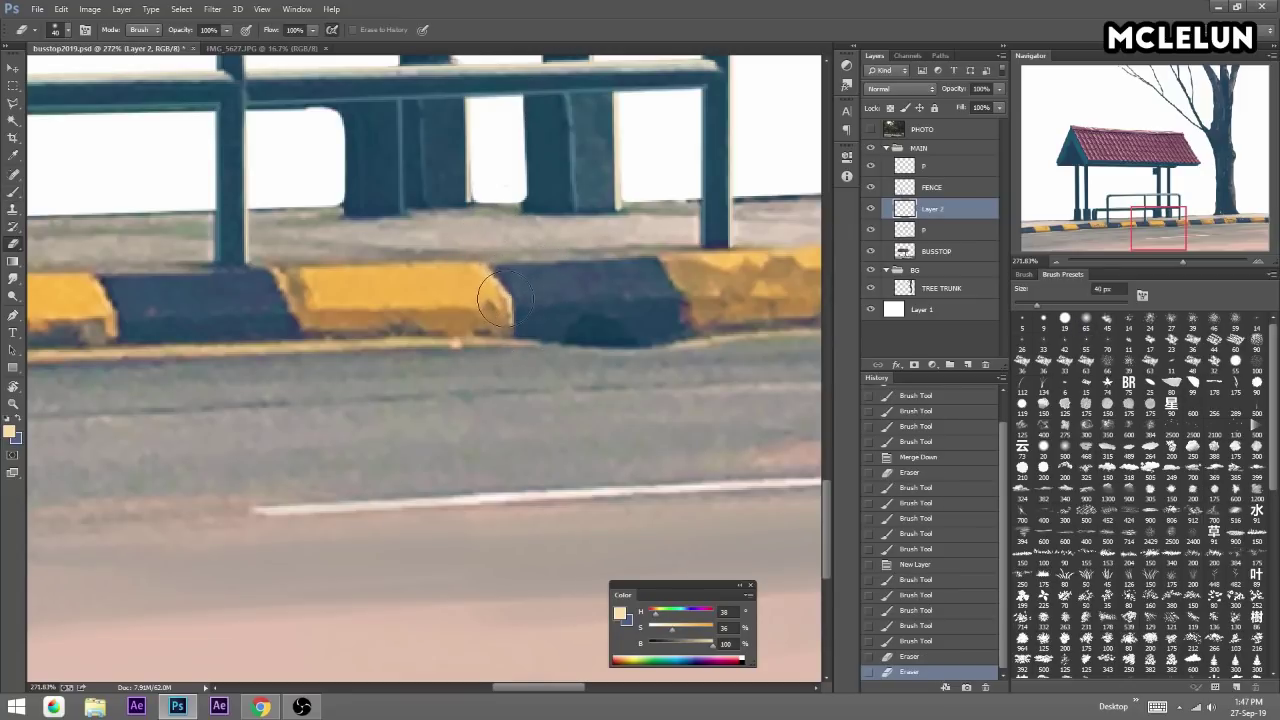
key(b)
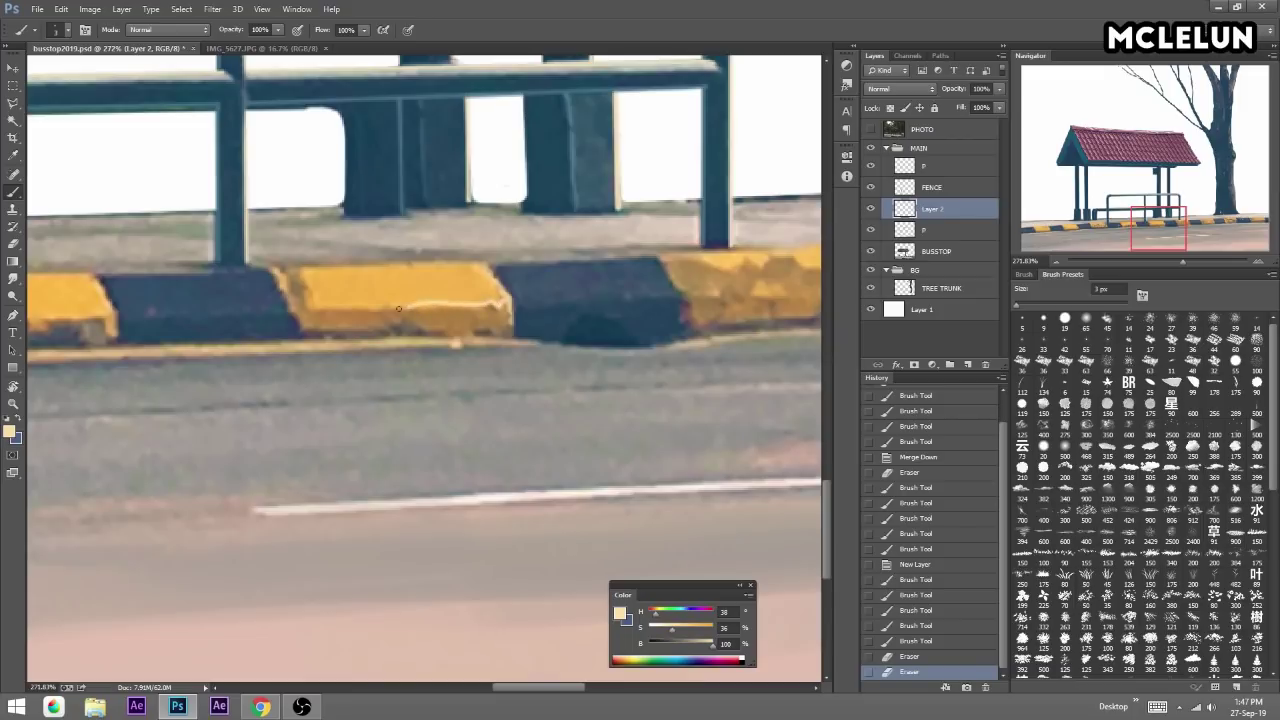
key(e)
drag(340, 308, 505, 312)
Highlight the yellow block's right and top edges and touch up the neighbouring curb blocks.
scroll(651, 163, right, 5)
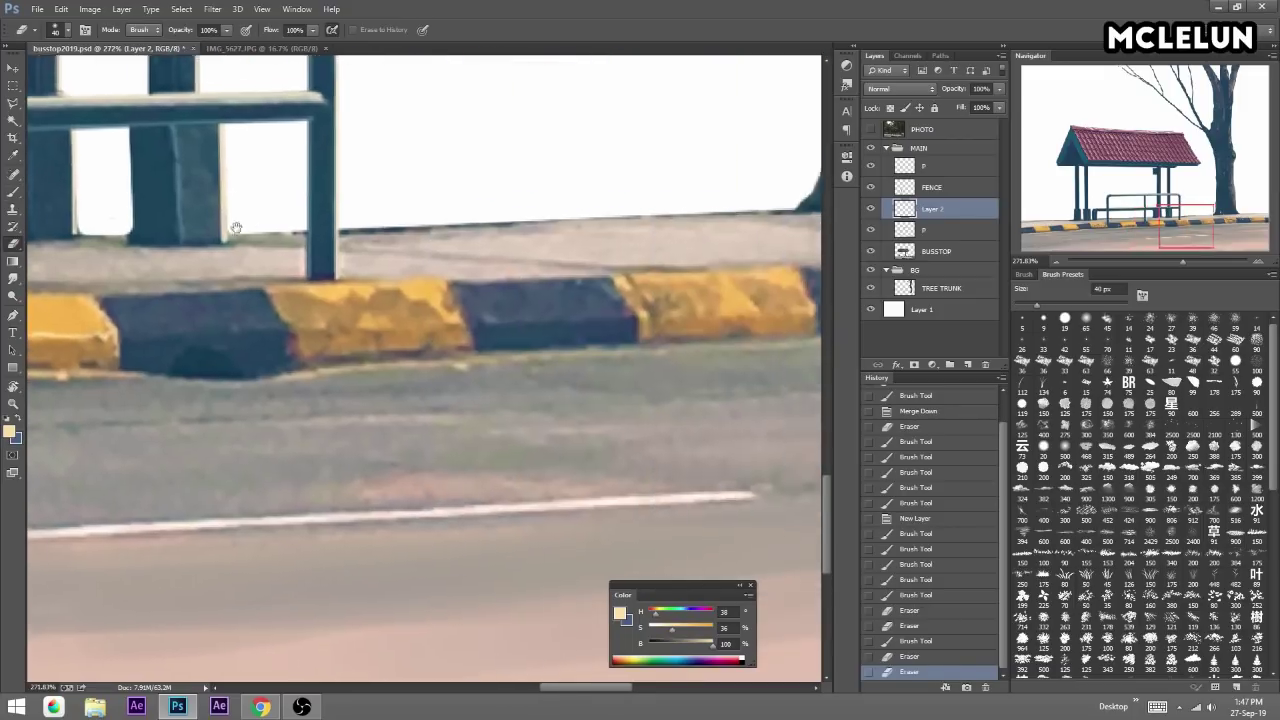
key(b)
drag(420, 308, 452, 340)
key(e)
key(b)
mouse_move(420, 285)
mouse_down()
mouse_move(245, 287)
mouse_move(290, 290)
mouse_up()
key(e)
key(b)
mouse_move(600, 280)
mouse_down()
mouse_move(630, 334)
mouse_move(620, 276)
mouse_move(771, 272)
mouse_move(795, 330)
mouse_move(780, 240)
mouse_up()
key(e)
Near the tree, add light strokes to the yellow blocks' top and right edges and erase strays.
mouse_move(1183, 261)
mouse_down()
mouse_move(1148, 265)
mouse_move(1183, 261)
mouse_up()
drag(1144, 170, 1216, 226)
key(b)
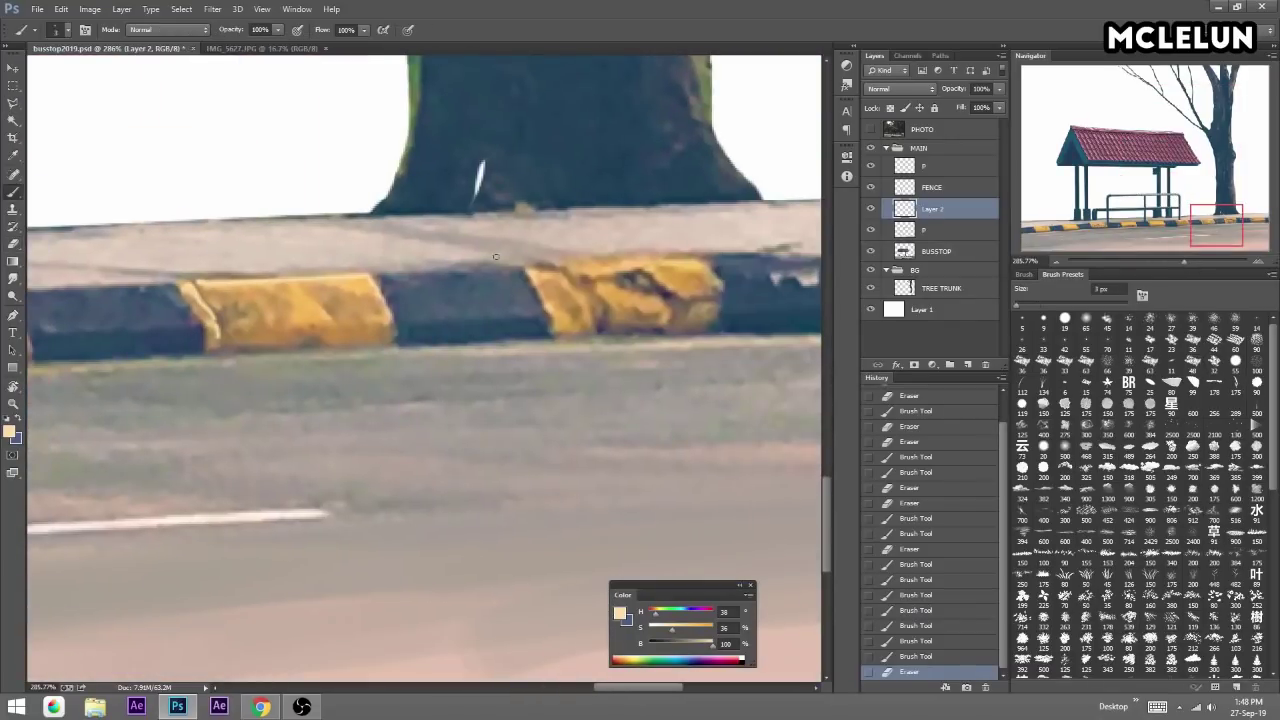
drag(576, 287, 598, 316)
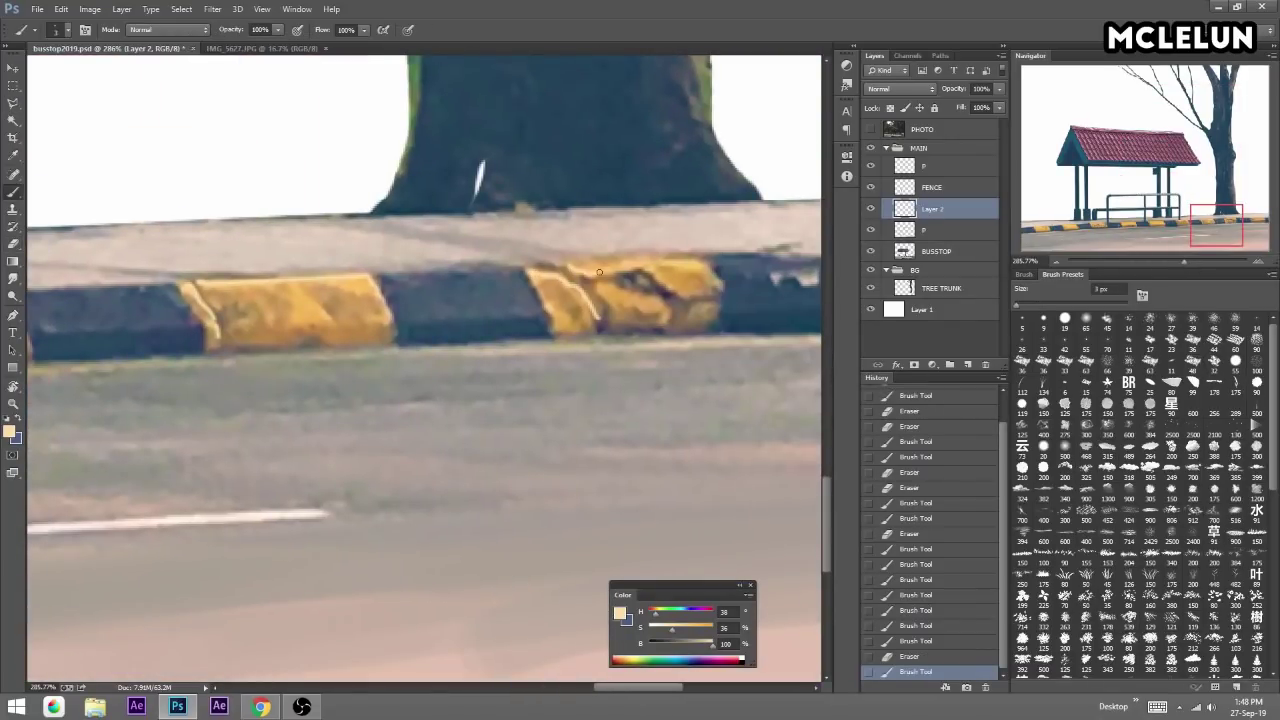
mouse_move(657, 276)
mouse_down()
mouse_move(717, 272)
mouse_move(719, 292)
mouse_up()
key(e)
drag(560, 290, 578, 340)
key(b)
mouse_move(385, 320)
mouse_down()
mouse_move(353, 322)
mouse_move(384, 330)
mouse_up()
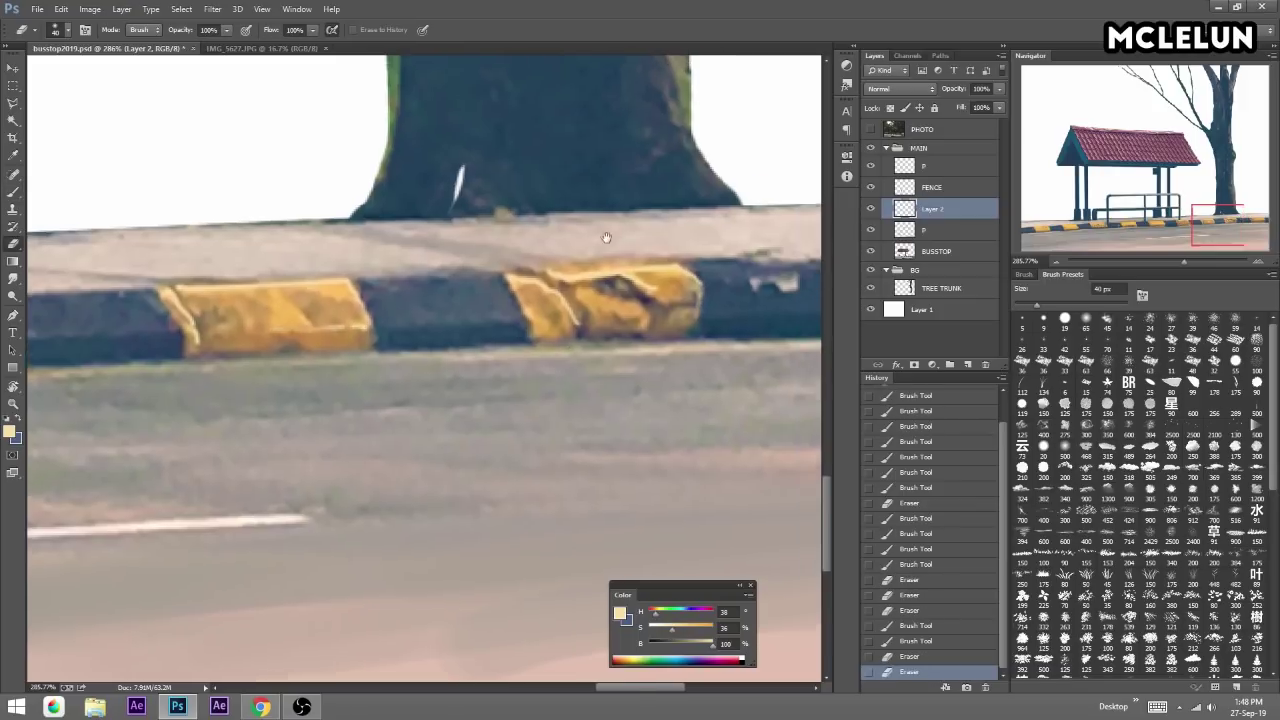
drag(606, 234, 223, 237)
mouse_move(440, 283)
mouse_down()
mouse_move(628, 275)
mouse_move(627, 312)
mouse_move(604, 318)
mouse_up()
mouse_move(602, 318)
mouse_down()
mouse_move(490, 322)
mouse_move(620, 310)
mouse_move(625, 265)
mouse_move(660, 262)
mouse_up()
key(e)
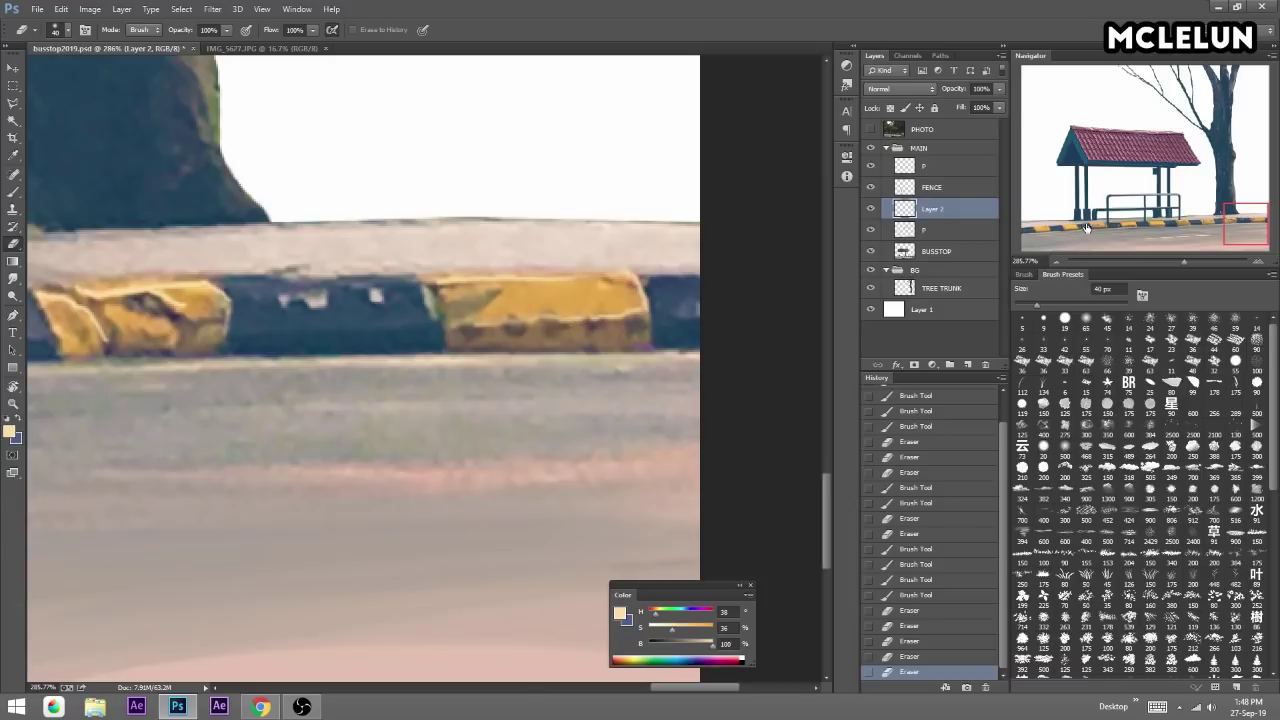
By the bench, highlight the yellow blocks' left and top edges and remove a stray spot.
click(1120, 222)
key(b)
drag(262, 368, 284, 398)
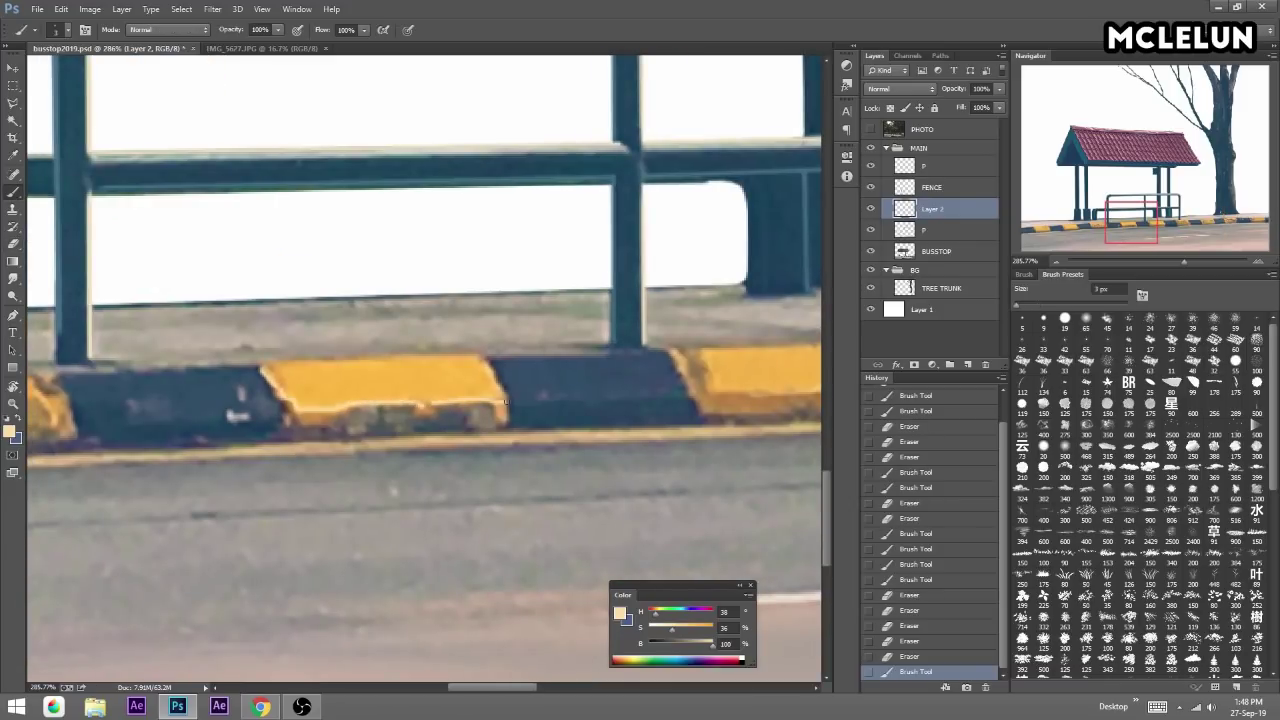
mouse_move(475, 360)
mouse_down()
mouse_move(284, 366)
mouse_move(466, 371)
mouse_move(510, 400)
mouse_up()
key(e)
key(b)
key(e)
mouse_move(672, 356)
mouse_down()
mouse_move(688, 384)
mouse_move(715, 388)
mouse_move(451, 390)
mouse_up()
key(b)
key(e)
click(491, 371)
On the left curb section, highlight the yellow blocks' bottom, right and top edges, trimming excess.
drag(1095, 228, 1077, 228)
key(b)
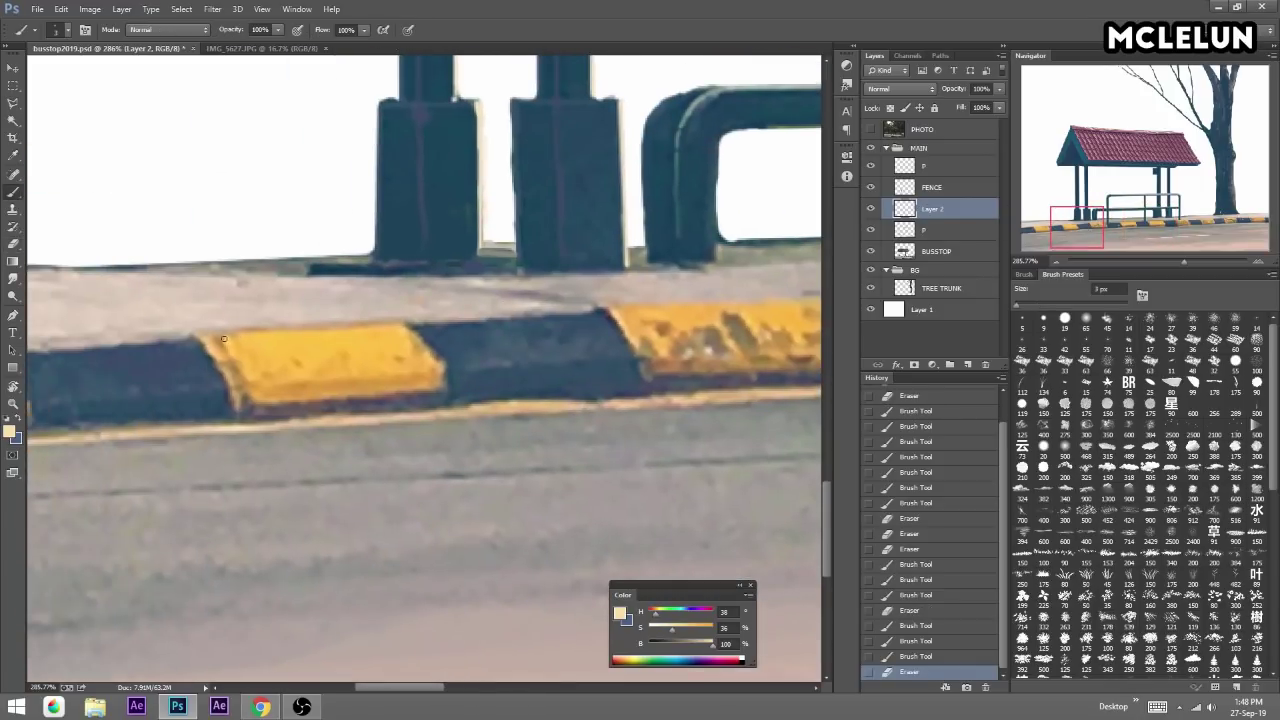
mouse_move(251, 383)
mouse_down()
mouse_move(410, 369)
mouse_move(405, 337)
mouse_move(232, 336)
mouse_up()
key(e)
drag(314, 357, 263, 314)
key(b)
click(259, 393)
drag(171, 309, 491, 229)
mouse_move(330, 278)
mouse_down()
mouse_move(354, 318)
mouse_move(155, 319)
mouse_move(162, 284)
mouse_move(268, 279)
mouse_move(456, 336)
mouse_up()
key(e)
key(b)
key(e)
key(b)
Sample the dark curb blue, lighten it, and paint and trim a highlight on the dark block.
key(b)
click(320, 354)
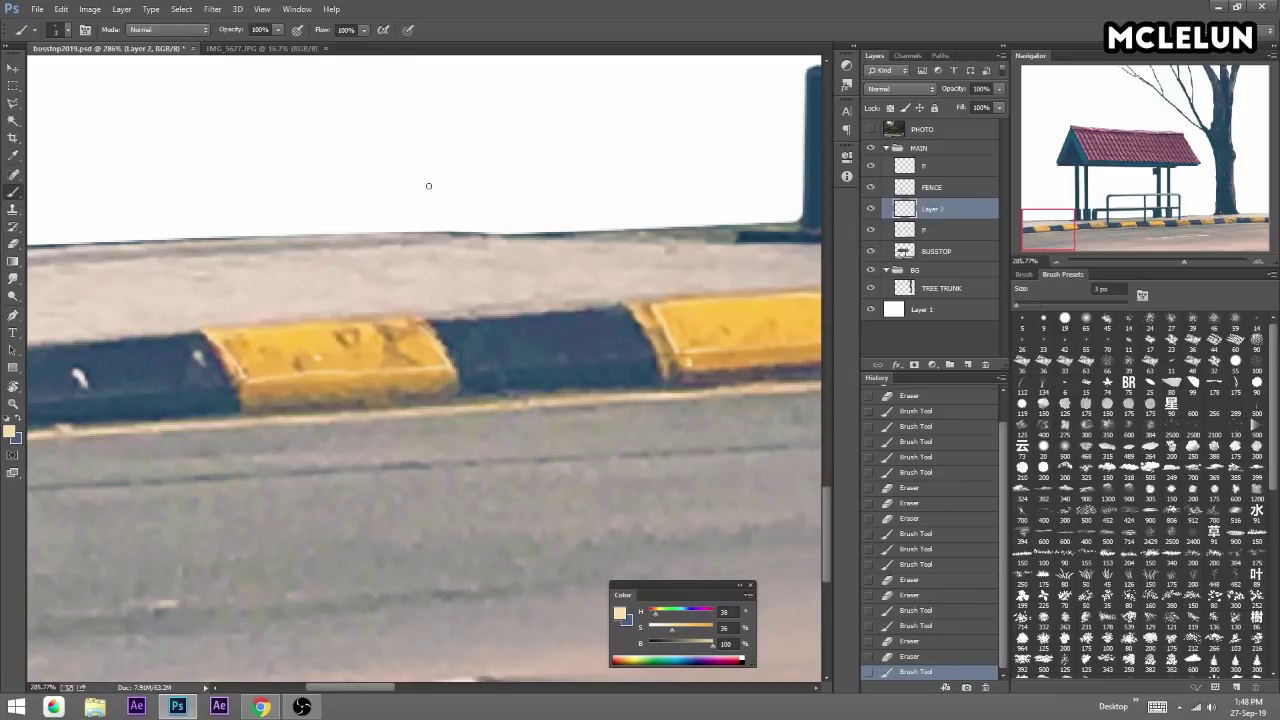
alt+click(147, 384)
drag(680, 650, 690, 650)
drag(644, 343, 652, 365)
key(e)
drag(628, 316, 655, 370)
mouse_move(600, 320)
mouse_down()
mouse_move(650, 372)
mouse_move(588, 354)
mouse_move(490, 360)
mouse_move(640, 360)
mouse_up()
key(b)
key(e)
drag(543, 357, 500, 358)
key(b)
Paint a short highlight on a dark curb block and extend it rightward, erasing excess.
drag(224, 378, 186, 385)
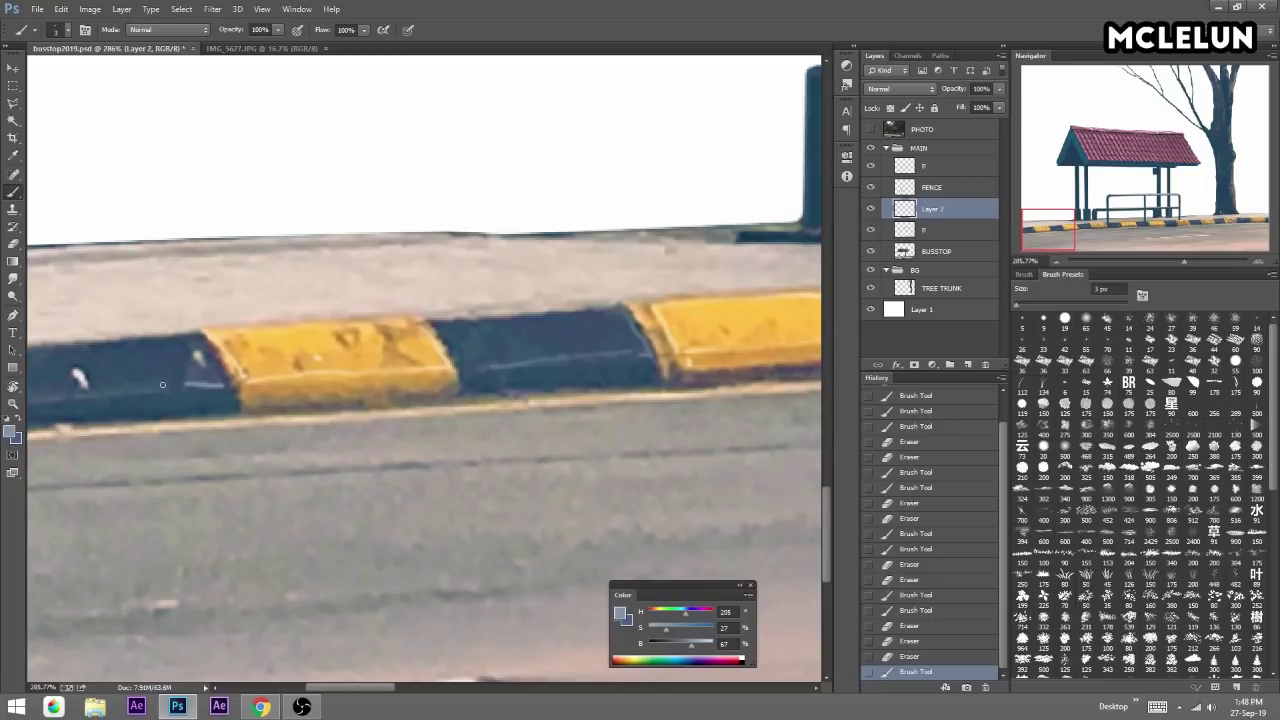
key(e)
mouse_move(30, 400)
mouse_down()
mouse_move(186, 386)
mouse_move(35, 400)
mouse_up()
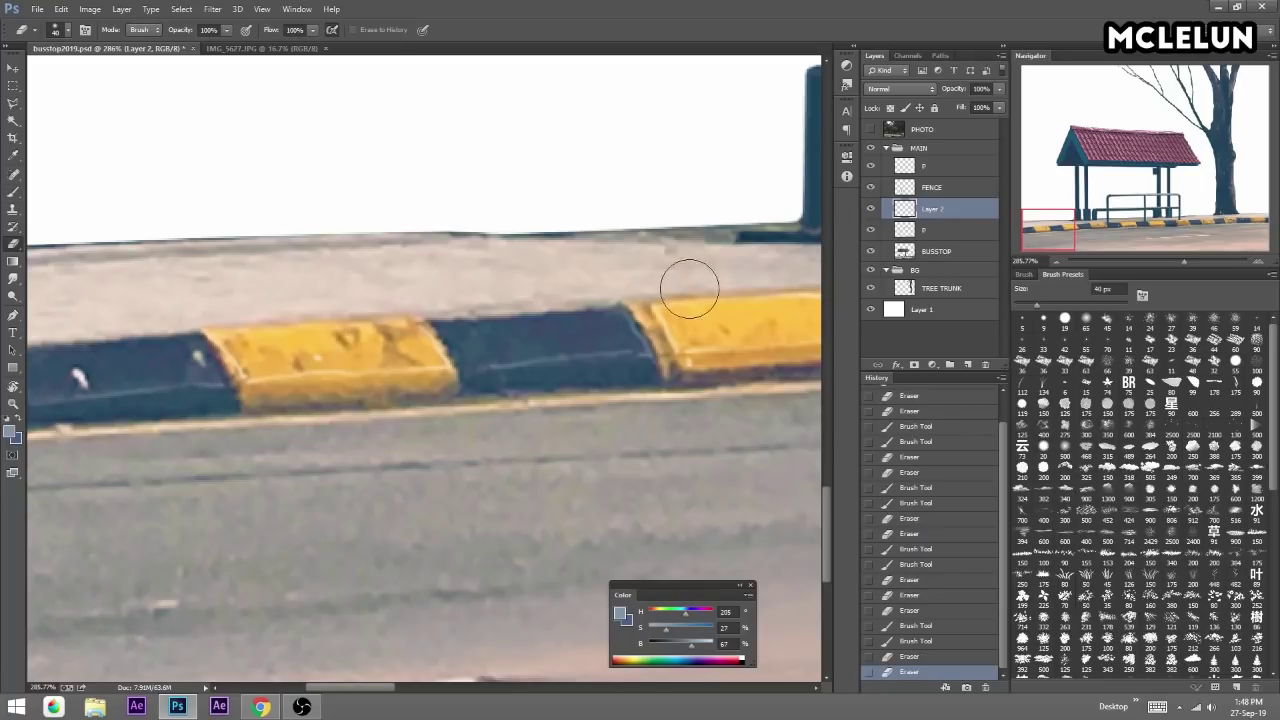
click(1168, 222)
key(b)
mouse_move(449, 396)
mouse_down()
mouse_move(540, 394)
mouse_move(384, 400)
mouse_up()
key(e)
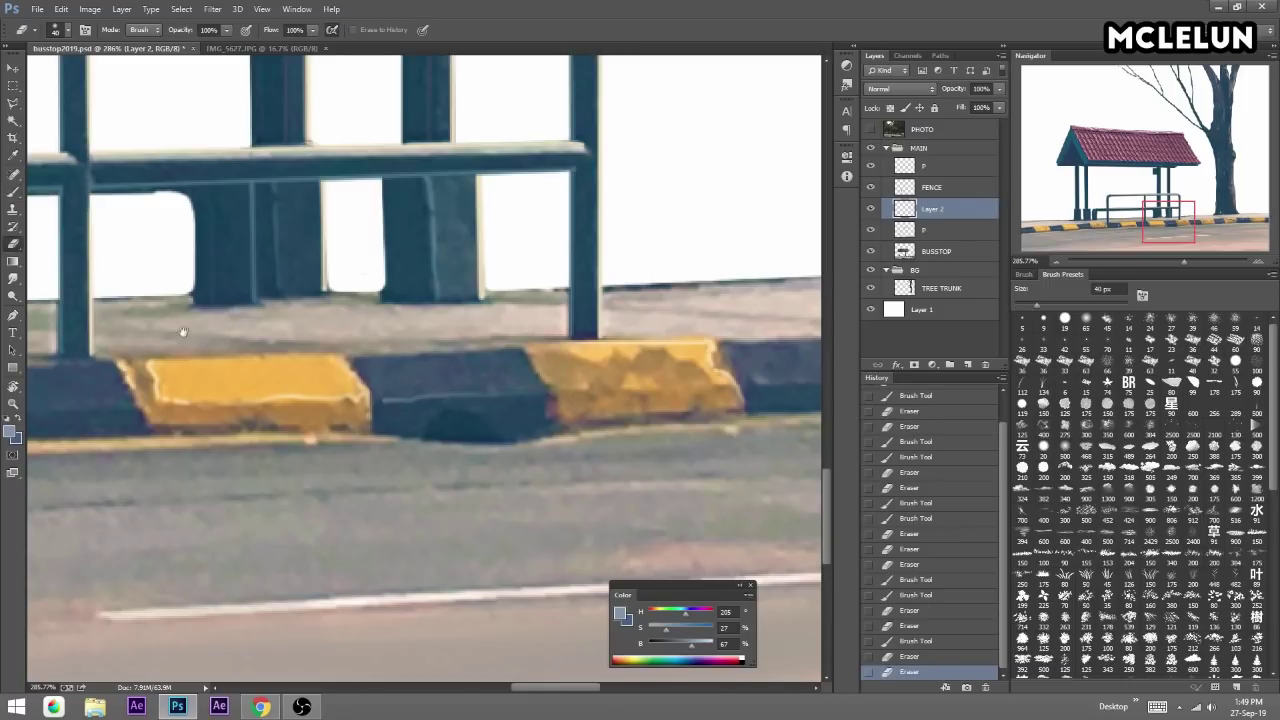
Draw thin light lines along the next dark blocks, erasing the overshooting parts.
drag(183, 331, 223, 316)
key(b)
drag(580, 370, 410, 373)
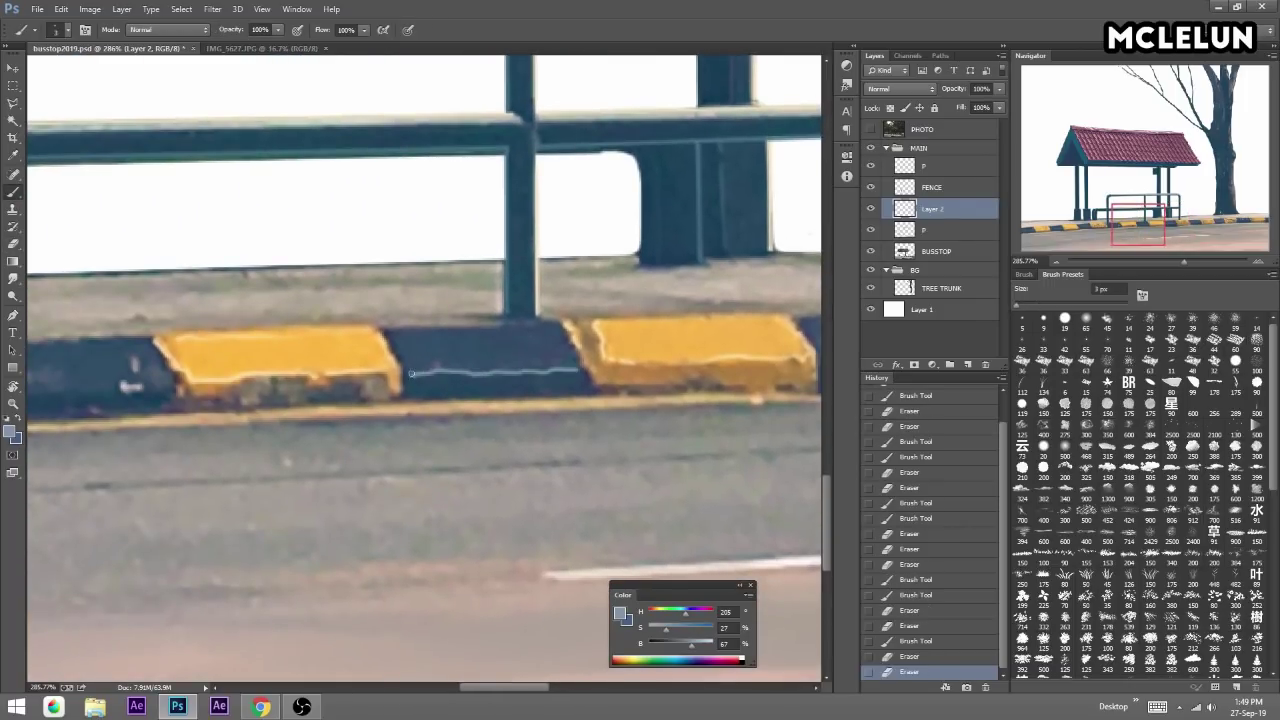
key(e)
drag(580, 372, 410, 372)
mouse_move(720, 372)
mouse_down()
mouse_move(541, 362)
mouse_move(355, 375)
mouse_up()
key(b)
key(e)
drag(443, 371, 530, 368)
mouse_move(319, 331)
mouse_down()
mouse_move(754, 316)
mouse_move(732, 314)
mouse_up()
drag(508, 360, 295, 365)
Draw a white line across the dark block near the tree and erase its overlong ends.
mouse_move(1187, 254)
mouse_down()
mouse_move(1146, 258)
mouse_move(1162, 258)
mouse_up()
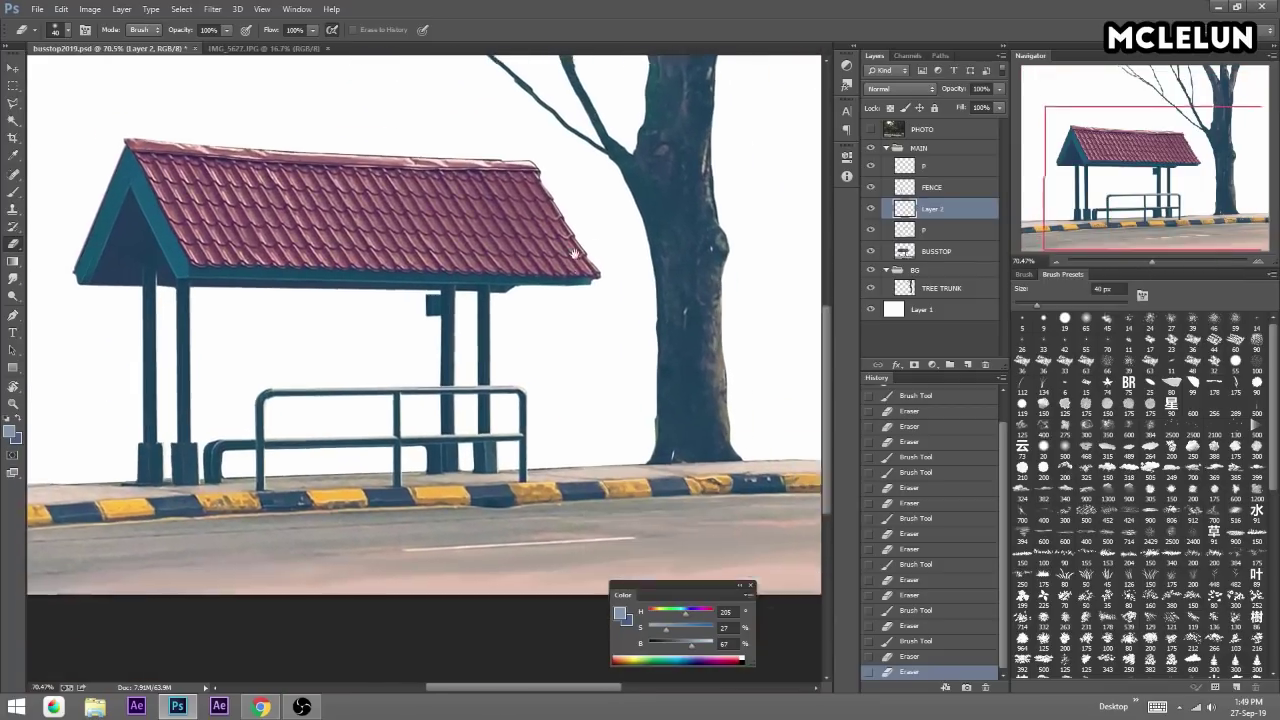
scroll(420, 300, down, 2)
scroll(1210, 268, up, 3)
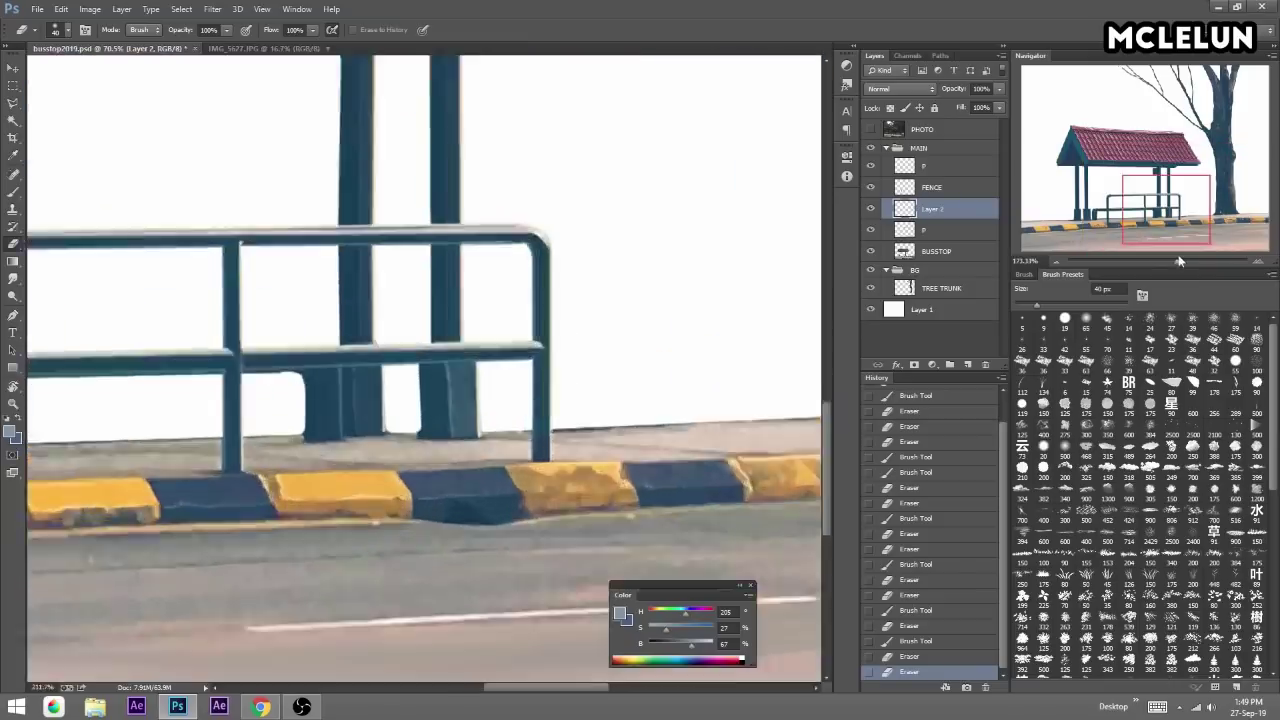
scroll(1220, 240, up, 3)
scroll(1241, 220, up, 3)
key(b)
drag(296, 377, 620, 370)
key(e)
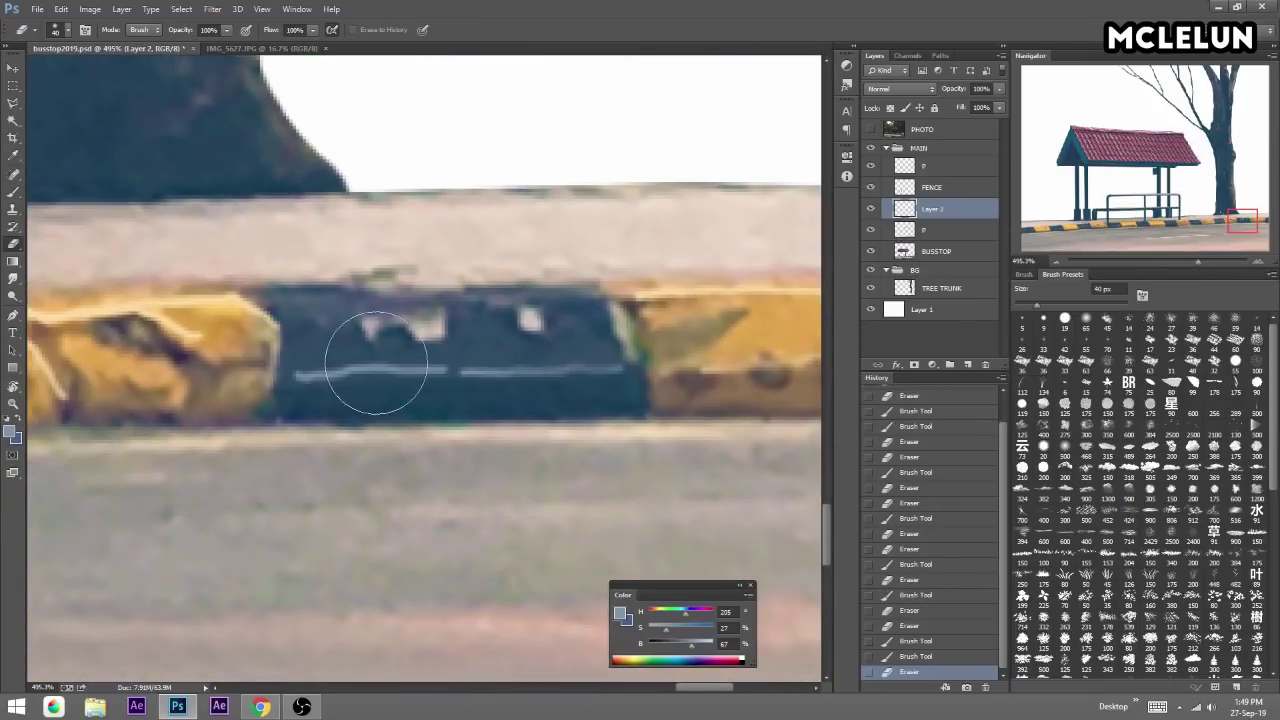
click(600, 345)
click(366, 369)
key(b)
By the bus-stop posts, add a white highlight curve and lower-edge line on the dark block.
drag(1198, 262, 1195, 262)
drag(1243, 219, 1175, 220)
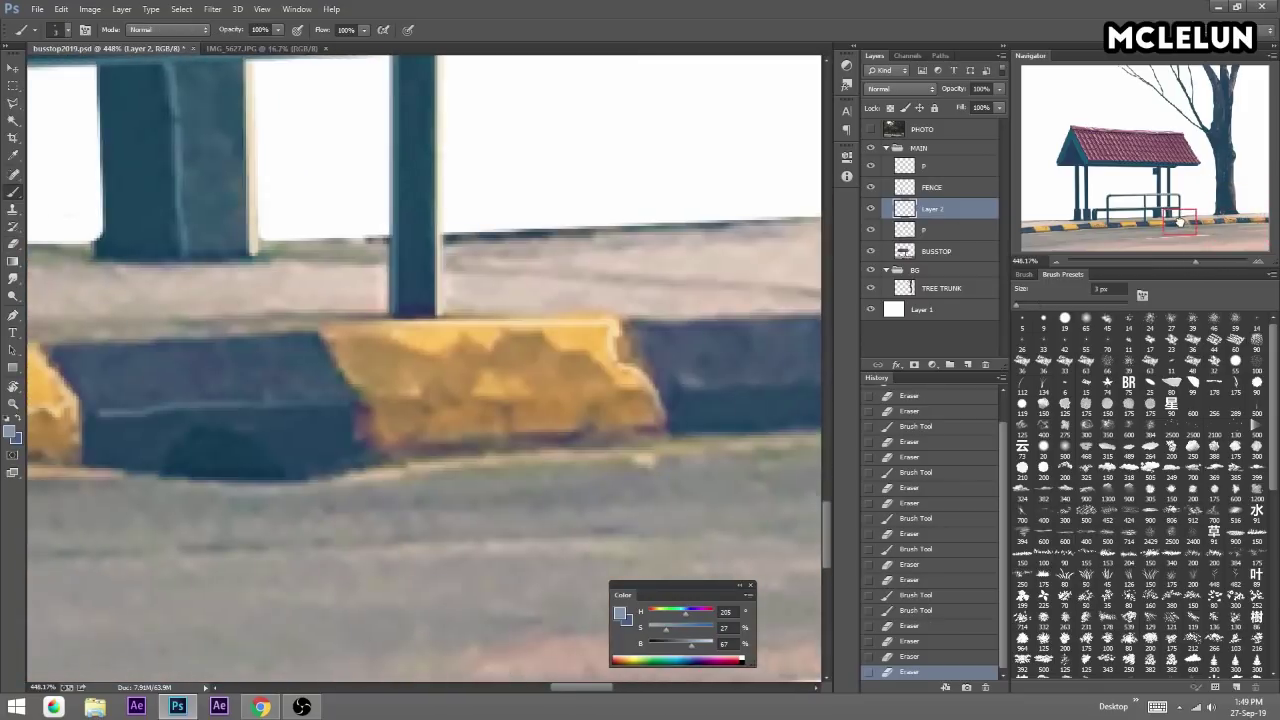
mouse_move(253, 478)
mouse_down()
mouse_move(386, 470)
mouse_move(251, 457)
mouse_up()
key(e)
drag(588, 301, 228, 306)
key(b)
mouse_move(420, 406)
mouse_down()
mouse_move(626, 398)
mouse_move(644, 375)
mouse_up()
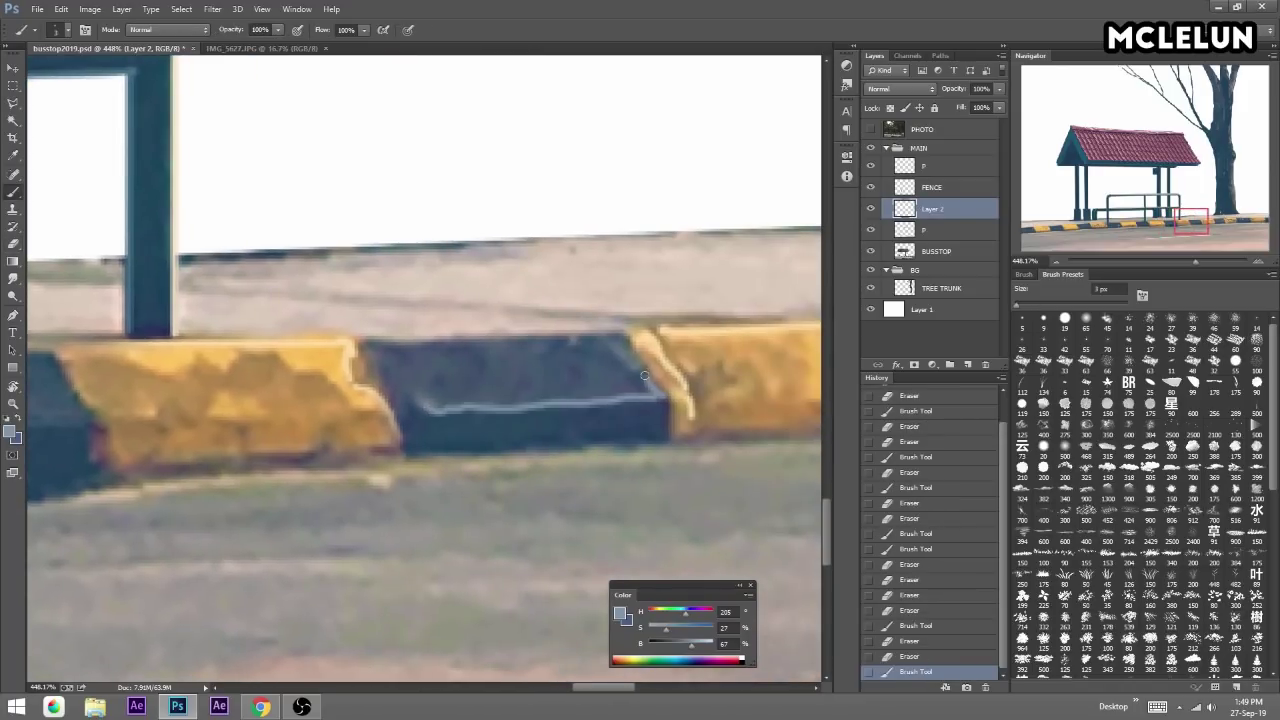
key(e)
mouse_move(586, 408)
mouse_down()
mouse_move(528, 400)
mouse_move(620, 400)
mouse_up()
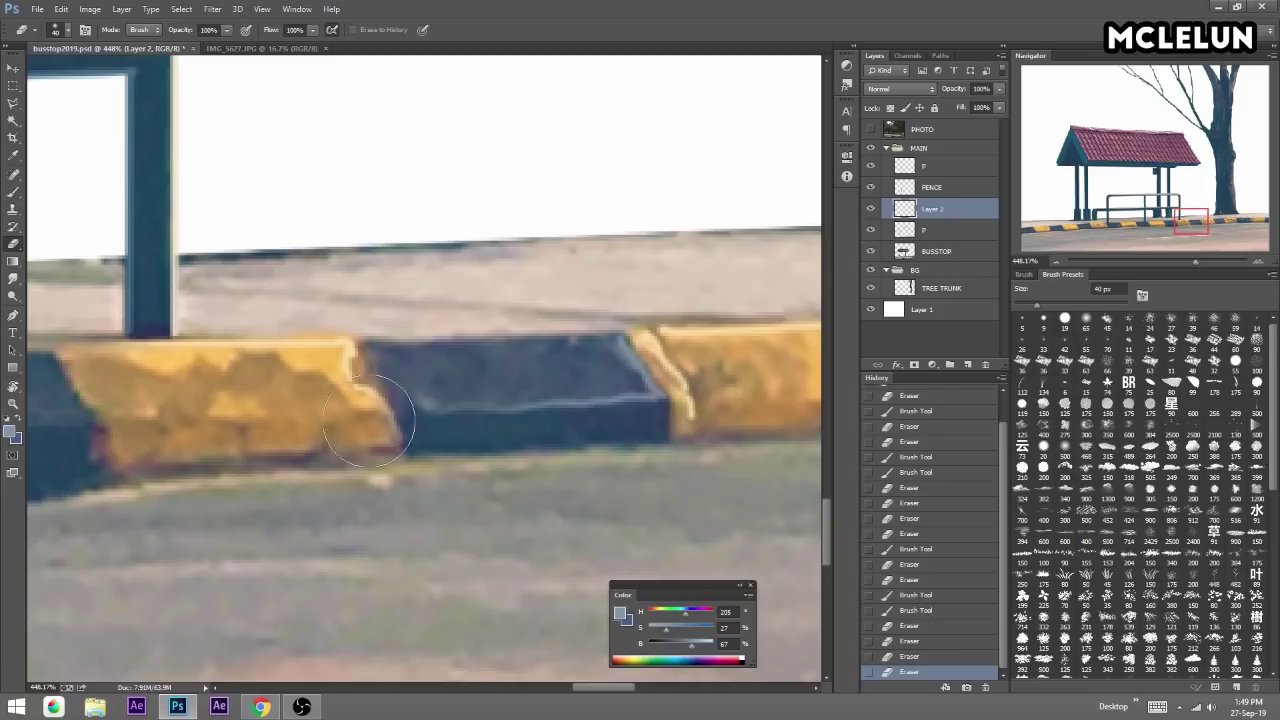
Merge the curb highlights down into layer P and add a new empty layer.
key(ctrl+e)
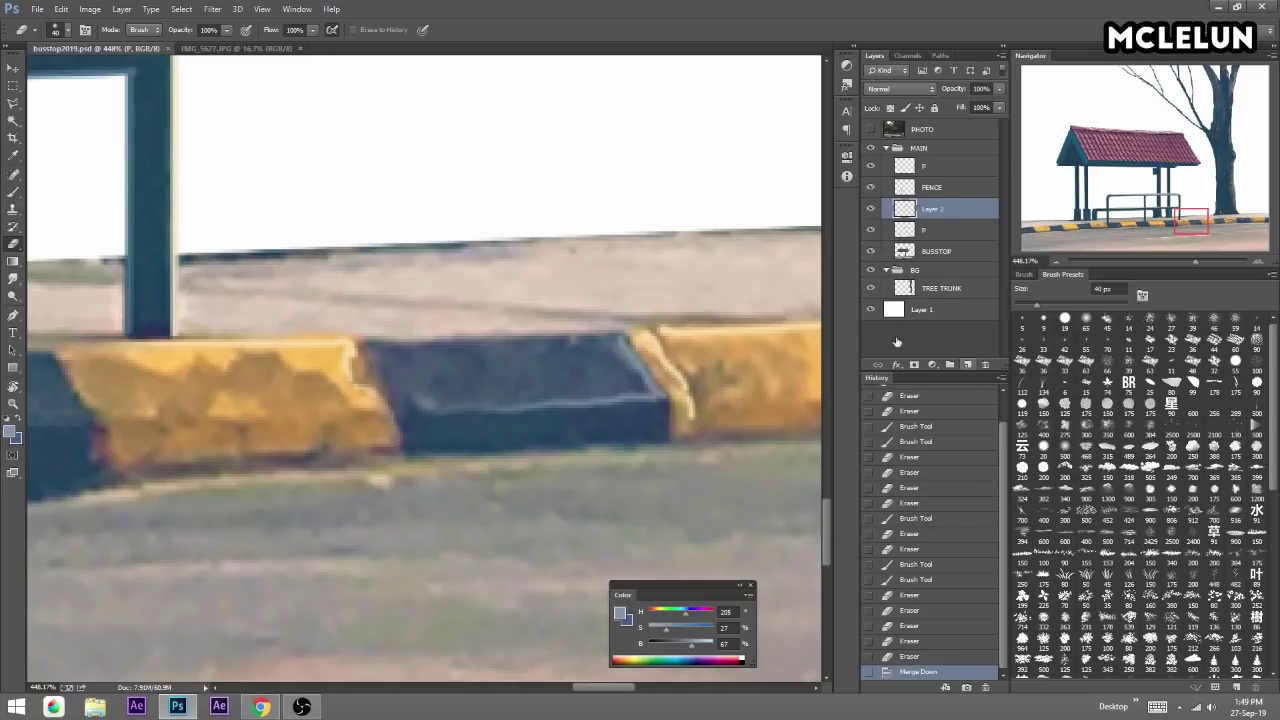
key(b)
key(ctrl+shift+alt+n)
Choose a dark, desaturated blue shading colour and shrink the eraser to 25 px.
alt+click(400, 427)
drag(672, 645, 681, 628)
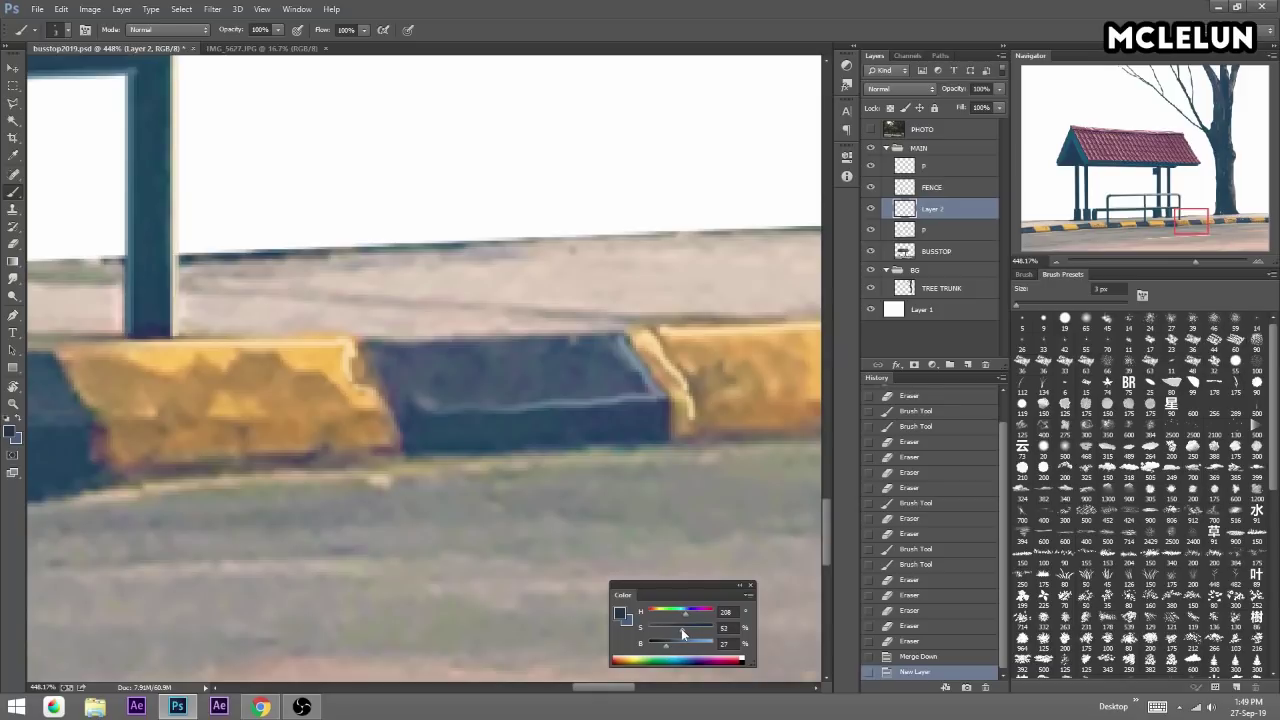
mouse_move(406, 456)
mouse_down()
mouse_move(358, 340)
mouse_move(398, 414)
mouse_move(400, 357)
mouse_move(380, 420)
mouse_up()
key(e)
key(bracketleft)
key(bracketleft)
key(bracketleft)
key(b)
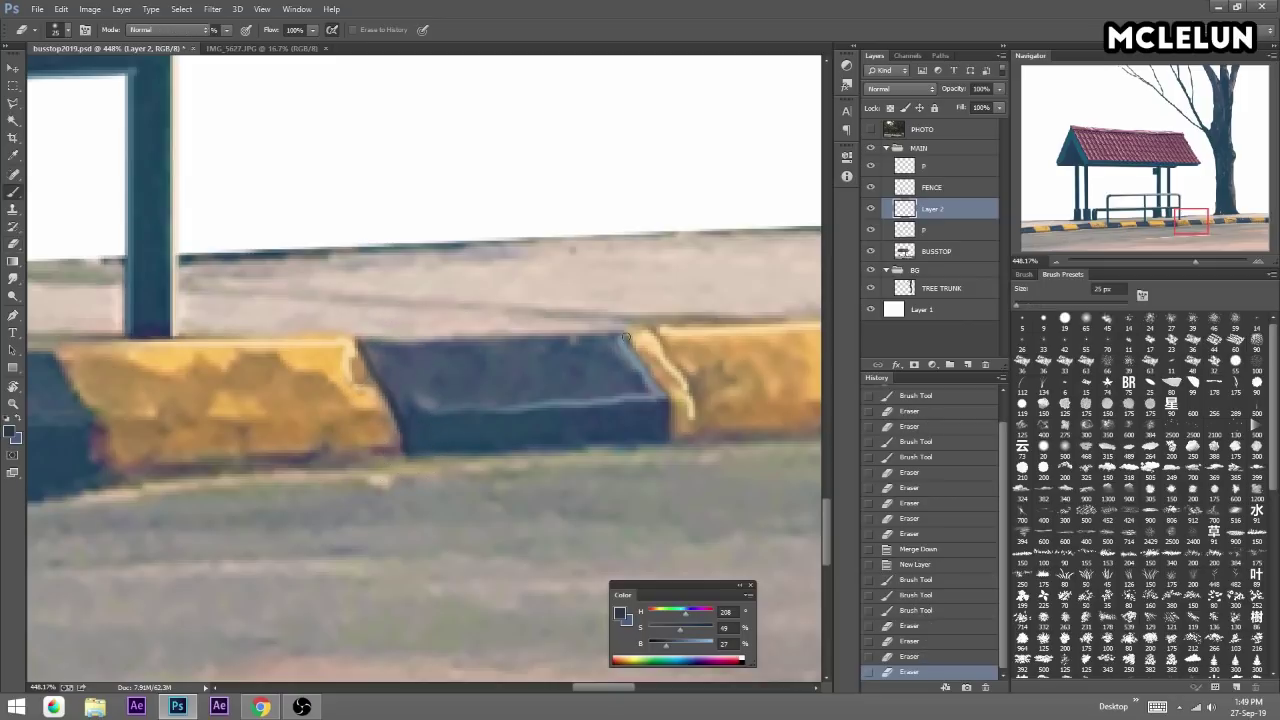
Shade the blue block's right edge, erase the excess, and lower the layer fill to 49%.
mouse_move(622, 333)
mouse_down()
mouse_move(664, 394)
mouse_move(672, 440)
mouse_up()
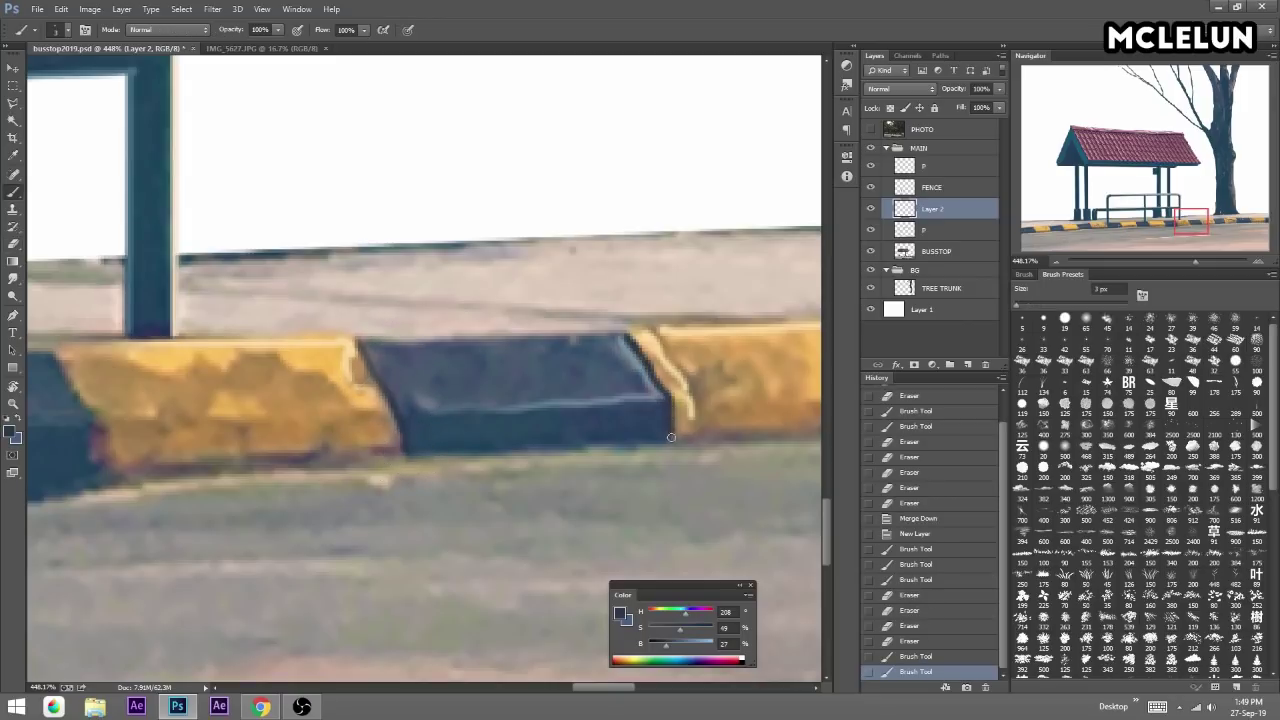
key(e)
drag(634, 300, 662, 372)
drag(650, 335, 651, 414)
key(b)
drag(998, 107, 971, 122)
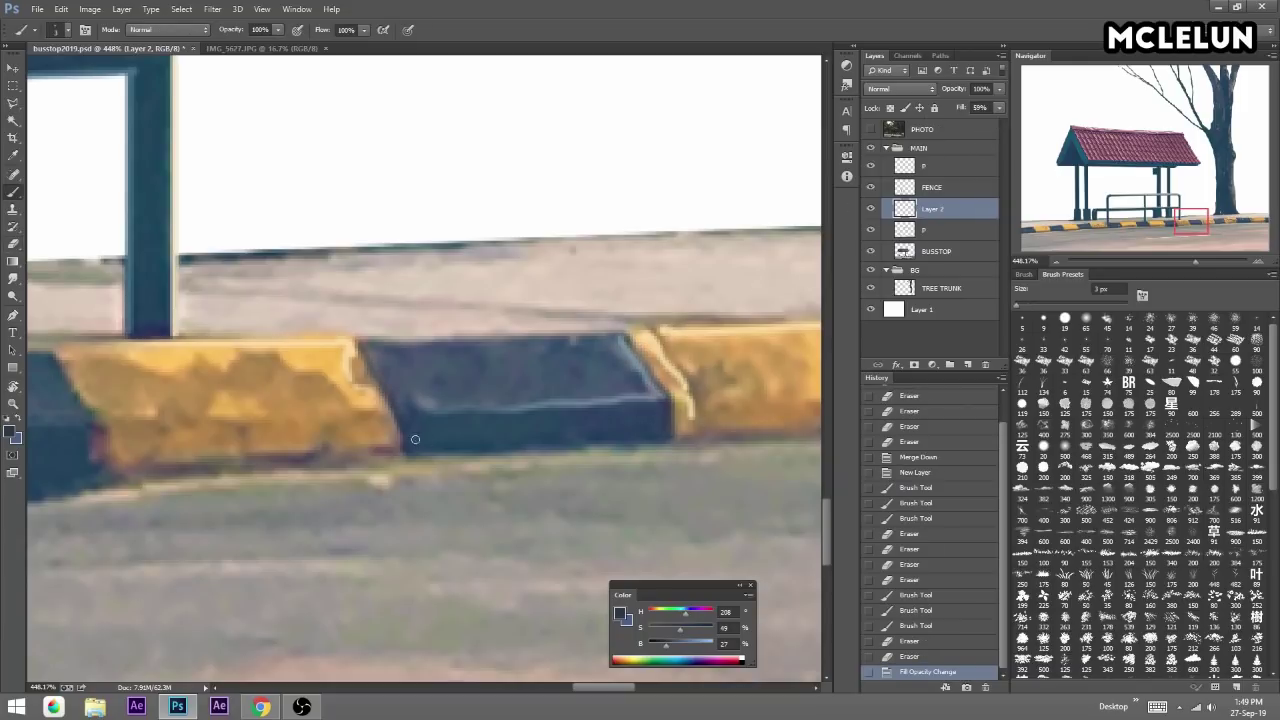
Darken the dark block's straight and diagonal edges and the yellow block's bottom edge.
click(667, 440)
scroll(640, 430, left, 5)
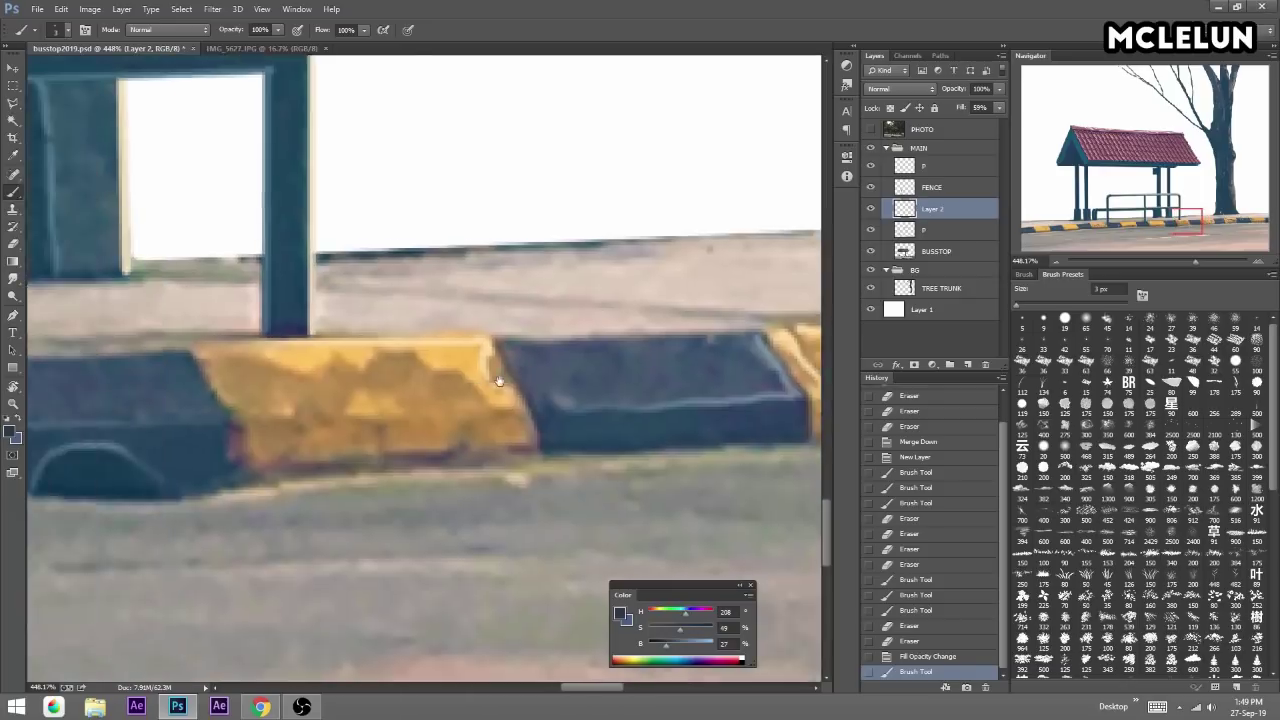
drag(400, 468, 388, 444)
mouse_move(372, 397)
mouse_down()
mouse_move(342, 345)
mouse_move(563, 446)
mouse_up()
drag(409, 467, 706, 440)
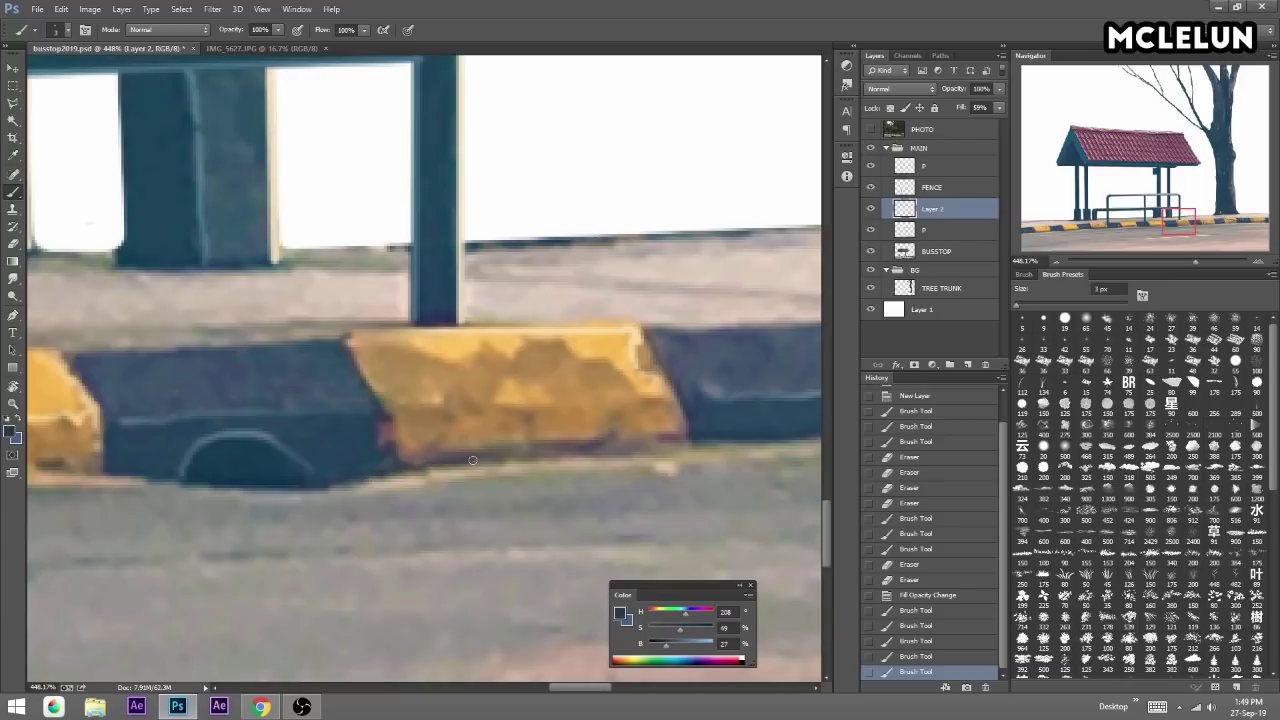
Zoom out slightly and add dark dabs on the curb blocks further along.
mouse_move(1190, 263)
mouse_down()
mouse_move(1162, 260)
mouse_move(1183, 257)
mouse_up()
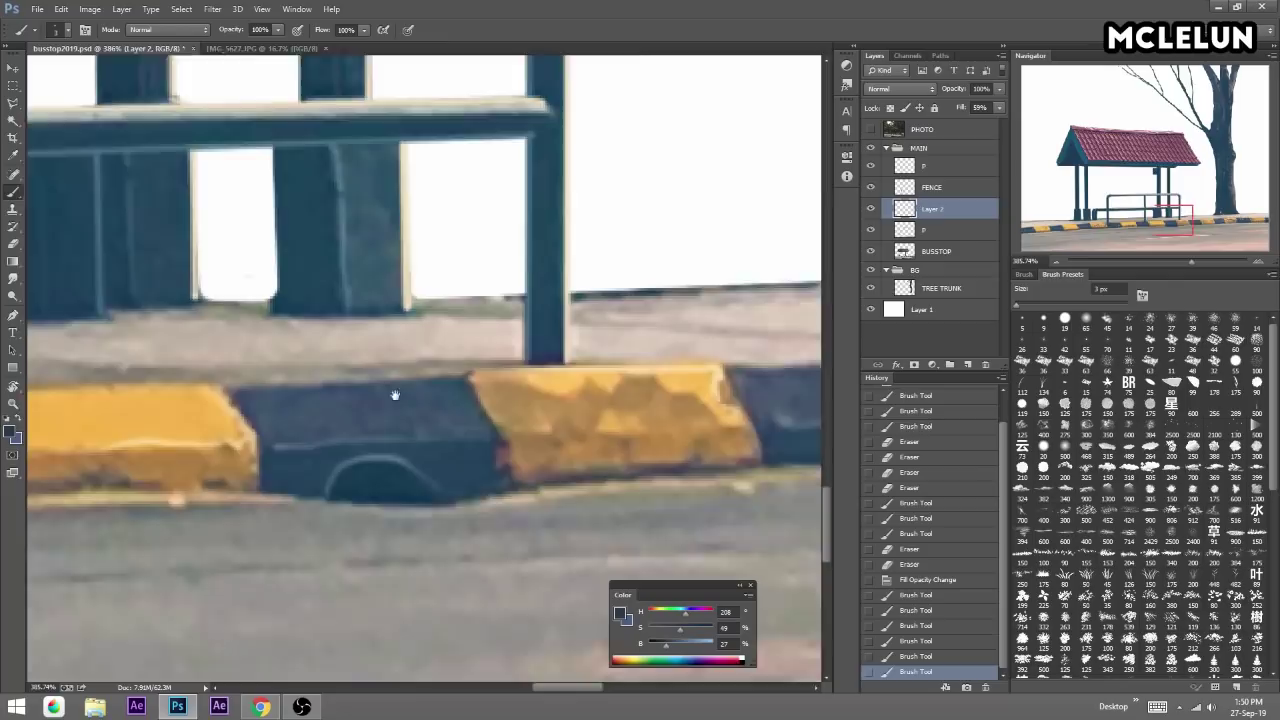
drag(395, 395, 482, 391)
click(460, 497)
drag(349, 466, 474, 481)
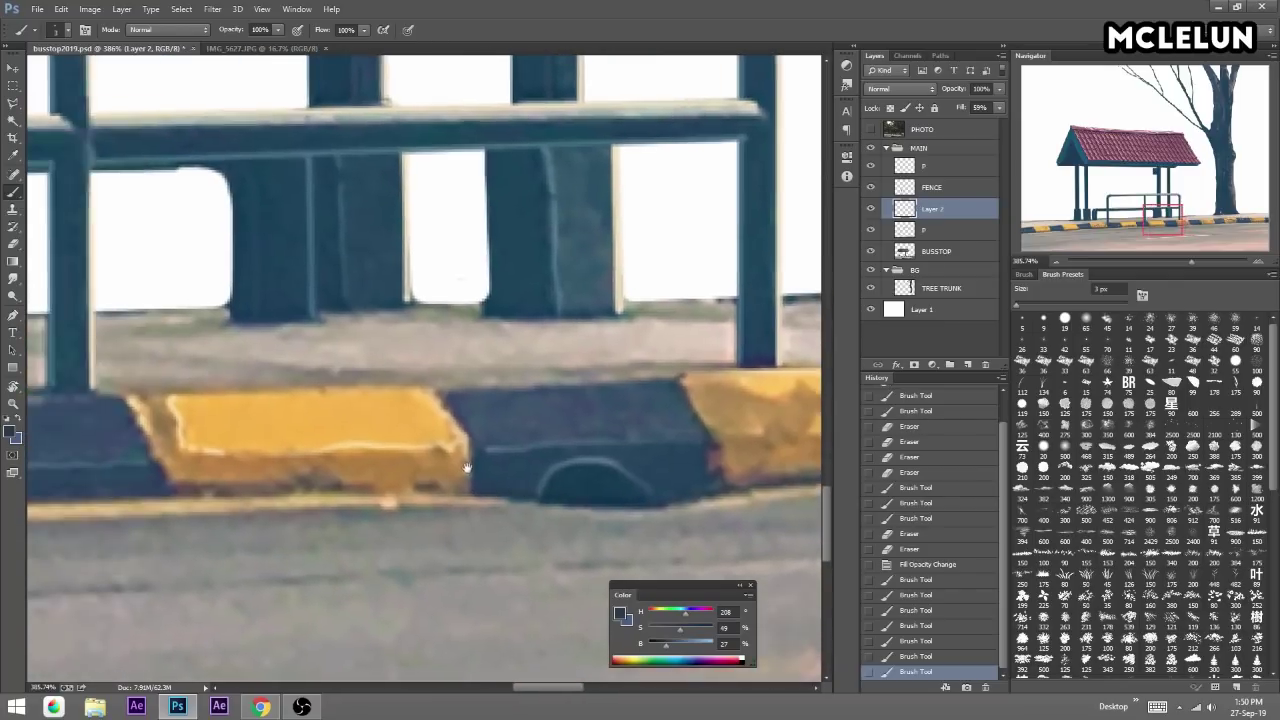
click(437, 397)
drag(437, 397, 466, 394)
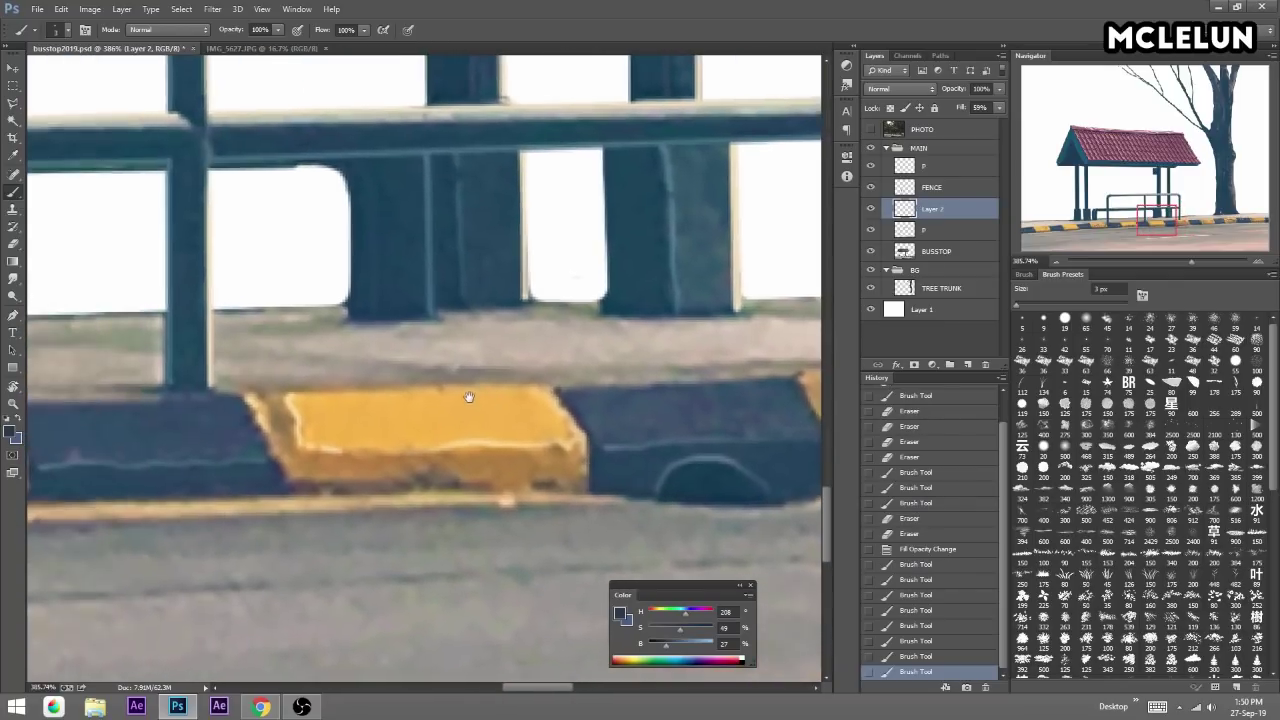
Shade the slanted blue-yellow edge, the yellow block's right and lower edges, and the curb bottom.
mouse_move(258, 428)
mouse_down()
mouse_move(286, 485)
mouse_move(600, 486)
mouse_move(400, 384)
mouse_up()
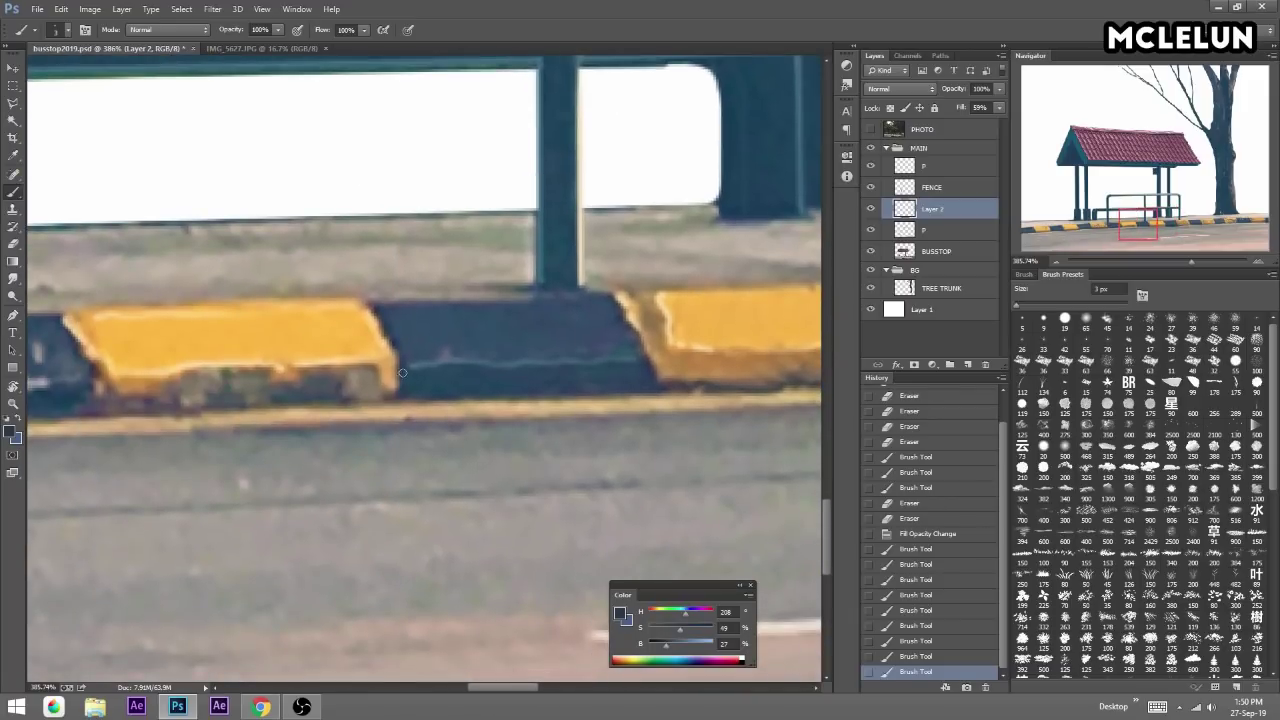
drag(379, 316, 400, 398)
drag(497, 397, 663, 385)
drag(286, 343, 490, 336)
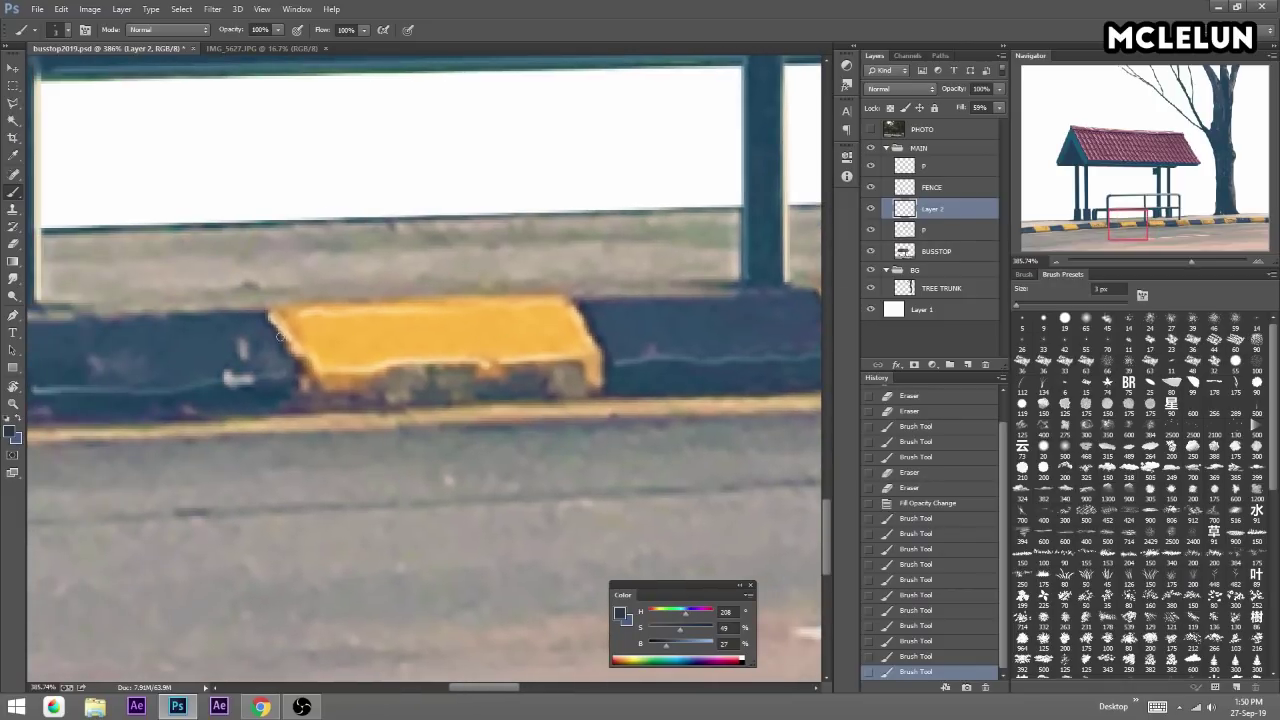
mouse_move(302, 364)
mouse_down()
mouse_move(302, 406)
mouse_move(406, 408)
mouse_up()
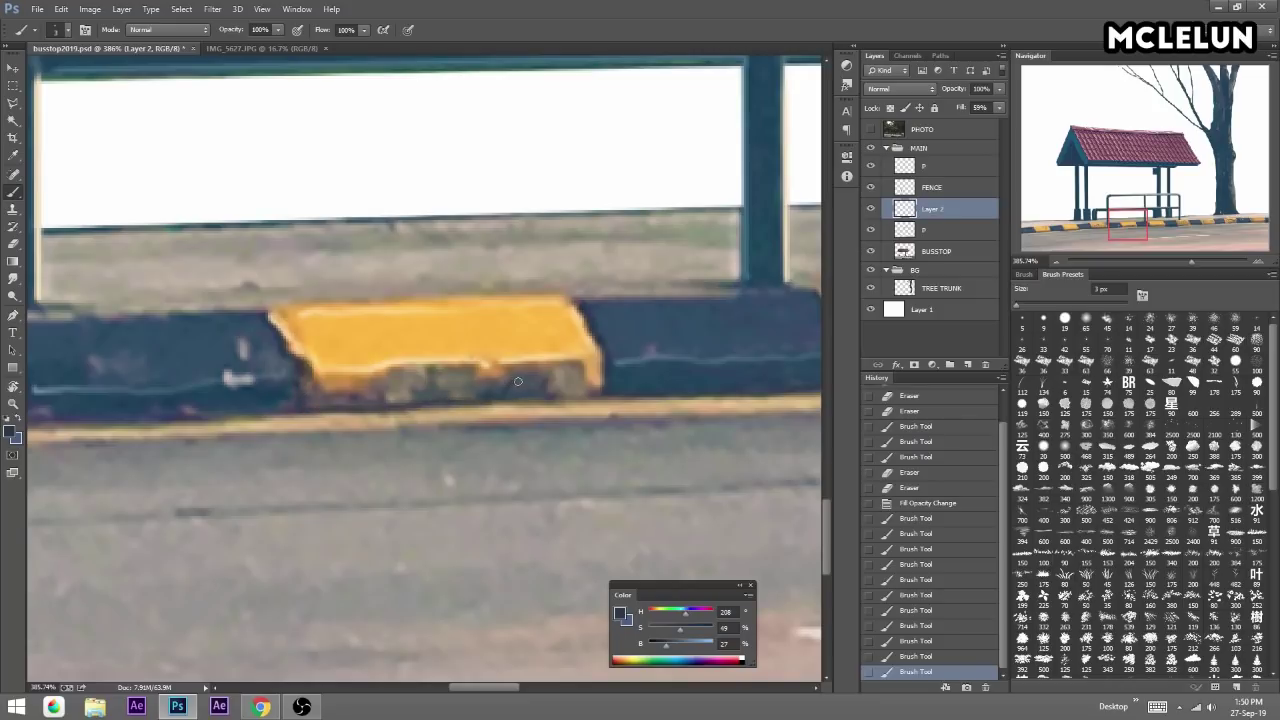
drag(546, 394, 602, 396)
drag(505, 392, 428, 397)
Continue shading the curb's lower edge along the next yellow blocks.
scroll(308, 314, left, 5)
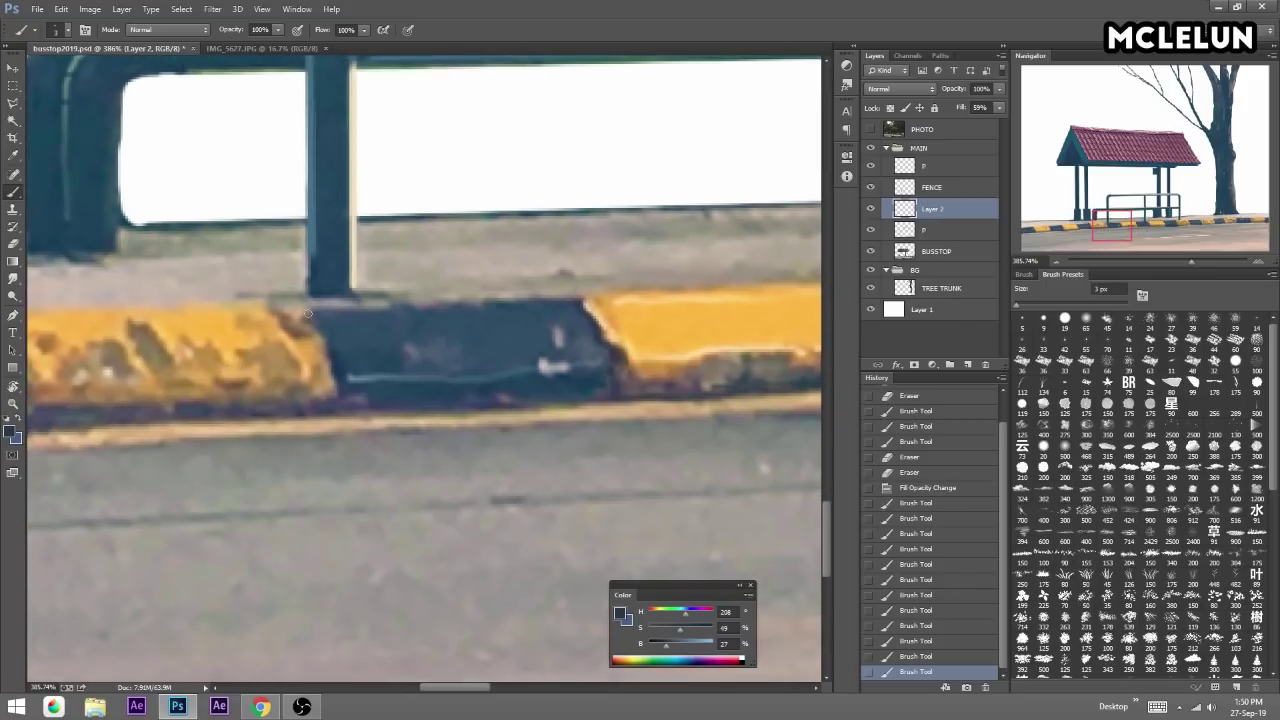
drag(400, 411, 480, 412)
scroll(305, 310, left, 5)
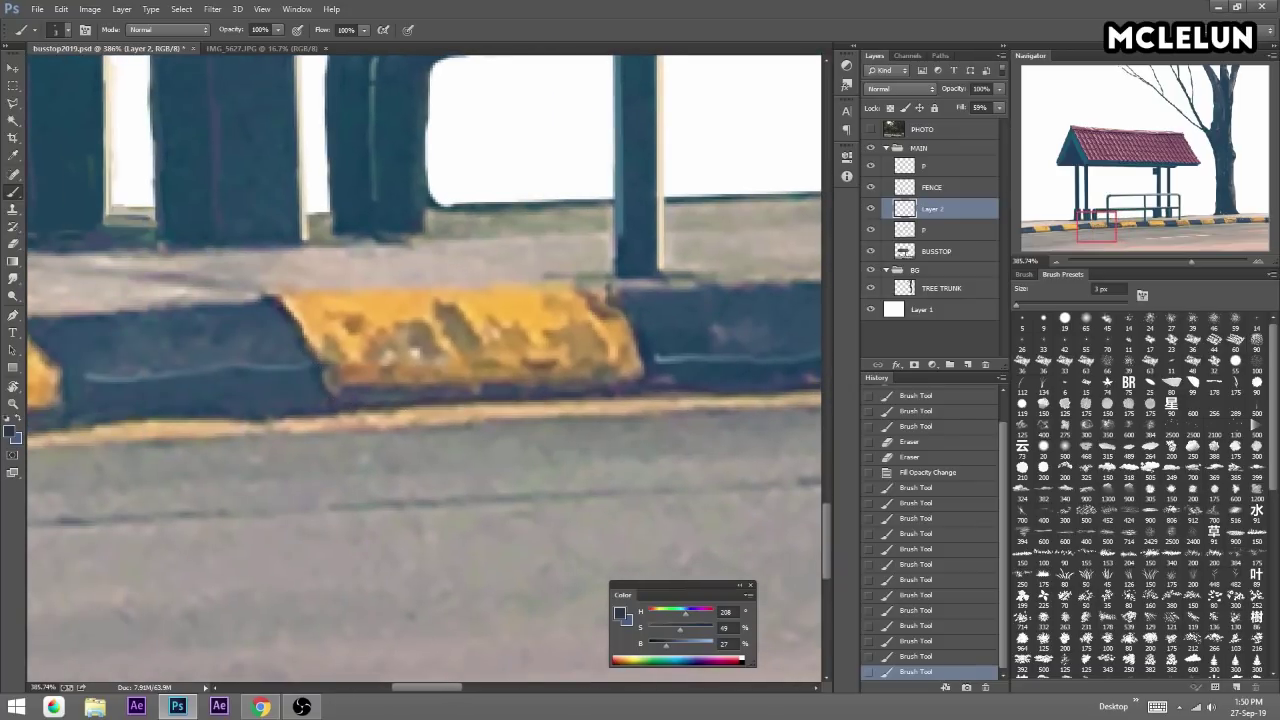
scroll(546, 287, left, 5)
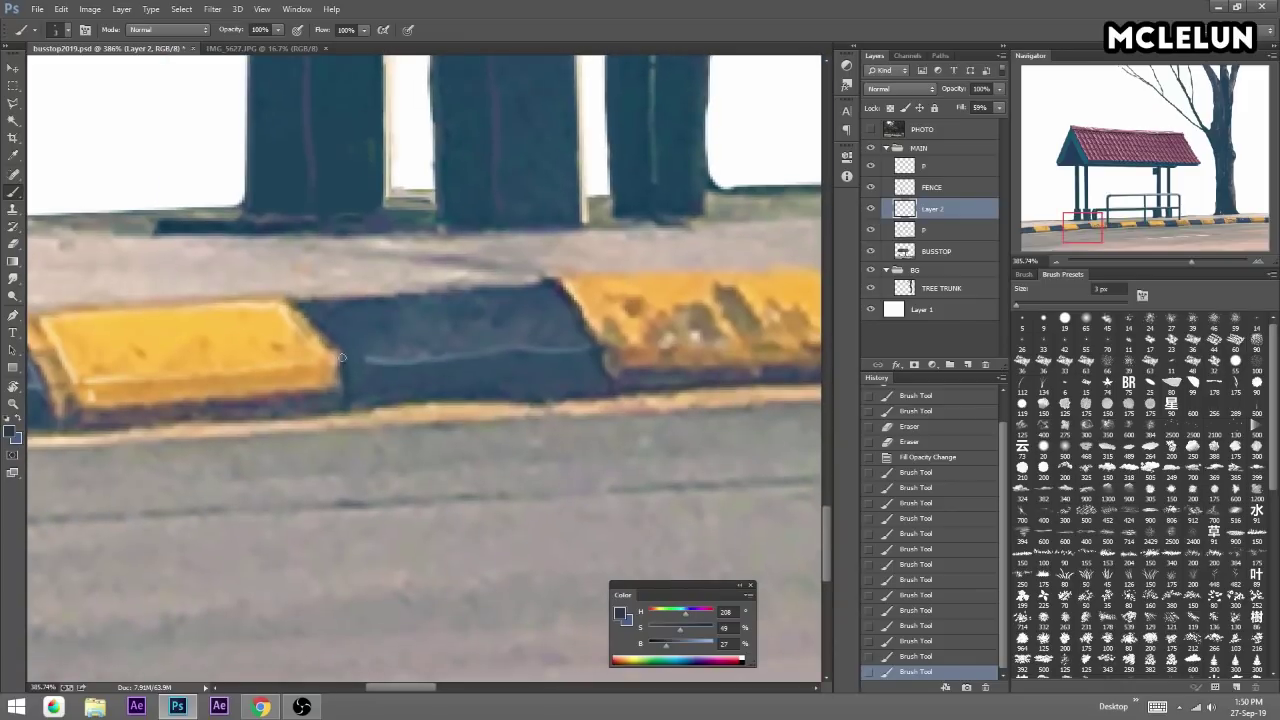
drag(342, 406, 522, 397)
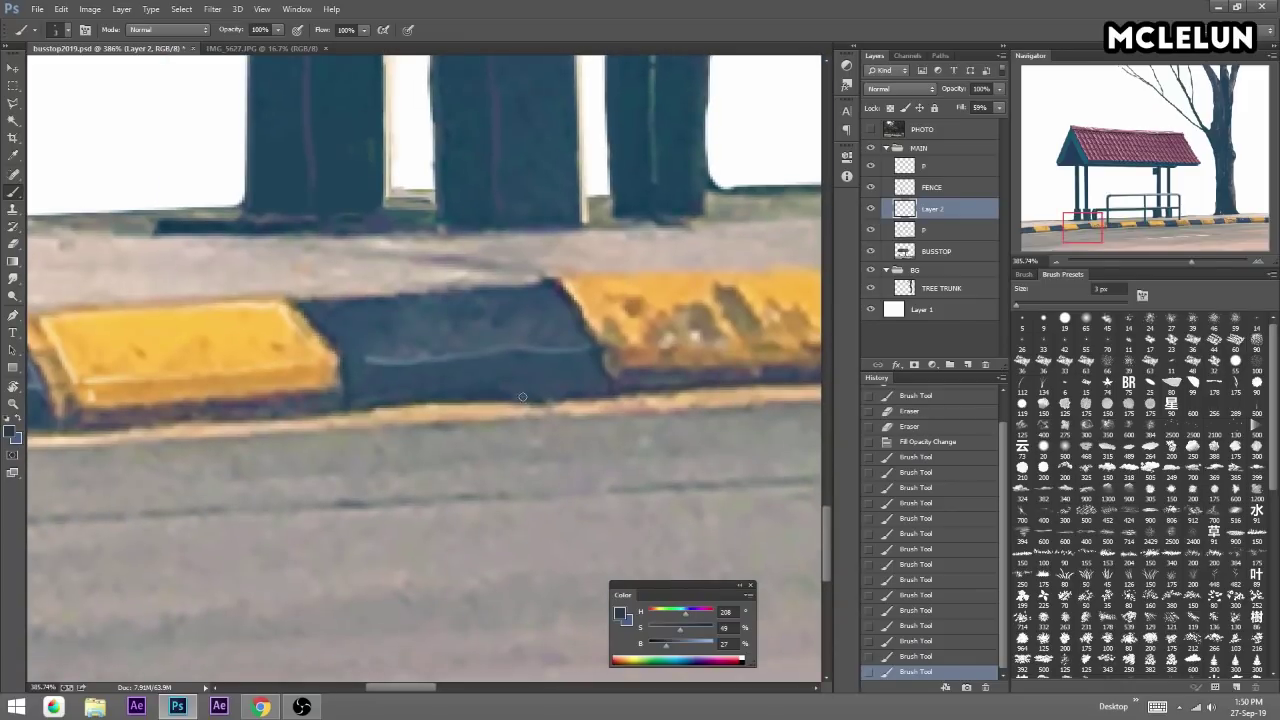
scroll(340, 333, left, 5)
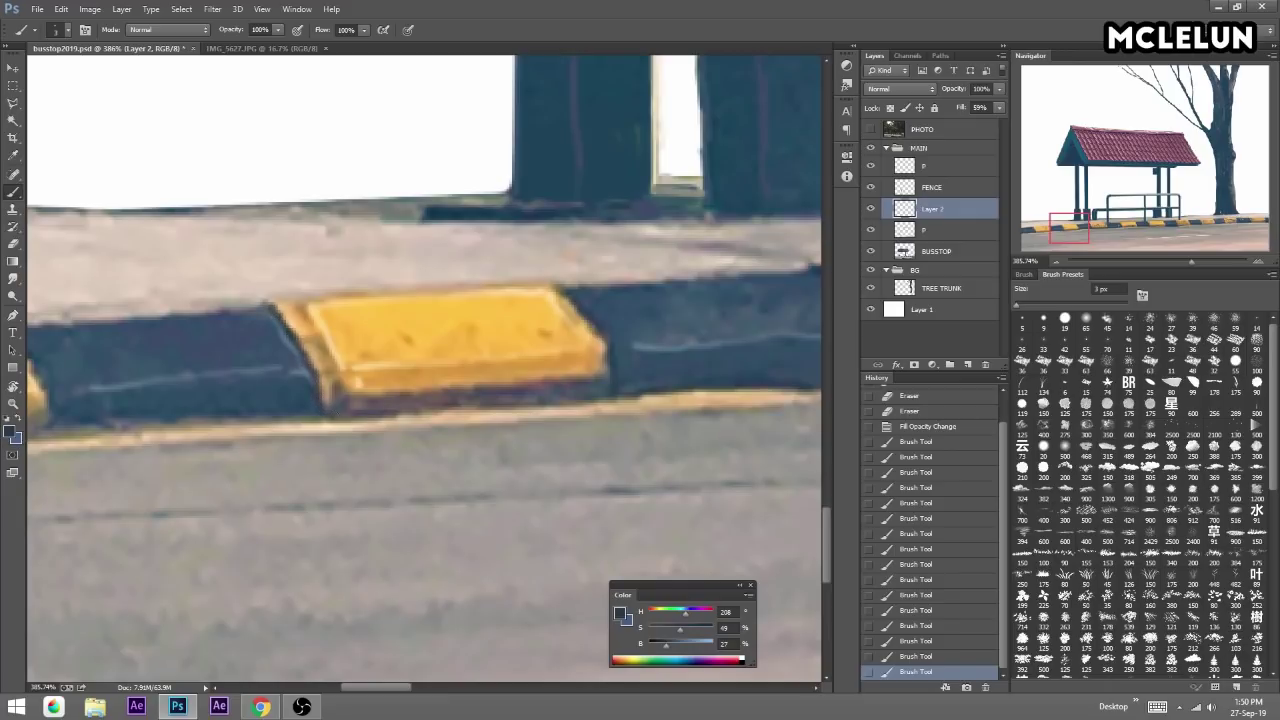
drag(362, 413, 592, 400)
Darken the dark block's lower edge and the edge between dark and yellow blocks.
scroll(314, 307, left, 5)
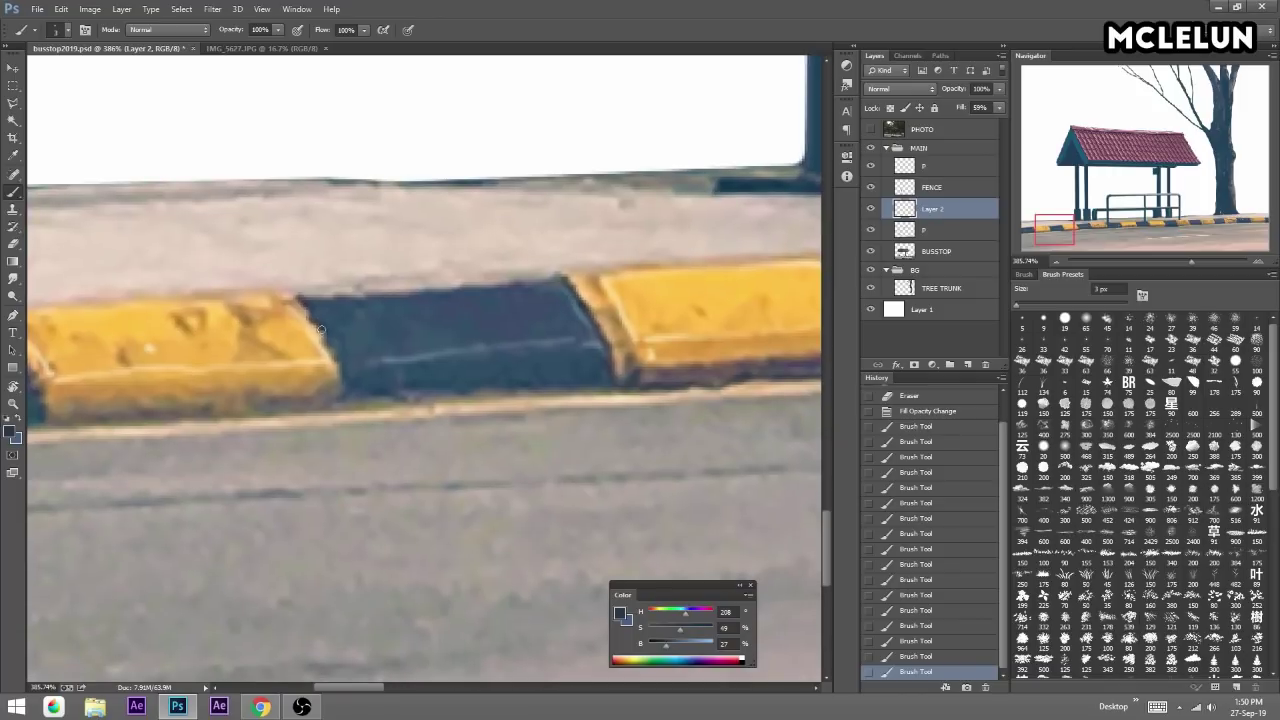
drag(380, 392, 438, 391)
drag(588, 384, 596, 383)
scroll(531, 300, left, 5)
mouse_move(282, 303)
mouse_down()
mouse_move(336, 406)
mouse_move(553, 391)
mouse_up()
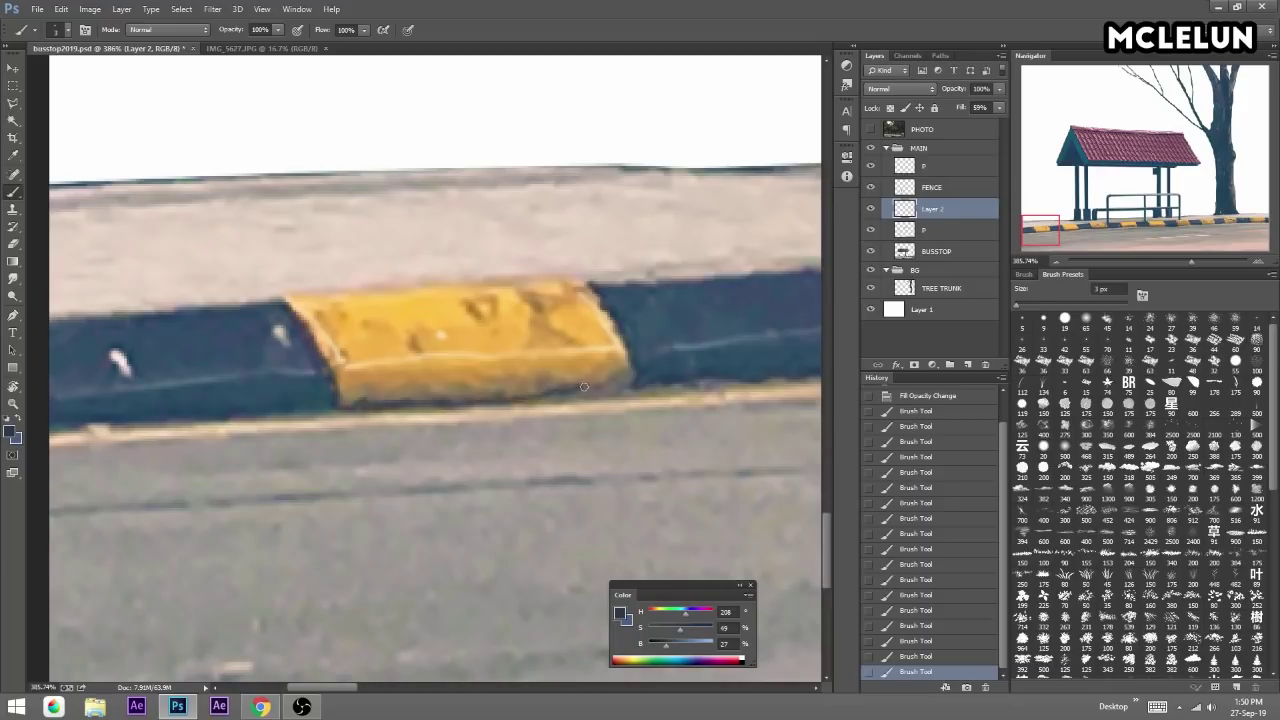
click(533, 394)
Bring the dark and yellow curb blocks beneath the tree trunk into view.
click(301, 706)
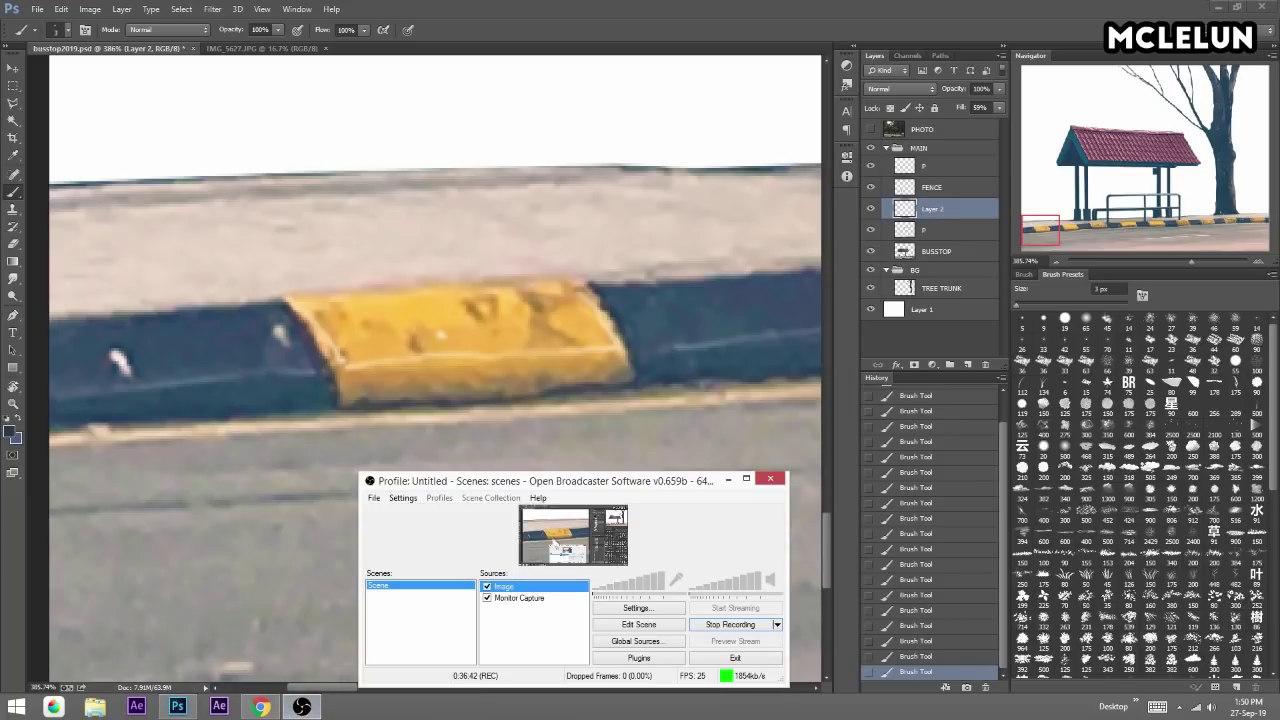
click(728, 480)
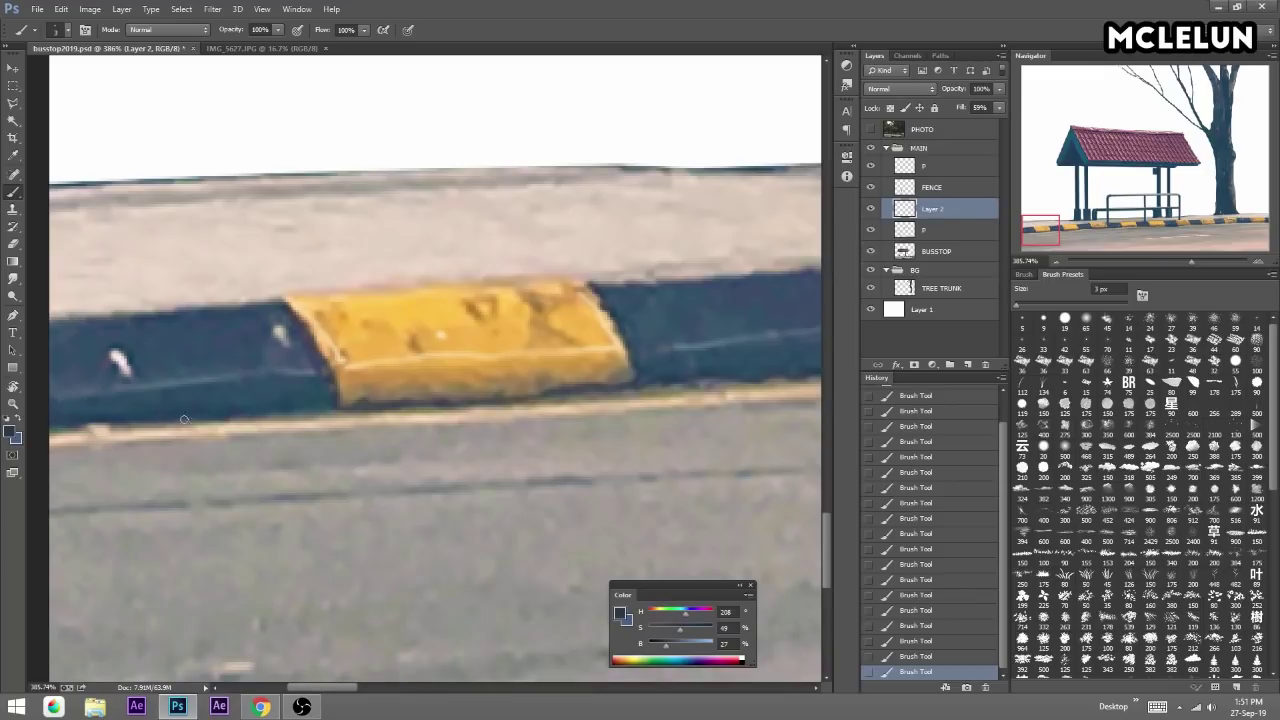
drag(1186, 224, 1148, 238)
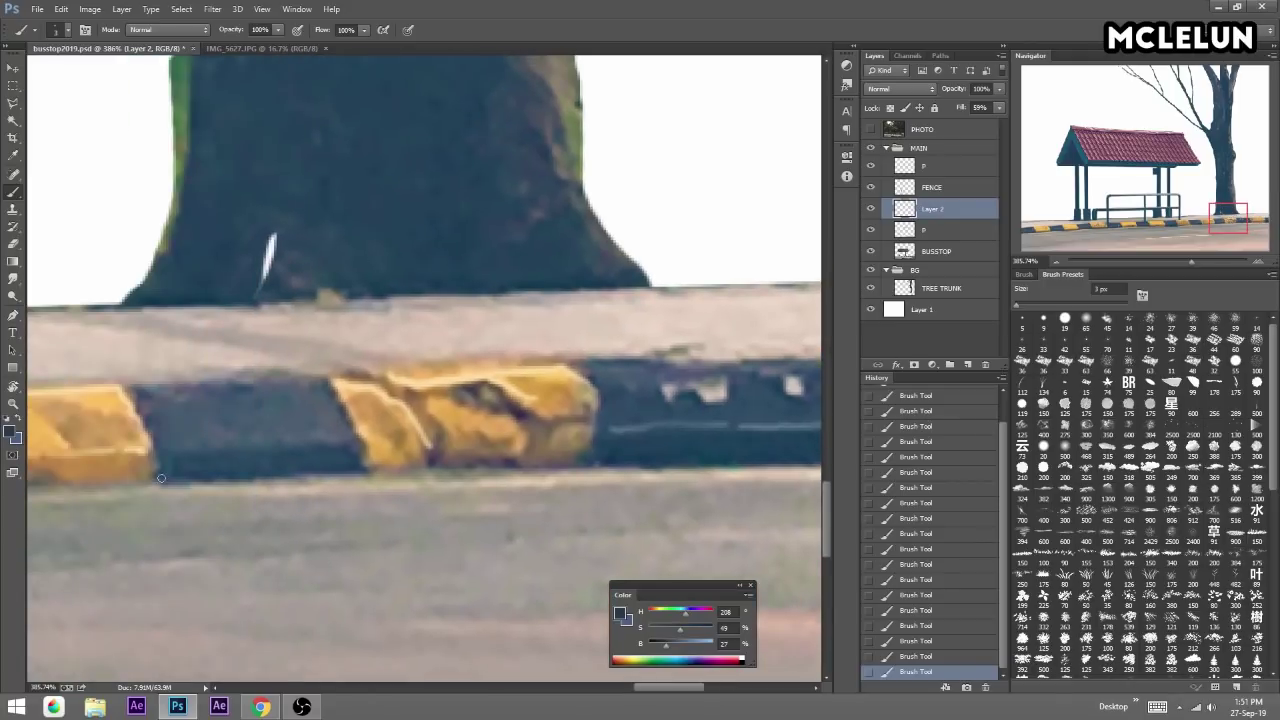
mouse_move(125, 400)
mouse_down()
mouse_move(339, 433)
mouse_move(573, 430)
mouse_up()
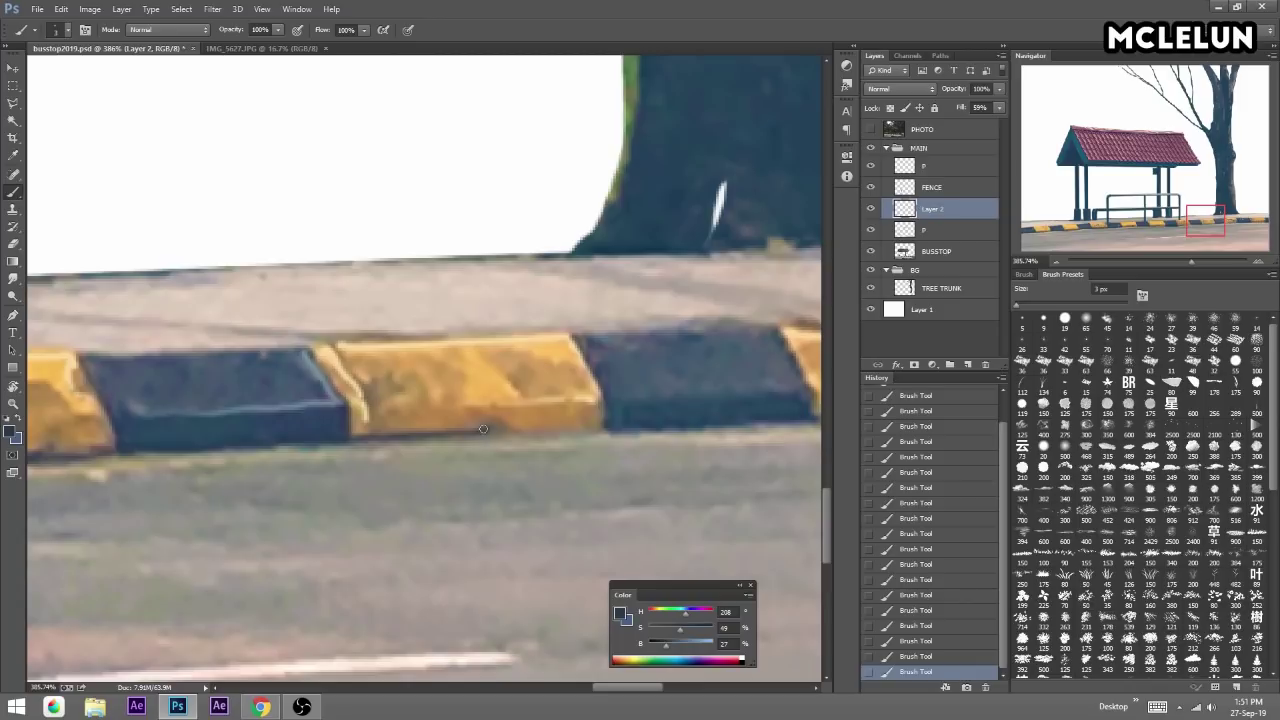
scroll(573, 430, left, 5)
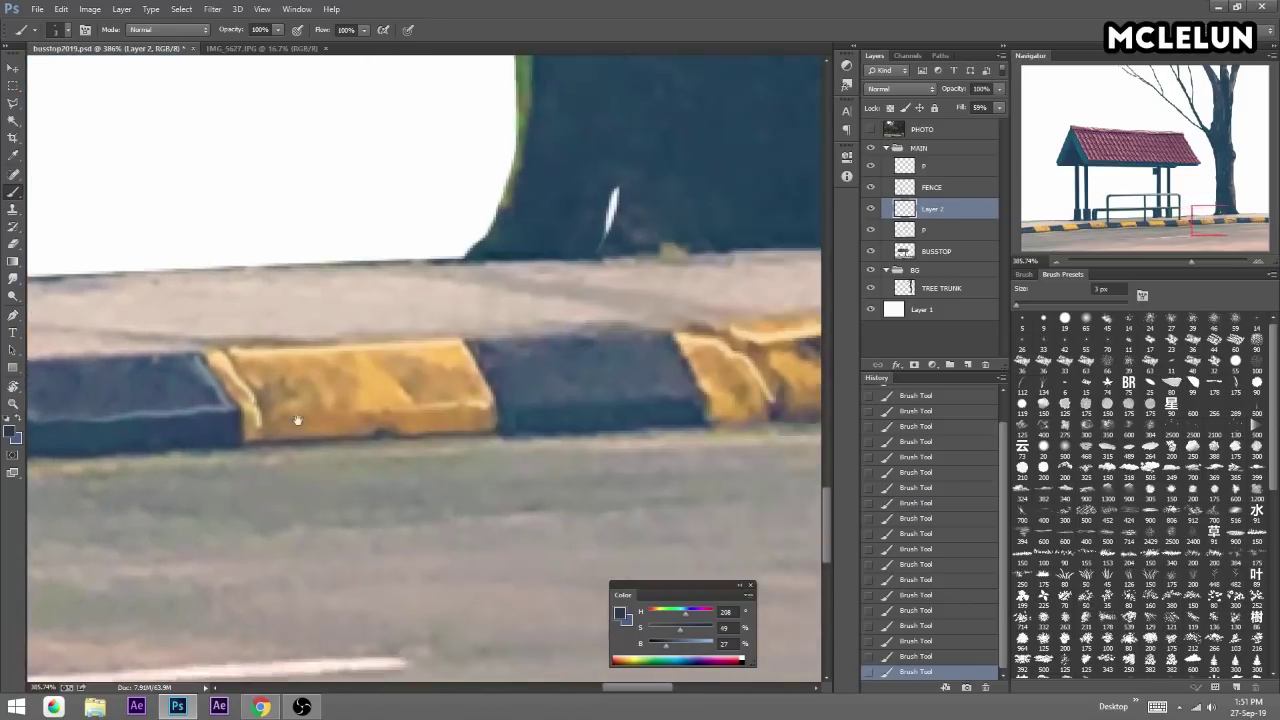
scroll(517, 378, right, 10)
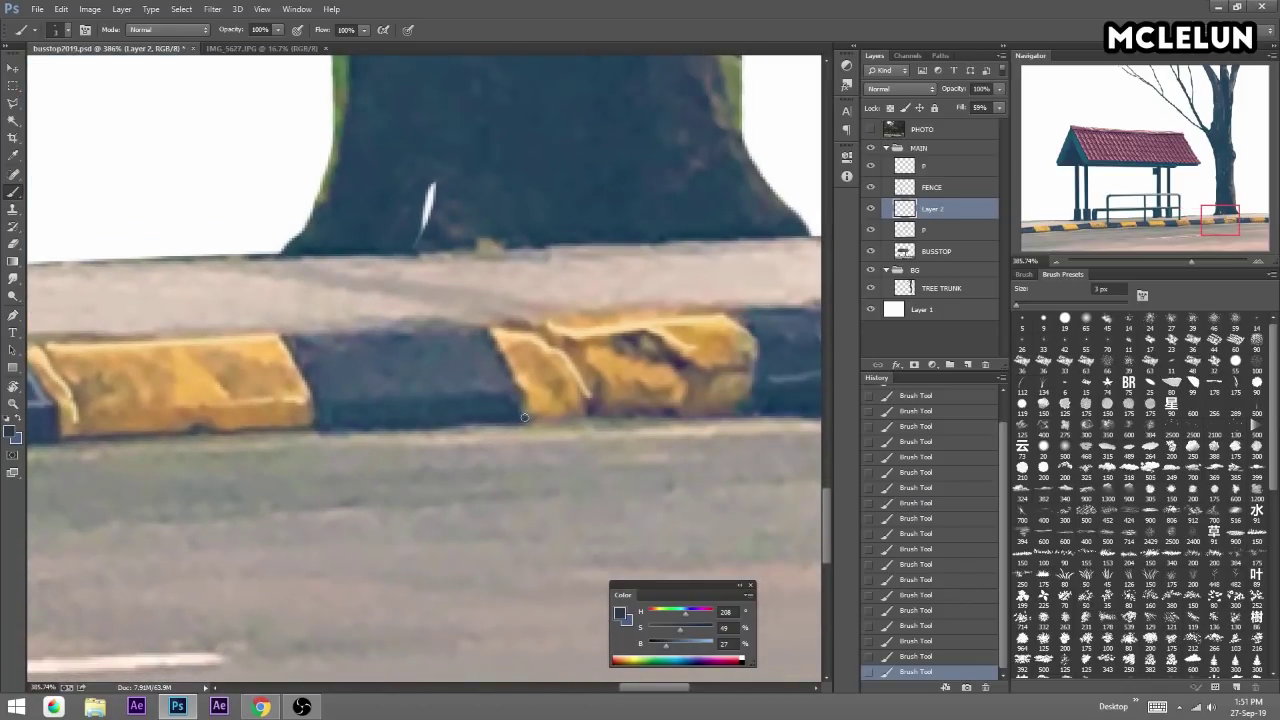
Darken the yellow blocks' bottom and right edges and the dark block's right edge, erasing stray paint.
drag(520, 415, 674, 414)
key(e)
mouse_move(740, 360)
mouse_down()
mouse_move(690, 390)
mouse_move(665, 352)
mouse_up()
key(b)
mouse_move(662, 414)
mouse_down()
mouse_move(752, 408)
mouse_move(302, 474)
mouse_move(483, 474)
mouse_up()
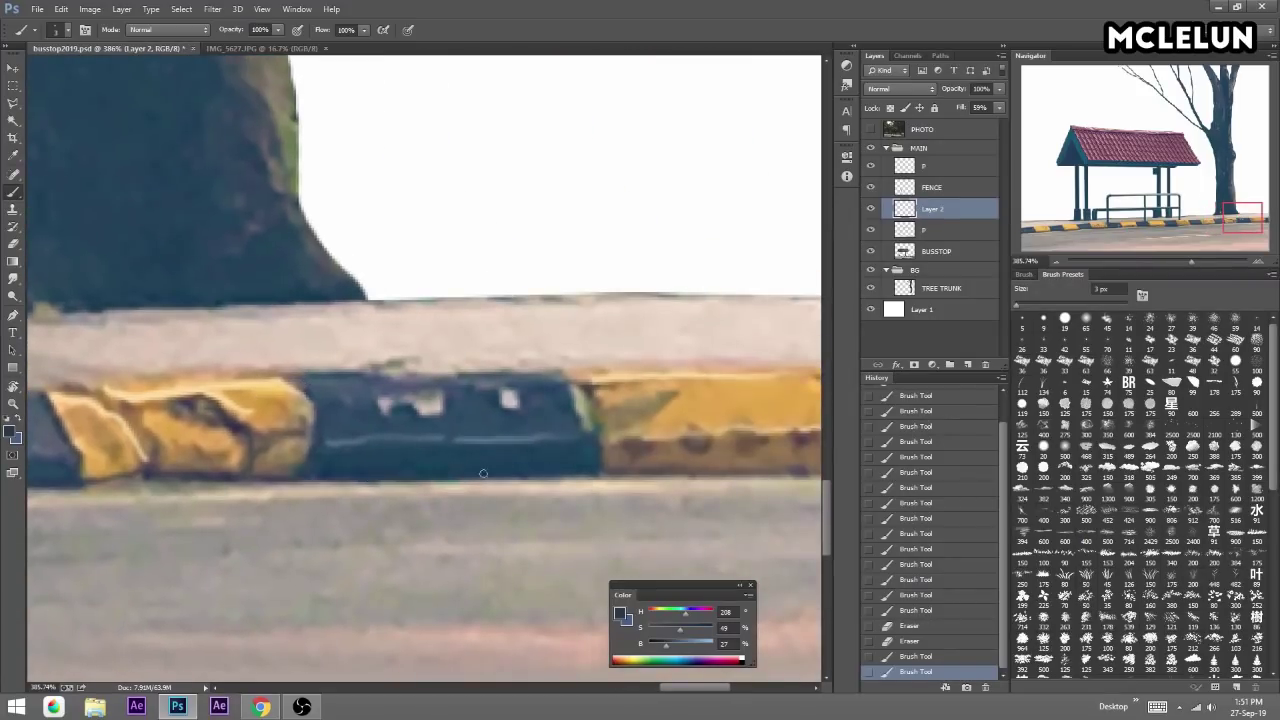
mouse_move(605, 468)
mouse_down()
mouse_move(594, 386)
mouse_move(251, 401)
mouse_up()
mouse_move(258, 482)
mouse_down()
mouse_move(532, 478)
mouse_move(520, 388)
mouse_up()
drag(532, 482, 598, 482)
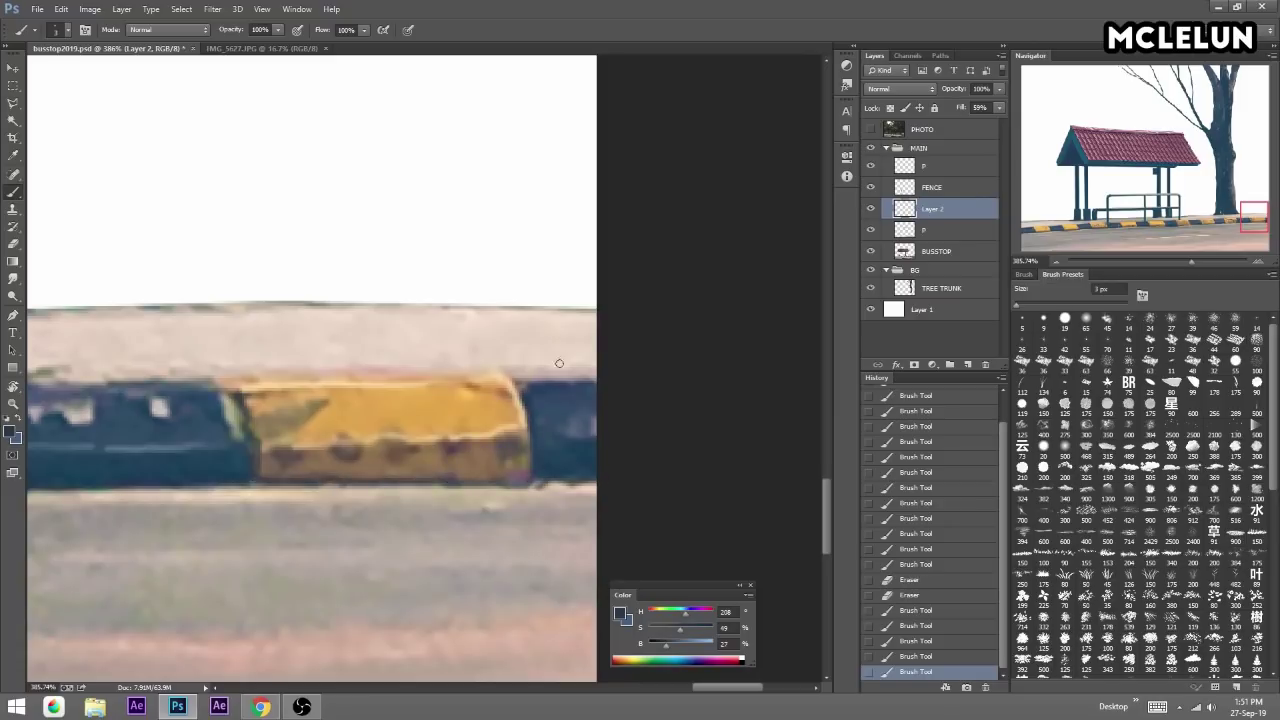
Zoom out to the whole bus stop and toggle Layer 2 off and on to compare.
drag(1185, 262, 1160, 262)
mouse_move(451, 277)
mouse_down()
mouse_move(760, 250)
mouse_move(870, 260)
mouse_up()
click(872, 210)
click(872, 210)
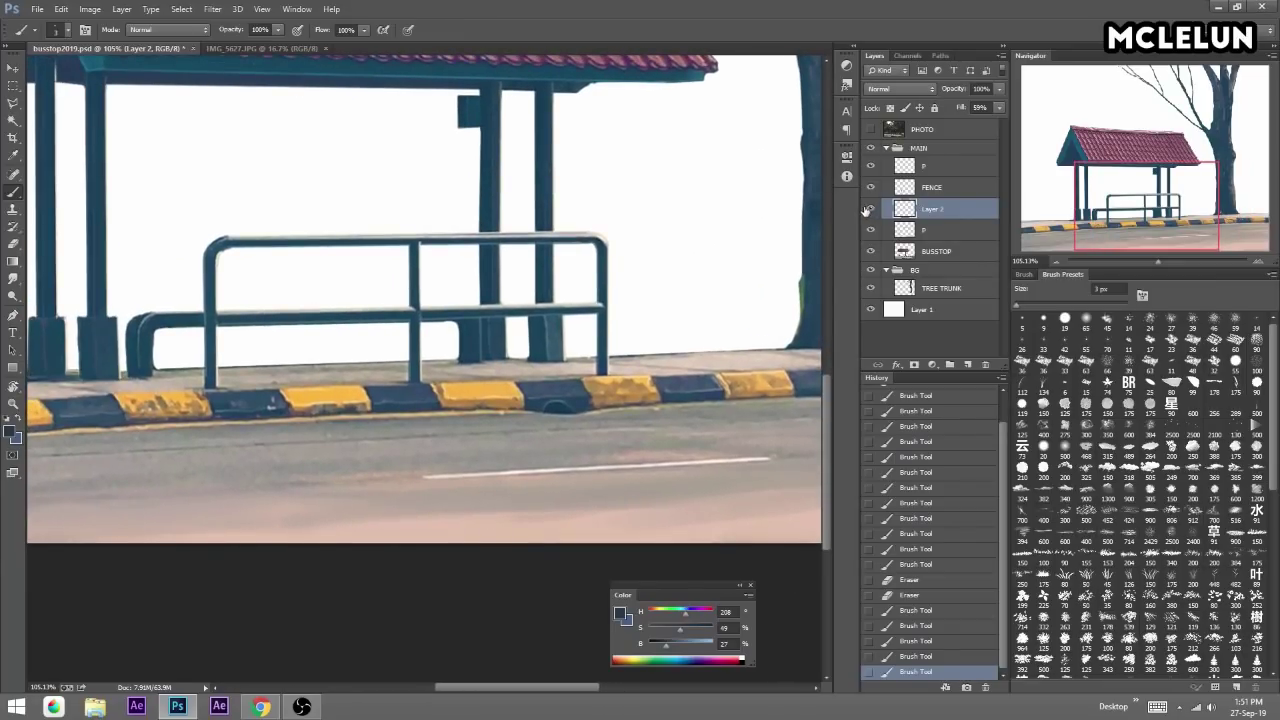
Merge Layer 2 down into P and add a new layer with 57% fill.
key(ctrl+e)
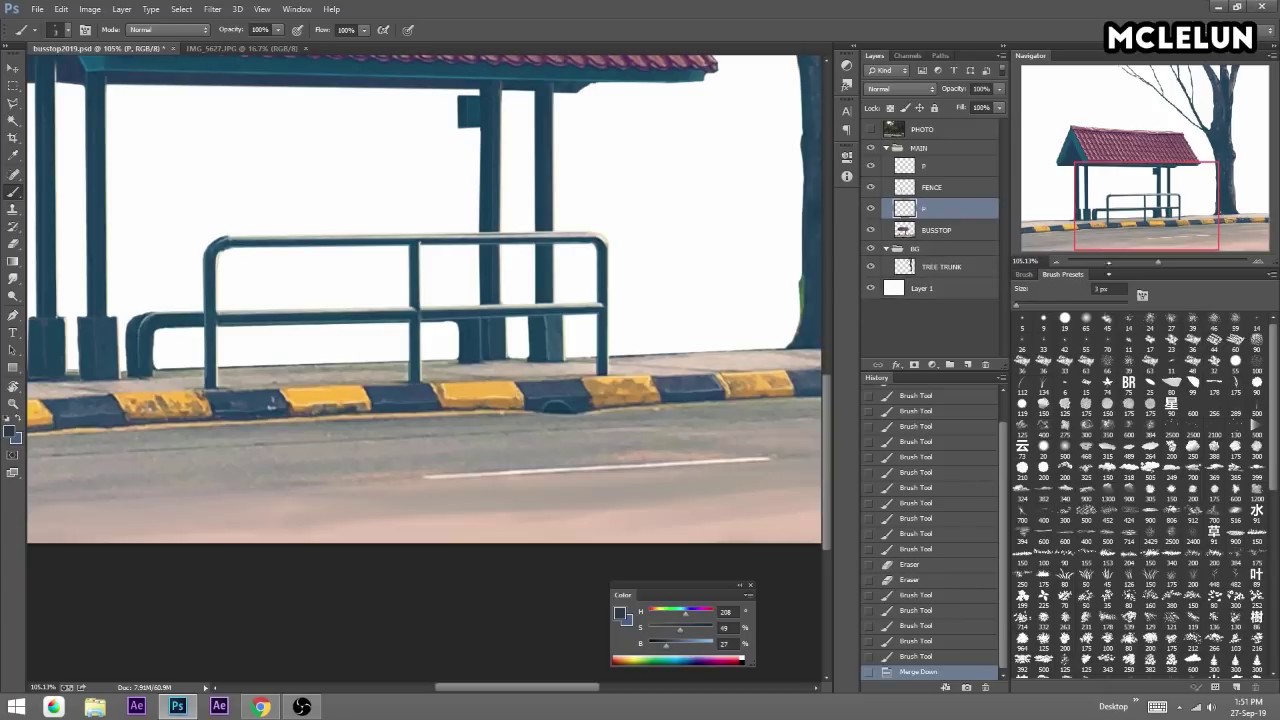
drag(1162, 256, 1175, 258)
click(950, 364)
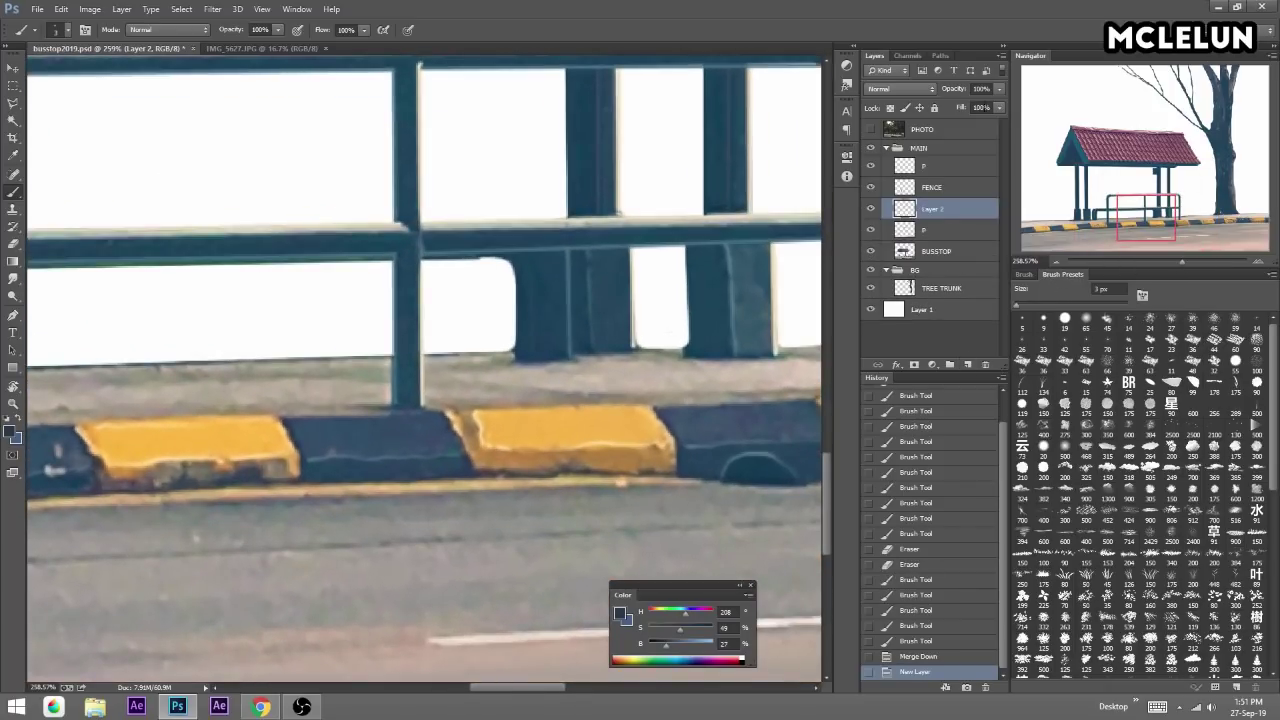
click(998, 107)
text(57)
key(Return)
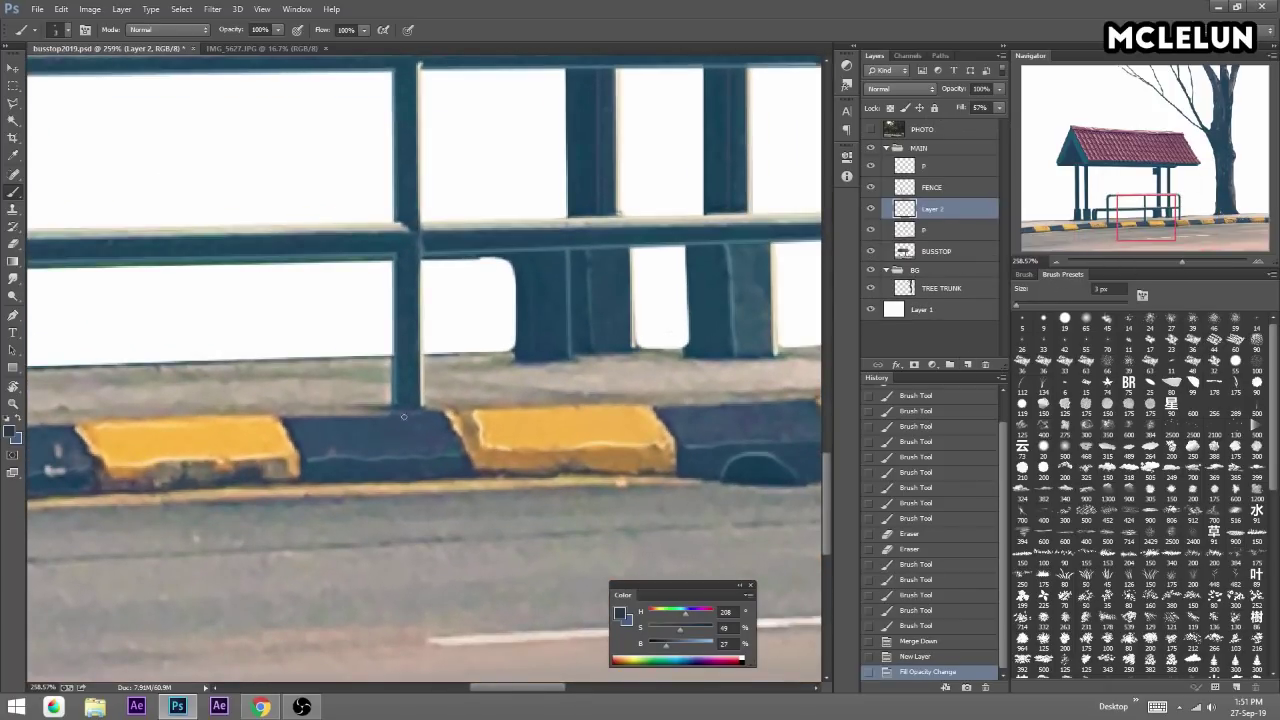
Paint dark strokes on the curb edge with the view tilted, cleaning up near the yellow block.
drag(460, 410, 654, 408)
key(r)
mouse_move(470, 285)
mouse_down()
mouse_move(438, 277)
mouse_move(421, 298)
mouse_up()
key(b)
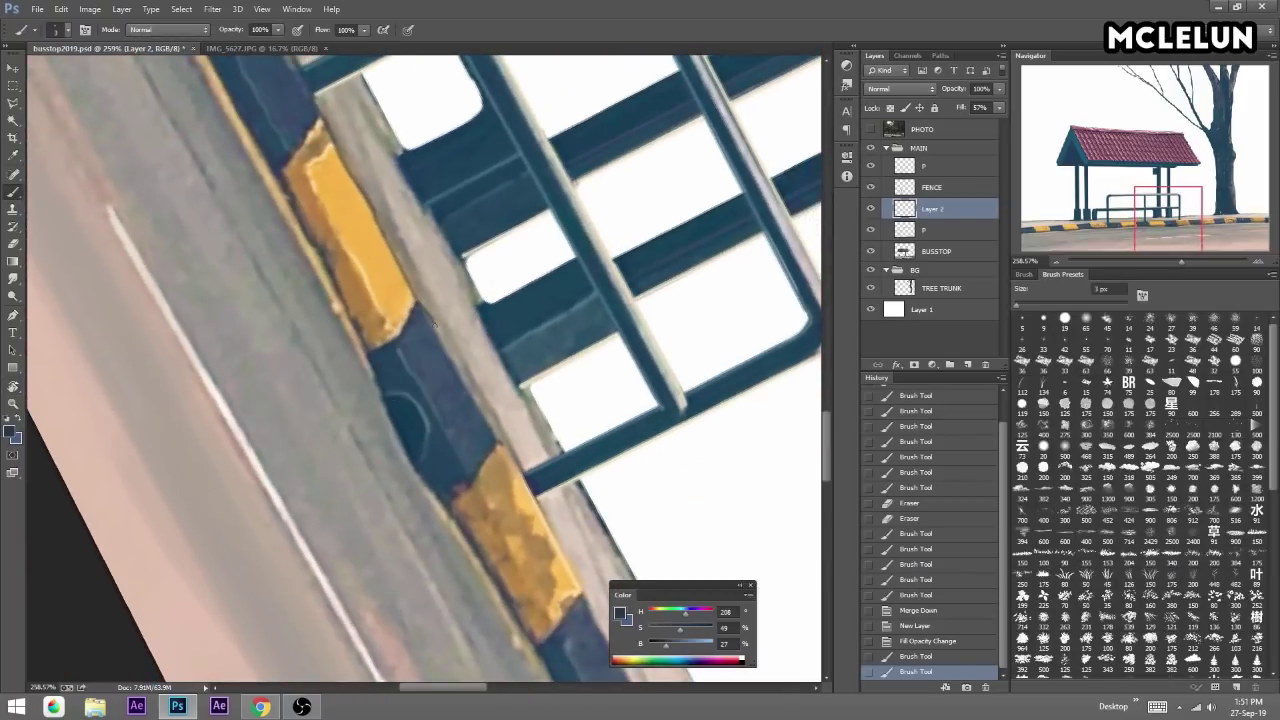
key(e)
drag(371, 257, 420, 300)
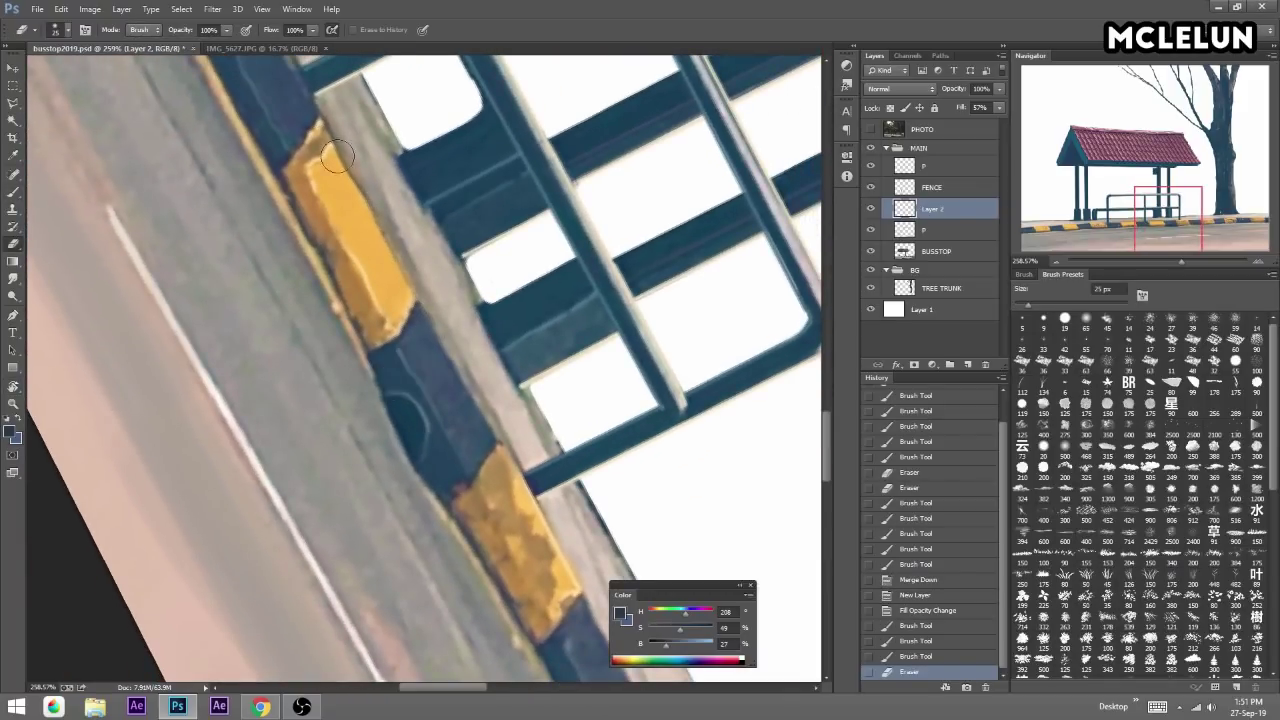
key(b)
drag(381, 236, 370, 212)
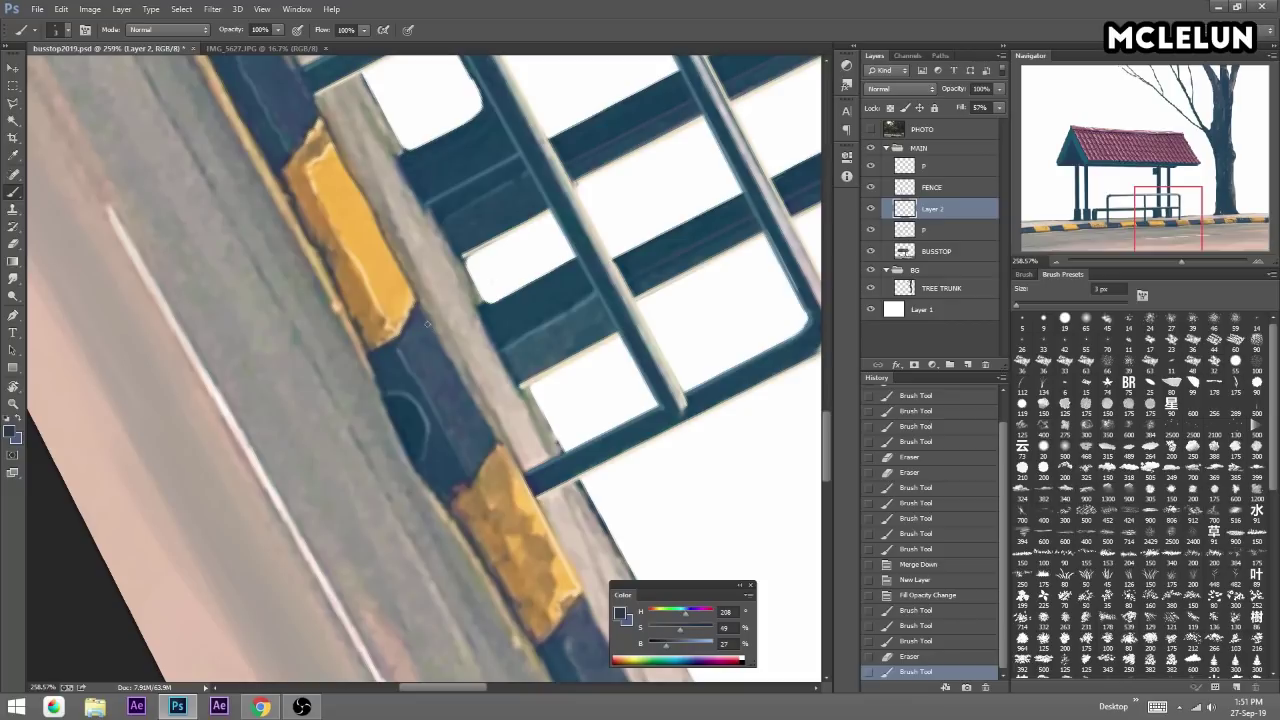
Darken the yellow block's edge with small dark strokes and erase the excess.
mouse_move(500, 442)
mouse_down()
mouse_move(512, 458)
mouse_move(405, 270)
mouse_move(468, 392)
mouse_up()
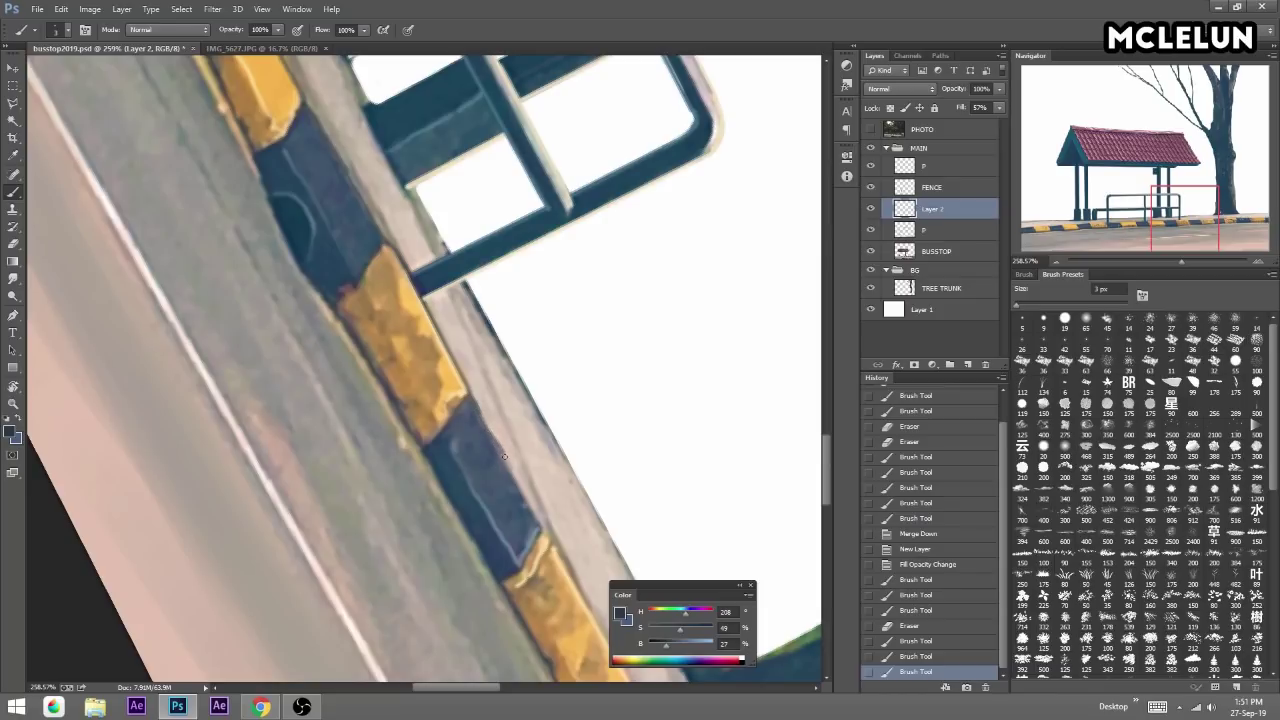
mouse_move(617, 262)
mouse_down()
mouse_move(383, 312)
mouse_move(474, 468)
mouse_up()
drag(530, 580, 400, 308)
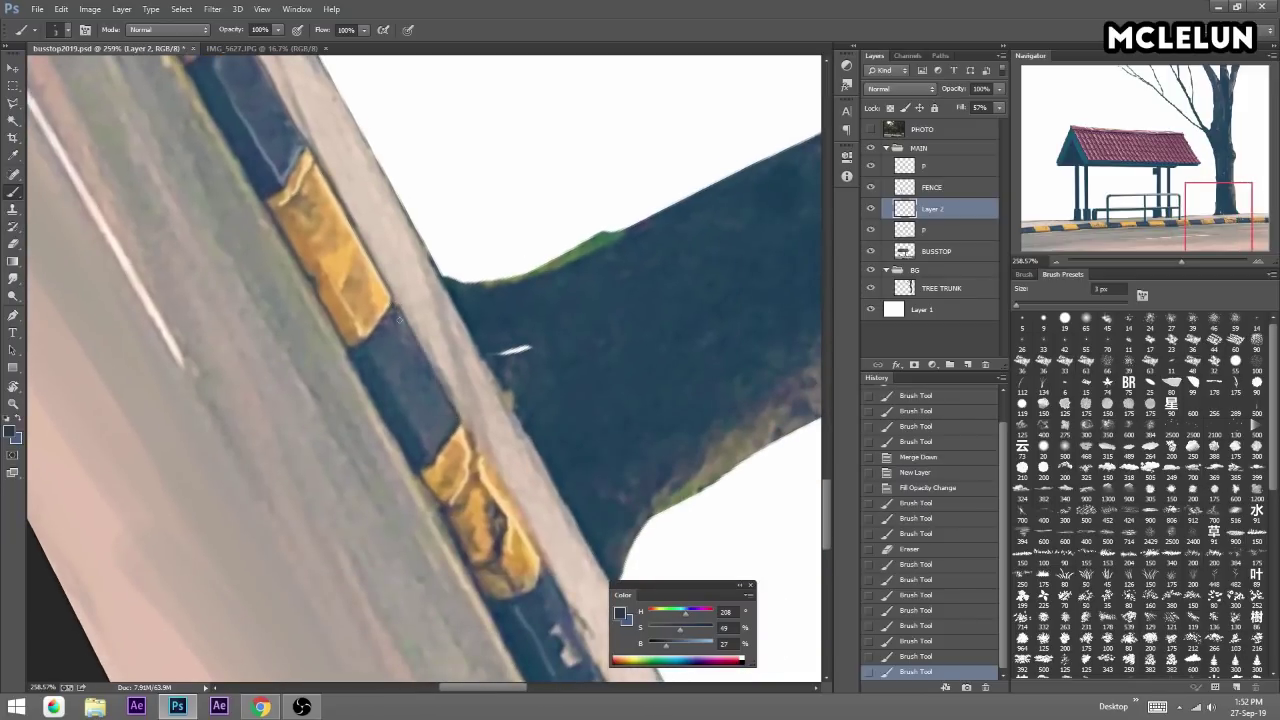
mouse_move(458, 427)
mouse_down()
mouse_move(418, 347)
mouse_move(432, 408)
mouse_up()
key(e)
drag(430, 360, 433, 368)
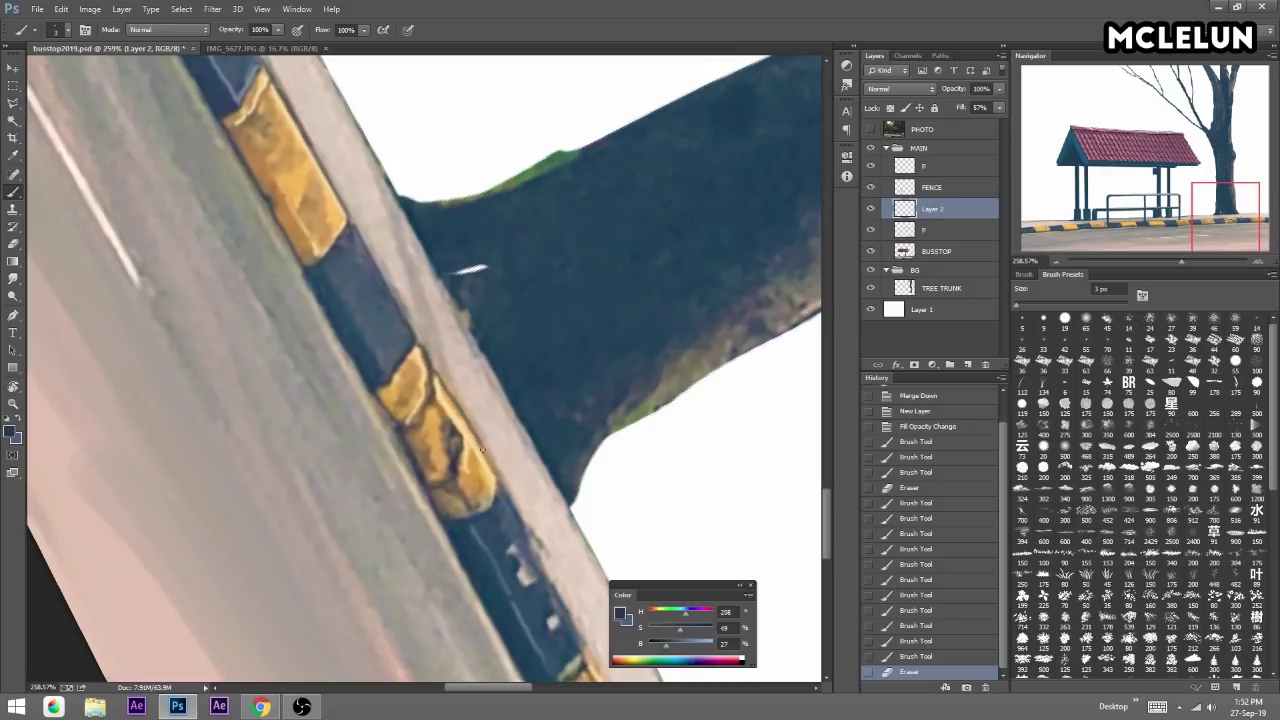
mouse_move(496, 488)
mouse_down()
mouse_move(500, 498)
mouse_move(508, 478)
mouse_move(408, 305)
mouse_up()
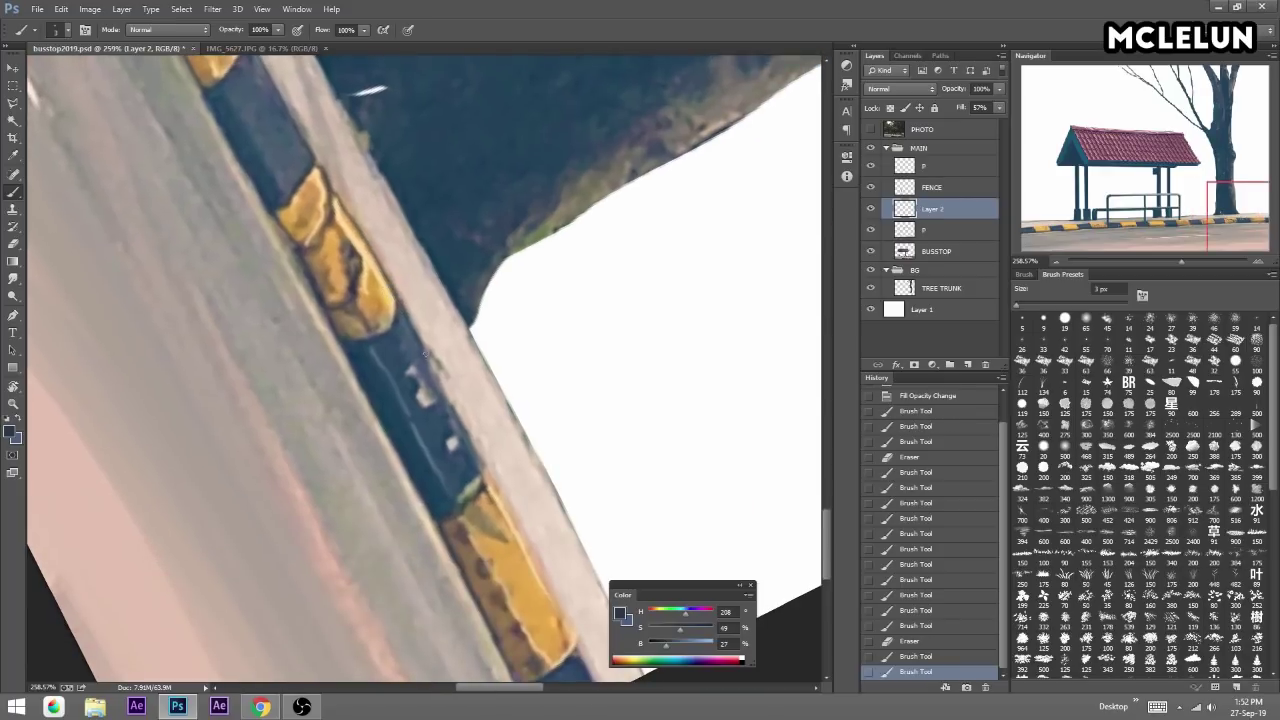
Draw a straight dark line along the yellow block edge beside the fence.
drag(486, 481, 411, 336)
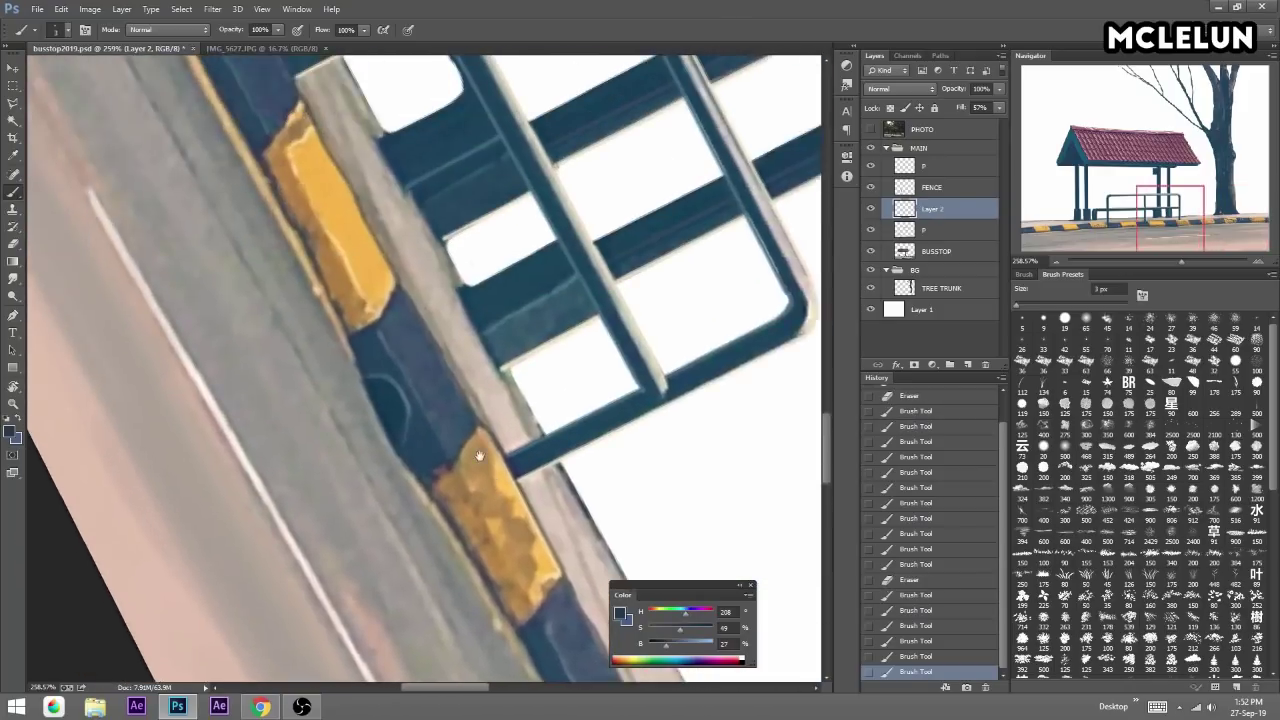
drag(260, 170, 437, 398)
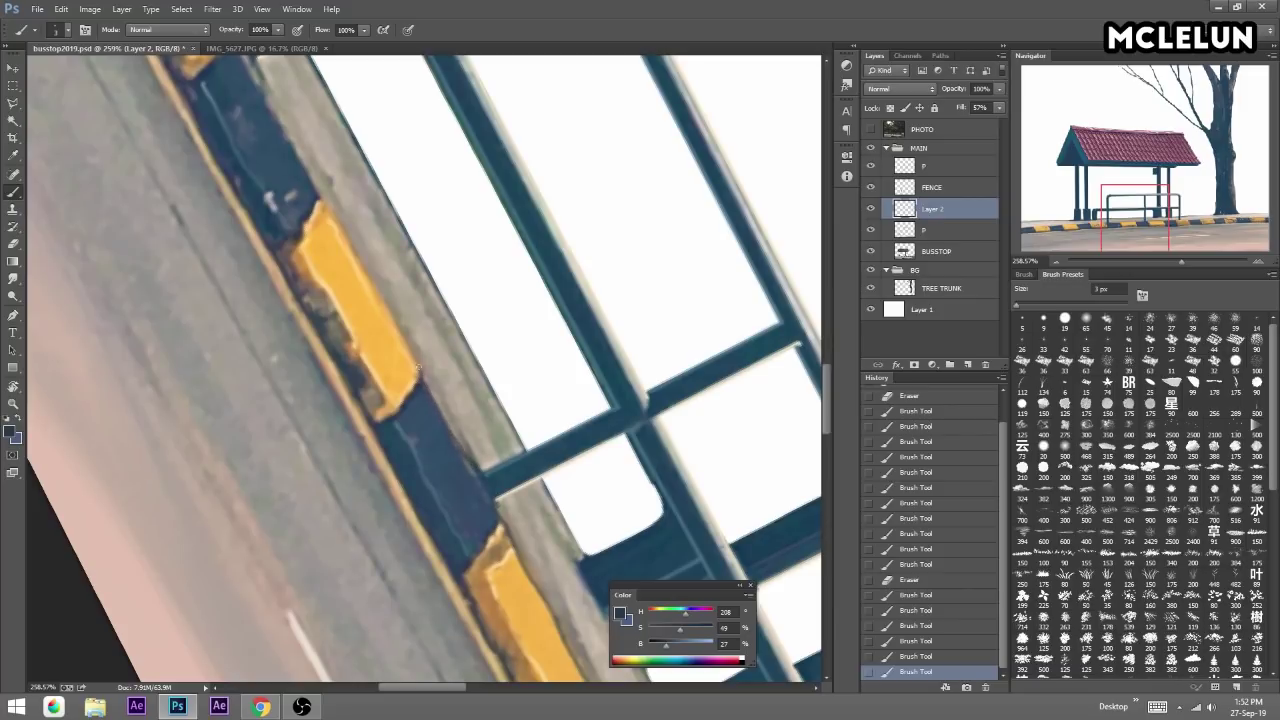
mouse_move(405, 336)
mouse_down()
mouse_move(322, 202)
mouse_move(446, 467)
mouse_up()
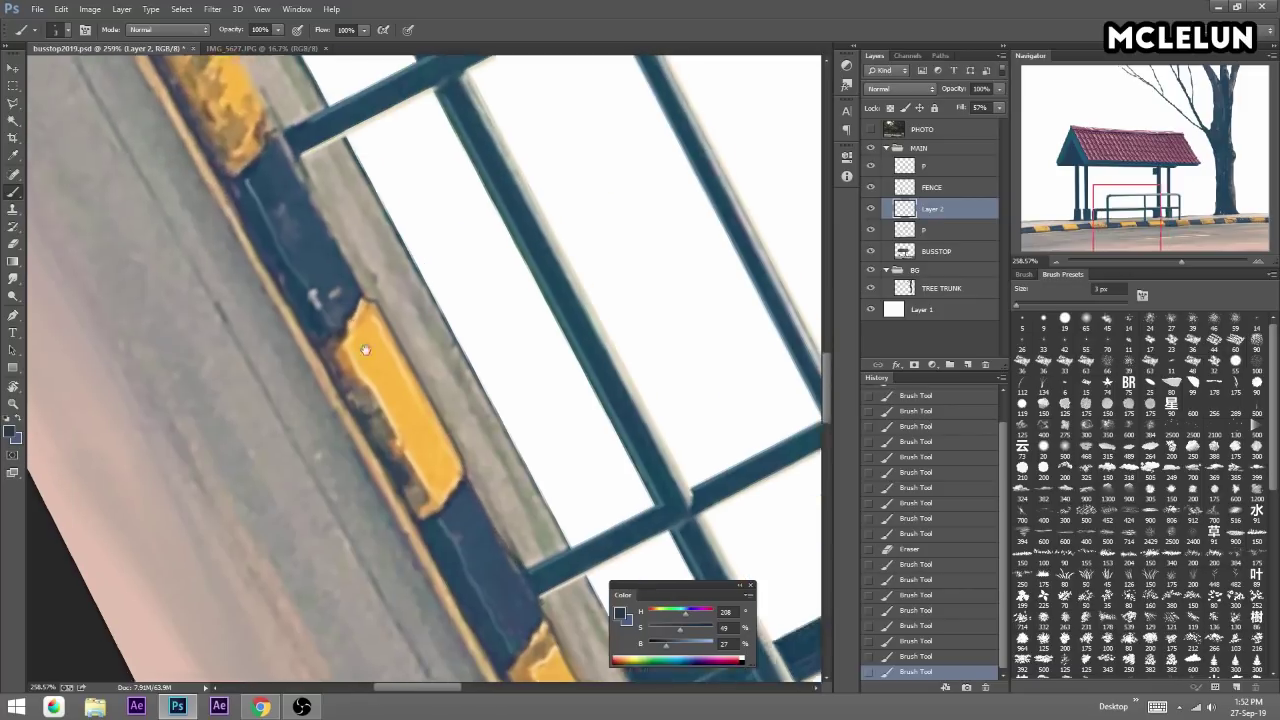
shift+click(446, 467)
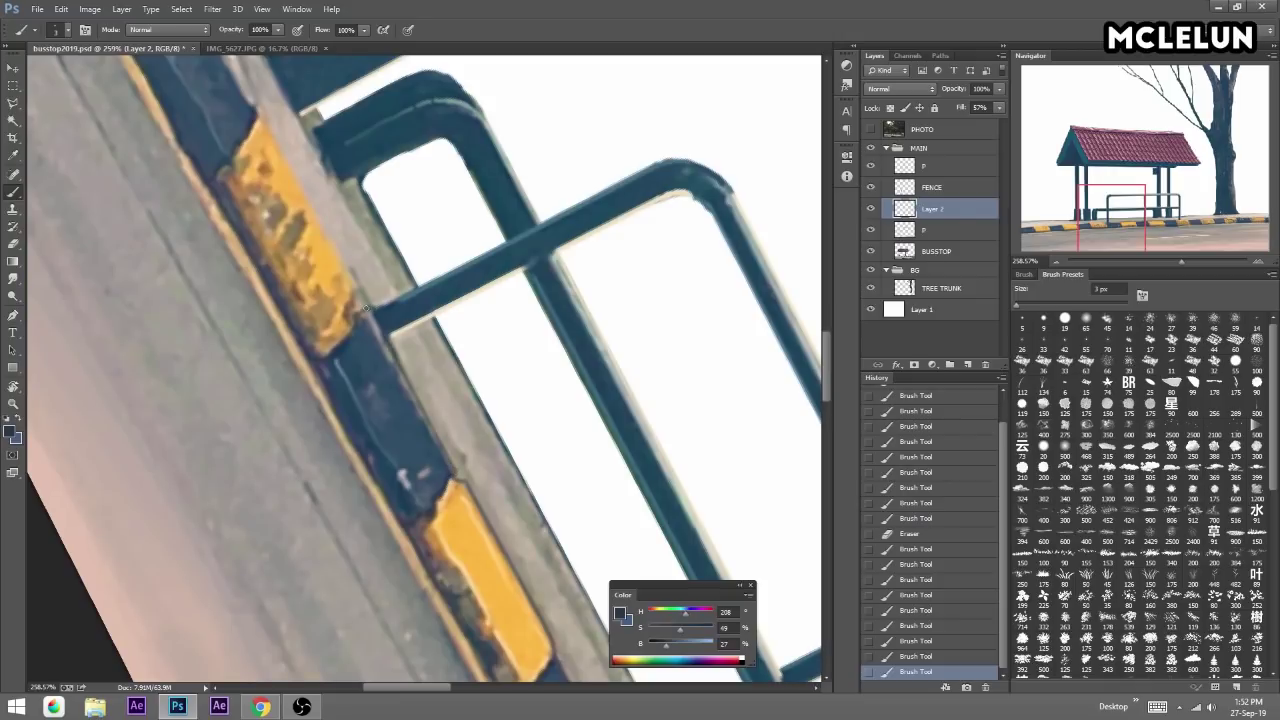
drag(364, 305, 424, 455)
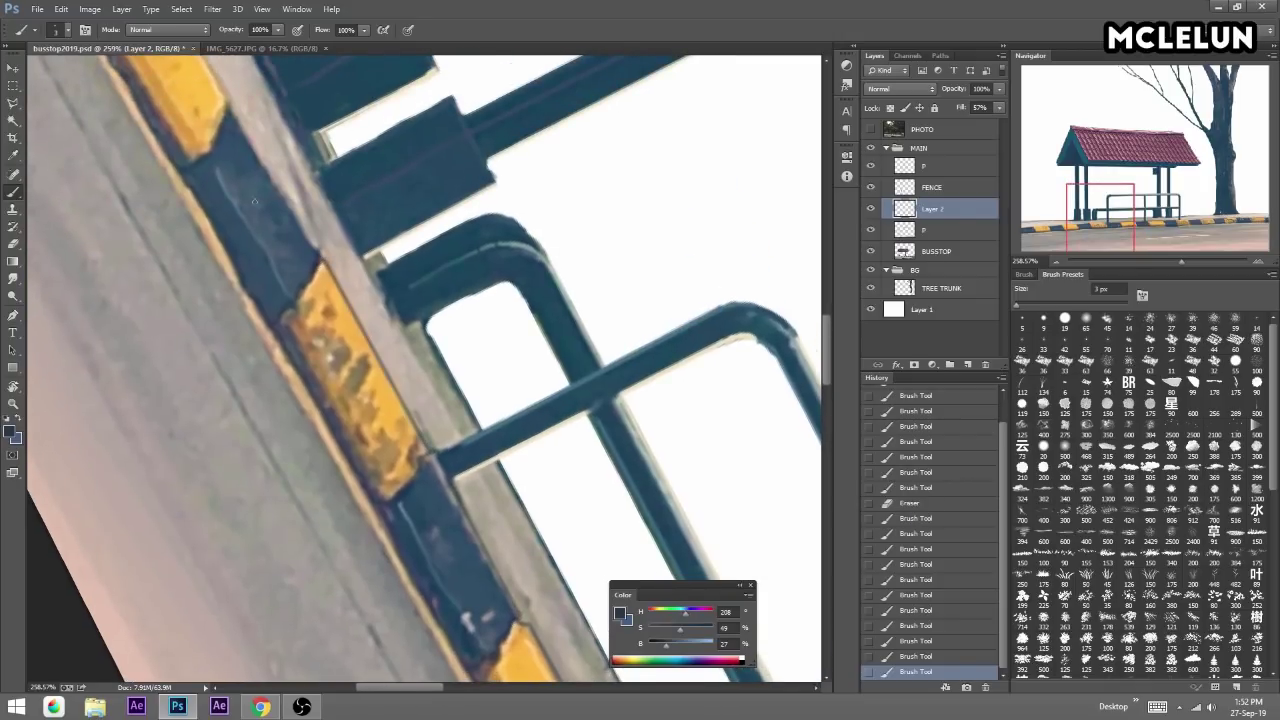
drag(255, 202, 451, 405)
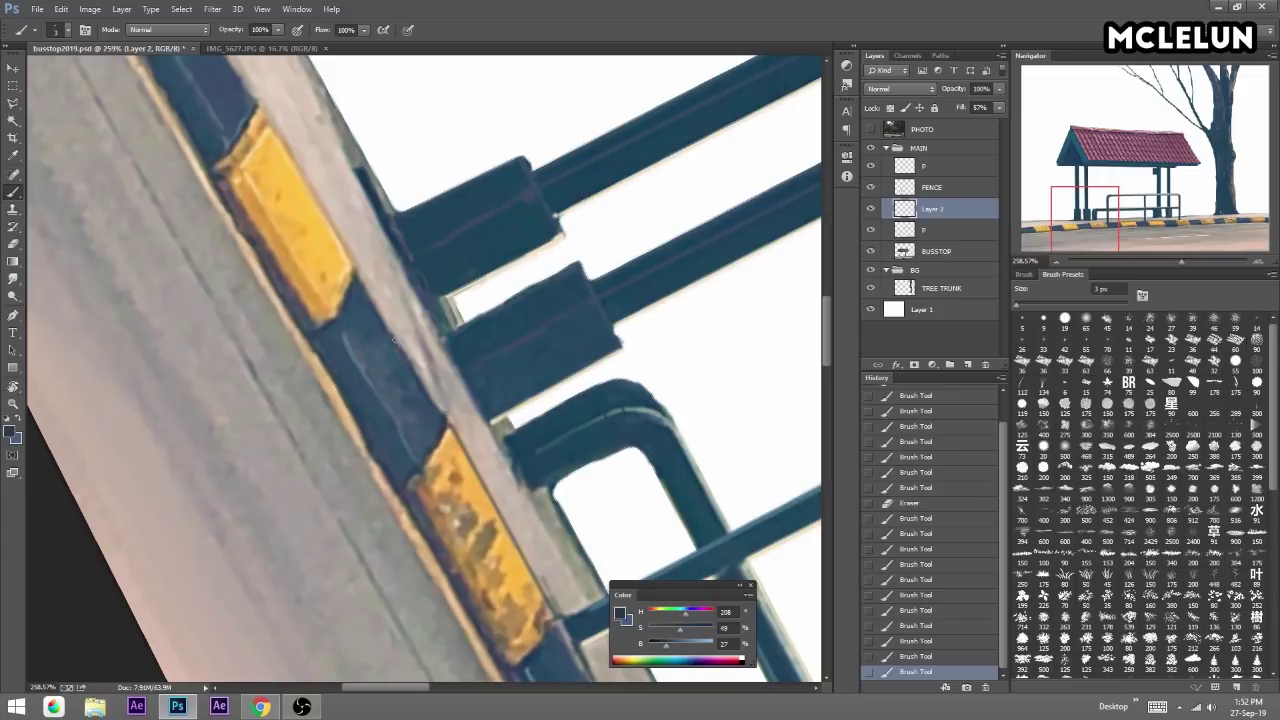
Darken the next yellow block edges, then rotate the view until the curb is level.
mouse_move(345, 255)
mouse_down()
mouse_move(262, 118)
mouse_move(335, 320)
mouse_up()
click(245, 199)
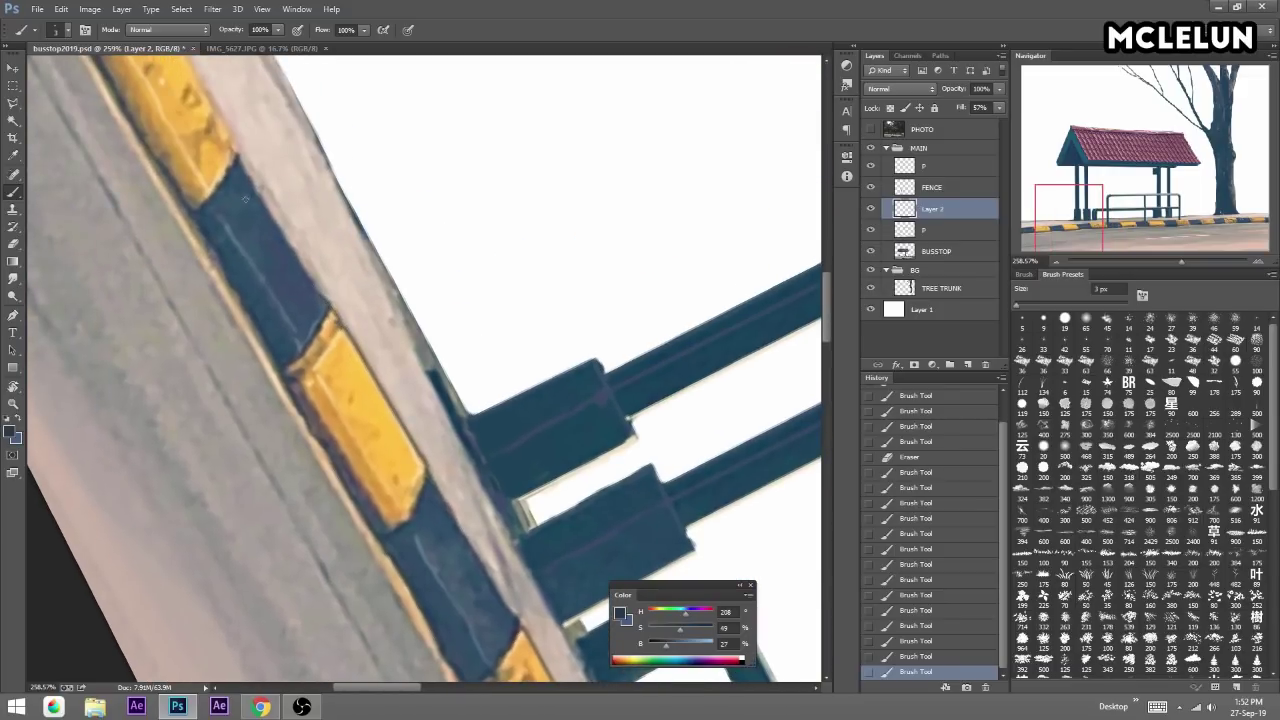
drag(260, 195, 318, 292)
mouse_move(236, 150)
mouse_down()
mouse_move(347, 376)
mouse_move(176, 88)
mouse_up()
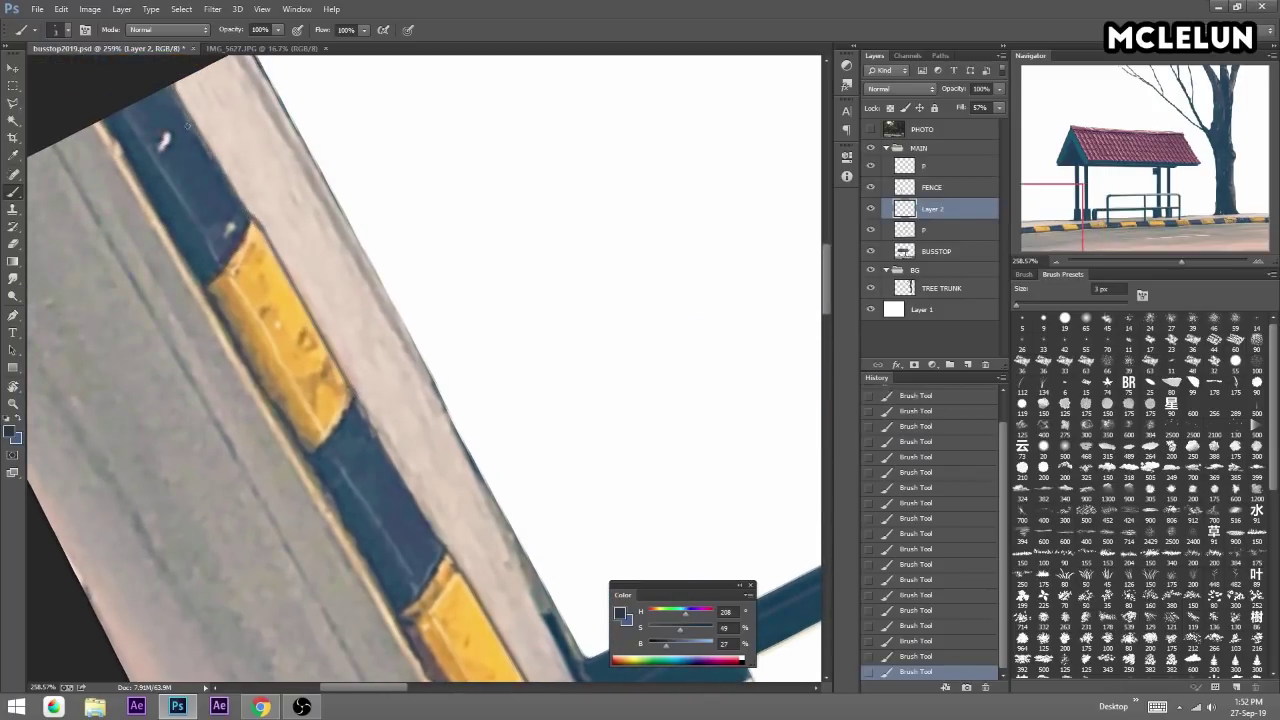
key(r)
drag(423, 154, 190, 208)
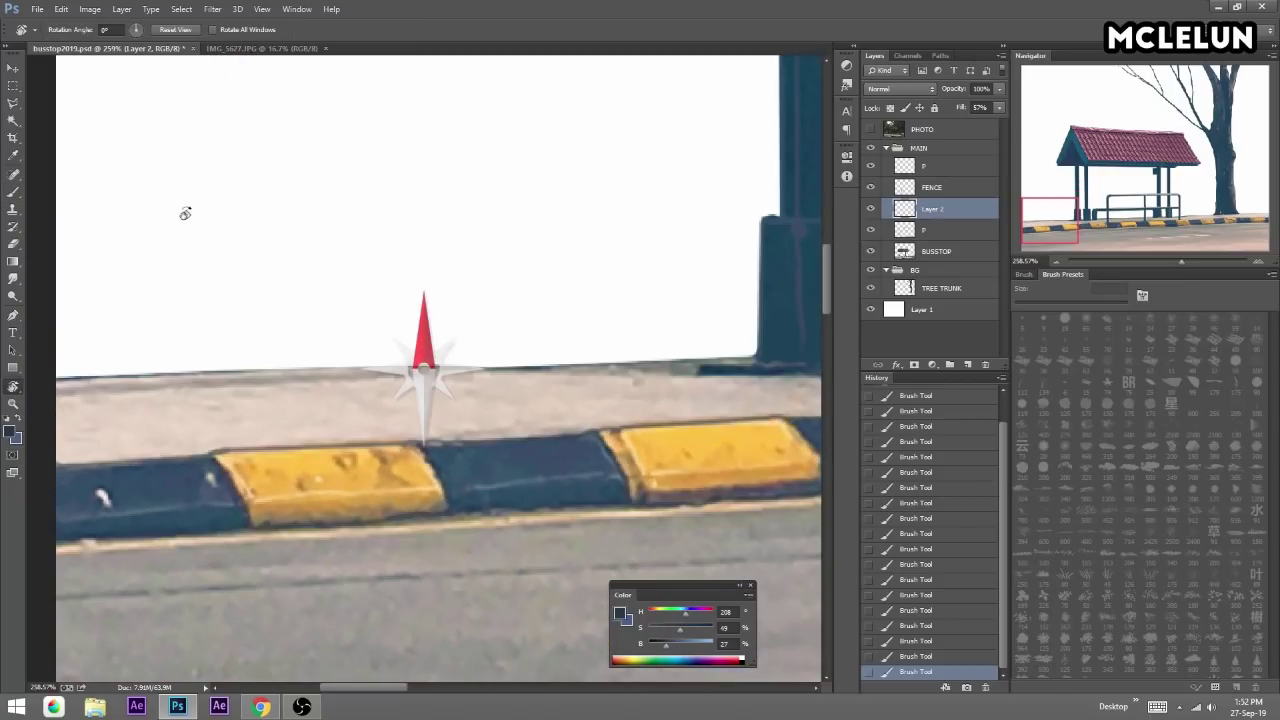
Zoom out to the whole bus stop and merge Layer 2 down into P.
scroll(314, 154, right, 8)
scroll(314, 120, down, 3)
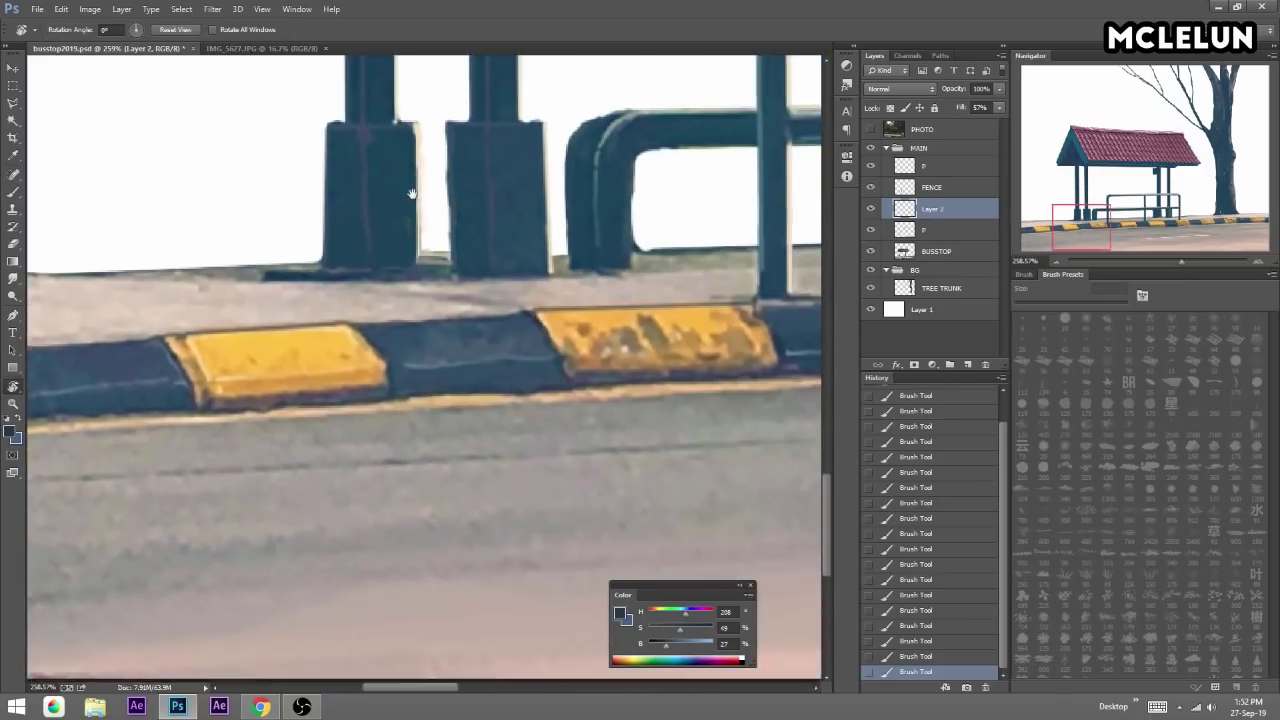
drag(1178, 259, 1152, 262)
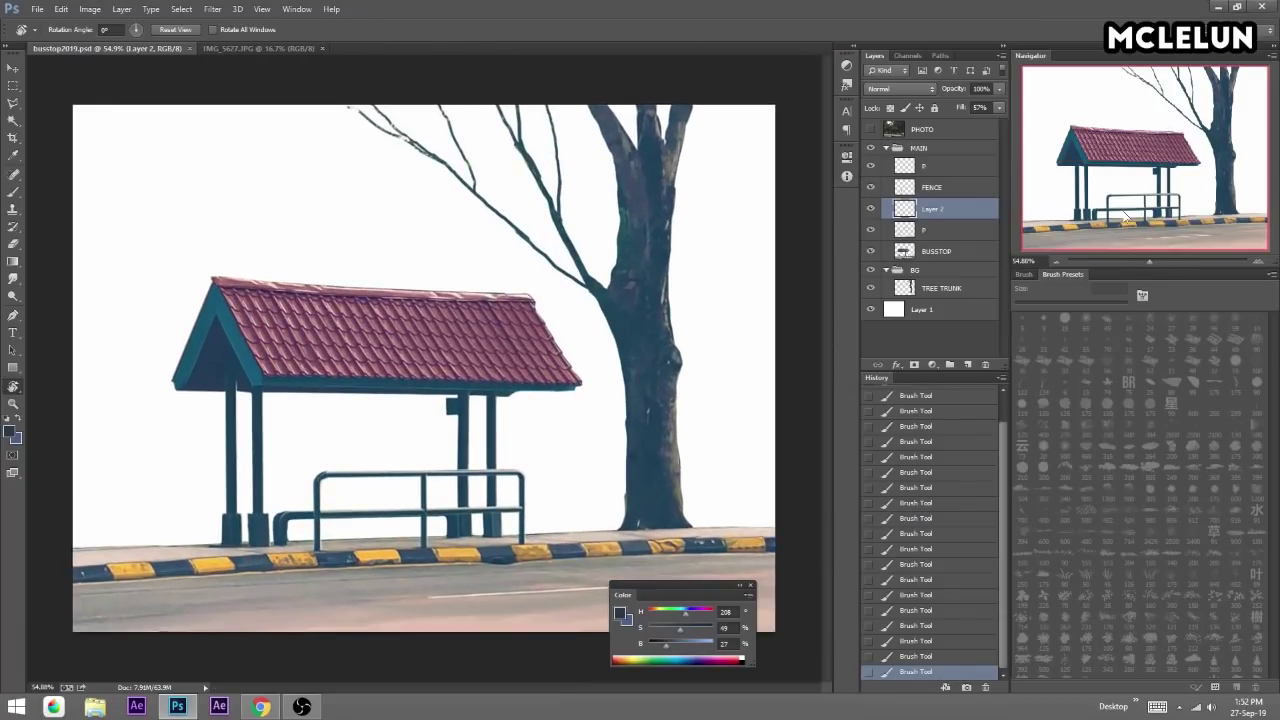
key(ctrl+e)
Toggle the PHOTO reference layer on and off to compare with the painting.
click(870, 129)
click(870, 129)
click(870, 129)
click(870, 129)
click(870, 129)
click(870, 129)
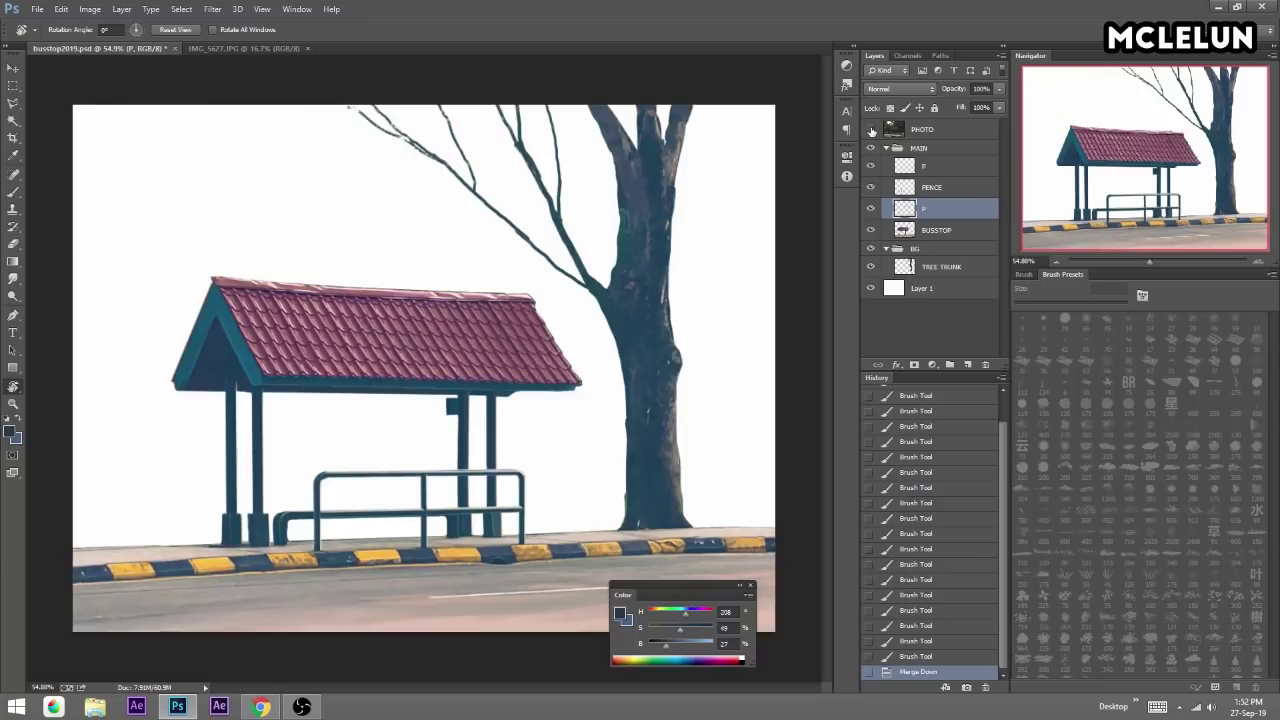
click(870, 129)
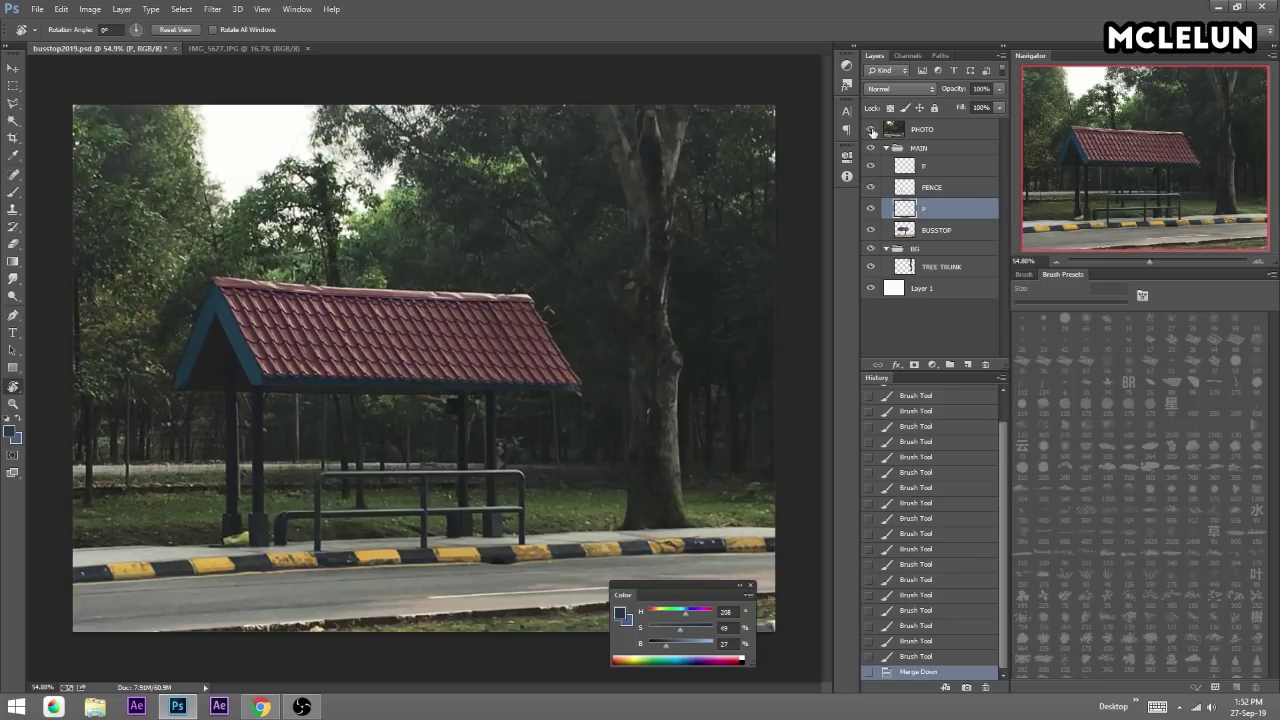
click(870, 129)
Add a new layer named P above TREE TRUNK and zoom in on the trunk base.
click(935, 266)
click(970, 366)
double_click(933, 266)
text(P)
key(Return)
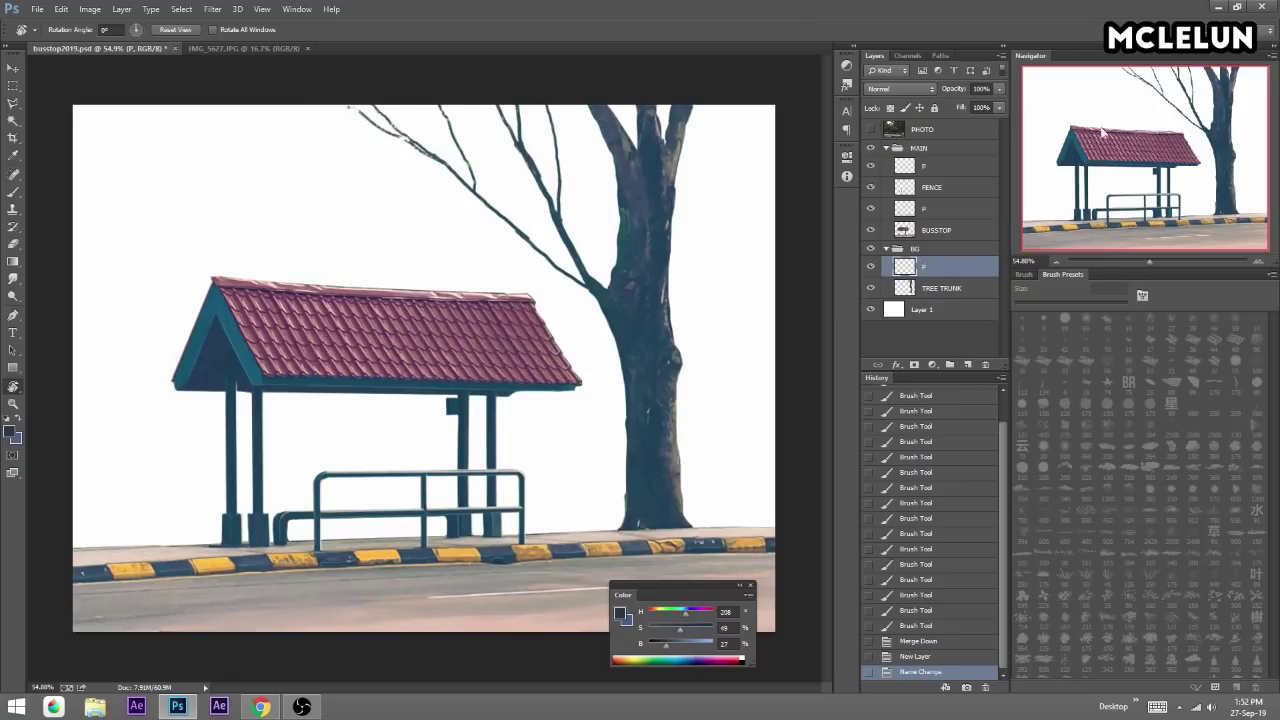
drag(1148, 261, 1181, 261)
drag(1145, 157, 1221, 202)
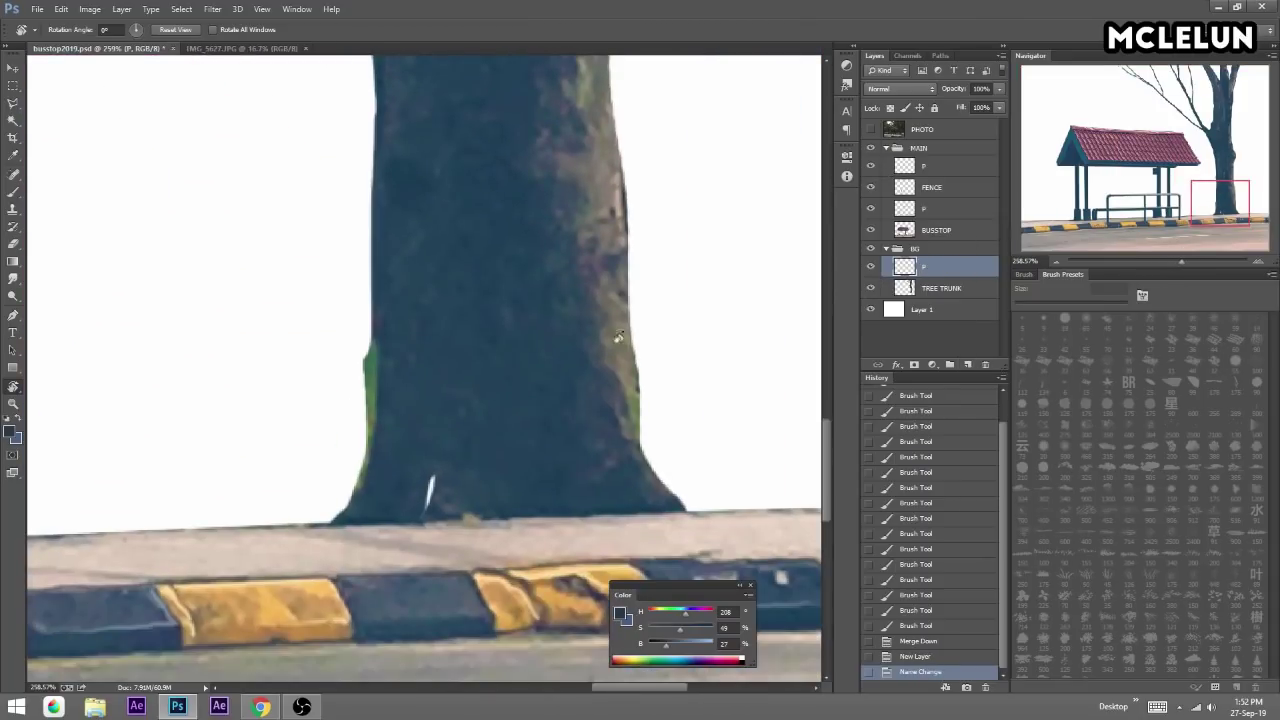
Cover the white streak on the trunk and add dark strokes with a 5 px brush.
key(b)
drag(428, 506, 437, 470)
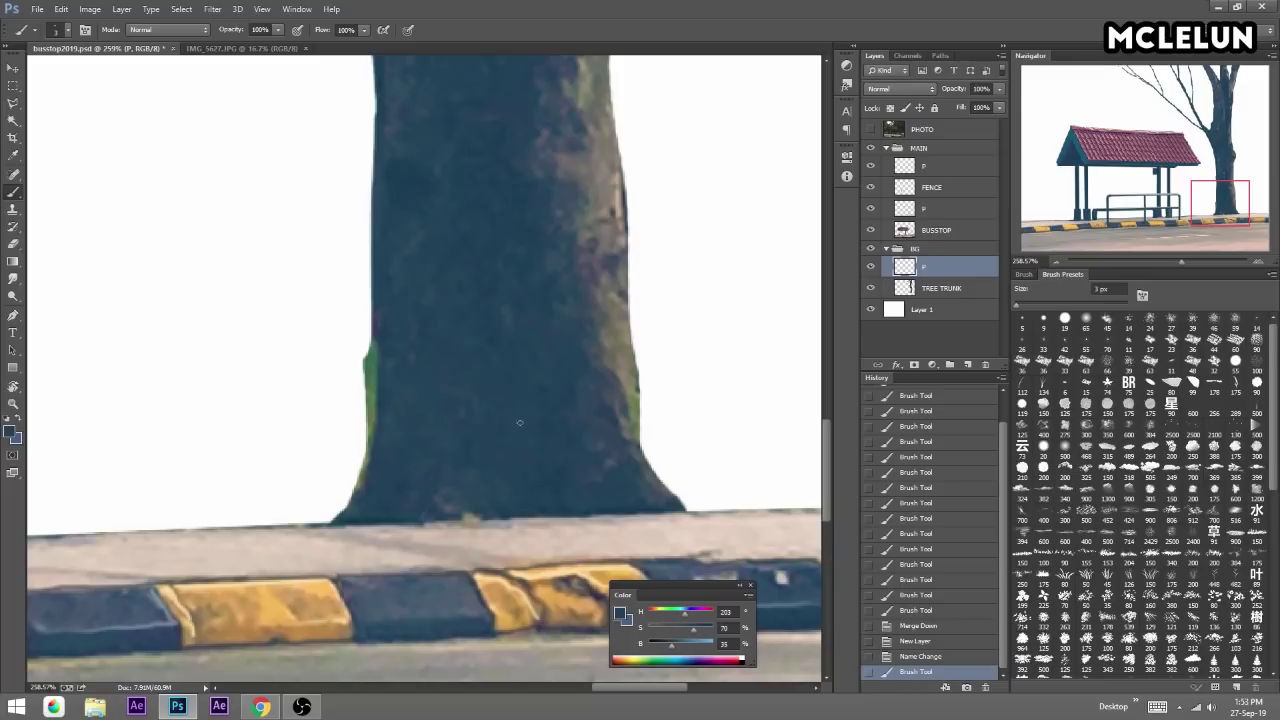
click(1030, 320)
drag(425, 441, 412, 410)
drag(405, 398, 395, 378)
Paint a light blue highlight up the trunk's left edge, erasing the excess stroke.
alt+click(159, 613)
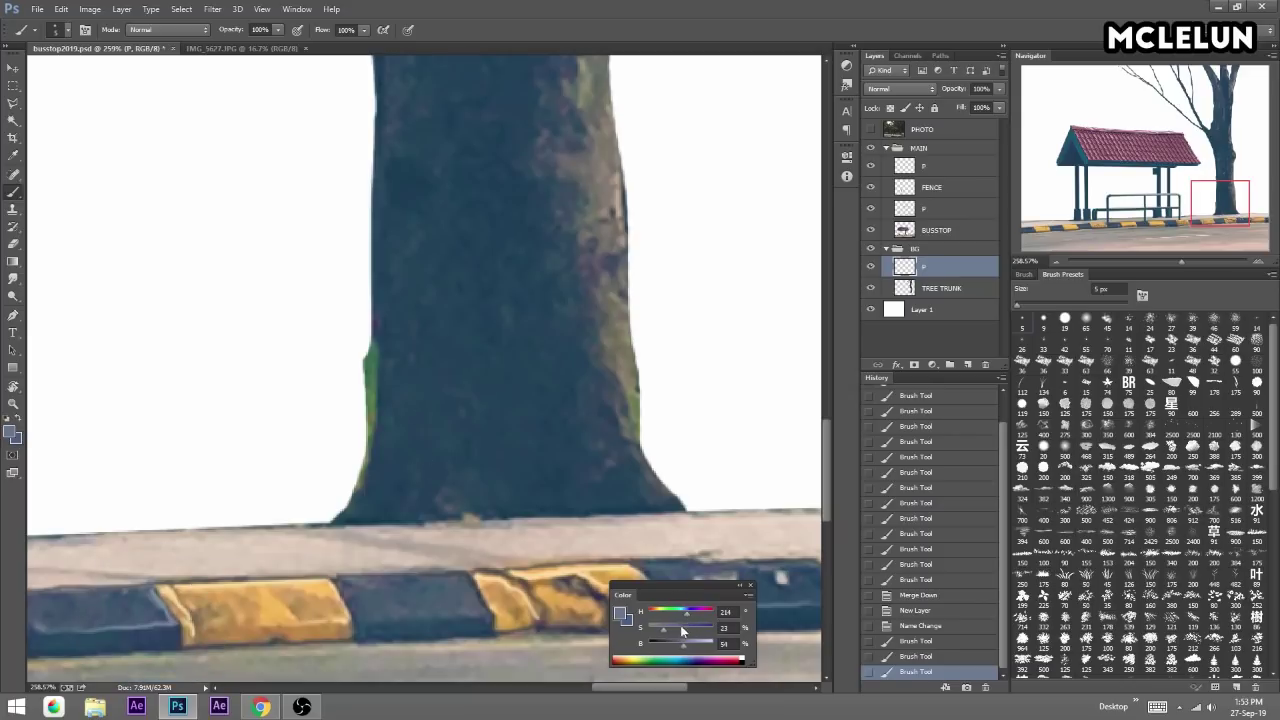
mouse_move(374, 455)
mouse_down()
mouse_move(366, 477)
mouse_move(376, 284)
mouse_up()
drag(678, 630, 688, 650)
mouse_move(371, 475)
mouse_down()
mouse_move(334, 520)
mouse_move(378, 444)
mouse_move(376, 328)
mouse_up()
drag(372, 388, 374, 268)
drag(692, 649, 687, 651)
drag(378, 285, 376, 145)
key(e)
mouse_move(354, 263)
mouse_down()
mouse_move(349, 434)
mouse_move(371, 363)
mouse_move(380, 434)
mouse_move(368, 365)
mouse_move(356, 496)
mouse_up()
key(b)
mouse_move(371, 347)
mouse_down()
mouse_move(368, 310)
mouse_move(375, 421)
mouse_up()
Rework the trunk's left edge with sampled dark blue and blue-grey strokes.
alt+click(382, 360)
alt+click(383, 352)
mouse_move(383, 352)
mouse_down()
mouse_move(373, 440)
mouse_move(378, 300)
mouse_up()
alt+click(382, 360)
mouse_move(370, 380)
mouse_down()
mouse_move(378, 460)
mouse_move(382, 428)
mouse_up()
mouse_move(398, 309)
mouse_down()
mouse_move(434, 455)
mouse_move(430, 209)
mouse_move(458, 448)
mouse_move(430, 172)
mouse_up()
scroll(434, 300, down, 5)
scroll(430, 270, right, 1)
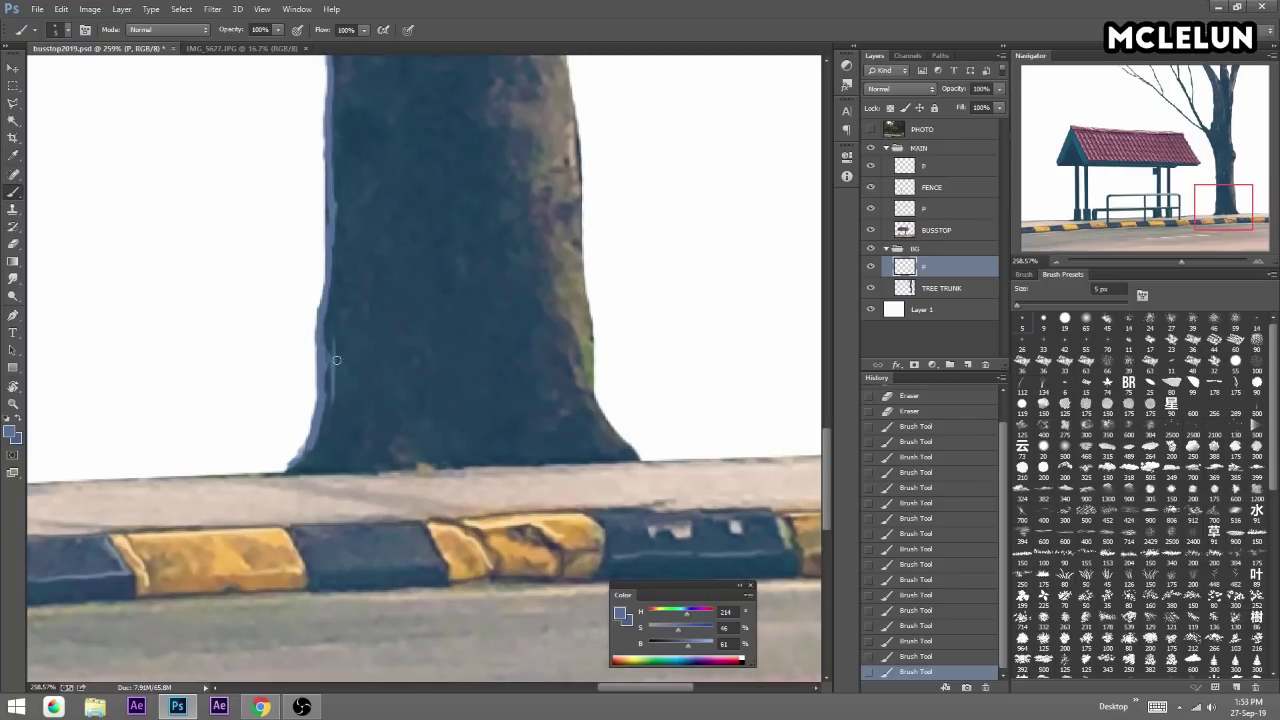
drag(336, 360, 318, 432)
Brighten the trunk's right edge with a warmer beige and olive grey.
alt+click(588, 336)
alt+click(572, 159)
drag(693, 649, 698, 649)
drag(661, 630, 674, 630)
alt+click(574, 348)
drag(586, 365, 602, 432)
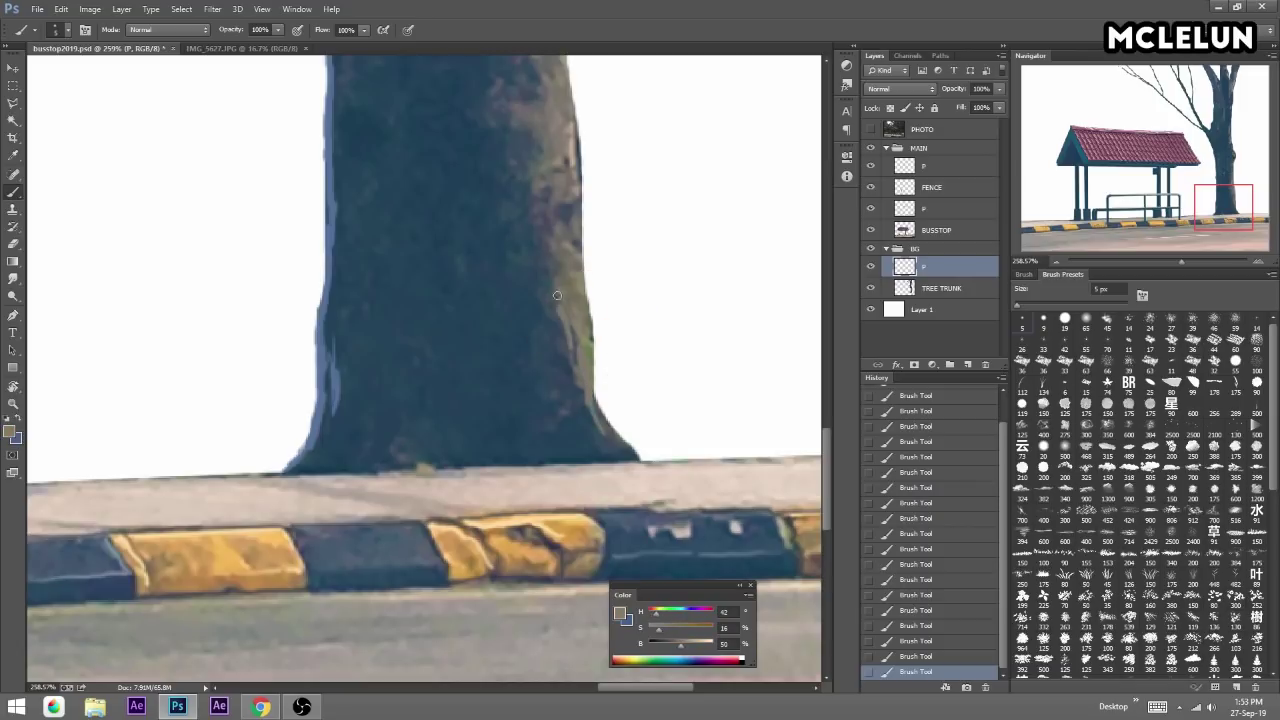
Paint a long beige highlight down the trunk's right edge.
drag(549, 200, 548, 366)
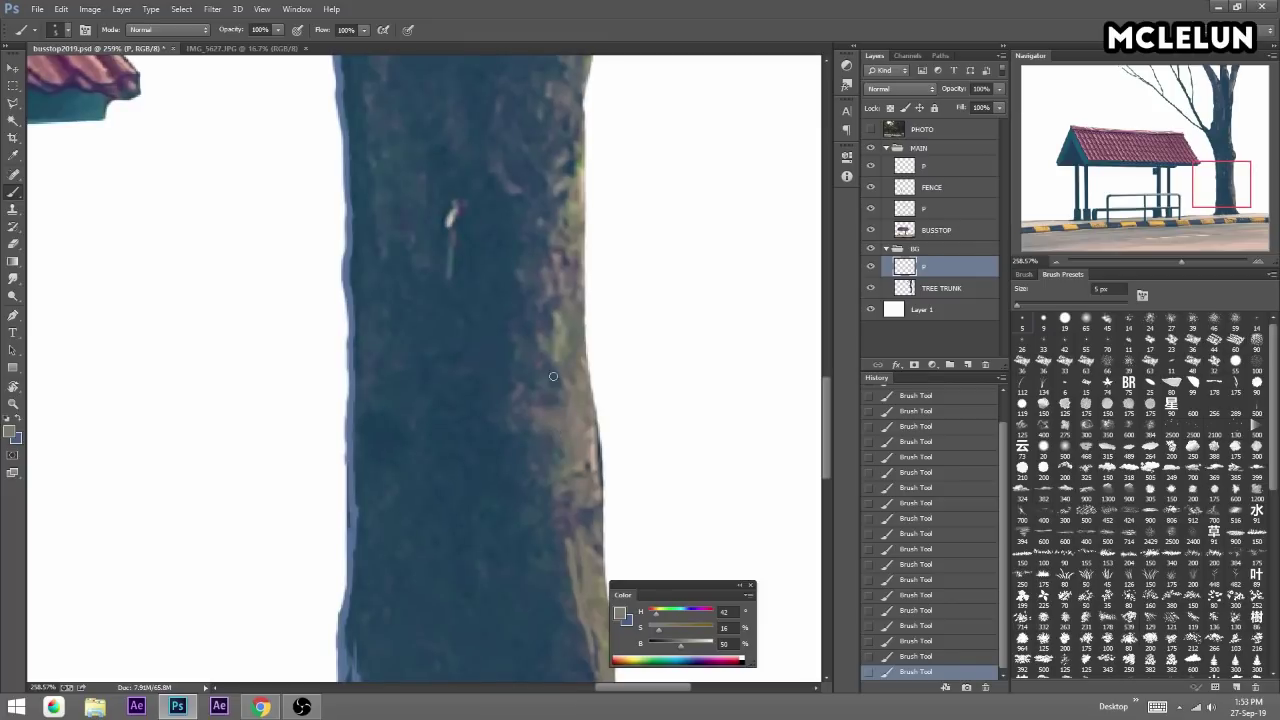
alt+click(586, 168)
mouse_move(584, 170)
mouse_down()
mouse_move(597, 445)
mouse_move(564, 153)
mouse_up()
drag(586, 238, 610, 516)
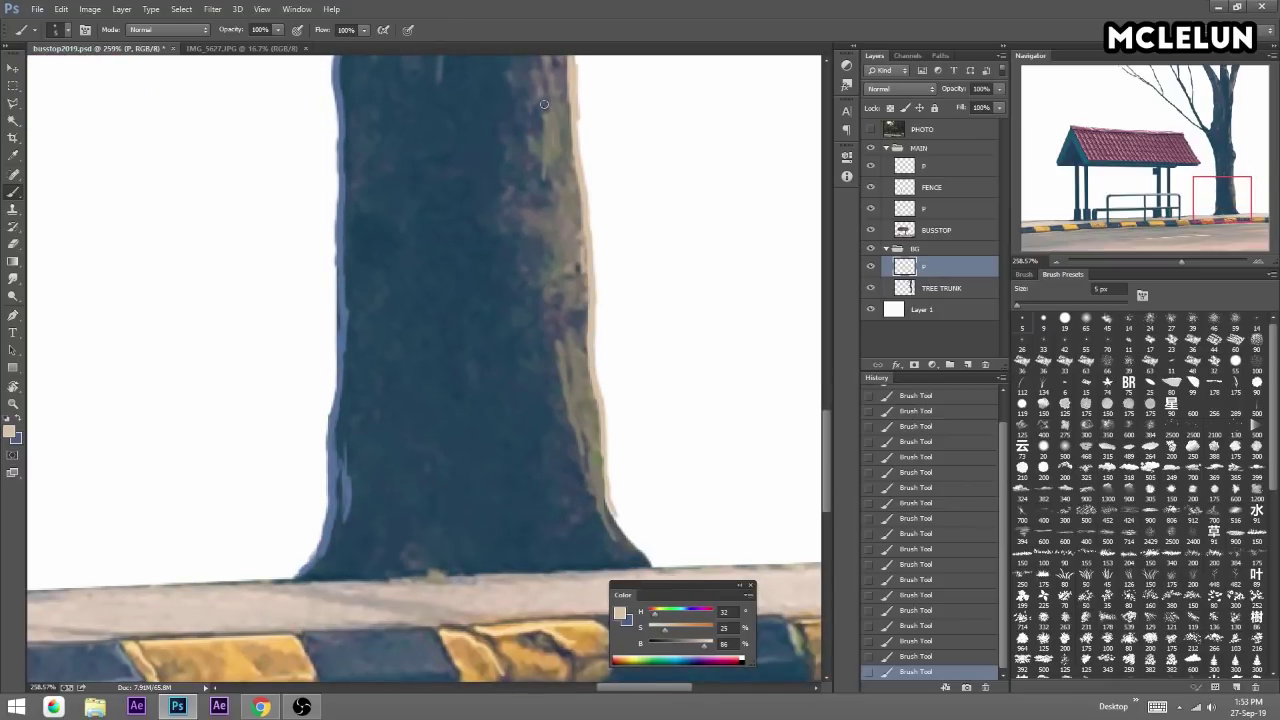
drag(590, 140, 590, 580)
mouse_move(592, 382)
mouse_down()
mouse_move(587, 302)
mouse_move(611, 197)
mouse_move(584, 305)
mouse_up()
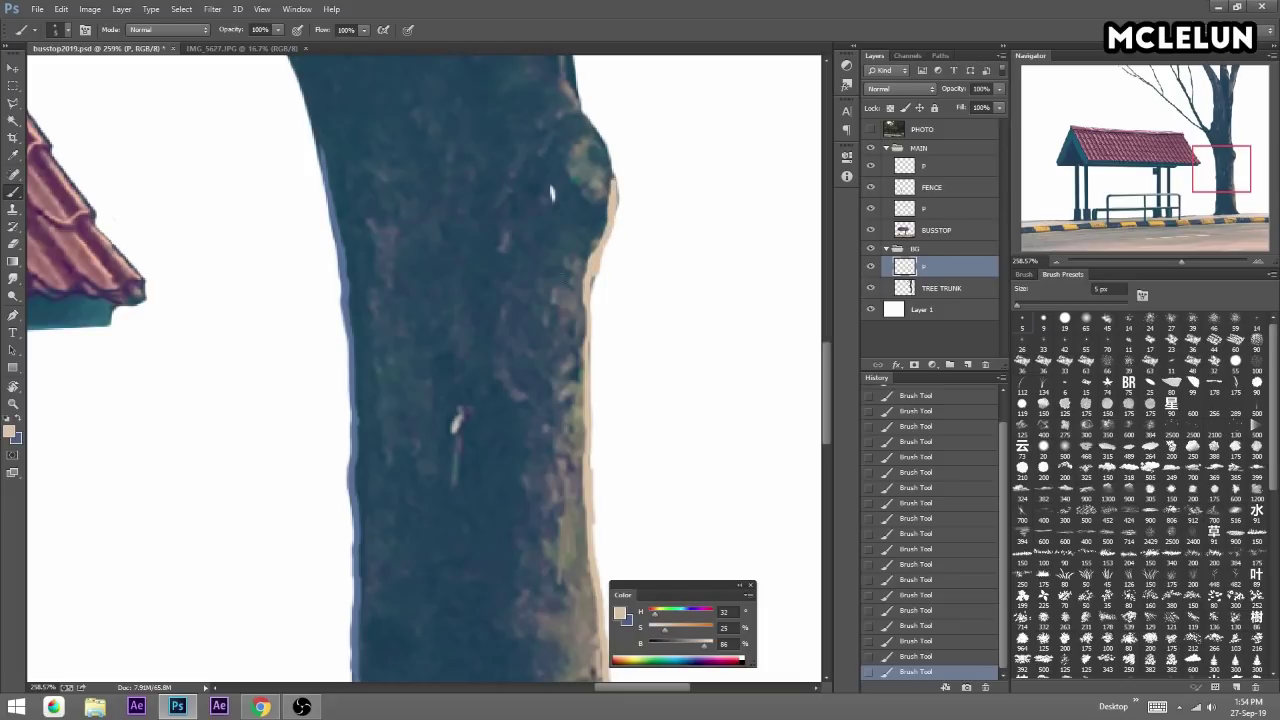
Cover the white spot in bluish grey and touch up both trunk edges.
alt+click(566, 189)
drag(552, 186, 560, 205)
alt+click(578, 171)
alt+click(353, 431)
drag(357, 455, 359, 494)
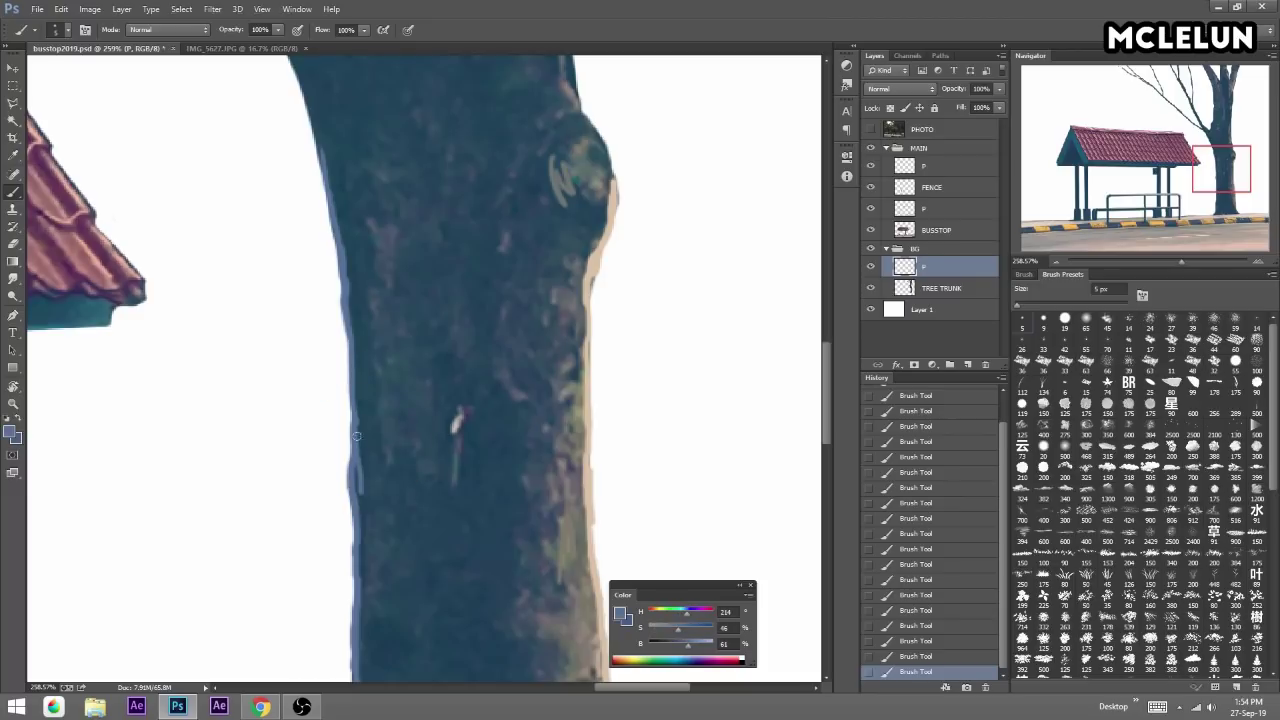
alt+click(616, 197)
mouse_move(612, 190)
mouse_down()
mouse_move(585, 118)
mouse_move(611, 318)
mouse_up()
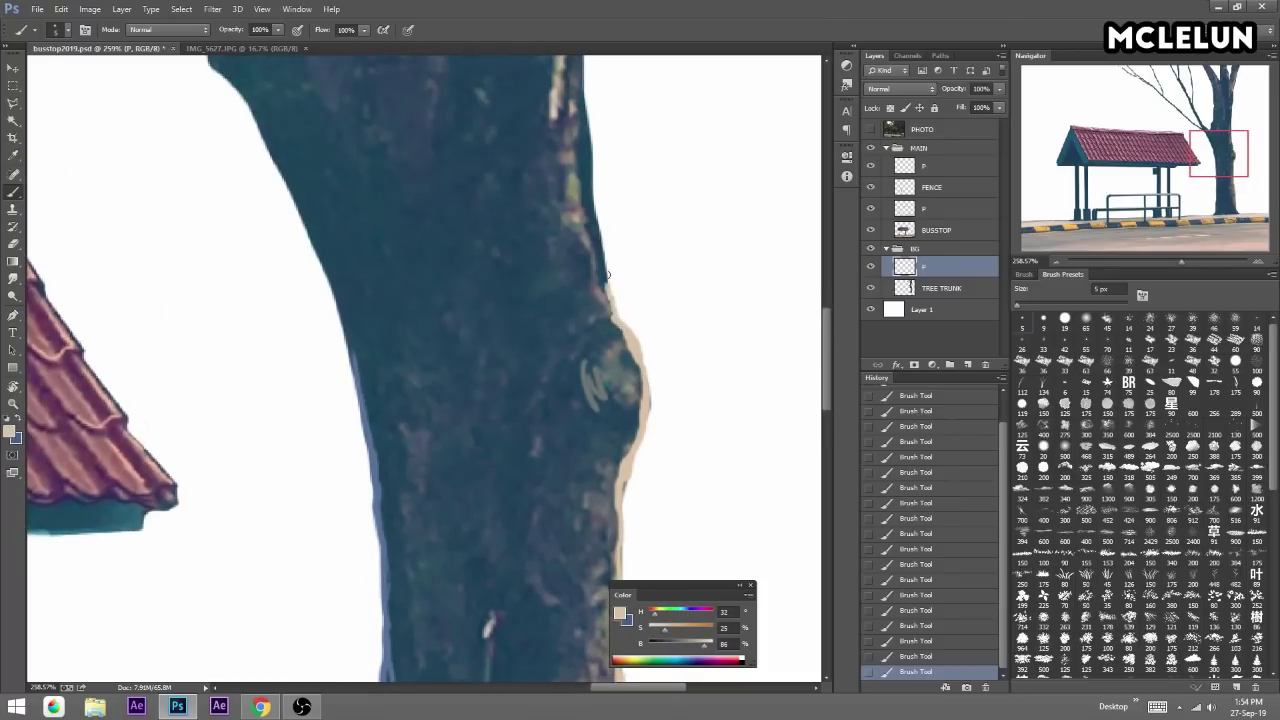
Trim the right-edge highlight with the eraser and retouch it in olive.
drag(564, 140, 598, 330)
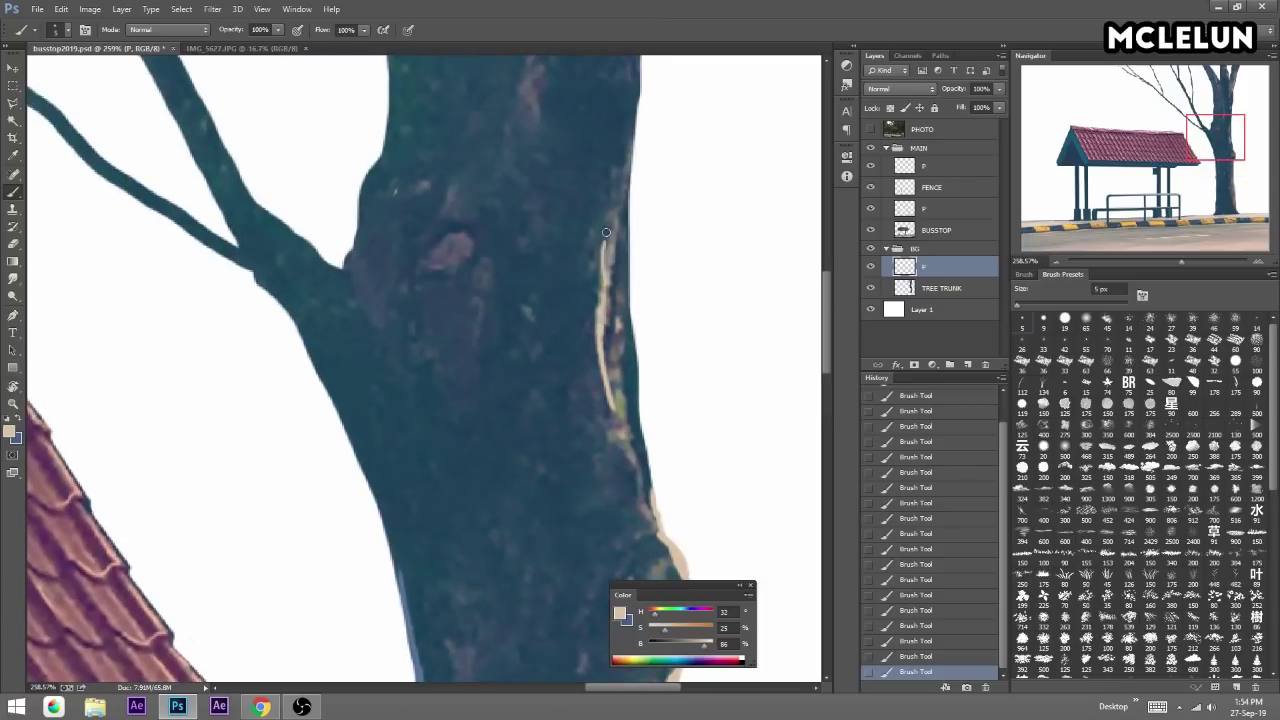
key(e)
drag(610, 162, 606, 326)
key(b)
alt+click(610, 392)
drag(612, 372, 605, 428)
scroll(606, 425, down, 3)
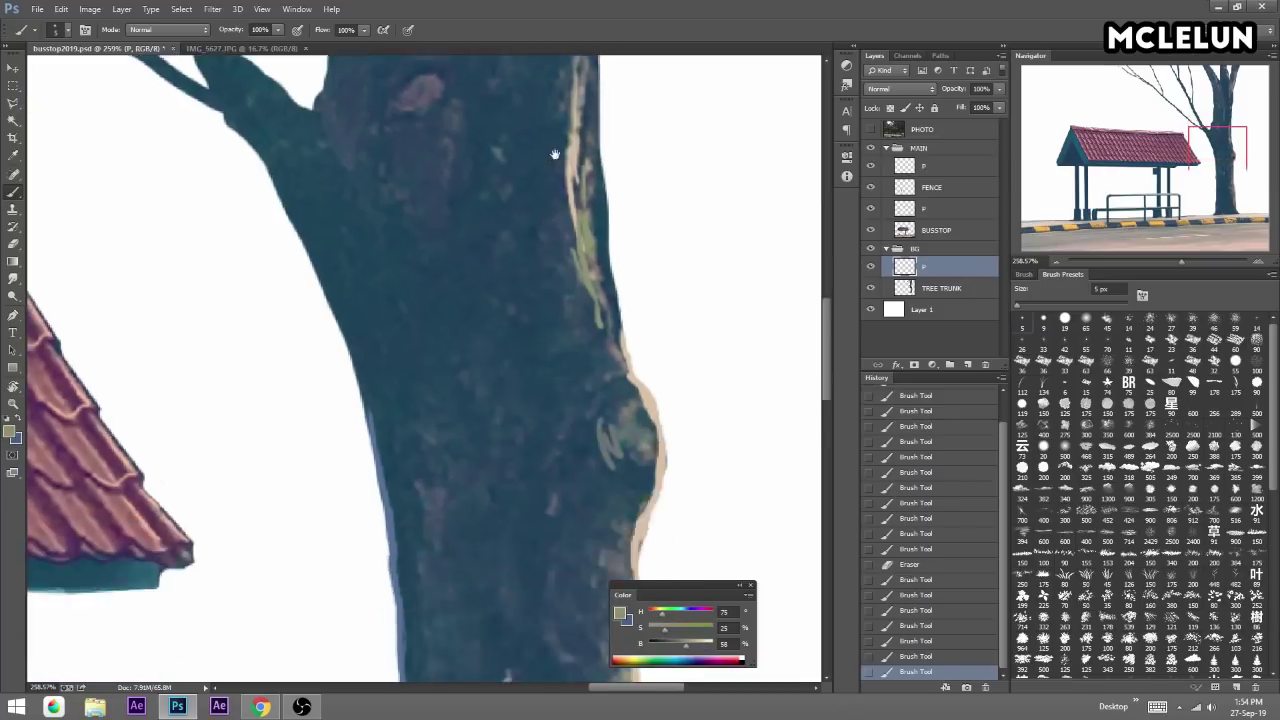
scroll(606, 425, down, 3)
alt+click(624, 308)
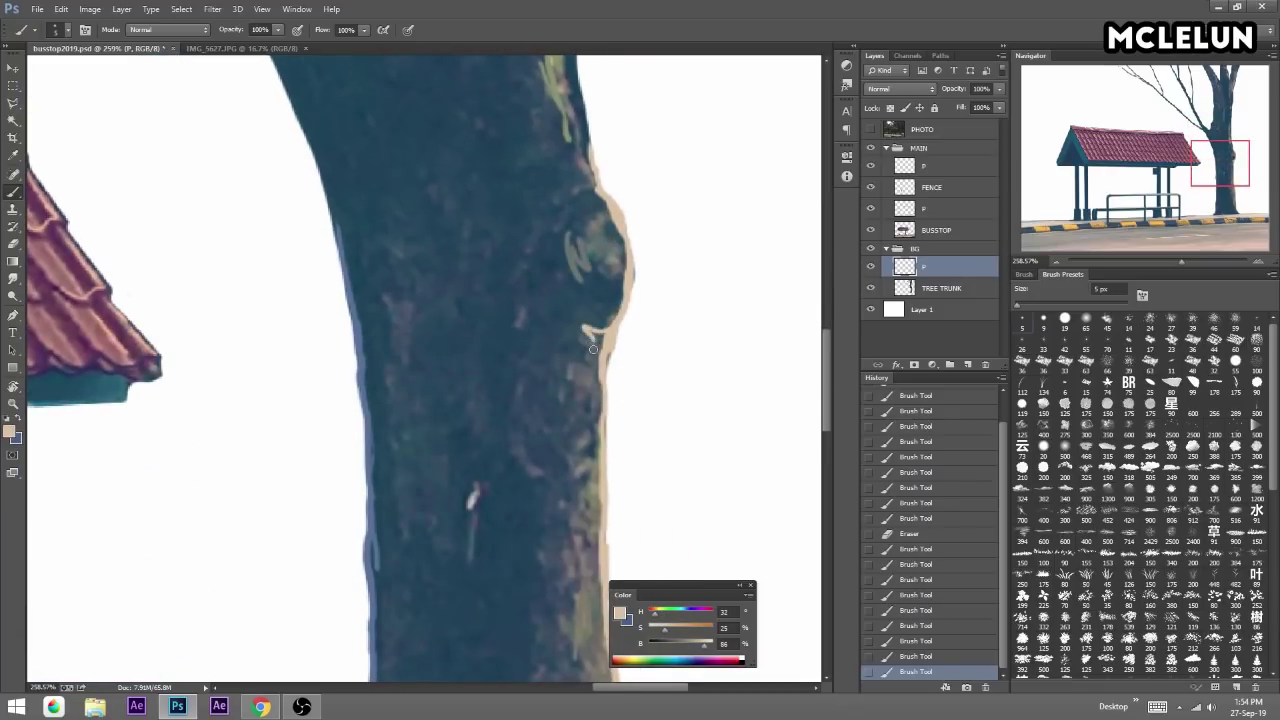
scroll(593, 348, down, 3)
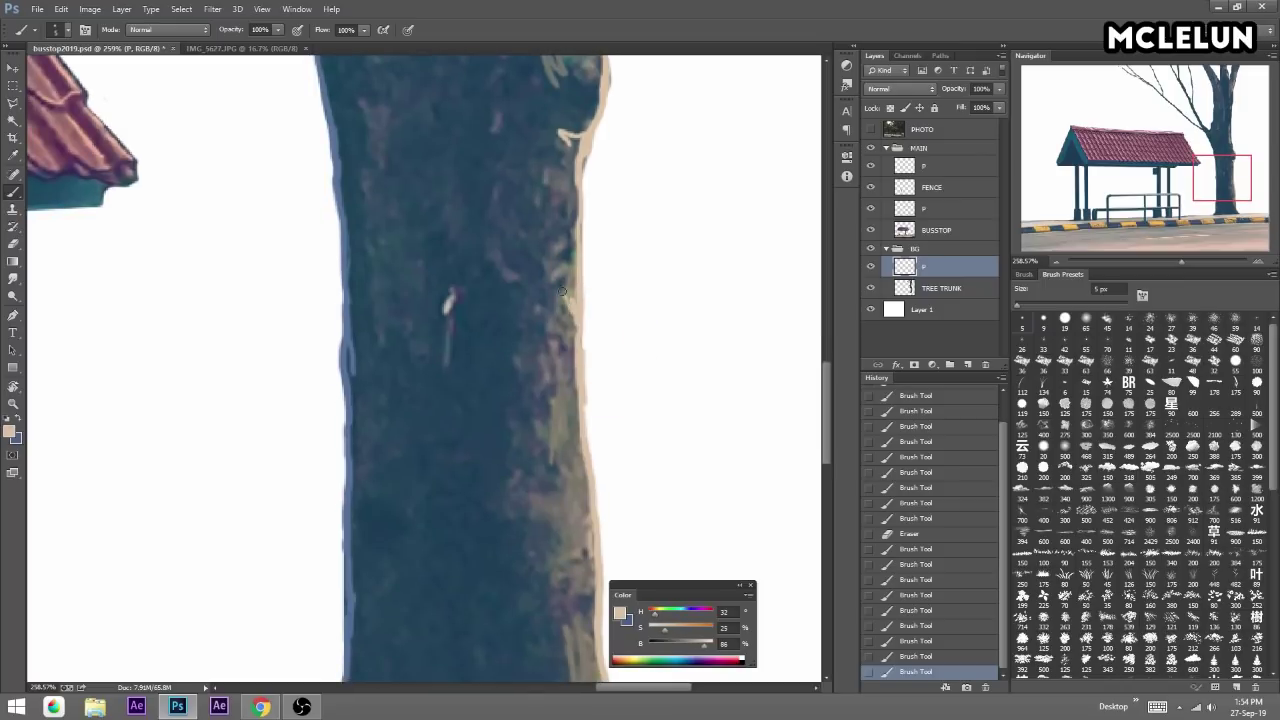
drag(1183, 261, 1144, 265)
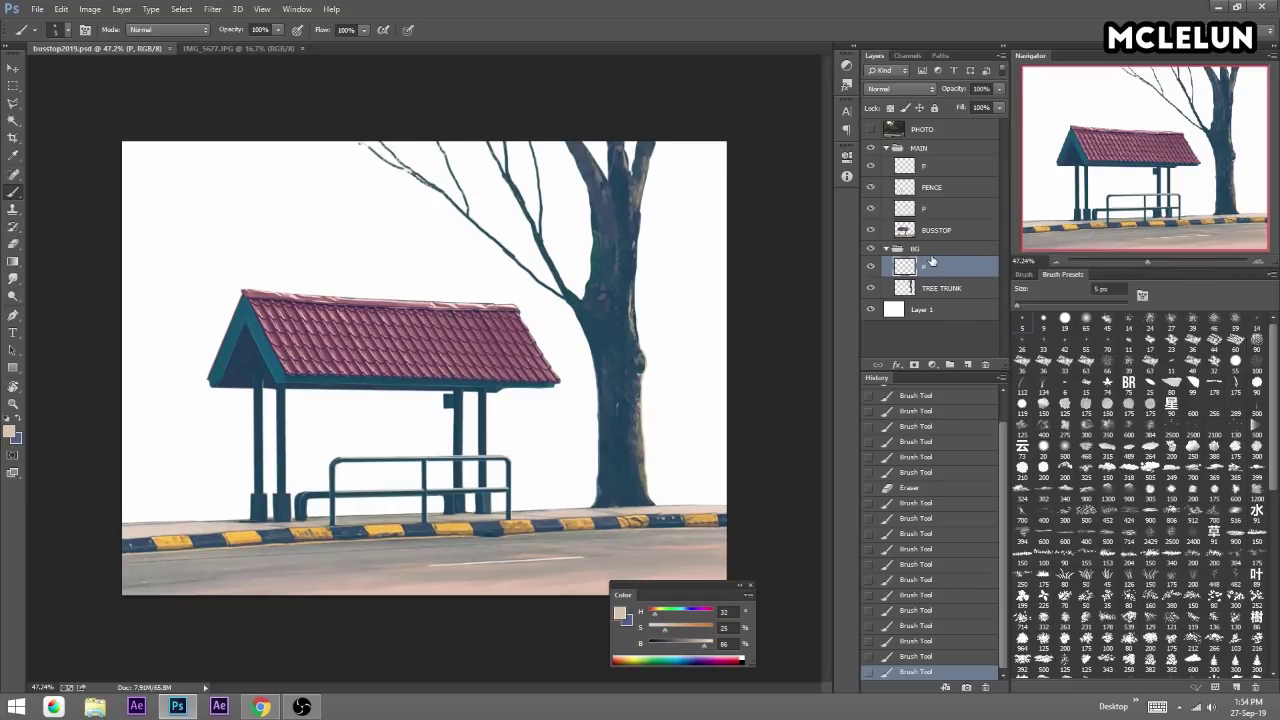
Add a new layer named GRASS in the BG group and paint with dark blue.
click(967, 364)
text(GRASSbe)
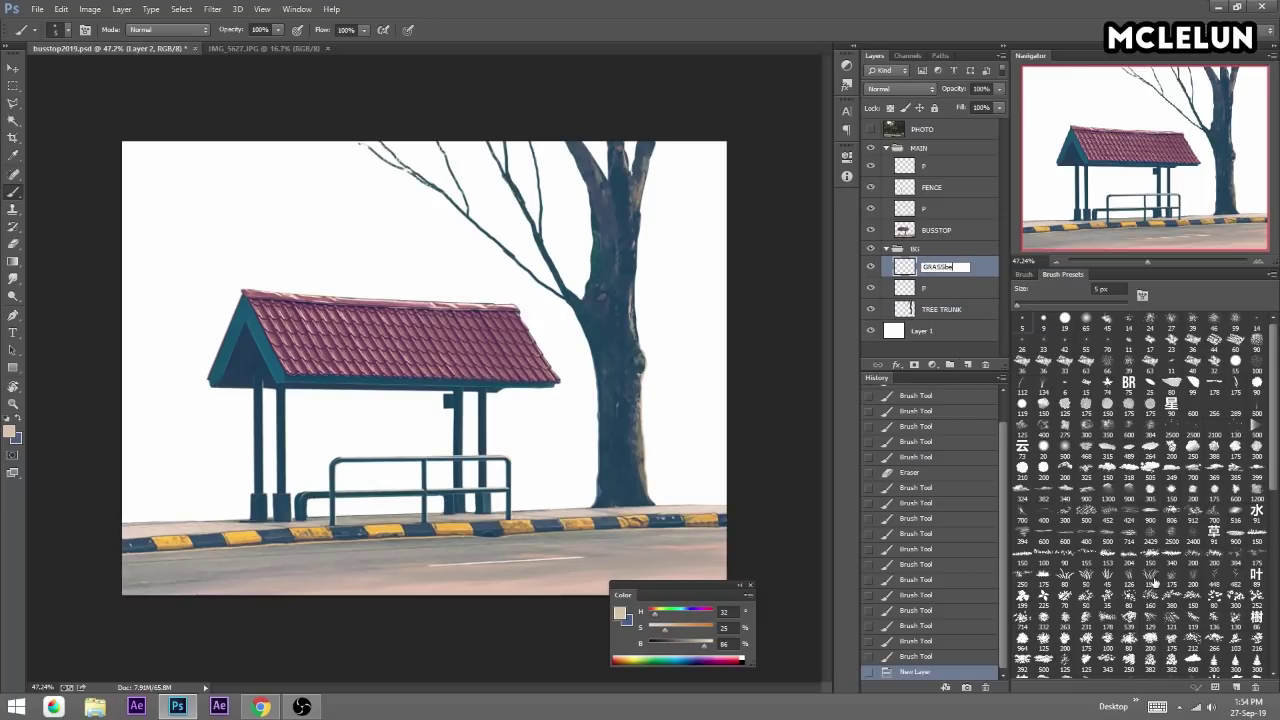
click(1153, 578)
click(629, 495)
key(x)
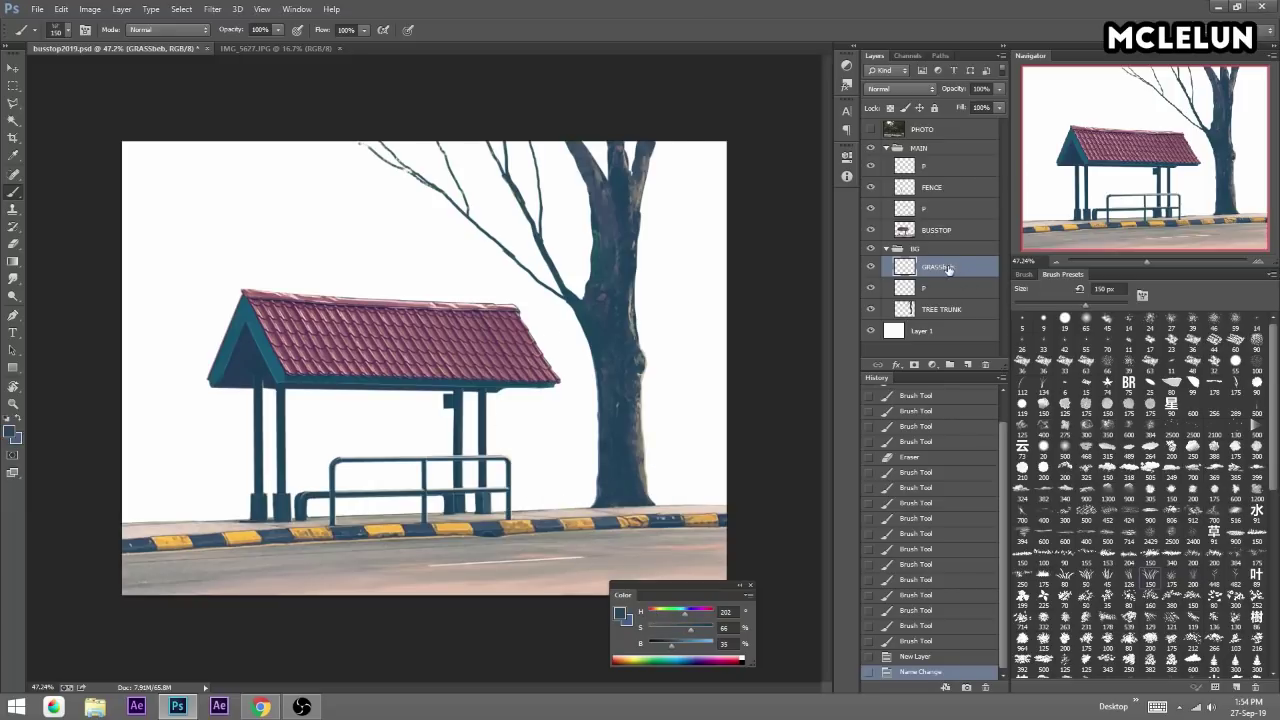
key(Return)
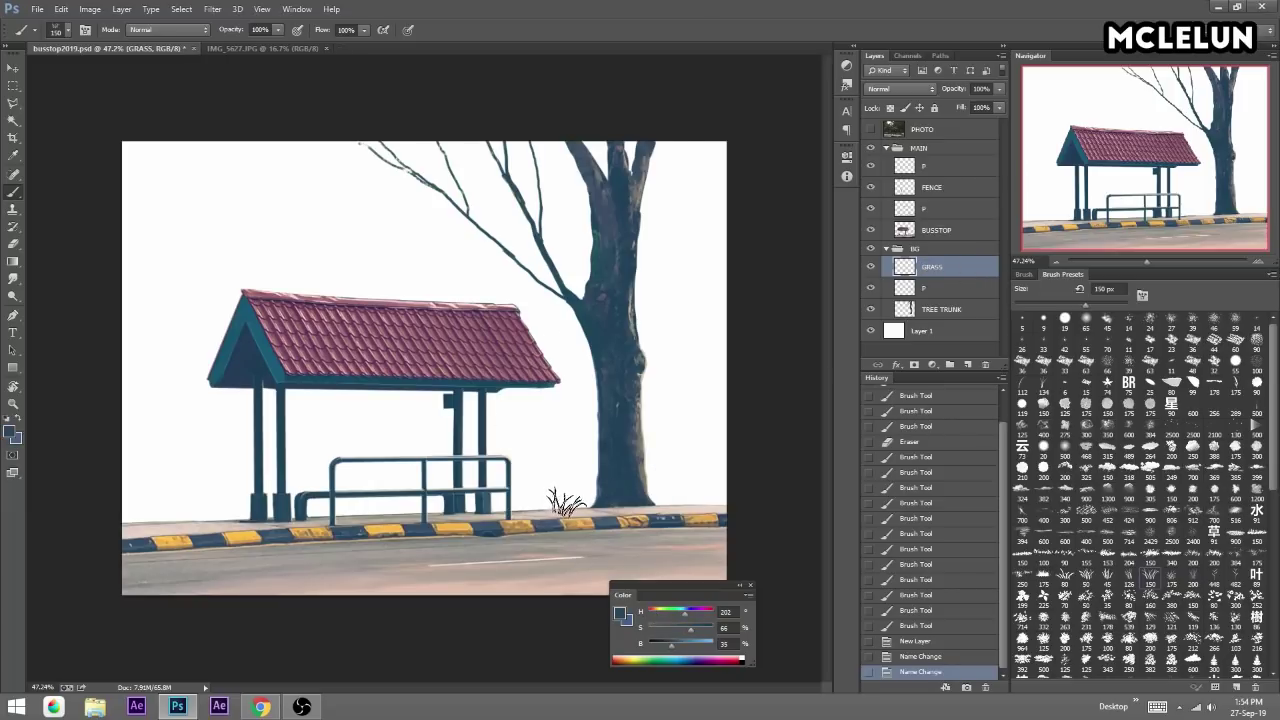
click(575, 502)
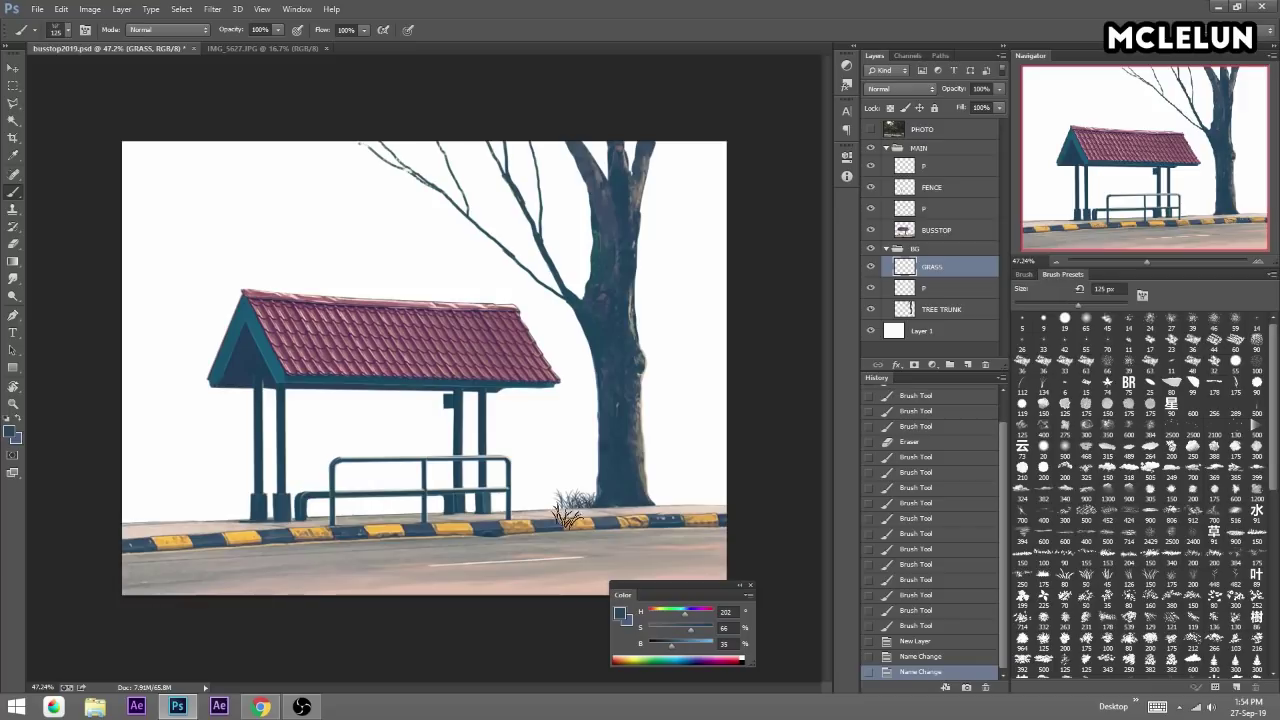
Paint a dark grass strip behind the curb and tufts at the tree base.
drag(568, 510, 722, 512)
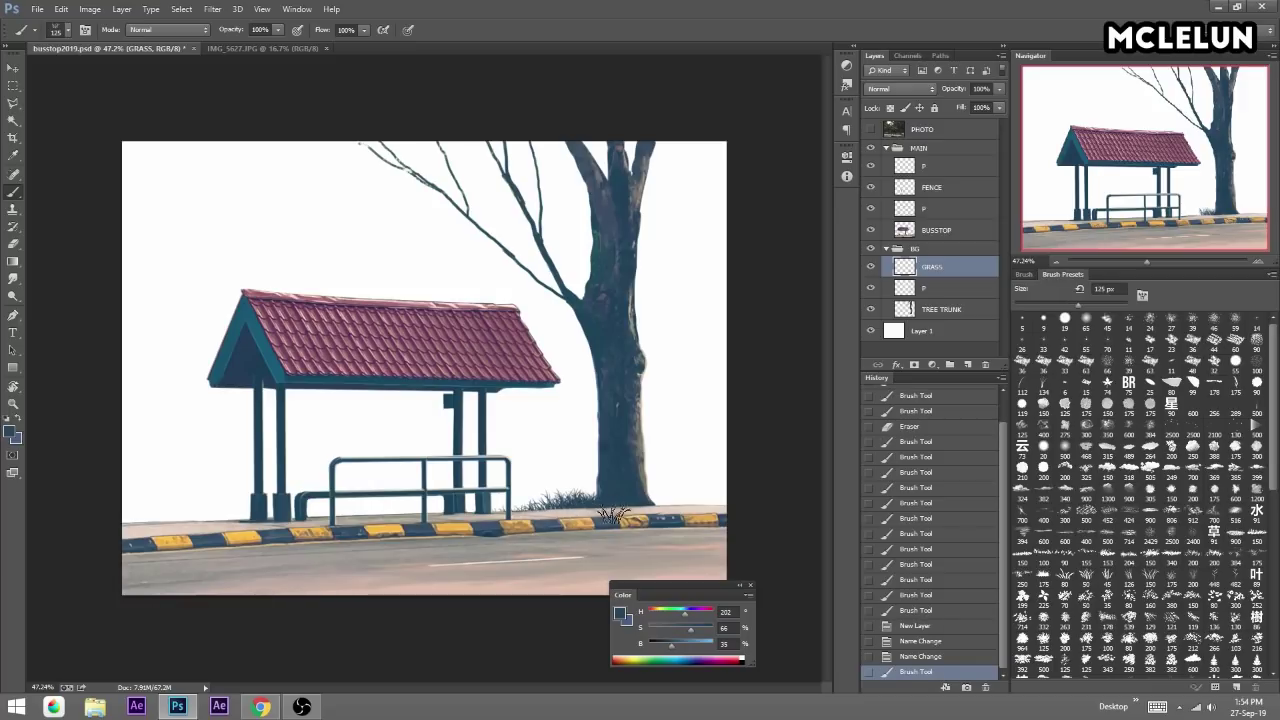
mouse_move(578, 517)
mouse_down()
mouse_move(120, 527)
mouse_move(462, 515)
mouse_up()
drag(341, 530, 585, 516)
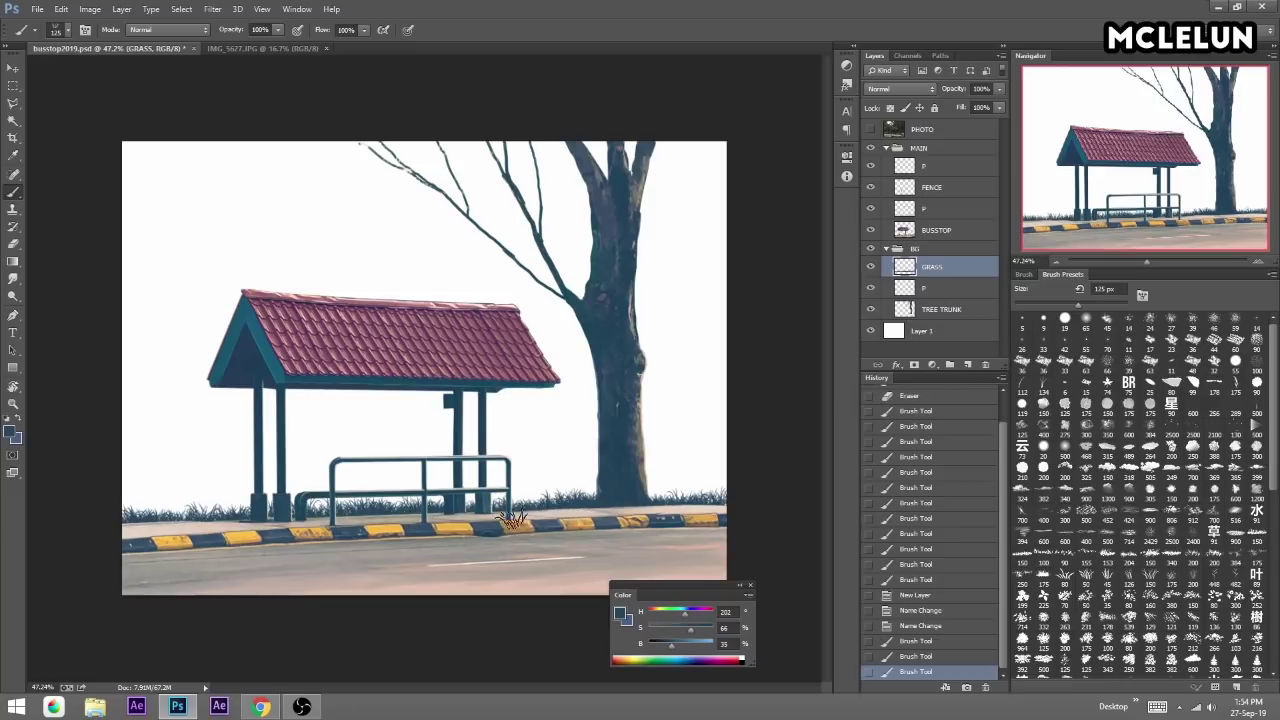
click(678, 514)
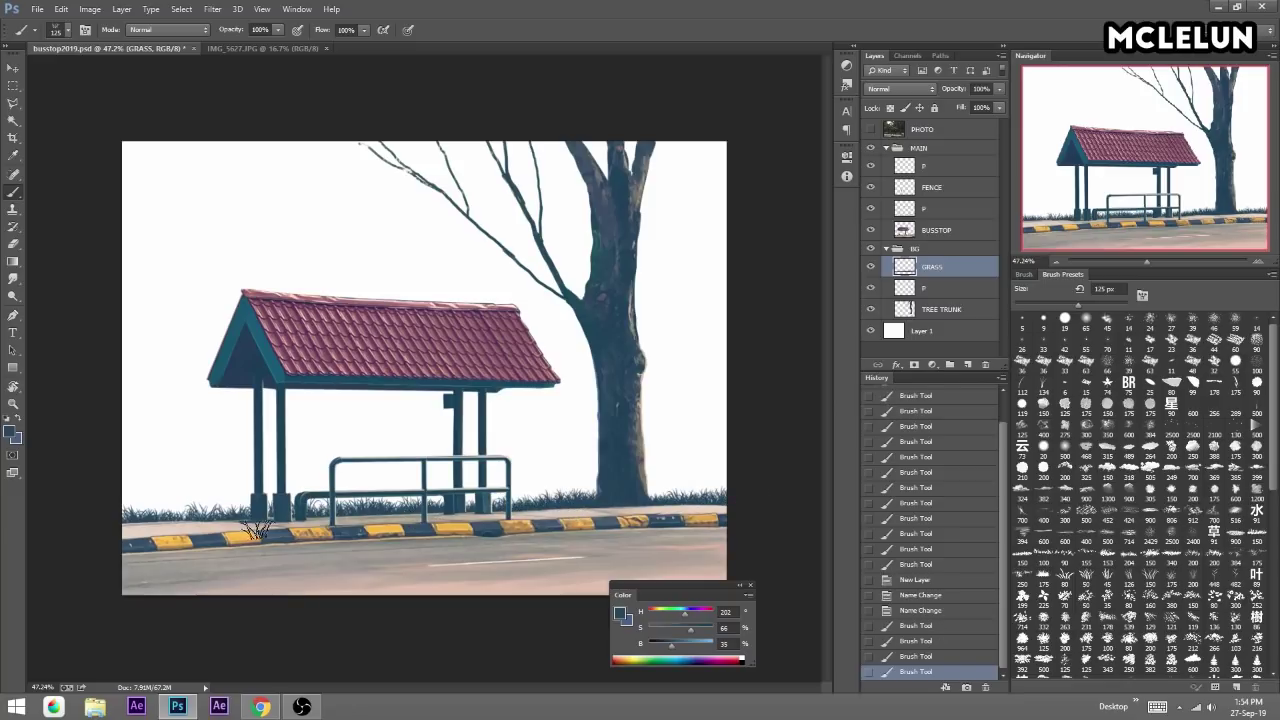
click(650, 492)
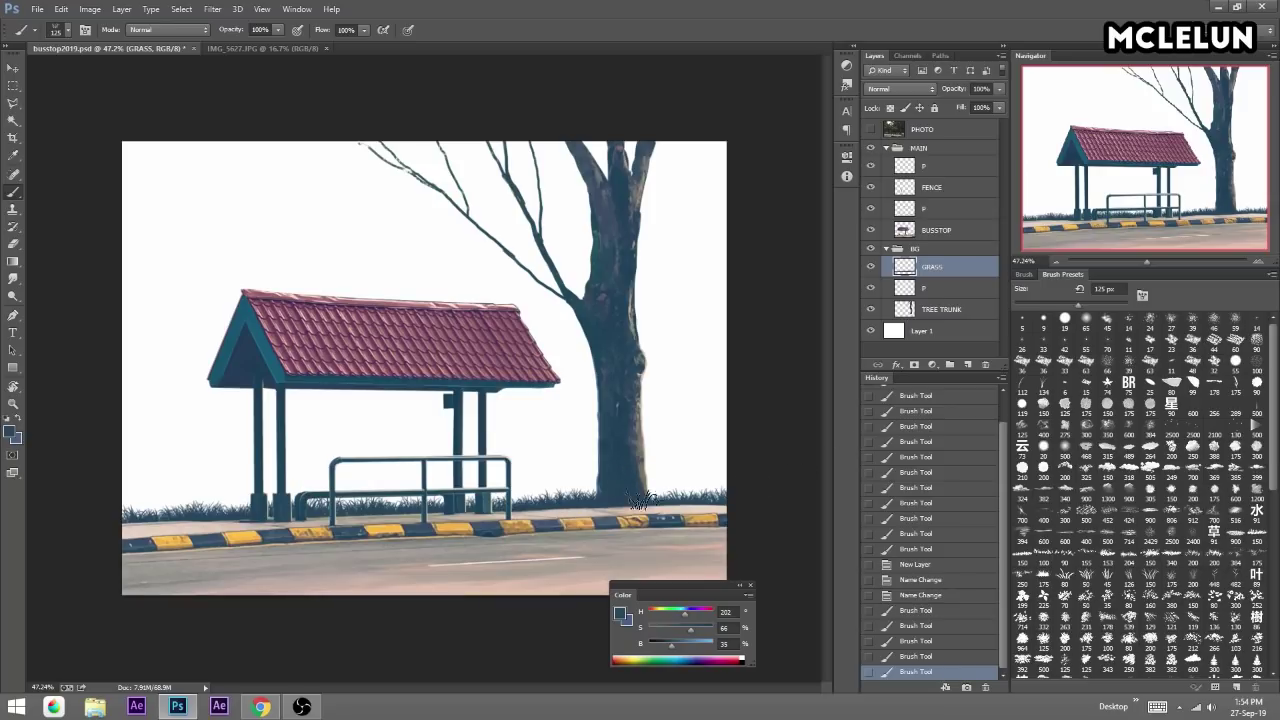
click(640, 499)
Stamp tall grass tufts around the tree with a grass brush at 100 px.
drag(1147, 260, 1159, 261)
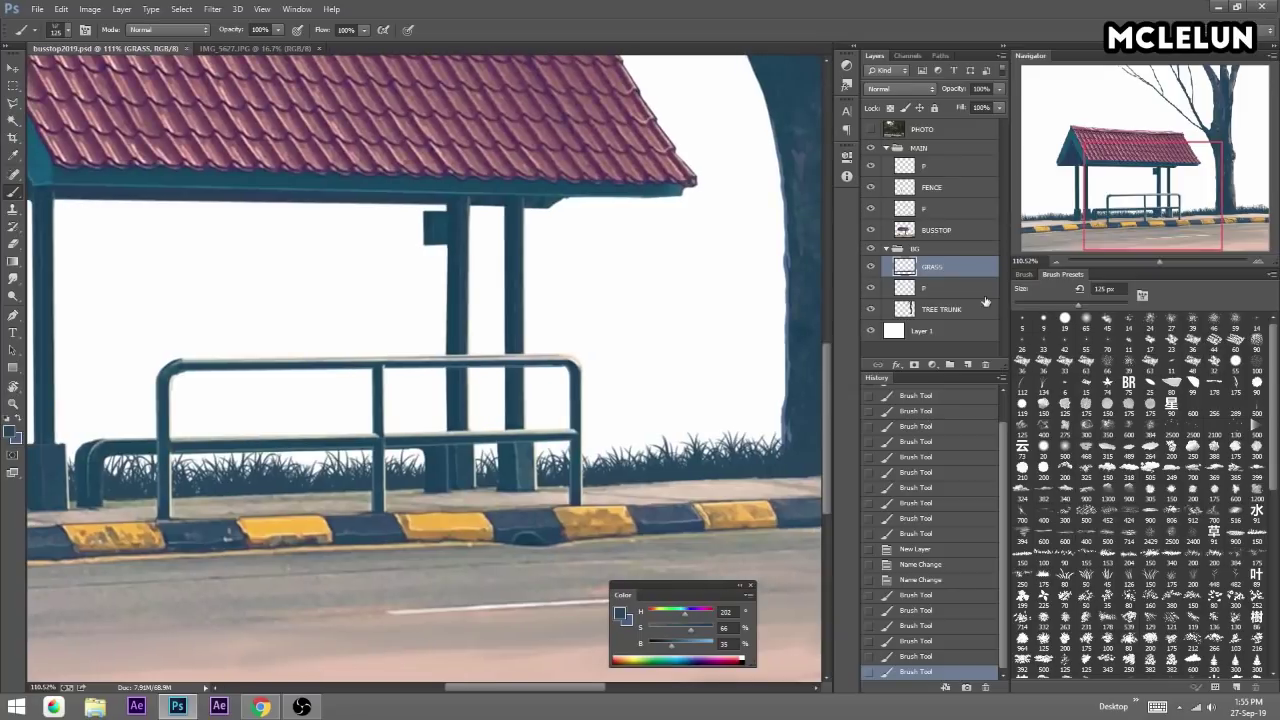
mouse_move(752, 325)
mouse_down()
mouse_move(668, 327)
mouse_move(615, 294)
mouse_up()
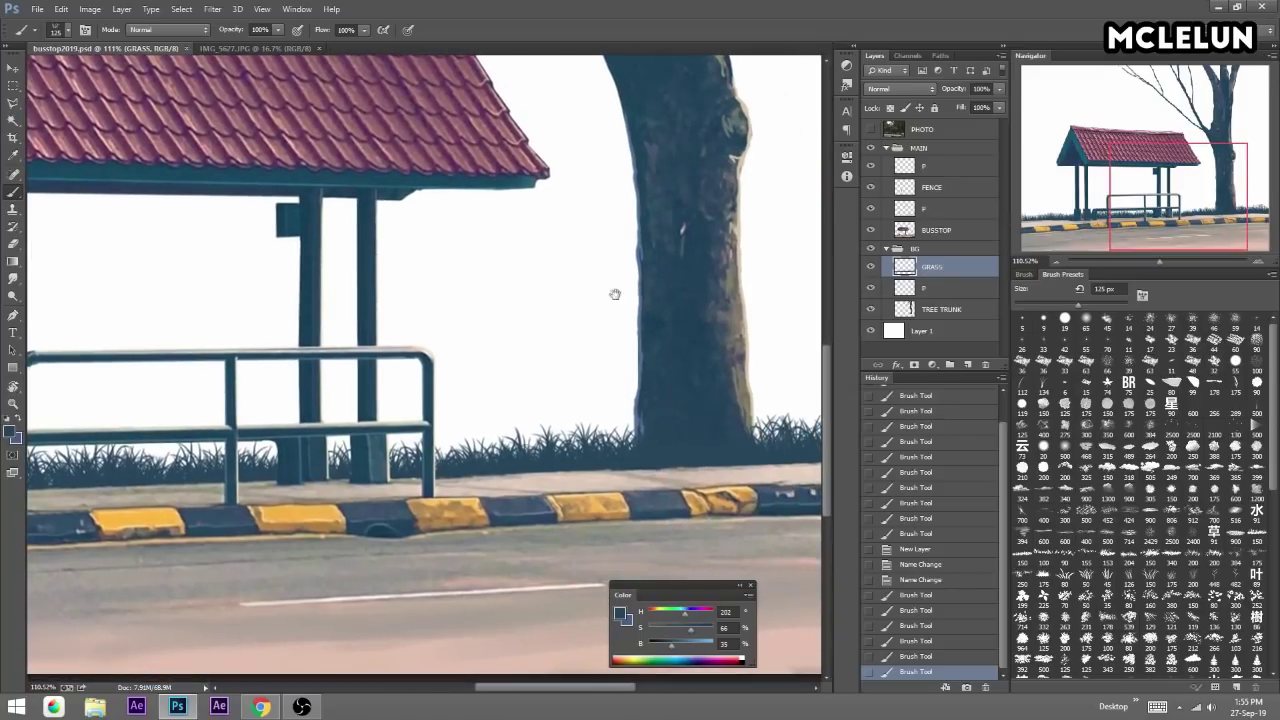
click(1171, 577)
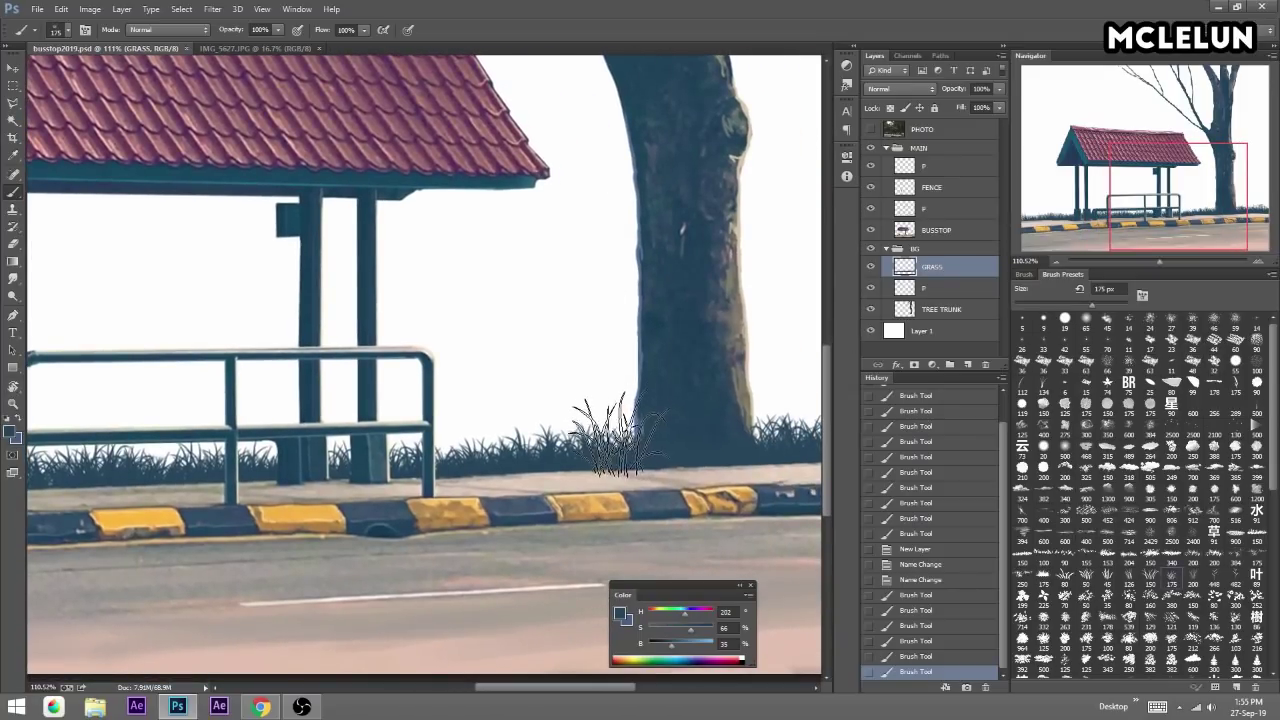
key(bracketleft)
key(bracketleft)
key(bracketleft)
click(608, 445)
click(580, 420)
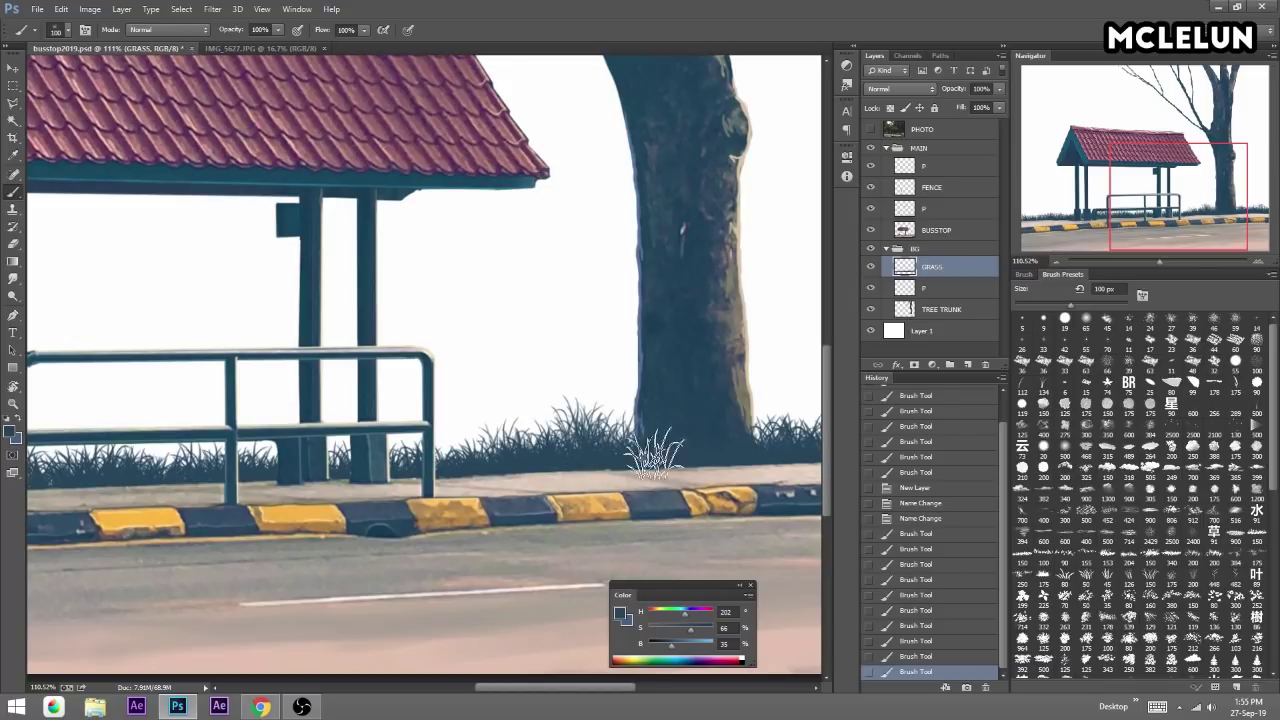
click(654, 450)
click(775, 430)
Stamp dark grass tufts behind the bench and along the bus stop's left side.
click(459, 463)
click(300, 445)
click(370, 463)
click(440, 480)
click(333, 452)
drag(252, 462, 647, 450)
click(255, 445)
click(180, 458)
click(200, 455)
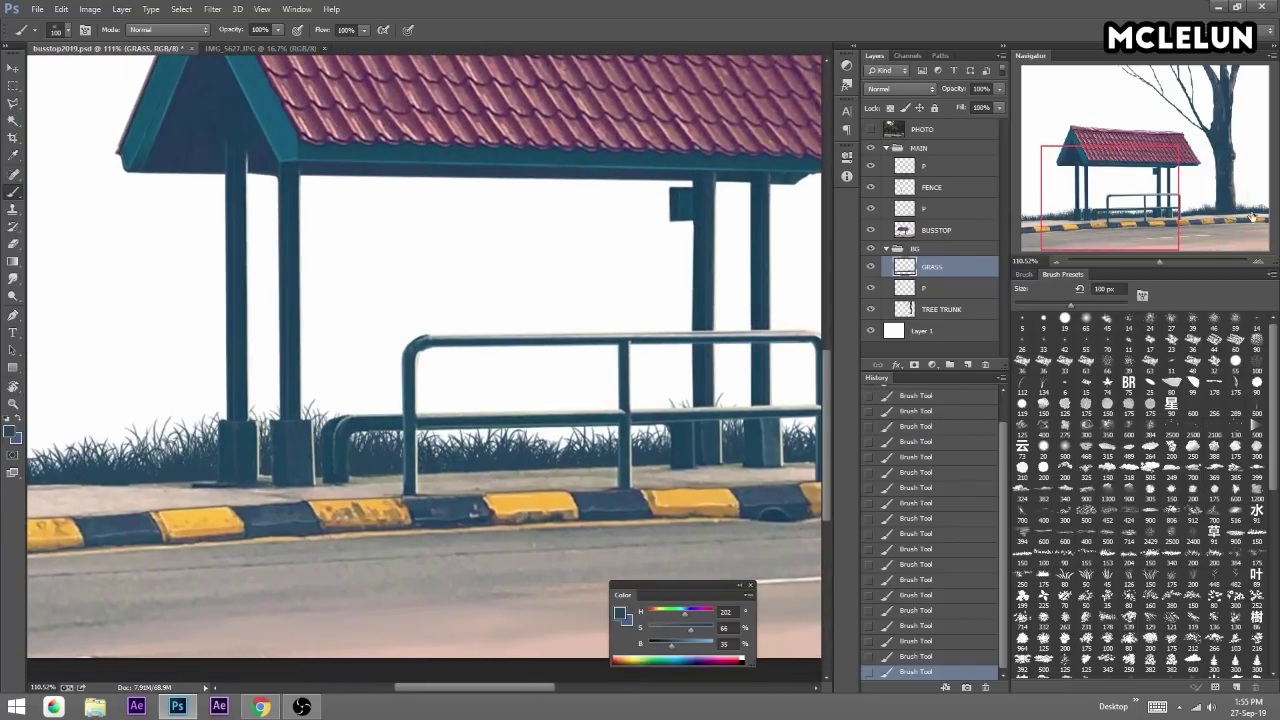
drag(413, 337, 605, 312)
drag(100, 440, 270, 445)
click(357, 437)
Paint grass right of the fence near the tree with a larger grass brush at 100 px.
click(1231, 575)
key(bracketleft)
key(bracketleft)
key(bracketleft)
key(bracketleft)
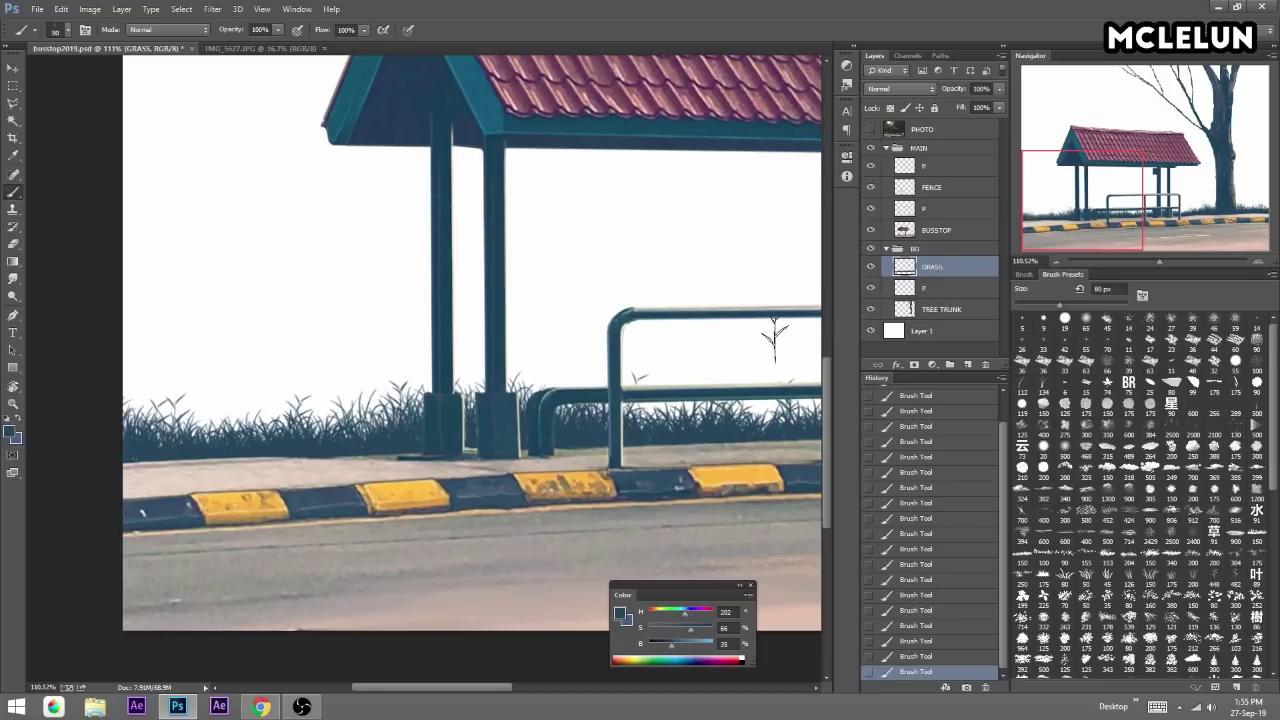
scroll(773, 340, right, 10)
drag(565, 390, 680, 368)
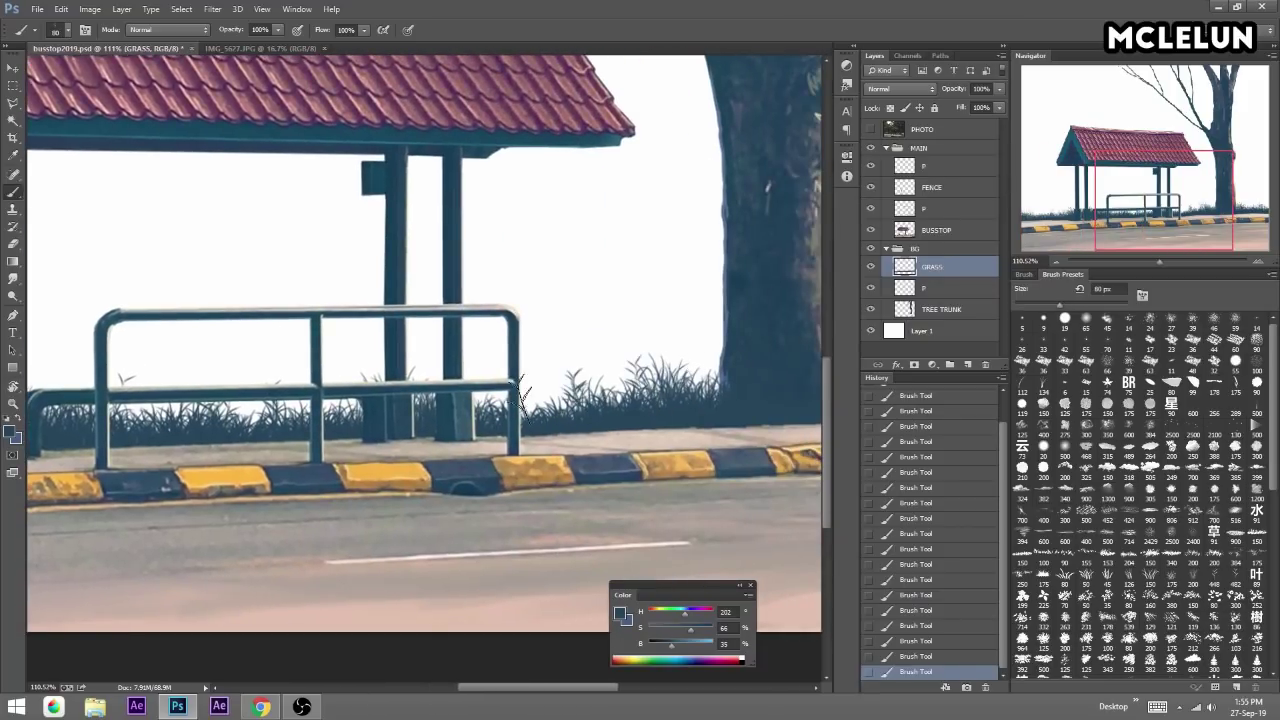
scroll(515, 390, right, 6)
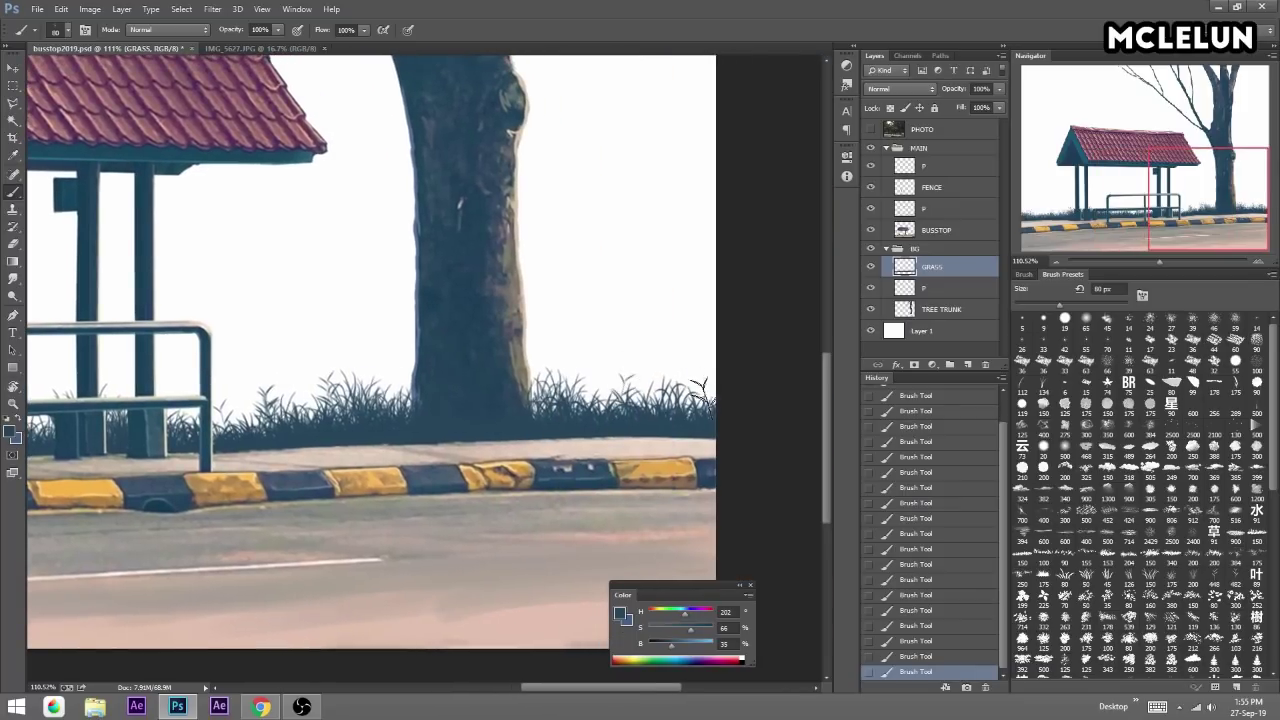
mouse_move(1158, 227)
mouse_down()
mouse_move(1099, 203)
mouse_move(1145, 157)
mouse_move(1142, 203)
mouse_up()
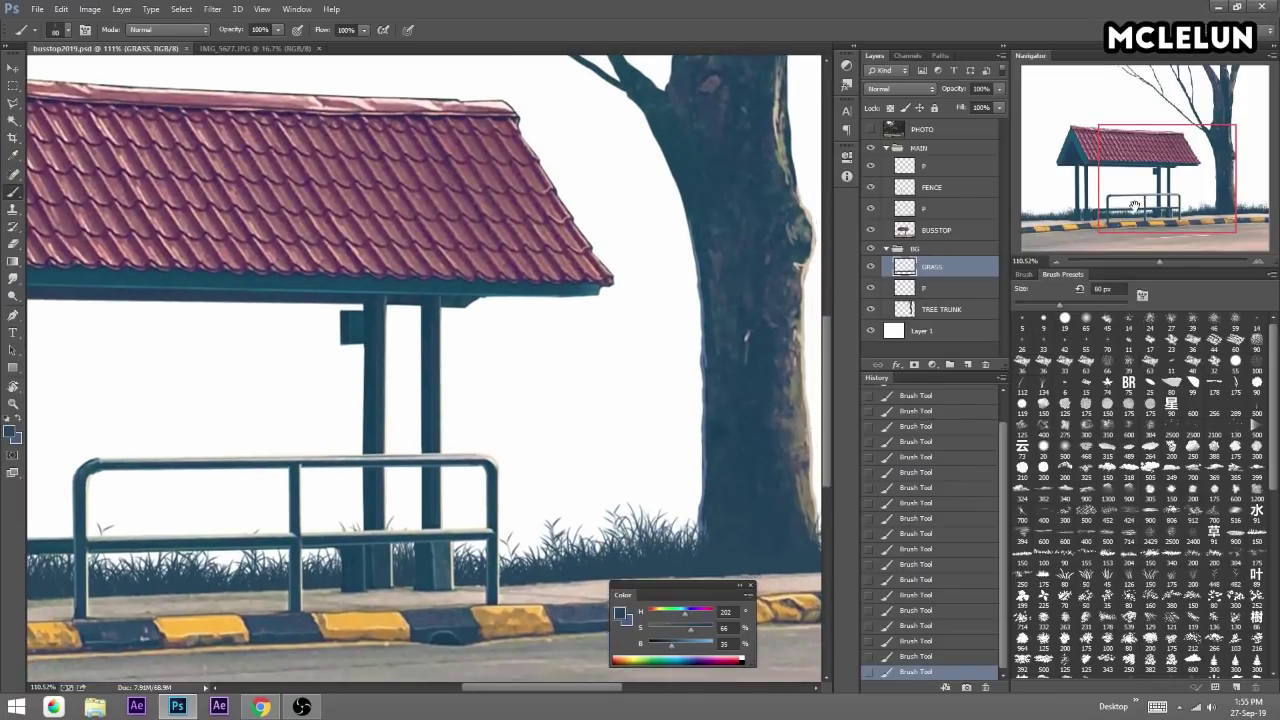
click(973, 308)
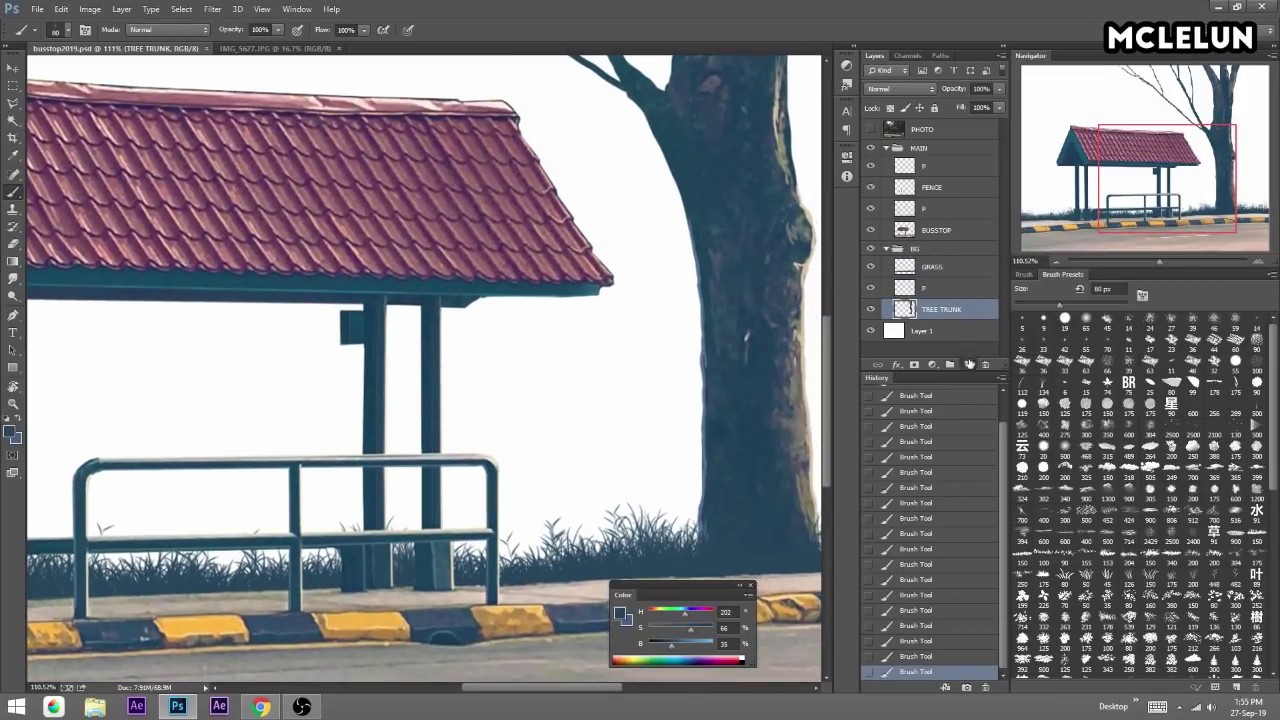
Add a new TREE LEAVES layer above TREE TRUNK.
click(969, 364)
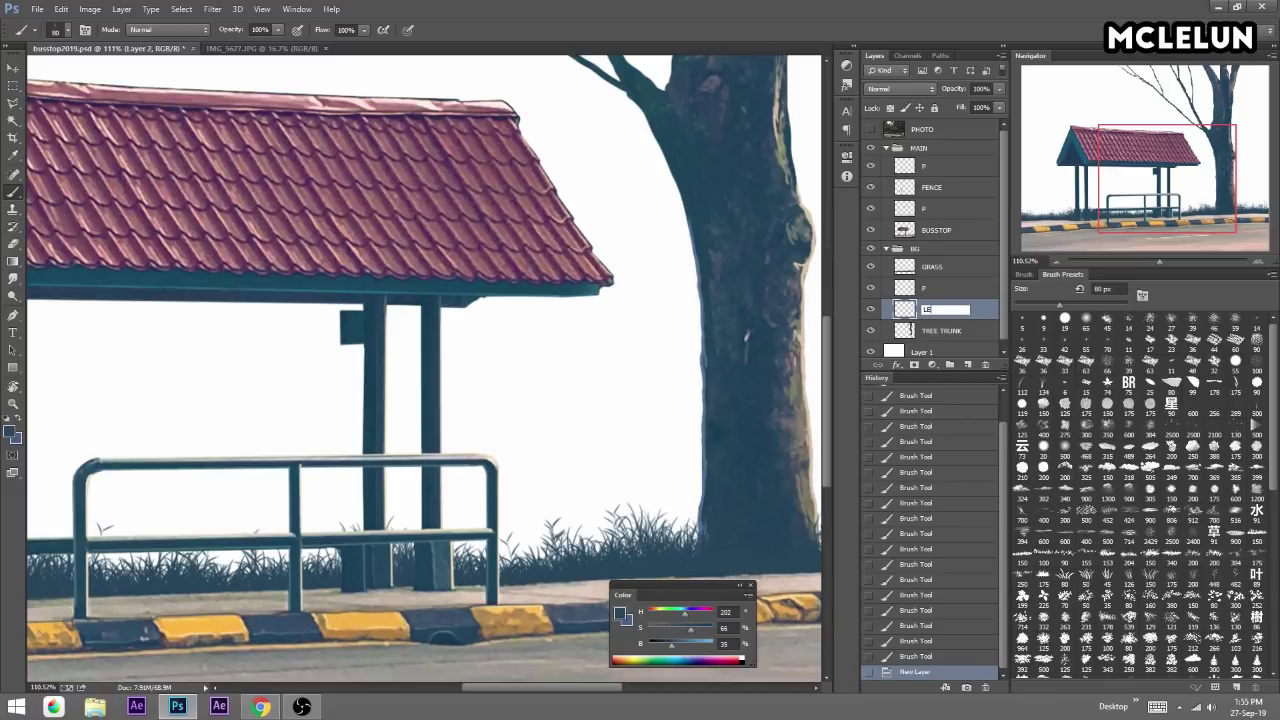
text(TREE LEAVES)
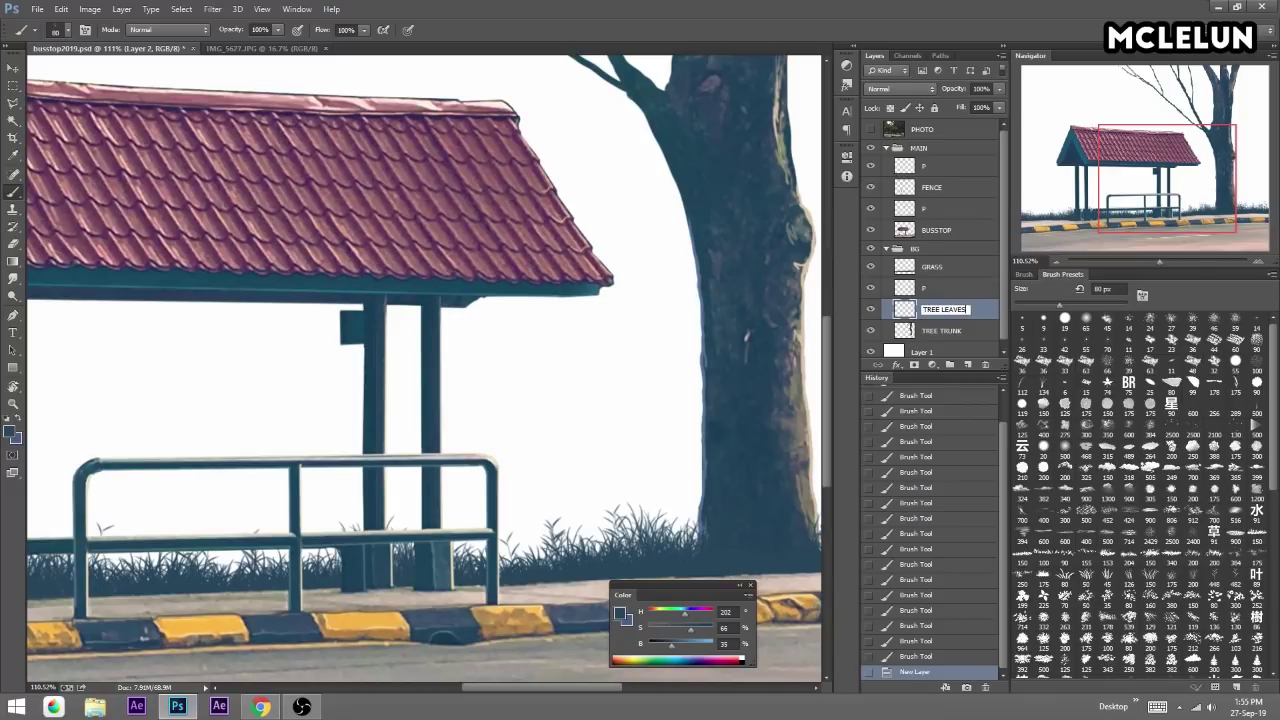
key(Return)
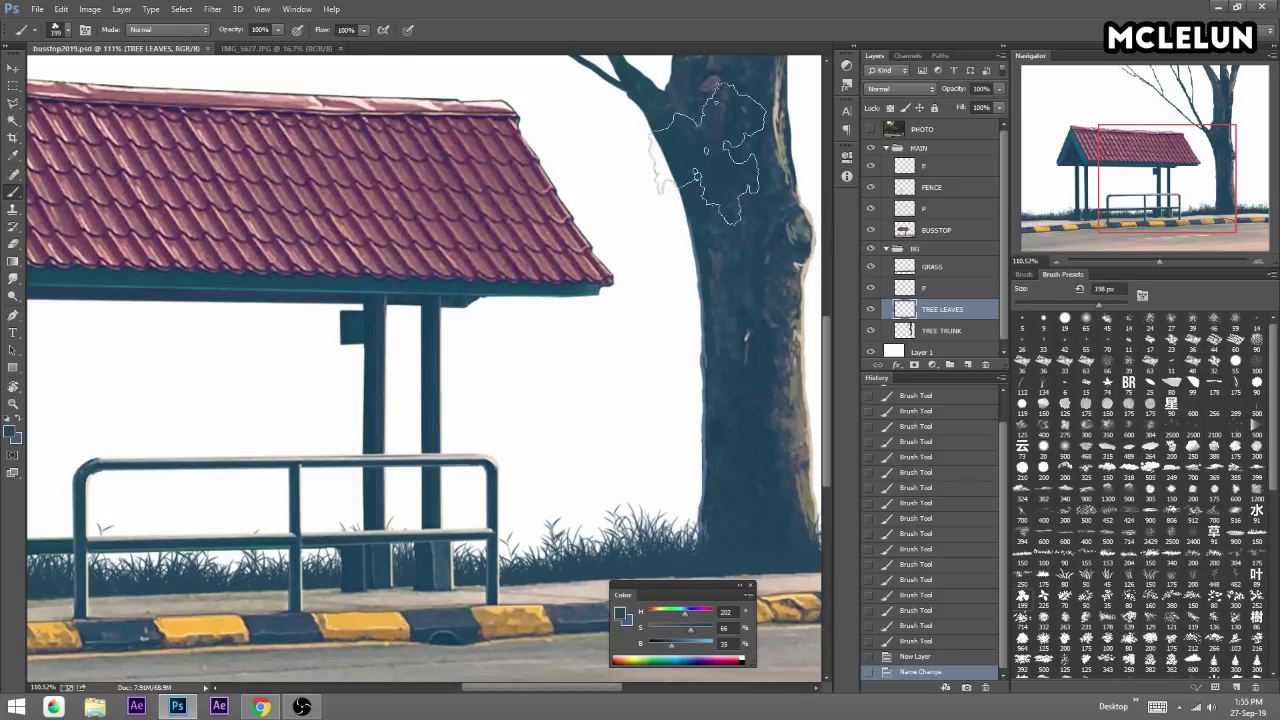
scroll(585, 200, up, 1)
scroll(600, 255, up, 5)
click(600, 255)
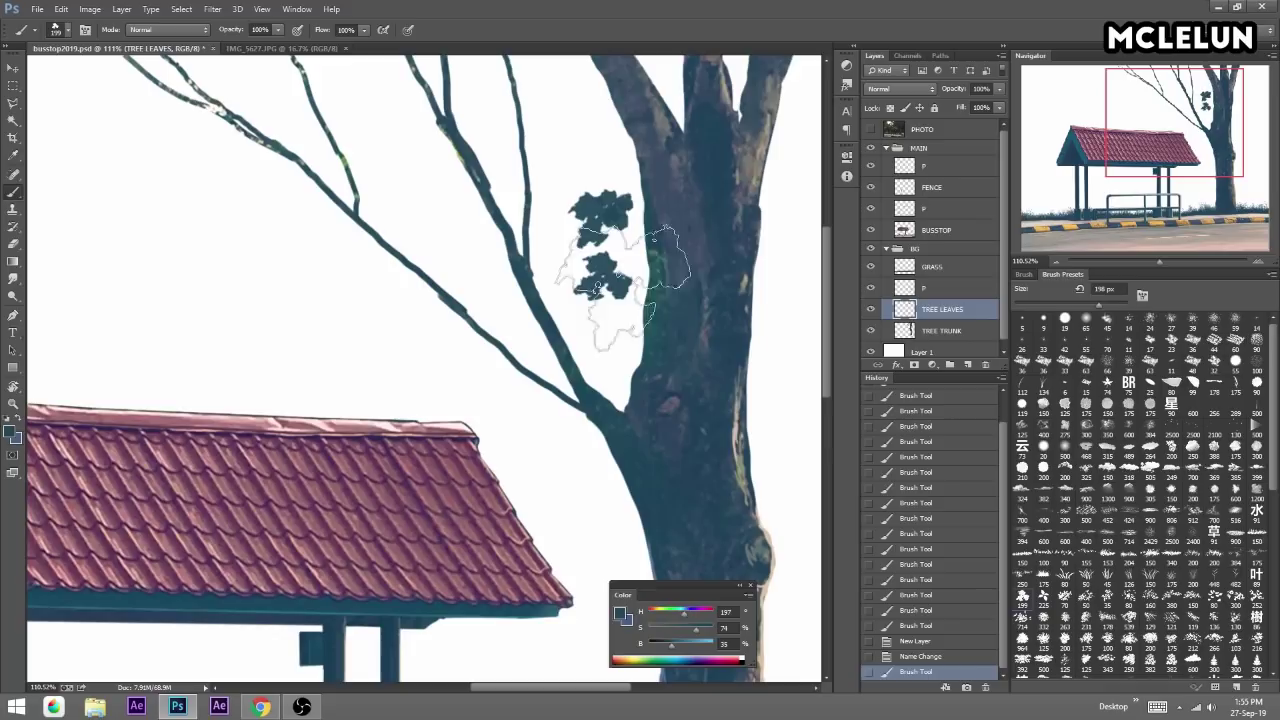
key(ctrl+z)
Turn on brush Scattering and paint leaf clusters across the upper branches, then smaller 70 px leaves.
drag(1165, 262, 1155, 262)
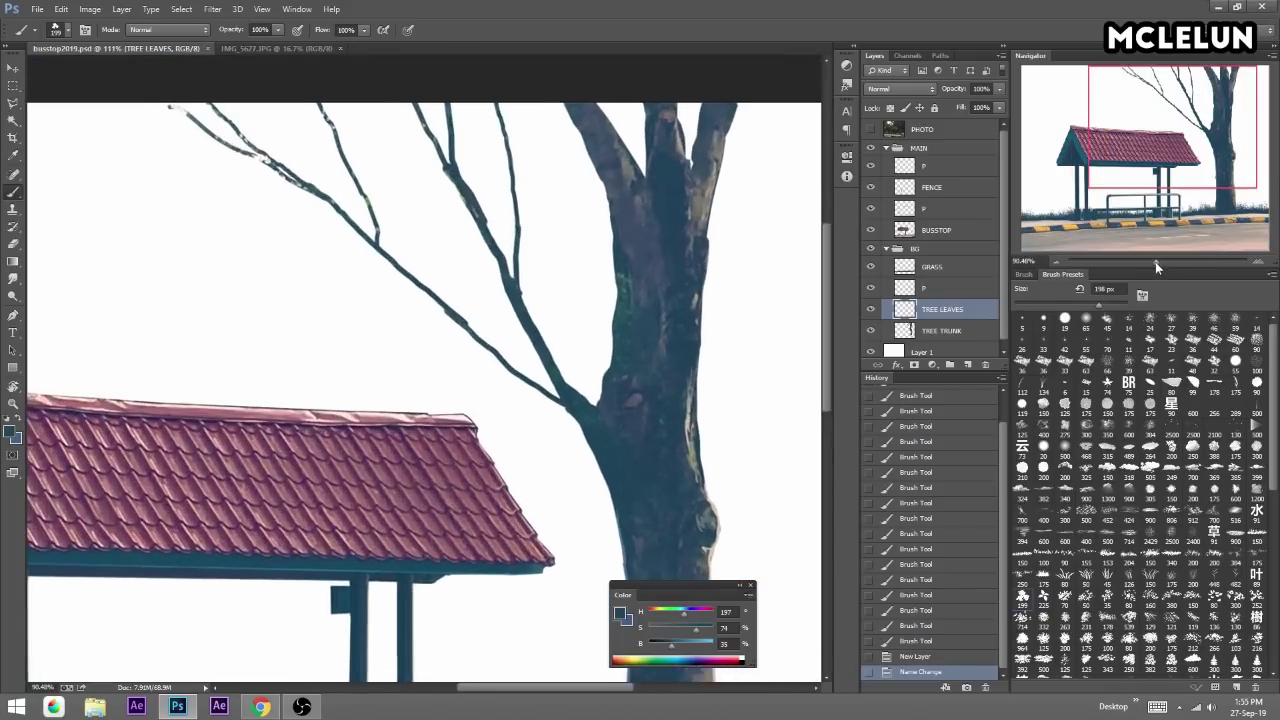
click(1026, 274)
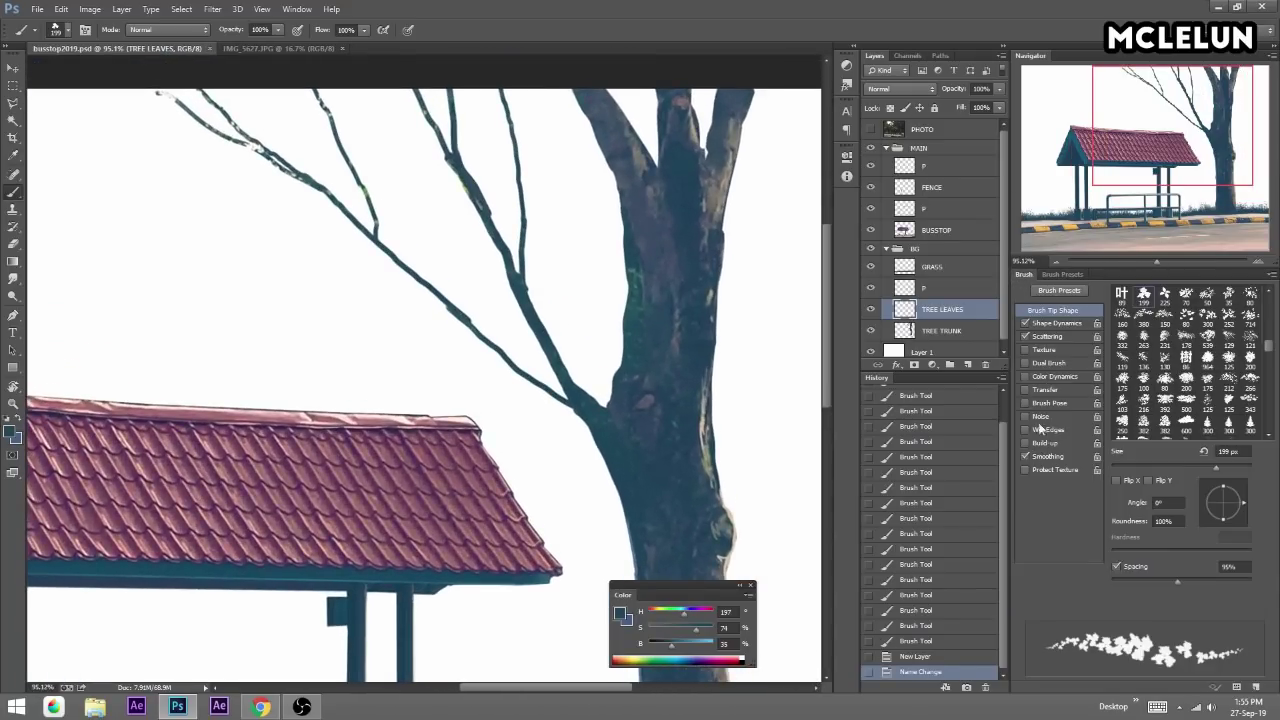
click(1026, 337)
drag(580, 250, 450, 255)
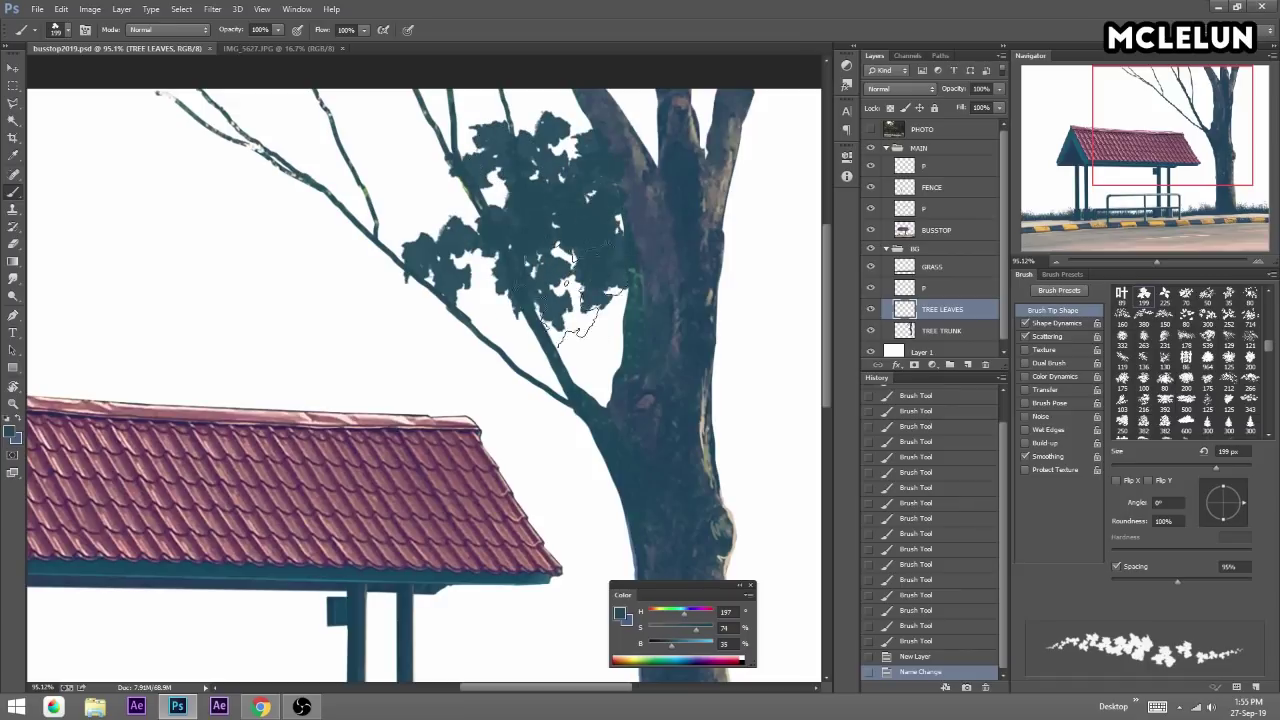
mouse_move(675, 180)
mouse_down()
mouse_move(690, 210)
mouse_move(580, 200)
mouse_up()
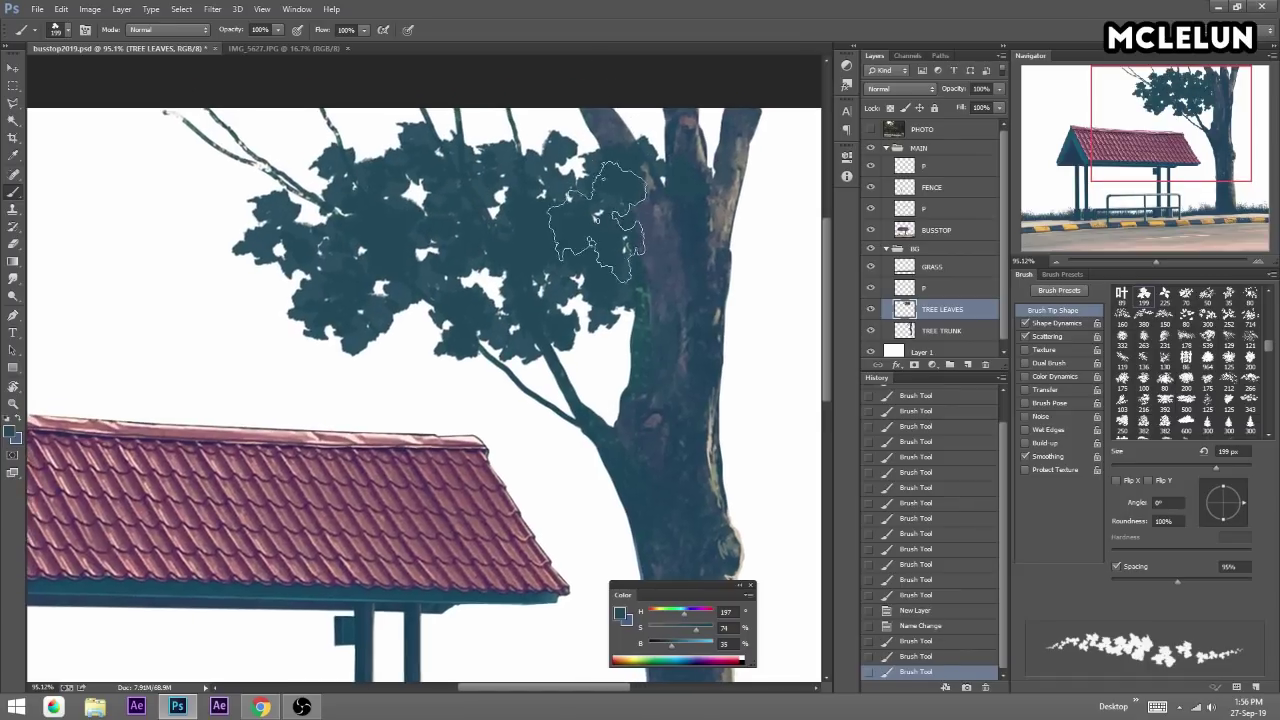
key(bracketleft)
key(bracketleft)
key(bracketleft)
drag(315, 200, 250, 225)
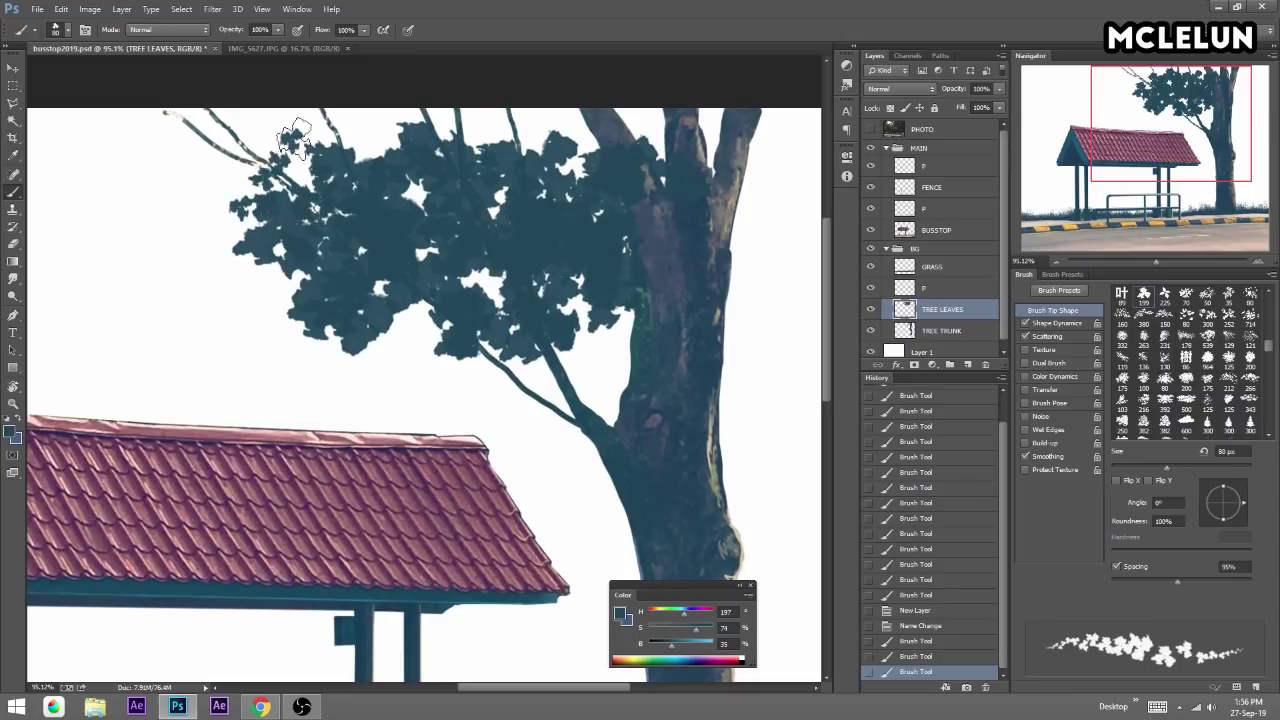
Switch to a leaf-shaped preset and cover the blocky patch at the canopy top.
click(1070, 274)
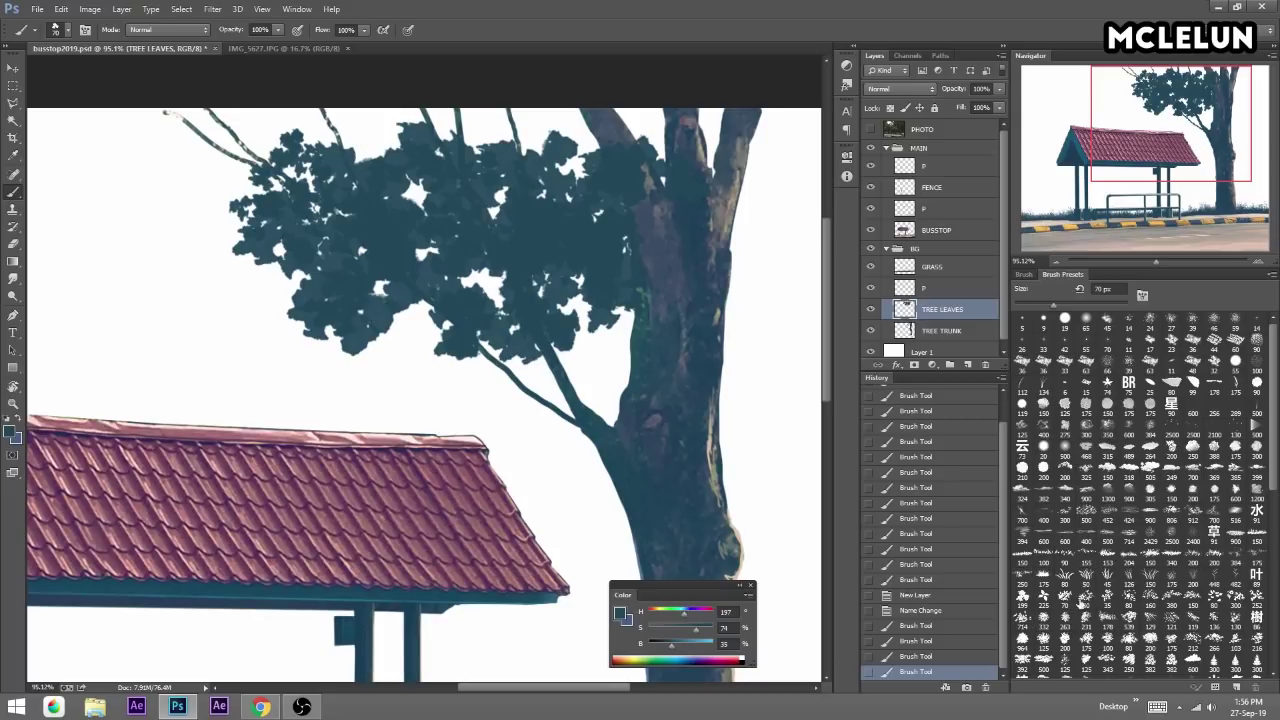
click(1256, 574)
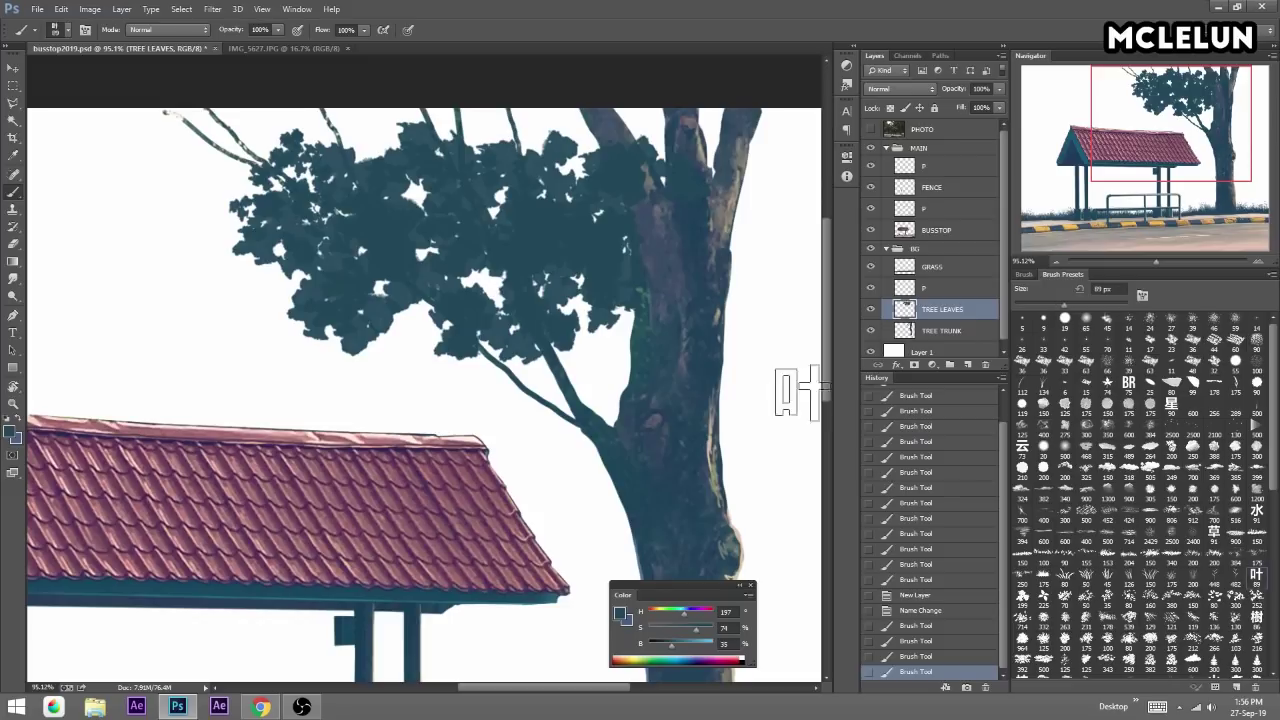
click(606, 150)
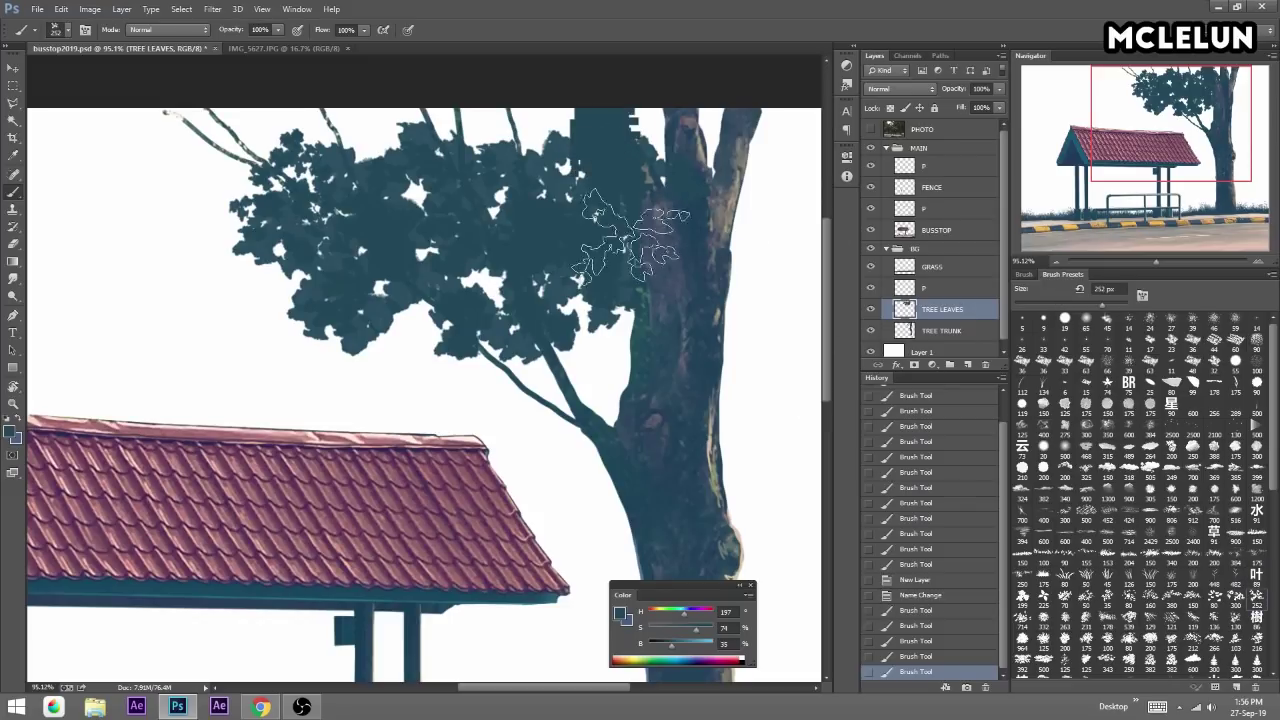
mouse_move(600, 118)
mouse_down()
mouse_move(630, 160)
mouse_move(700, 120)
mouse_up()
key(bracketleft)
key(bracketleft)
key(bracketleft)
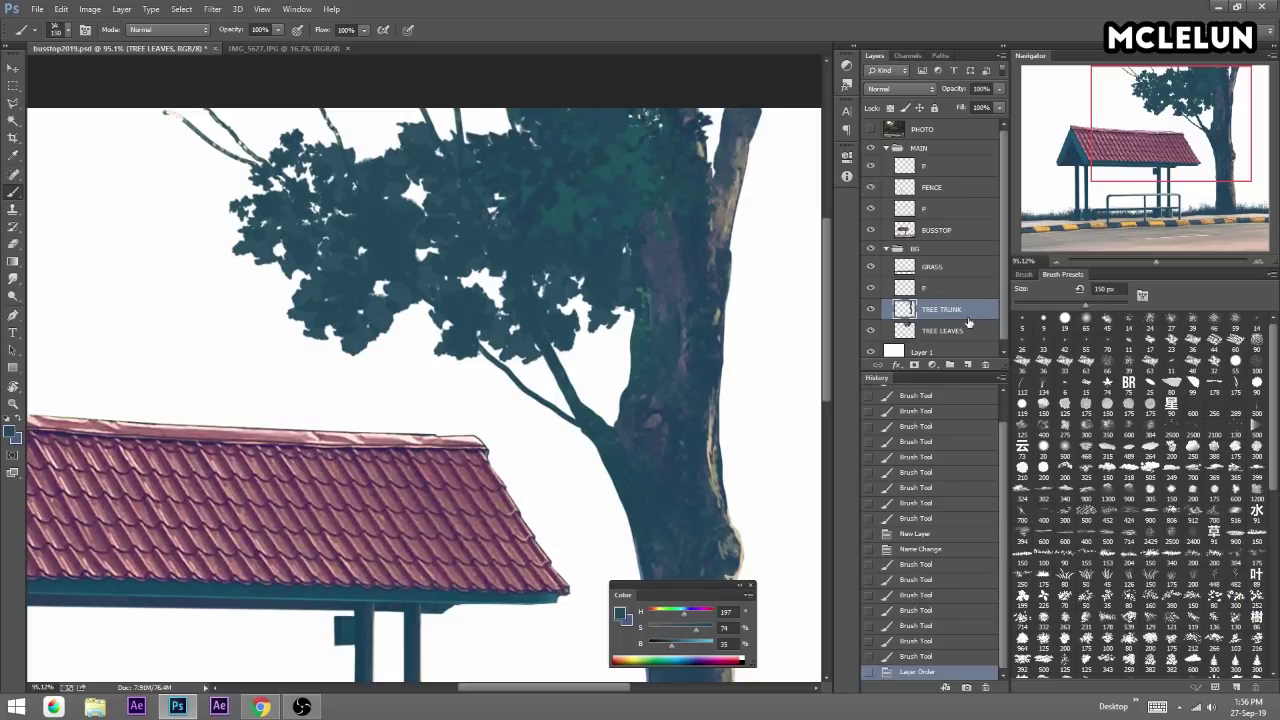
Move the leaves layer below the trunk as TREE LEAVES B and paint the upper-left canopy.
drag(945, 310, 958, 335)
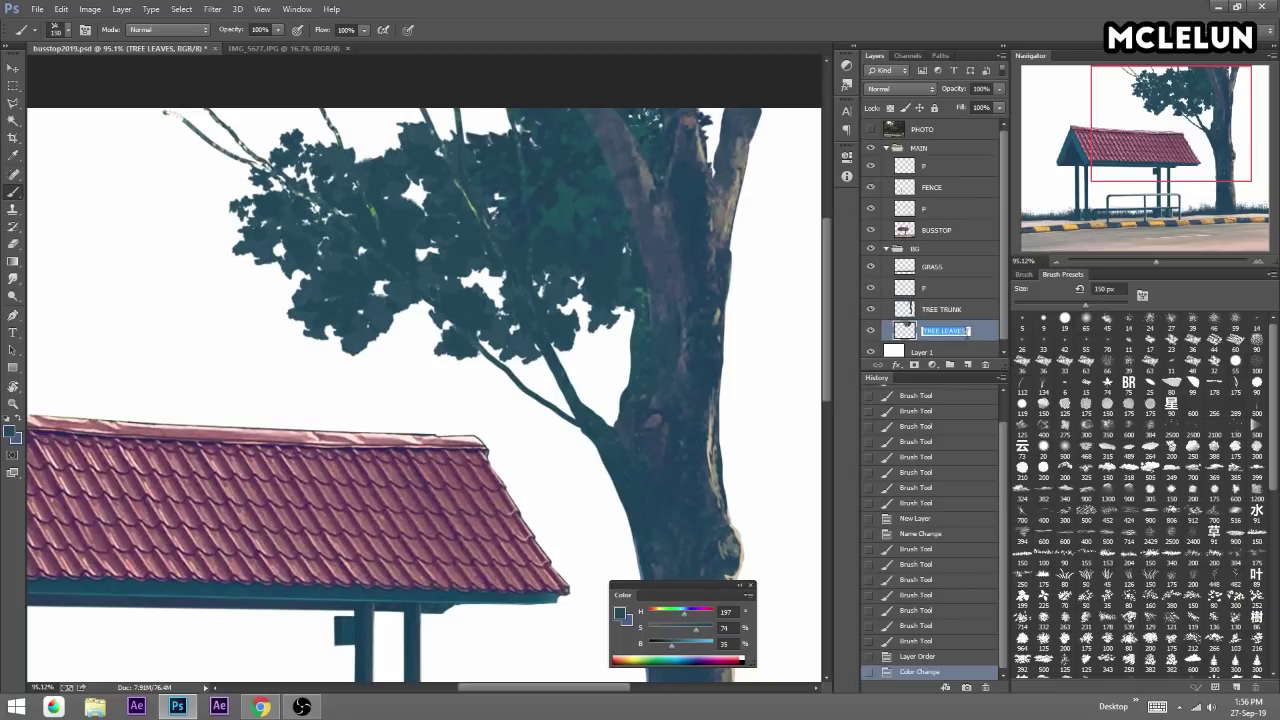
text(I)
text(B)
key(Return)
mouse_move(470, 120)
mouse_down()
mouse_move(260, 150)
mouse_move(742, 300)
mouse_move(775, 140)
mouse_move(745, 130)
mouse_move(522, 405)
mouse_move(700, 243)
mouse_up()
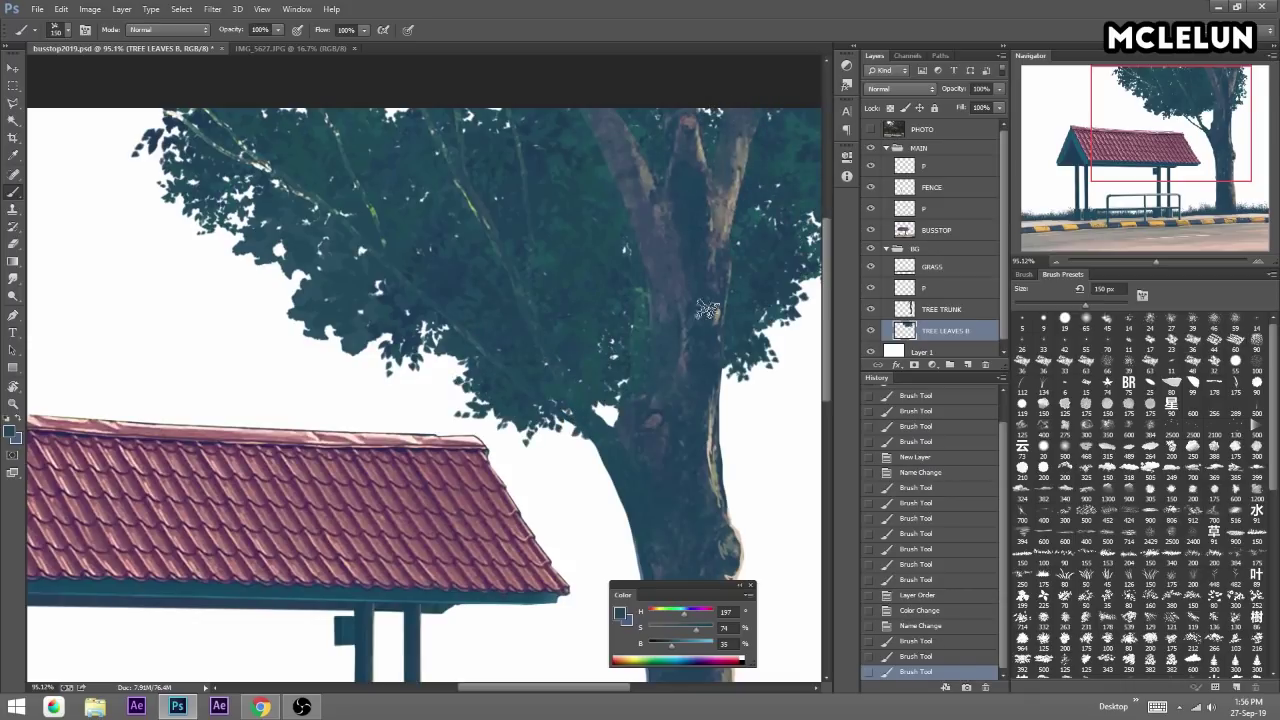
drag(720, 320, 790, 380)
Fill out the right and left canopy edges with more leaves.
mouse_move(806, 277)
mouse_down()
mouse_move(718, 265)
mouse_move(805, 300)
mouse_up()
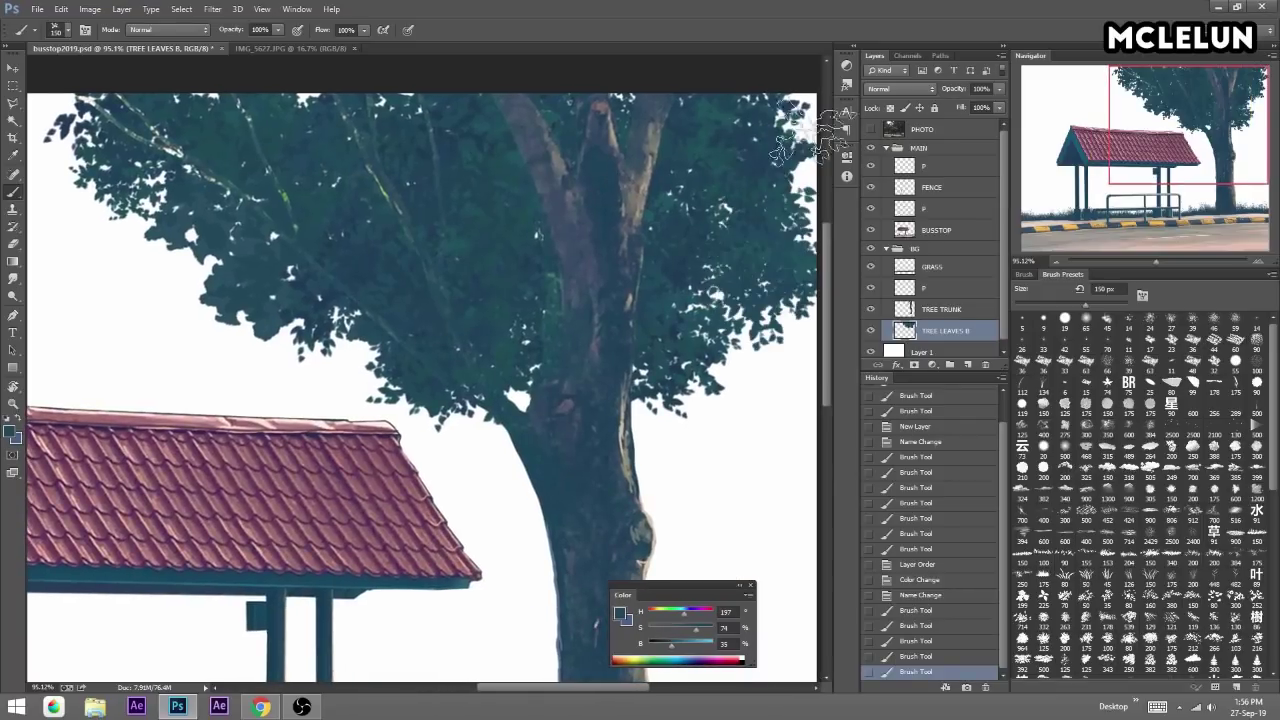
mouse_move(810, 140)
mouse_down()
mouse_move(795, 212)
mouse_move(810, 150)
mouse_up()
drag(750, 290, 850, 340)
mouse_move(360, 362)
mouse_down()
mouse_move(250, 320)
mouse_move(200, 250)
mouse_up()
key(e)
key(b)
key(e)
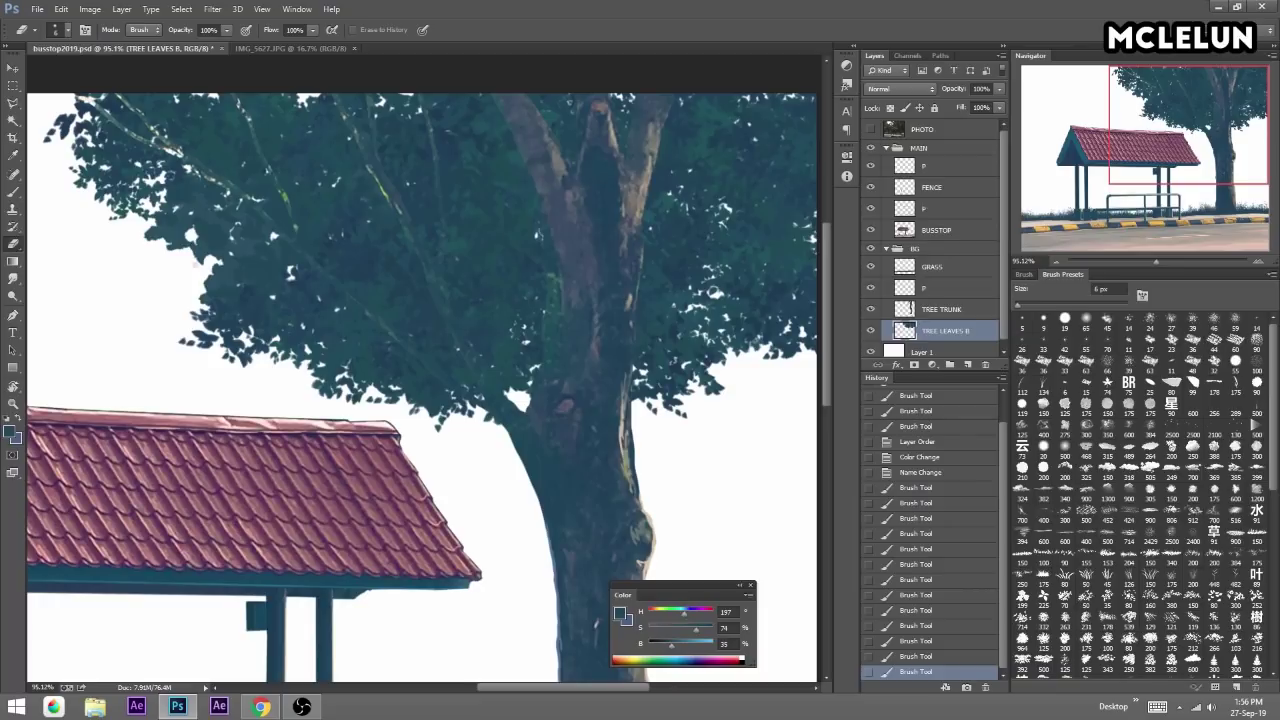
Erase a chunk of the left canopy and repaint leaves to fill its gaps.
mouse_move(176, 248)
mouse_down()
mouse_move(205, 255)
mouse_move(263, 229)
mouse_move(210, 165)
mouse_move(330, 260)
mouse_up()
key(b)
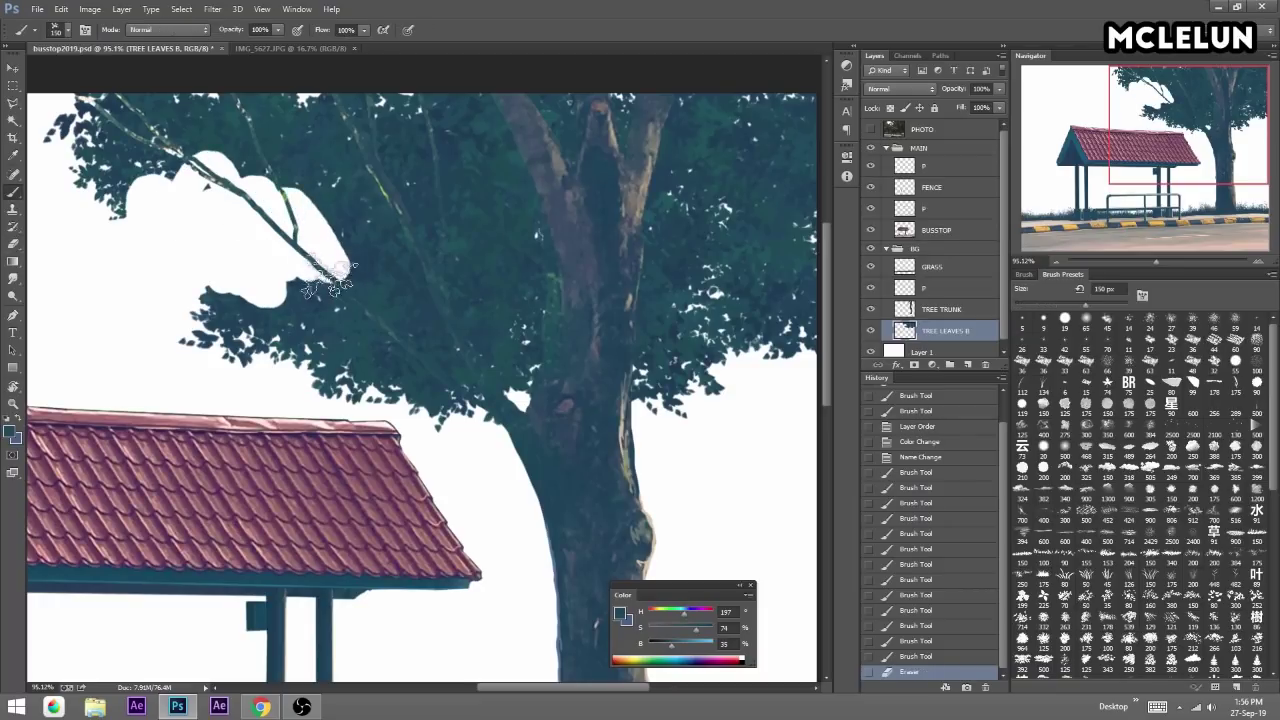
mouse_move(212, 197)
mouse_down()
mouse_move(313, 282)
mouse_move(200, 300)
mouse_move(320, 236)
mouse_up()
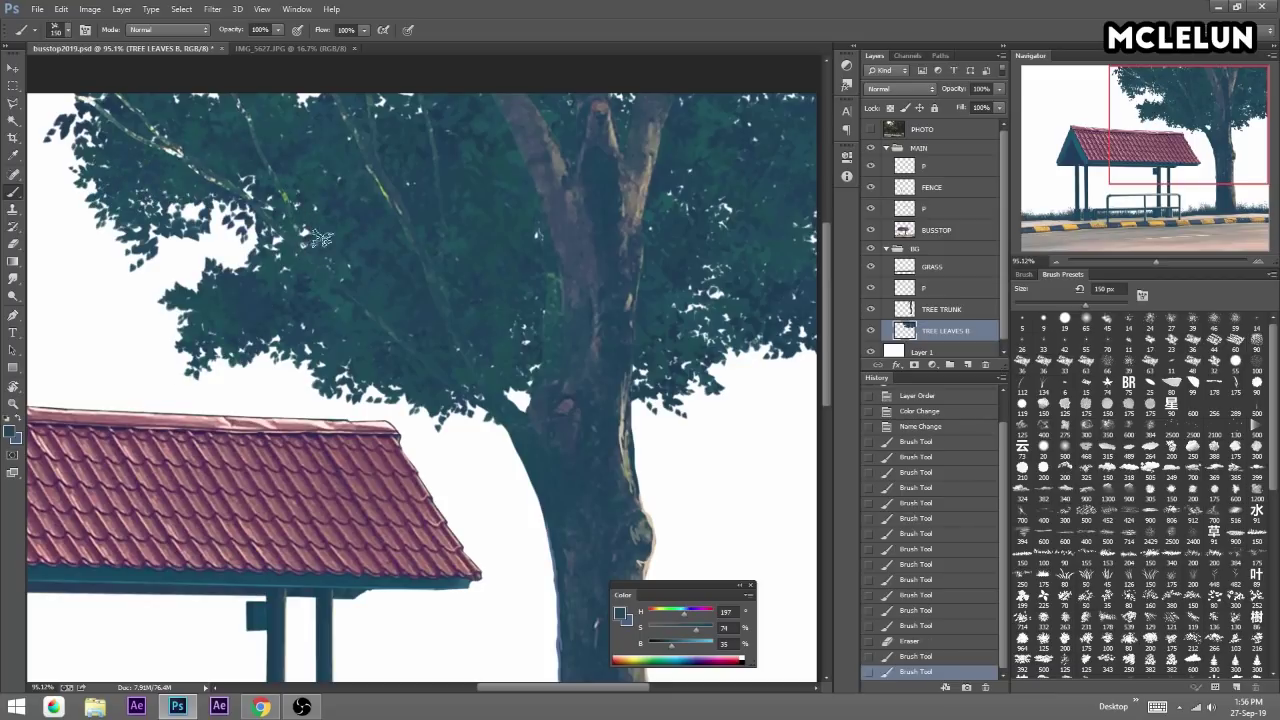
drag(300, 350, 360, 410)
drag(274, 226, 210, 250)
drag(250, 180, 230, 205)
Paint leaves along the lower and upper-left canopy edges, then add a layer above TREE TRUNK.
mouse_move(765, 397)
mouse_down()
mouse_move(800, 340)
mouse_move(620, 410)
mouse_up()
drag(700, 430, 440, 425)
mouse_move(640, 420)
mouse_down()
mouse_move(700, 460)
mouse_move(800, 360)
mouse_up()
click(790, 210)
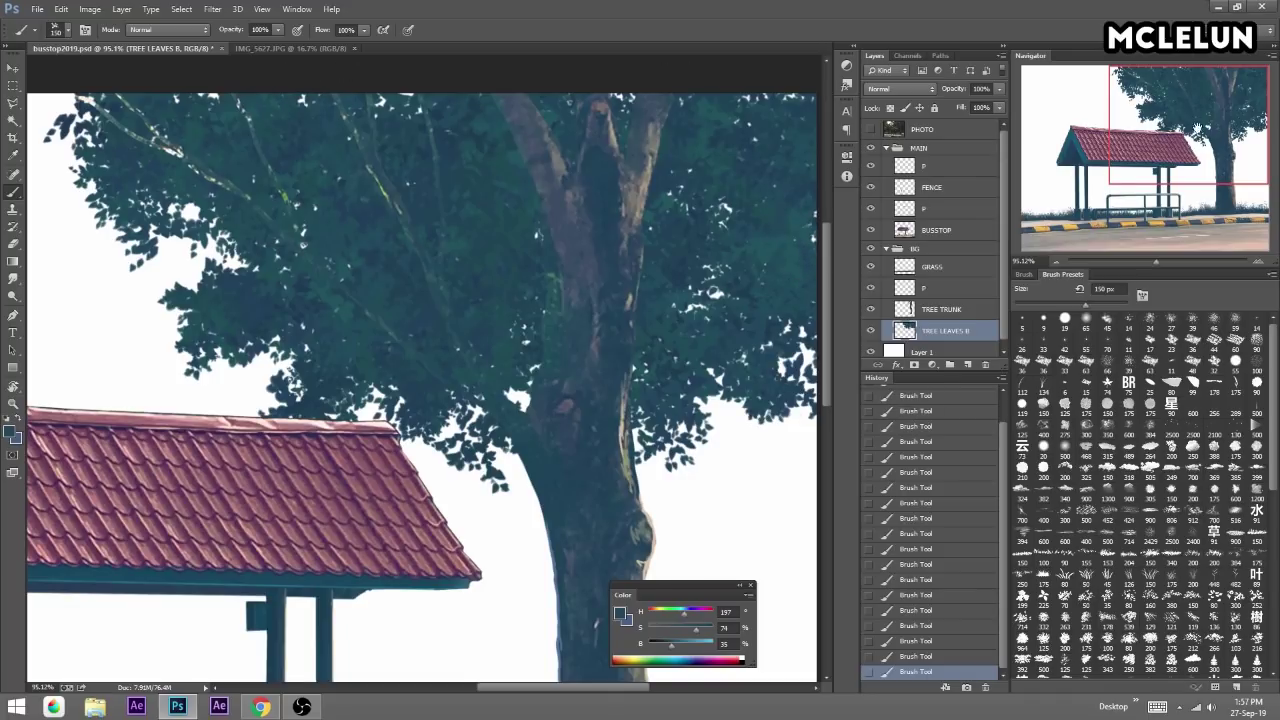
drag(1197, 128, 1197, 153)
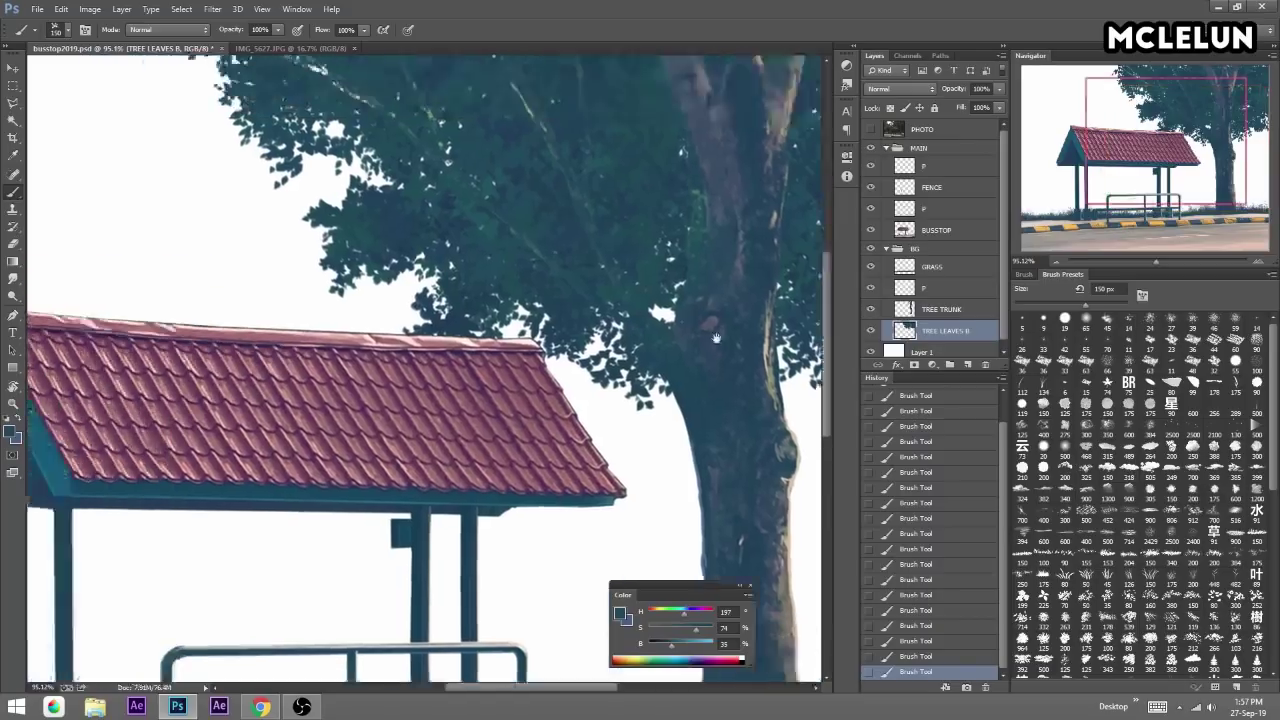
drag(601, 165, 573, 200)
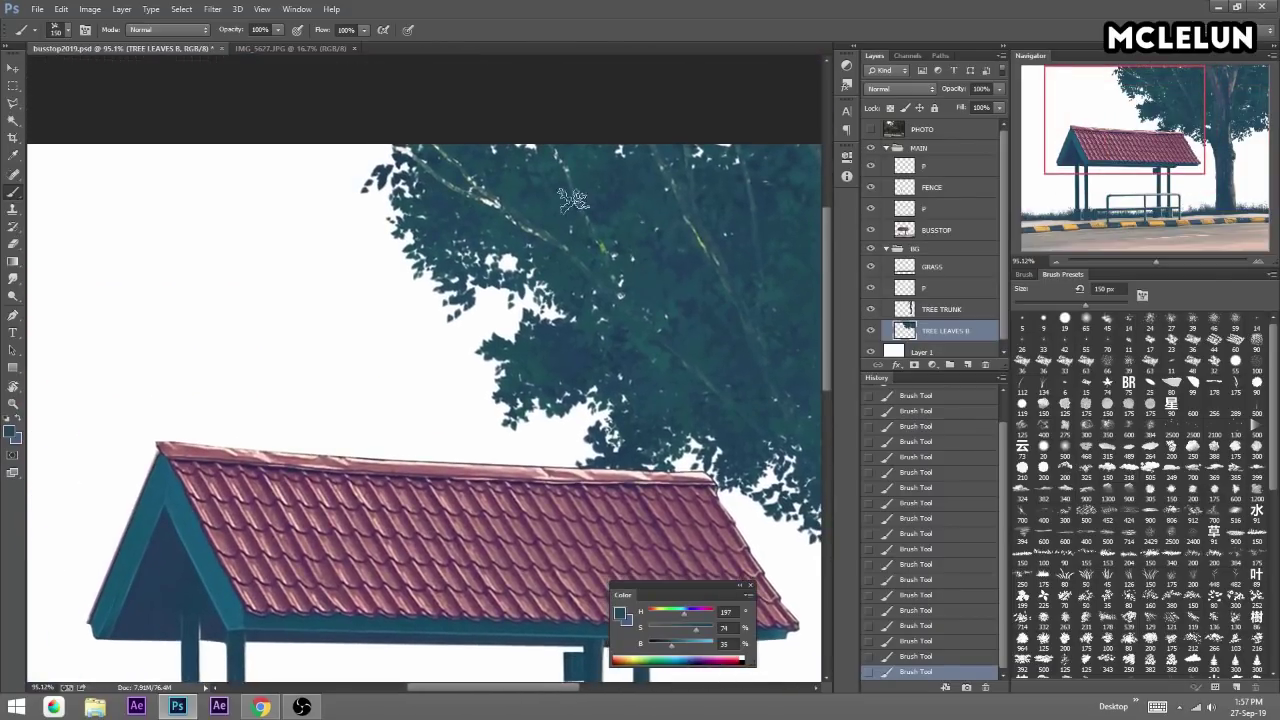
drag(405, 165, 383, 115)
mouse_move(749, 247)
mouse_down()
mouse_move(624, 207)
mouse_move(716, 117)
mouse_up()
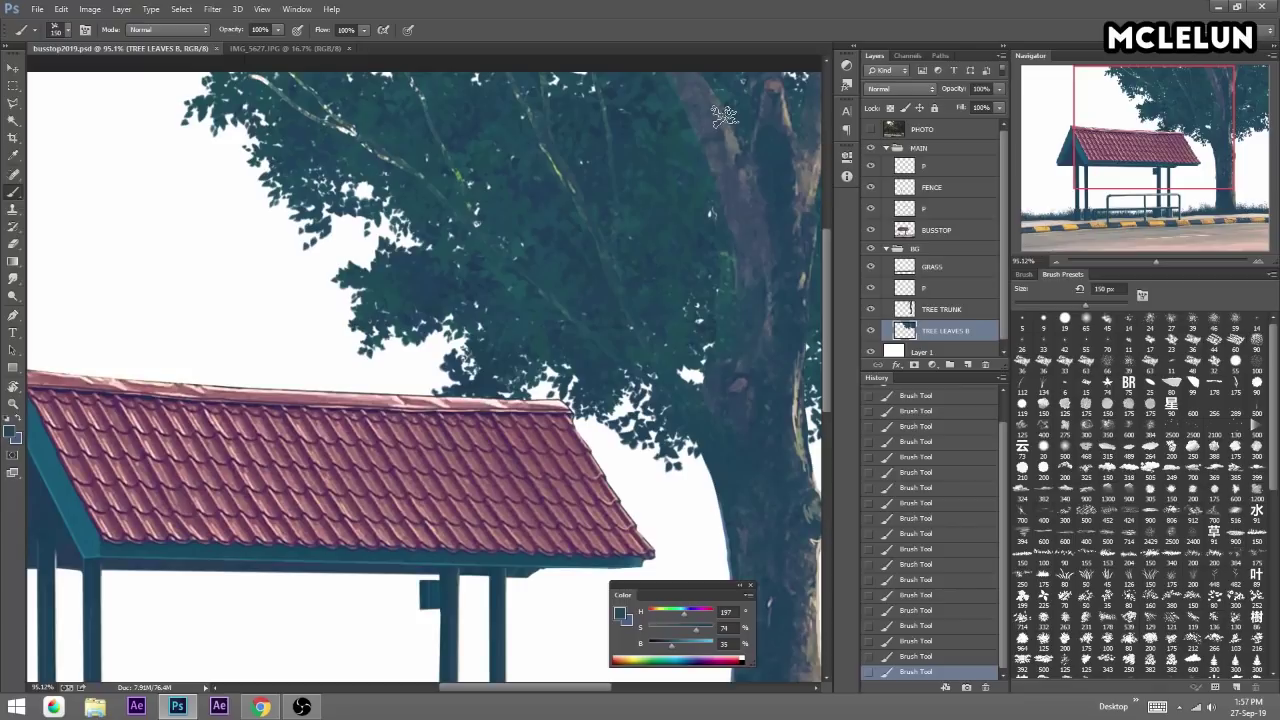
click(969, 310)
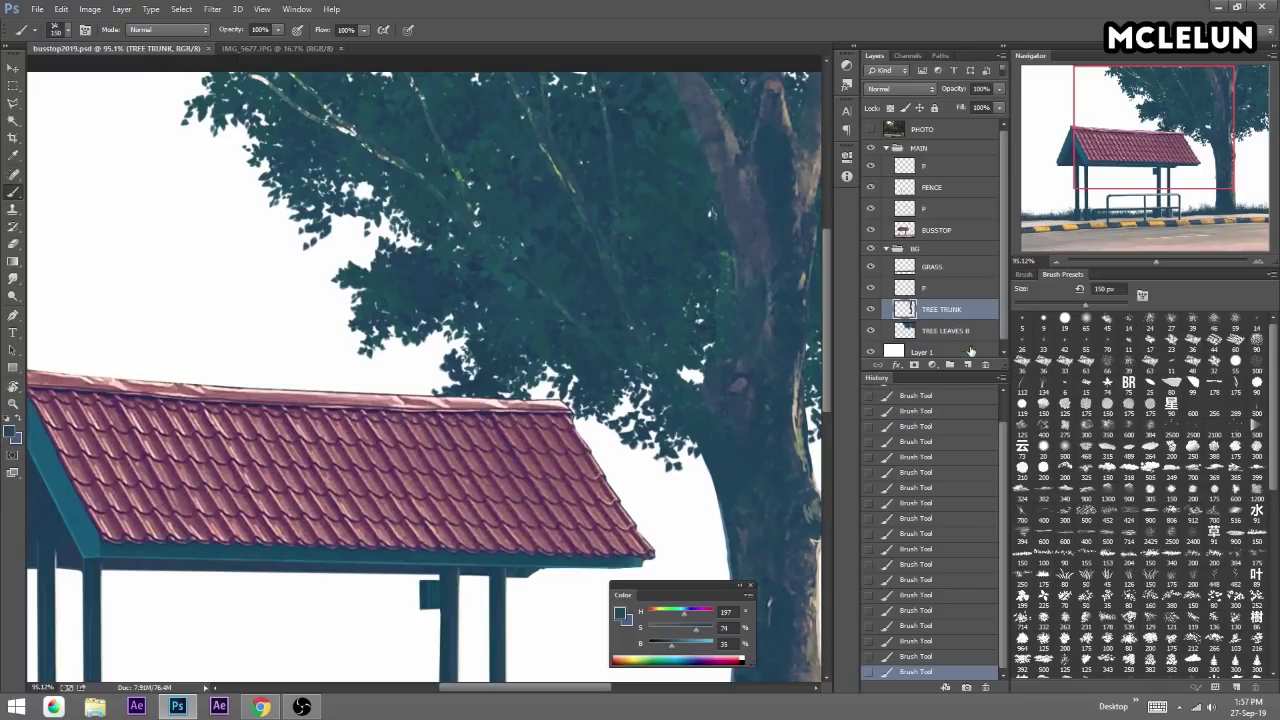
click(968, 365)
text(TREE LEAVES F)
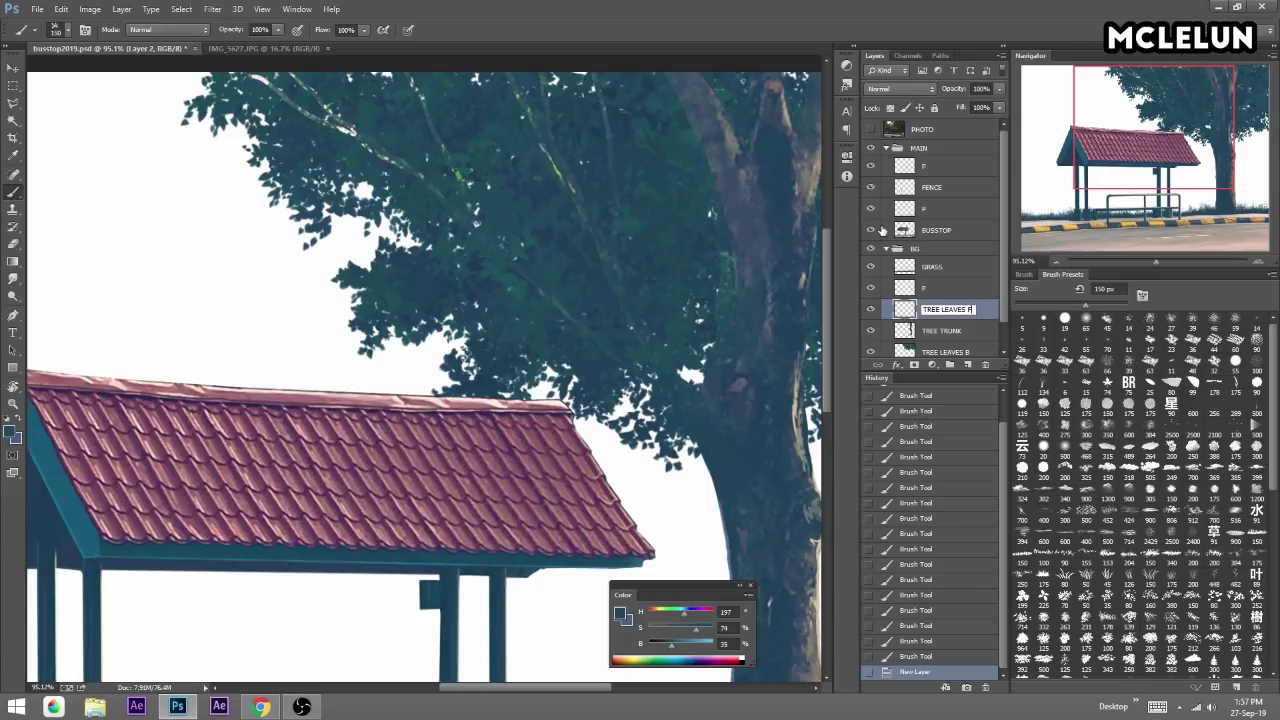
Name the layer TREE LEAVES F and try trial leaf dabs, undoing both.
key(Return)
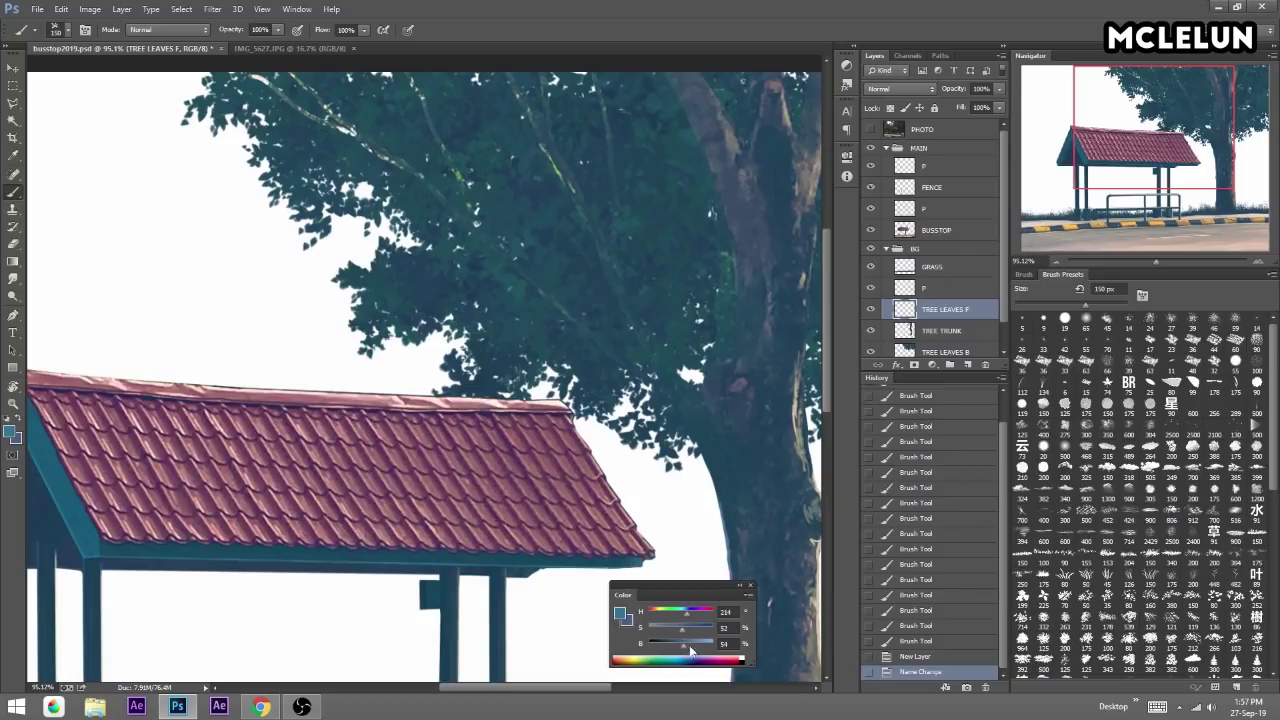
click(650, 334)
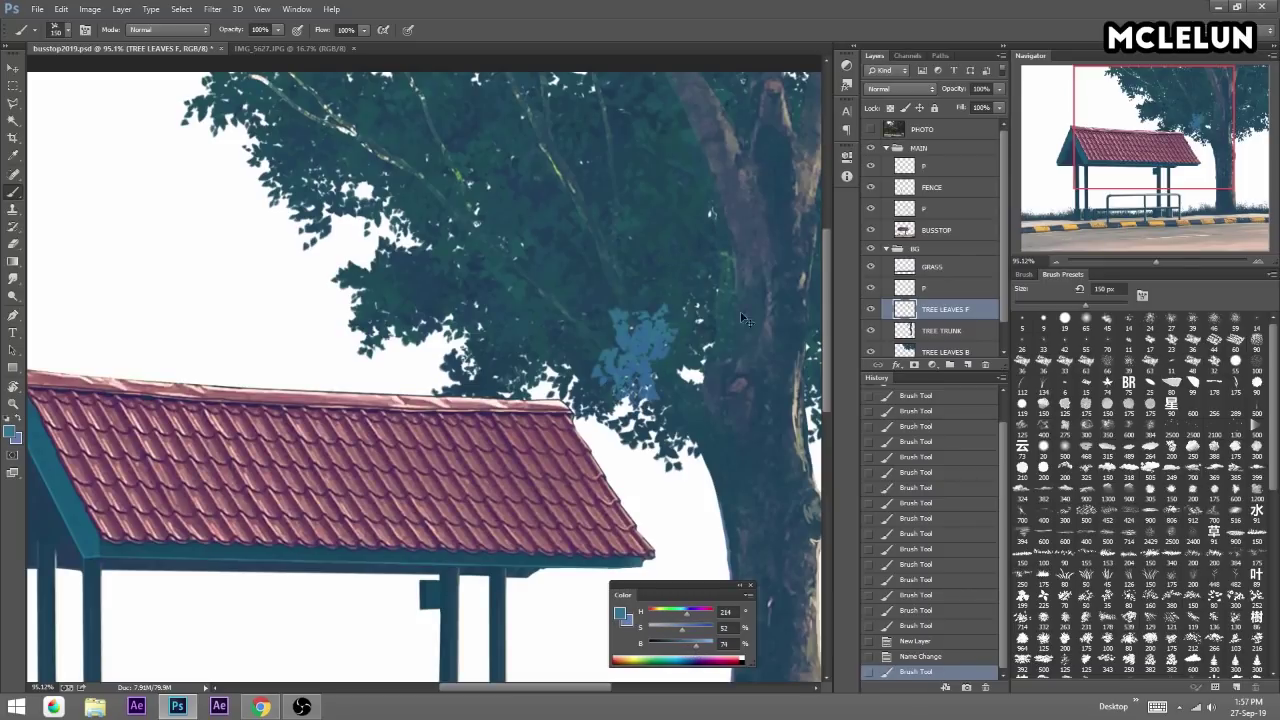
key(ctrl+z)
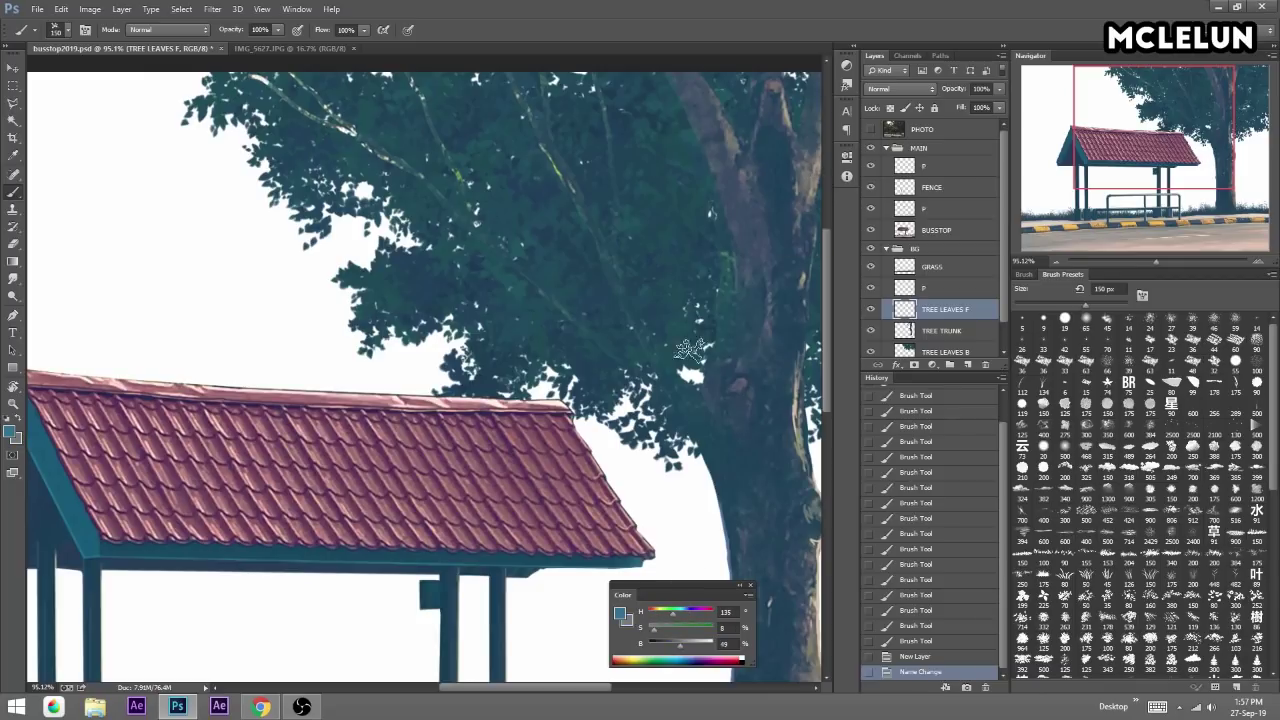
click(689, 350)
key(ctrl+z)
Paint a dark teal leaf stroke near the trunk.
alt+click(682, 316)
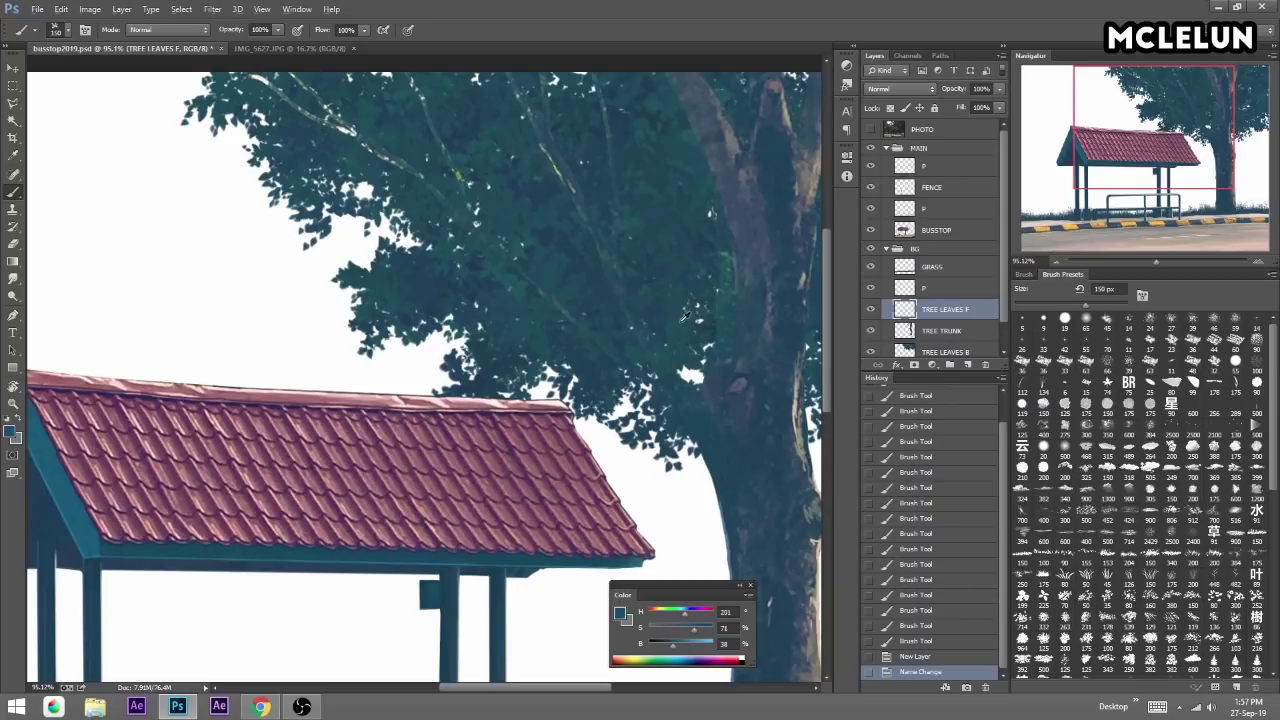
click(700, 370)
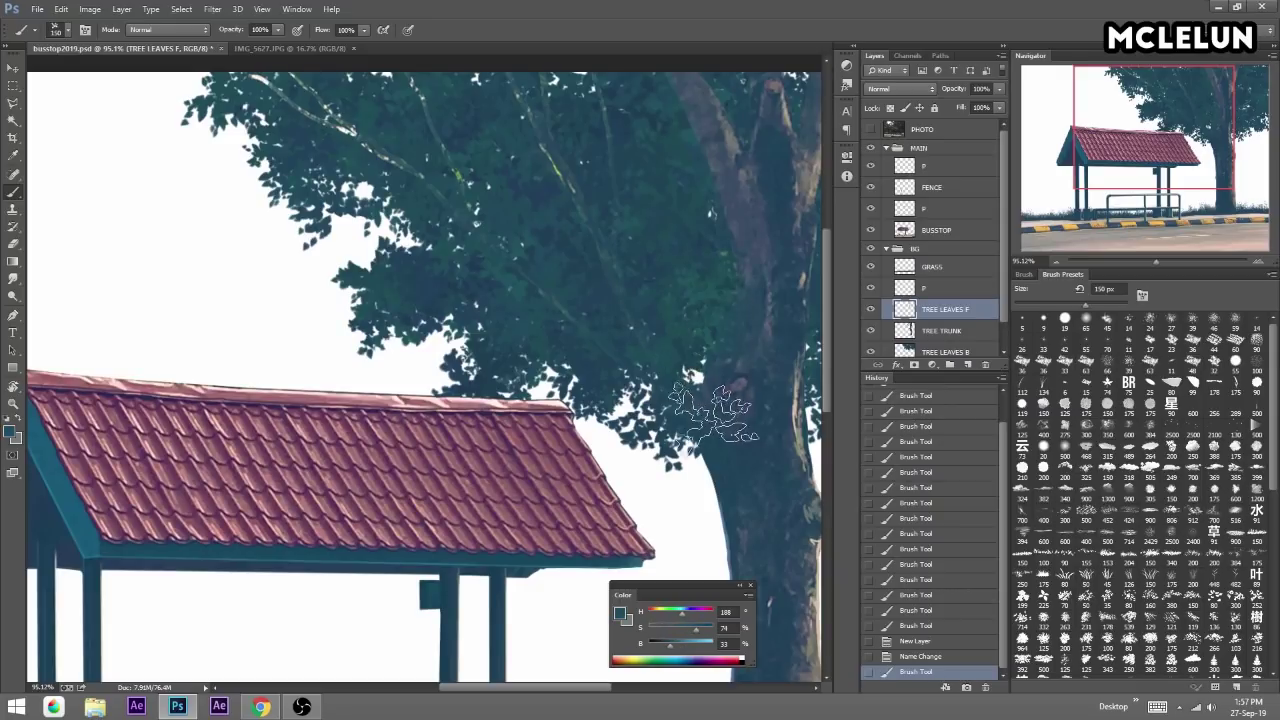
drag(722, 209, 612, 304)
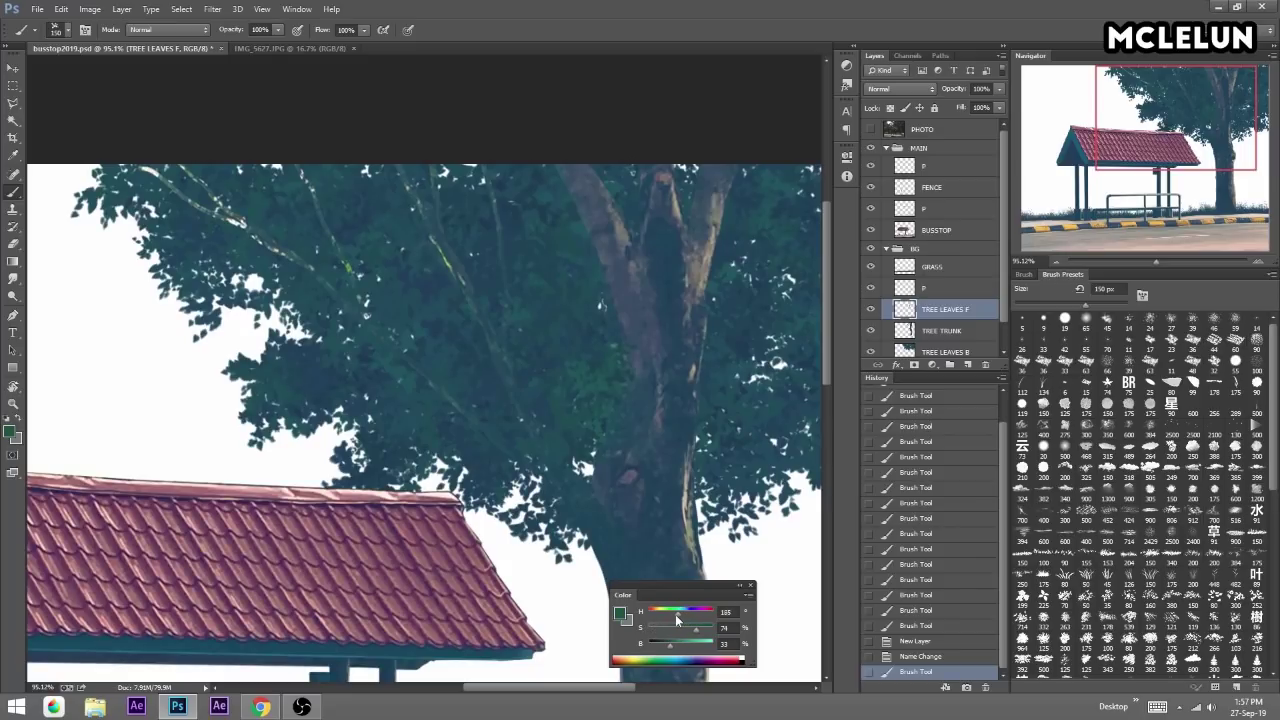
Paint muted grey-green leaf texture over the trunk's right side and across the canopy.
click(681, 617)
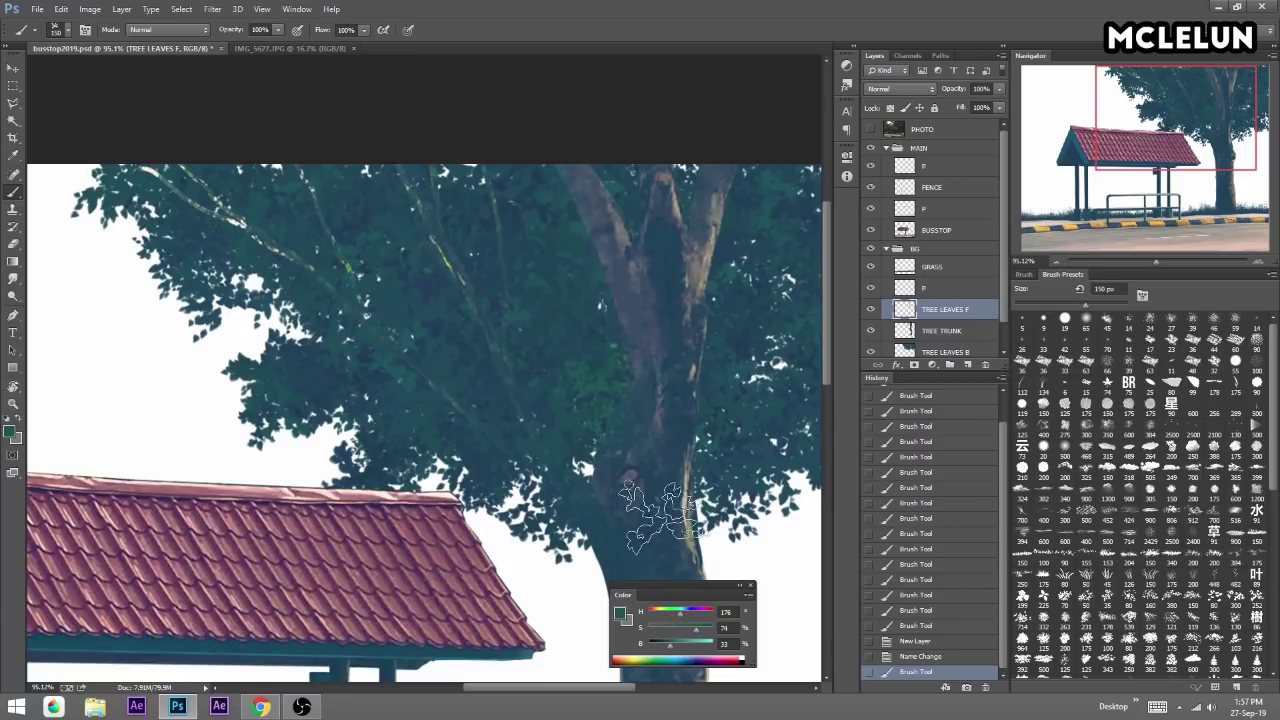
click(652, 628)
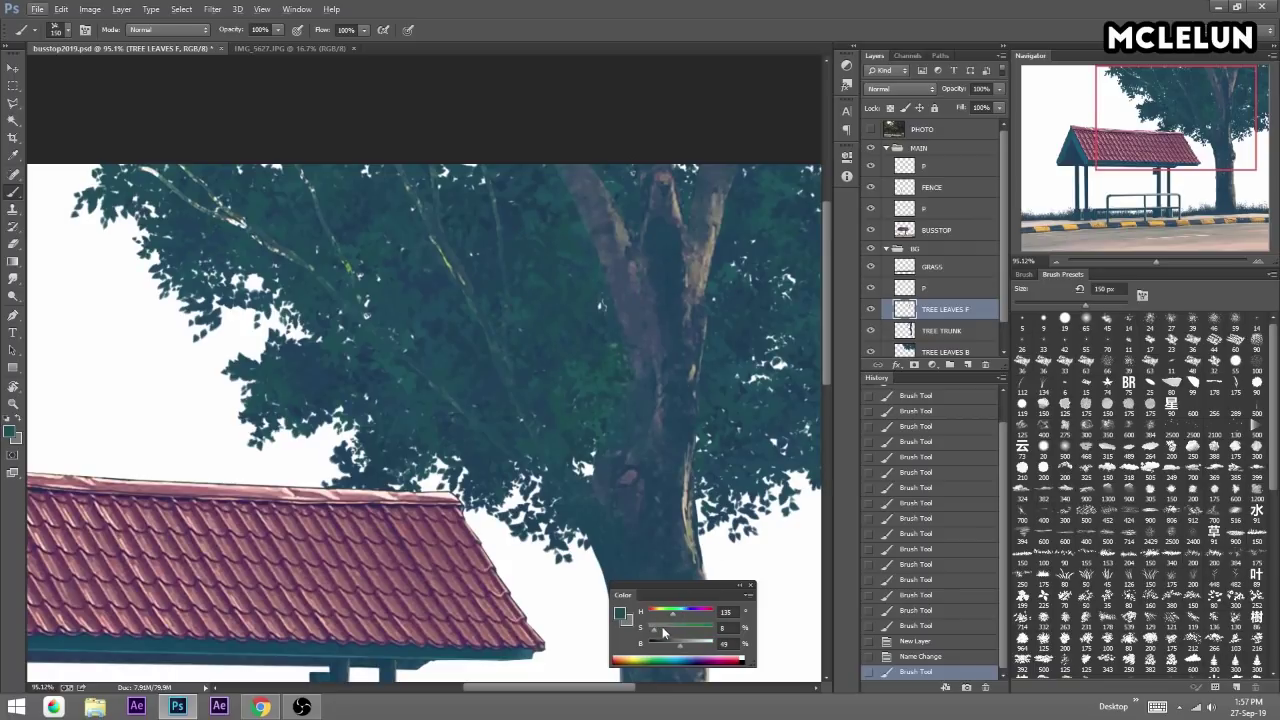
click(690, 423)
click(705, 280)
click(713, 222)
click(775, 225)
click(560, 330)
click(435, 225)
Add small leaf touches to the canopy, then shift the colour to a brighter teal-green.
click(418, 188)
click(245, 205)
click(397, 237)
click(684, 655)
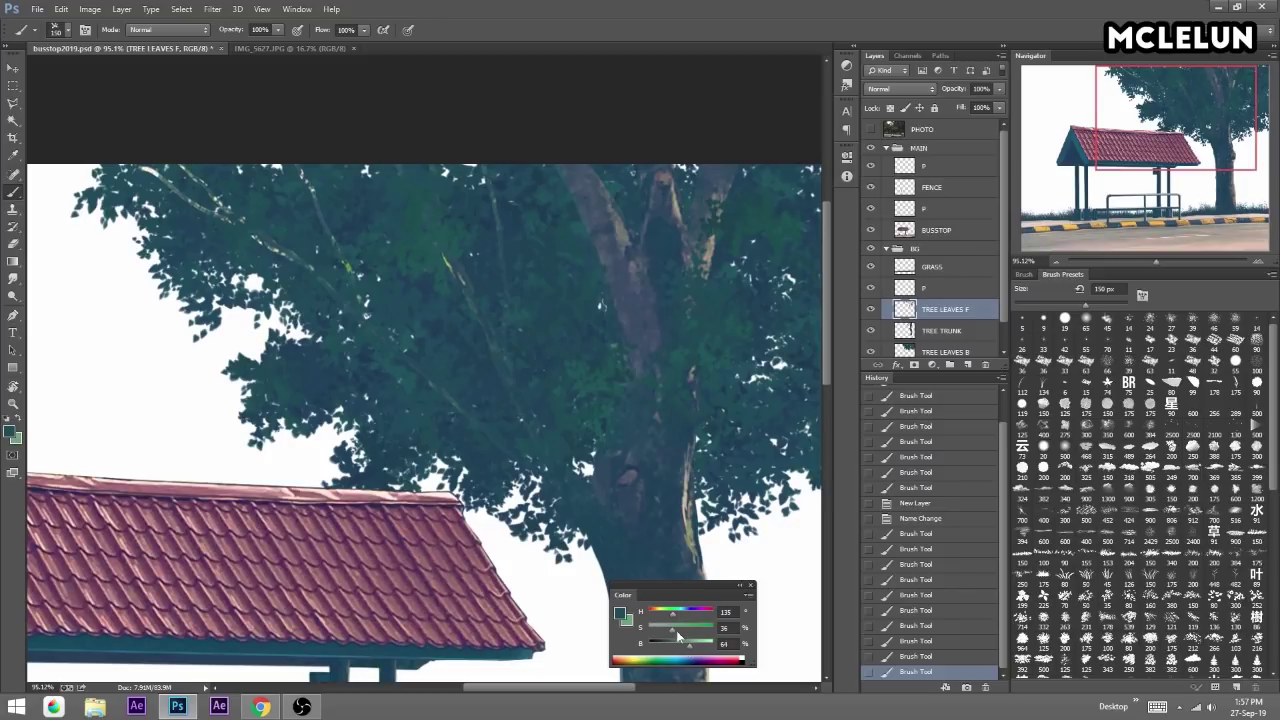
drag(680, 650, 673, 618)
click(526, 402)
Undo the green patches and paint dark teal leaf strokes across the upper canopy.
key(ctrl+z)
drag(1154, 262, 1149, 261)
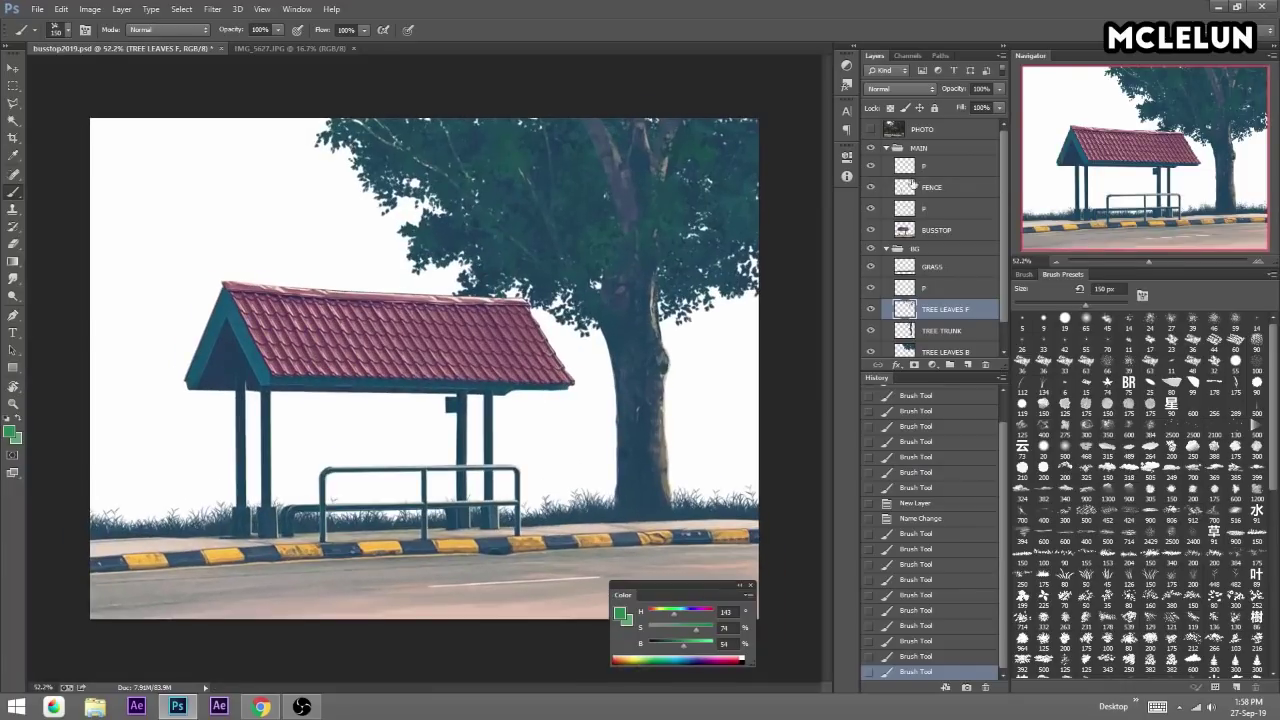
key(ctrl+z)
alt+click(422, 152)
drag(416, 102, 372, 132)
drag(448, 162, 735, 142)
mouse_move(598, 139)
mouse_down()
mouse_move(688, 131)
mouse_move(700, 98)
mouse_up()
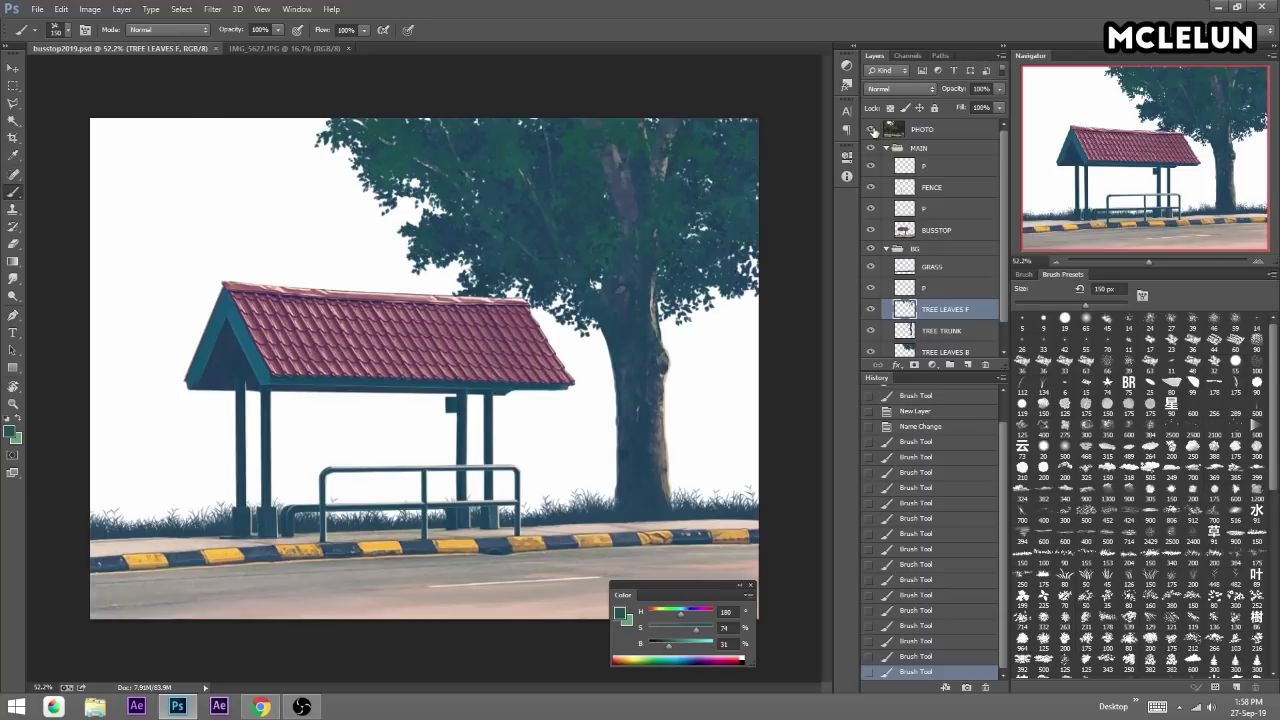
Toggle the PHOTO reference to compare, leave it hidden, and zoom to about 116% on the canopy.
click(872, 131)
click(872, 131)
click(873, 130)
click(874, 130)
click(872, 130)
click(872, 130)
drag(1150, 260, 1160, 260)
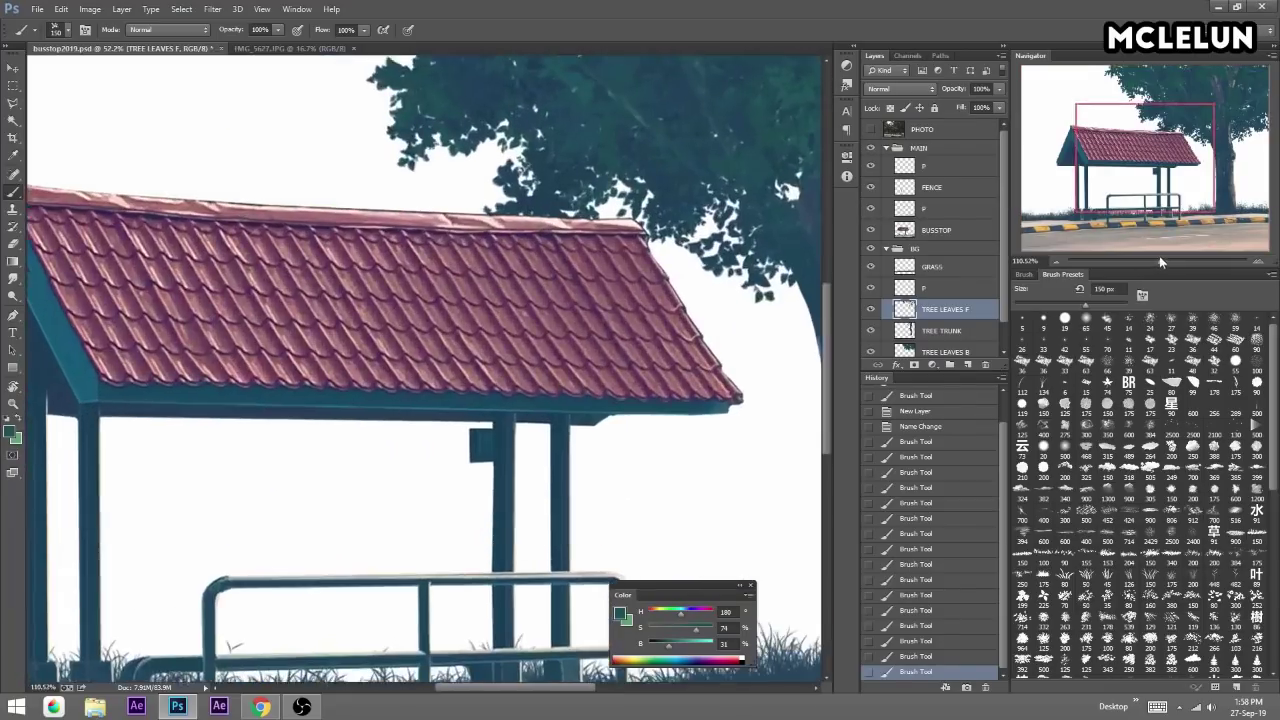
drag(1145, 158, 1181, 119)
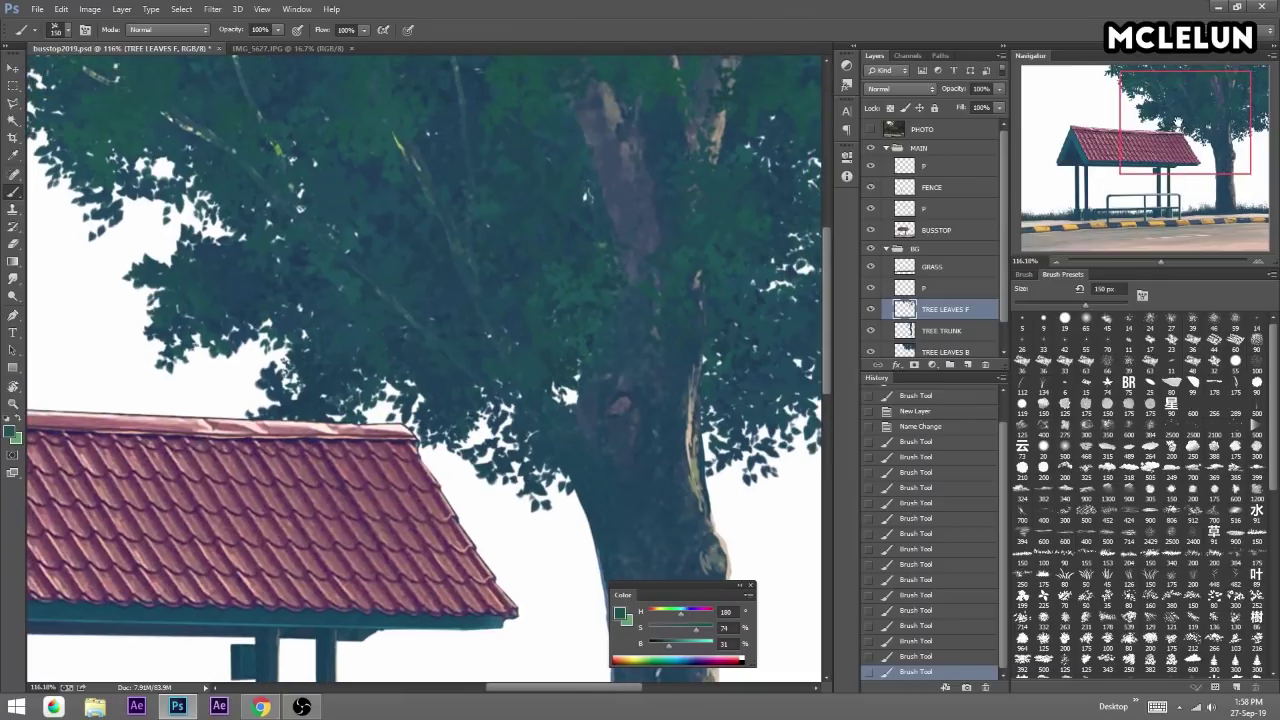
Try bright and pale green leaf strokes on TREE LEAVES B, undoing each one.
scroll(975, 320, down, 2)
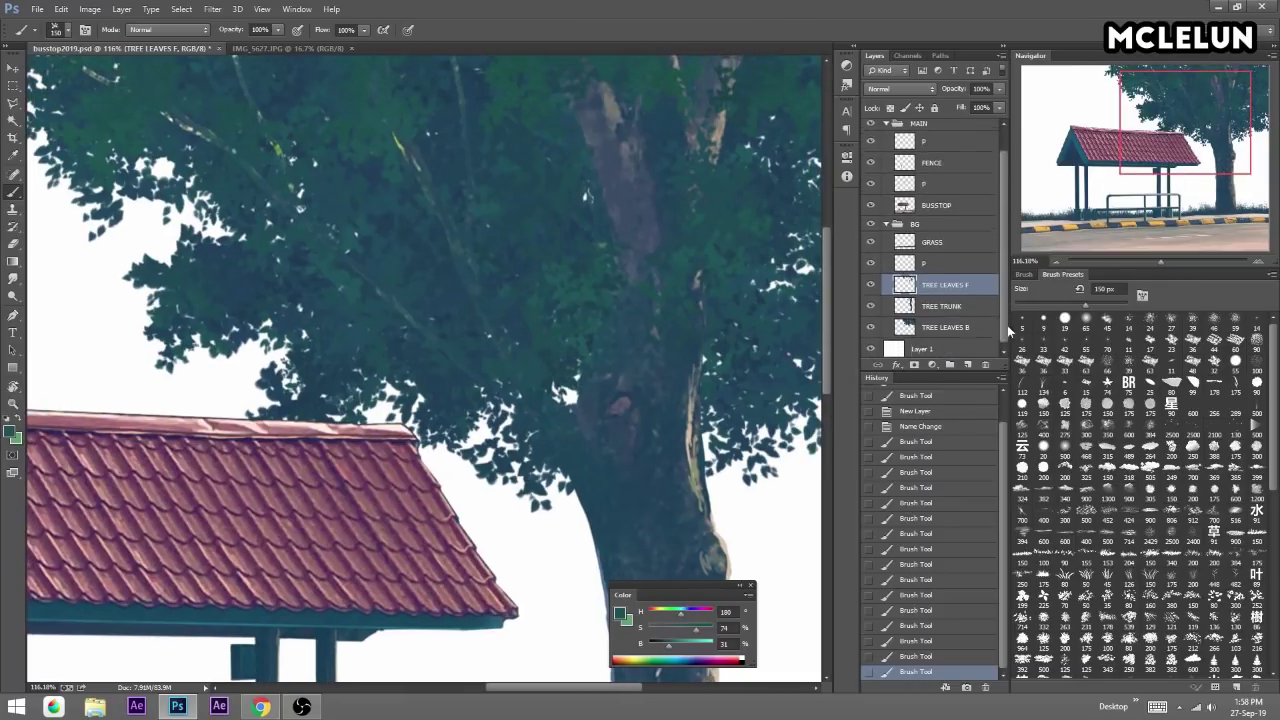
click(978, 322)
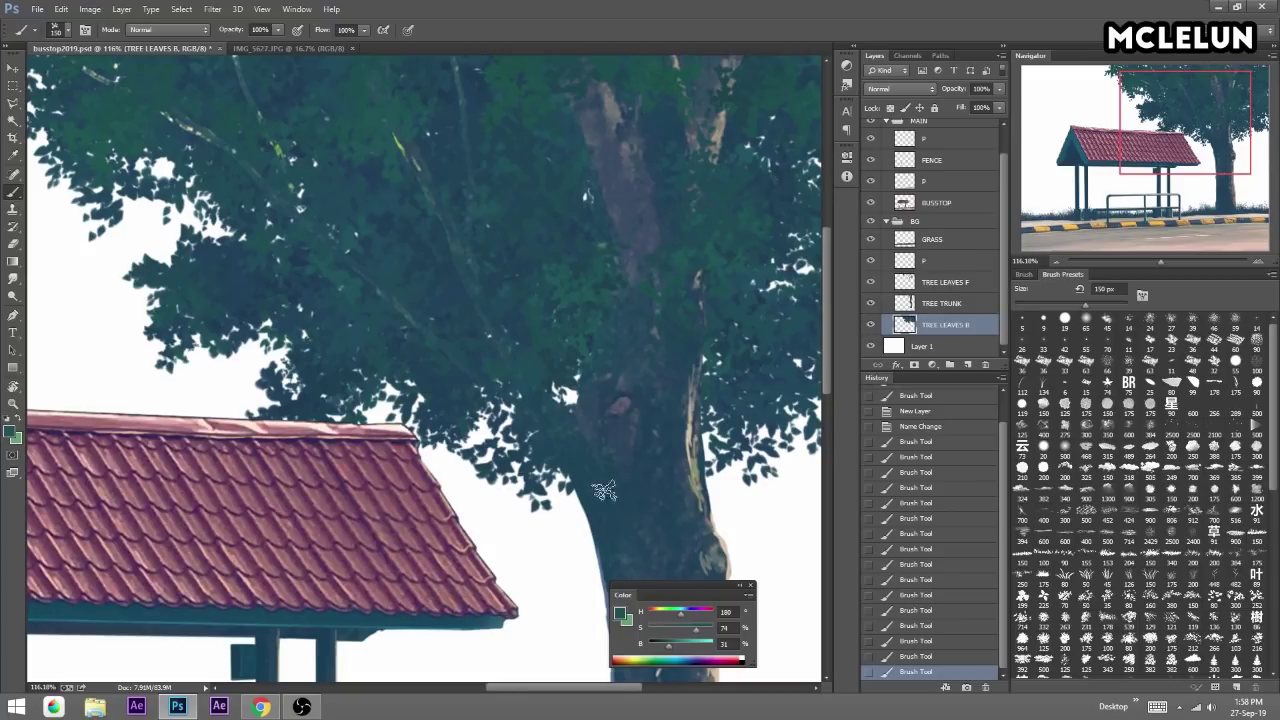
drag(668, 644, 698, 647)
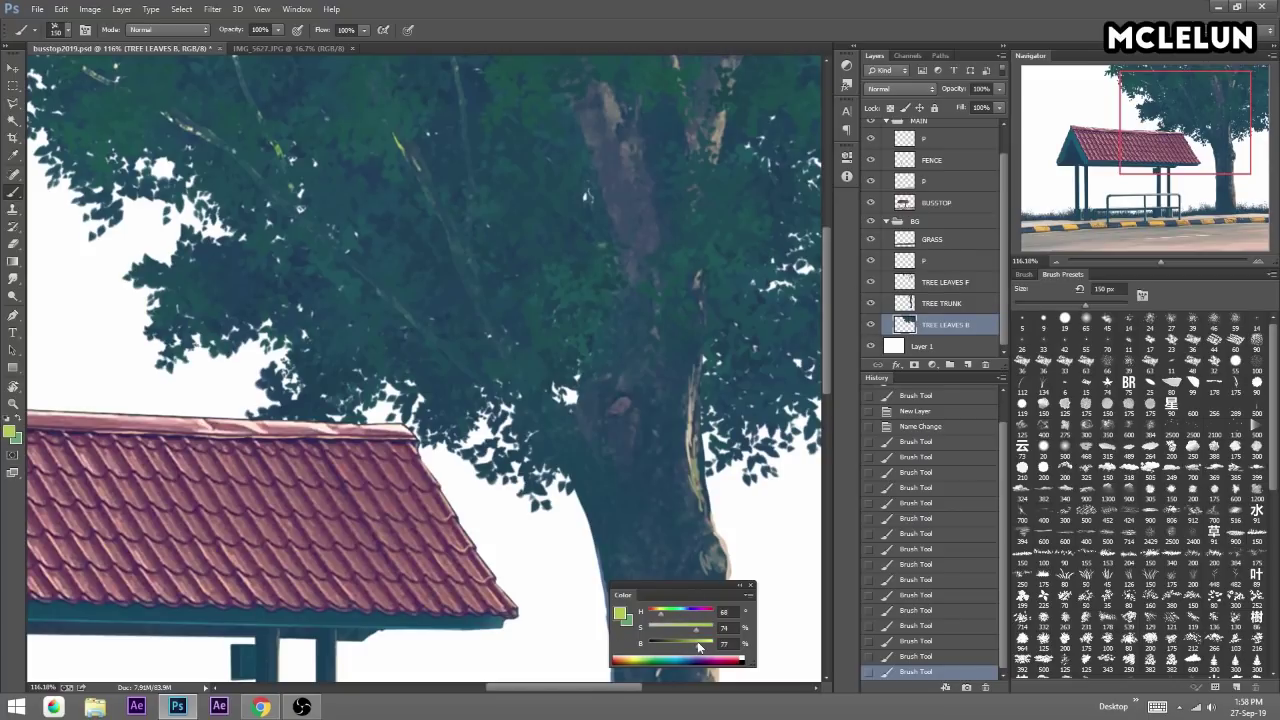
drag(765, 340, 842, 277)
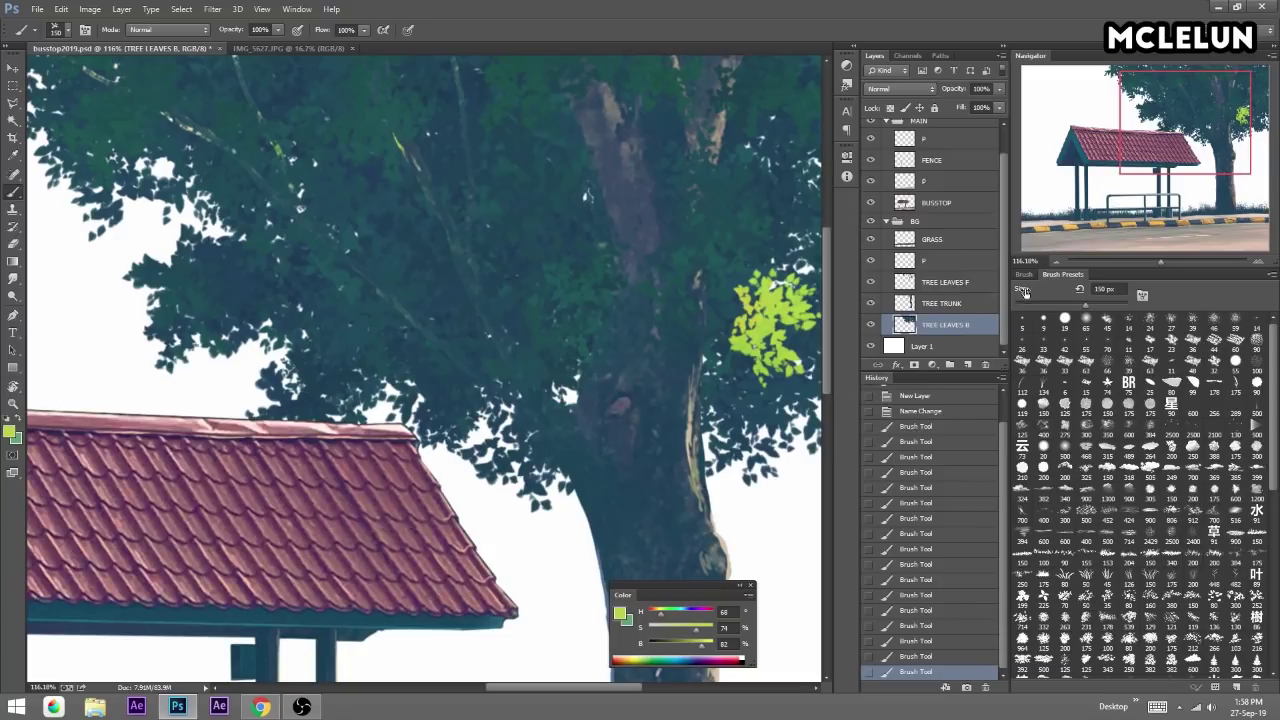
key(ctrl+z)
drag(696, 636, 672, 638)
drag(712, 385, 765, 340)
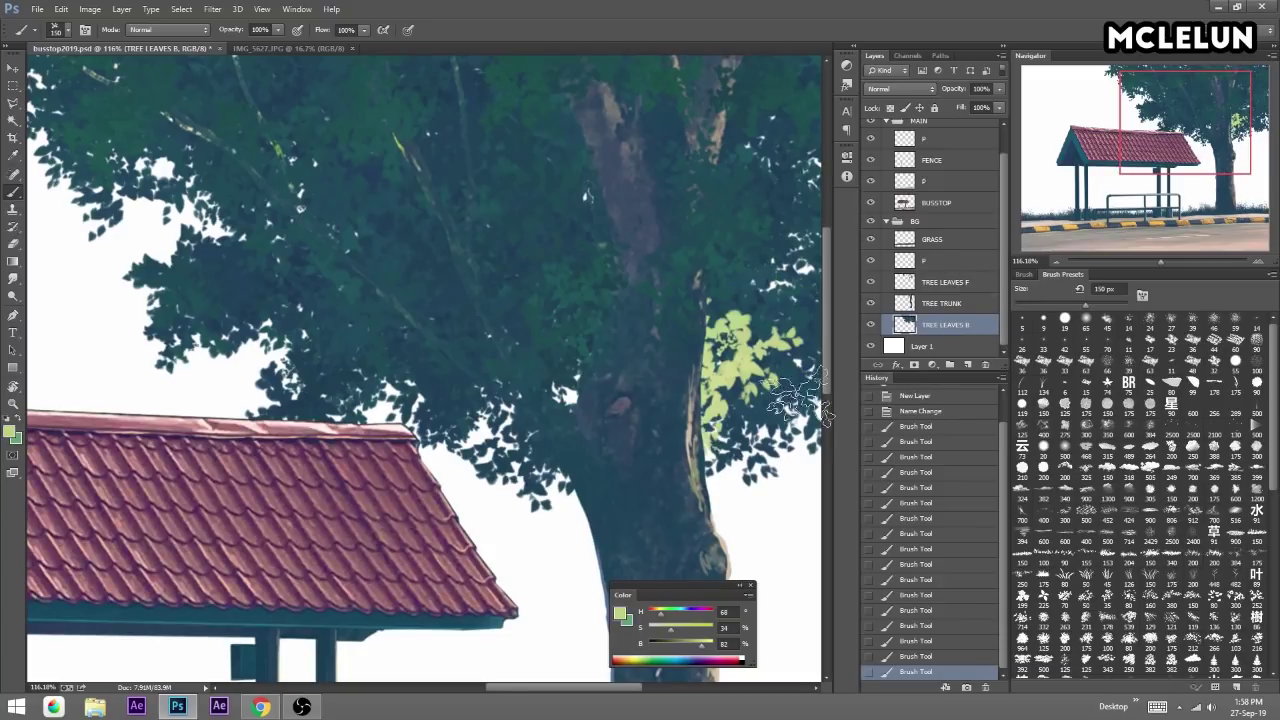
key(ctrl+z)
drag(745, 185, 775, 160)
key(ctrl+z)
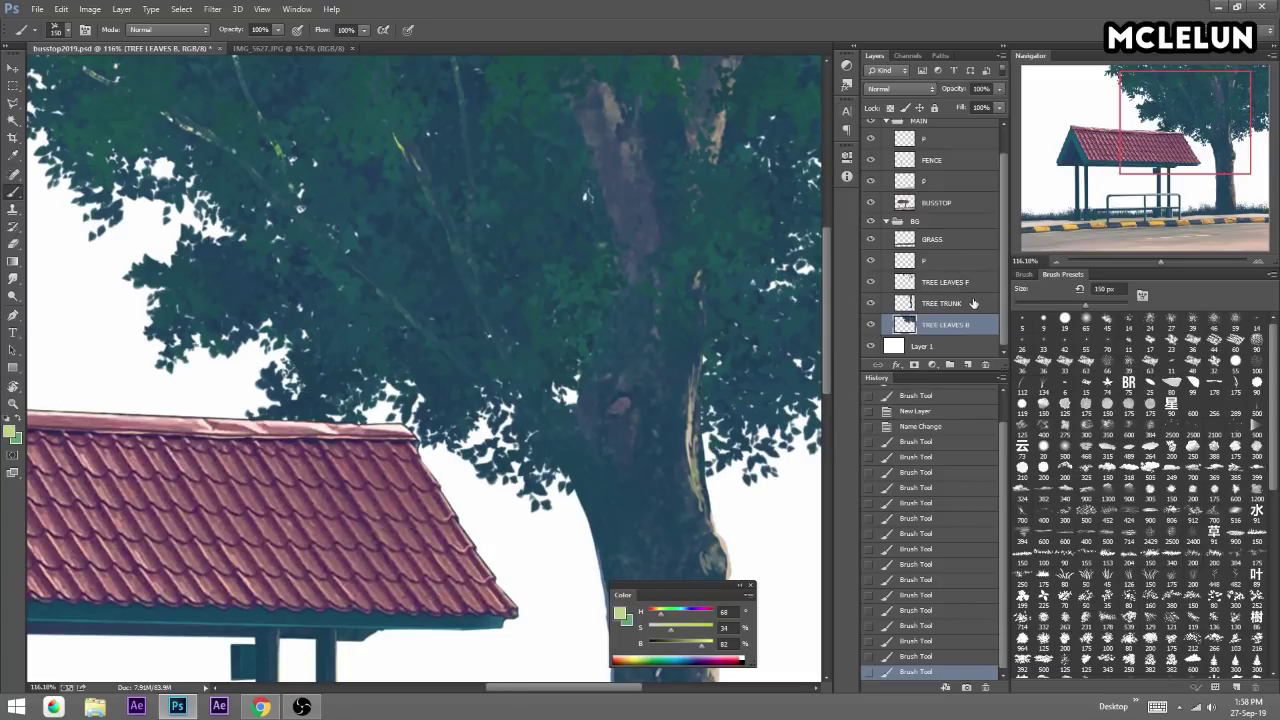
Add a new layer above TREE LEAVES F and paint yellow-green highlights on the treetop's right.
click(945, 282)
click(949, 364)
mouse_move(715, 230)
mouse_down()
mouse_move(755, 150)
mouse_move(650, 290)
mouse_up()
key(ctrl+z)
drag(765, 185, 600, 310)
drag(725, 320, 740, 230)
click(700, 330)
click(700, 220)
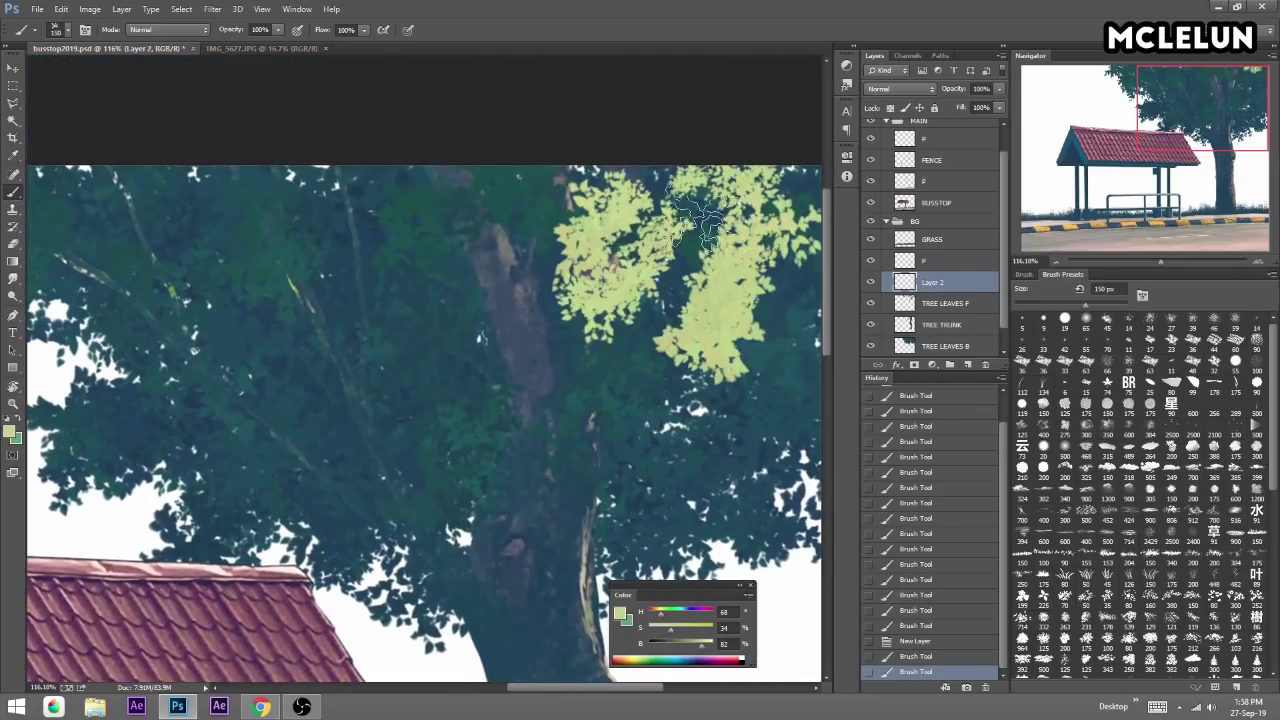
With a 200 px brush, spread yellow-green highlights across the middle and upper-left treetop.
drag(1160, 263, 1146, 263)
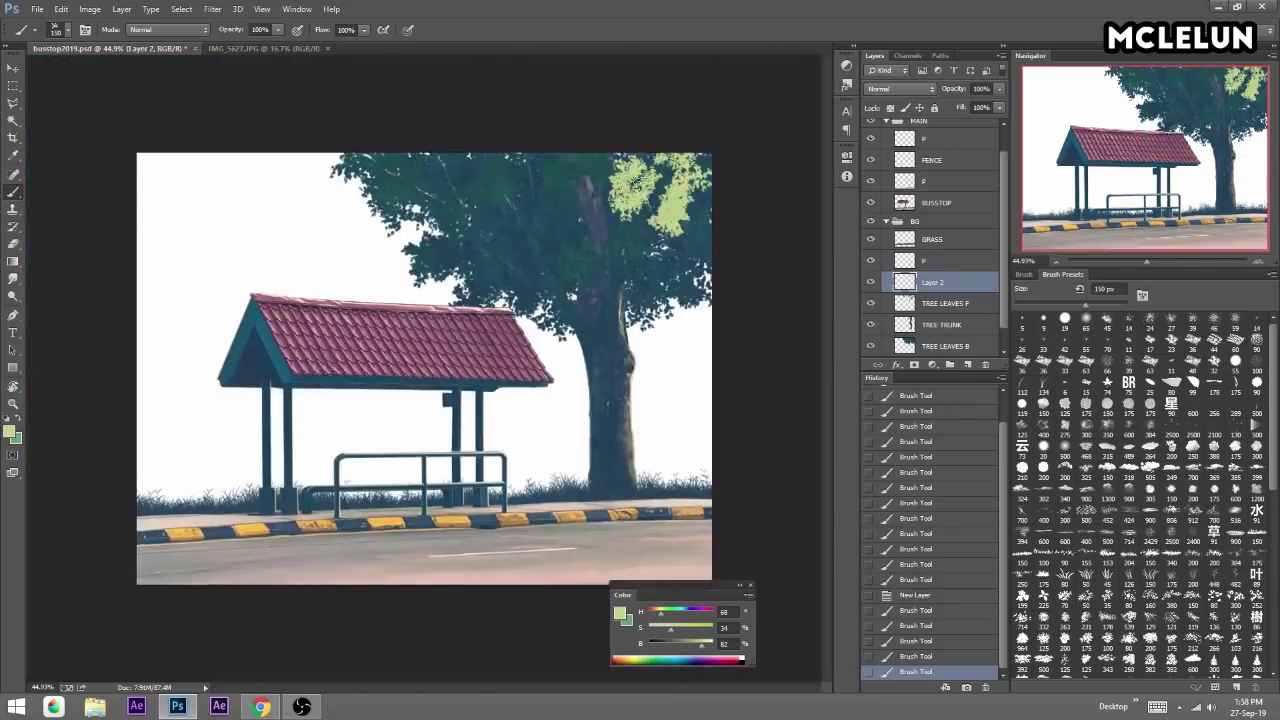
key(])
drag(712, 217, 600, 225)
drag(660, 175, 460, 160)
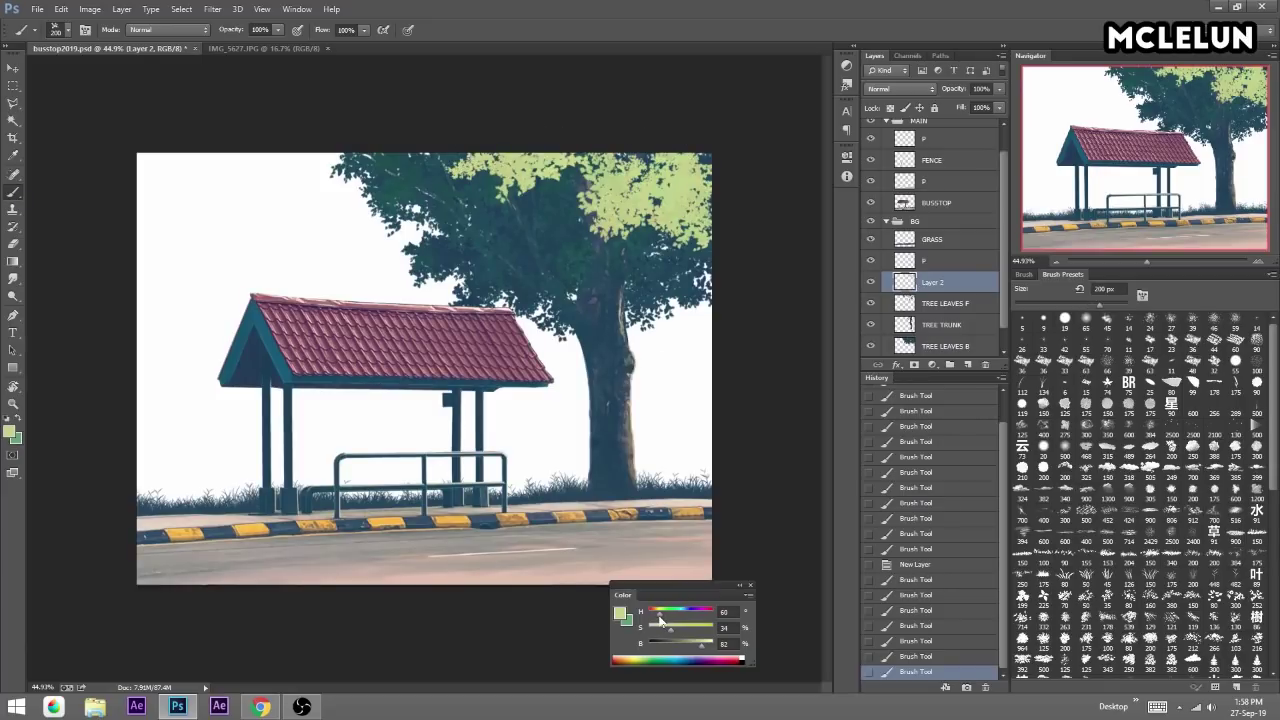
drag(627, 228, 435, 160)
Erase some highlights, then clear the whole layer with Select All, Delete and Deselect.
key(e)
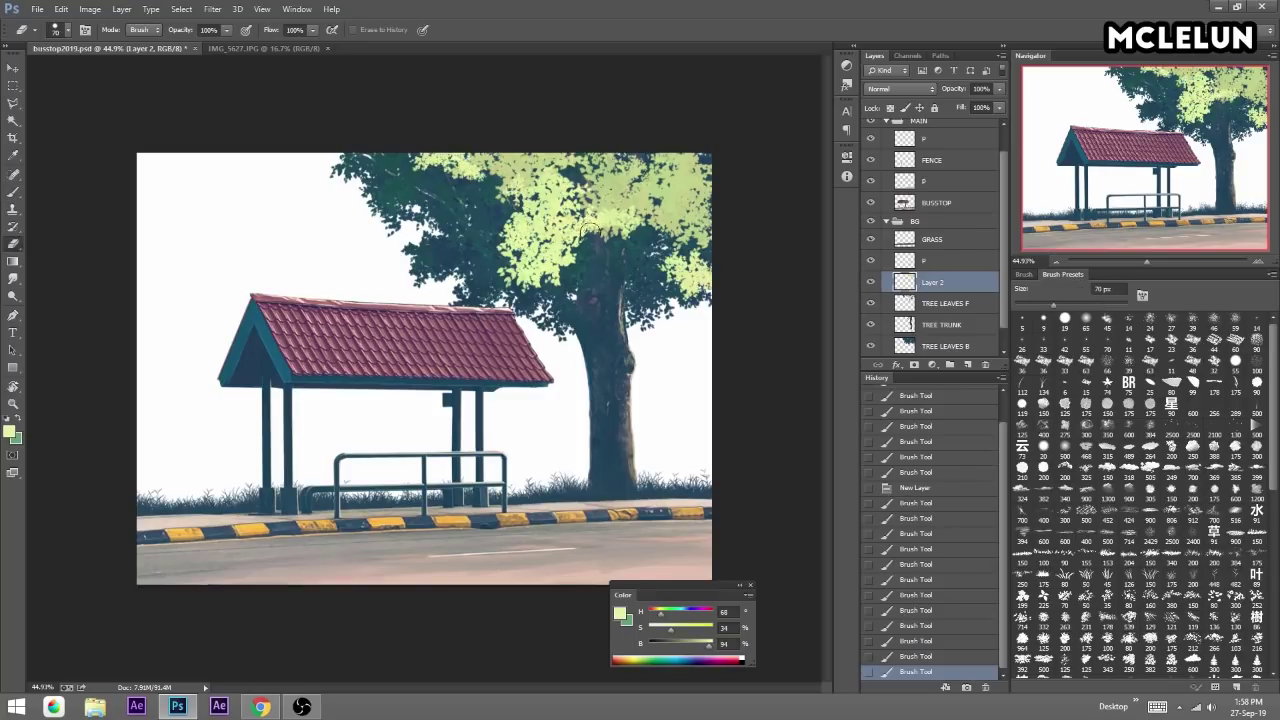
drag(558, 300, 615, 275)
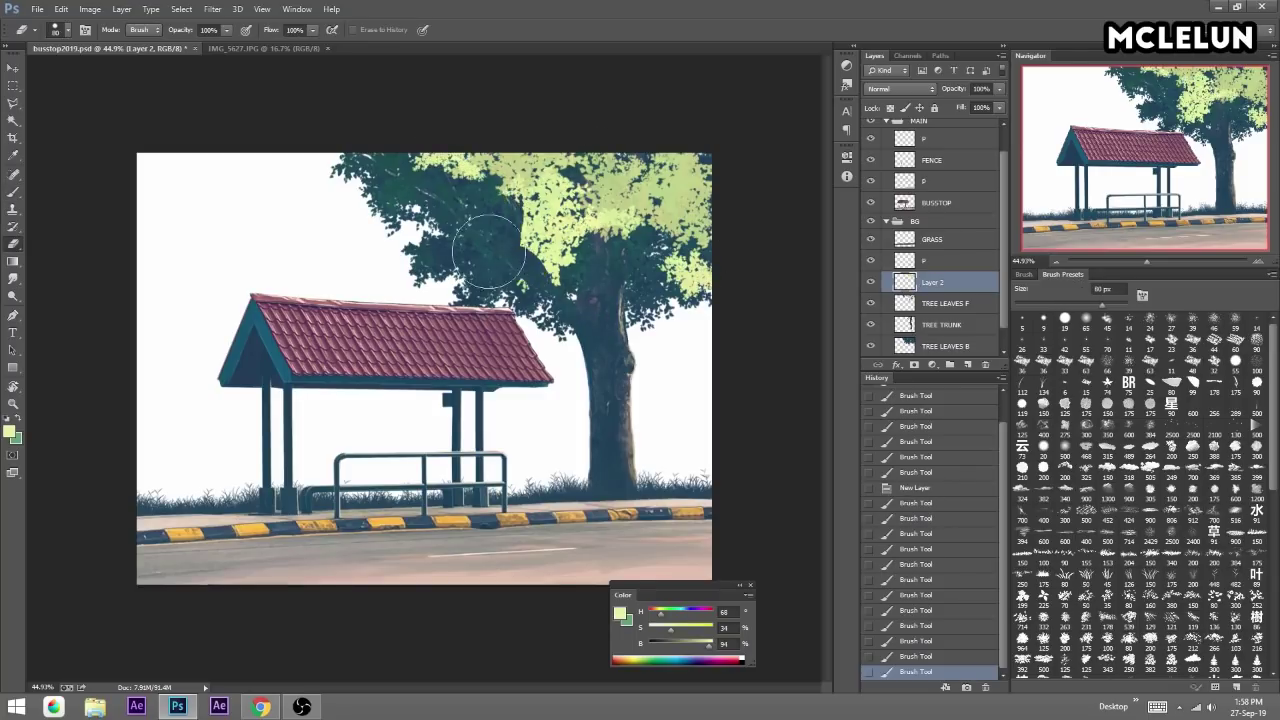
mouse_move(738, 304)
mouse_down()
mouse_move(676, 266)
mouse_move(700, 250)
mouse_up()
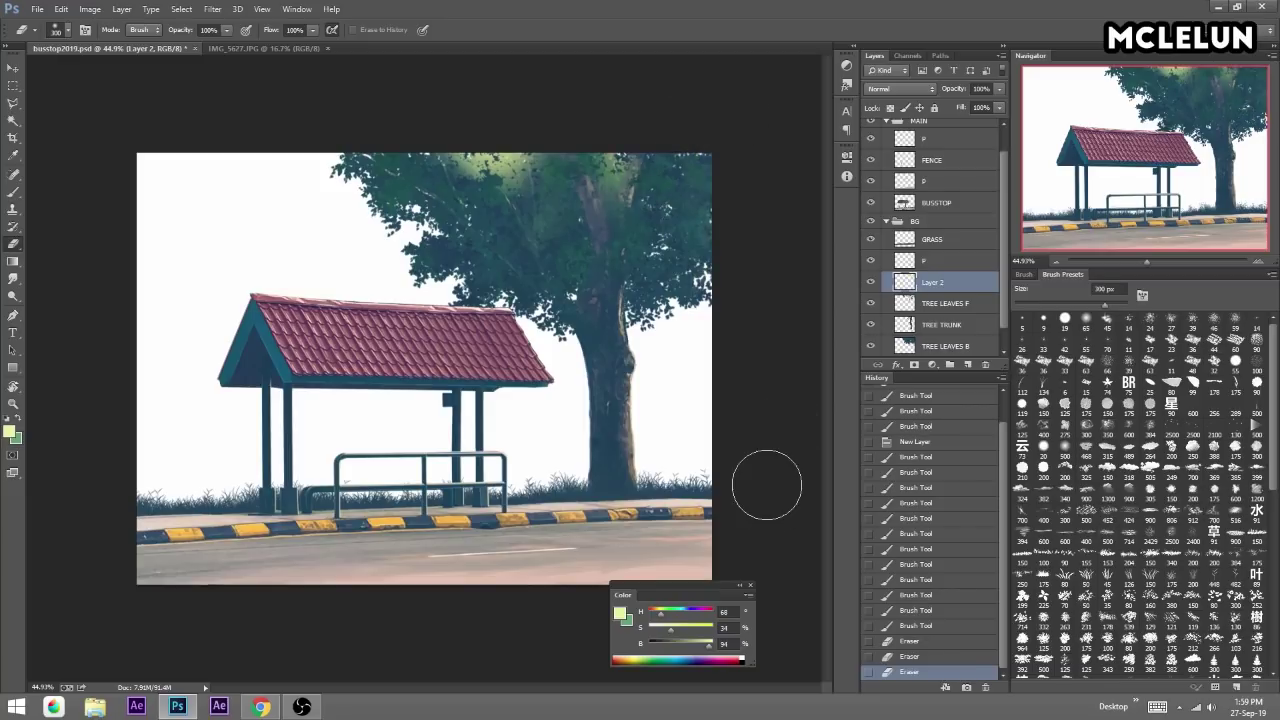
key(ctrl+a)
key(Delete)
key(Delete)
key(ctrl+d)
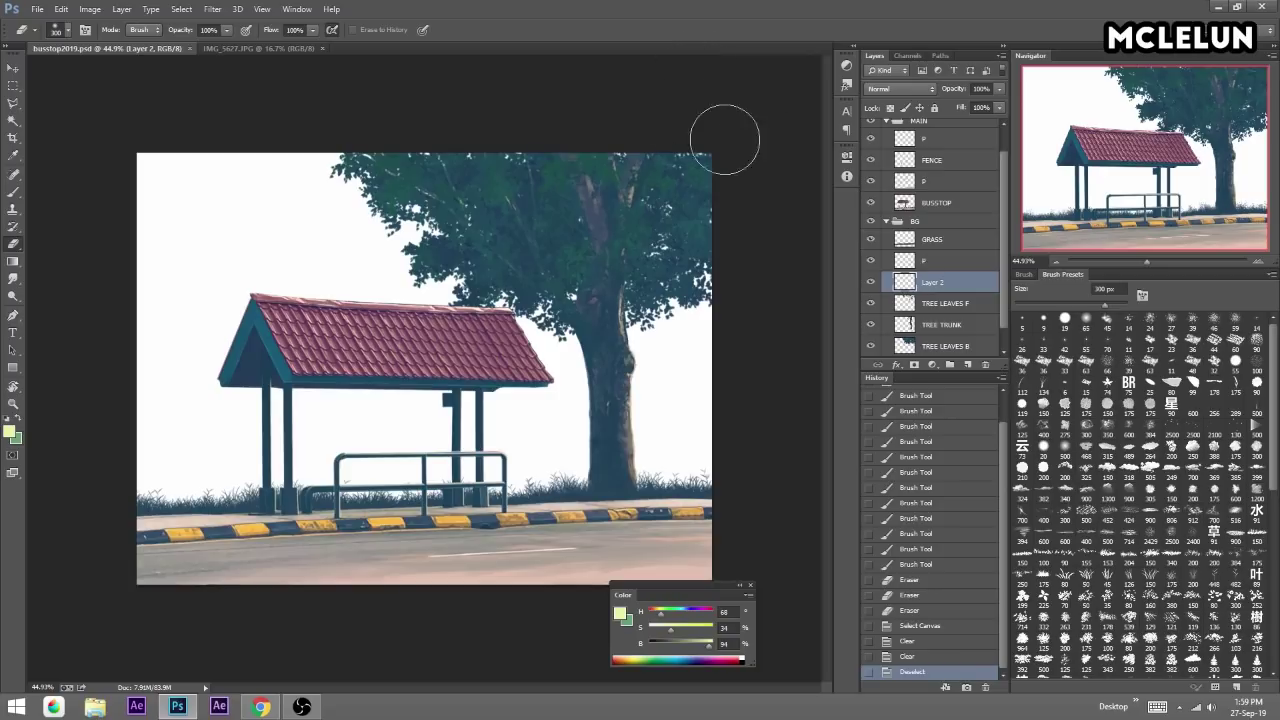
Delete Layer 2 and add a new layer above TREE LEAVES B.
key(b)
click(985, 366)
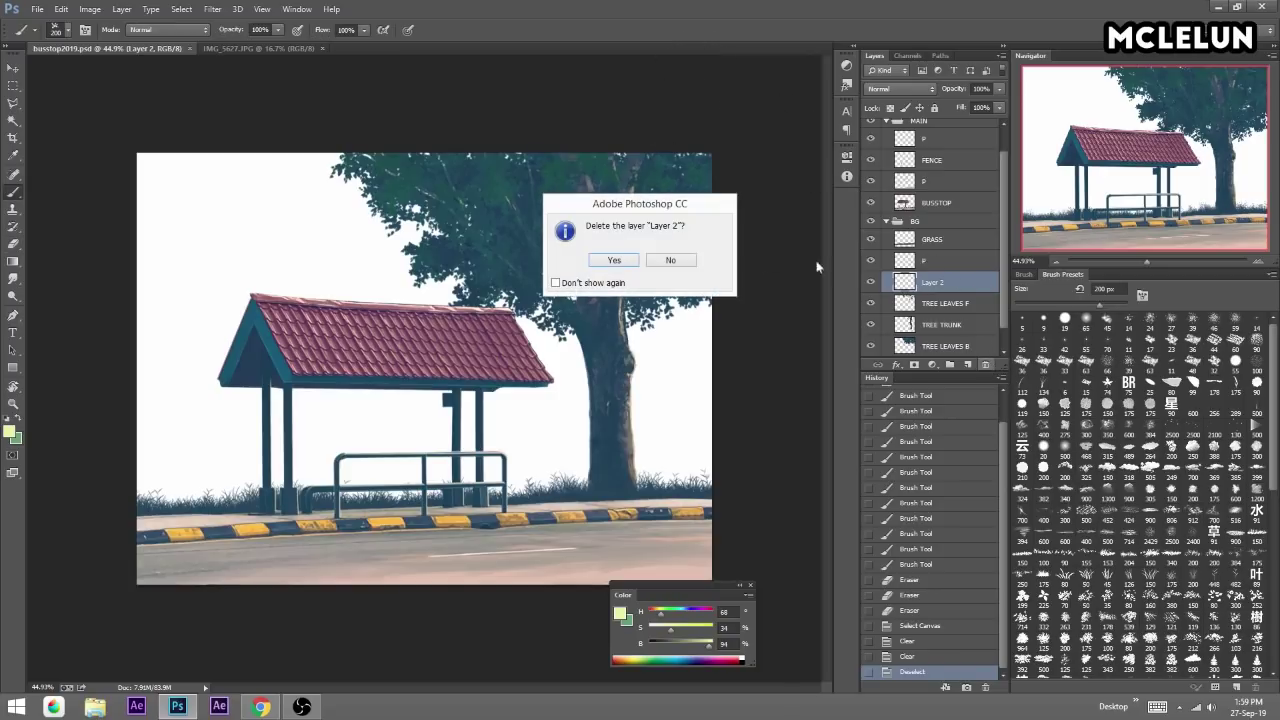
click(614, 261)
click(967, 330)
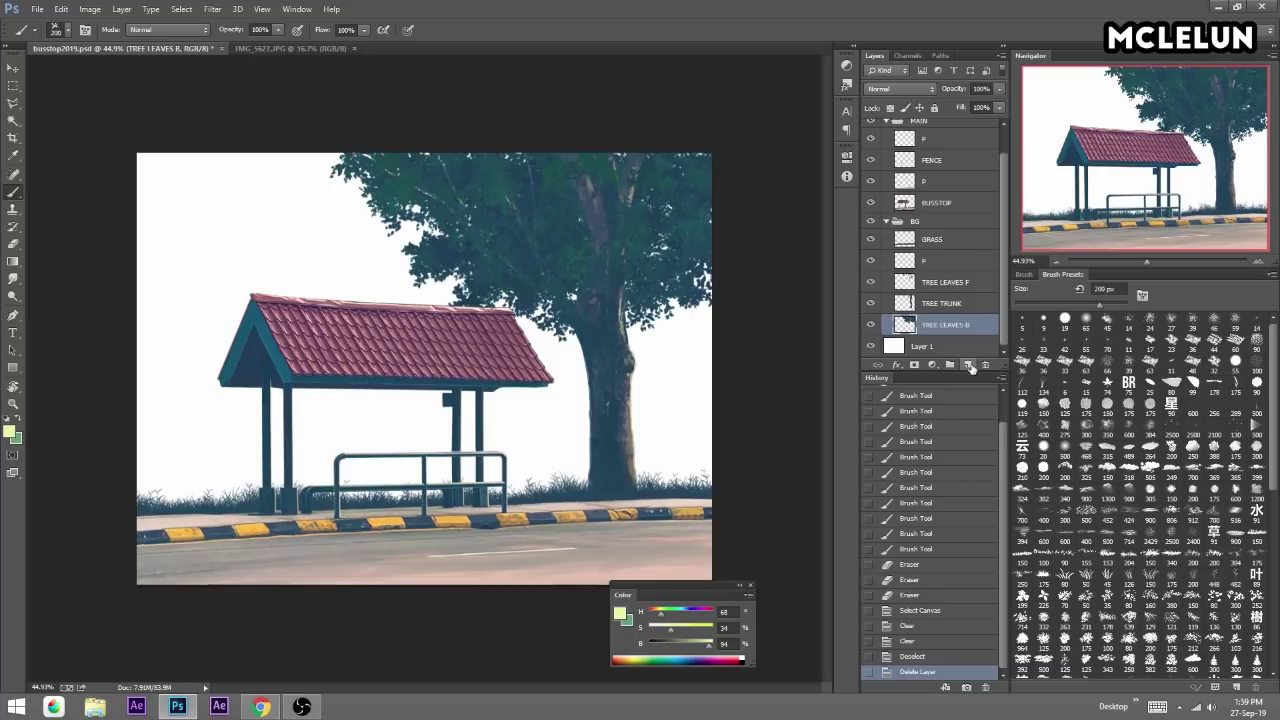
click(968, 365)
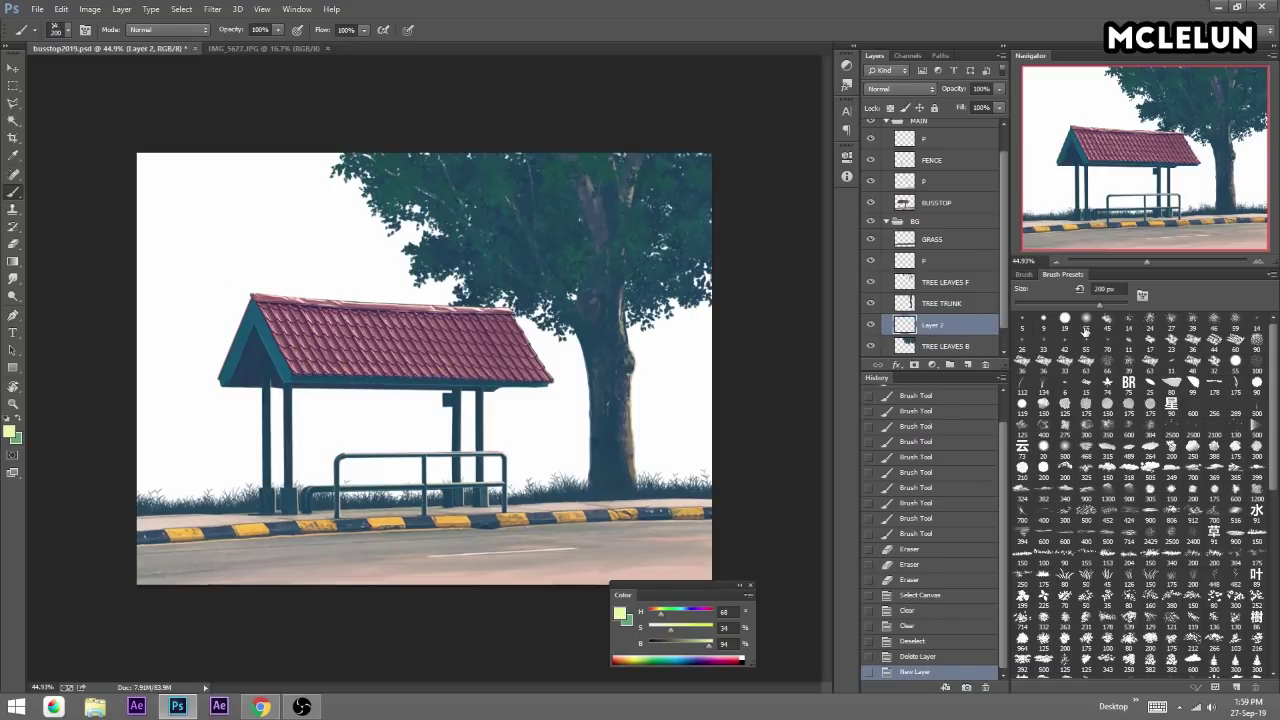
Wash soft light blue over the tree with a 700 px brush.
drag(669, 615, 685, 620)
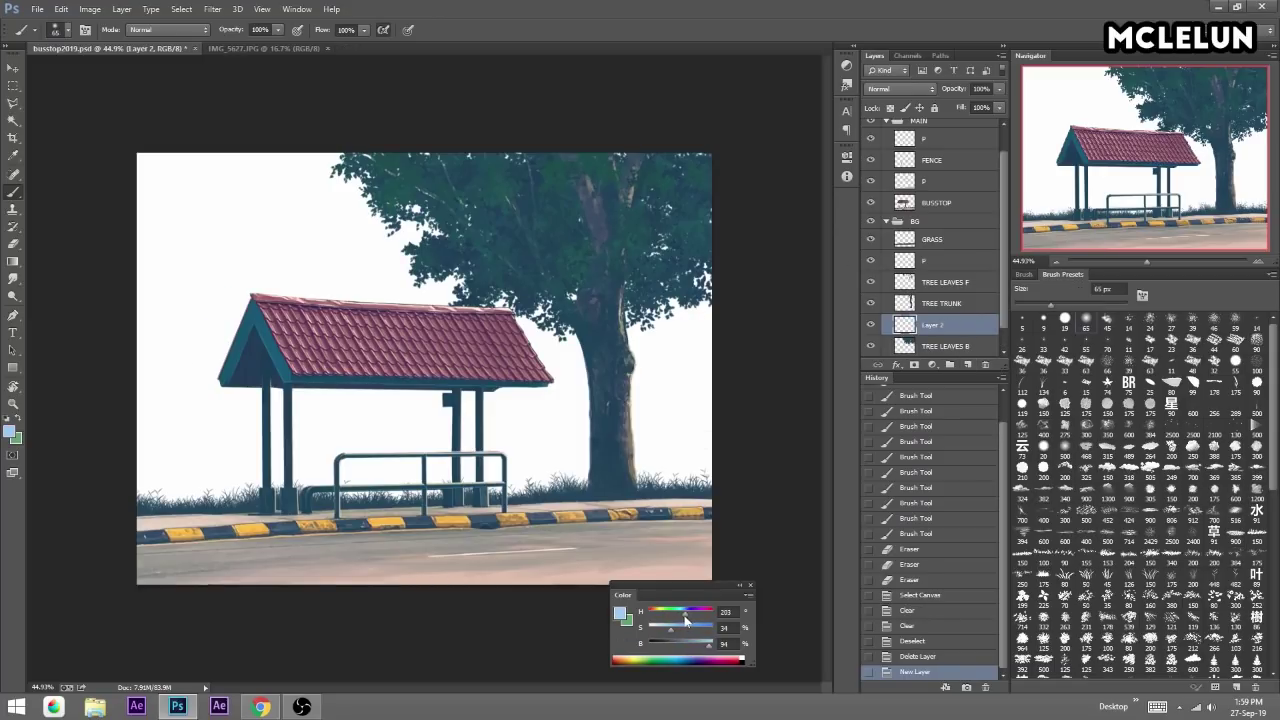
drag(558, 307, 532, 324)
key(ctrl+z)
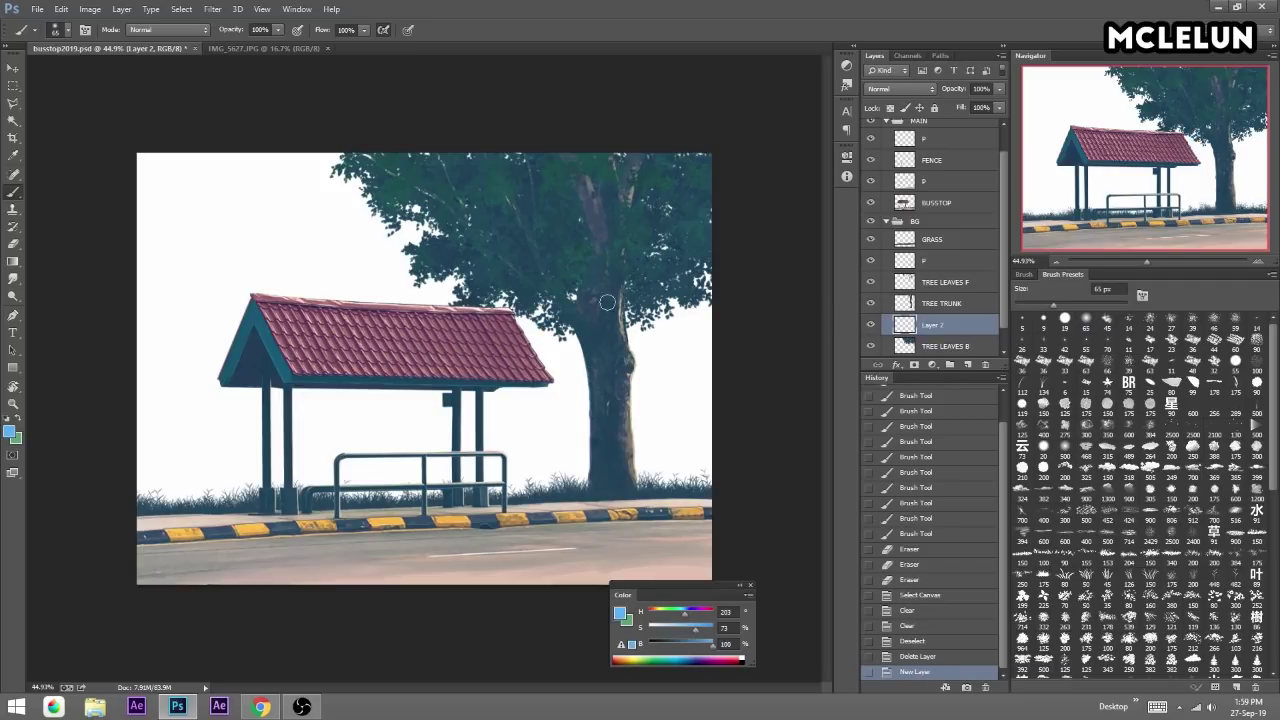
key(bracketright)
key(bracketright)
key(bracketright)
drag(686, 337, 457, 200)
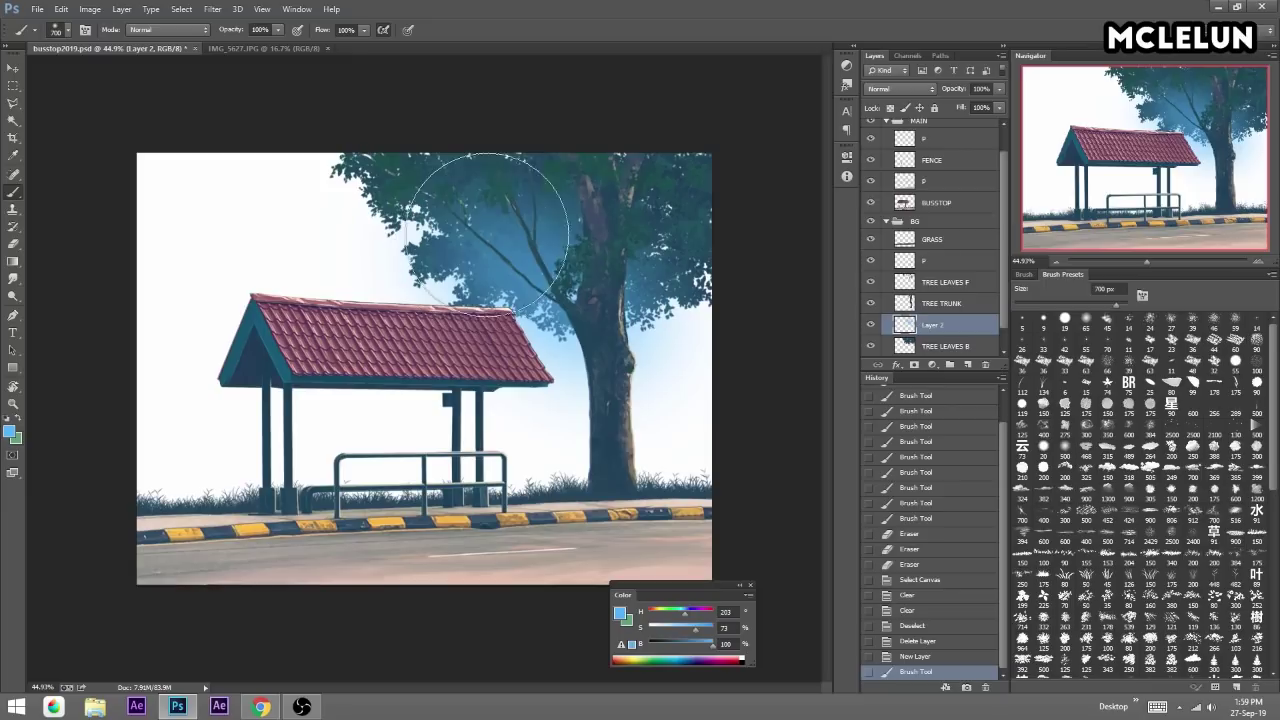
drag(428, 258, 405, 240)
drag(703, 286, 740, 330)
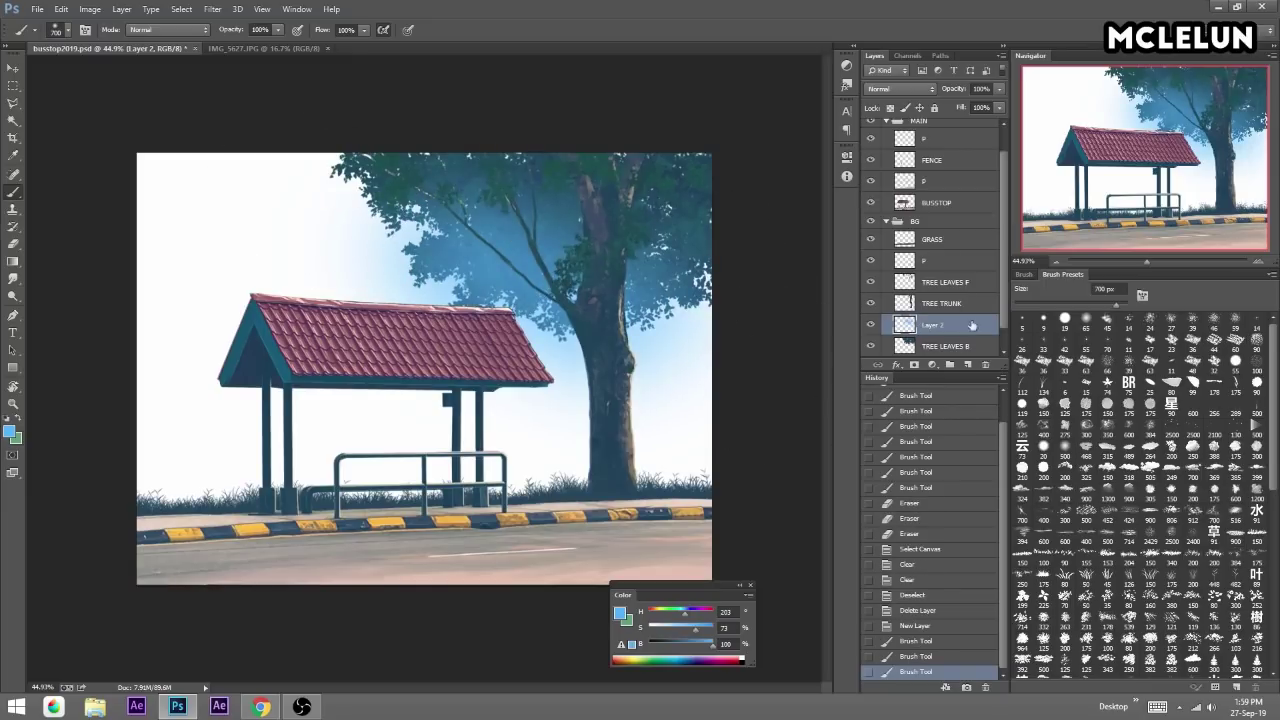
Clip the tint layer to the leaves beneath and set its fill to 28%.
right_click(925, 330)
click(960, 330)
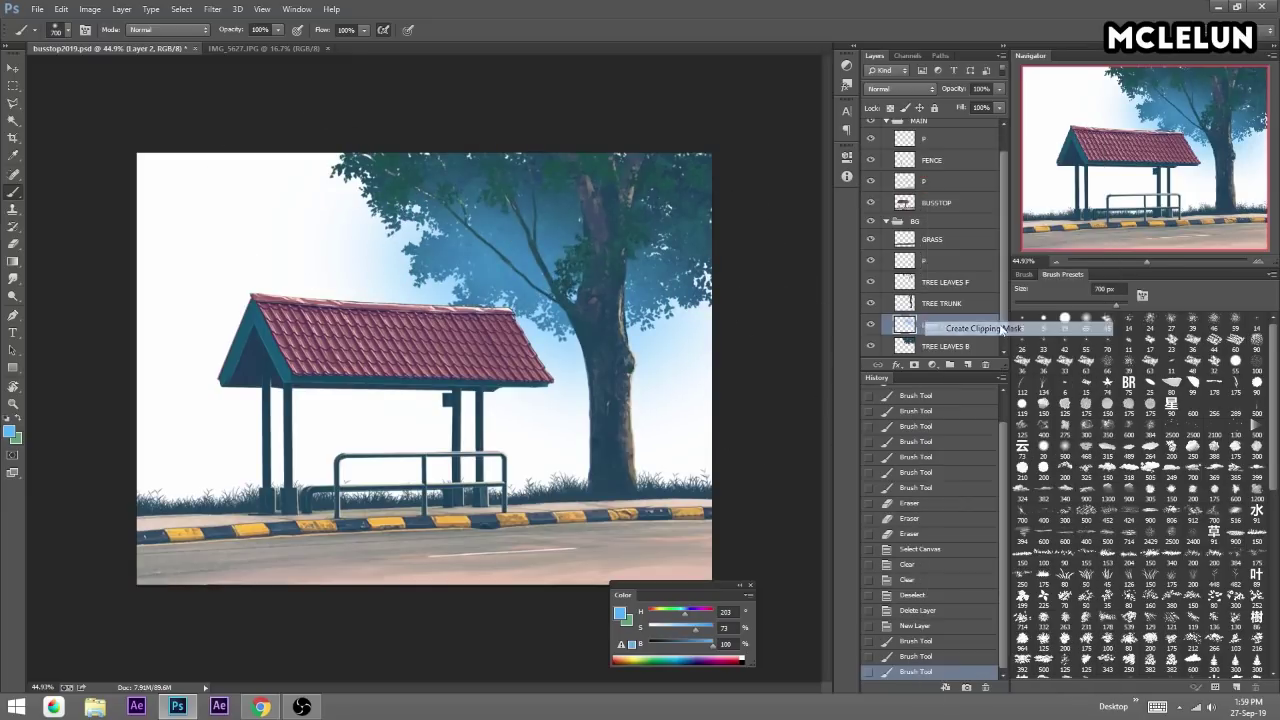
drag(969, 122, 949, 122)
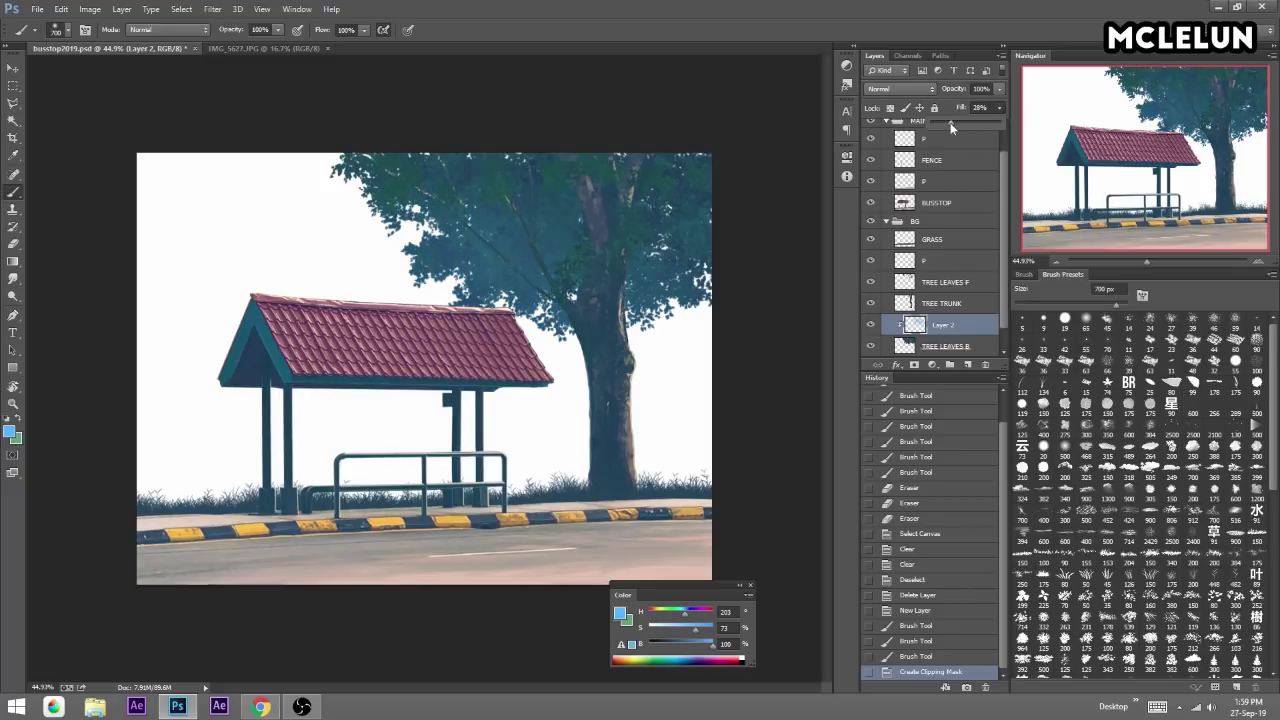
drag(951, 123, 949, 123)
Refine the blue glow by alternately painting and erasing, and name the layer GLOW.
drag(700, 291, 686, 314)
key(e)
drag(598, 212, 423, 171)
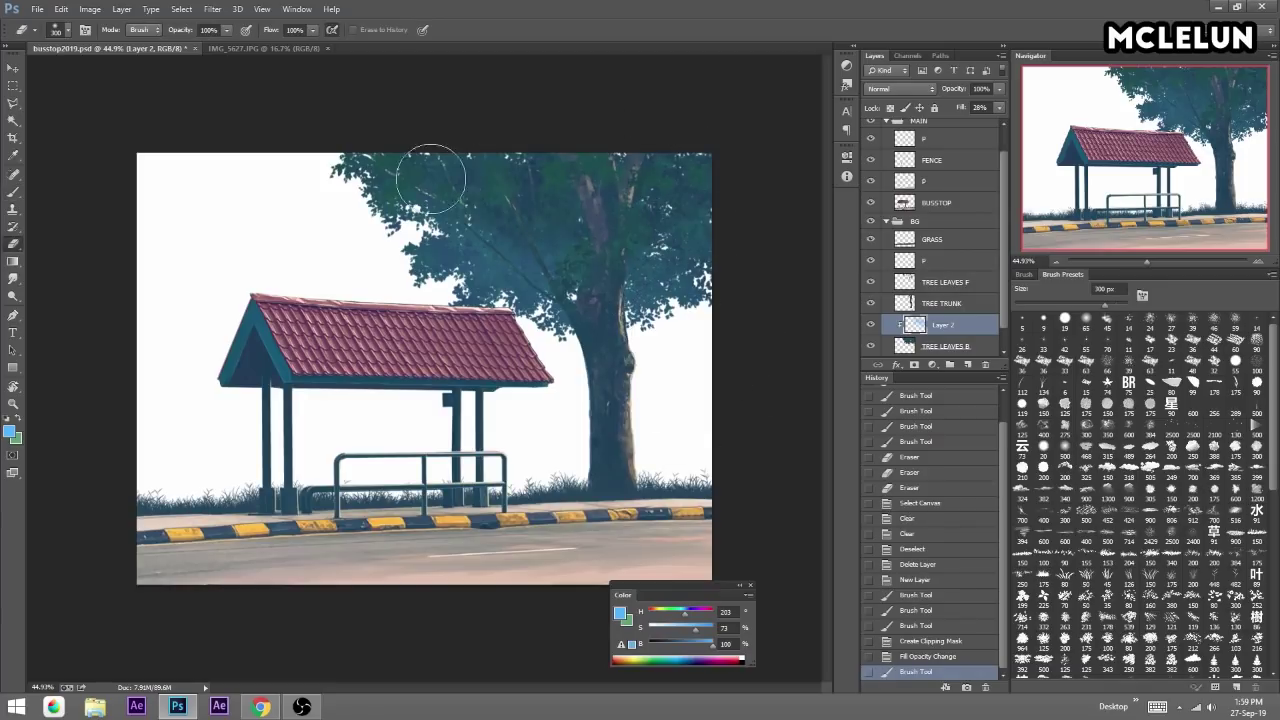
key(b)
key(bracketright)
key(bracketright)
key(bracketright)
drag(500, 260, 608, 329)
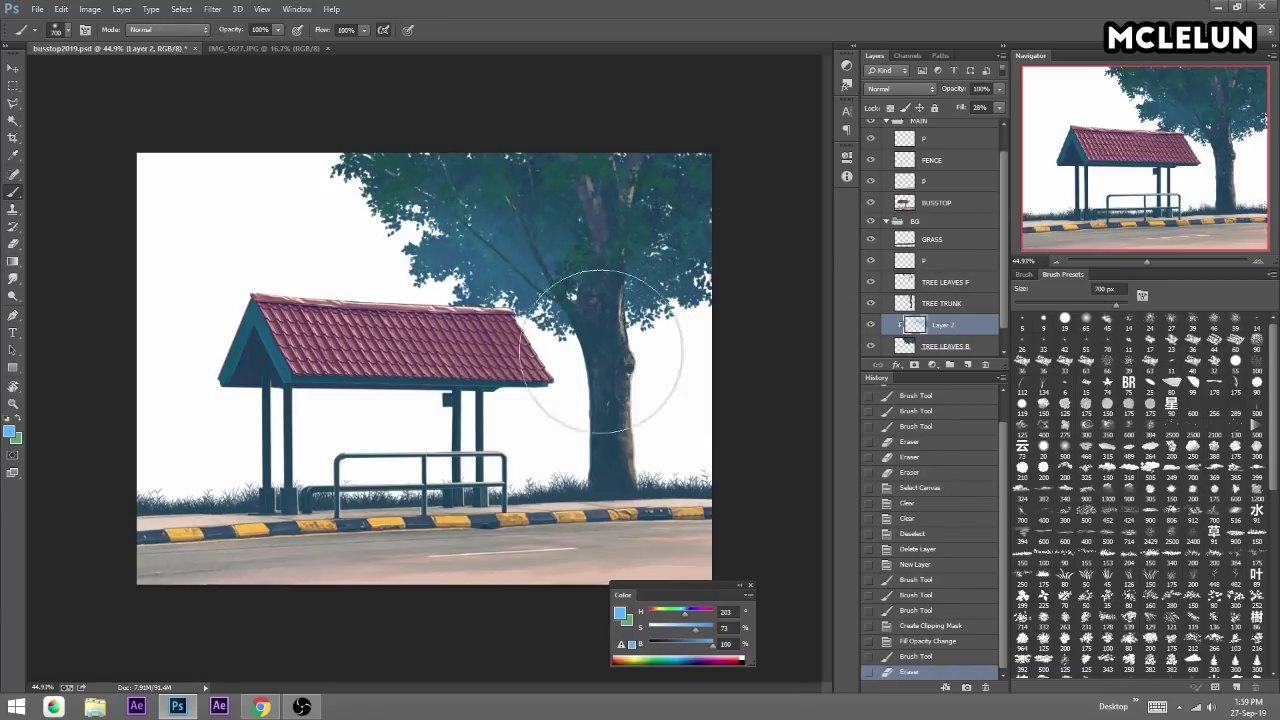
key(e)
mouse_move(671, 235)
mouse_down()
mouse_move(418, 192)
mouse_move(646, 194)
mouse_up()
key(b)
drag(743, 229, 657, 71)
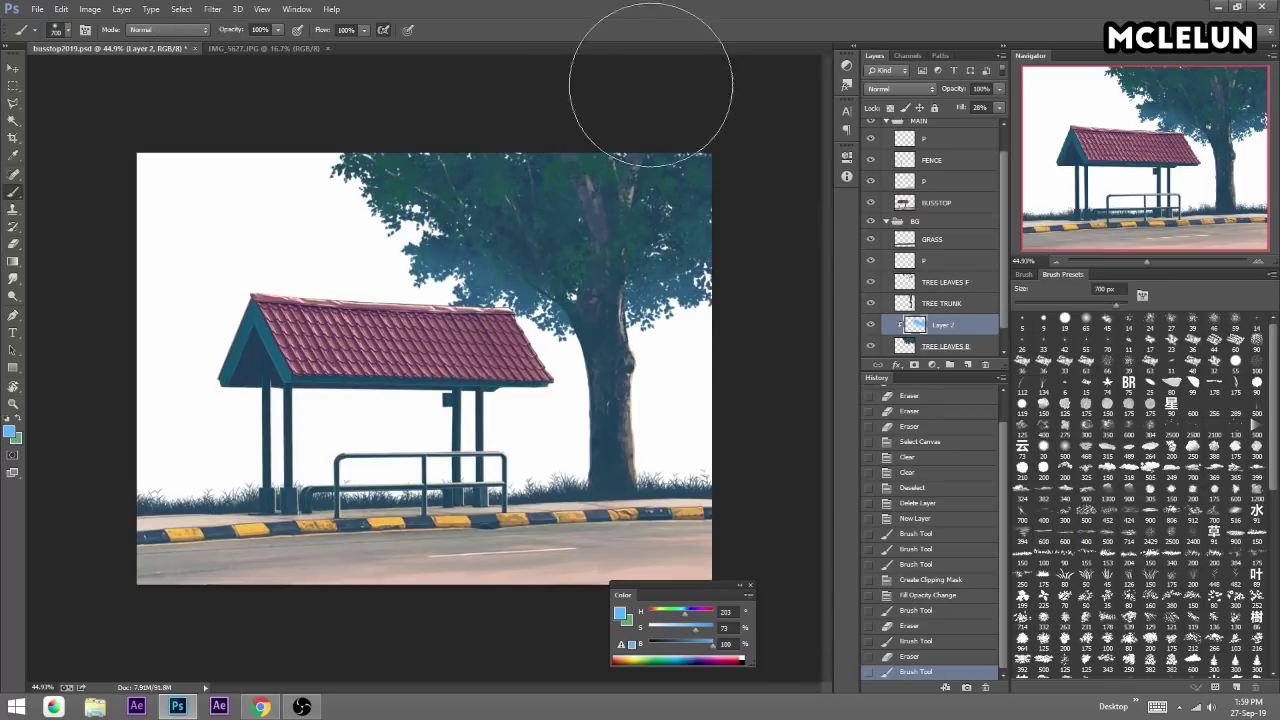
click(957, 325)
text(GLOW)
key(Return)
key(e)
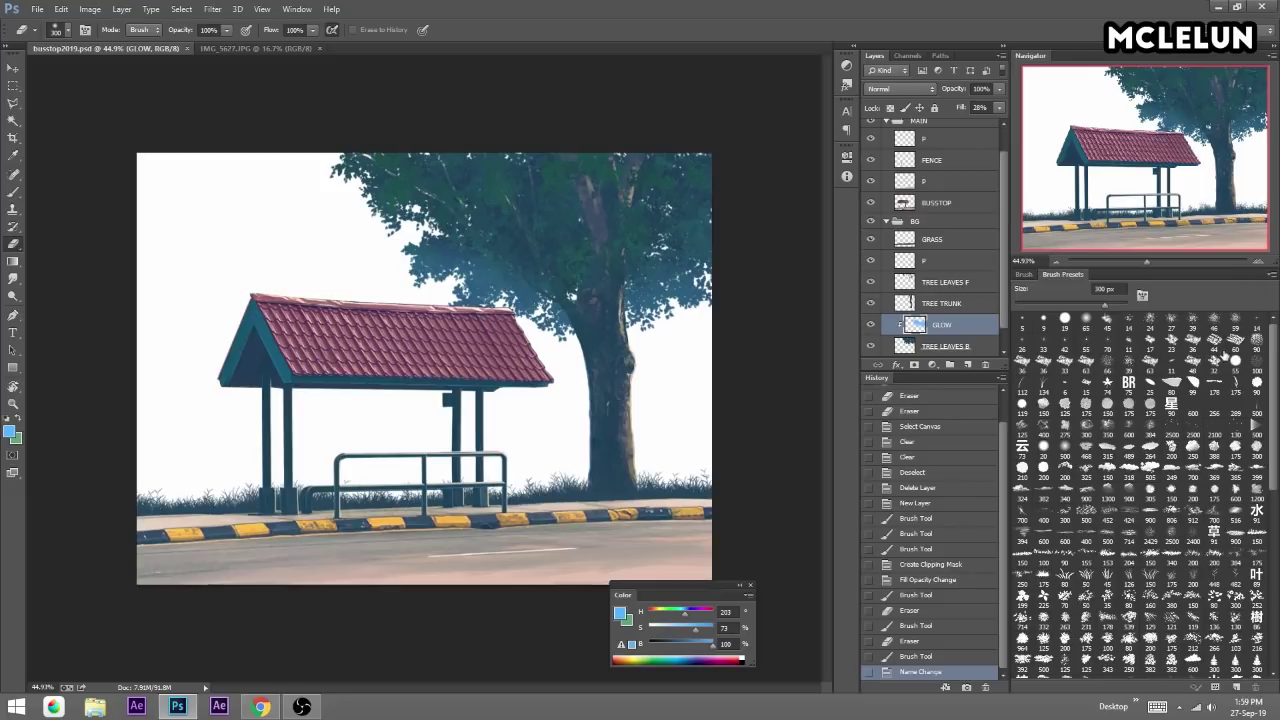
Choose a 300 px brush and a deep teal colour, zoomed in on the canopy.
key(b)
click(1236, 602)
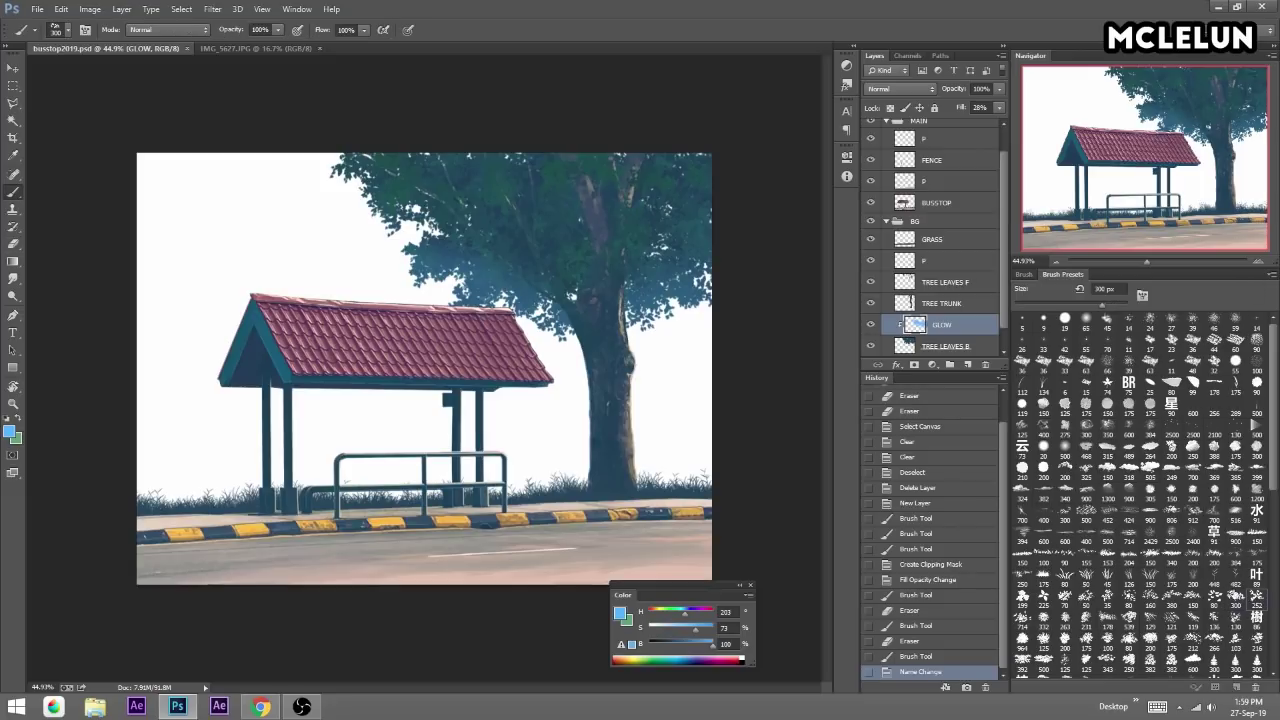
alt+click(635, 217)
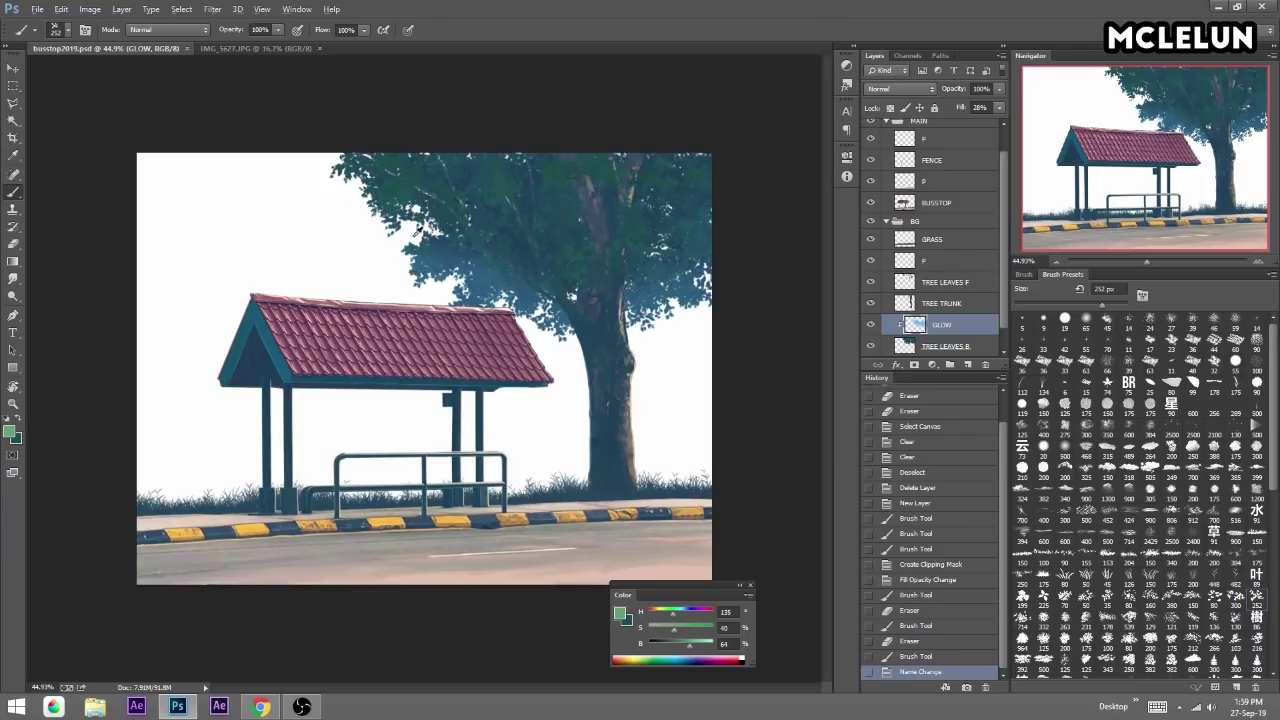
alt+click(470, 172)
drag(449, 143, 535, 232)
drag(1147, 262, 1170, 262)
drag(1150, 150, 1209, 78)
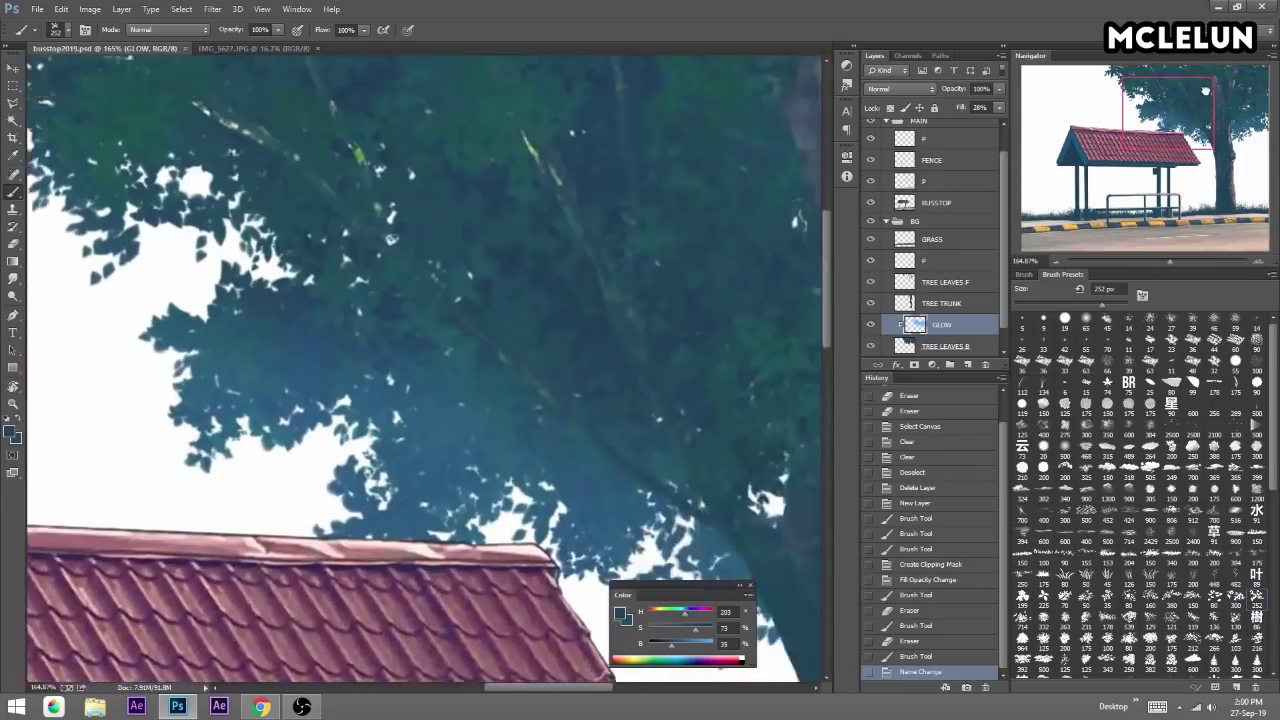
alt+click(450, 222)
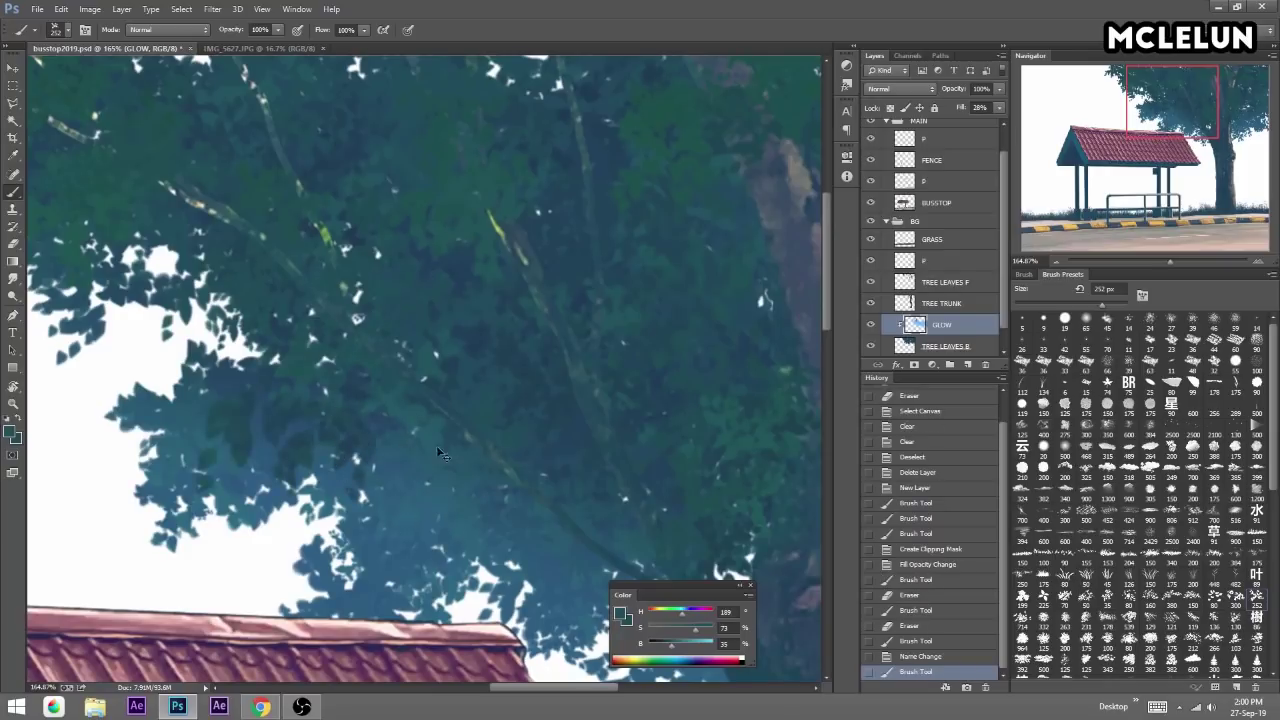
On TREE LEAVES F, paint a large dark leaf cluster across the canopy.
click(968, 303)
click(945, 282)
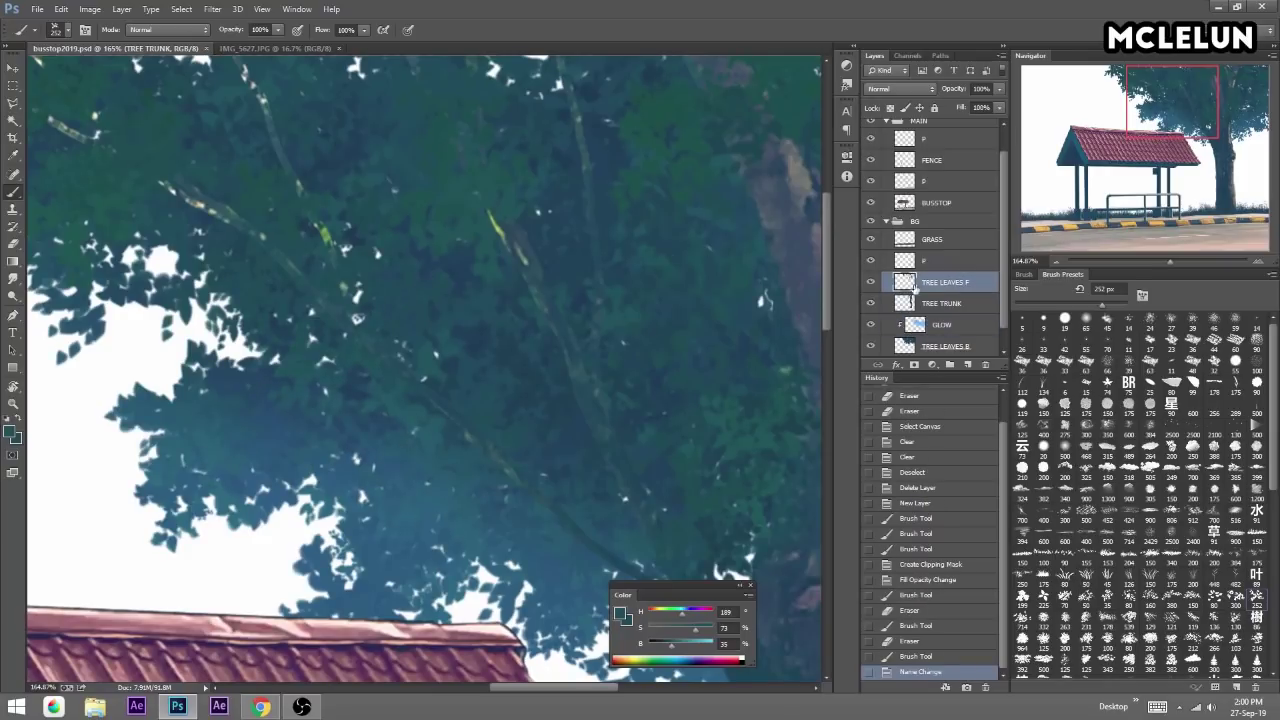
click(395, 350)
key(ctrl+z)
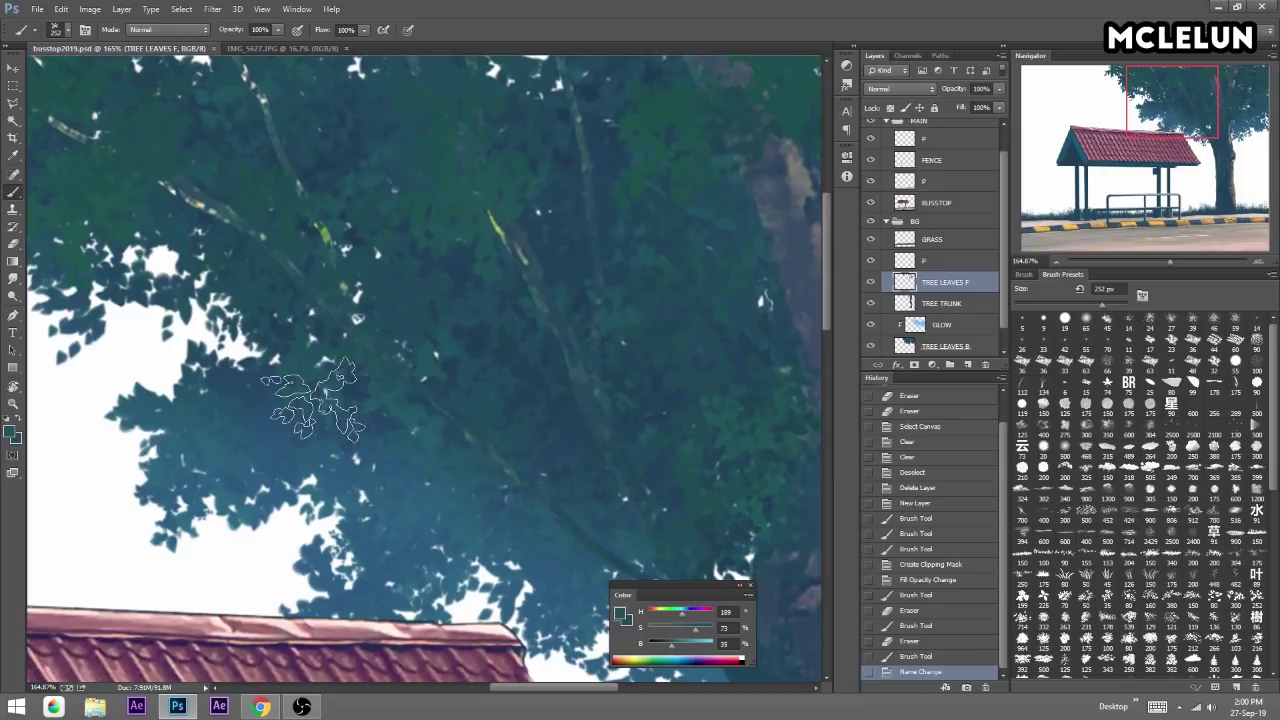
key(bracketright)
key(bracketright)
drag(280, 435, 607, 200)
key(bracketleft)
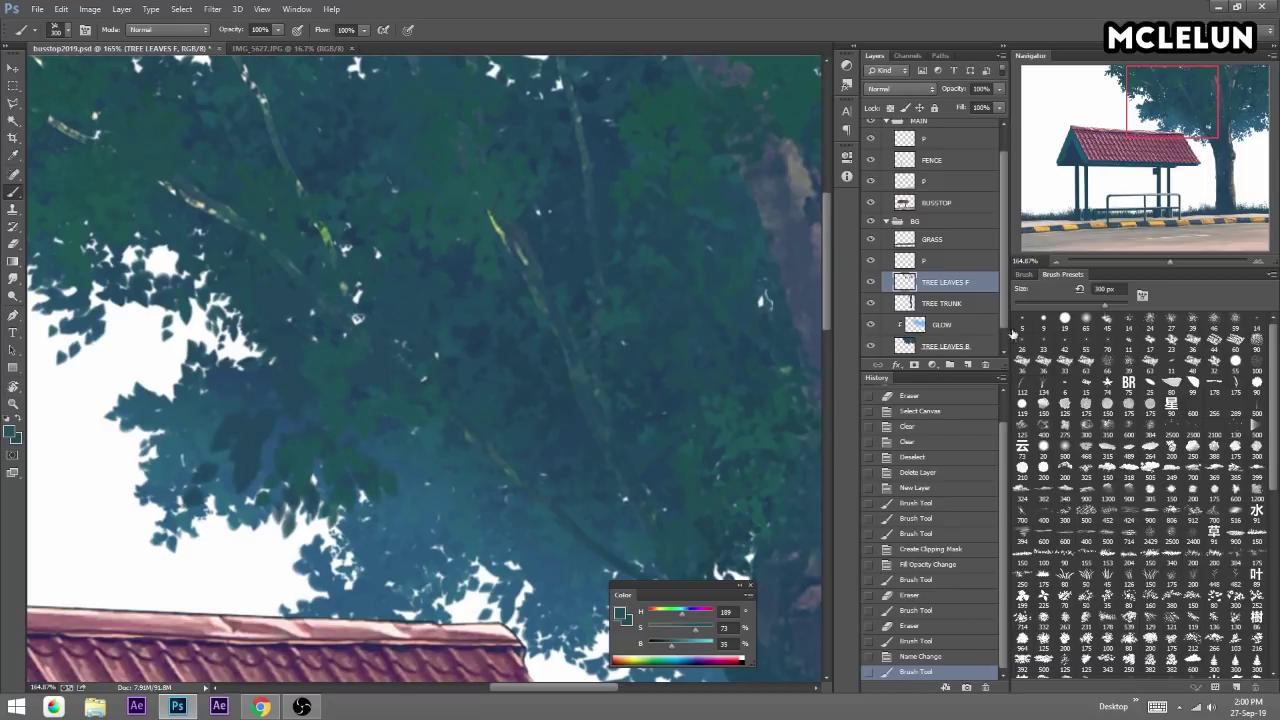
Raise Shape Dynamics Minimum Diameter to 66% and dab a 175 px dark leaf cluster.
click(1022, 275)
click(1056, 323)
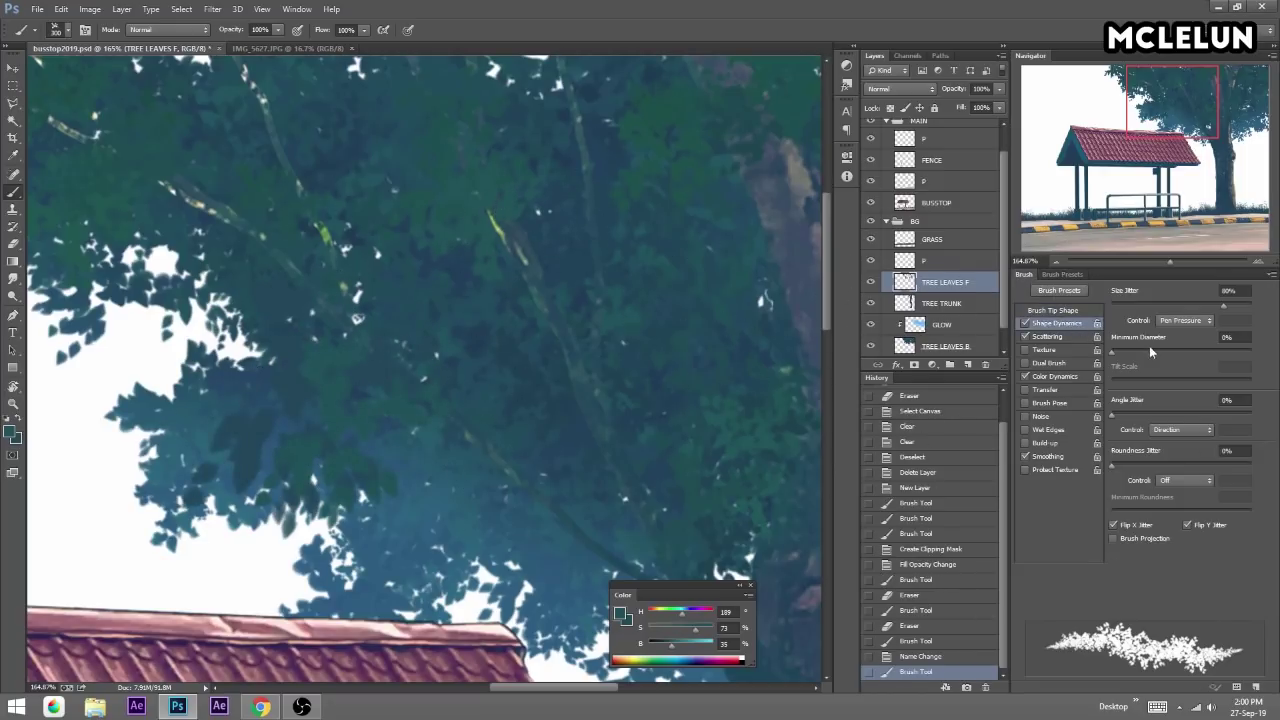
drag(1194, 350, 1204, 350)
key(bracketleft)
key(bracketleft)
key(bracketleft)
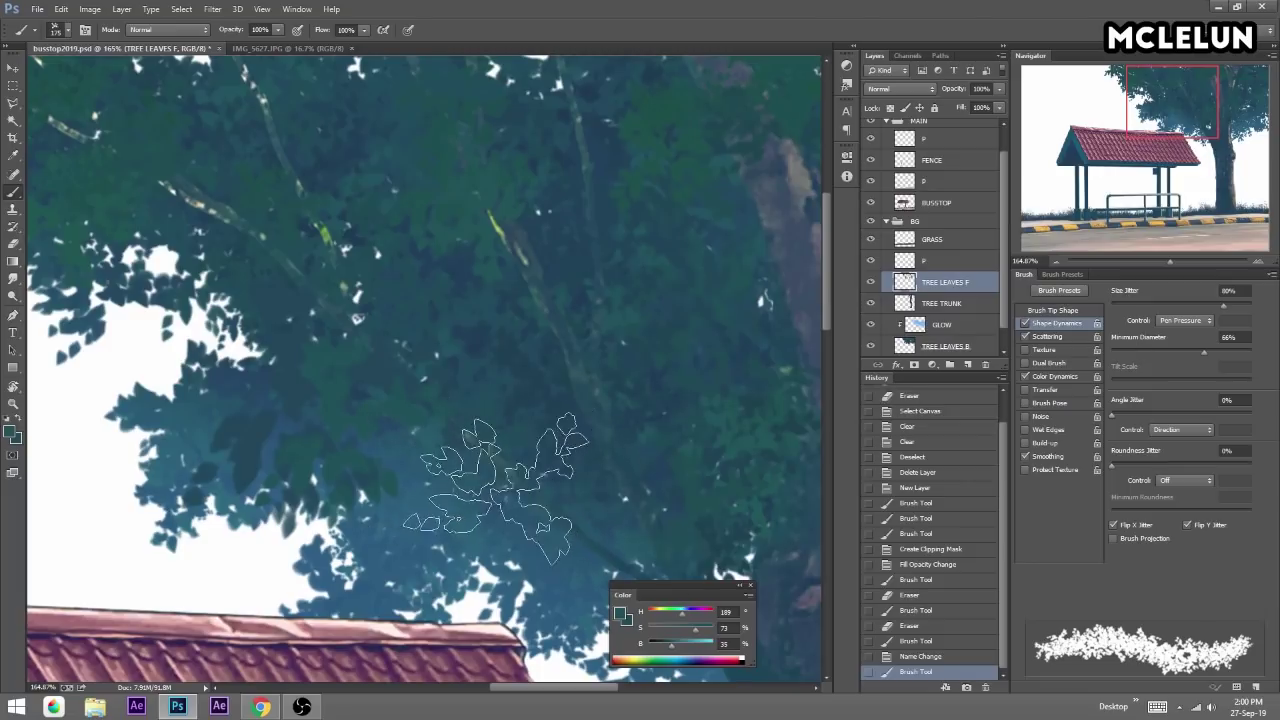
click(495, 378)
Dab dark teal leaves over the treetop and along its edge.
drag(1170, 261, 1147, 260)
click(680, 240)
click(670, 145)
click(715, 82)
click(552, 94)
click(450, 90)
click(594, 72)
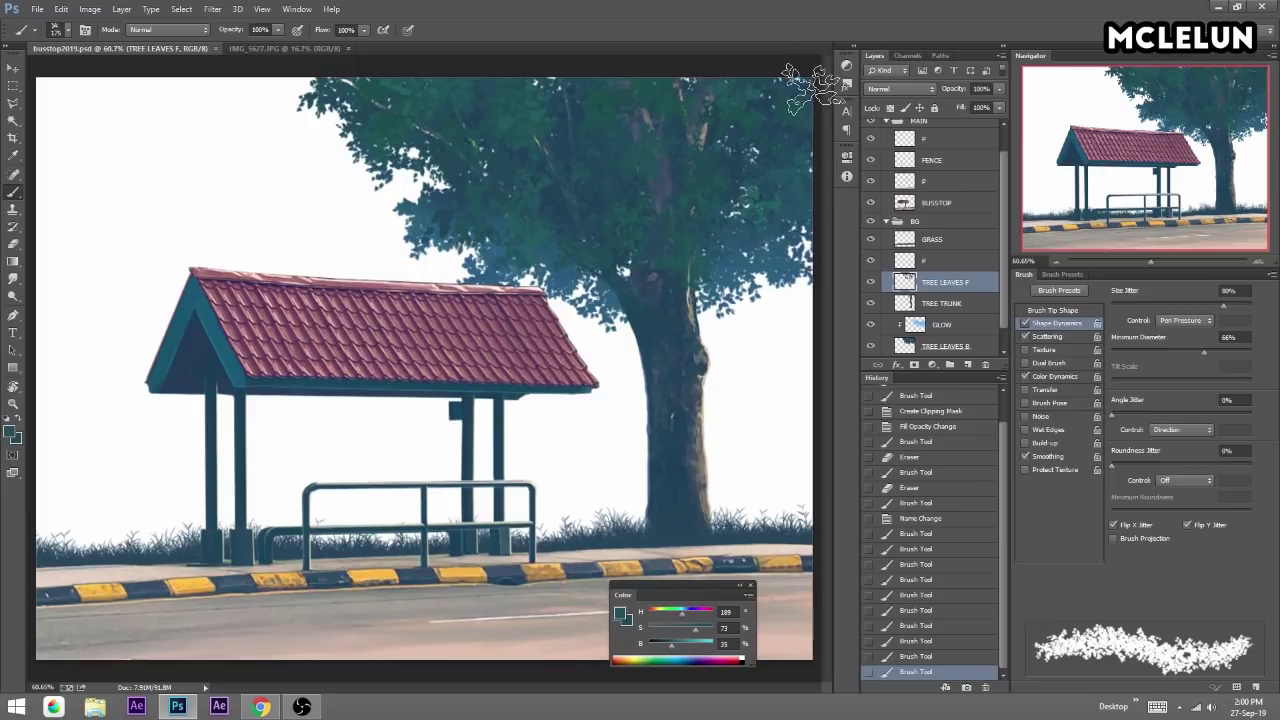
click(826, 200)
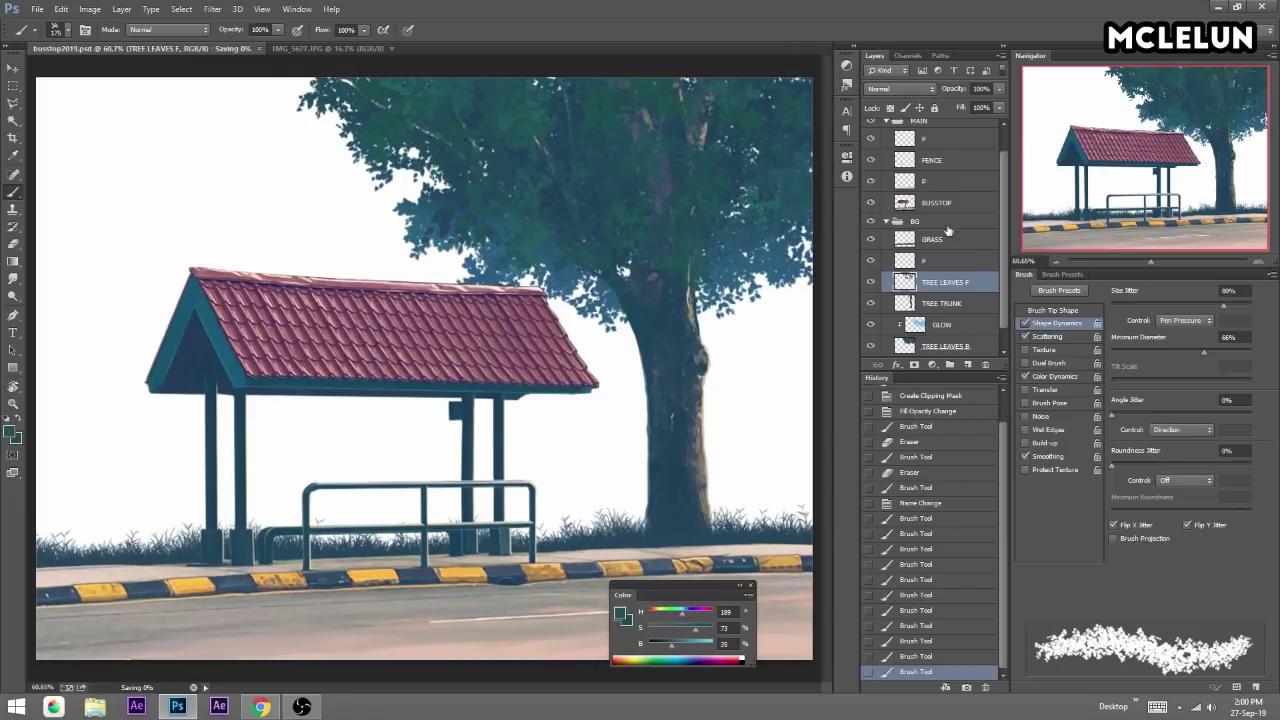
Create a group above P named TREE and move the tree layers into it.
click(958, 260)
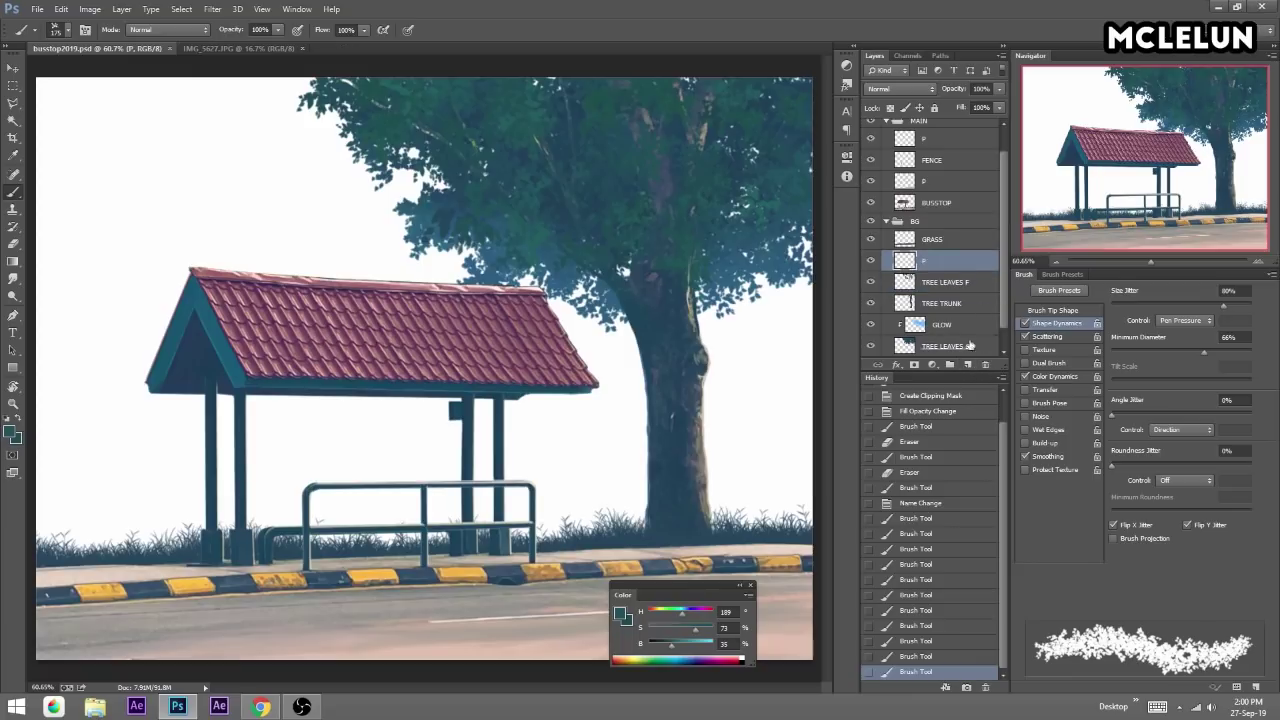
click(951, 366)
double_click(934, 259)
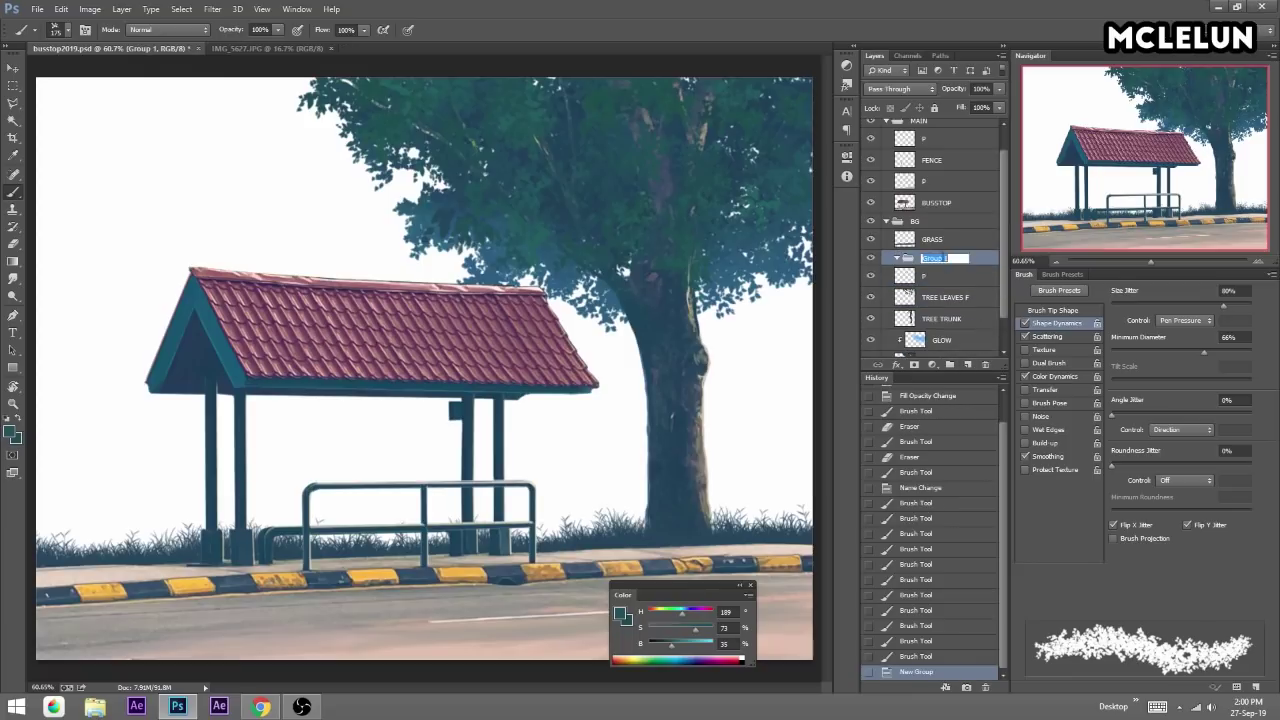
text(TREE)
key(Return)
scroll(955, 260, down, 2)
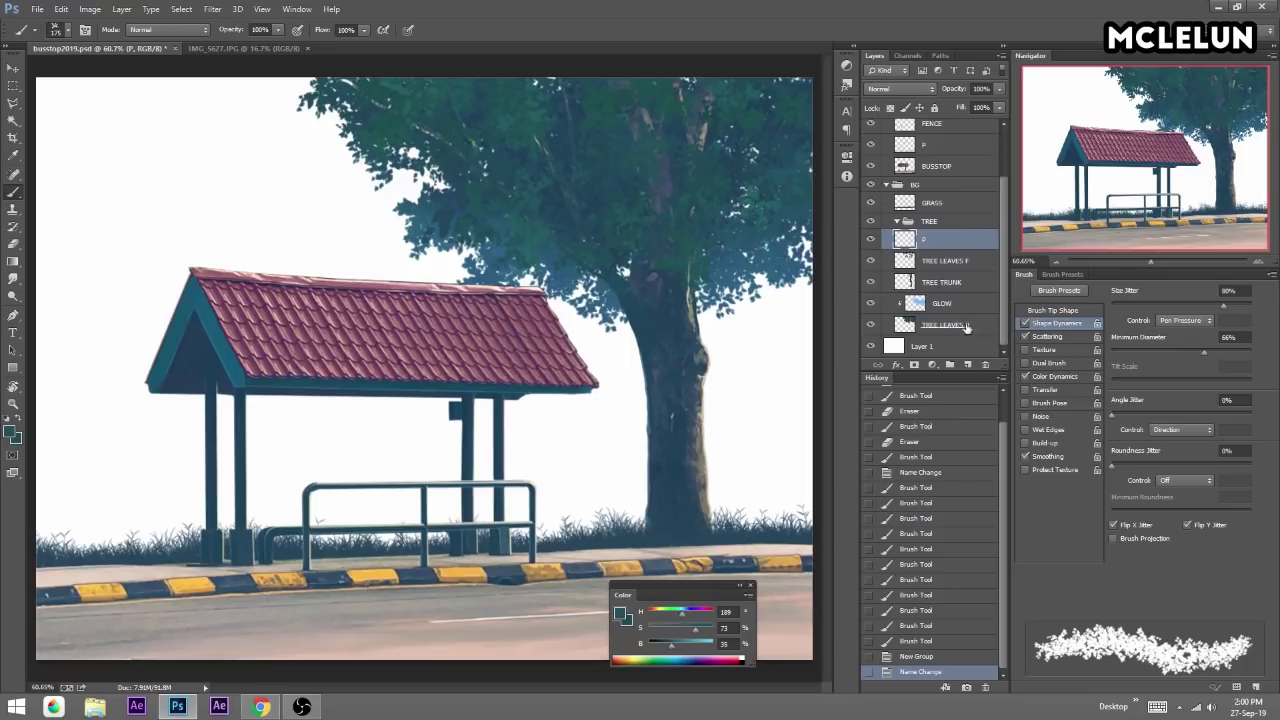
drag(946, 247, 930, 221)
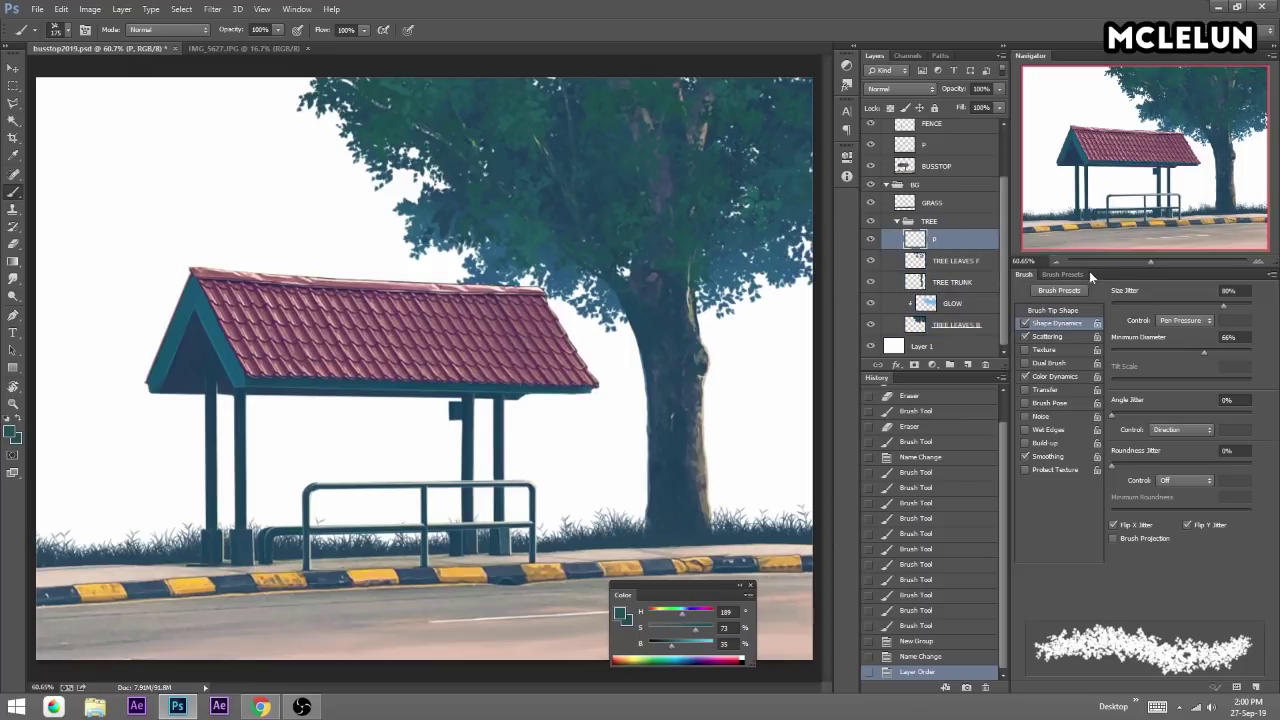
Zoom in, browse the brush preset grid for a 25 px brush, and recentre on the canopy.
drag(1149, 262, 1163, 262)
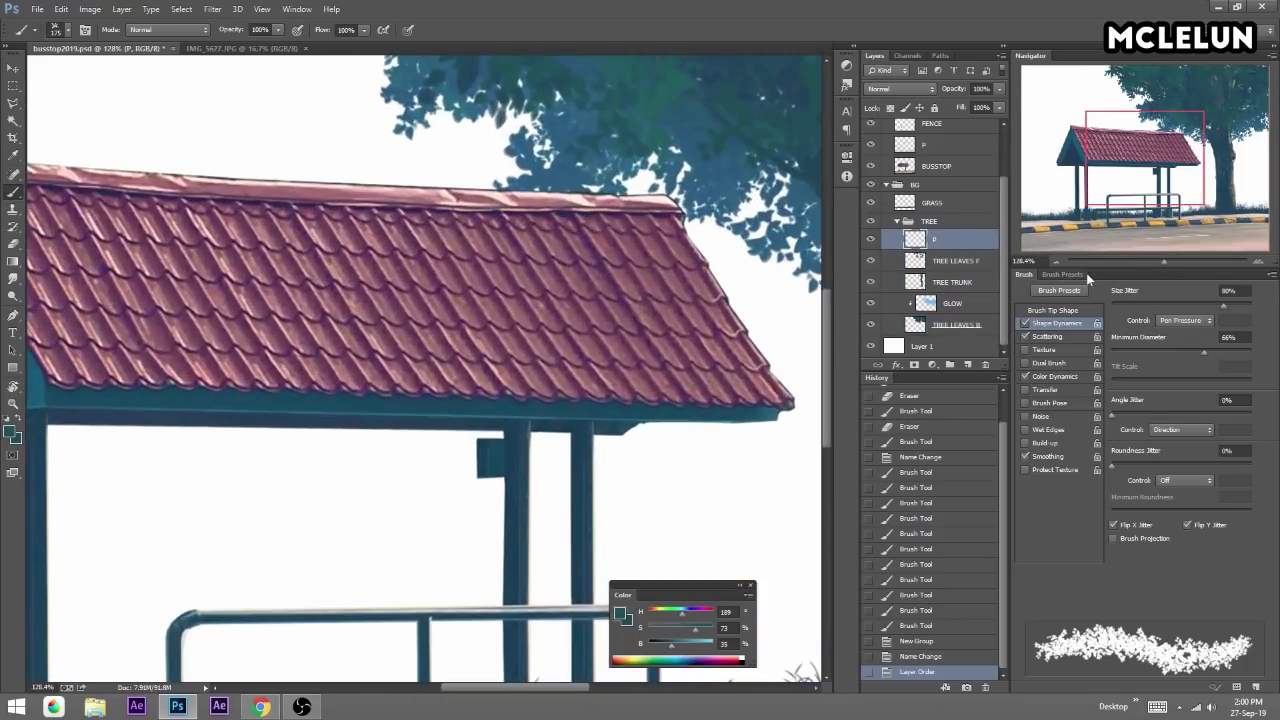
click(1079, 275)
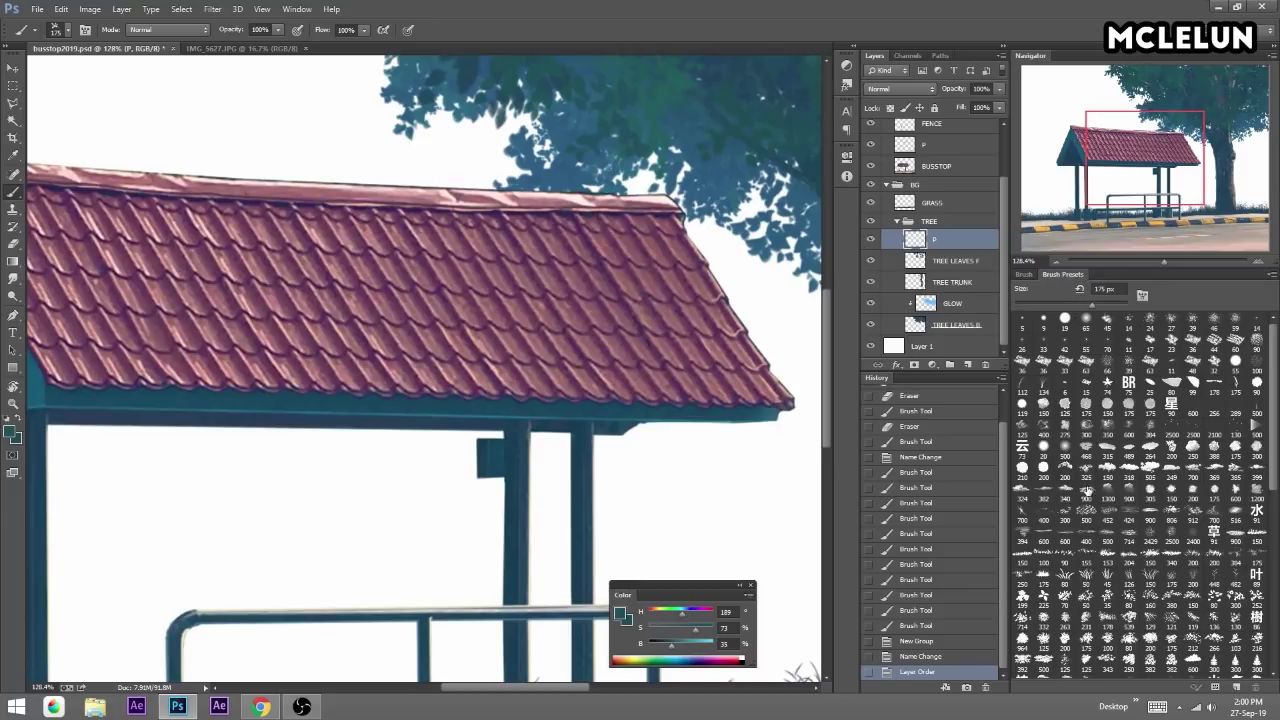
drag(1274, 487, 1274, 537)
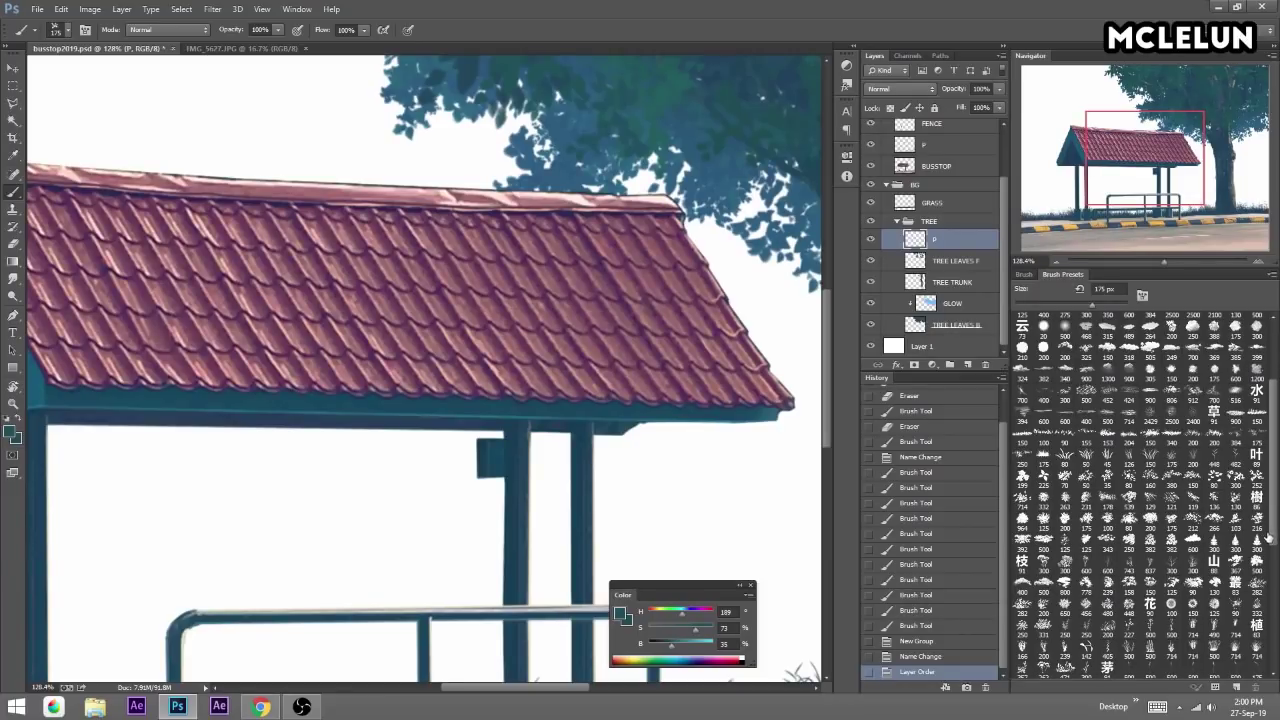
drag(1274, 537, 1274, 589)
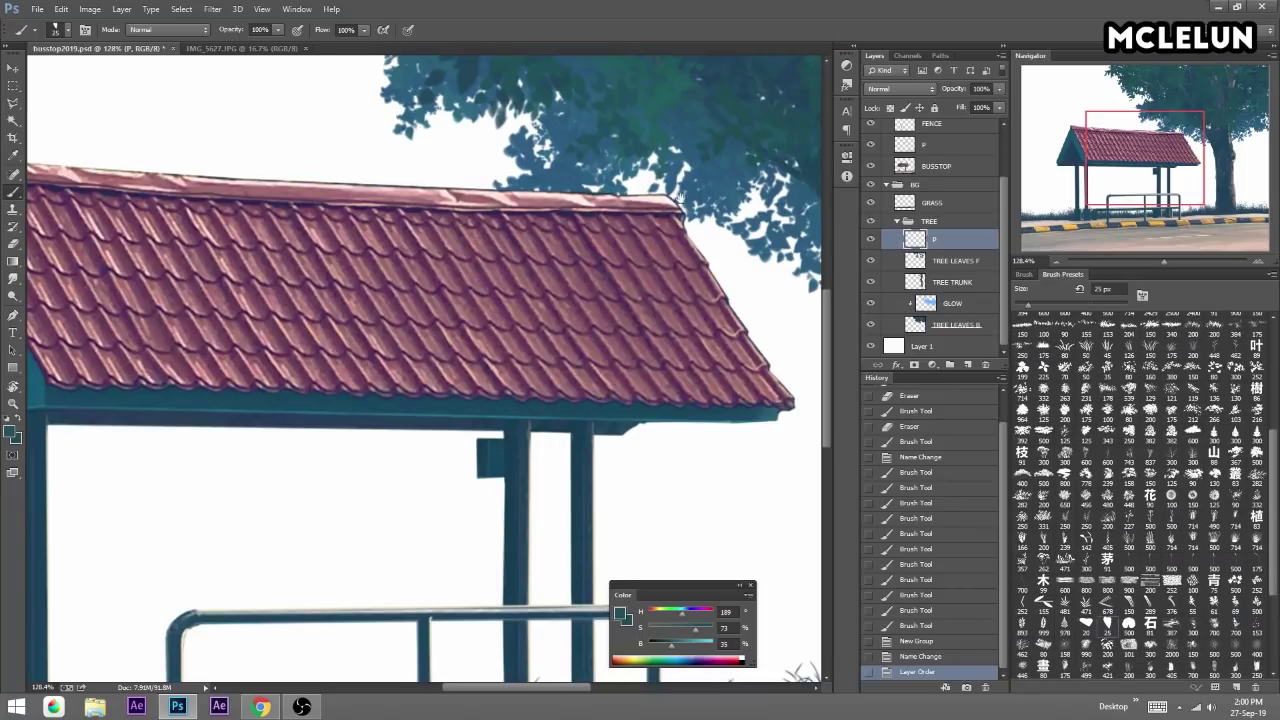
drag(680, 200, 670, 515)
Try light grey highlight strokes on the upper canopy, then undo them.
alt+click(667, 500)
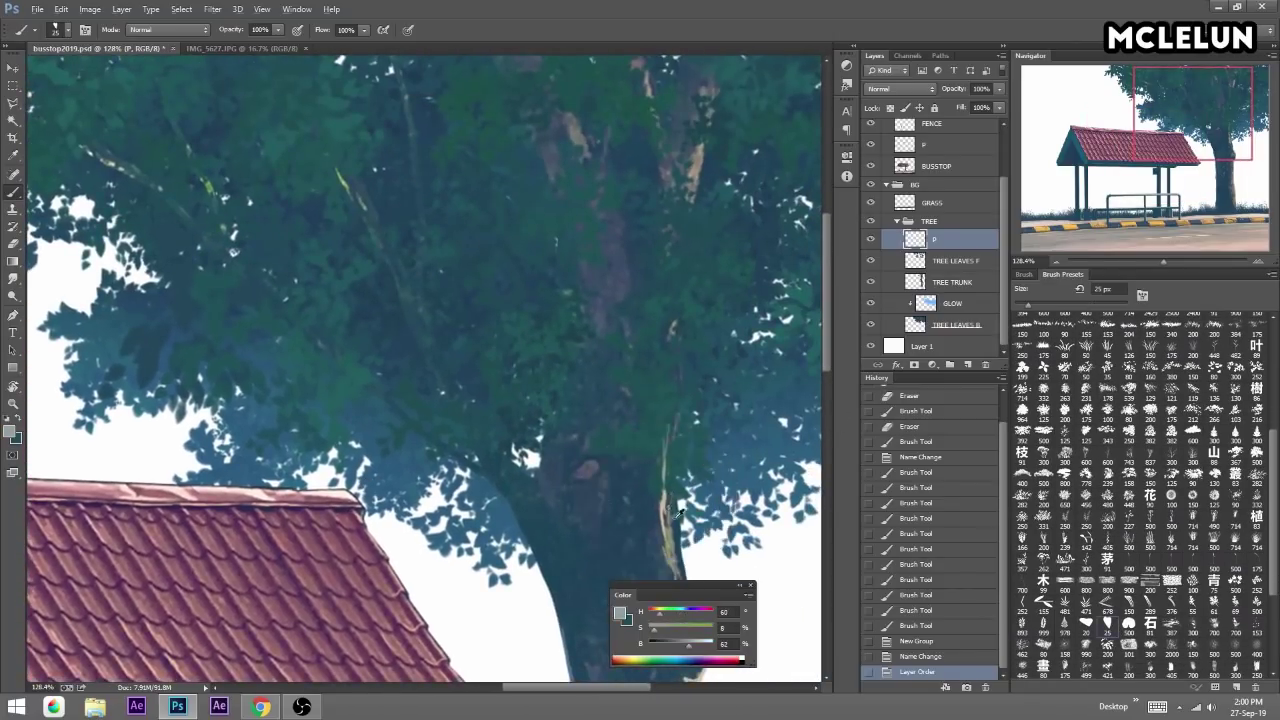
drag(655, 338, 555, 405)
drag(686, 312, 700, 350)
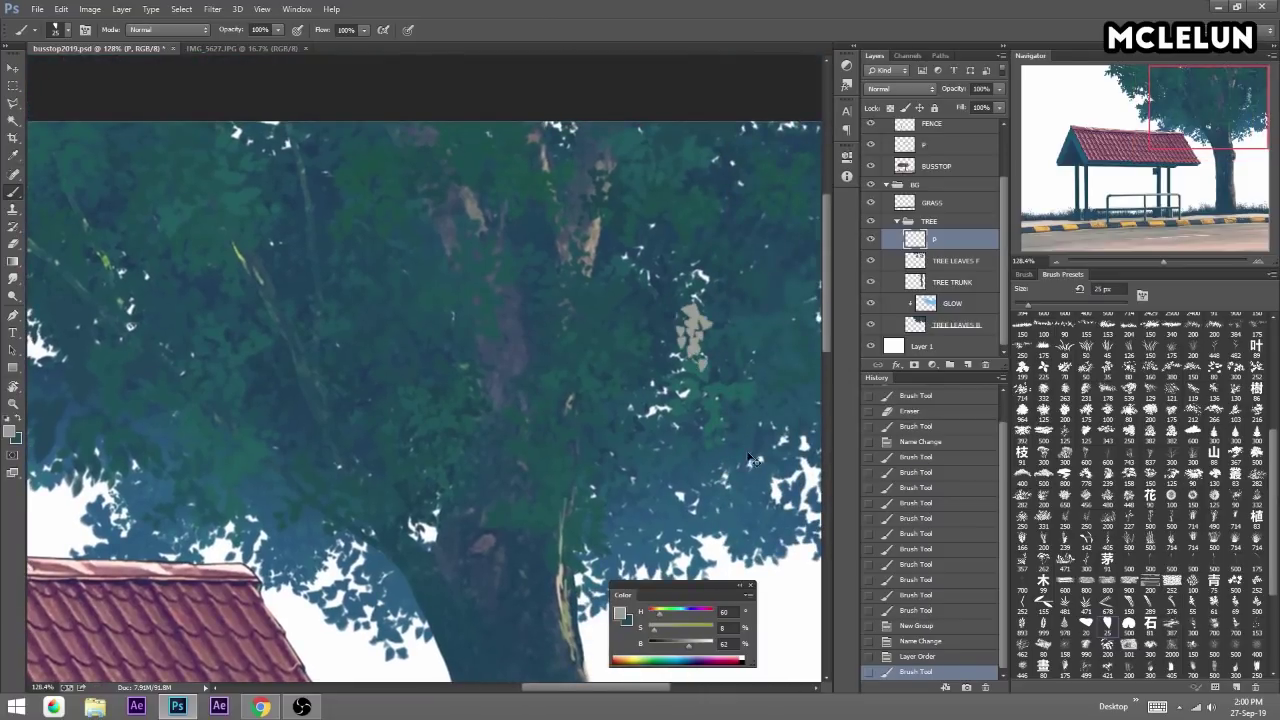
key(ctrl+z)
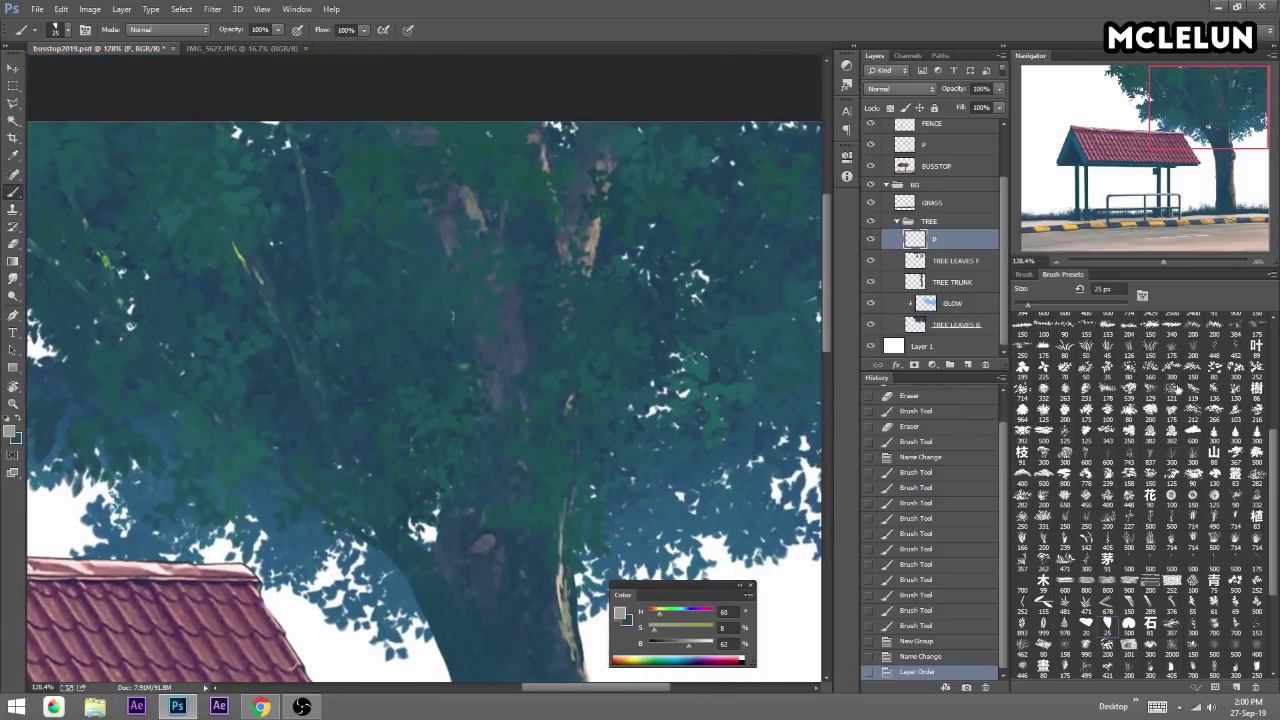
drag(1274, 432, 1274, 318)
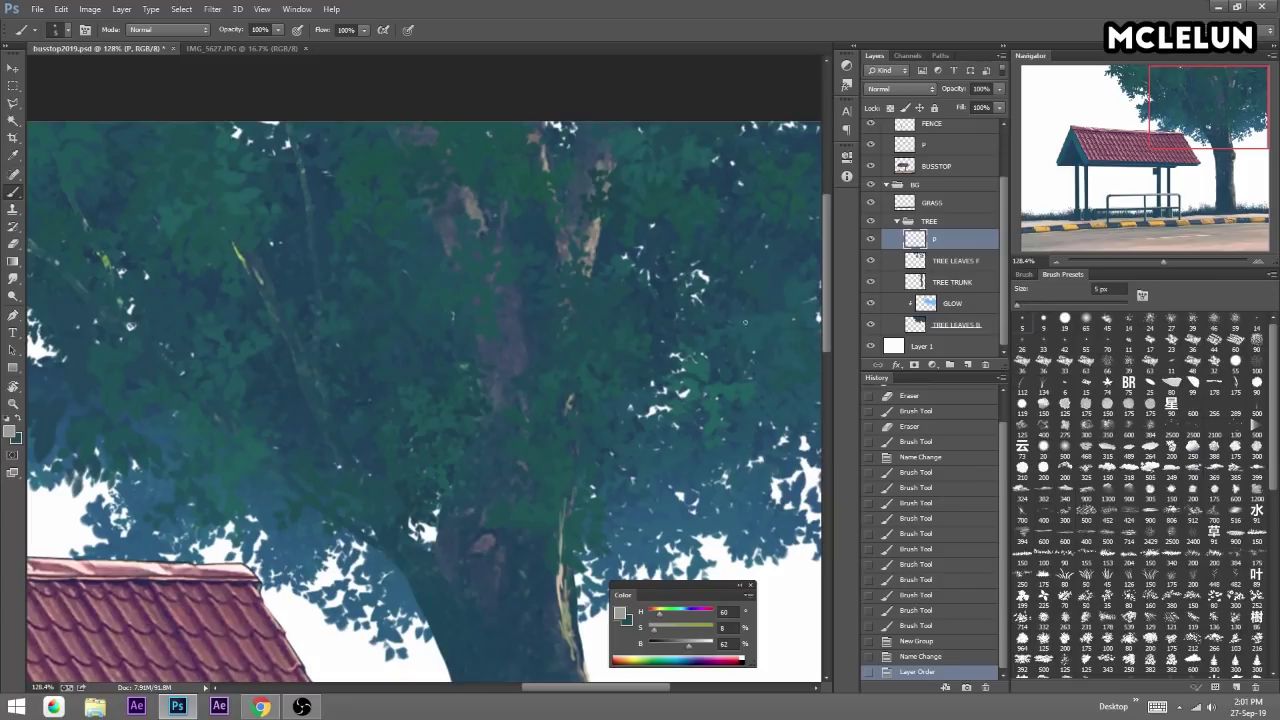
drag(753, 366, 767, 371)
key(bracketright)
key(bracketright)
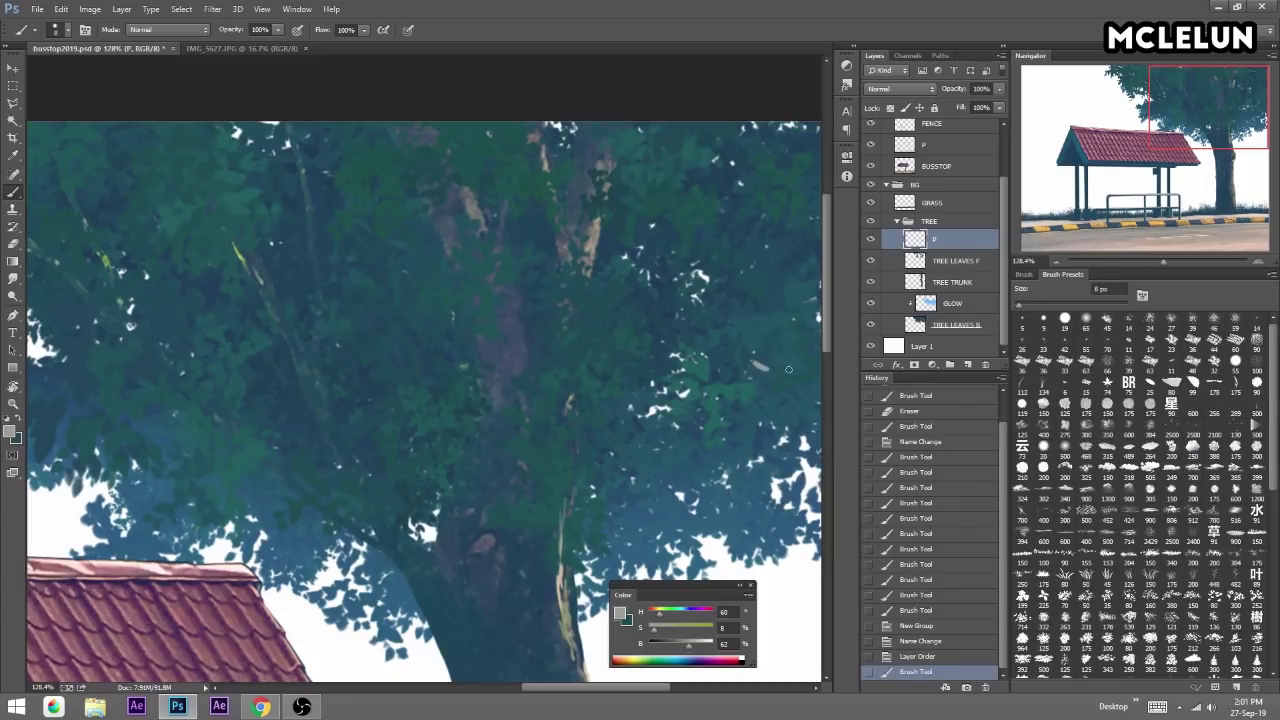
key(ctrl+z)
Zoom in on the trunk edge, sample its beige outline, lighten it and shrink the brush to 4 px.
drag(1194, 84, 1194, 135)
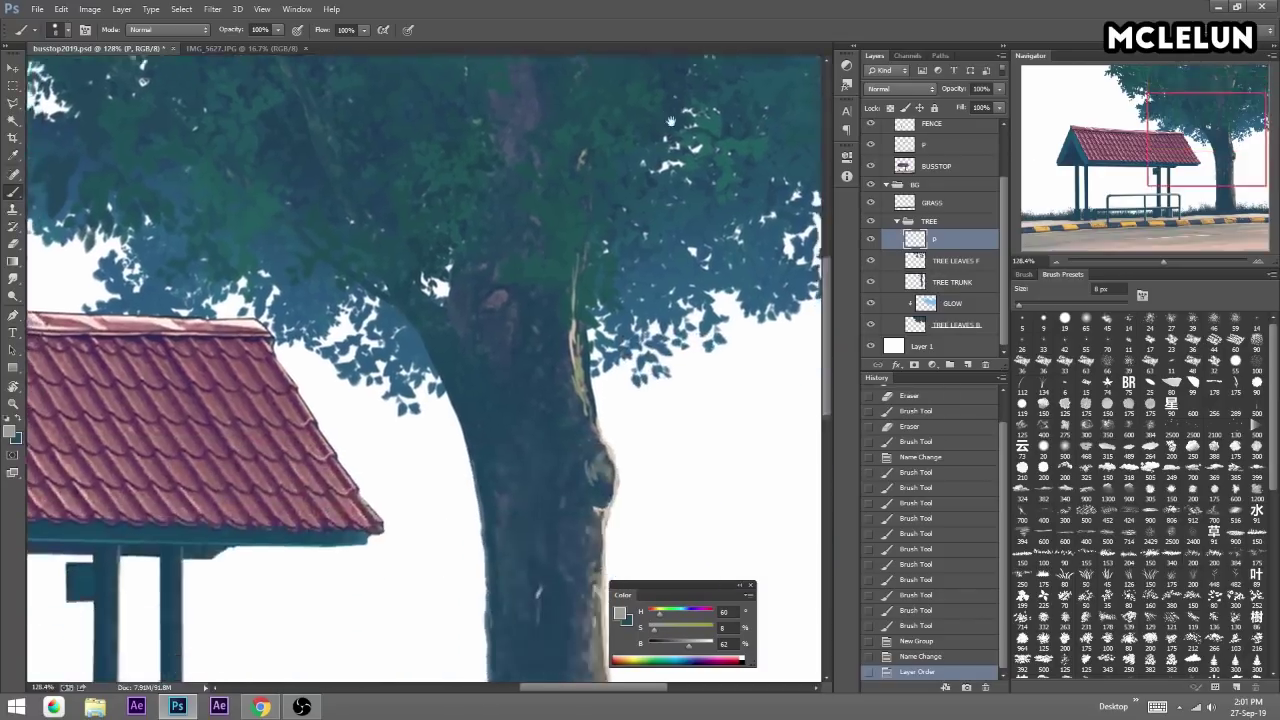
drag(1167, 267, 1187, 262)
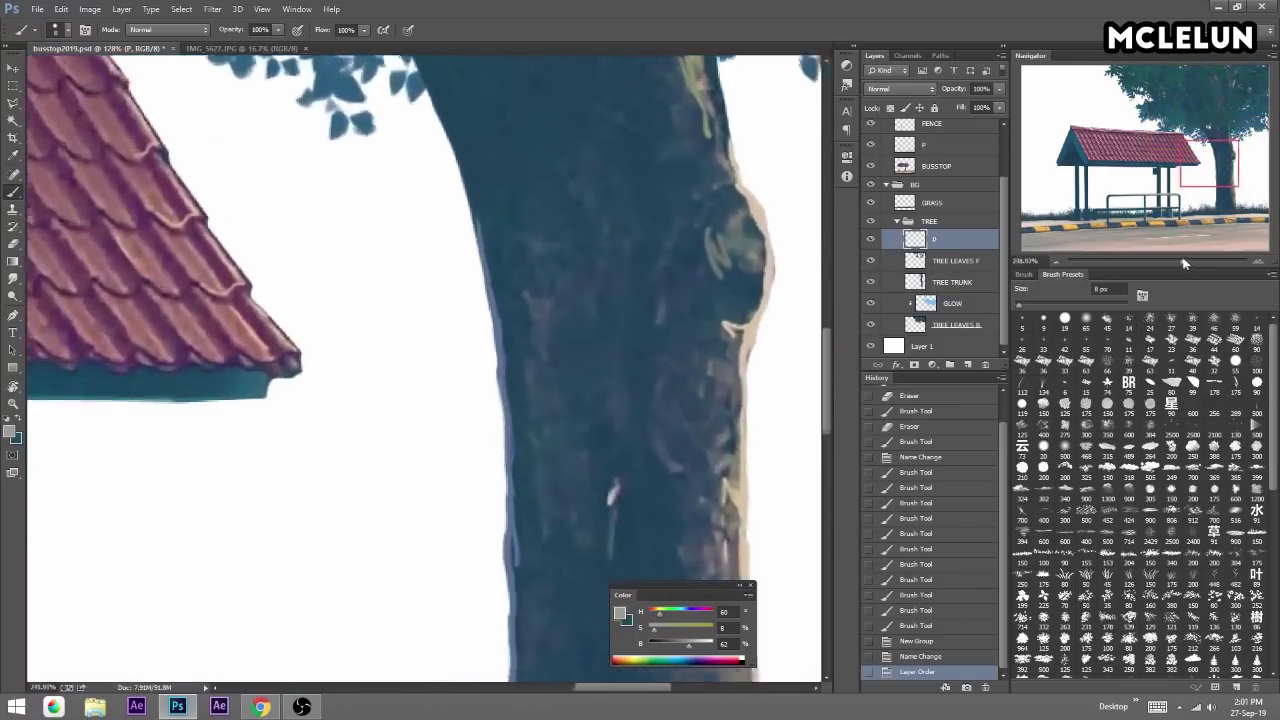
mouse_move(1158, 200)
mouse_down()
mouse_move(1172, 158)
mouse_move(1225, 165)
mouse_up()
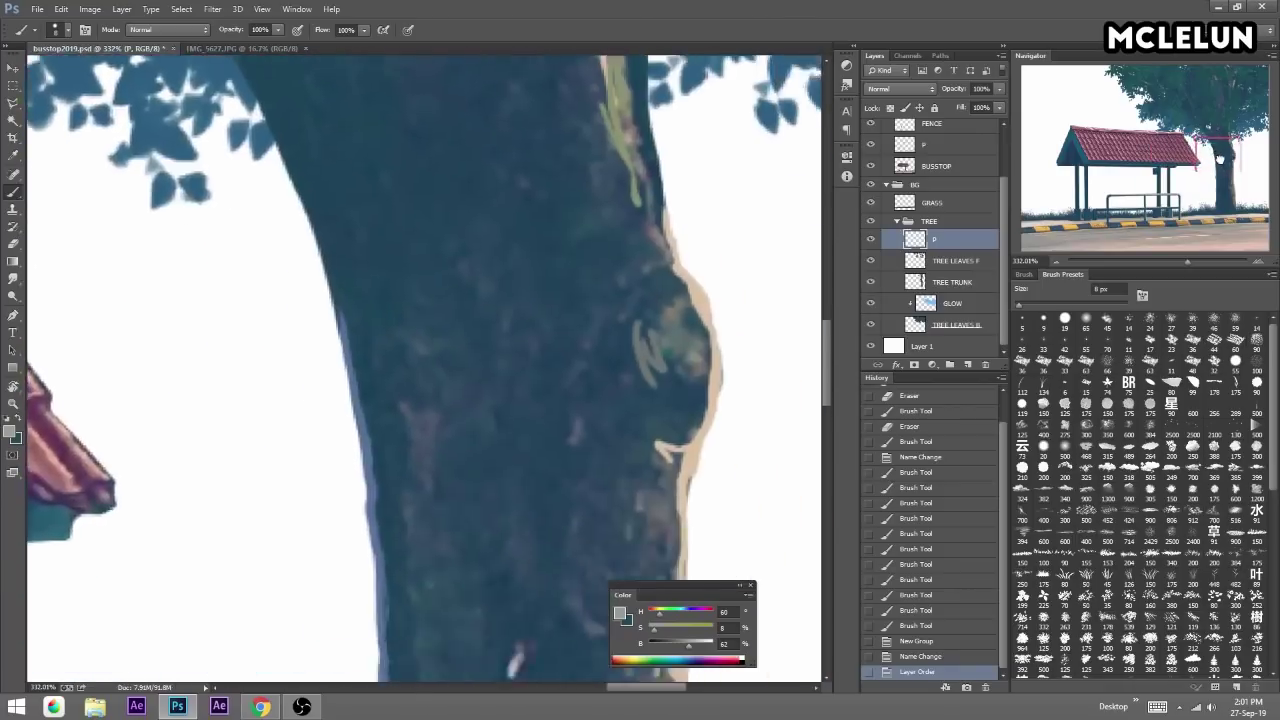
alt+click(561, 297)
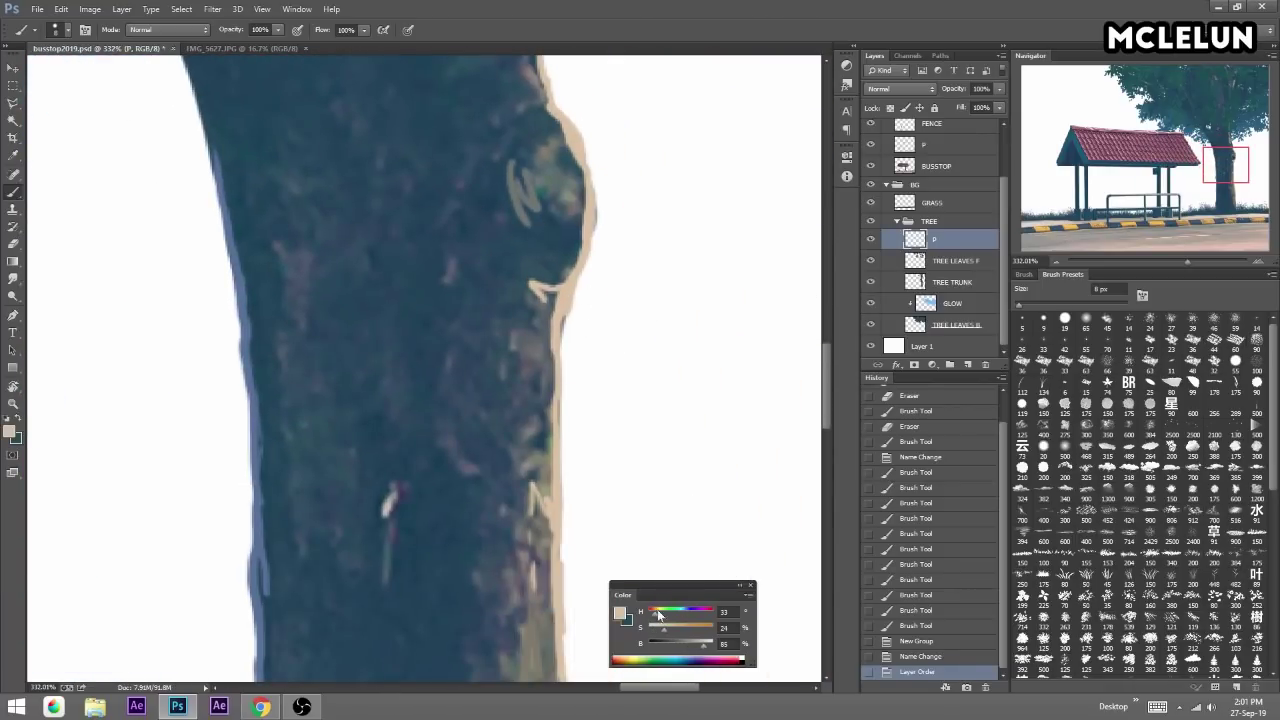
drag(709, 645, 716, 645)
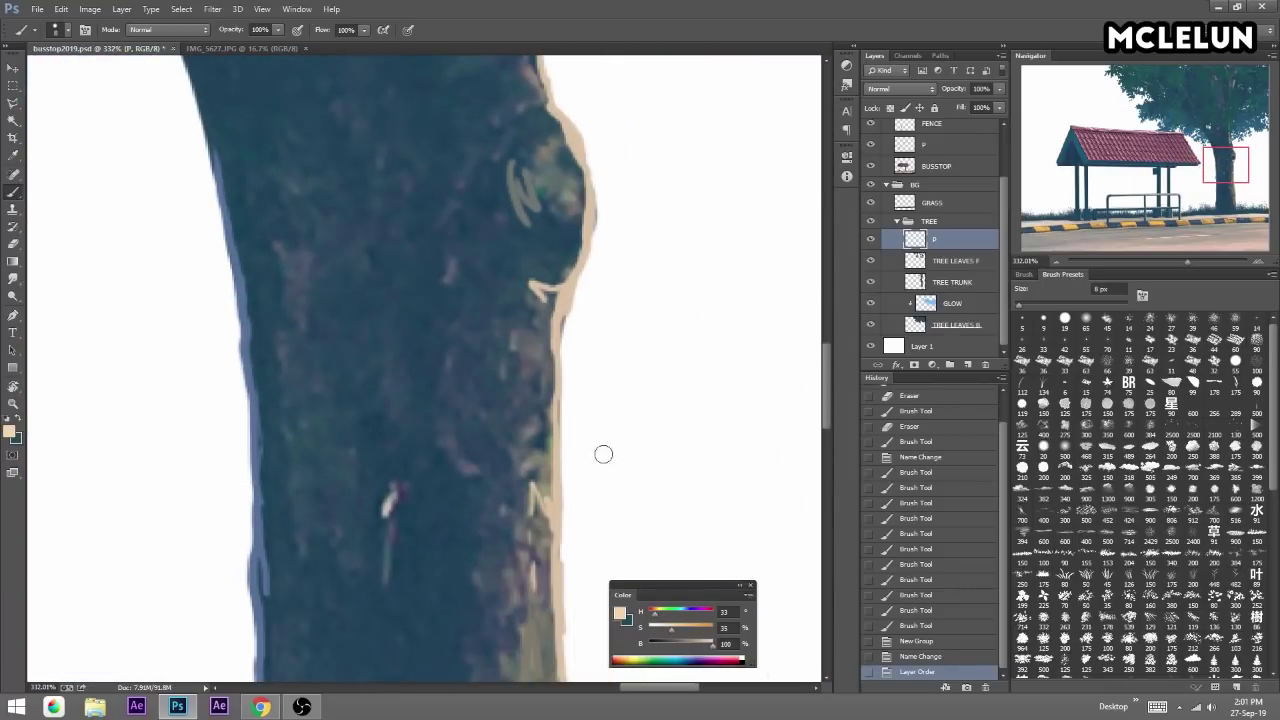
key(bracketleft)
Paint thin light beige highlights along the trunk's right edge, trimming with the eraser.
click(561, 326)
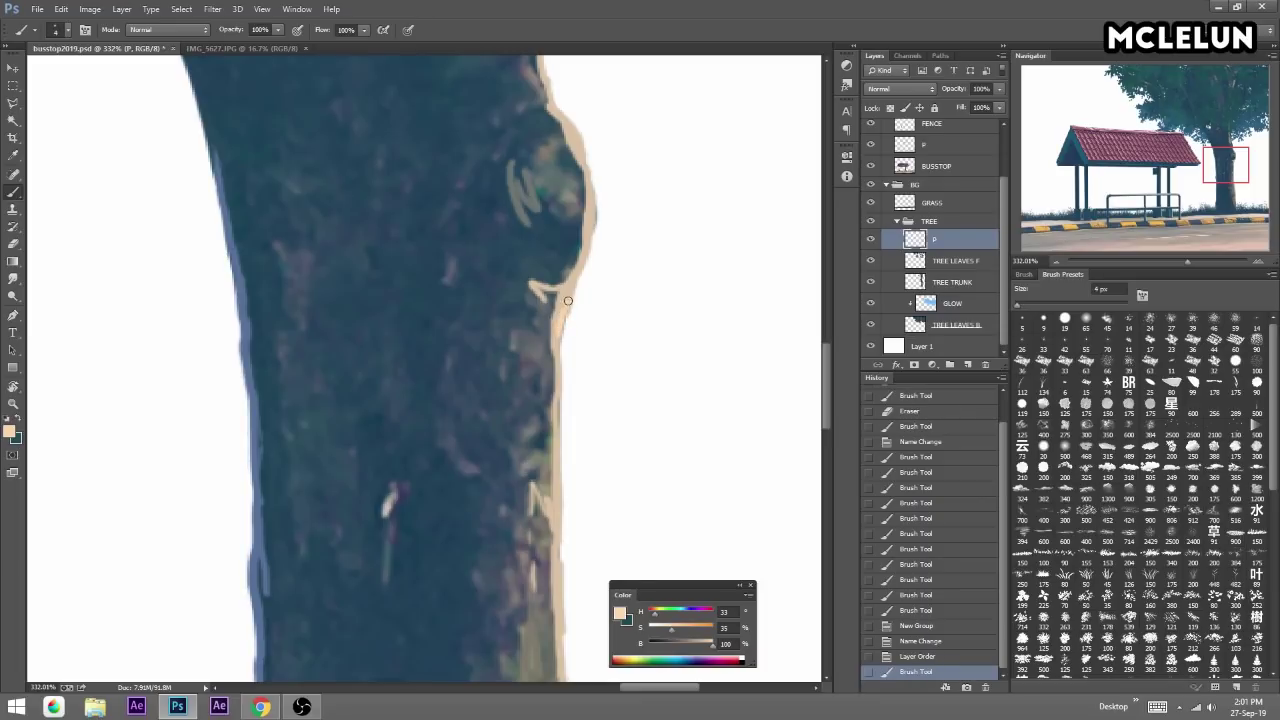
drag(557, 364, 548, 408)
mouse_move(580, 202)
mouse_down()
mouse_move(576, 236)
mouse_move(512, 231)
mouse_move(533, 207)
mouse_up()
key(e)
key(e)
key(b)
On a new layer, paint beige highlights on the trunk and branches, erasing the excess.
click(970, 366)
drag(560, 395, 561, 414)
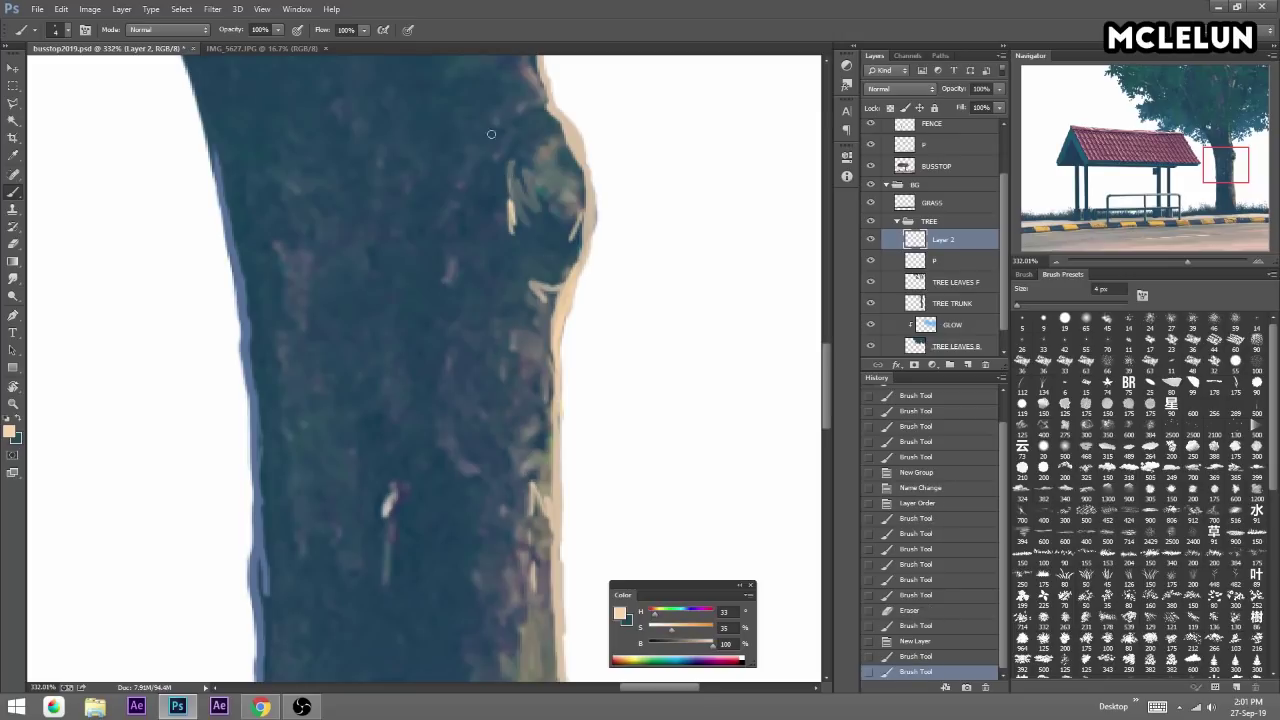
drag(540, 78, 615, 353)
mouse_move(597, 294)
mouse_down()
mouse_move(582, 250)
mouse_move(617, 386)
mouse_up()
mouse_move(597, 293)
mouse_down()
mouse_move(595, 254)
mouse_move(750, 384)
mouse_up()
drag(390, 378, 432, 400)
key(e)
click(437, 427)
click(410, 395)
key(b)
Extend the beige highlight on the trunk edge, erase part of it, and zoom back out.
click(1203, 94)
drag(1203, 94, 1233, 81)
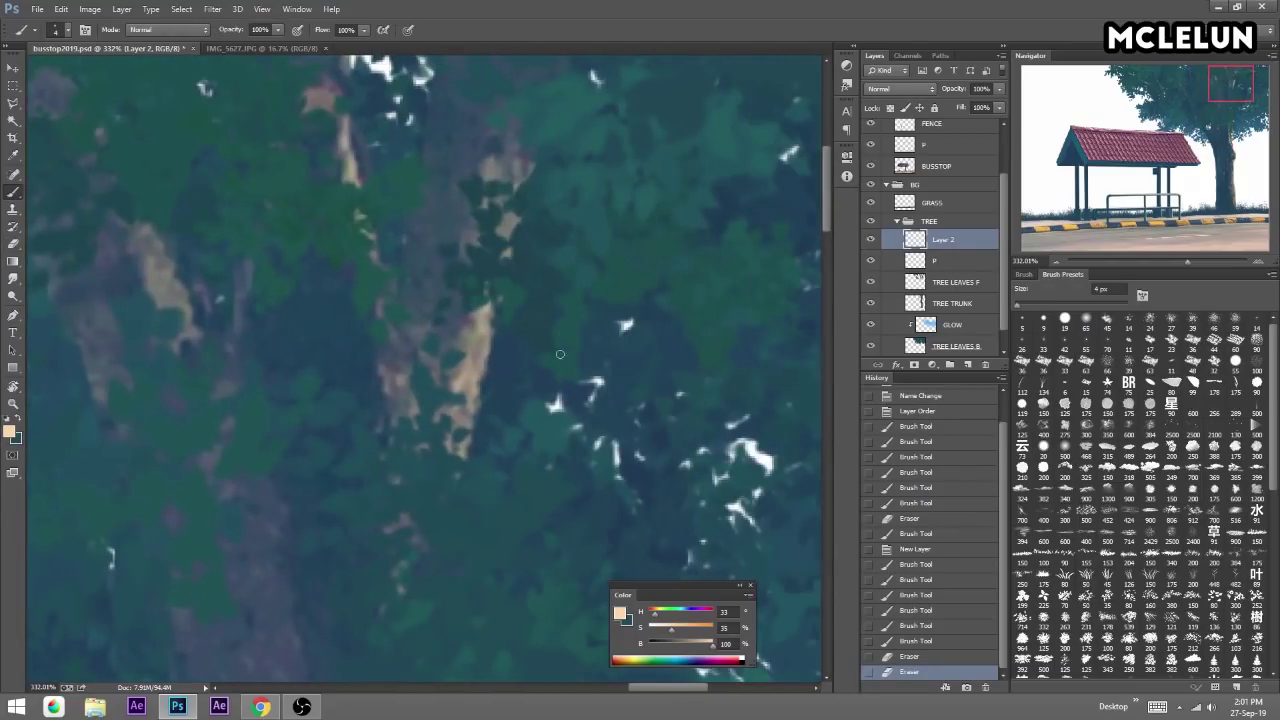
mouse_move(490, 318)
mouse_down()
mouse_move(468, 456)
mouse_move(480, 340)
mouse_up()
key(e)
drag(510, 340, 500, 280)
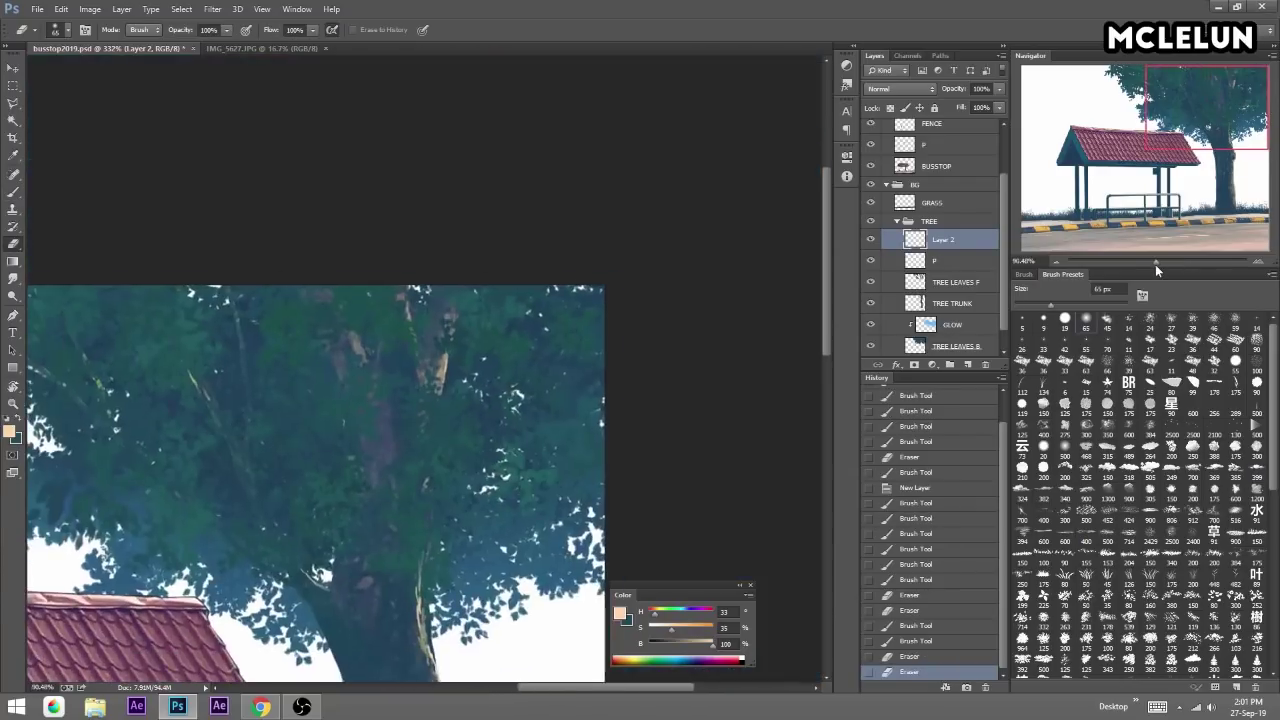
drag(1188, 262, 1150, 262)
scroll(318, 336, up, 2)
key(b)
Clean up a stray trunk mark and paint a thin dark line along the trunk's right edge.
click(285, 262)
key(e)
drag(300, 305, 283, 251)
key(b)
drag(520, 455, 565, 140)
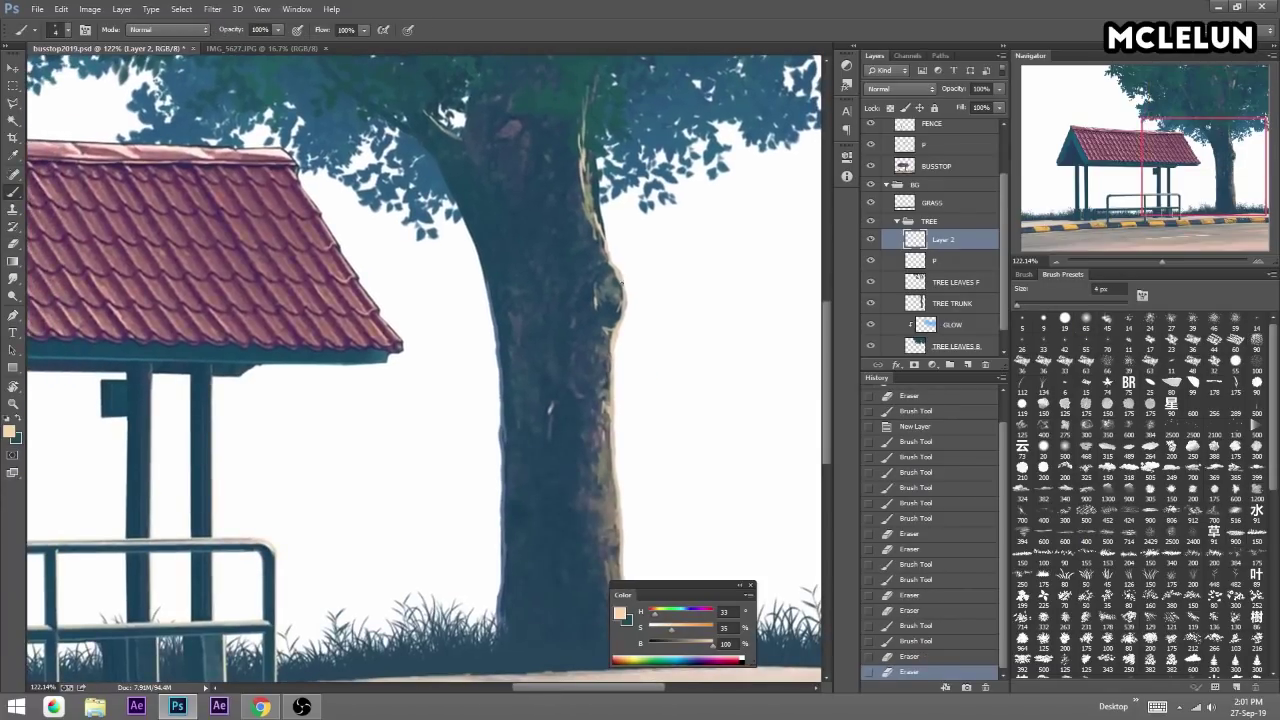
drag(589, 388, 594, 268)
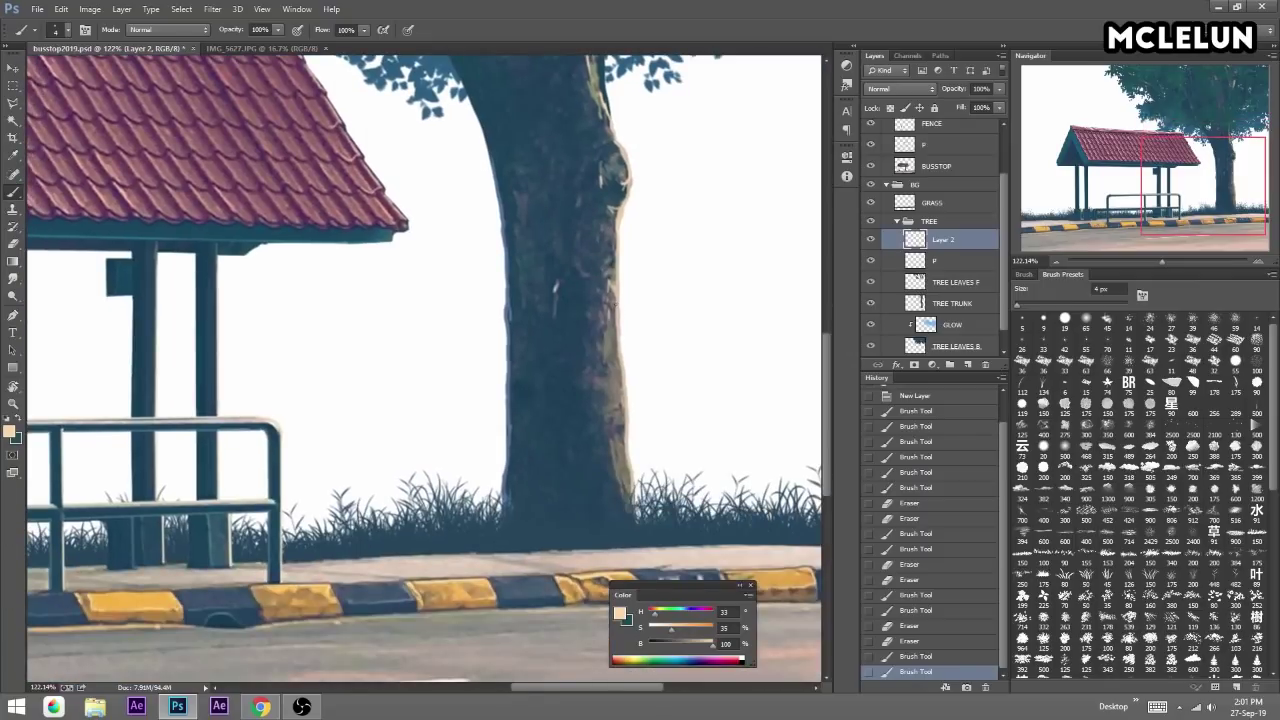
drag(619, 310, 624, 362)
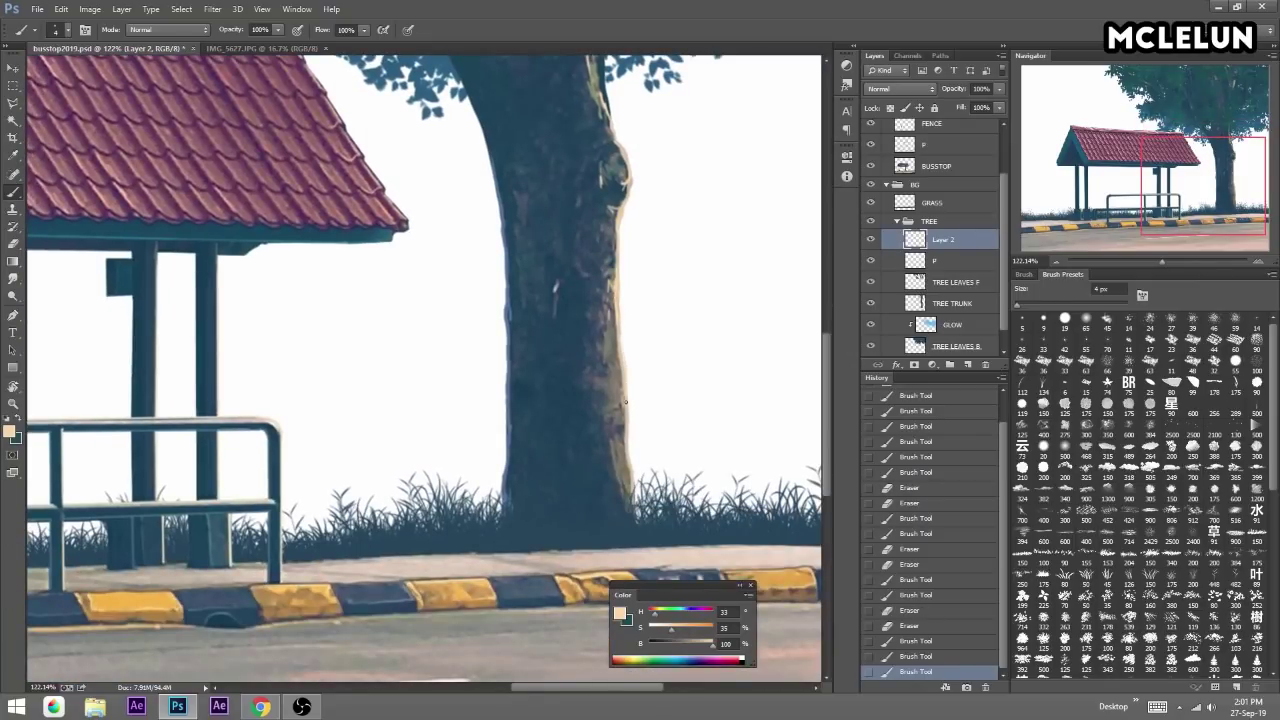
key(e)
mouse_move(626, 433)
mouse_down()
mouse_move(622, 408)
mouse_move(620, 442)
mouse_up()
key(b)
Shade the trunk's left edge with short light and blue strokes.
mouse_move(556, 288)
mouse_down()
mouse_move(556, 318)
mouse_move(512, 268)
mouse_move(513, 280)
mouse_up()
alt+click(513, 302)
drag(515, 328, 516, 348)
mouse_move(514, 300)
mouse_down()
mouse_move(515, 325)
mouse_move(514, 305)
mouse_up()
drag(512, 285, 512, 268)
drag(508, 210, 509, 230)
Paint a dark blue stroke down the trunk, then zoom out and erase stray paint near it.
alt+click(610, 345)
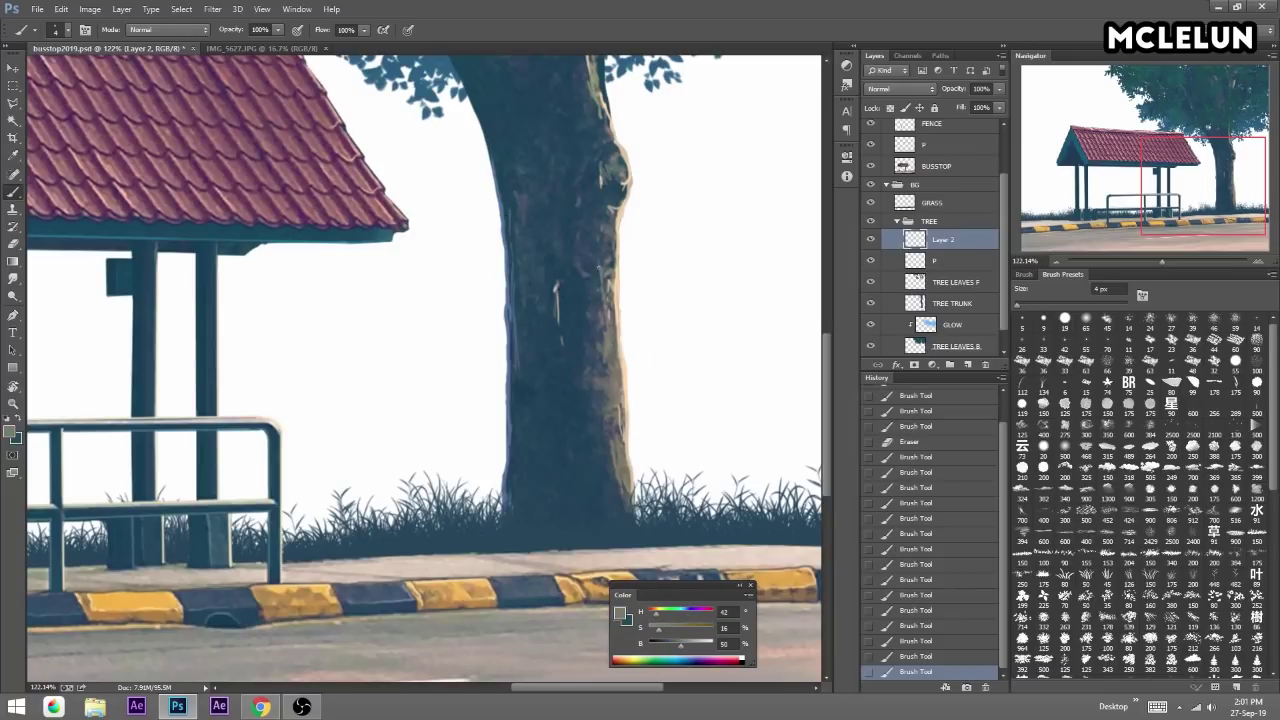
alt+click(619, 190)
drag(607, 166, 625, 344)
alt+click(630, 313)
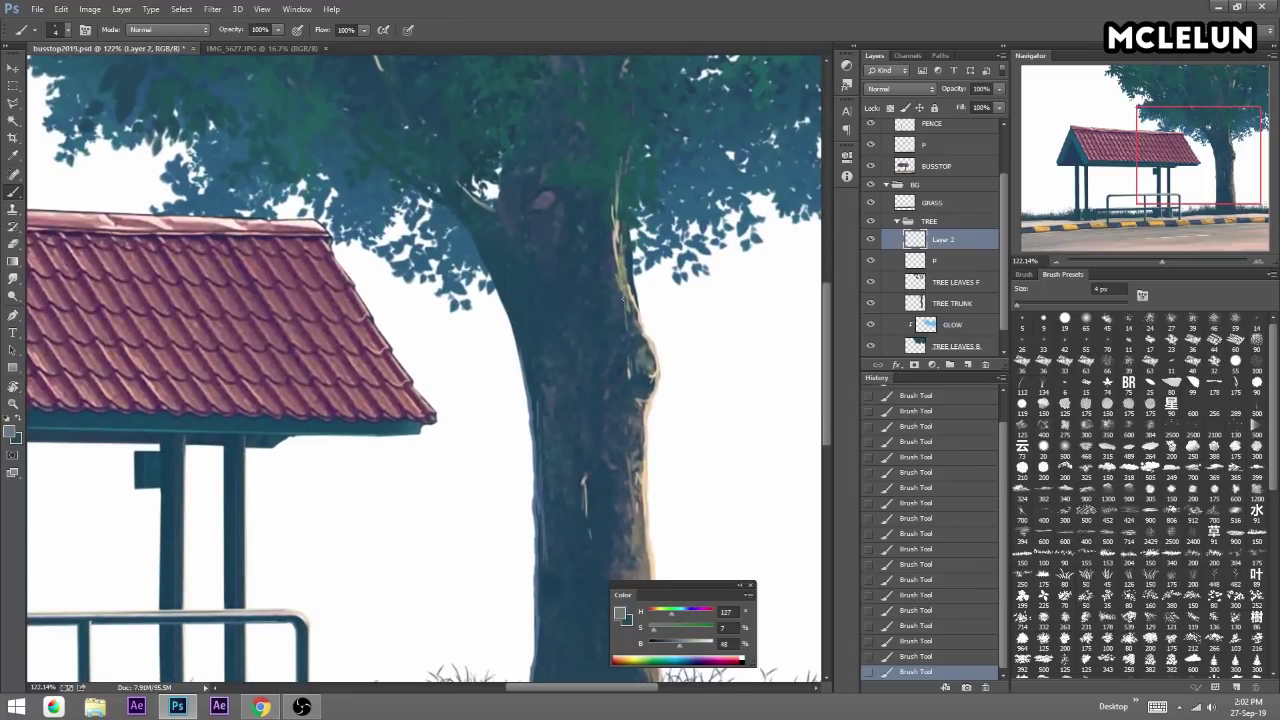
drag(1162, 261, 1147, 262)
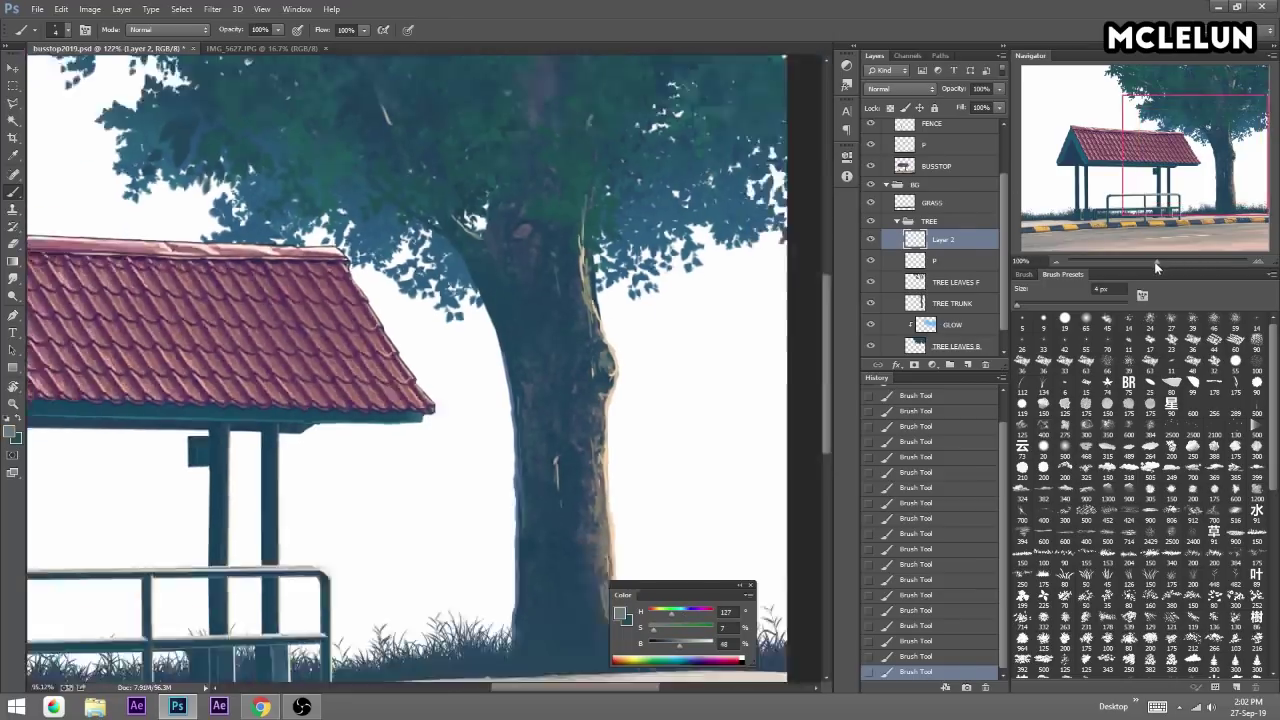
key(e)
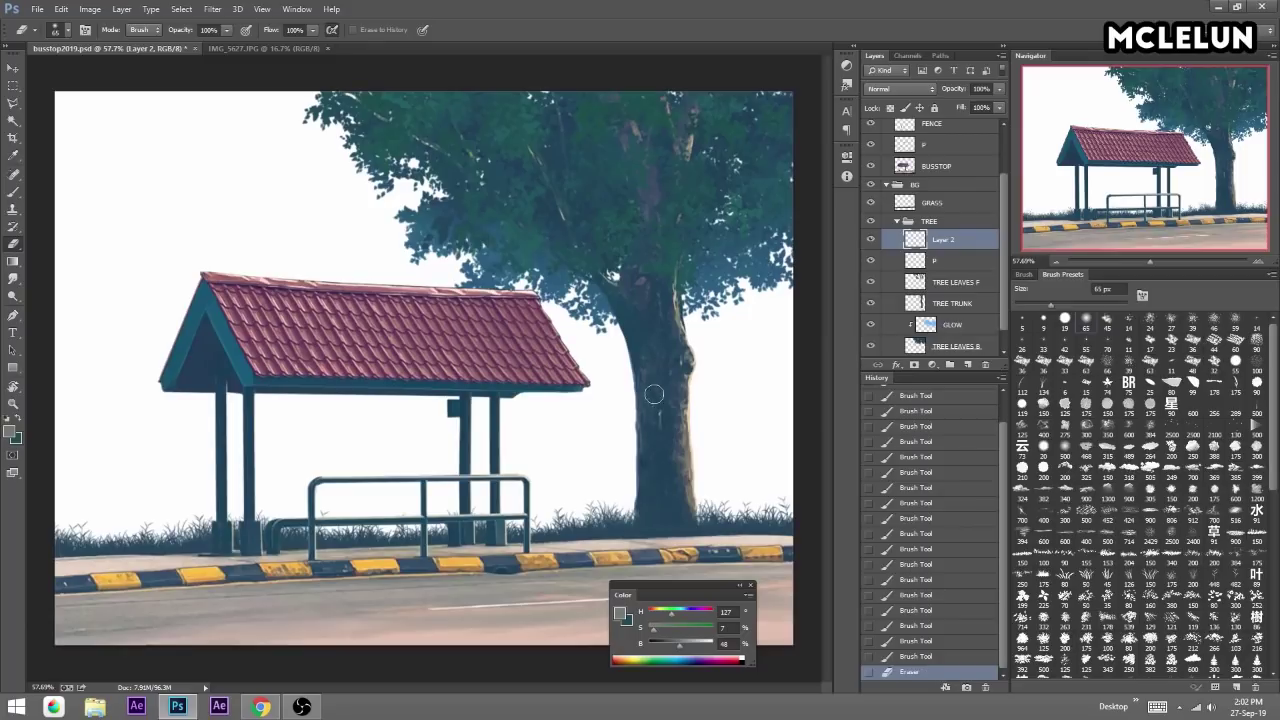
drag(678, 332, 670, 277)
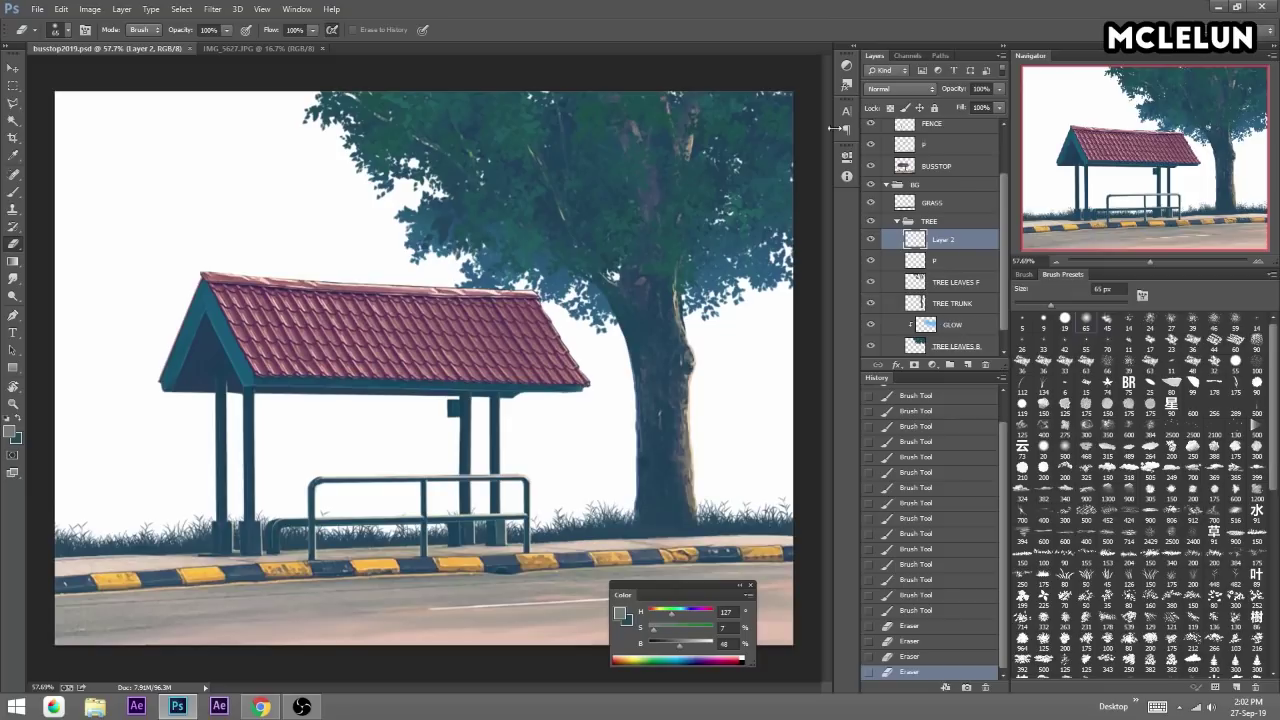
Merge Layer 2 down and toggle the PHOTO reference on and off for comparison.
key(ctrl+e)
scroll(1001, 130, up, 2)
click(870, 130)
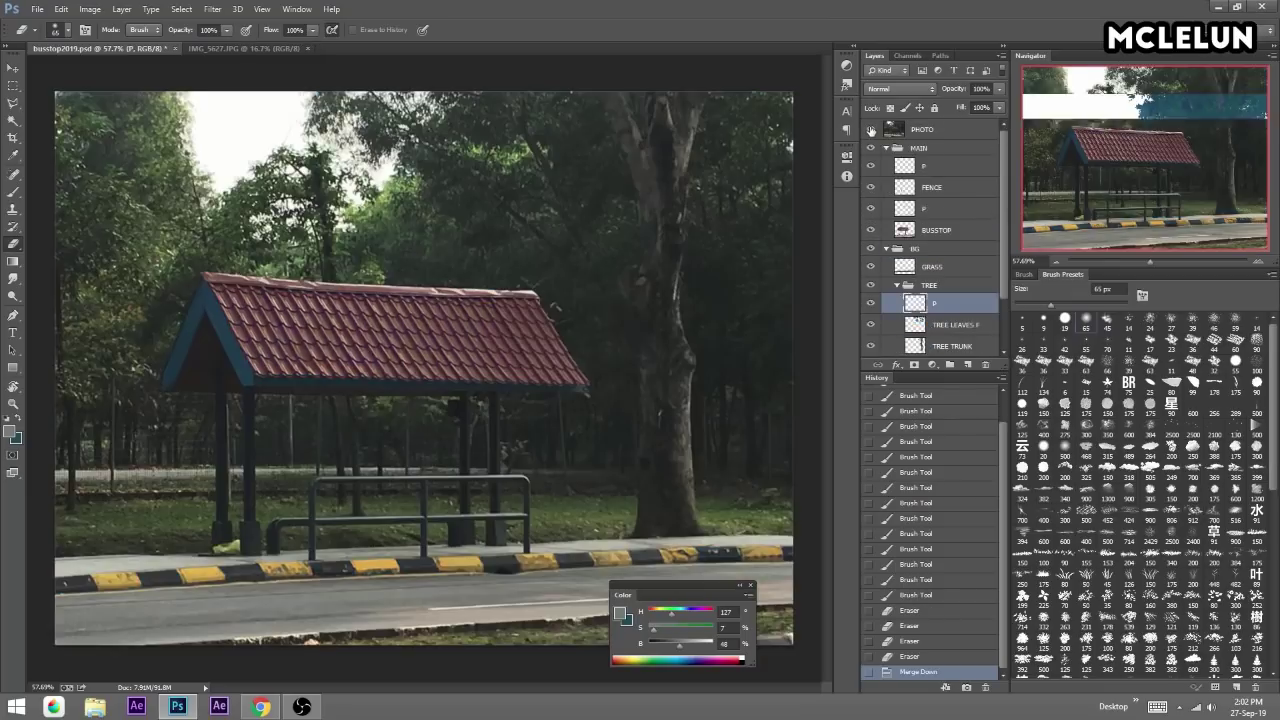
click(870, 130)
click(870, 130)
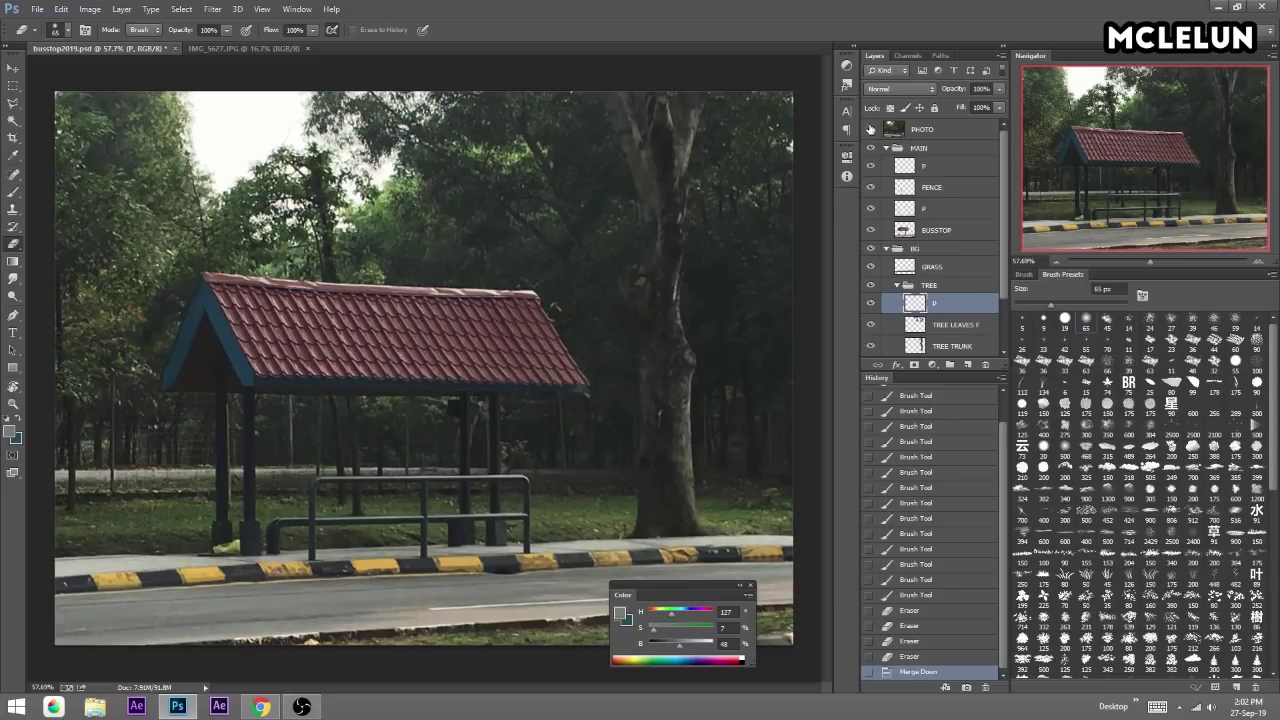
click(870, 130)
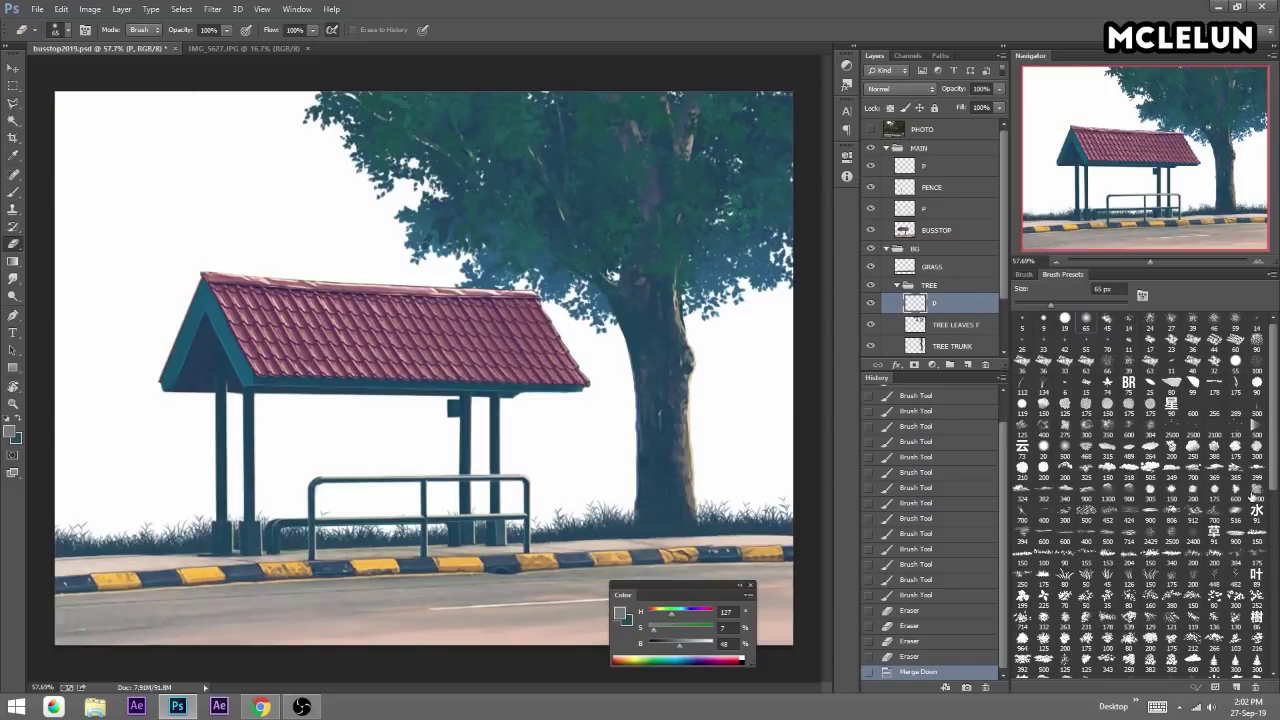
Choose the grass brush, undo a test stroke, and shrink the brush to 300 px.
key(b)
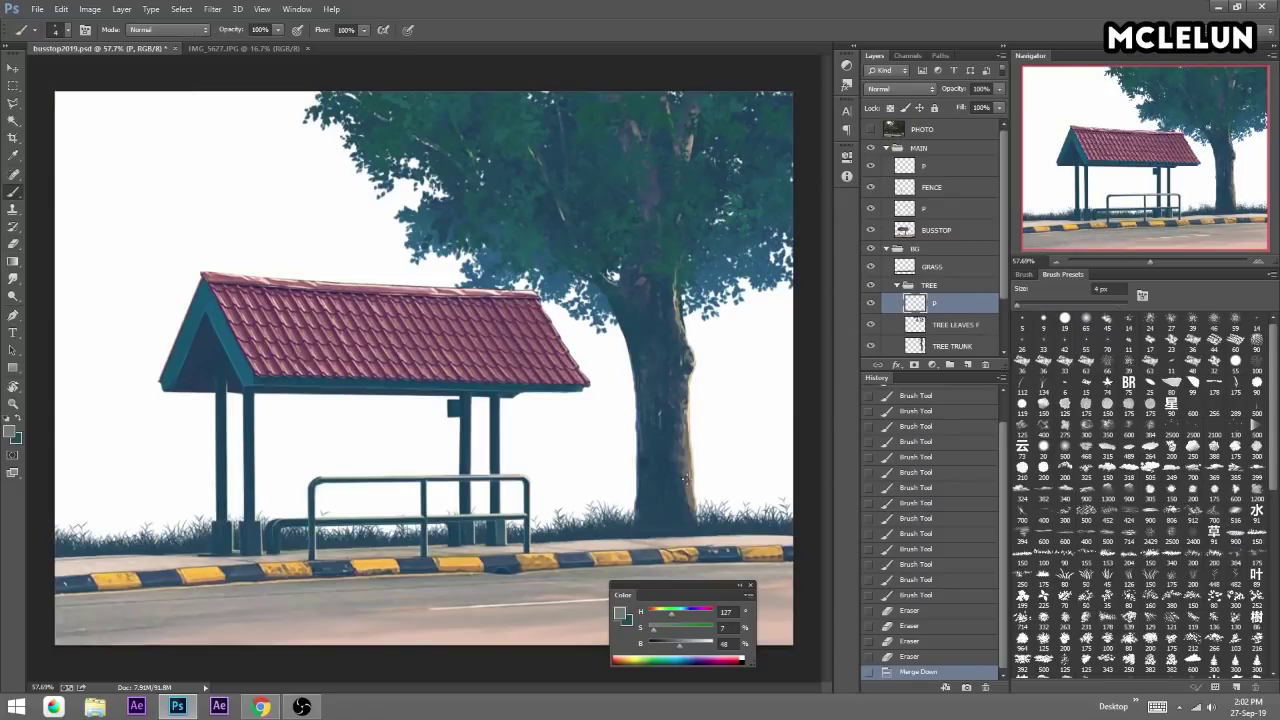
click(1238, 534)
drag(500, 520, 700, 530)
alt+click(600, 514)
key(ctrl+z)
key(bracketleft)
key(bracketleft)
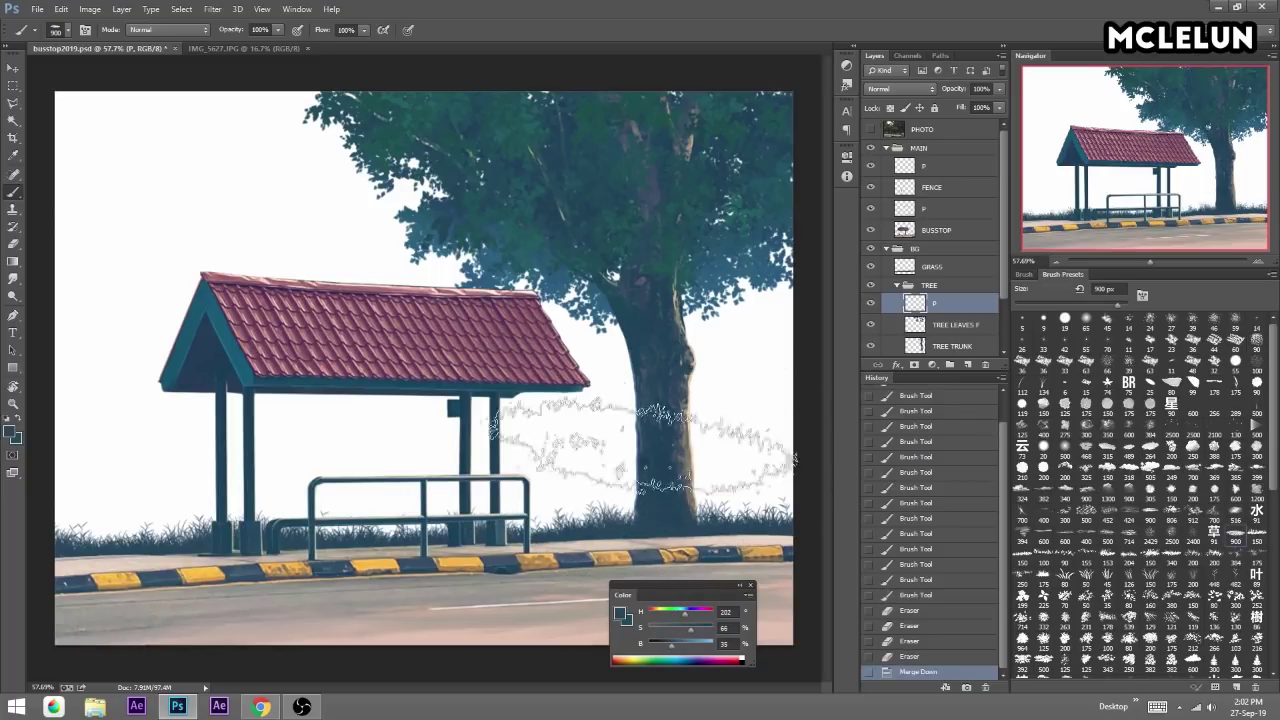
key(bracketleft)
key(bracketleft)
key(bracketleft)
Collapse the TREE group and add a new GRASS B layer below it.
scroll(958, 316, down, 3)
click(958, 320)
key(alt+bracketleft)
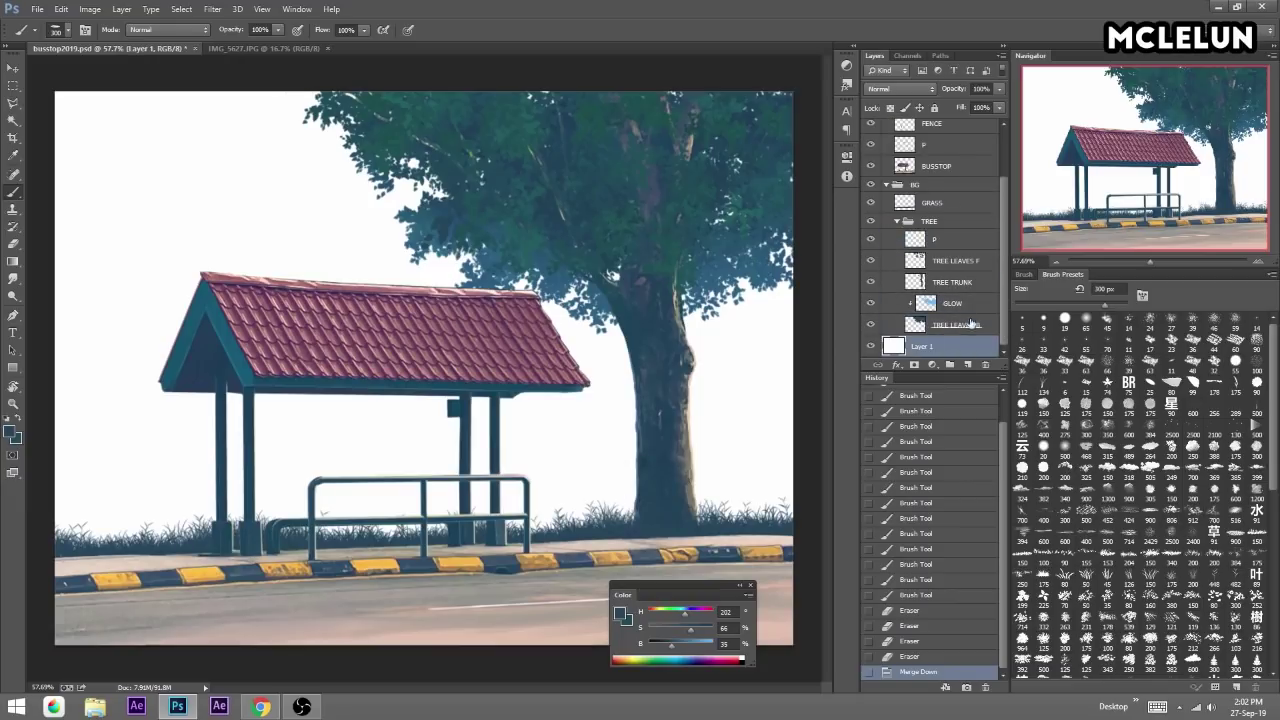
click(896, 222)
drag(950, 280, 943, 314)
click(968, 364)
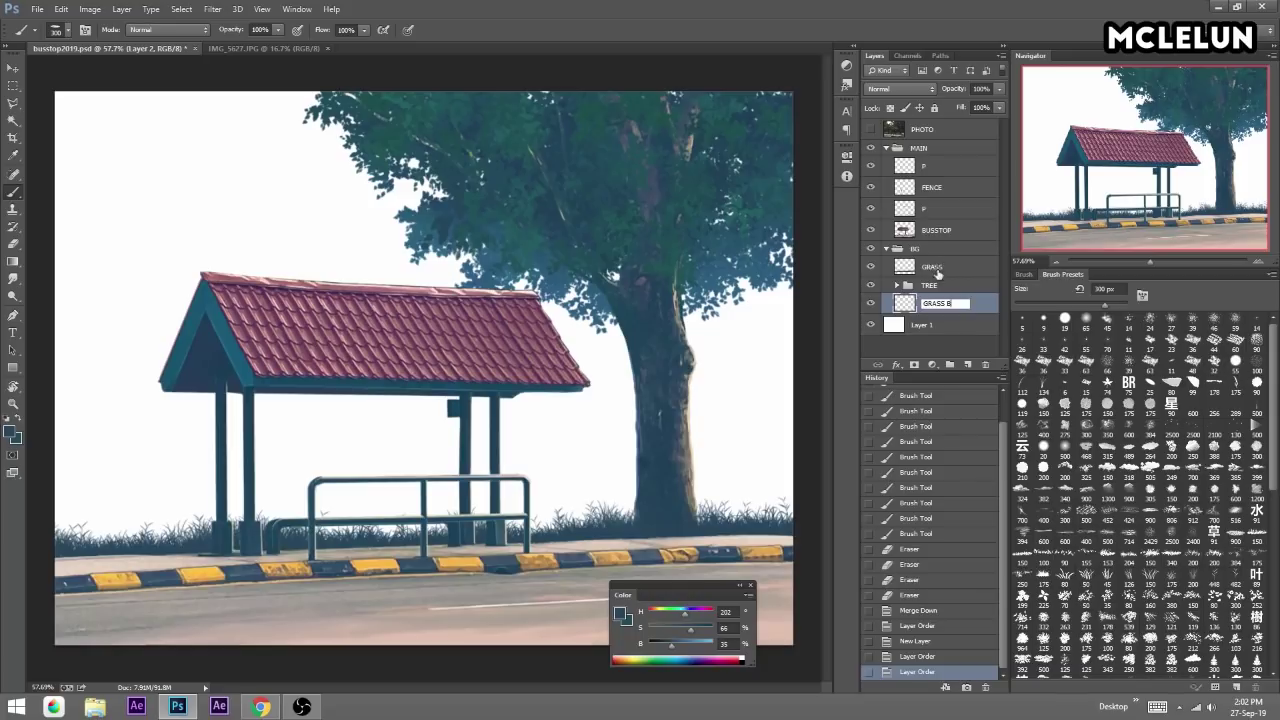
Rename the GRASS layer to GRASS F and paint grass along the ground right of the tree.
double_click(934, 267)
text(F)
key(Return)
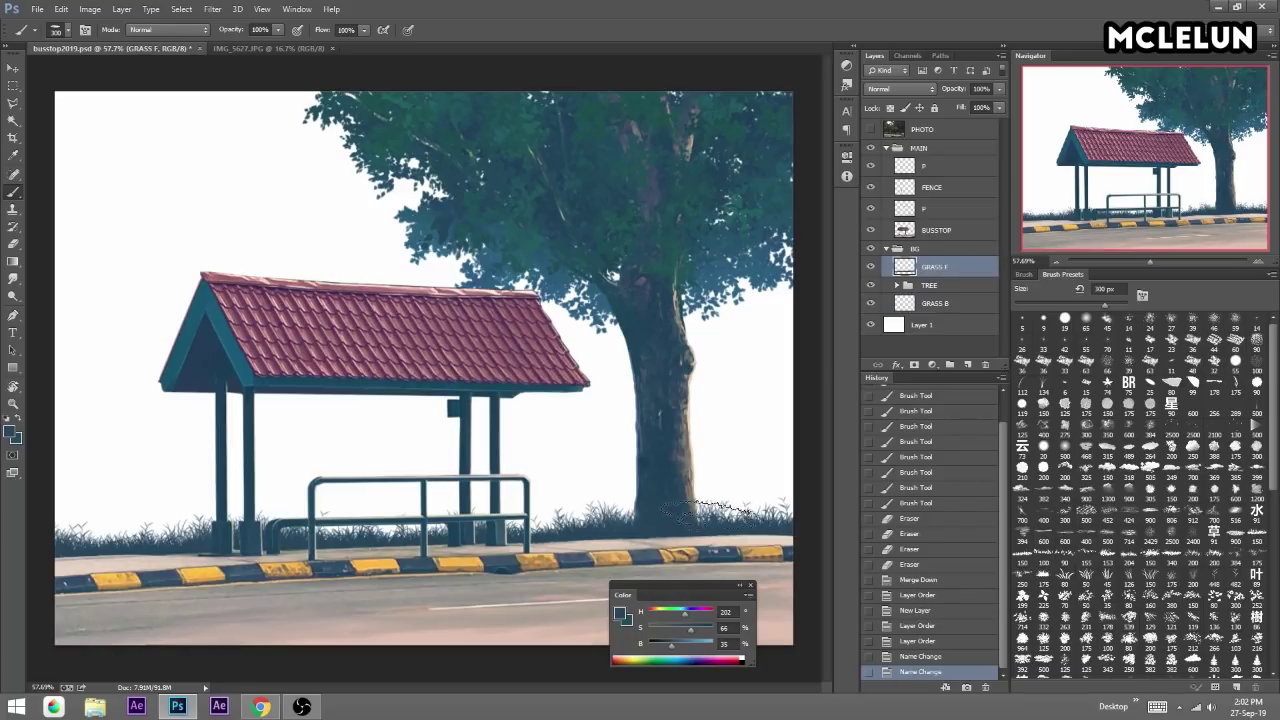
click(1024, 275)
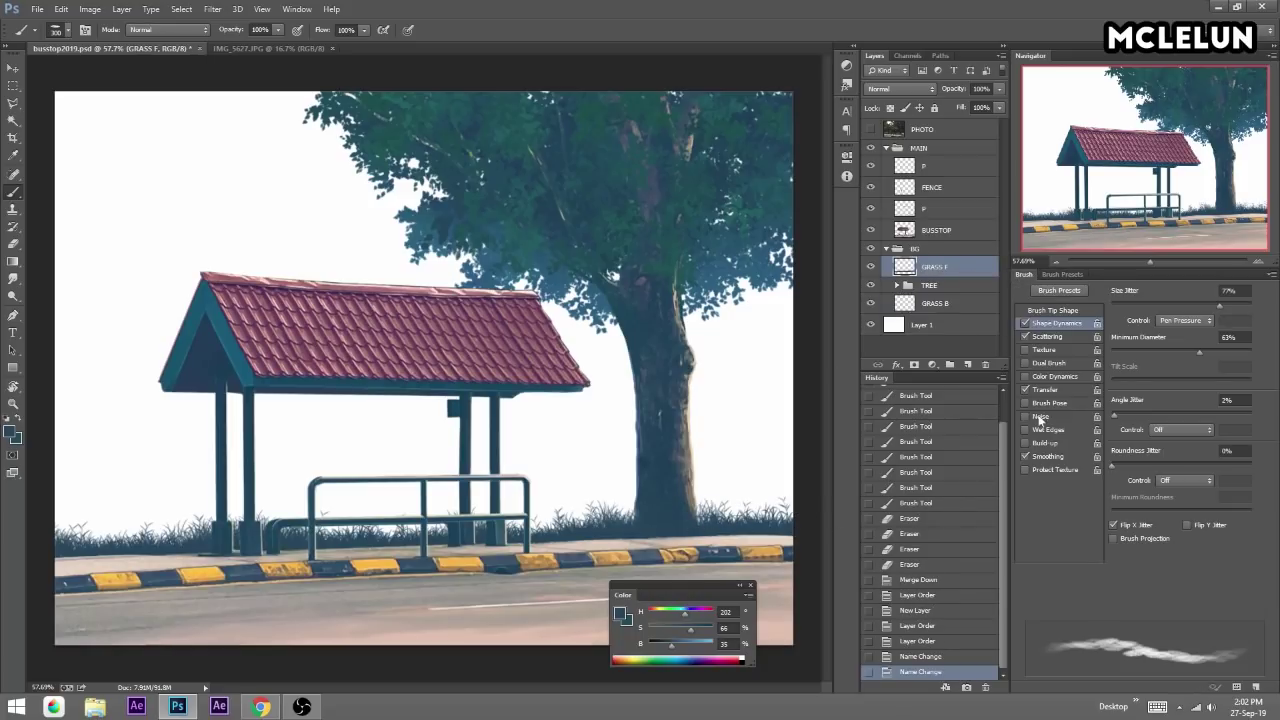
drag(679, 517, 263, 540)
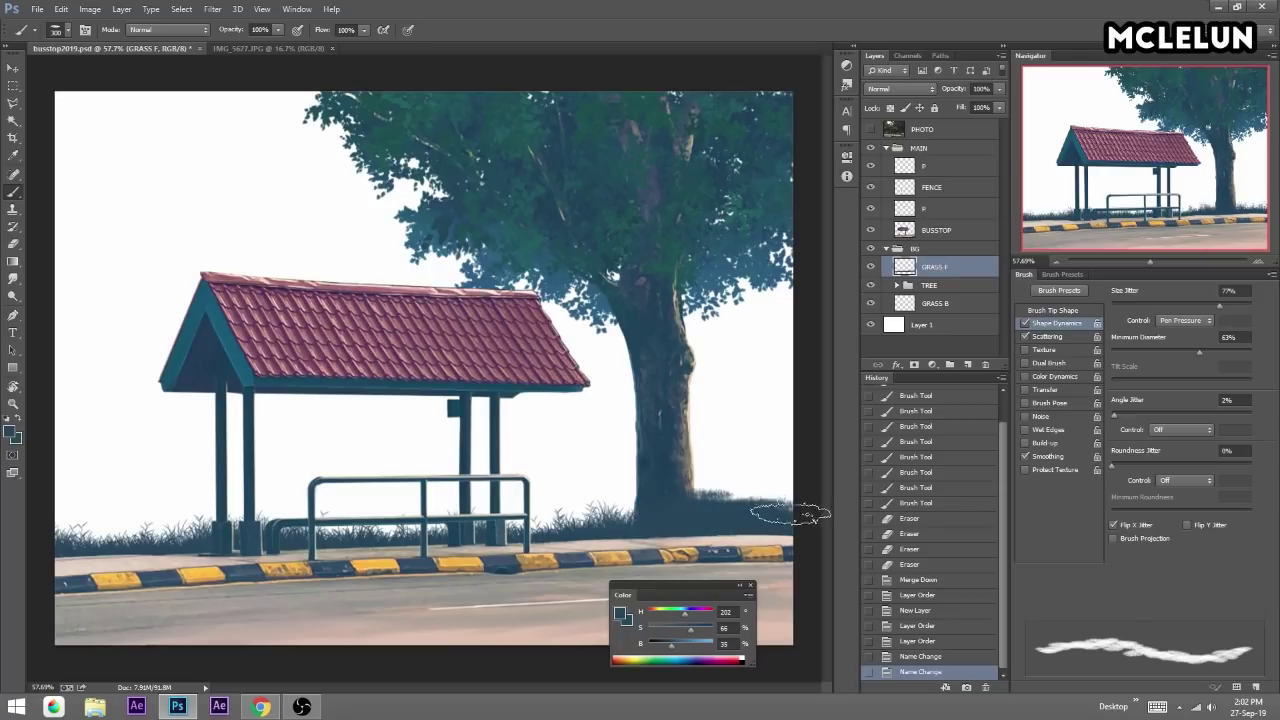
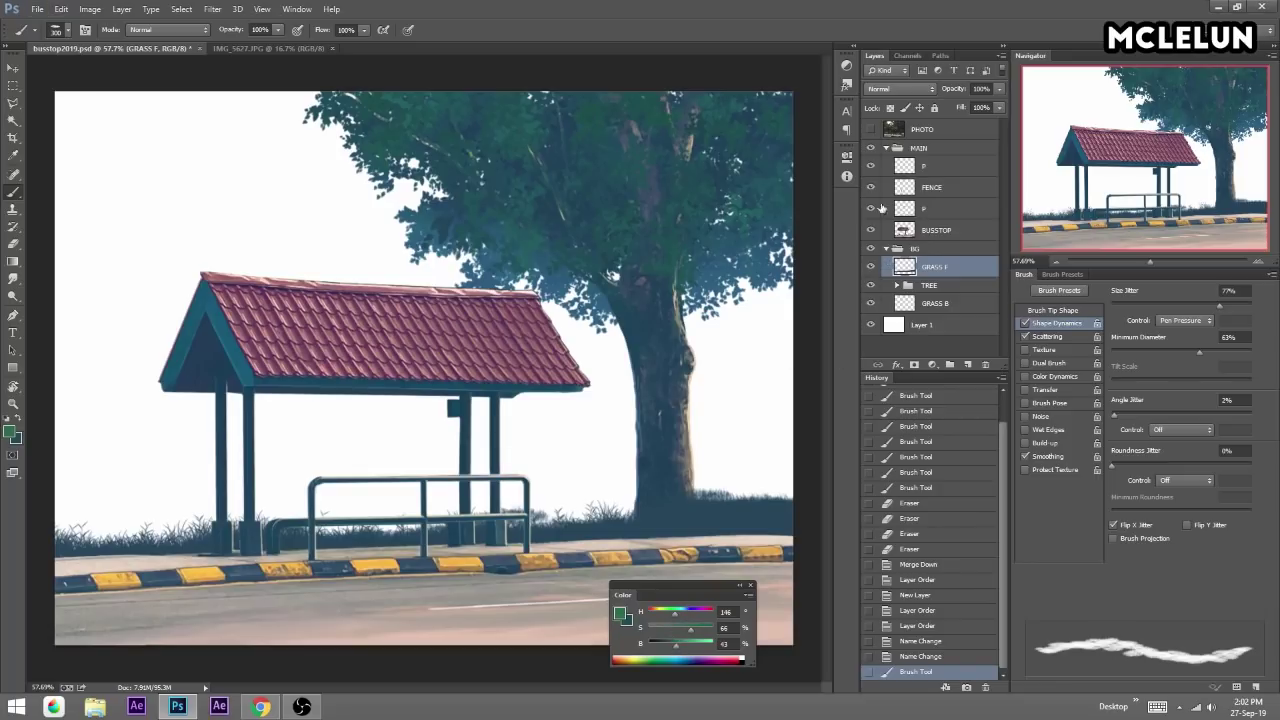
Undo the trial grass stroke and step back in History to before the layer renames.
drag(632, 525, 814, 517)
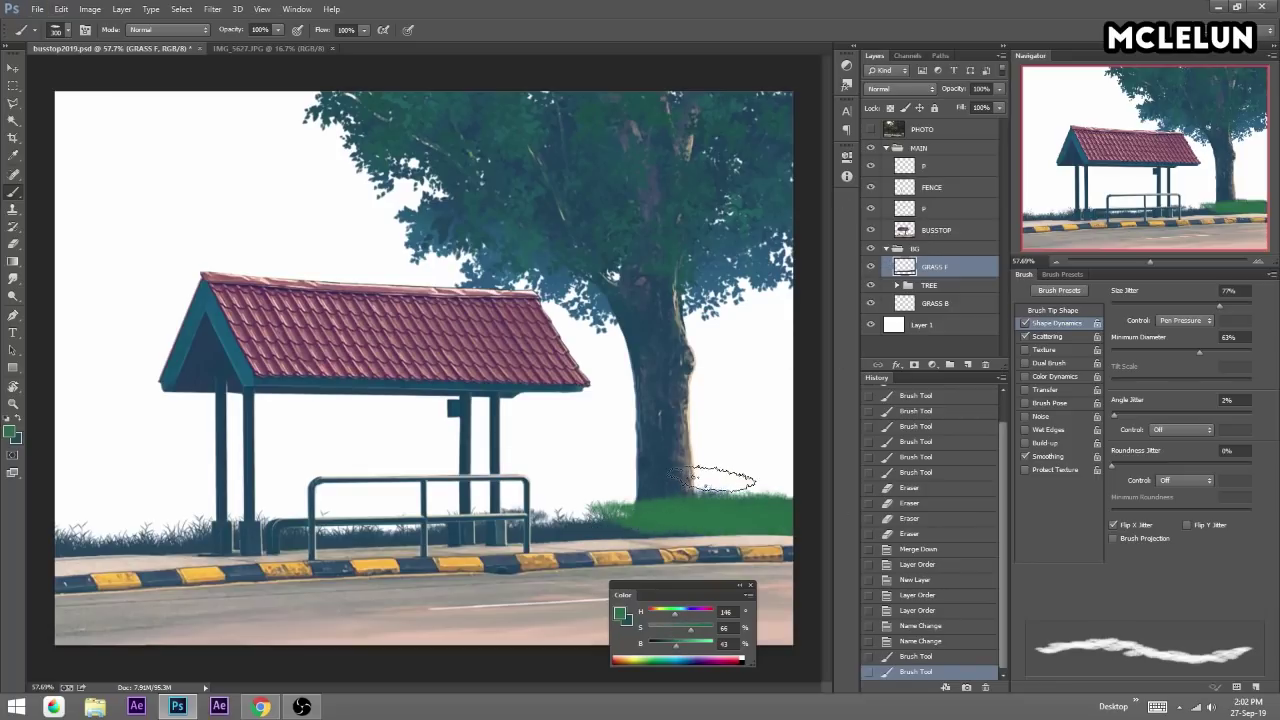
key(ctrl+z)
click(942, 654)
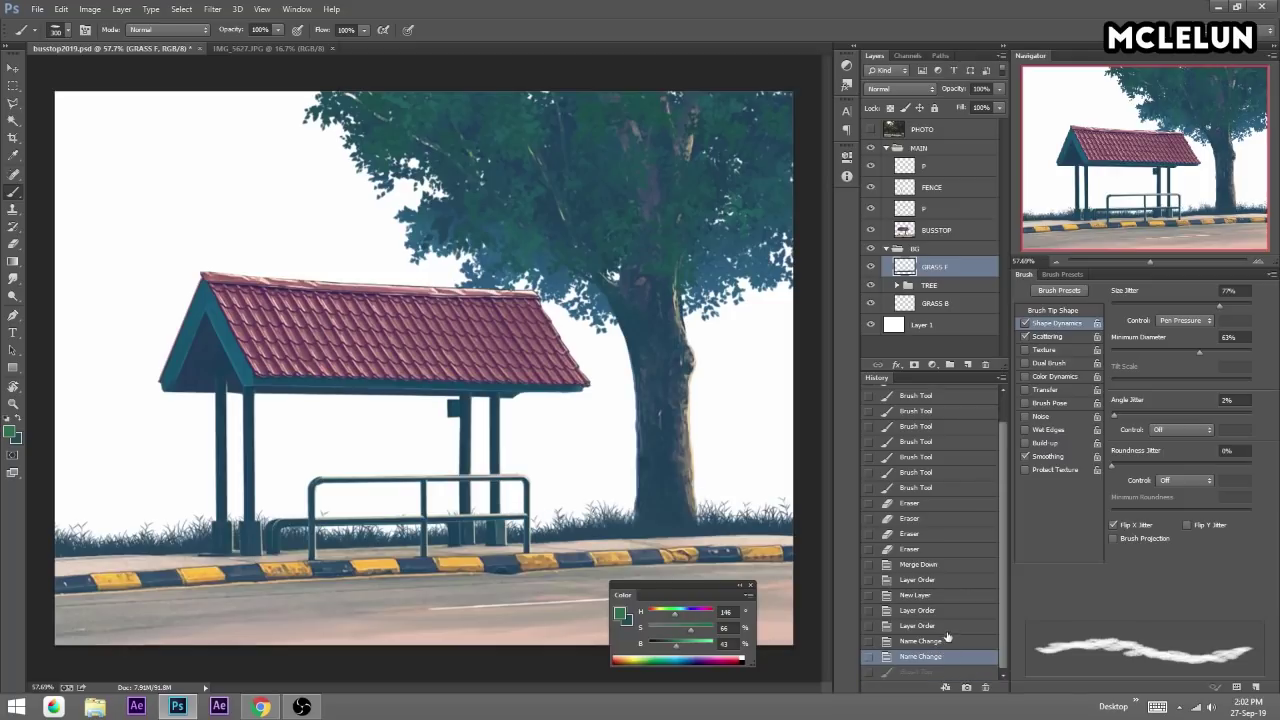
click(944, 625)
Paint a green grass strip along the ground line on Layer 2, from the tree to the bench.
click(946, 304)
mouse_move(780, 515)
mouse_down()
mouse_move(352, 540)
mouse_move(60, 530)
mouse_up()
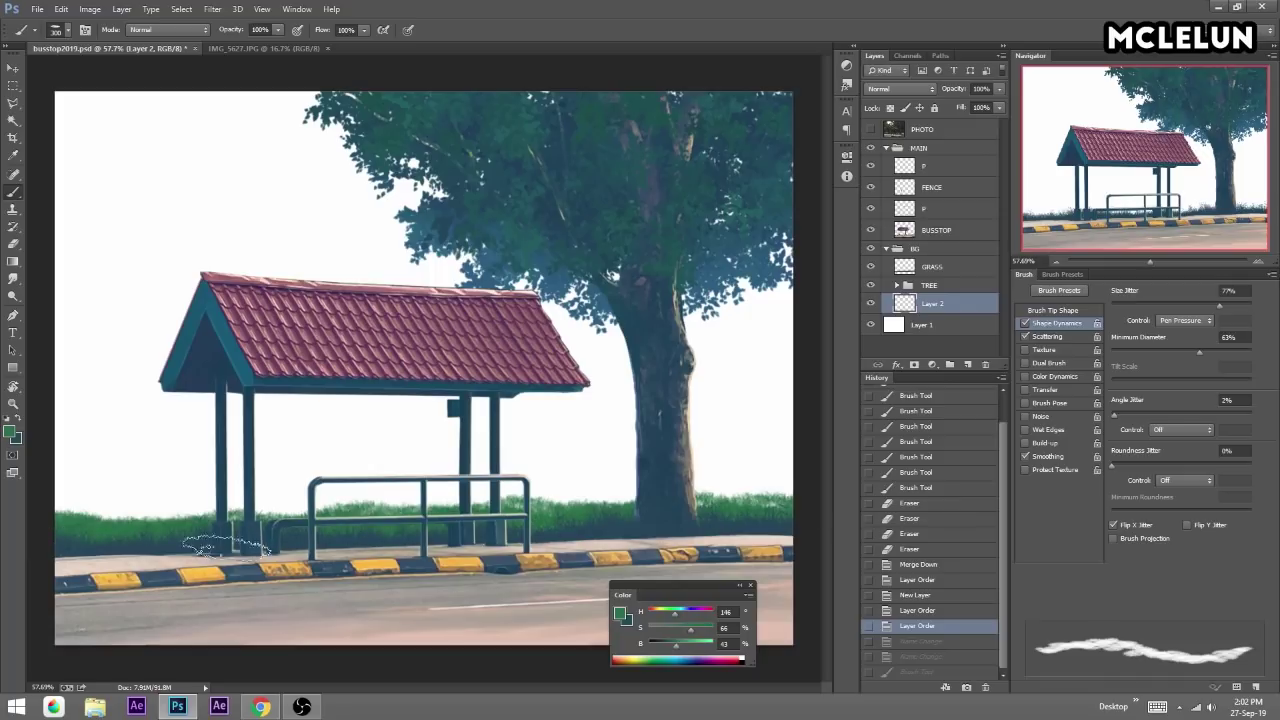
drag(323, 537, 226, 547)
mouse_move(475, 527)
mouse_down()
mouse_move(705, 515)
mouse_move(580, 523)
mouse_up()
mouse_move(303, 545)
mouse_down()
mouse_move(214, 528)
mouse_move(57, 528)
mouse_up()
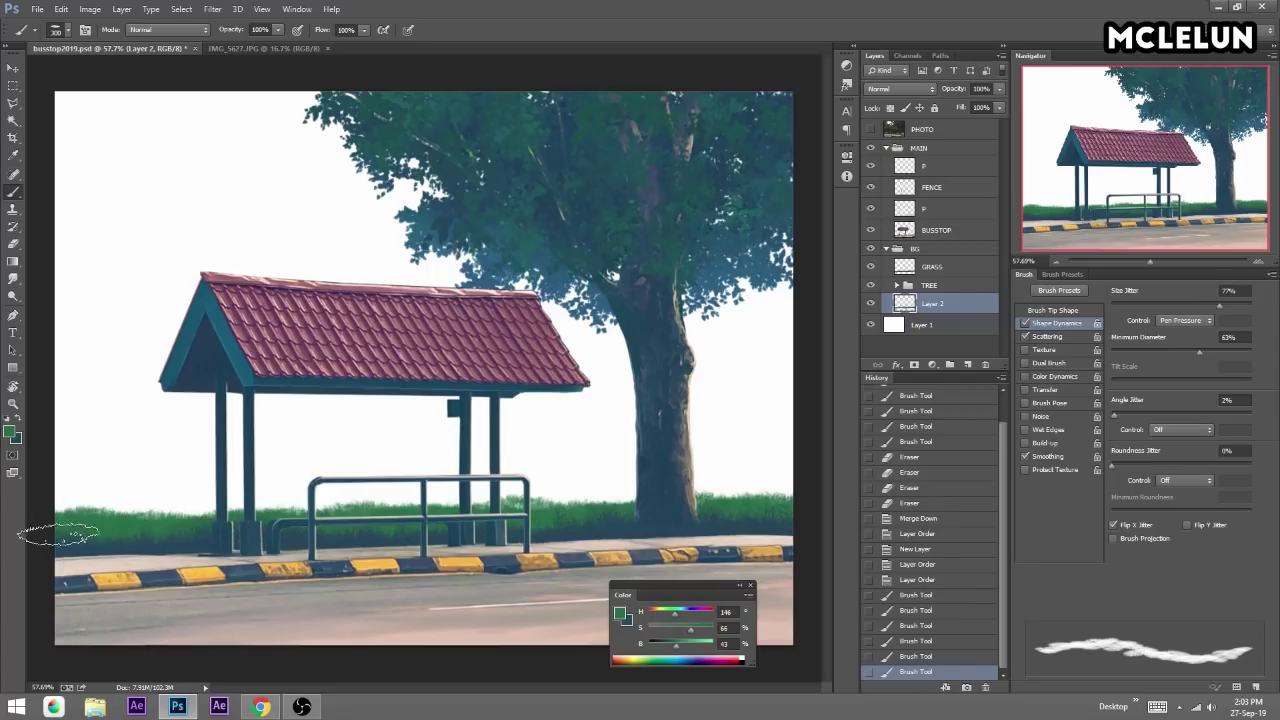
Rename Layer 2 to GRASS B and the GRASS layer to GRASS F, keeping GRASS B selected.
double_click(939, 305)
text(GRASS B)
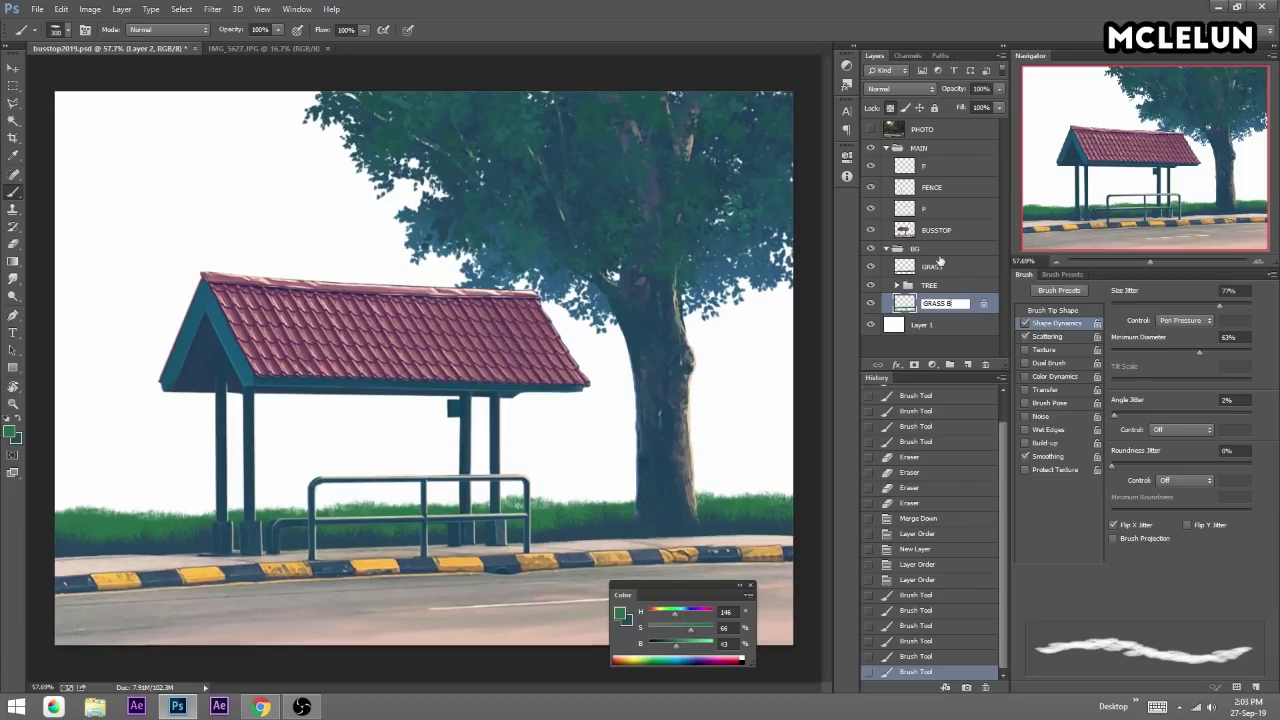
double_click(940, 263)
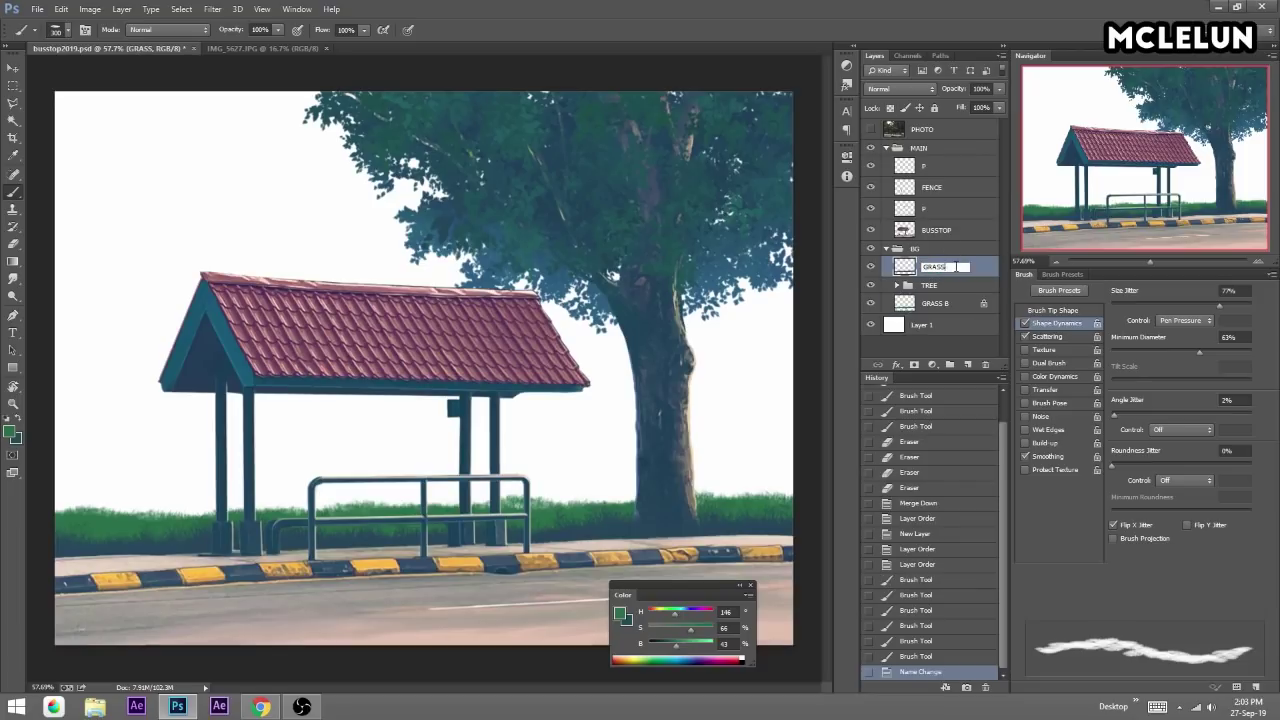
text(F)
key(Return)
click(950, 303)
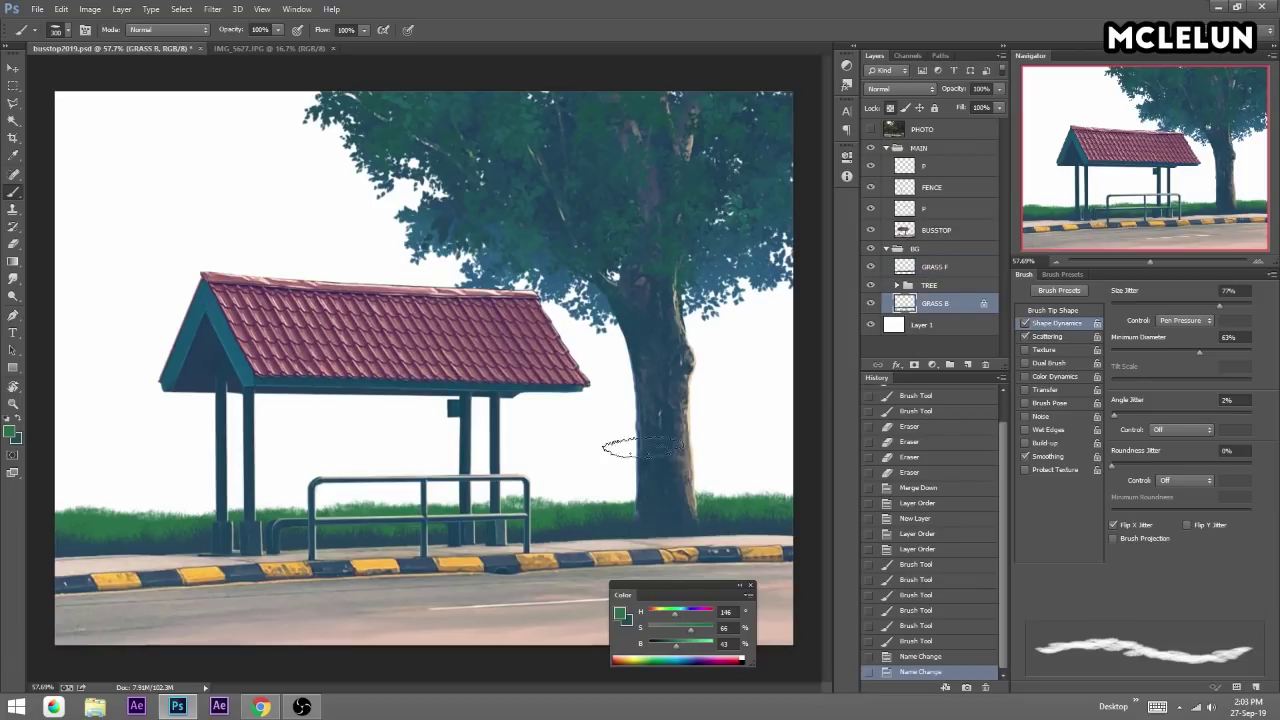
Mix a brighter green and paint lighter grass strokes at the right and beside the fence.
drag(679, 649, 698, 649)
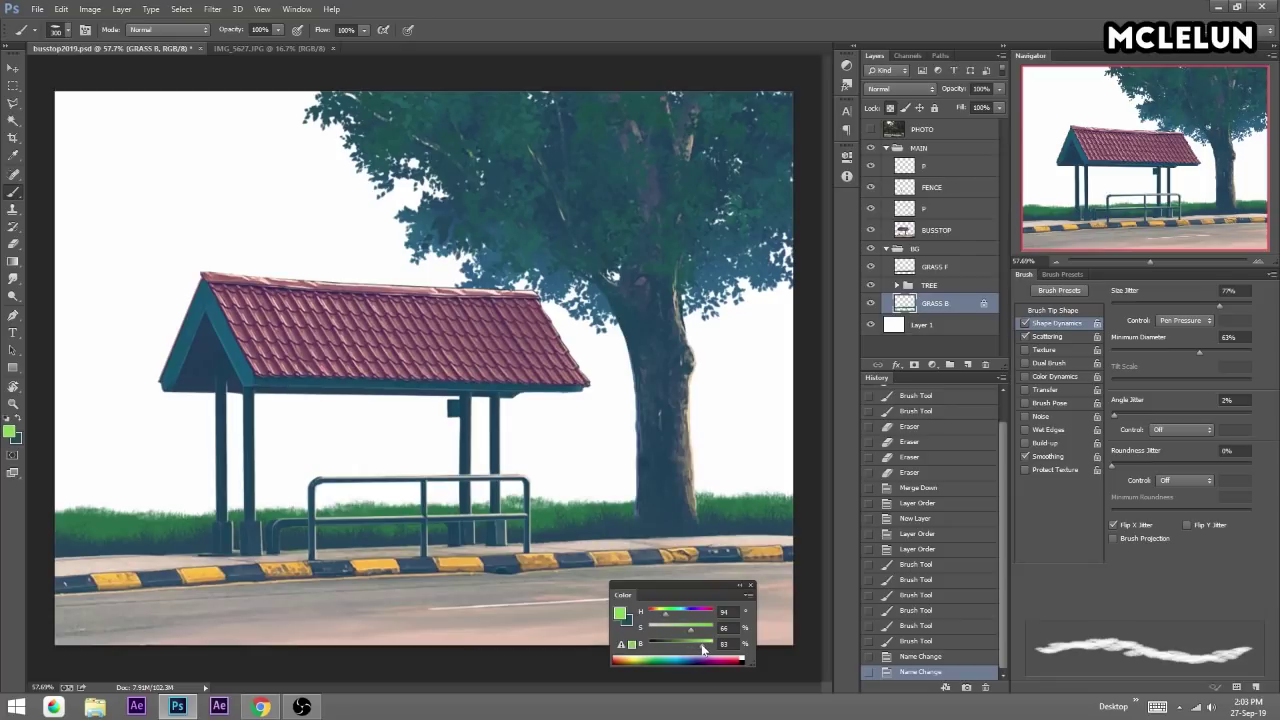
drag(703, 649, 700, 649)
click(673, 632)
drag(677, 516, 777, 520)
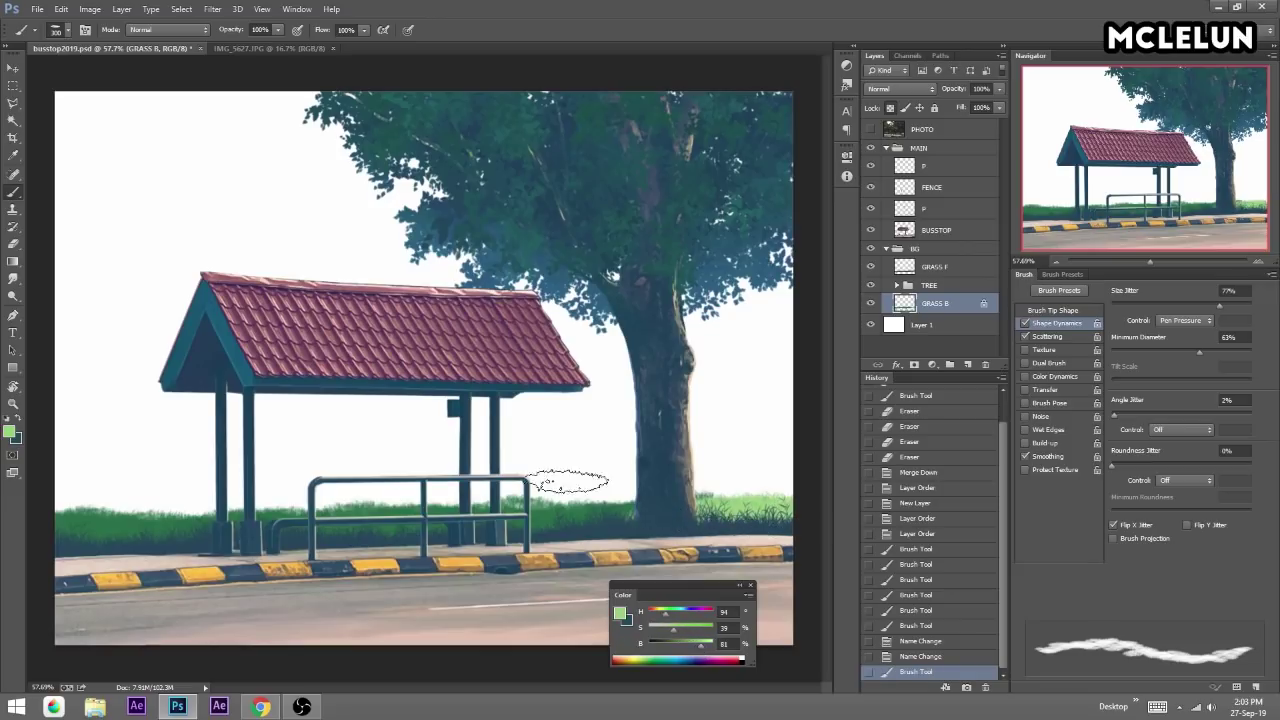
click(666, 628)
drag(608, 519, 515, 525)
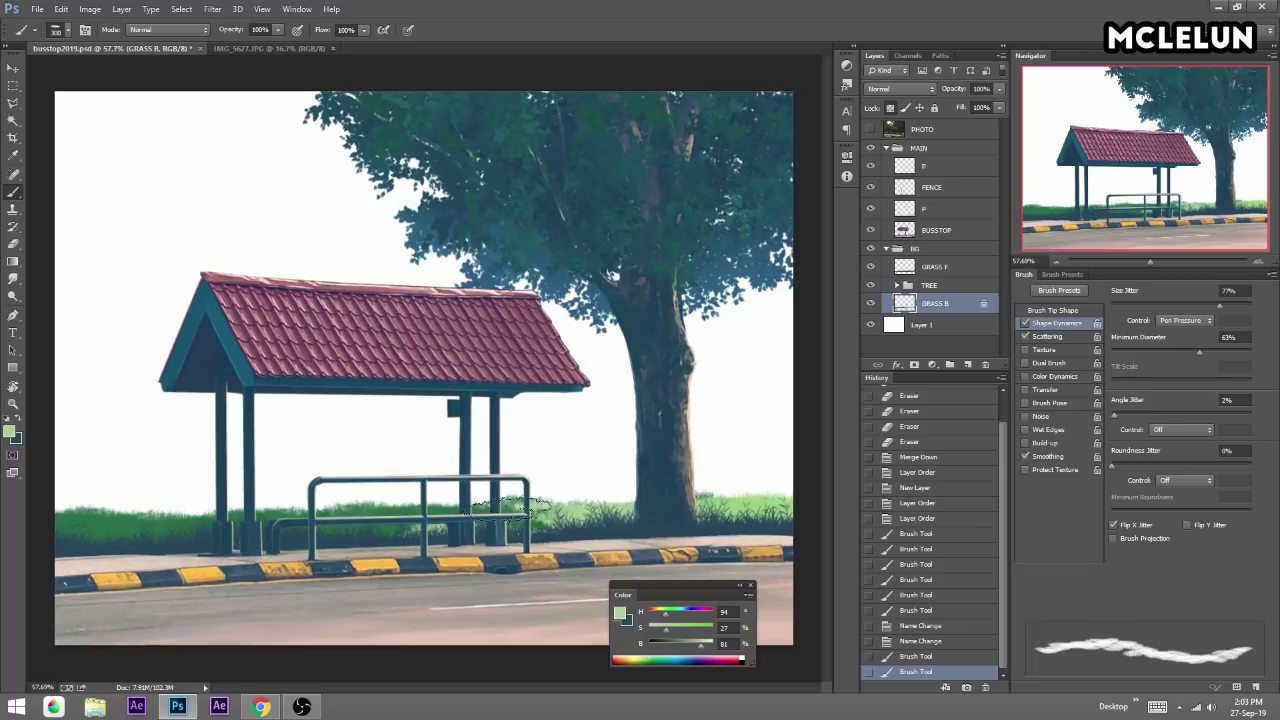
At 47% brush opacity, add soft light grass near the fence and in the left grass area.
click(278, 31)
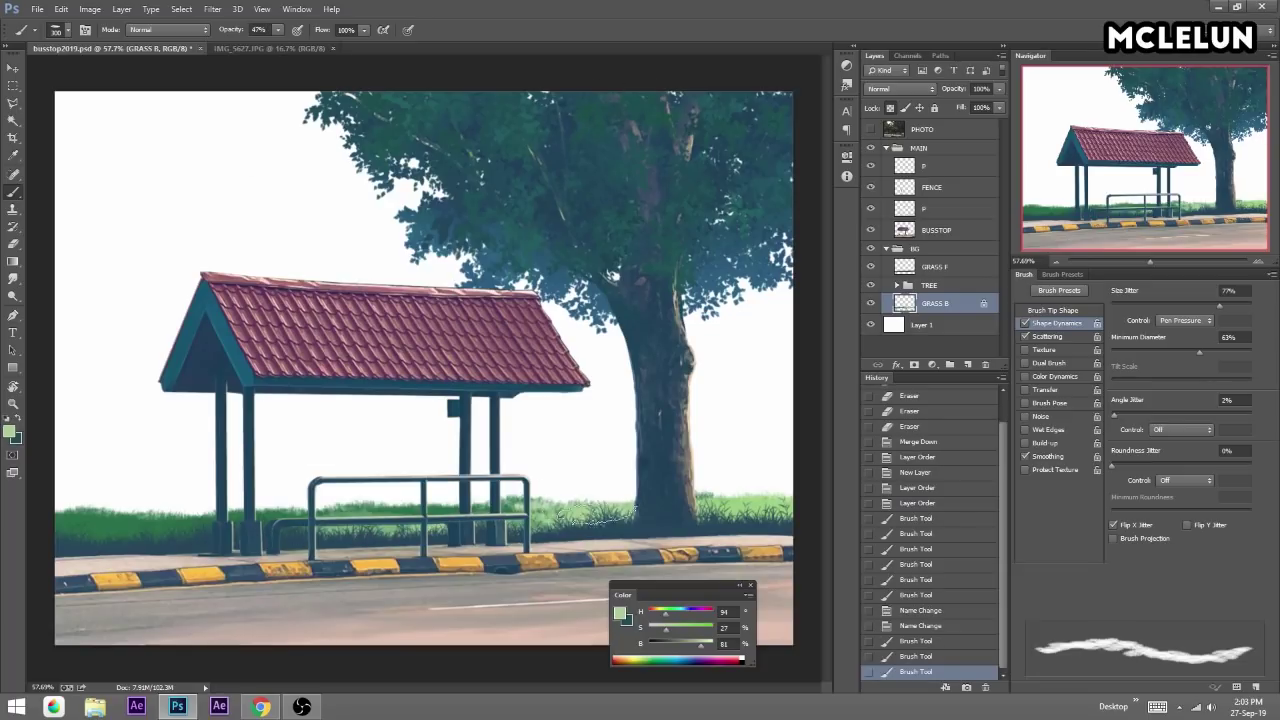
drag(600, 498, 527, 505)
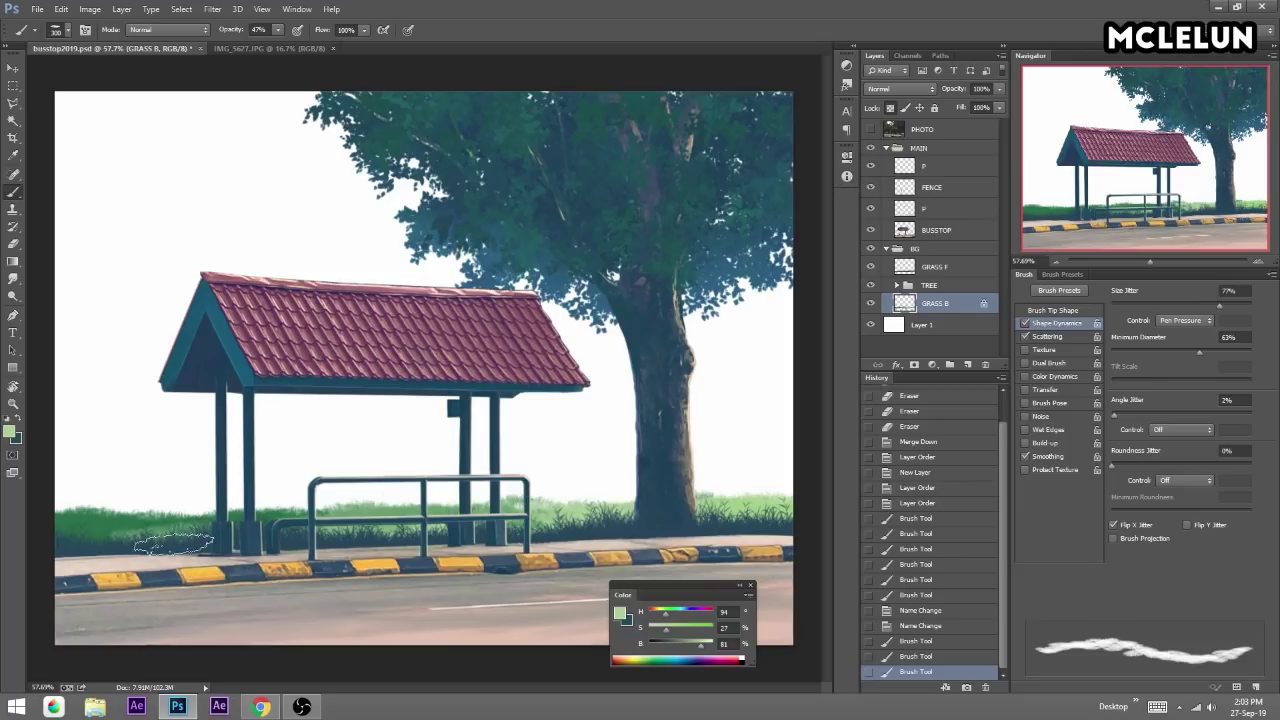
drag(130, 537, 100, 520)
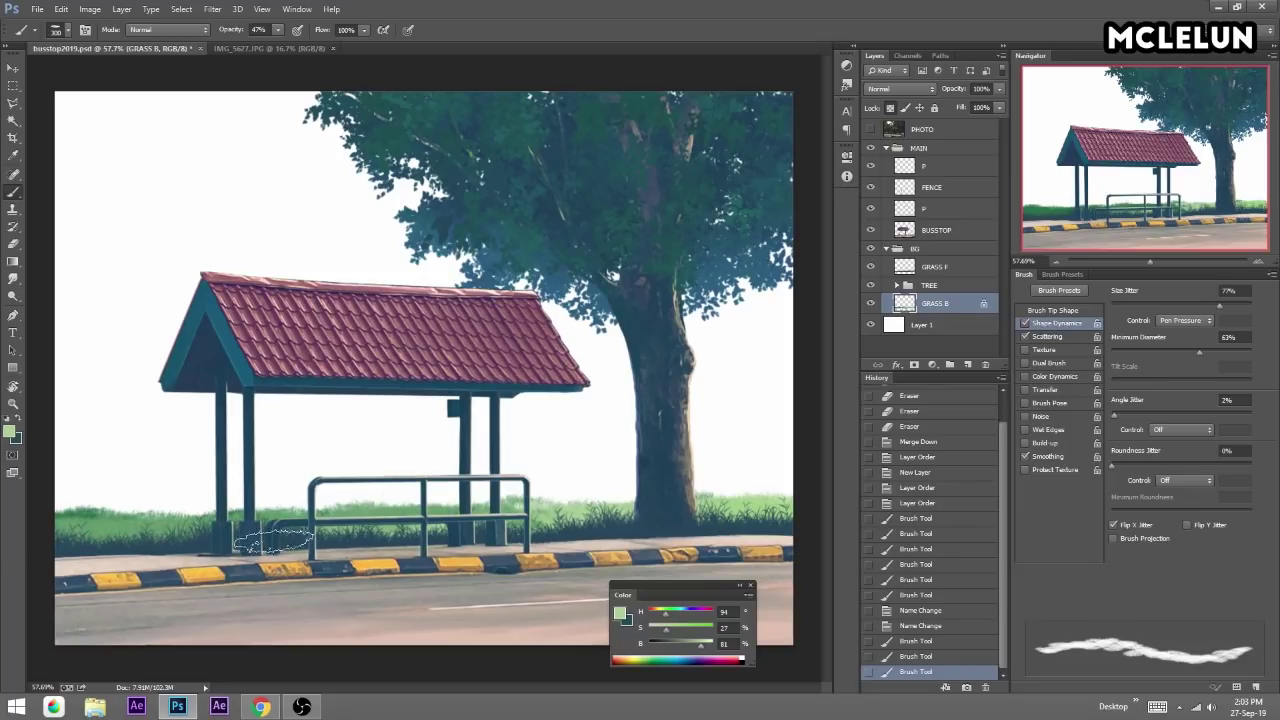
drag(300, 535, 340, 525)
Shade the left and right grass with dark blue-teal strokes, then zoom in on the fence and curb.
alt+click(200, 532)
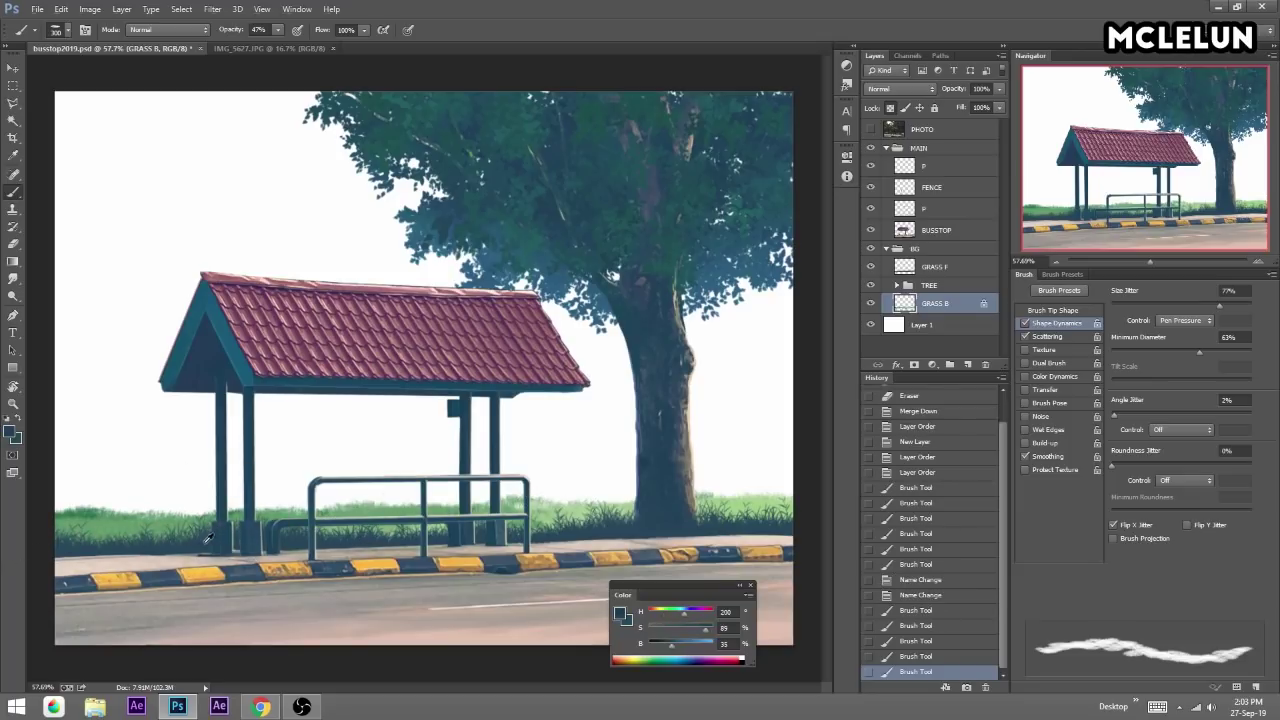
drag(145, 540, 235, 545)
drag(75, 515, 210, 525)
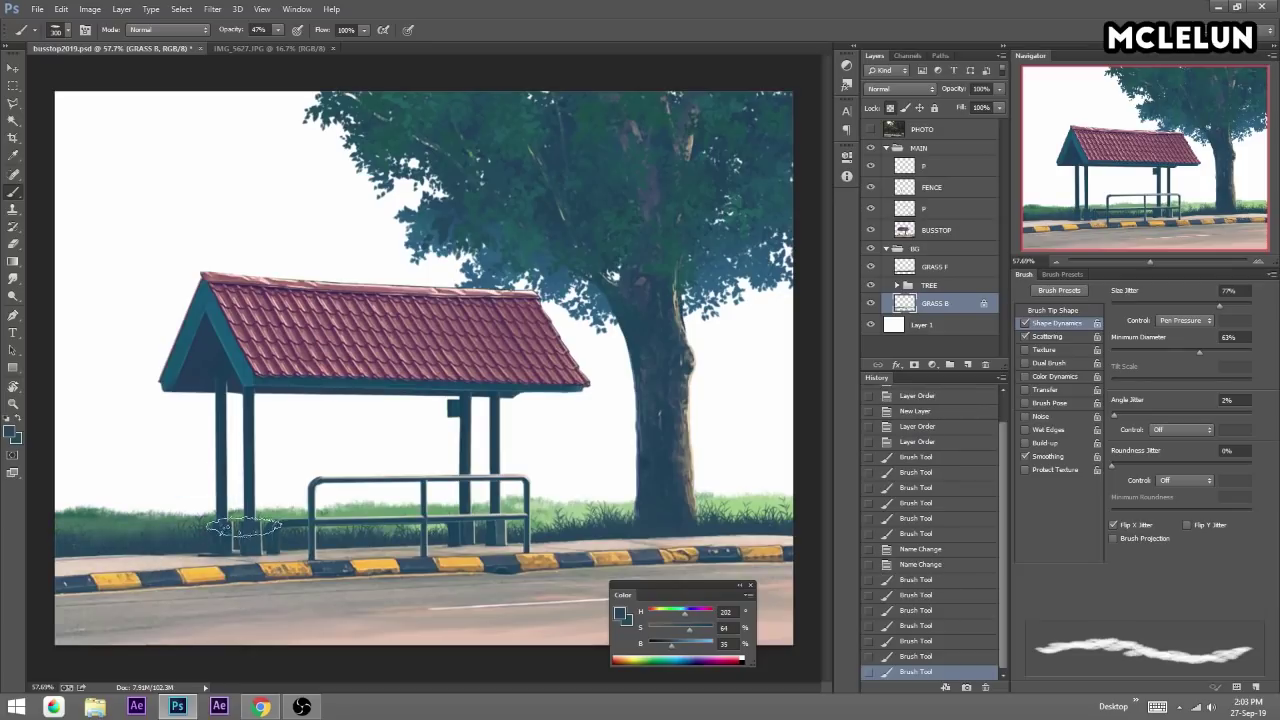
drag(535, 515, 785, 512)
mouse_move(285, 560)
mouse_down()
mouse_move(450, 550)
mouse_move(210, 548)
mouse_up()
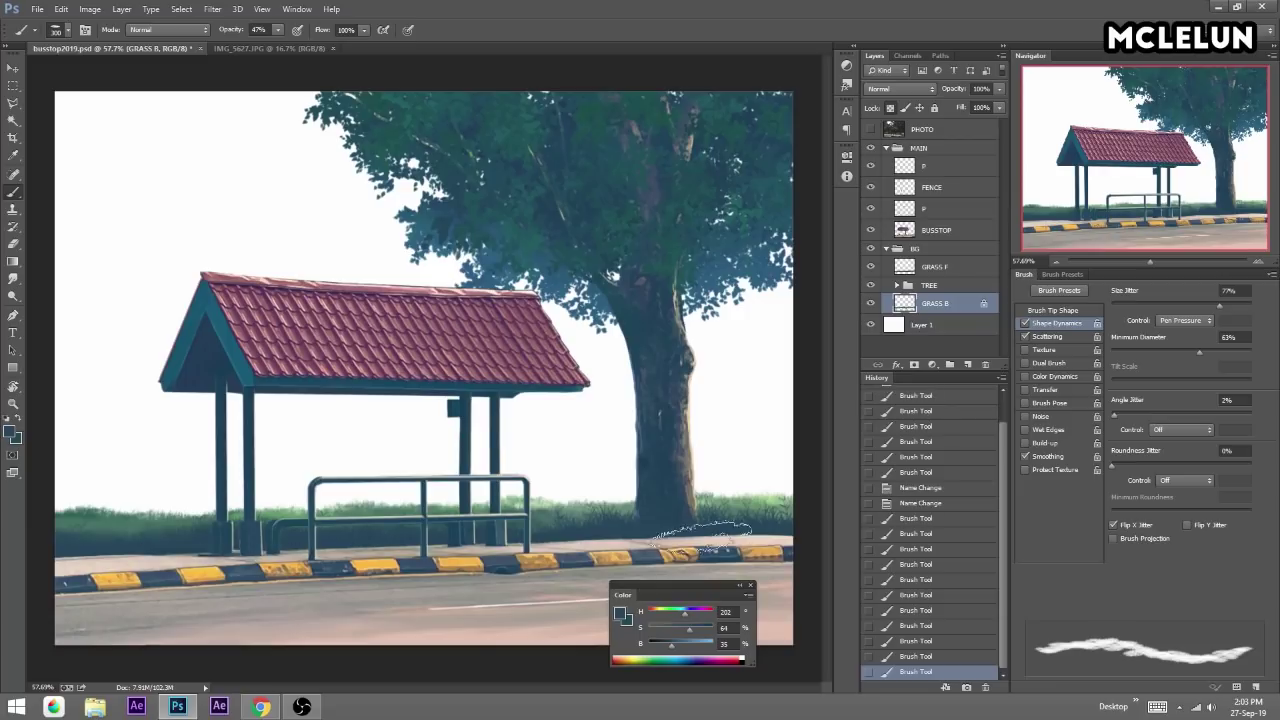
drag(700, 530, 785, 505)
drag(640, 530, 720, 535)
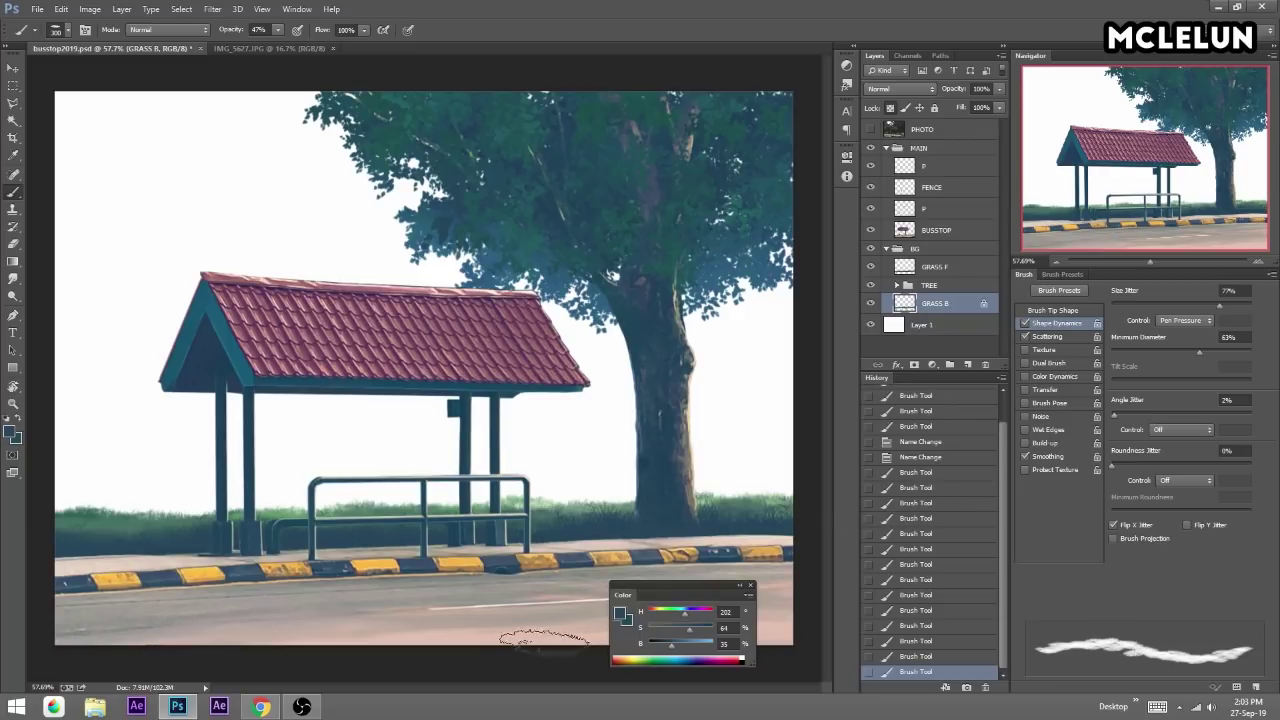
drag(1155, 257, 1167, 260)
drag(1128, 184, 1156, 216)
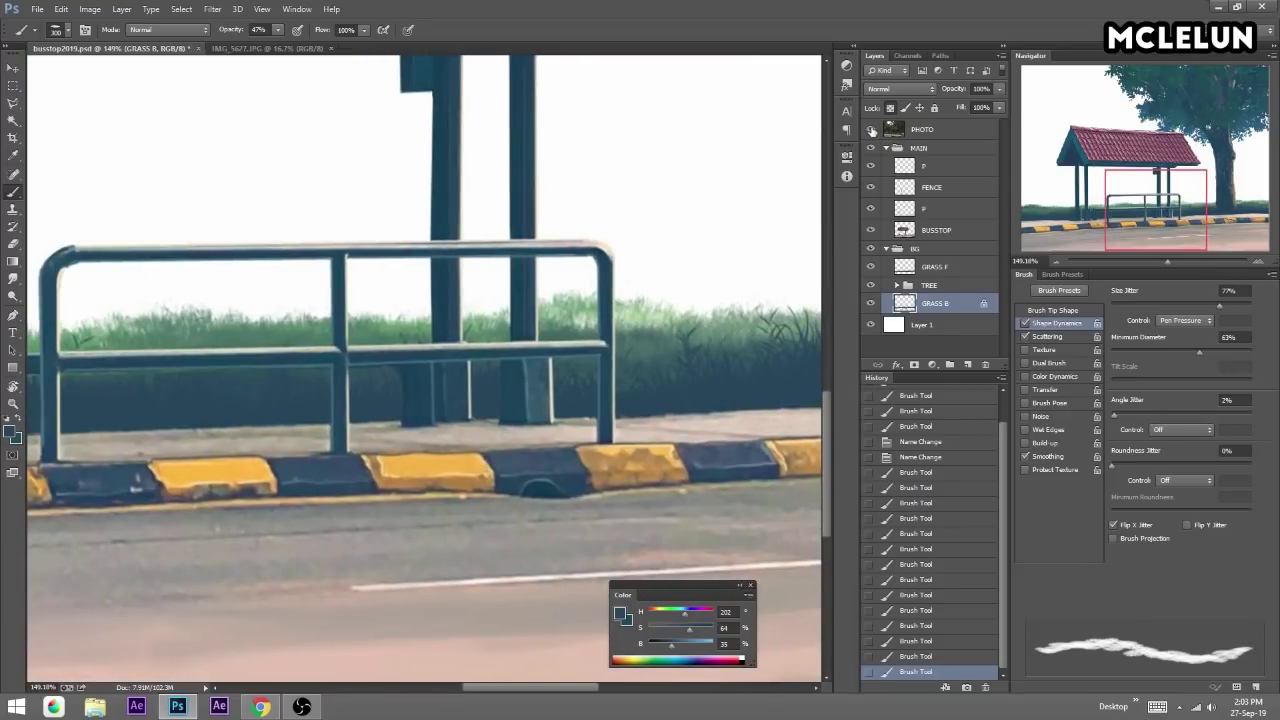
Sample a grass green from the PHOTO reference layer, hide it again, and zoom out to the whole image.
click(871, 130)
alt+click(700, 343)
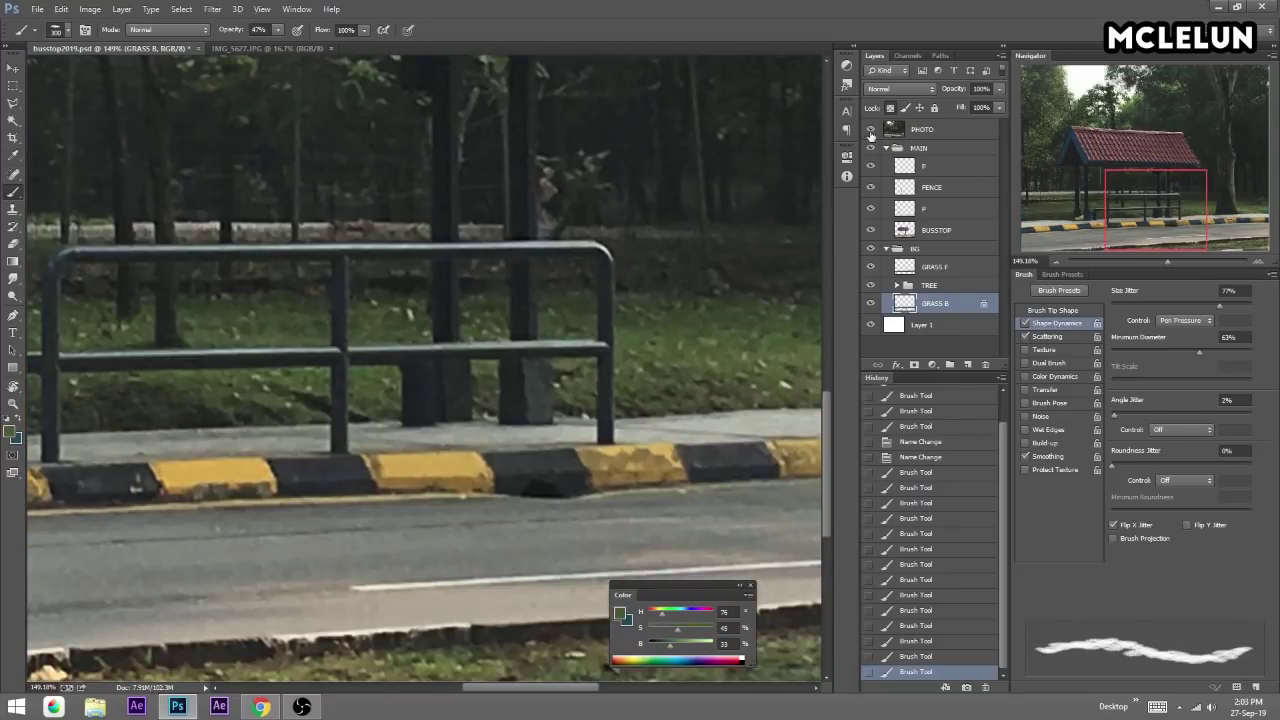
click(871, 130)
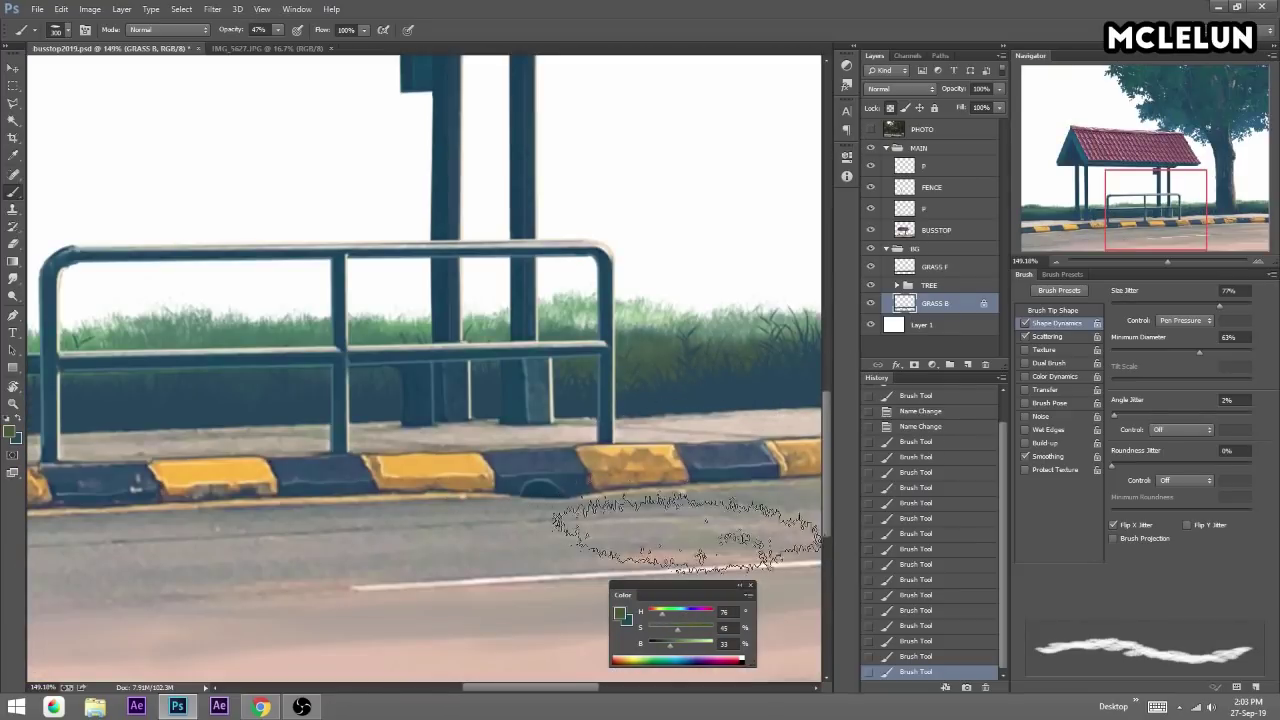
mouse_move(690, 280)
mouse_down()
mouse_move(644, 224)
mouse_move(760, 202)
mouse_up()
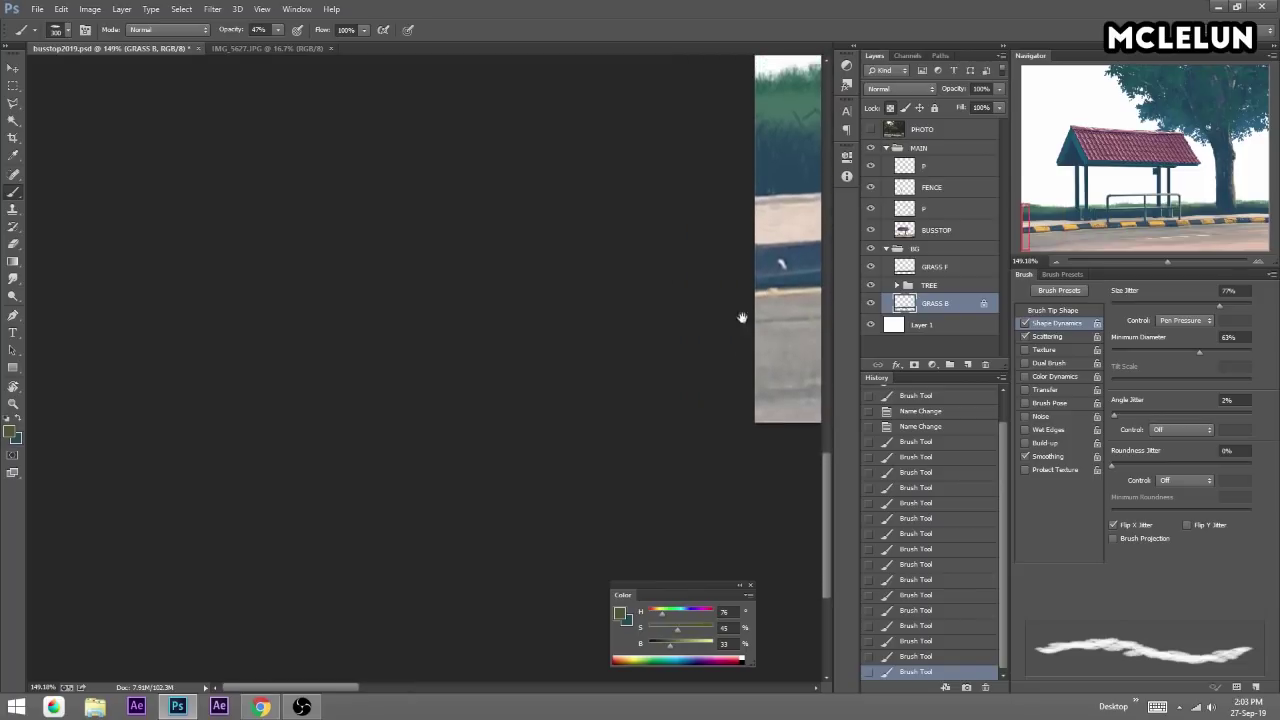
drag(597, 314, 215, 424)
mouse_move(505, 255)
mouse_down()
mouse_move(393, 337)
mouse_move(258, 340)
mouse_up()
mouse_move(471, 472)
mouse_down()
mouse_move(519, 349)
mouse_move(570, 498)
mouse_move(832, 422)
mouse_up()
drag(1163, 262, 1152, 261)
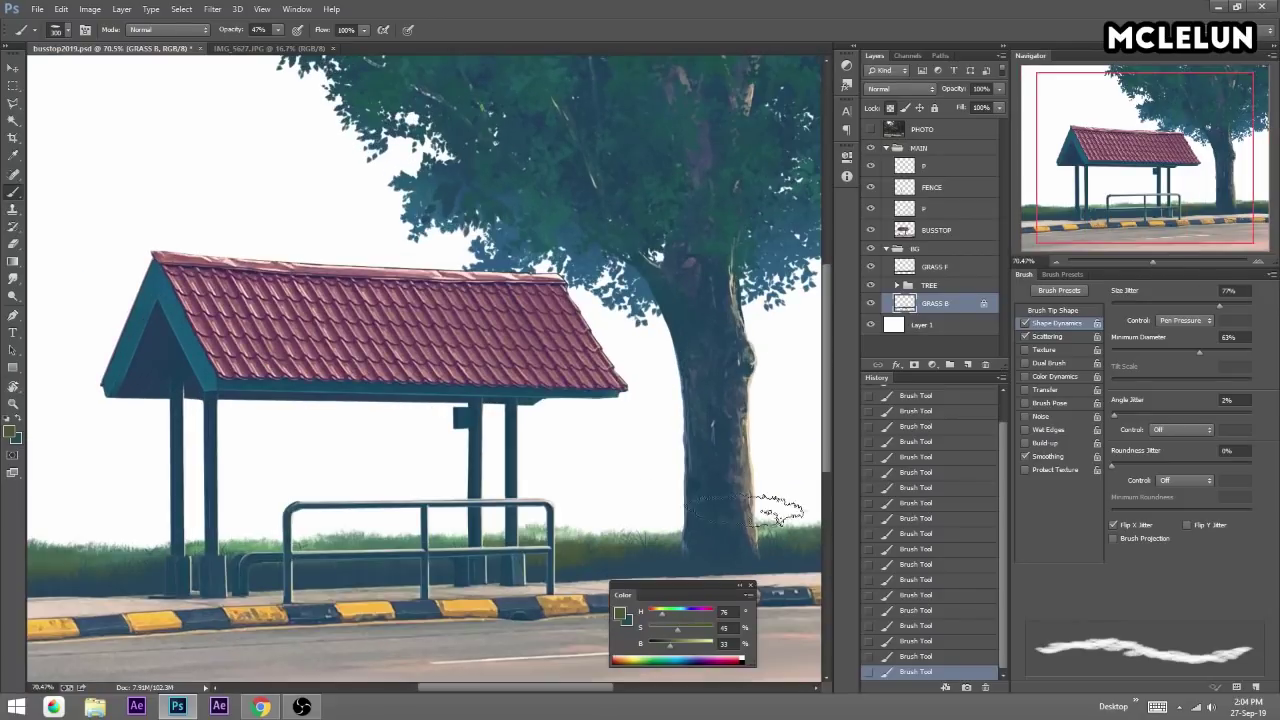
Lighten the Color panel green to a pale yellow-green, look over the scene, and reselect GRASS B.
drag(674, 648, 695, 648)
drag(666, 487, 596, 377)
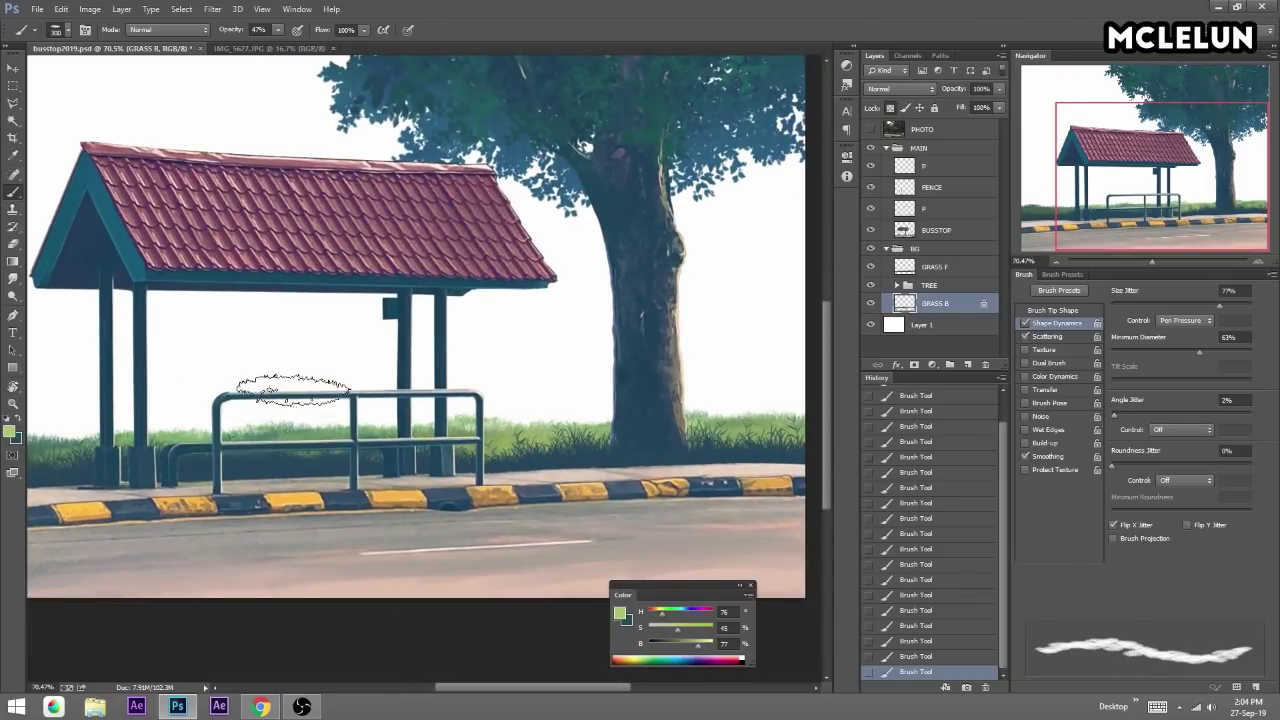
drag(280, 380, 490, 378)
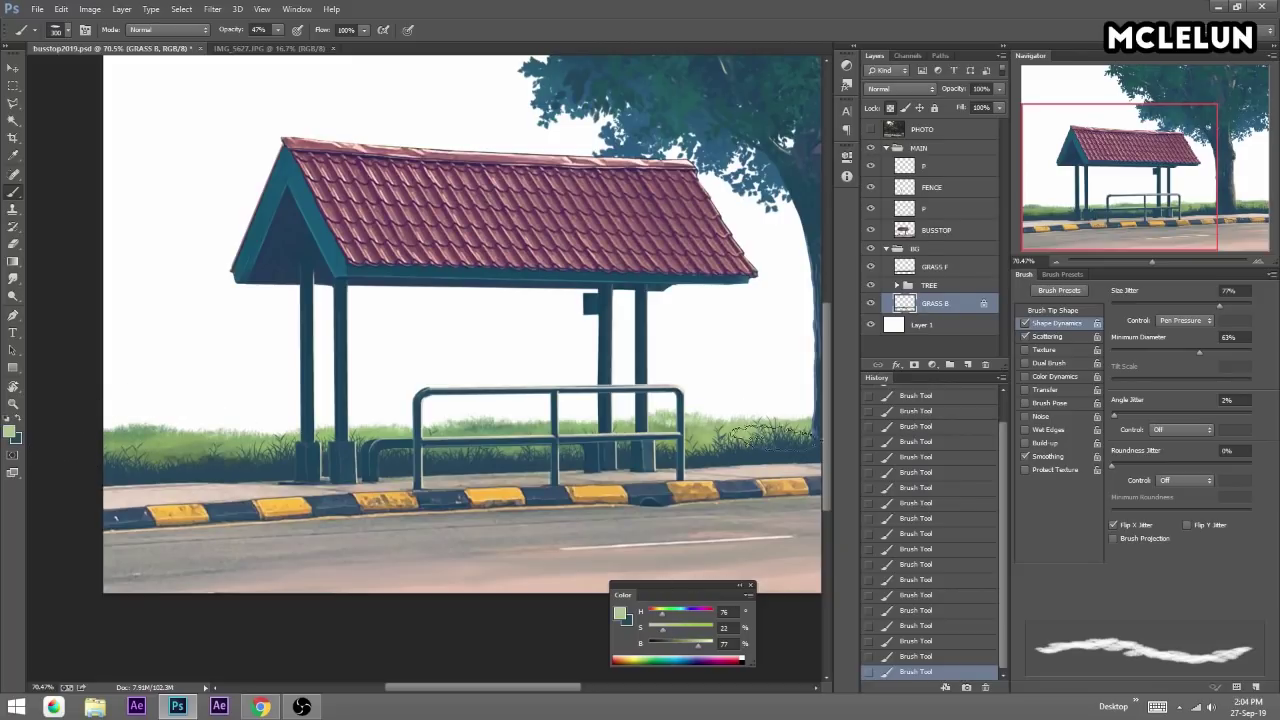
drag(677, 413, 594, 393)
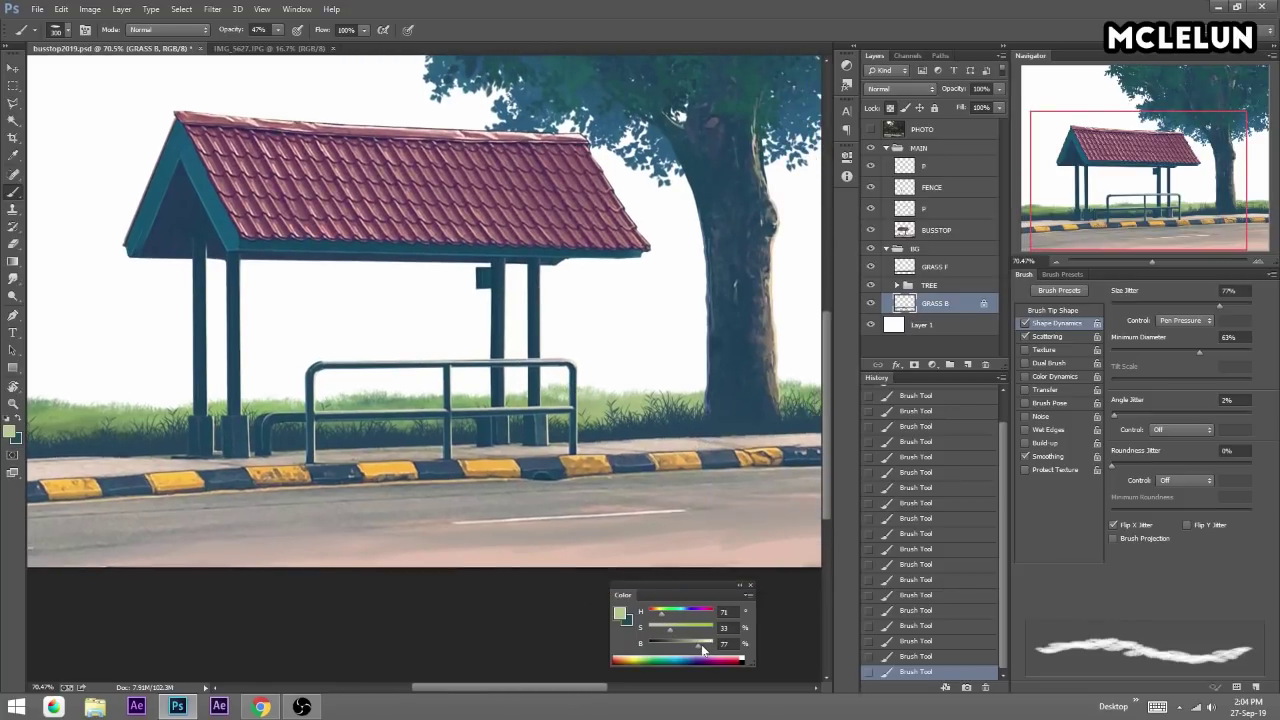
drag(713, 441, 573, 457)
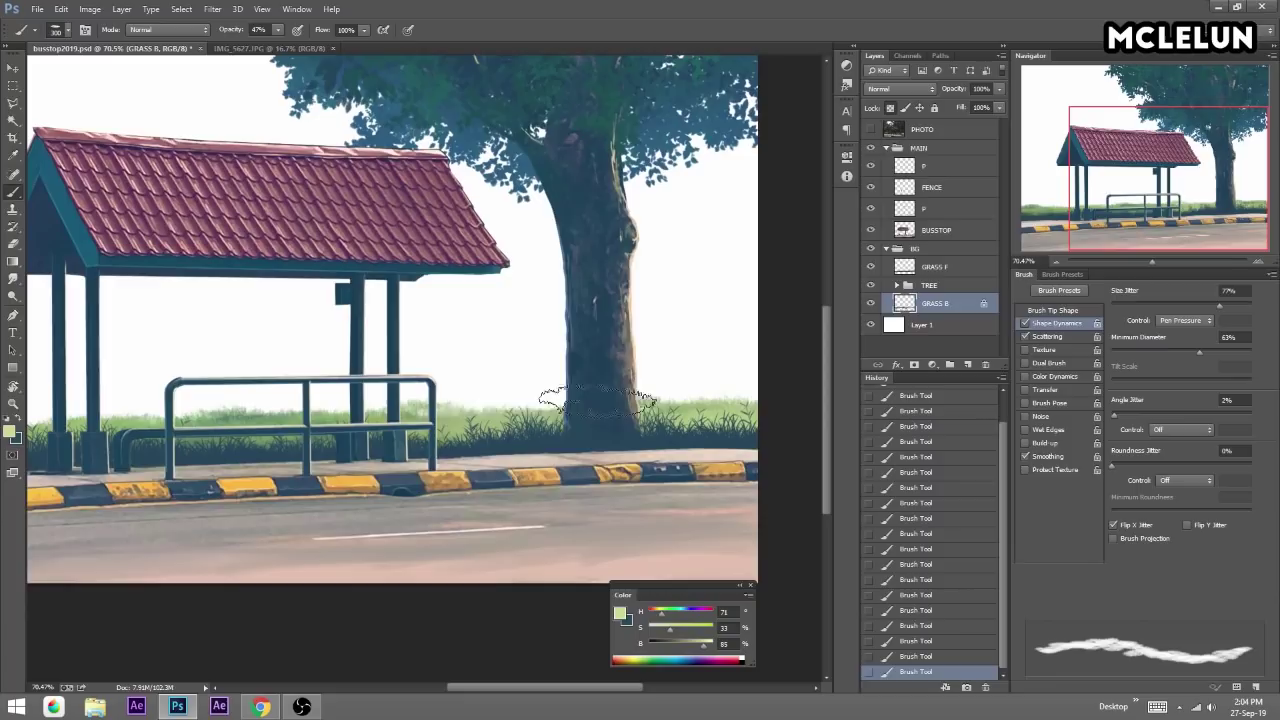
drag(362, 400, 552, 421)
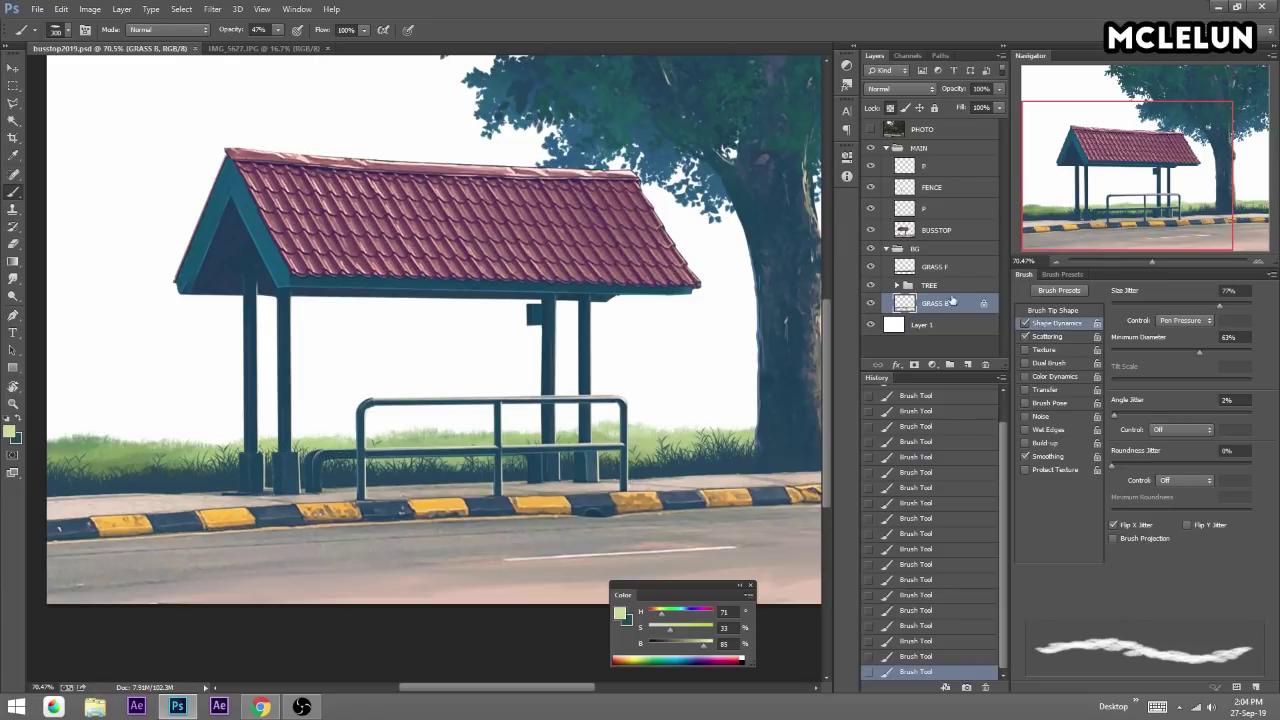
click(952, 235)
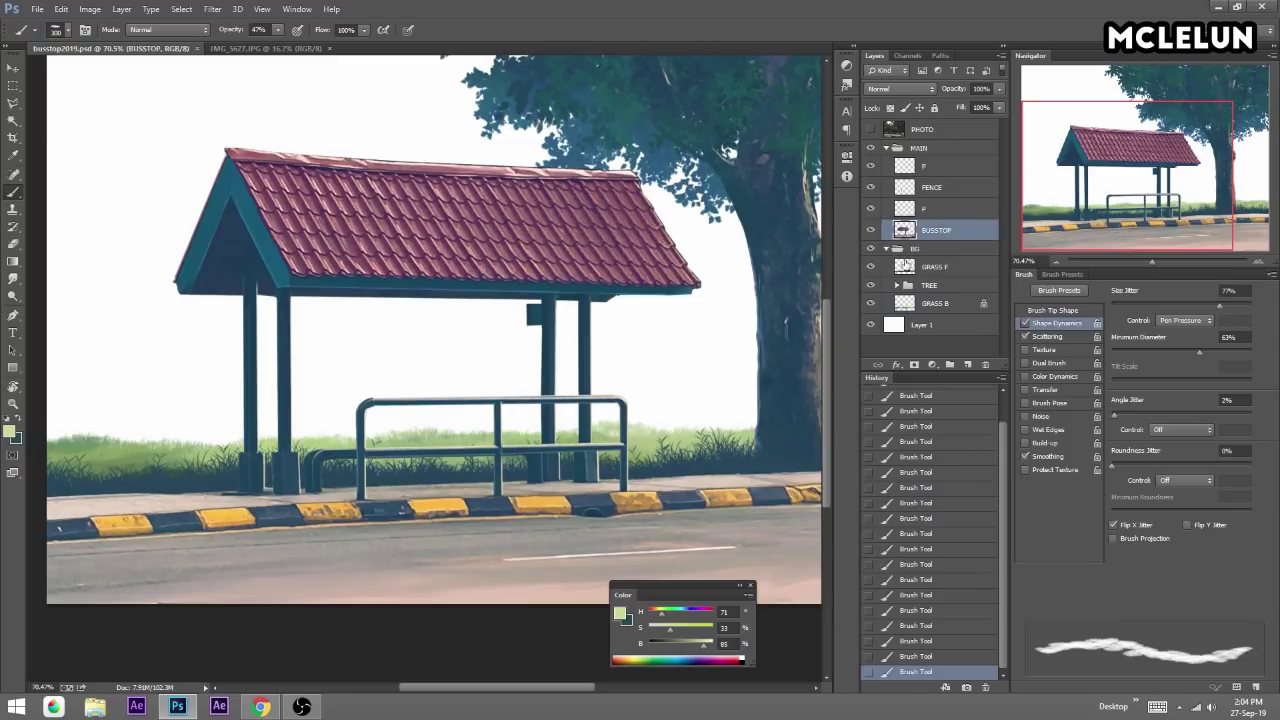
click(932, 305)
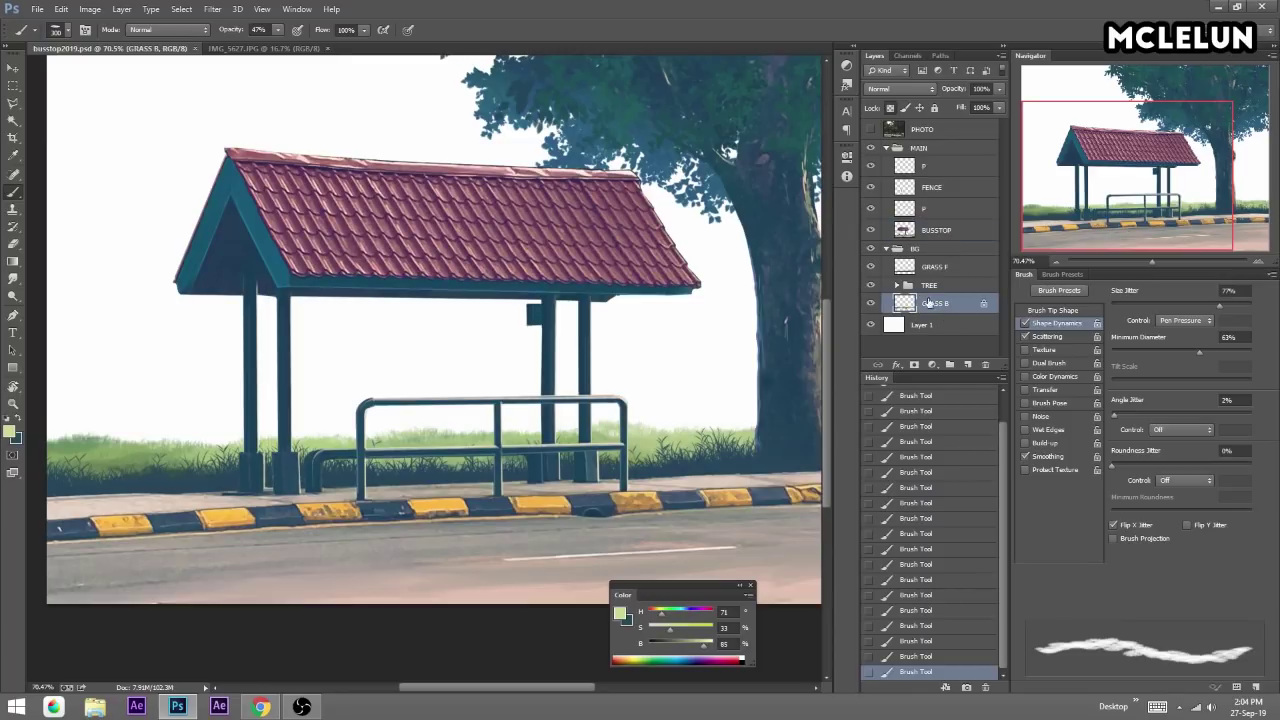
Add a new layer below GRASS B and choose the 80 px foliage brush preset.
click(967, 364)
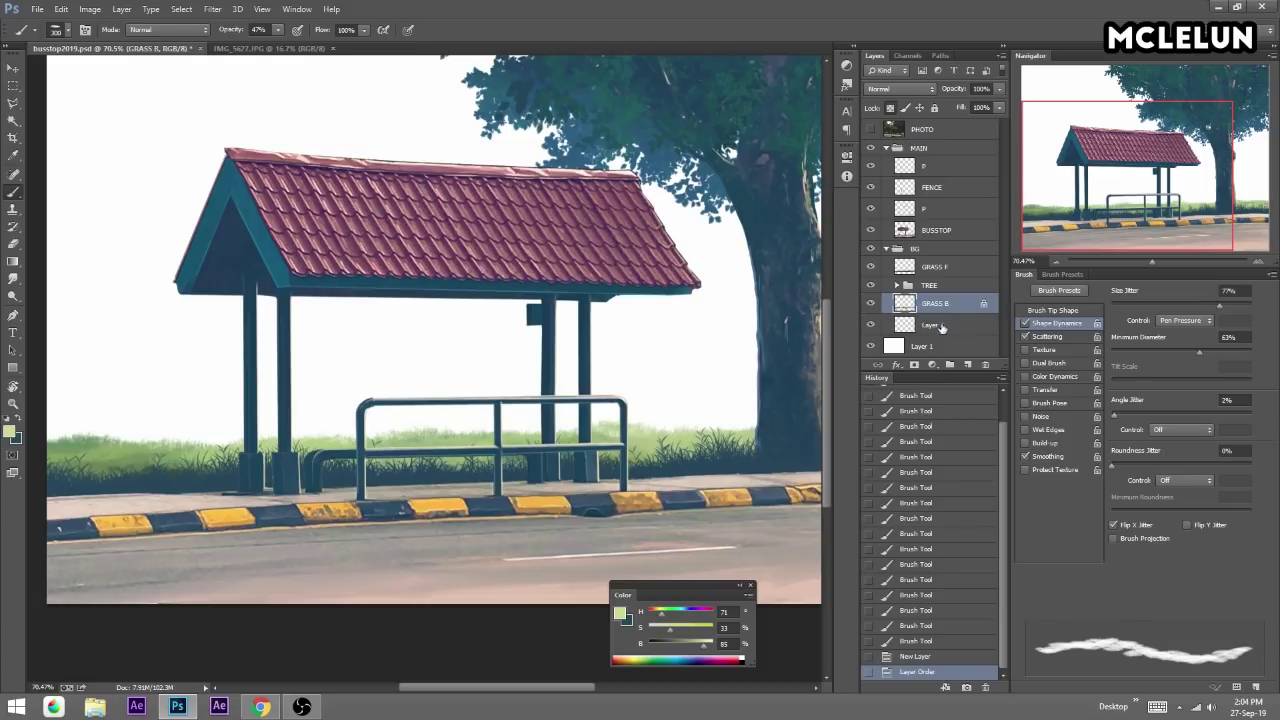
key(ctrl+bracketleft)
click(1065, 275)
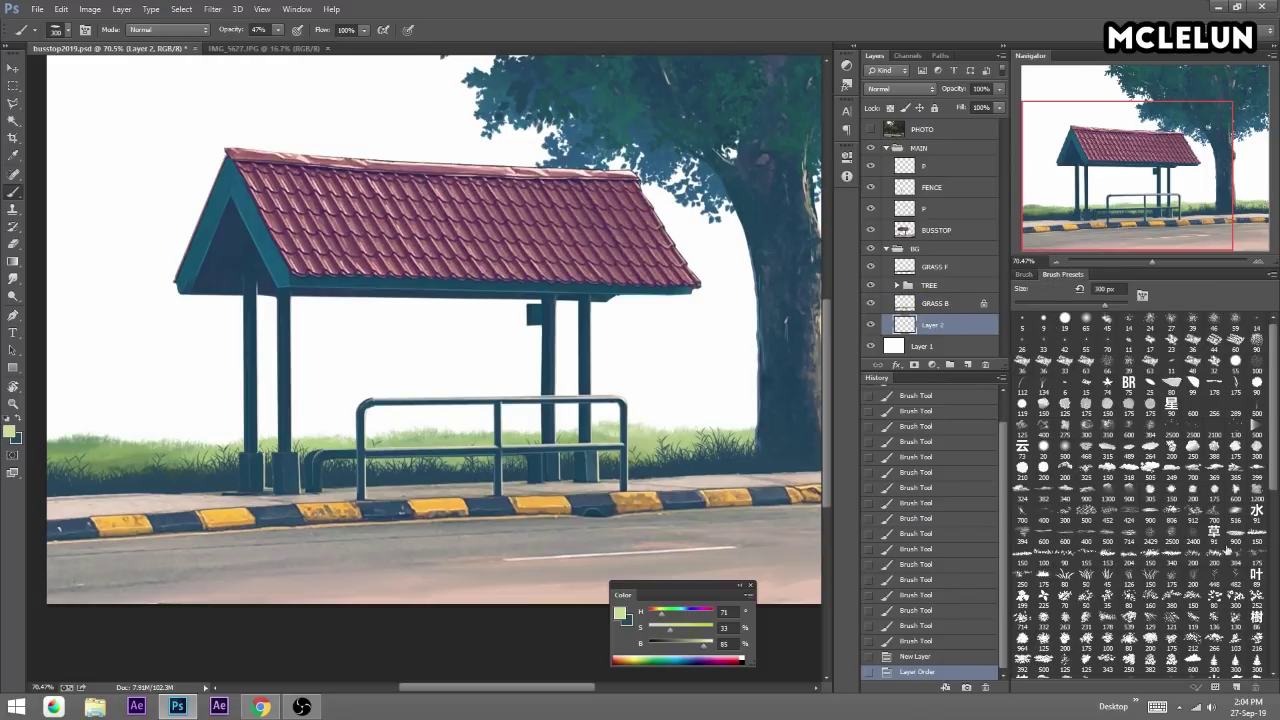
scroll(1155, 533, down, 3)
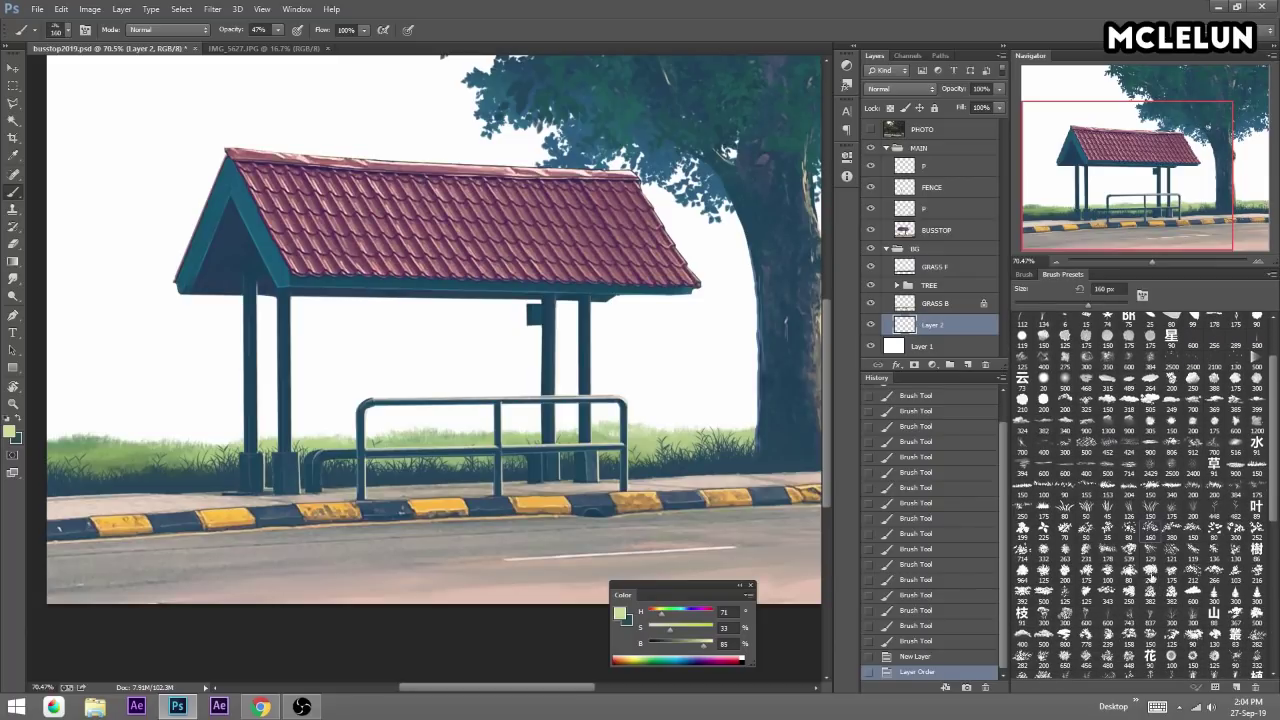
click(1020, 573)
click(1045, 576)
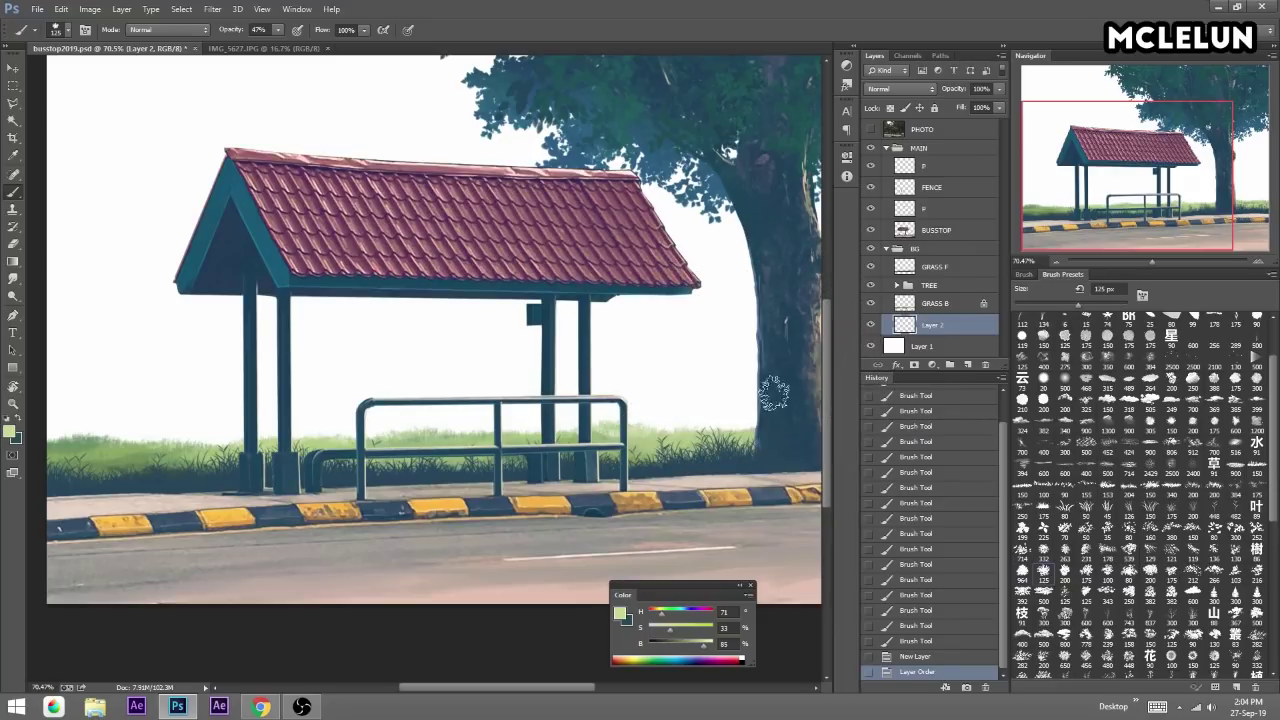
drag(1276, 508, 1276, 524)
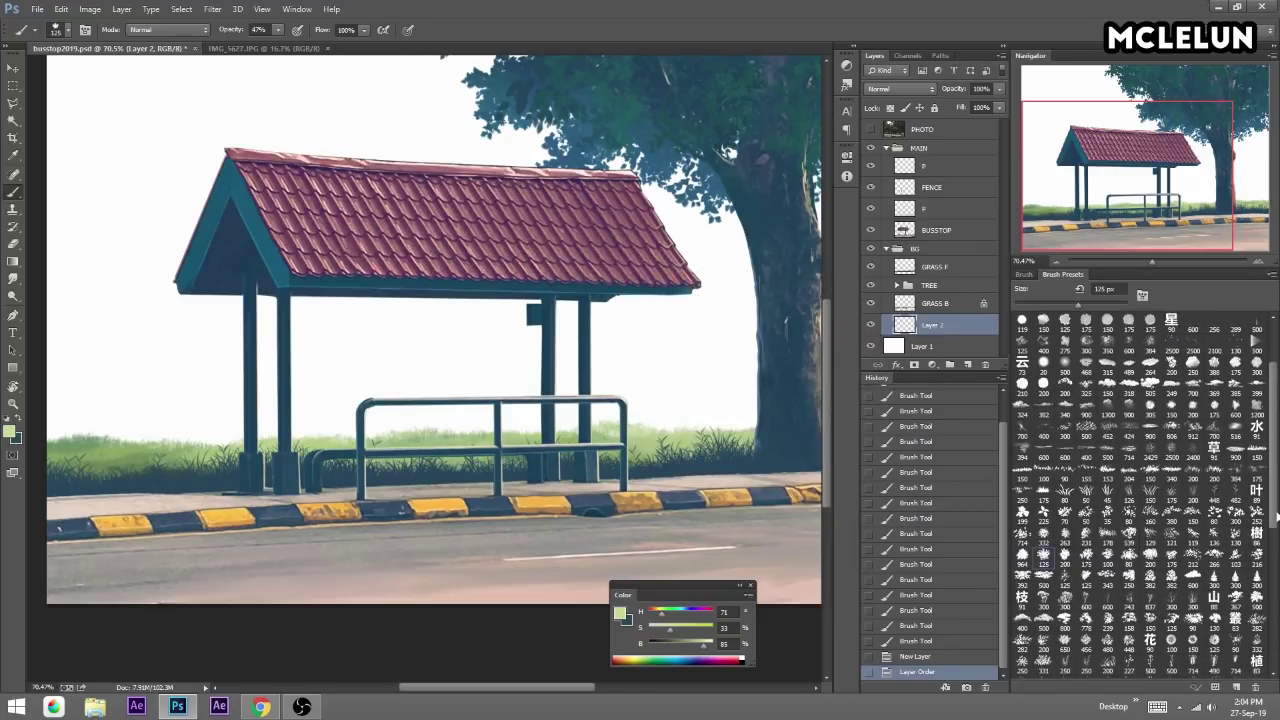
click(1128, 537)
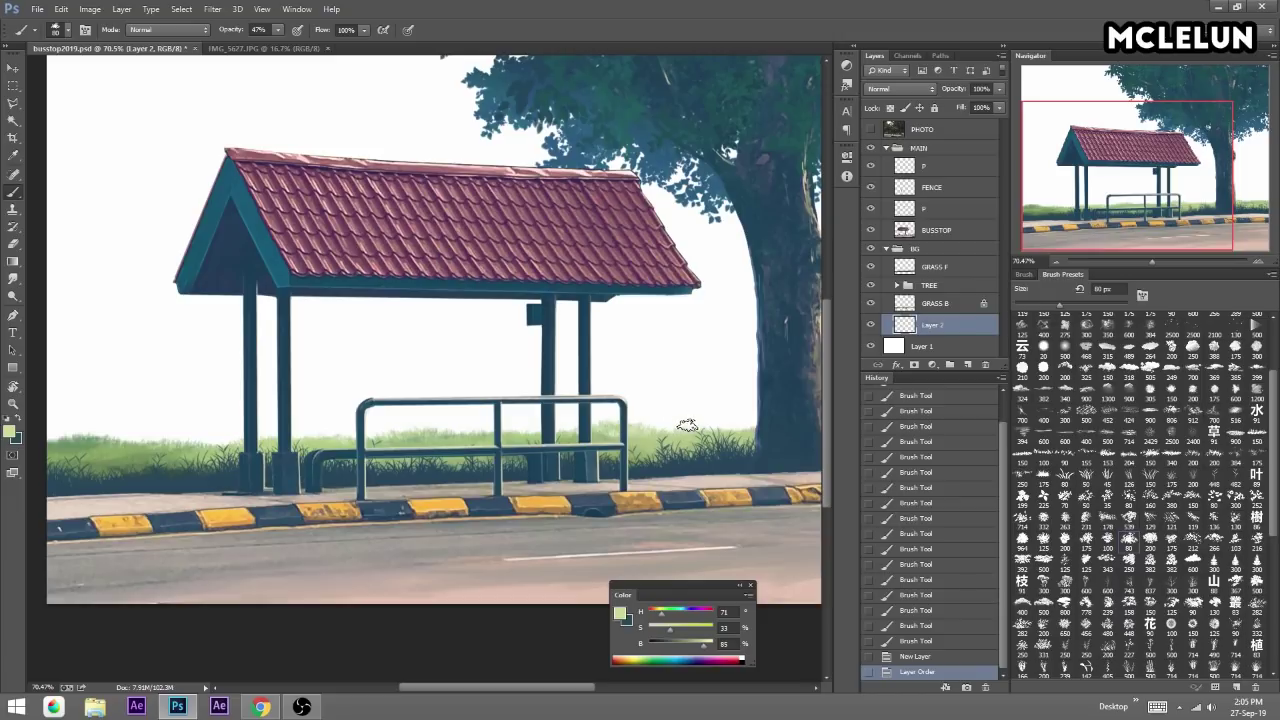
Enlarge the brush to 250 px and paint pale and dark teal misty foliage behind the fence.
key(bracketright)
key(bracketright)
key(bracketright)
key(bracketright)
key(bracketright)
key(bracketright)
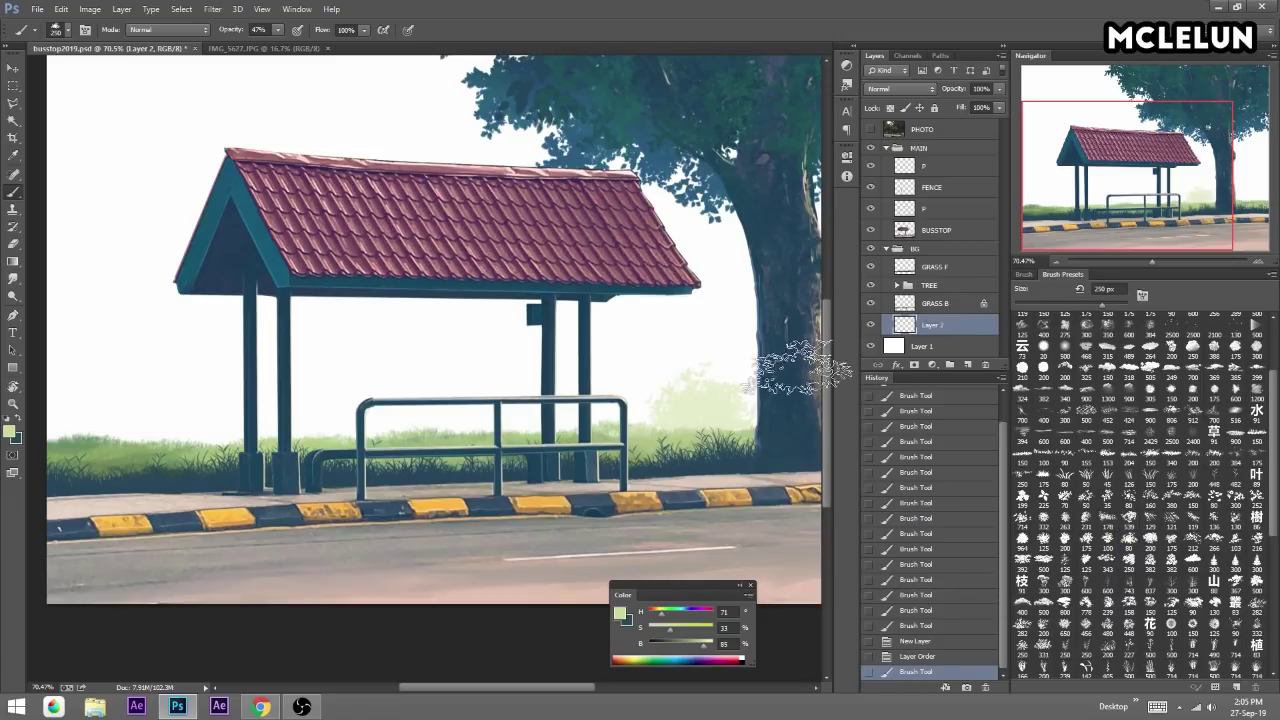
alt+click(697, 416)
mouse_move(686, 414)
mouse_down()
mouse_move(780, 380)
mouse_move(607, 421)
mouse_move(437, 511)
mouse_up()
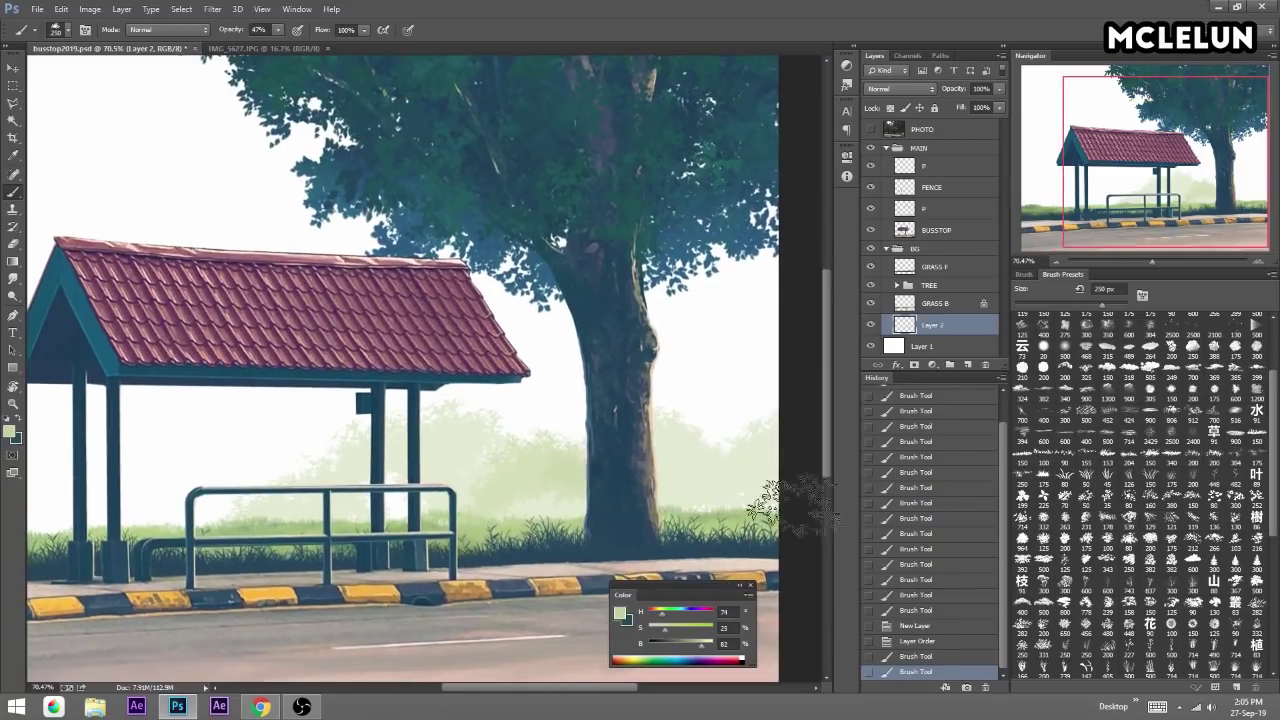
drag(640, 295, 750, 270)
alt+click(720, 445)
mouse_move(720, 445)
mouse_down()
mouse_move(350, 421)
mouse_move(585, 396)
mouse_move(621, 408)
mouse_up()
mouse_move(314, 423)
mouse_down()
mouse_move(315, 495)
mouse_move(740, 420)
mouse_up()
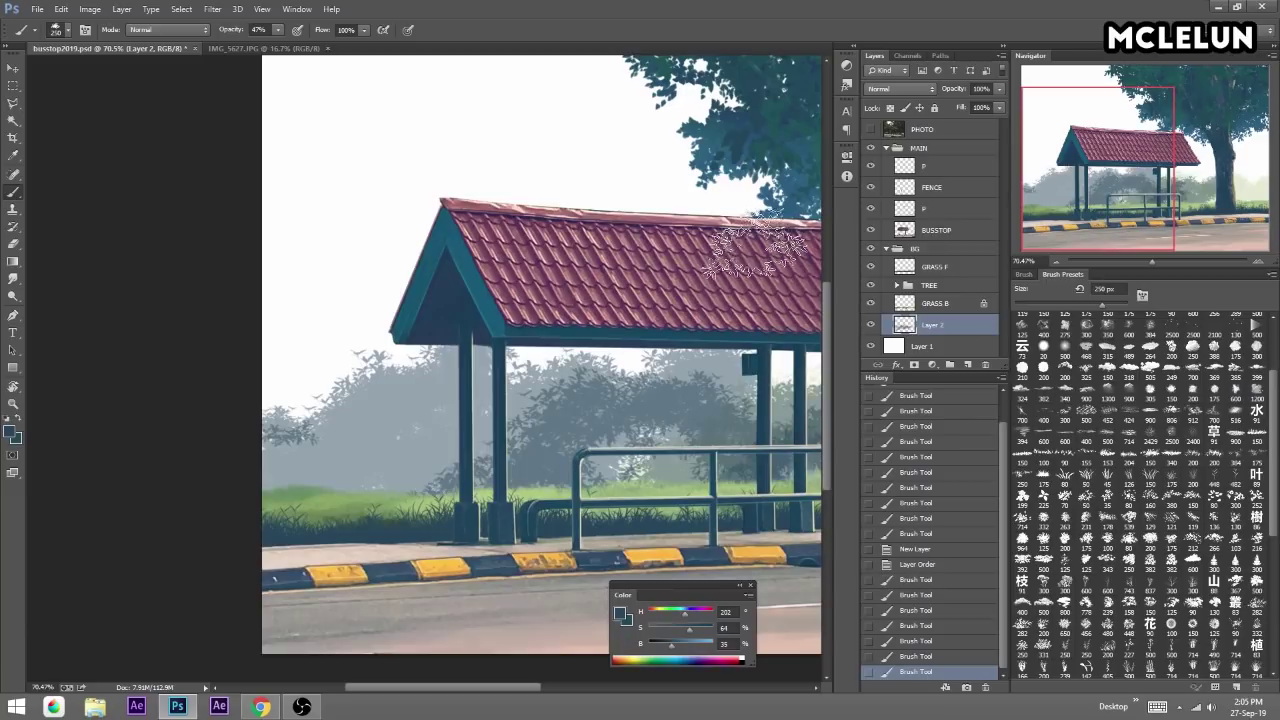
Paint darker background foliage and soft green bushes behind the bus stop.
drag(628, 304, 585, 318)
drag(700, 360, 420, 375)
drag(780, 420, 544, 430)
drag(232, 470, 570, 500)
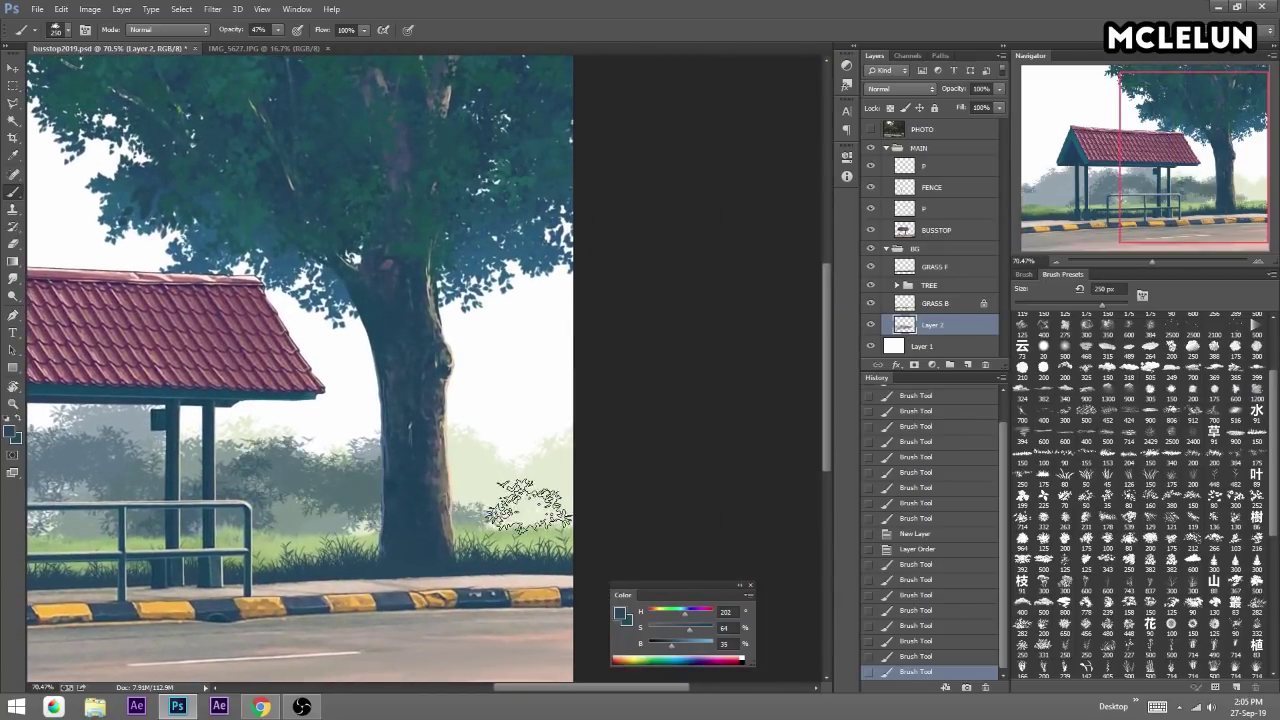
alt+click(523, 477)
drag(360, 442, 630, 392)
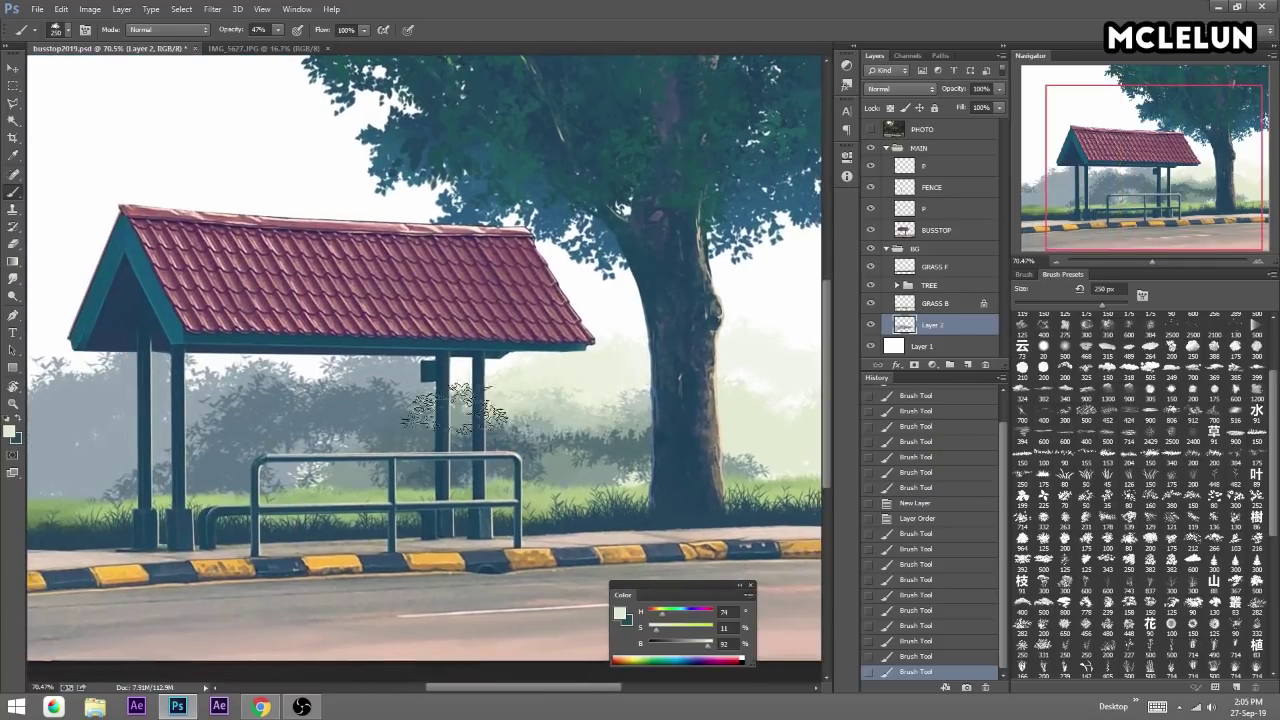
alt+click(375, 493)
drag(110, 385, 337, 440)
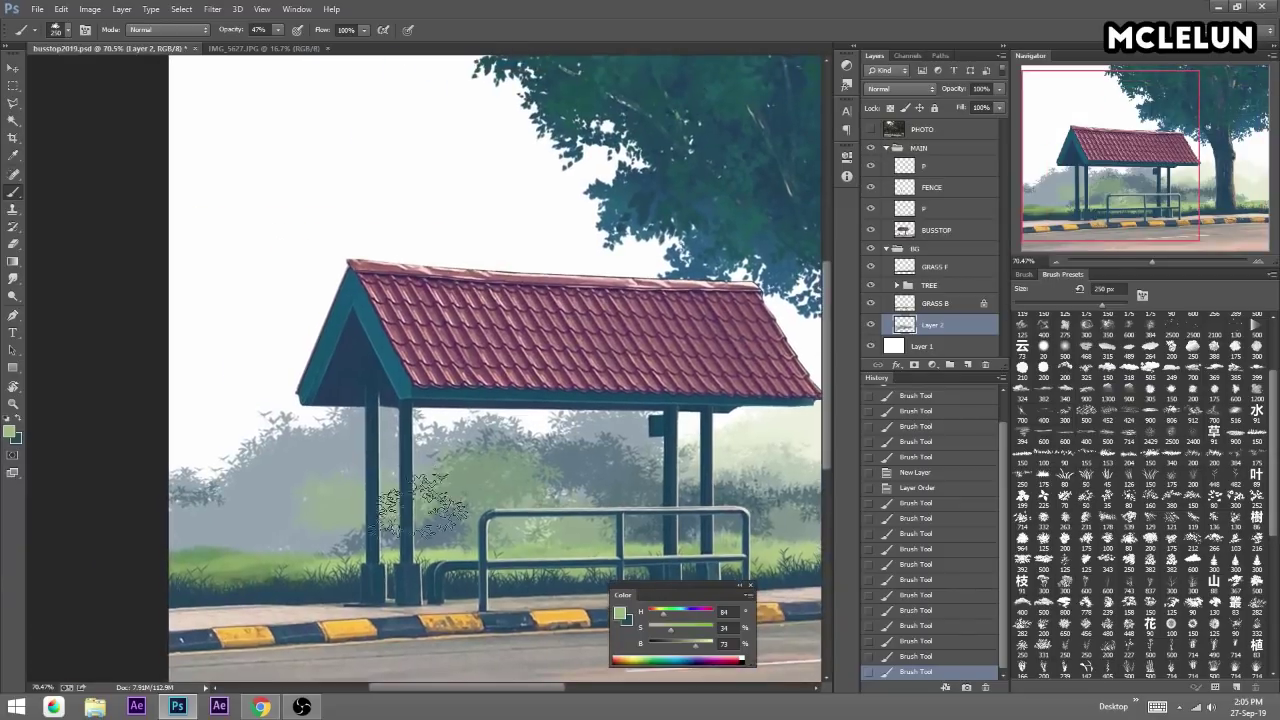
mouse_move(225, 462)
mouse_down()
mouse_move(470, 470)
mouse_move(740, 540)
mouse_up()
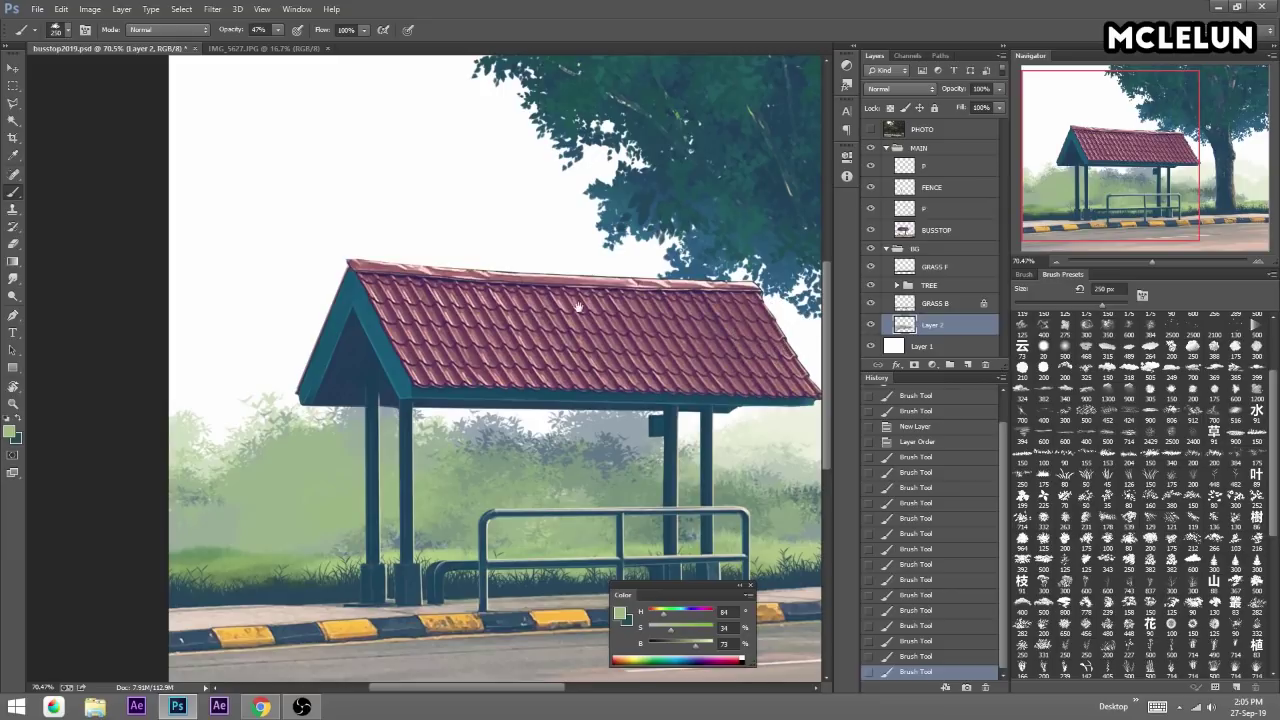
drag(578, 307, 512, 195)
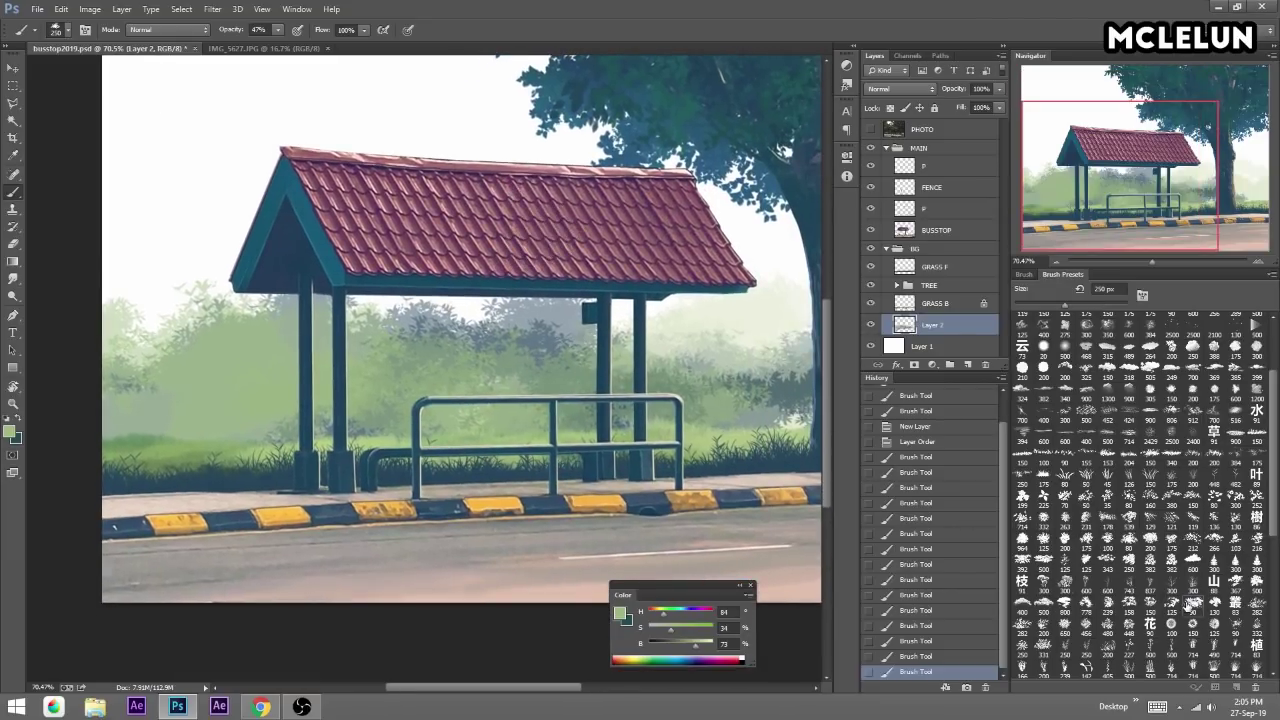
Switch to the 300 px brush preset and briefly compare against the PHOTO reference.
click(1064, 582)
click(870, 129)
click(870, 129)
Delete the trial foliage Layer 2 and create a new layer group above Layer 1.
click(987, 366)
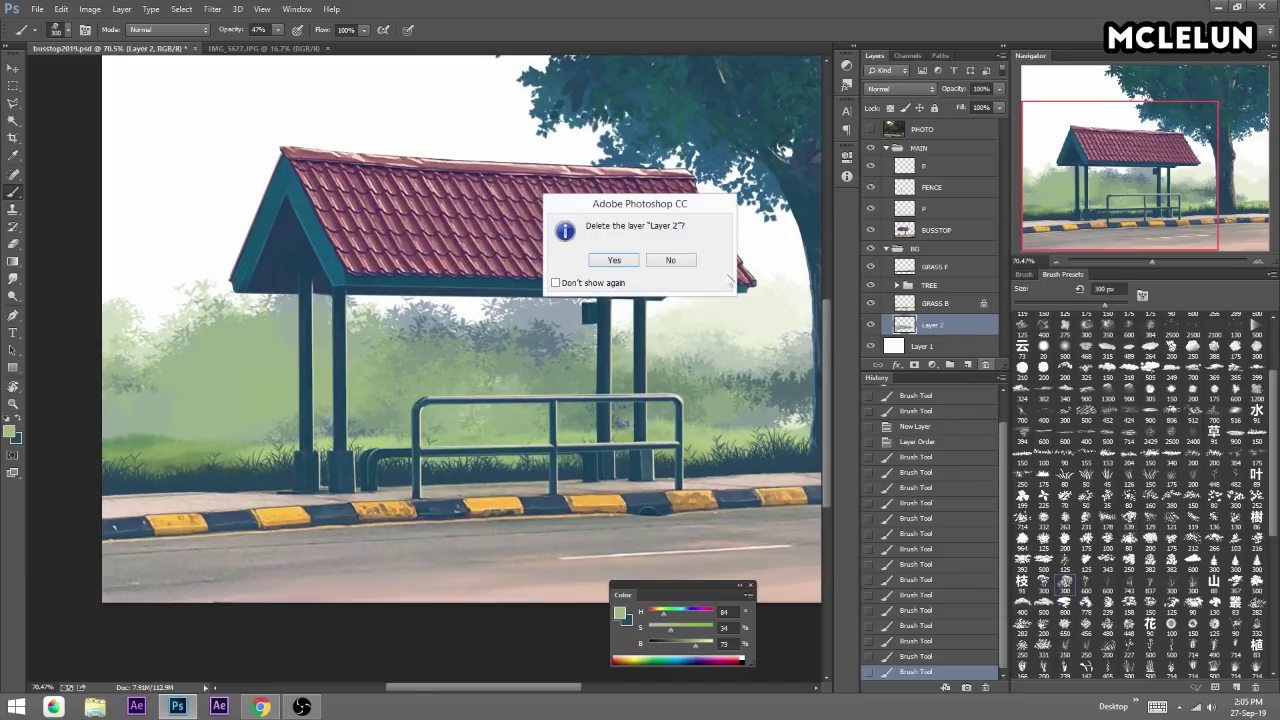
click(614, 261)
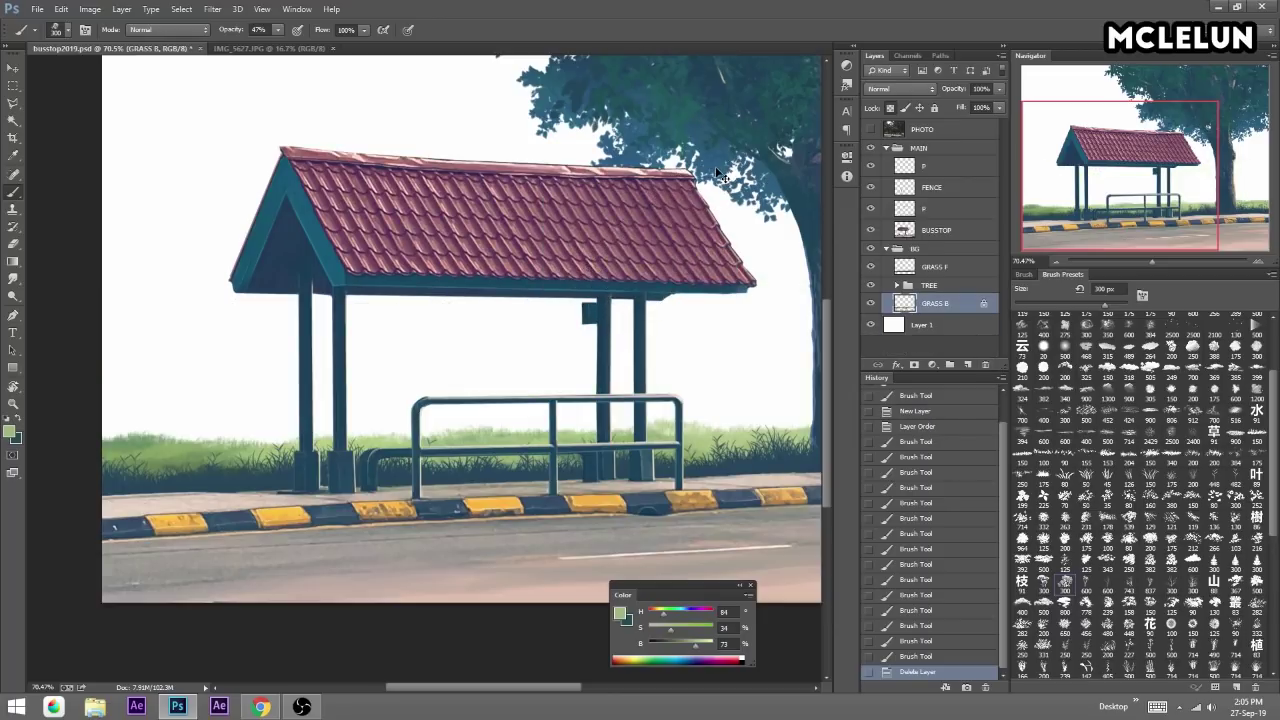
click(943, 327)
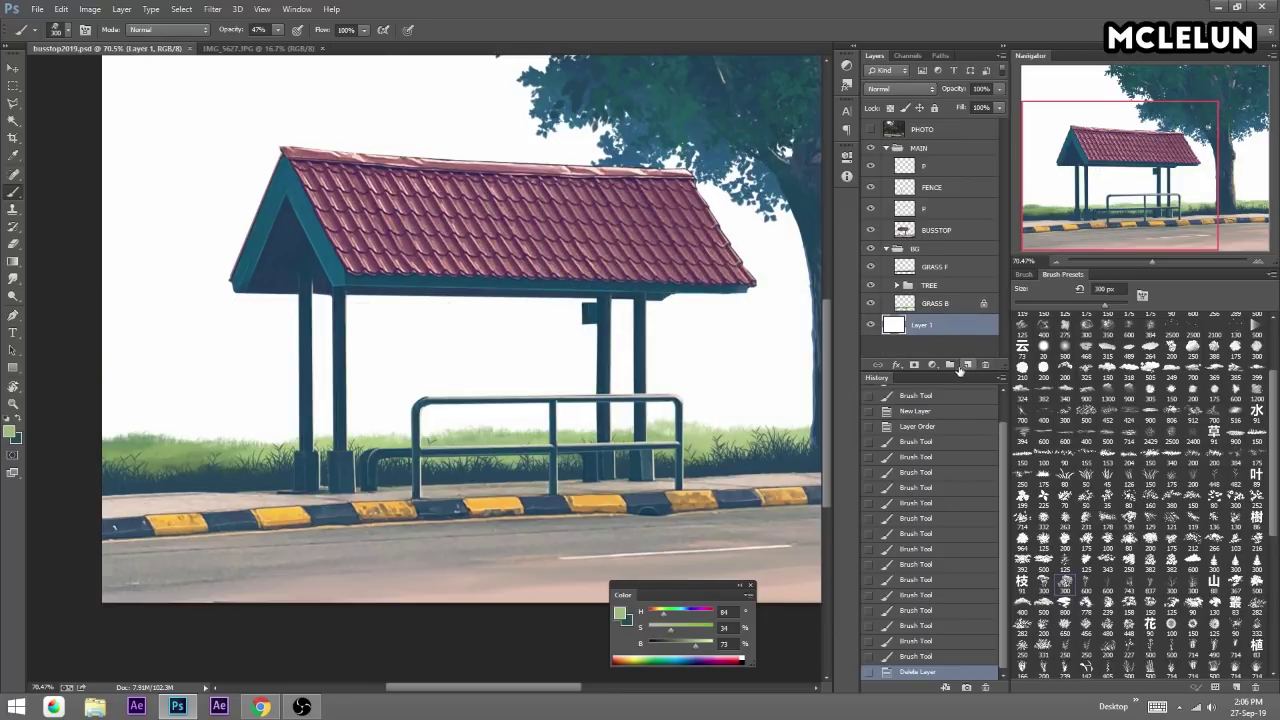
click(953, 366)
double_click(929, 322)
Name the group SKY, move Layer 1 into it, and rename that layer SKY.
text(Y)
key(Return)
drag(948, 342, 953, 332)
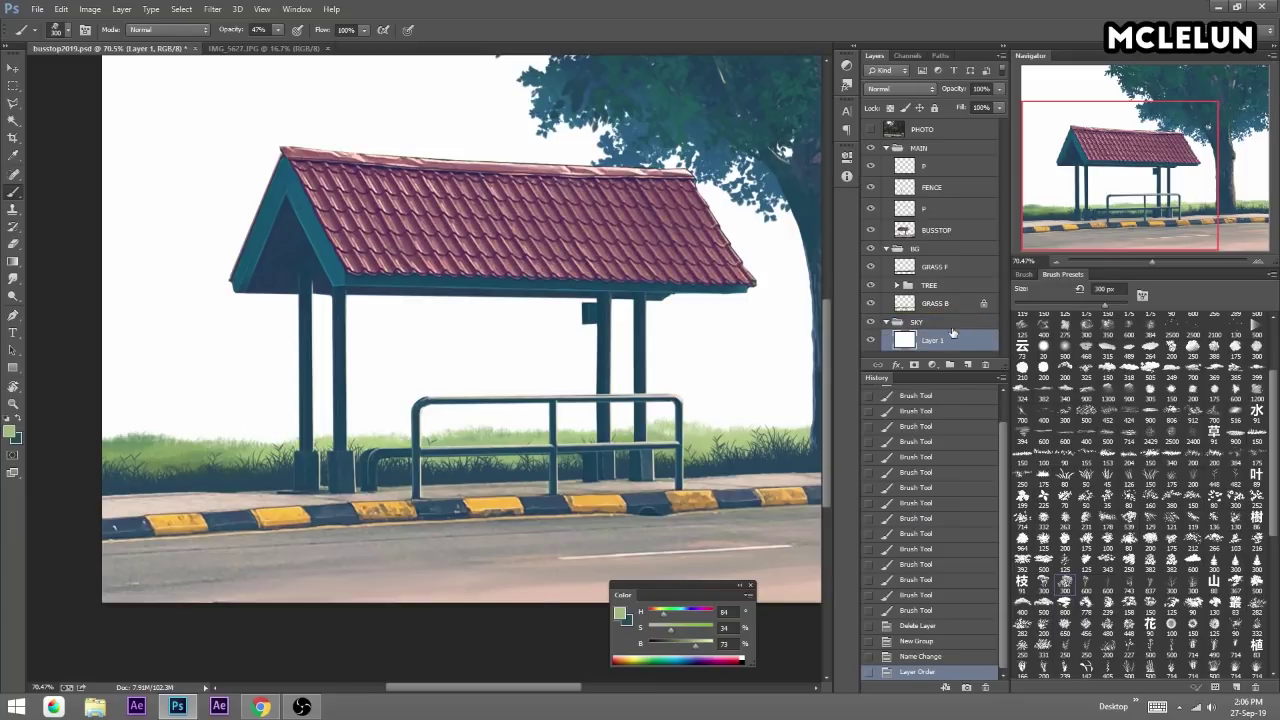
double_click(932, 342)
text(SKY)
key(Return)
Fill the SKY layer with blue, then refill it with a lighter cyan-blue.
scroll(1240, 360, up, 3)
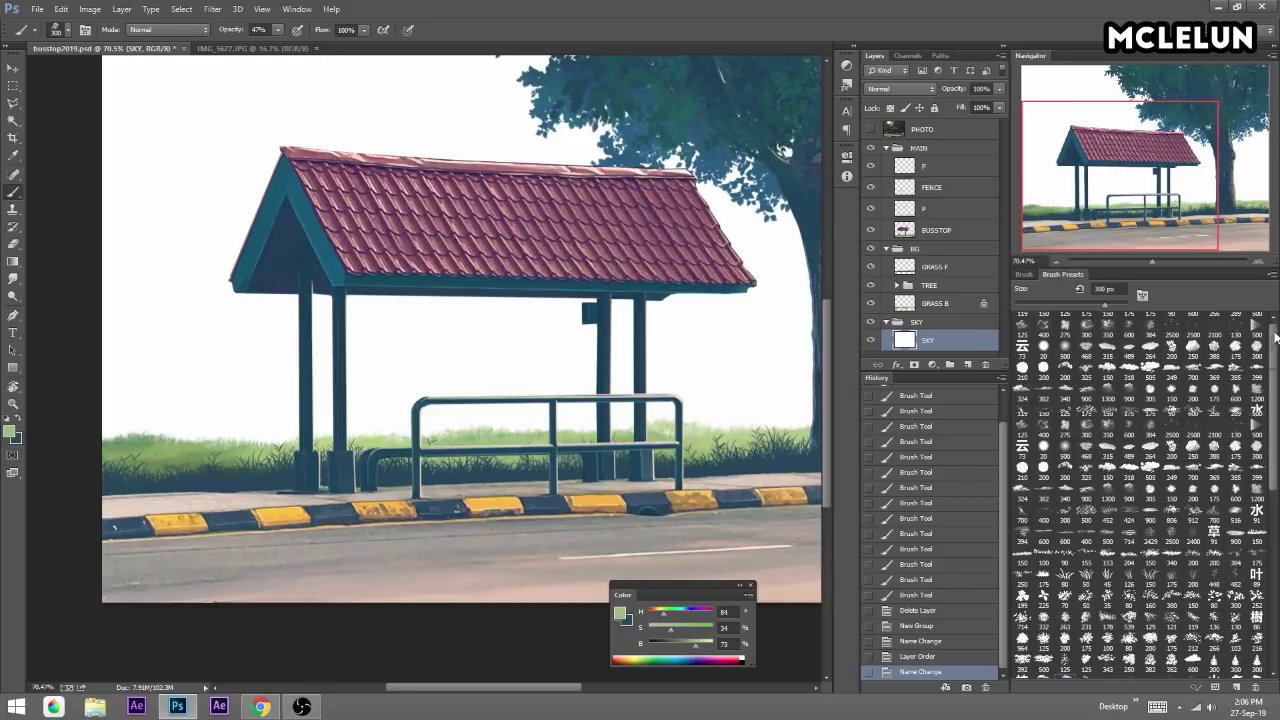
click(1106, 318)
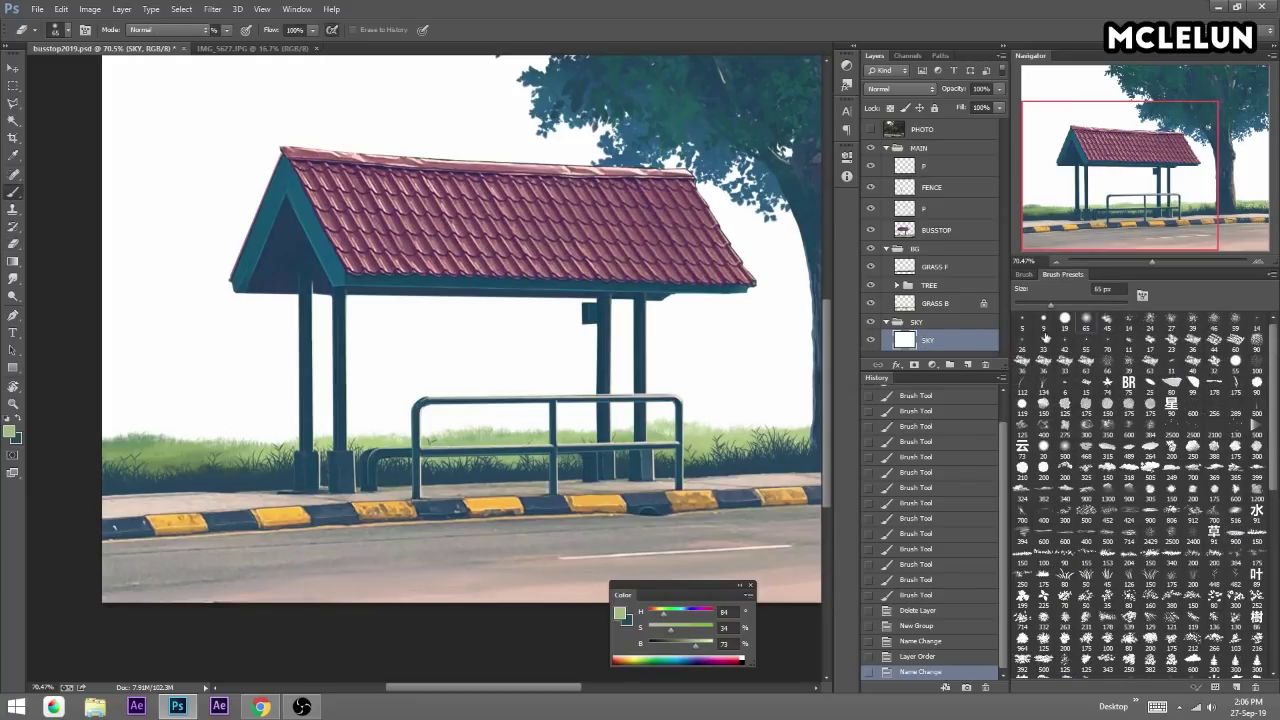
drag(669, 620, 715, 604)
key(alt+BackSpace)
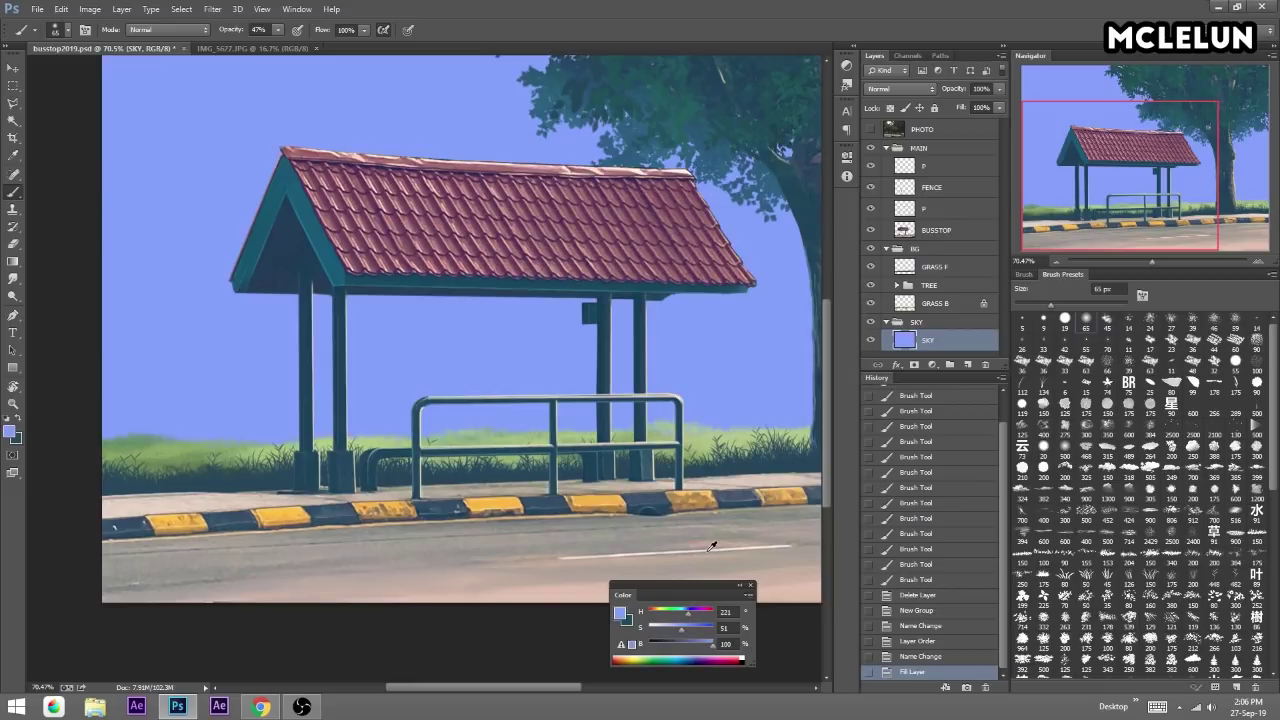
drag(1152, 262, 1145, 262)
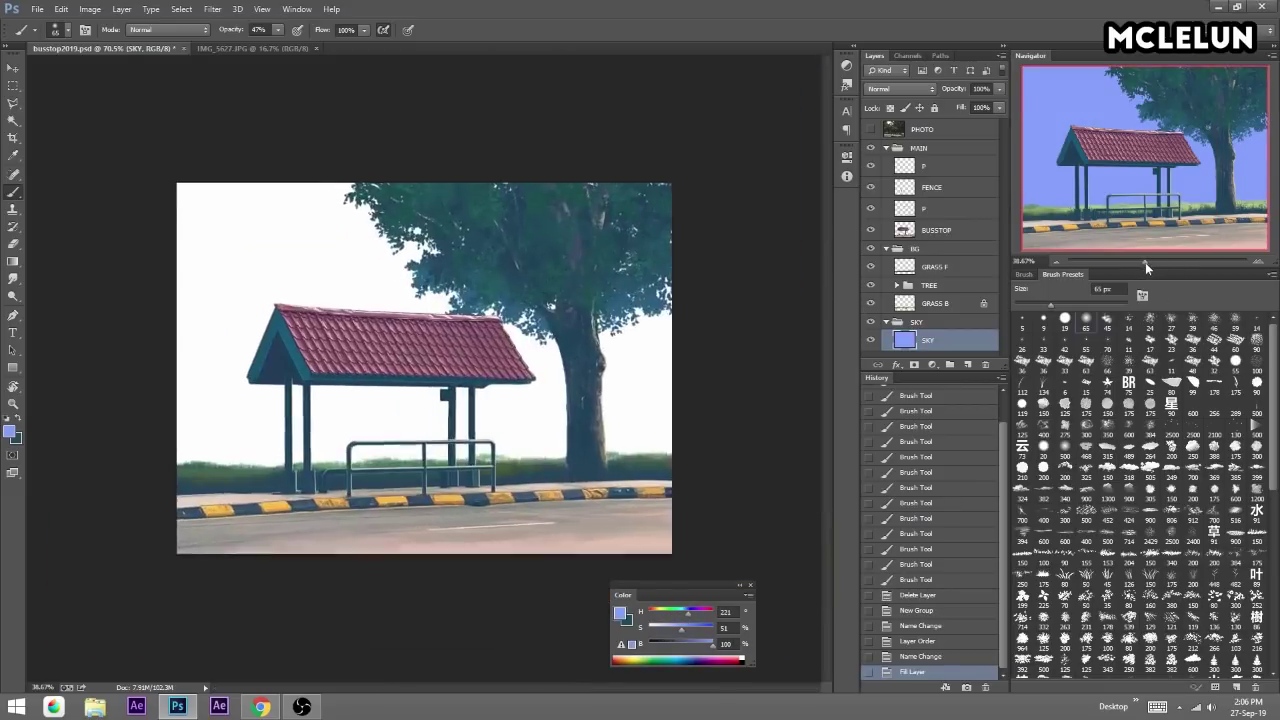
drag(688, 618, 665, 638)
key(alt+BackSpace)
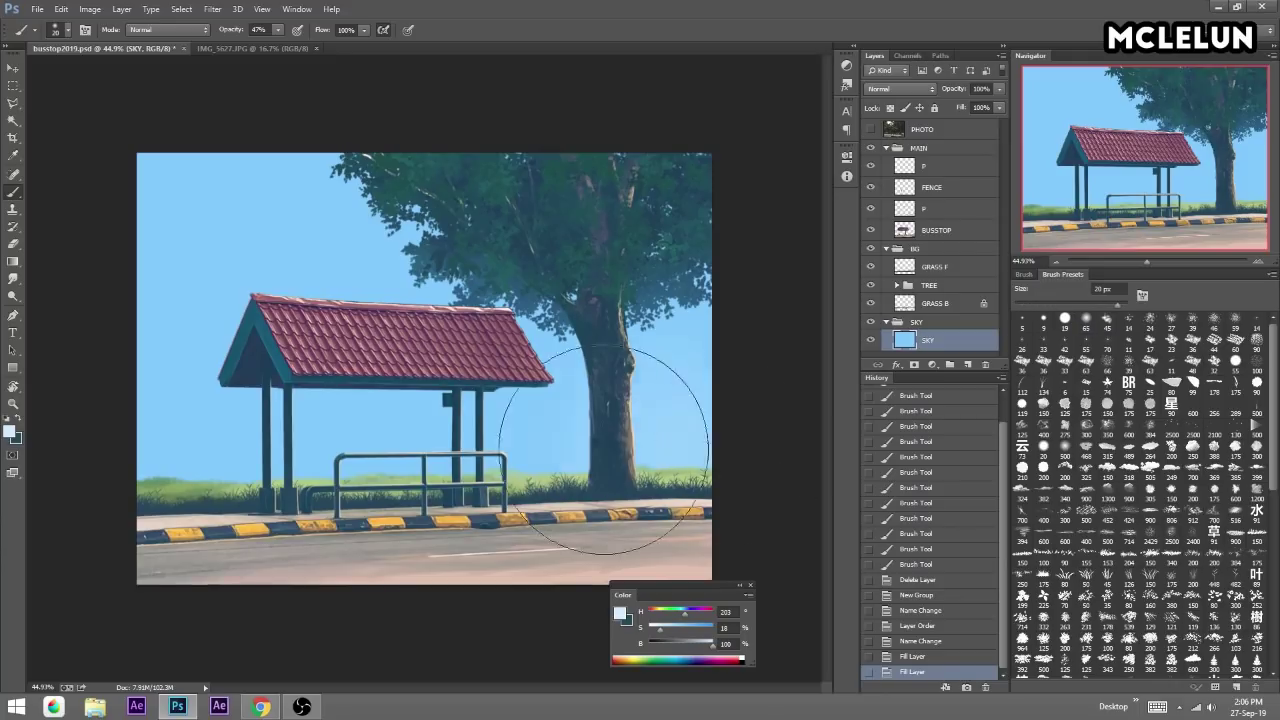
Lighten the sky near the horizon, deepen the blue by the tree, and tint the top purple.
drag(450, 430, 155, 405)
click(155, 405)
drag(279, 32, 318, 46)
drag(130, 420, 717, 400)
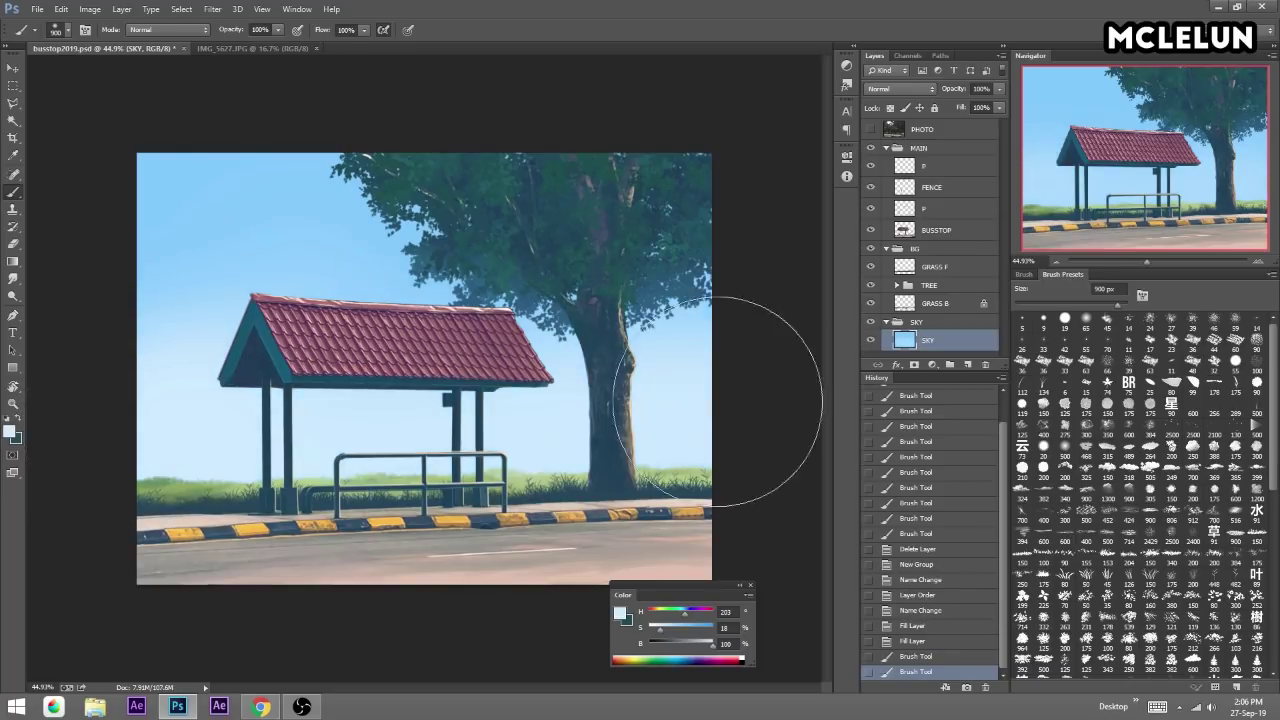
alt+click(300, 200)
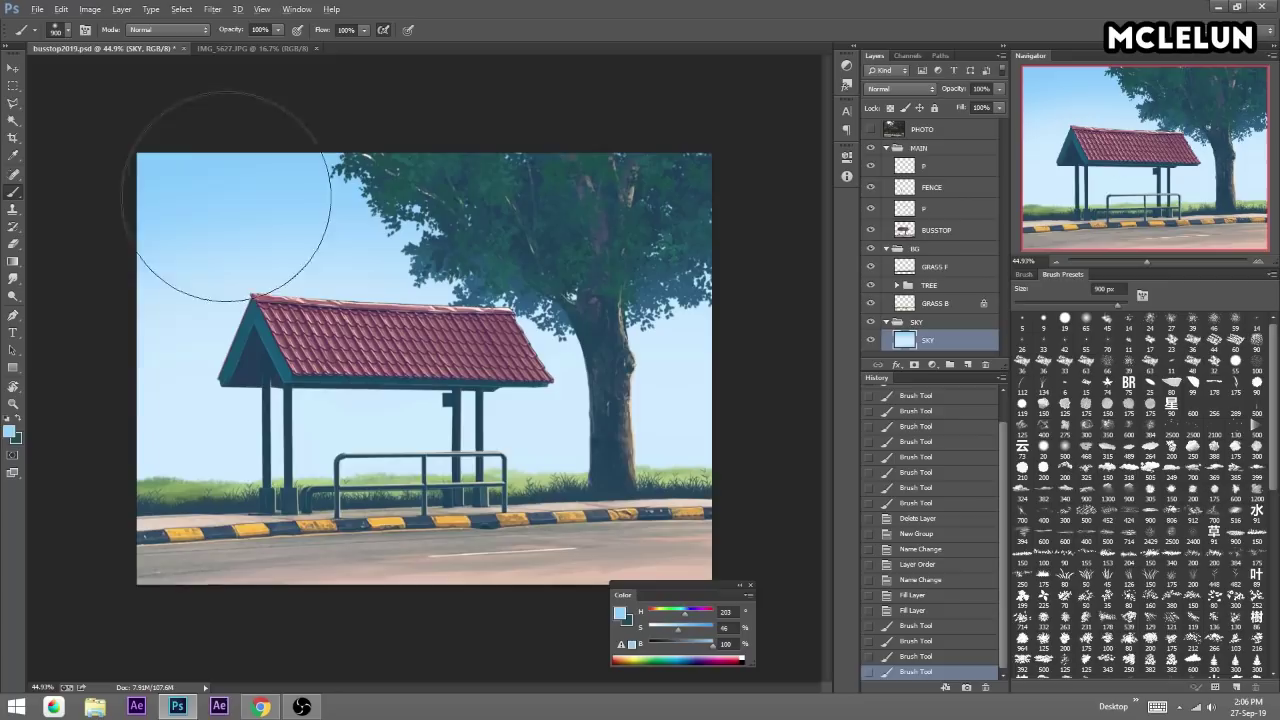
drag(430, 230, 700, 380)
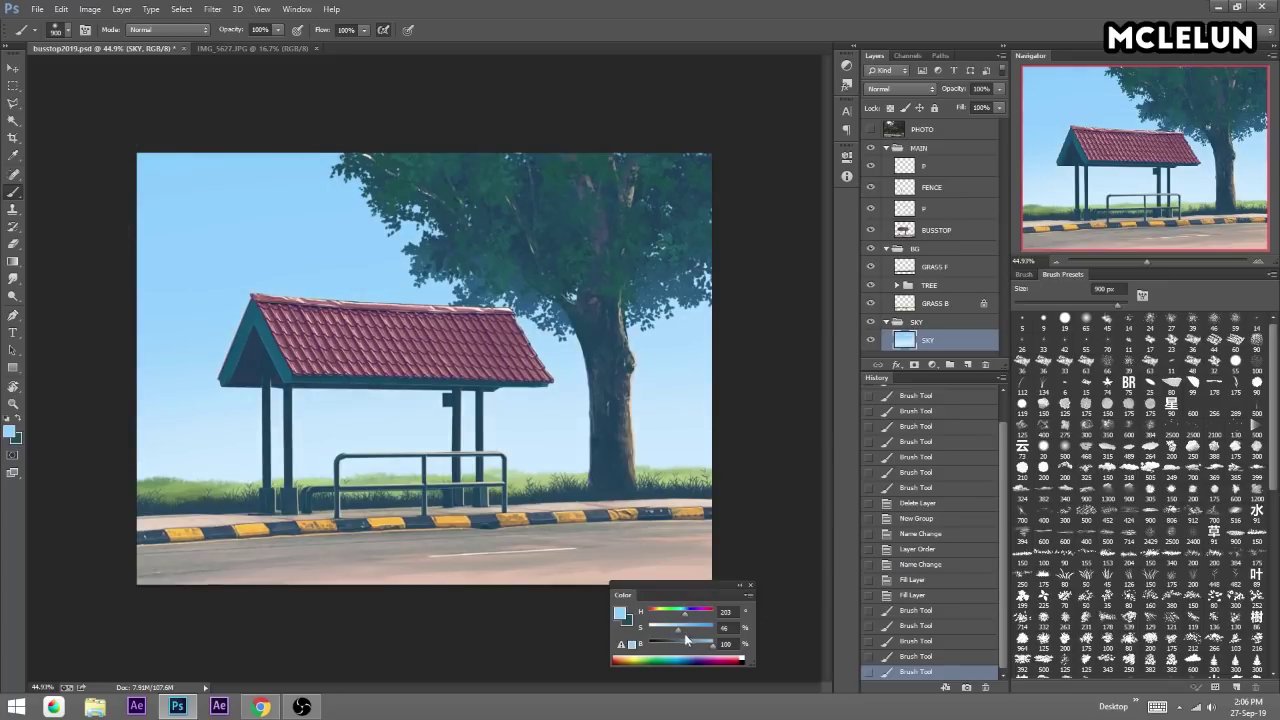
drag(690, 620, 696, 612)
drag(250, 150, 598, 160)
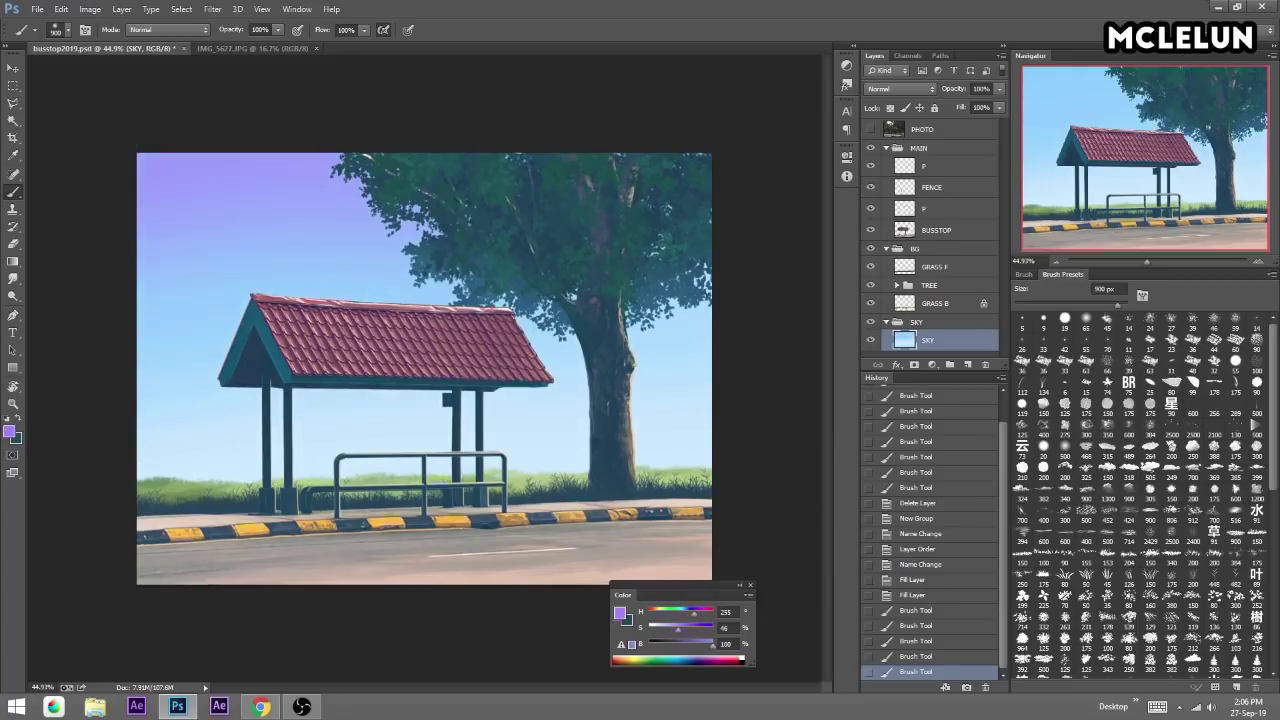
click(643, 200)
Test Screen, Overlay and Multiply blending on a duplicated SKY layer, then delete the copy.
drag(943, 342, 967, 364)
click(900, 88)
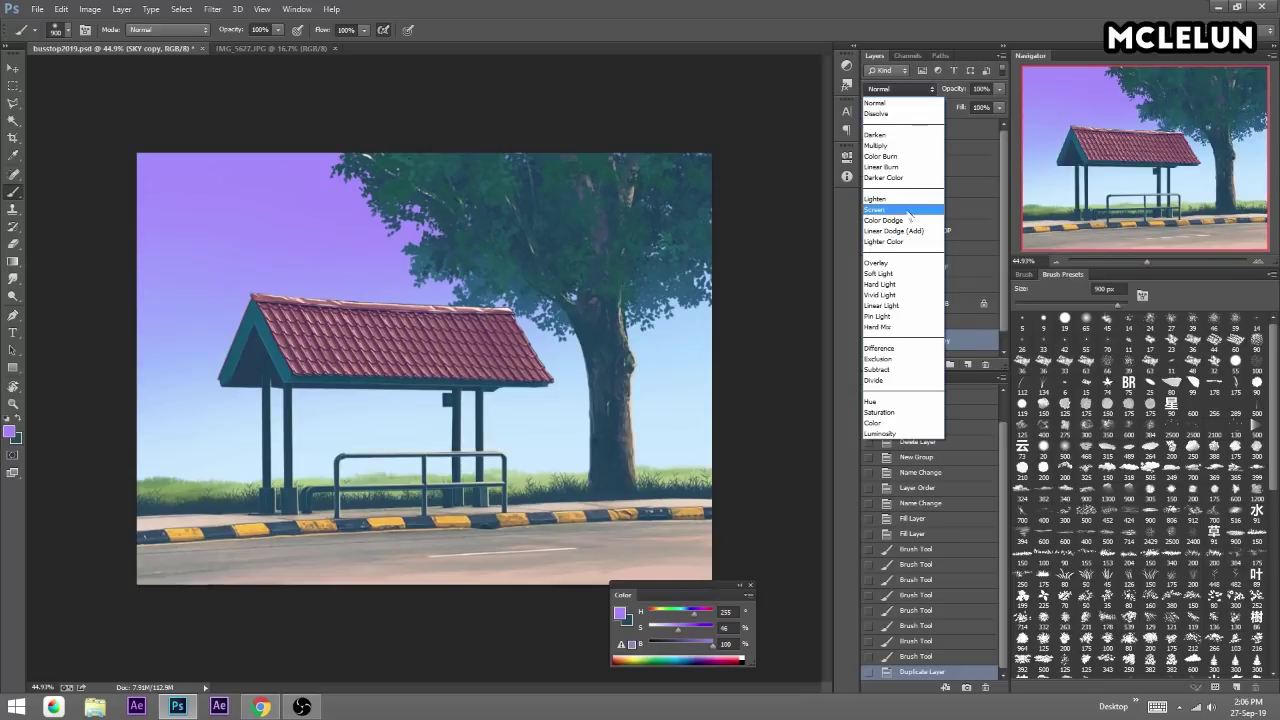
click(910, 211)
click(913, 90)
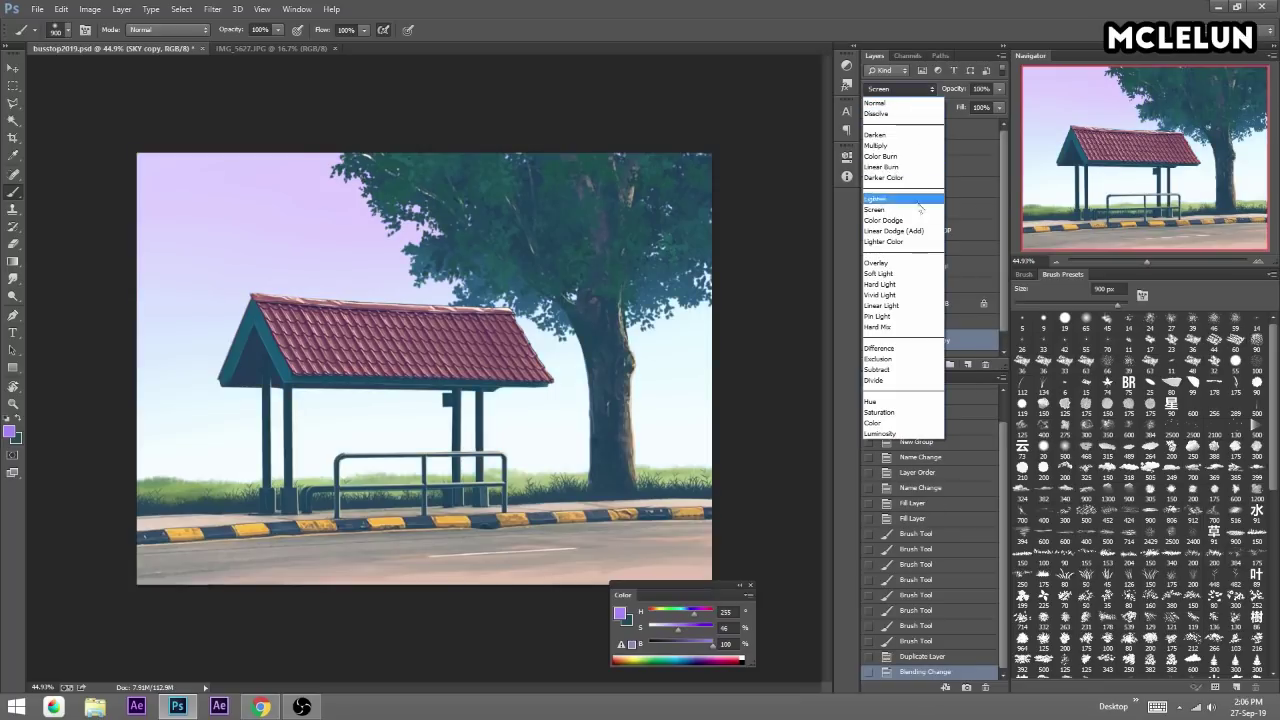
click(905, 262)
click(915, 90)
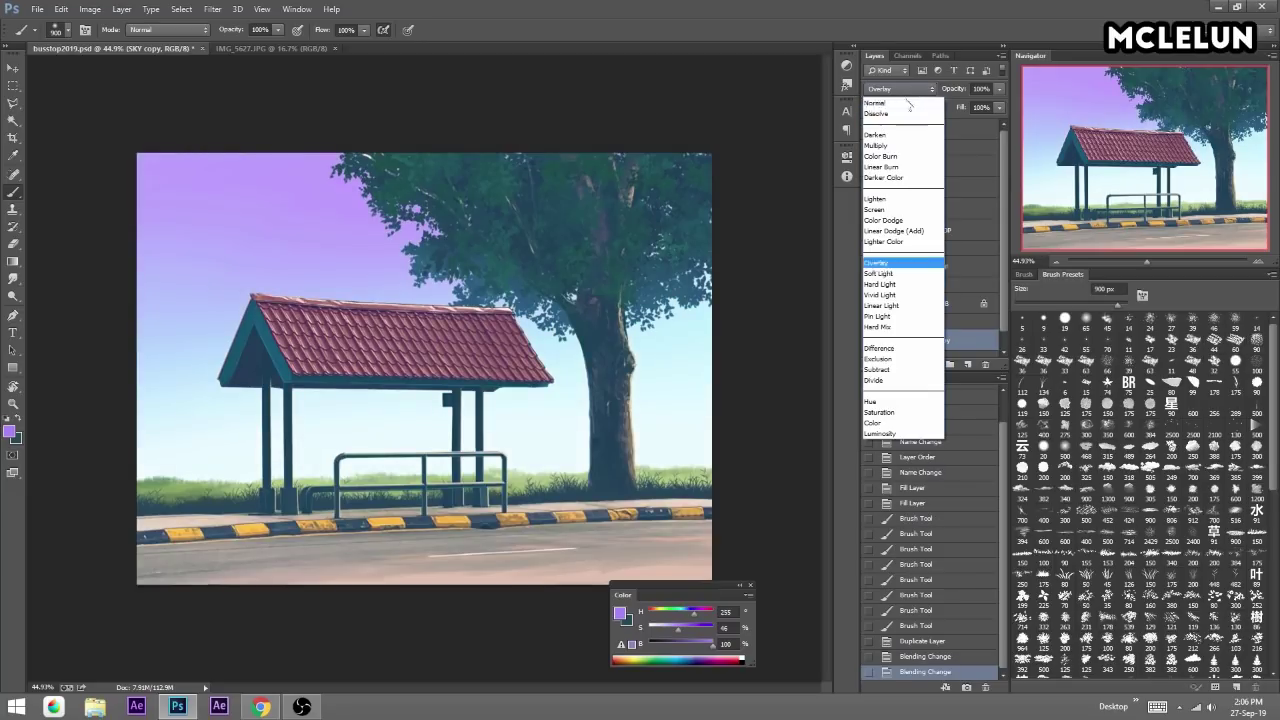
click(898, 143)
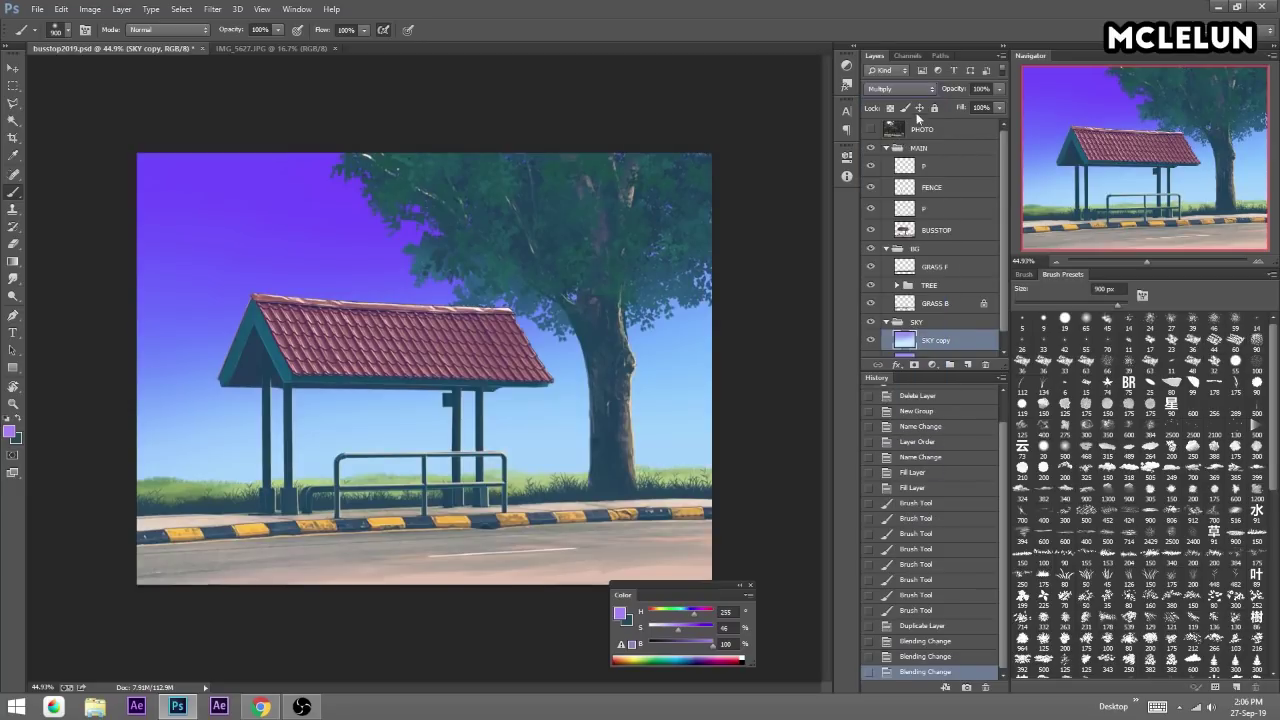
click(987, 365)
click(618, 264)
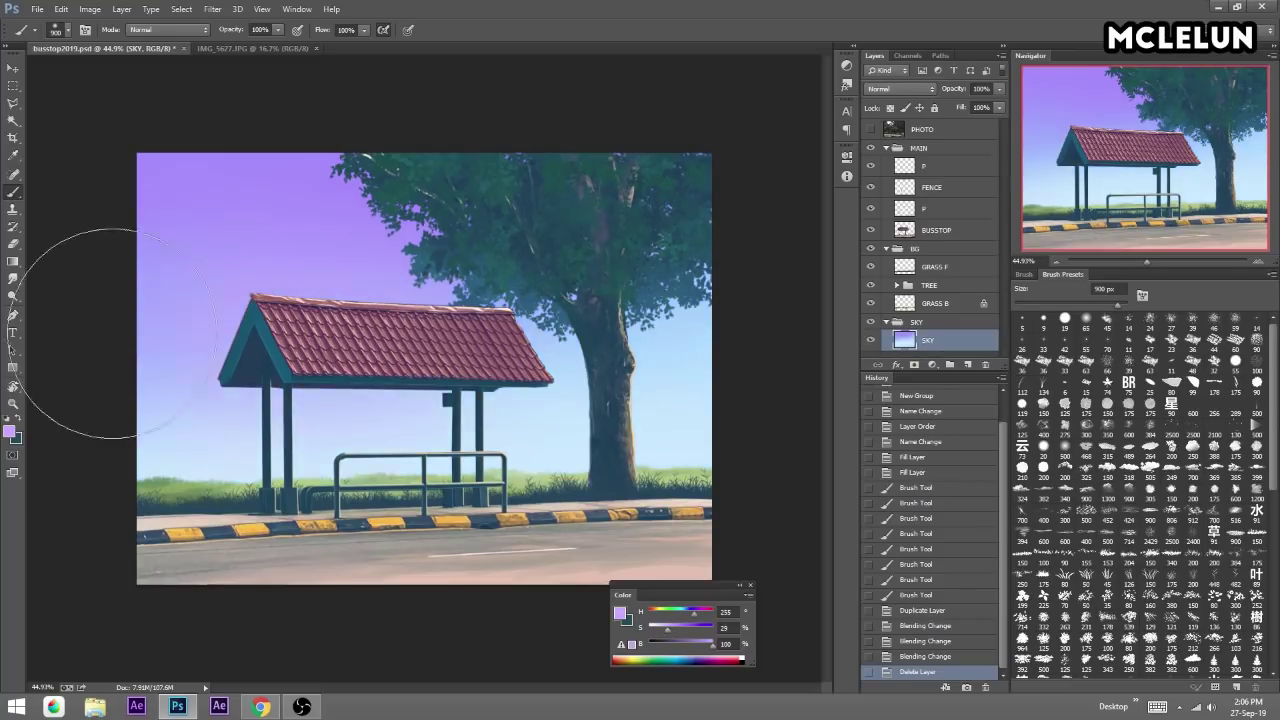
Repaint the sky in lavender and blue, then refill the whole SKY layer with blue.
drag(43, 337, 729, 271)
drag(155, 267, 686, 114)
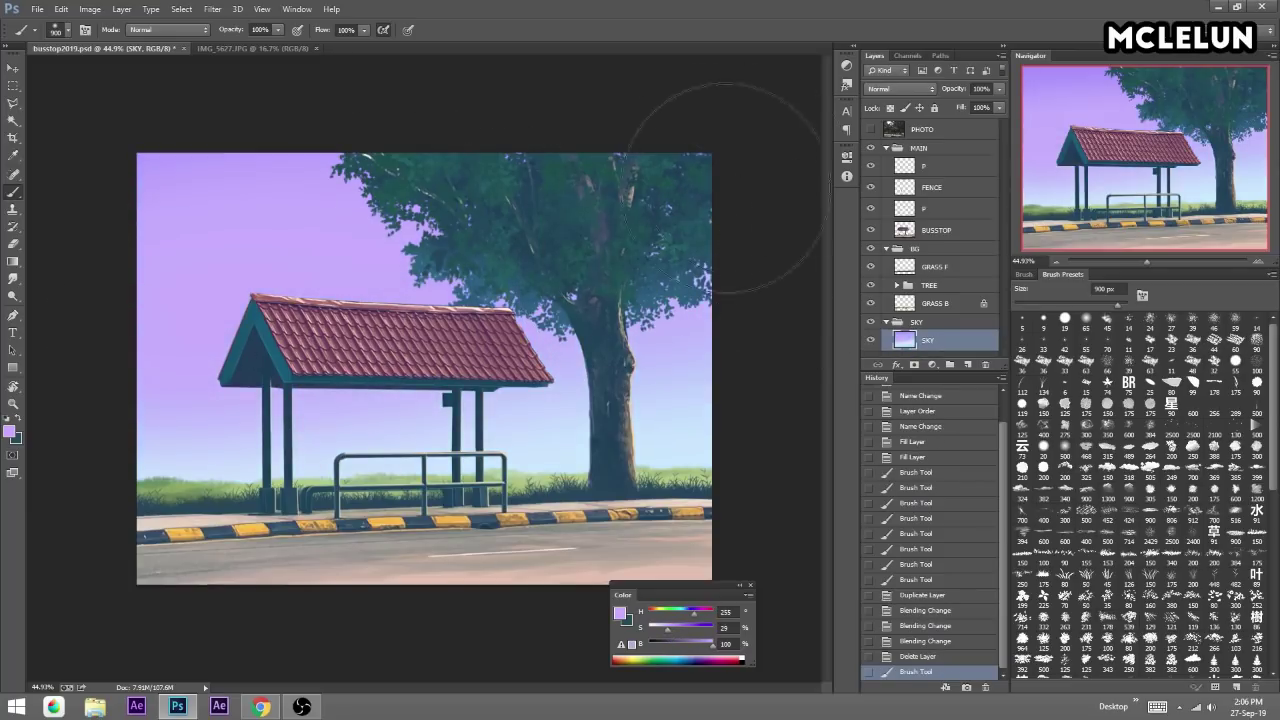
drag(214, 371, 400, 445)
click(687, 617)
drag(657, 300, 337, 186)
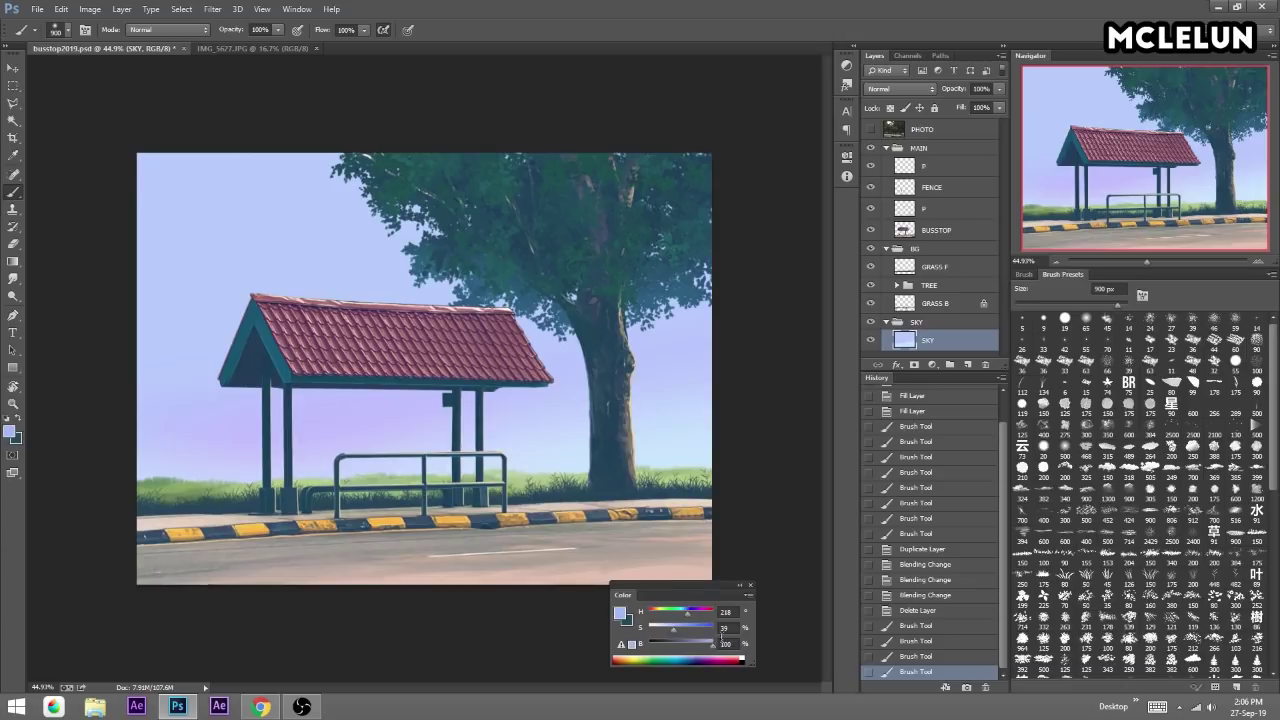
drag(600, 440, 786, 414)
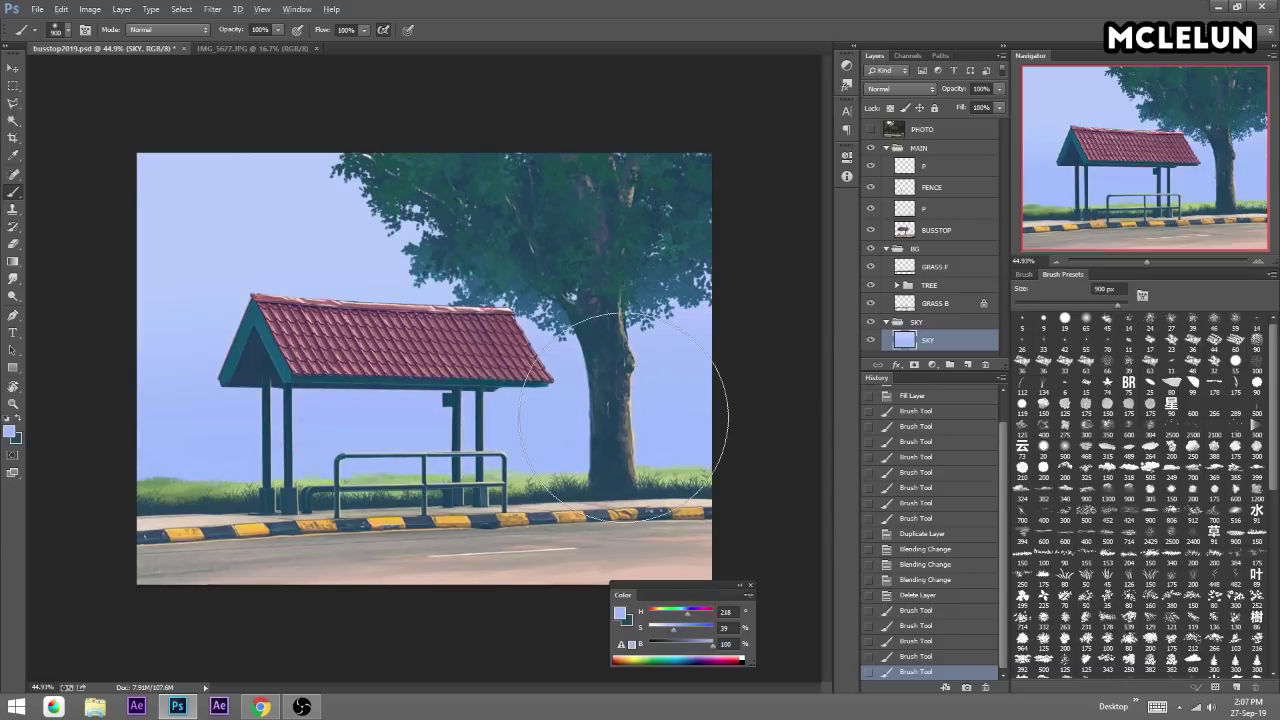
key(alt+BackSpace)
click(690, 400)
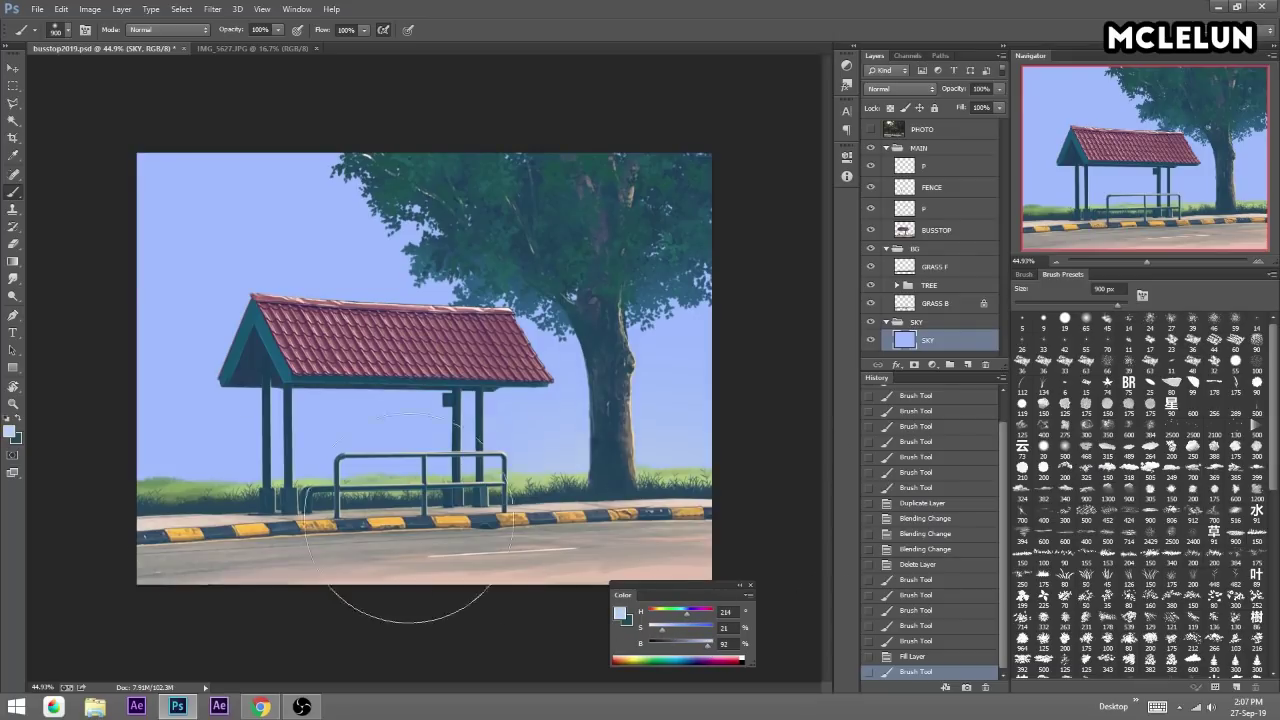
Brush white haze into the lower sky near the horizon and light blue across the upper sky.
drag(414, 405, 914, 470)
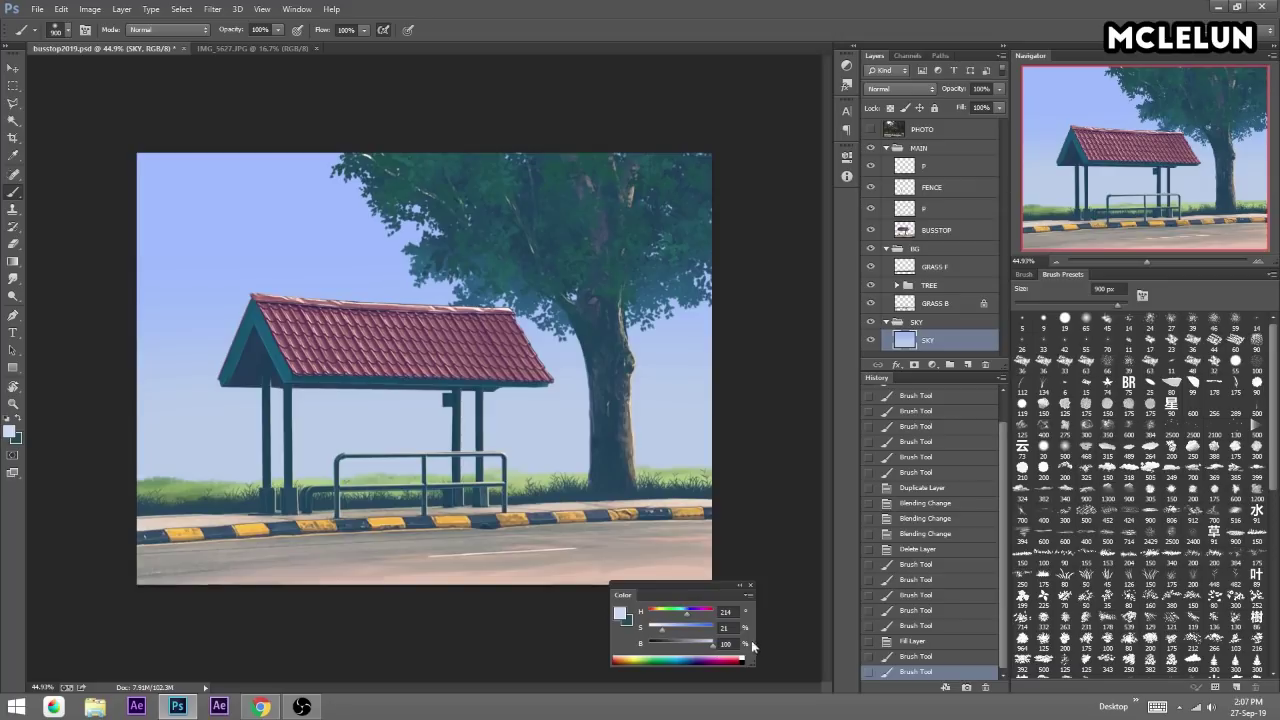
drag(650, 632, 648, 627)
drag(700, 430, 150, 440)
mouse_move(657, 371)
mouse_down()
mouse_move(535, 310)
mouse_move(700, 214)
mouse_up()
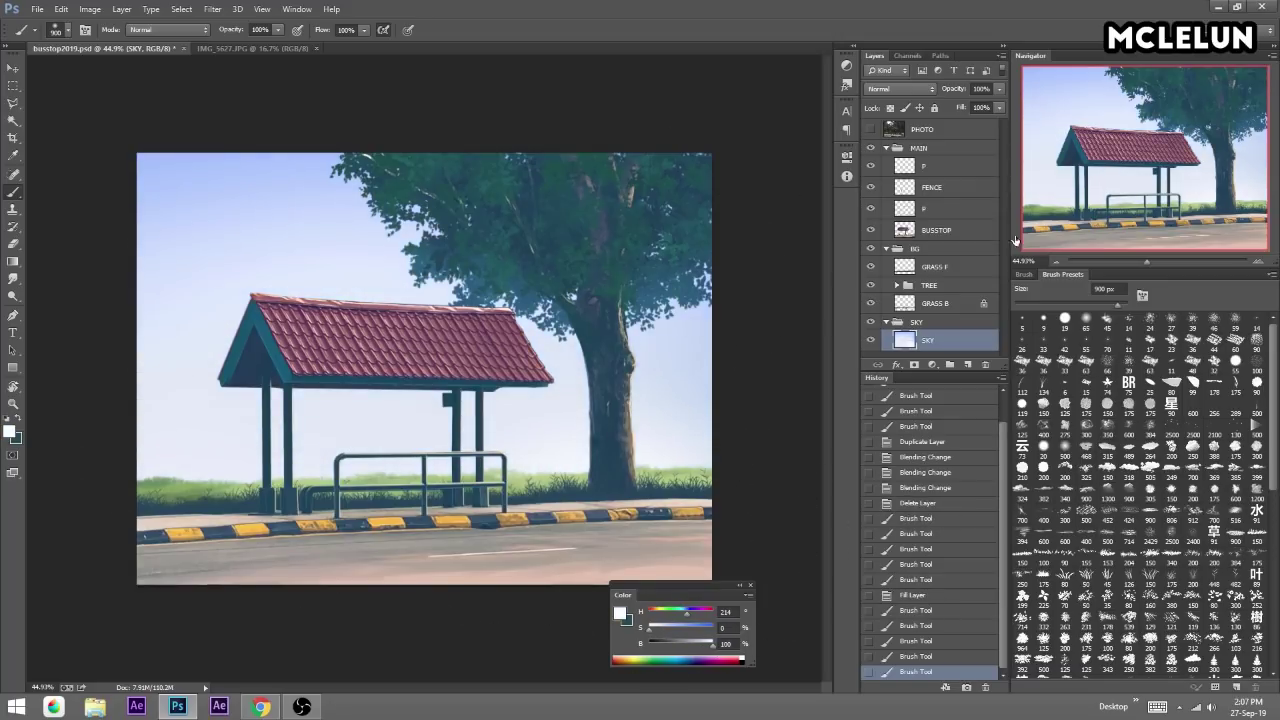
alt+click(223, 166)
mouse_move(223, 166)
mouse_down()
mouse_move(400, 186)
mouse_move(760, 140)
mouse_up()
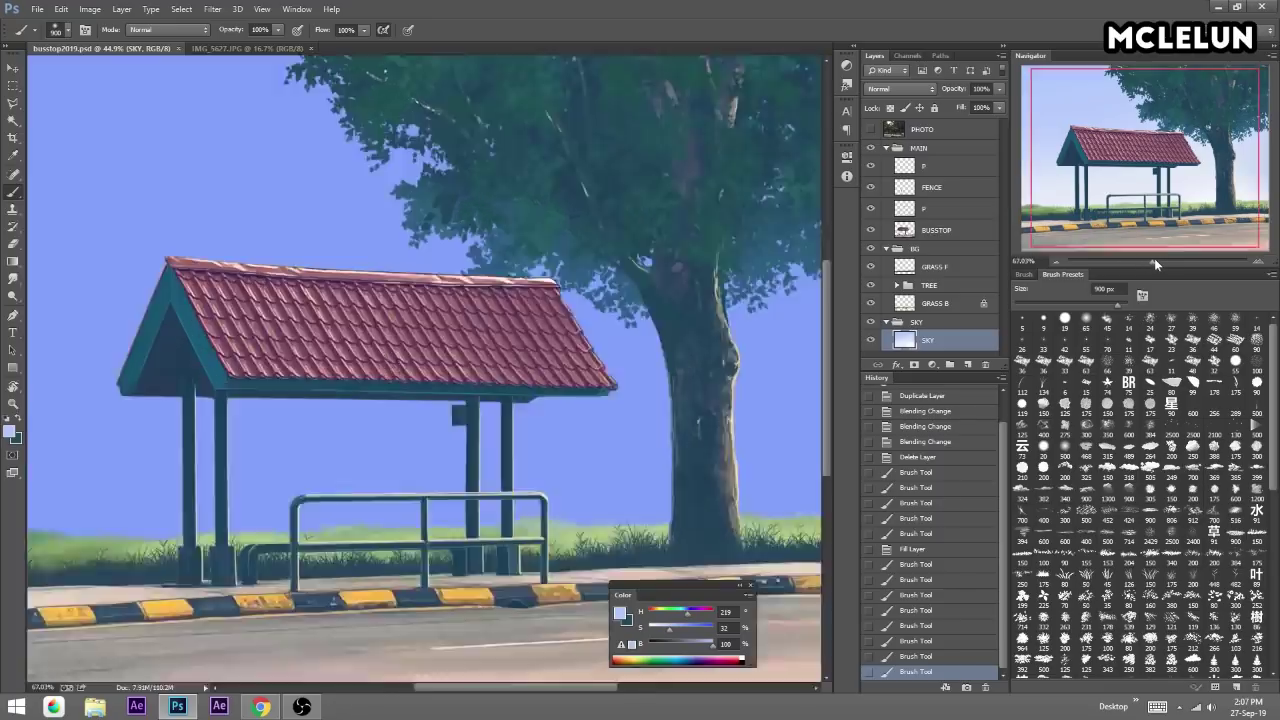
Zoom in on the bus-stop grass edge and add a layer named DETAIL above GRASS F.
drag(1147, 262, 1160, 262)
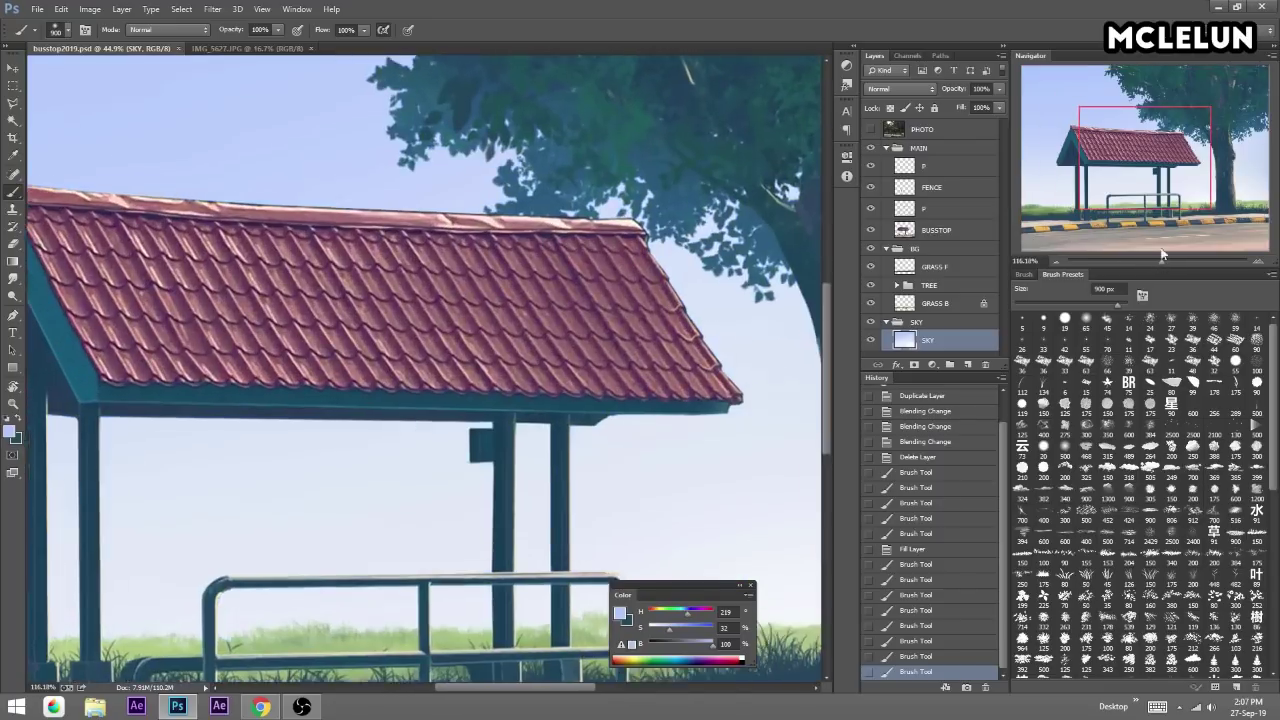
mouse_move(1105, 178)
mouse_down()
mouse_move(1064, 178)
mouse_move(1128, 181)
mouse_move(1135, 200)
mouse_up()
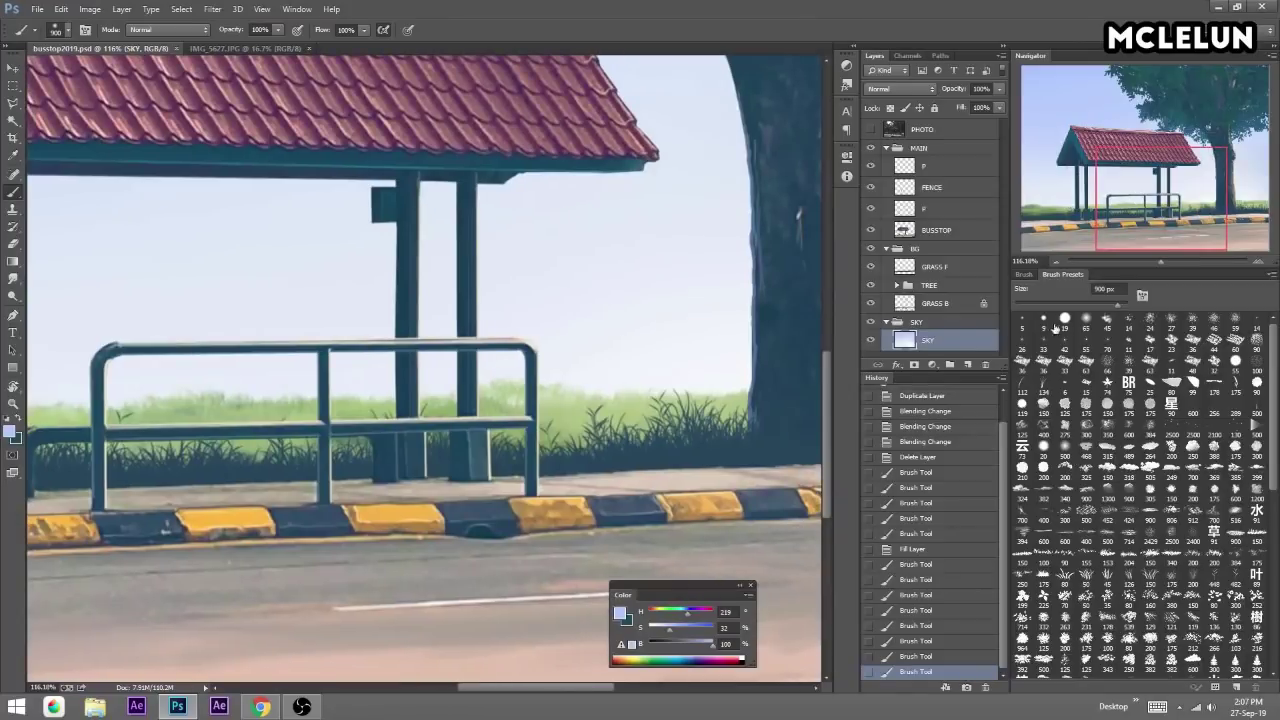
drag(1161, 262, 1183, 262)
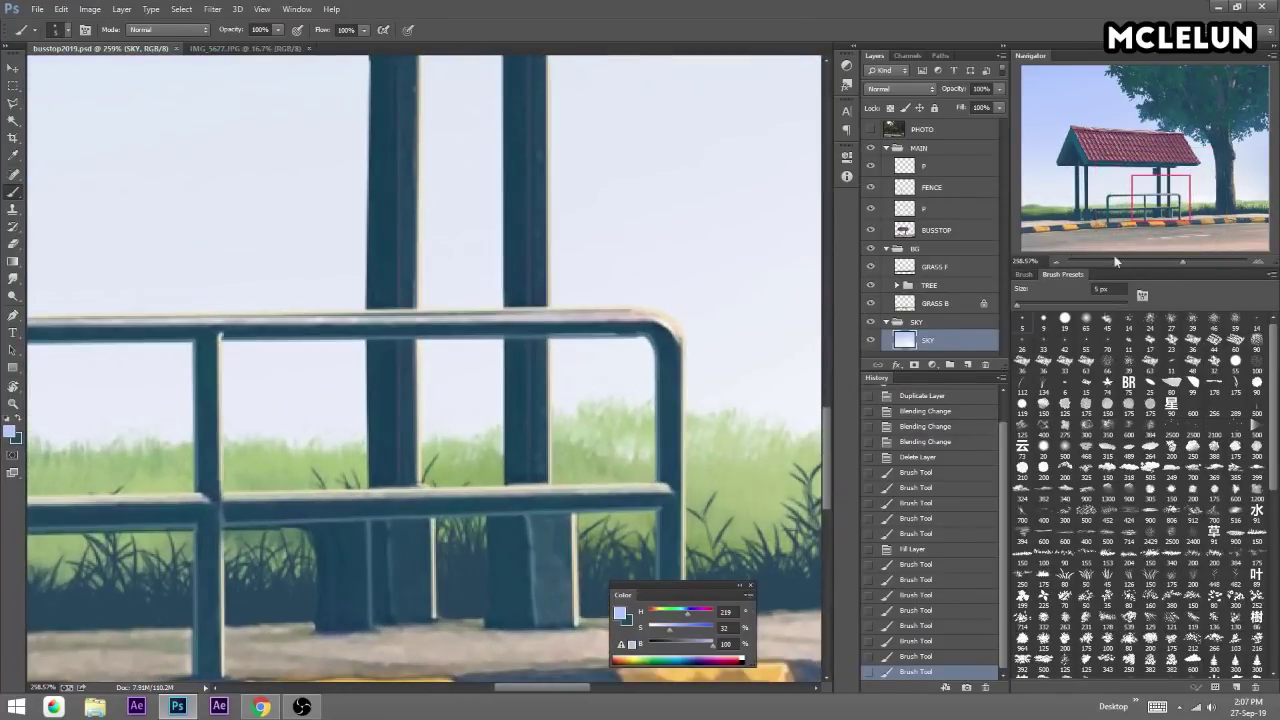
click(935, 266)
drag(1160, 198, 1178, 208)
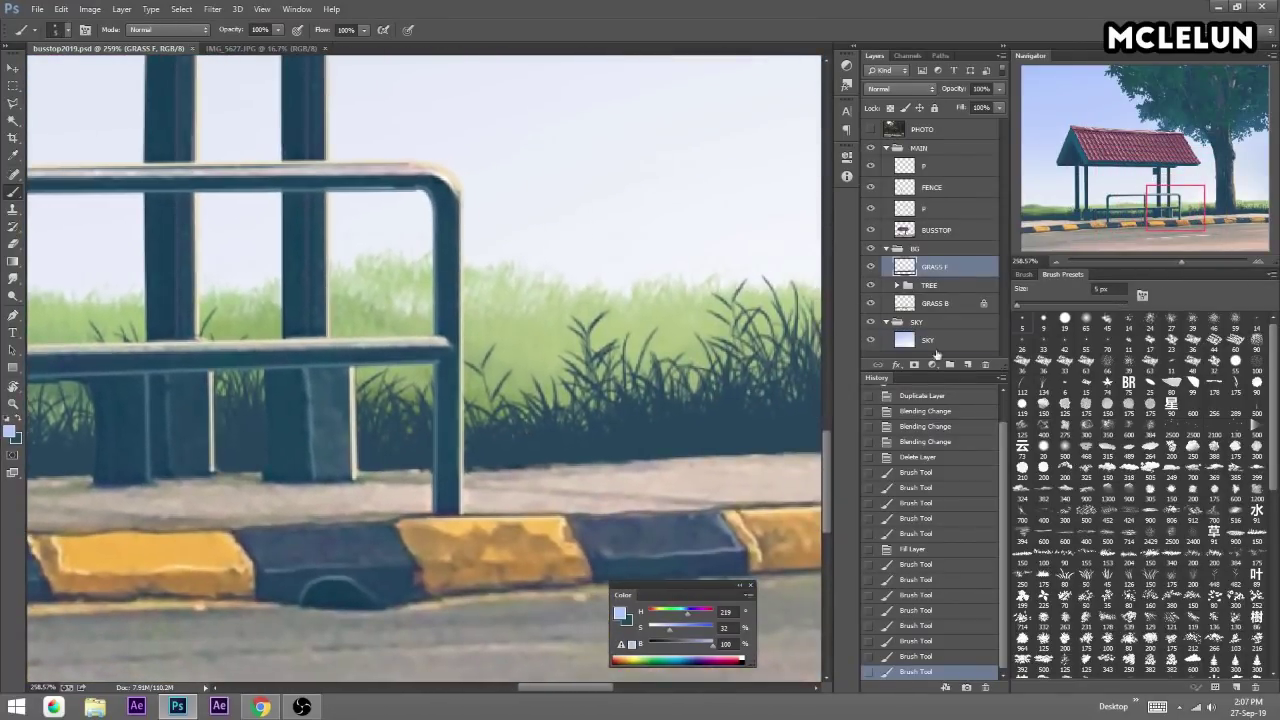
click(968, 364)
double_click(939, 267)
text(DETAI)
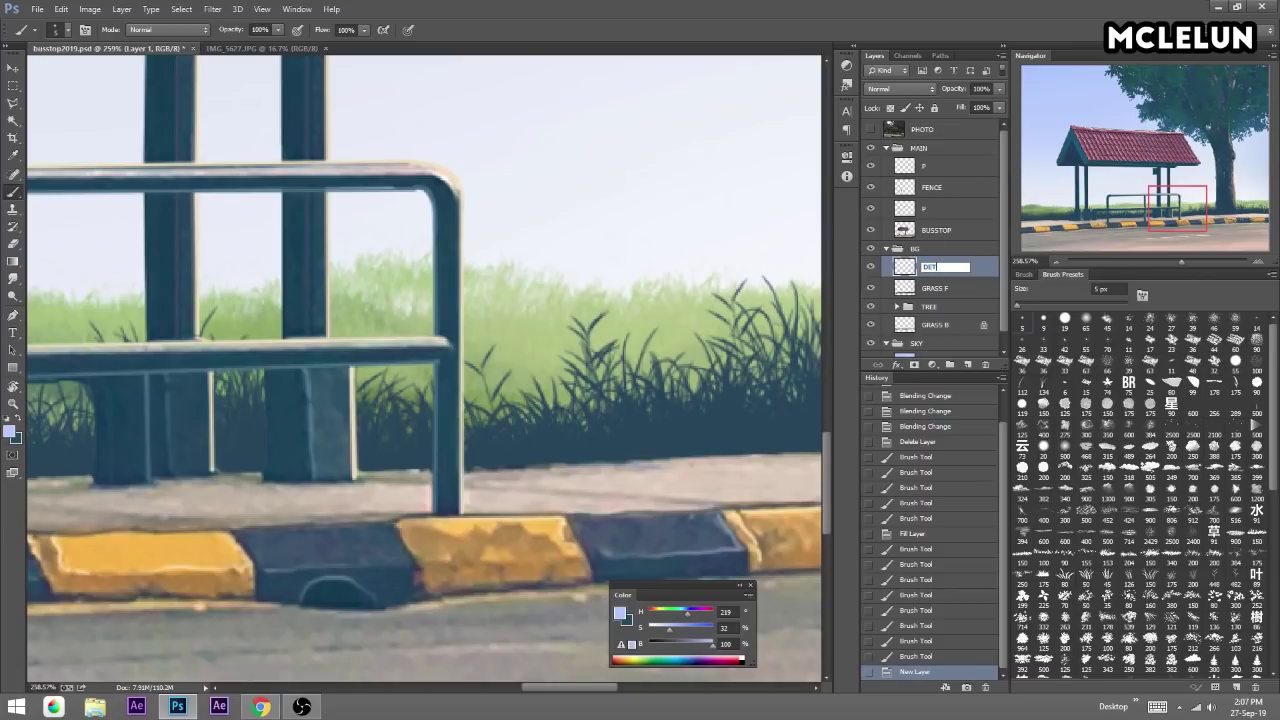
key(Return)
Sample the grass green, darken it slightly, and paint the first grass blades.
alt+click(548, 353)
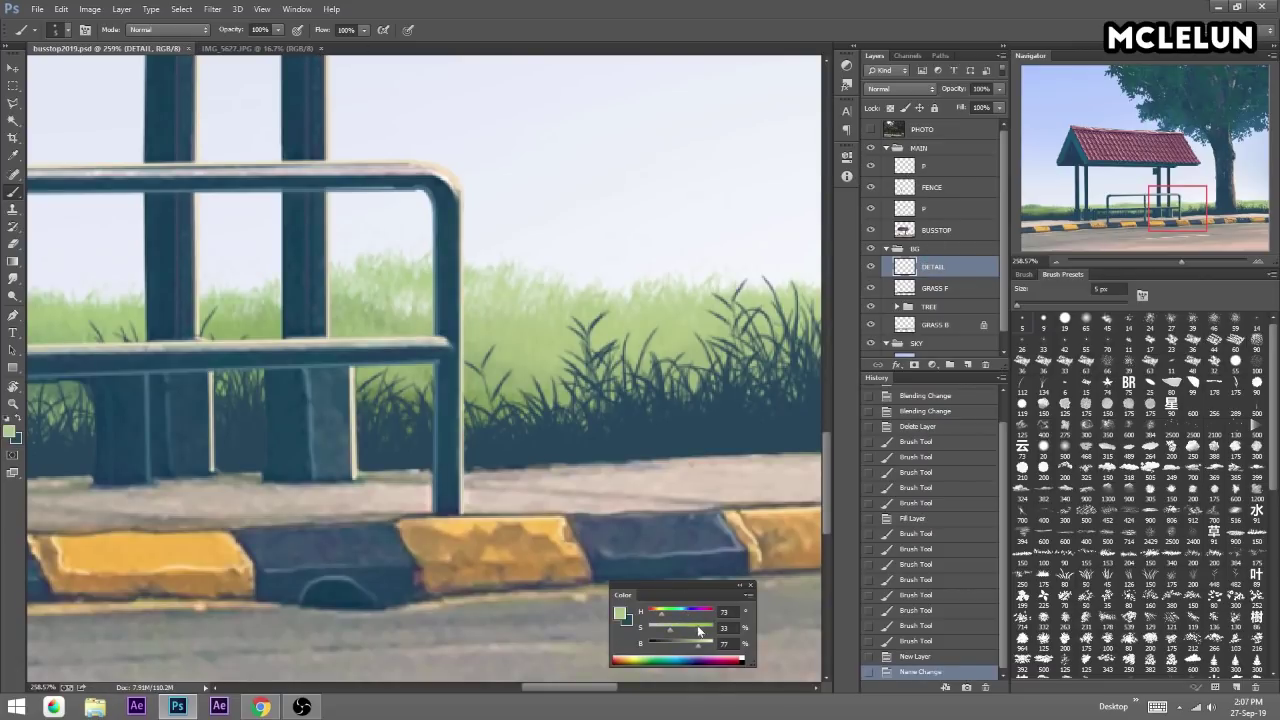
drag(700, 650, 694, 651)
mouse_move(650, 405)
mouse_down()
mouse_move(680, 442)
mouse_move(716, 405)
mouse_up()
key(ctrl+z)
mouse_move(645, 427)
mouse_down()
mouse_move(677, 434)
mouse_move(710, 405)
mouse_up()
Shape the grass blades near the bench, alternating brush with a 5 px eraser to trim tips.
key(e)
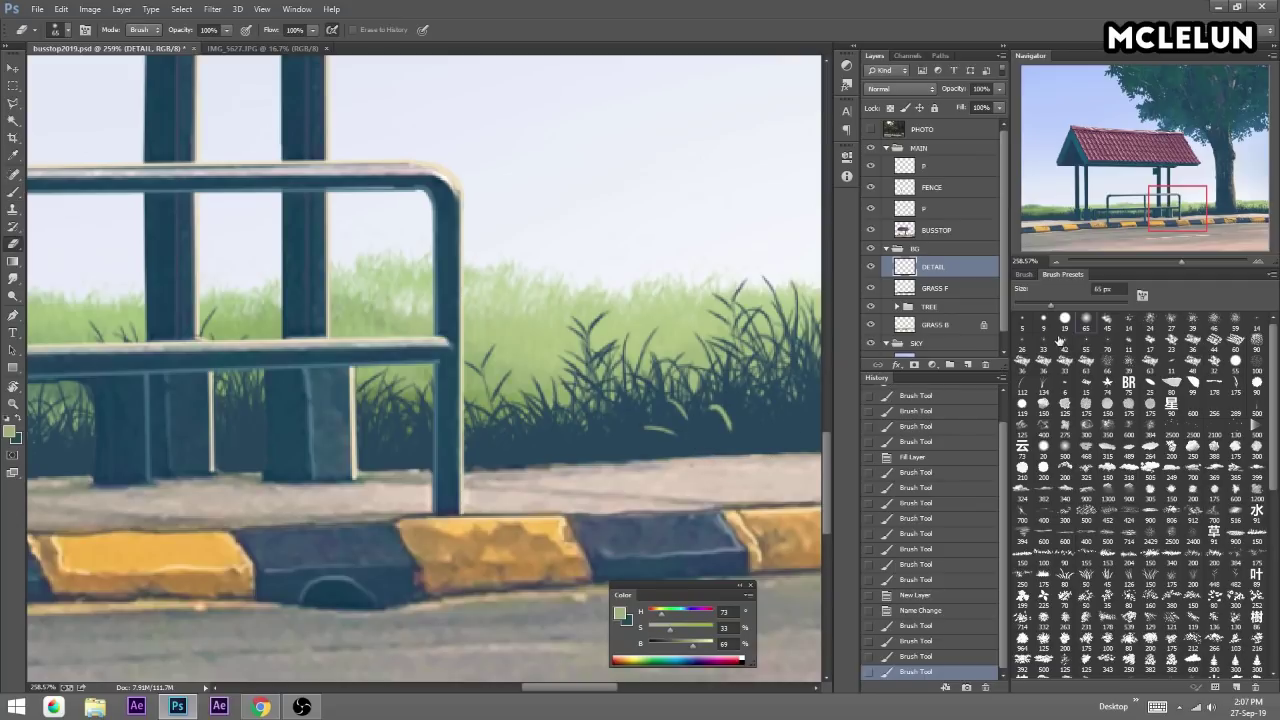
click(1022, 322)
drag(712, 413, 734, 428)
key(b)
drag(613, 430, 601, 421)
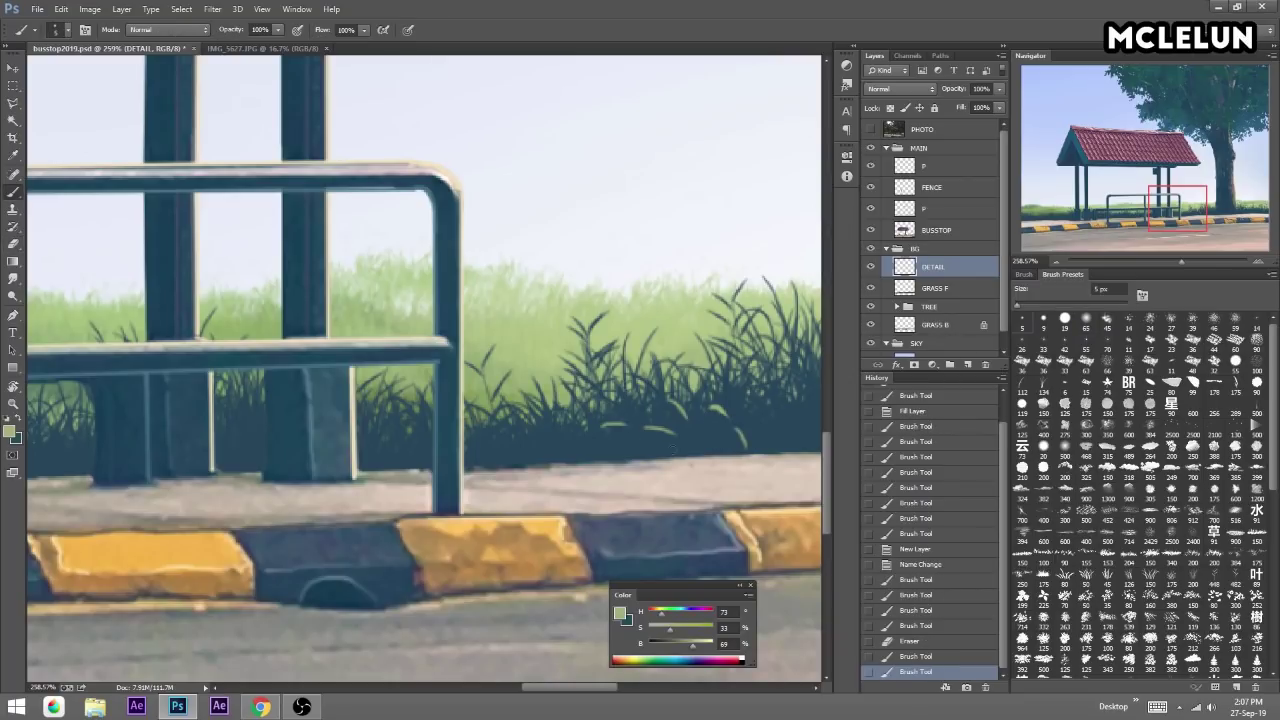
key(e)
key(bracketright)
key(bracketright)
key(bracketright)
mouse_move(606, 455)
mouse_down()
mouse_move(640, 440)
mouse_move(680, 390)
mouse_up()
drag(720, 435, 700, 420)
drag(680, 430, 657, 429)
key(b)
click(606, 456)
Paint more grass blades along the curb edge and erase the stray strokes.
mouse_move(1182, 262)
mouse_down()
mouse_move(1157, 258)
mouse_move(1178, 262)
mouse_up()
drag(762, 425, 792, 408)
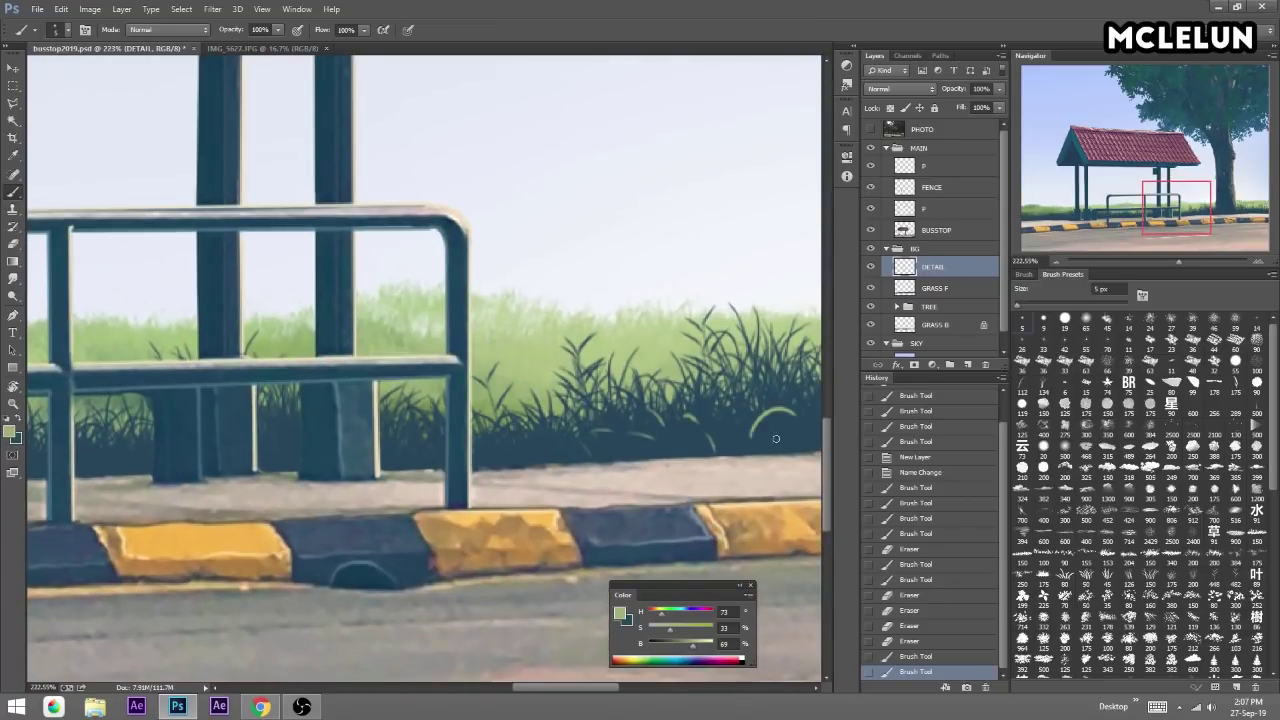
key(e)
mouse_move(740, 450)
mouse_down()
mouse_move(795, 400)
mouse_move(651, 397)
mouse_move(700, 408)
mouse_move(587, 445)
mouse_move(495, 418)
mouse_up()
key(b)
key(e)
mouse_move(500, 420)
mouse_down()
mouse_move(646, 440)
mouse_move(620, 412)
mouse_move(620, 440)
mouse_up()
key(b)
mouse_move(742, 426)
mouse_down()
mouse_move(770, 410)
mouse_move(667, 433)
mouse_up()
key(e)
Paint a light grass blade by the tree base, then reframe on the curb and road.
drag(783, 324, 487, 314)
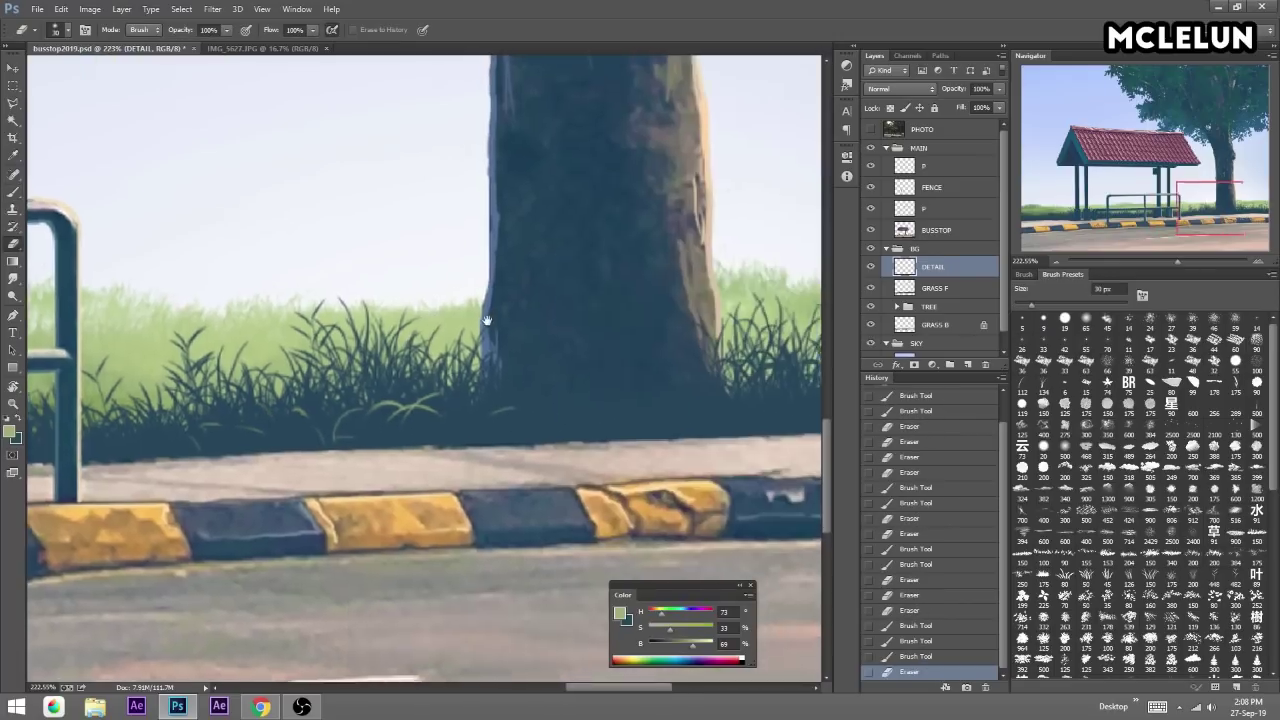
key(b)
mouse_move(728, 395)
mouse_down()
mouse_move(685, 423)
mouse_move(705, 400)
mouse_move(625, 395)
mouse_move(705, 405)
mouse_move(630, 395)
mouse_move(680, 410)
mouse_up()
key(e)
key(b)
key(e)
key(b)
key(e)
mouse_move(1176, 264)
mouse_down()
mouse_move(1135, 262)
mouse_move(1160, 262)
mouse_up()
drag(483, 469, 434, 294)
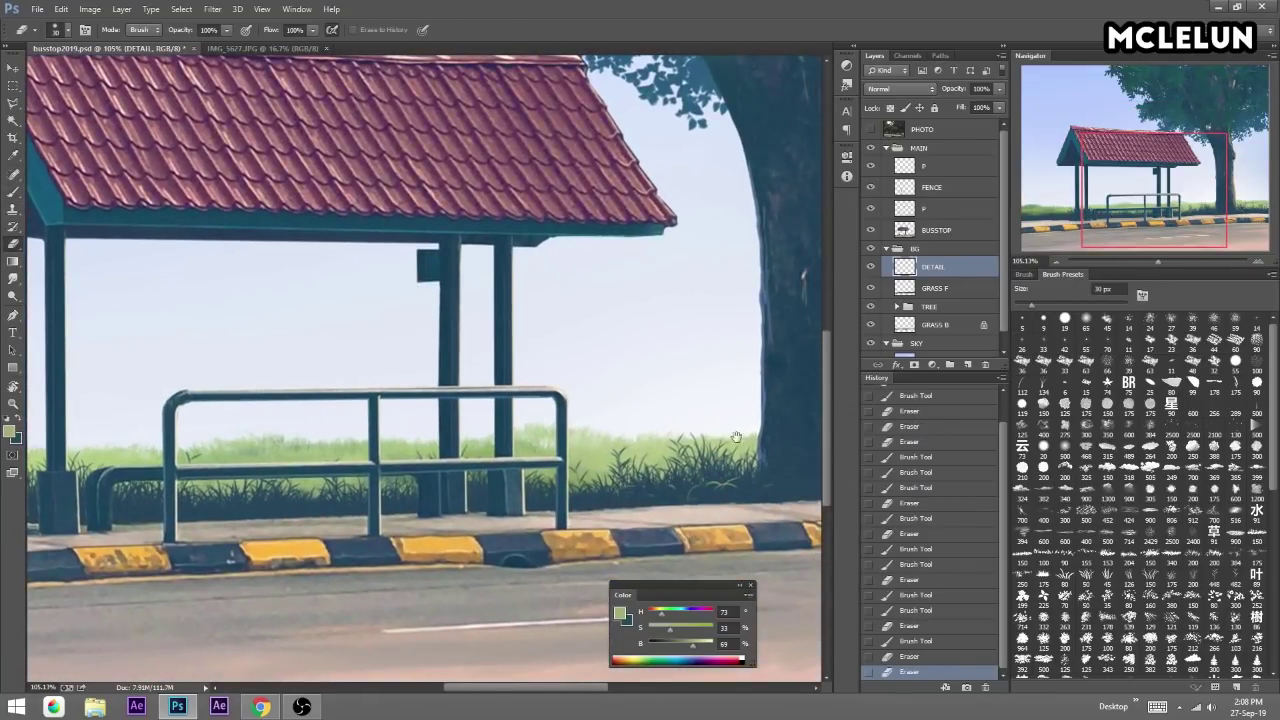
Touch up grass blades along the curb edge near the tree, erasing a stray stroke.
drag(732, 419, 457, 374)
key(b)
drag(688, 440, 732, 446)
key(e)
key(b)
key(e)
key(b)
key(e)
drag(526, 452, 540, 455)
key(b)
key(e)
drag(740, 452, 740, 464)
key(b)
drag(534, 452, 566, 440)
key(e)
Paint a grass blade near the bus stop and erase a stray stroke by the fence base.
scroll(694, 380, left, 5)
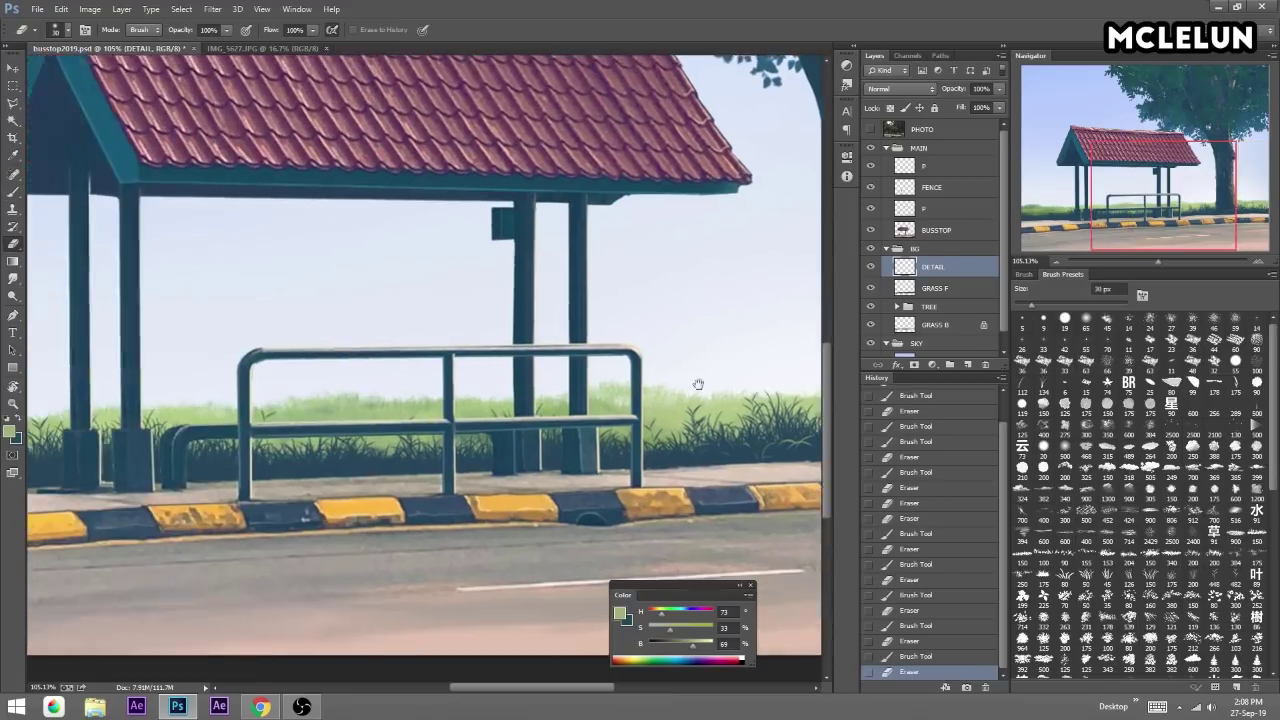
scroll(694, 380, left, 4)
key(b)
drag(307, 451, 318, 465)
key(e)
key(b)
mouse_move(500, 458)
mouse_down()
mouse_move(588, 452)
mouse_move(535, 458)
mouse_up()
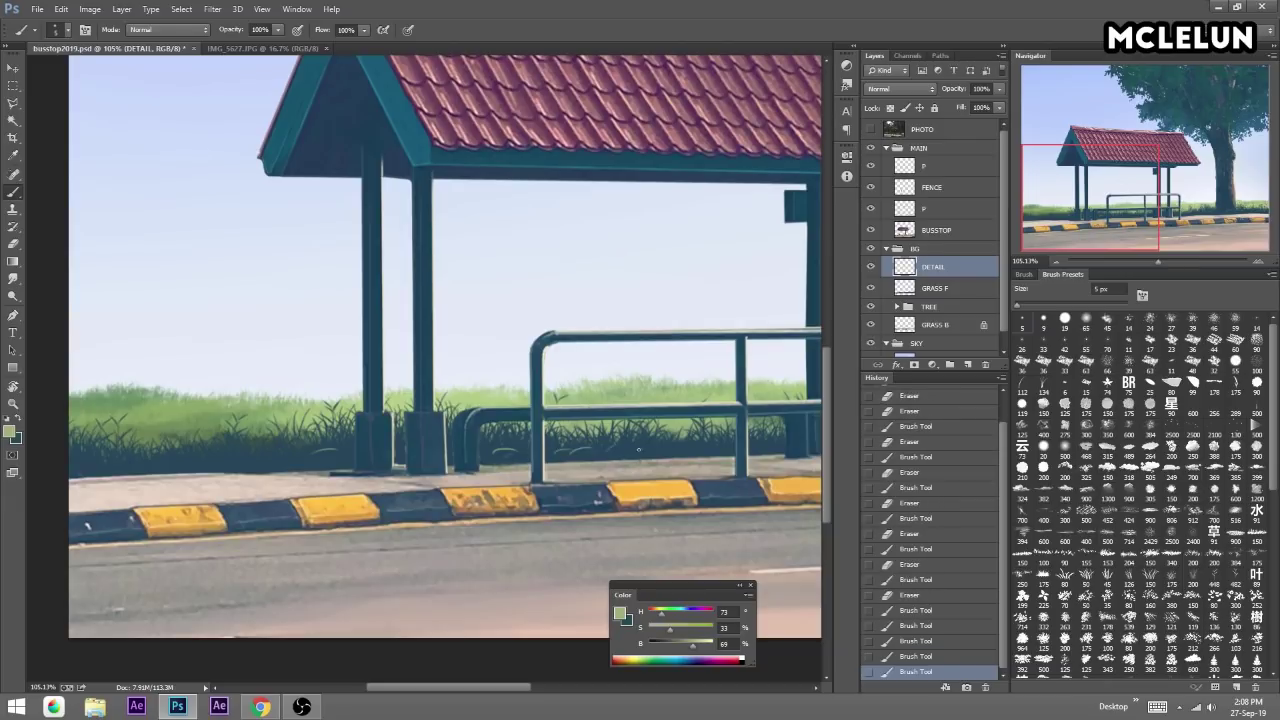
key(e)
drag(448, 452, 432, 450)
drag(346, 462, 322, 464)
Paint grass blades at the fence base and touch up blades by the posts.
key(b)
drag(231, 459, 275, 458)
key(e)
key(b)
mouse_move(240, 462)
mouse_down()
mouse_move(215, 466)
mouse_move(342, 428)
mouse_up()
key(e)
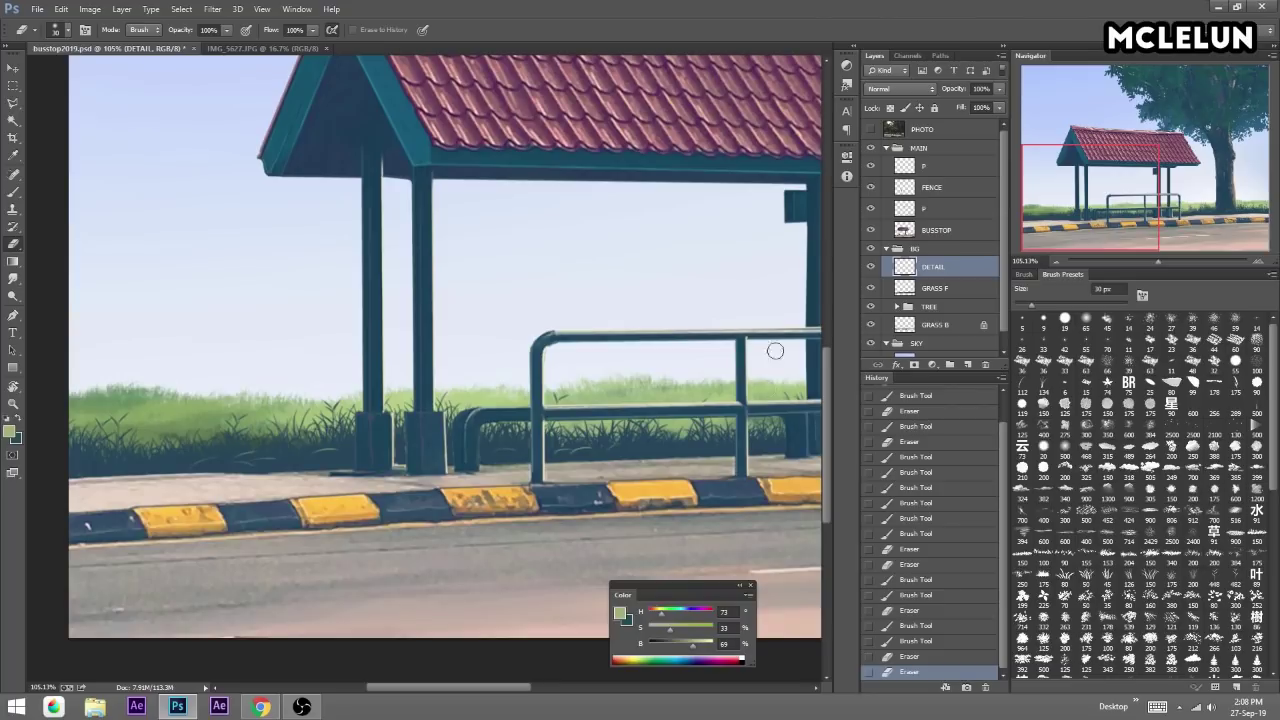
key(b)
key(e)
drag(681, 449, 708, 448)
key(b)
key(e)
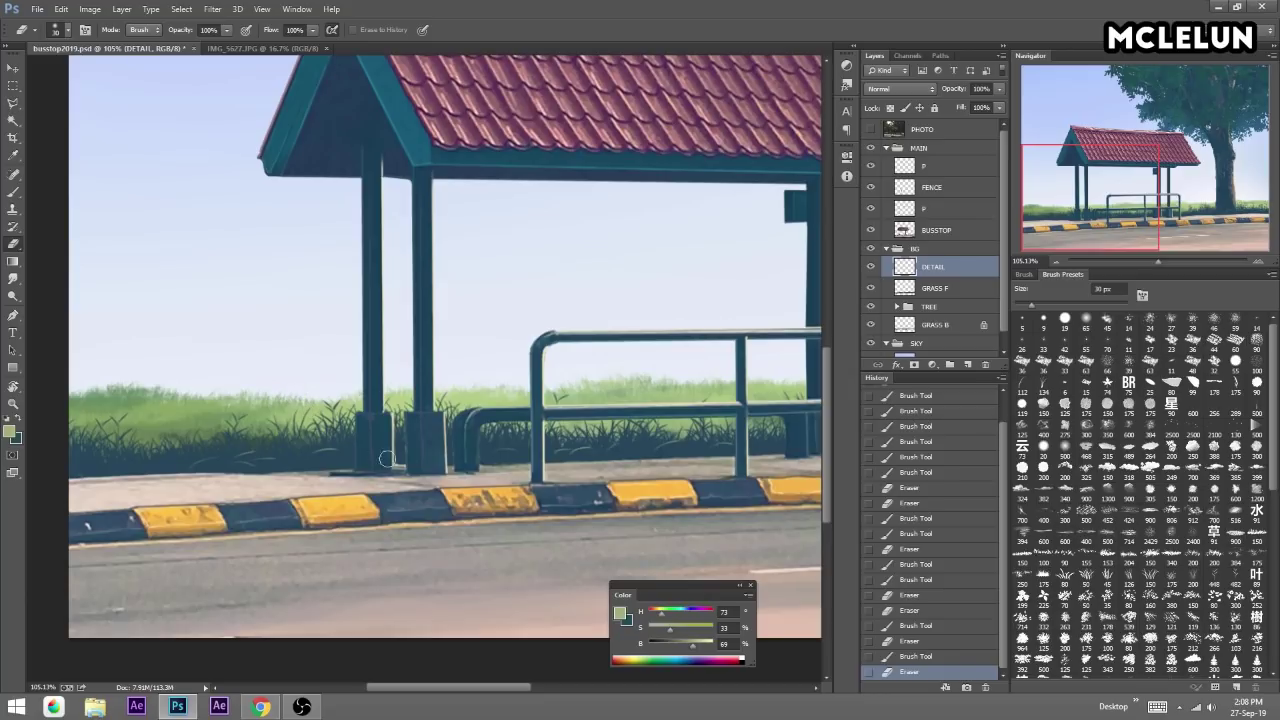
key(b)
Dab small grass details along the left curb edge, erasing stray marks between them.
click(174, 457)
key(e)
drag(200, 465, 290, 507)
key(b)
click(143, 457)
key(e)
drag(140, 455, 158, 470)
key(b)
click(122, 456)
key(e)
Erase a stray grass mark along the left curb.
key(b)
key(e)
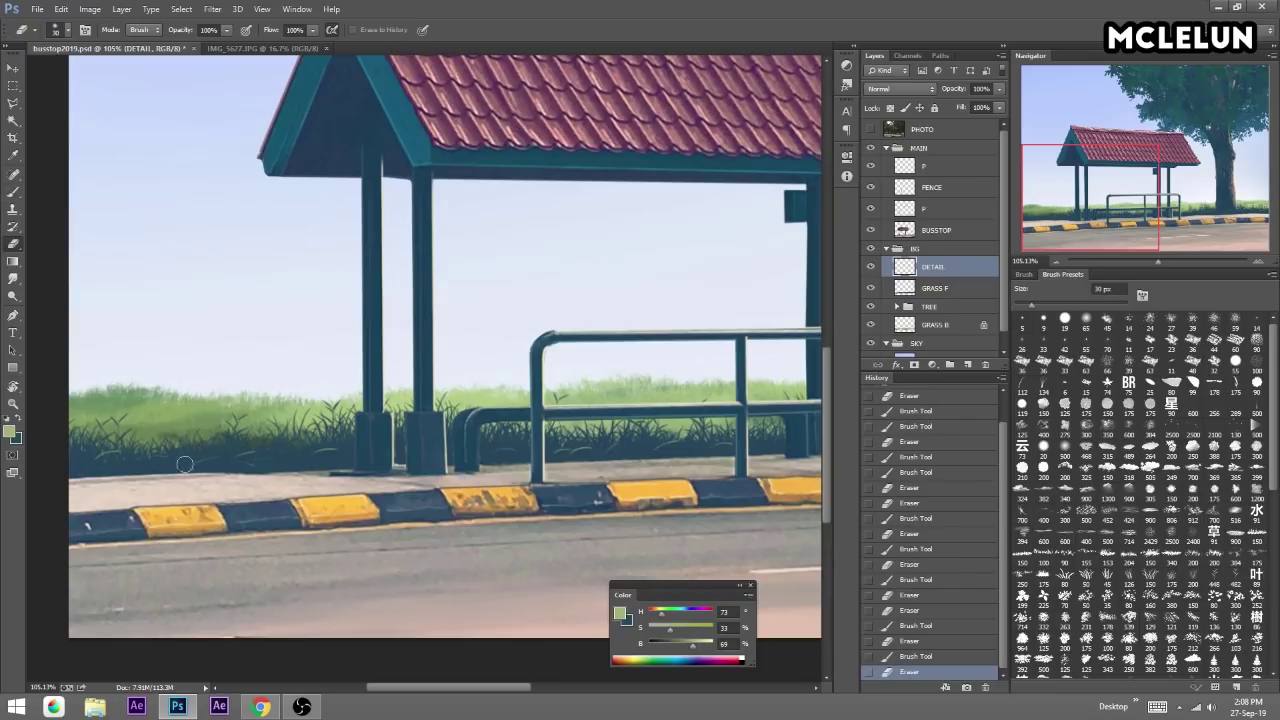
key(b)
key(e)
drag(315, 460, 330, 472)
key(b)
key(e)
Clean up stray grass at the tree base with the eraser.
scroll(590, 440, right, 5)
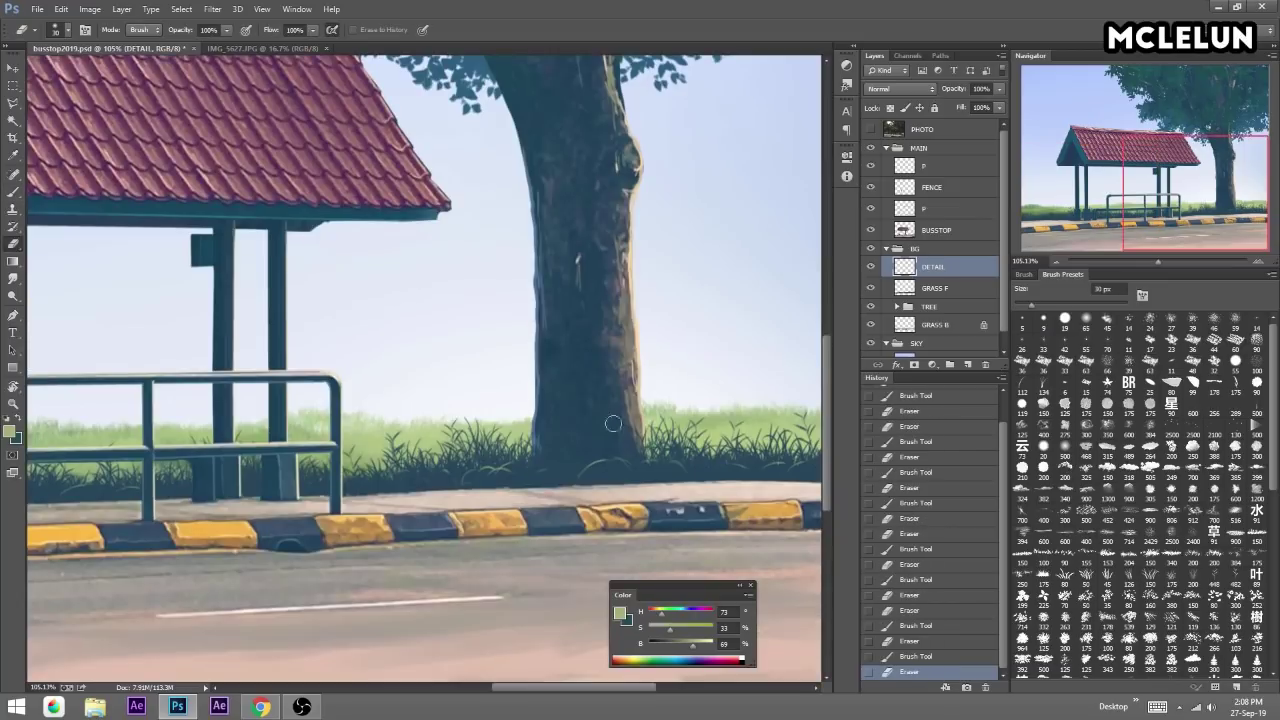
key(b)
key(e)
drag(565, 470, 703, 473)
key(b)
key(e)
key(e)
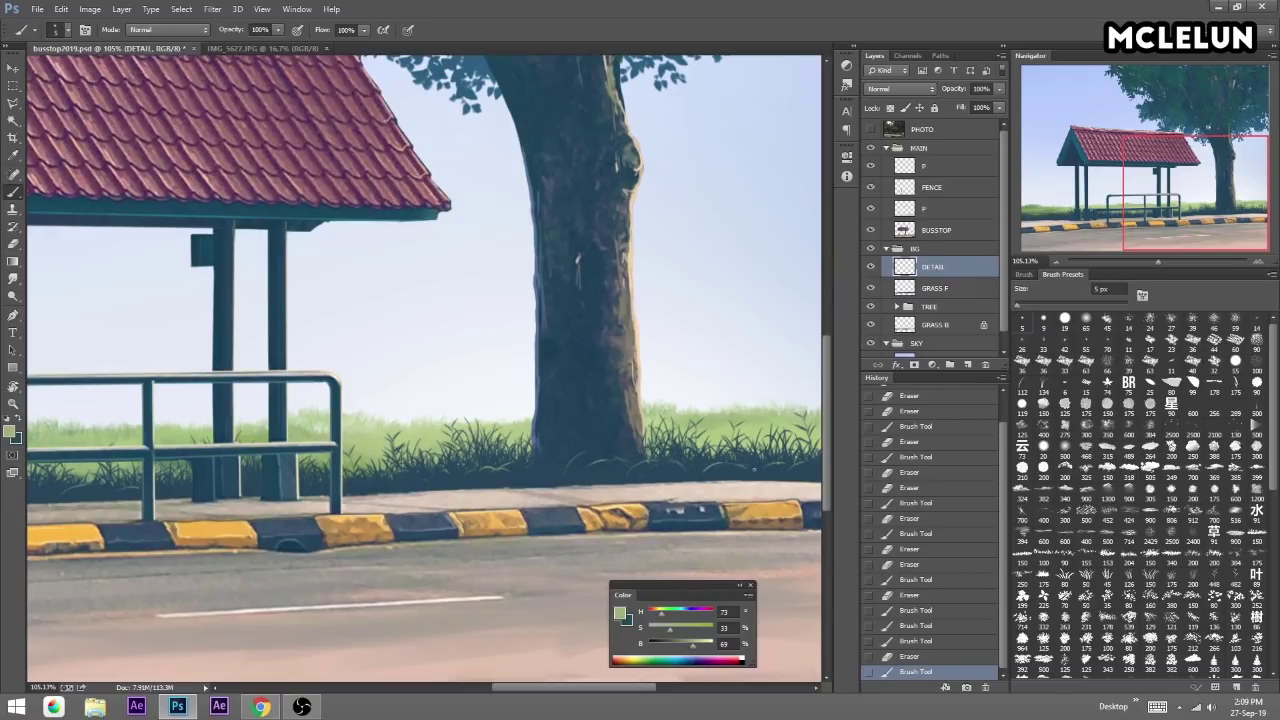
mouse_move(571, 457)
mouse_down()
mouse_move(640, 476)
mouse_move(662, 455)
mouse_up()
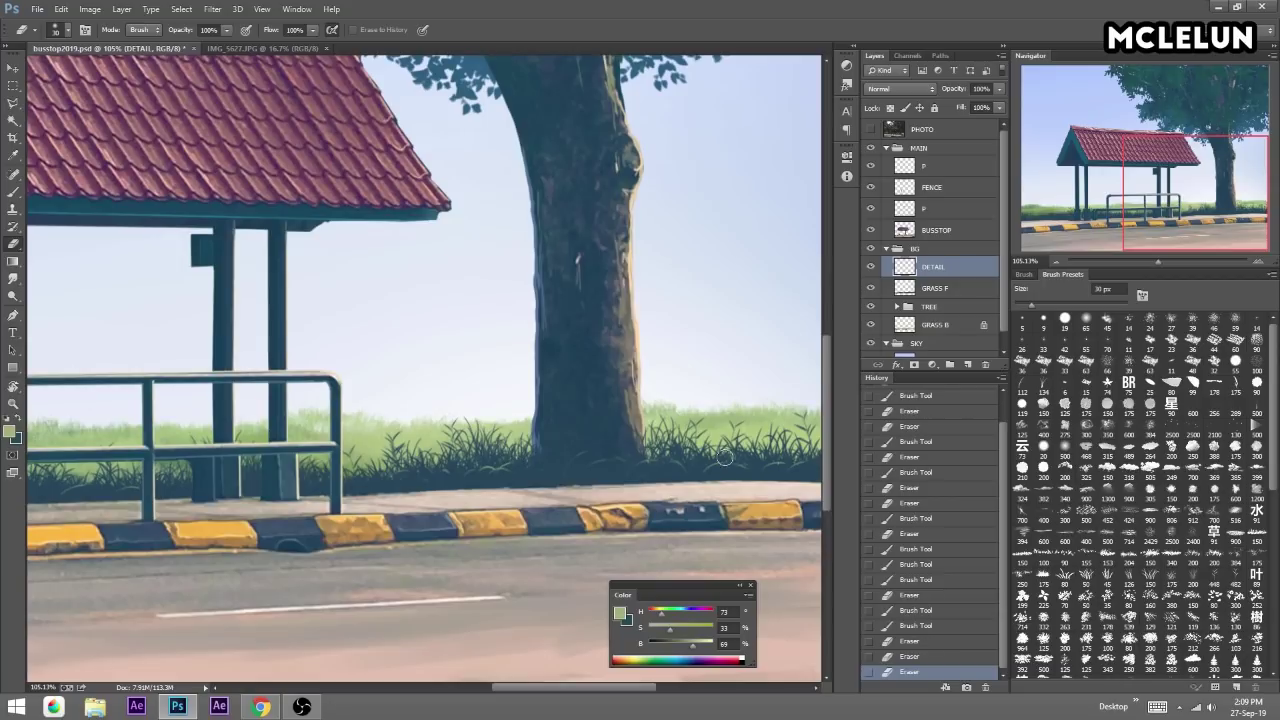
key(b)
key(e)
drag(542, 471, 597, 457)
Paint grass blades across the tree base and erase a small spot at the edge.
key(b)
mouse_move(733, 469)
mouse_down()
mouse_move(799, 479)
mouse_move(515, 491)
mouse_up()
mouse_move(500, 491)
mouse_down()
mouse_move(435, 492)
mouse_move(750, 472)
mouse_up()
key(e)
key(b)
click(400, 460)
click(400, 460)
drag(400, 462, 537, 418)
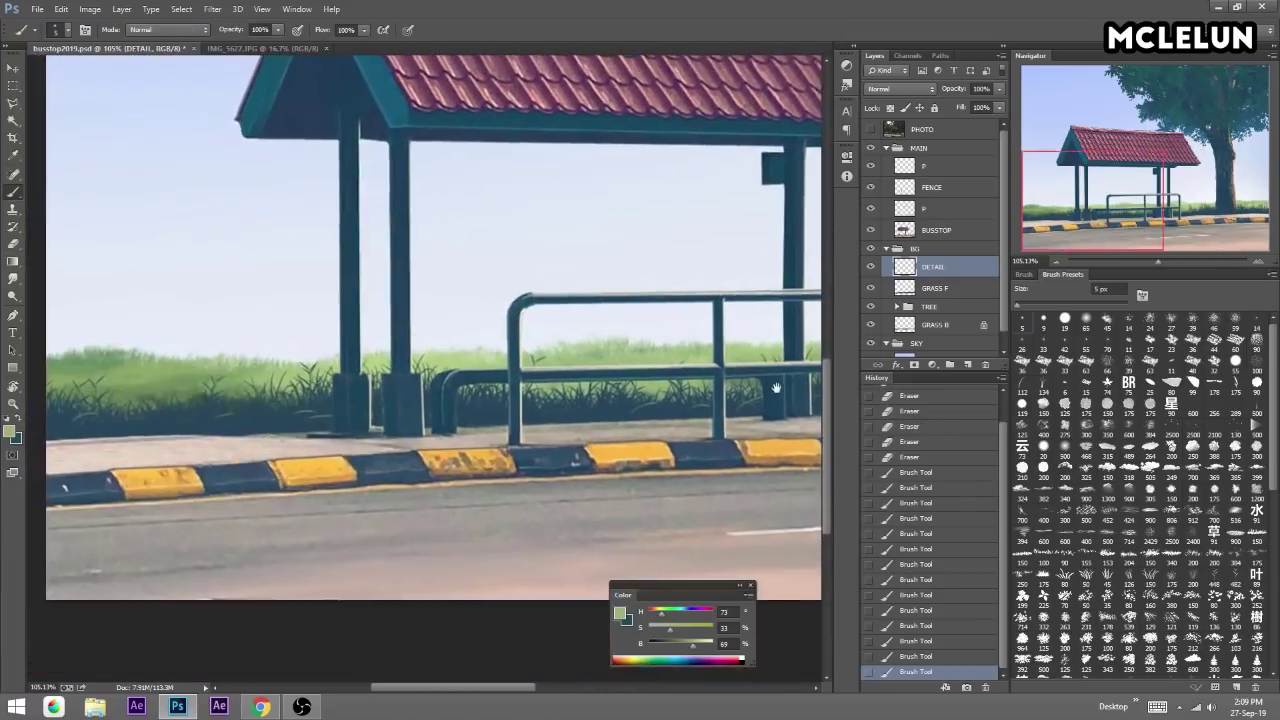
key(e)
click(570, 423)
key(b)
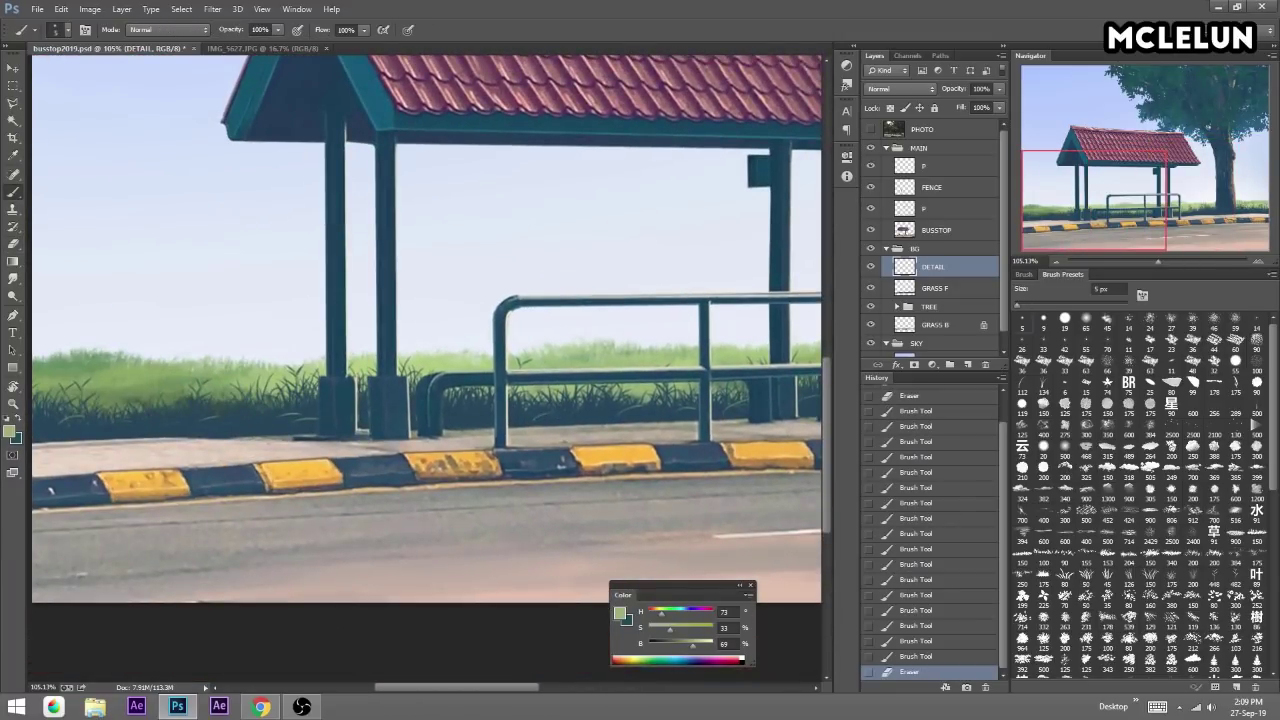
Dab a row of grass details along the curb edge left of the shelter posts.
click(312, 422)
click(305, 422)
click(295, 423)
click(282, 424)
click(272, 425)
click(268, 425)
click(268, 425)
Touch up the far-left grass edge and erase the remaining small stray marks.
key(e)
click(310, 436)
key(b)
click(134, 426)
key(e)
click(122, 435)
key(b)
click(145, 430)
key(e)
click(175, 427)
click(213, 411)
Zoom out to the whole painting, move the Color panel aside, and switch to OBS.
drag(1157, 263, 1148, 262)
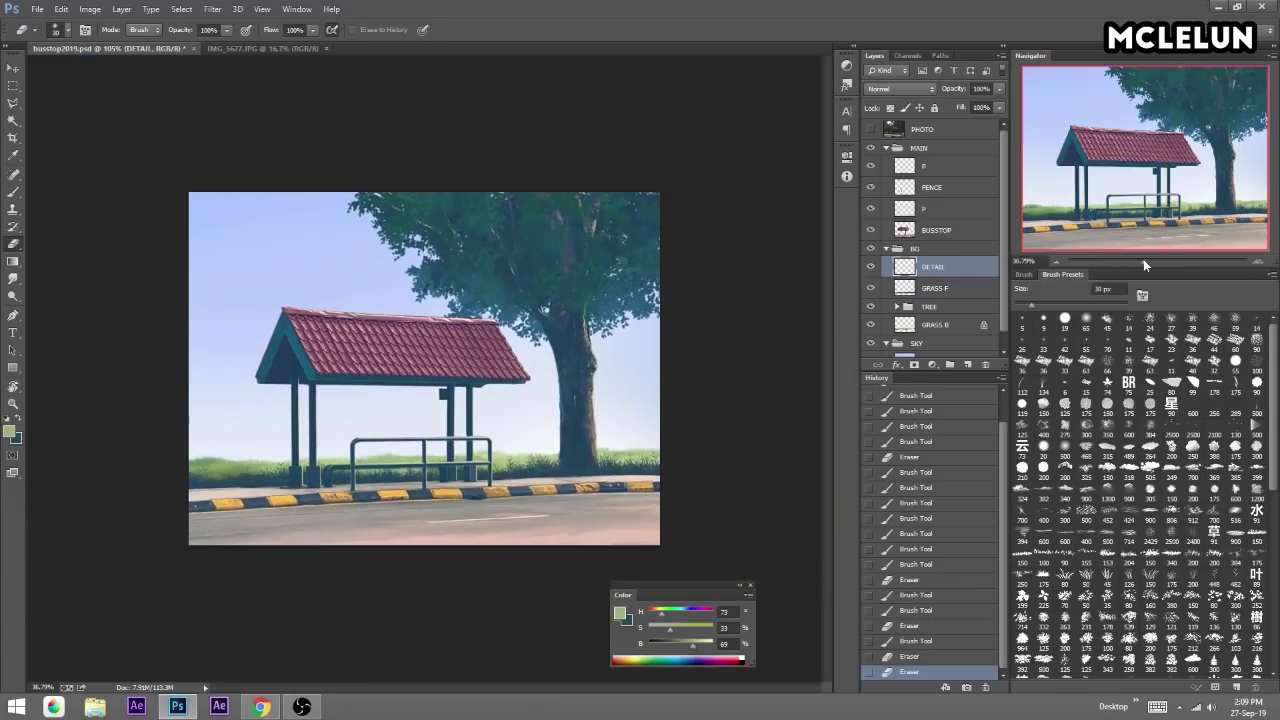
drag(732, 594, 789, 620)
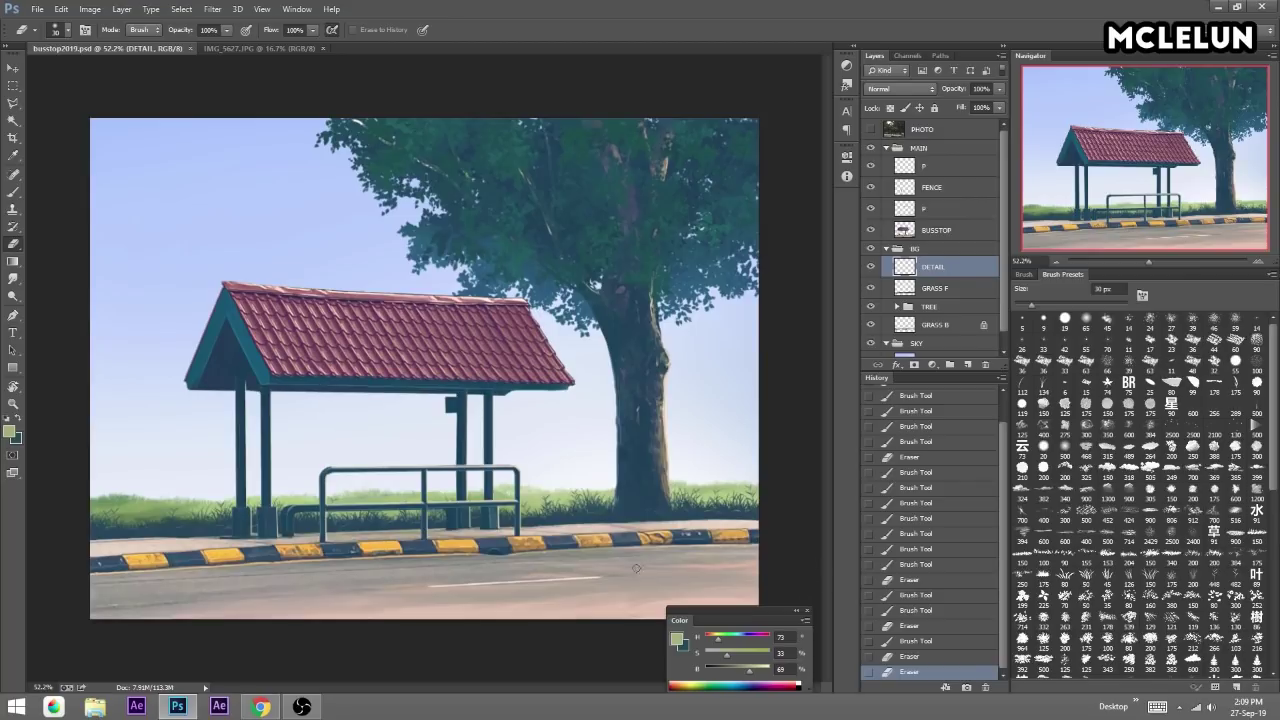
click(301, 706)
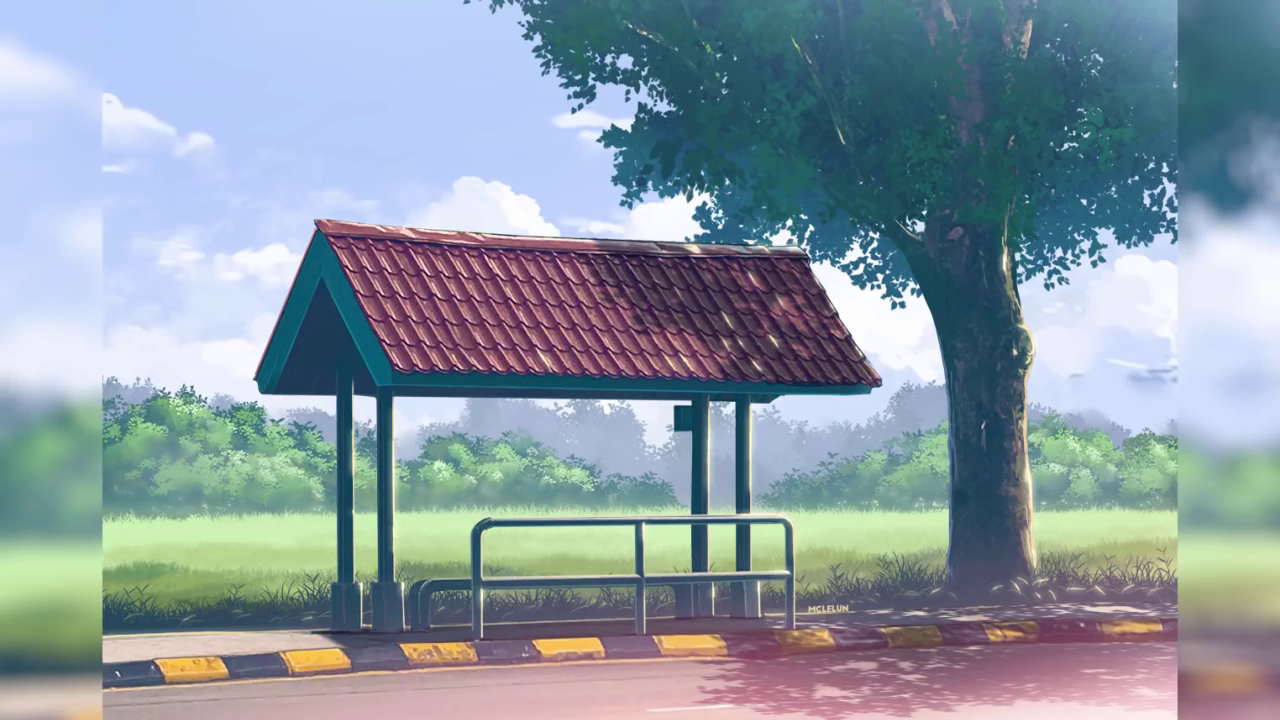